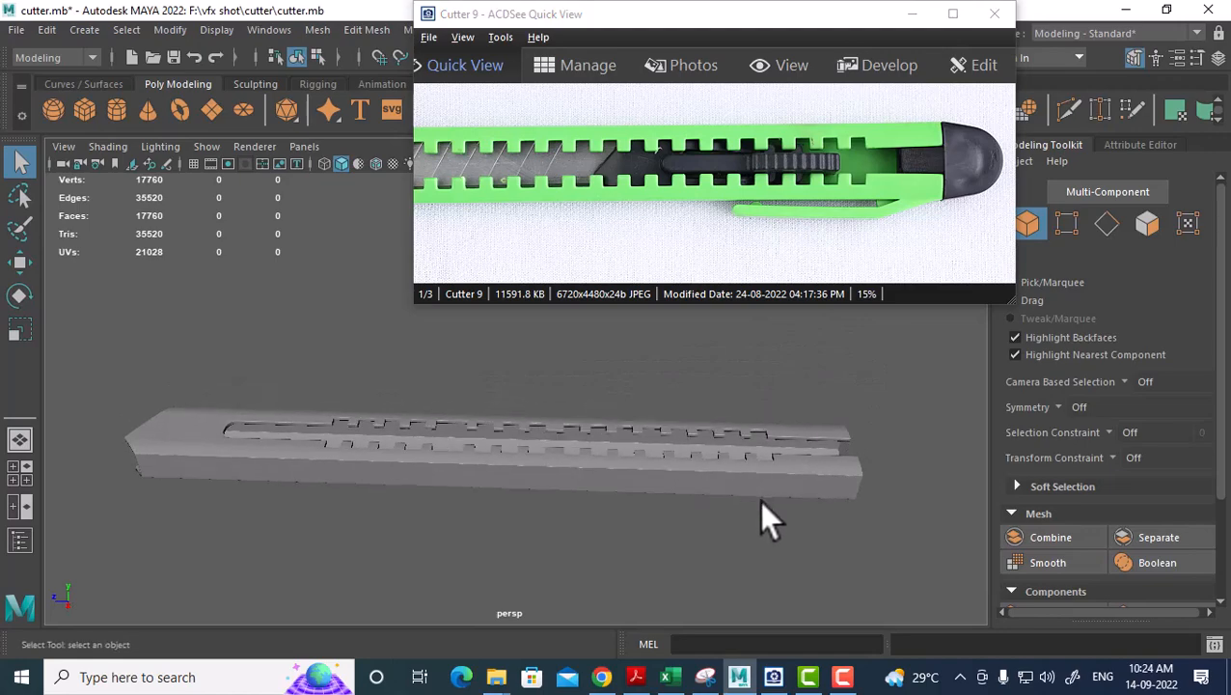
Minimize the reference photo viewer and unhide all hidden objects in the scene so the cutter image planes are available.
left_click(752, 479)
key("space")
scroll(305, 513, "down", 5)
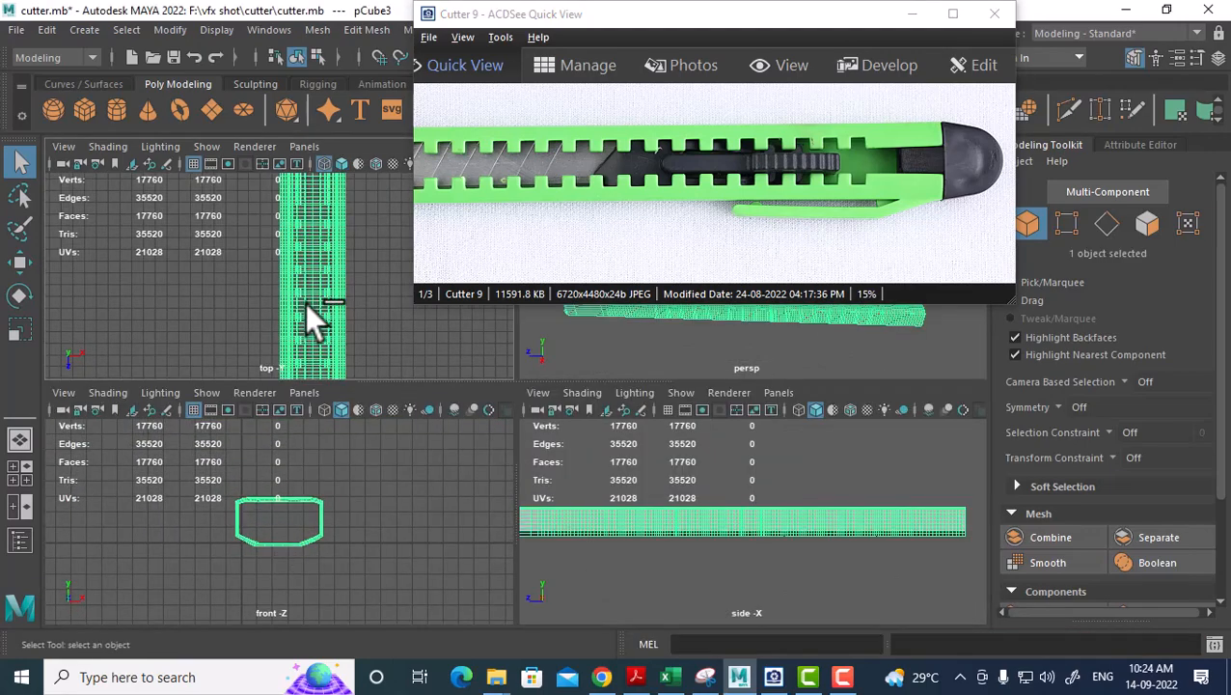
left_click(911, 13)
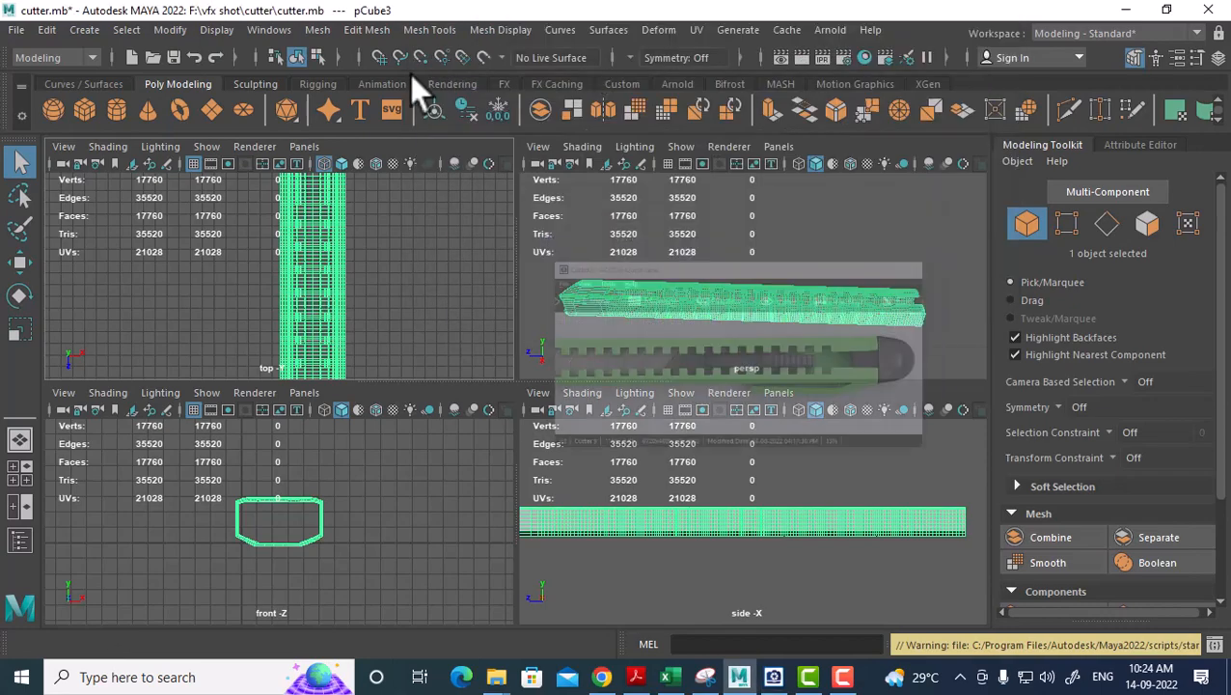
left_click(216, 30)
mouse_move(269, 30)
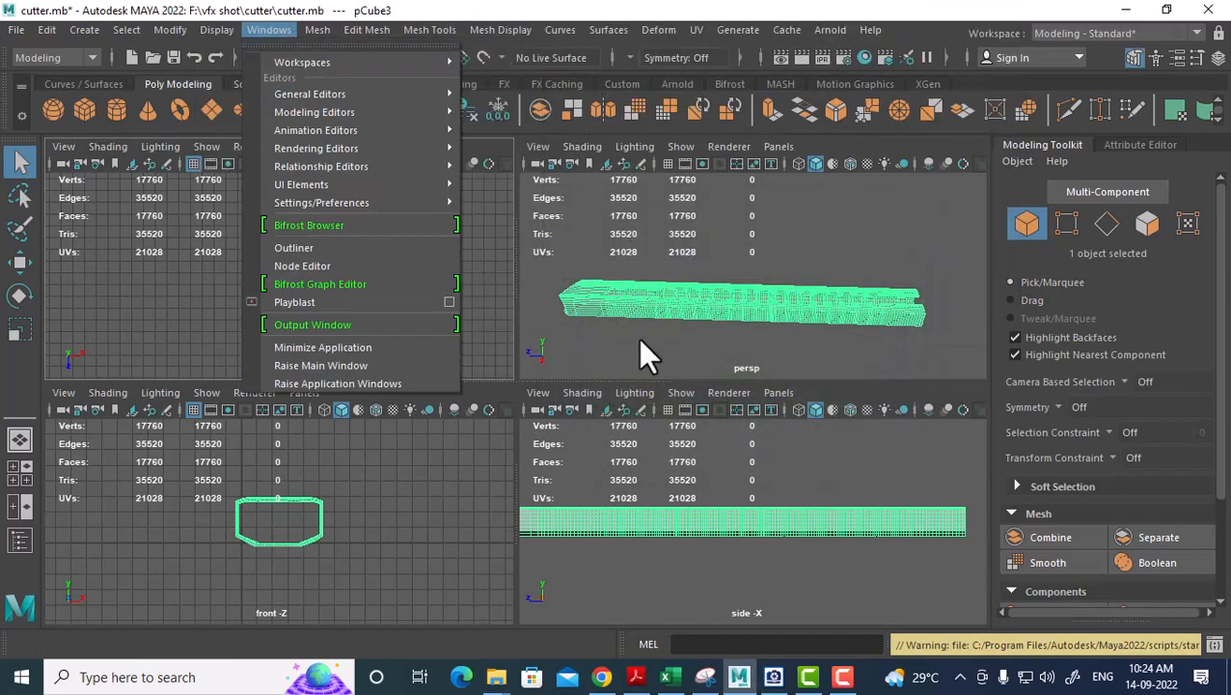
left_click(840, 674)
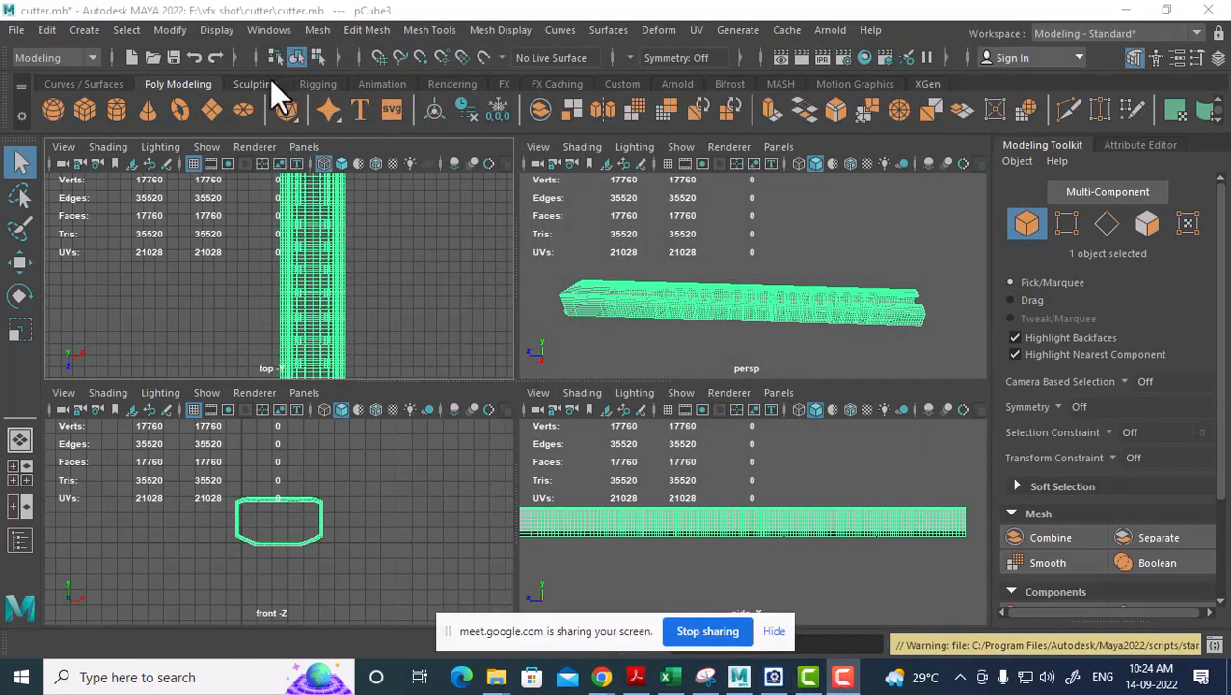
left_click(216, 30)
mouse_move(494, 144)
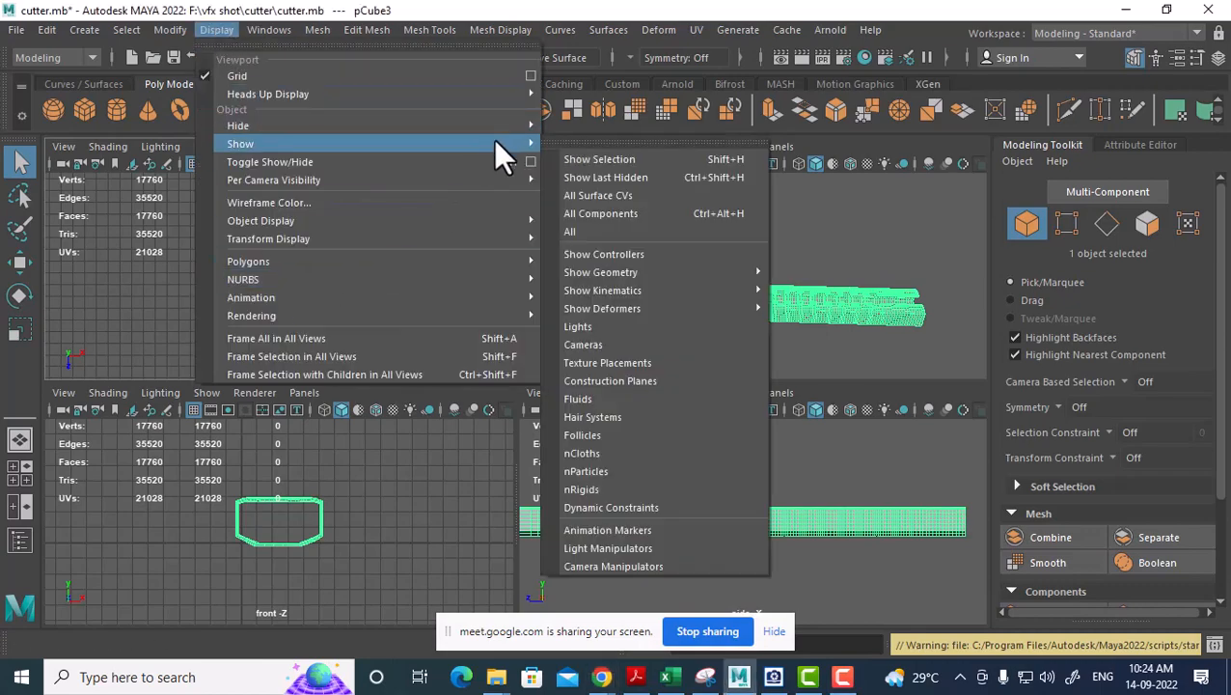
left_click(624, 230)
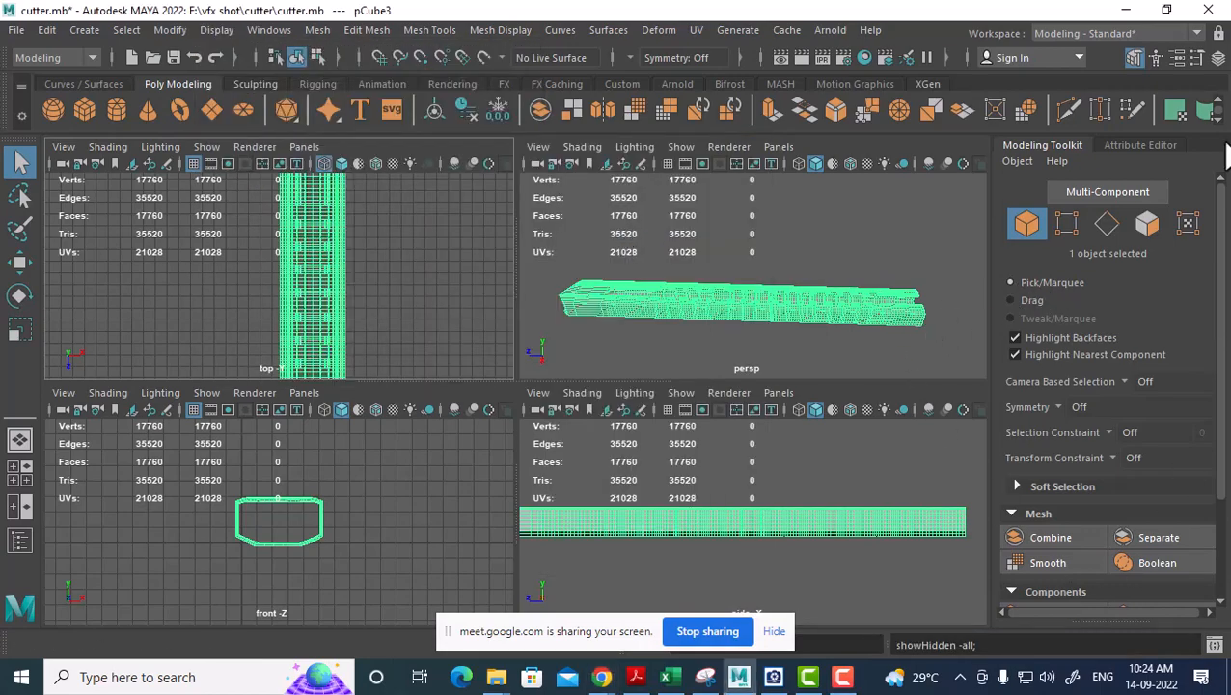
left_click(1218, 57)
left_click(1217, 57)
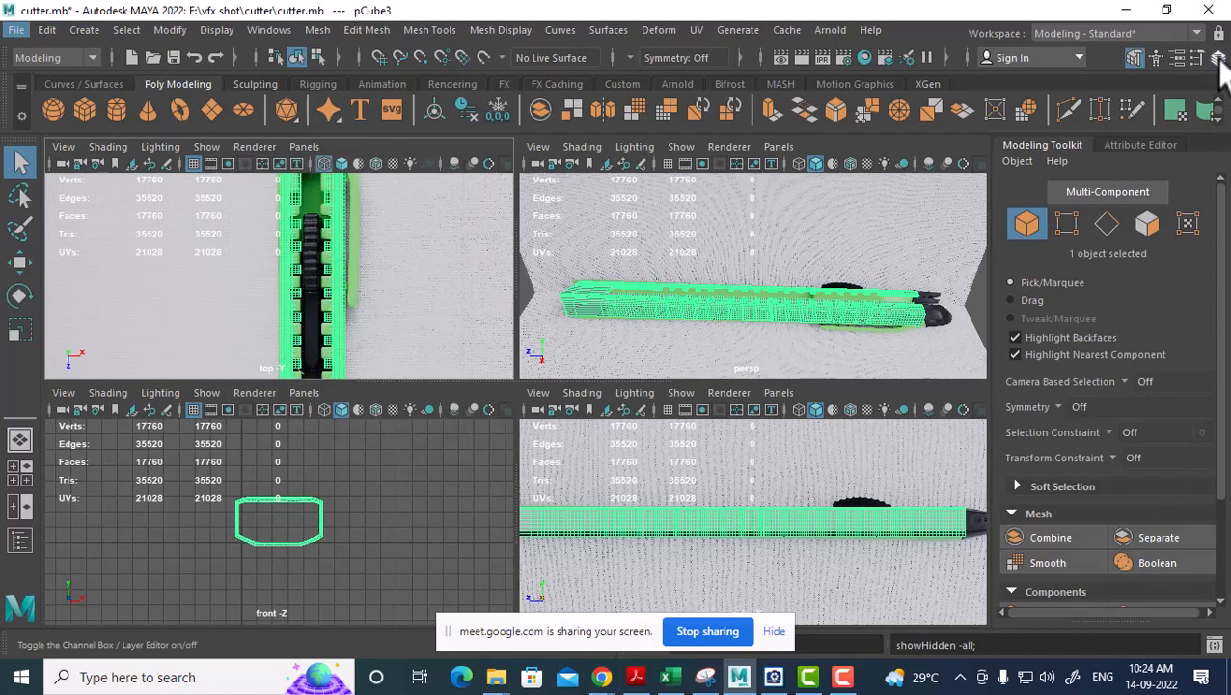
Maximize the top view and examine the black end cap against the cutter body mesh.
mouse_move(897, 270)
left_mouse_down("alt")
mouse_move(840, 266)
mouse_move(916, 271)
left_mouse_up("alt")
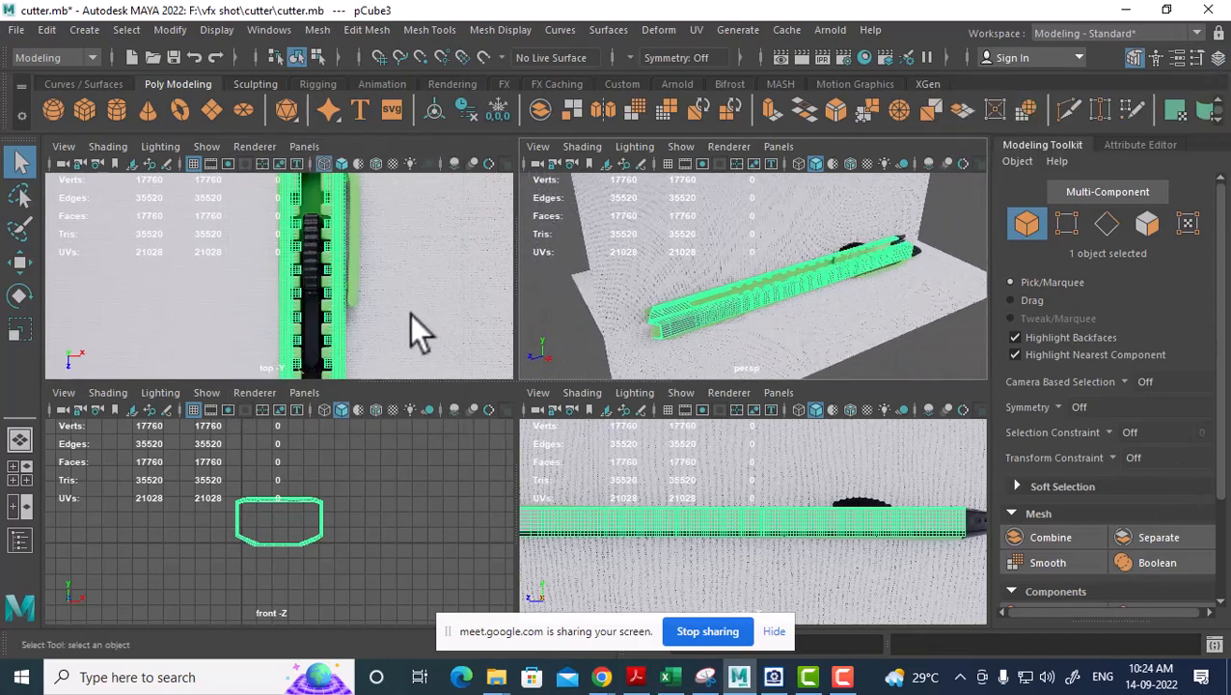
middle_click_drag(412, 330, 351, 248, "alt")
key("space")
scroll(485, 251, "up", 2)
middle_click_drag(664, 337, 632, 367, "alt")
scroll(714, 377, "up", 2)
middle_click_drag(577, 282, 567, 336, "alt")
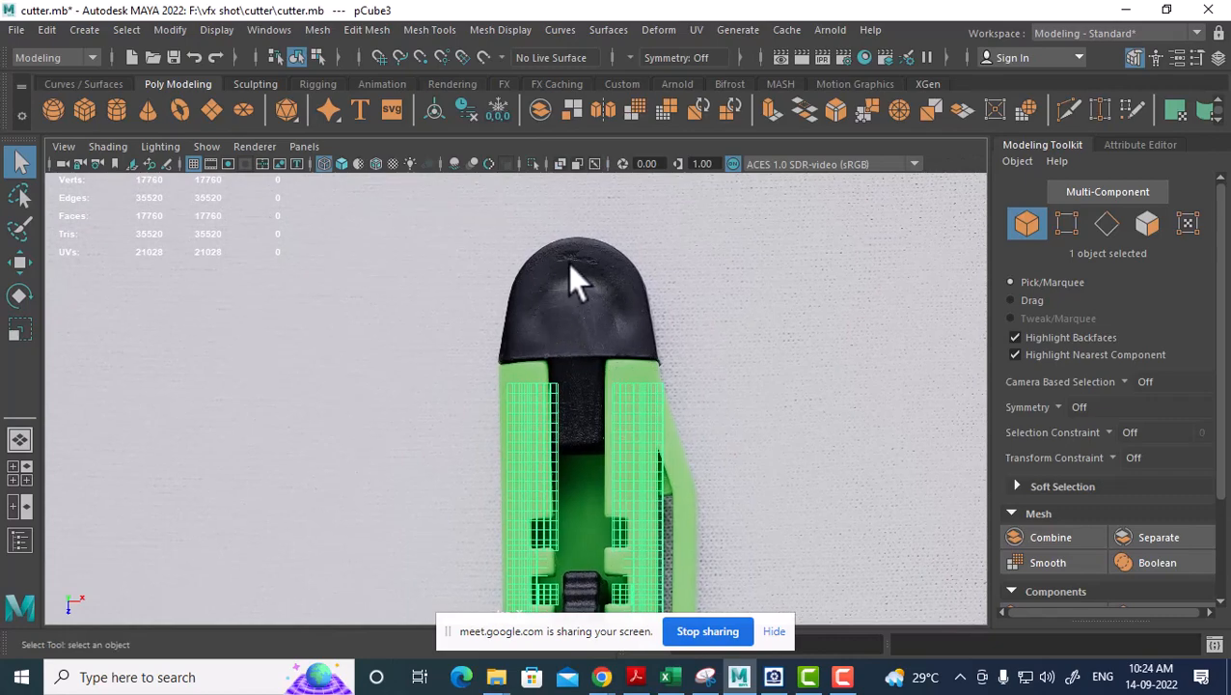
Switch to the ACDSee photo viewer and examine the black end cap's side profile in the Cutter 11 photo.
left_click(772, 676)
scroll(888, 198, "down", 1)
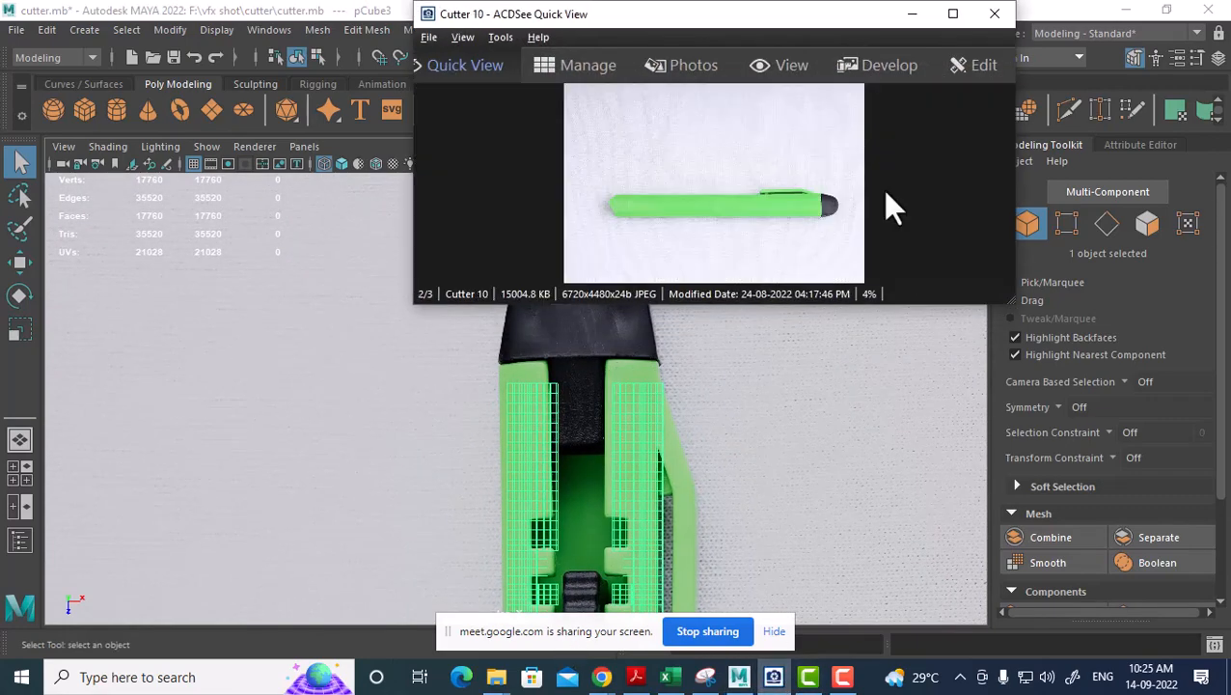
scroll(884, 193, "down", 1)
scroll(885, 193, "up", 1)
scroll(886, 193, "down", 1)
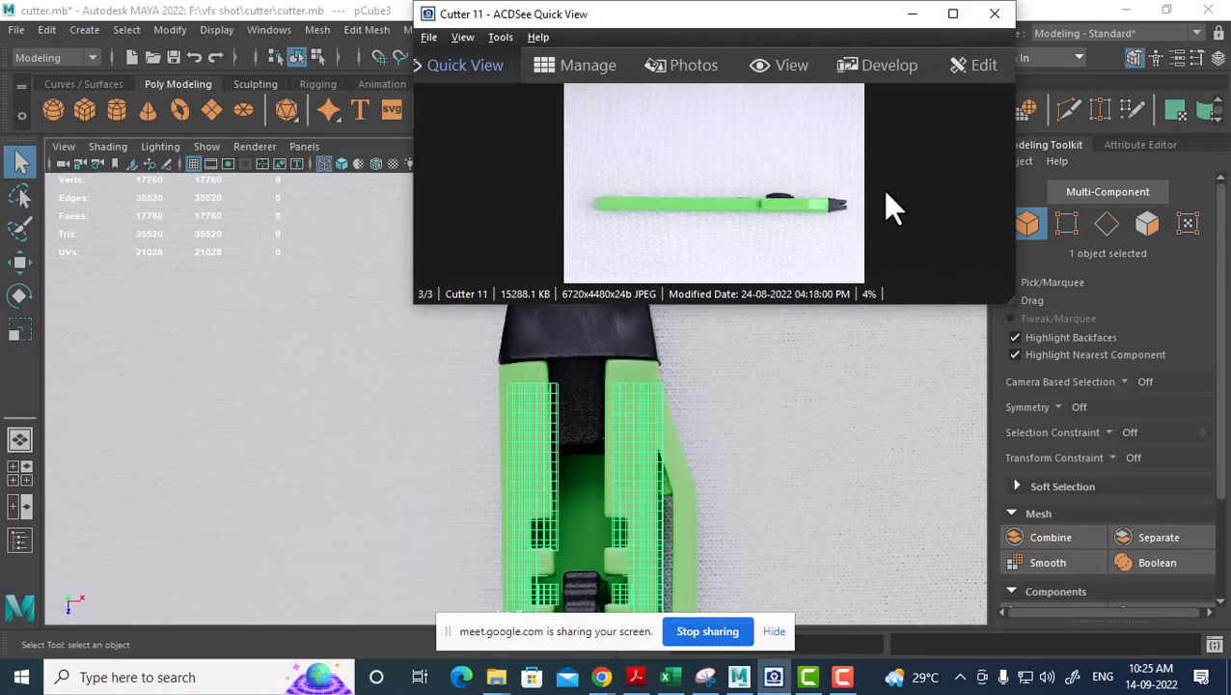
scroll(887, 205, "up", 3, "ctrl")
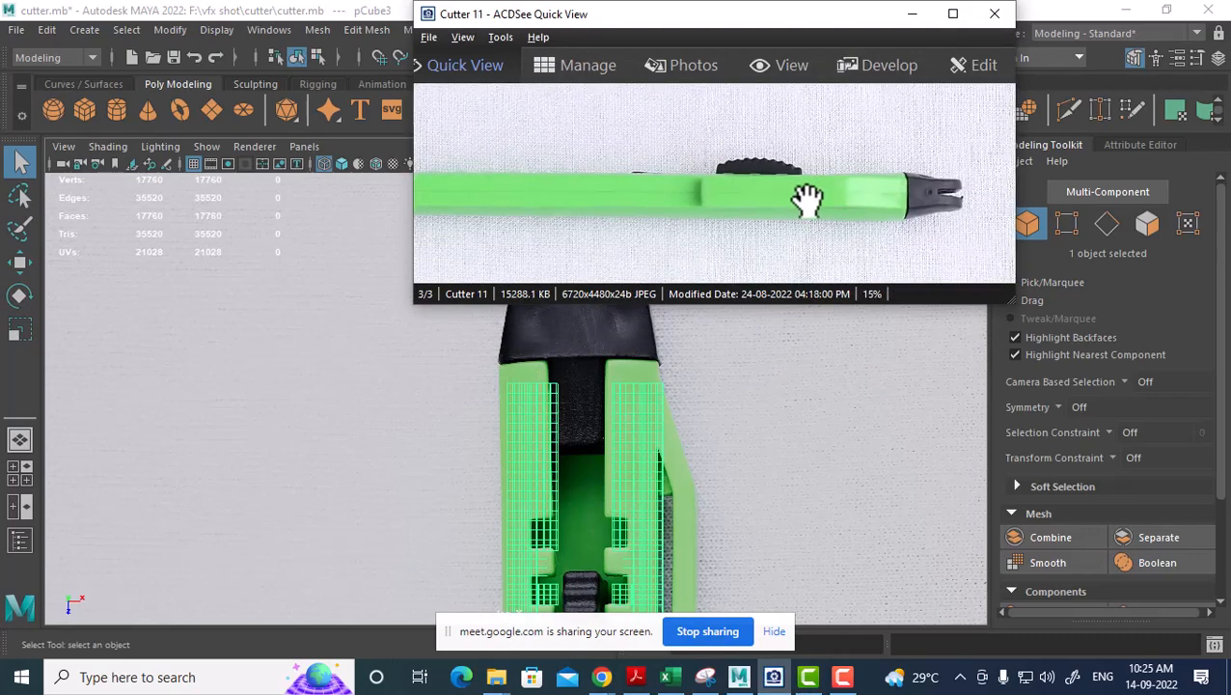
left_click_drag(804, 197, 743, 217)
scroll(697, 233, "up", 2, "ctrl")
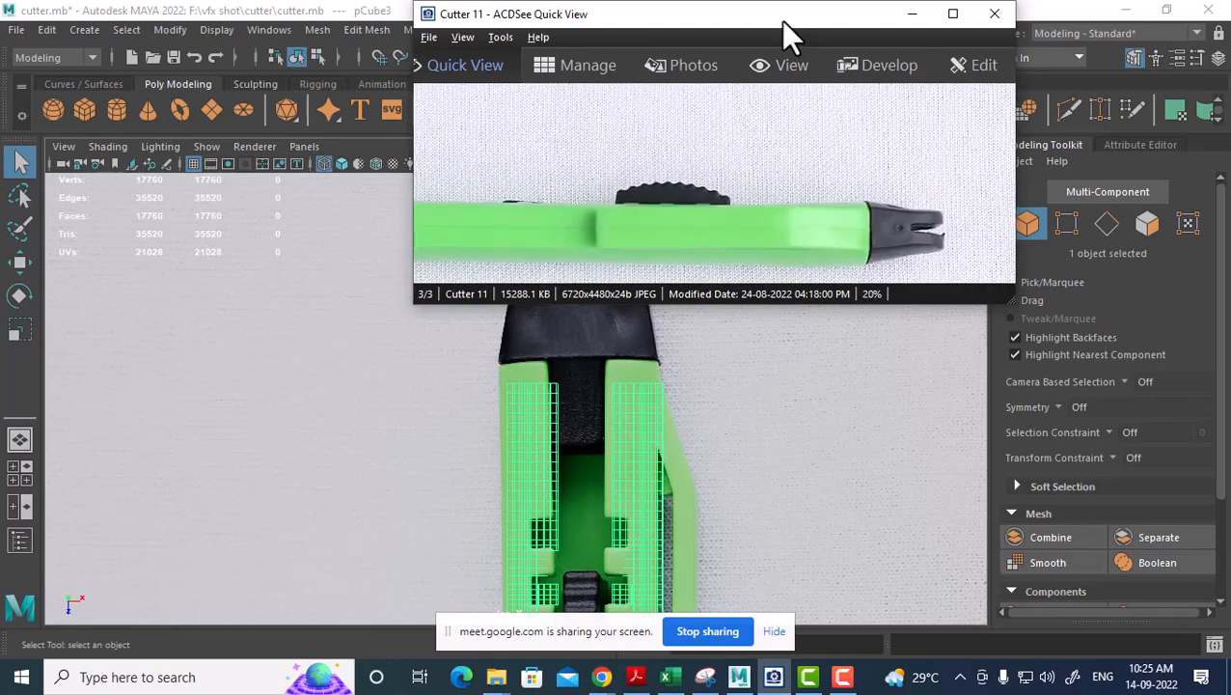
Shrink the reference photo window and place it beside the end cap in the top view.
left_click_drag(776, 20, 303, 26)
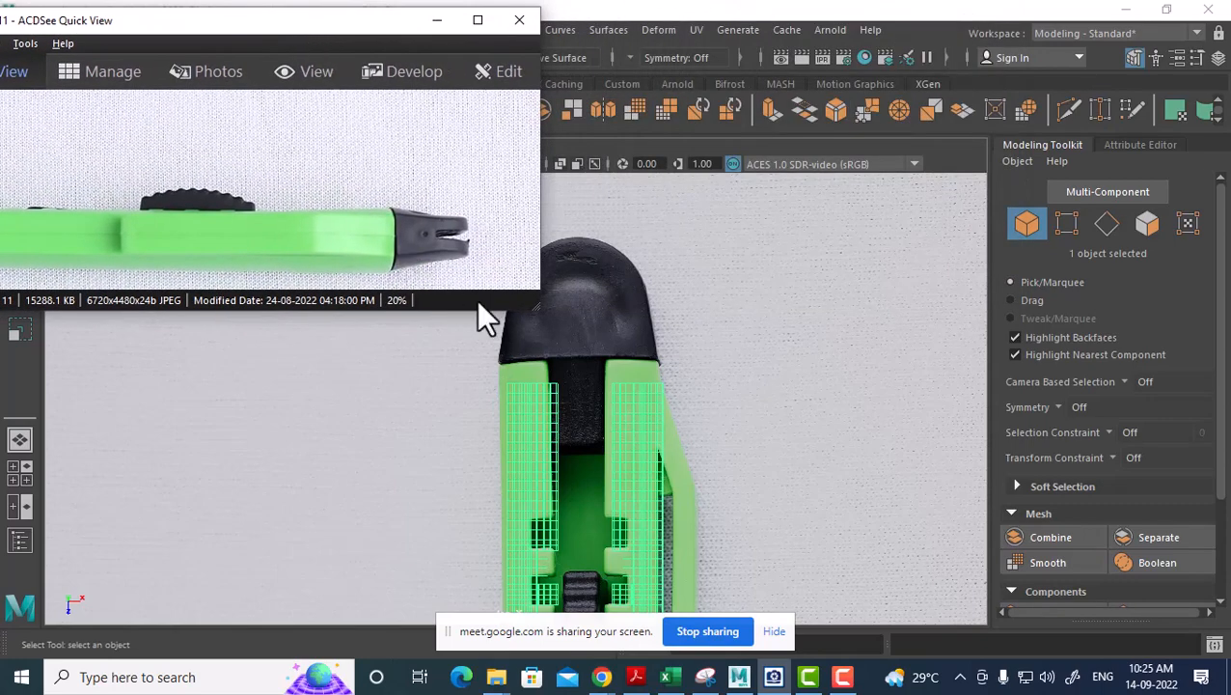
middle_click_drag(683, 329, 827, 367, "alt")
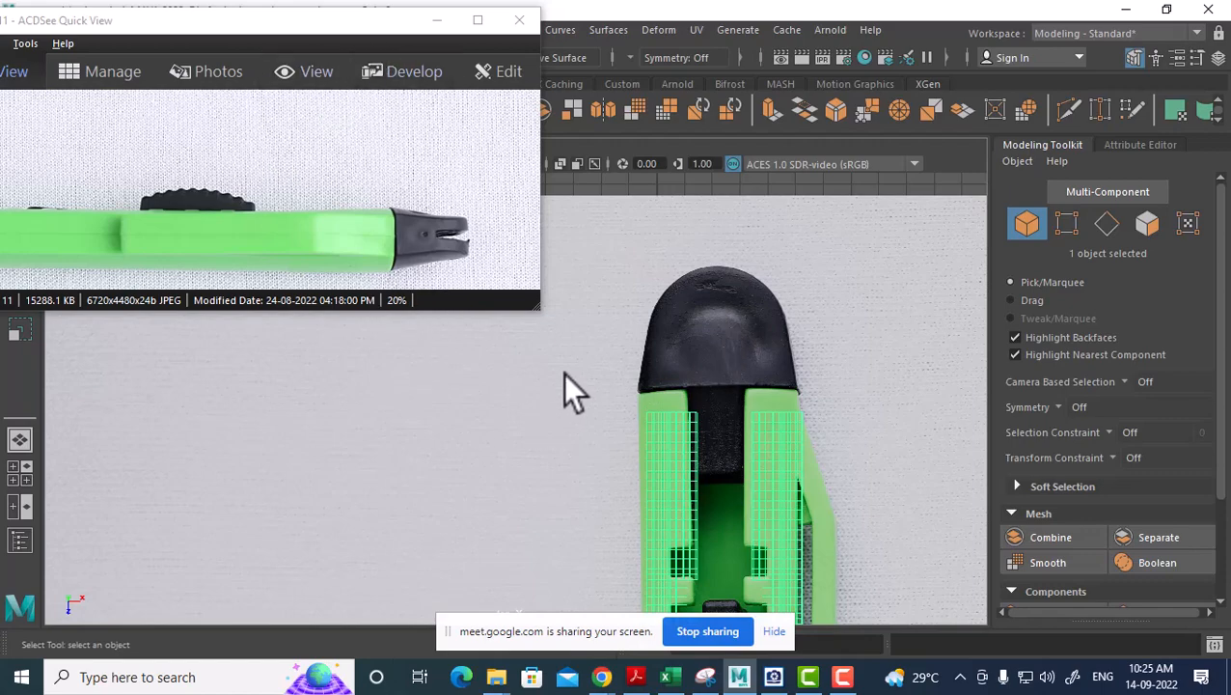
left_click_drag(541, 310, 481, 287)
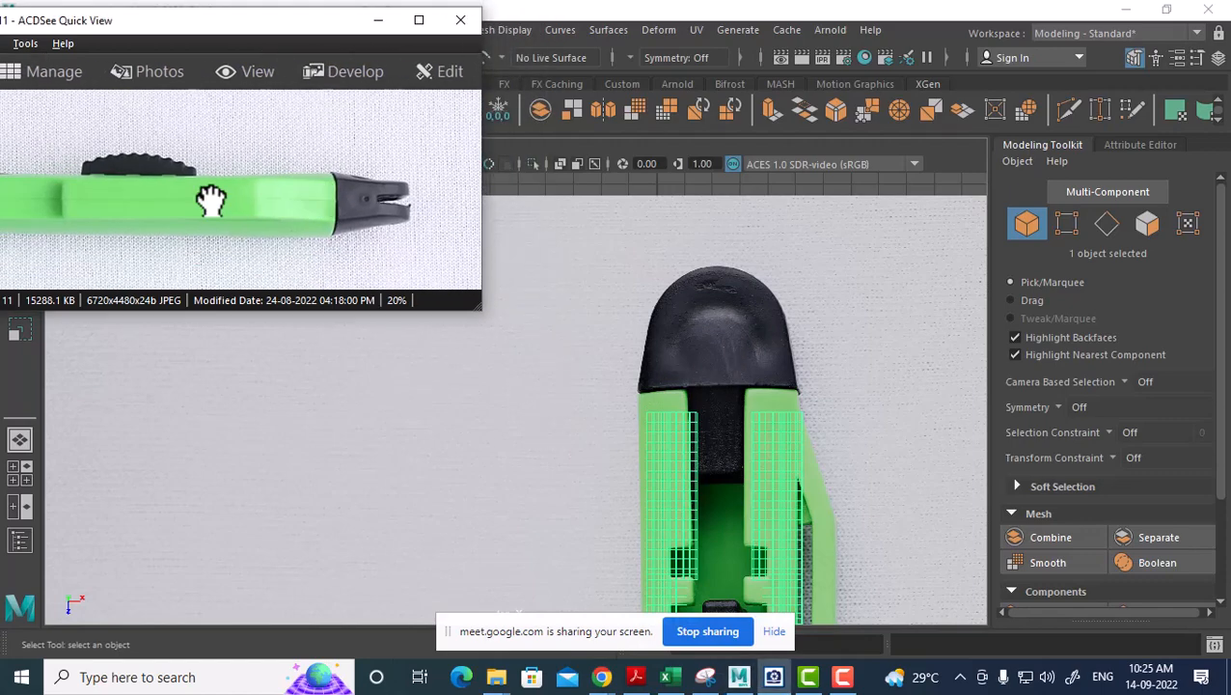
left_click_drag(307, 23, 258, 109)
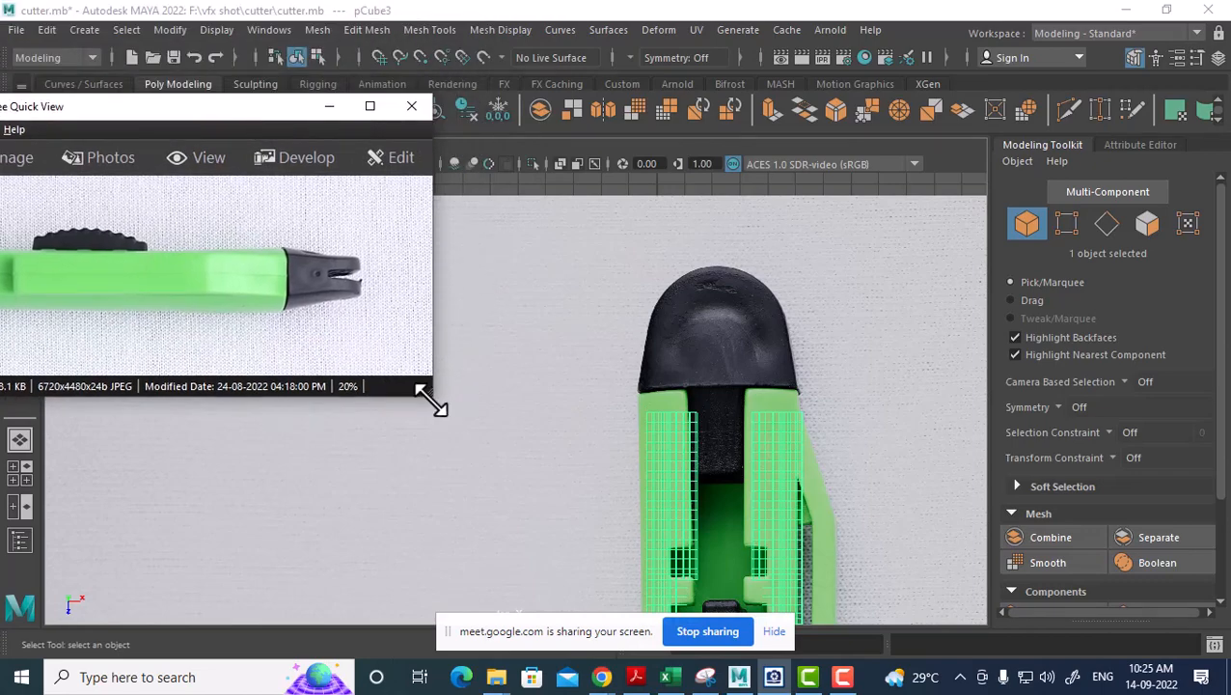
left_click_drag(430, 397, 382, 307)
left_click_drag(333, 249, 273, 202)
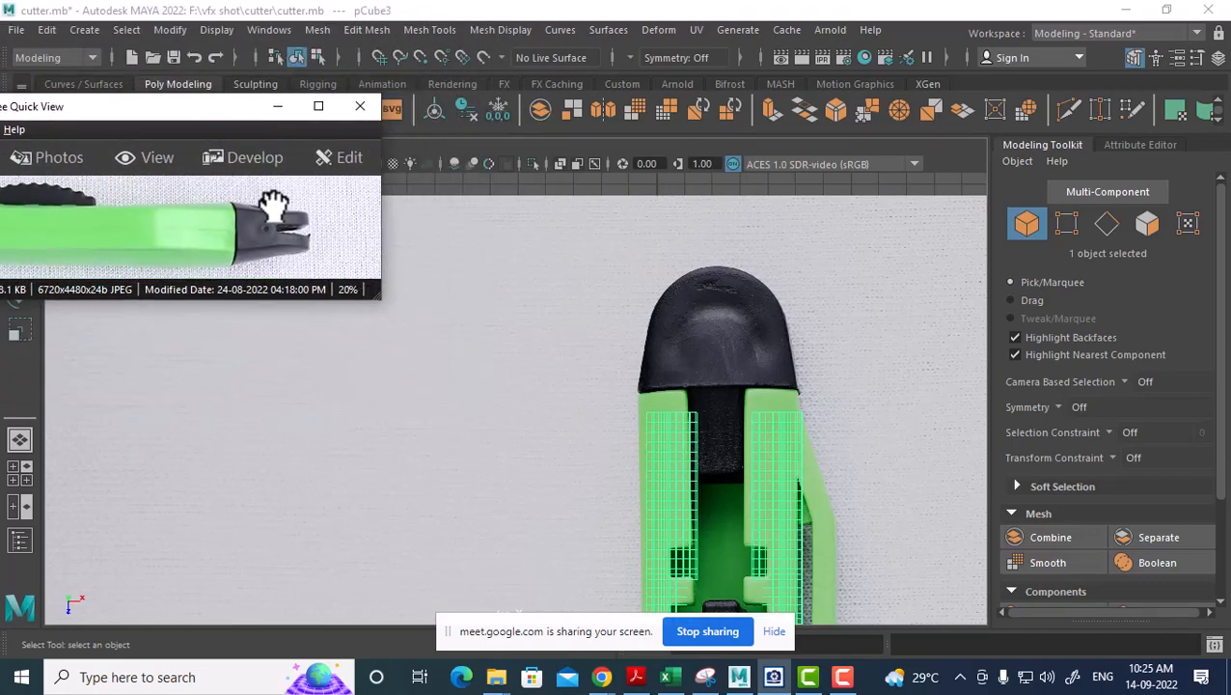
left_click_drag(209, 108, 189, 275)
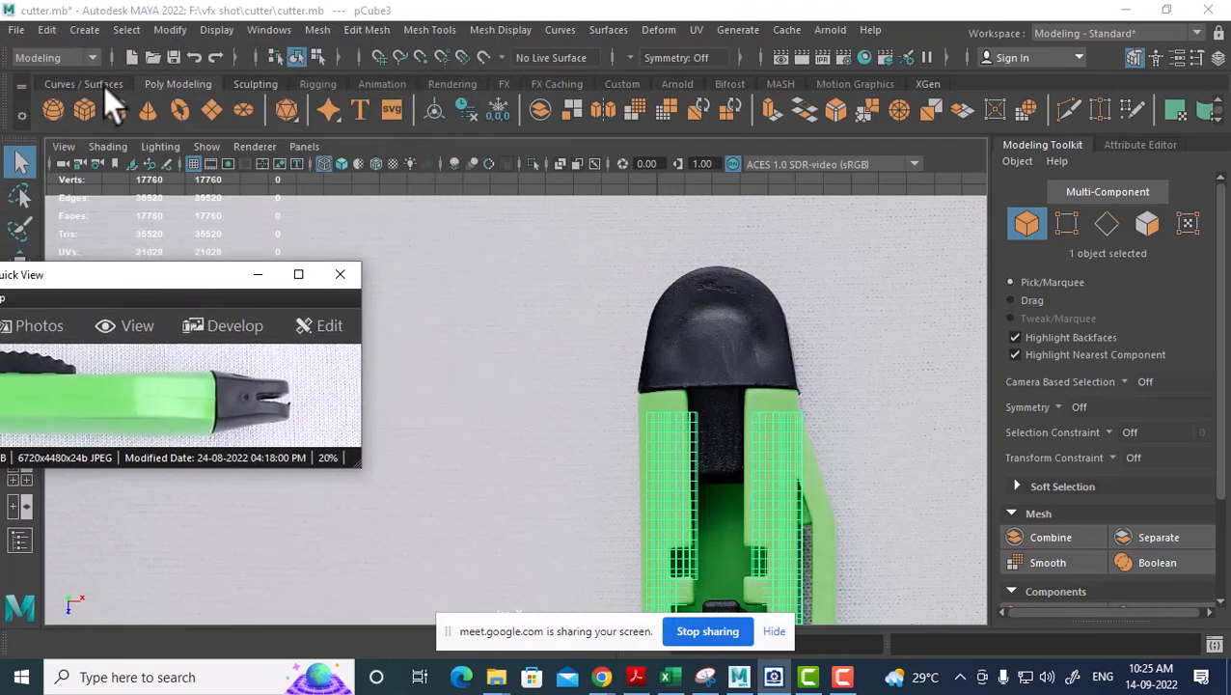
Create a polygon cylinder and move it onto the cutter's black end cap in the top view.
left_click(115, 109)
key("f")
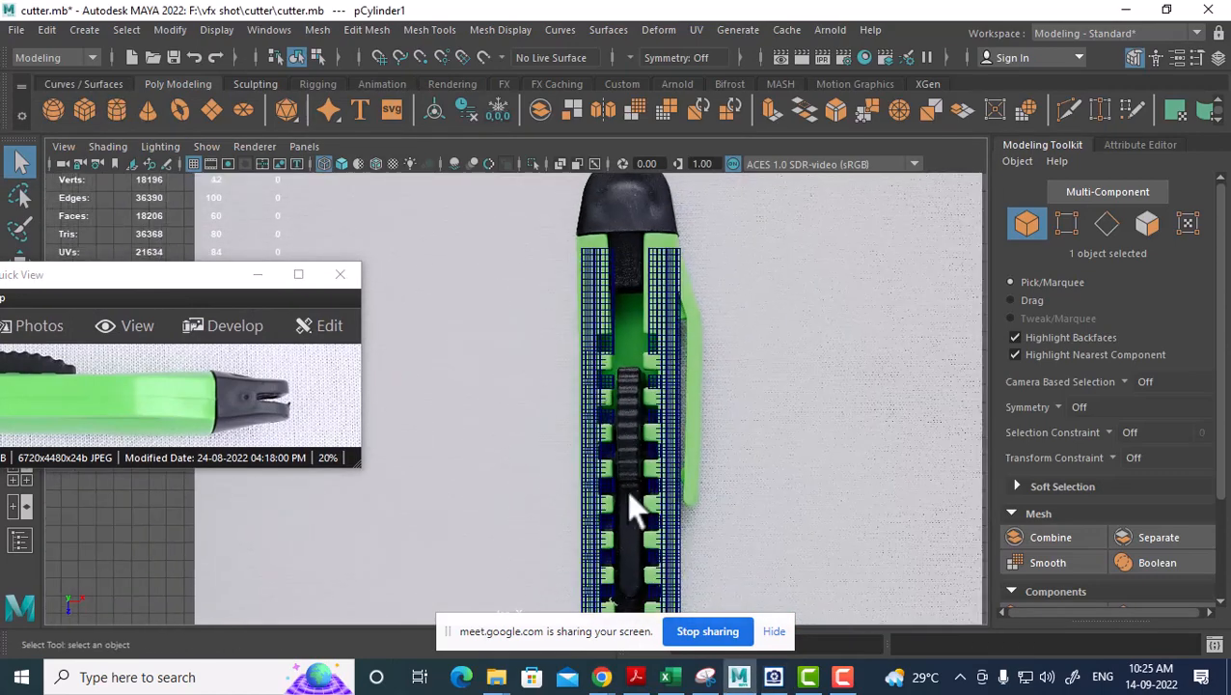
right_click_drag(632, 508, 591, 429, "alt")
key("w")
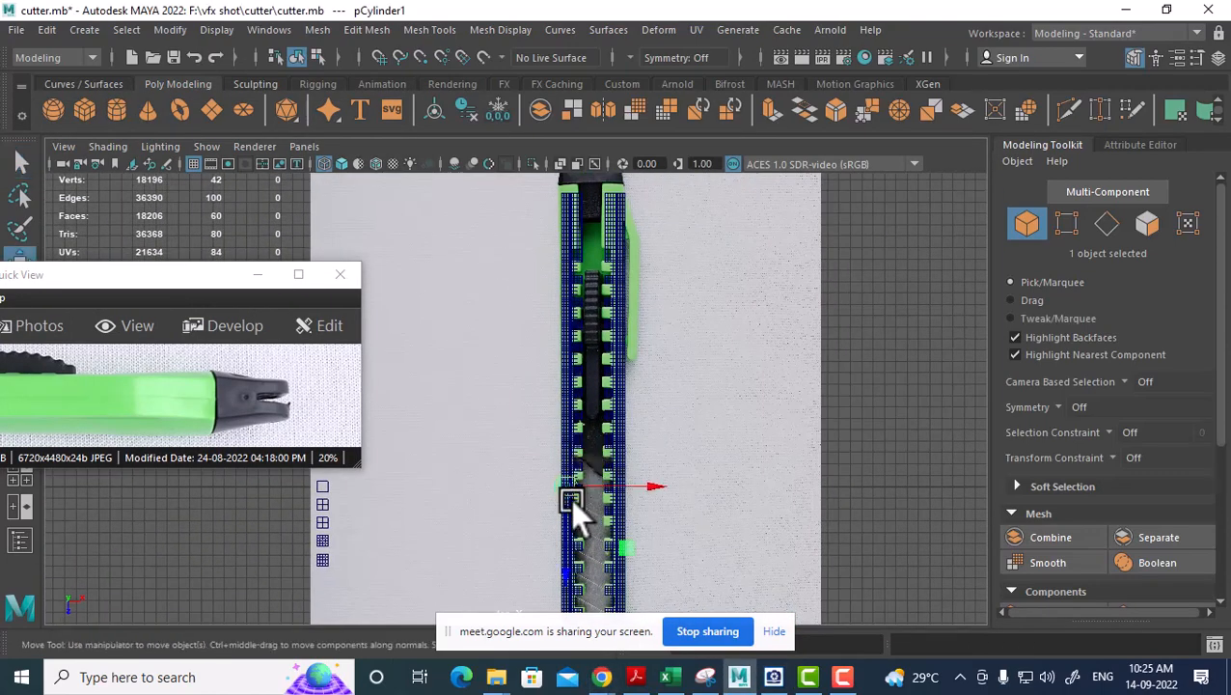
left_click_drag(568, 493, 617, 236)
middle_click_drag(598, 270, 589, 459, "alt")
right_click_drag(590, 459, 677, 480, "alt")
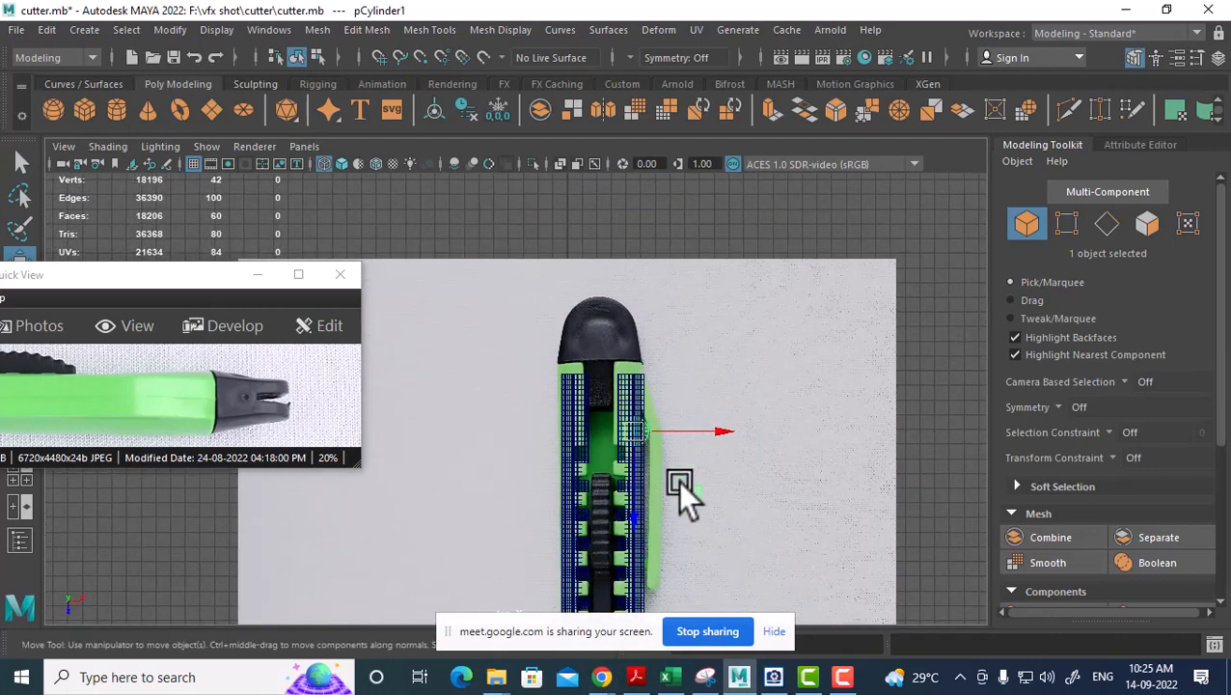
left_click_drag(639, 435, 603, 339)
Center the cylinder across the width of the black end cap, at about X 2.25 and Z -27.65.
right_click_drag(607, 337, 744, 522, "alt")
middle_click_drag(650, 334, 640, 375, "alt")
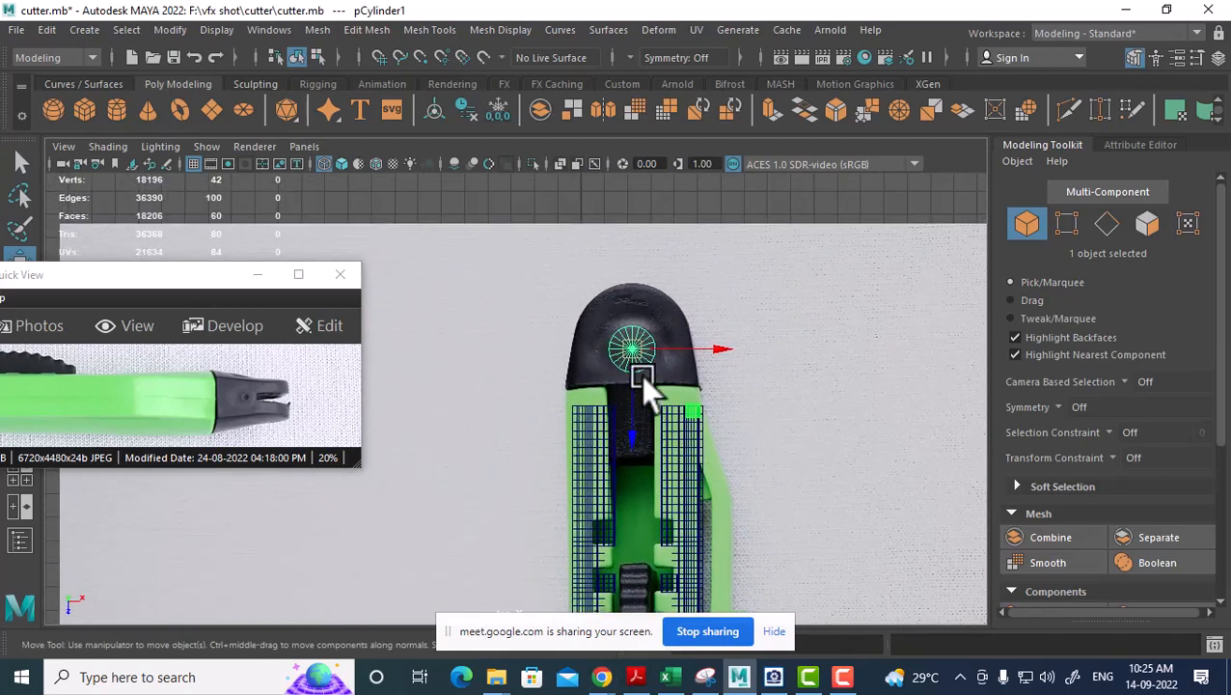
right_click_drag(640, 375, 714, 363, "alt")
middle_click_drag(714, 363, 668, 461, "alt")
left_click_drag(562, 349, 564, 377)
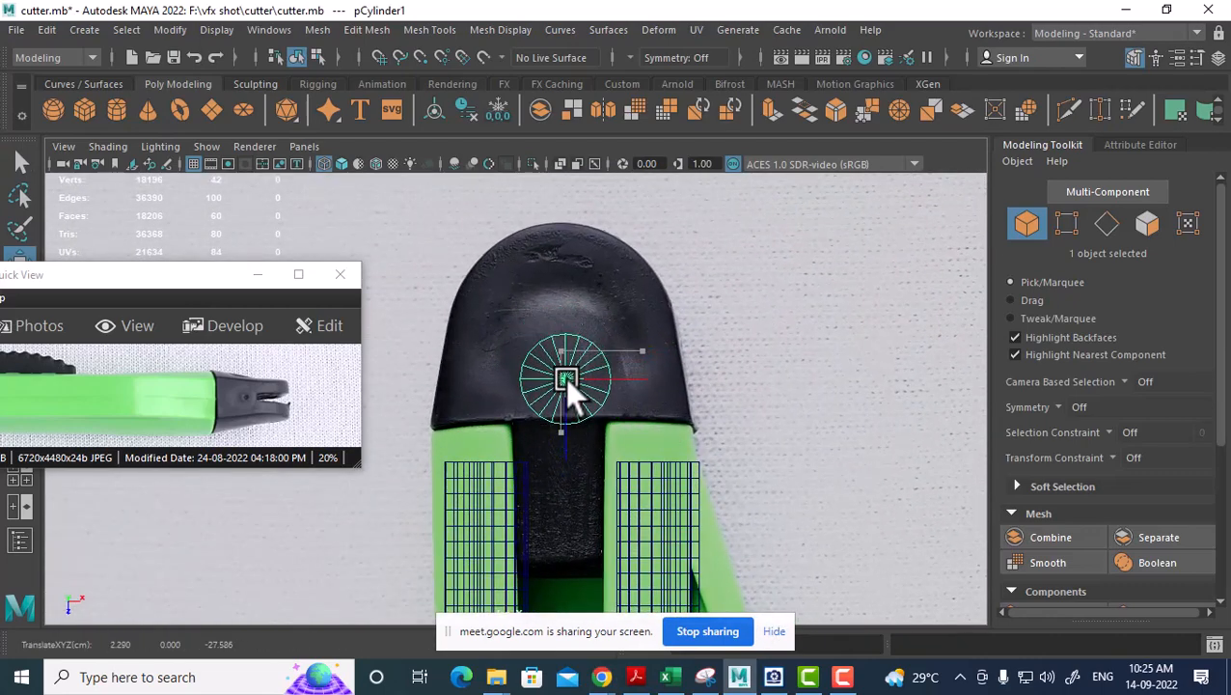
Set the cylinder's radius to 2.67 and move it along Z to the end cap's base, at about Z -26.67.
left_click(1218, 57)
left_click_drag(306, 172, 979, 168)
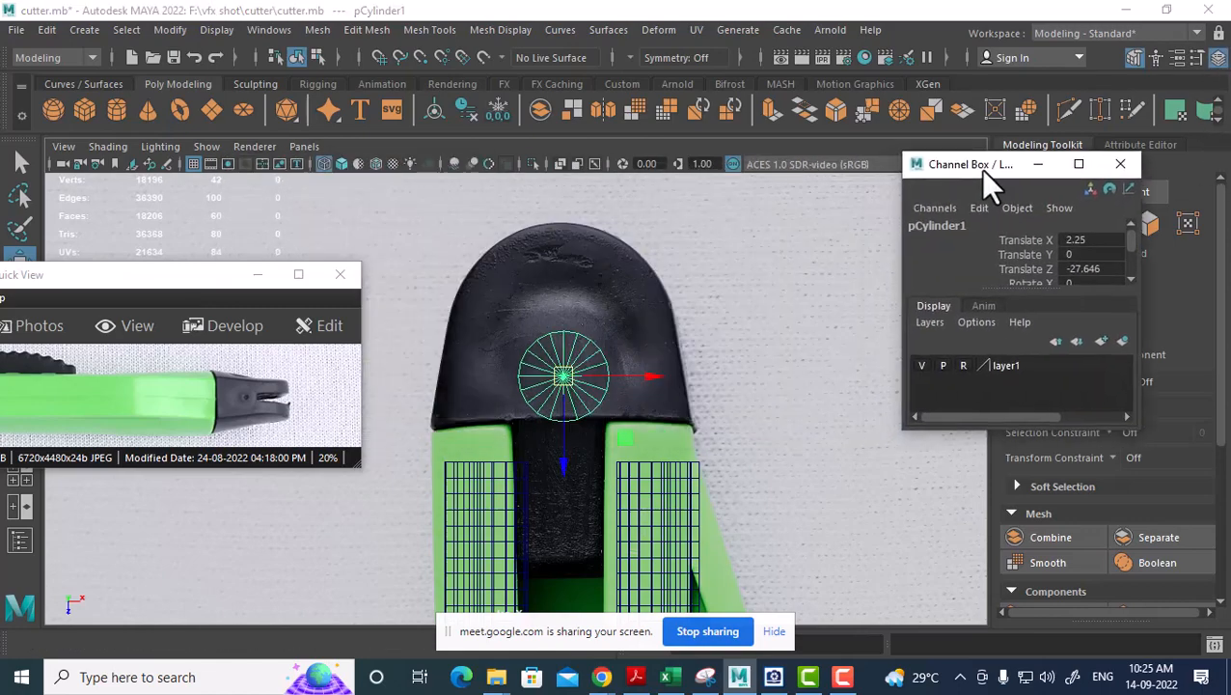
left_click_drag(1015, 292, 1078, 416)
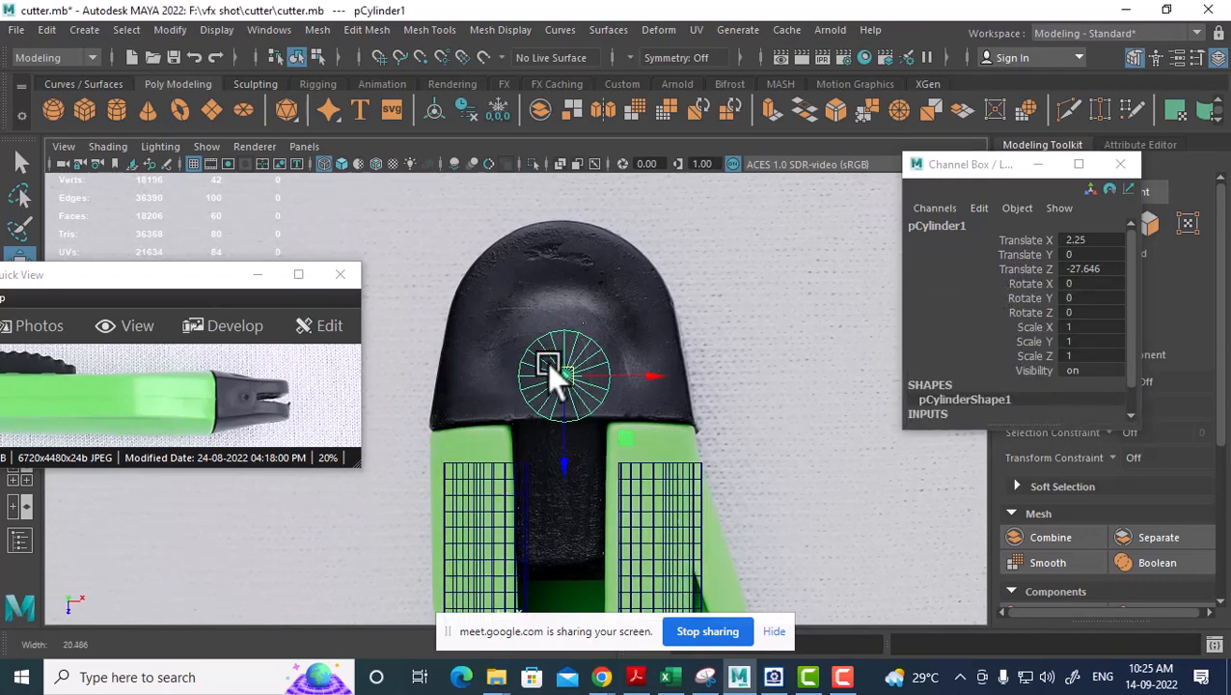
scroll(1099, 324, "down", 2)
double_click(1003, 393)
scroll(1055, 357, "down", 3)
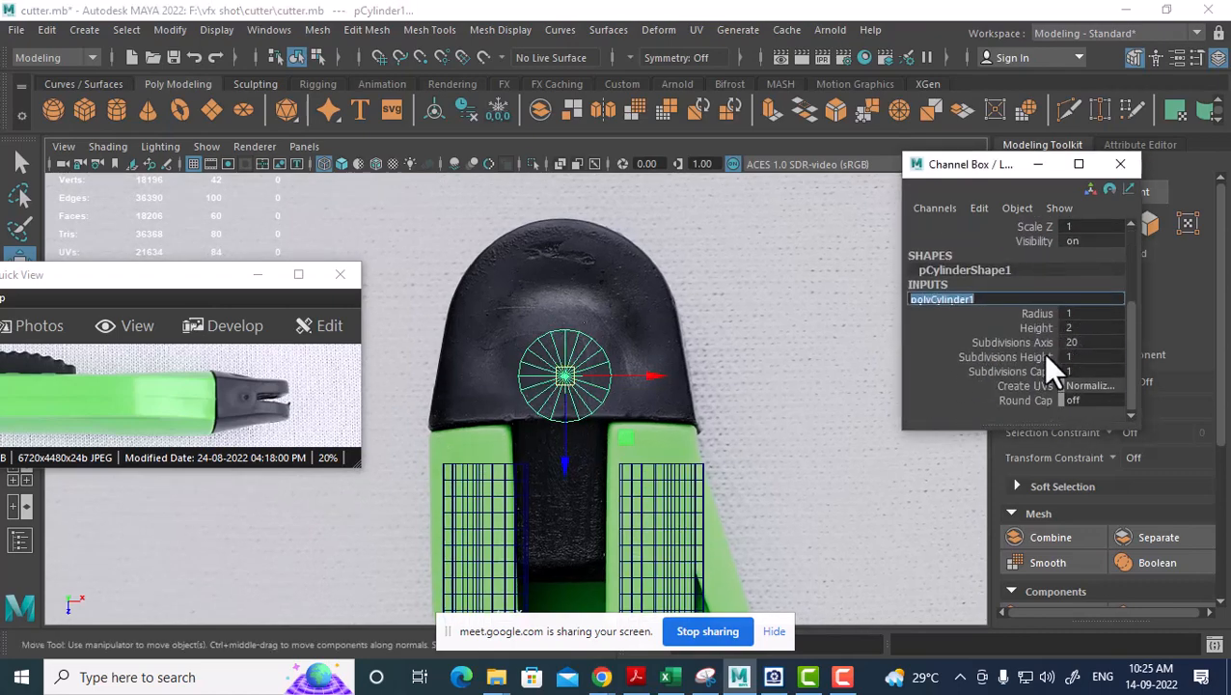
left_click(1034, 312)
middle_click_drag(662, 360, 775, 295)
key("w")
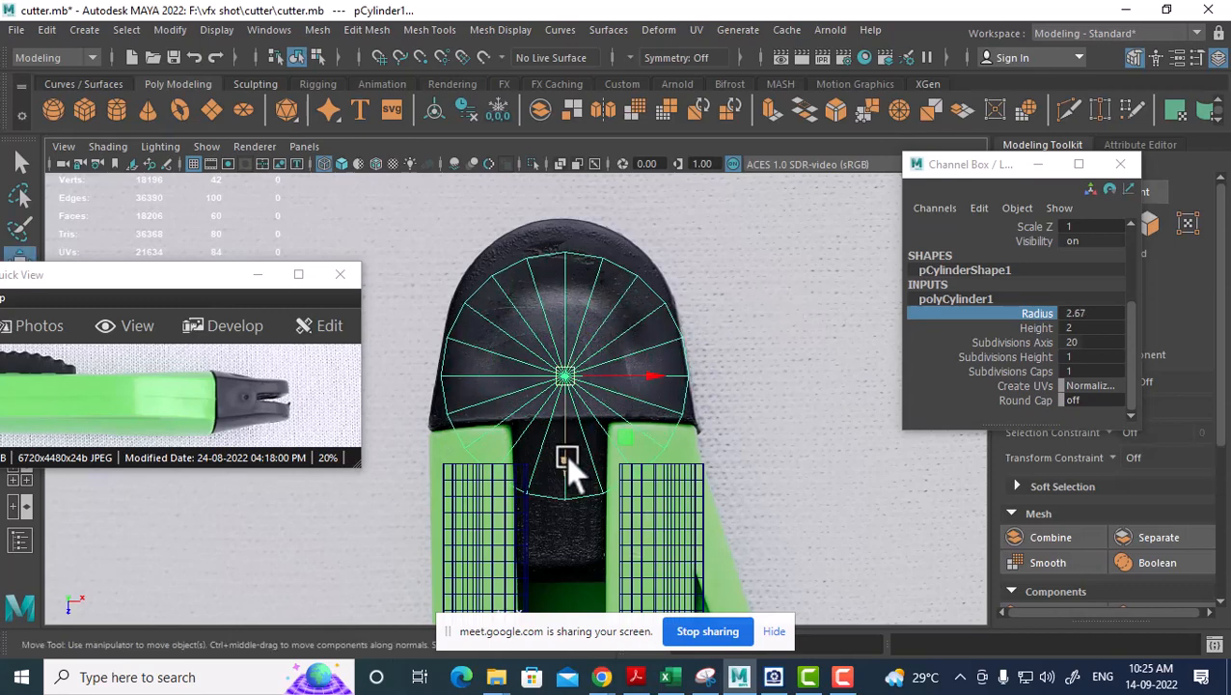
middle_click_drag(565, 455, 558, 500)
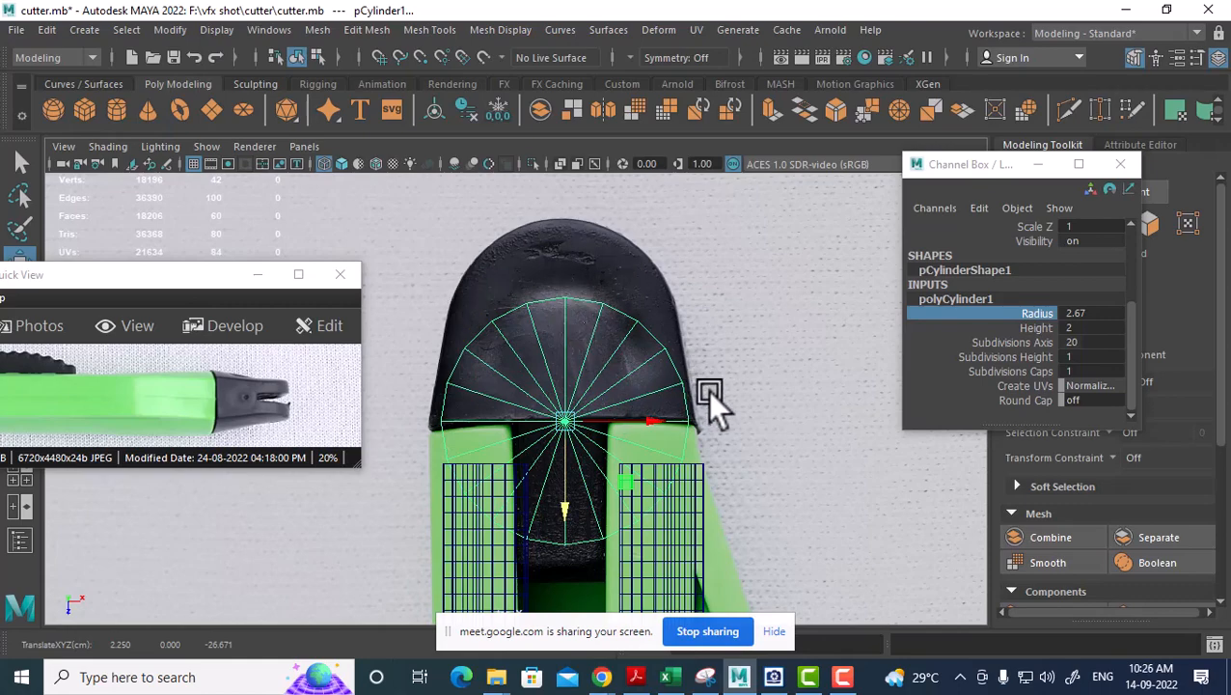
Display the side view in wireframe and raise the cylinder to the height of the black end cap.
key("space")
middle_click_drag(855, 515, 741, 534, "alt")
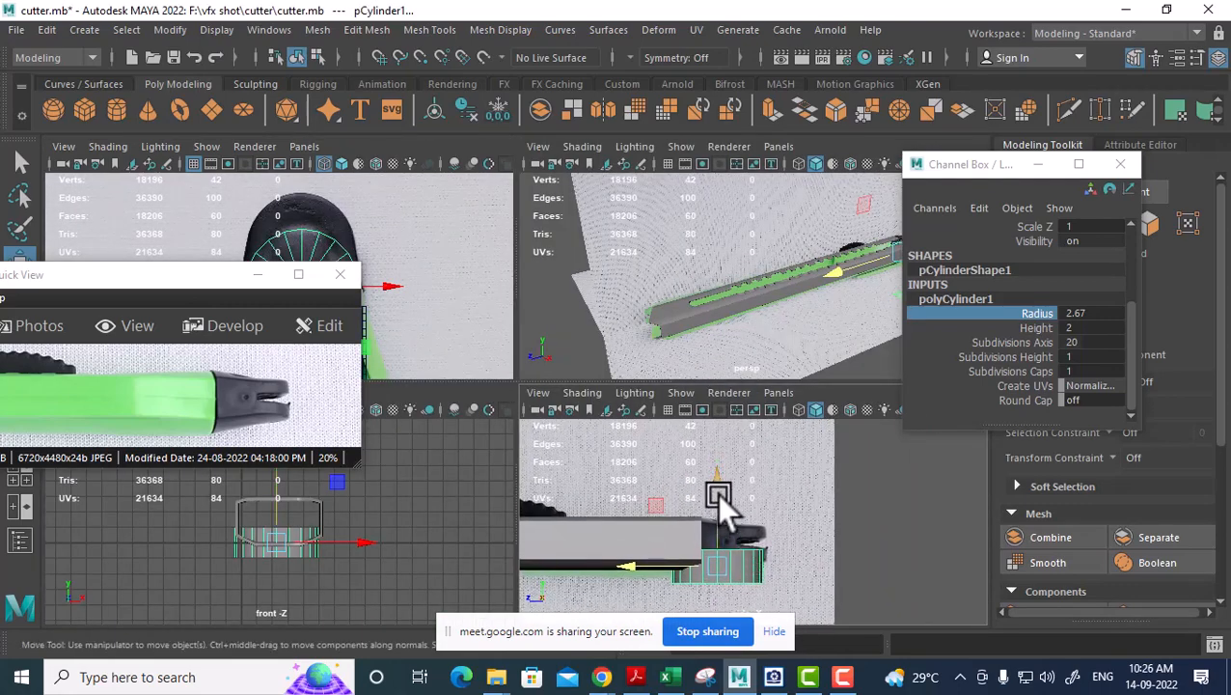
left_click_drag(719, 493, 751, 553)
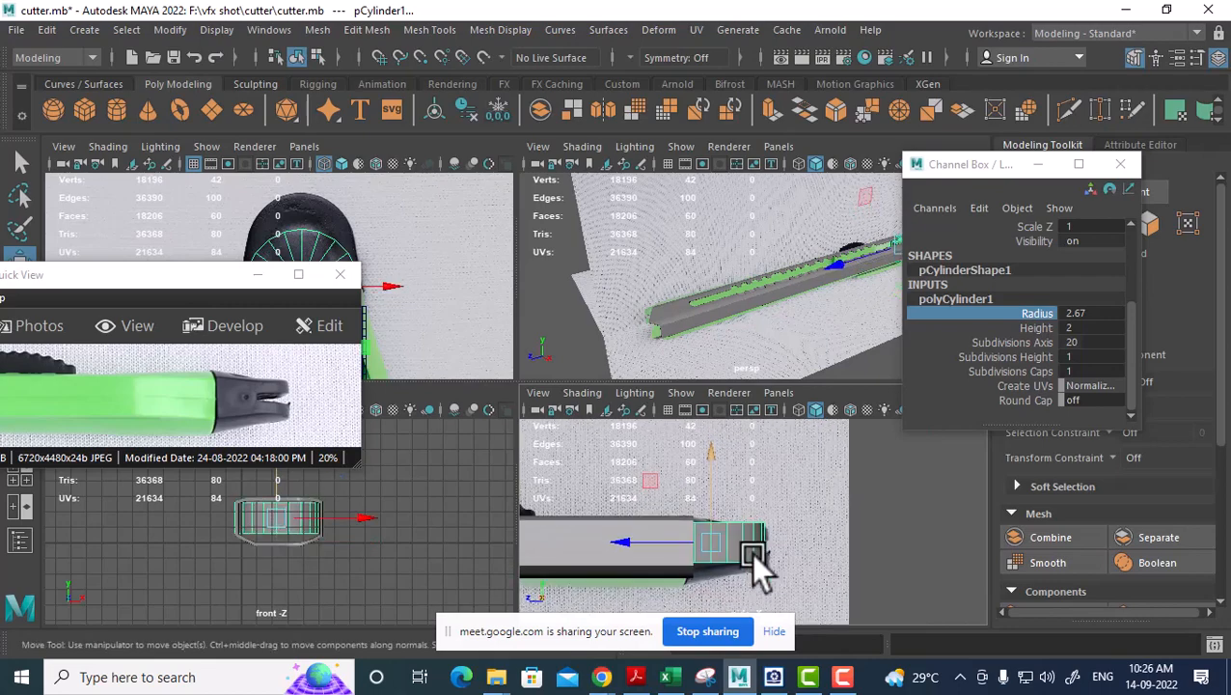
key("4")
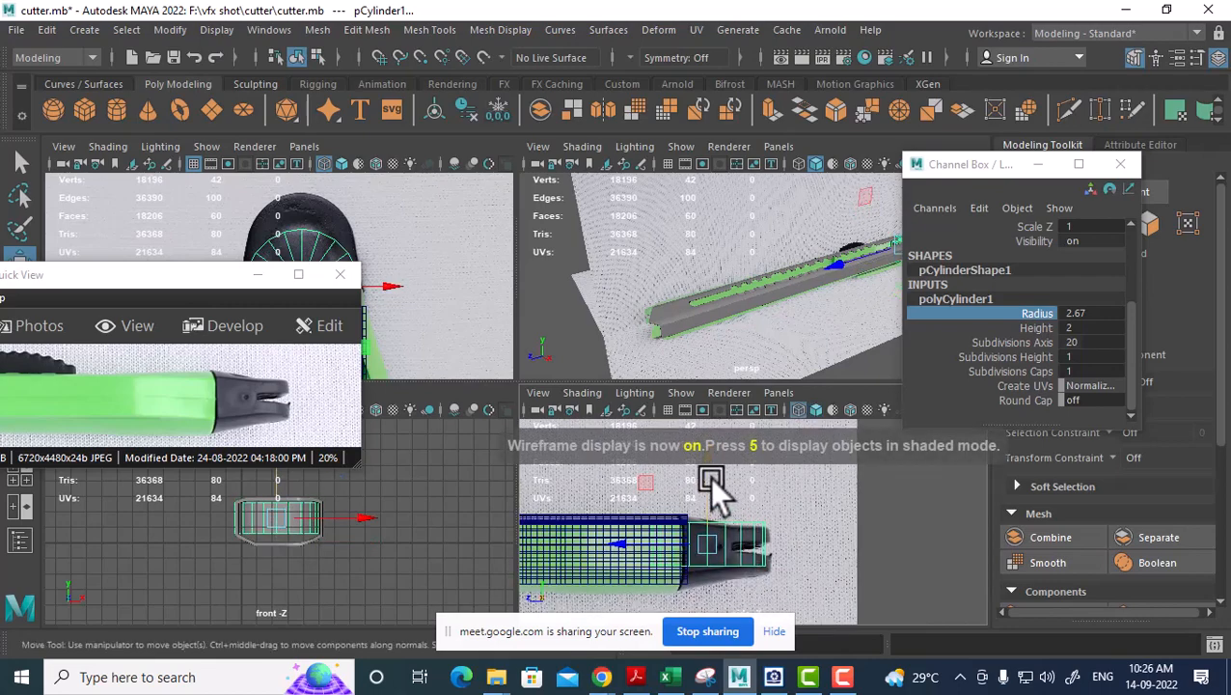
left_click_drag(709, 475, 703, 480)
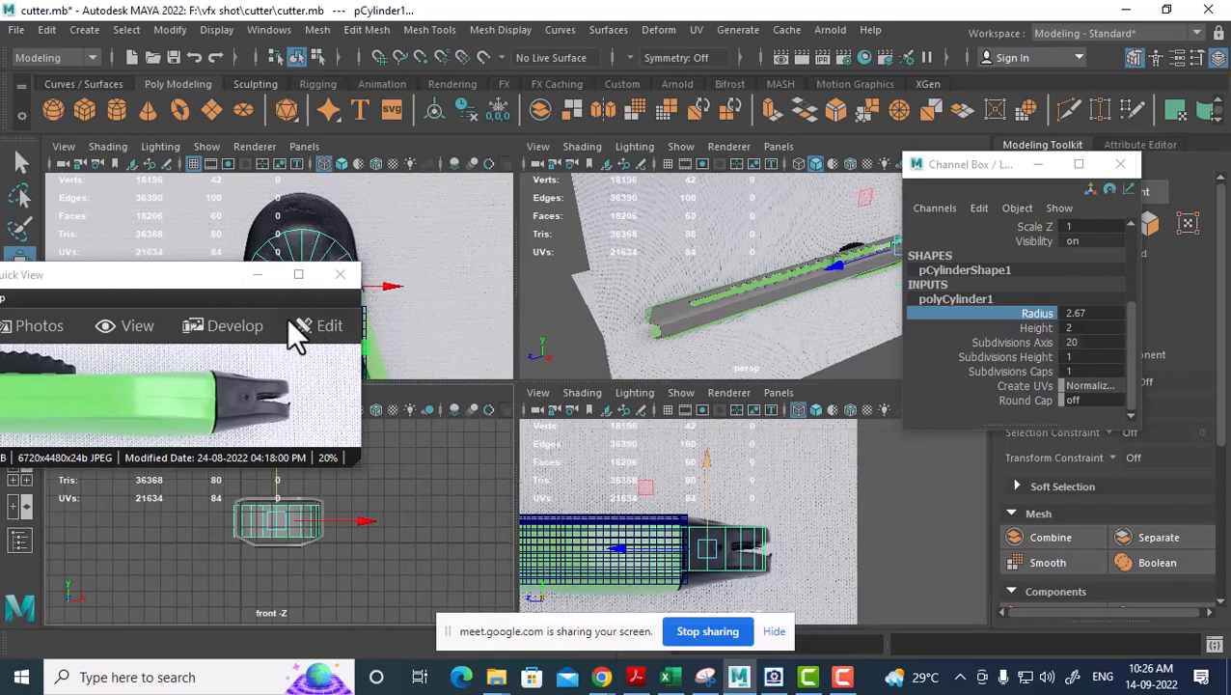
Move the reference photo window below the top view and keep the cylinder in object mode.
left_click_drag(236, 279, 241, 408)
right_click(441, 217)
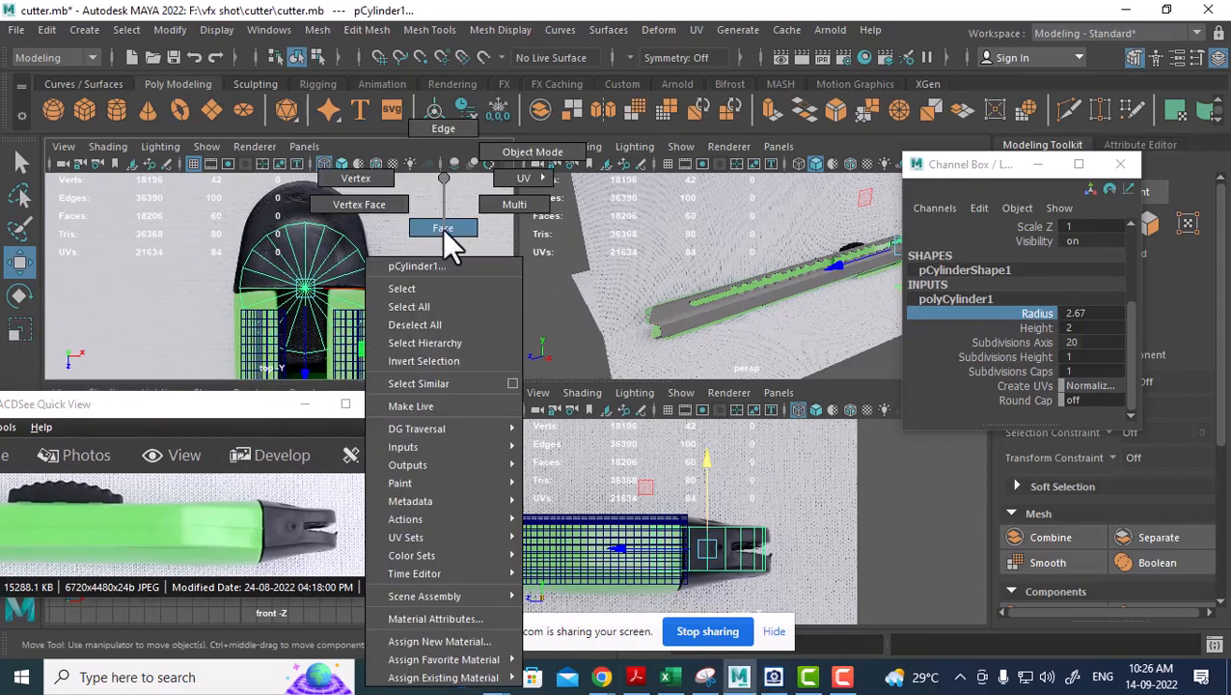
right_click_drag(442, 227, 527, 145)
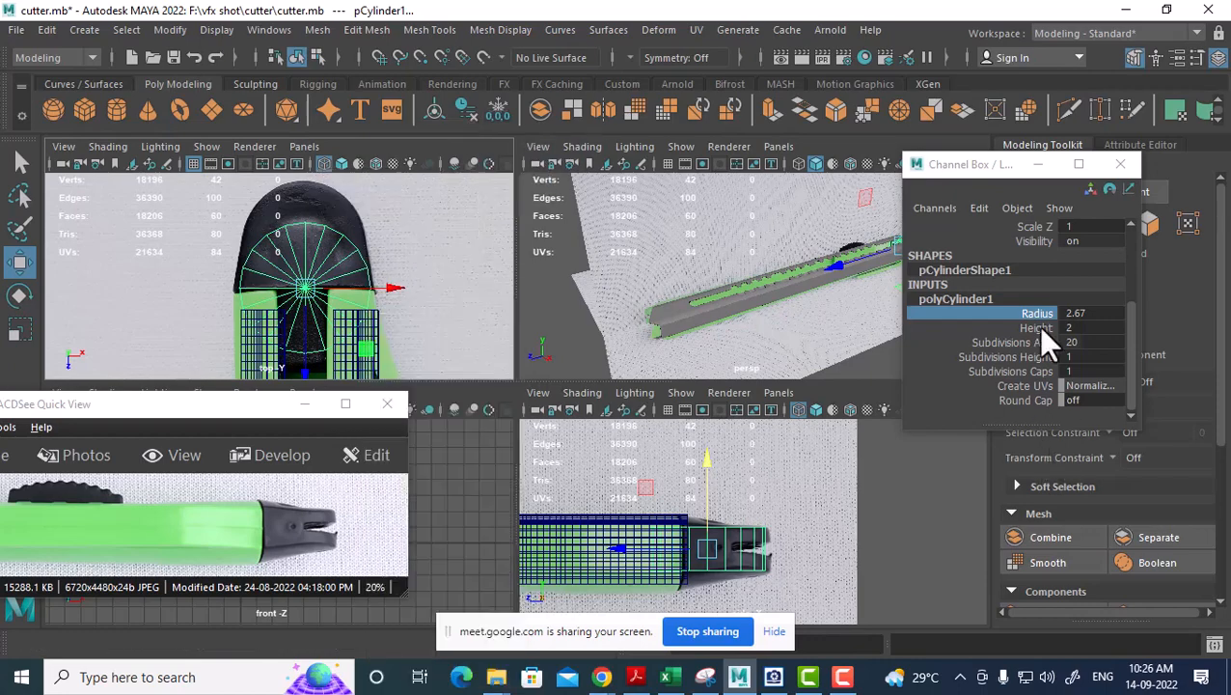
Set the cylinder's axis subdivisions to 30 and its cap subdivisions to 2.
scroll(1037, 331, "up", 1)
double_click(1106, 383)
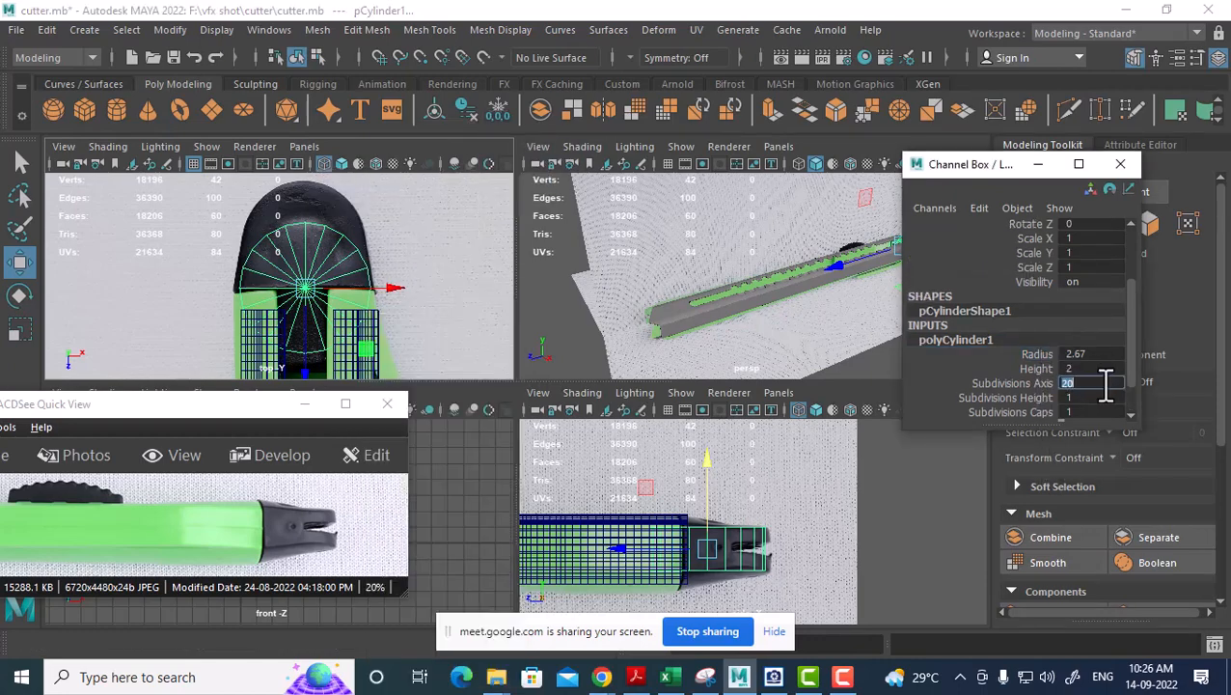
type("30")
key("Return")
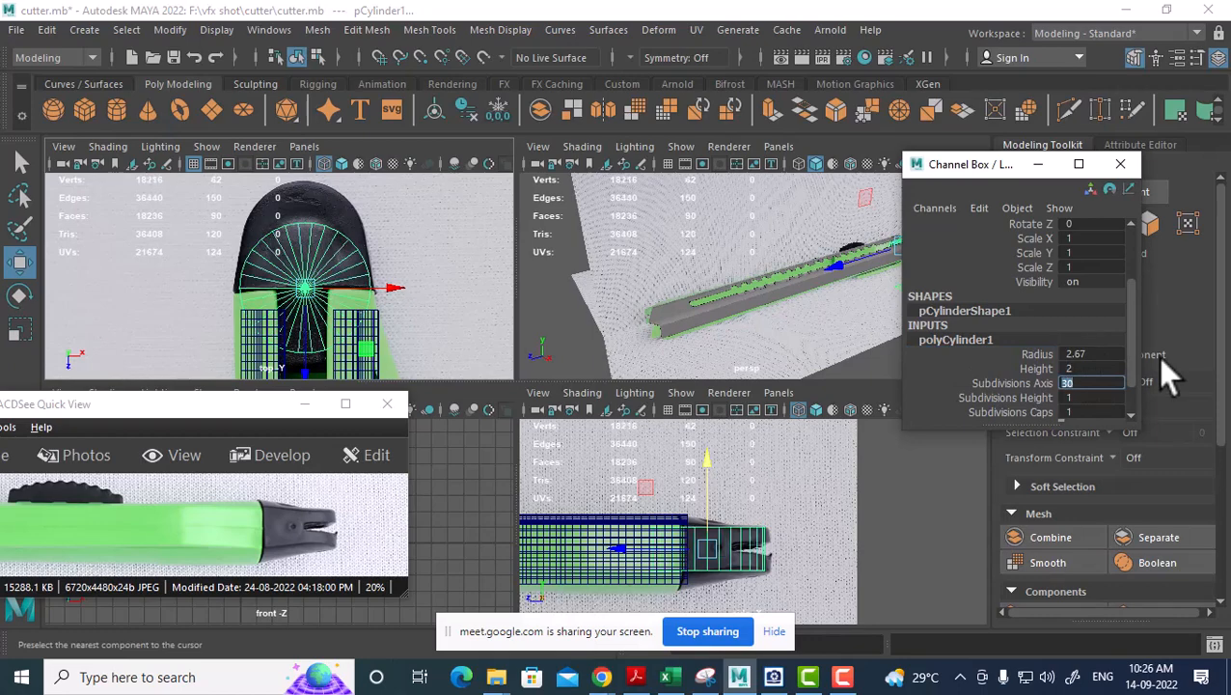
middle_click_drag(326, 298, 349, 259, "alt")
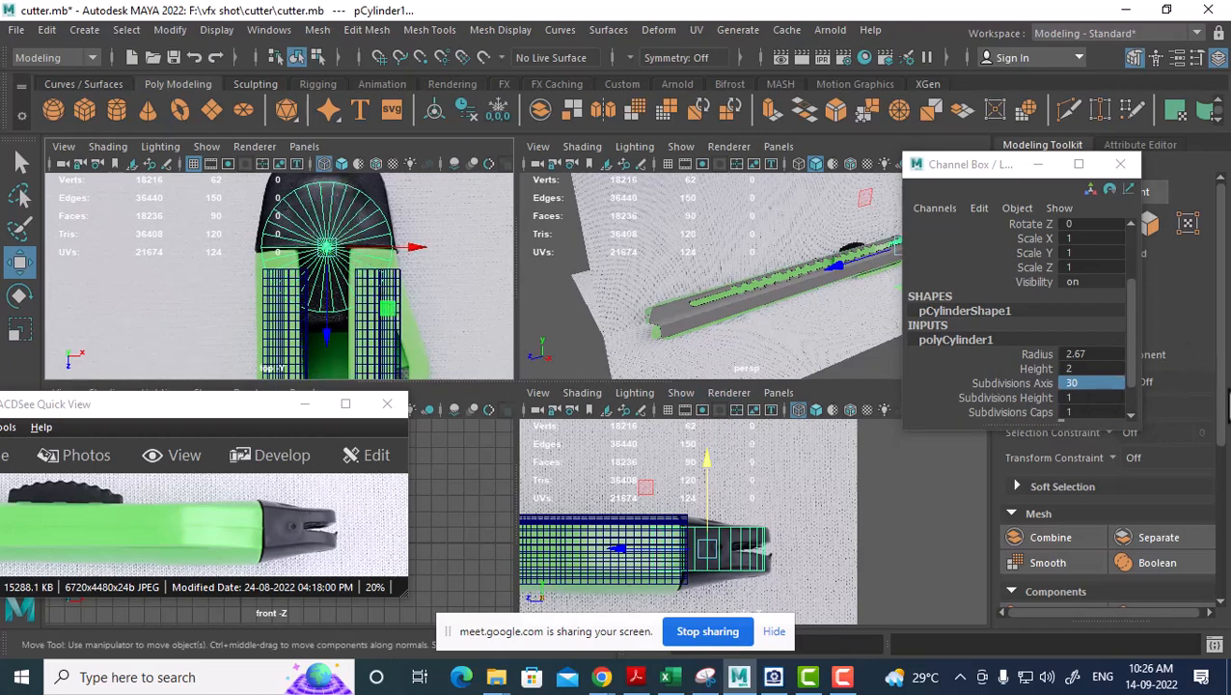
left_click(1008, 412)
middle_click_drag(744, 263, 757, 263)
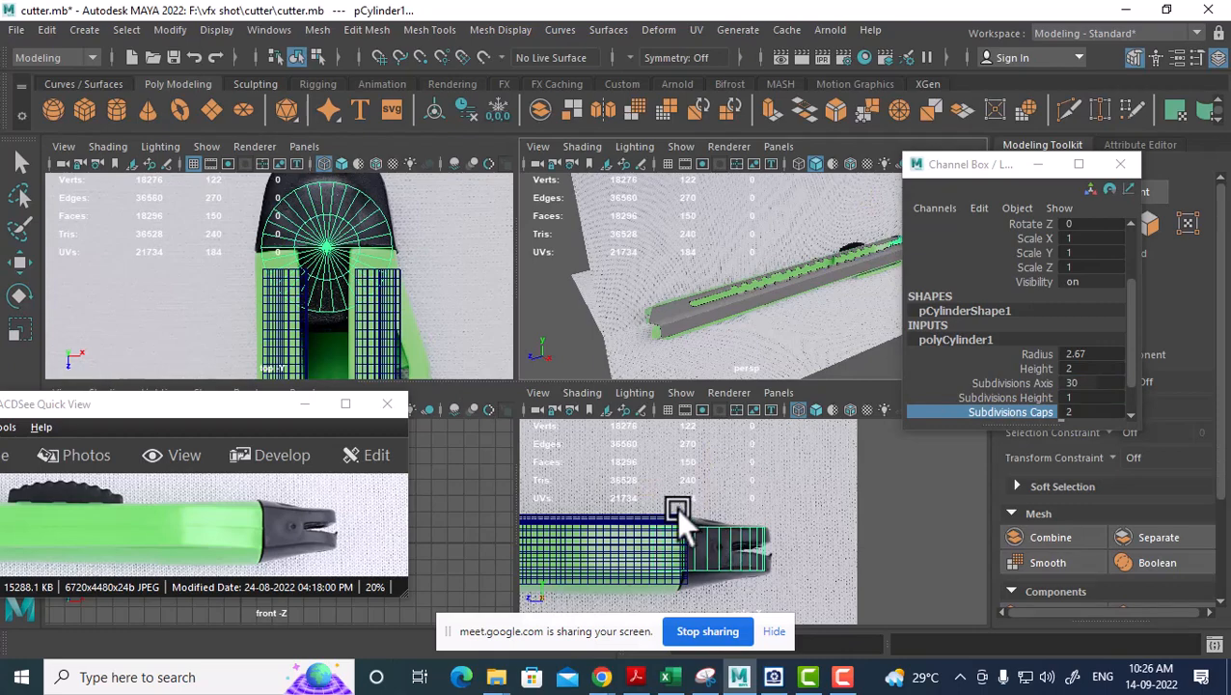
Delete the cylinder faces on the half overlapping the cutter body, keeping the half over the black end cap.
right_click_drag(366, 204, 434, 262)
left_click_drag(461, 308, 214, 250)
key("w")
key("Delete")
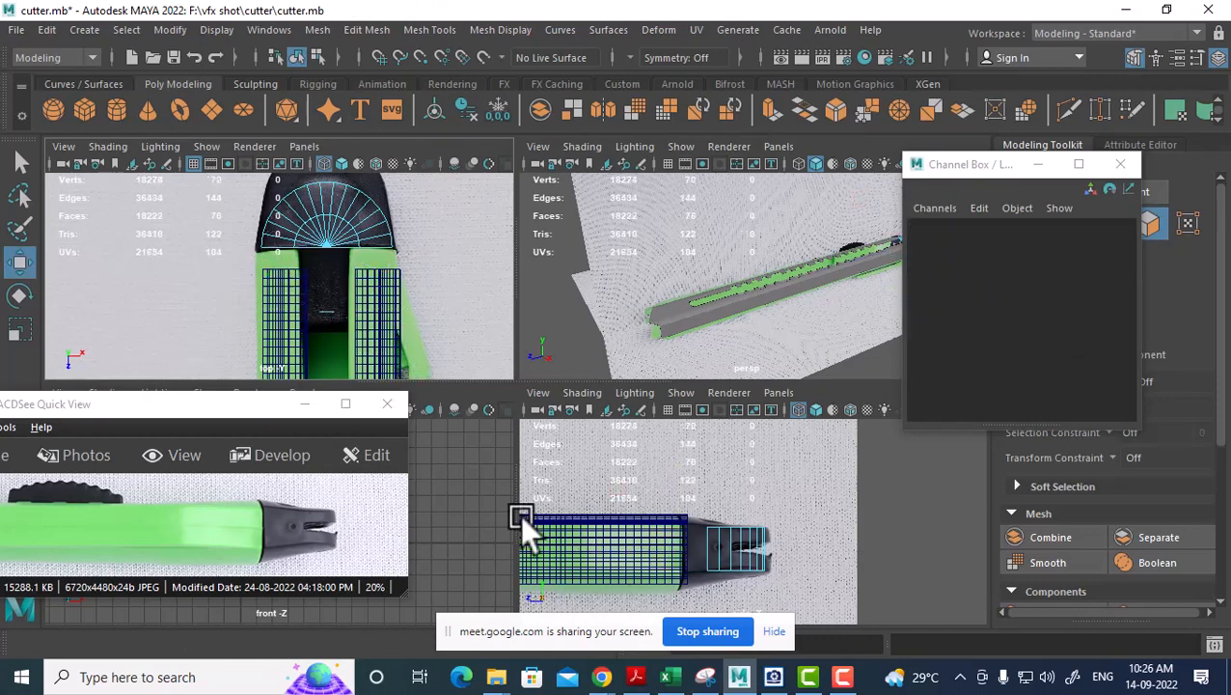
Apply a lattice deformer with 5 x 5 x 5 divisions to the half cylinder in a full-screen top view.
scroll(407, 317, "up", 2)
right_click_drag(410, 217, 439, 181)
middle_click_drag(402, 253, 373, 275, "alt")
scroll(388, 292, "up", 1)
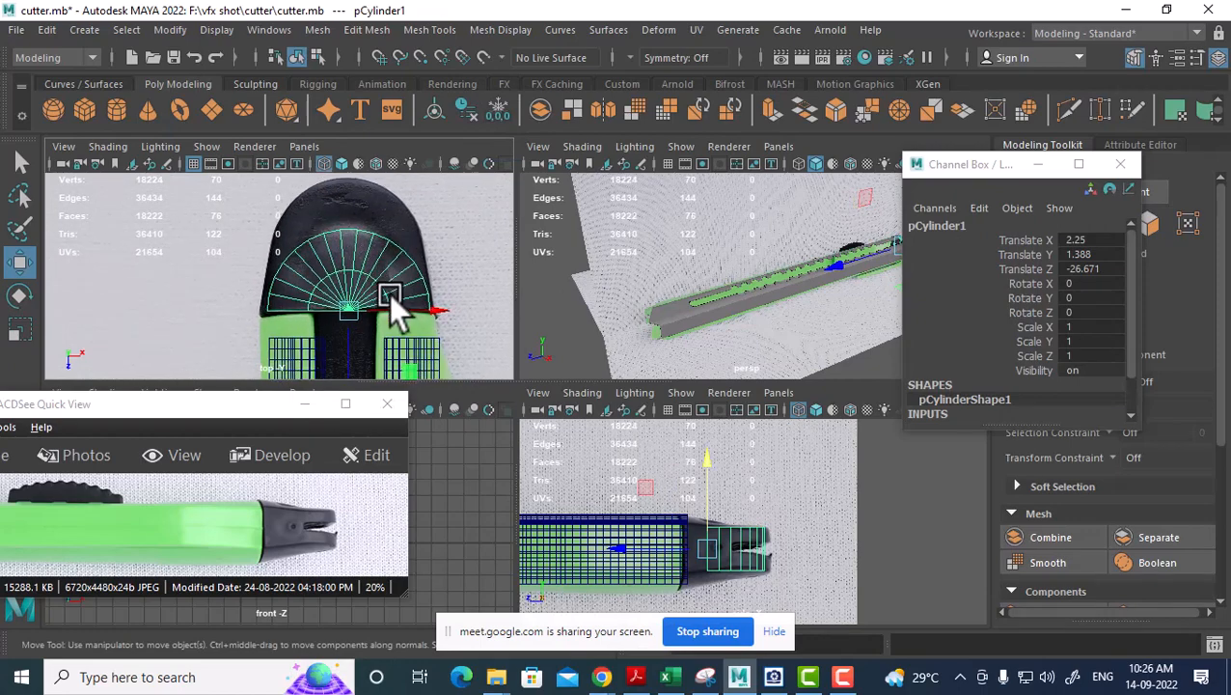
key("space")
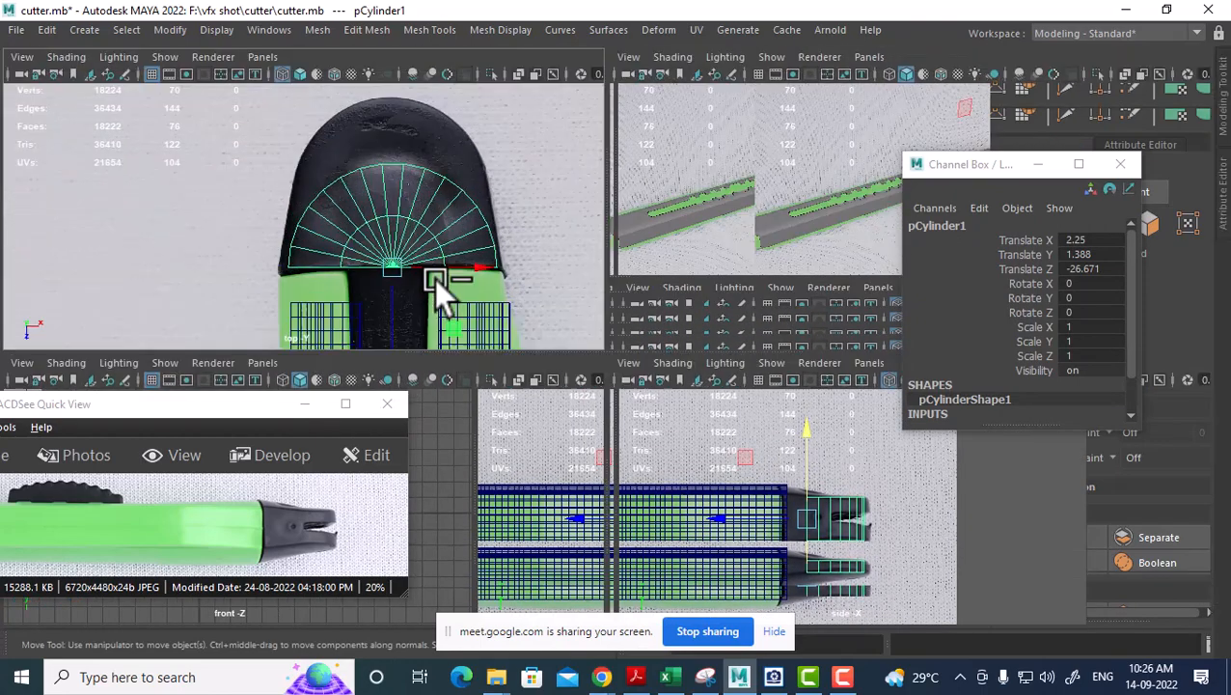
key("ctrl+space")
key("f")
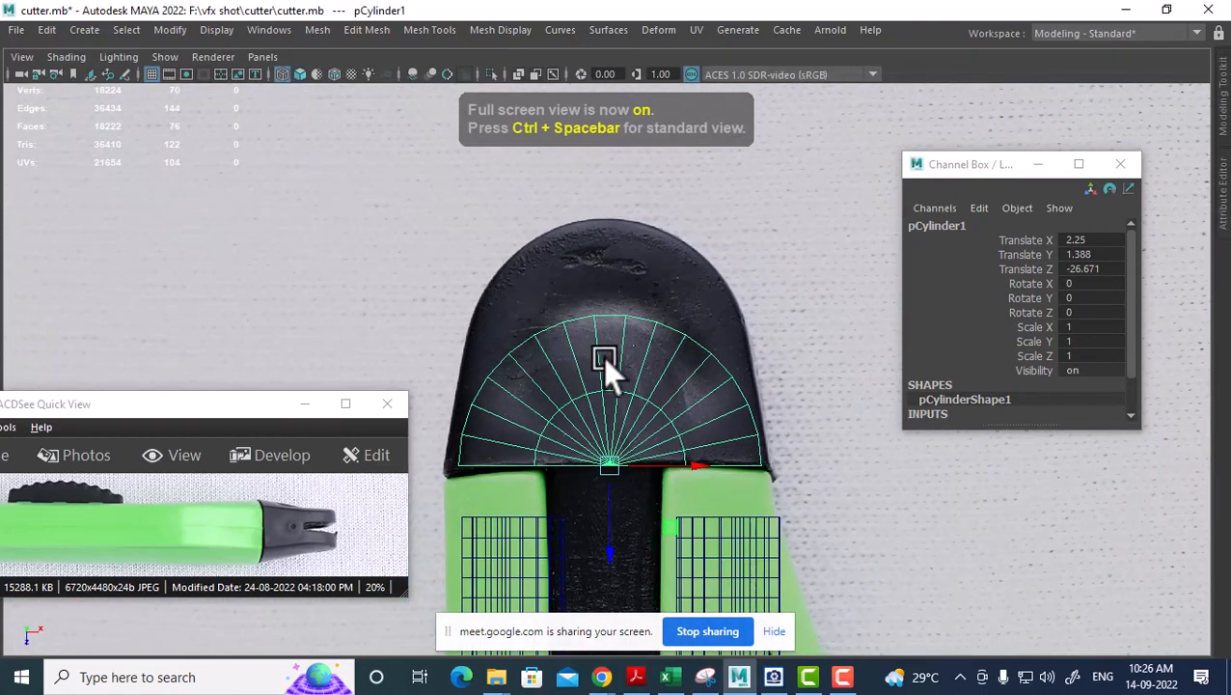
left_click(655, 29)
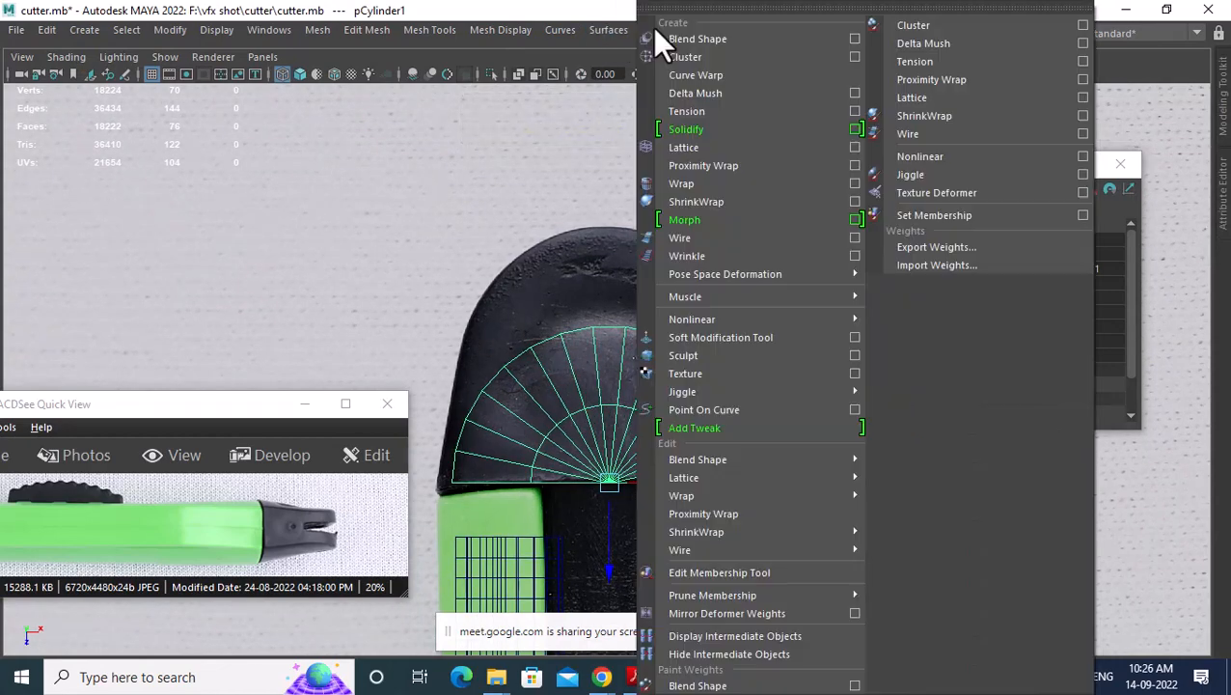
left_click(855, 147)
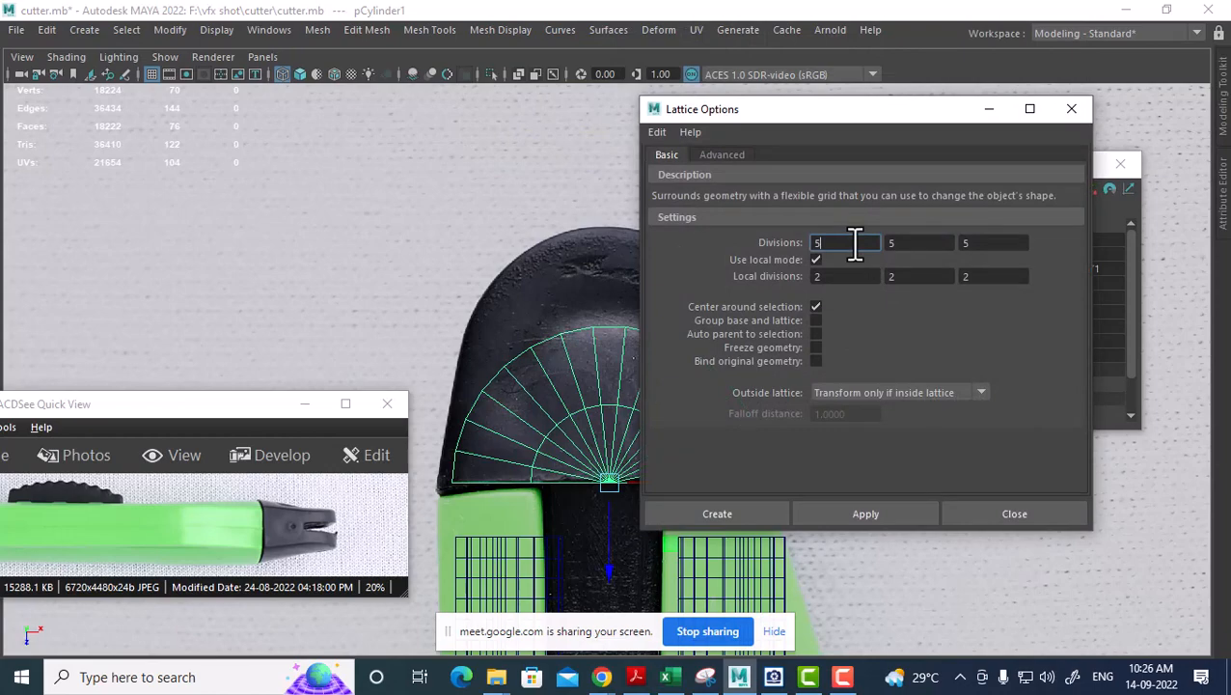
left_click(731, 503)
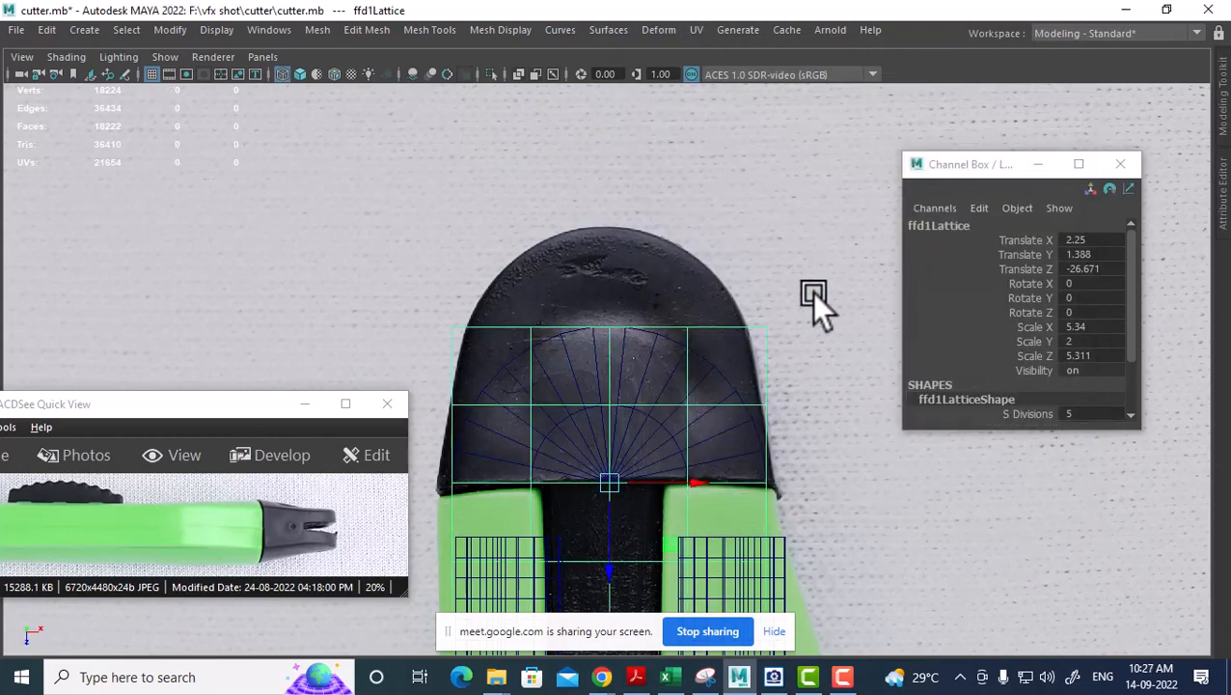
Move the three middle columns of front-row lattice points along Z to the tip of the black end cap.
right_click_drag(830, 224, 828, 173)
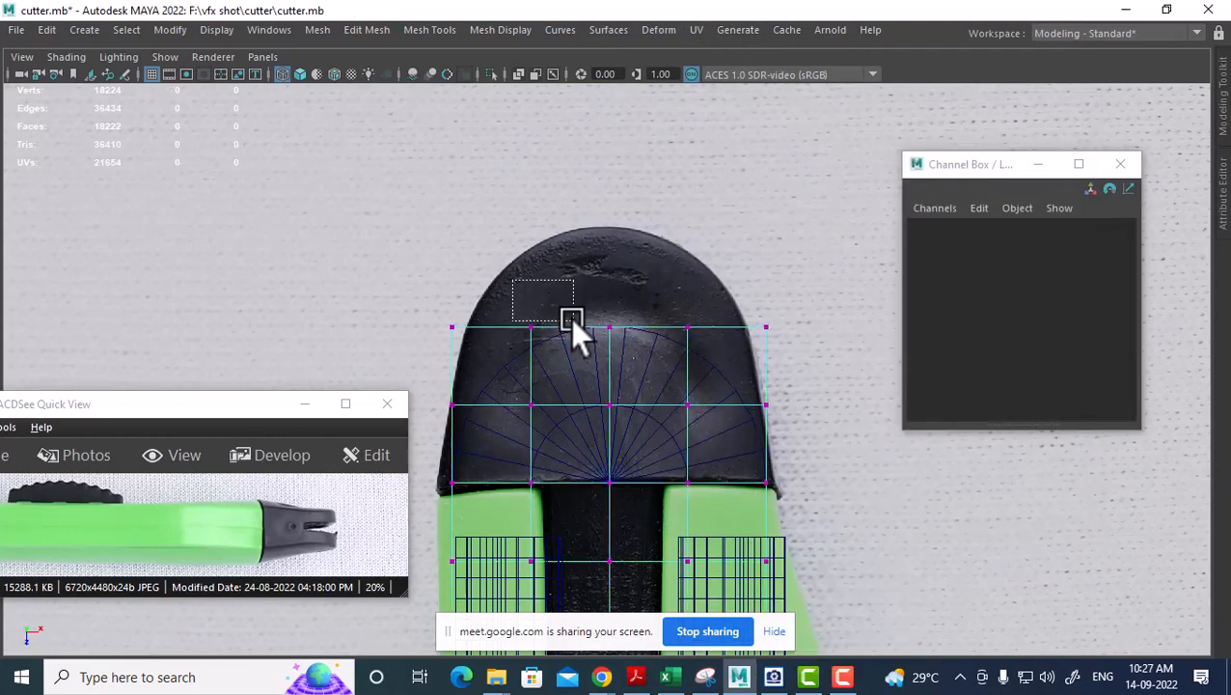
left_click_drag(571, 318, 705, 359)
middle_click_drag(601, 413, 591, 315)
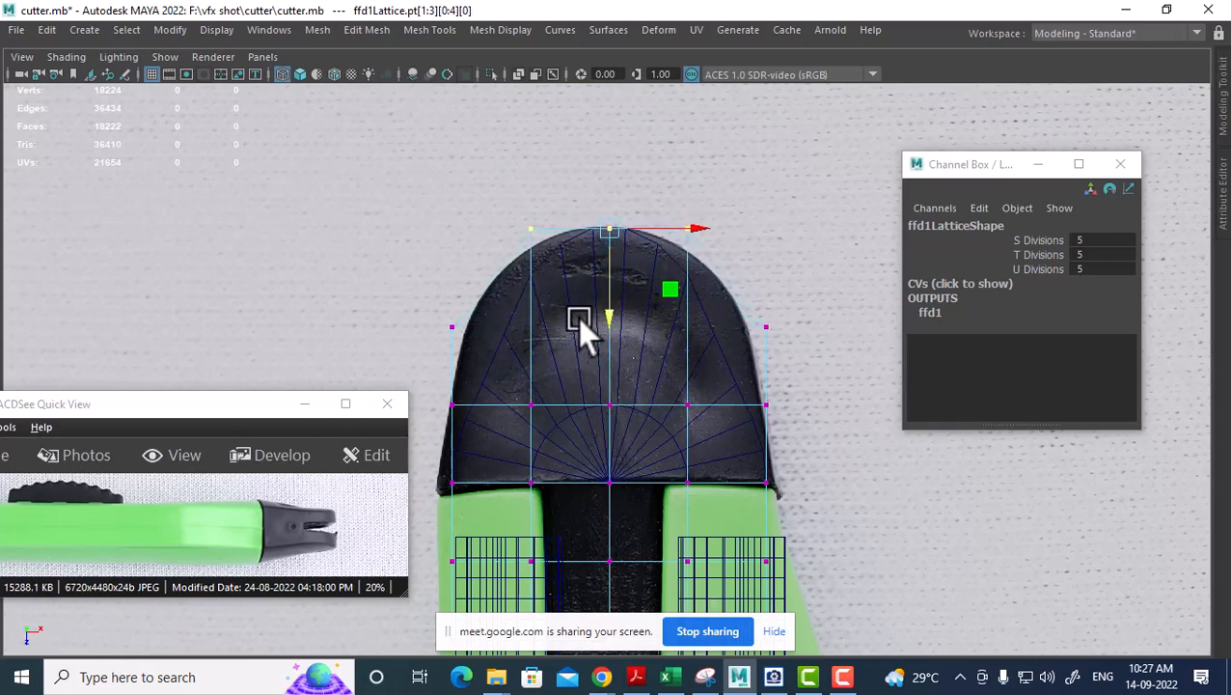
Move the two front corner columns of lattice points toward the tip and scale them far outward along X.
left_click_drag(444, 275, 798, 350)
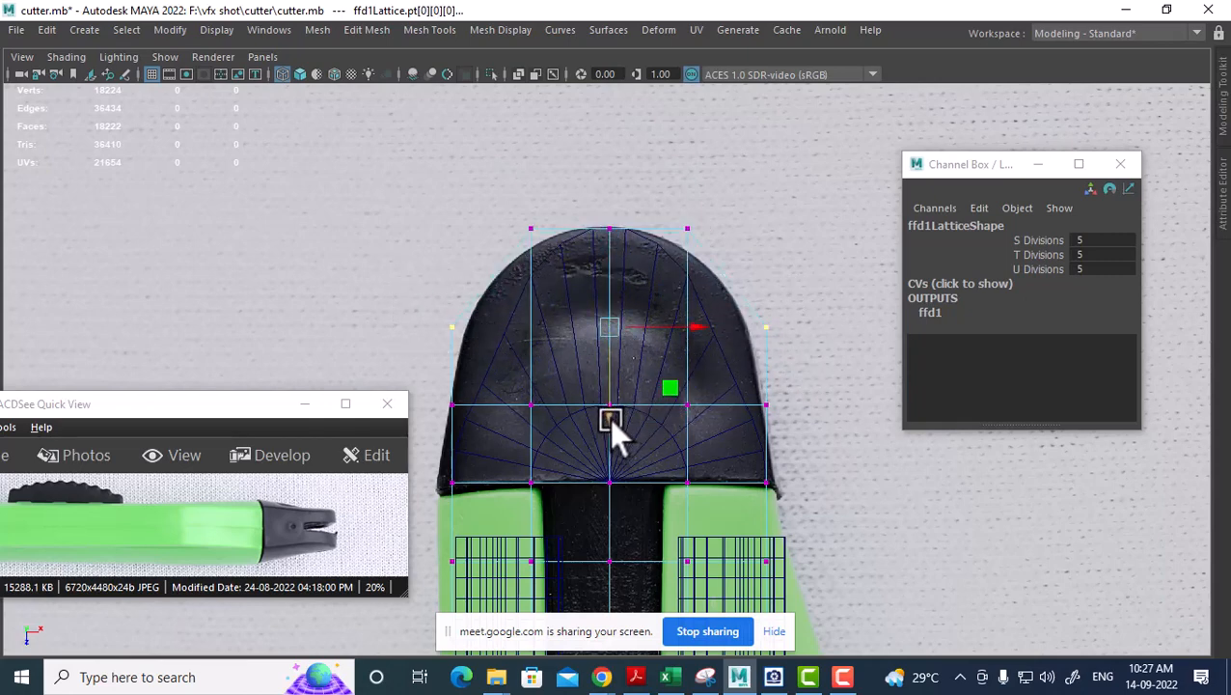
middle_click_drag(609, 418, 601, 386)
left_click_drag(601, 386, 601, 386)
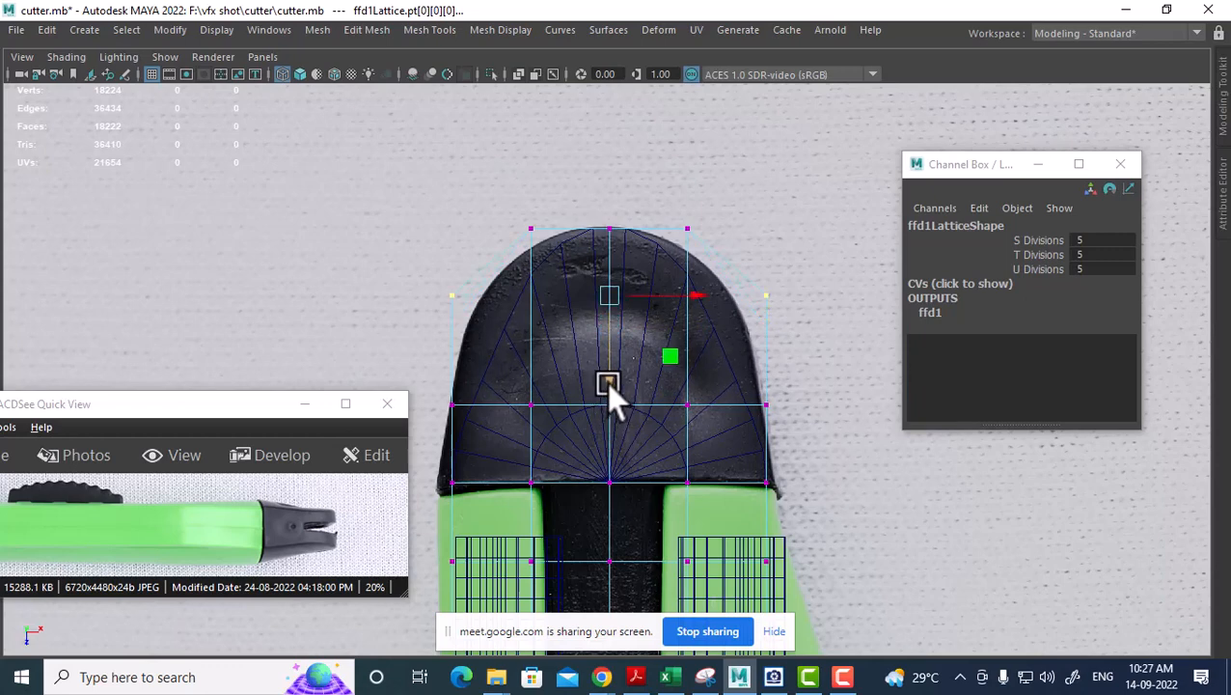
key("r")
left_click_drag(691, 293, 789, 283)
middle_click_drag(485, 416, 509, 392, "alt")
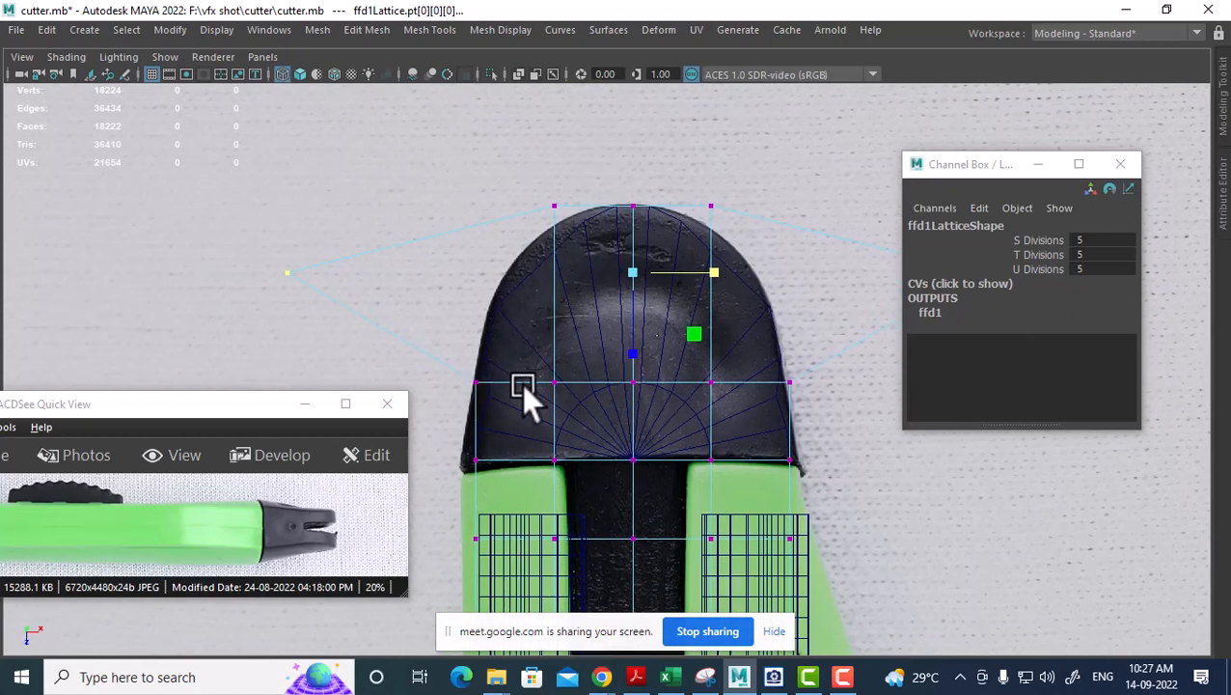
middle_click_drag(600, 384, 591, 408, "alt")
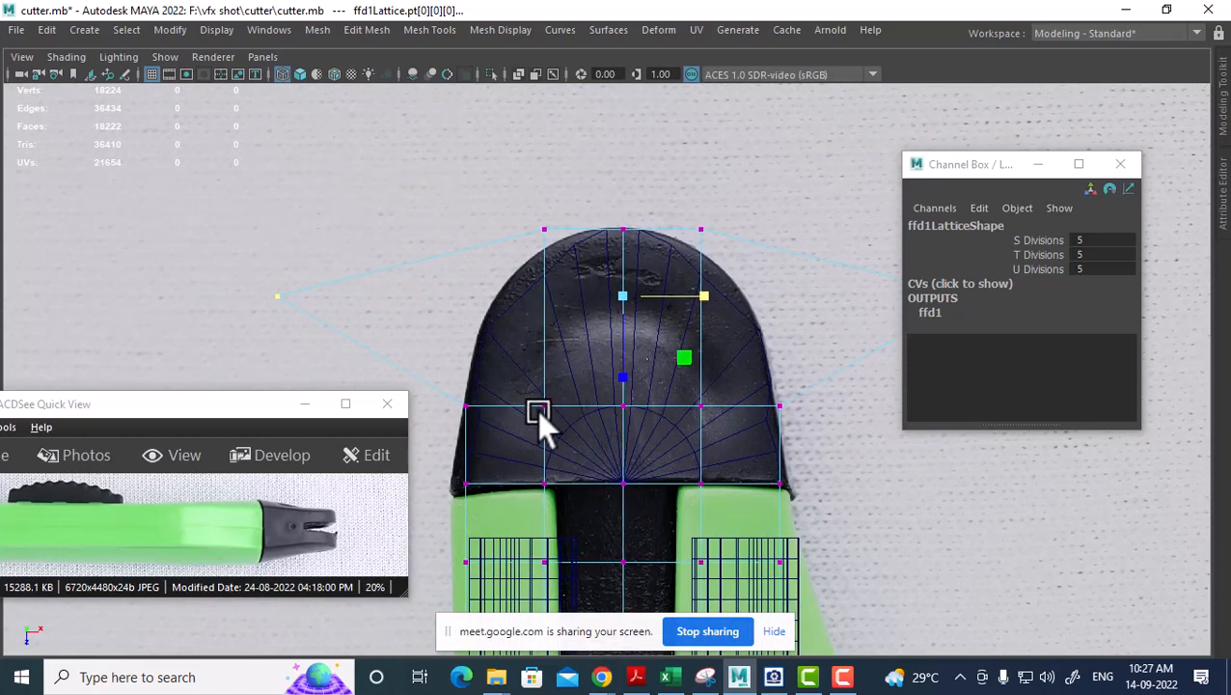
Move the outer lattice points of the second row toward the tip and scale them slightly outward along X.
key("w")
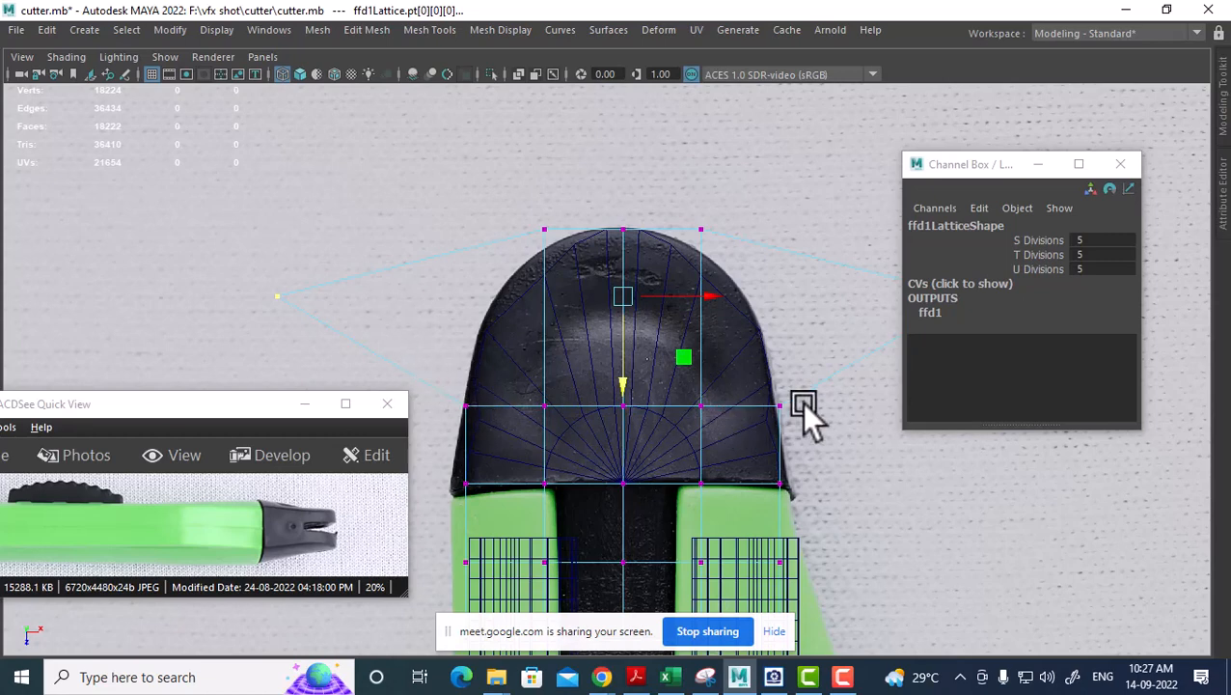
left_click_drag(751, 405, 507, 431)
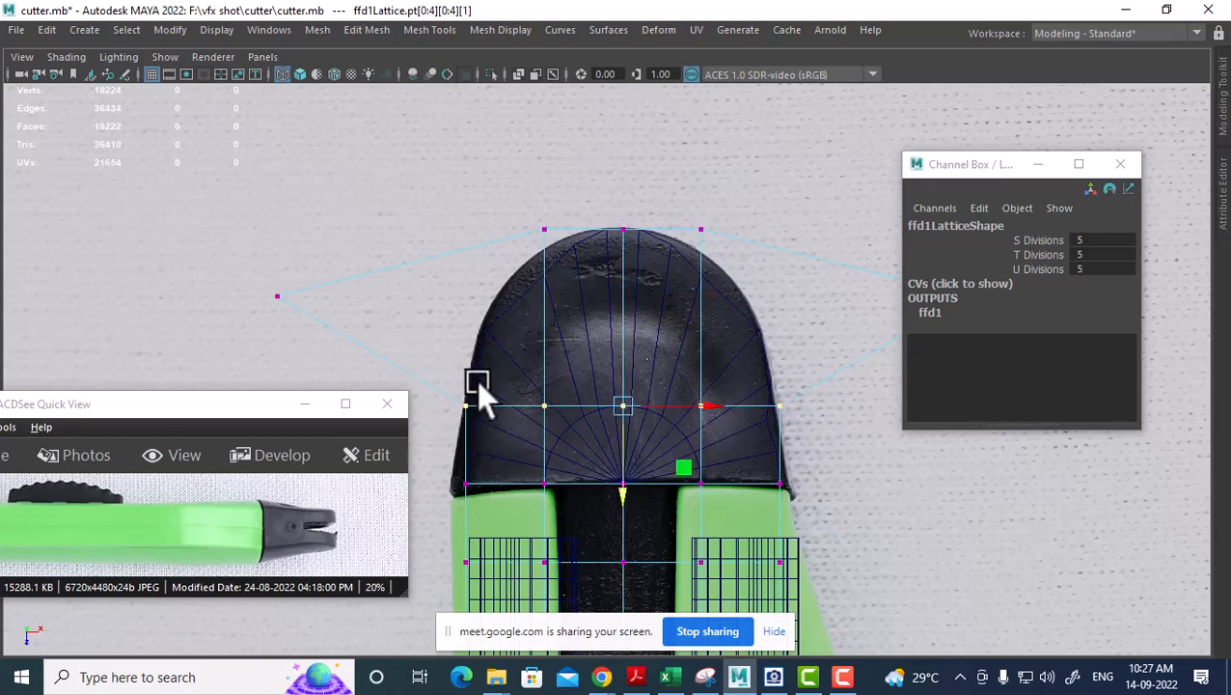
left_click_drag(477, 381, 452, 423)
left_click_drag(770, 417, 768, 415, "shift")
left_click_drag(624, 482, 624, 455)
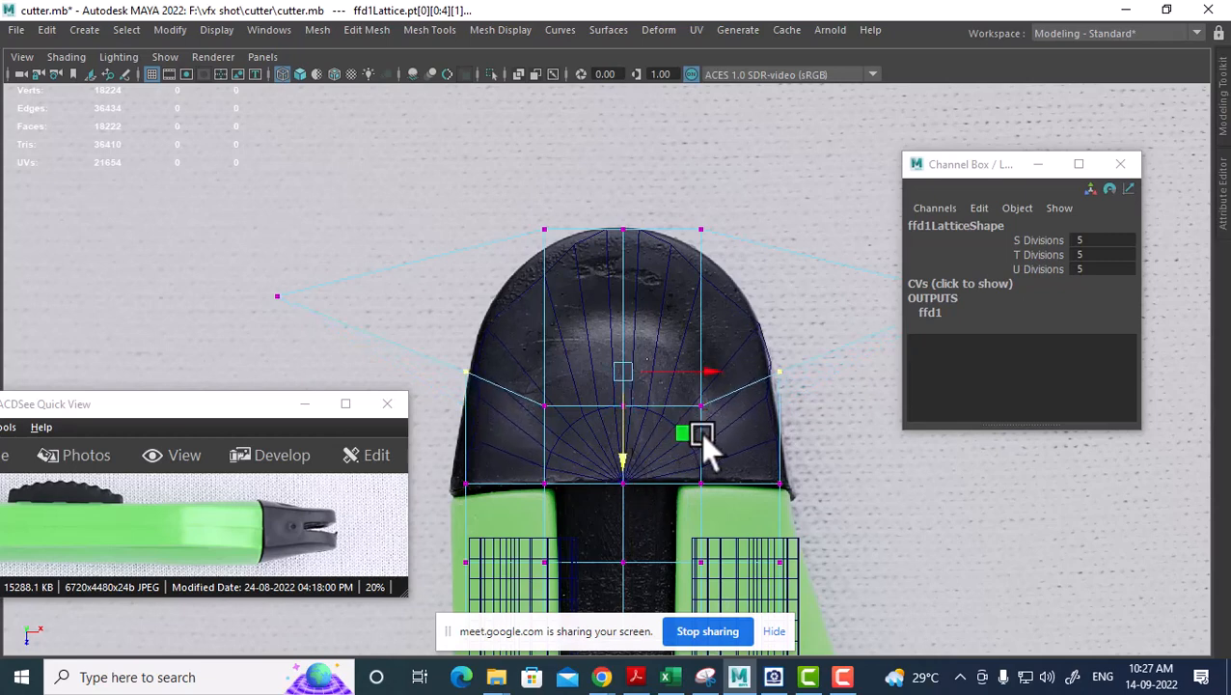
key("r")
left_click_drag(701, 371, 704, 370)
scroll(682, 317, "down", 1)
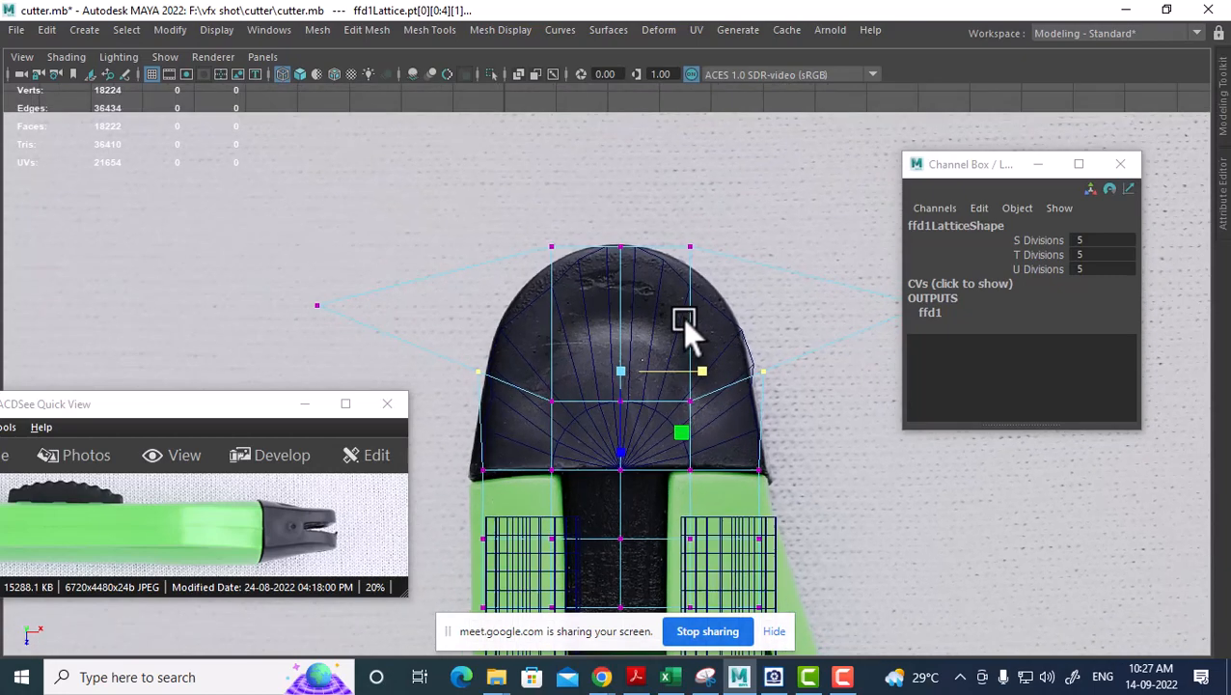
Scale the two front corner columns of lattice points slightly inward along X to fit the cap outline.
middle_click_drag(752, 328, 662, 315, "alt")
scroll(608, 313, "down", 1)
left_click_drag(805, 268, 834, 319)
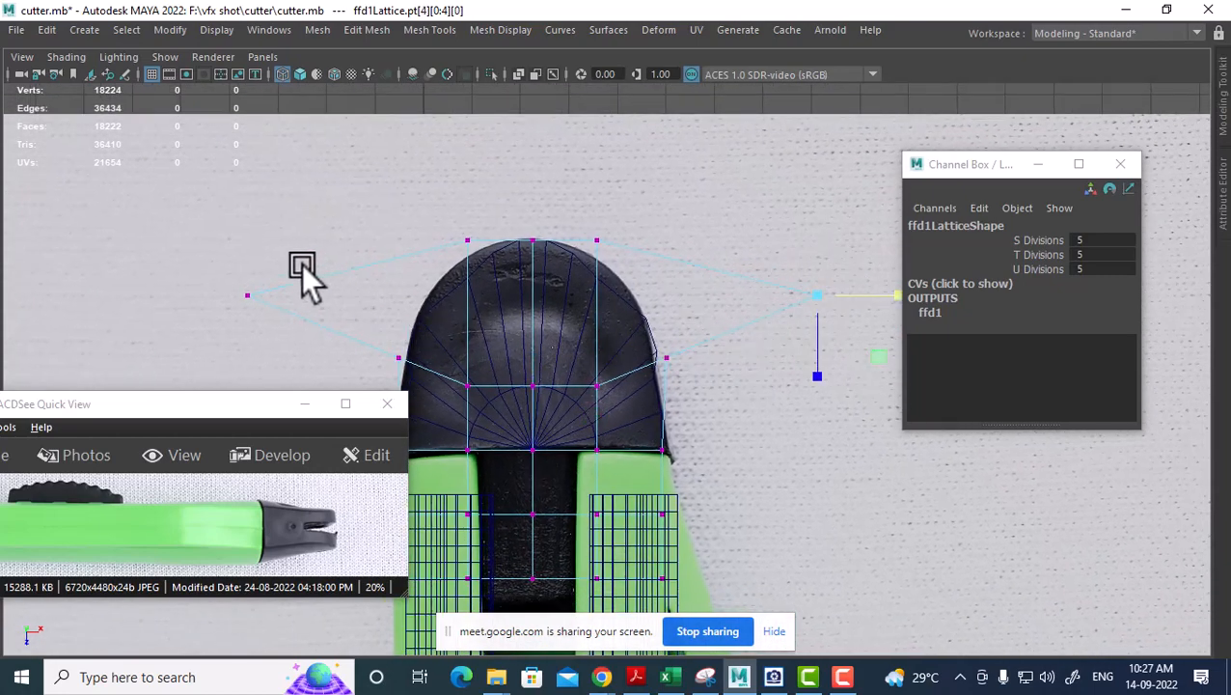
left_click_drag(301, 264, 232, 318, "shift")
left_click_drag(611, 295, 600, 294)
middle_click_drag(588, 423, 654, 346, "alt")
right_click_drag(654, 346, 672, 405, "alt")
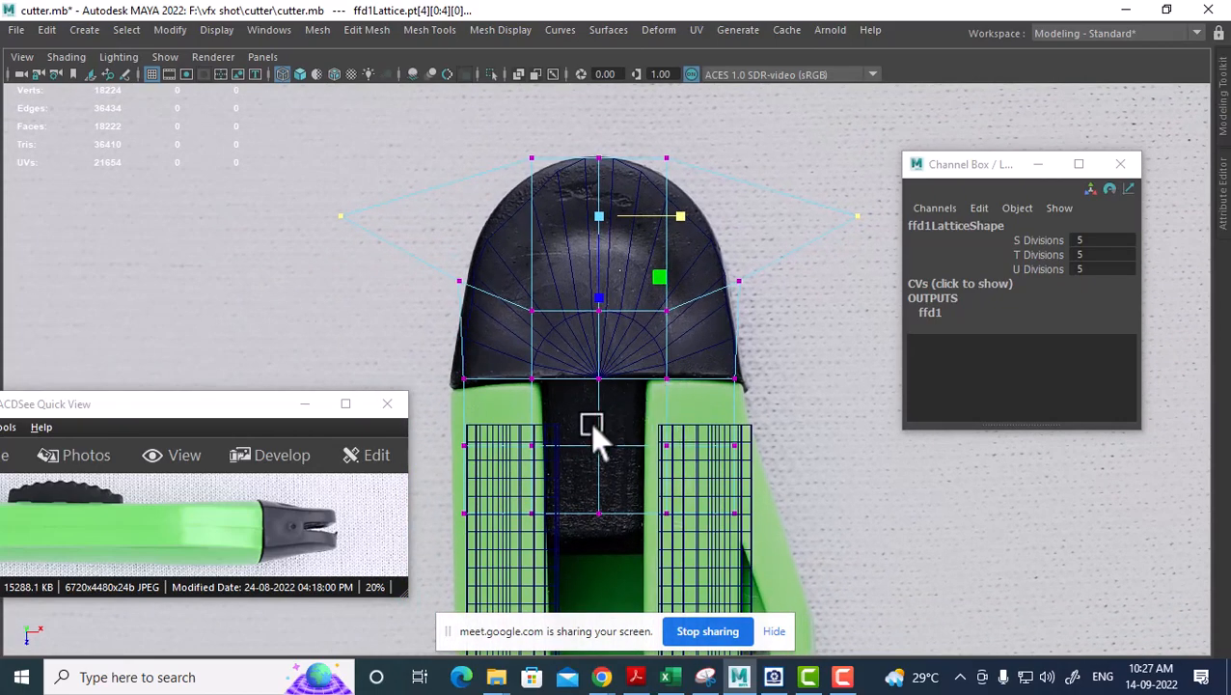
right_click_drag(535, 409, 609, 546, "alt")
Show the model shaded in perspective and delete the history of the half cylinder to bake in the lattice deformation.
key("space")
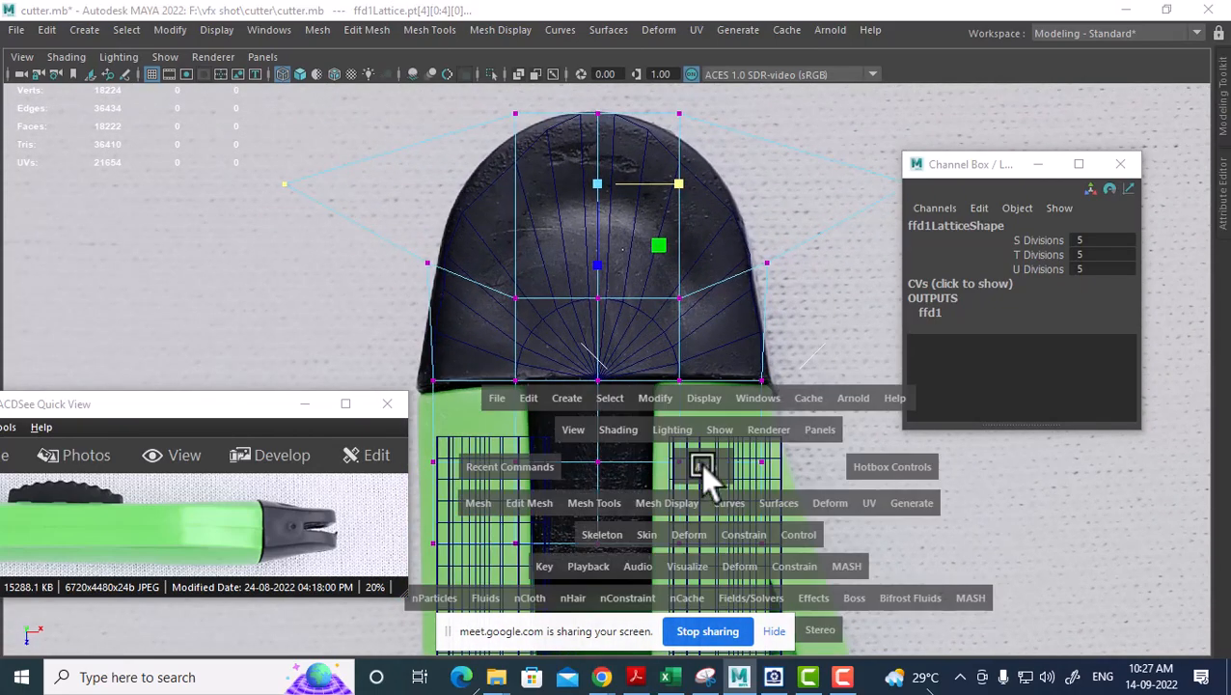
left_click_drag(701, 466, 720, 390)
mouse_move(742, 307)
left_mouse_down("alt")
mouse_move(688, 343)
mouse_move(712, 432)
mouse_move(688, 409)
left_mouse_up("alt")
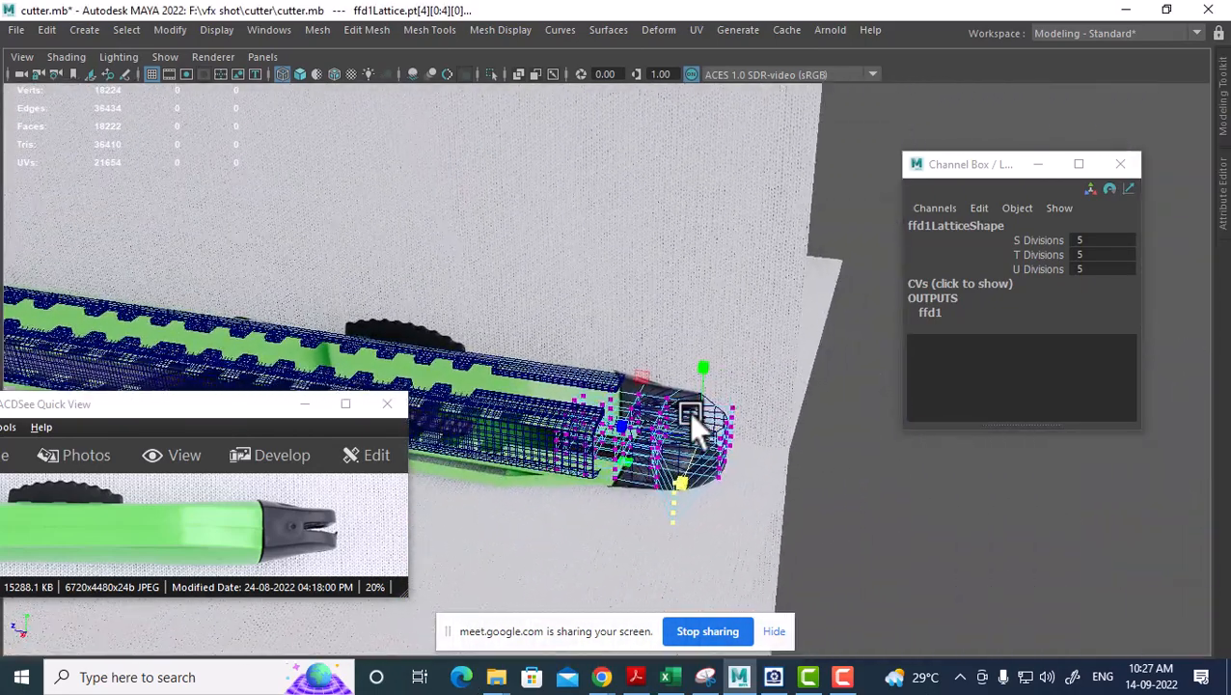
key("5")
right_click_drag(688, 409, 752, 433, "alt")
left_click_drag(753, 433, 621, 352, "alt")
right_click_drag(621, 380, 734, 130)
left_click_drag(675, 371, 502, 549)
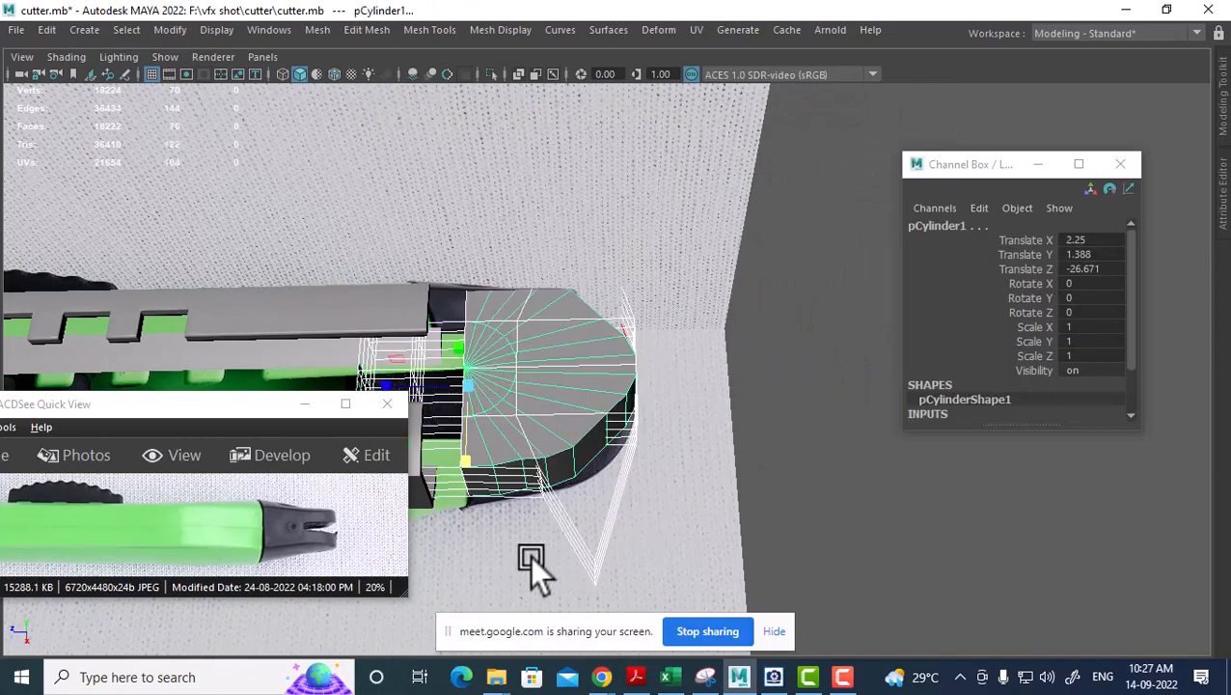
left_click(47, 29)
mouse_move(238, 242)
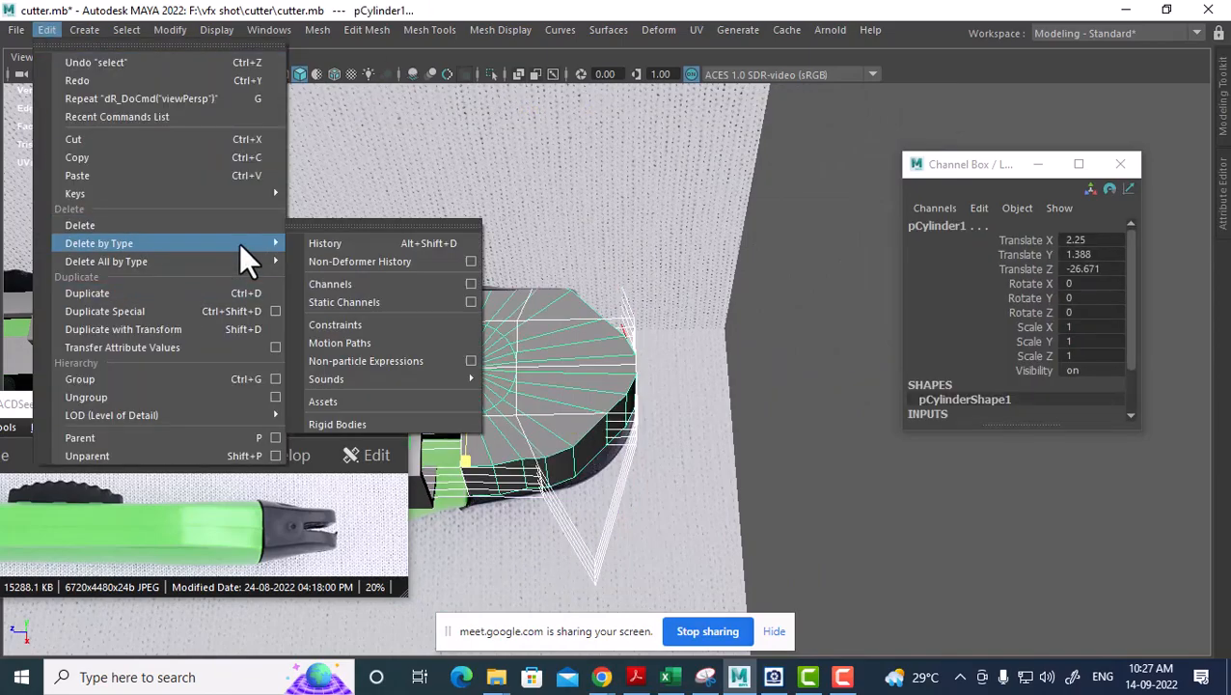
left_click(359, 241)
Hide everything except the half cylinder and display it in the top view.
left_click(594, 434)
left_click_drag(593, 434, 613, 402, "alt")
key("alt+h")
key("space")
left_click_drag(718, 336, 645, 330)
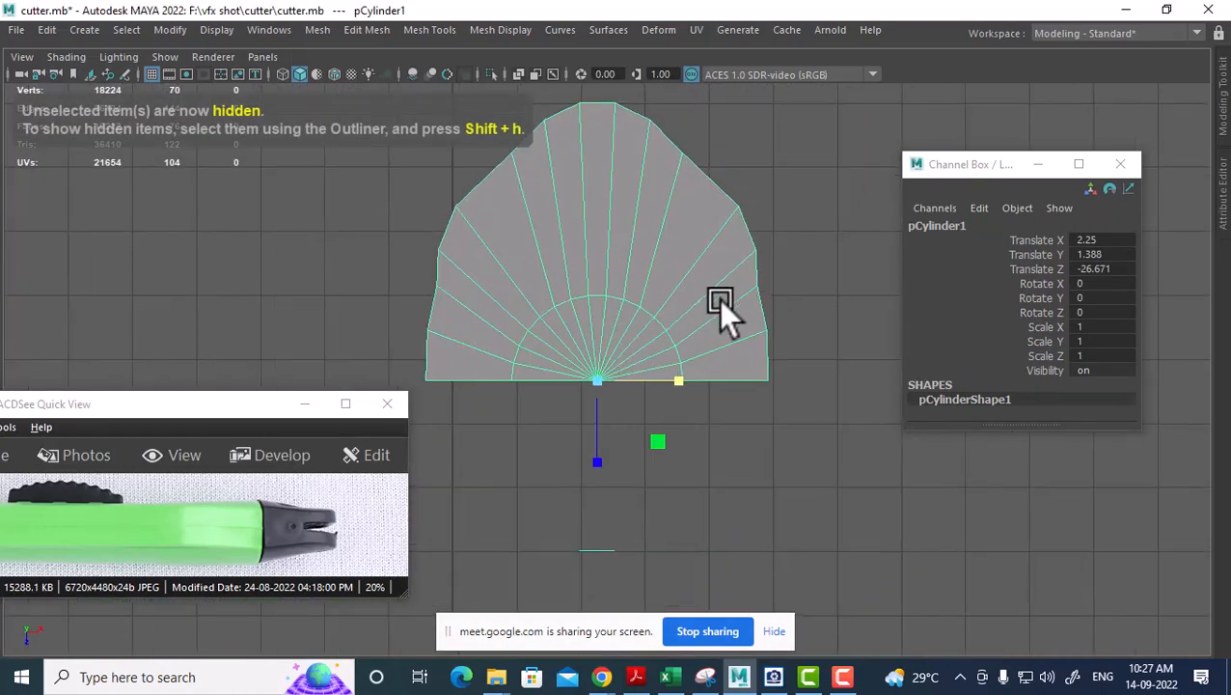
Scale the third pair of outline vertices from the cap's base outward along X to even out the sides.
right_click_drag(567, 192, 498, 176)
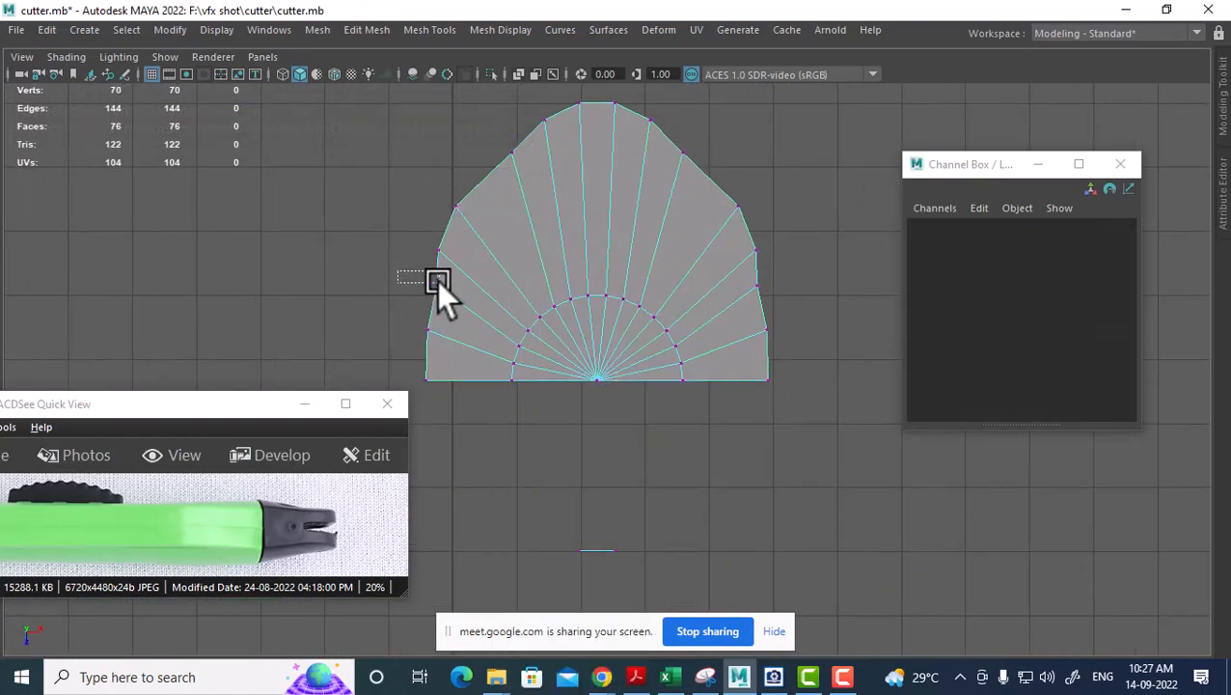
left_click_drag(437, 280, 439, 285)
left_click_drag(778, 267, 748, 338, "shift")
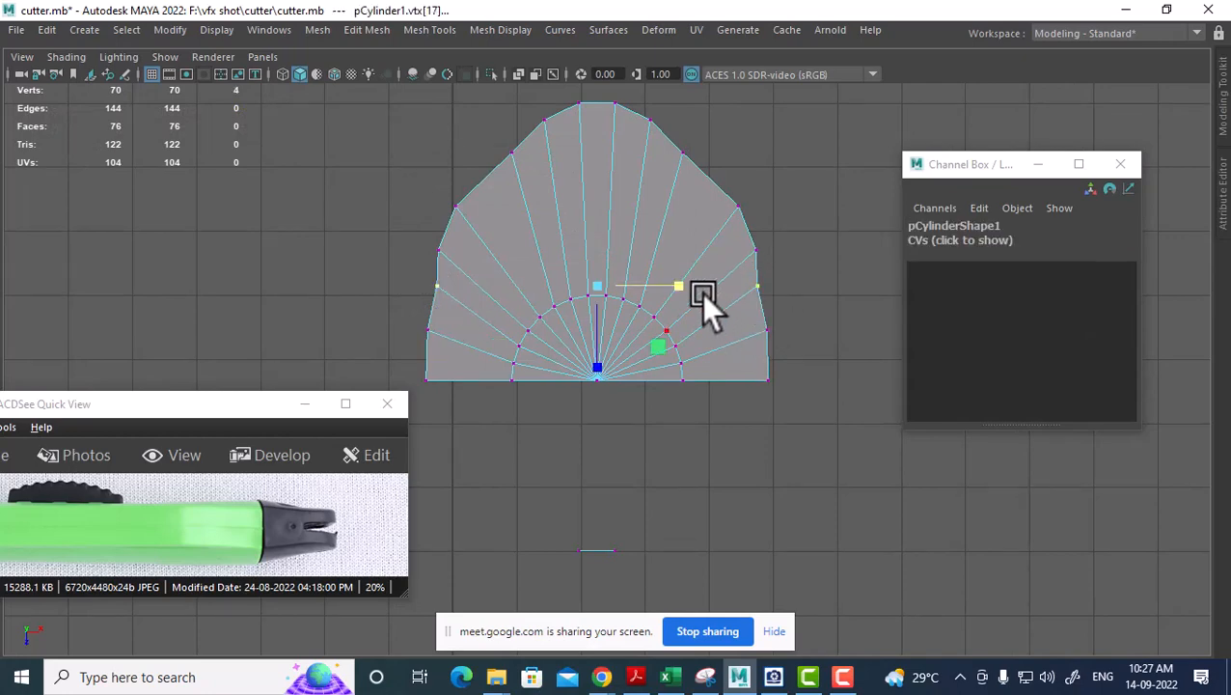
left_click_drag(674, 286, 678, 285)
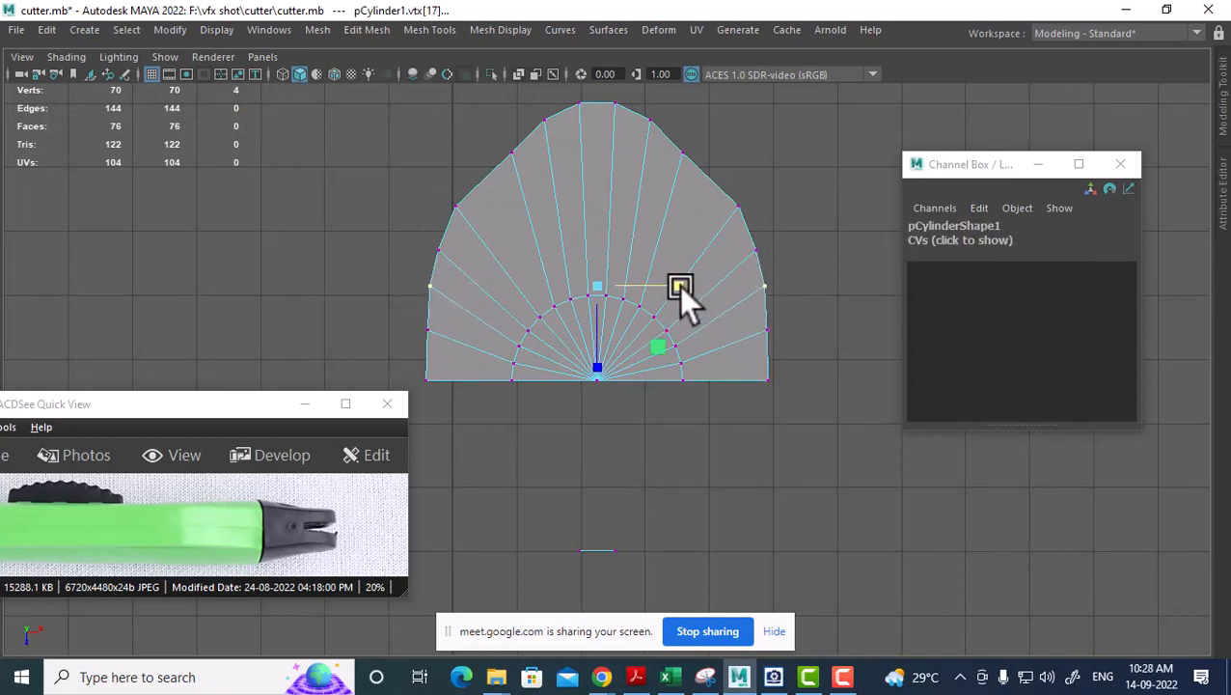
Scale the fifth pair of outline vertices from the base slightly inward and the sixth pair outward along X.
left_click_drag(753, 196, 722, 224)
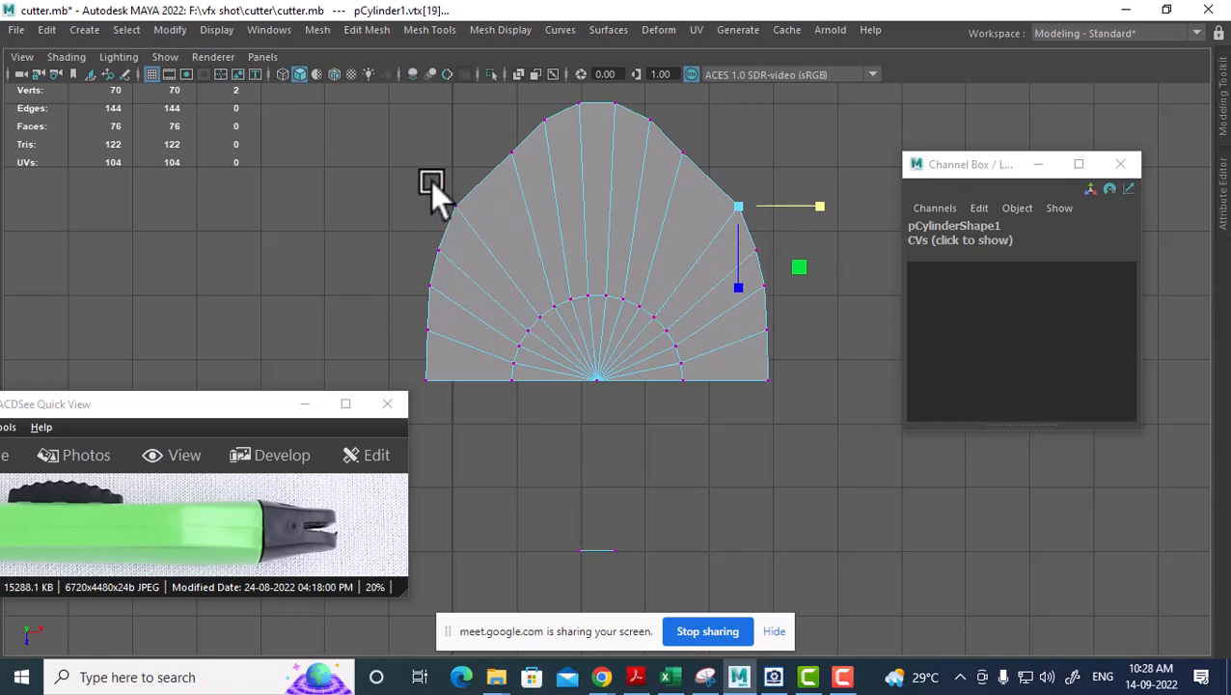
left_click_drag(430, 181, 487, 231, "shift")
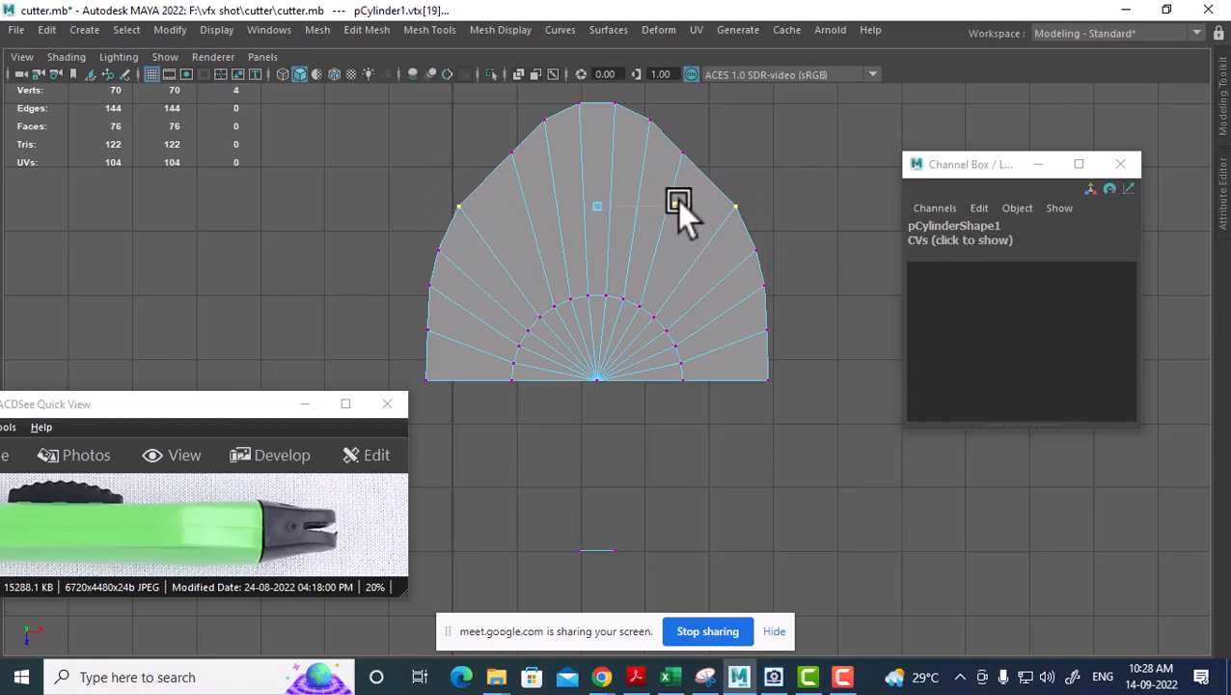
left_click_drag(496, 142, 582, 186)
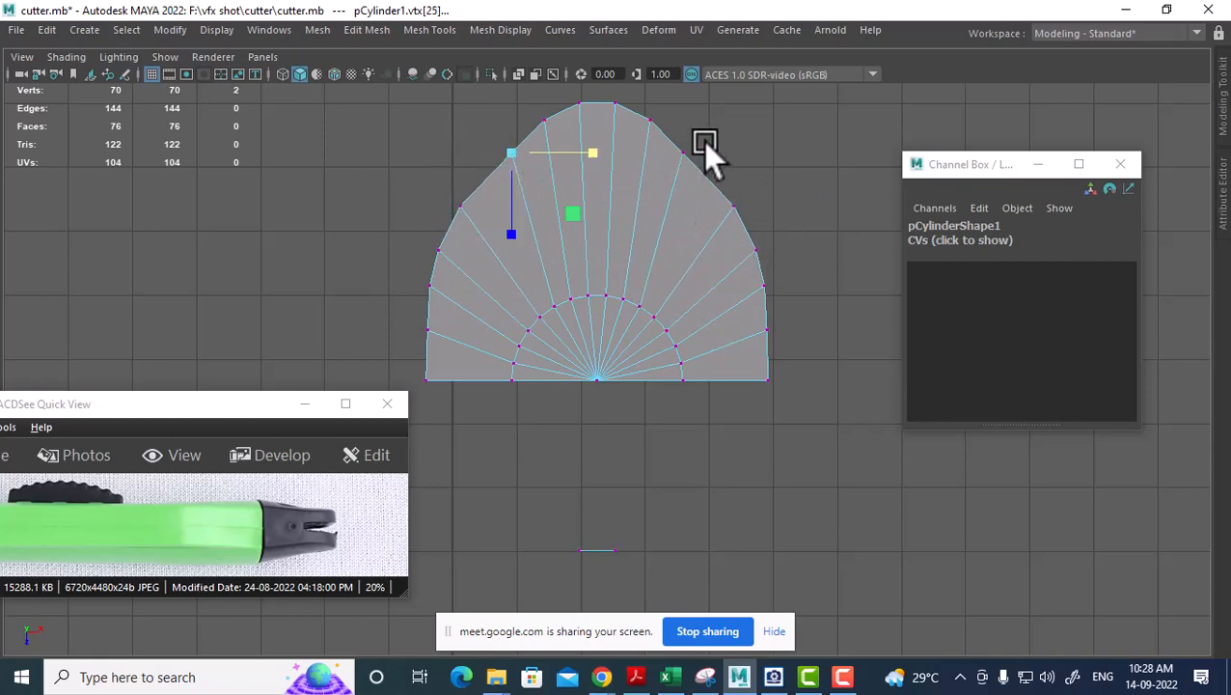
mouse_move(702, 141)
left_mouse_down("shift")
mouse_move(655, 172)
mouse_move(694, 151)
left_mouse_up("shift")
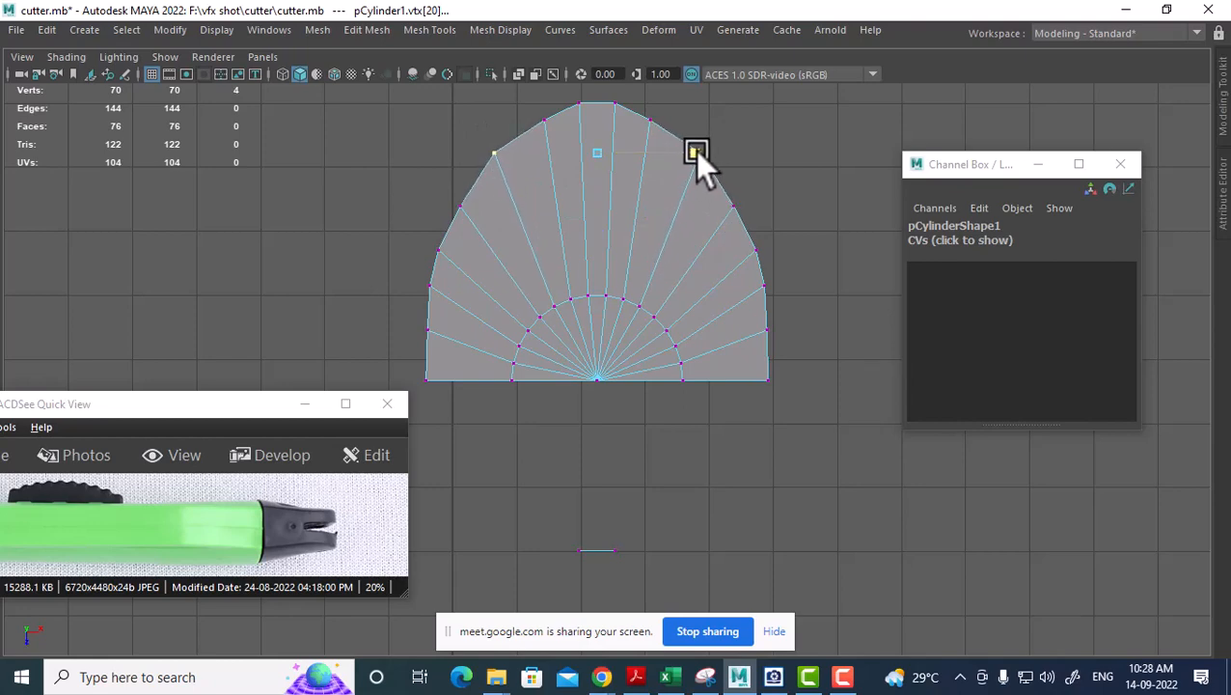
Move the fifth pair of outline vertices slightly toward the cap's base along Z and scale the sixth pair outward along X.
key("w")
left_click_drag(590, 233, 592, 240)
middle_click_drag(625, 197, 622, 264, "alt")
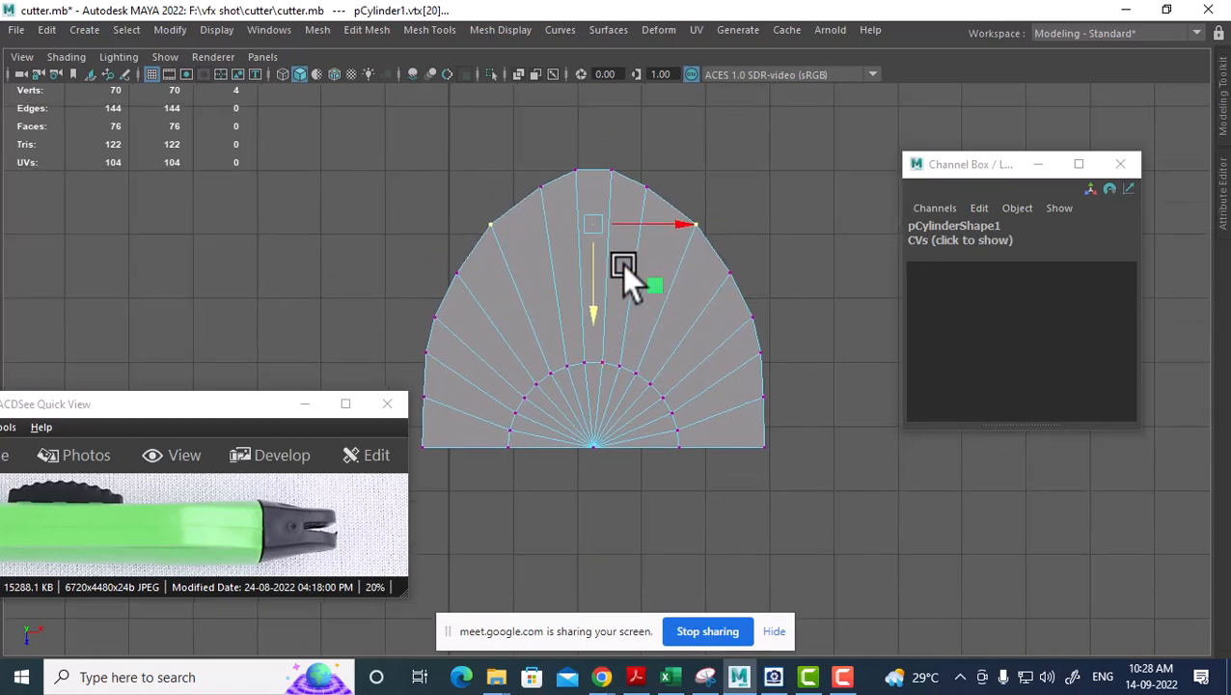
left_click_drag(532, 176, 687, 182)
key("r")
middle_click_drag(660, 208, 791, 283, "alt")
mouse_move(659, 284)
right_mouse_down()
mouse_move(648, 283)
mouse_move(719, 153)
right_mouse_up()
Delete the stray detached face beside the half cylinder in the perspective view and return to object selection.
key("space")
mouse_move(742, 317)
left_mouse_down()
mouse_move(640, 302)
mouse_move(748, 476)
left_mouse_up()
left_click(639, 291)
left_click_drag(697, 350, 475, 183, "alt")
right_click_drag(475, 140, 477, 171)
left_click_drag(467, 110, 387, 239)
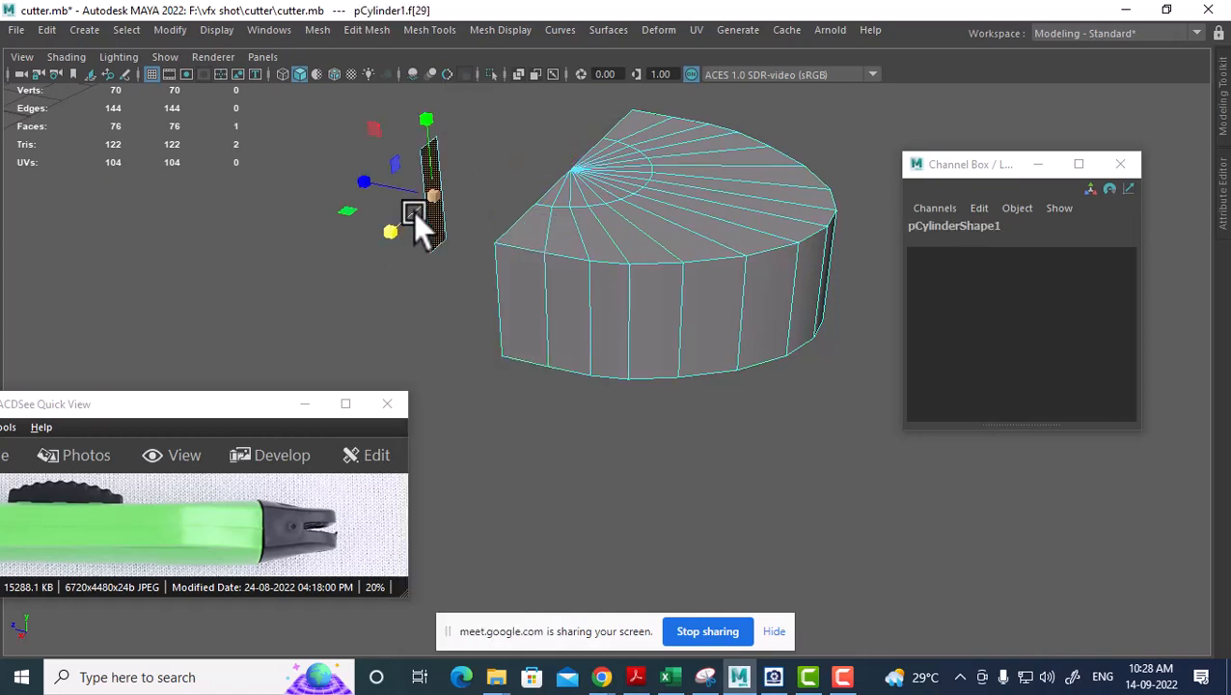
key("Delete")
right_click_drag(579, 258, 710, 127)
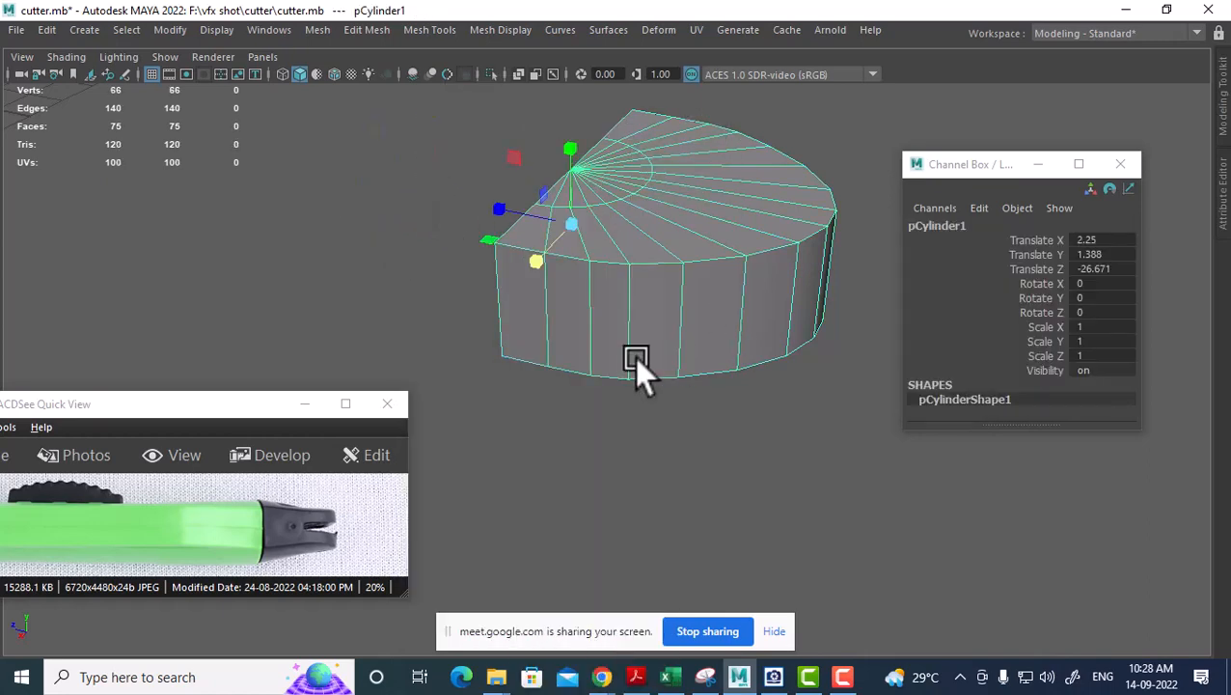
Move the fourth pair of outline vertices from the base slightly toward the cap's tip along Z in the top view.
left_click_drag(634, 357, 571, 335, "alt")
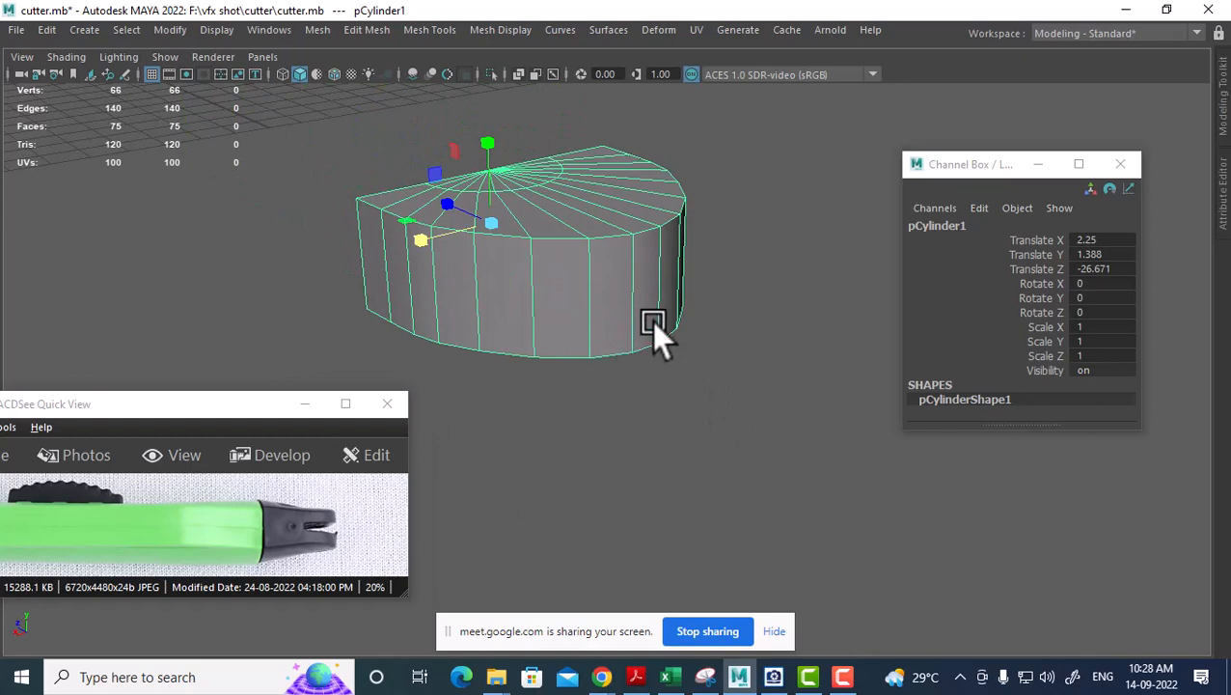
key("space")
left_click_drag(655, 285, 490, 277)
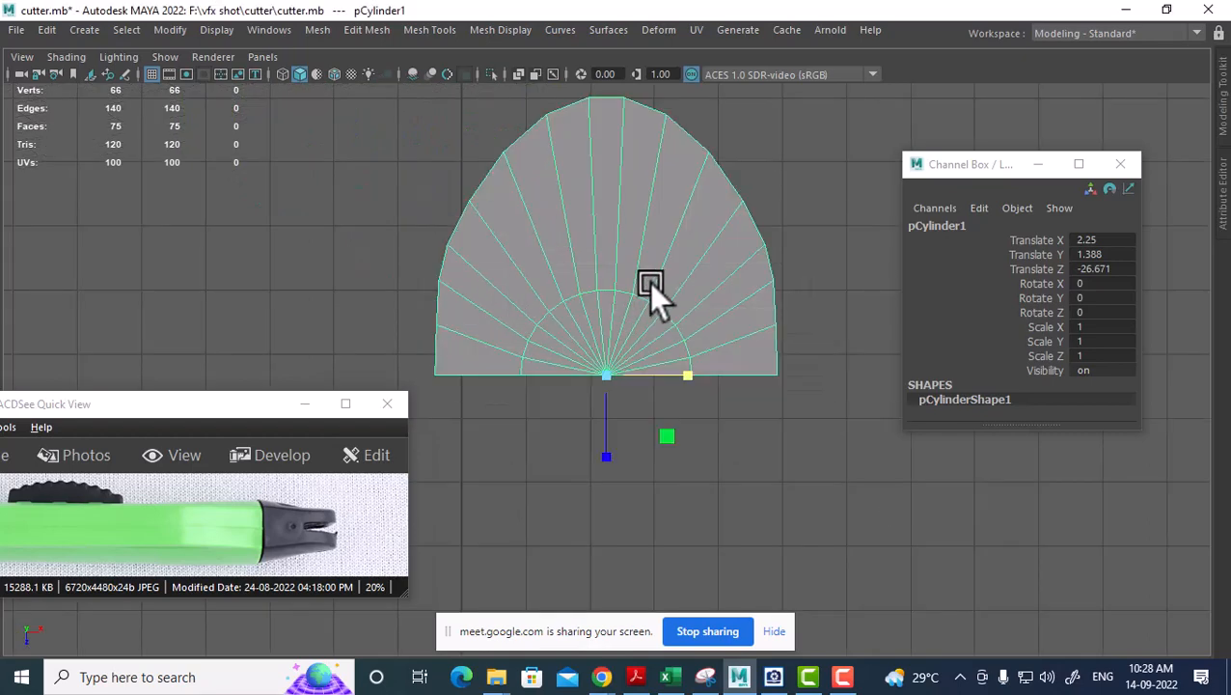
right_click_drag(600, 196, 520, 166)
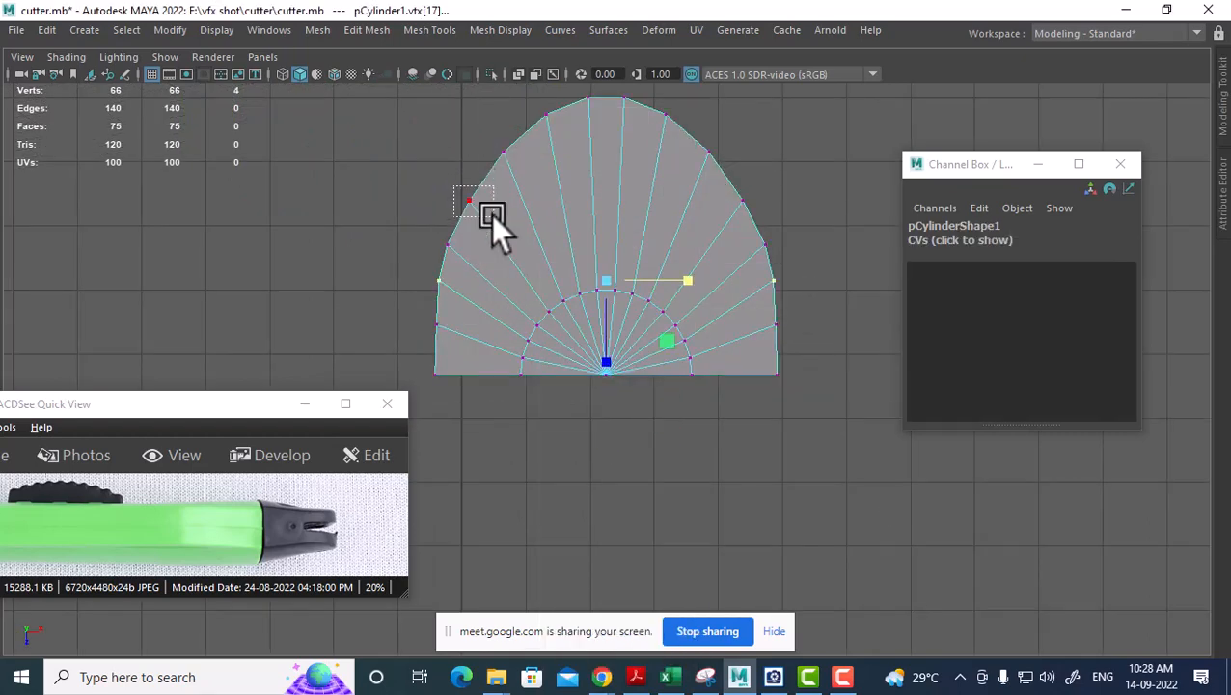
left_click_drag(490, 215, 492, 215)
left_click_drag(767, 187, 733, 214, "shift")
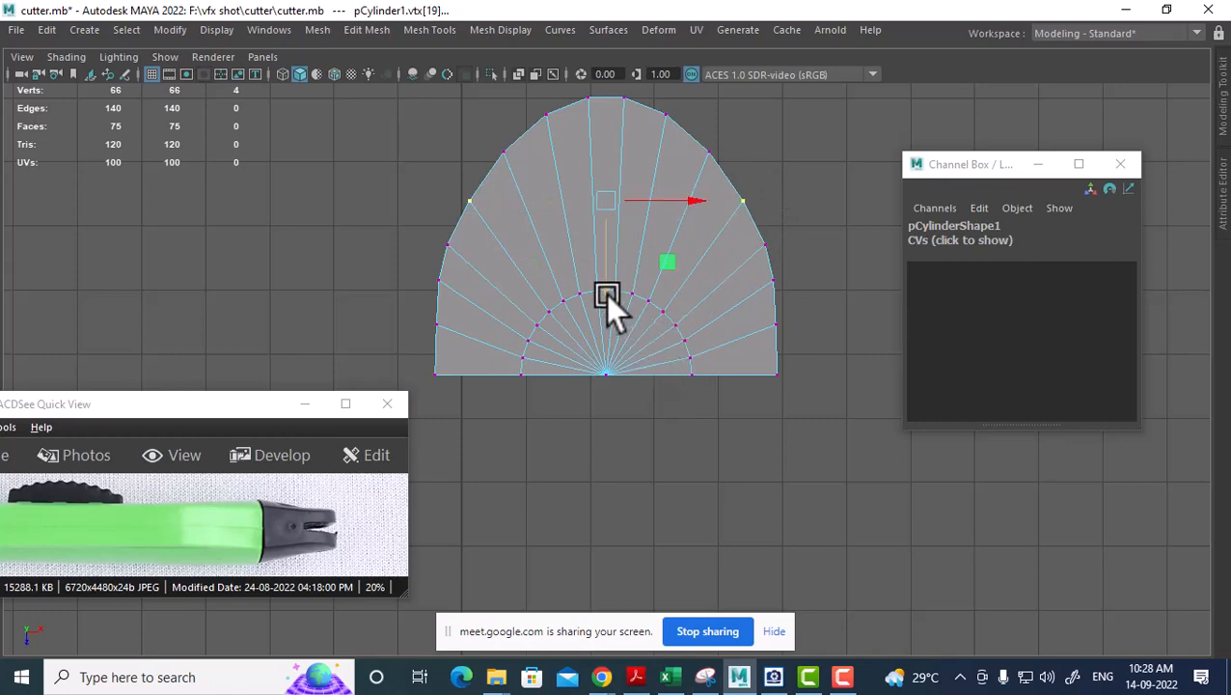
left_click_drag(601, 280, 605, 284)
Move the third pair of outline vertices slightly toward the tip along Z and scale it slightly inward along X.
left_click_drag(466, 256, 436, 235)
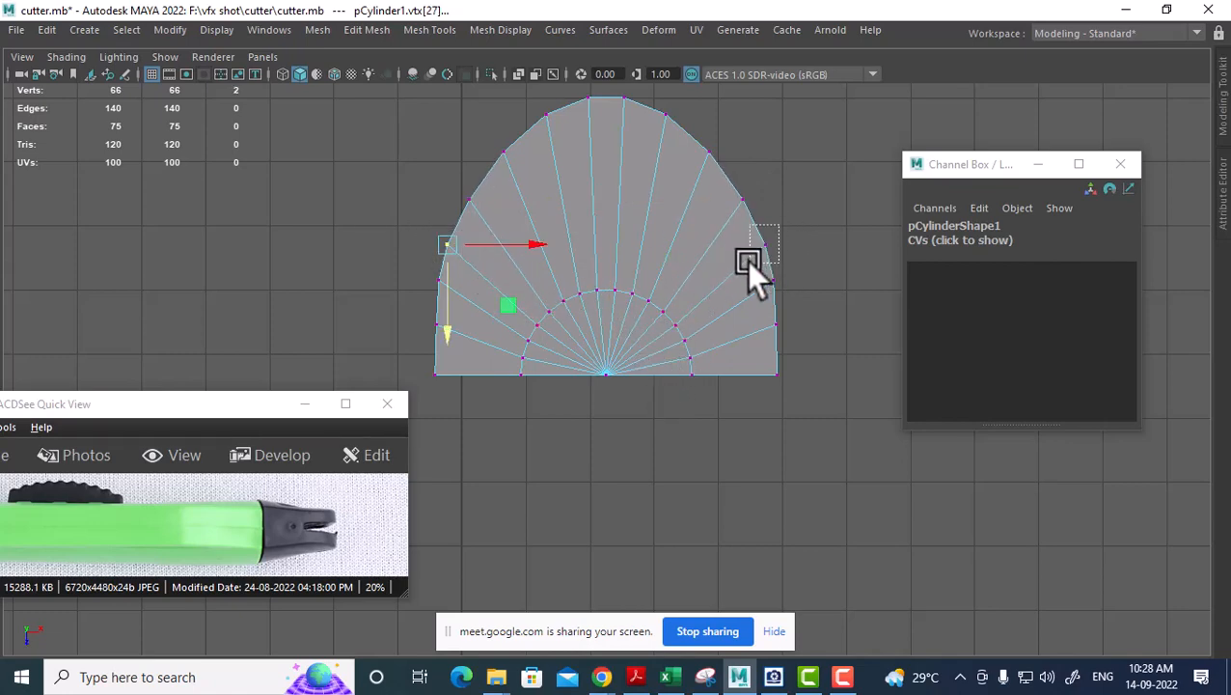
left_click_drag(748, 260, 748, 261, "shift")
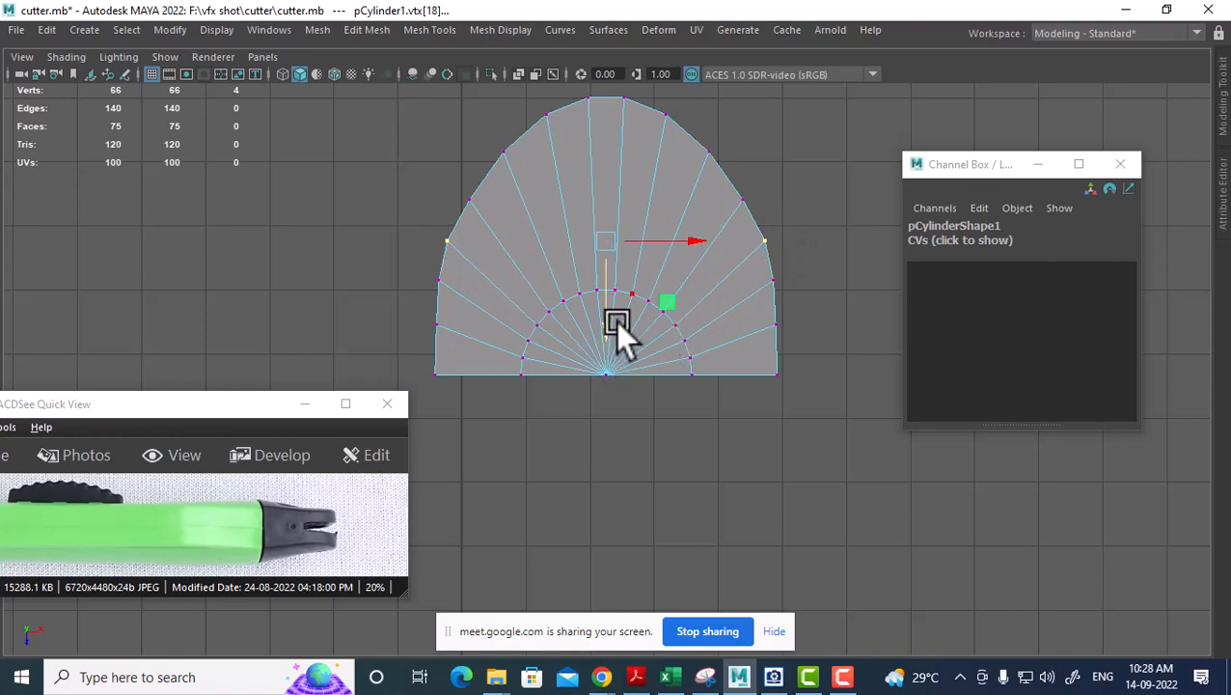
key("r")
left_click_drag(685, 241, 682, 237)
Scale the second pair of outline vertices from the base slightly inward along X and return to object selection.
left_click_drag(444, 356, 430, 265)
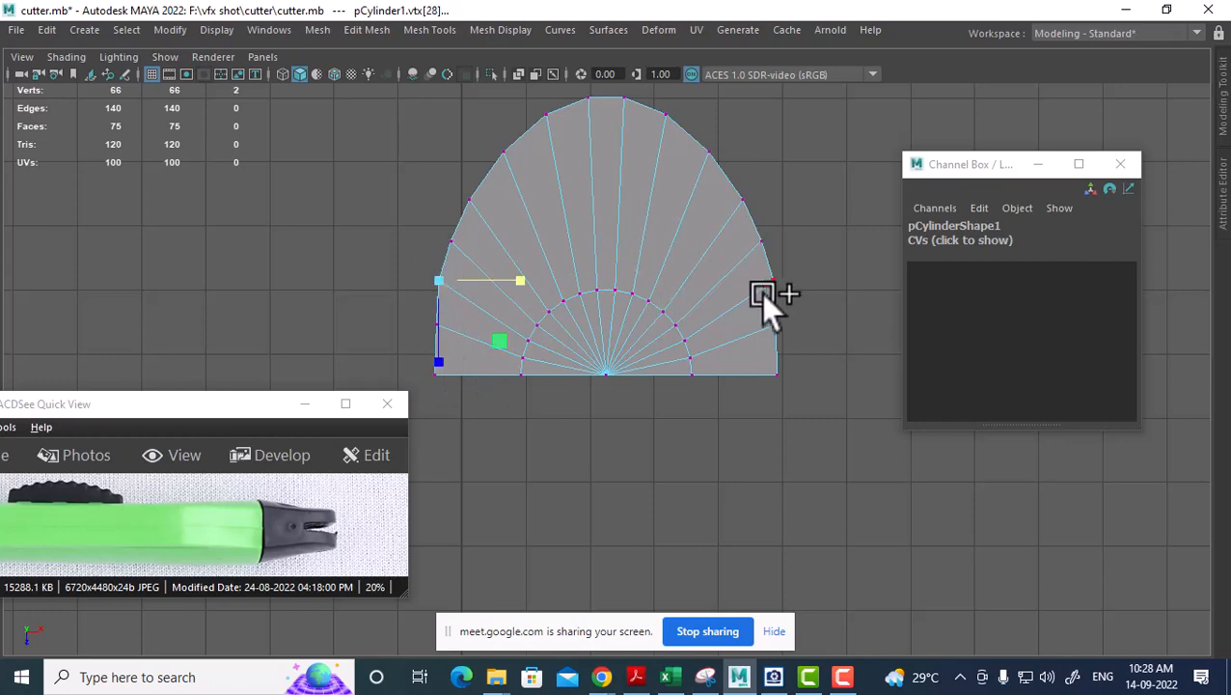
left_click(773, 279, "shift")
left_click_drag(684, 280, 683, 280)
right_click_drag(623, 193, 743, 150)
left_click(762, 141)
left_click(741, 345)
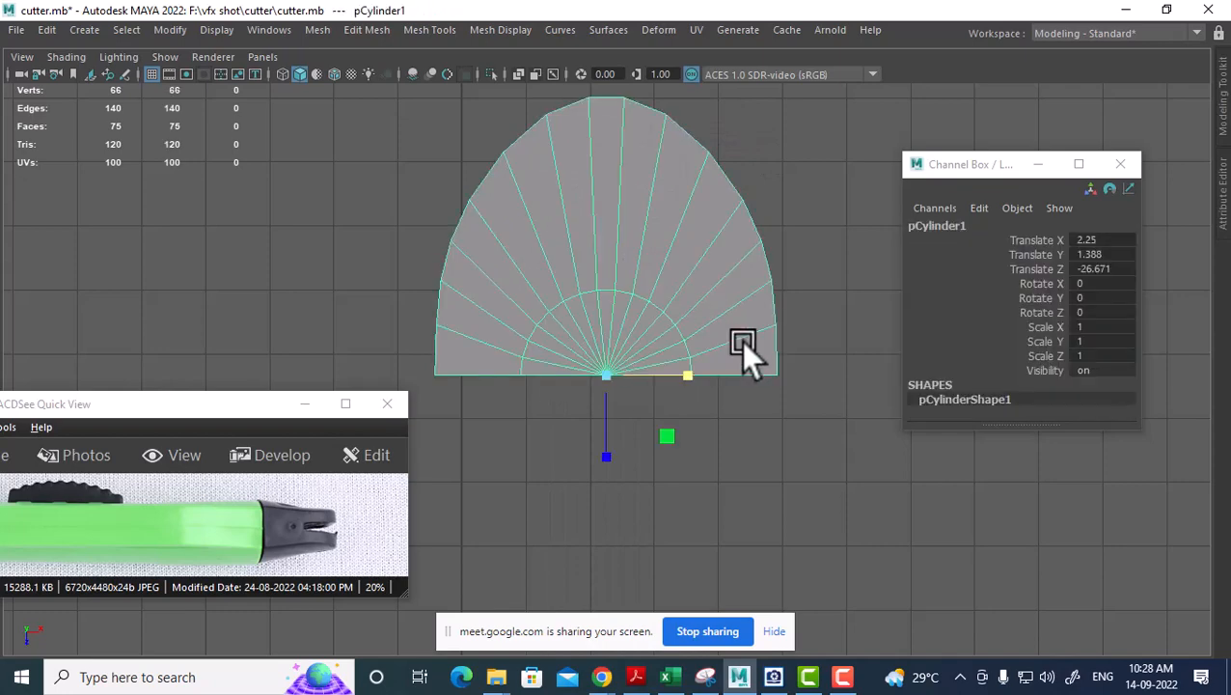
Unhide the other objects and, in the side view, move the half cylinder along Z to -25.674 against the cutter body.
key("space")
left_click_drag(726, 365, 729, 334)
left_click_drag(758, 399, 760, 366, "alt")
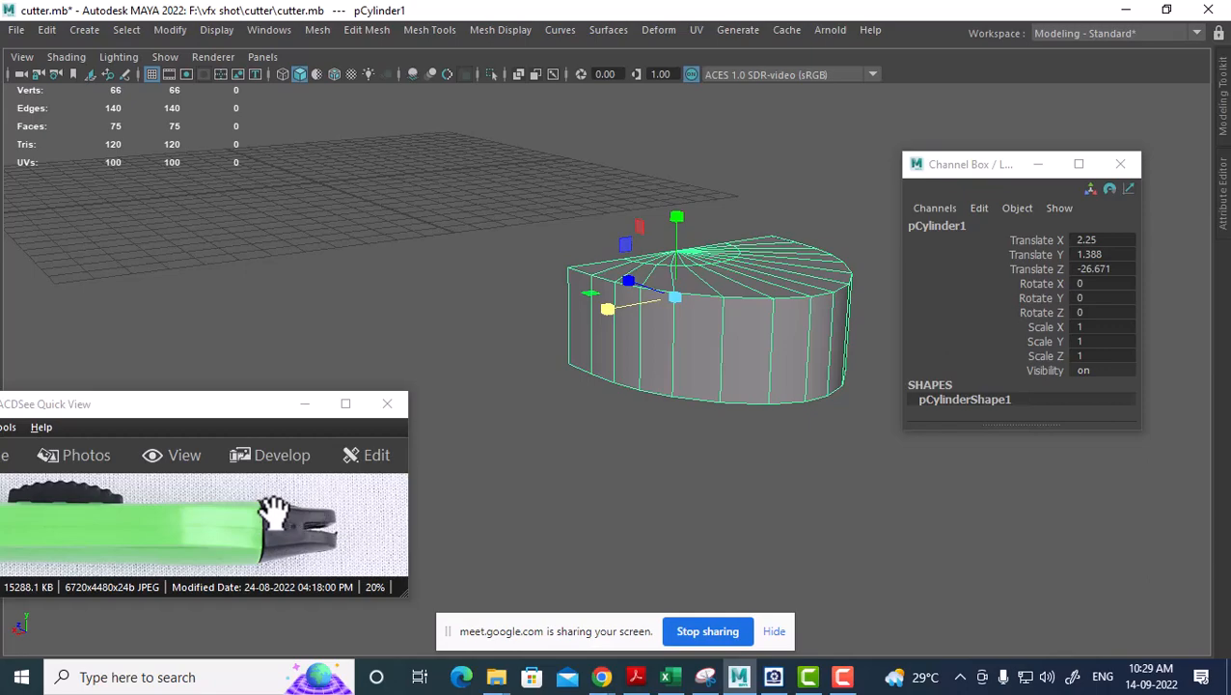
left_click_drag(712, 395, 637, 370, "alt")
key("space")
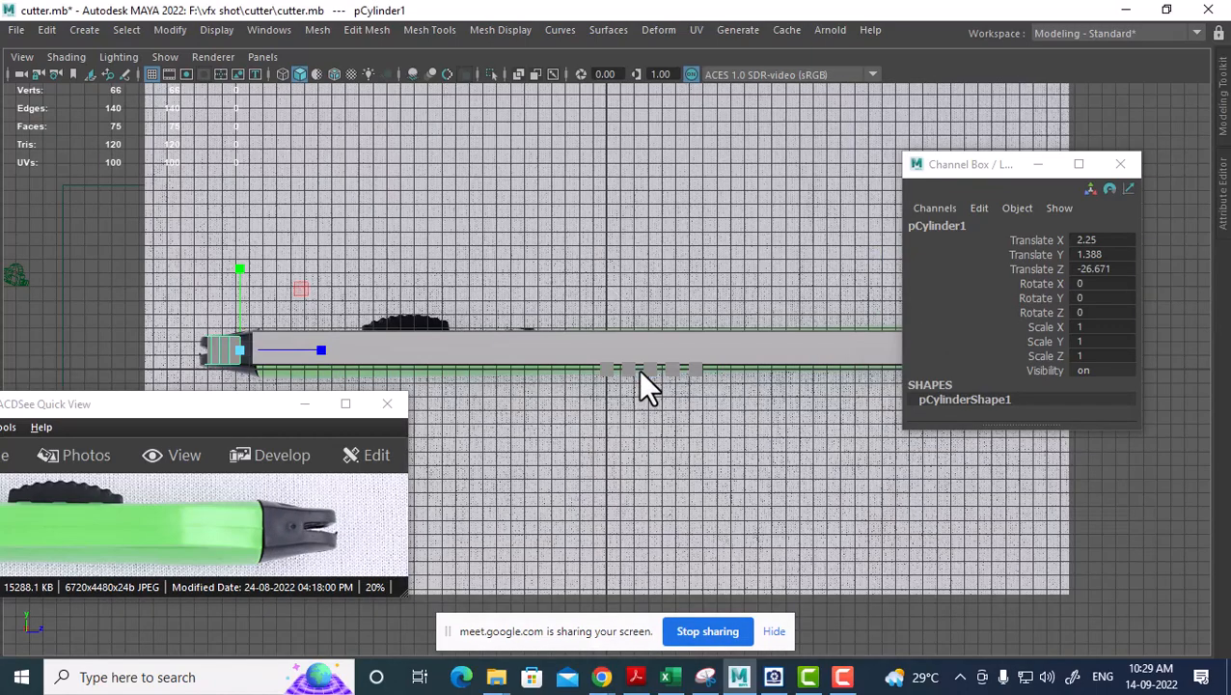
right_click_drag(726, 397, 606, 356, "alt")
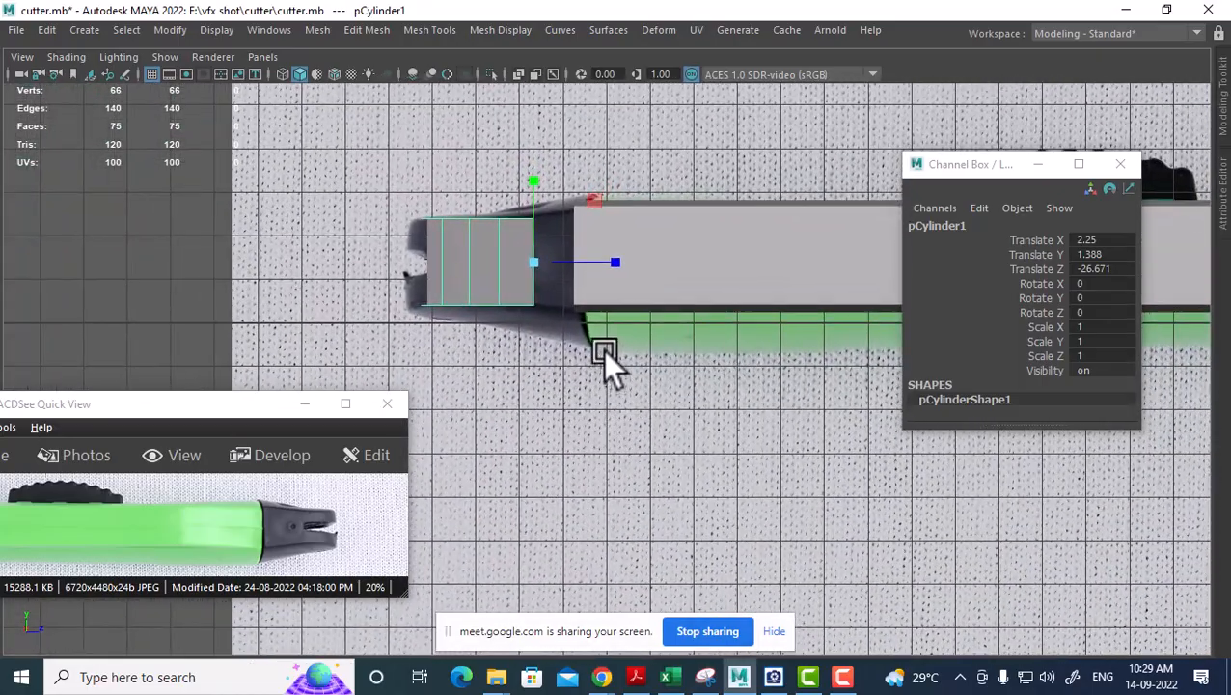
left_click_drag(619, 260, 663, 258)
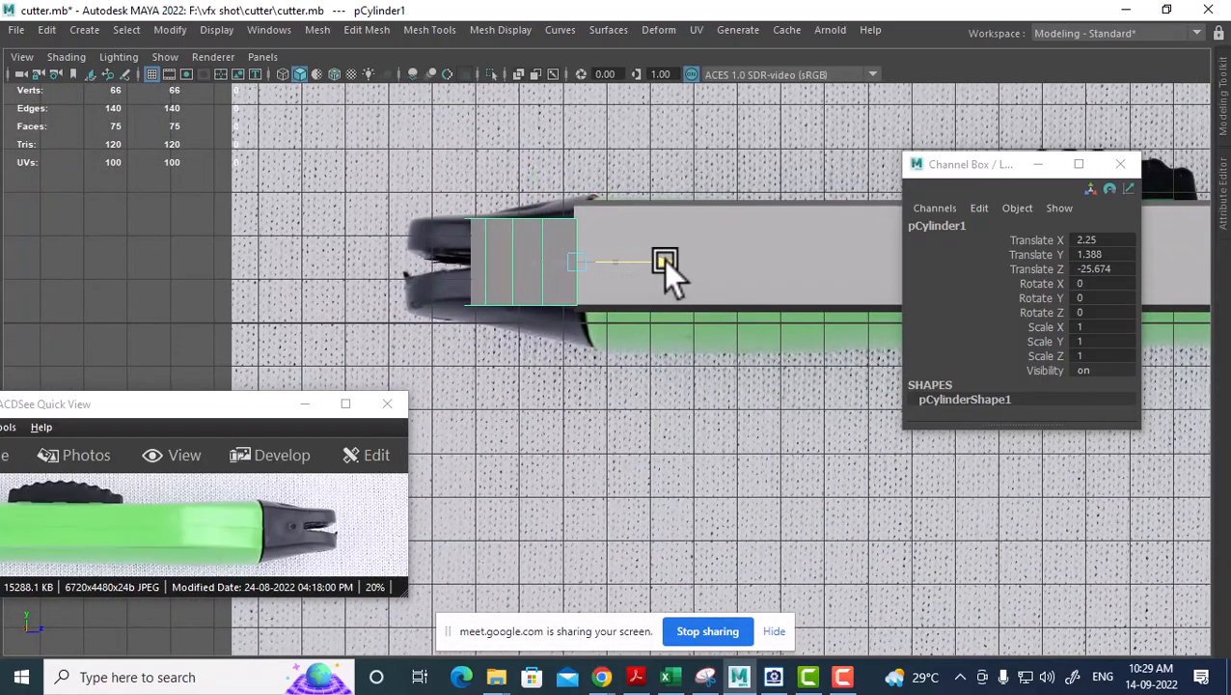
Show the whole cutter with its reference planes in the perspective view and clear the selection.
key("space")
left_click_drag(660, 347, 645, 339)
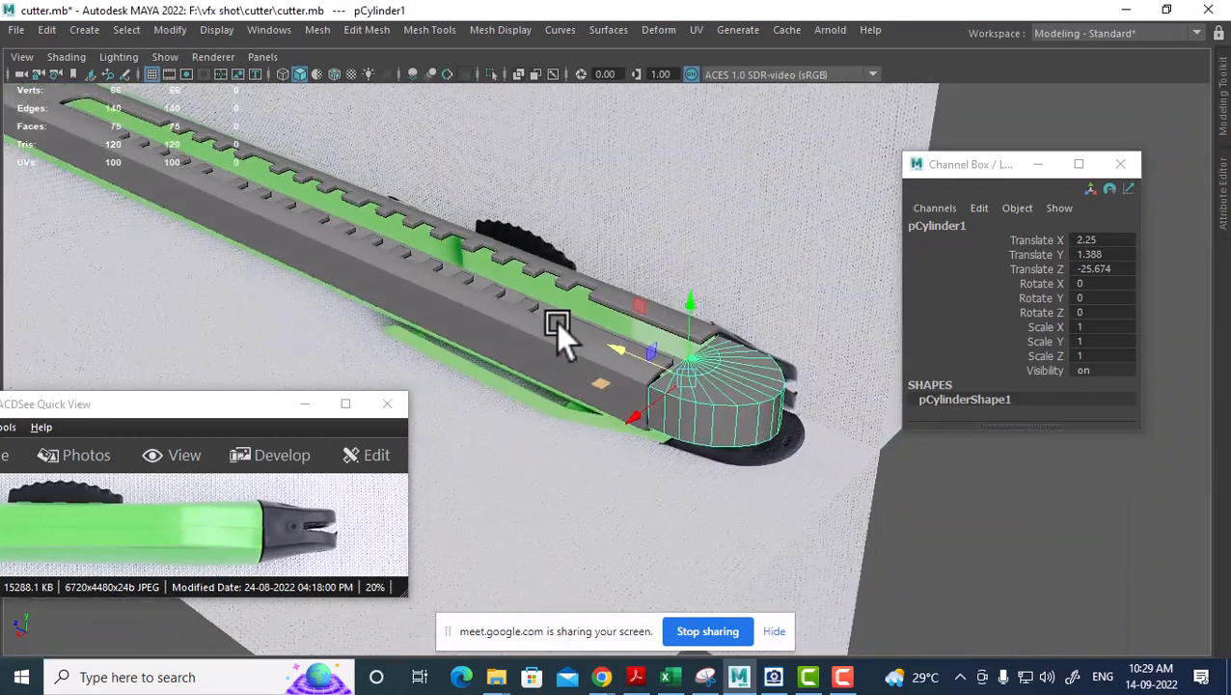
left_click_drag(555, 321, 581, 417, "alt")
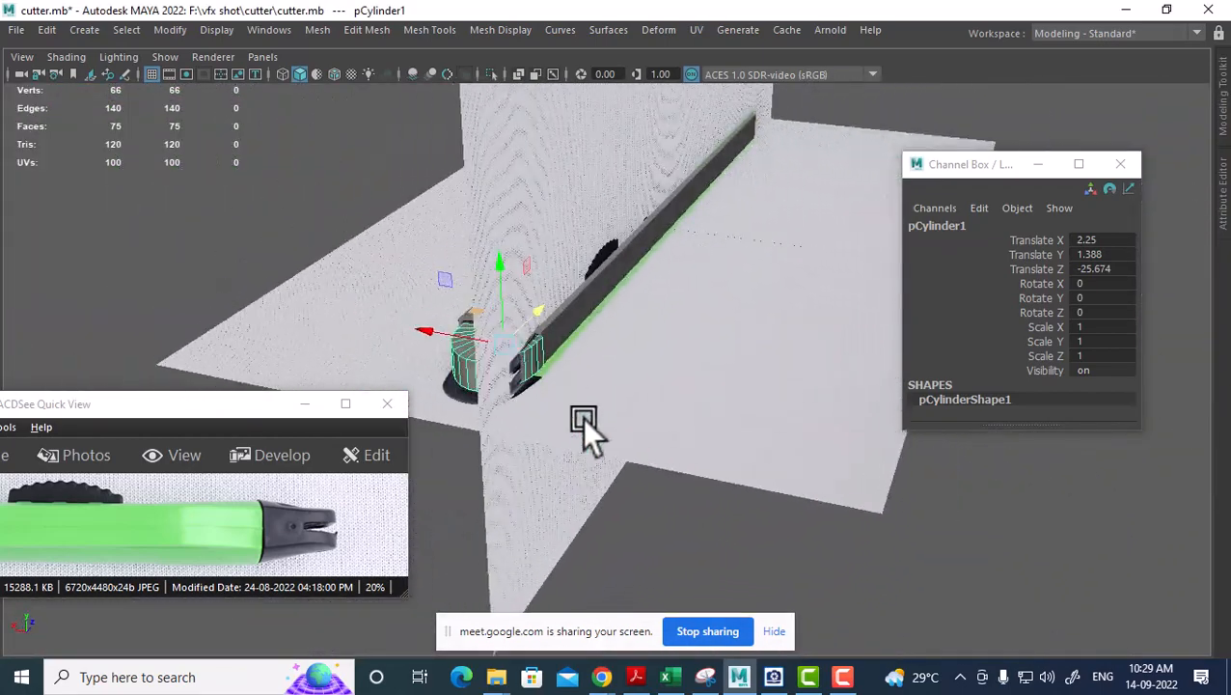
left_click(559, 497)
left_click_drag(593, 494, 907, 328, "alt")
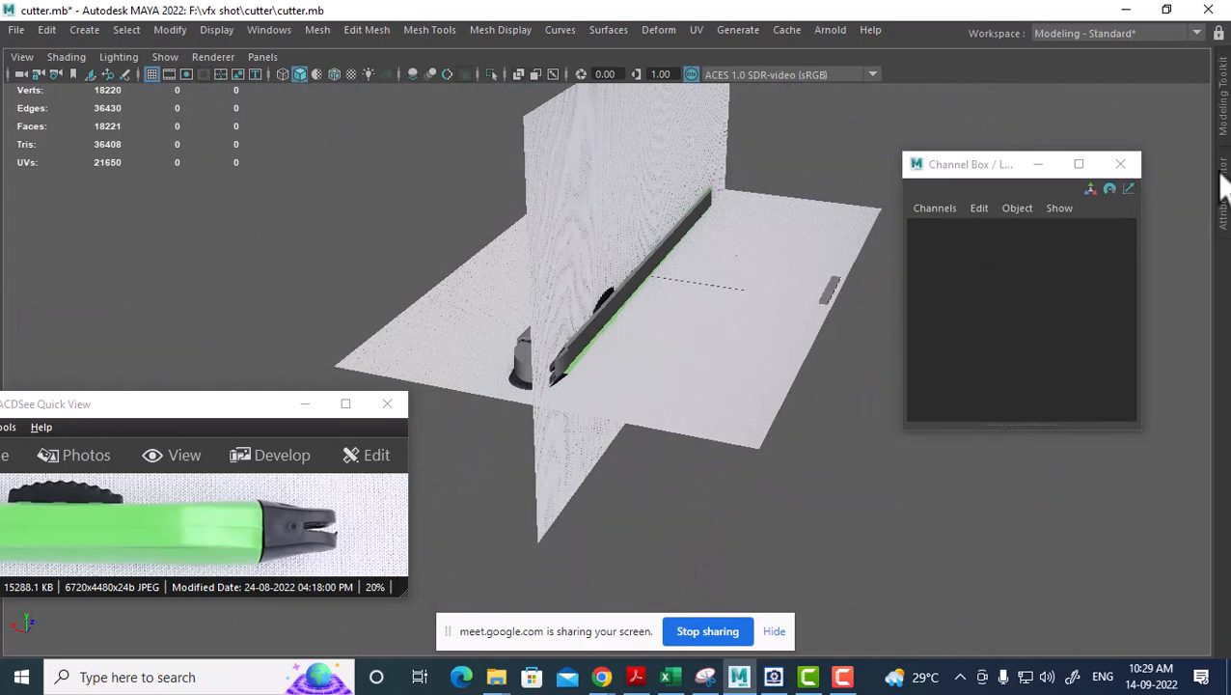
Restore the full interface and reopen the Channel Box / Layer Editor at a taller size.
key("space")
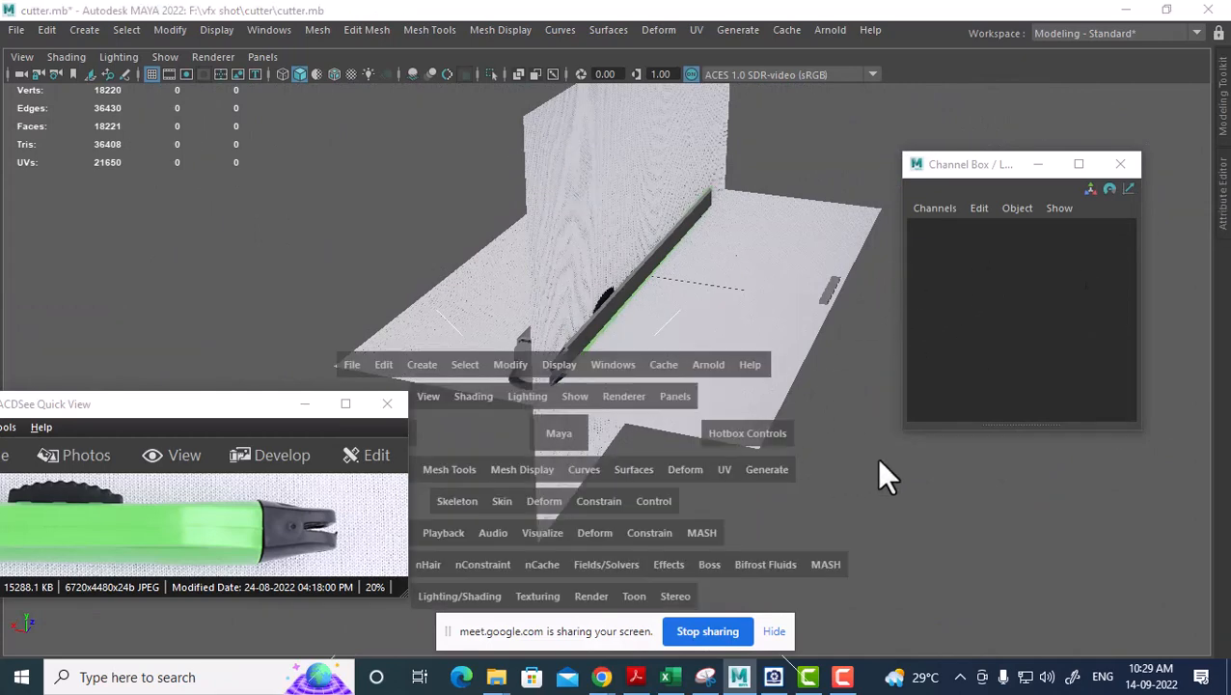
left_click_drag(874, 457, 999, 530)
key("space")
left_click_drag(945, 467, 1047, 509)
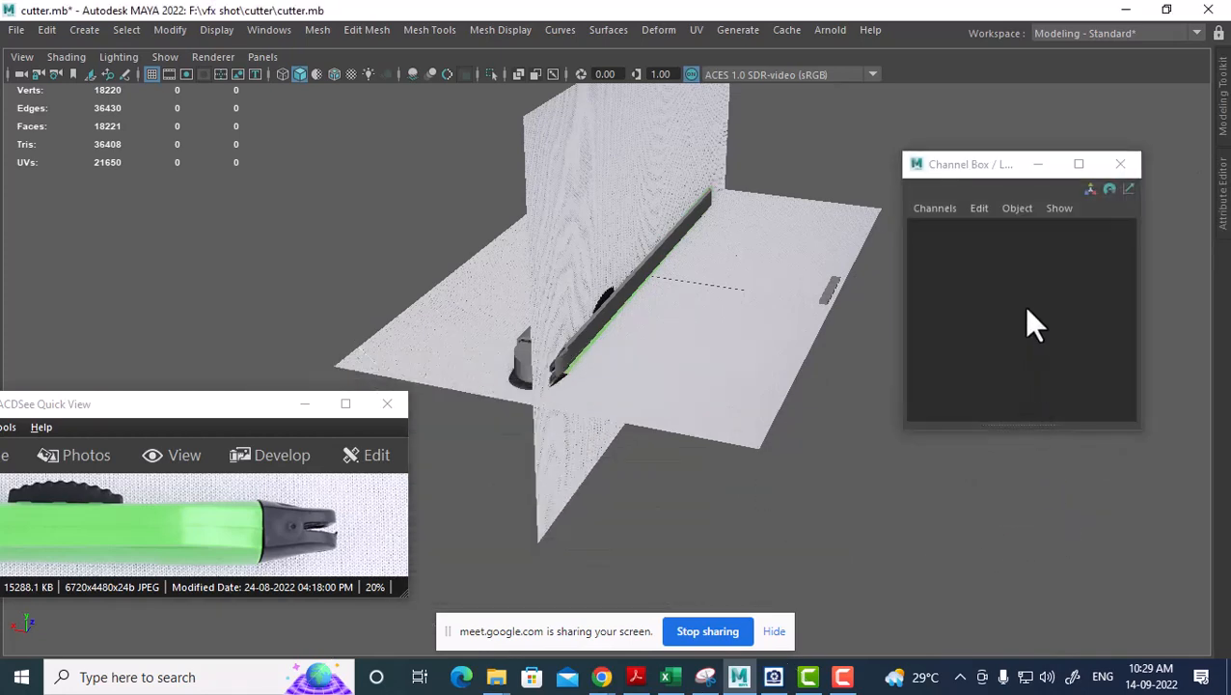
left_click_drag(1042, 426, 1058, 654)
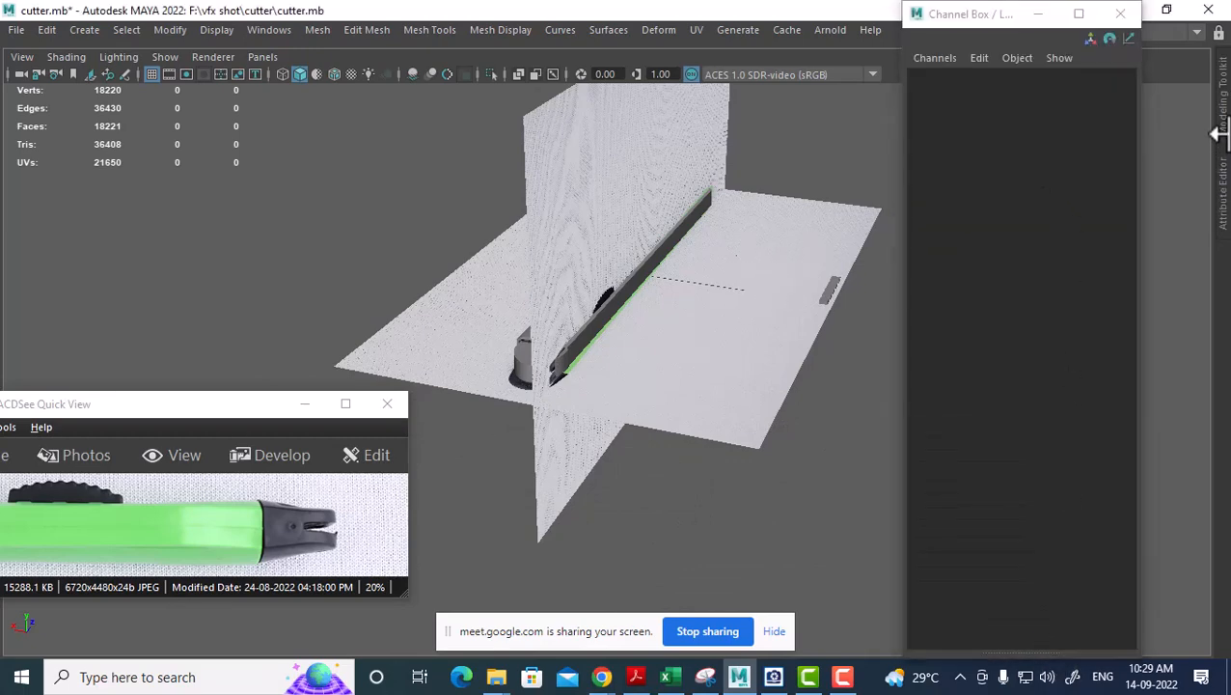
left_click(1129, 20)
key("ctrl+space")
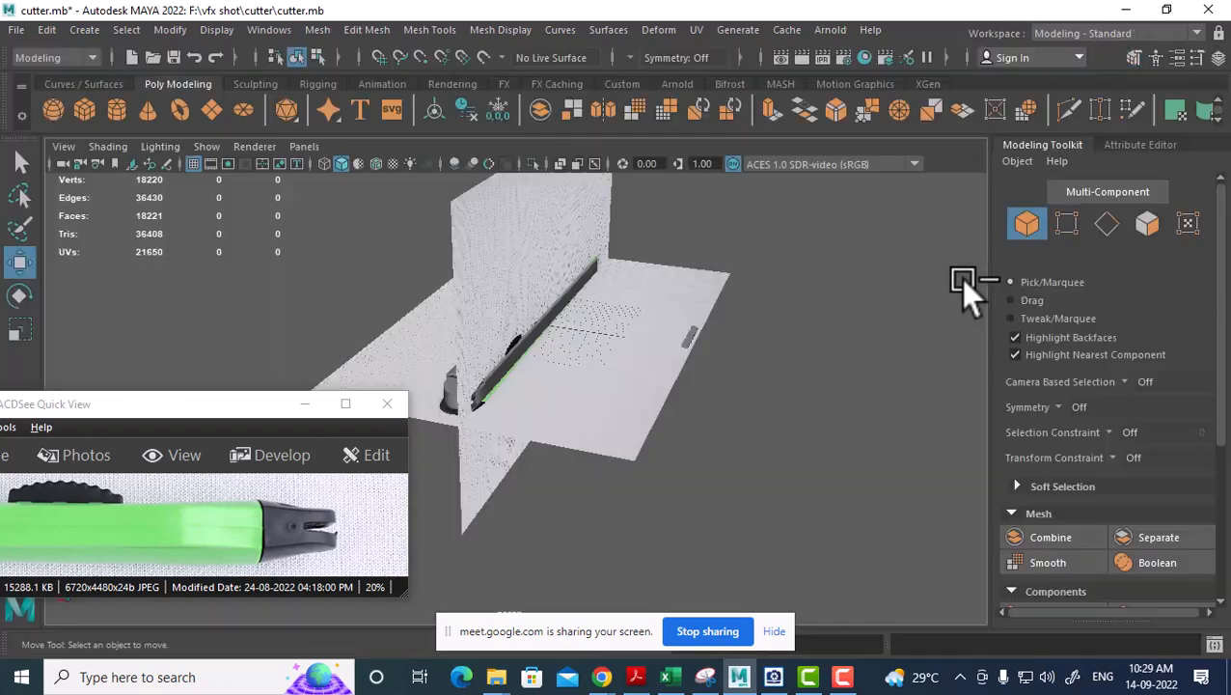
left_click(1215, 59)
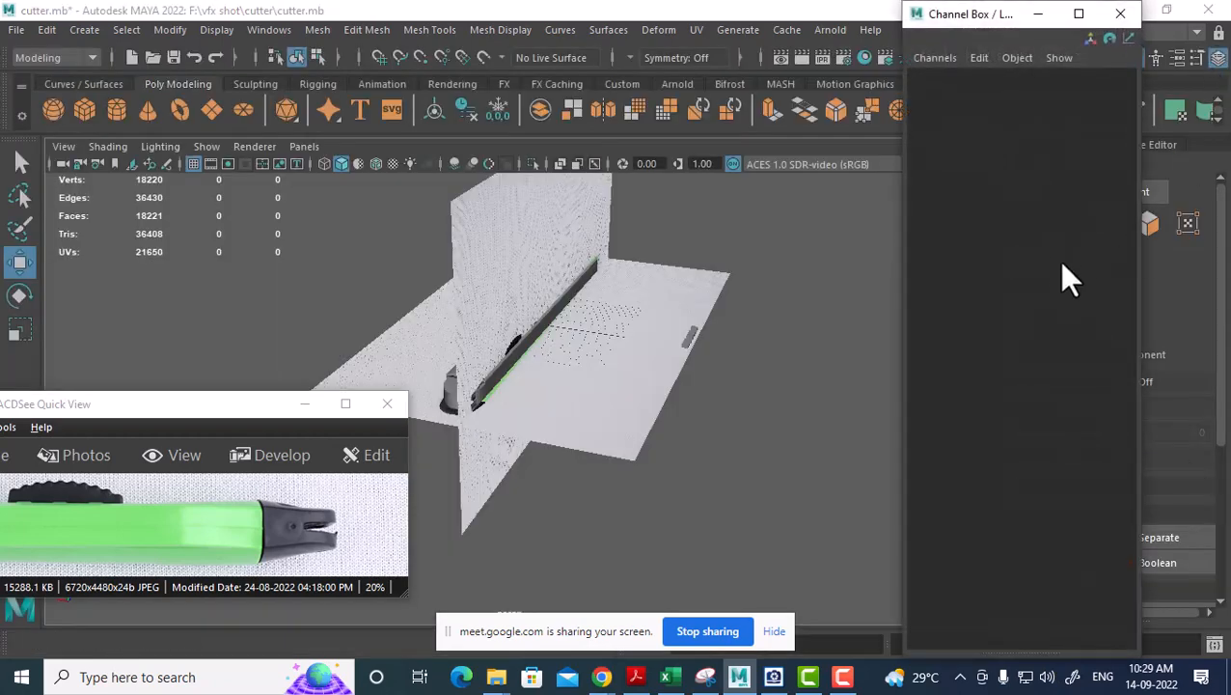
left_click(932, 58)
left_click(723, 392)
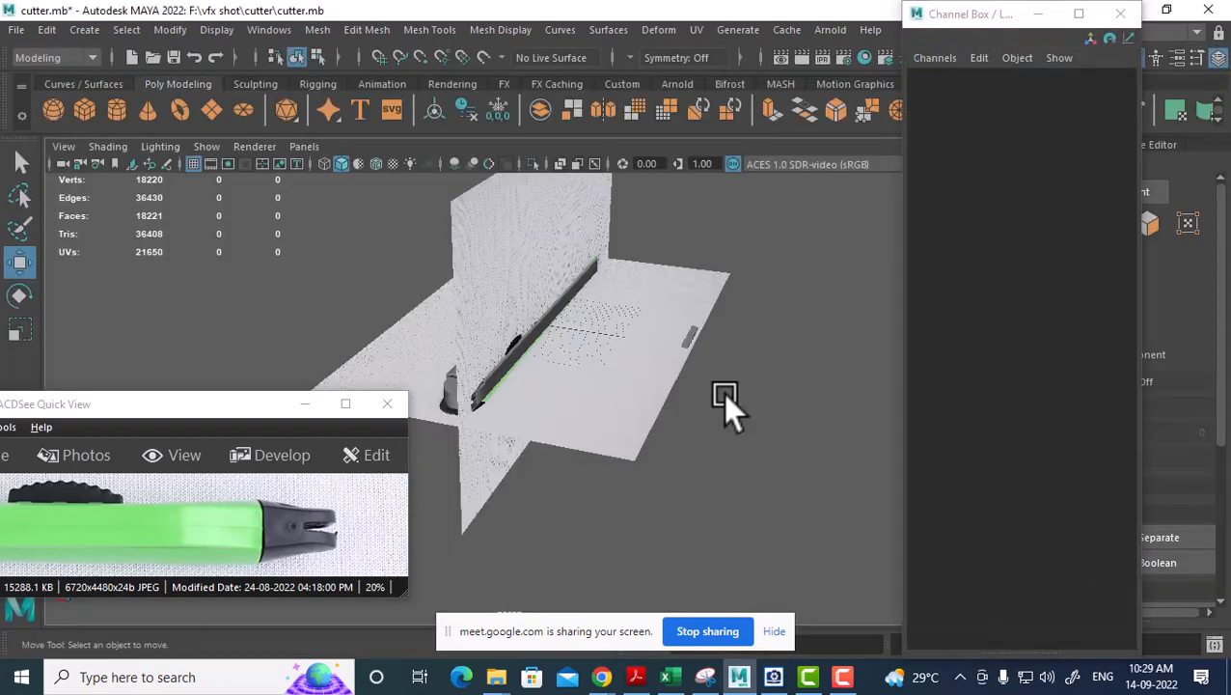
Minimize the reference photo viewer and reveal the display layer list below the Channel Box.
left_click(505, 499)
left_click_drag(505, 500, 612, 415, "alt")
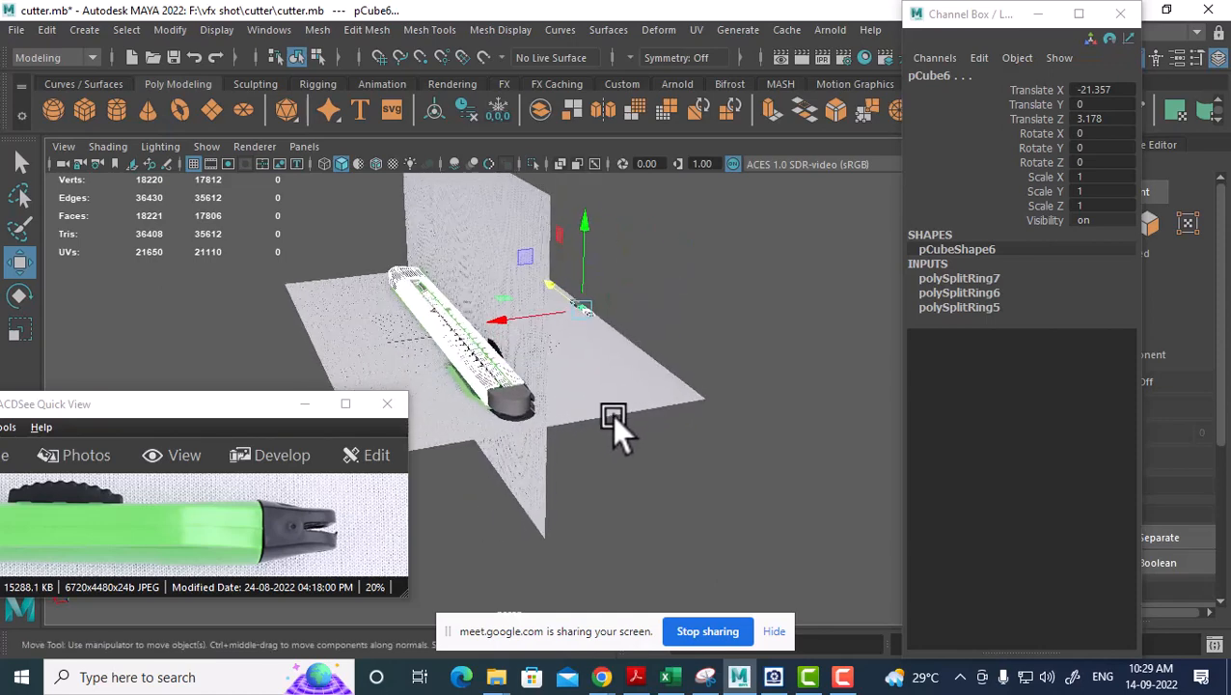
left_click(611, 414)
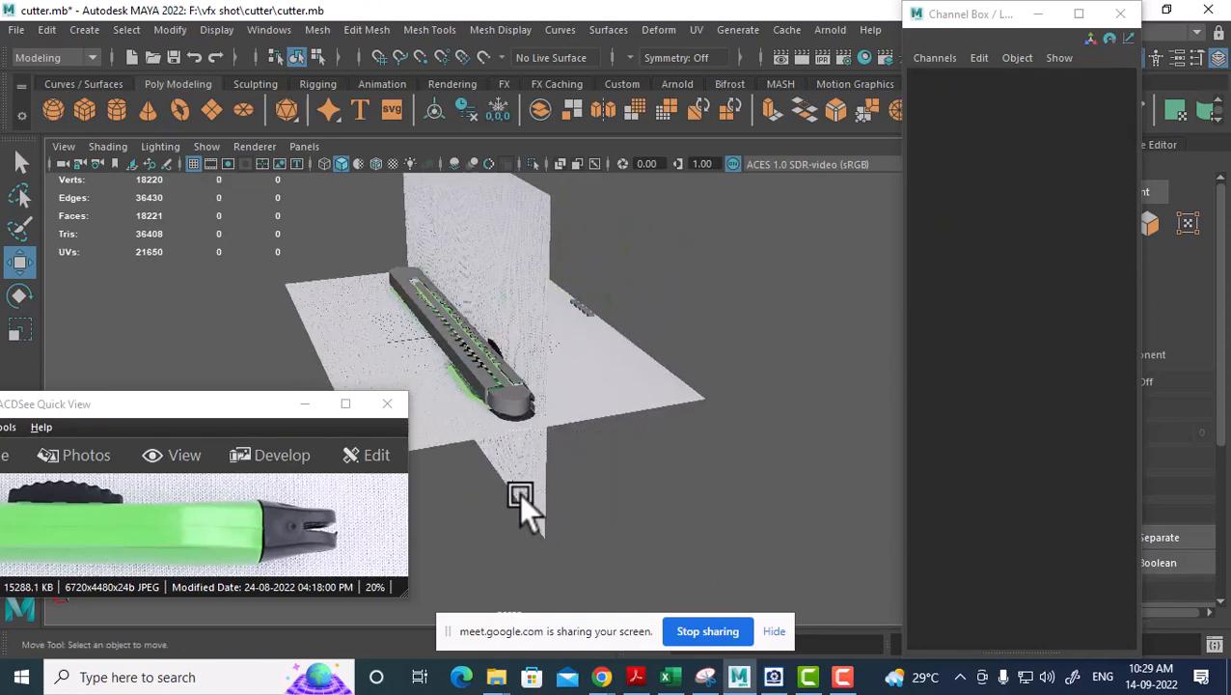
left_click(305, 405)
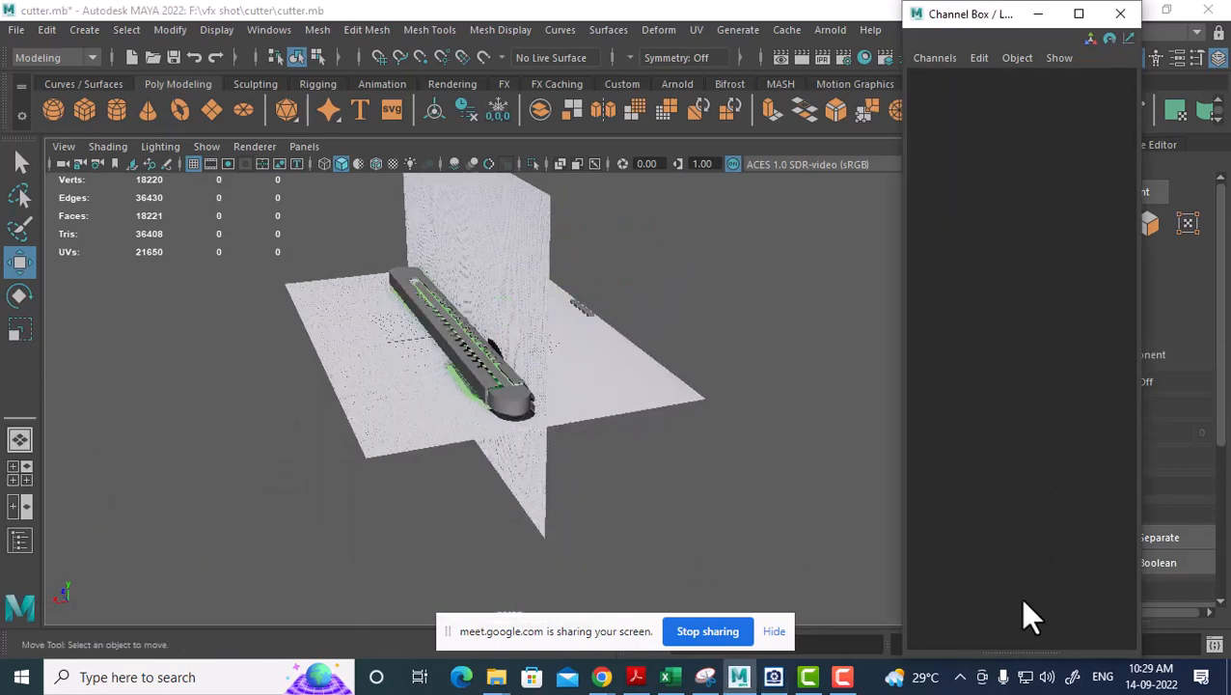
left_click_drag(1022, 651, 1016, 373)
Toggle layer1's visibility off and on, and turn off its reference mode to make the image planes selectable.
left_click(921, 450)
left_click_drag(695, 424, 459, 414, "alt")
right_click_drag(458, 415, 600, 411, "alt")
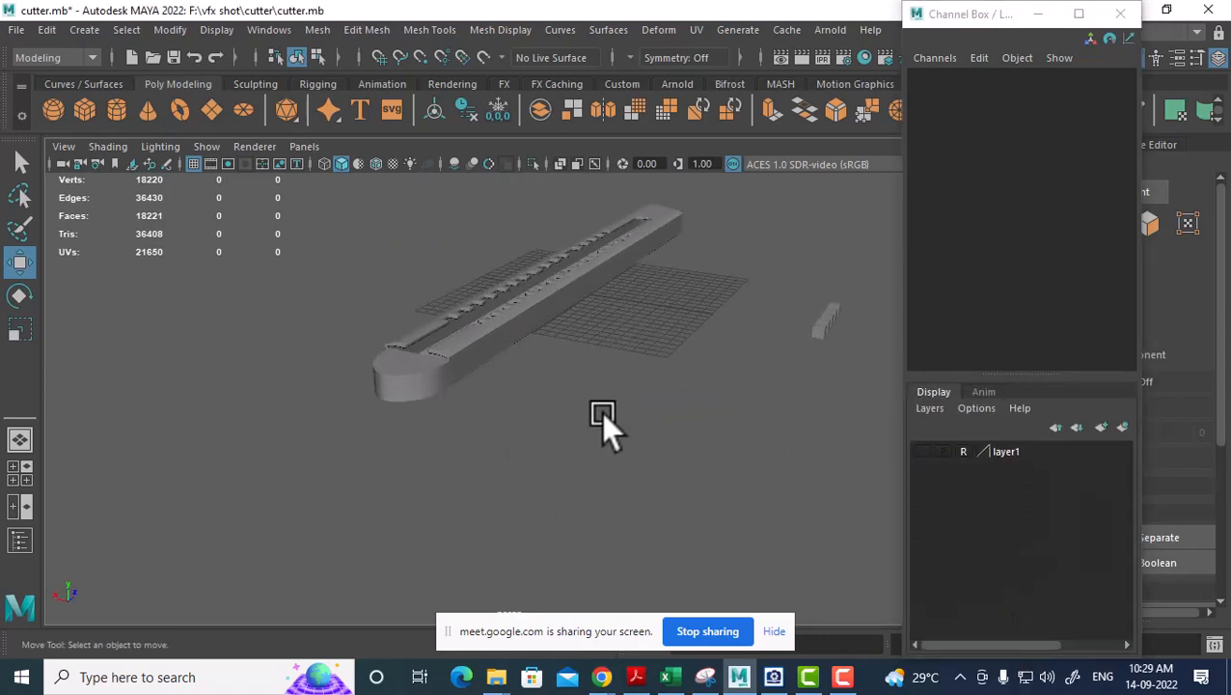
left_click(921, 450)
left_click(963, 451)
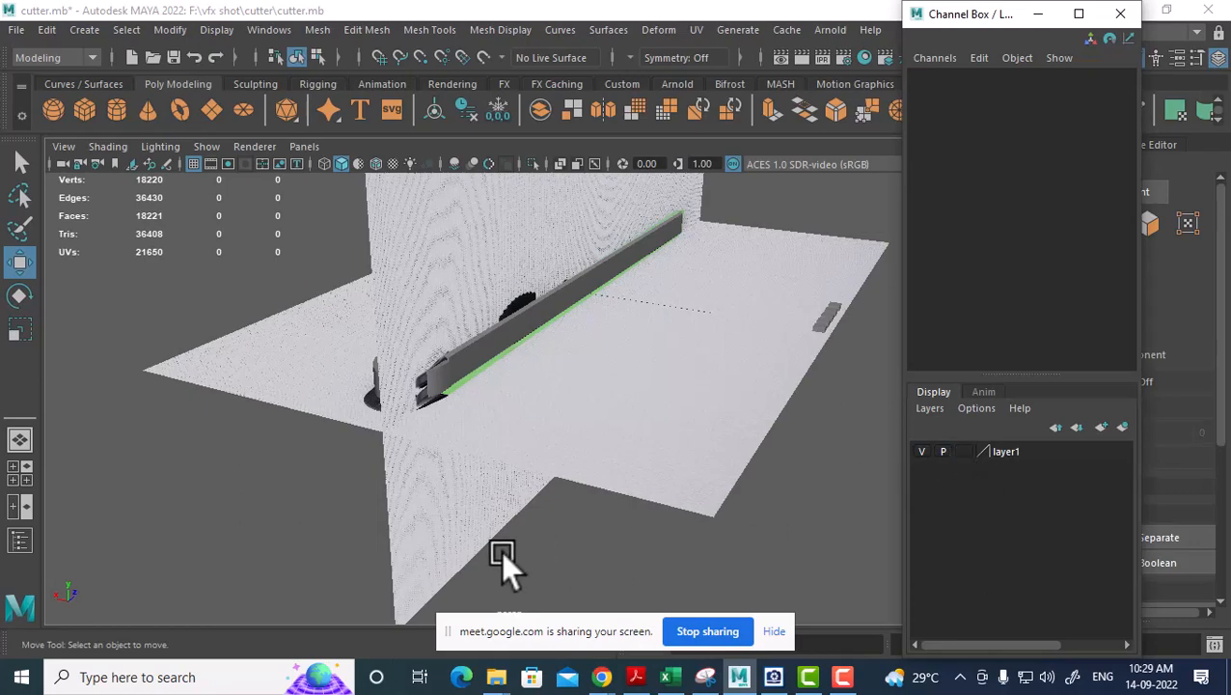
Move the upright side-view image plane along X to 15.001, clear of the cutter model.
left_click(563, 490)
left_click_drag(562, 488, 637, 482, "alt")
left_click_drag(468, 220, 314, 212)
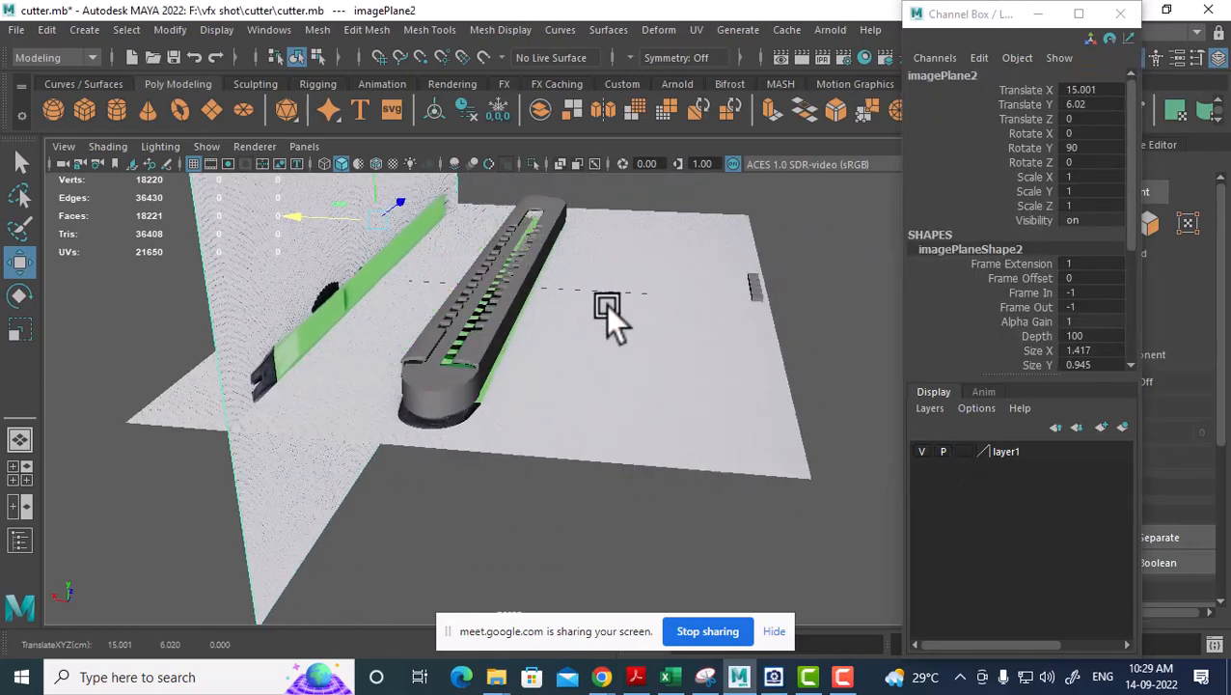
Switch to the side view and select the half cylinder forming the end cap.
key("space")
left_click(636, 295)
left_click_drag(637, 295, 541, 275)
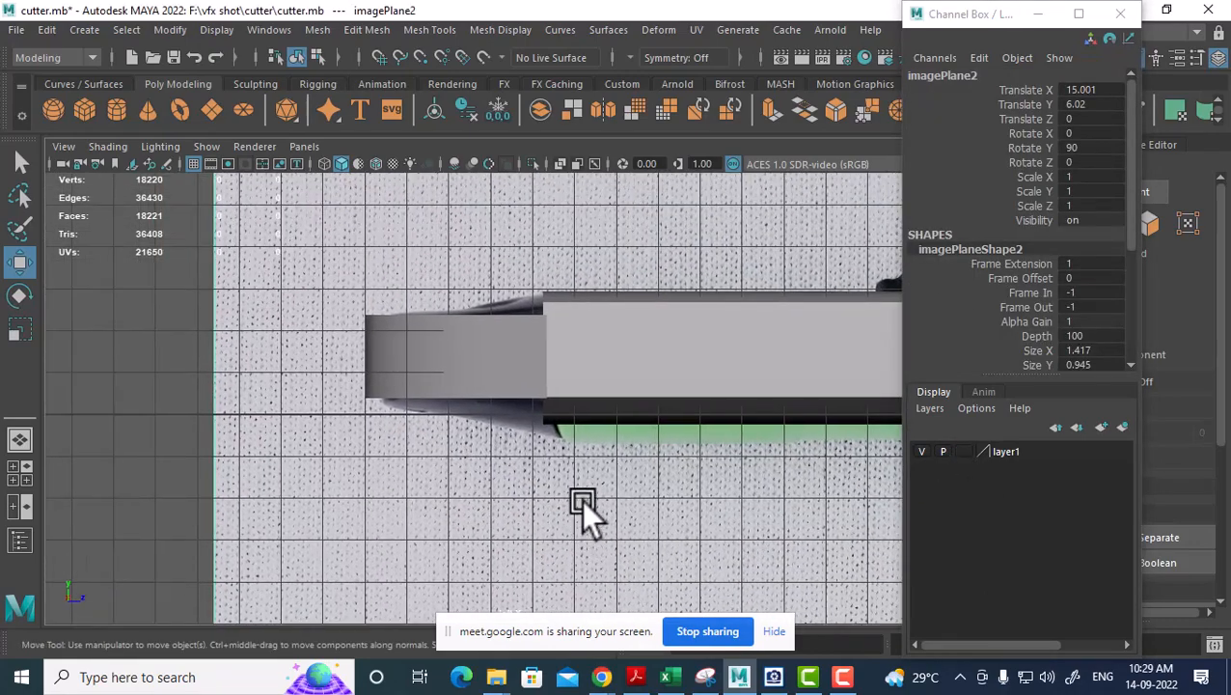
left_click(510, 372)
scroll(510, 372, "up", 2)
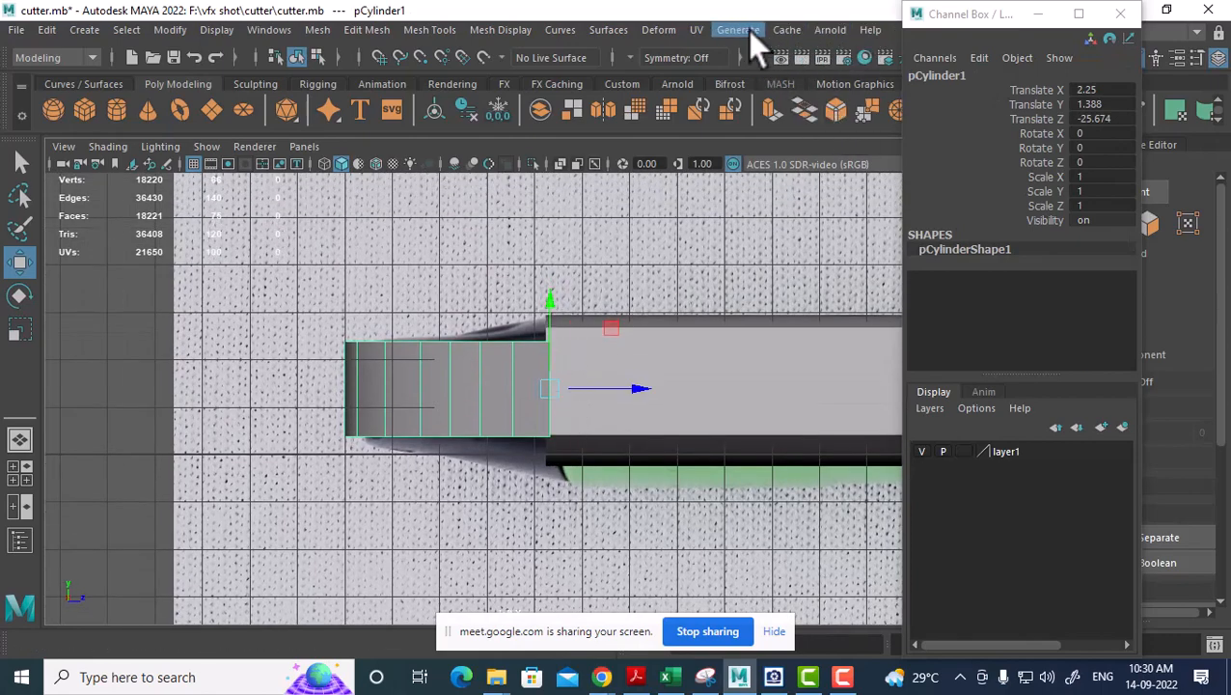
Create a lattice deformer with 2 × 2 × 2 divisions around the half cylinder.
left_click(658, 30)
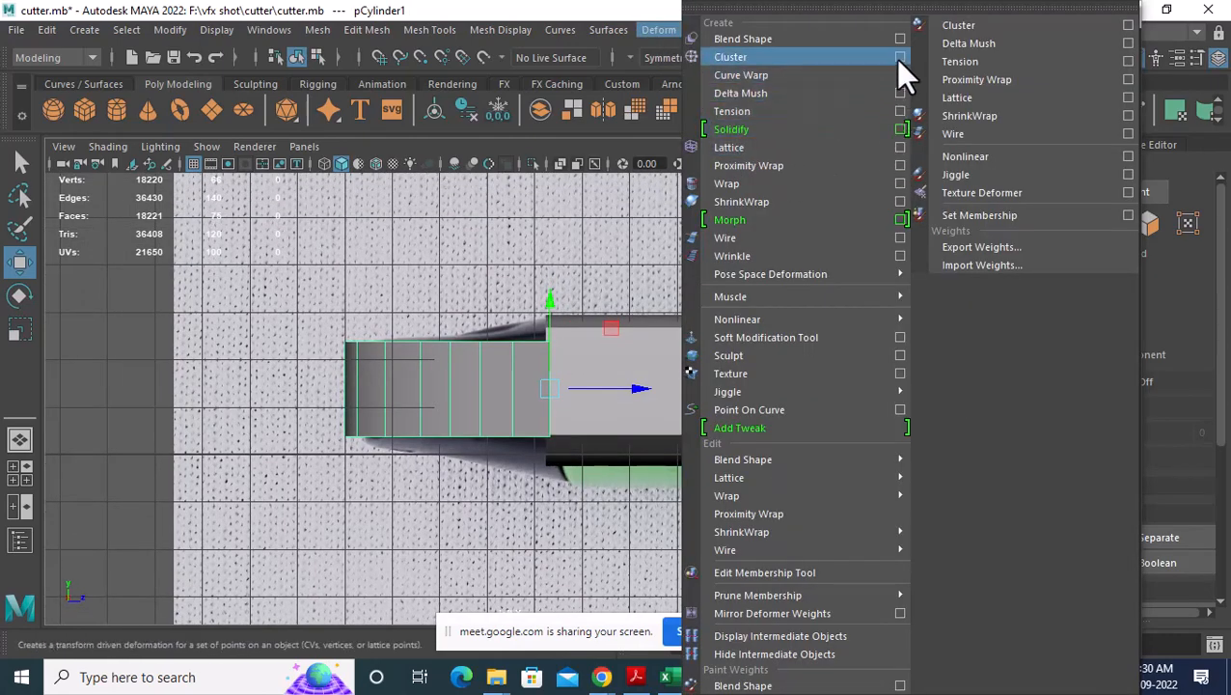
left_click(900, 147)
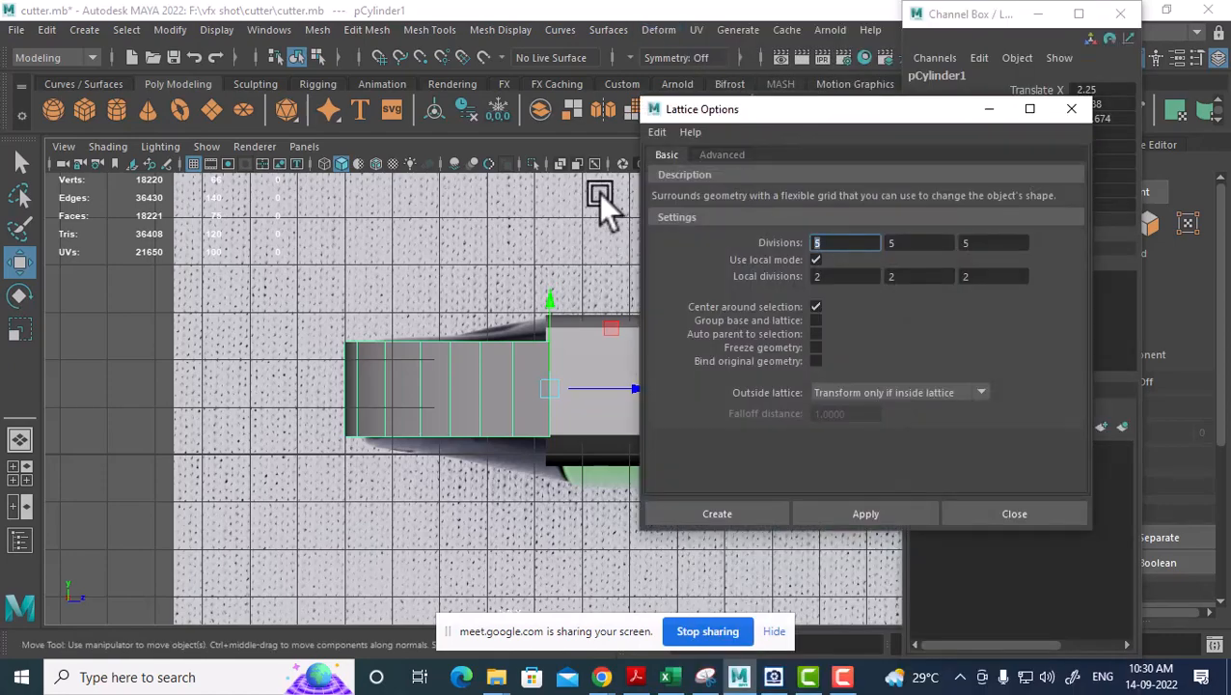
type("2")
key("Tab")
type("2")
key("Tab")
type("2")
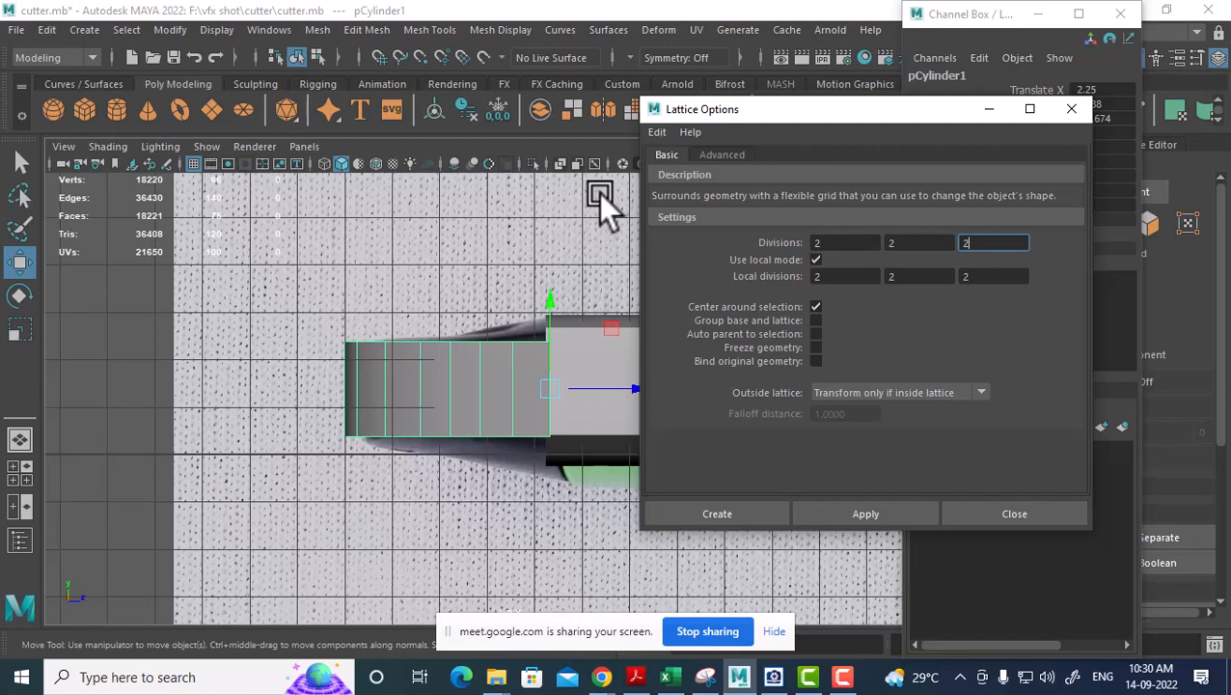
left_click(717, 512)
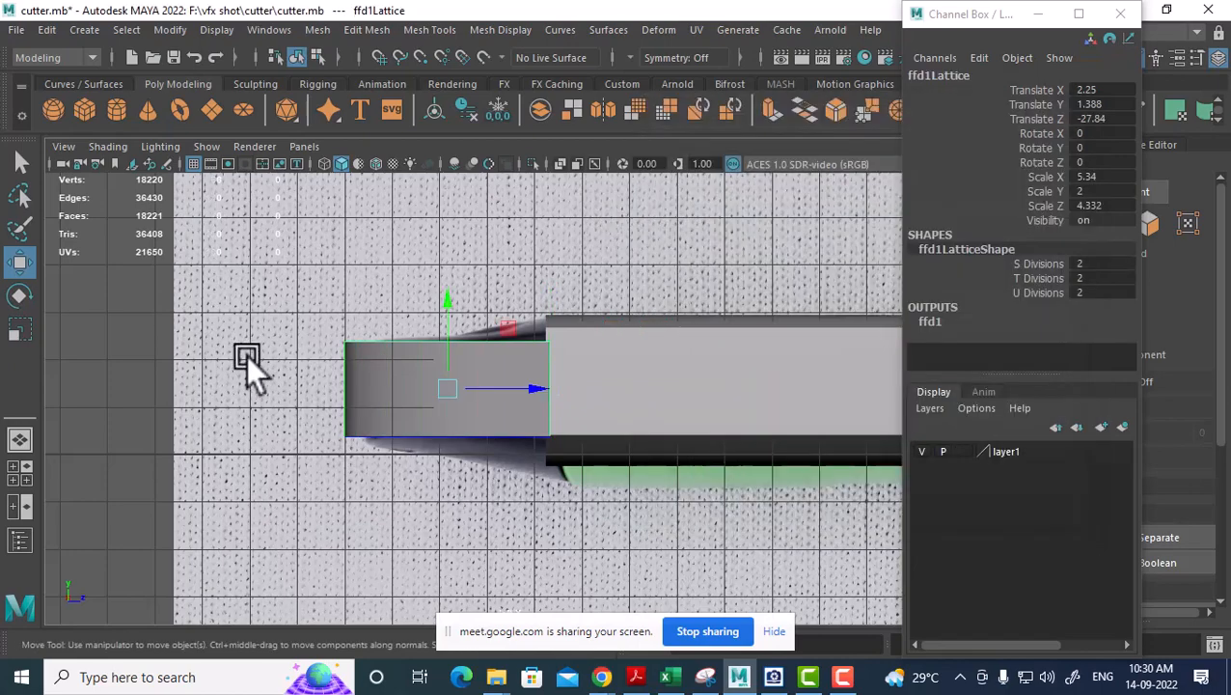
Enter lattice point editing and select the points at the end meeting the cutter body for scaling.
right_click_drag(129, 310, 109, 185)
left_click_drag(251, 291, 361, 492)
key("r")
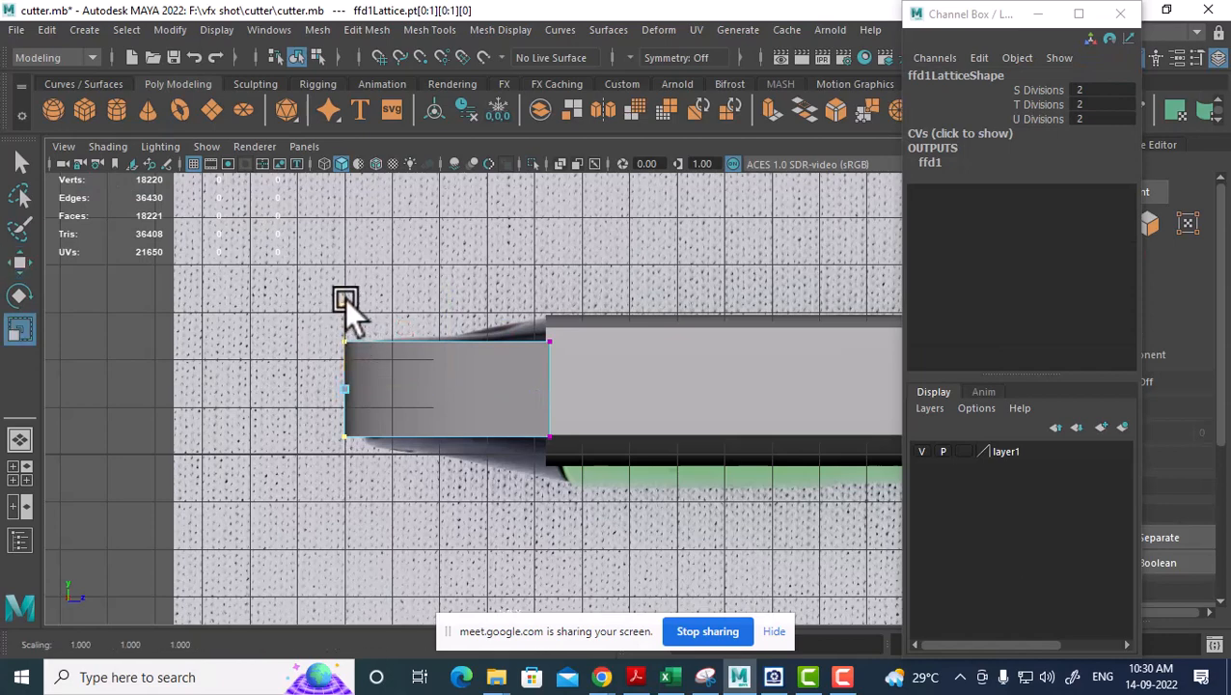
left_click_drag(538, 444, 549, 317)
scroll(569, 387, "up", 2)
middle_click_drag(560, 414, 572, 419, "alt")
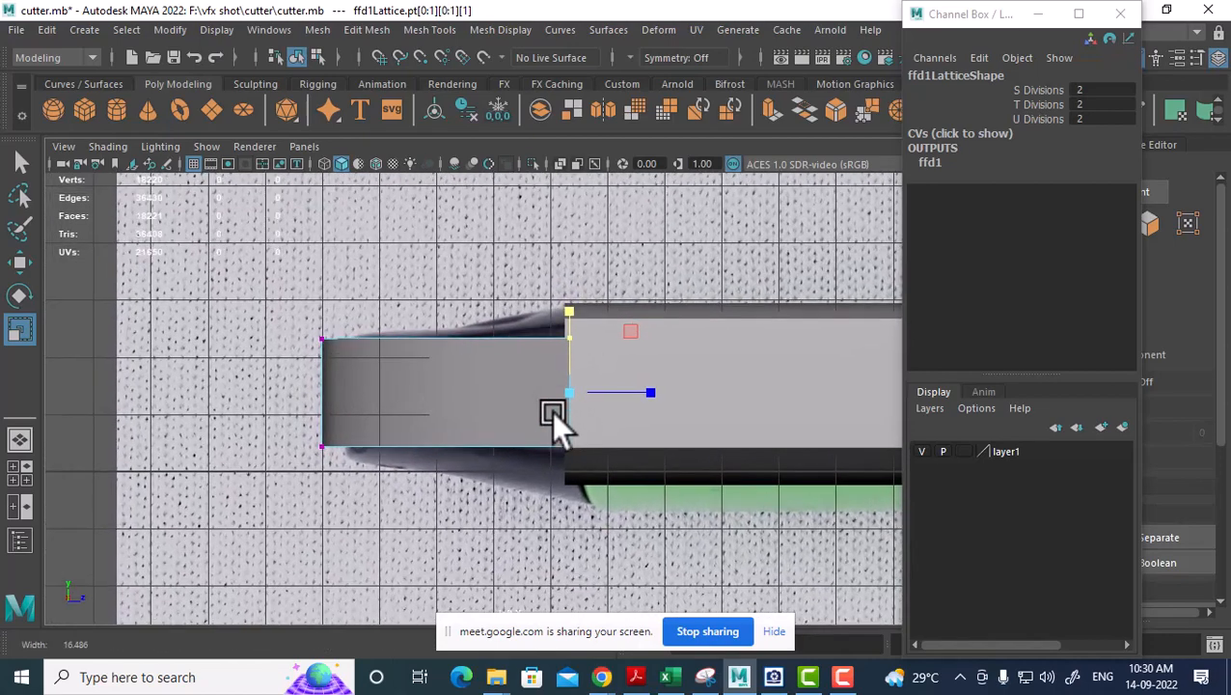
Move the lattice's tip-end points inward along Z to -29.825, matching the cap's length in the side reference in wireframe.
key("space")
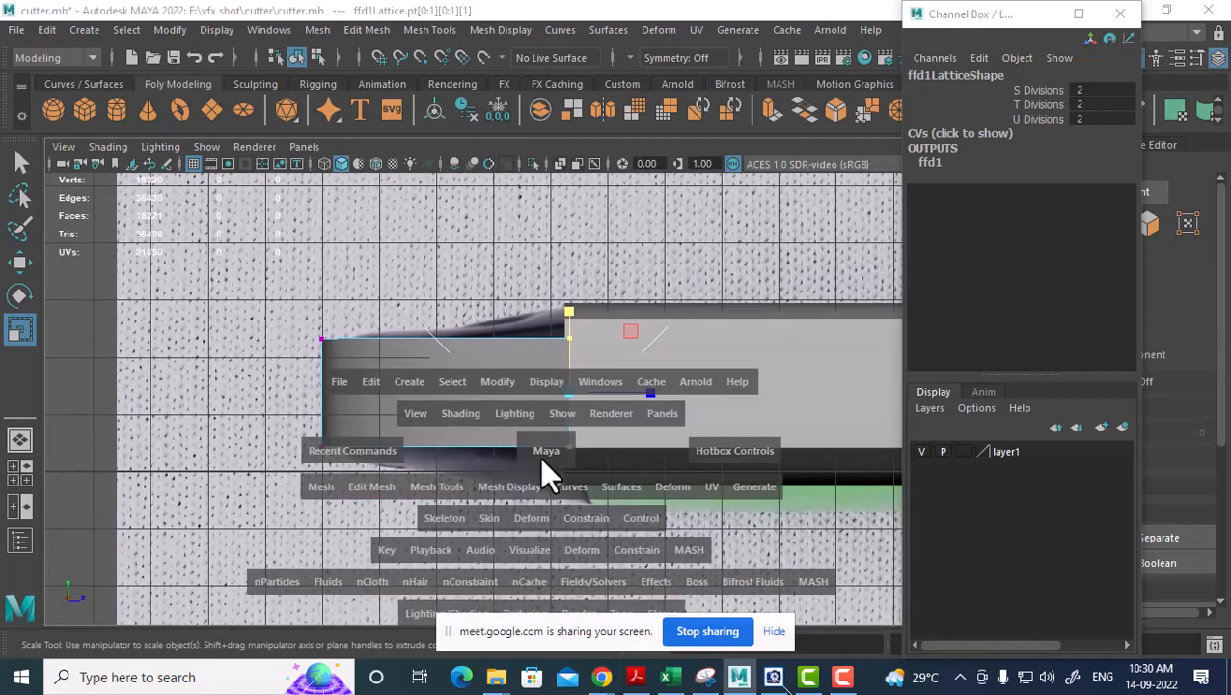
left_click(539, 455)
left_click_drag(543, 445, 570, 513, "alt")
middle_click_drag(533, 471, 596, 416, "alt")
left_click_drag(596, 416, 424, 442, "alt")
key("space")
left_click_drag(572, 374, 492, 376)
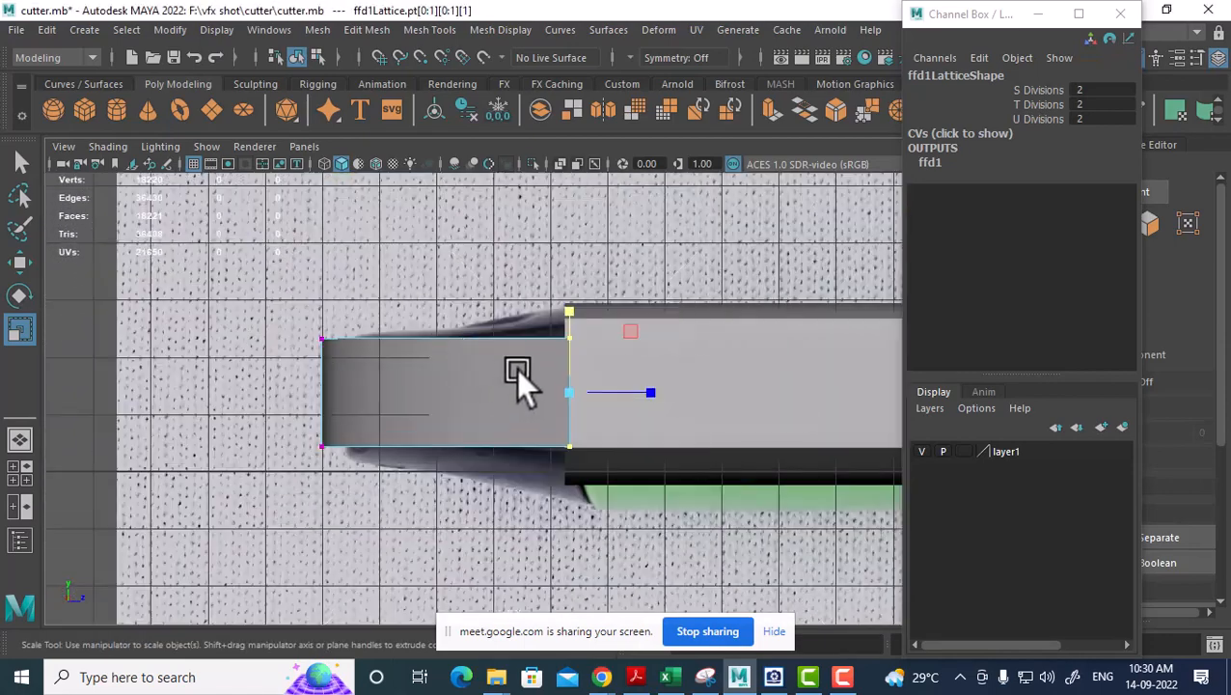
left_click_drag(340, 318, 424, 494)
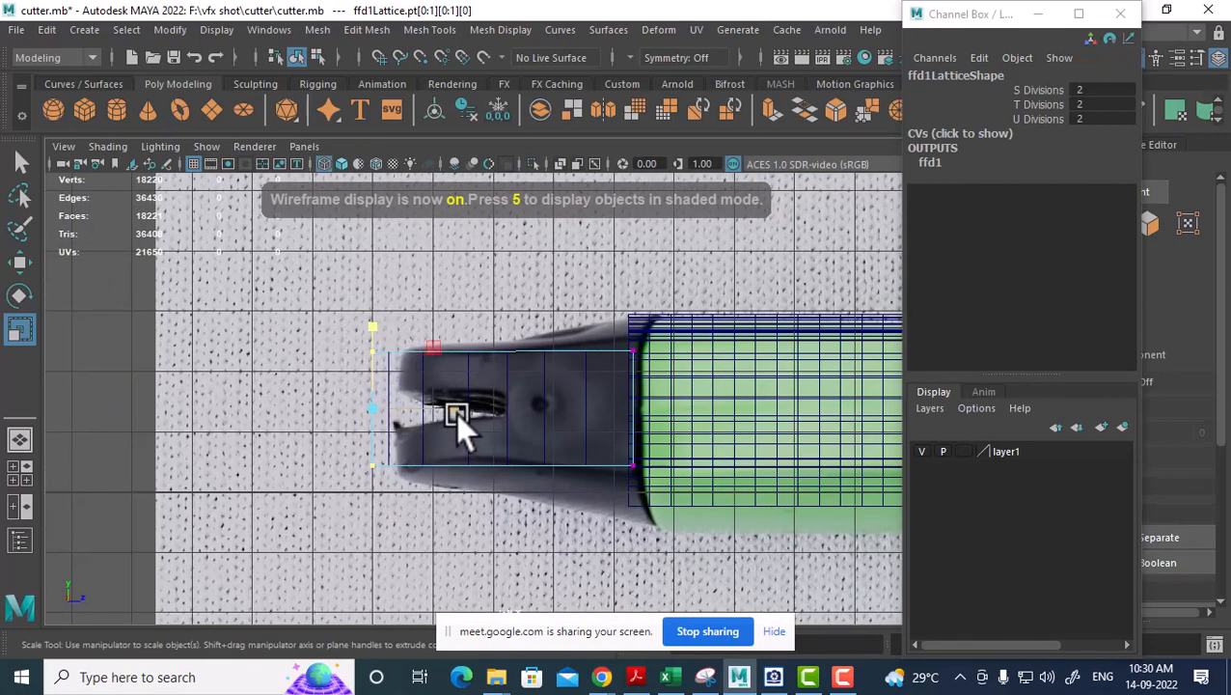
key("w")
left_click_drag(446, 408, 464, 408)
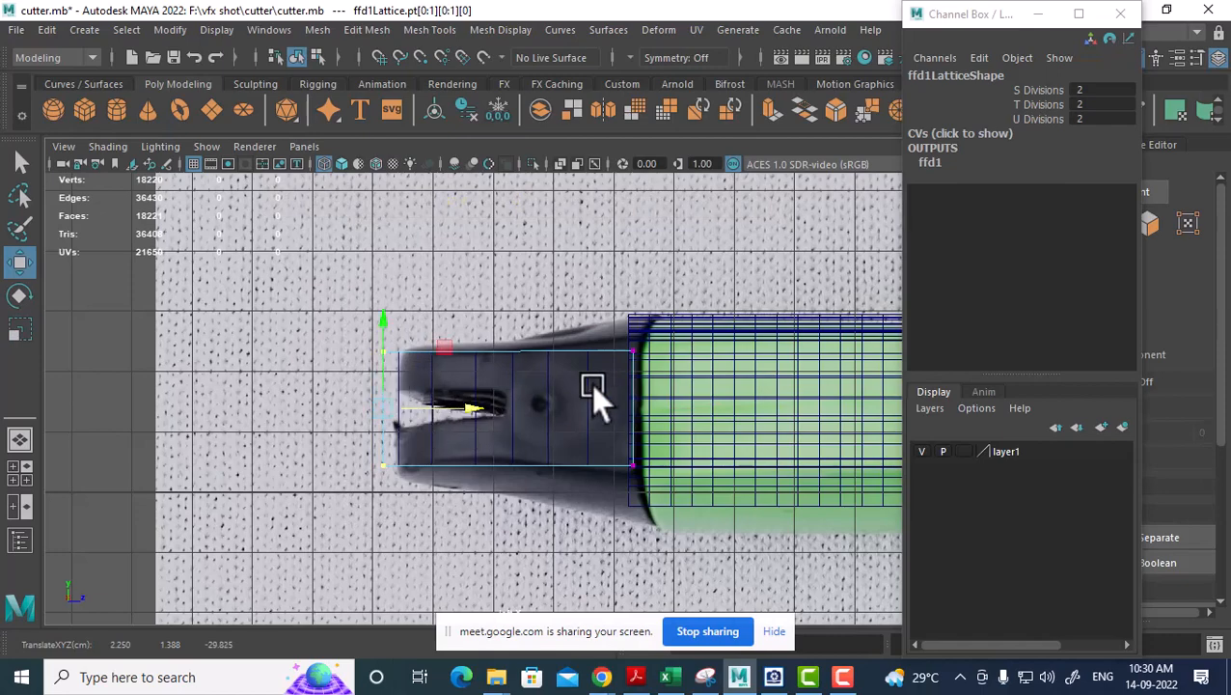
Leave lattice point editing, select the cap with the cutter body in shaded perspective, and delete their construction history.
mouse_move(635, 509)
left_mouse_down("alt")
mouse_move(609, 343)
mouse_move(590, 424)
mouse_move(602, 419)
left_mouse_up("alt")
key("6")
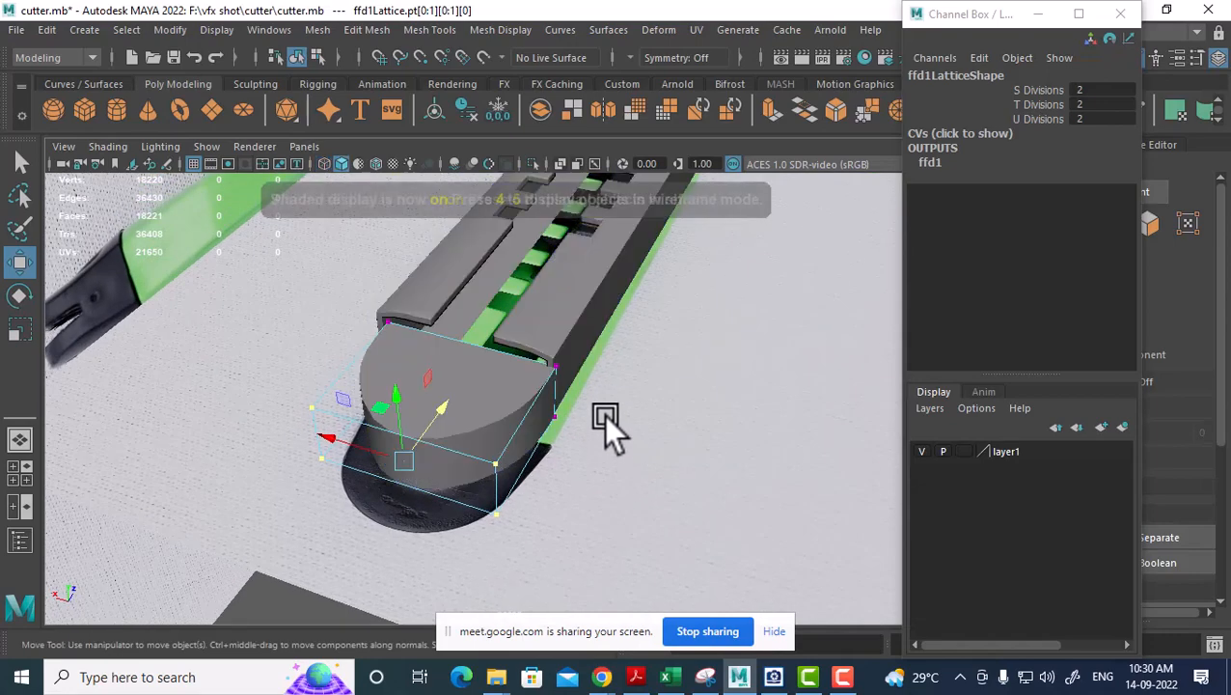
right_click_drag(488, 376, 577, 153)
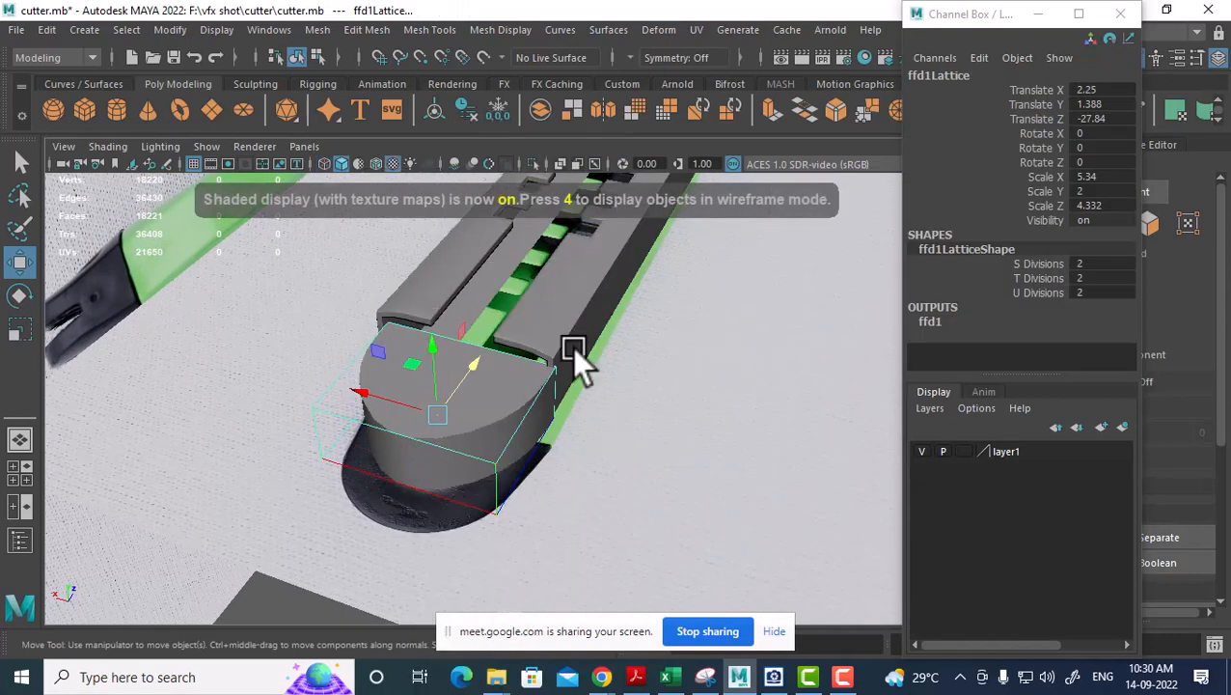
left_click(449, 424)
left_click_drag(449, 425, 397, 502)
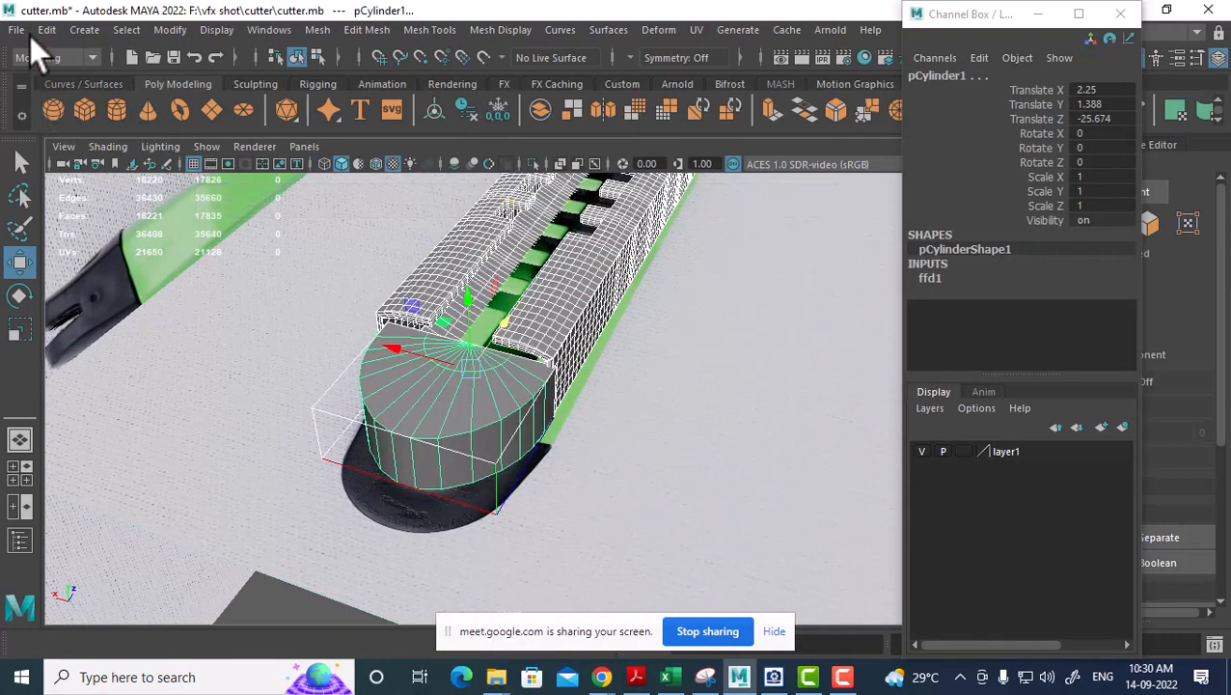
left_click(39, 30)
mouse_move(229, 237)
left_click(405, 243)
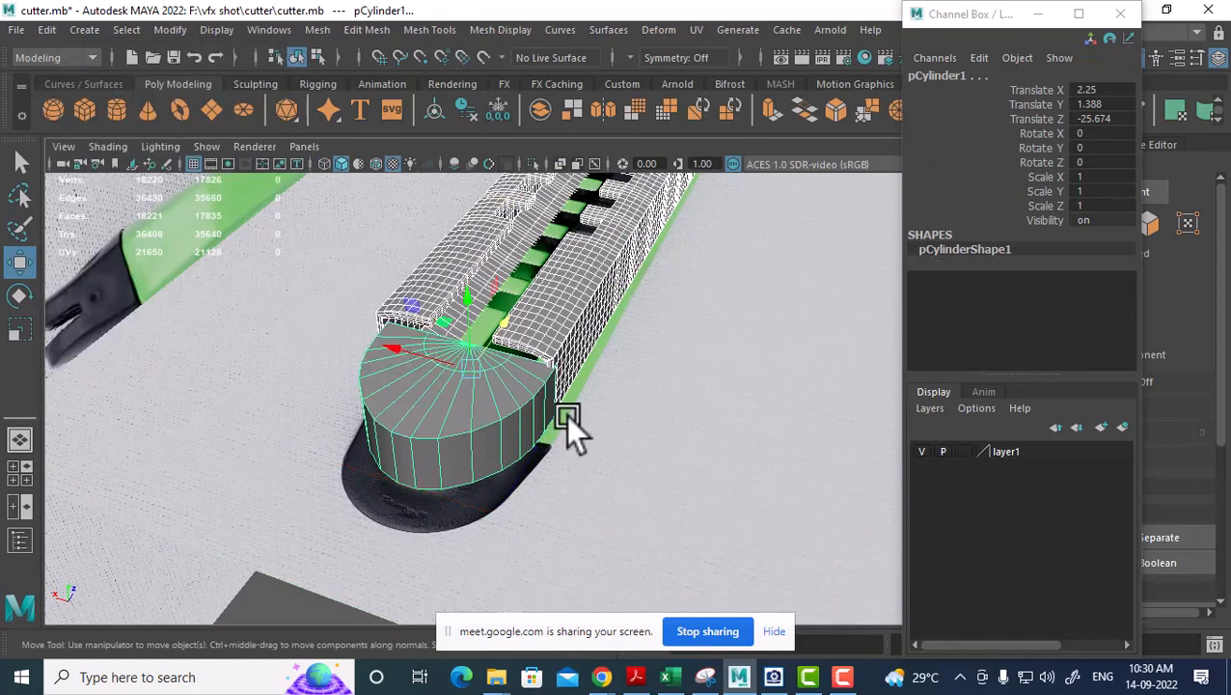
Reselect the half cylinder alone and examine its shape against the black cap in the side reference photo.
left_click(439, 406)
left_click(496, 381)
left_click_drag(496, 381, 473, 356, "alt")
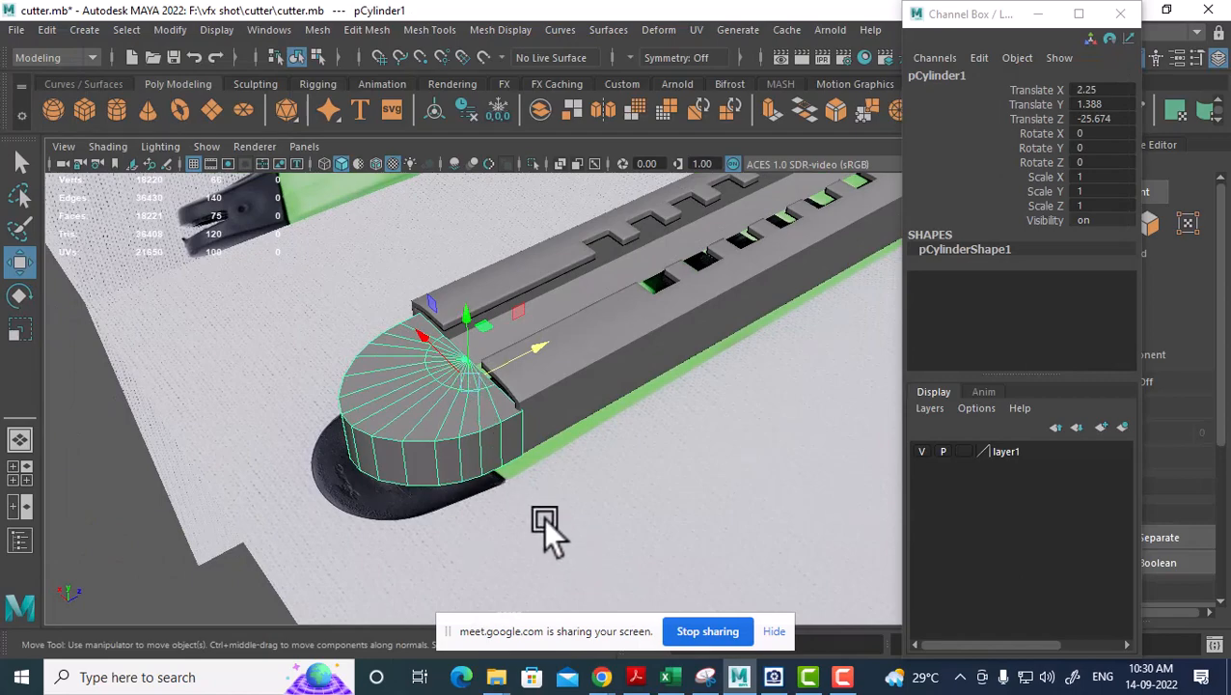
left_click_drag(465, 463, 400, 363, "alt")
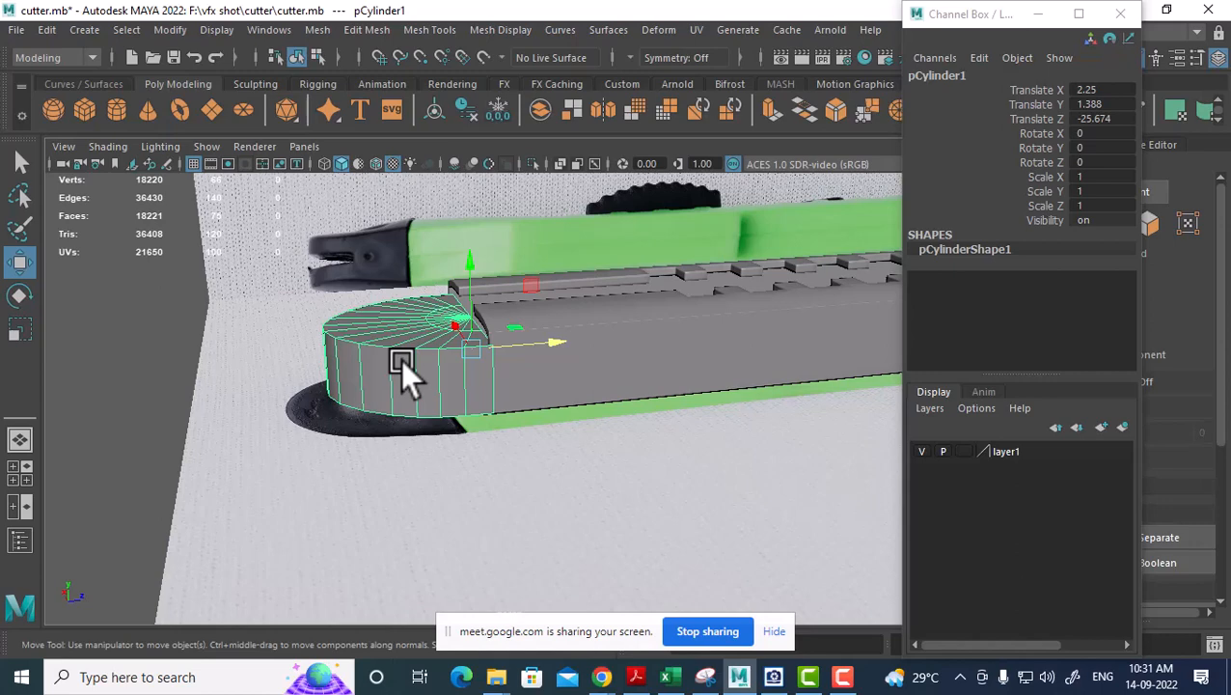
left_click(841, 676)
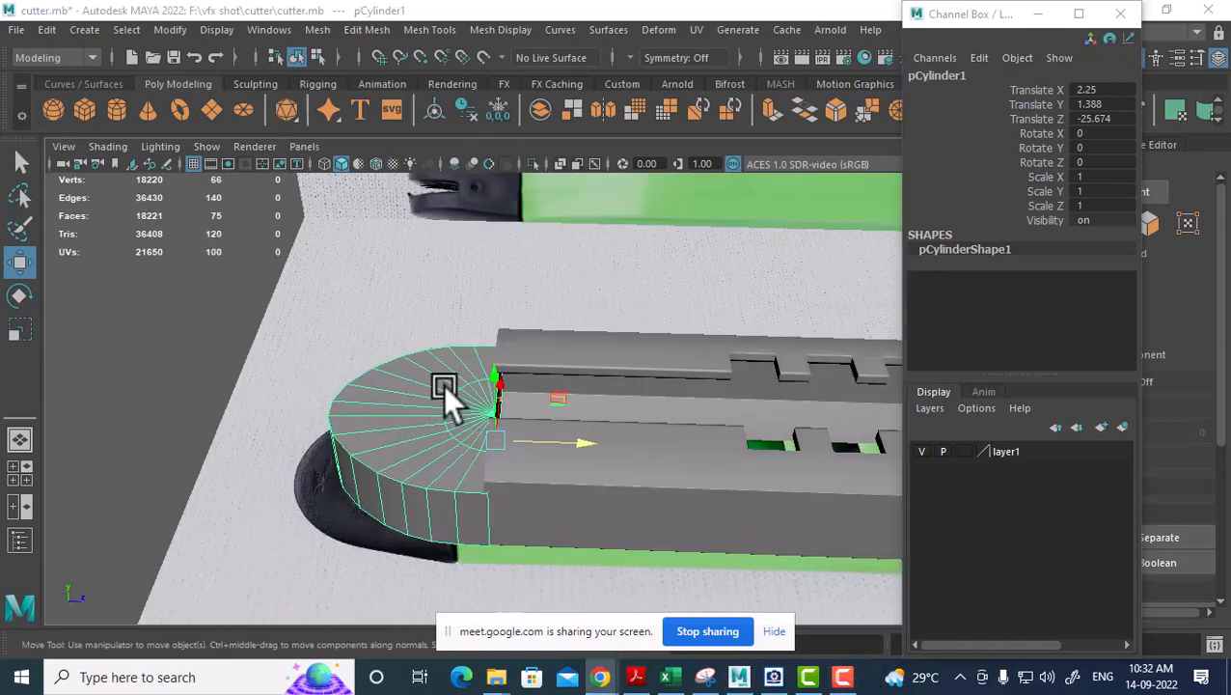
right_click_drag(579, 336, 480, 182)
right_click_drag(414, 378, 524, 116)
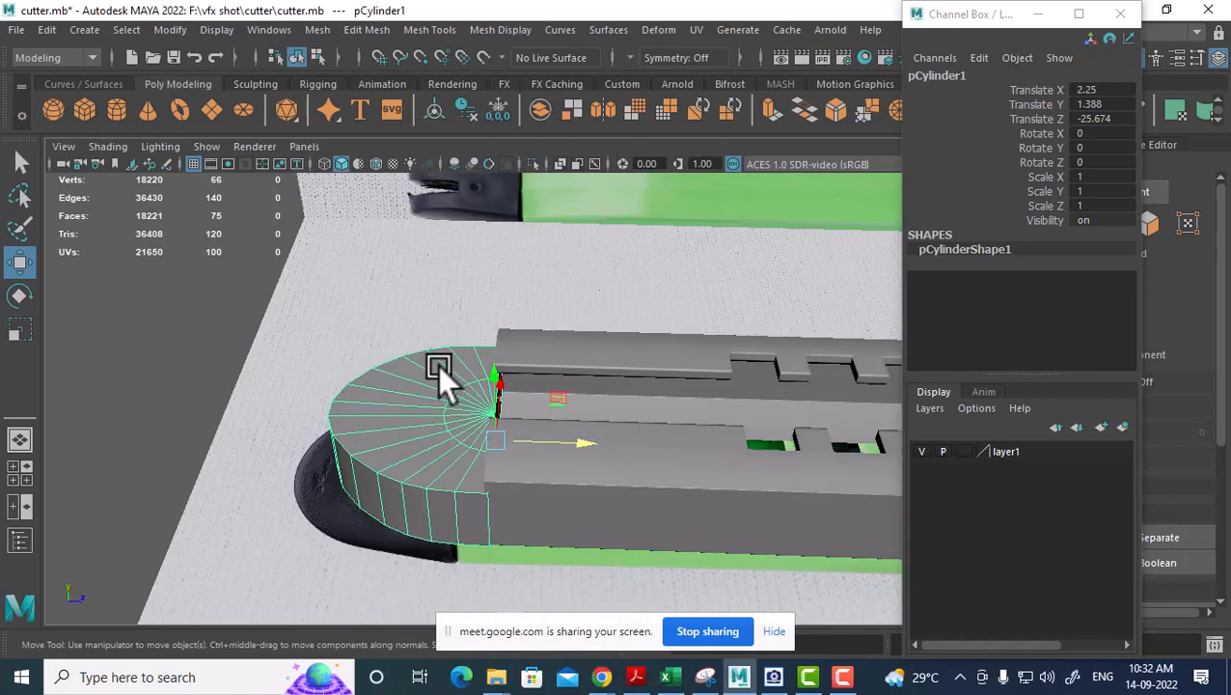
Select the half cylinder's centre and inner-ring vertices from above and scale them in Y by 1.522 in the side view.
key("space")
left_click_drag(432, 378, 354, 379)
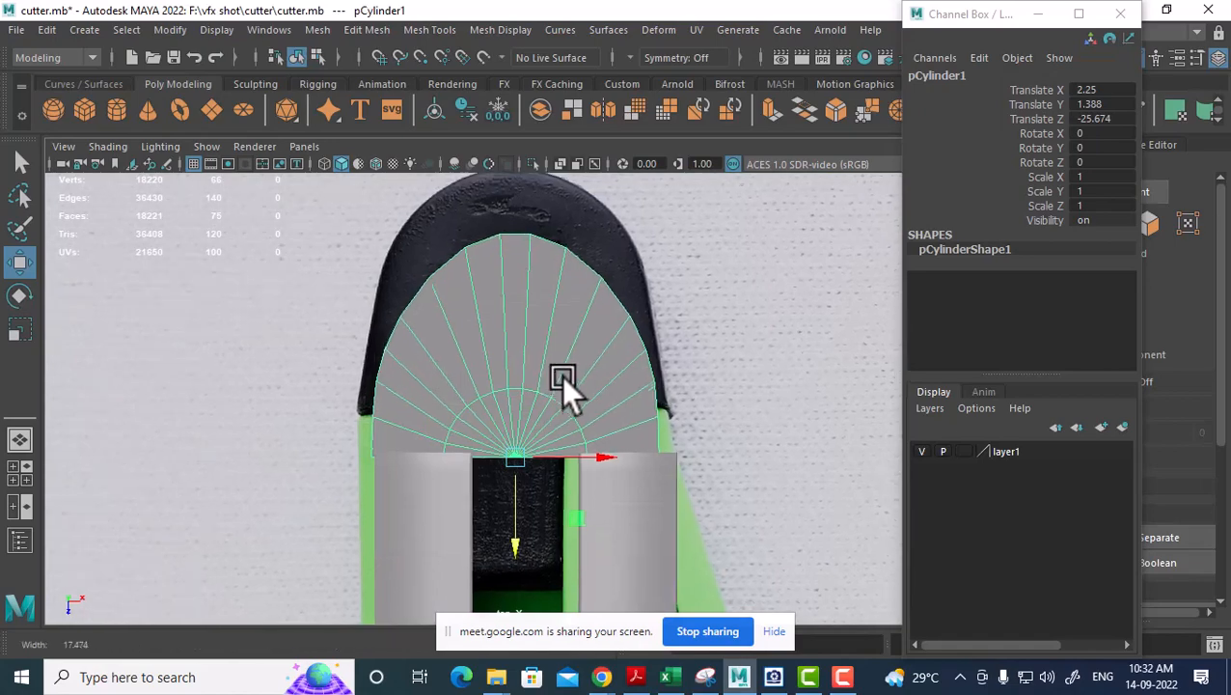
right_click_drag(564, 330, 440, 173)
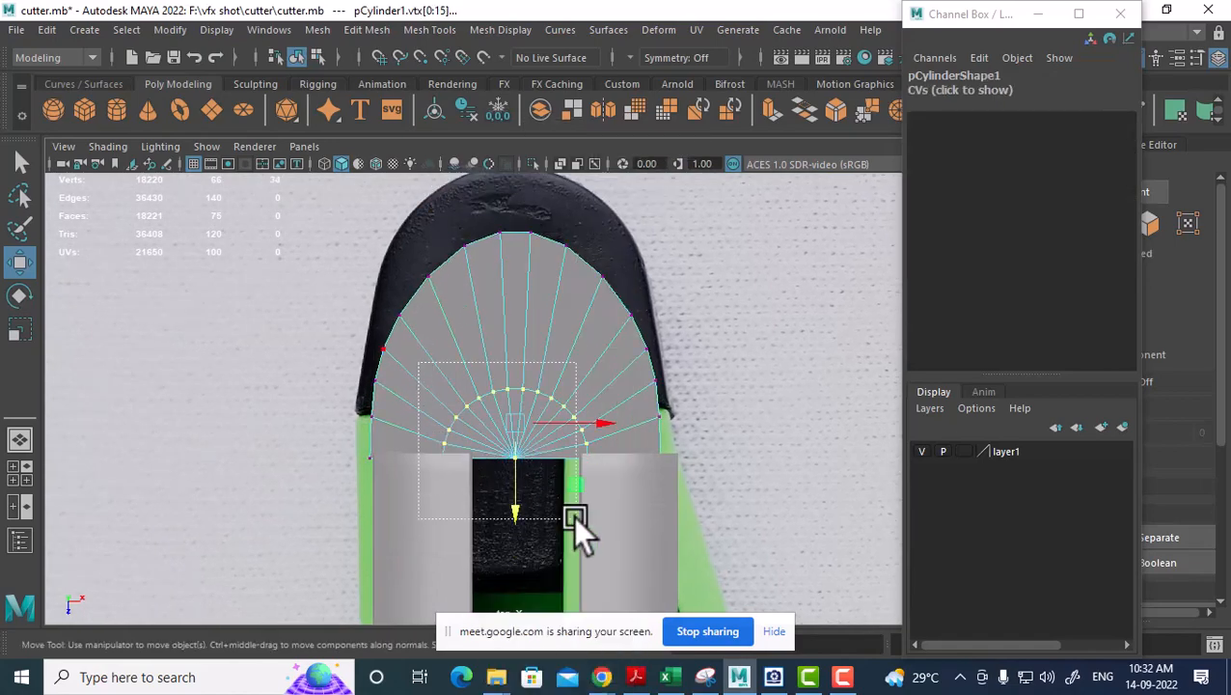
key("space")
left_click_drag(627, 426, 533, 400)
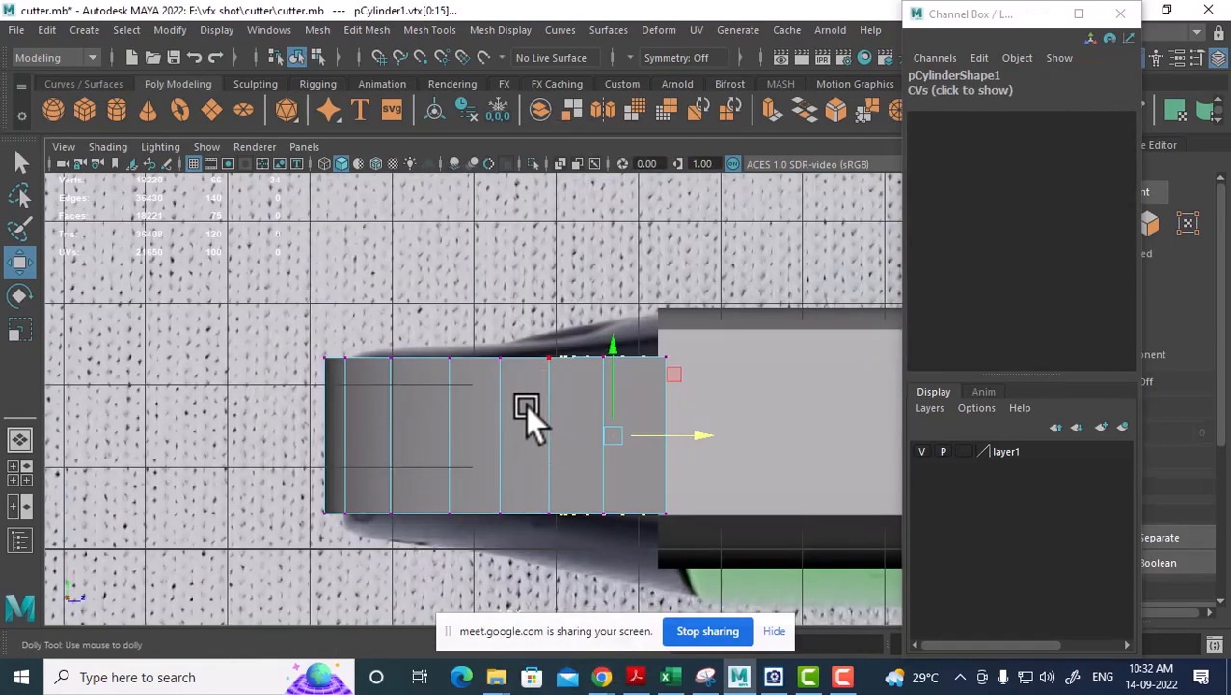
key("r")
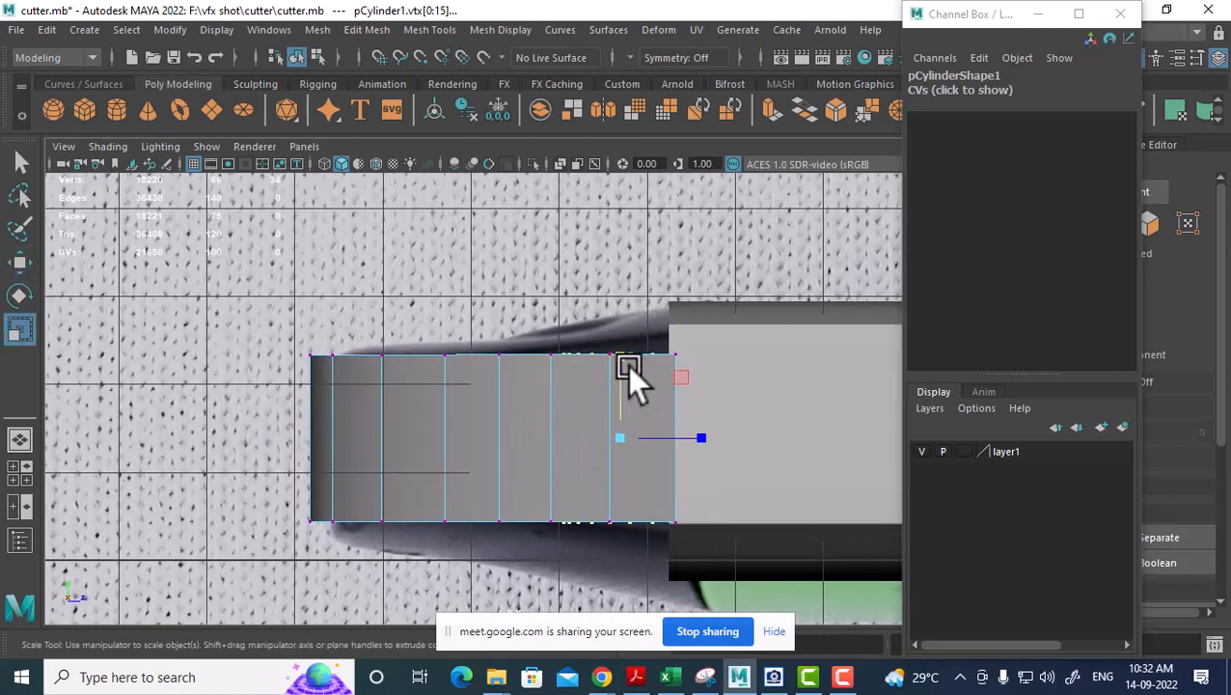
left_click_drag(618, 356, 619, 315)
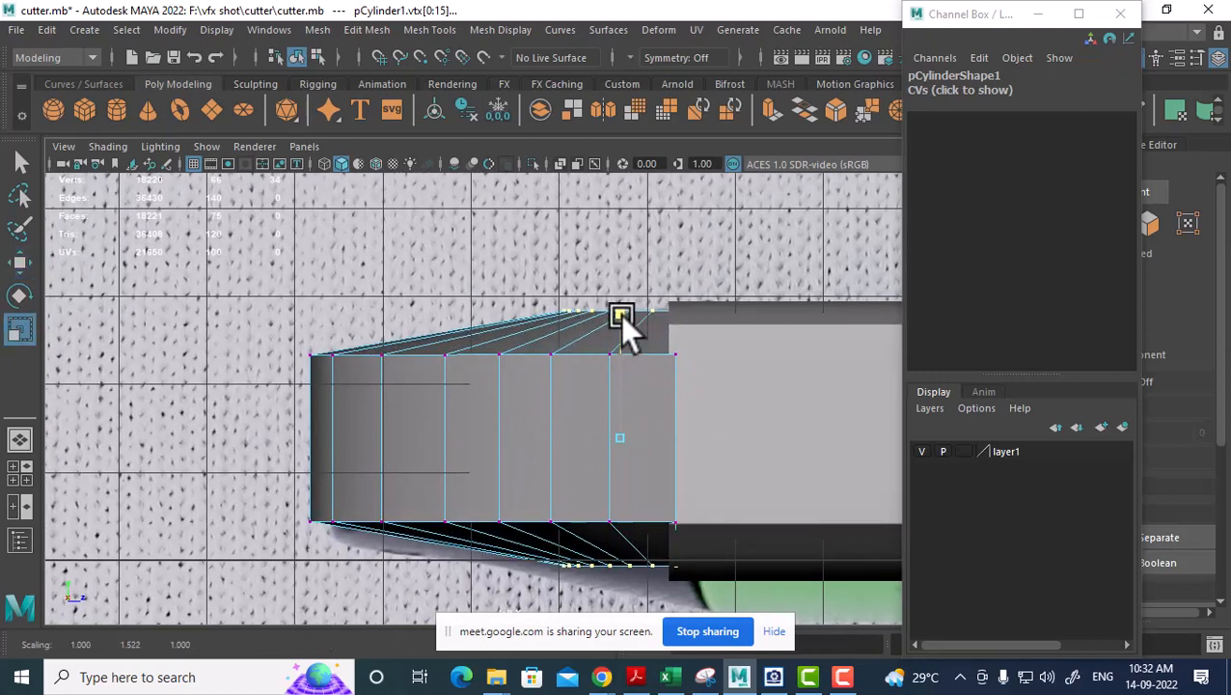
Split the vertical edge ring of the cap's curved wall to add an edge loop at mid-height.
key("space")
left_click_drag(649, 431, 560, 424)
right_click_drag(559, 425, 543, 114)
key("space")
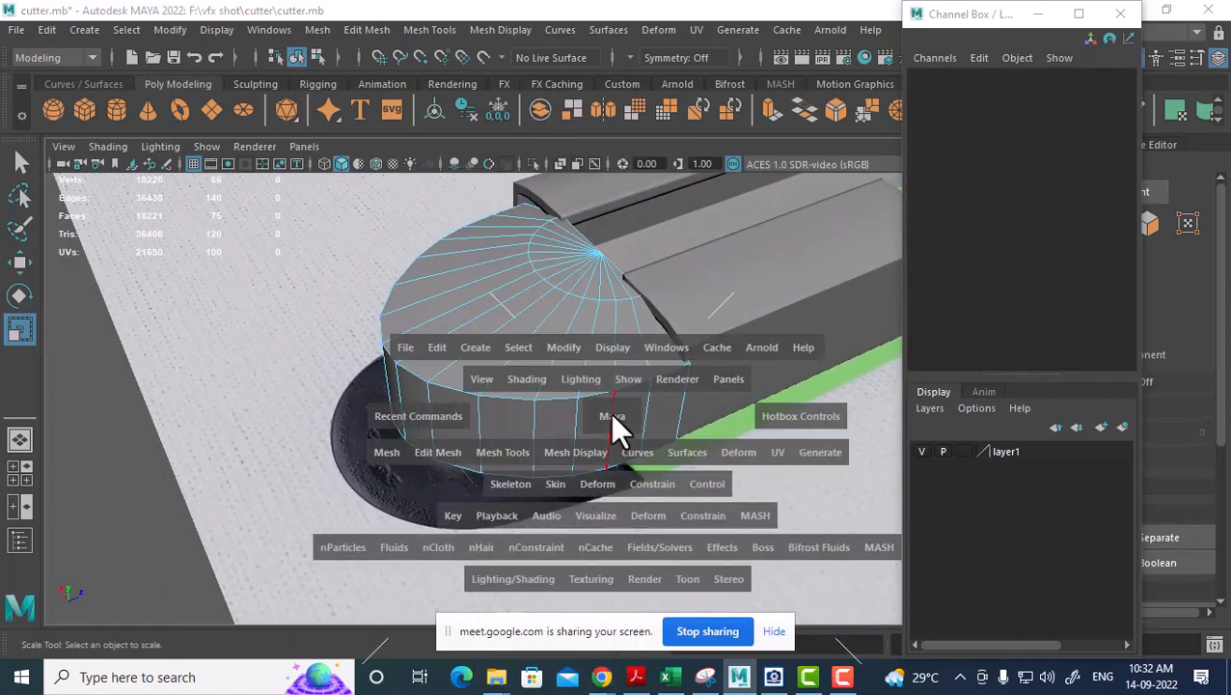
left_click_drag(610, 413, 511, 405)
key("4")
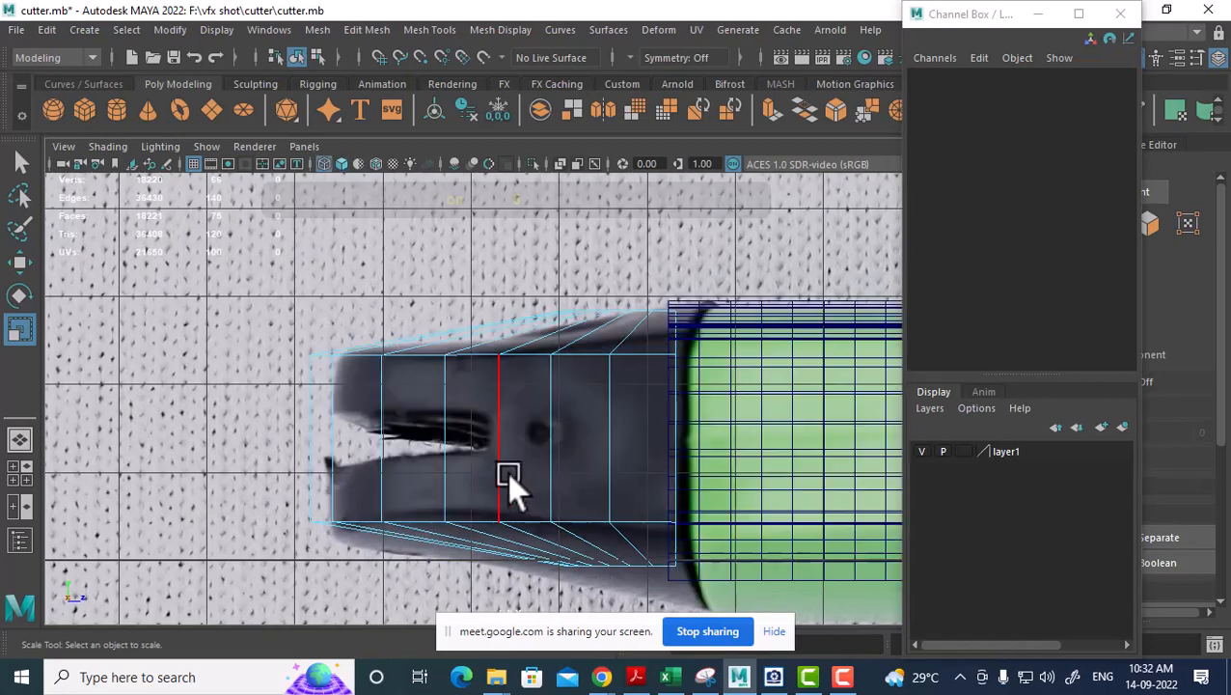
left_click(510, 431)
right_click(580, 360, "ctrl")
mouse_move(404, 421)
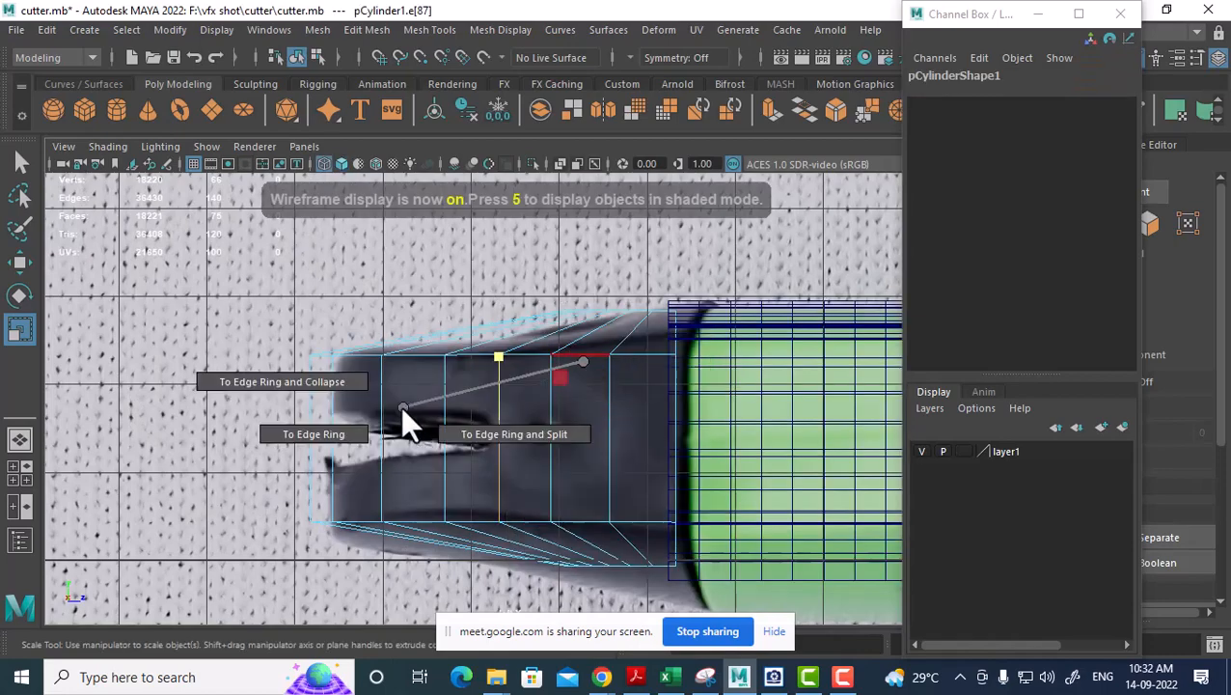
left_click(509, 432)
scroll(512, 438, "up", 1)
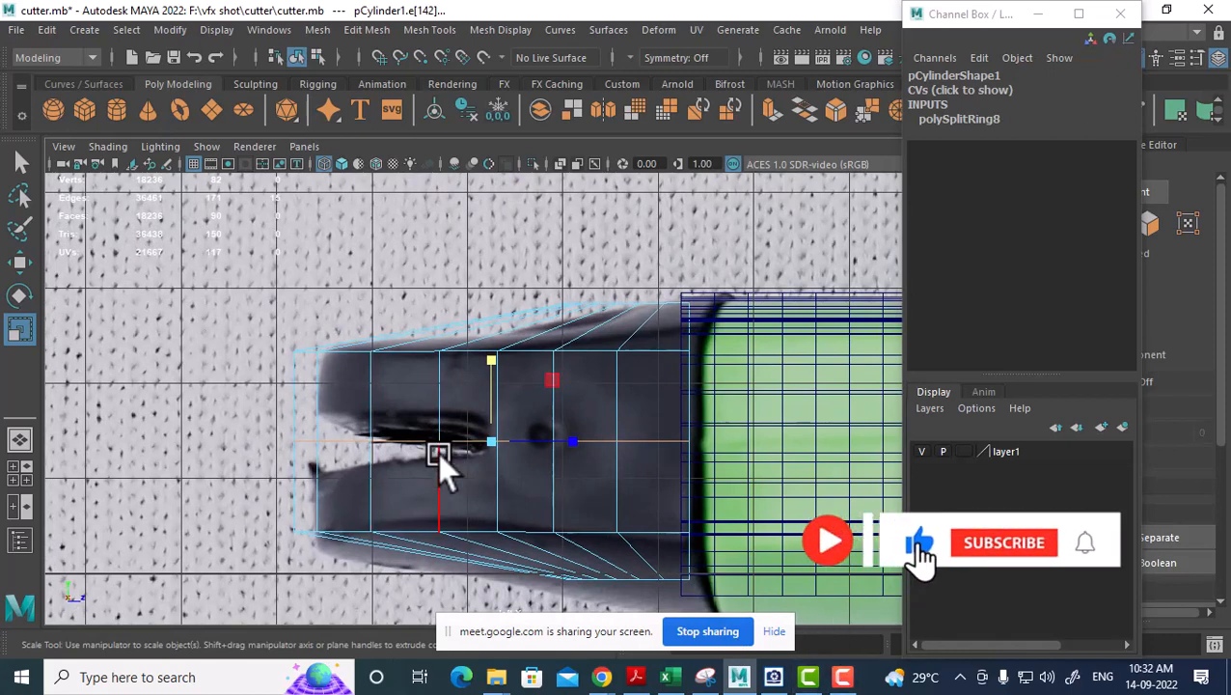
Bevel the cap's mid-height edge loop with a fraction of 0.67 and 4 segments.
right_click_drag(429, 439, 502, 345, "shift")
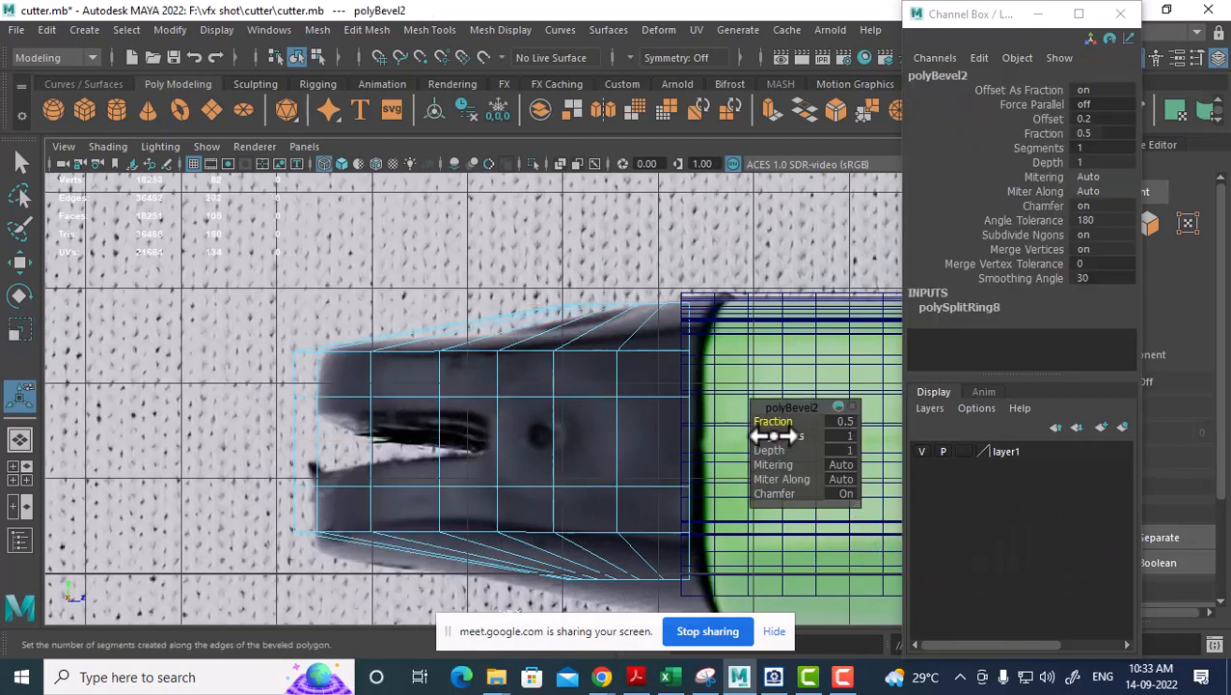
left_click_drag(772, 436, 784, 435)
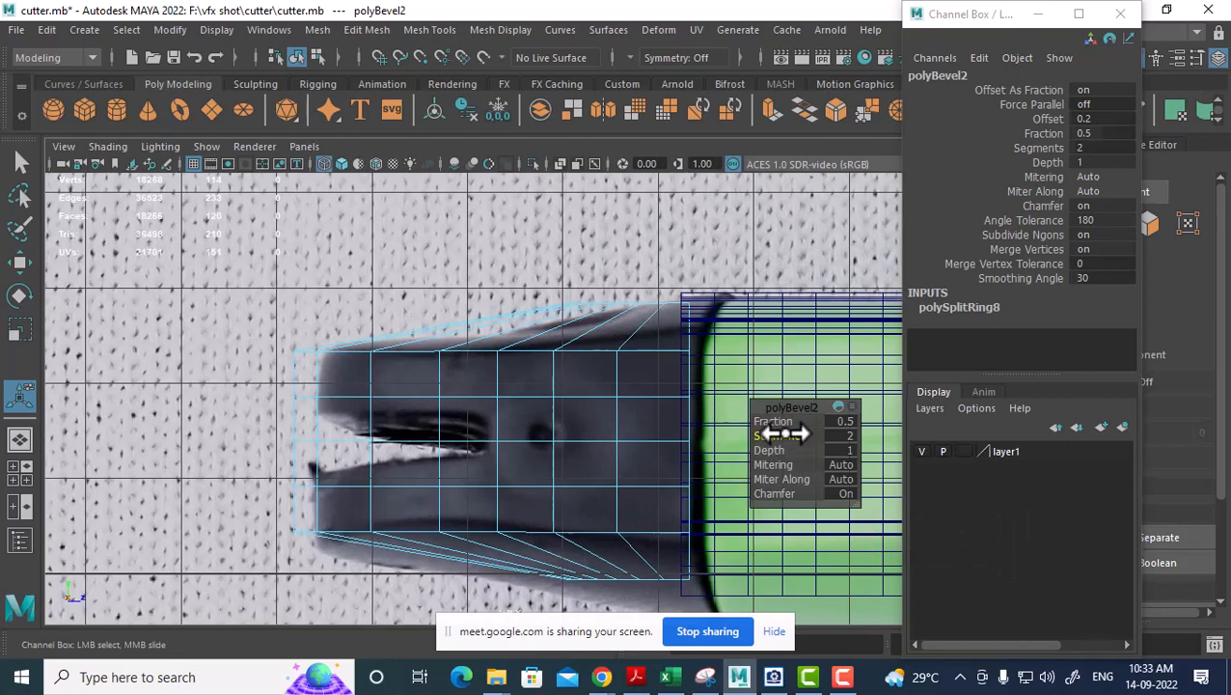
mouse_move(778, 419)
left_mouse_down()
mouse_move(791, 417)
mouse_move(790, 437)
mouse_move(778, 421)
mouse_move(791, 431)
left_mouse_up()
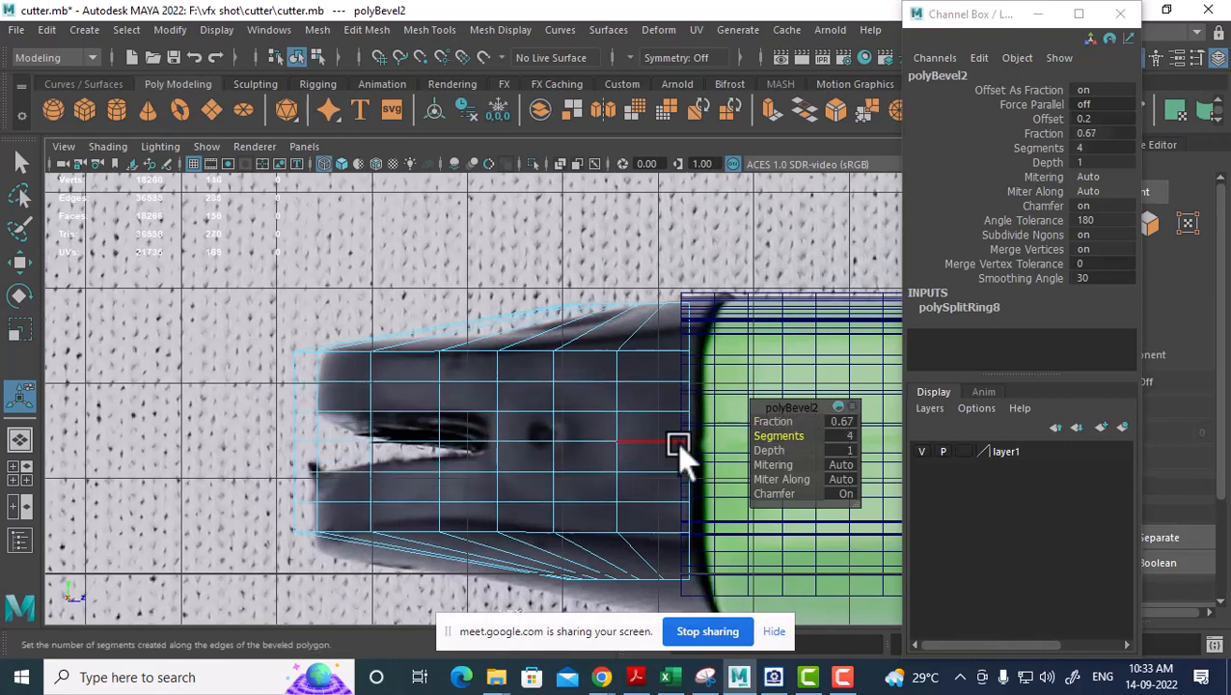
scroll(423, 465, "up", 2)
middle_click_drag(423, 465, 514, 384, "alt")
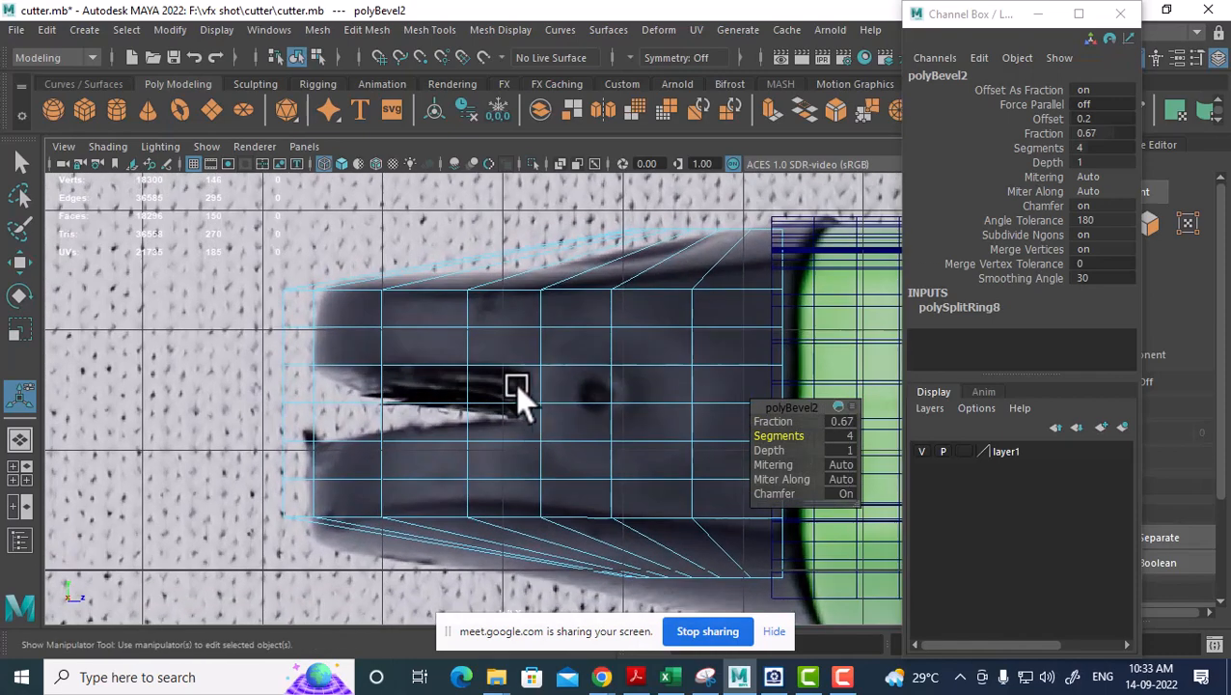
Select the middle-row vertices along the slot at the cap's tip and inspect them in shaded perspective.
right_click_drag(497, 283, 432, 179)
key("q")
left_click_drag(260, 389, 490, 411)
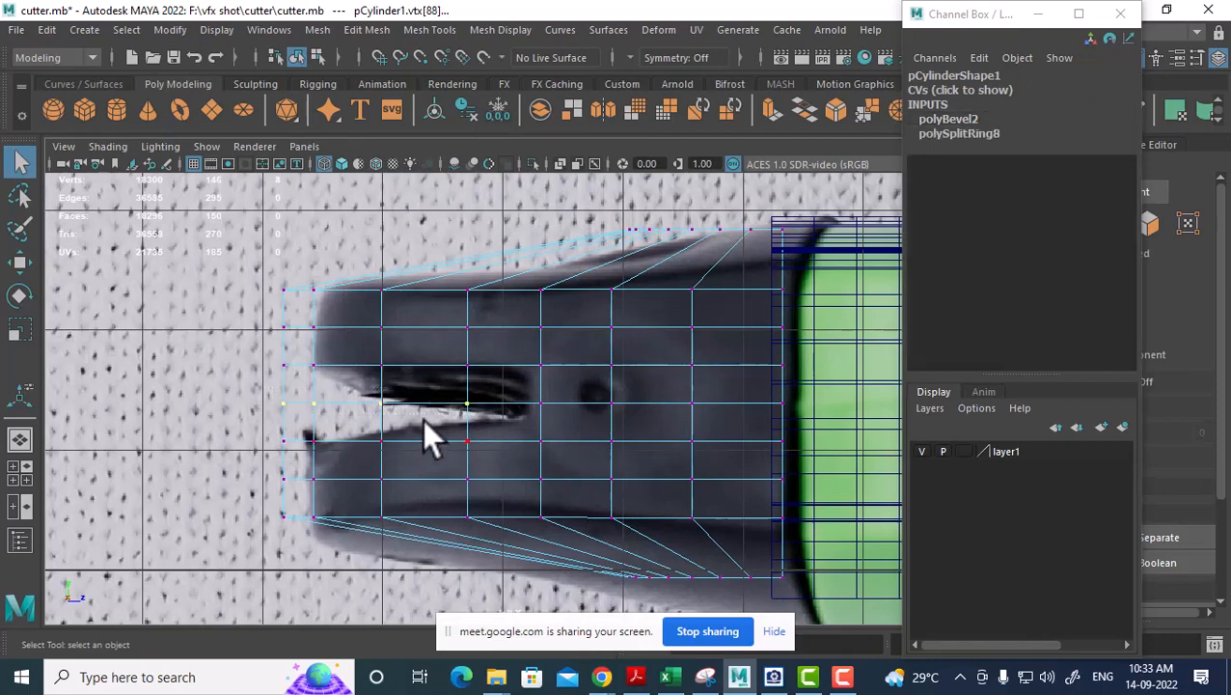
key("space")
left_click_drag(569, 419, 571, 374)
mouse_move(578, 383)
left_mouse_down("alt")
mouse_move(659, 398)
mouse_move(706, 430)
mouse_move(681, 404)
mouse_move(742, 385)
mouse_move(614, 475)
left_mouse_up("alt")
key("5")
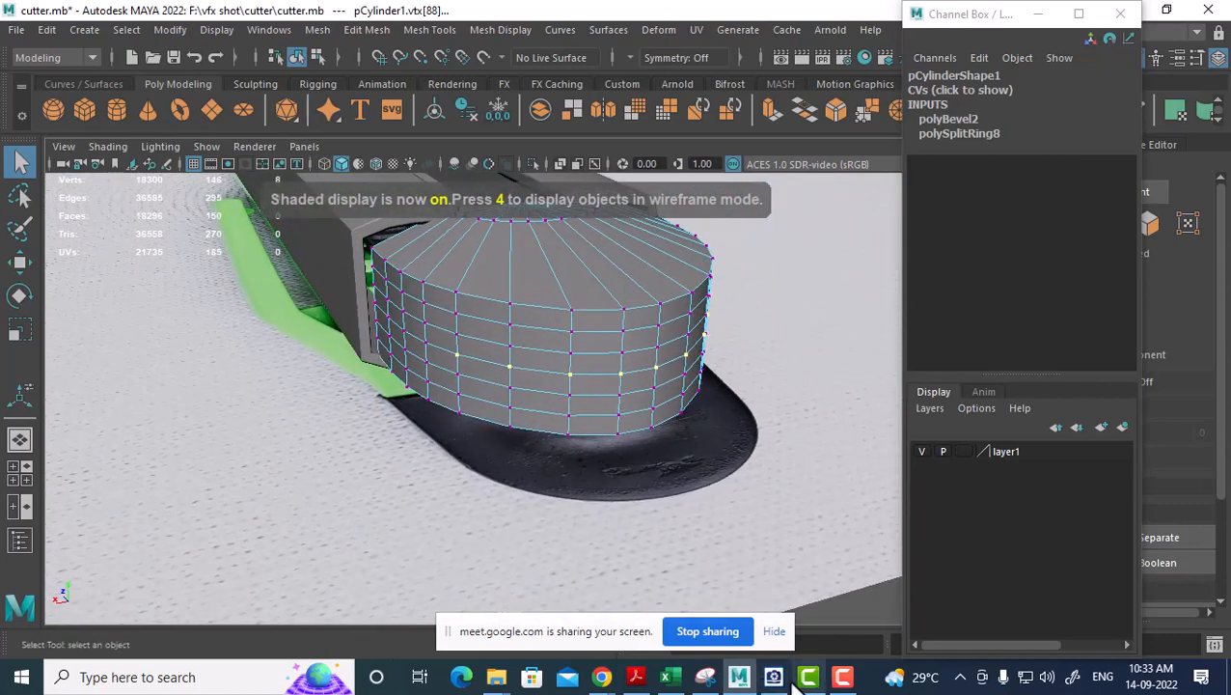
Switch to the cutter's side reference photo and place its window beside the cap model.
left_click(773, 676)
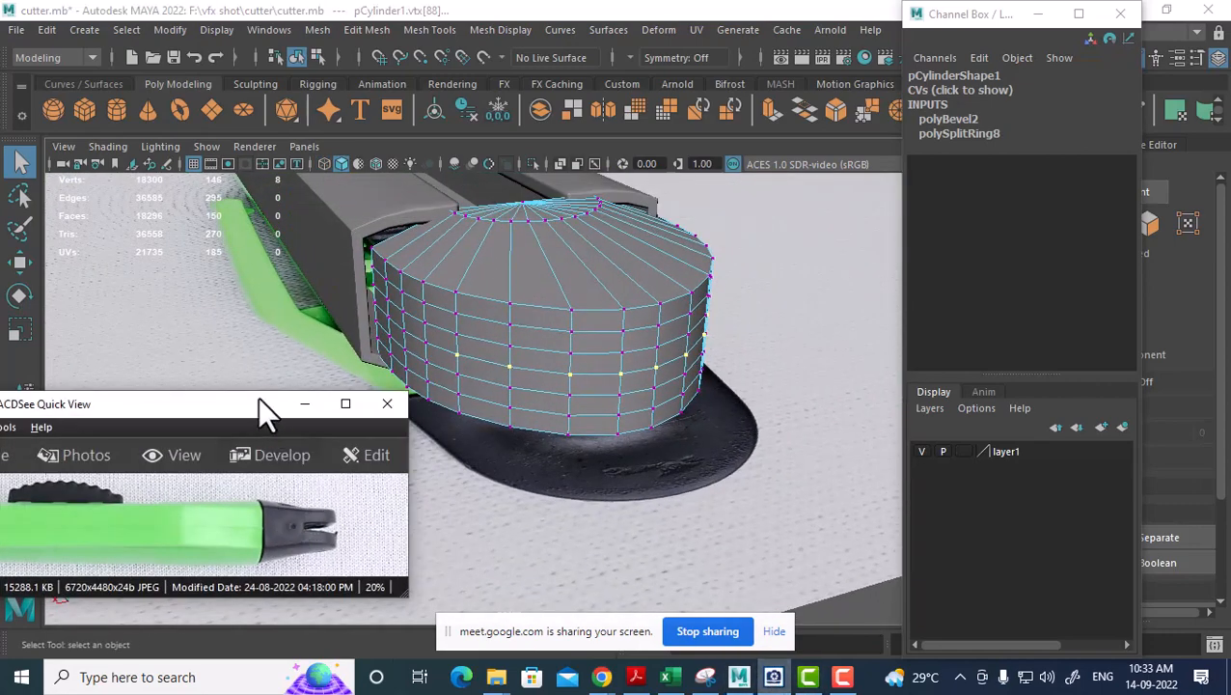
left_click_drag(243, 406, 183, 205)
scroll(571, 330, "up", 3)
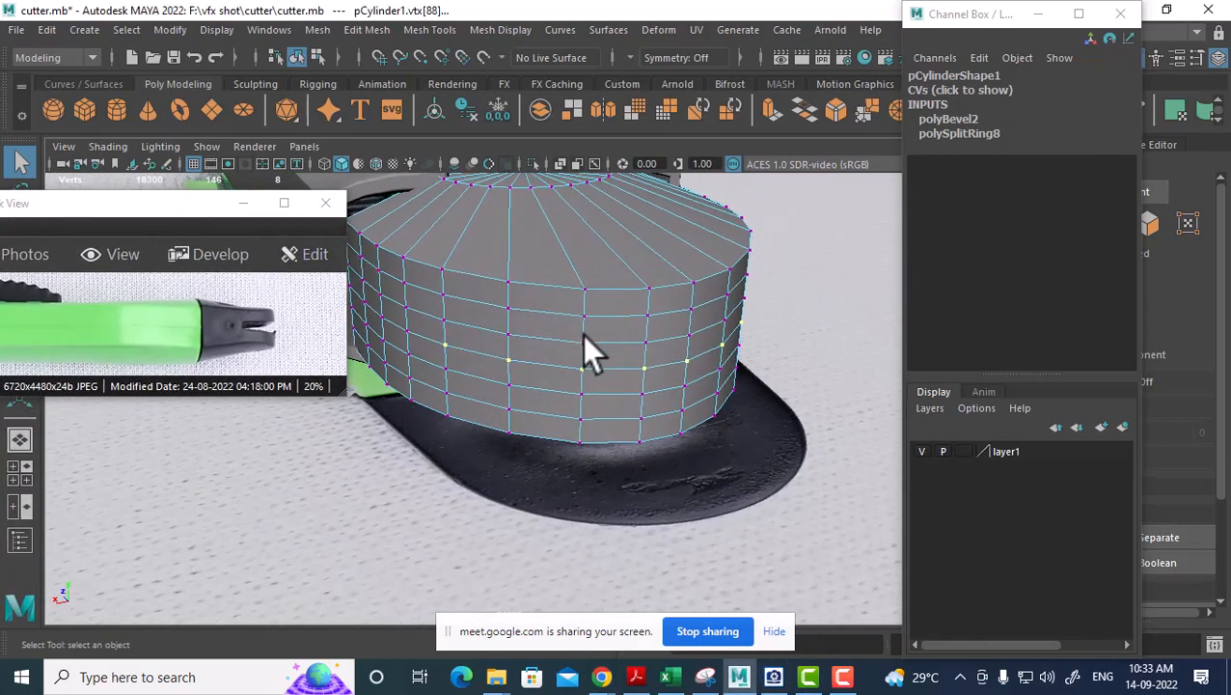
Delete the selected middle-row vertices around the cap's tip to open the slot through the curved wall.
left_click_drag(600, 334, 691, 290, "alt")
right_click_drag(691, 289, 698, 387, "shift")
key("Delete")
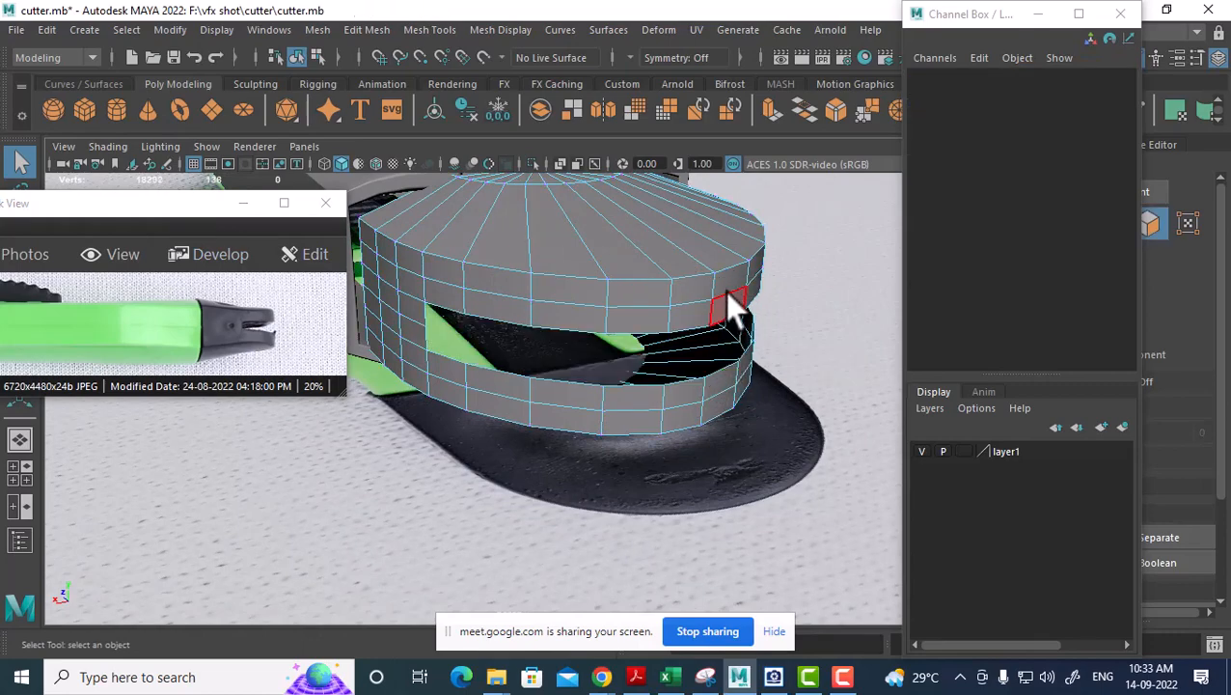
In the side view, scale the slot's inner-end corner vertices closer together in Y to match the photo.
key("space")
left_click(644, 276)
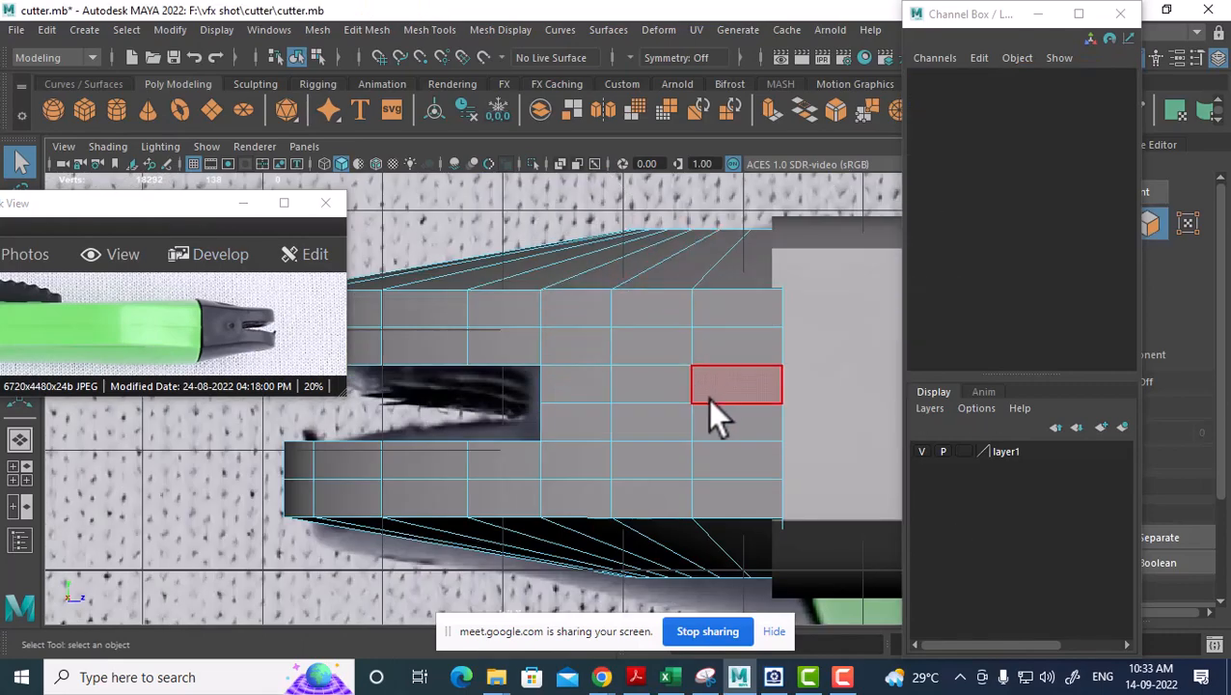
scroll(562, 384, "up", 1)
right_click_drag(621, 302, 489, 169)
scroll(582, 381, "up", 1)
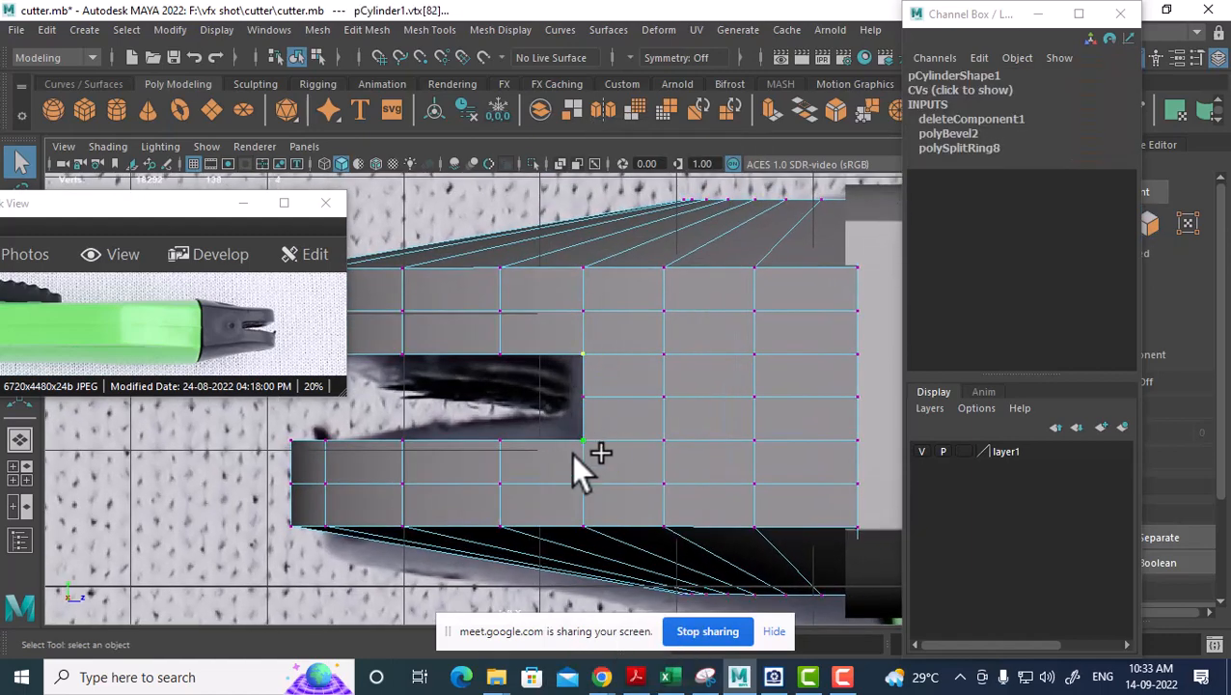
key("r")
left_click_drag(594, 313, 487, 448)
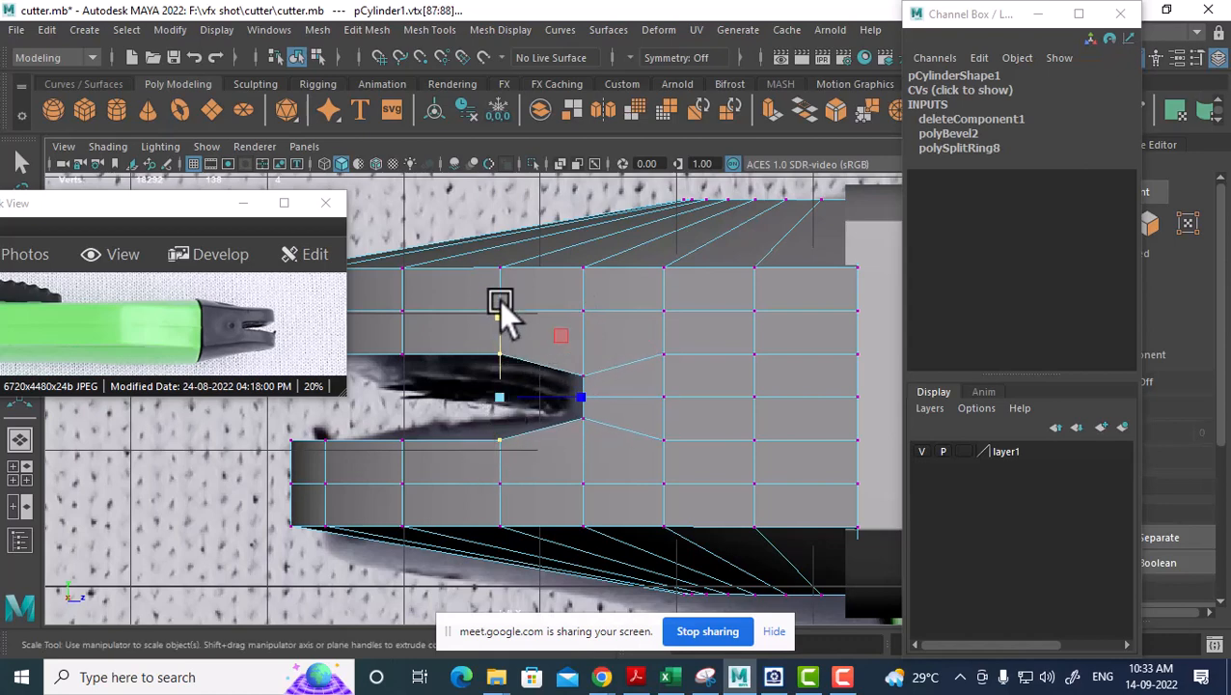
Scale the remaining slot vertex pairs in Y to taper the opening along the photo, using 1.078 for the pair at the tip.
left_click_drag(488, 301, 521, 340)
left_click_drag(480, 450, 480, 449)
left_click_drag(495, 323, 563, 405)
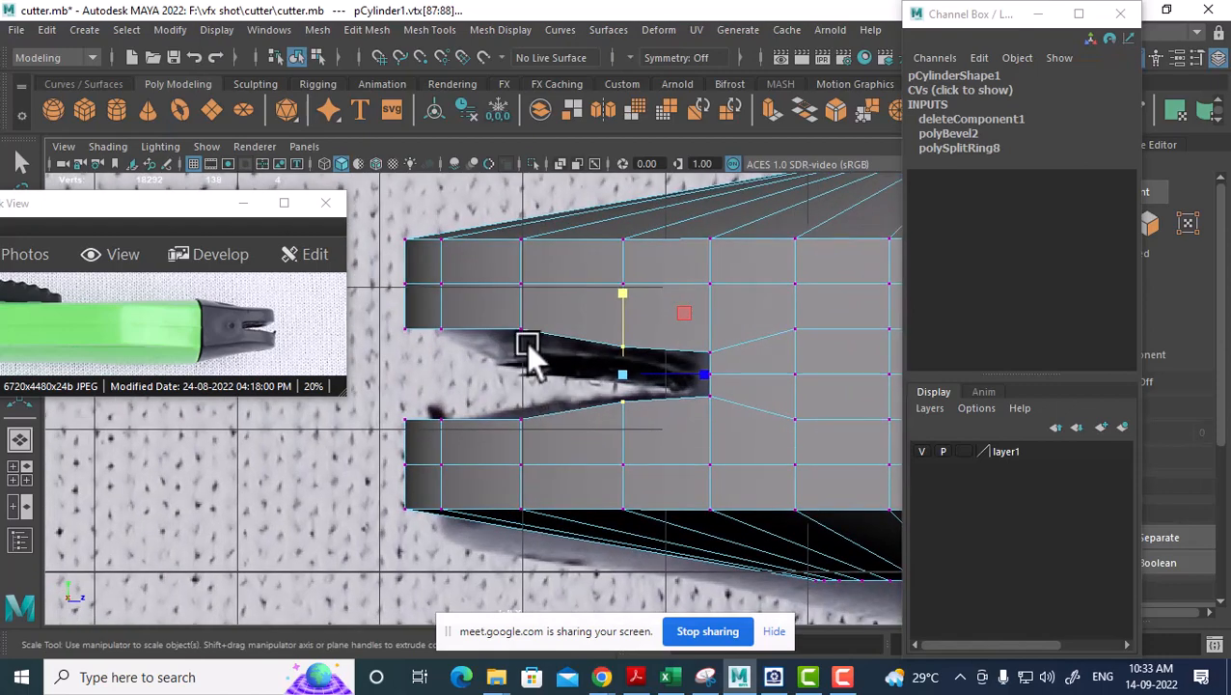
left_click_drag(508, 421, 524, 295)
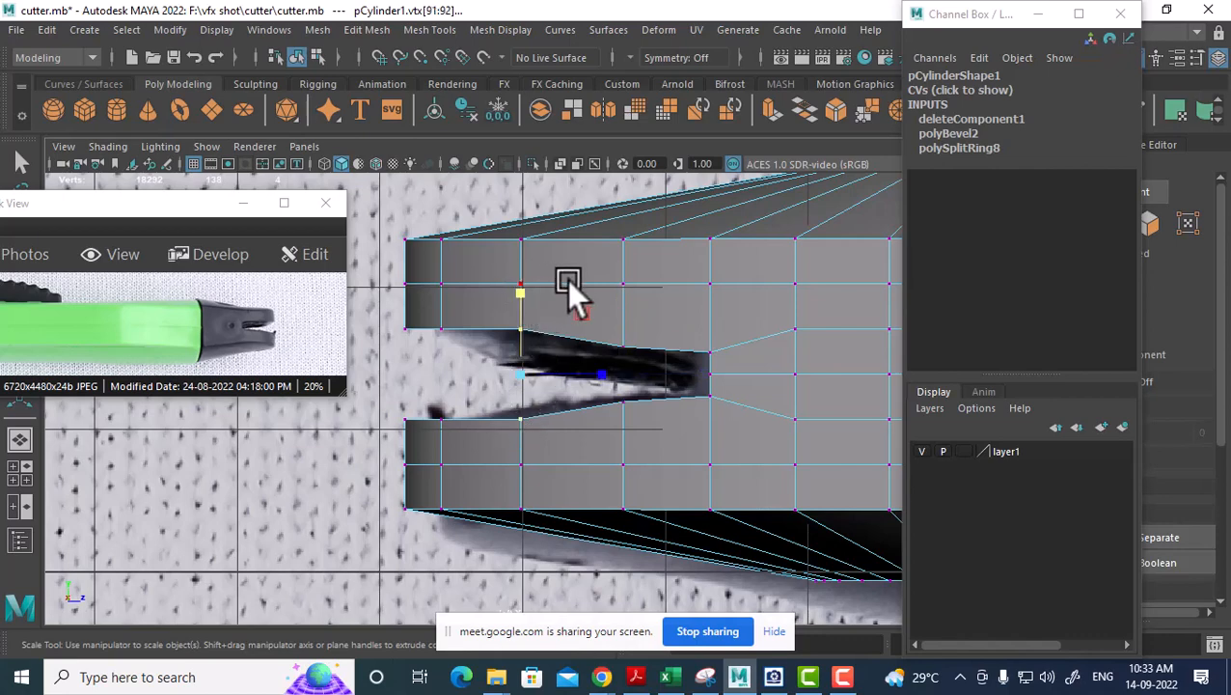
left_click_drag(532, 297, 512, 312)
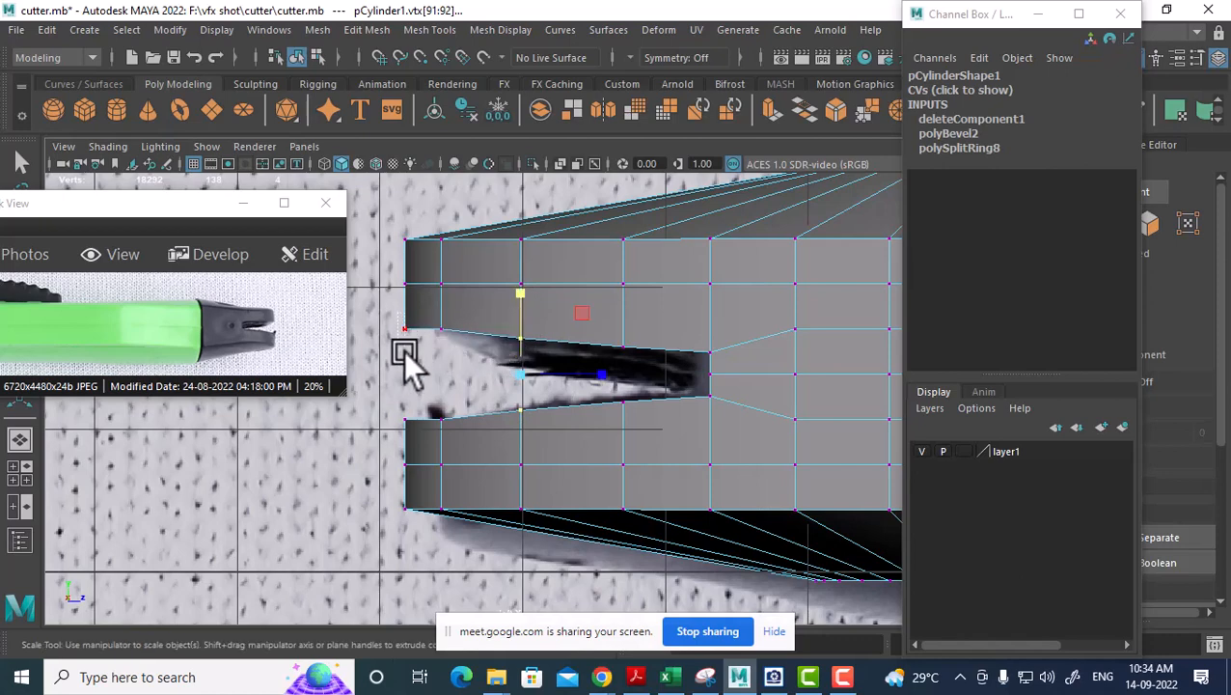
left_click_drag(409, 426, 409, 427)
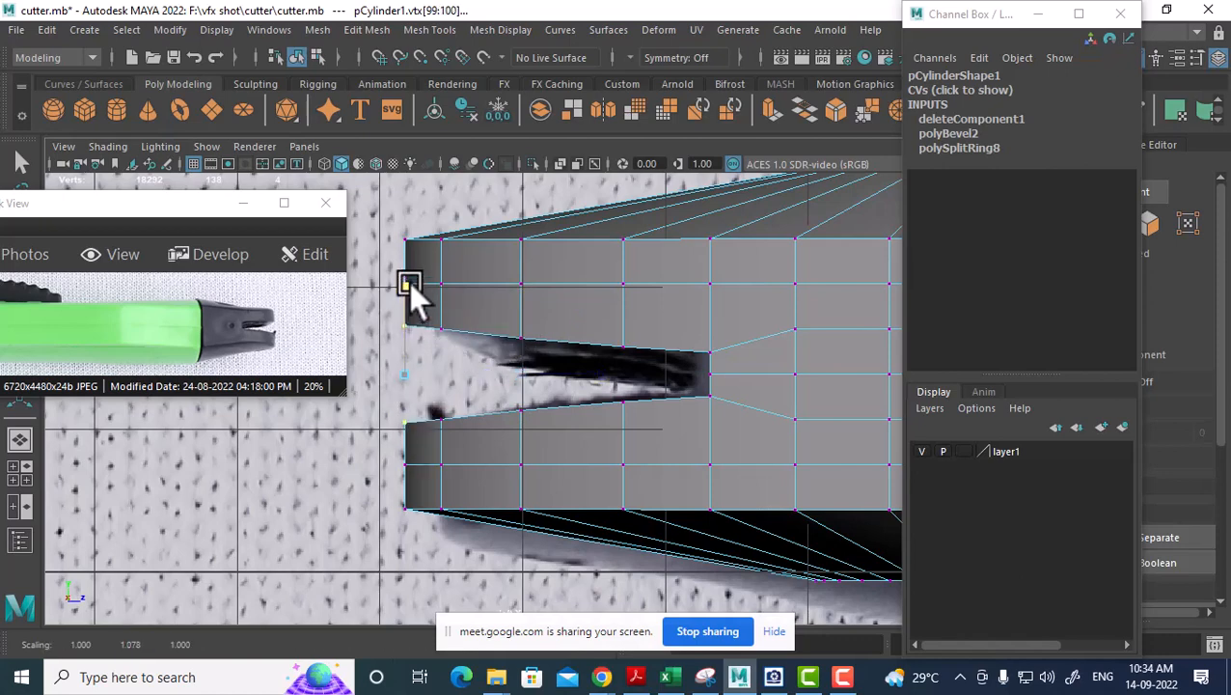
left_click(408, 281)
Move the slot's inner-end vertices slightly towards the tip in Z and set the middle one back to round the end.
key("space")
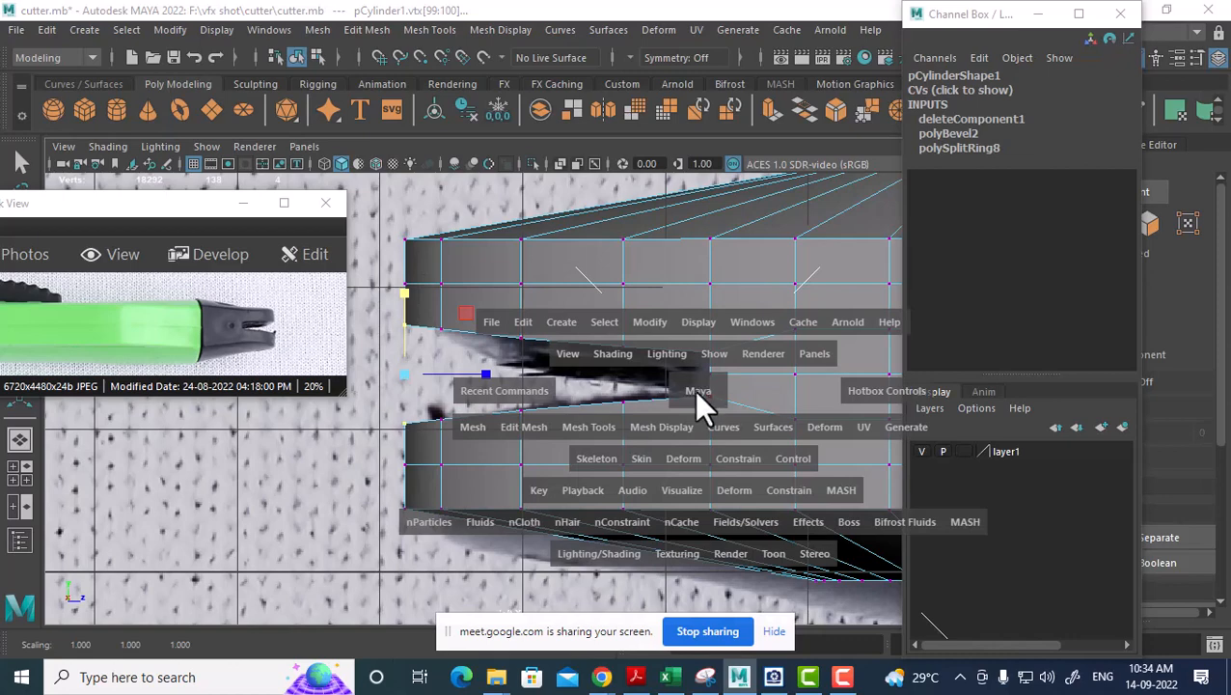
left_click(708, 352)
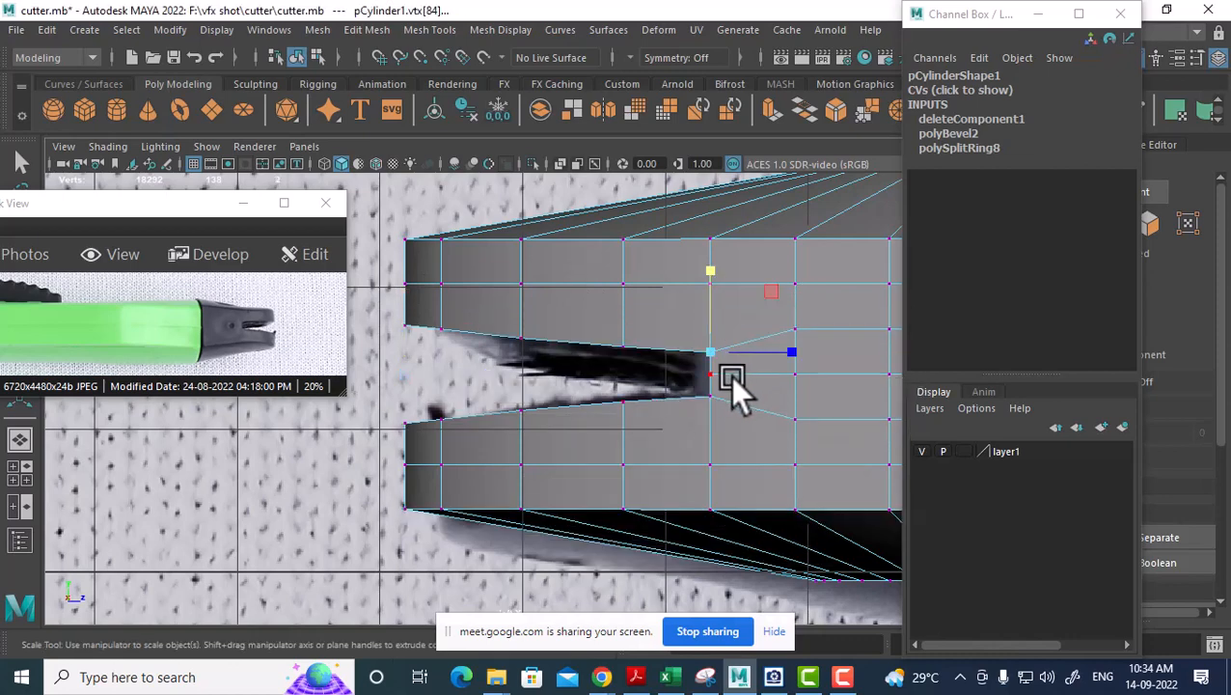
left_click_drag(709, 404, 723, 410)
key("w")
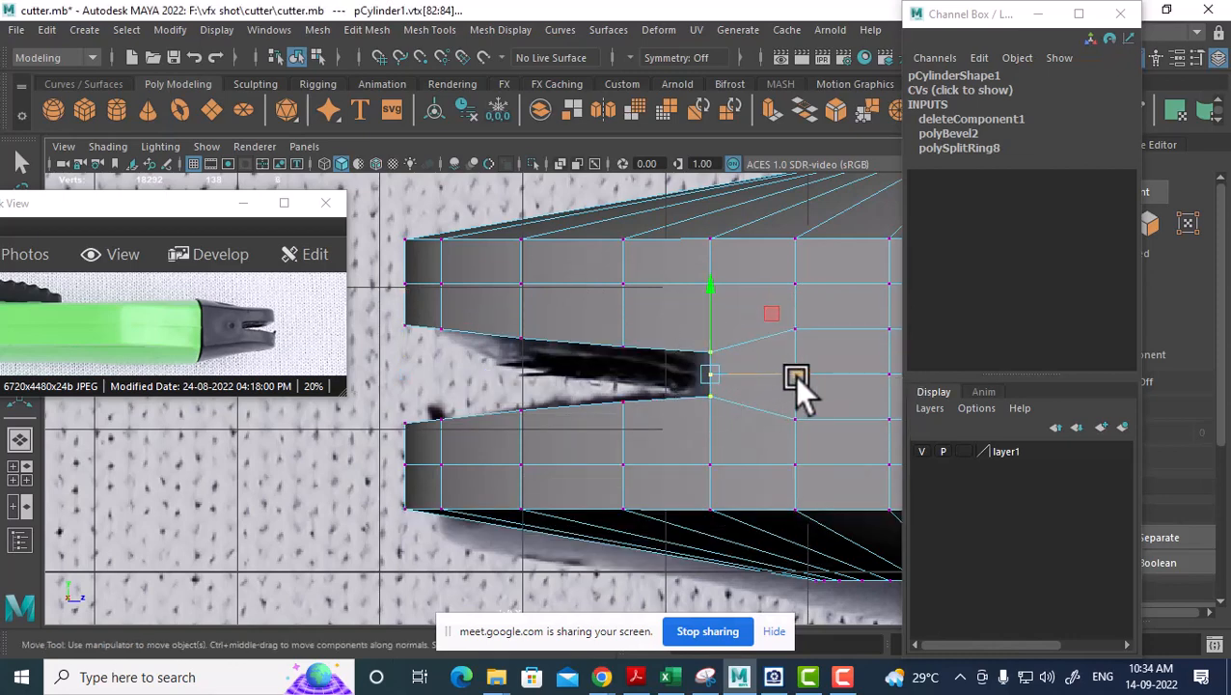
left_click_drag(795, 375, 790, 374)
left_click(695, 382)
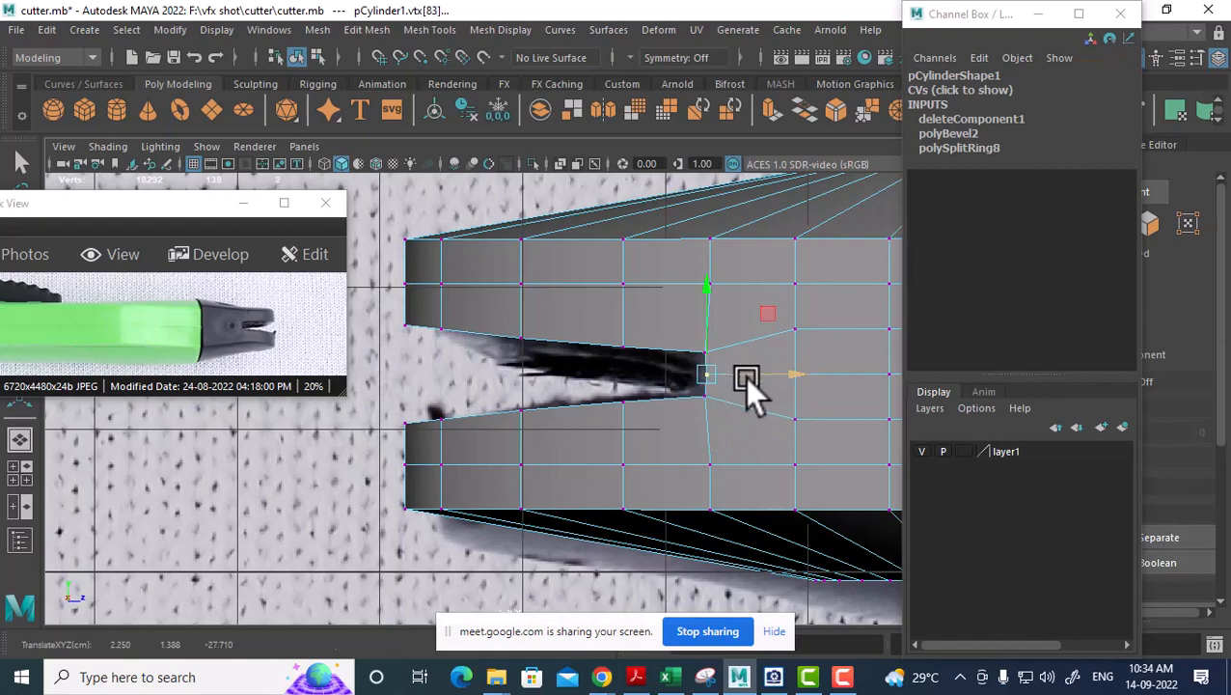
left_click(787, 370)
Select the whole cap in the perspective view and hide all unselected objects.
left_click_drag(732, 394, 593, 392, "alt")
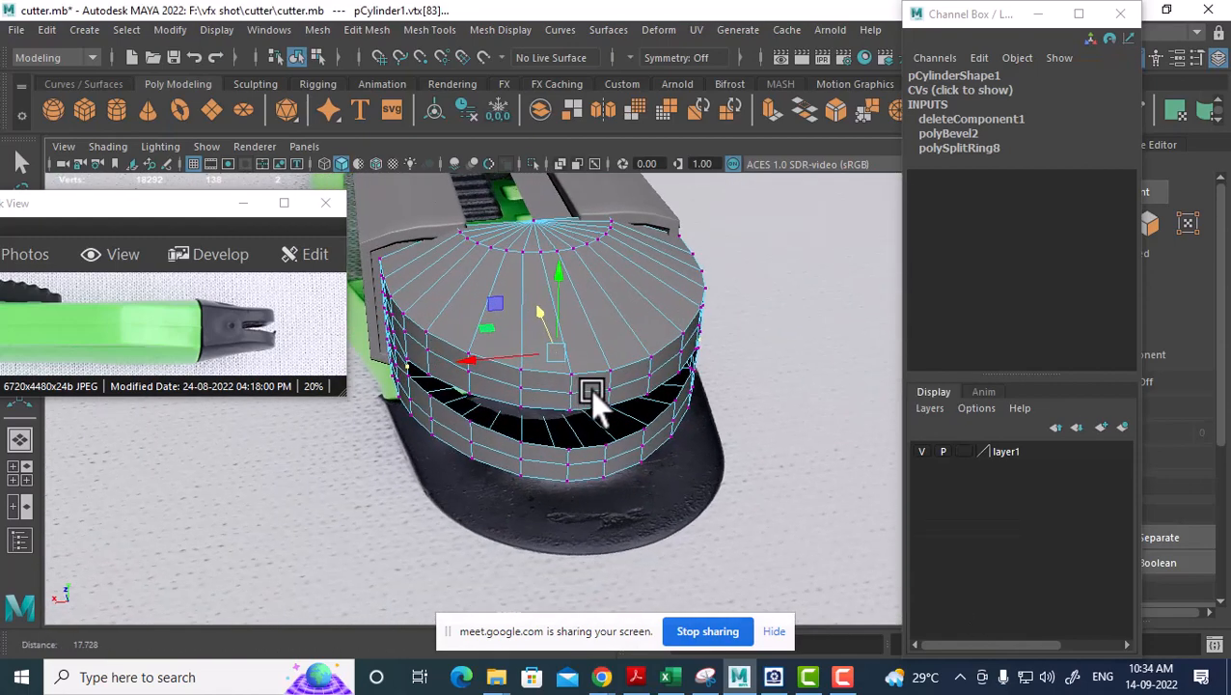
right_click_drag(594, 392, 591, 227)
left_click(593, 398)
left_click_drag(598, 406, 615, 399, "alt")
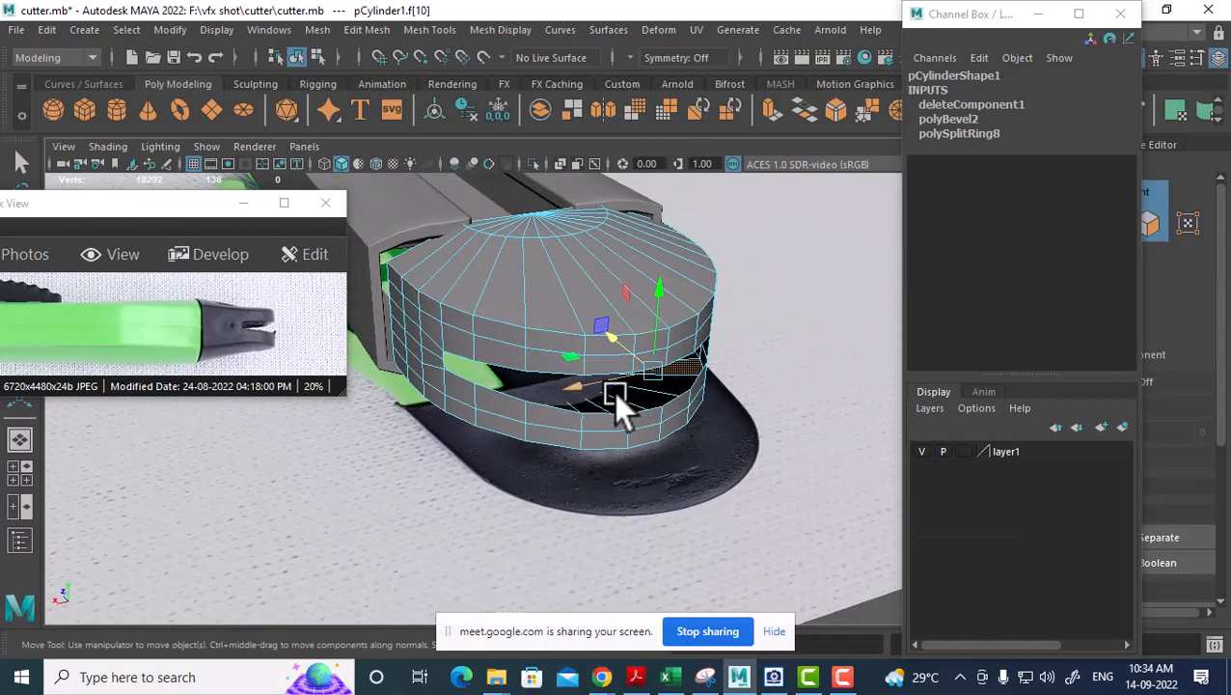
right_click_drag(539, 178, 536, 359)
right_click_drag(651, 197, 641, 151)
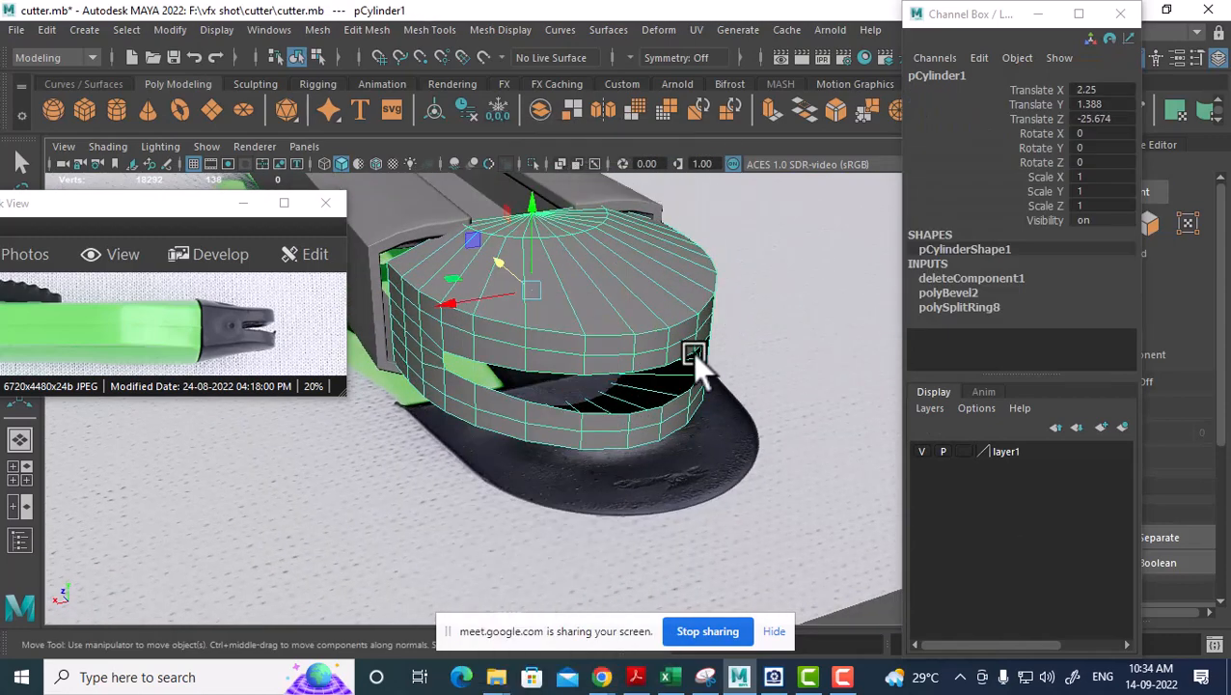
left_click_drag(700, 365, 647, 350, "alt")
key("alt+h")
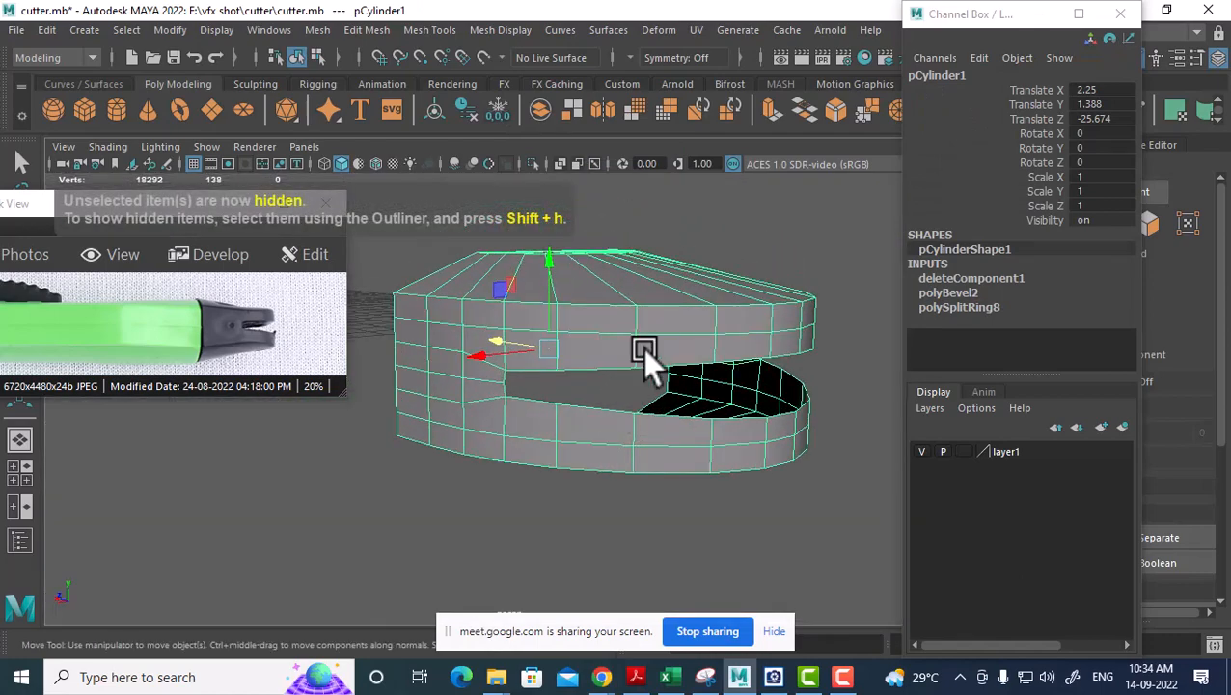
Extrude the slot's border edge loop inward with a local Z translation of -0.224.
right_click_drag(639, 222, 631, 107)
left_click(550, 373)
left_click(618, 393)
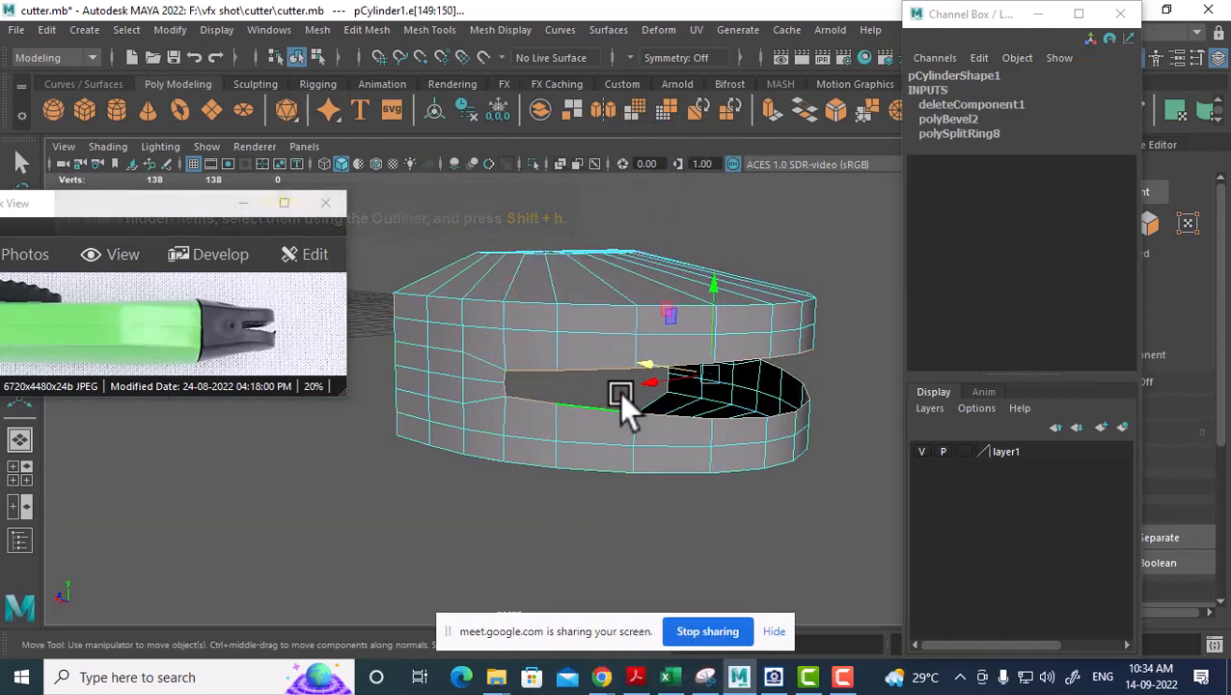
left_click_drag(618, 393, 644, 403, "alt")
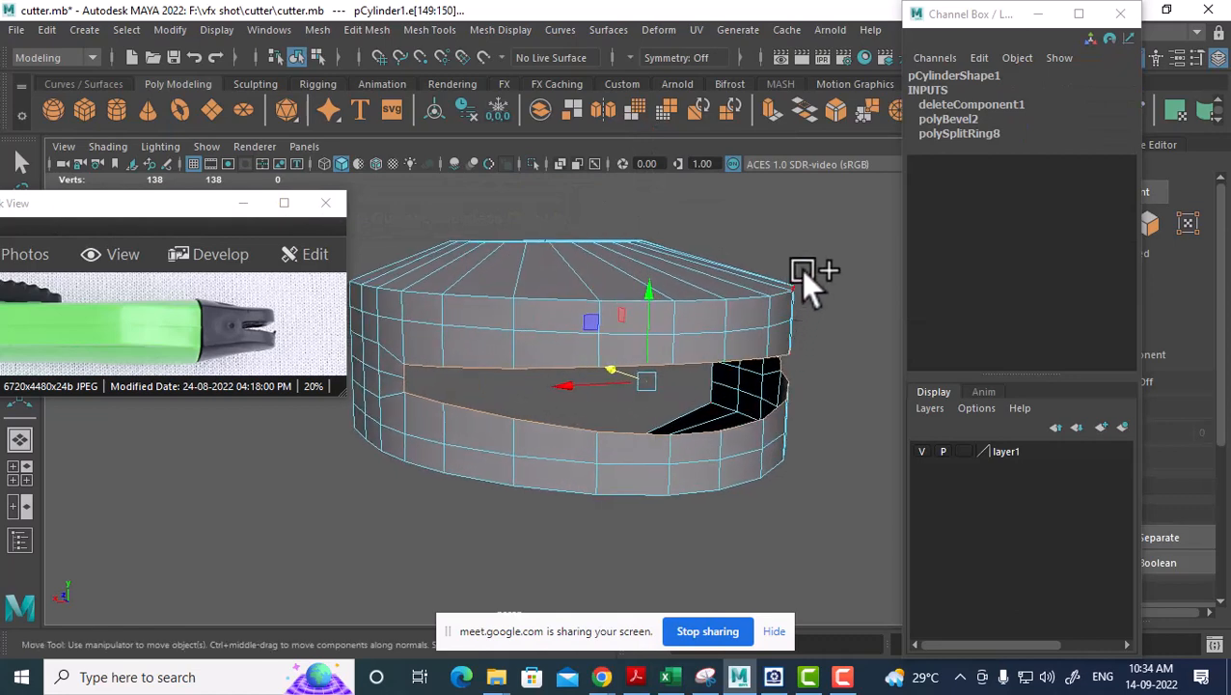
right_click_drag(811, 243, 813, 289, "shift")
left_click_drag(811, 302, 579, 437, "alt")
middle_click_drag(579, 437, 681, 373, "alt")
key("ctrl+z")
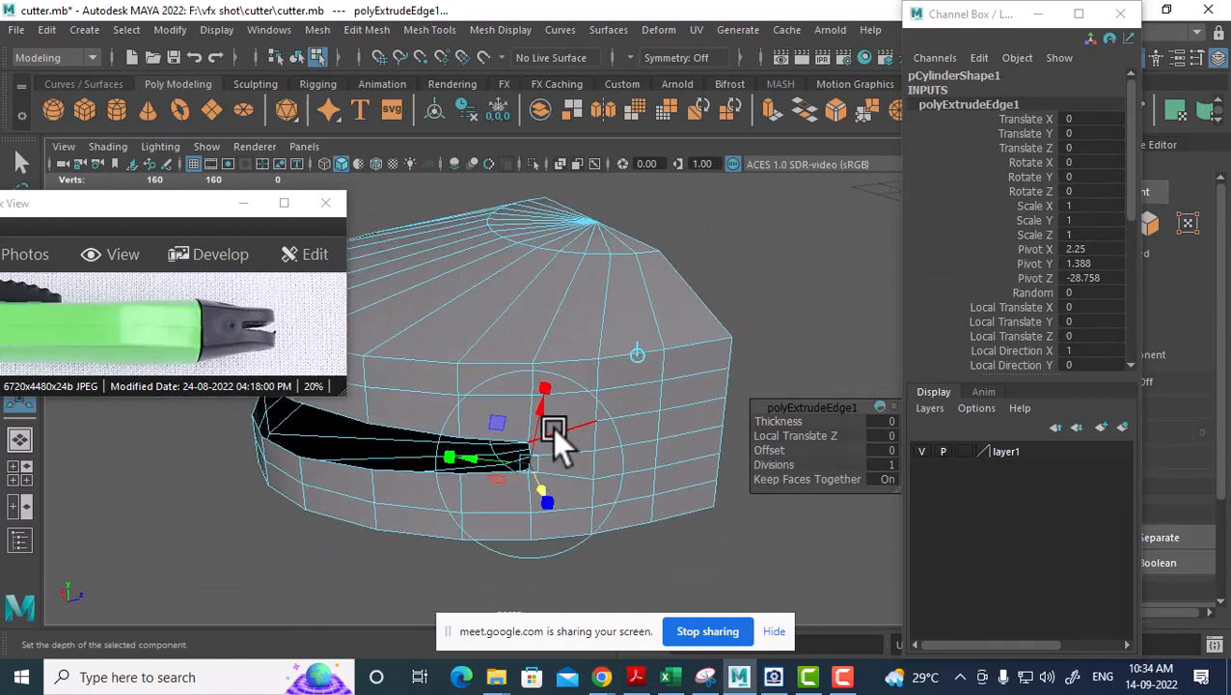
left_click_drag(552, 427, 684, 446, "alt")
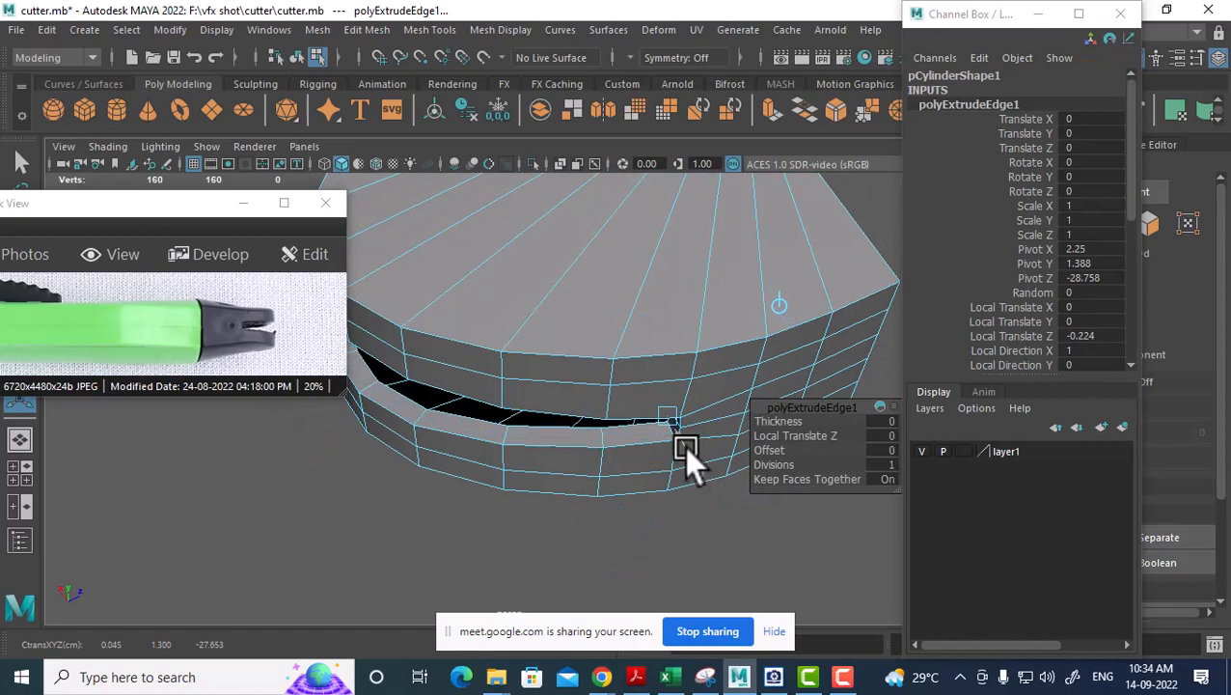
right_click_drag(684, 446, 605, 381, "alt")
left_click_drag(605, 381, 739, 345, "alt")
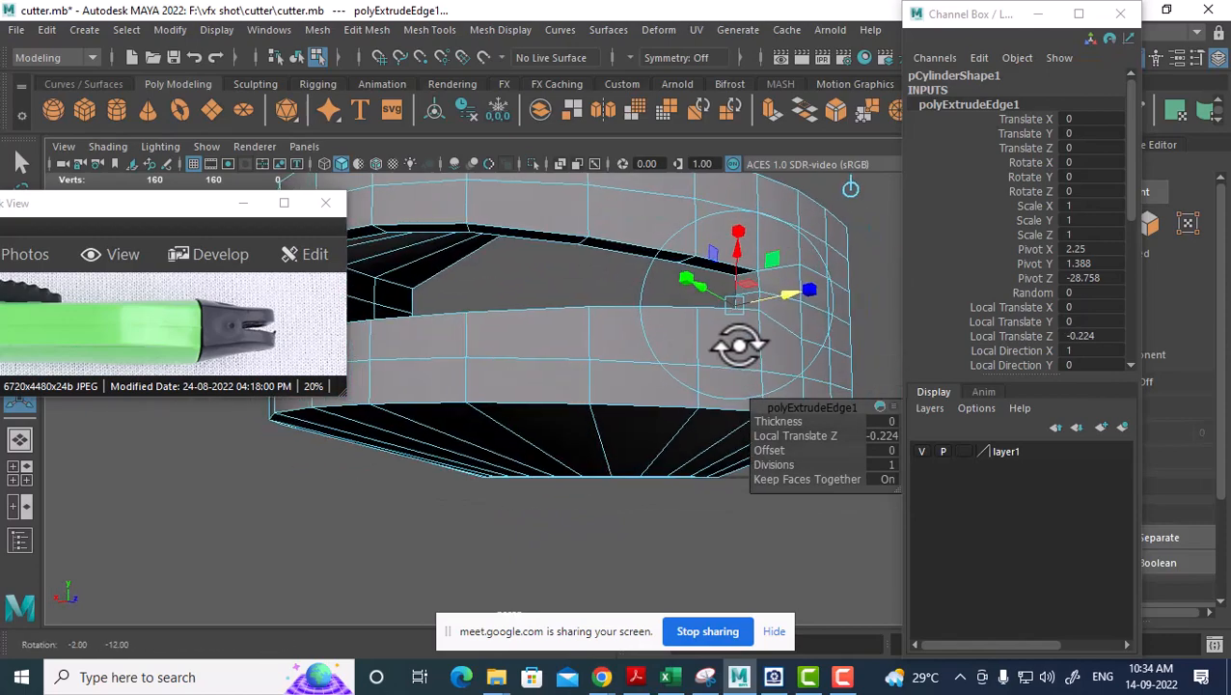
left_click_drag(568, 310, 673, 396, "alt")
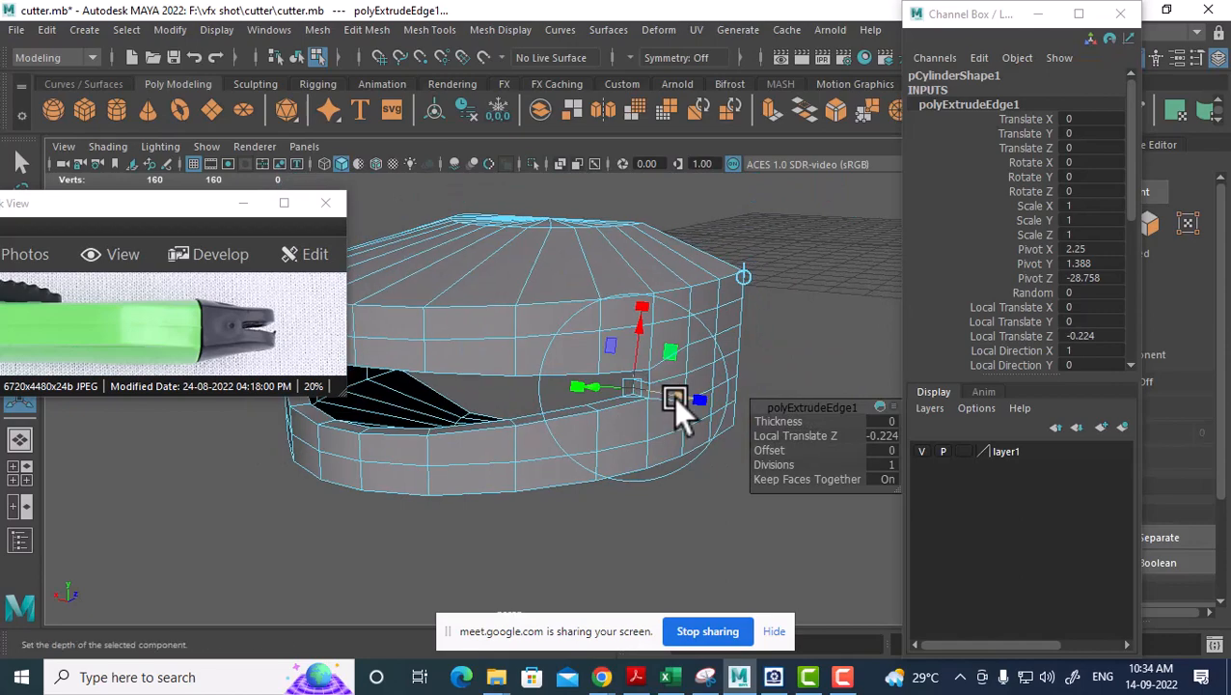
Extrude the slot's inner border edges again with a local Y translation of 0.276.
right_click_drag(651, 319, 642, 366, "shift")
left_click_drag(653, 392, 399, 399, "alt")
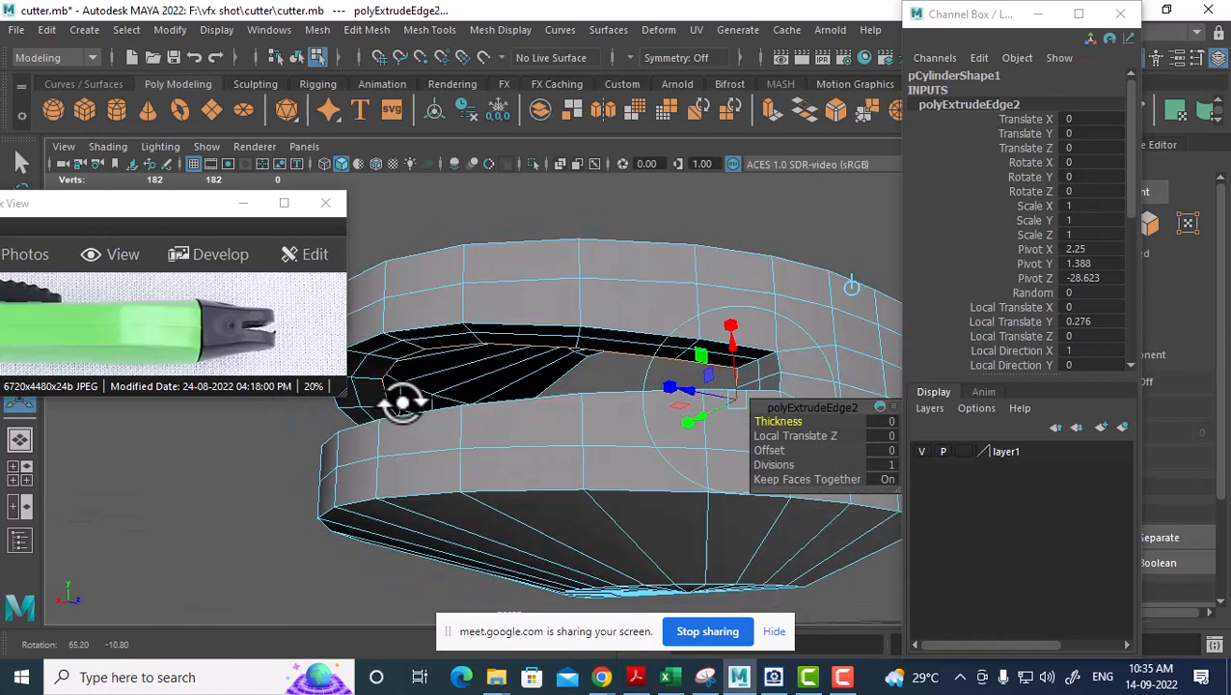
middle_click_drag(398, 399, 514, 432, "alt")
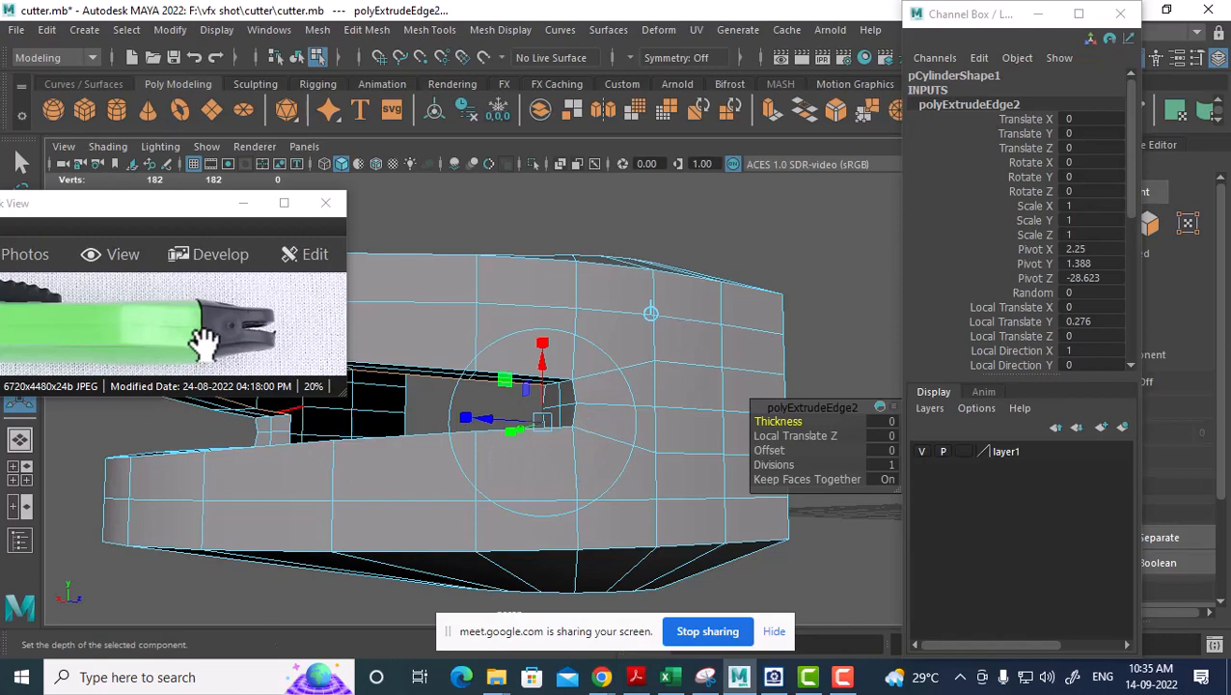
left_click_drag(600, 396, 424, 375, "alt")
Move the newly extruded slot edges along Z deeper into the cap in the side view.
key("r")
key("space")
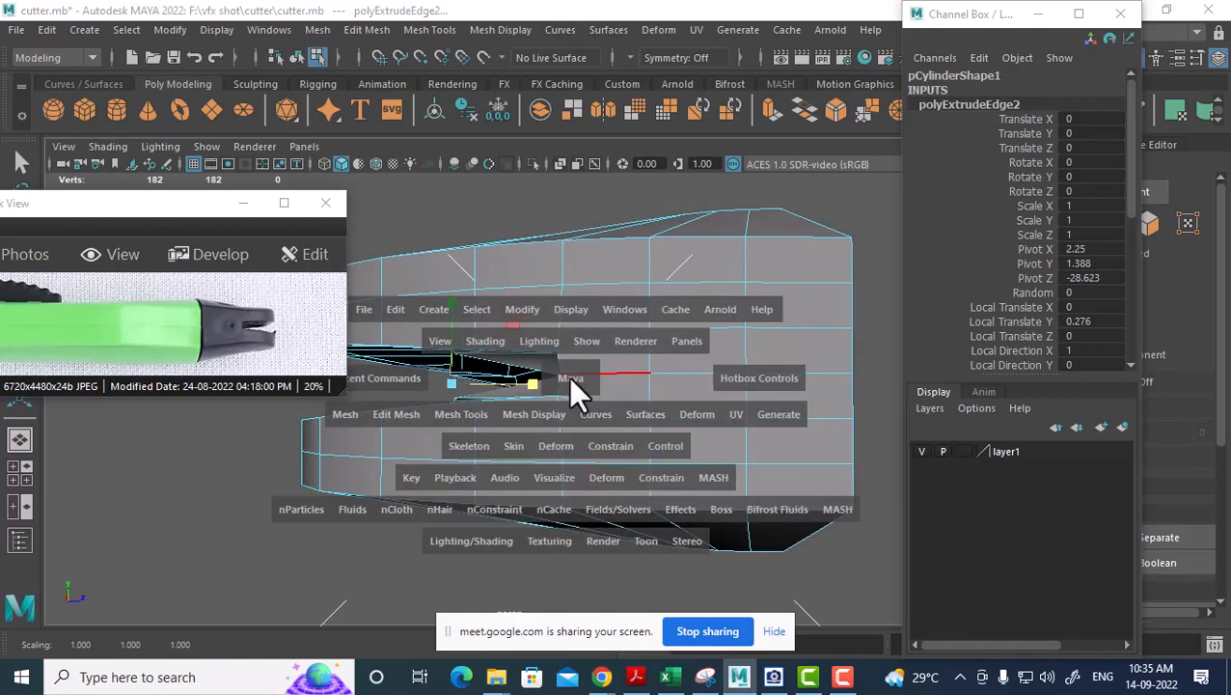
left_click_drag(568, 376, 464, 344)
scroll(664, 415, "up", 1)
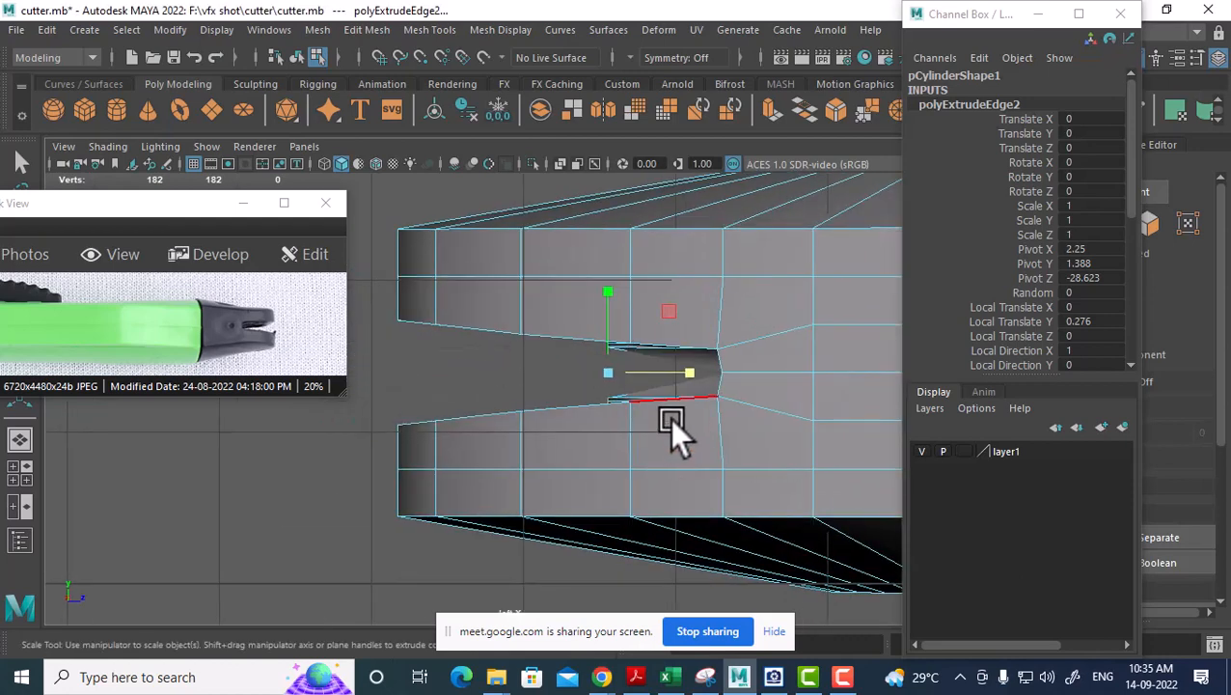
key("w")
left_click_drag(693, 368, 801, 363)
key("space")
left_click_drag(730, 405, 465, 451)
key("r")
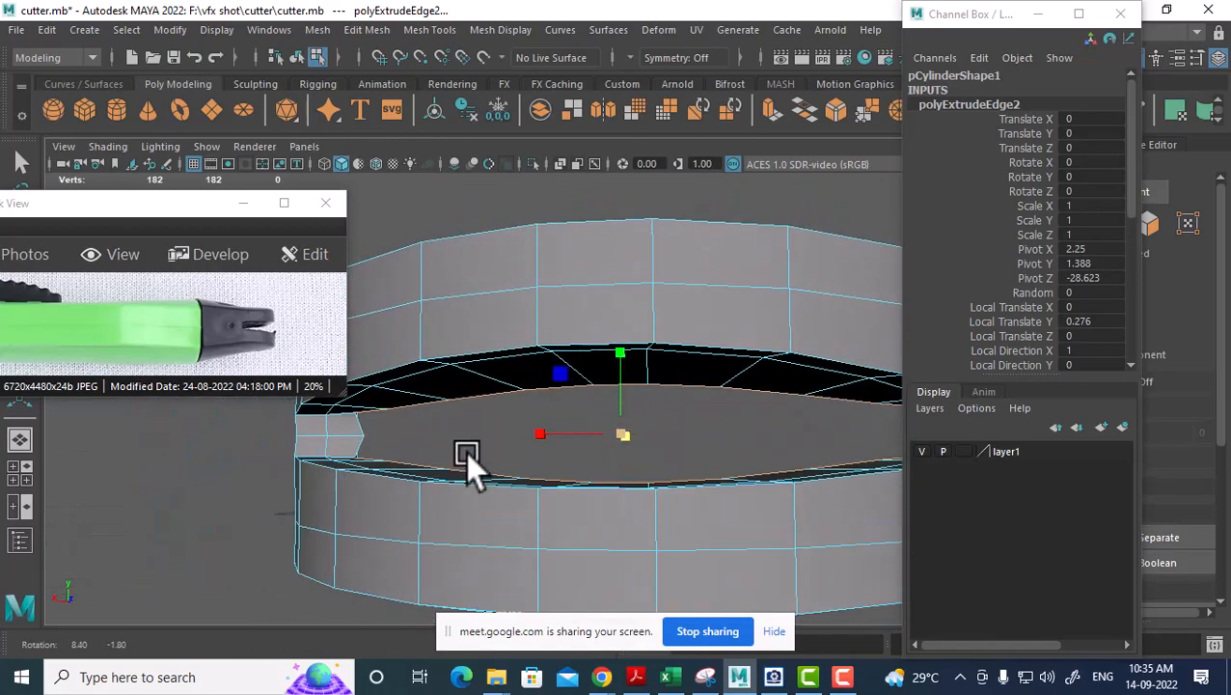
Bridge the upper and lower inner edges of the slot with 1 division.
mouse_move(465, 451)
right_mouse_down("alt")
mouse_move(432, 436)
mouse_move(457, 439)
right_mouse_up("alt")
left_click_drag(458, 439, 490, 388, "alt")
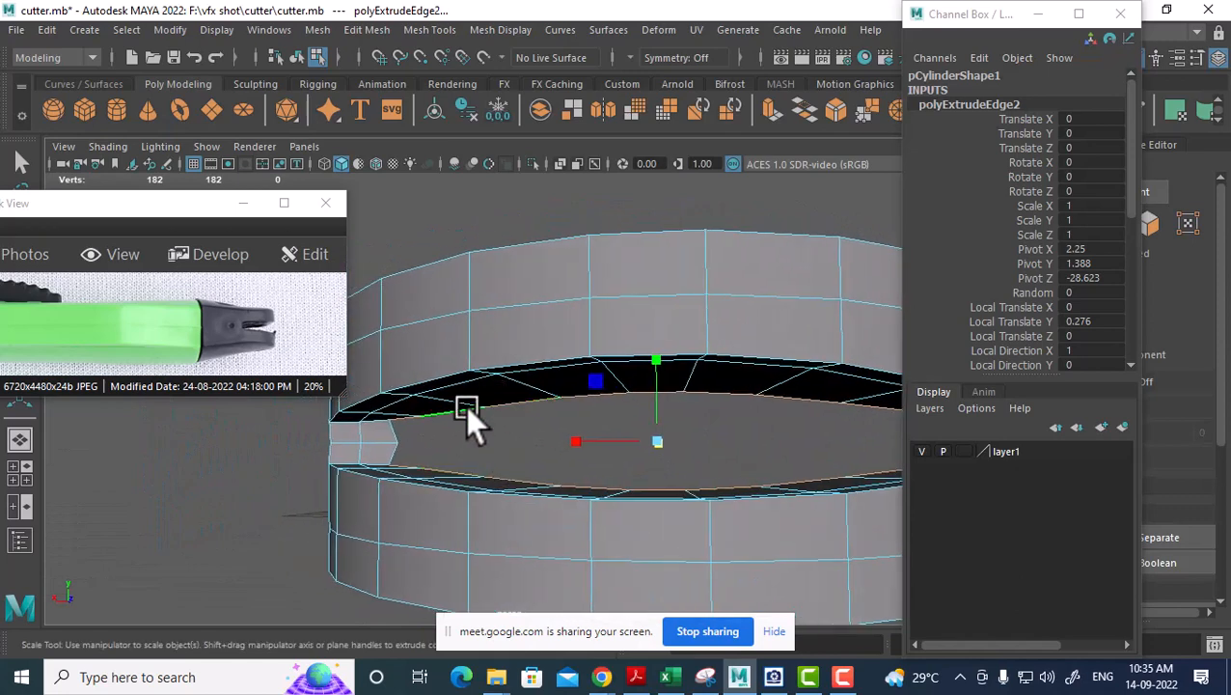
right_click_drag(484, 340, 485, 390, "shift")
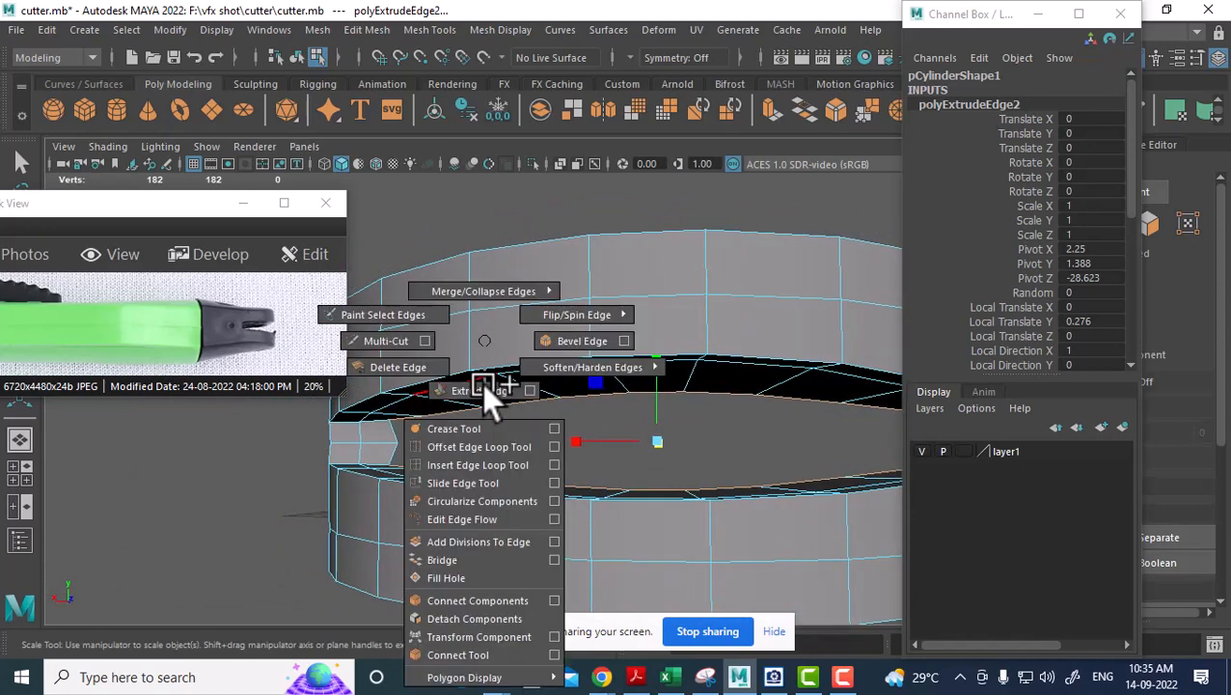
left_click(479, 561)
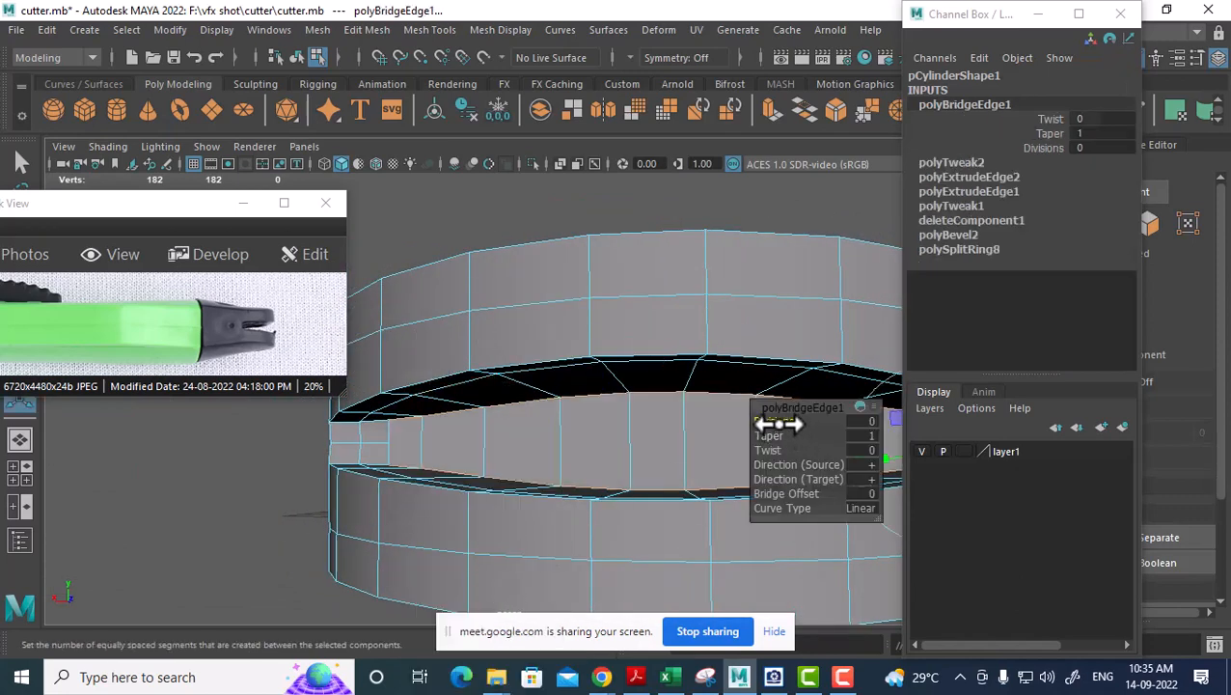
left_click_drag(779, 425, 788, 420)
left_click_drag(563, 435, 576, 457, "alt")
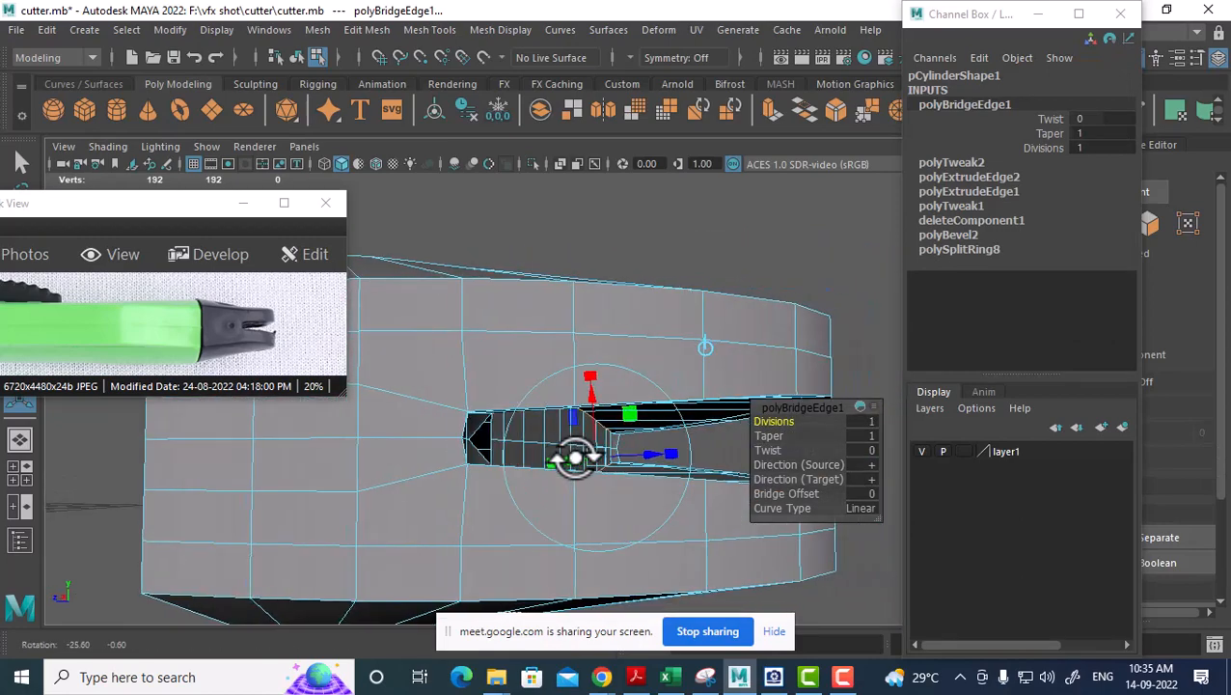
Move the middle row of vertices on the slot's back wall along Z, deeper into the cap in the side view.
left_click(523, 428)
key("space")
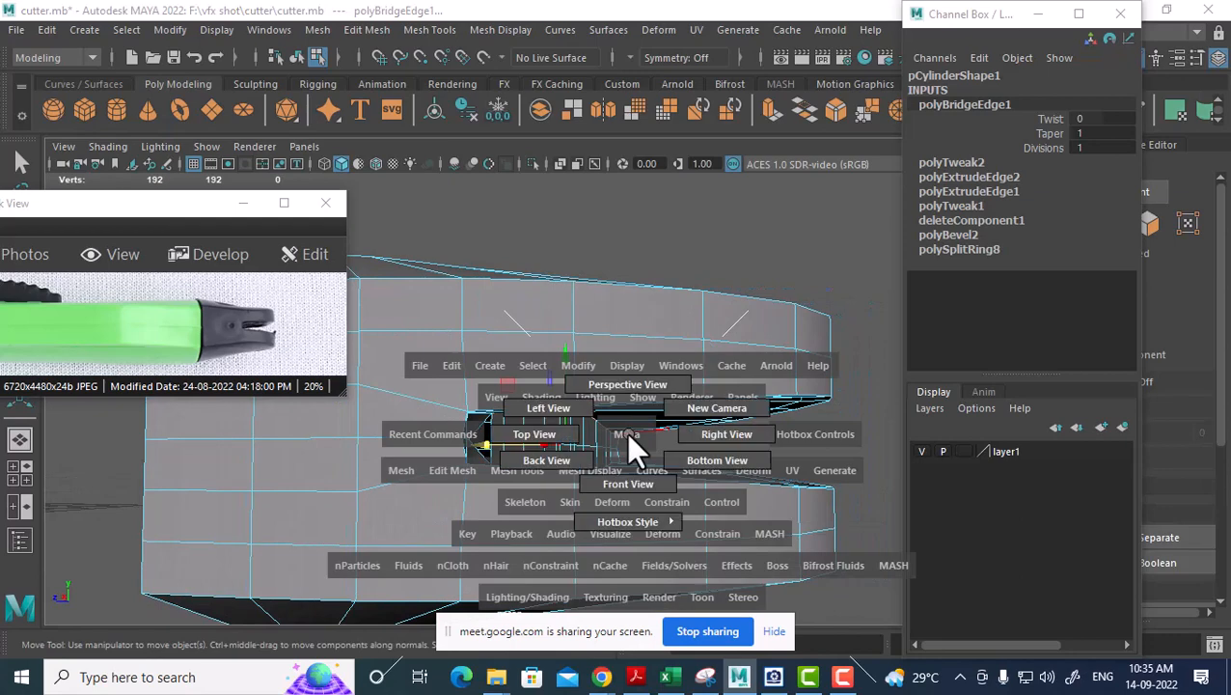
left_click_drag(626, 432, 535, 412)
scroll(609, 486, "up", 3)
scroll(633, 389, "up", 3)
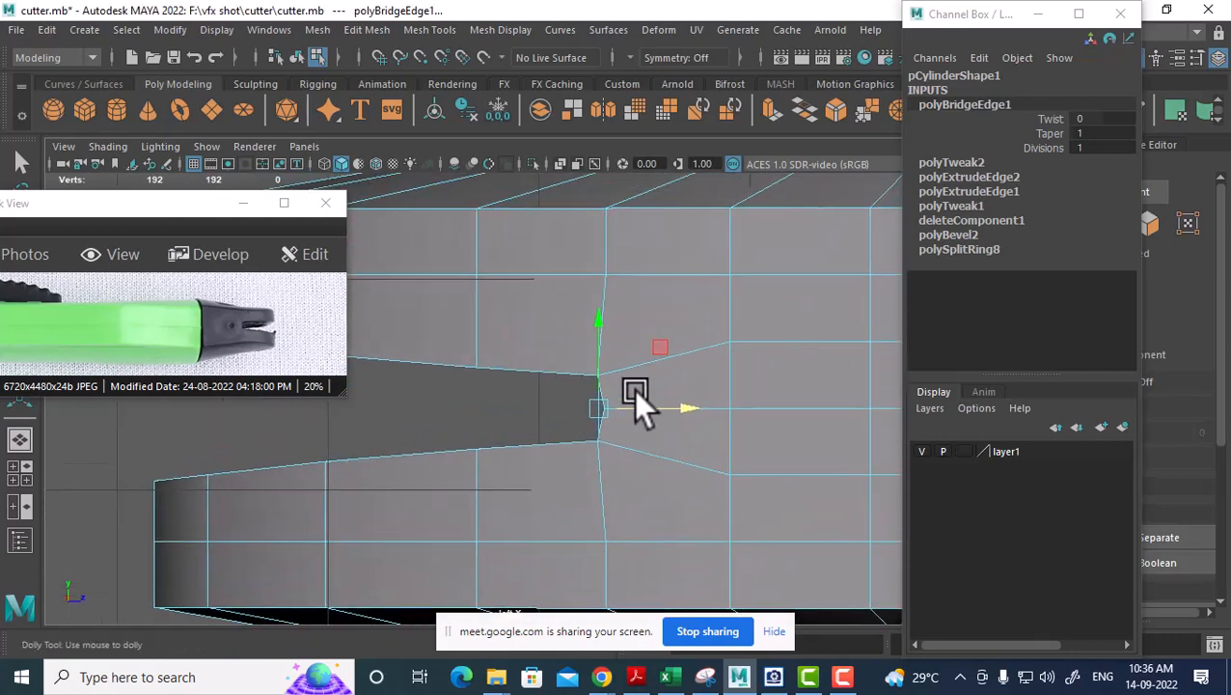
right_click_drag(735, 302, 668, 398)
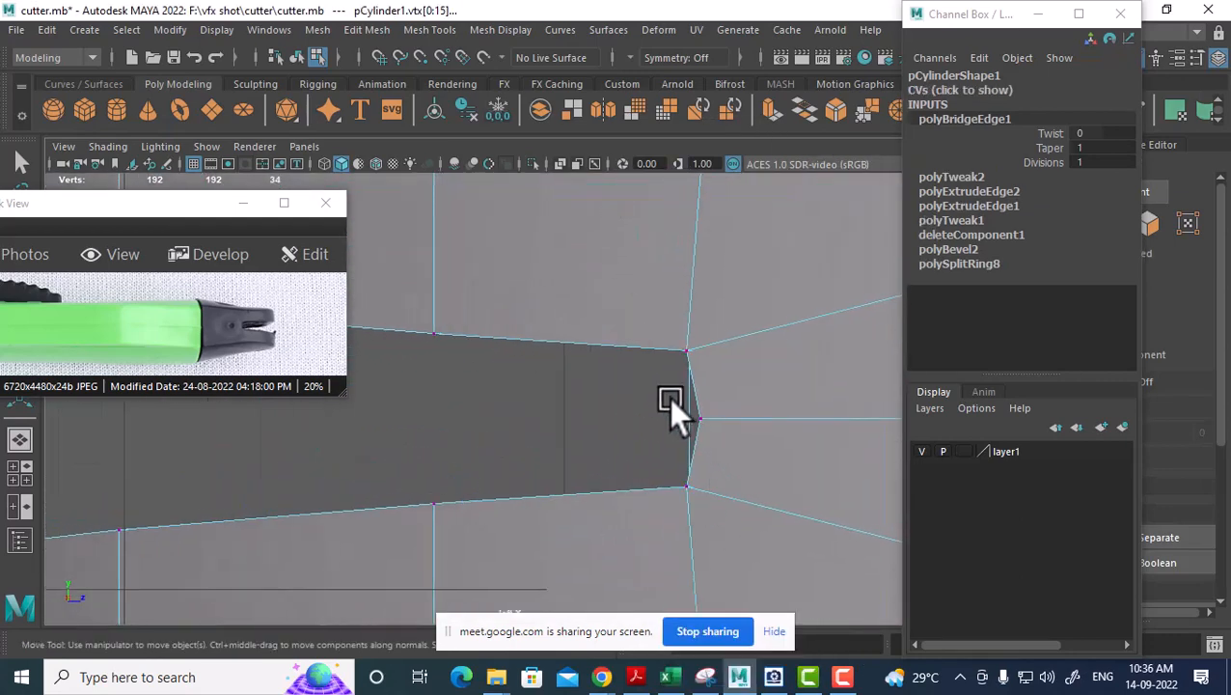
left_click_drag(669, 397, 698, 444)
right_click_drag(699, 444, 740, 505, "alt")
middle_click_drag(740, 505, 581, 500, "alt")
right_click_drag(582, 500, 661, 545, "alt")
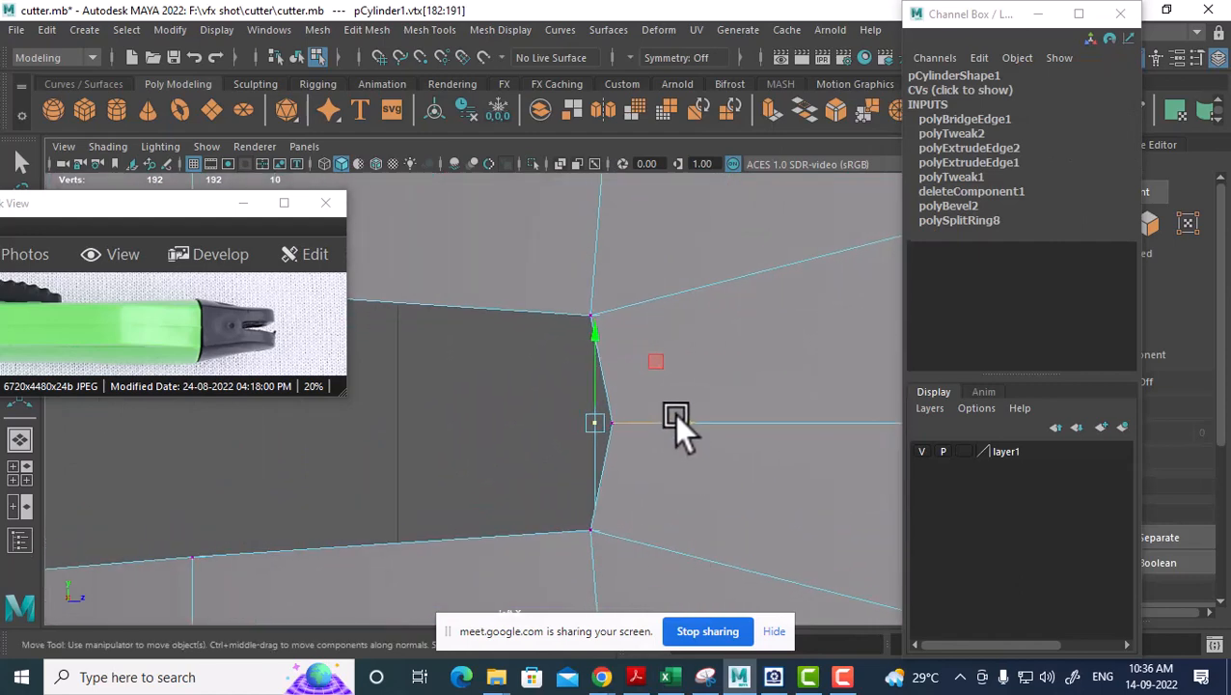
left_click_drag(675, 418, 693, 421)
Merge the unconnected vertices at both ends of the slot's inner back wall with the cap's slot edge.
key("space")
left_click_drag(665, 468, 448, 445)
right_click_drag(448, 445, 447, 364, "shift")
left_click_drag(651, 434, 510, 436, "alt")
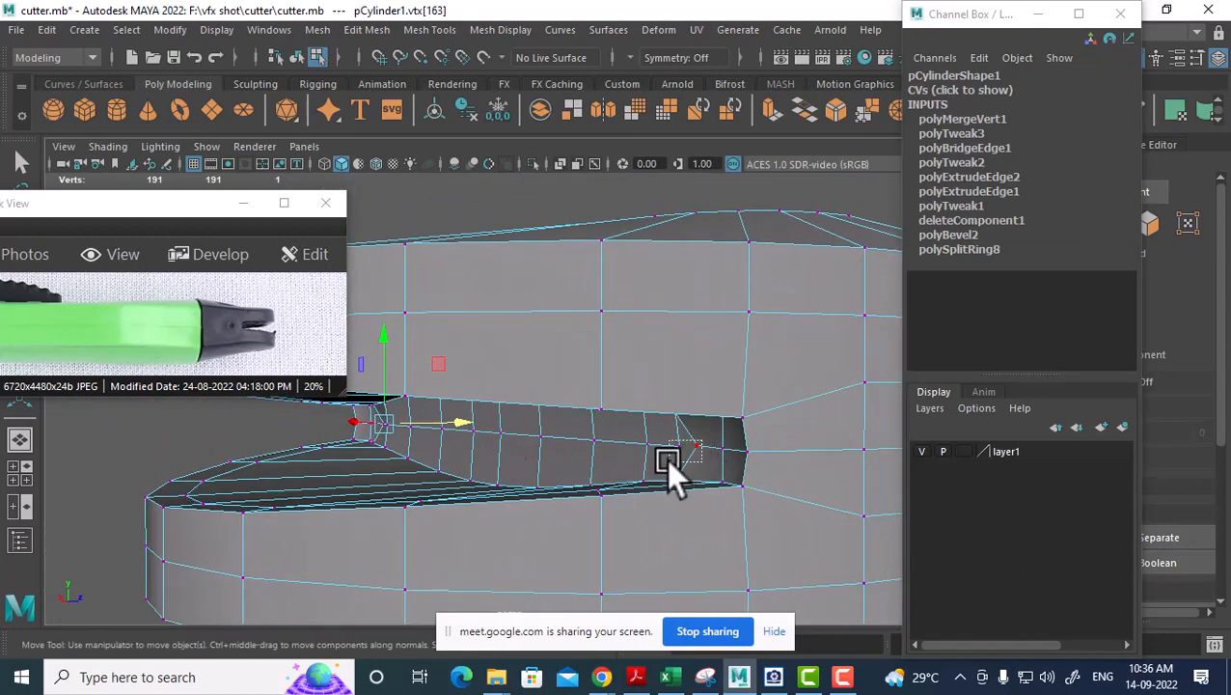
left_click_drag(665, 459, 716, 440)
right_click_drag(716, 440, 650, 376, "shift")
right_click_drag(636, 207, 714, 228)
Examine the closed slot in the side view and the whole cap in smooth preview.
left_click_drag(634, 461, 615, 349, "alt")
key("space")
scroll(712, 487, "down", 3)
scroll(569, 431, "up", 3)
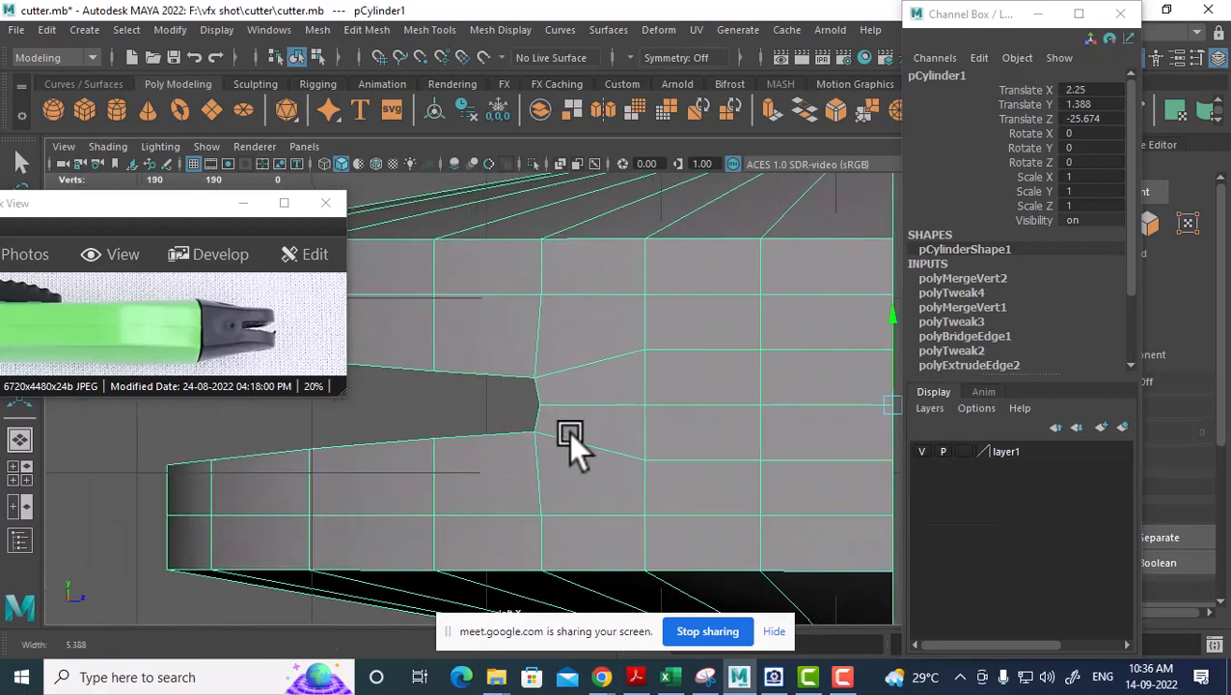
middle_click_drag(579, 454, 676, 492, "alt")
scroll(665, 482, "down", 7)
key("space")
left_click_drag(620, 450, 661, 466)
key("3")
key("1")
right_click_drag(661, 466, 711, 140)
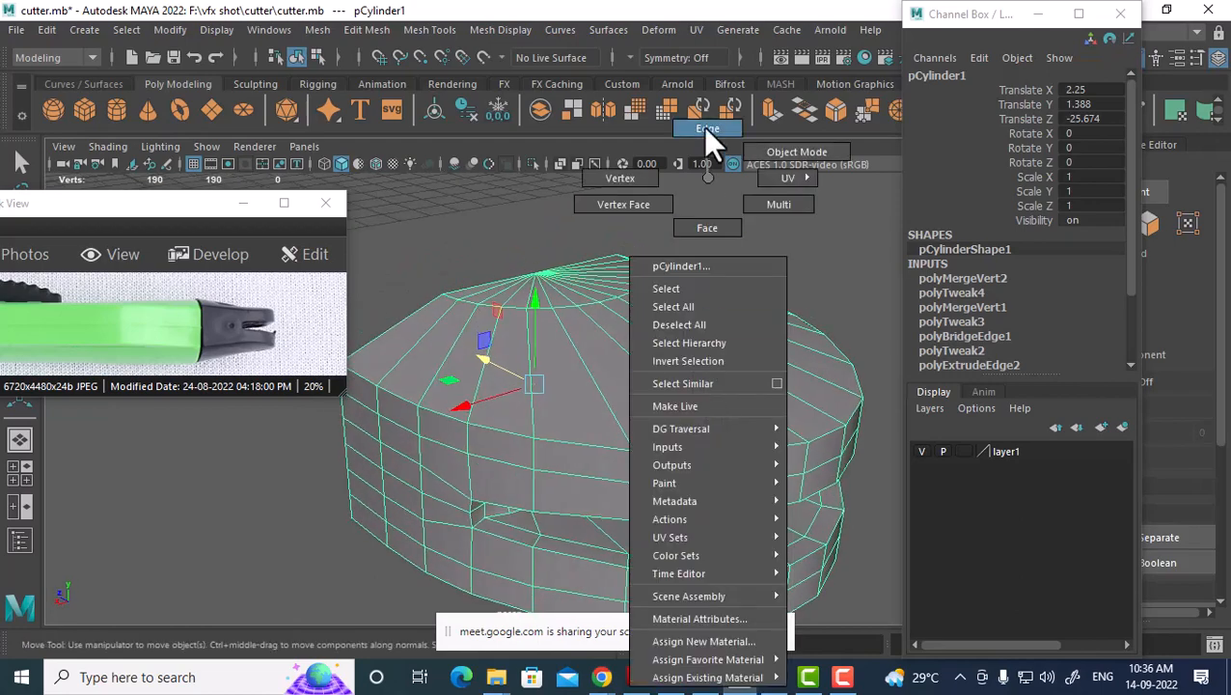
left_click(746, 277)
right_click_drag(749, 279, 739, 351, "shift")
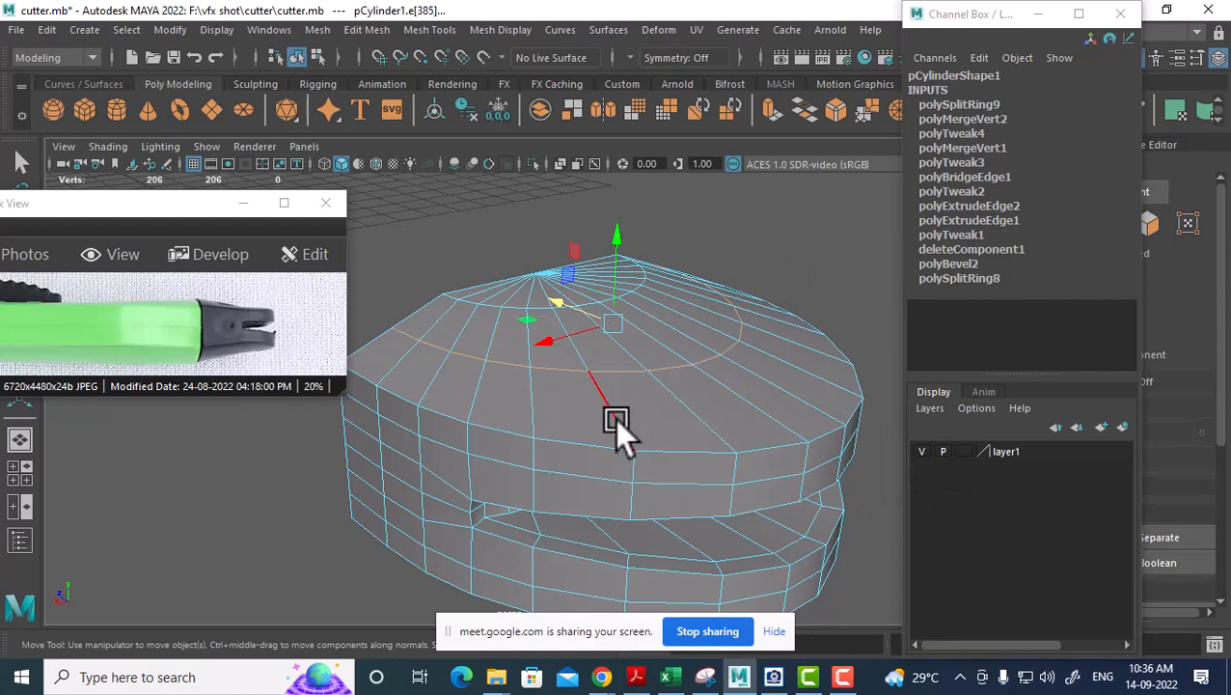
mouse_move(614, 417)
left_mouse_down("alt")
mouse_move(642, 431)
mouse_move(623, 432)
left_mouse_up("alt")
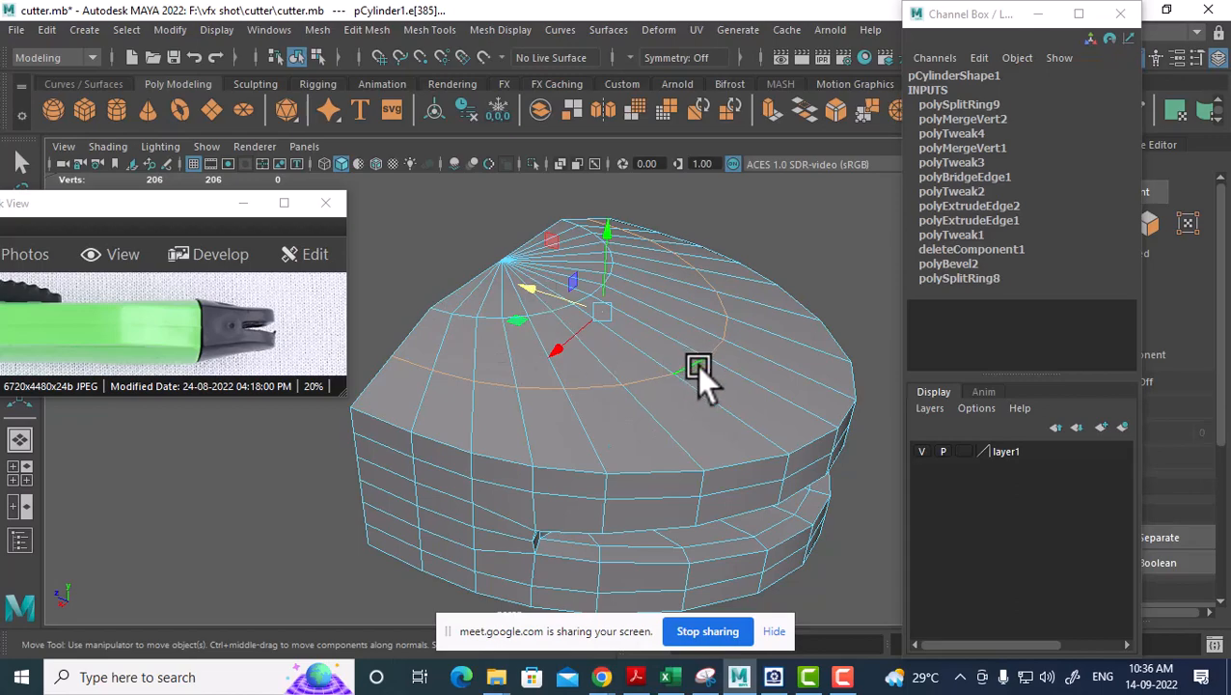
key("ctrl+z")
Set the Insert Edge Loop tool to 4 equally spaced loops and insert them around the cap's upper face.
left_click_drag(682, 380, 562, 335, "alt")
right_click_drag(563, 178, 718, 156)
right_click_drag(692, 196, 648, 223, "shift")
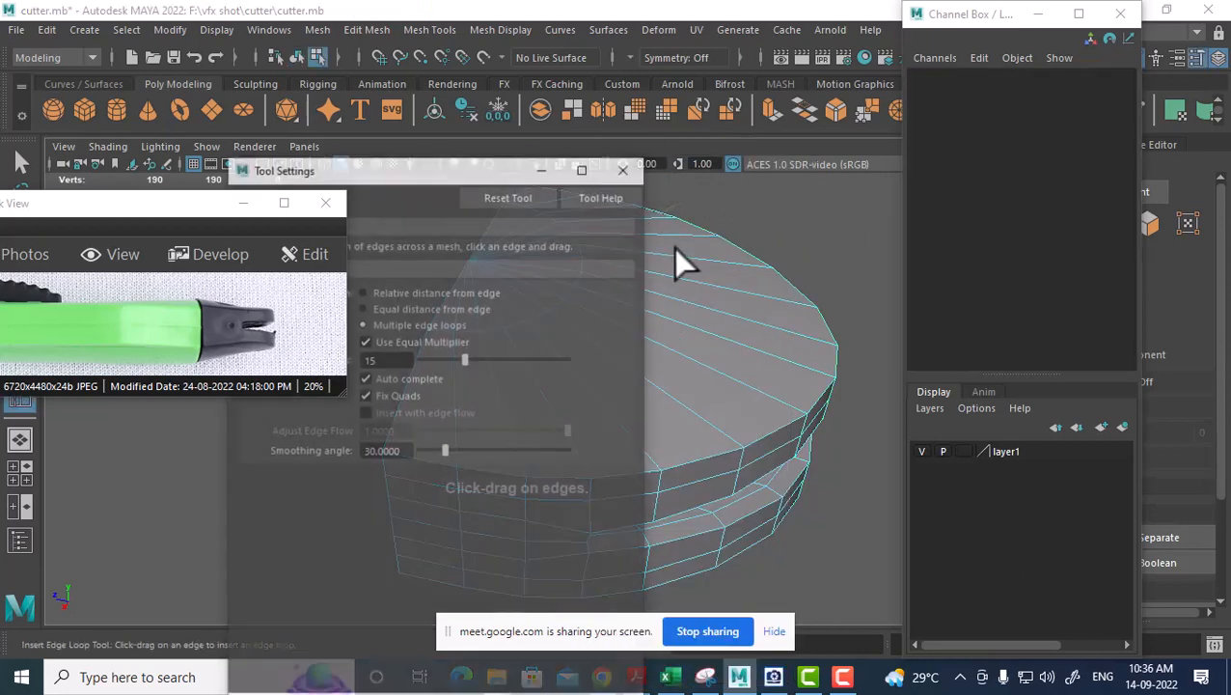
left_click_drag(428, 165, 943, 141)
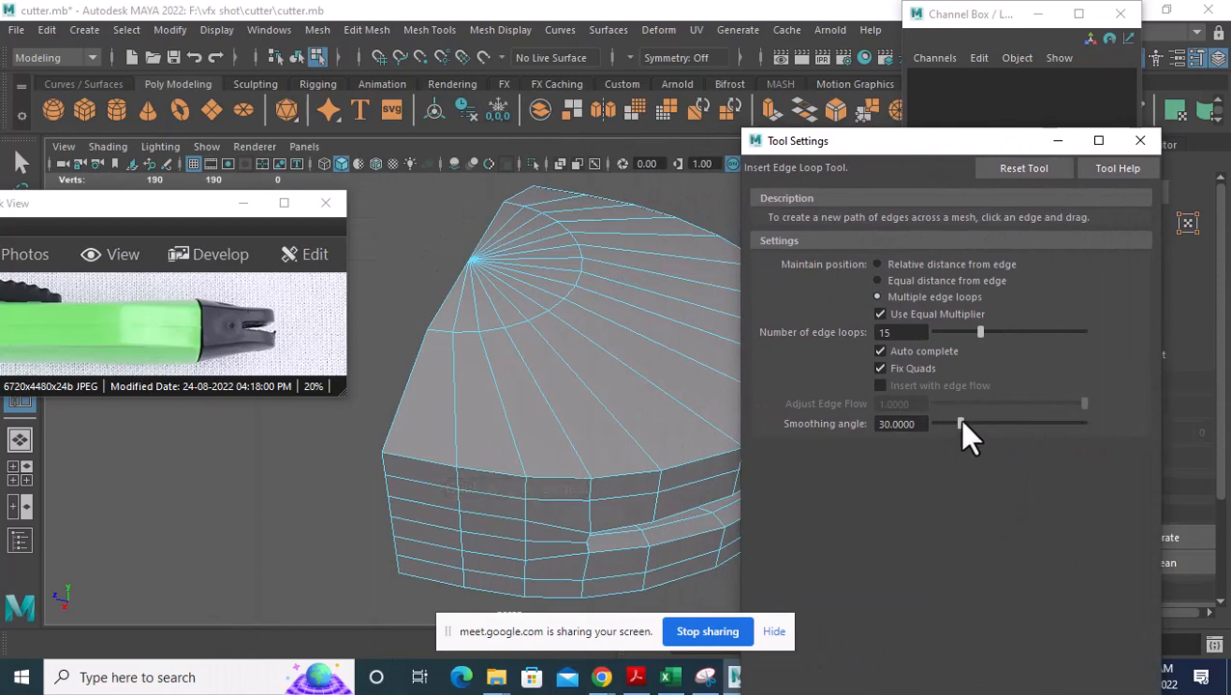
left_click_drag(979, 332, 941, 332)
left_click(622, 363)
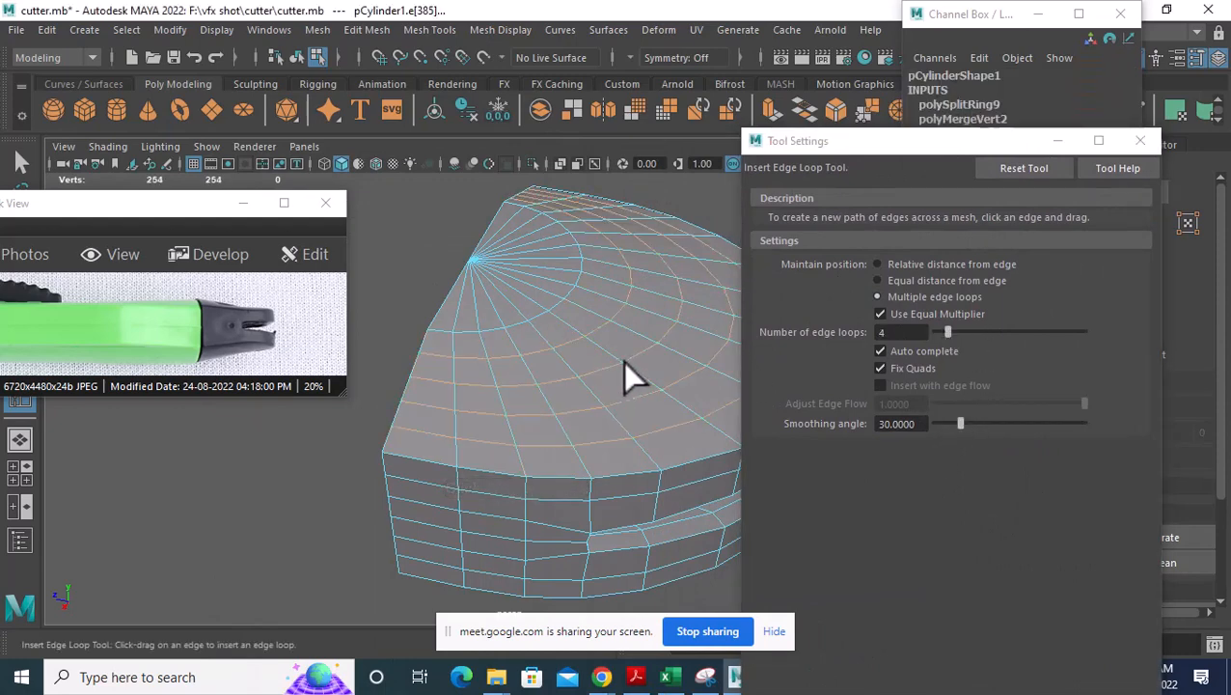
Insert 4 matching edge loops around the cap's lower face and return to object mode.
left_click_drag(622, 362, 434, 357, "alt")
left_click(570, 405)
left_click_drag(583, 461, 597, 498, "alt")
left_click(1140, 140)
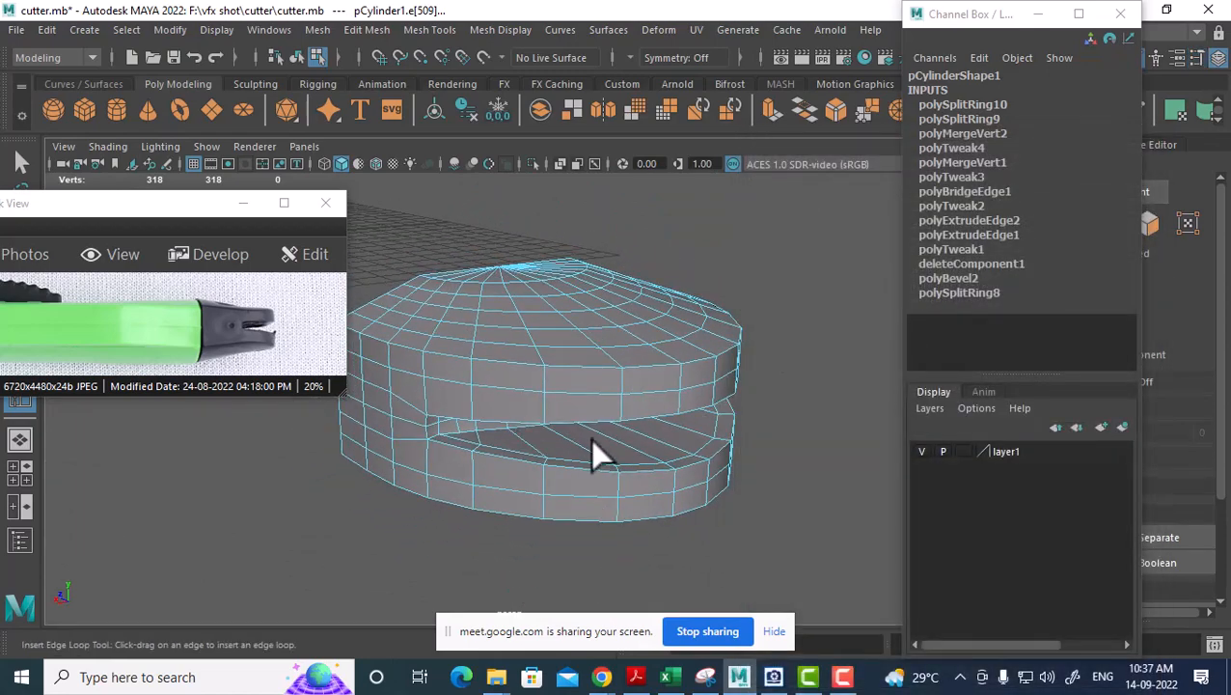
left_click_drag(590, 438, 407, 434, "alt")
key("w")
right_click_drag(543, 394, 691, 156)
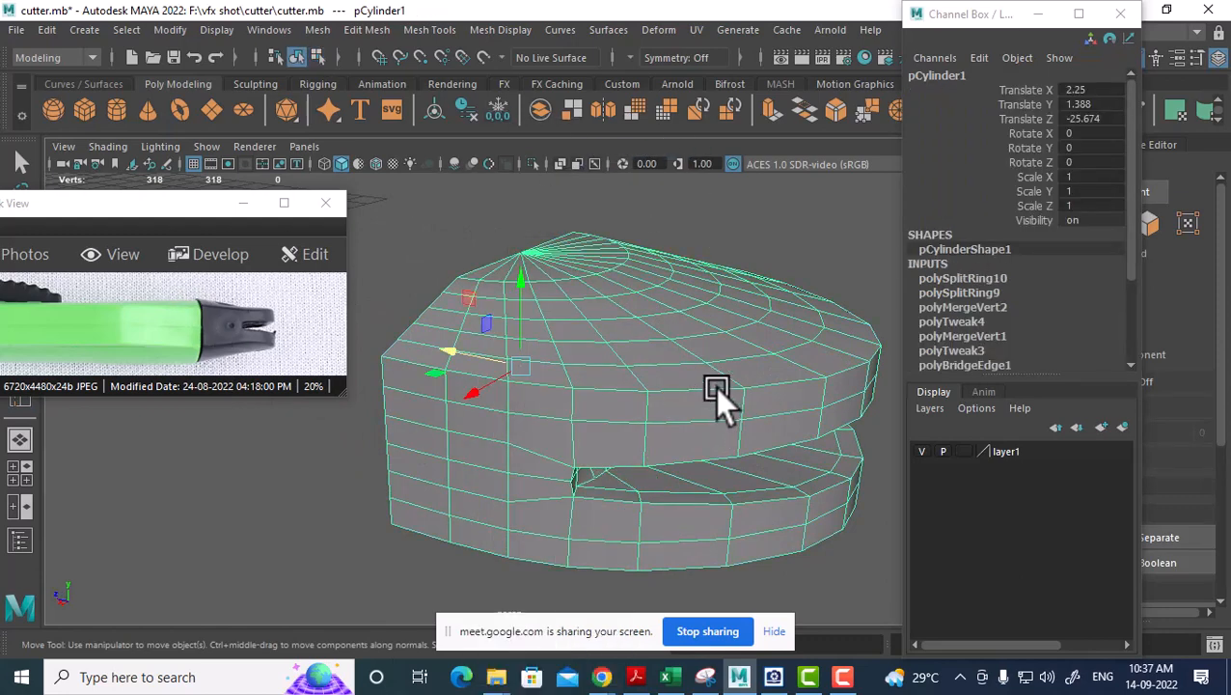
Select the outer rim edge loops of the cap's upper and lower faces.
left_click_drag(715, 387, 710, 399, "alt")
left_click_drag(587, 392, 627, 395, "alt")
right_click_drag(654, 178, 687, 266)
double_click(657, 383)
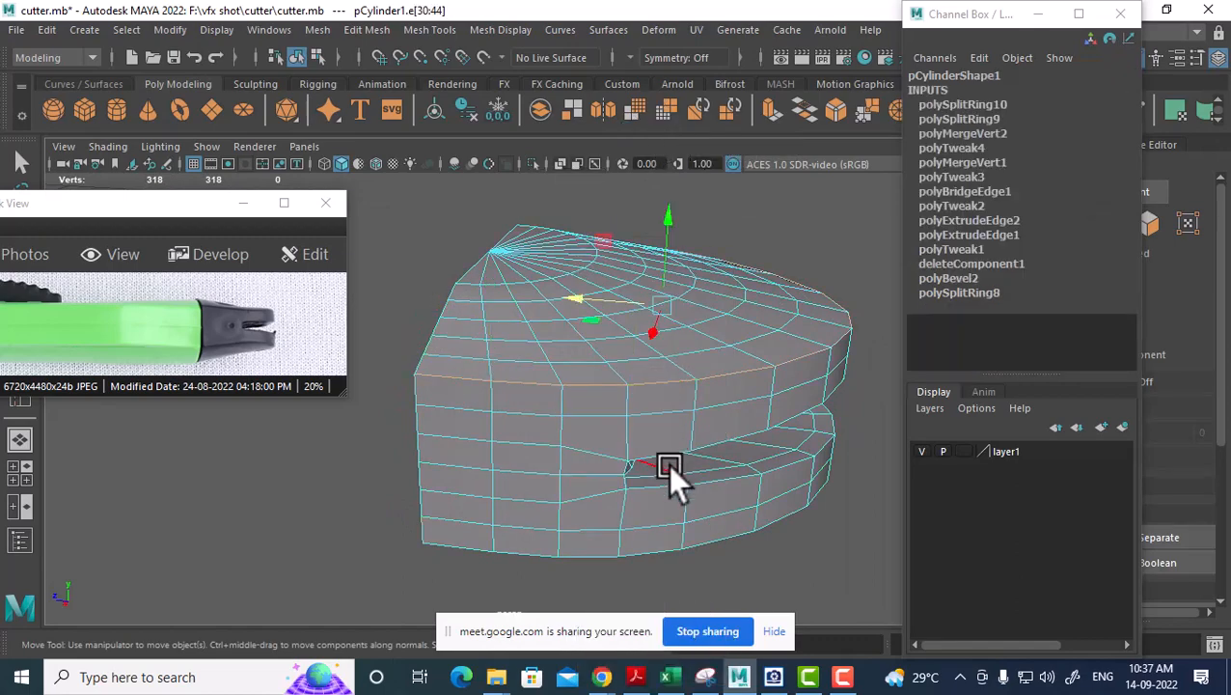
left_click_drag(668, 463, 637, 550, "alt")
double_click(631, 546, "shift")
left_click_drag(536, 514, 667, 528, "alt")
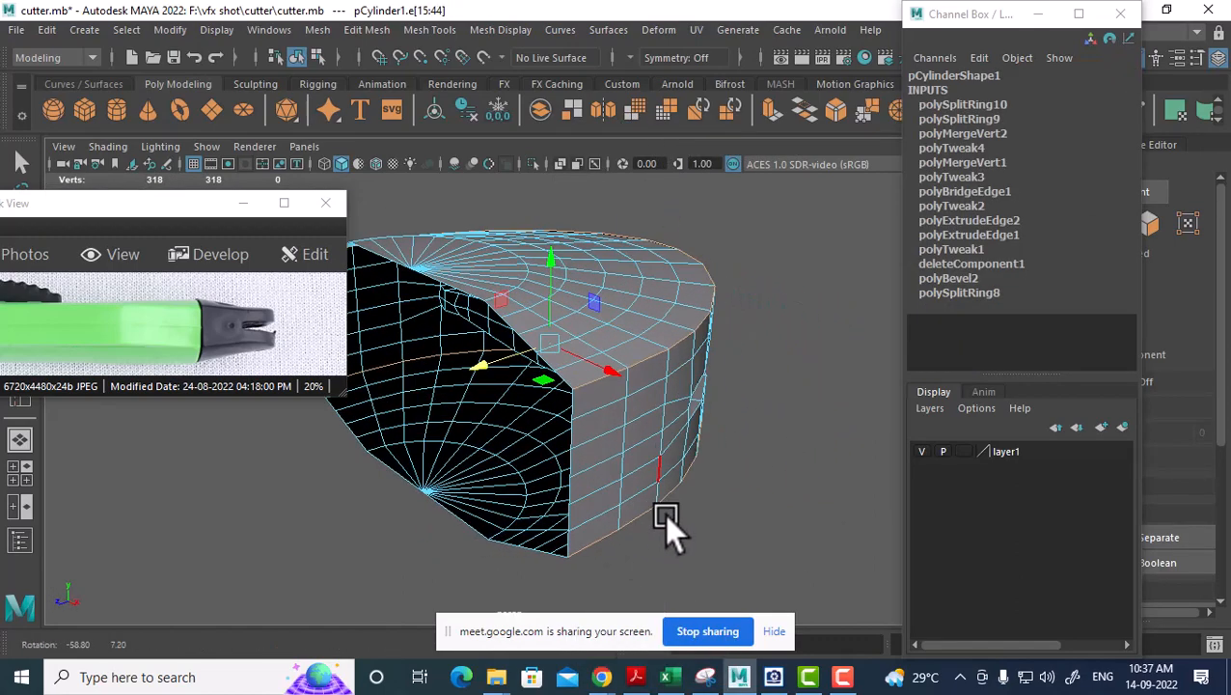
Compare the cap's outline in the top view with the rounded end cap in the Cutter 9 reference photo.
left_click(282, 204)
scroll(659, 331, "up", 1)
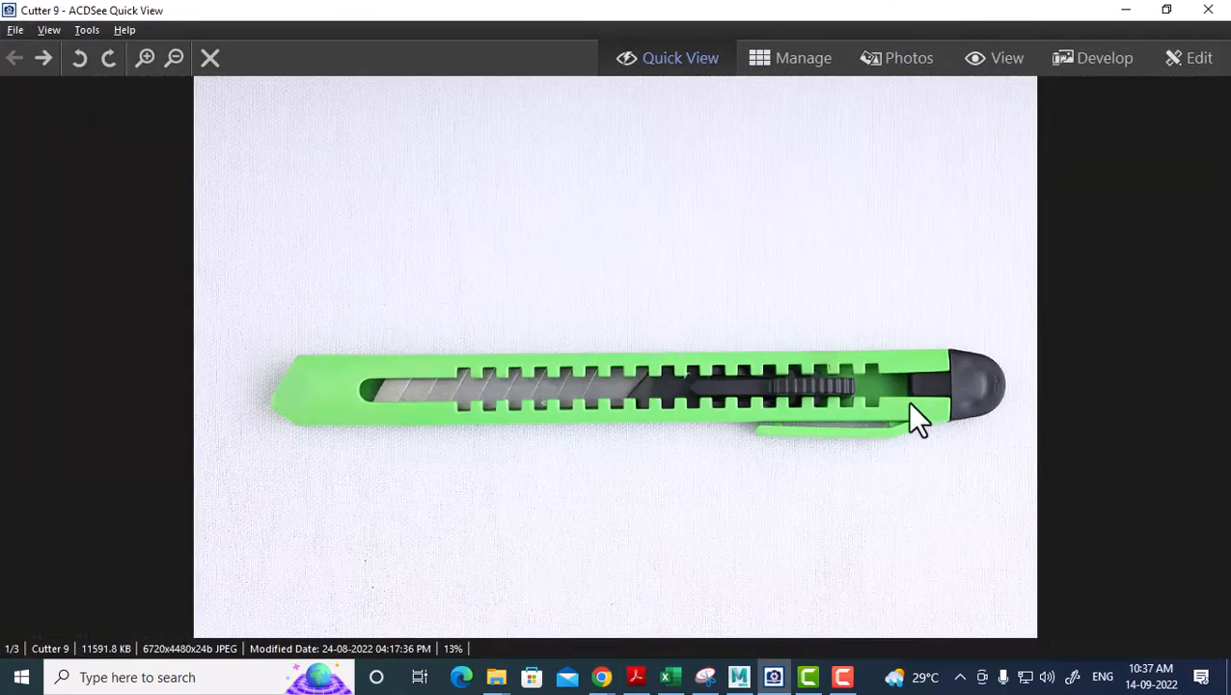
left_click(1166, 10)
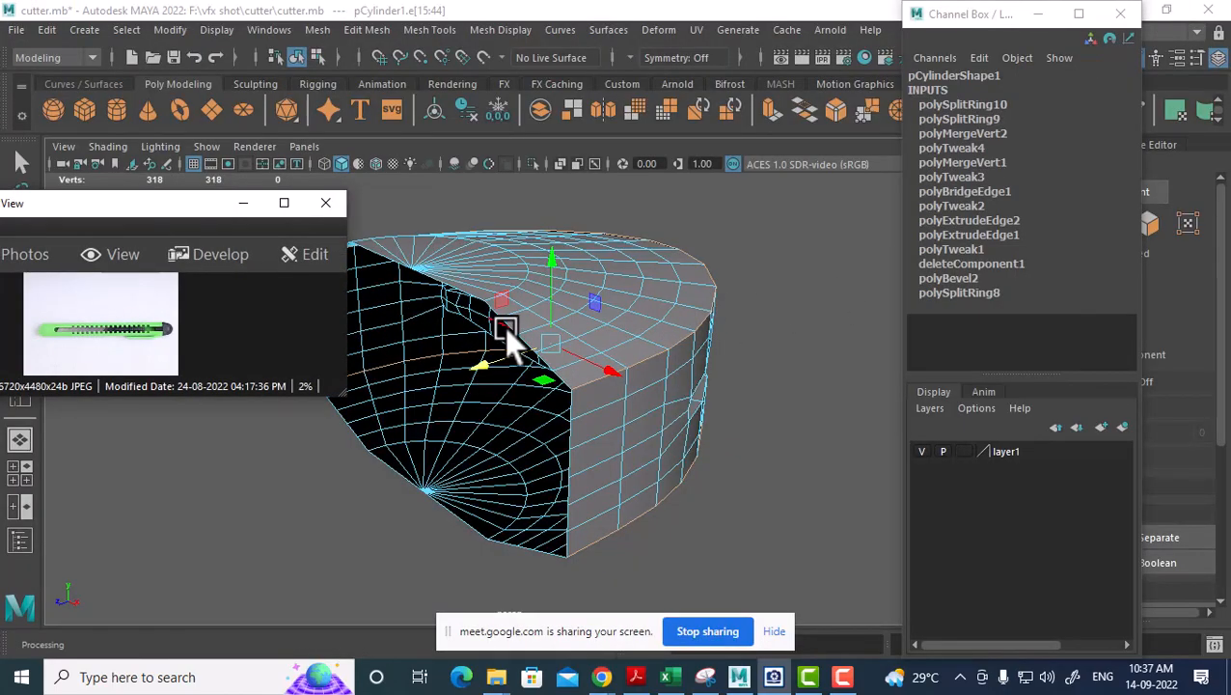
left_click_drag(503, 326, 734, 176, "alt")
right_click_drag(733, 175, 838, 127)
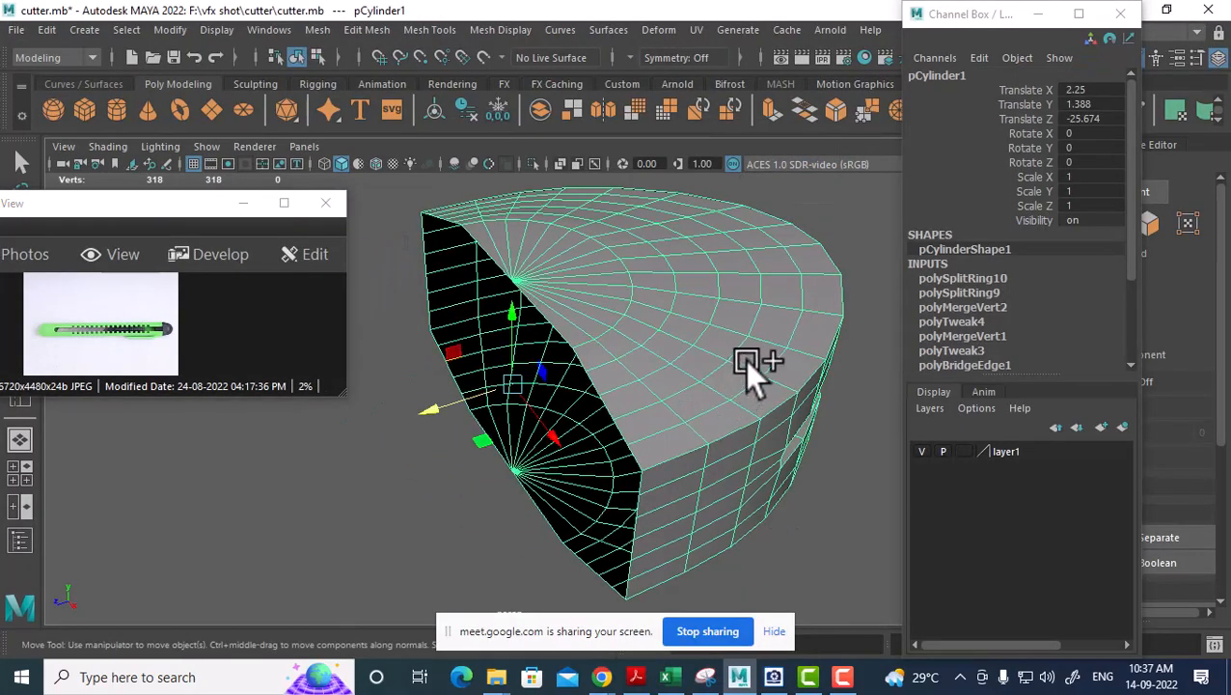
scroll(740, 363, "up", 3)
scroll(660, 396, "up", 2)
key("space")
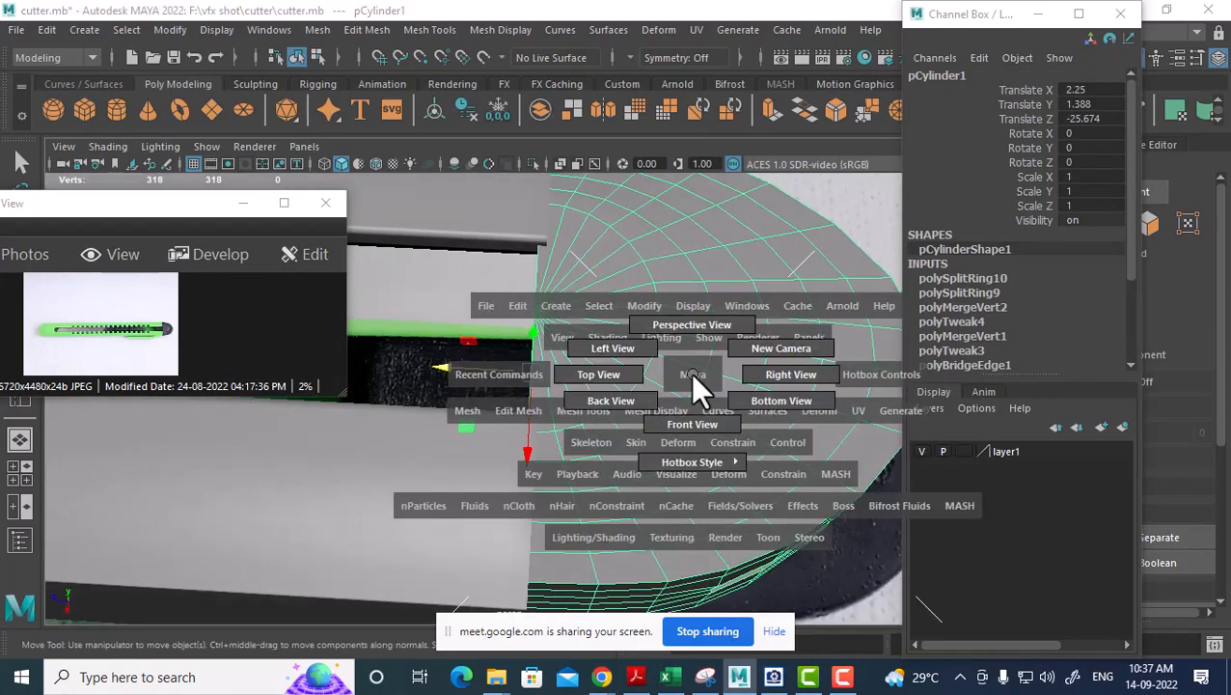
left_click_drag(690, 372, 584, 376)
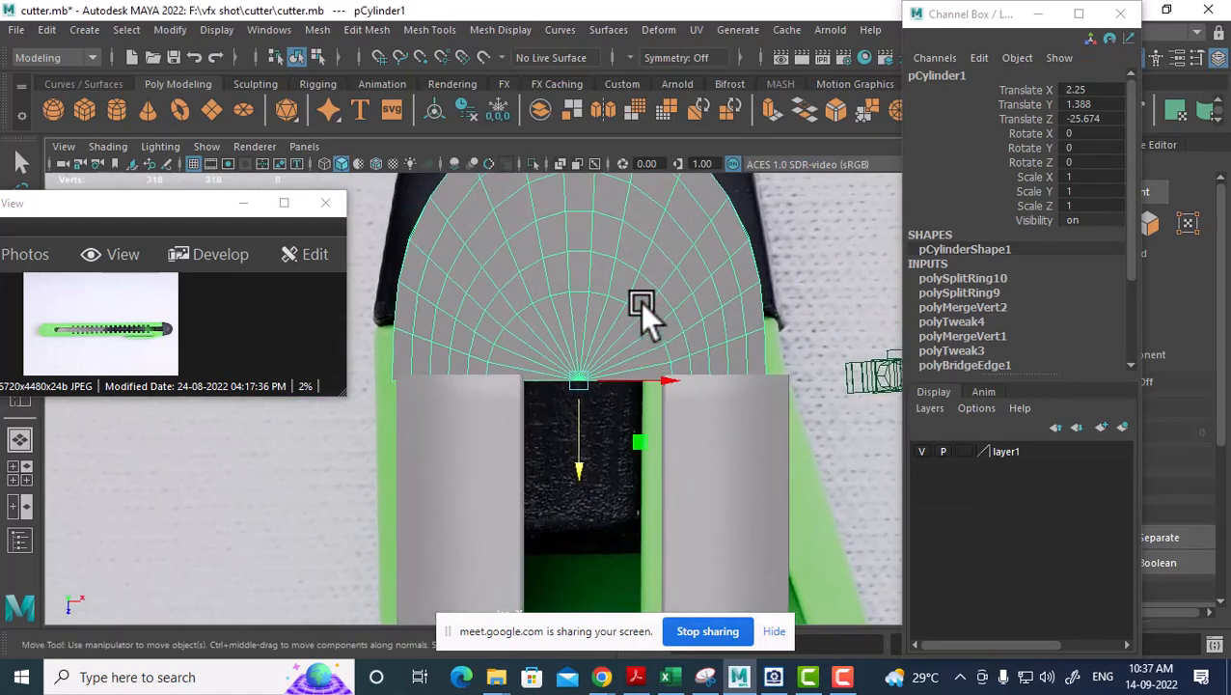
right_click_drag(646, 263, 649, 132)
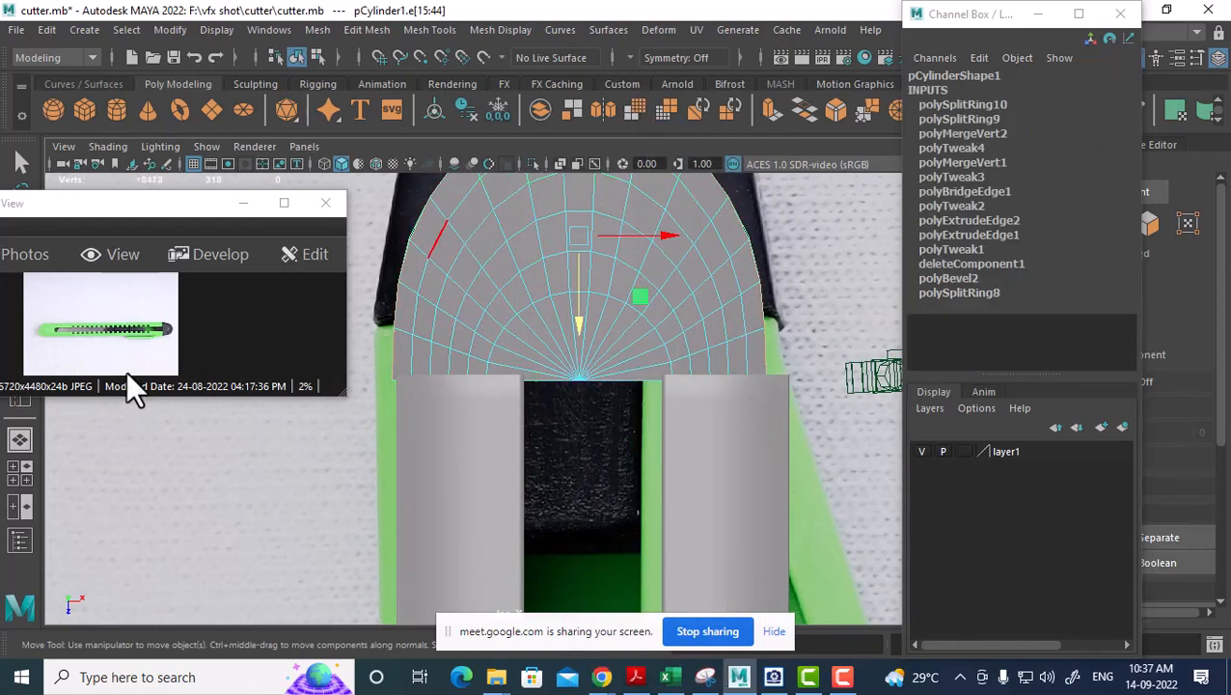
scroll(149, 334, "up", 5)
left_click_drag(191, 365, 187, 327)
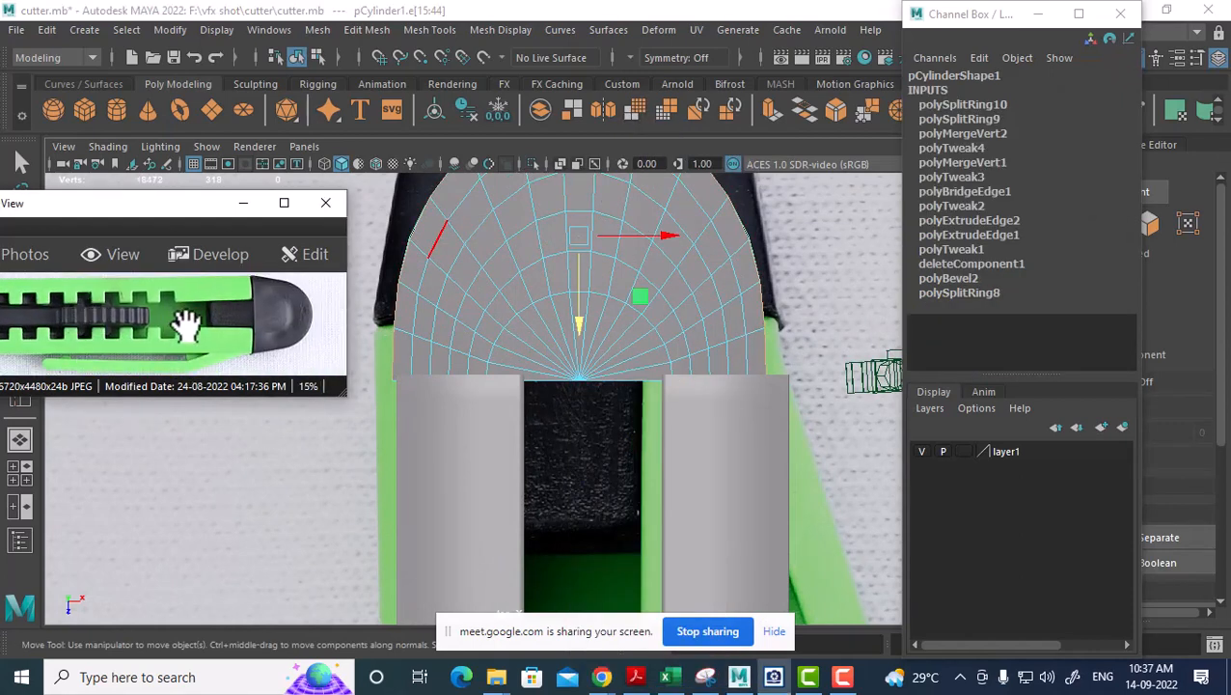
scroll(258, 341, "up", 1)
left_click_drag(261, 340, 167, 367)
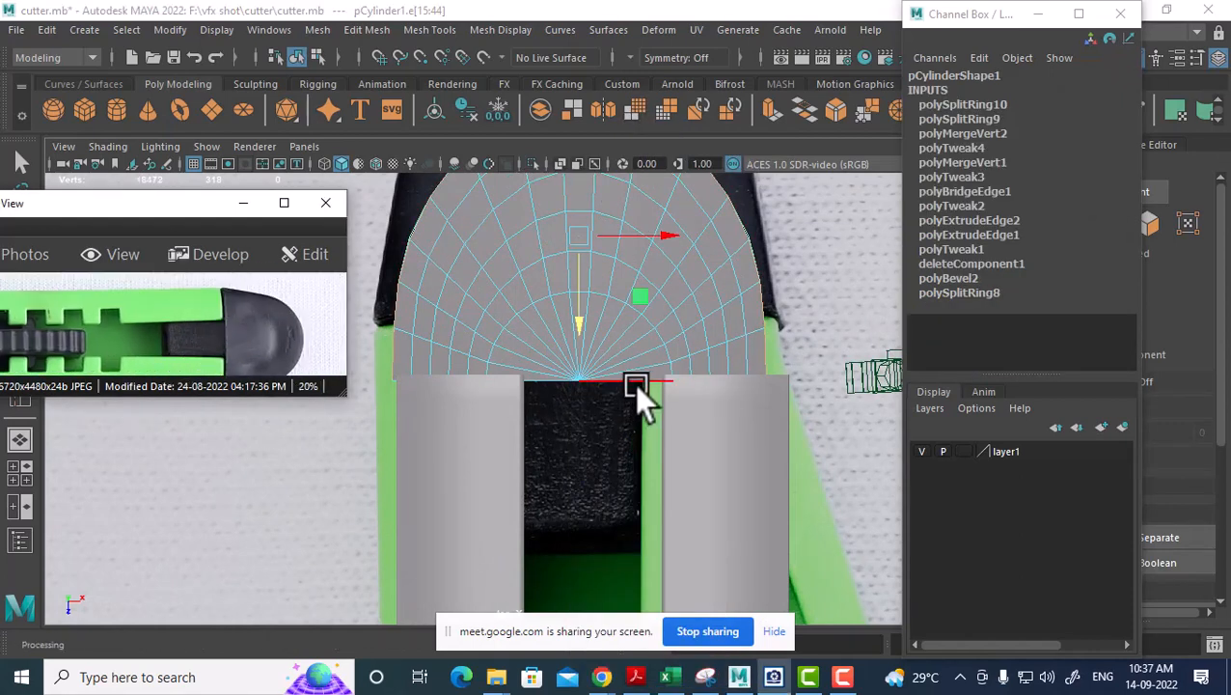
left_click(633, 380)
Select the end cap together with the cutter body and hide all unselected objects.
key("space")
left_click_drag(739, 415, 556, 434, "alt")
right_click_drag(612, 178, 727, 106)
left_click(737, 361)
left_click(592, 487)
left_click(445, 403, "shift")
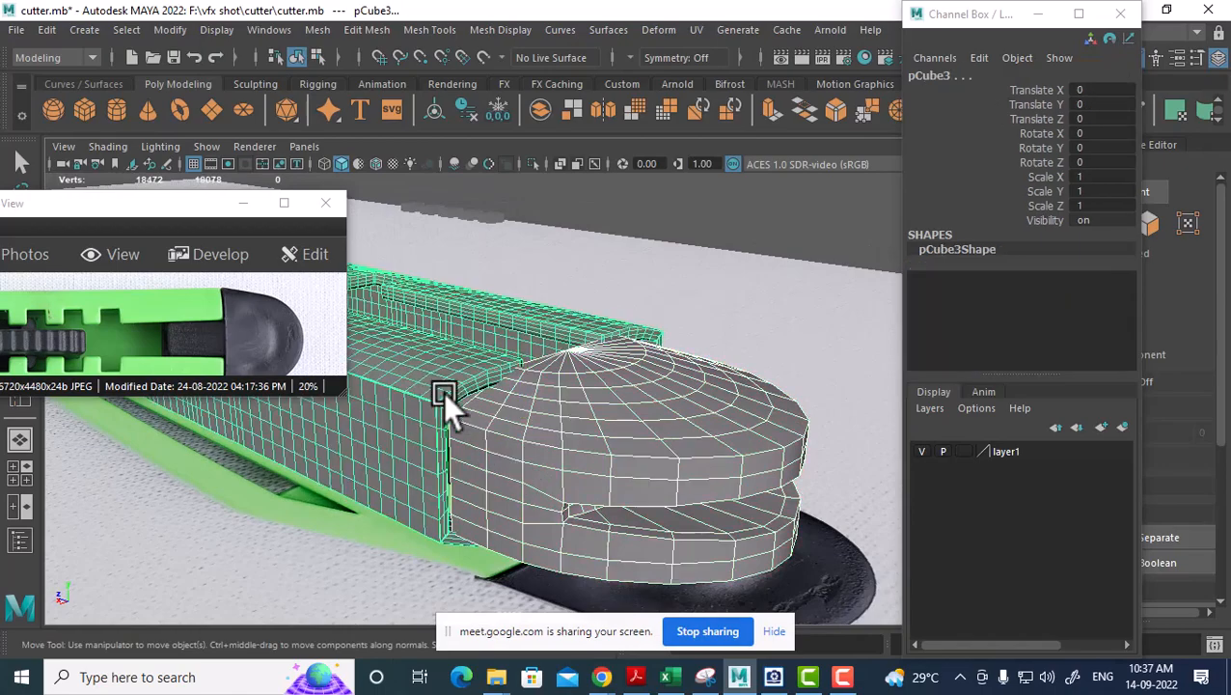
key("alt+h")
left_click_drag(602, 430, 473, 429, "alt")
key("space")
left_click(711, 371)
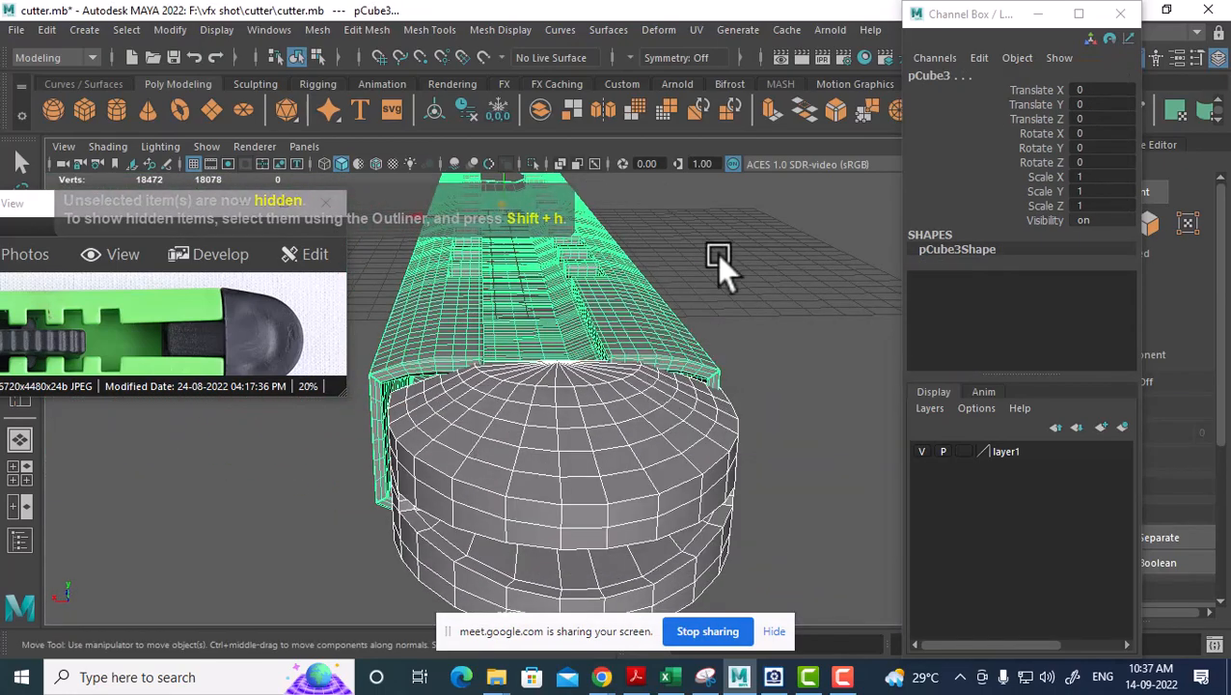
Fit the cap to the body's width in the top view with Translate X 2.439 and Scale X 1.044.
key("space")
left_click(753, 325)
left_click_drag(753, 325, 673, 336)
left_click_drag(672, 378, 720, 445, "alt")
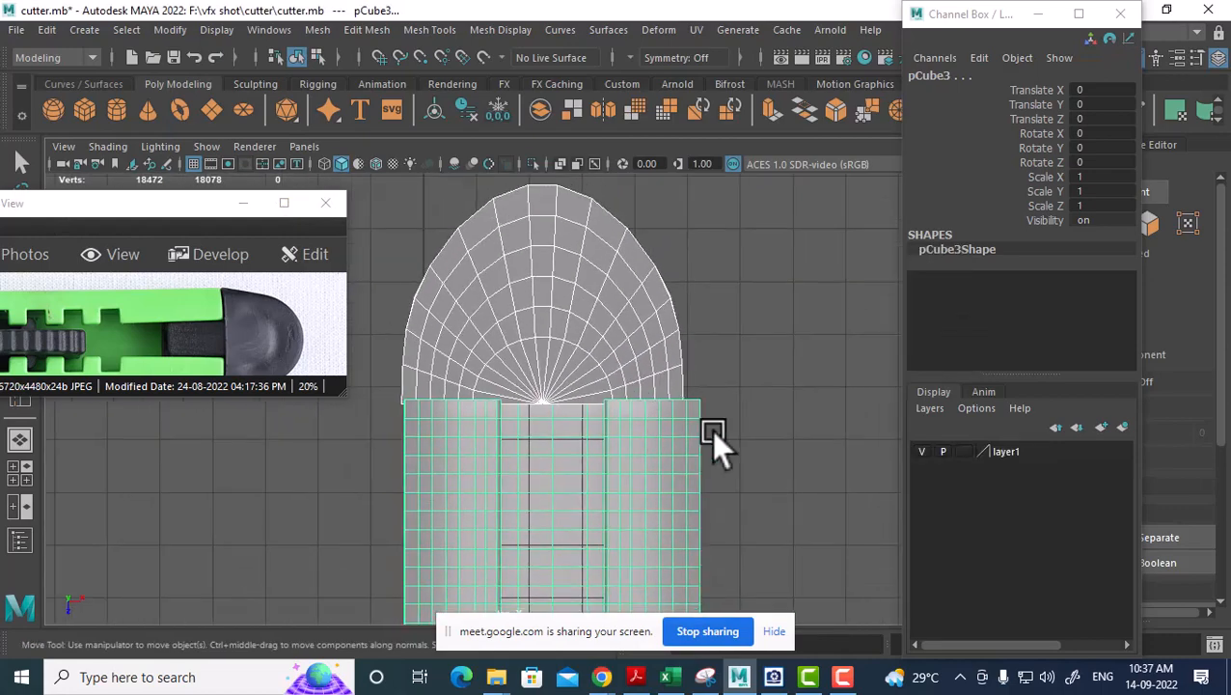
left_click(518, 346)
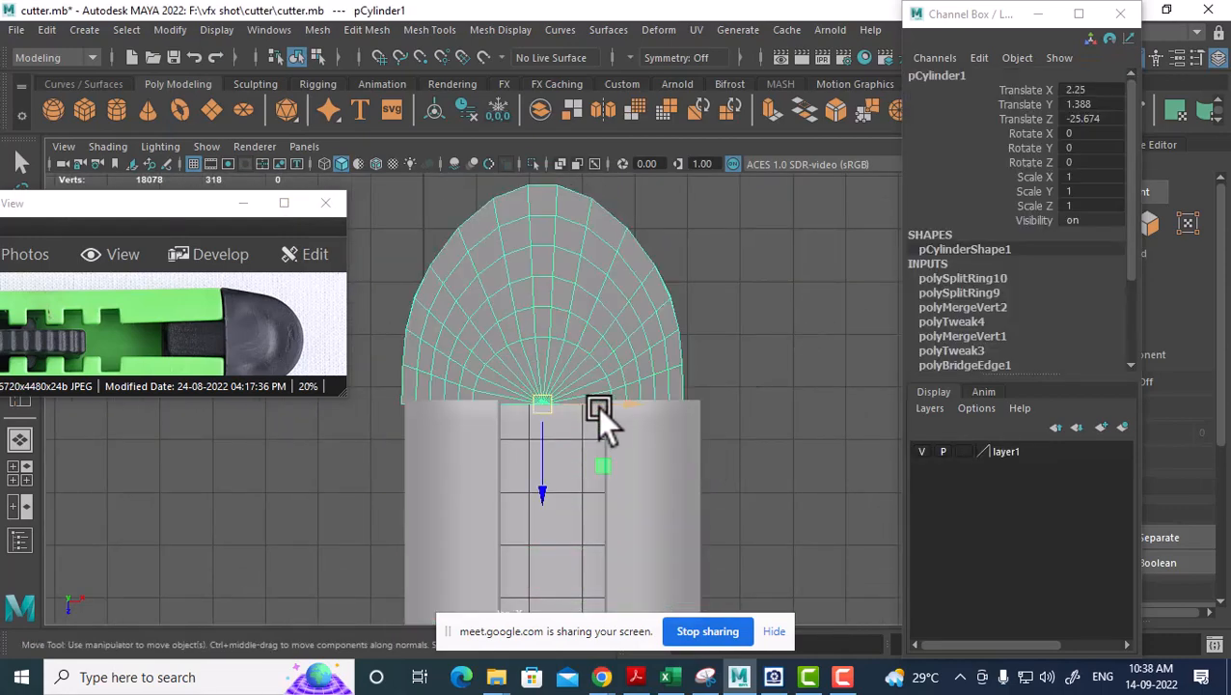
left_click_drag(623, 402, 632, 401)
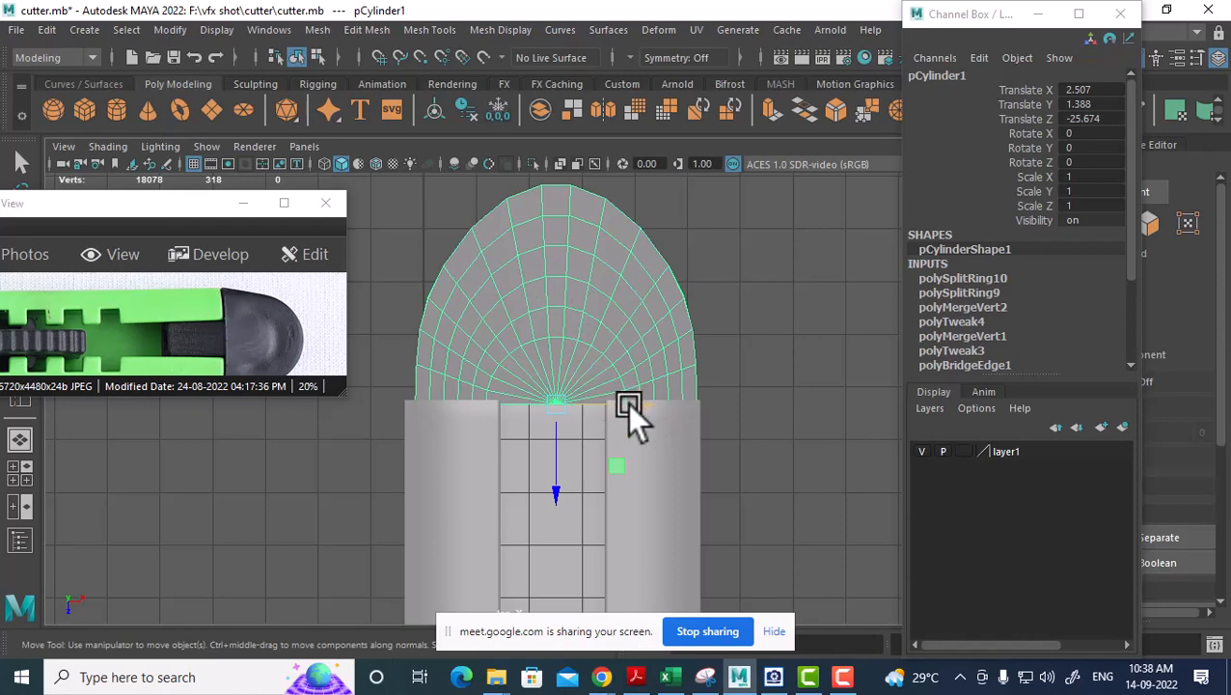
key("r")
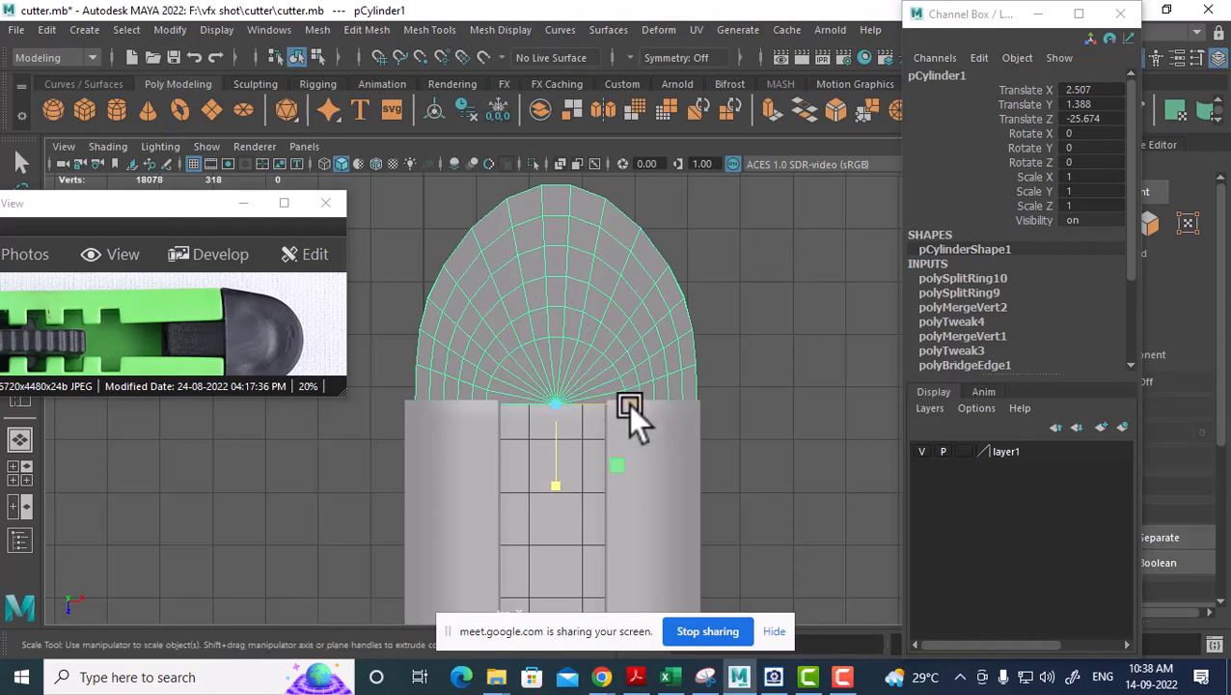
key("w")
left_click_drag(648, 404, 638, 404)
key("r")
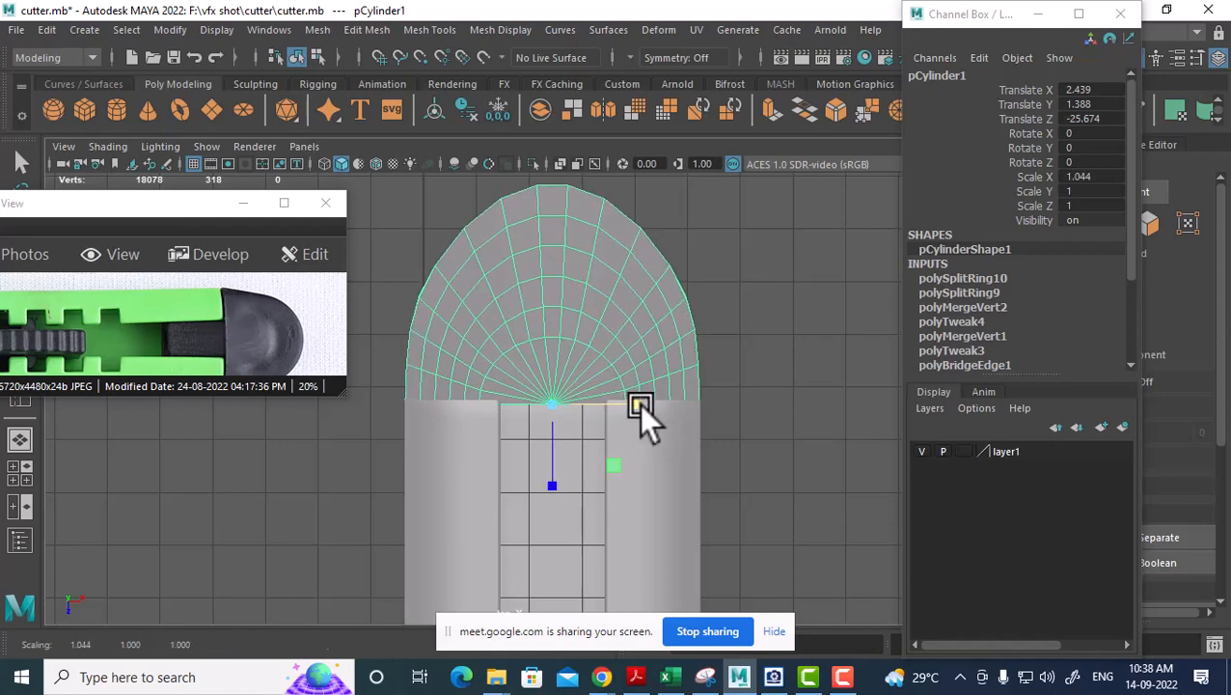
mouse_move(596, 392)
middle_mouse_down("alt")
mouse_move(607, 401)
mouse_move(591, 407)
mouse_move(611, 381)
middle_mouse_up("alt")
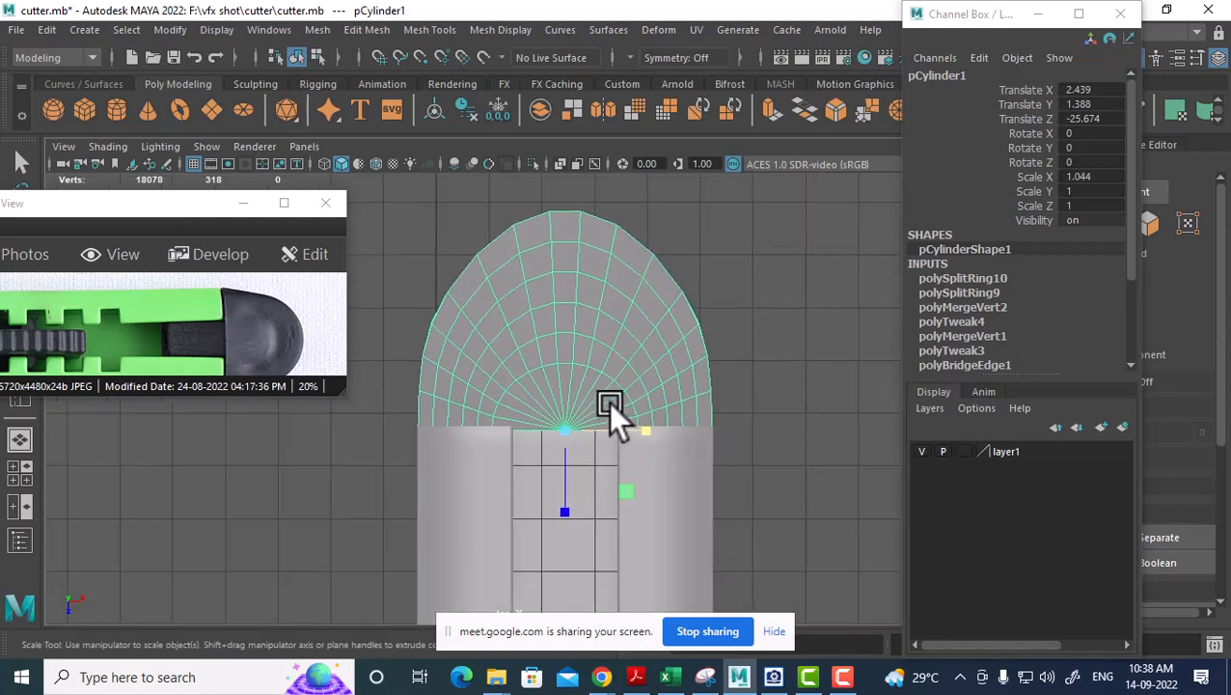
Examine how the cap's height and rim line up with the cutter body in the side and perspective views.
key("w")
key("space")
left_click_drag(613, 383, 504, 352)
right_click_drag(576, 360, 624, 402, "alt")
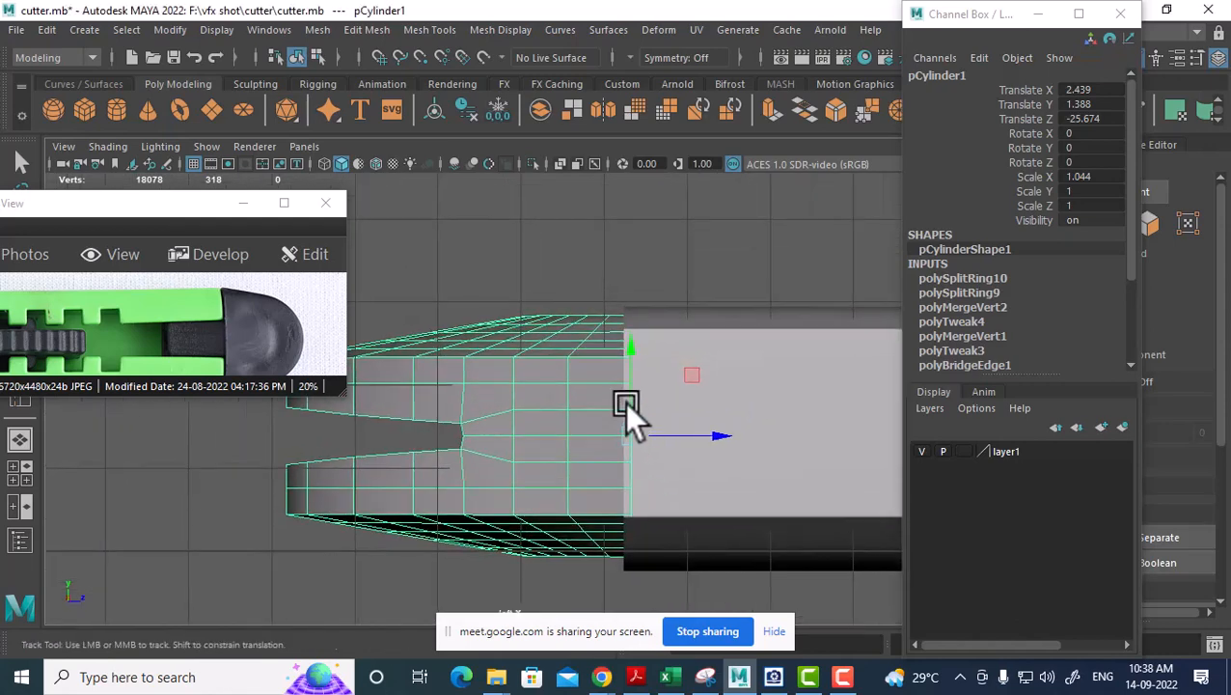
middle_click_drag(624, 402, 600, 357, "alt")
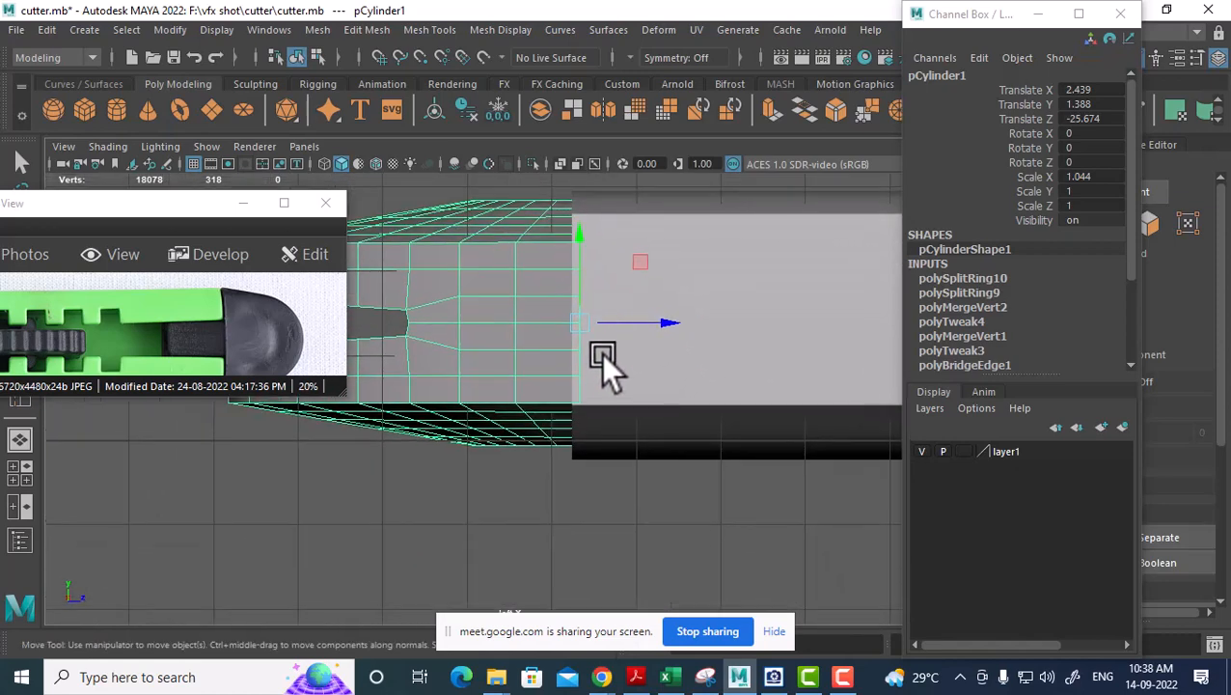
key("space")
left_click_drag(605, 405, 581, 387)
right_click_drag(580, 387, 592, 433, "alt")
key("space")
left_click_drag(594, 434, 669, 353)
middle_click_drag(569, 399, 605, 409, "alt")
right_click_drag(605, 409, 599, 443, "alt")
left_click_drag(599, 443, 574, 415, "alt")
Select edge loops across the end cap's top and raise the loops around the centre slightly along Y.
right_click_drag(564, 183, 565, 126)
double_click(519, 417)
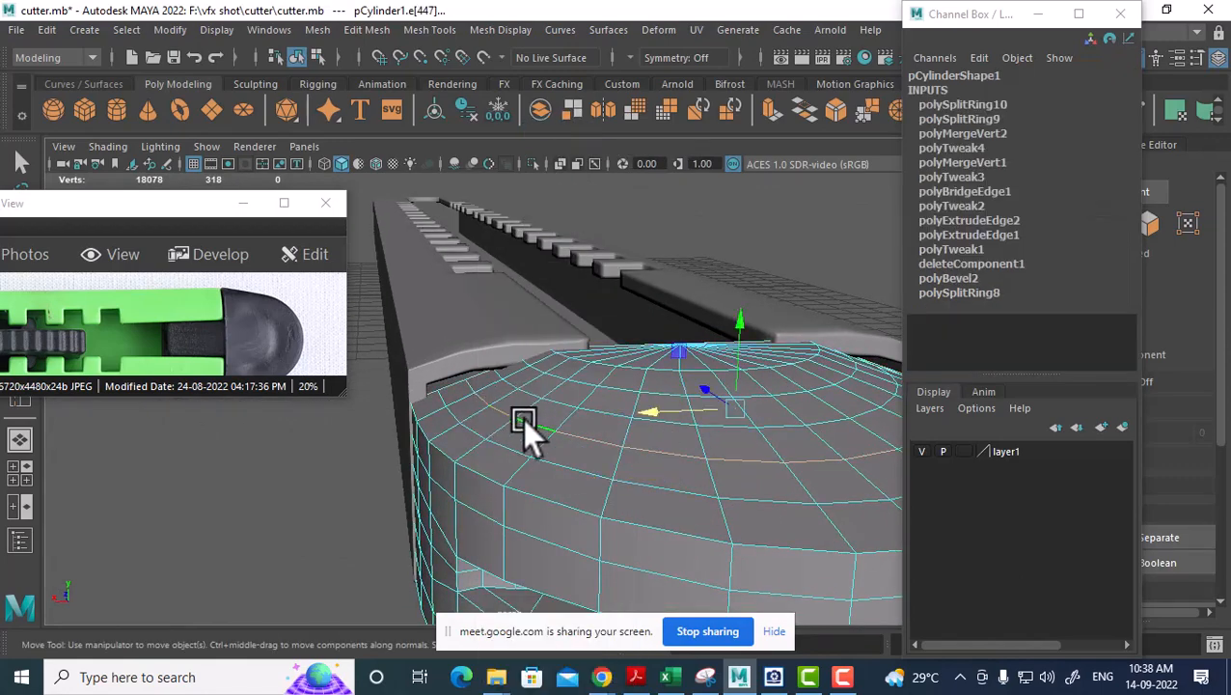
scroll(511, 422, "up", 1)
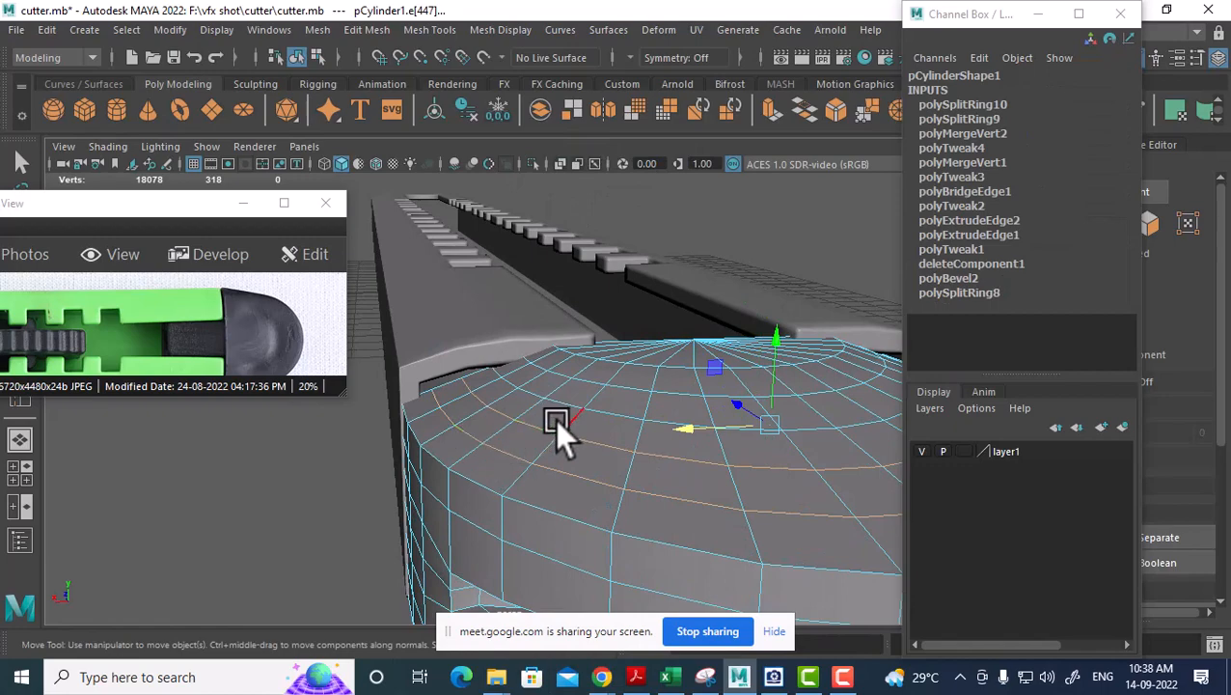
left_click_drag(554, 419, 663, 305, "alt")
double_click(539, 394)
mouse_move(725, 280)
left_mouse_down()
mouse_move(713, 260)
mouse_move(708, 271)
left_mouse_up()
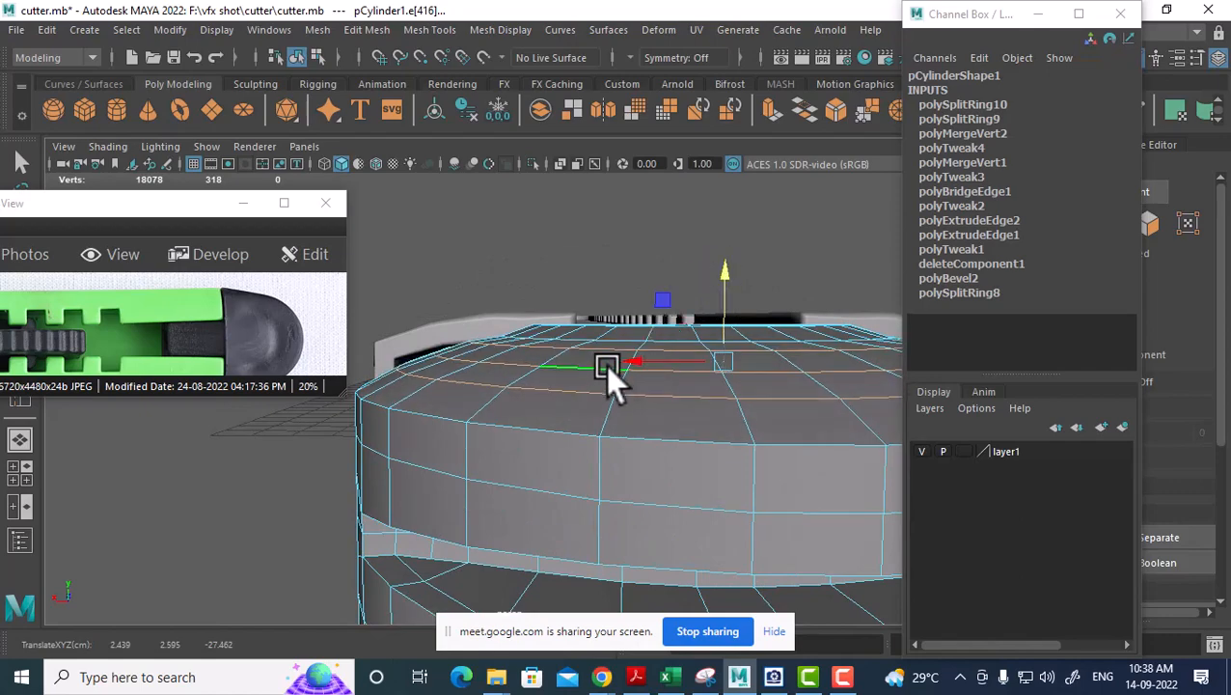
left_click_drag(605, 365, 715, 346, "alt")
double_click(637, 368)
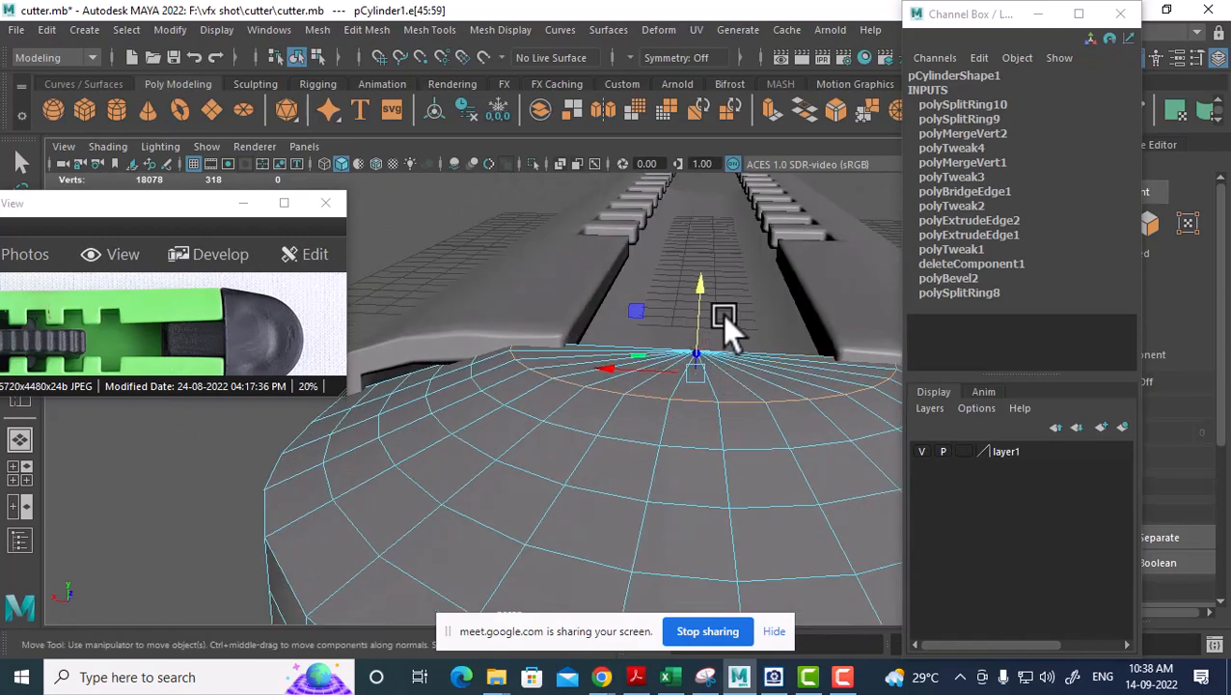
right_click_drag(722, 317, 710, 235)
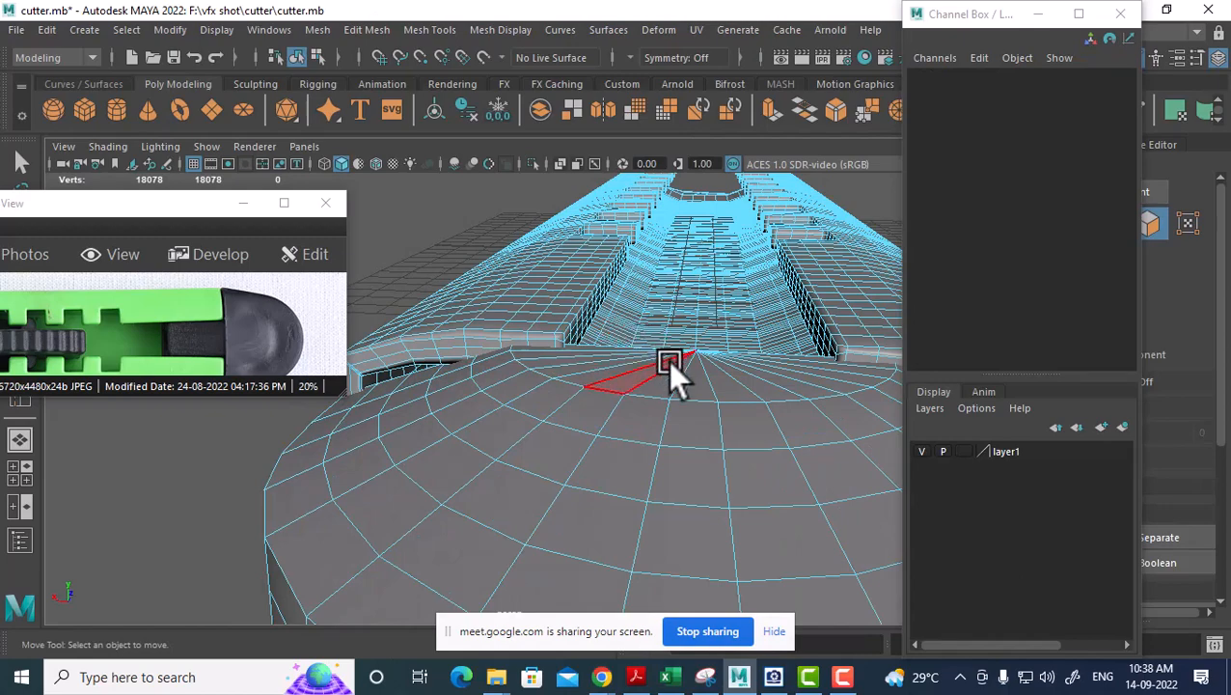
scroll(497, 364, "down", 3)
right_click_drag(427, 454, 516, 145)
left_click(313, 505)
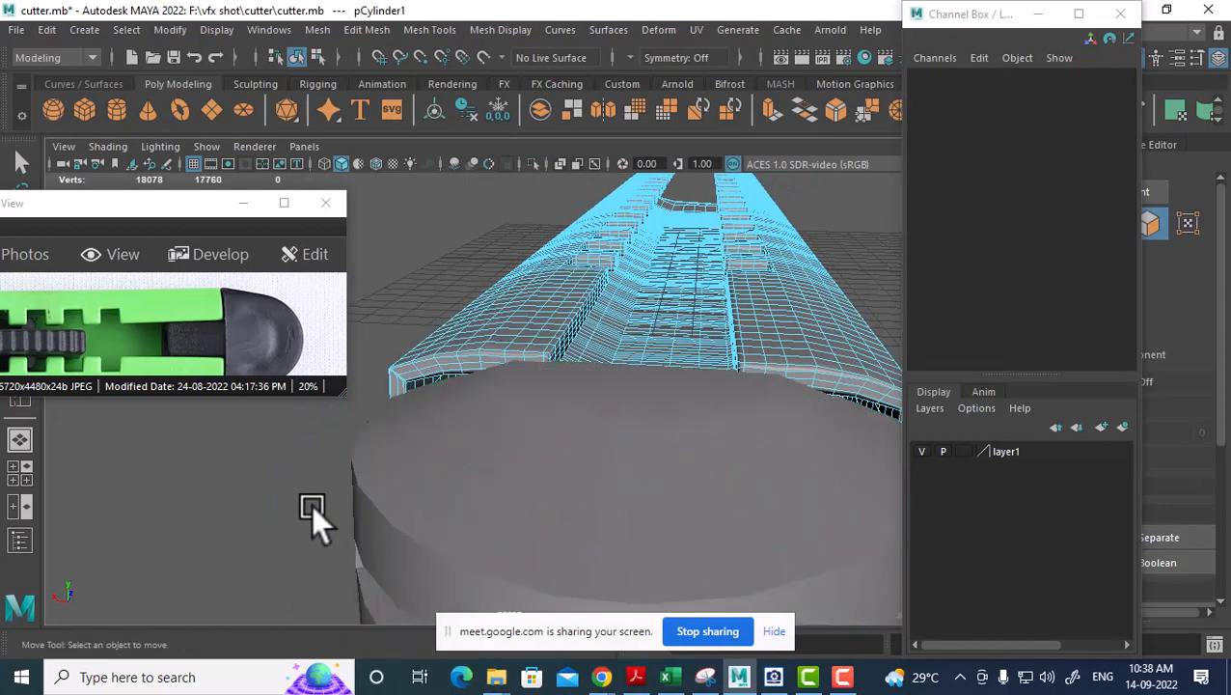
left_click(560, 406)
right_click_drag(560, 406, 656, 149)
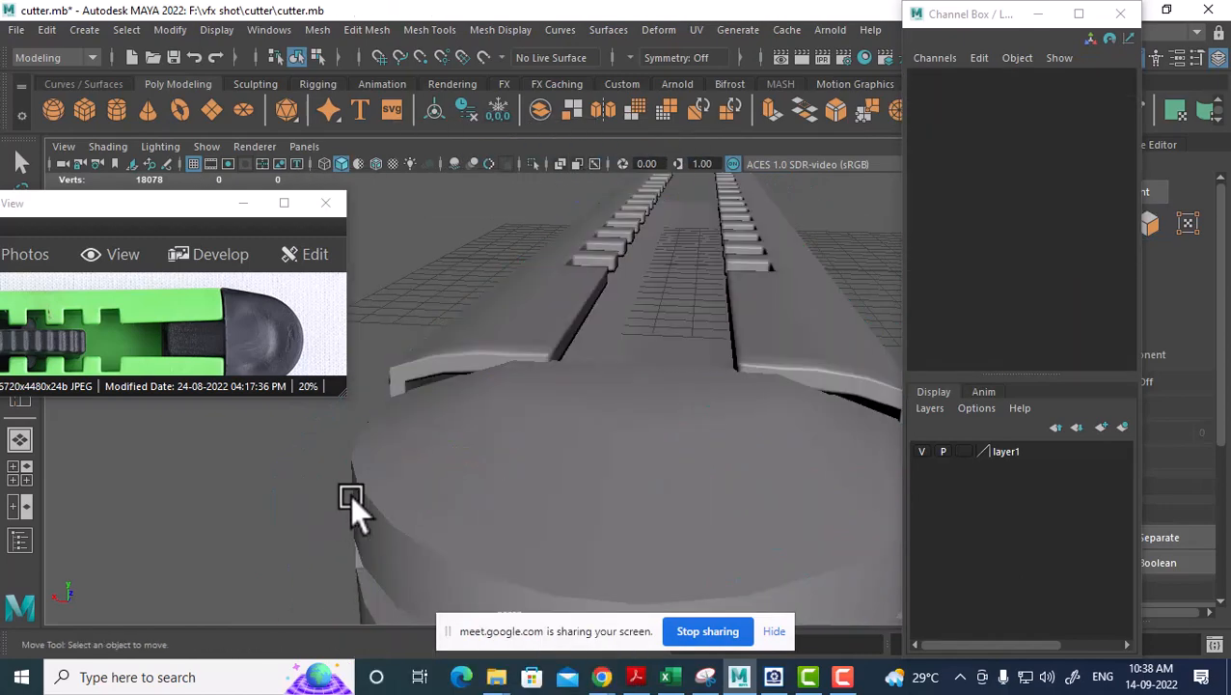
Select the triangular faces at the centre of the cap's top and raise them in the back view to the body's upper surface.
left_click(452, 482)
right_click_drag(235, 462, 237, 230)
left_click_drag(590, 323, 619, 339, "alt")
left_click(651, 378)
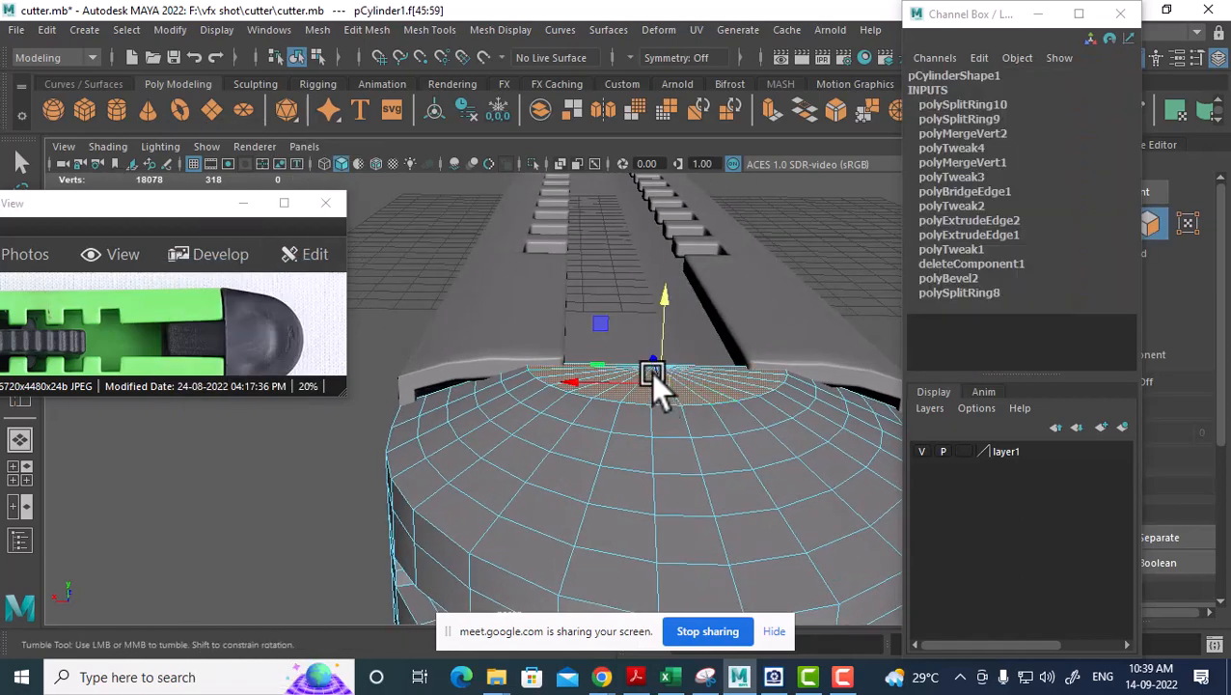
left_click_drag(651, 378, 629, 396, "alt")
key("space")
left_click_drag(674, 328, 671, 372)
key("space")
left_click_drag(572, 341, 478, 378)
middle_click_drag(516, 332, 604, 400, "alt")
right_click_drag(604, 400, 868, 525, "alt")
middle_click_drag(555, 364, 640, 428, "alt")
right_click_drag(641, 428, 762, 434, "alt")
middle_click_drag(685, 346, 620, 312, "alt")
right_click_drag(621, 311, 713, 340, "alt")
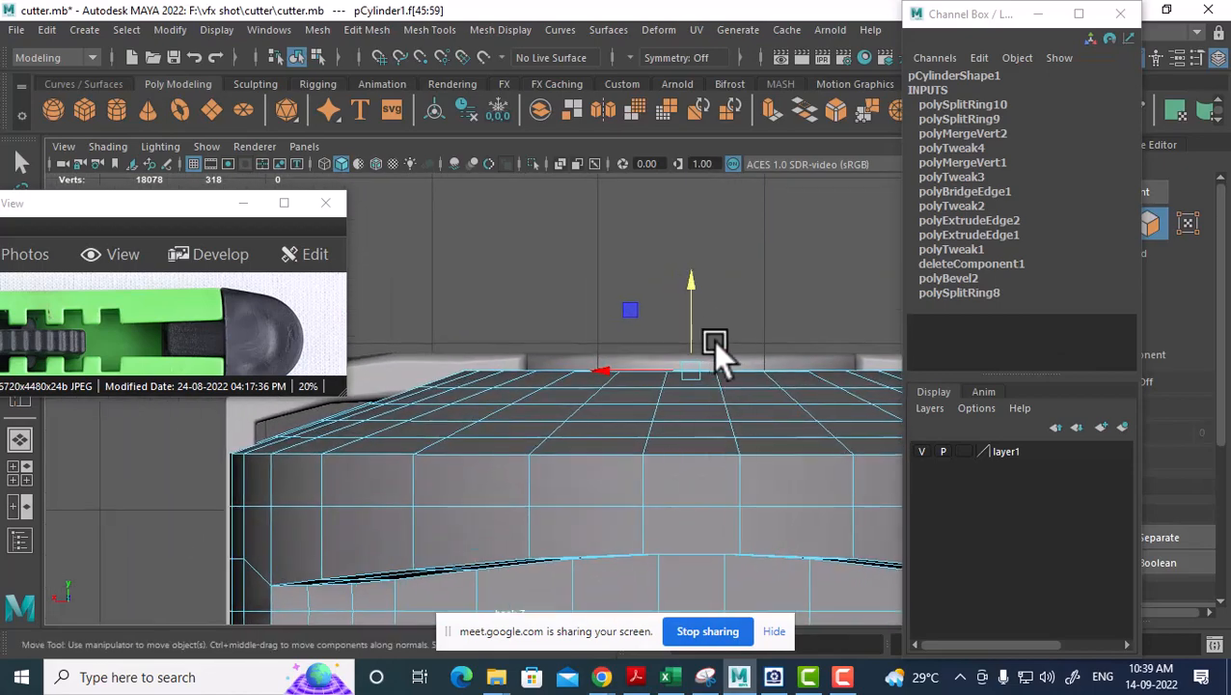
left_click_drag(690, 281, 692, 268)
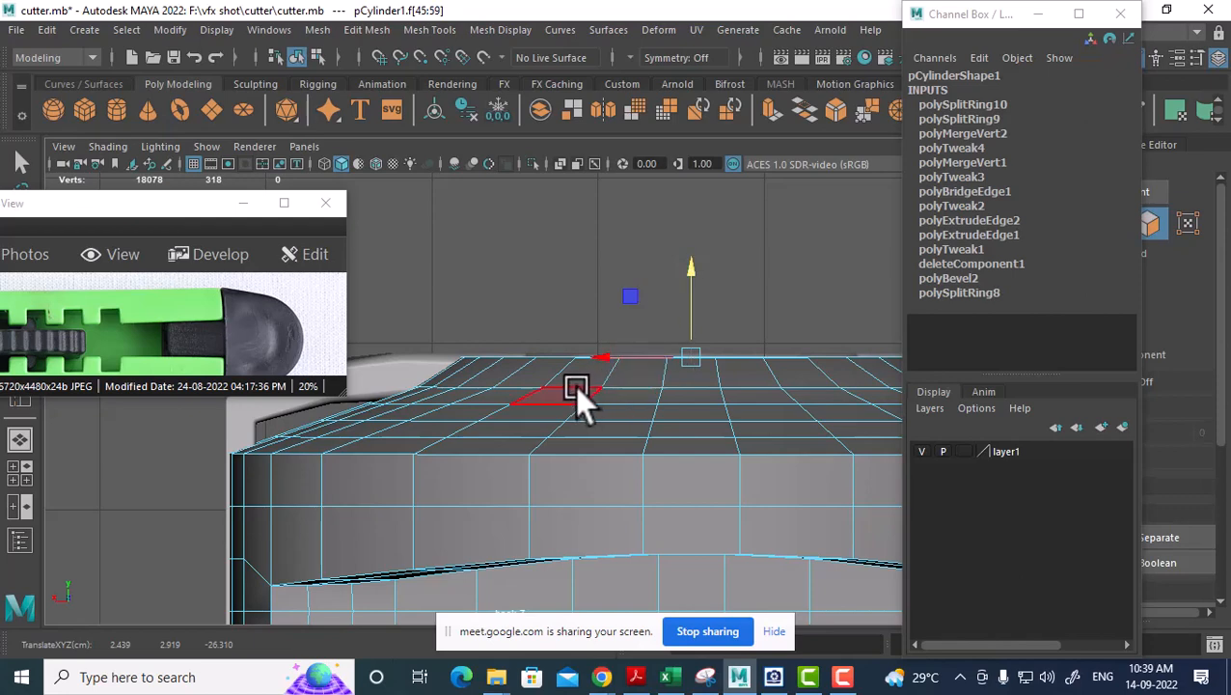
Raise the edge loops between the cap's top centre and its rim in stages, rounding the profile towards the body's outline.
right_click(574, 386)
left_click(579, 125)
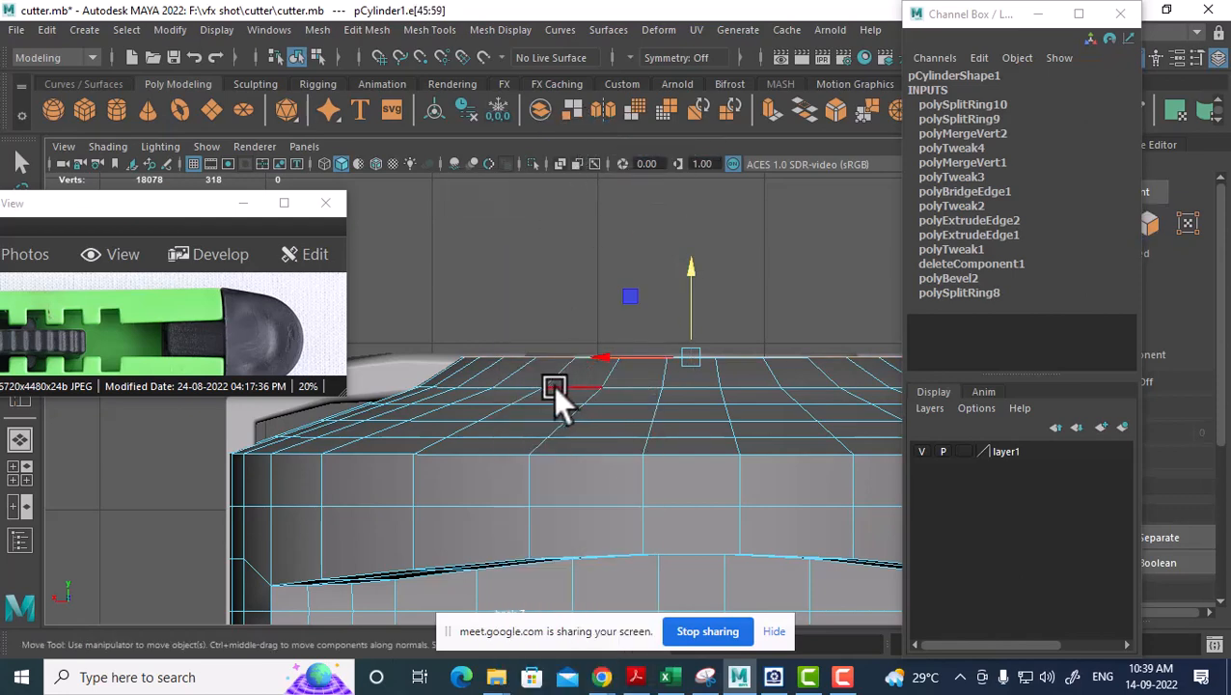
left_click(559, 390)
left_click_drag(560, 390, 545, 403)
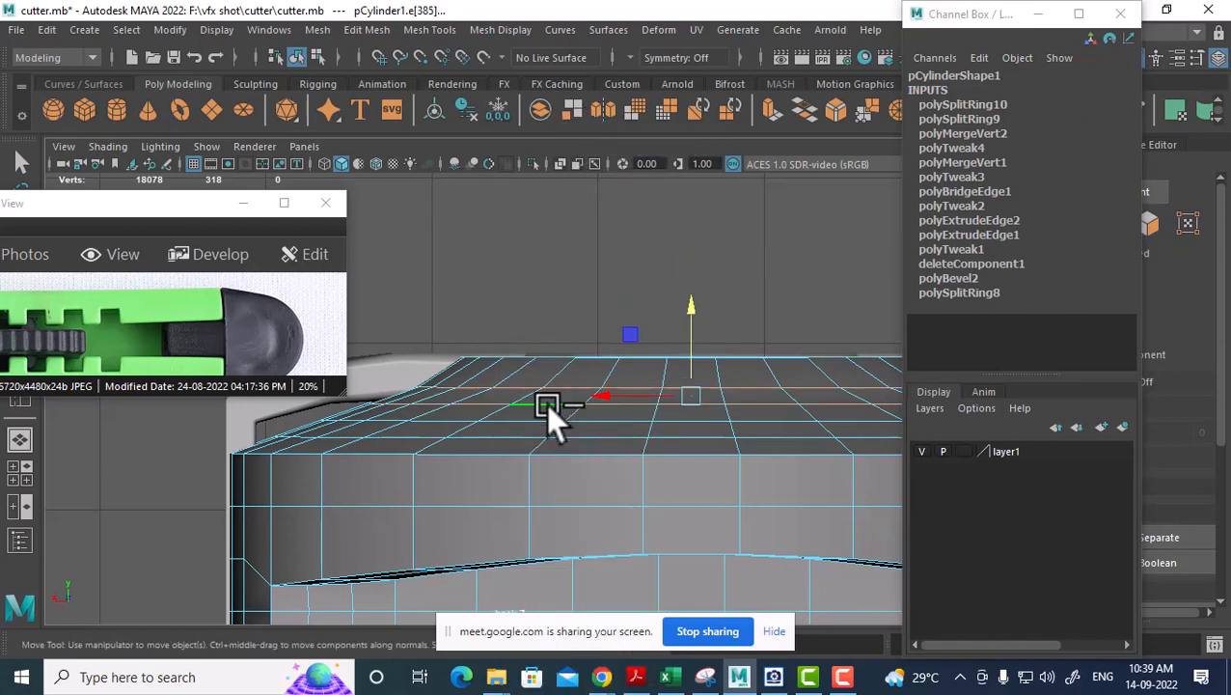
double_click(515, 422, "shift")
double_click(501, 439, "shift")
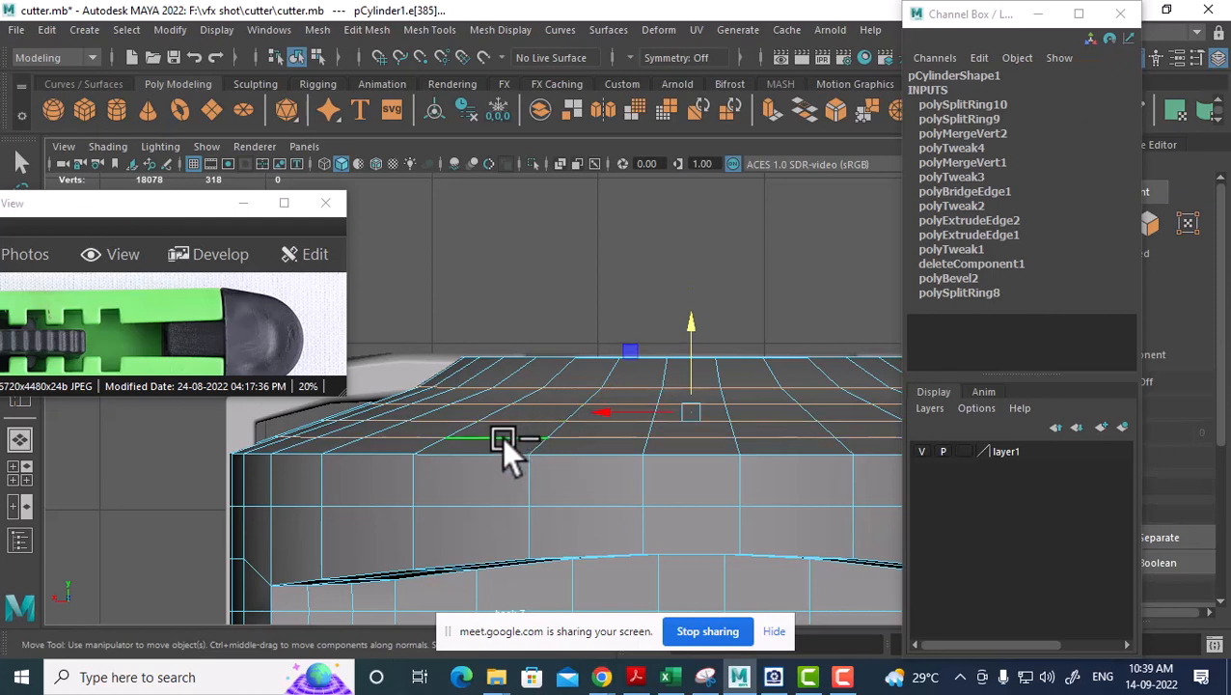
middle_click_drag(648, 438, 659, 462, "alt")
left_click_drag(702, 349, 697, 323)
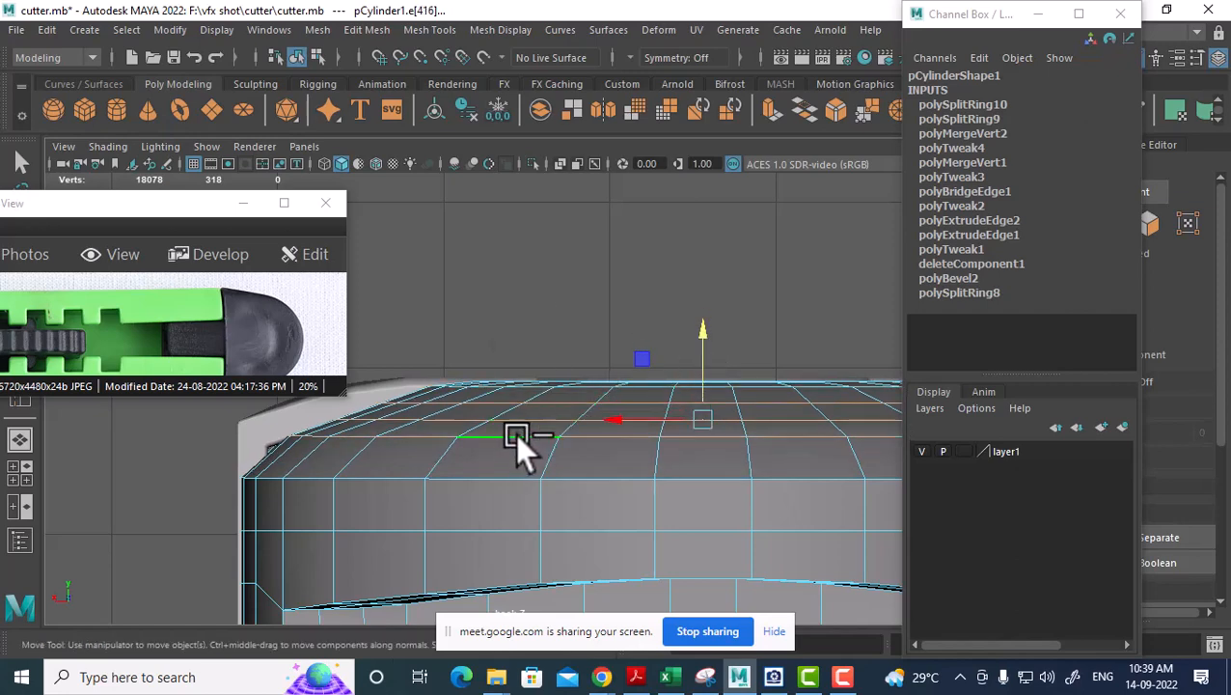
left_click_drag(695, 335, 695, 325)
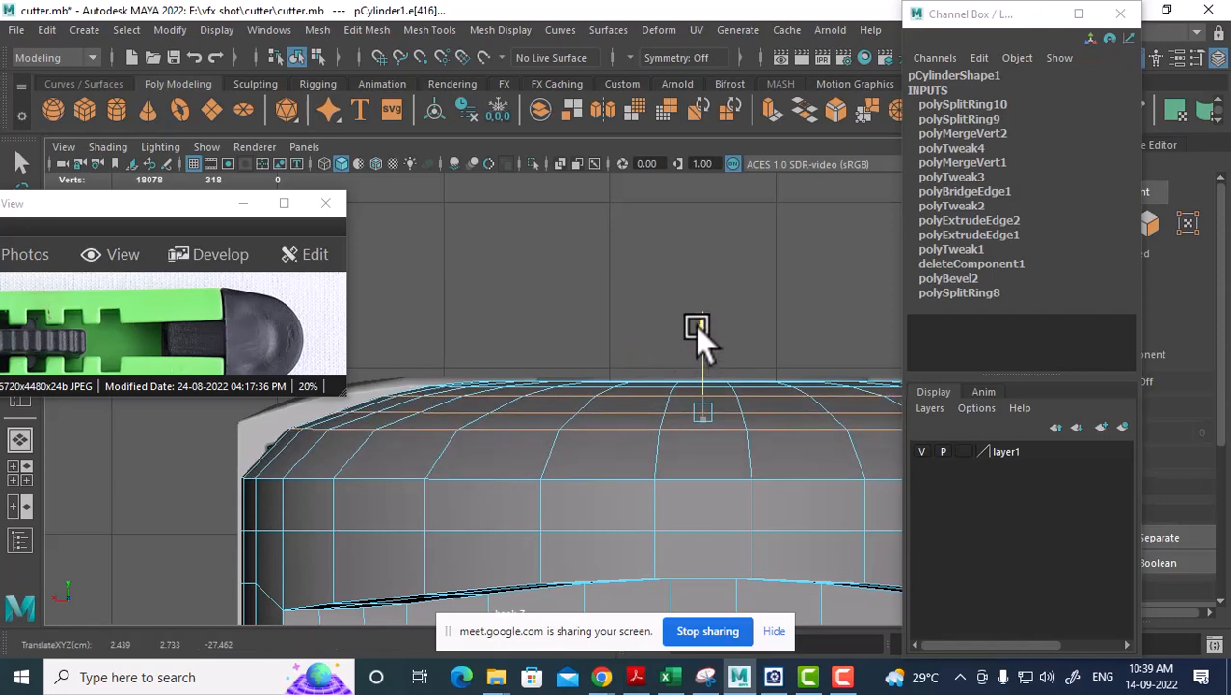
left_click_drag(695, 326, 687, 319)
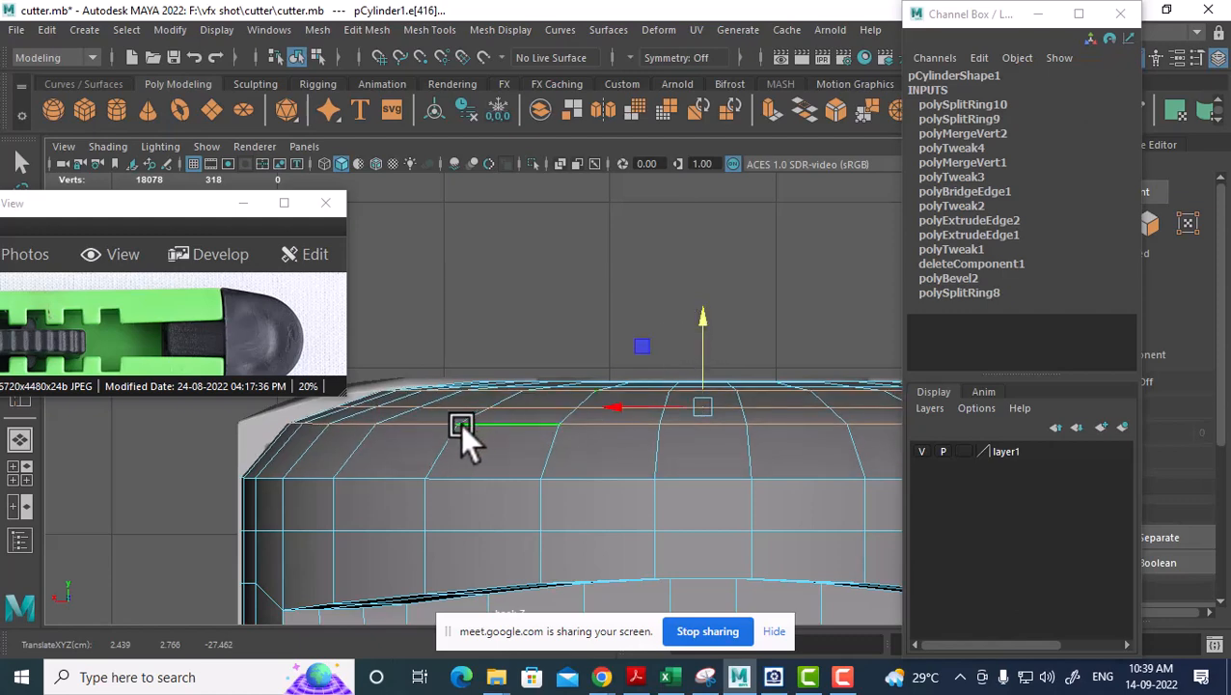
Widen the outer edge loops on the cap's top along X with the Scale tool to match the body's shoulders.
double_click(380, 424)
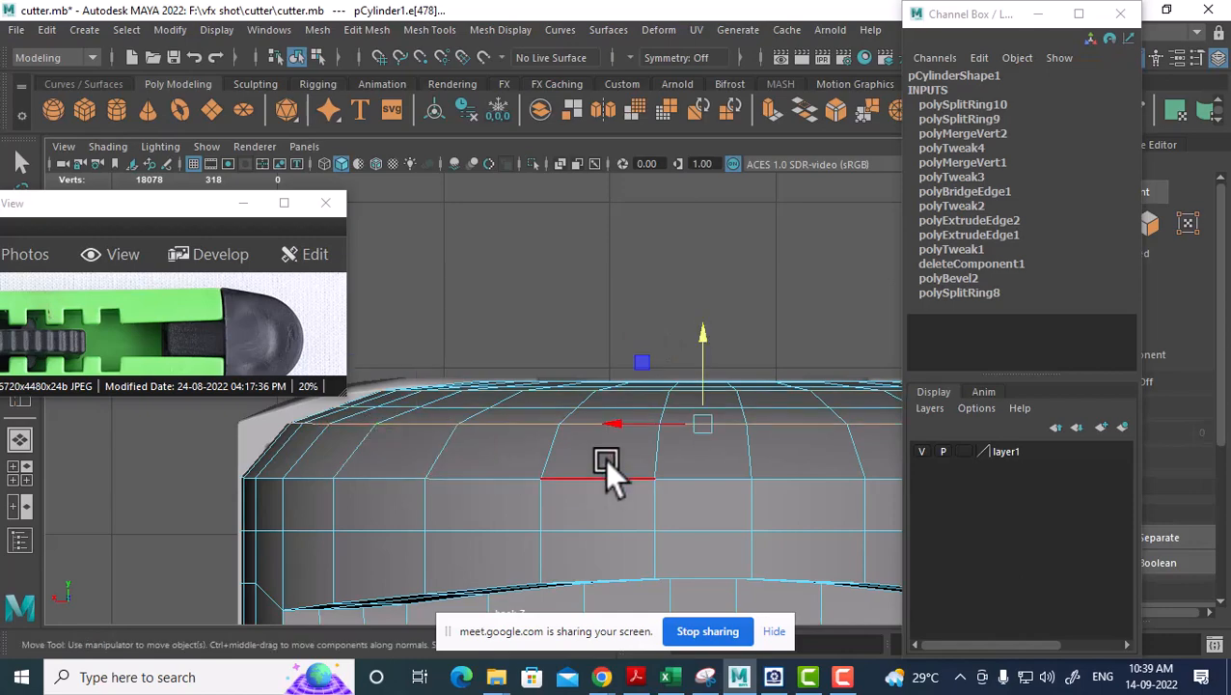
scroll(609, 472, "down", 3)
right_click_drag(506, 462, 557, 523, "alt")
key("space")
left_click_drag(565, 519, 725, 474)
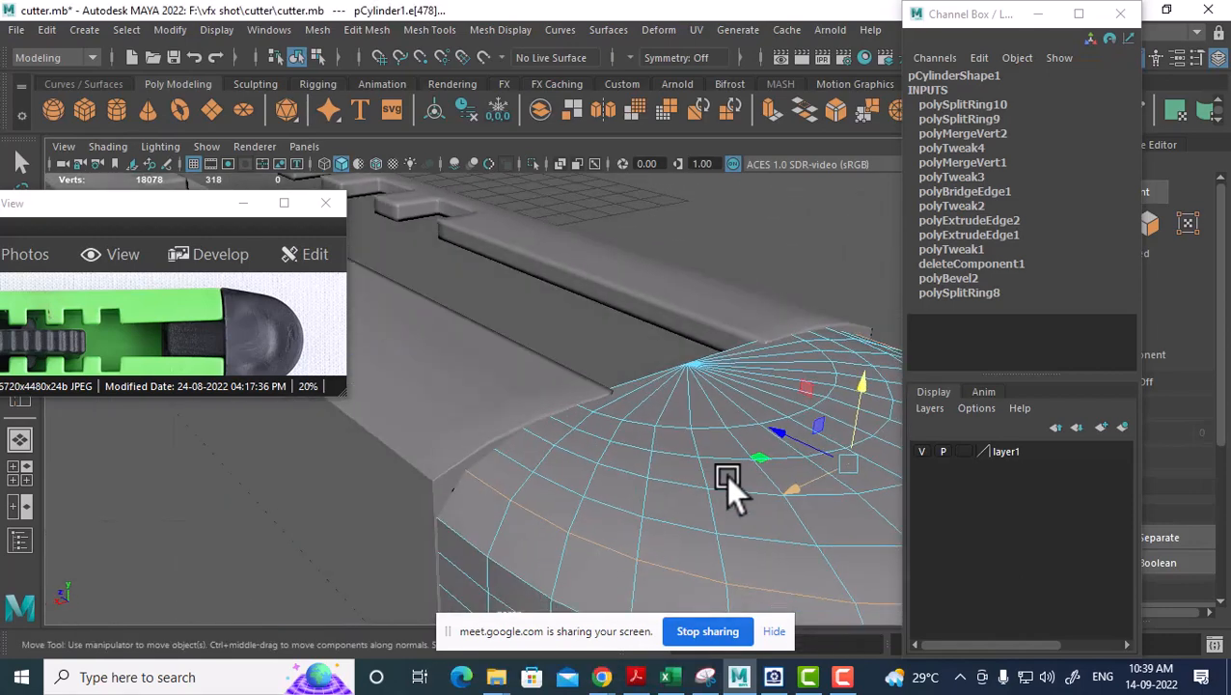
right_click_drag(725, 474, 541, 410, "alt")
left_click_drag(541, 411, 632, 450, "alt")
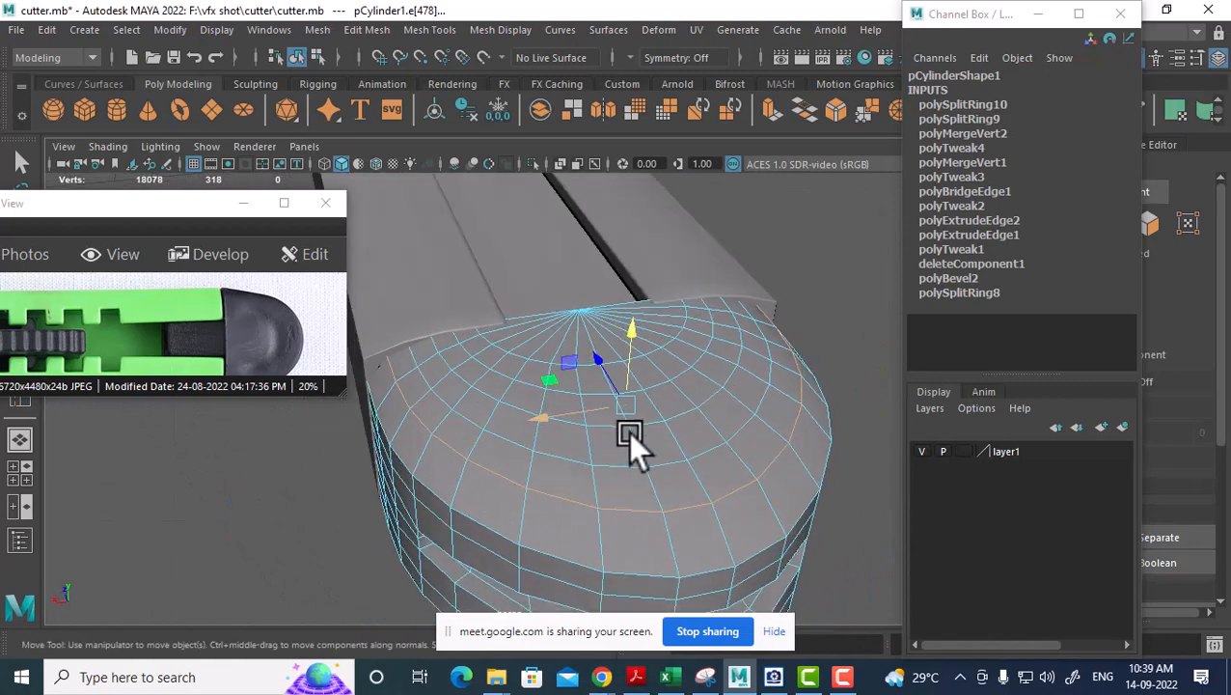
key("r")
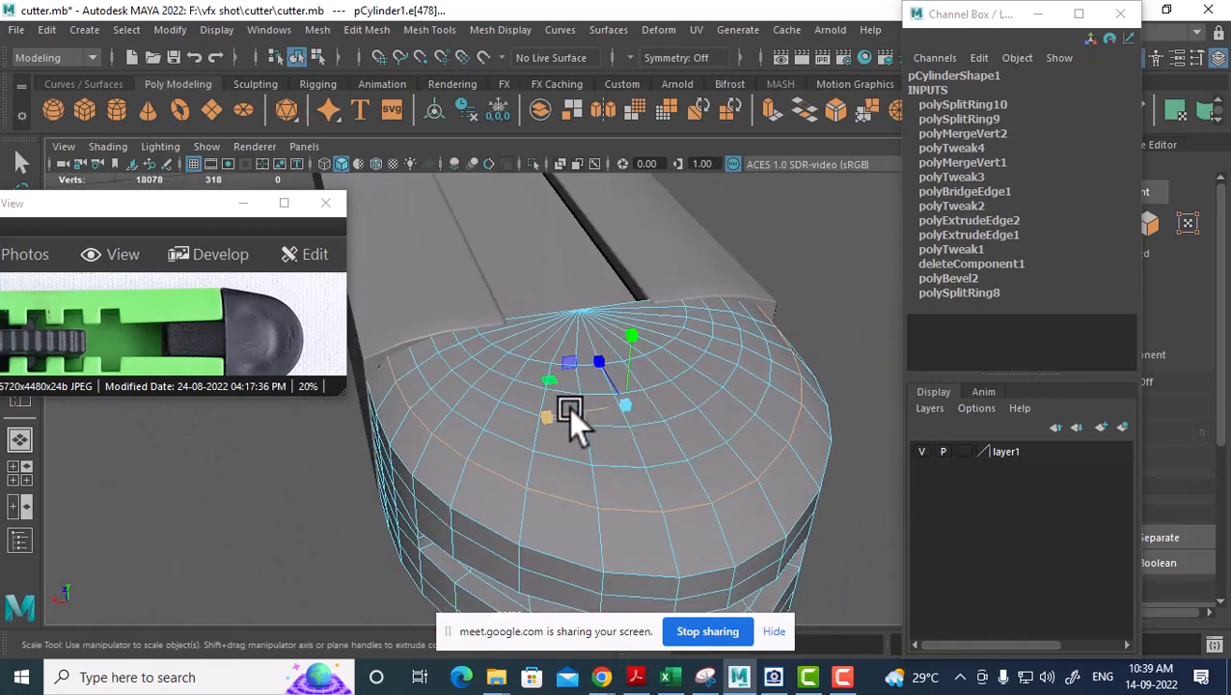
left_click_drag(612, 403, 571, 393)
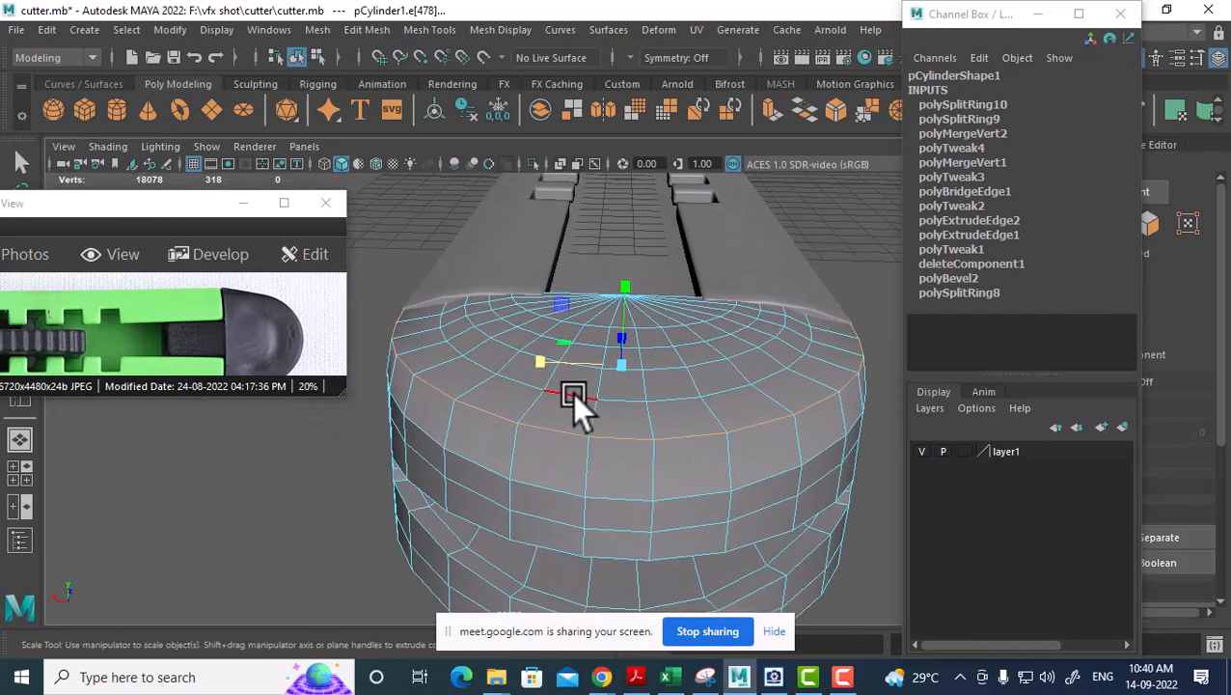
double_click(572, 392)
left_click_drag(540, 345, 535, 344)
Return to object mode, select the end cap and hide all unselected objects.
left_click_drag(607, 381, 543, 357, "alt")
right_click_drag(543, 357, 644, 188)
left_click(644, 189)
left_click_drag(644, 188, 529, 388, "alt")
left_click(529, 387)
key("alt+h")
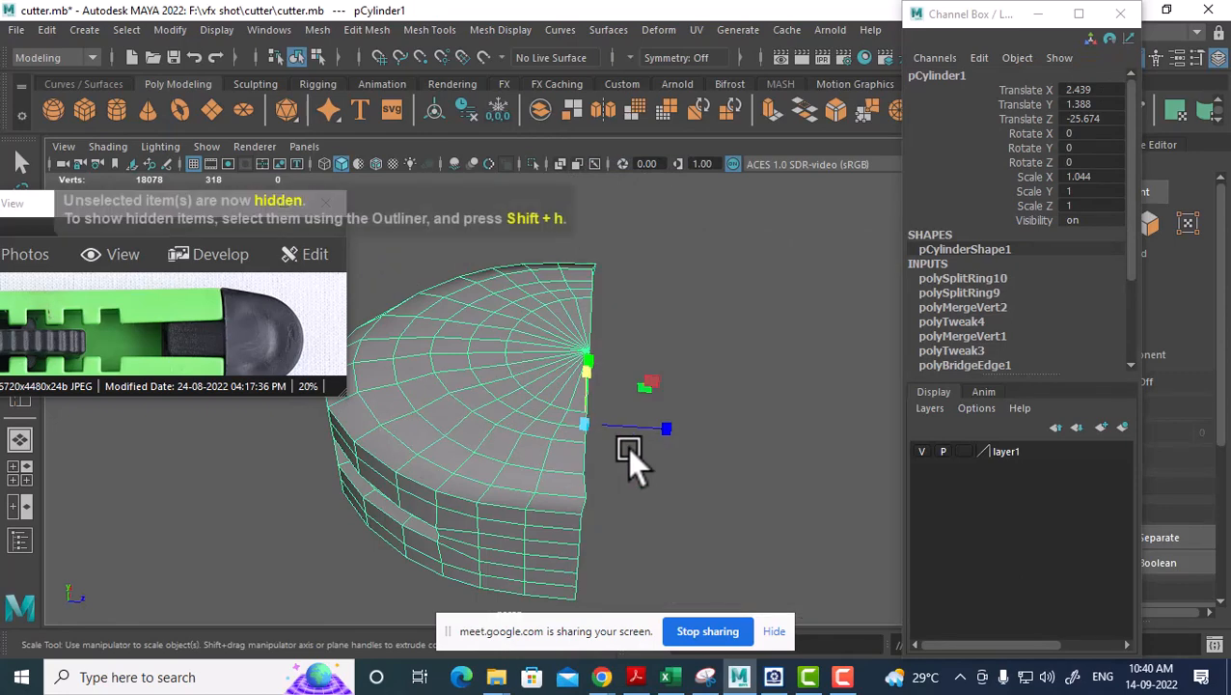
Select the vertices along the cap's straight open edge in the top view and flatten them with a Z scale of 0.
key("space")
left_click_drag(627, 447, 687, 370)
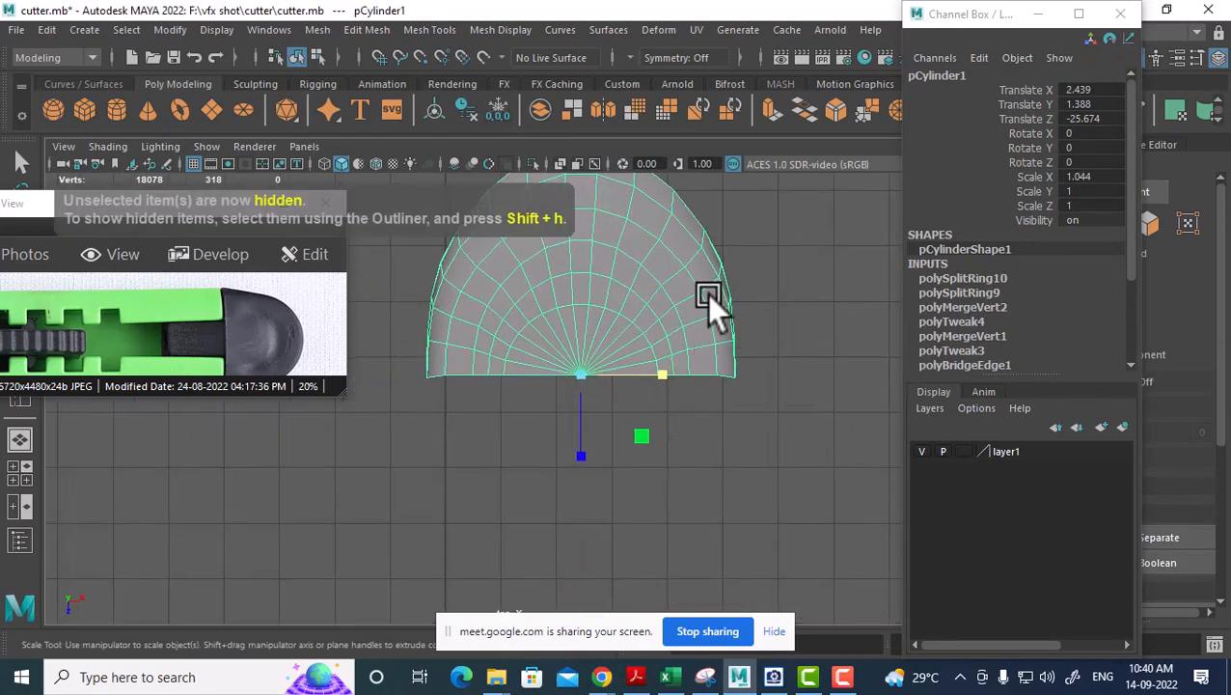
right_click_drag(706, 292, 592, 186)
left_click_drag(796, 422, 368, 376)
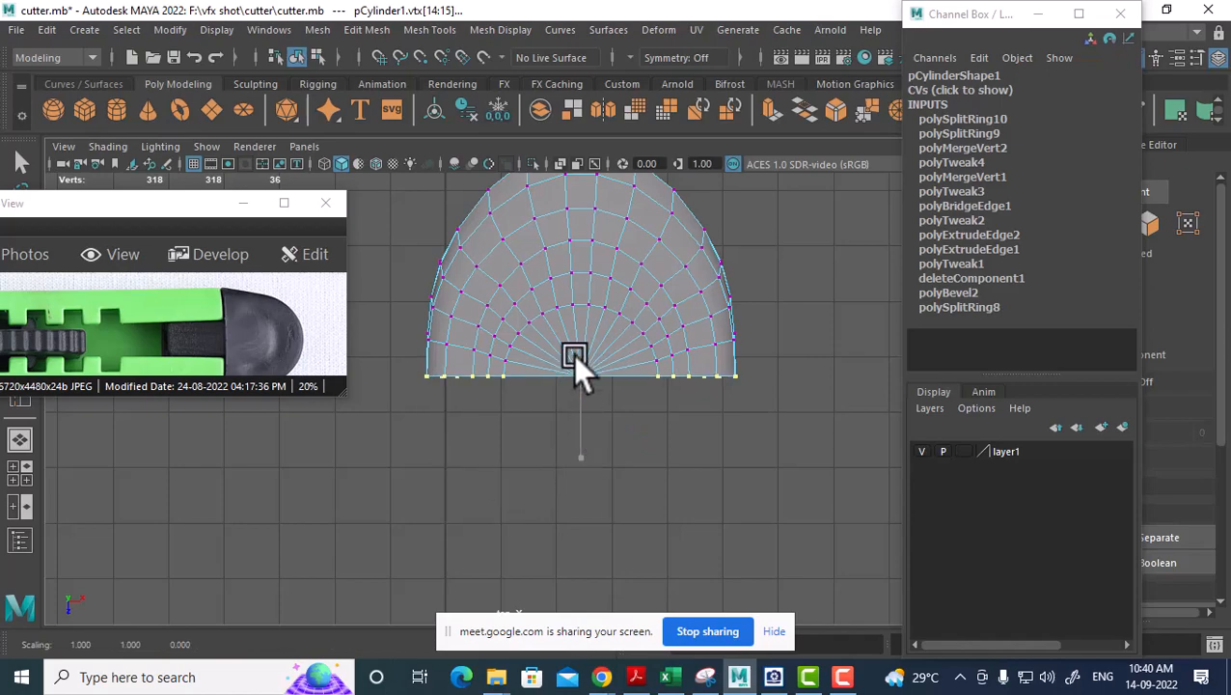
key("space")
left_click_drag(638, 453, 585, 394)
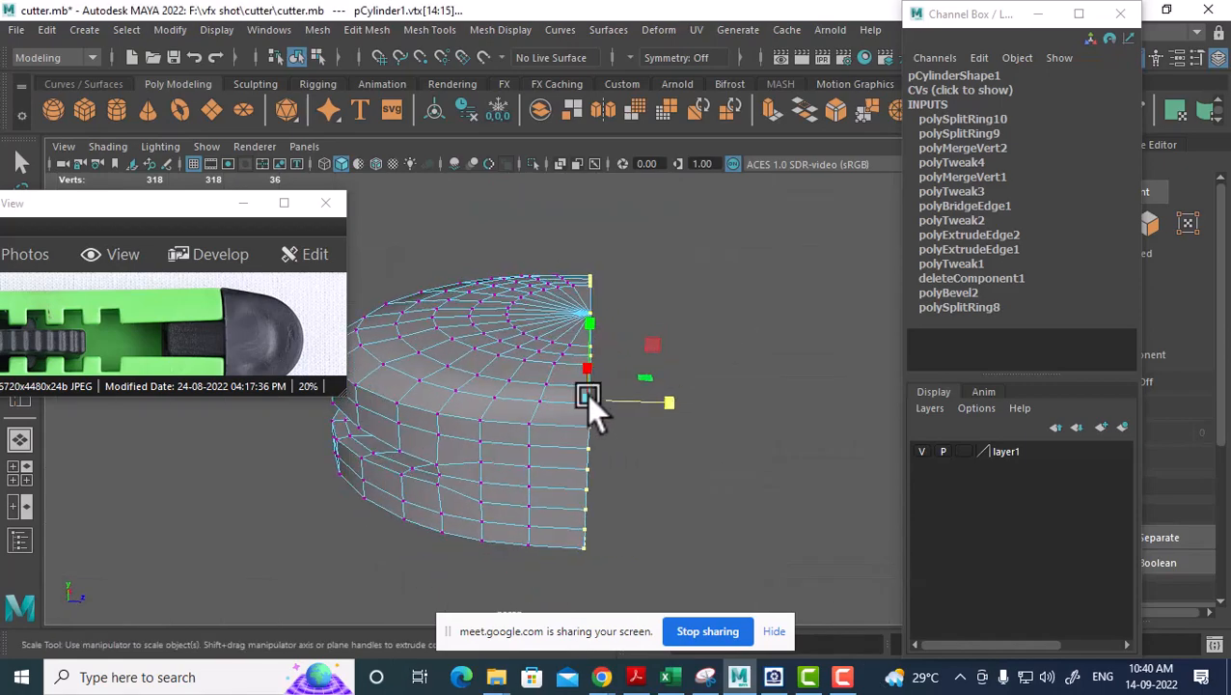
Return the cap to object mode and show the hidden cutter body again.
right_click_drag(586, 393, 654, 138)
left_click_drag(583, 400, 544, 341, "alt")
left_click(608, 442)
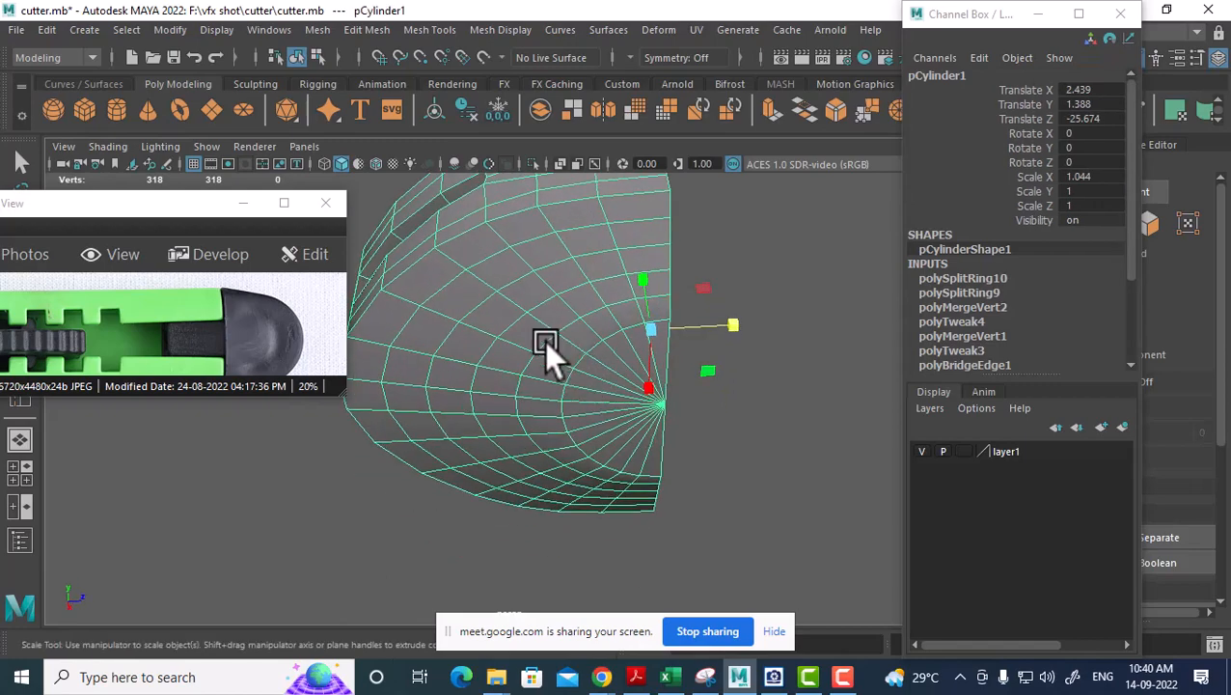
left_click_drag(618, 357, 610, 442, "alt")
key("ctrl+shift+h")
middle_click_drag(610, 442, 582, 434, "alt")
left_click_drag(582, 434, 544, 422, "alt")
Select the cap's underside vertices in the side view and lower them to line up with the bottom of the body.
key("space")
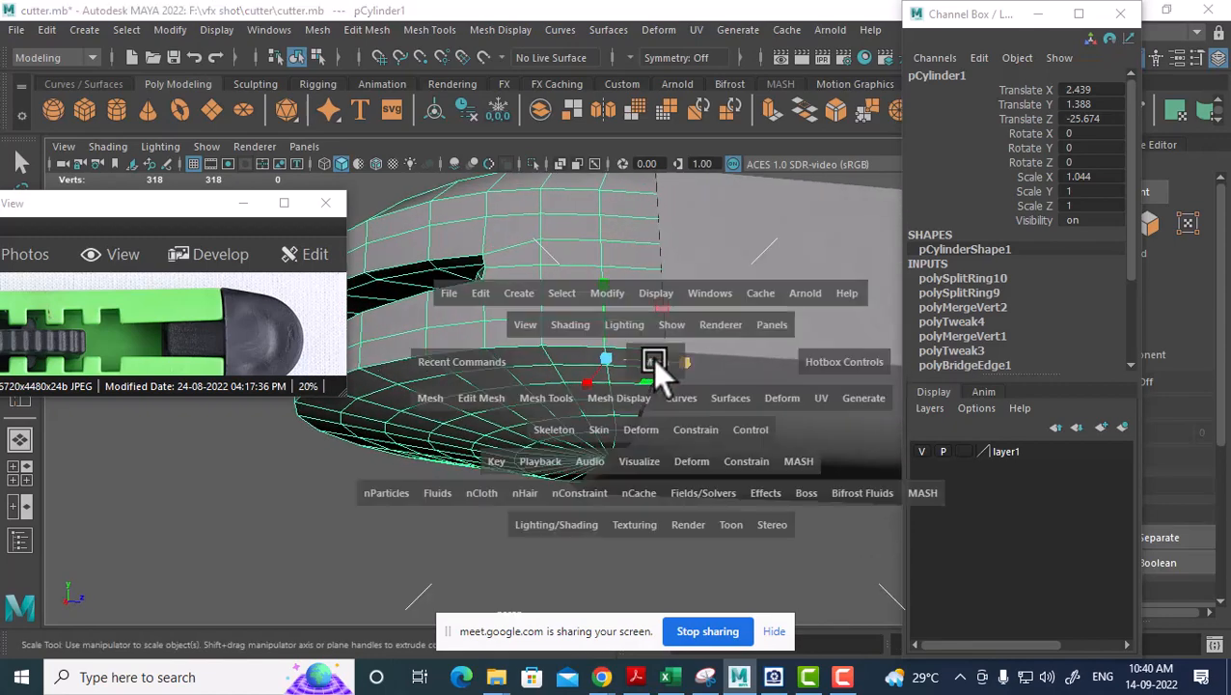
left_click_drag(652, 359, 557, 330)
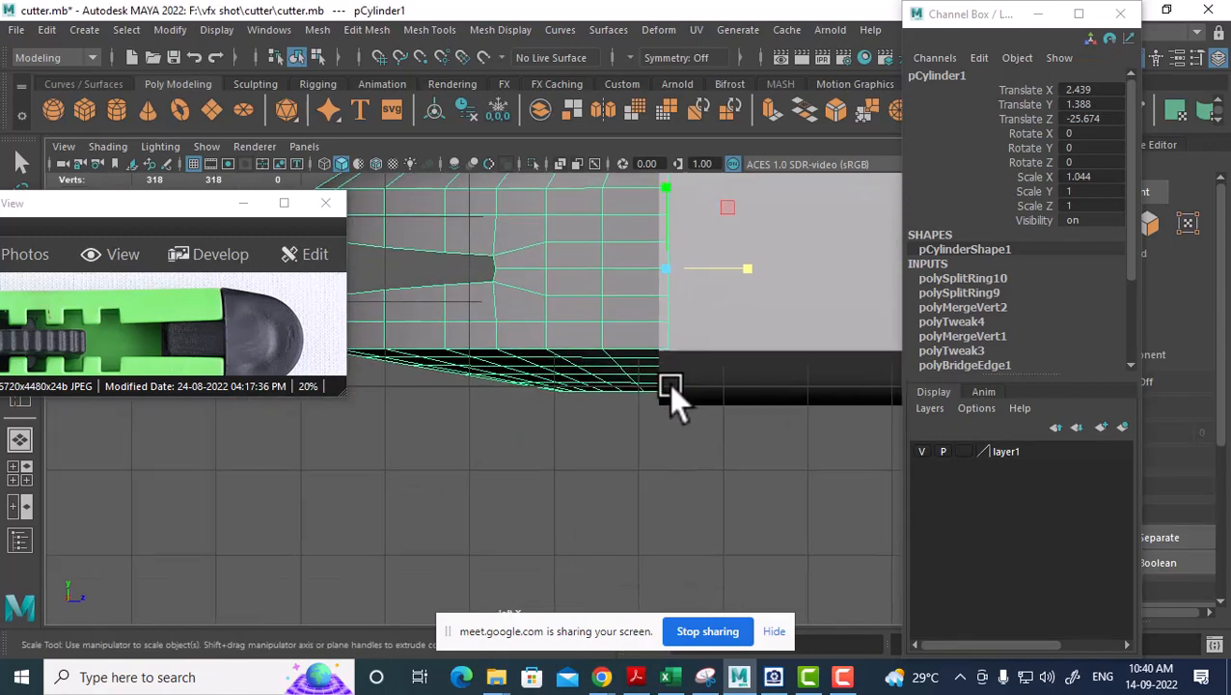
middle_click_drag(586, 452, 692, 471, "alt")
right_click_drag(690, 410, 585, 177)
left_click_drag(857, 513, 434, 368)
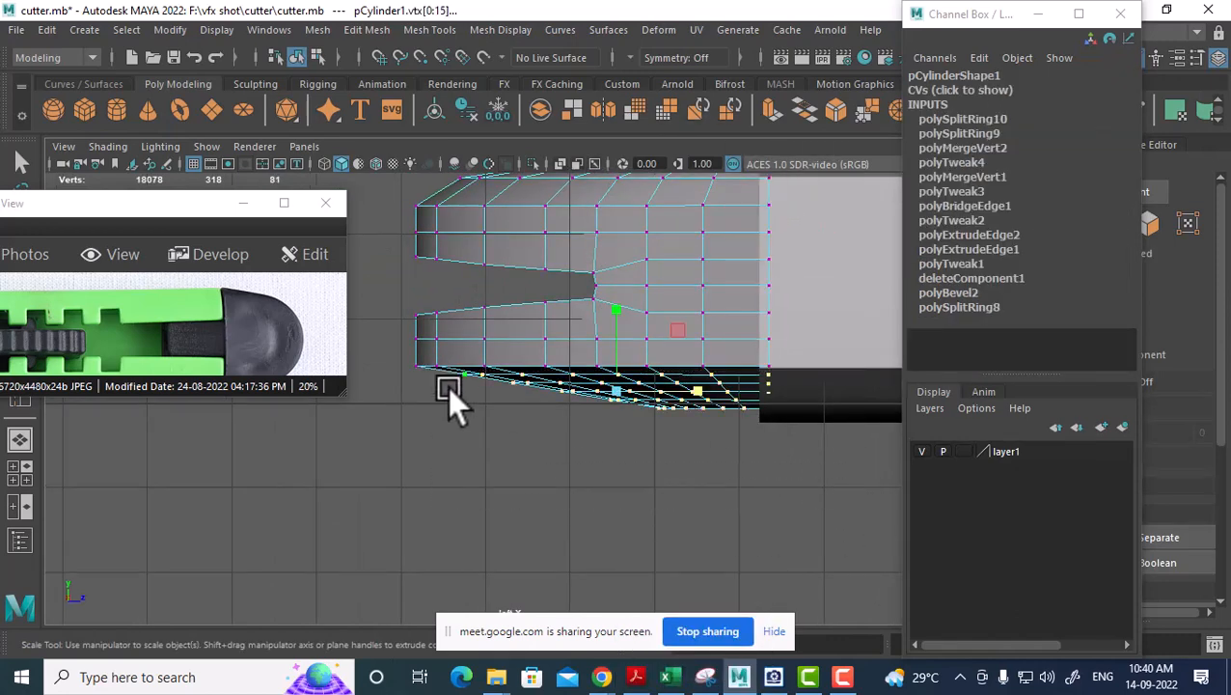
left_click_drag(689, 438, 617, 437, "alt")
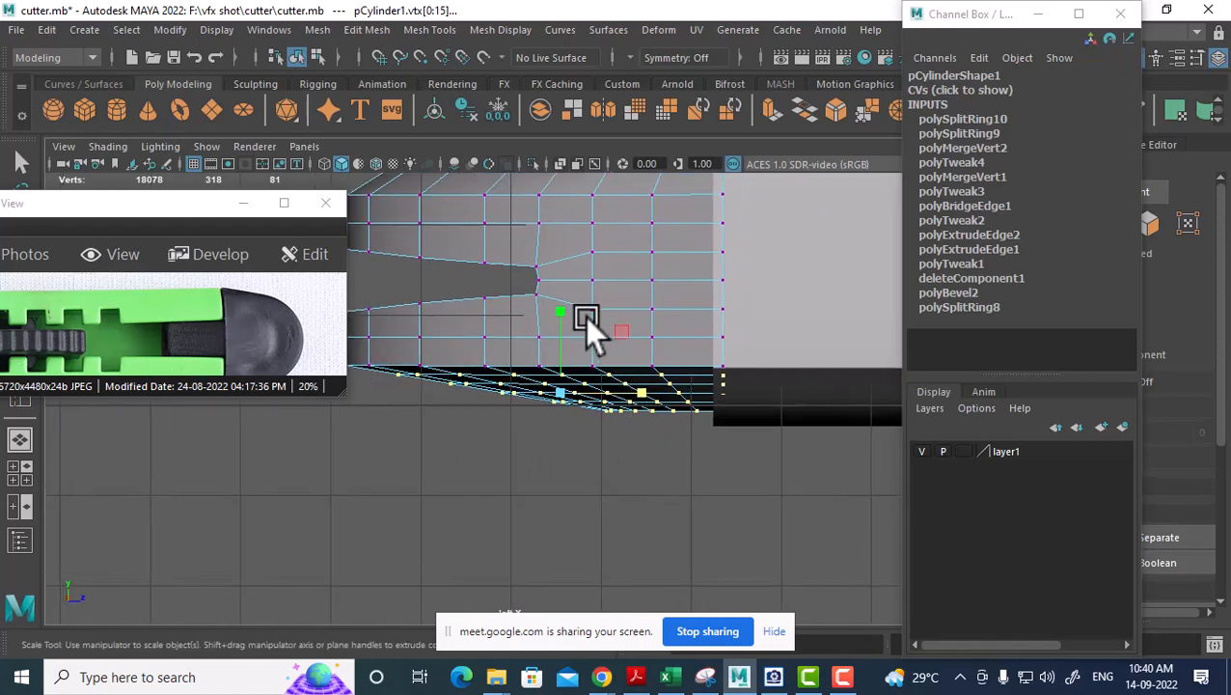
key("w")
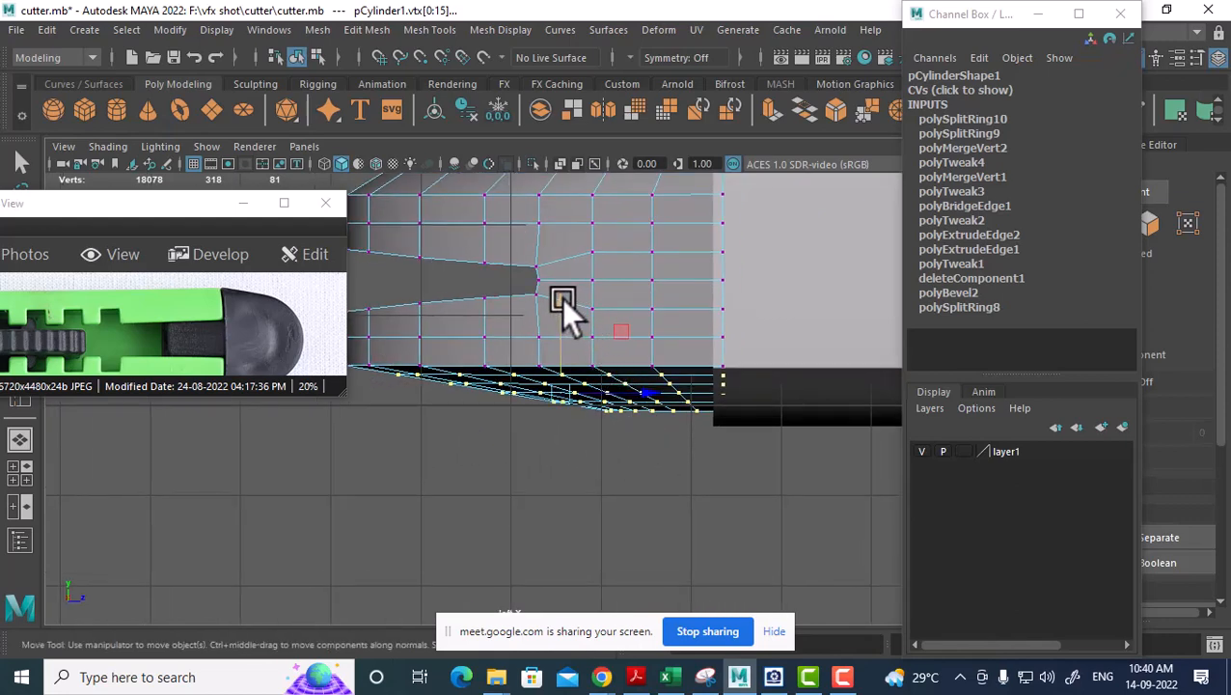
left_click_drag(561, 298, 560, 313)
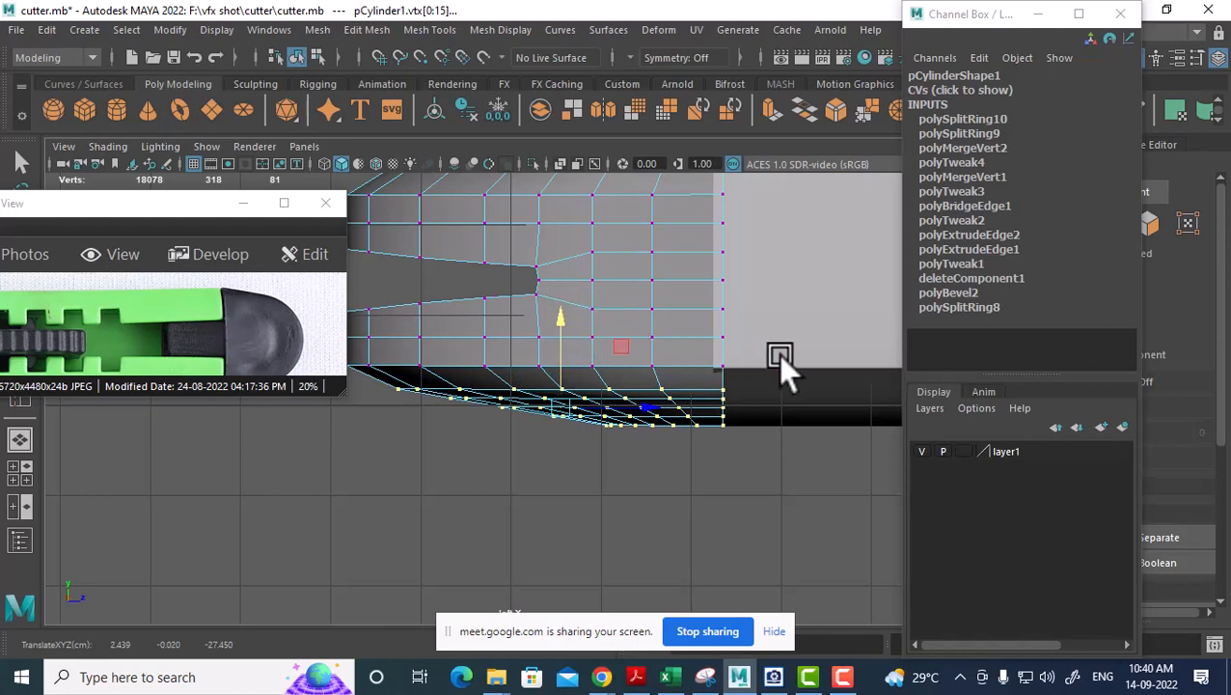
Return the cap to object mode and move it to Translate Z -25.799 so its open edge meets the body's end.
middle_click_drag(780, 355, 686, 481, "alt")
scroll(686, 481, "down", 1)
left_click_drag(719, 225, 641, 587)
right_click_drag(528, 356, 662, 182)
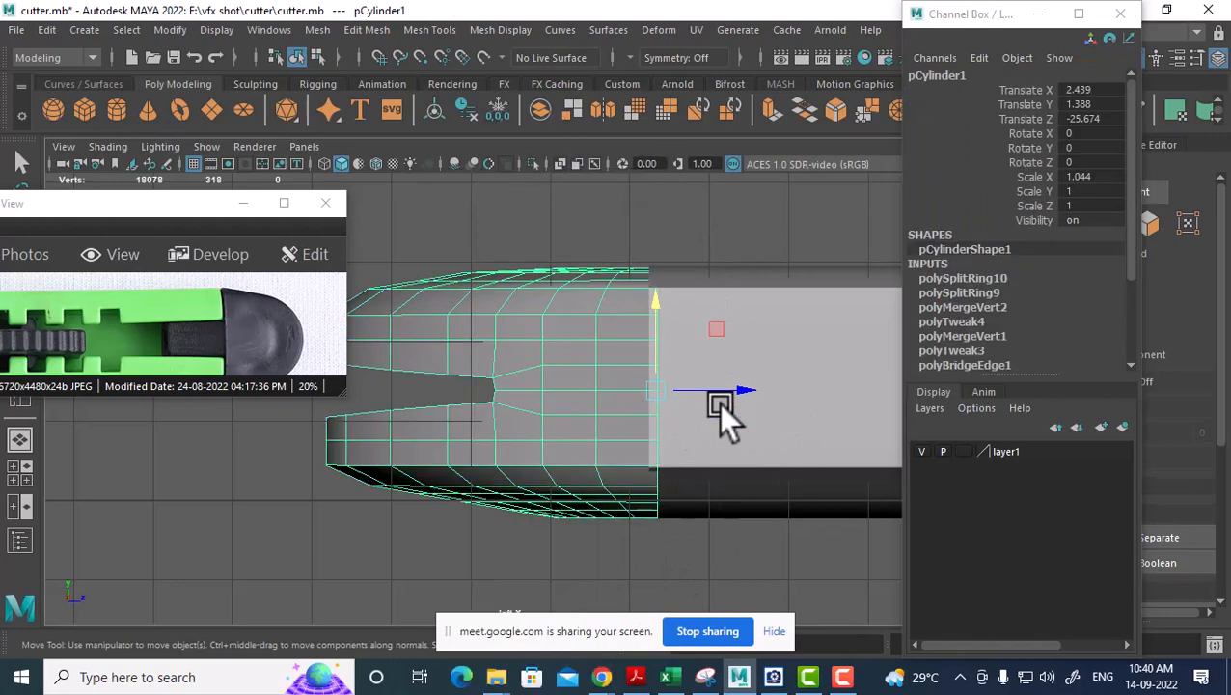
left_click_drag(745, 383, 735, 385)
Select the border edge loop around the cap's open end and extrude it.
key("space")
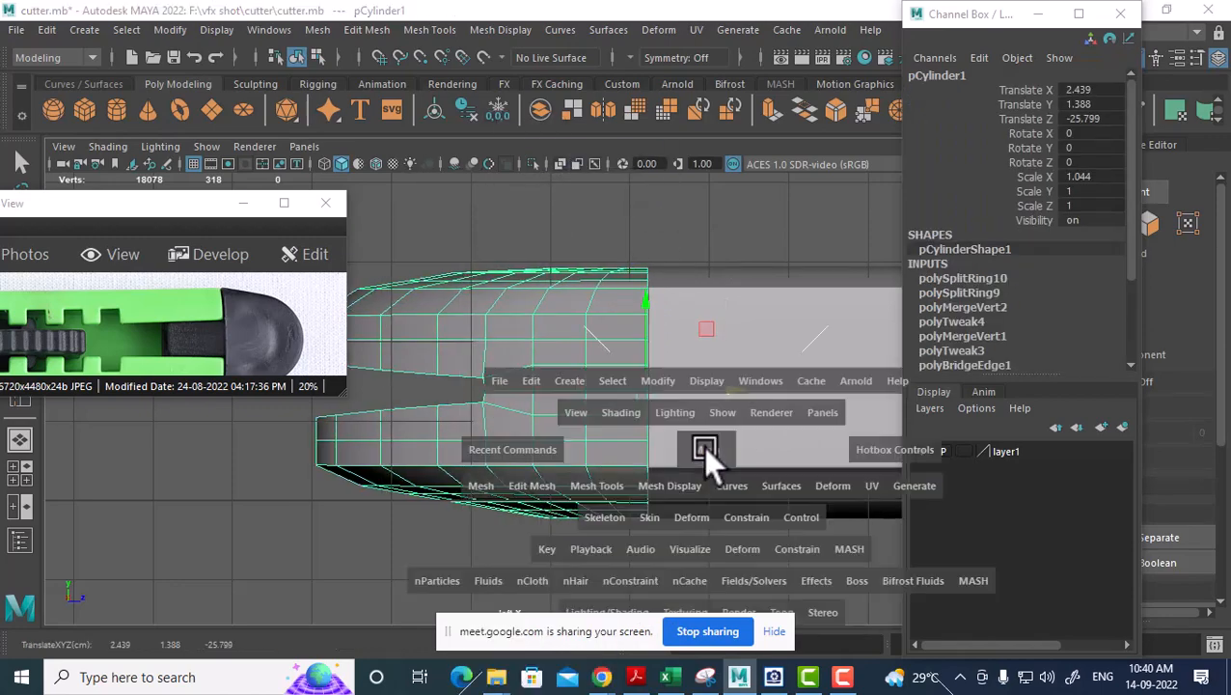
left_click_drag(704, 446, 785, 272, "alt")
right_click_drag(816, 179, 818, 130)
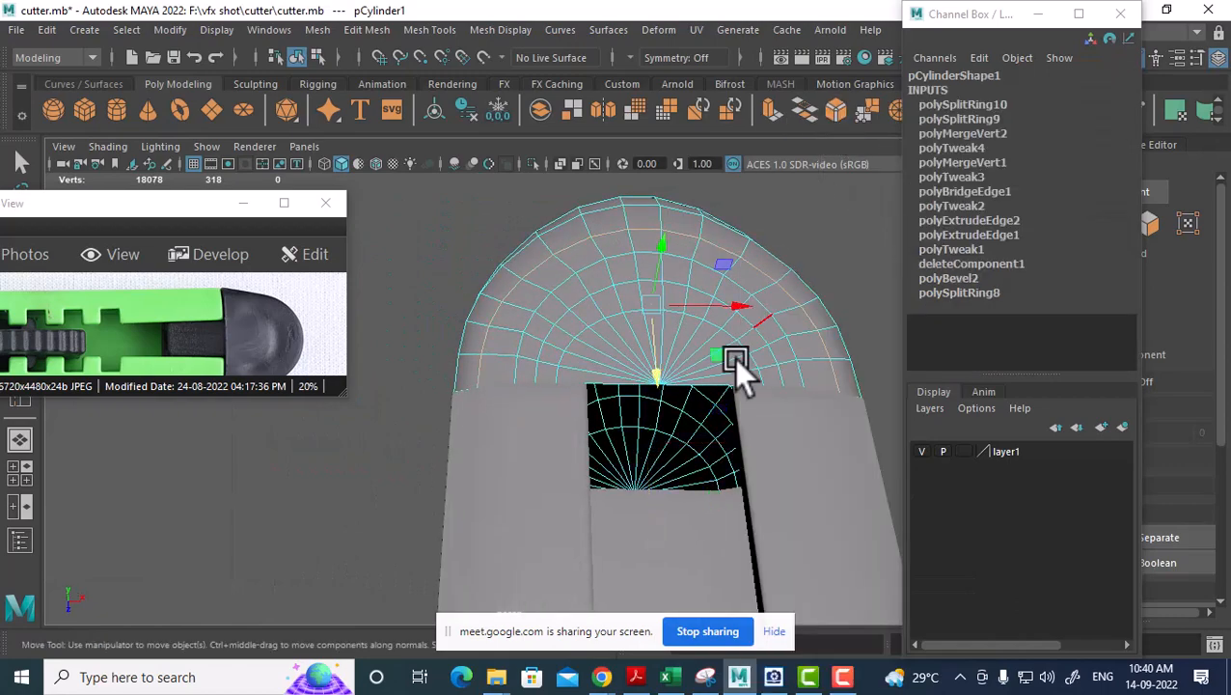
left_click(709, 379)
double_click(709, 379)
left_click_drag(703, 373, 644, 326, "alt")
right_click_drag(708, 233, 705, 281, "shift")
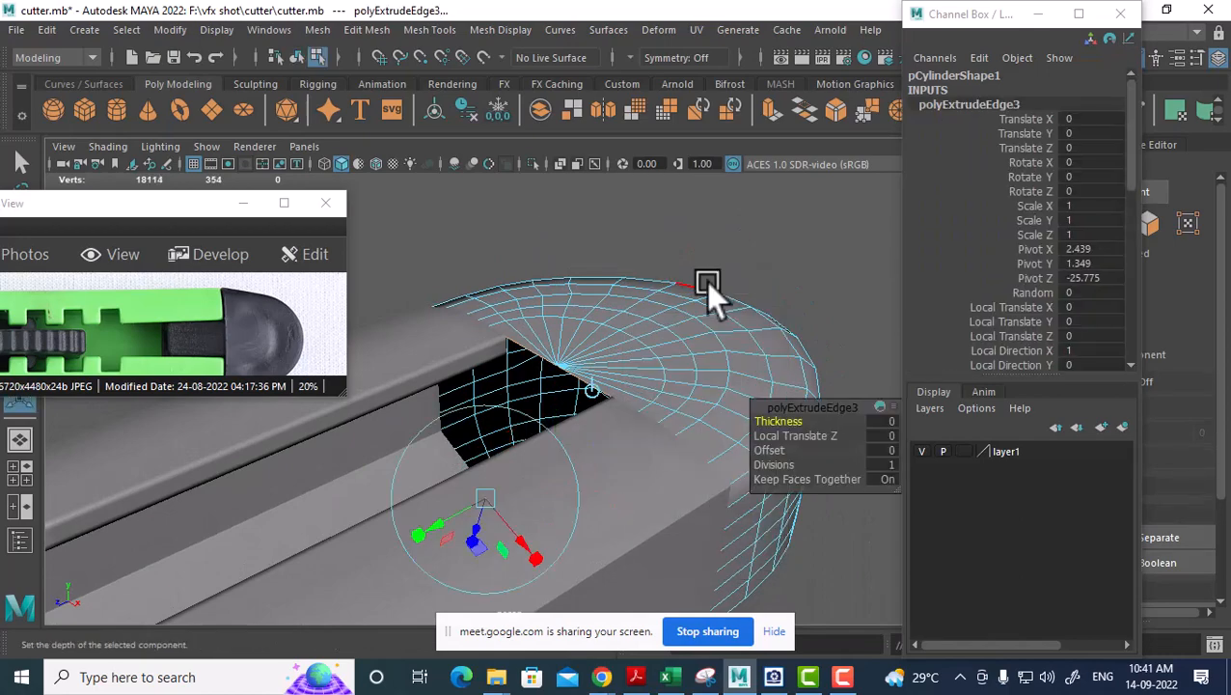
Scale the extruded border edges inward to form a narrow rim around the cap's opening.
left_click_drag(705, 281, 627, 369, "alt")
left_click_drag(503, 528, 618, 385, "alt")
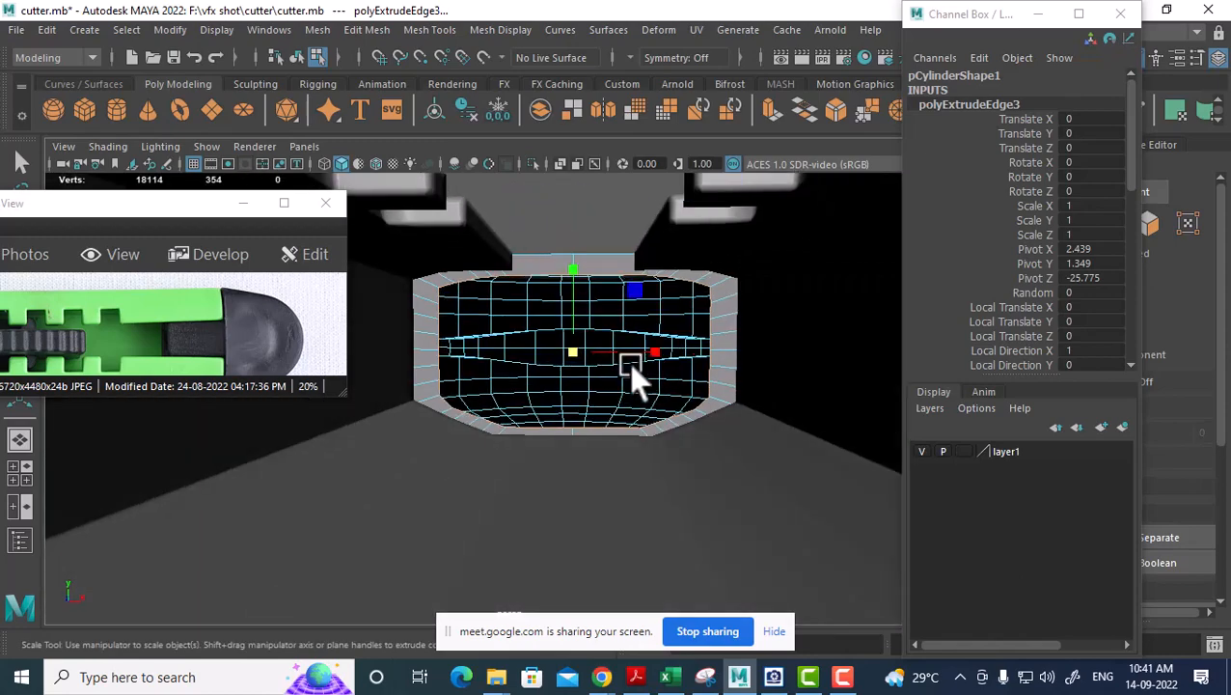
right_click_drag(630, 340, 644, 370, "alt")
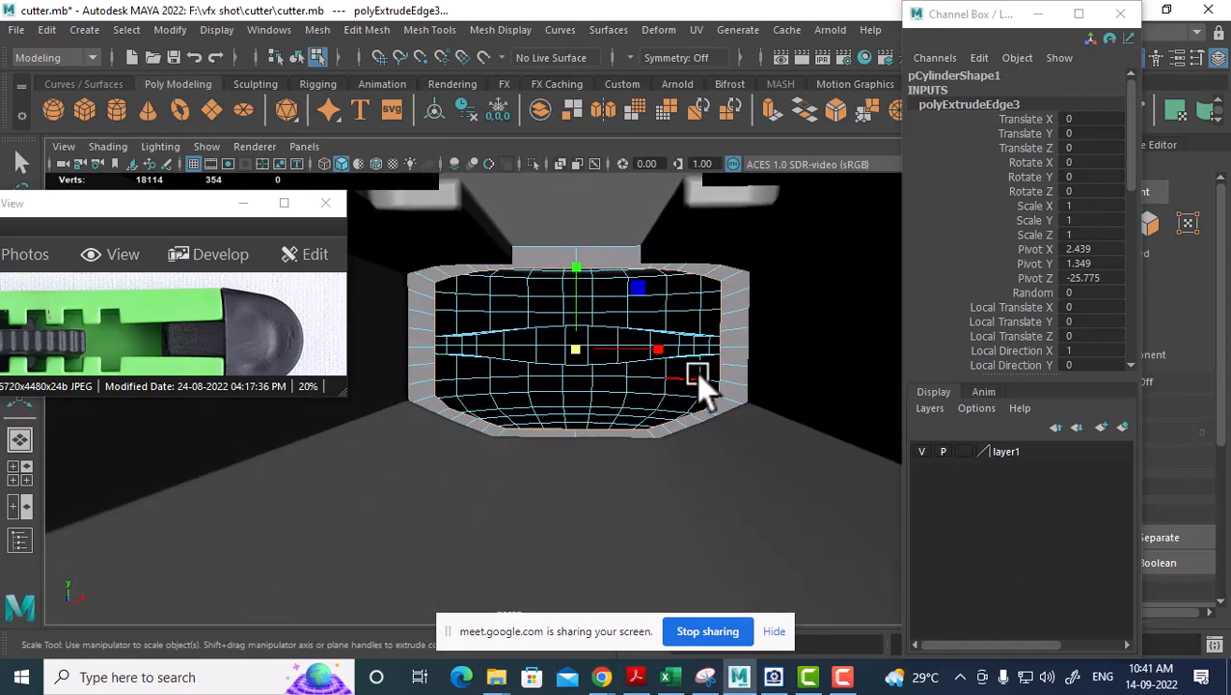
left_click_drag(662, 357, 391, 451)
Extrude the rim's inner edges again, show all hidden objects, and pull the extrusion to about Z -23.14 over the reference image.
key("space")
left_click_drag(637, 378, 561, 380)
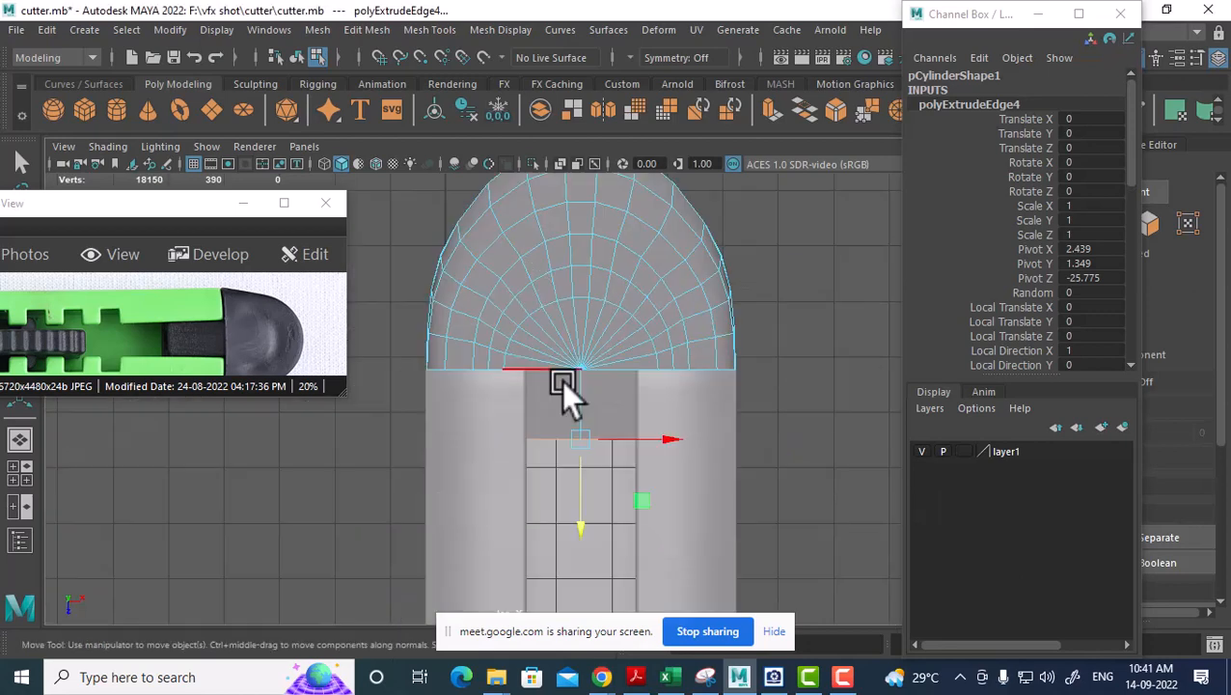
left_click(962, 453)
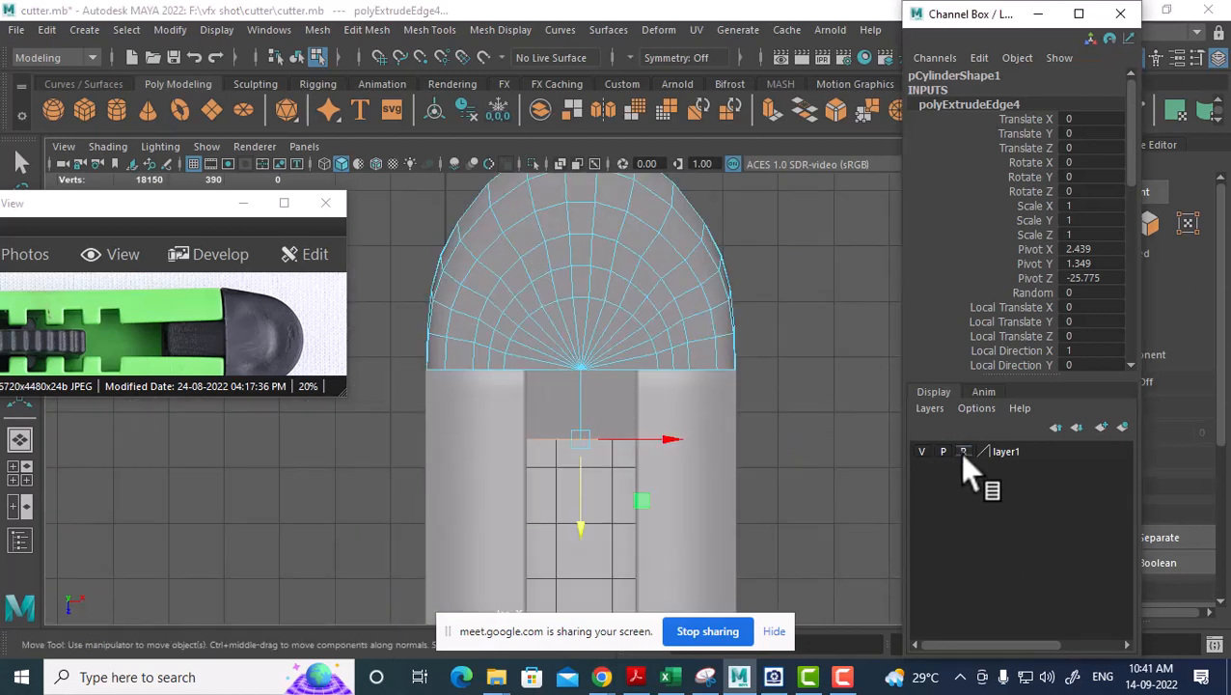
left_click(961, 454)
left_click(204, 29)
mouse_move(274, 151)
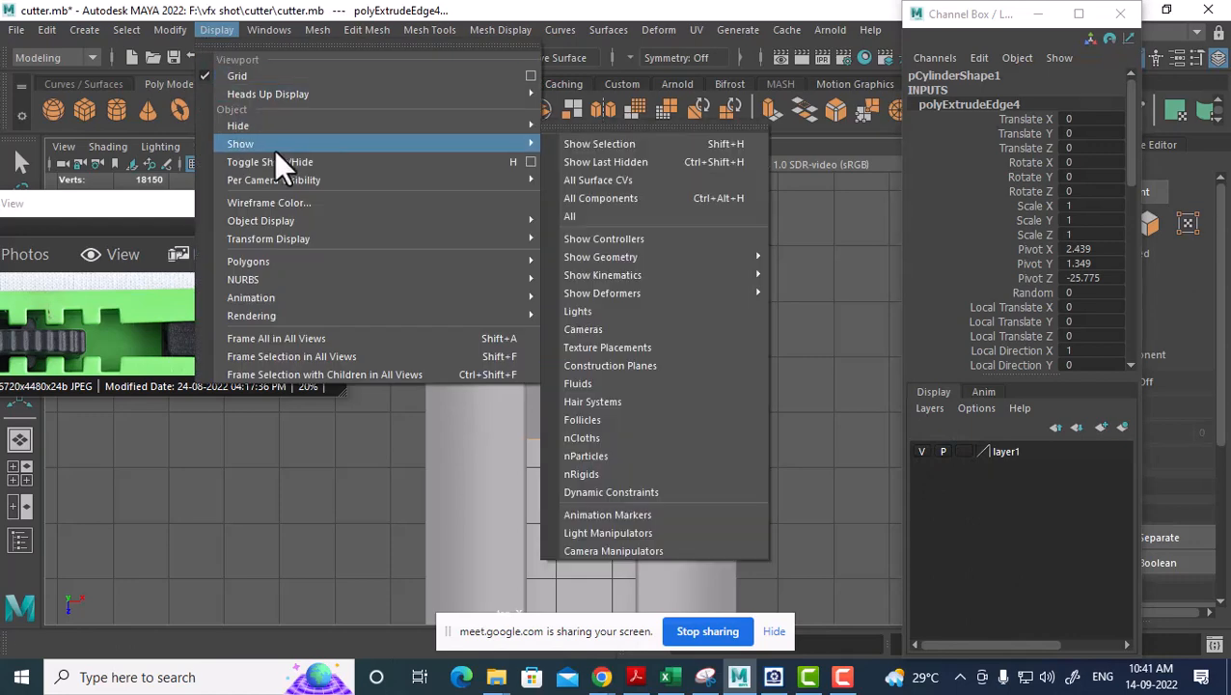
left_click(593, 214)
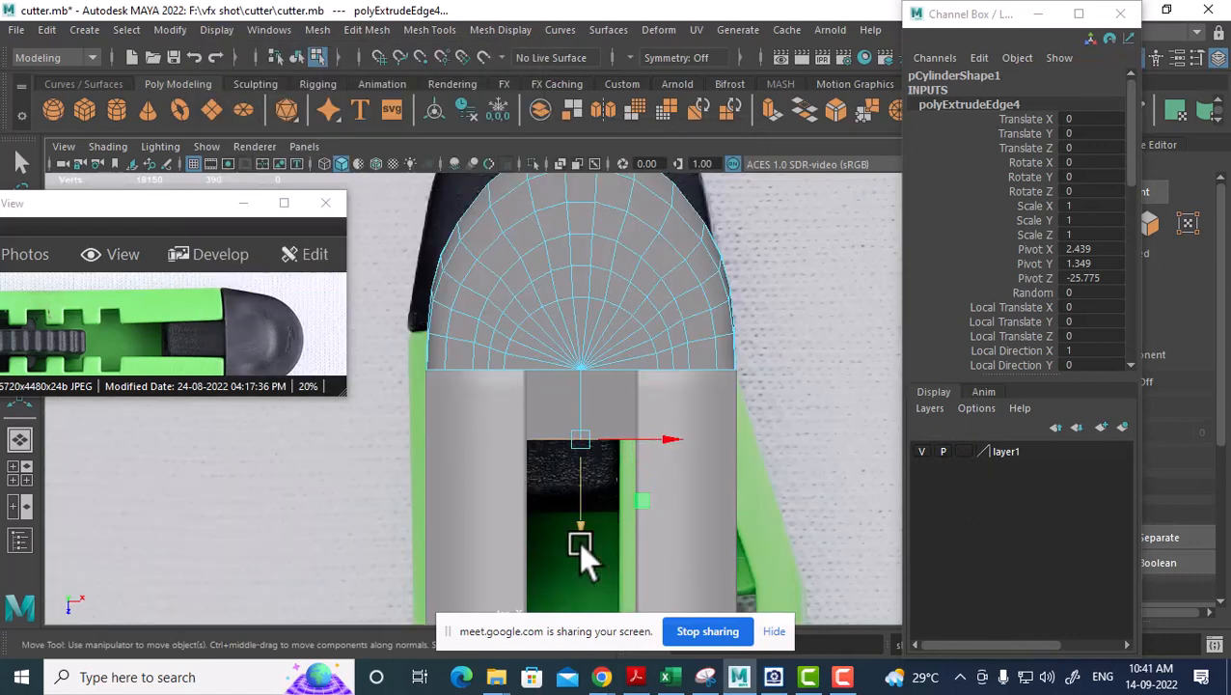
left_click_drag(581, 546, 567, 600)
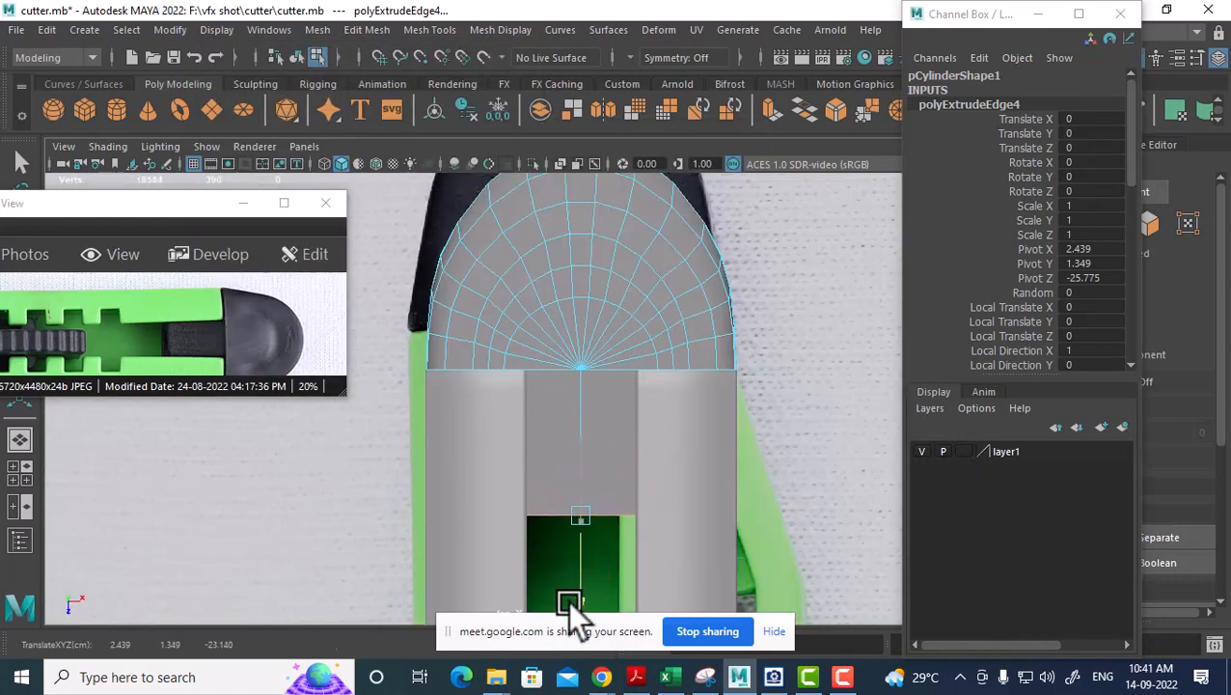
Hide layer1 and isolate the cap in the perspective view in object mode.
left_click(923, 454)
key("space")
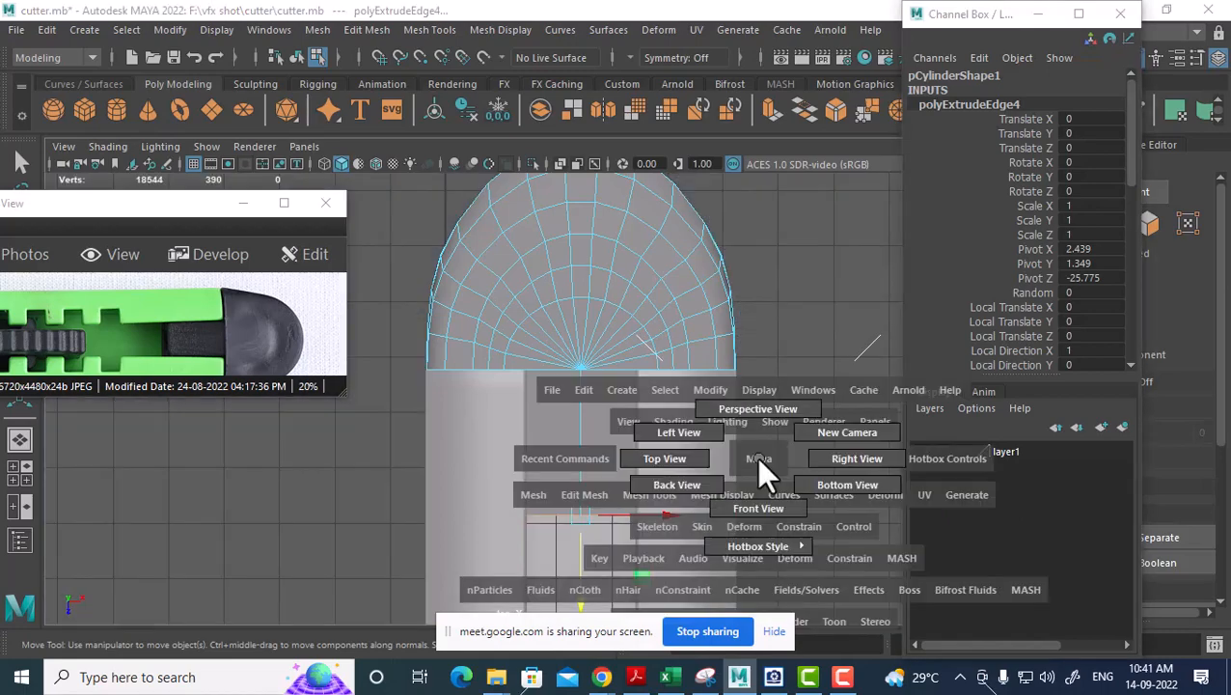
left_click_drag(756, 457, 756, 410)
left_click_drag(696, 363, 609, 349, "alt")
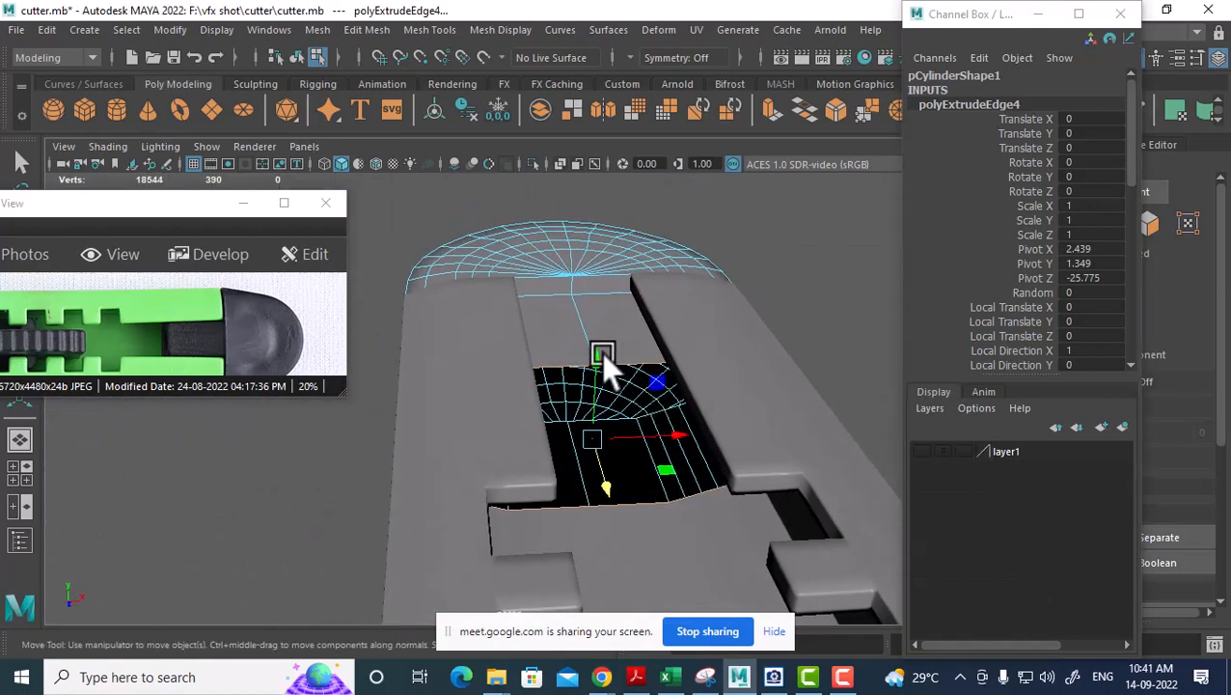
right_click_drag(585, 263, 676, 143)
left_click(596, 269)
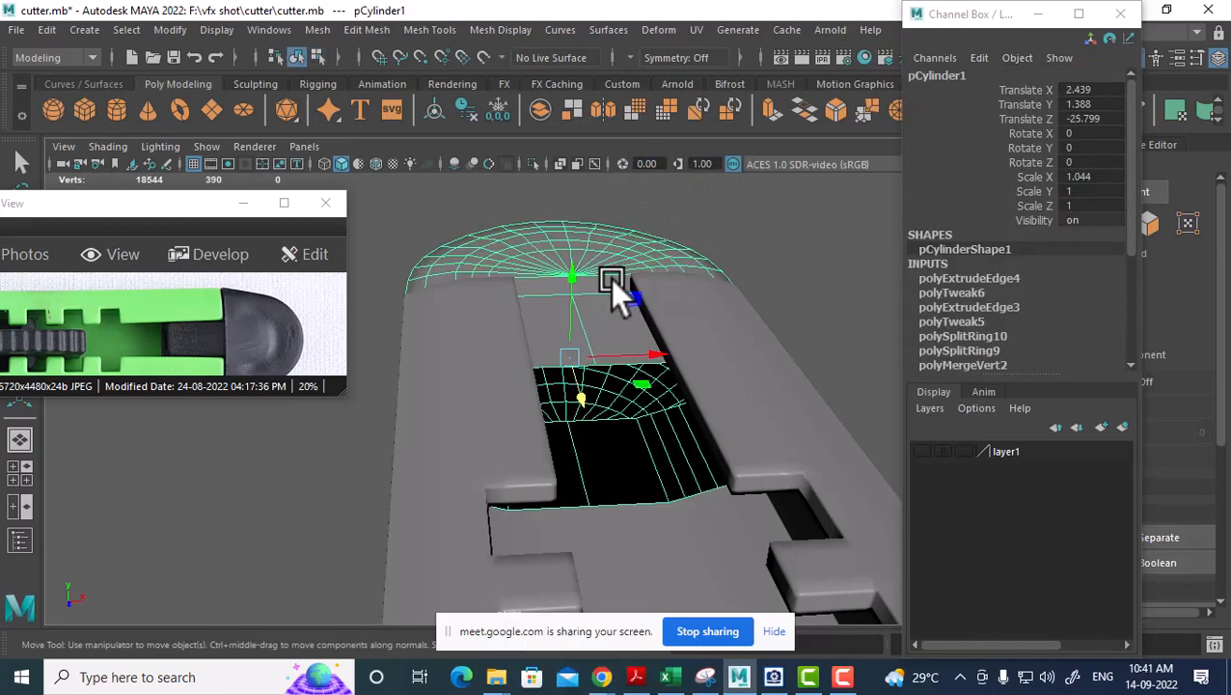
key("ctrl+1")
Select the lower vertices of the cap's inner extension, leaving the outer rim's vertices out of the selection.
left_click_drag(643, 285, 599, 370, "alt")
key("space")
left_click(622, 383)
key("space")
right_click_drag(599, 370, 707, 448, "alt")
middle_click_drag(707, 447, 655, 394, "alt")
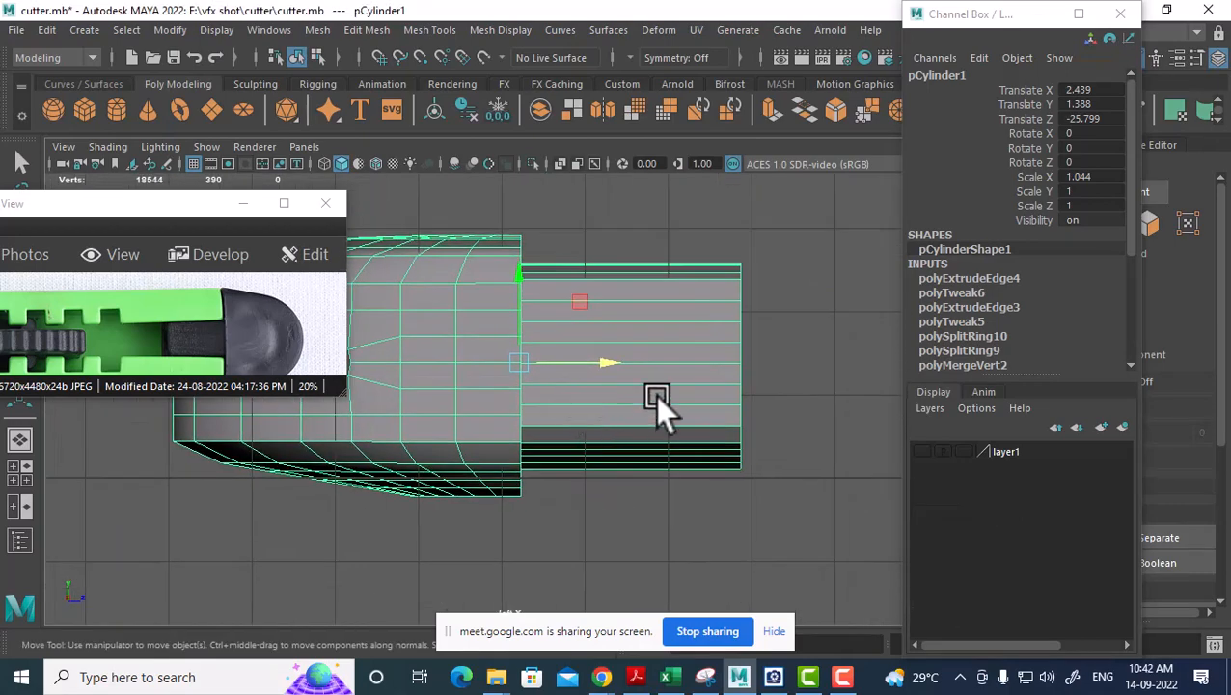
right_click_drag(655, 395, 636, 184, "alt")
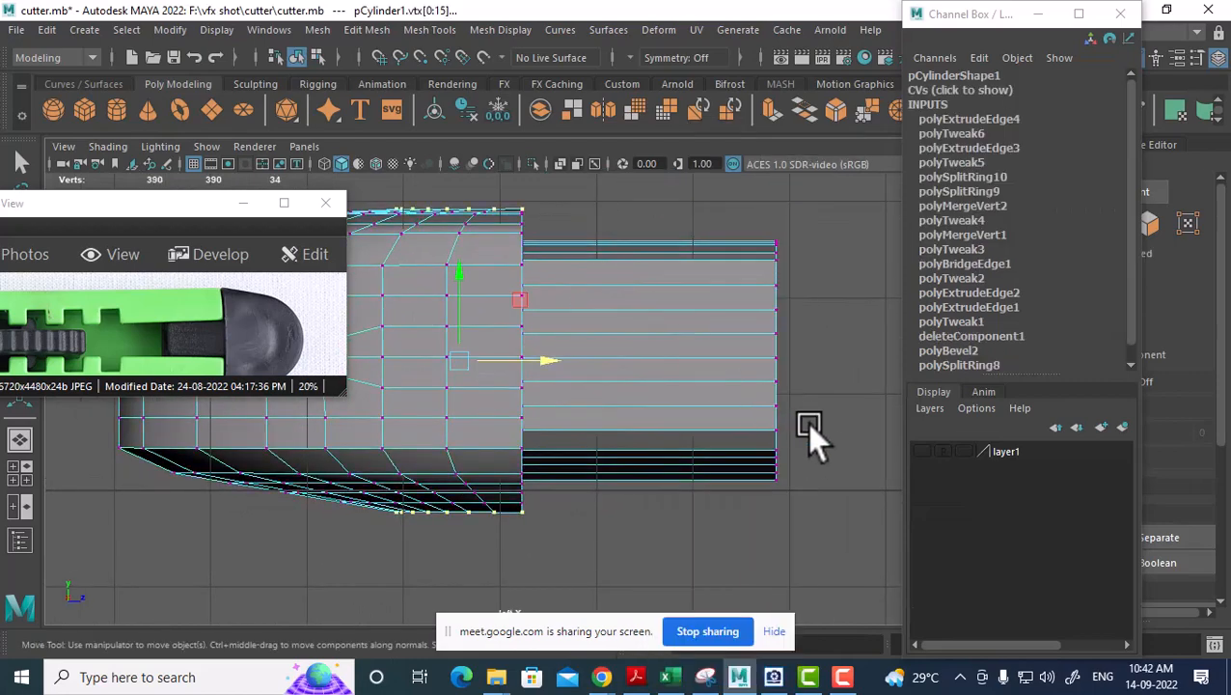
left_click_drag(810, 423, 492, 534)
left_click_drag(656, 507, 797, 395, "alt")
left_click(780, 387, "ctrl")
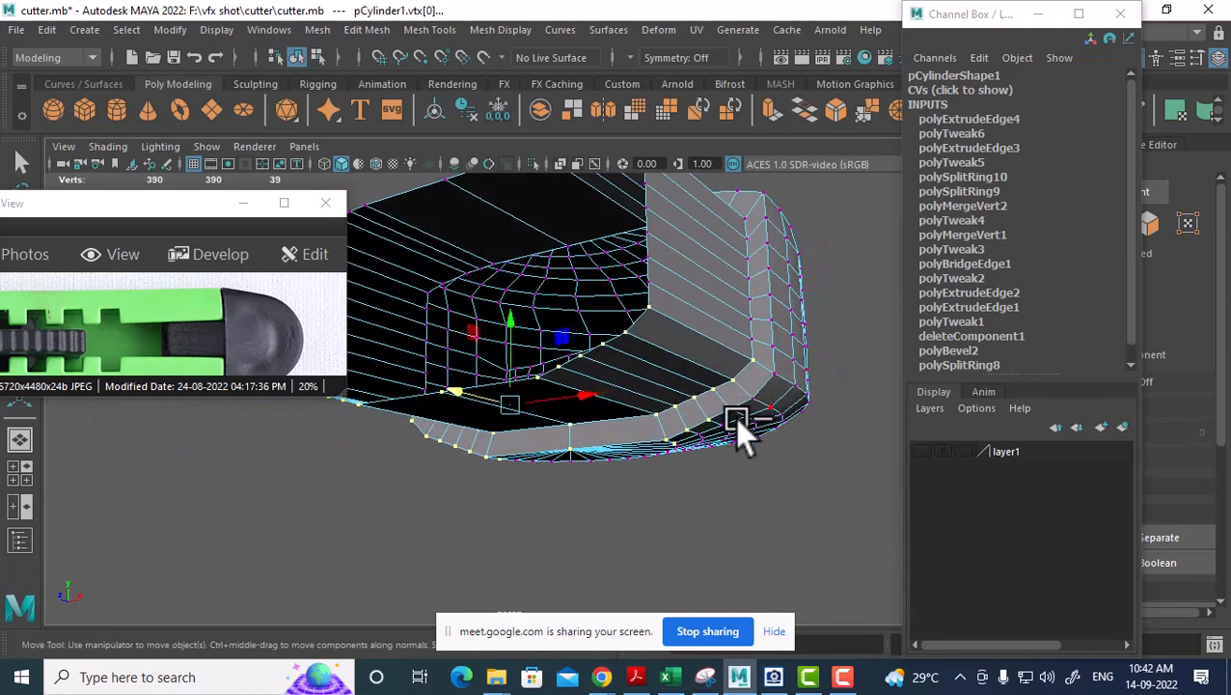
left_click_drag(700, 446, 691, 405, "ctrl")
left_click_drag(715, 472, 510, 465, "ctrl")
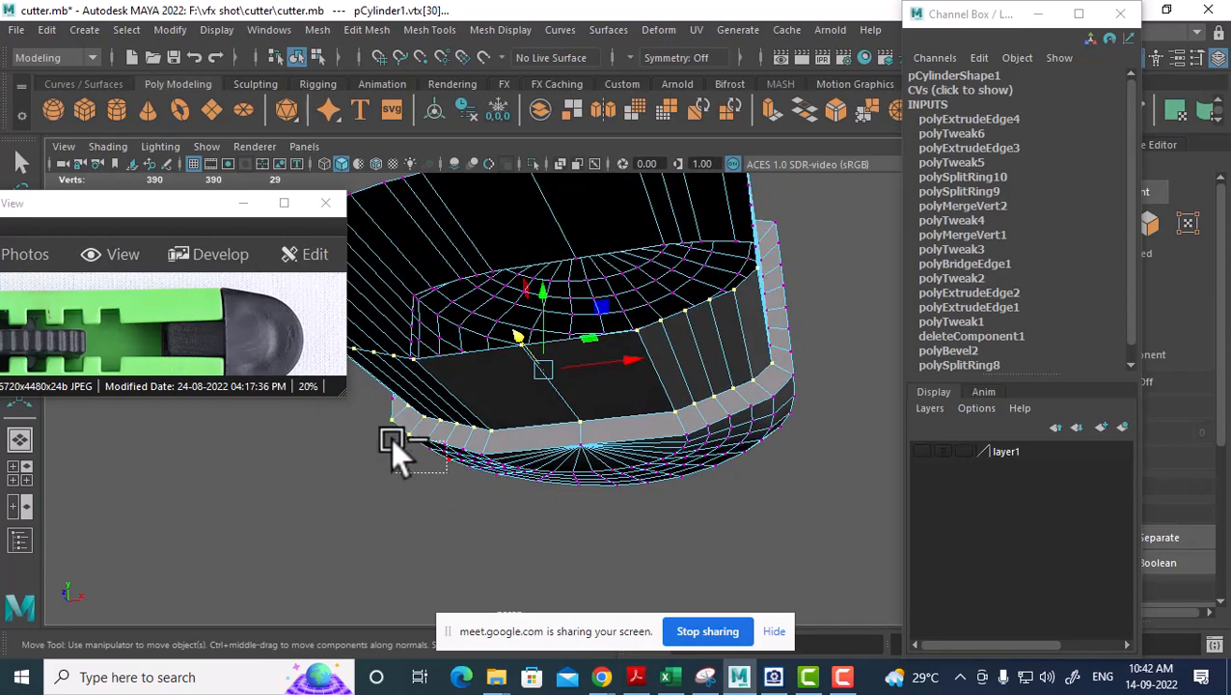
mouse_move(391, 439)
left_mouse_down("ctrl")
mouse_move(376, 430)
mouse_move(395, 432)
left_mouse_up("ctrl")
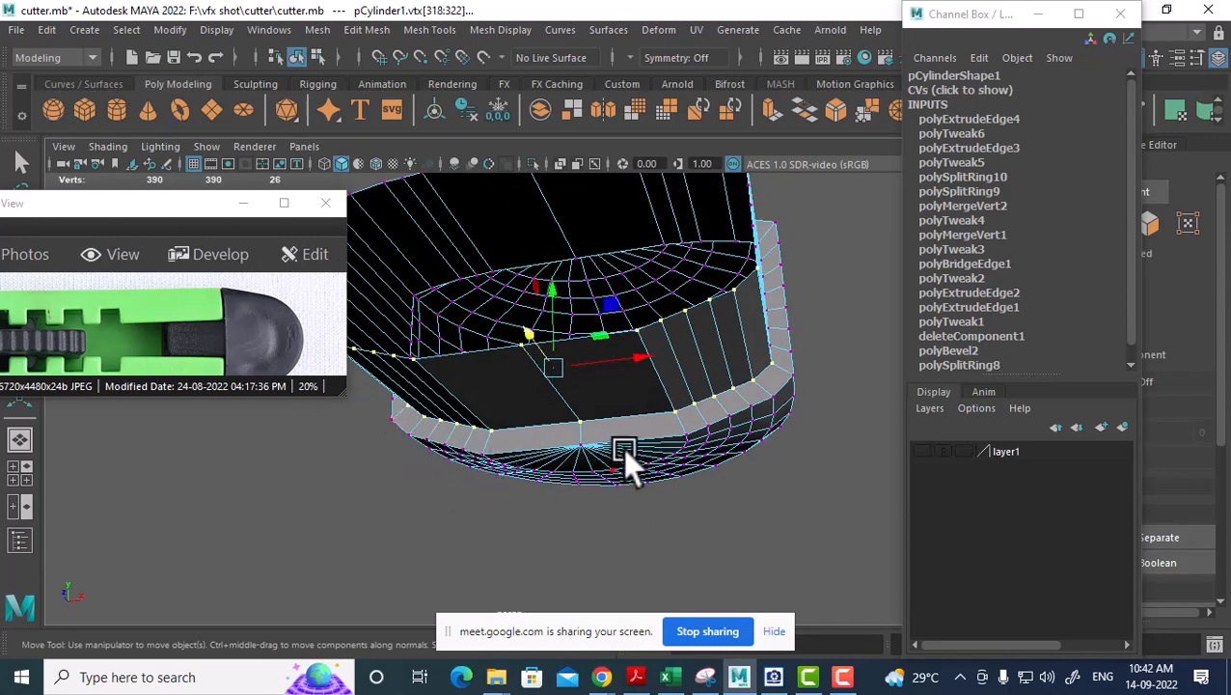
Scale the selected lower vertices down in Y to flatten the extension's underside, and return the cap to object mode.
left_click_drag(622, 449, 500, 416, "alt")
key("space")
key("space")
key("r")
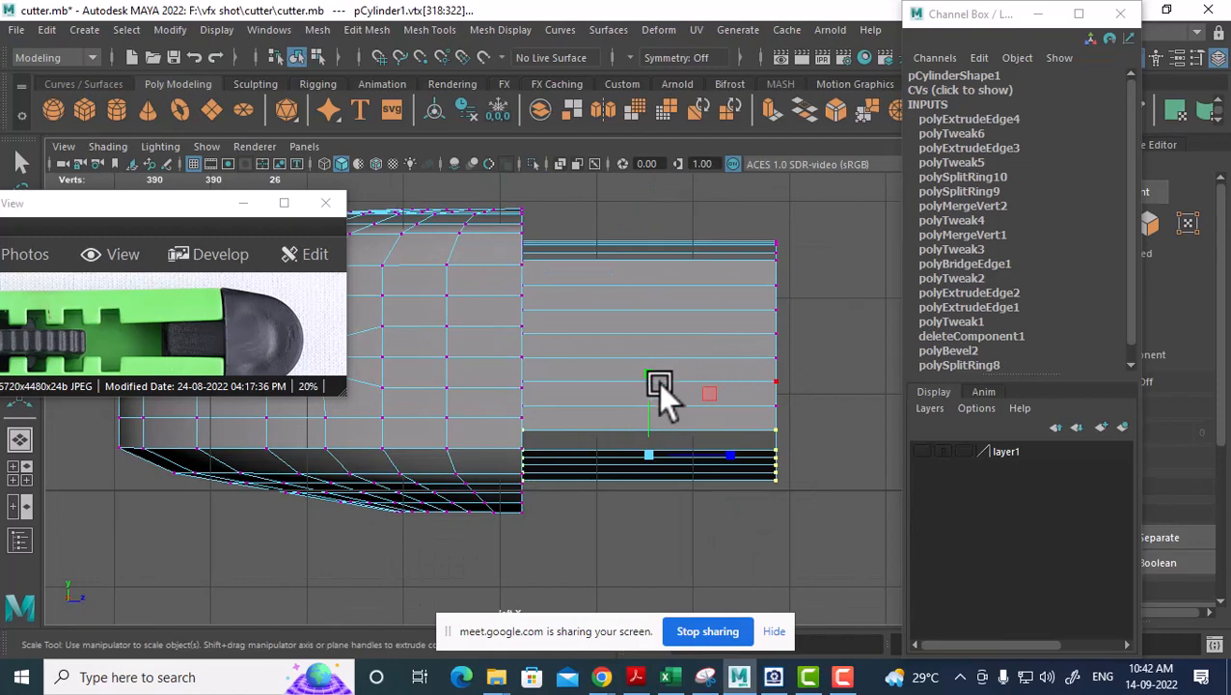
left_click_drag(648, 372, 592, 425)
key("space")
right_click_drag(513, 472, 598, 152)
left_click_drag(597, 289, 539, 378, "alt")
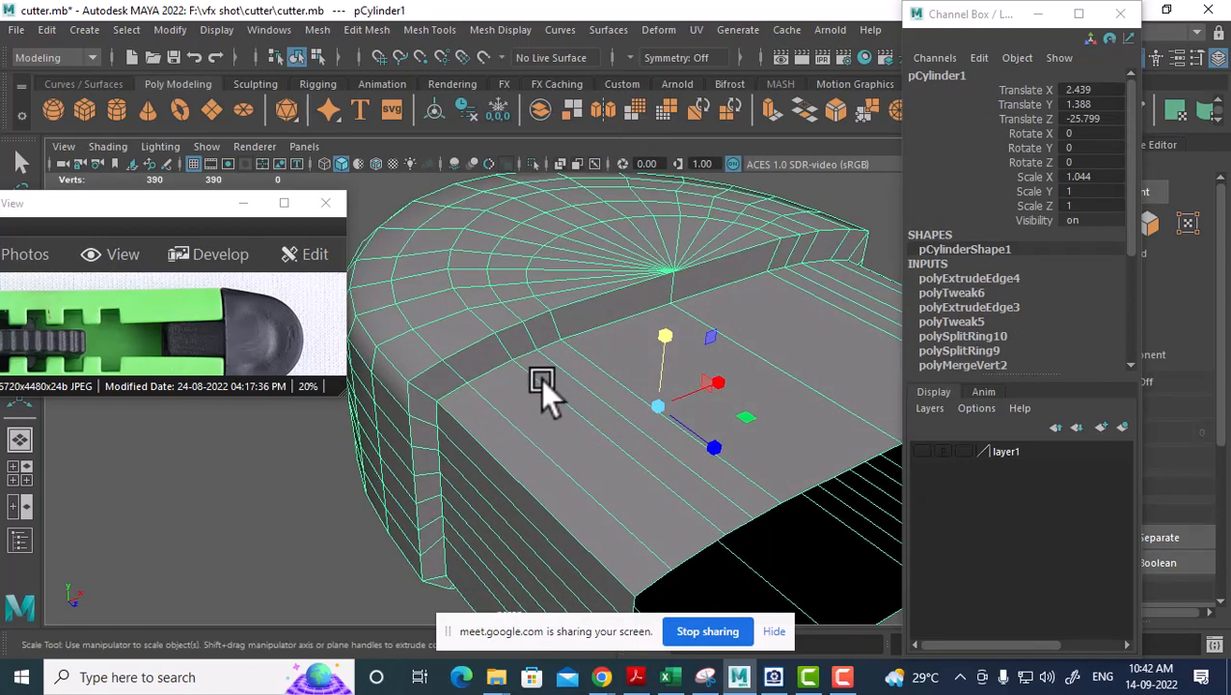
Insert 4 evenly spaced edge loops across the length of the cap's inner extension.
right_click_drag(539, 378, 525, 121)
left_click(486, 366)
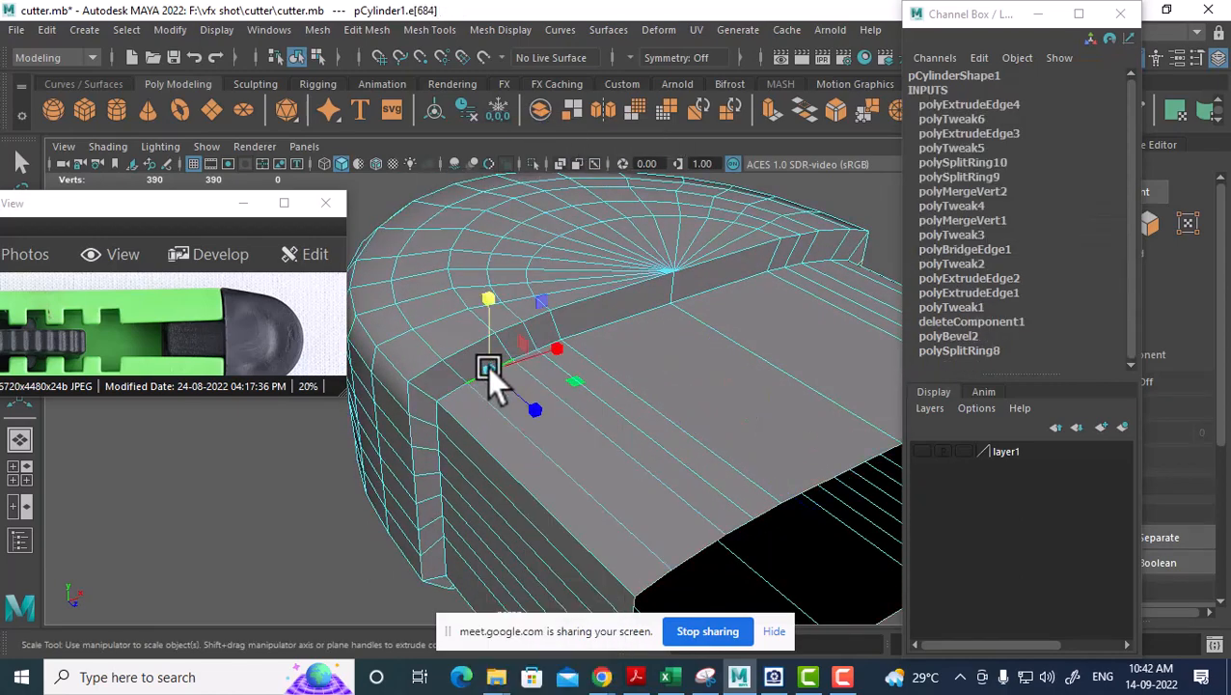
left_click_drag(501, 381, 484, 388, "alt")
scroll(485, 389, "up", 2)
right_click_drag(541, 382, 679, 148)
left_click_drag(695, 338, 700, 335)
left_click_drag(623, 386, 641, 415, "alt")
right_click_drag(614, 337, 721, 135)
right_click_drag(554, 208, 525, 227, "shift")
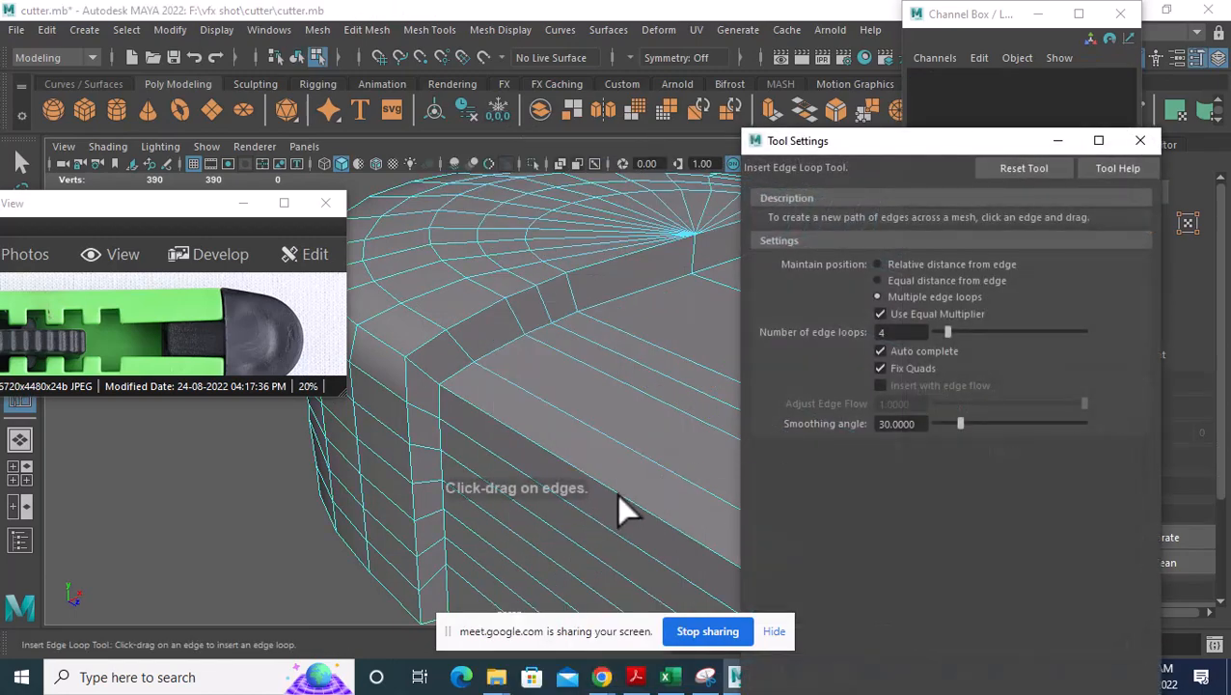
left_click(622, 494)
mouse_move(623, 507)
left_mouse_down("alt")
mouse_move(574, 513)
mouse_move(439, 471)
mouse_move(569, 502)
mouse_move(505, 459)
mouse_move(558, 505)
mouse_move(531, 488)
mouse_move(604, 499)
left_mouse_up("alt")
Set the number of edge loops to 2 and insert them around the rim between the cap and its extension.
left_click(897, 332)
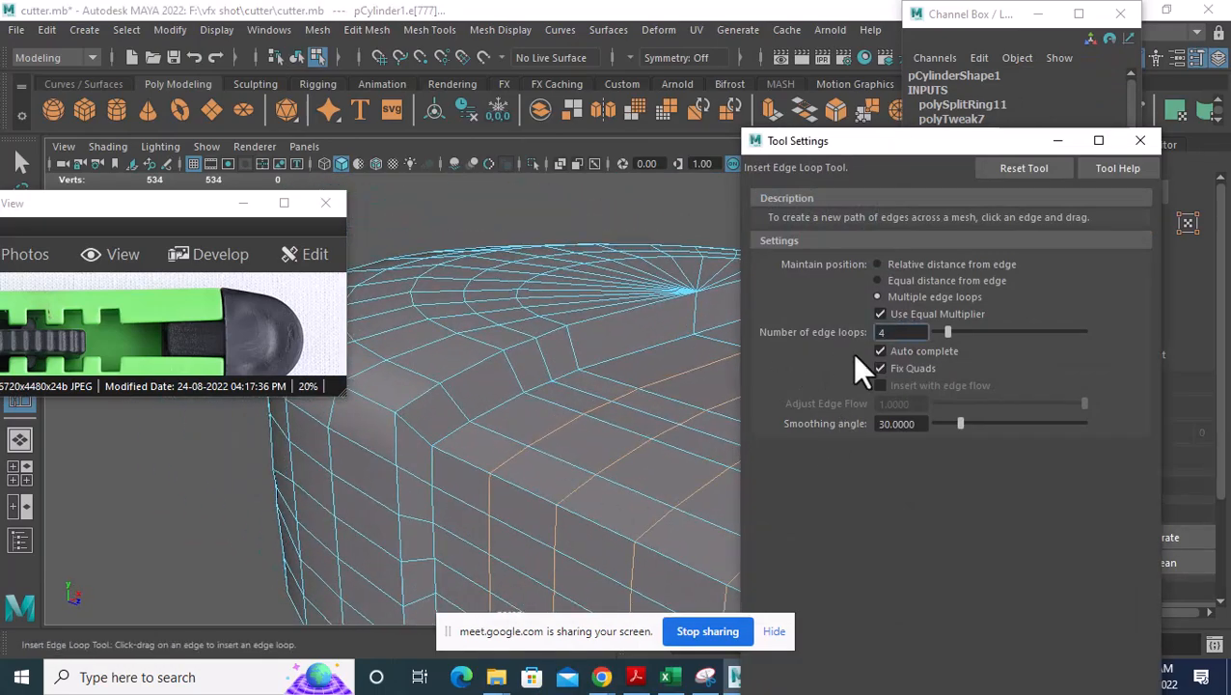
key("Return")
type("2")
left_click(418, 441)
left_click_drag(427, 509, 500, 458, "alt")
key("w")
Try to bridge the upper and lower border edges of the extension's open end without its side edges.
left_click_drag(602, 464, 580, 403, "alt")
left_click_drag(552, 350, 512, 385, "alt")
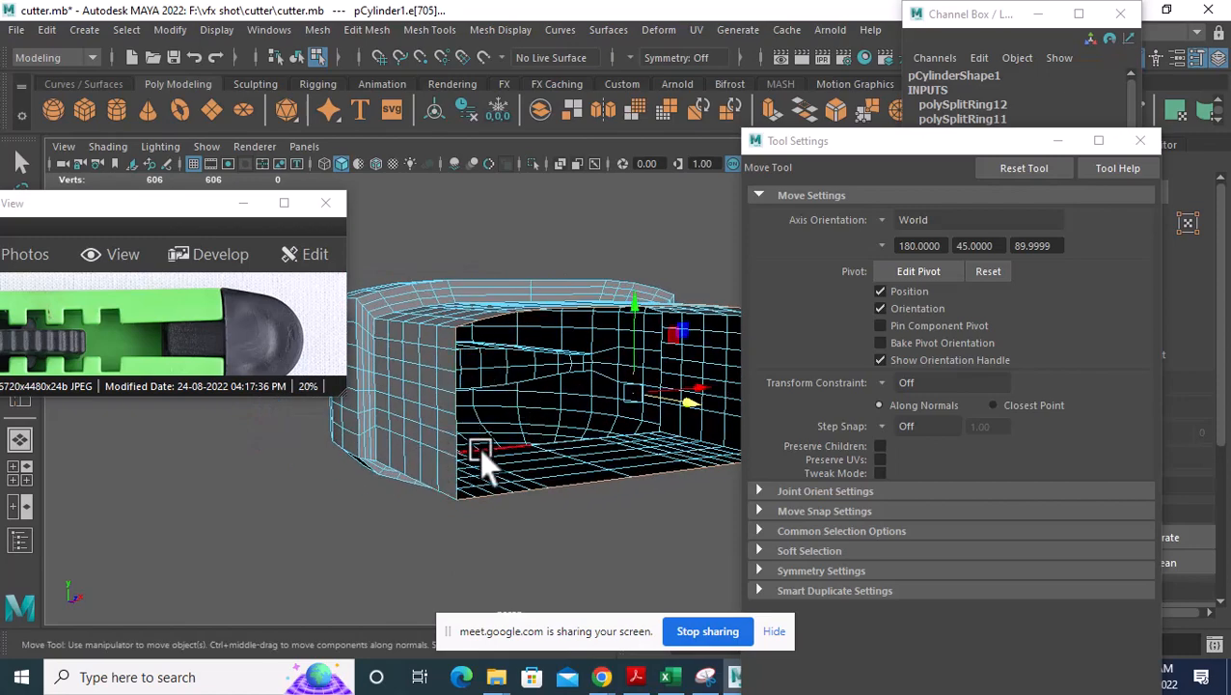
left_click_drag(478, 449, 526, 415, "alt")
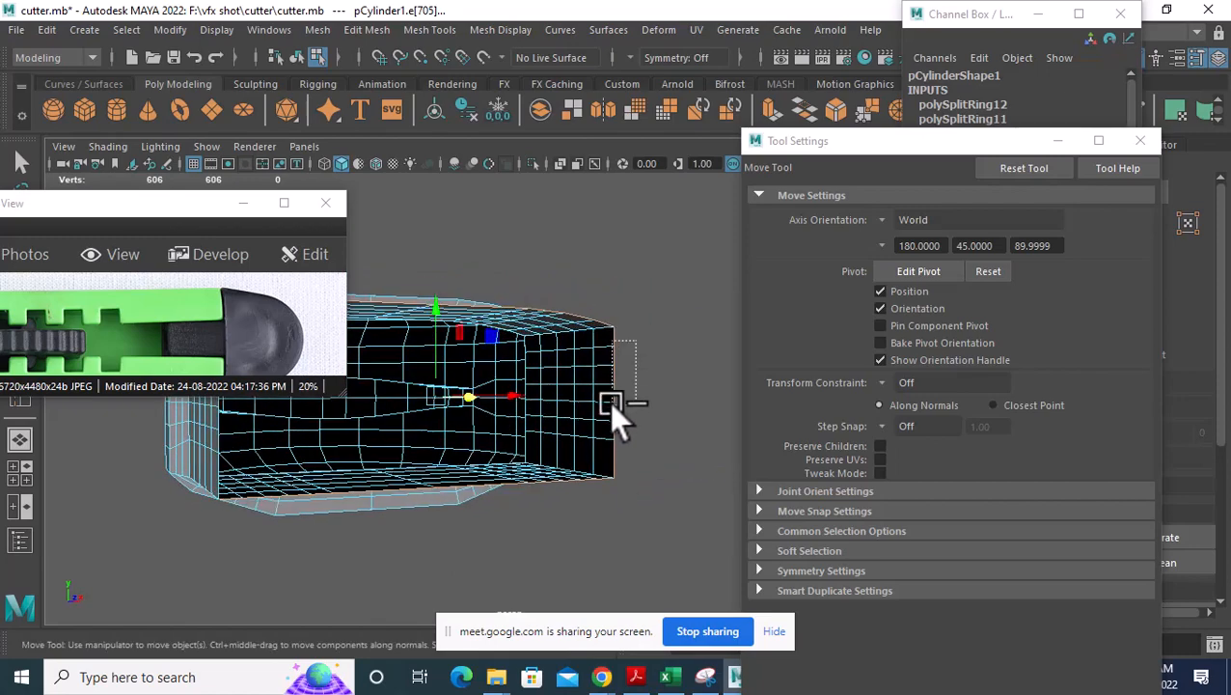
left_click_drag(608, 402, 584, 446, "ctrl")
left_click_drag(491, 441, 599, 425, "alt")
right_click_drag(578, 302, 551, 517, "shift")
left_click_drag(571, 516, 431, 352, "alt")
Bridge the two middle upper and lower border edge pairs to close the centre of the extension's open end.
left_click(405, 321)
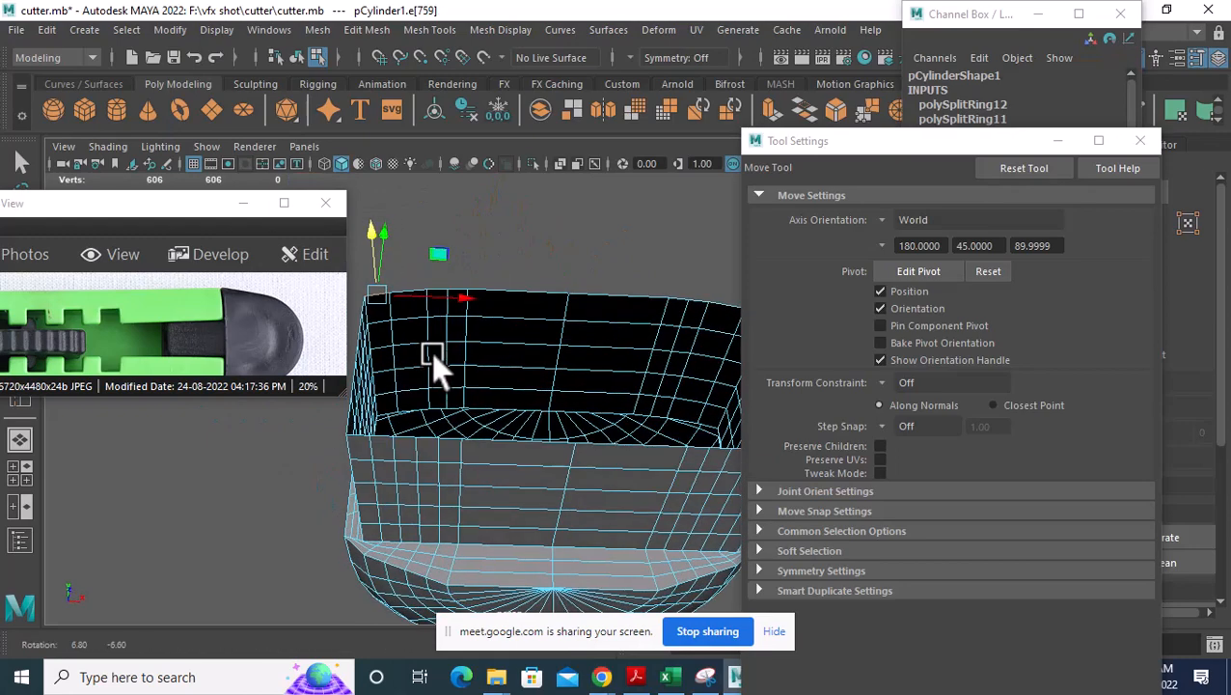
left_click(542, 441)
left_click(655, 433, "shift")
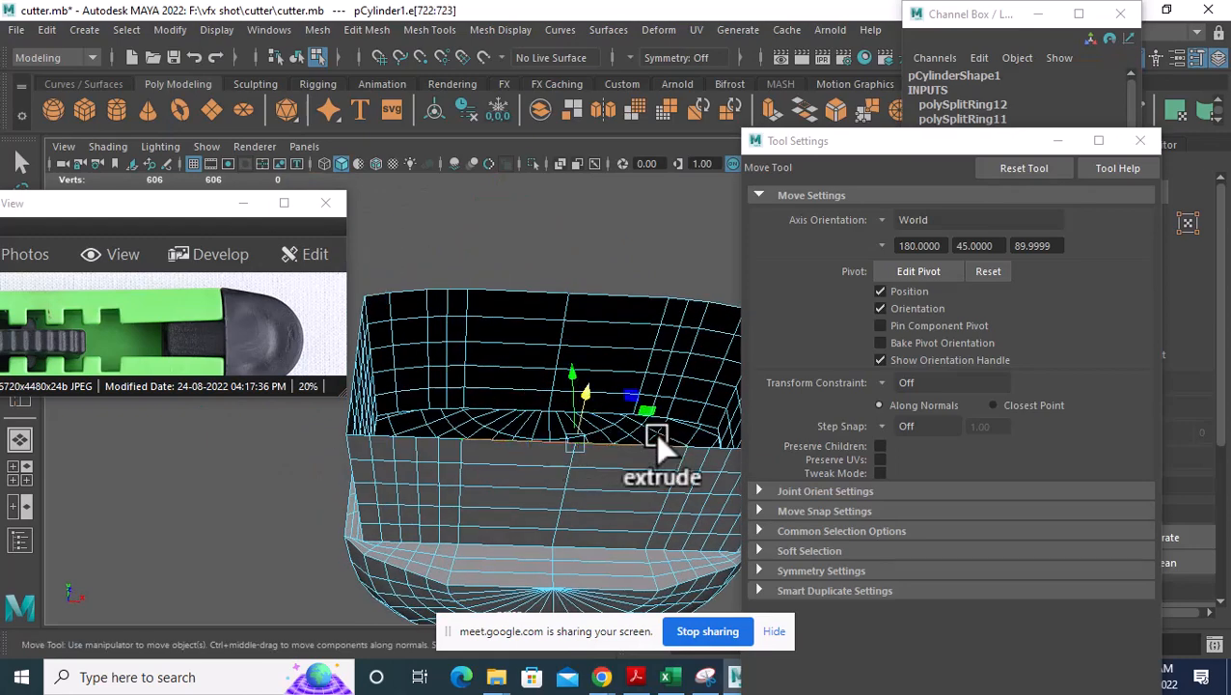
right_click_drag(558, 256, 543, 472, "shift")
left_click_drag(543, 473, 489, 357, "alt")
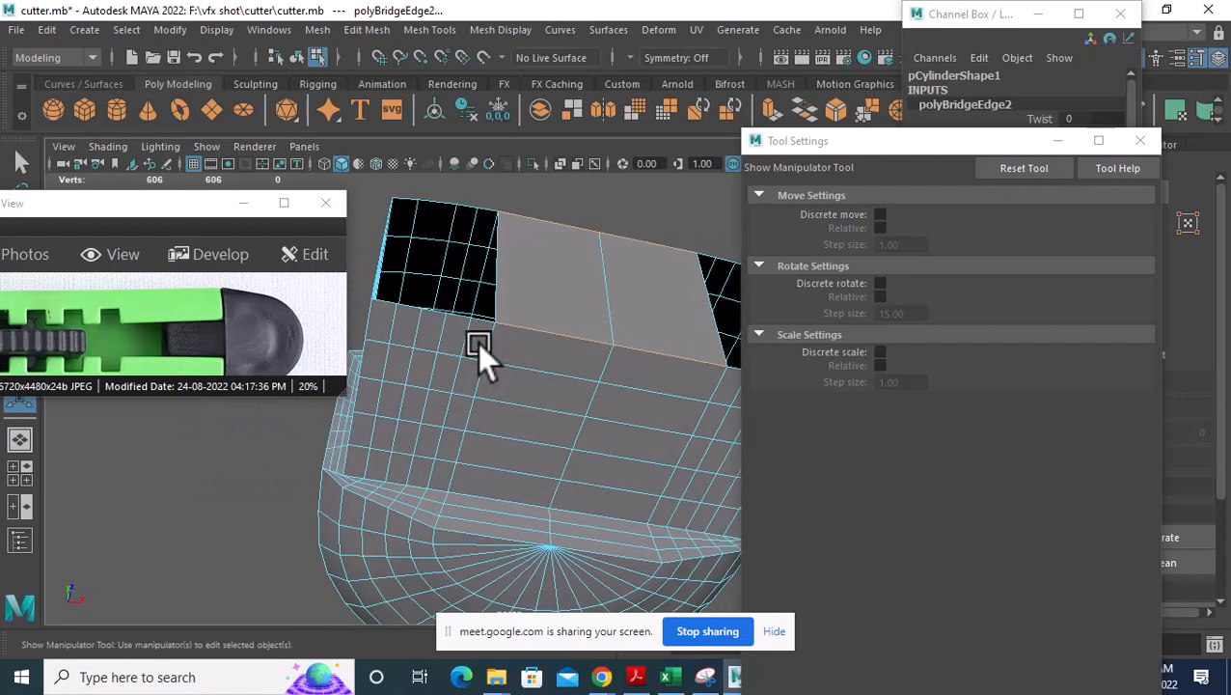
Bridge the upper and lower border edges on one side of the closed centre, leaving out the extra lower edge beside it.
left_click_drag(397, 324, 440, 470, "alt")
left_click(459, 415)
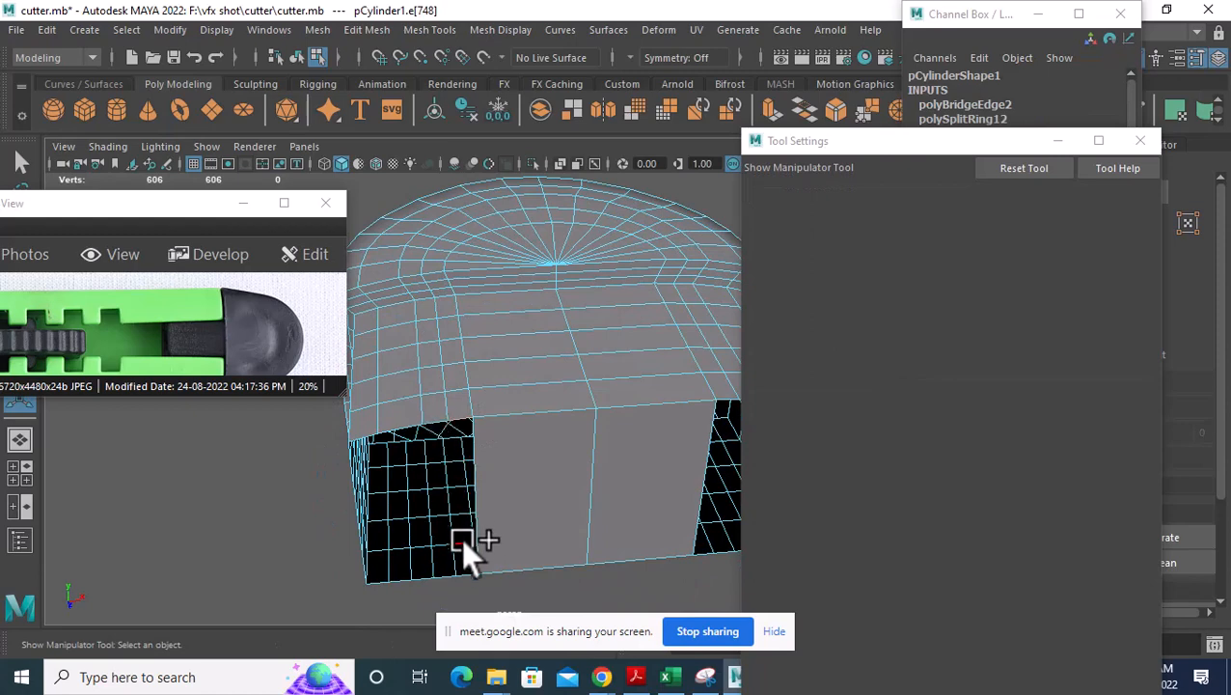
left_click(462, 570)
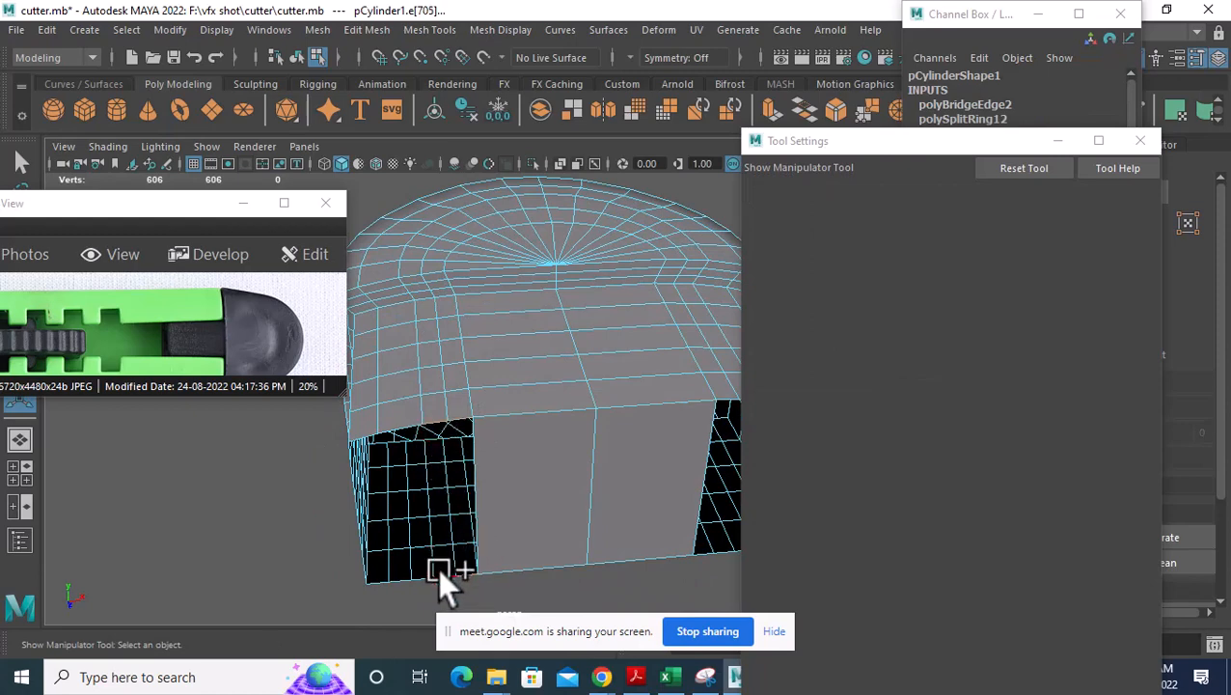
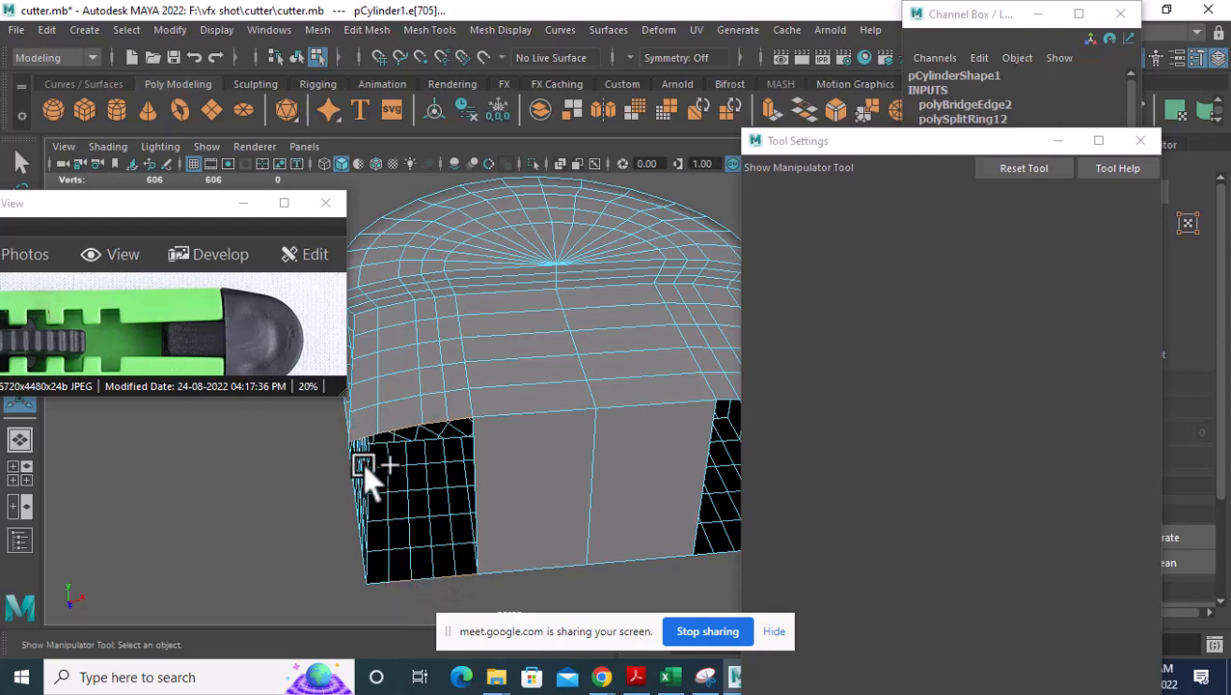
right_click_drag(486, 415, 499, 358, "shift")
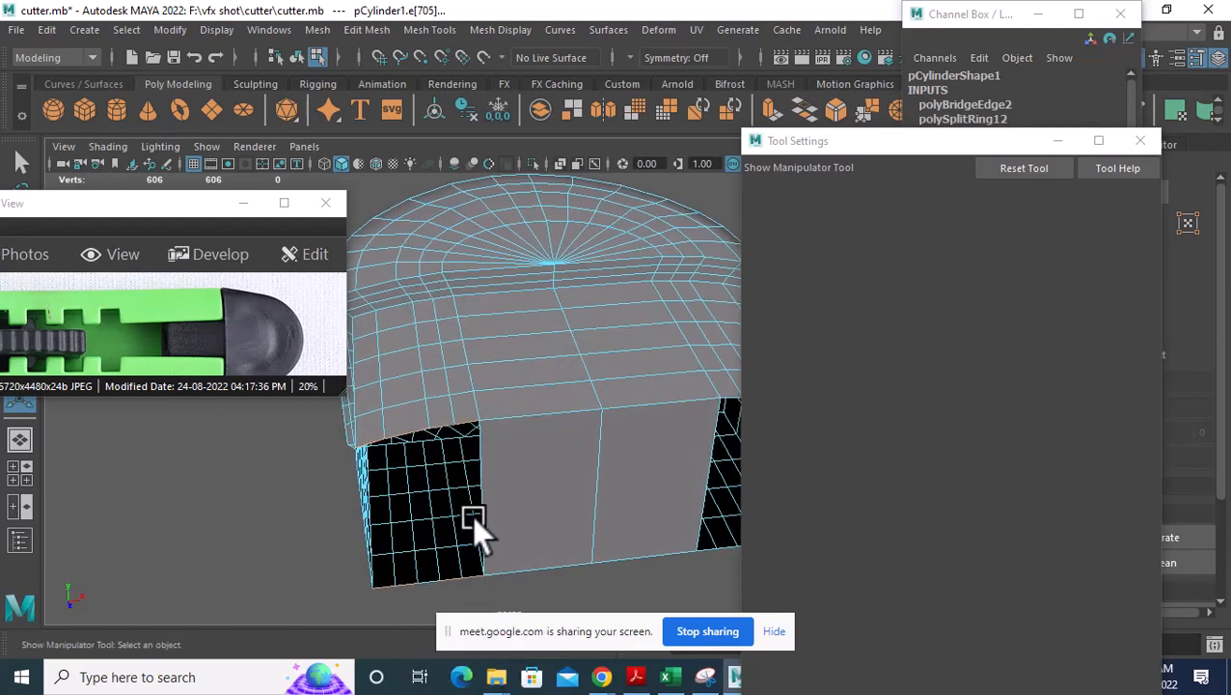
left_click_drag(472, 521, 485, 425, "alt")
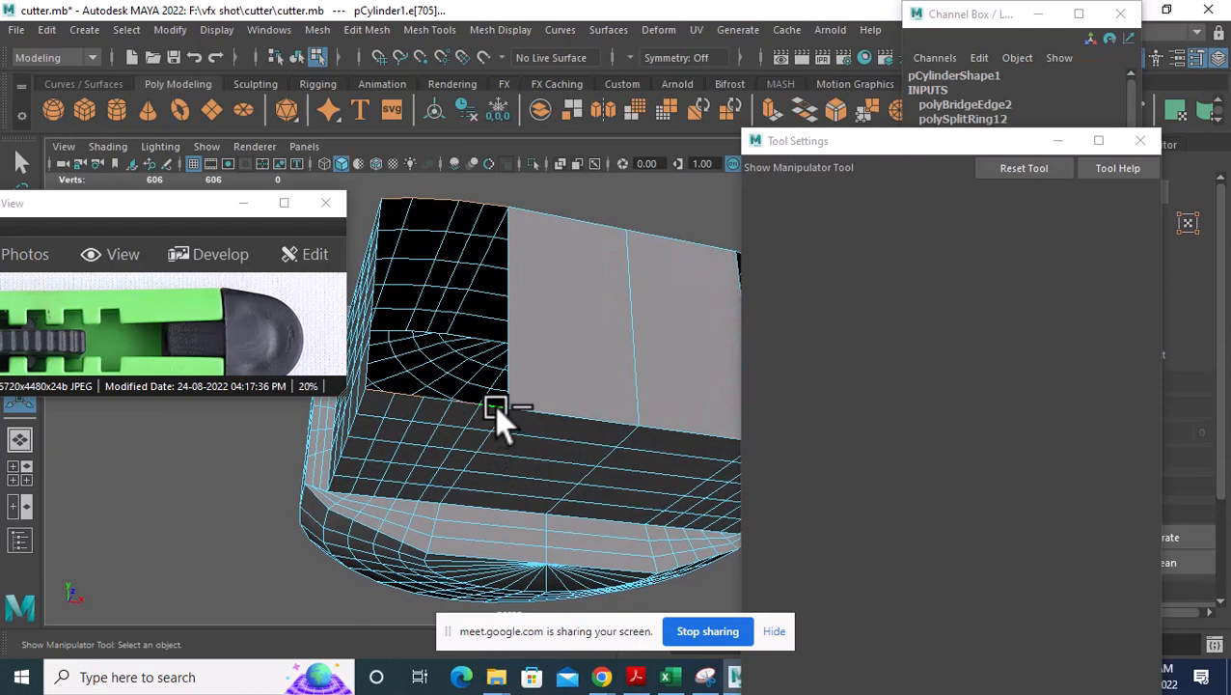
left_click(494, 405)
right_click_drag(567, 276, 537, 492, "shift")
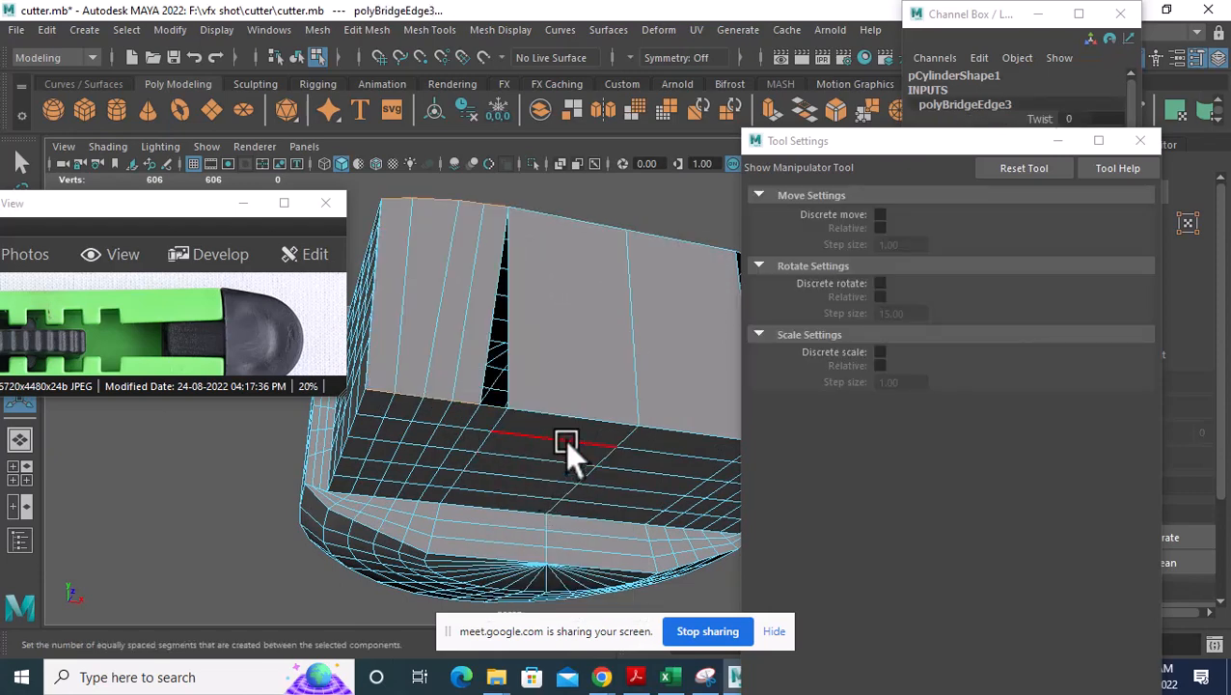
left_click_drag(569, 454, 536, 419, "alt")
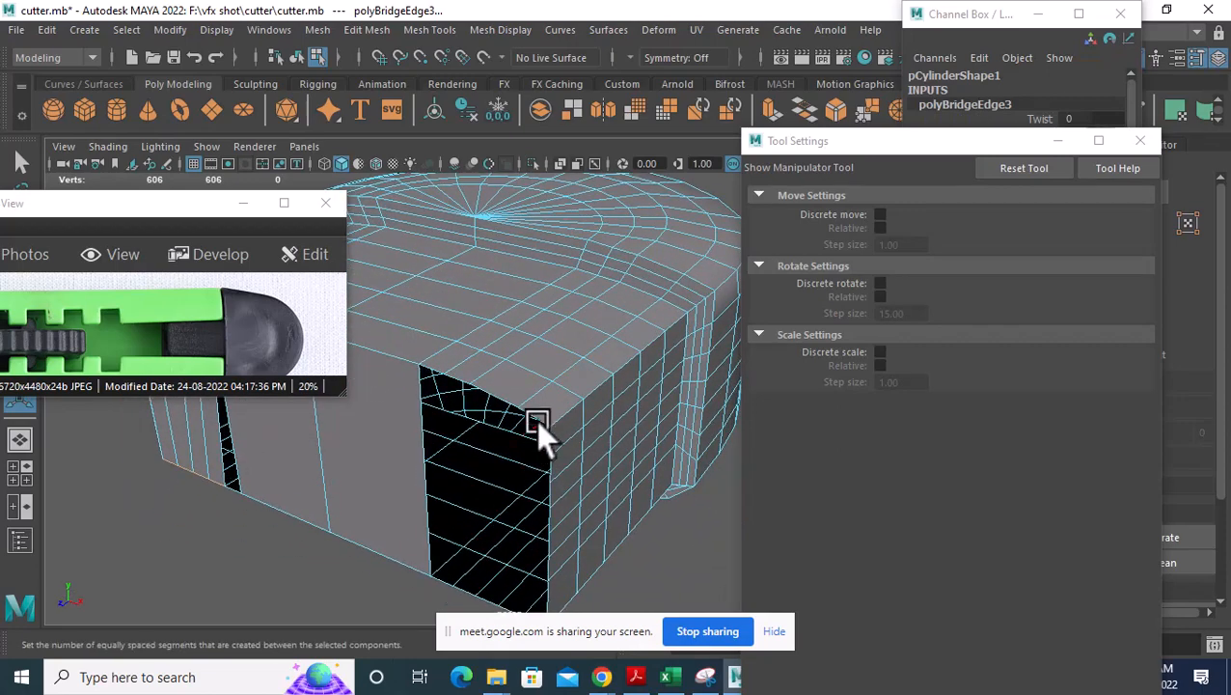
Bridge the upper and lower border edges on the other side of the closed centre of the extension's open end.
left_click_drag(537, 466, 553, 363, "alt")
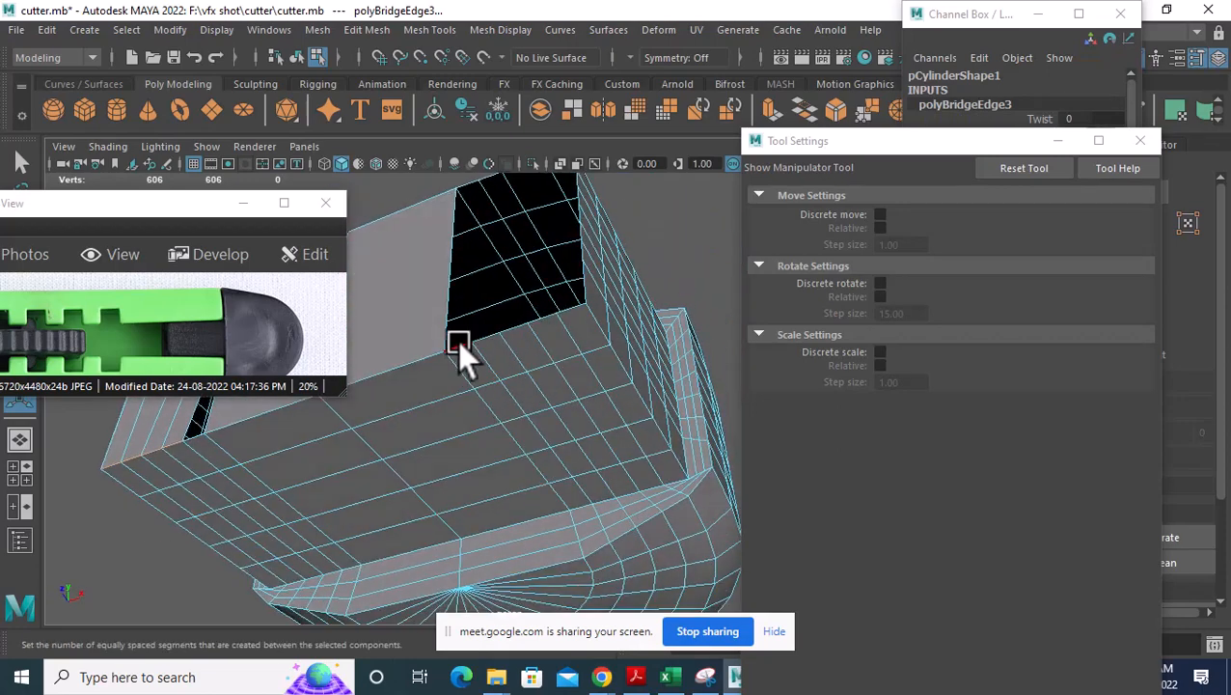
left_click(485, 334, "shift")
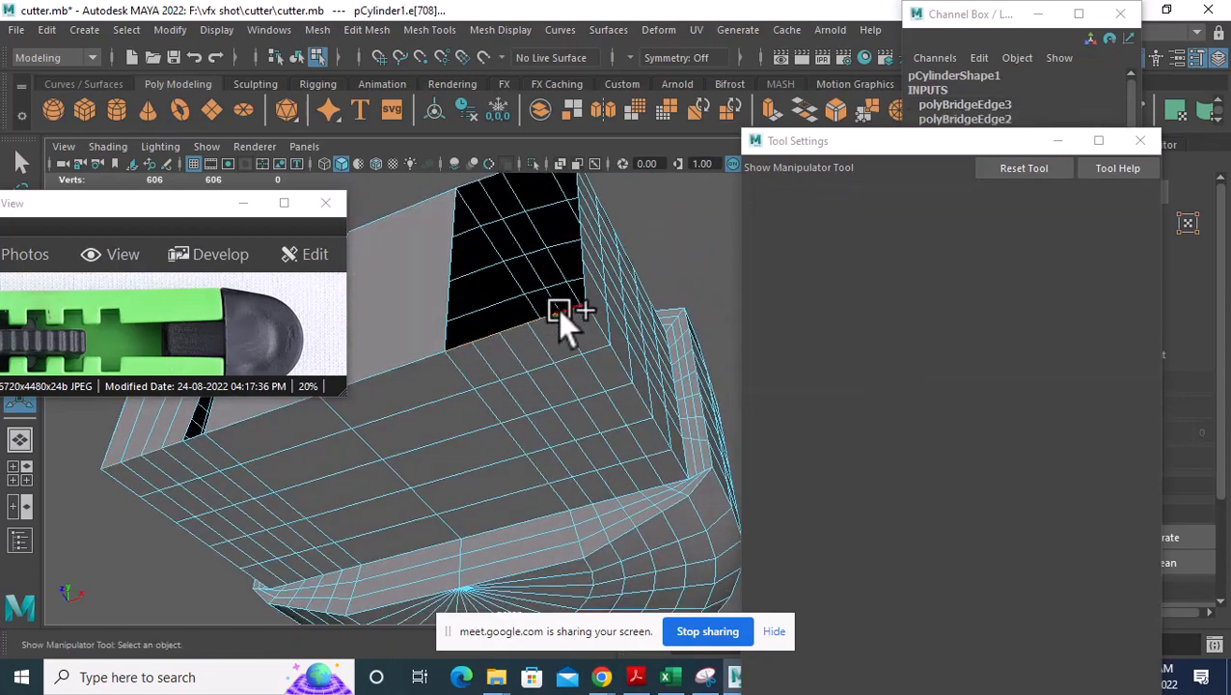
left_click_drag(536, 305, 575, 240, "alt")
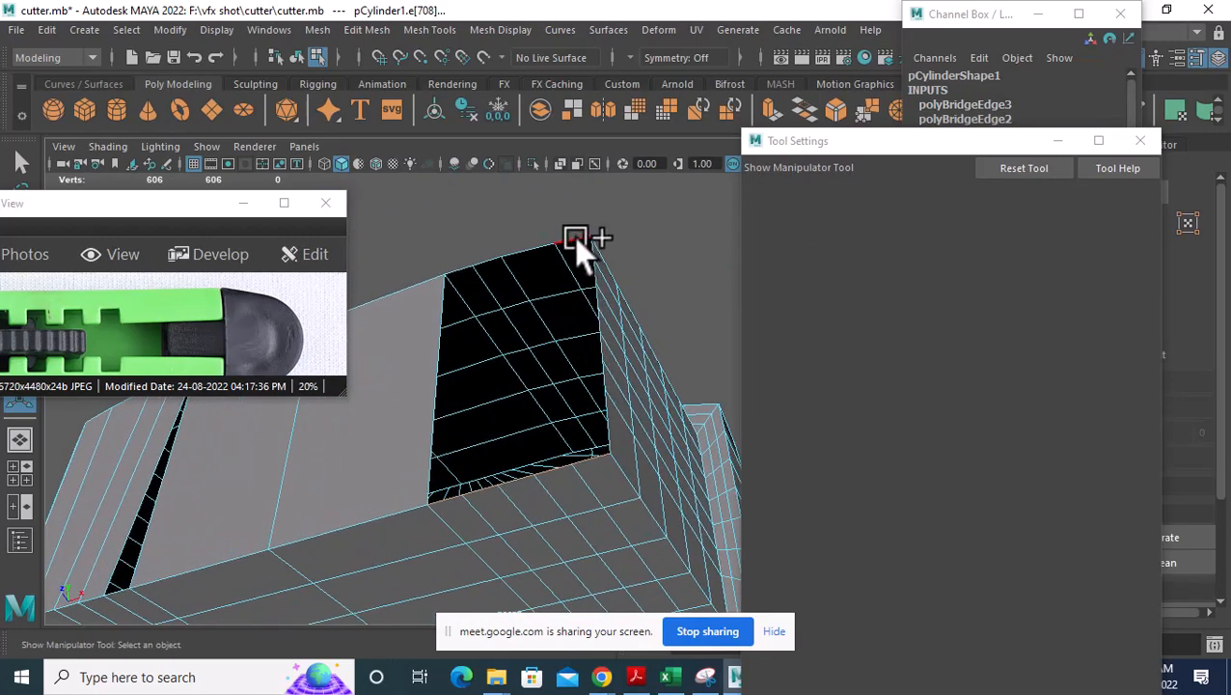
left_click_drag(459, 269, 532, 388, "alt")
left_click_drag(483, 449, 534, 466, "alt")
left_click(542, 315)
right_click_drag(534, 315, 510, 535, "shift")
left_click_drag(511, 532, 569, 395, "alt")
middle_click_drag(569, 395, 615, 422, "alt")
left_click_drag(615, 423, 580, 345, "alt")
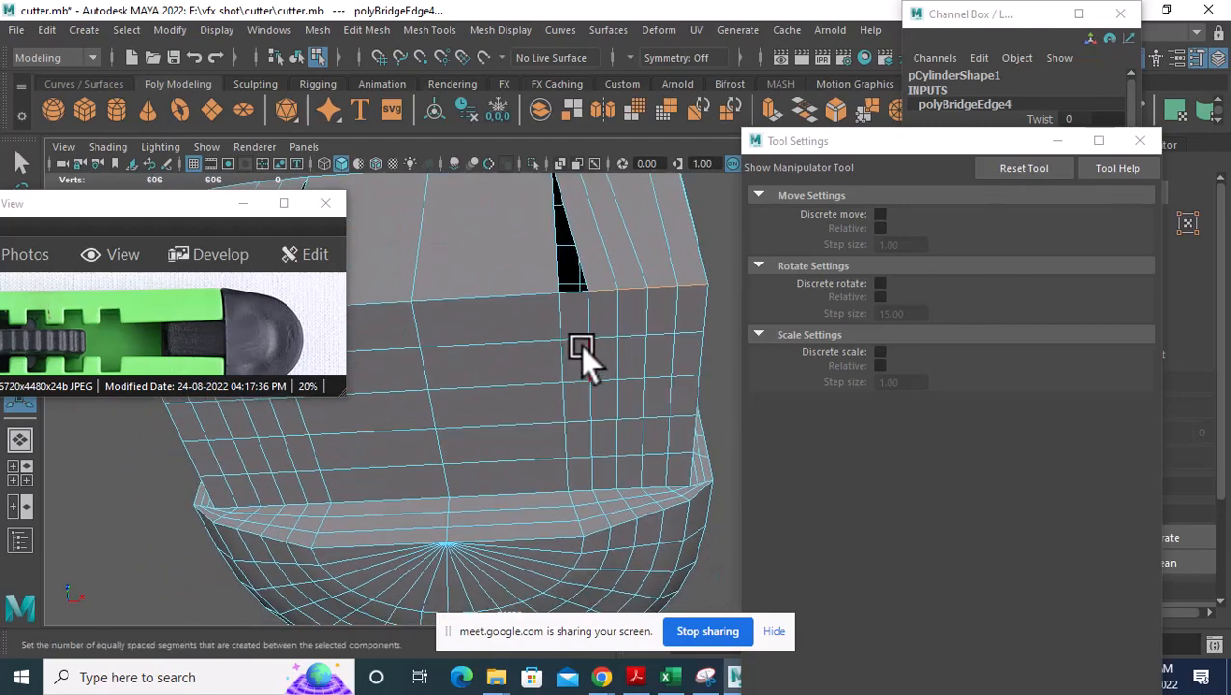
Convert an edge beside the narrow triangular gap in the extension's end to its edge ring and collapse the ring.
right_click_drag(580, 178, 579, 133)
left_click(580, 352)
middle_click_drag(580, 352, 586, 422, "alt")
left_click(1140, 141)
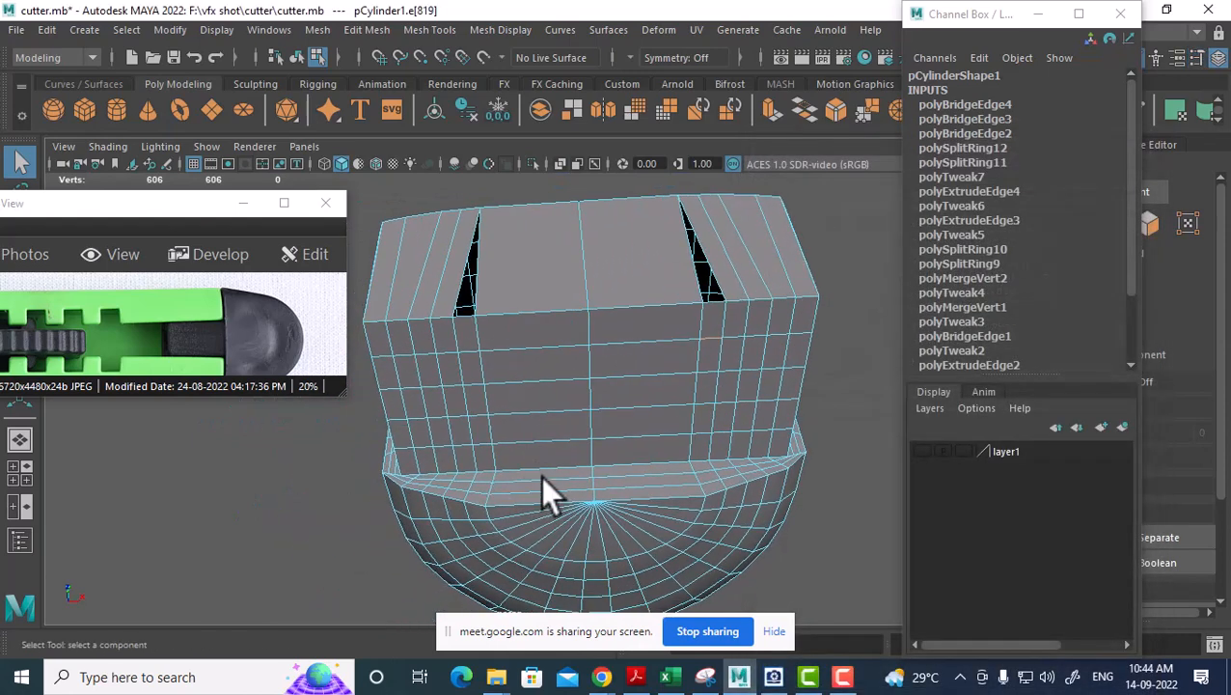
right_click(687, 318, "ctrl")
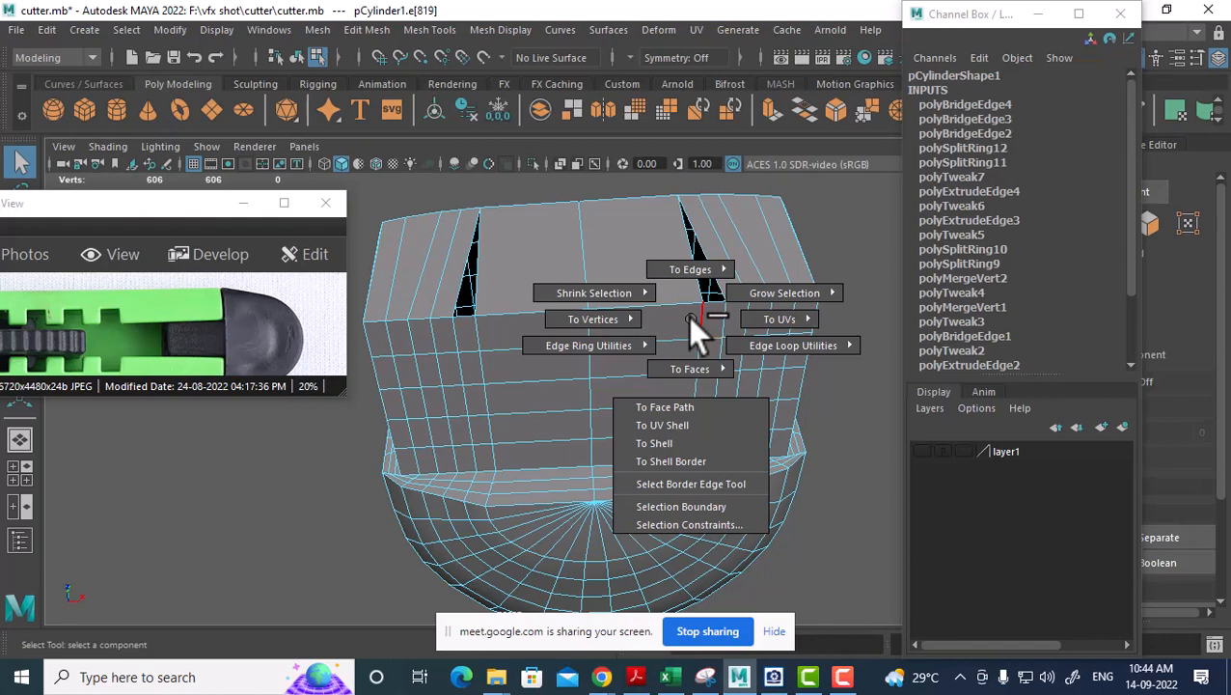
mouse_move(566, 377)
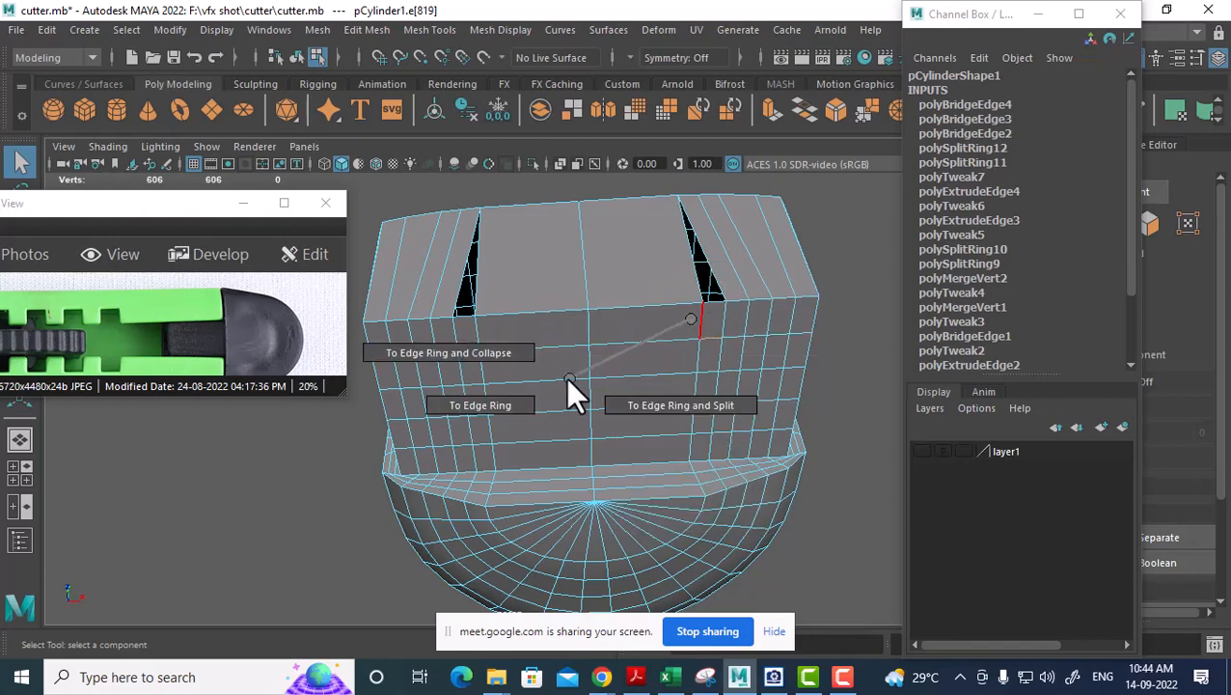
left_click(496, 348)
left_click_drag(501, 493, 543, 422, "alt")
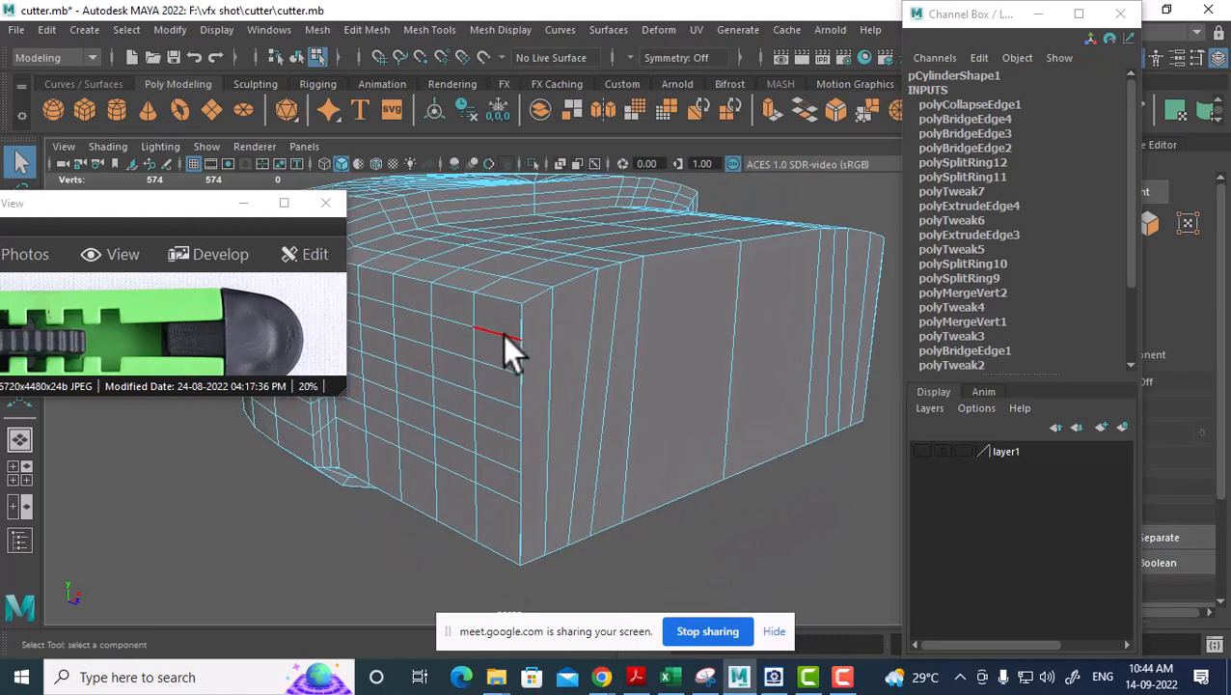
Set the number of edge loops to 6 and insert them across one side section of the extension's end face.
left_click(505, 372)
left_click(492, 489)
right_click(618, 362)
left_click(729, 159)
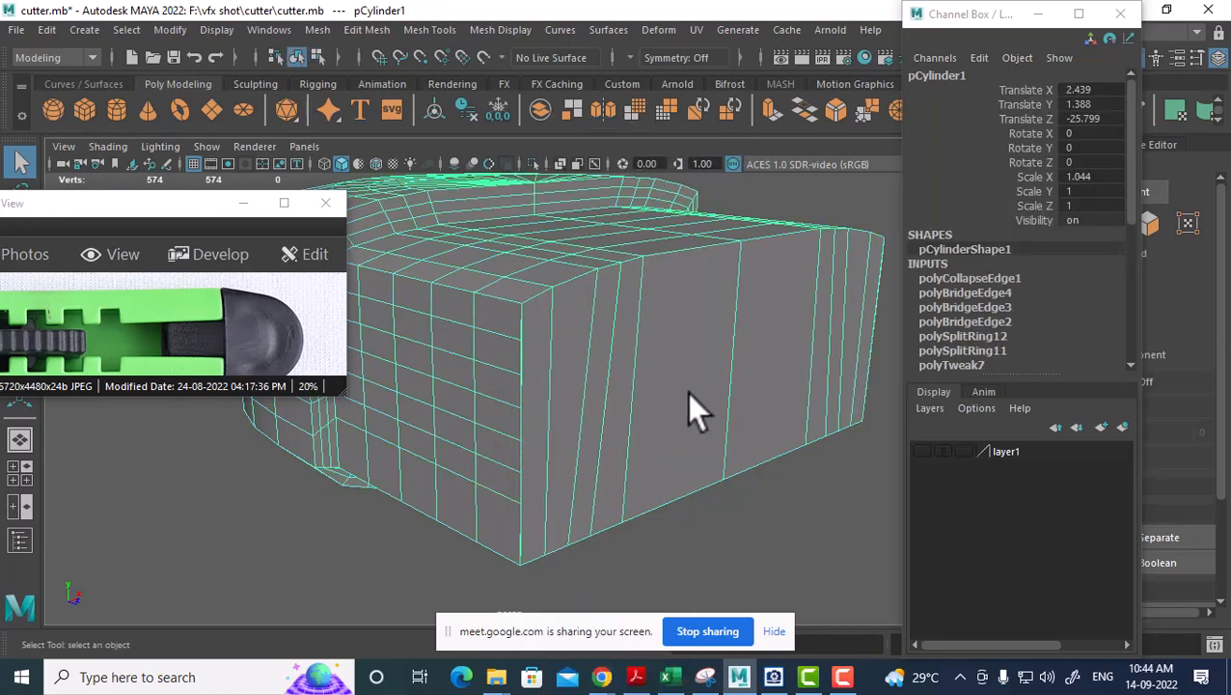
right_click_drag(742, 196, 696, 222, "shift")
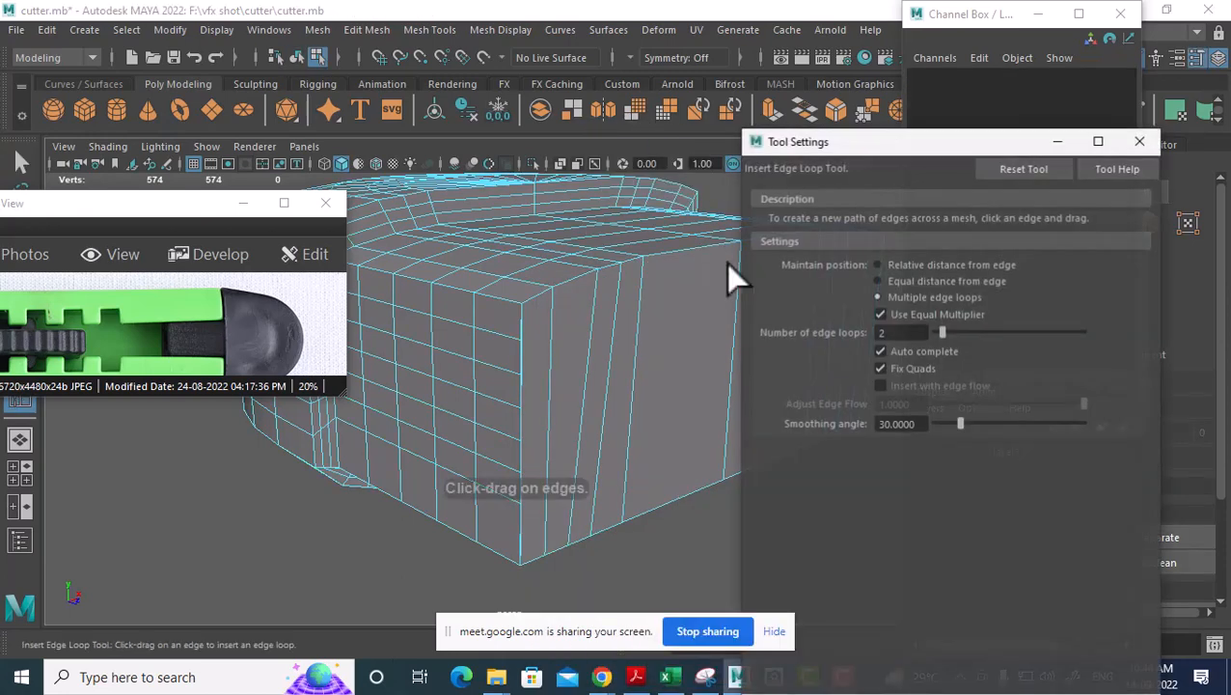
left_click_drag(918, 337, 803, 342)
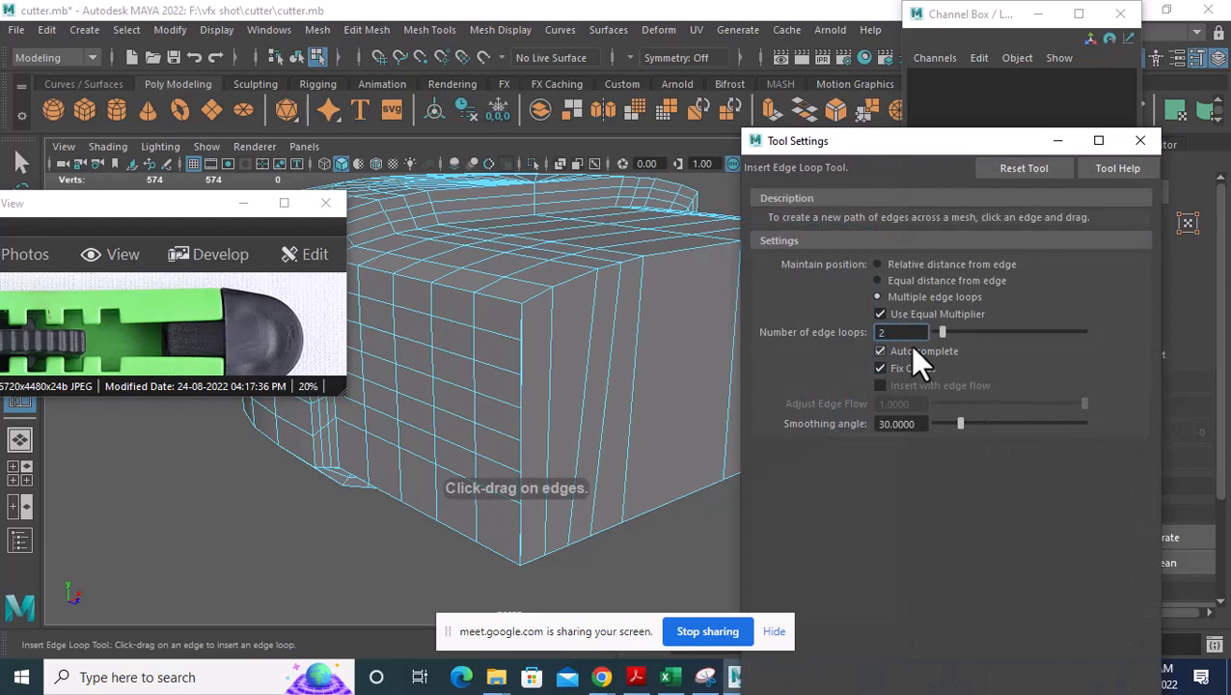
left_click_drag(903, 338, 860, 340)
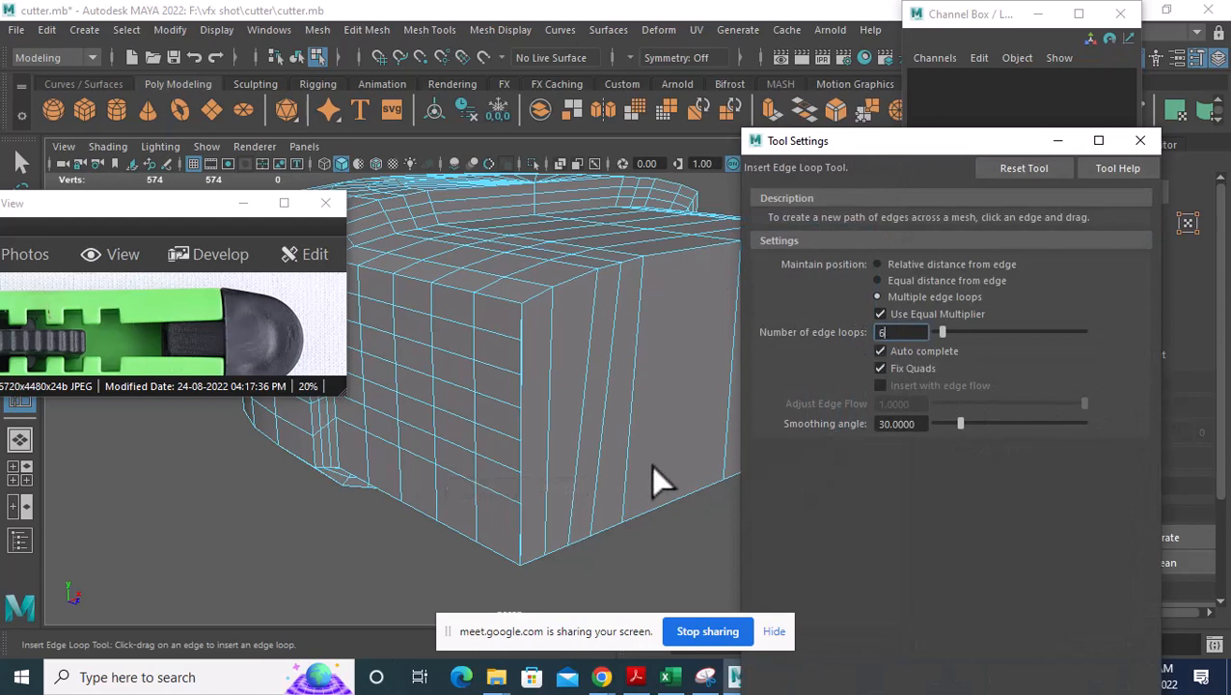
type("6")
left_click(631, 395)
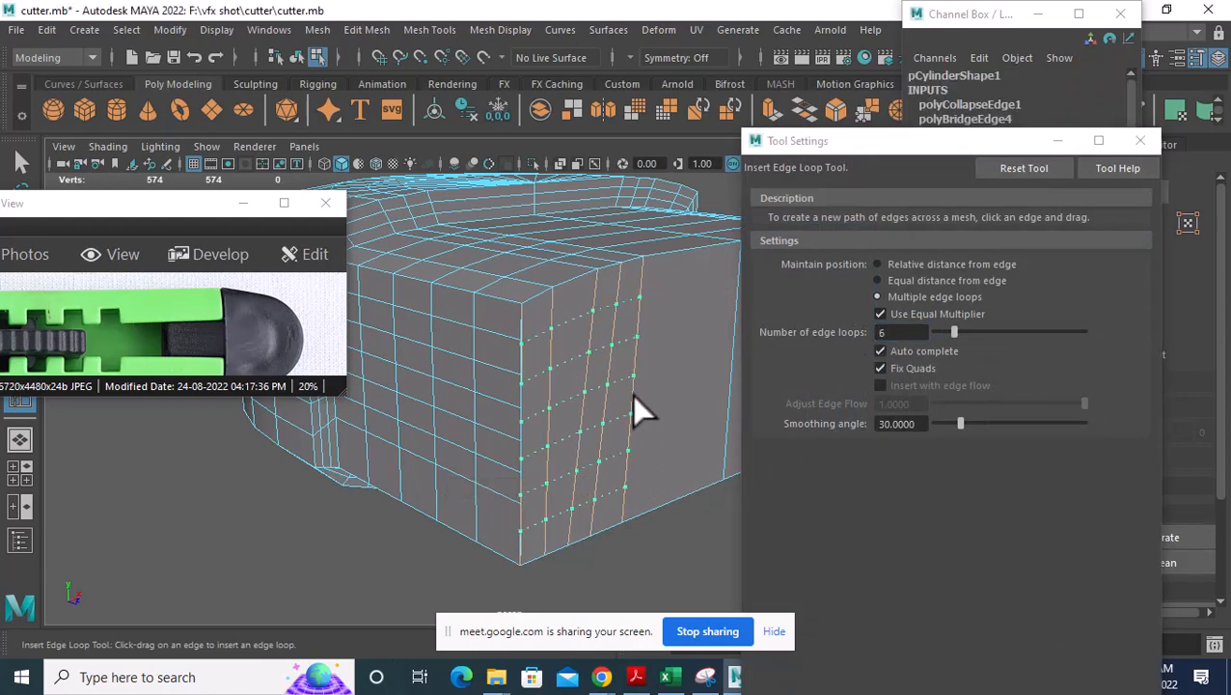
Insert six edge loops each across the centre section and the other side section of the extension's end face.
middle_click_drag(655, 399, 610, 409, "alt")
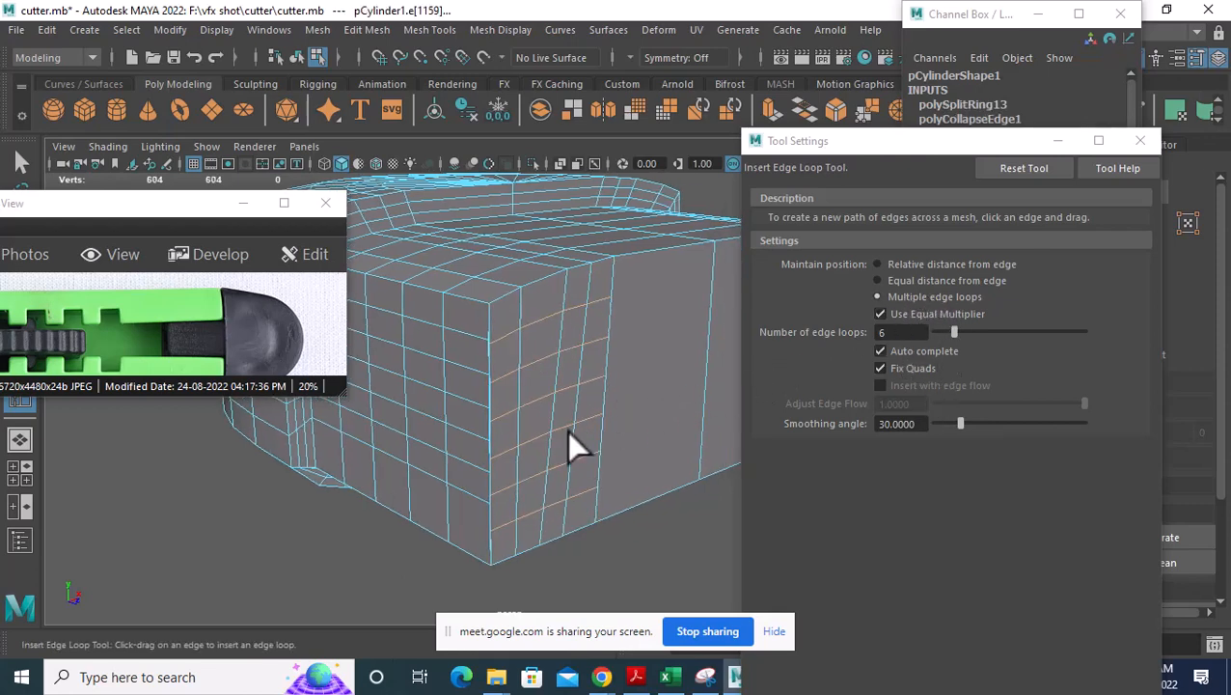
left_click_drag(569, 434, 553, 434, "alt")
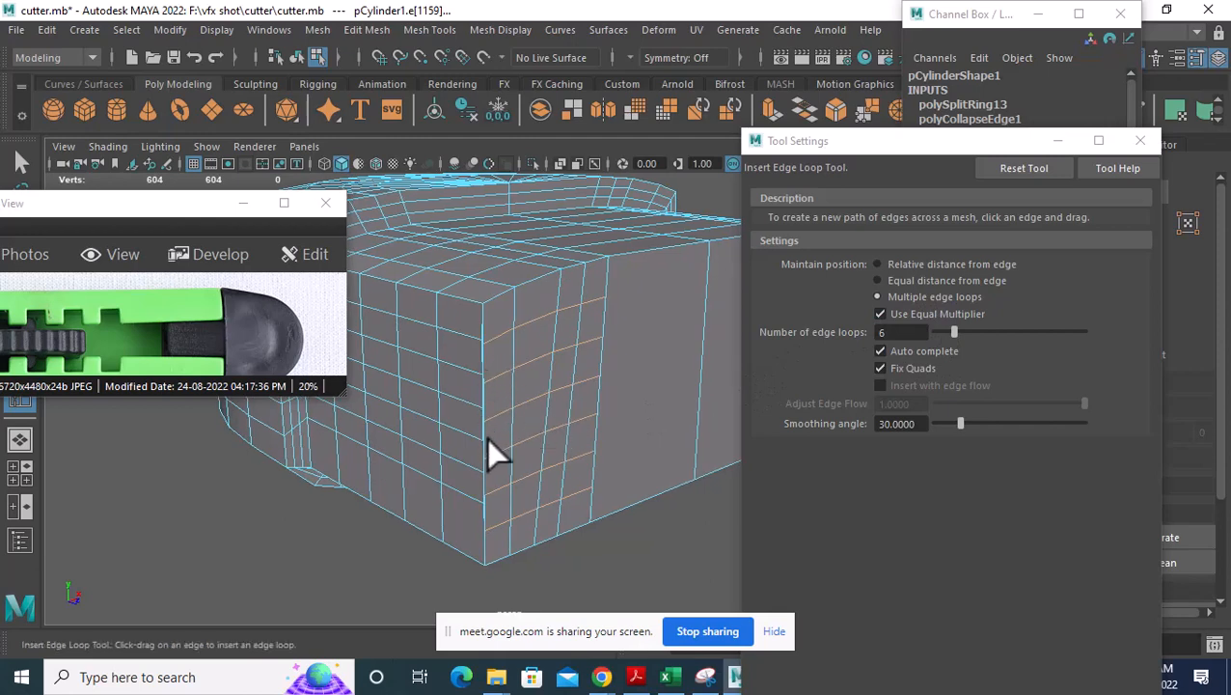
left_click_drag(513, 502, 503, 447, "alt")
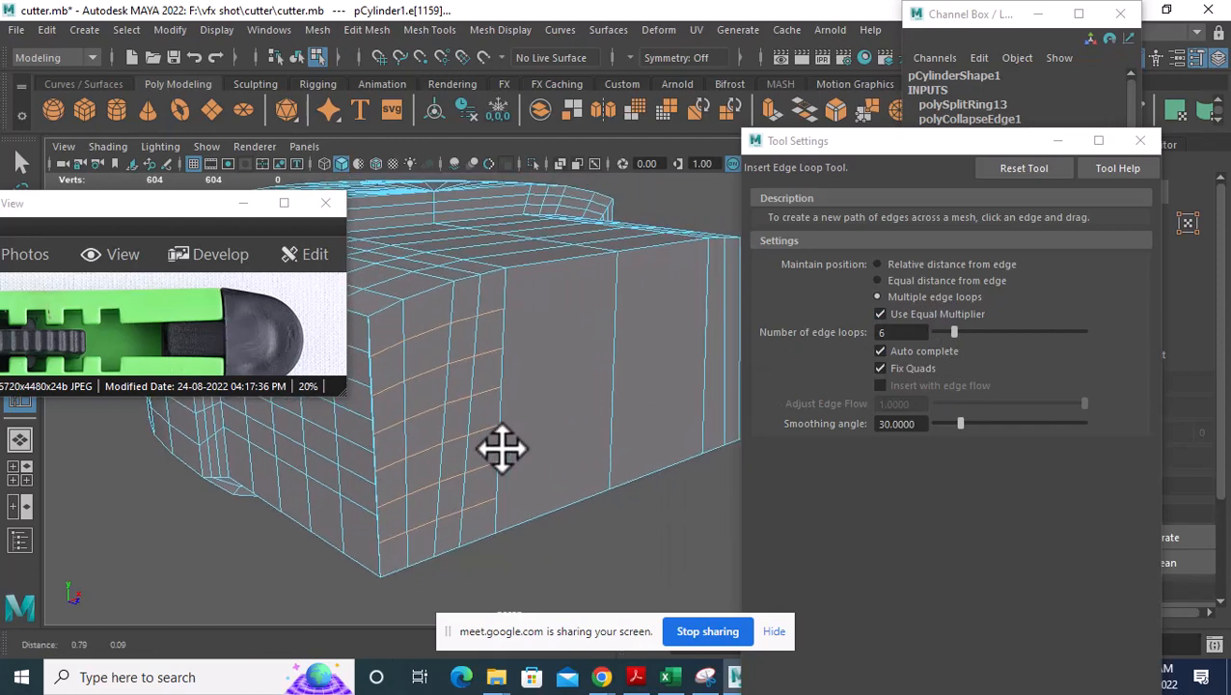
left_click(611, 328)
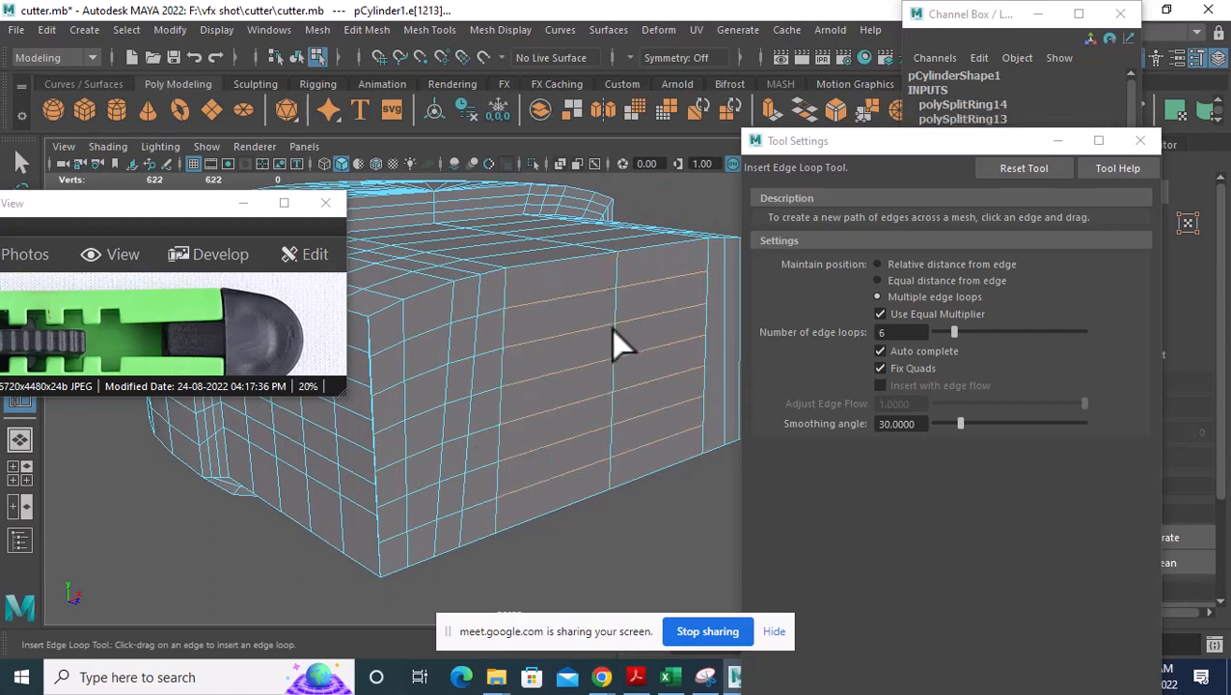
left_click_drag(611, 328, 638, 322, "alt")
left_click(638, 362)
key("w")
left_click_drag(570, 383, 609, 416, "alt")
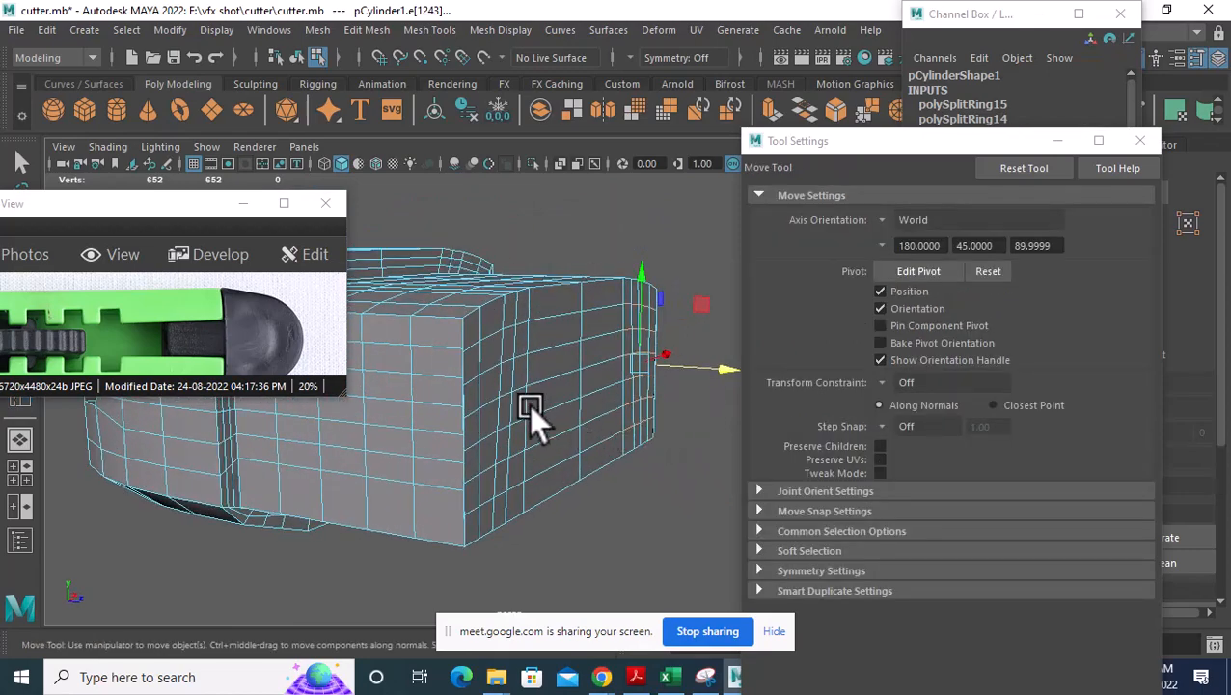
Select the vertices around the extension's end face and merge the overlapping ones.
left_click_drag(530, 407, 578, 342, "alt")
right_click_drag(598, 337, 496, 168)
left_click_drag(695, 252, 509, 549)
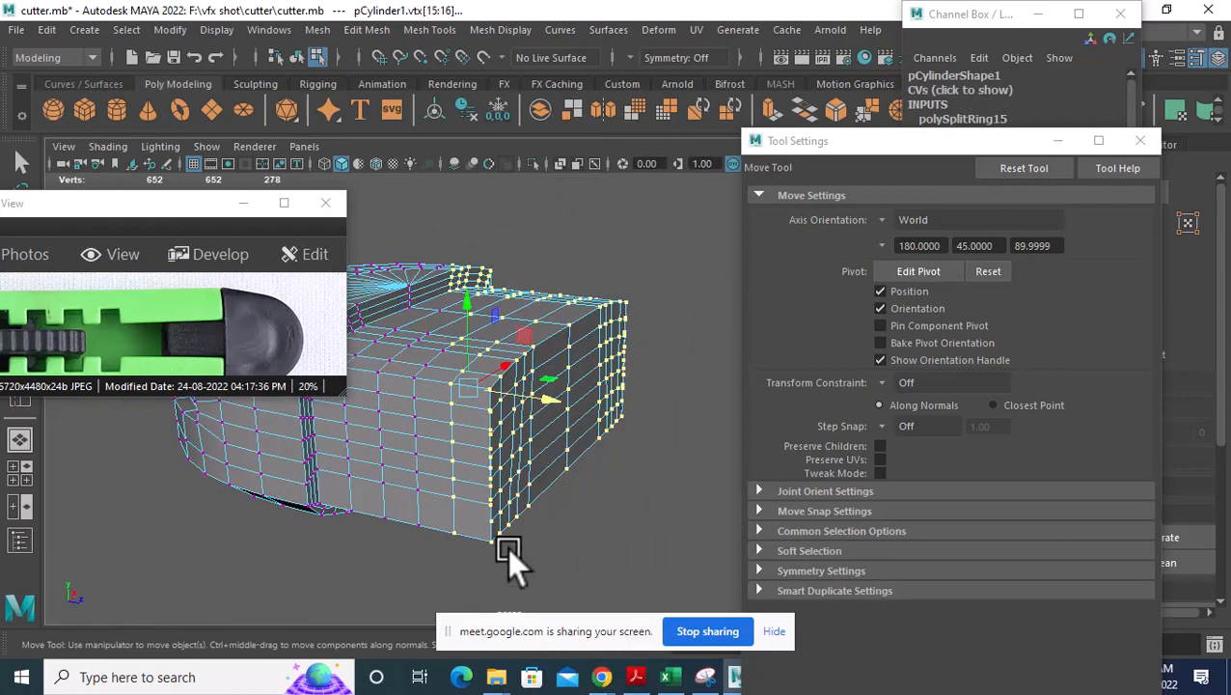
right_click_drag(569, 399, 648, 250, "shift")
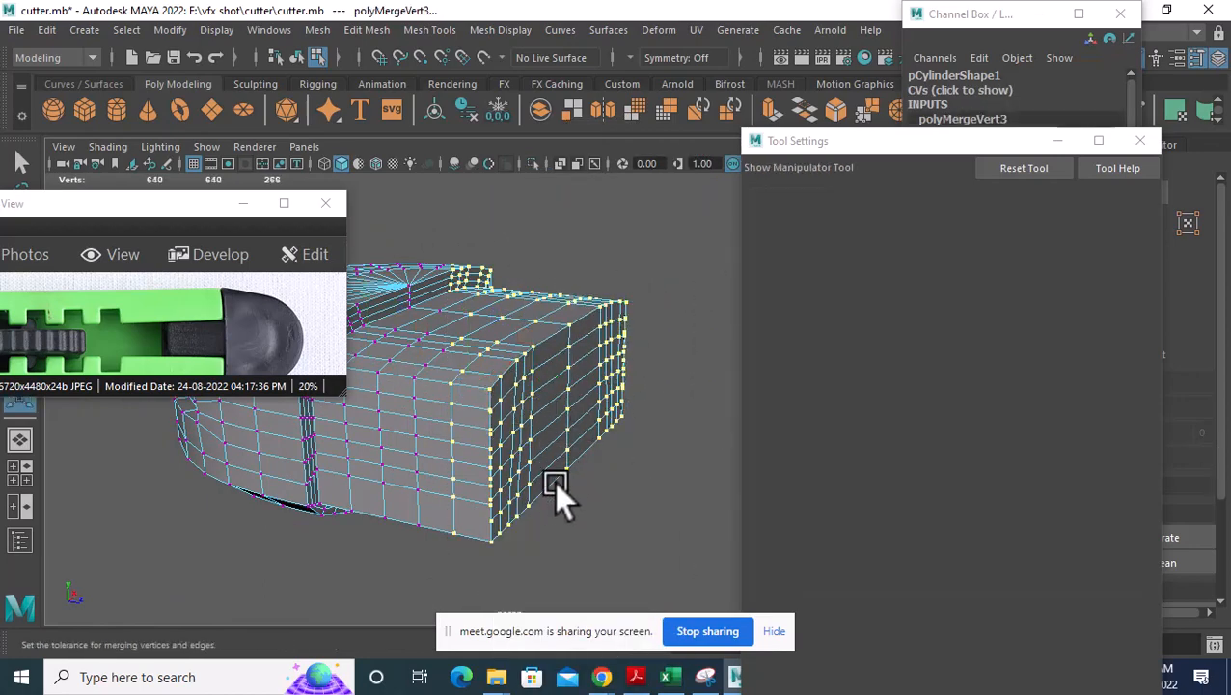
left_click_drag(554, 481, 590, 523, "alt")
In wireframe display, merge the upper three doubled vertex pairs along one vertical corner edge of the extension's end.
key("4")
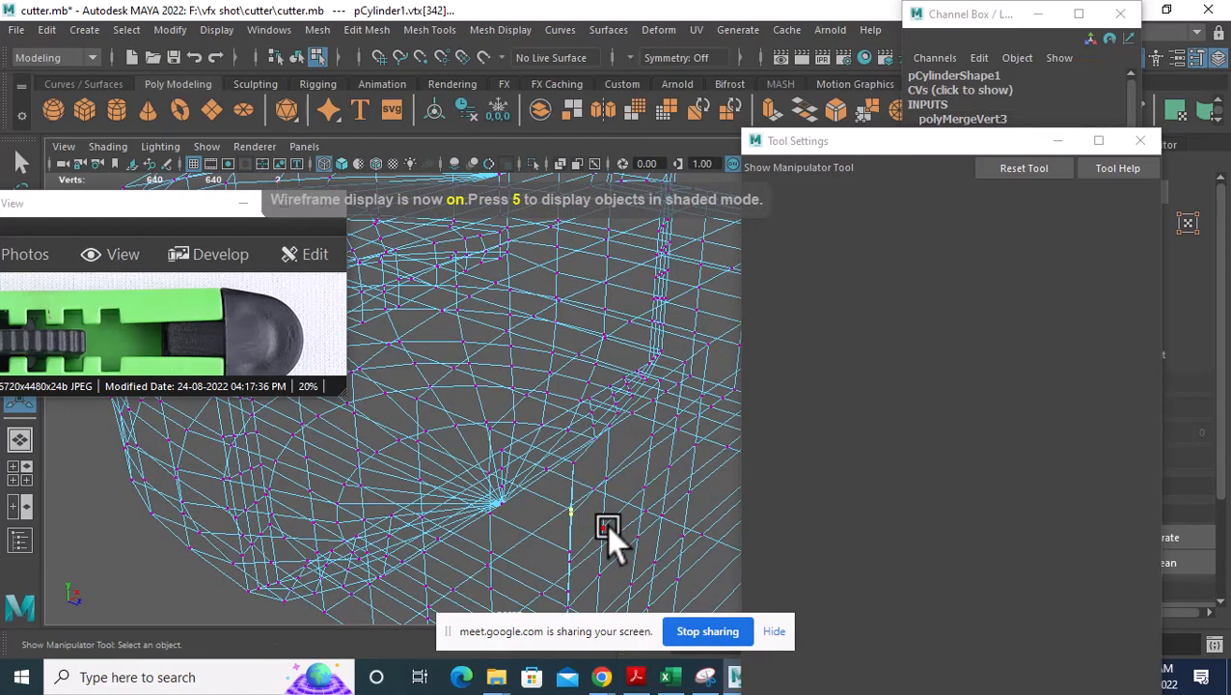
right_click_drag(616, 463, 614, 234, "shift")
middle_click_drag(614, 444, 592, 373, "alt")
scroll(585, 463, "up", 1)
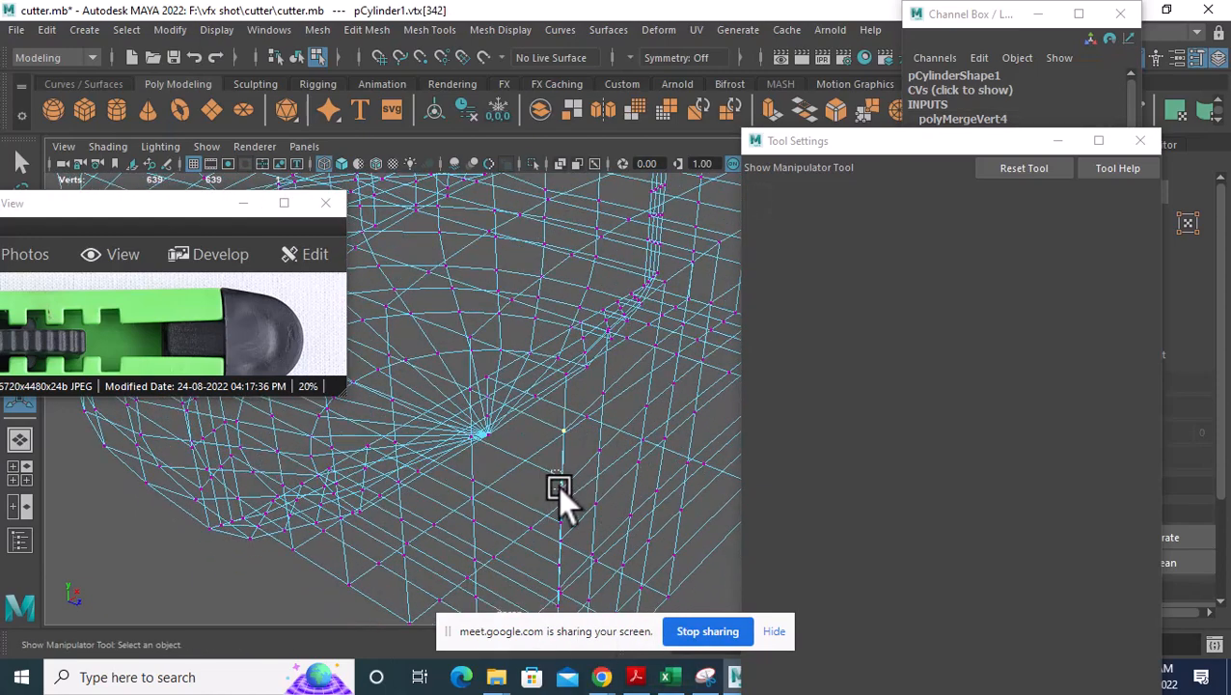
left_click(563, 481)
key("g")
left_click_drag(599, 517, 569, 455, "alt")
left_click(576, 429)
key("g")
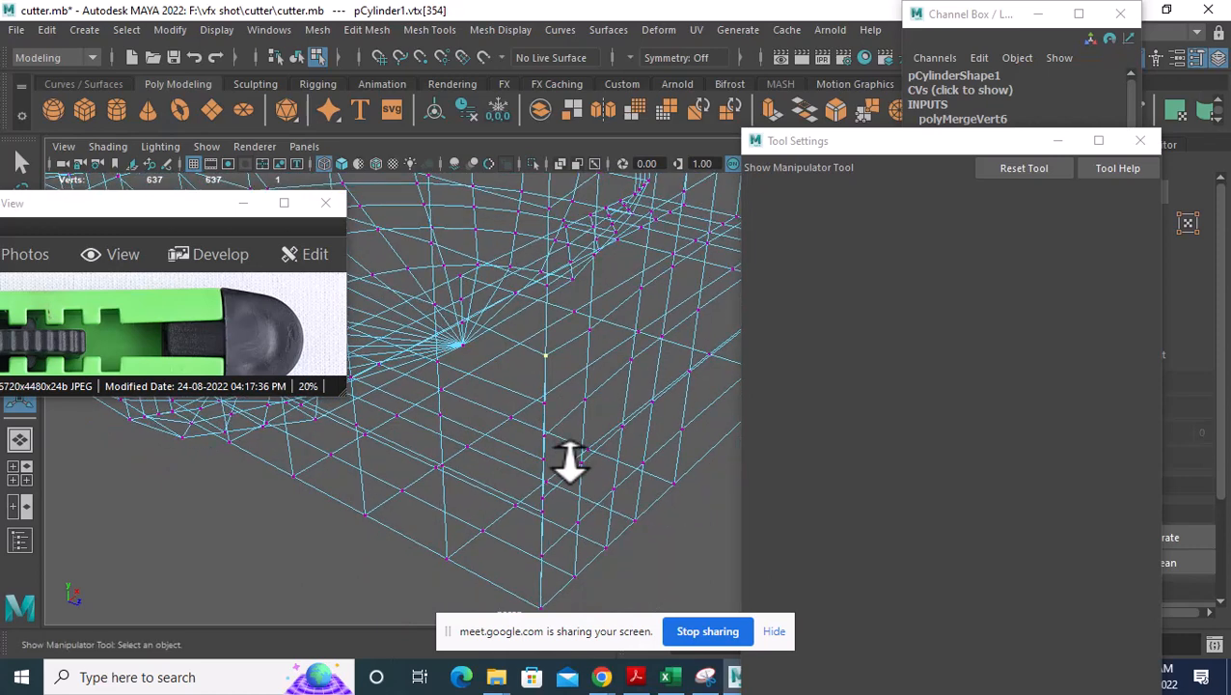
Merge the remaining three doubled vertex pairs farther down the same corner edge of the extension's end.
key("4")
key("5")
key("4")
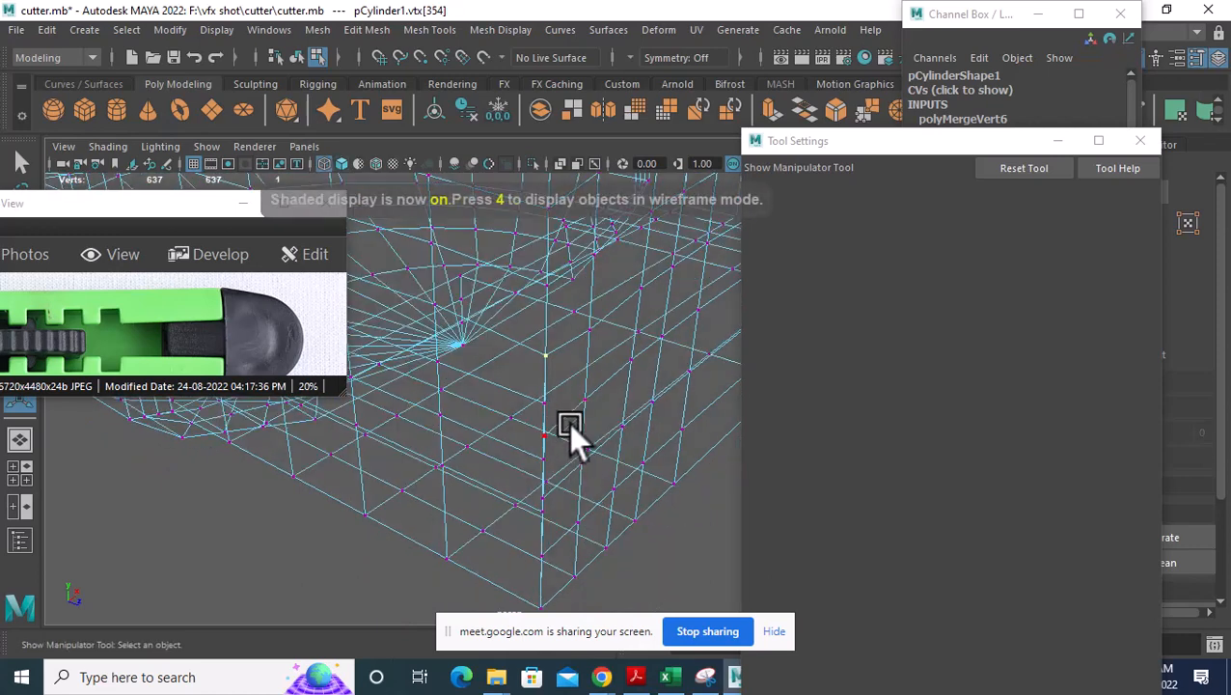
left_click_drag(537, 436, 538, 437, "shift")
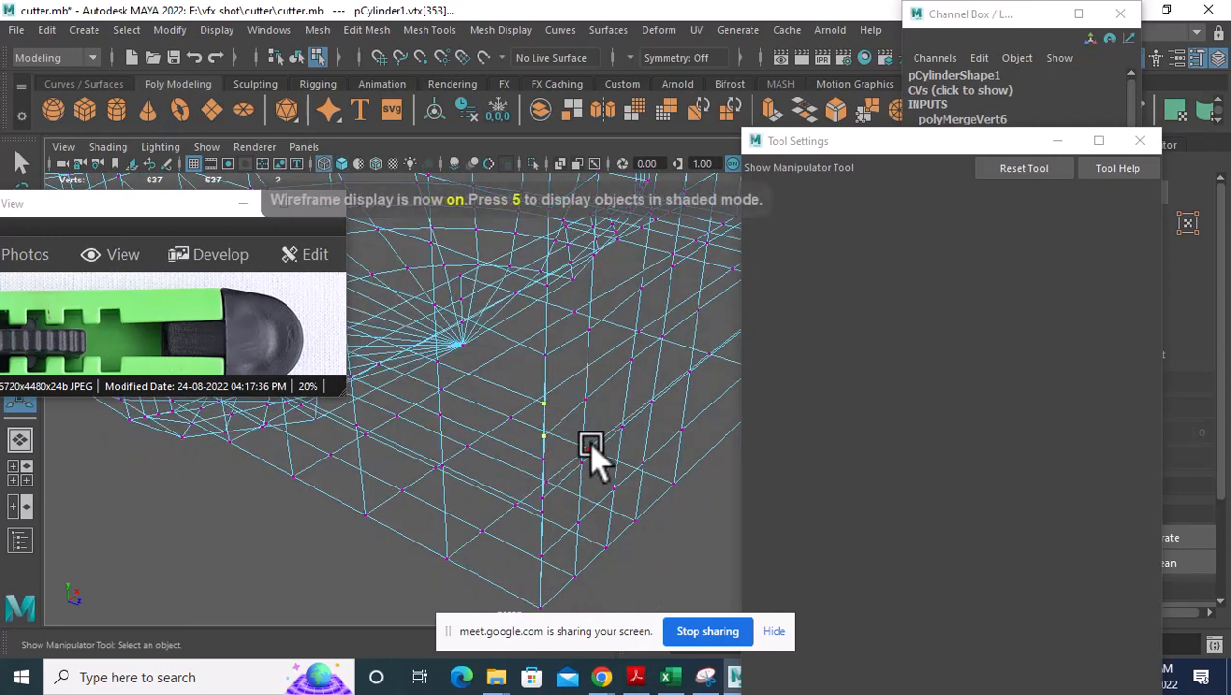
key("g")
left_click_drag(587, 474, 591, 455, "alt")
scroll(591, 456, "up", 1)
scroll(590, 460, "up", 2)
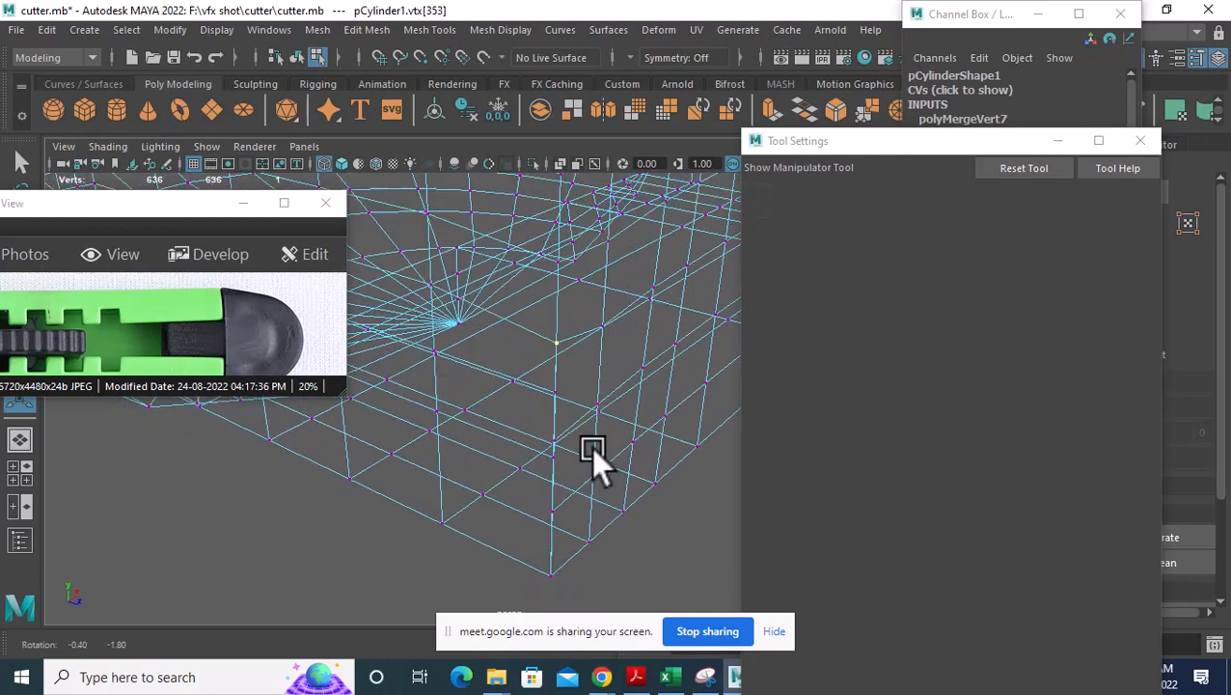
left_click(597, 442)
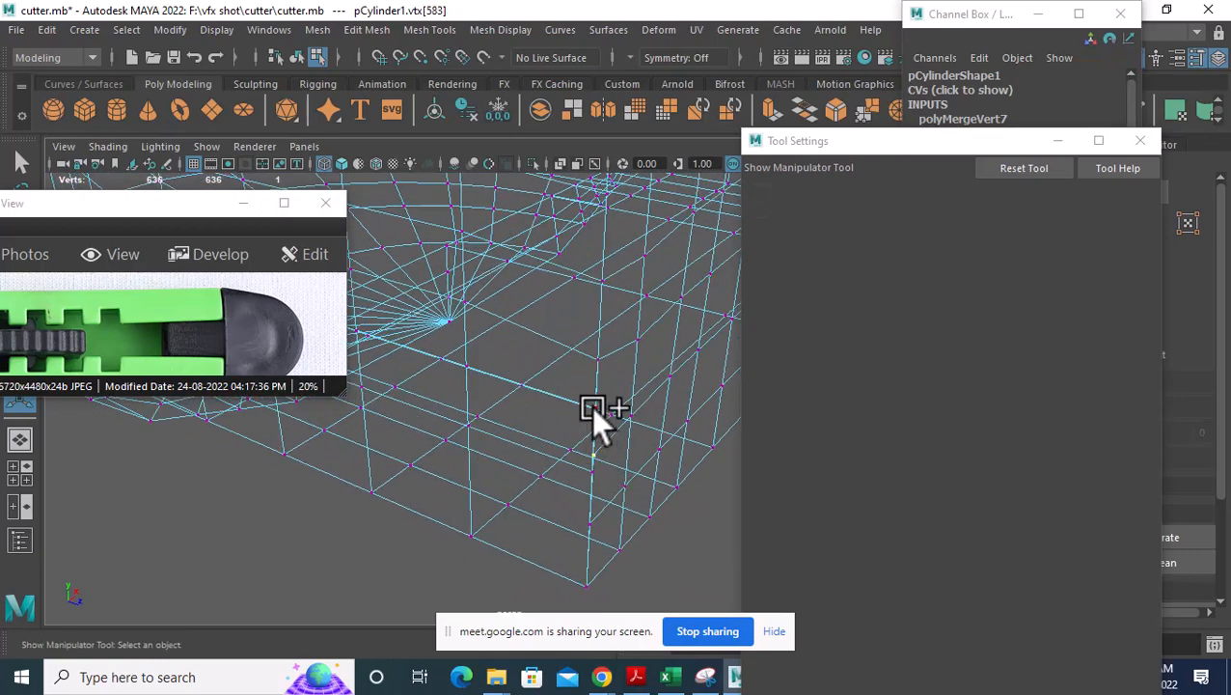
left_click(590, 406, "shift")
key("g")
left_click(588, 526)
left_click(590, 467, "shift")
key("g")
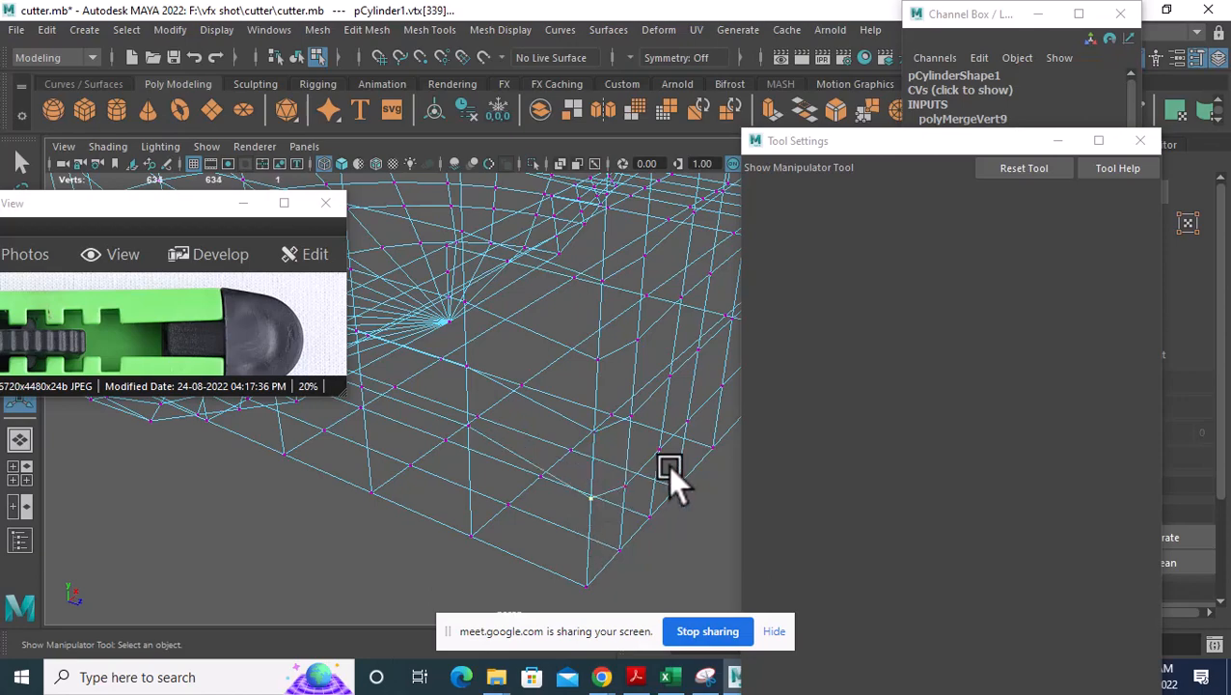
In wireframe display, merge the upper two doubled vertex pairs along the opposite vertical corner edge of the extension's end.
scroll(610, 448, "down", 2)
mouse_move(611, 447)
left_mouse_down("alt")
mouse_move(591, 431)
mouse_move(583, 445)
mouse_move(516, 445)
mouse_move(561, 529)
left_mouse_up("alt")
key("5")
middle_click_drag(514, 476, 511, 437, "alt")
scroll(578, 485, "up", 4)
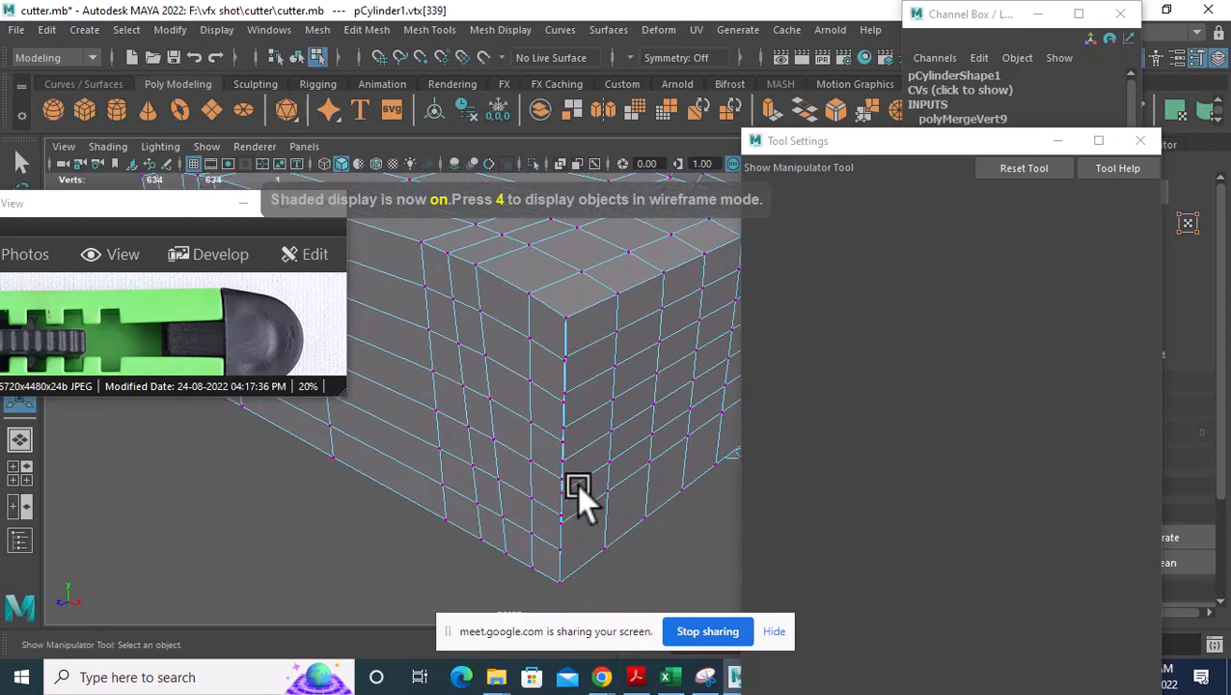
mouse_move(578, 485)
middle_mouse_down("alt")
mouse_move(578, 451)
mouse_move(561, 501)
middle_mouse_up("alt")
middle_click_drag(561, 574, 582, 475, "alt")
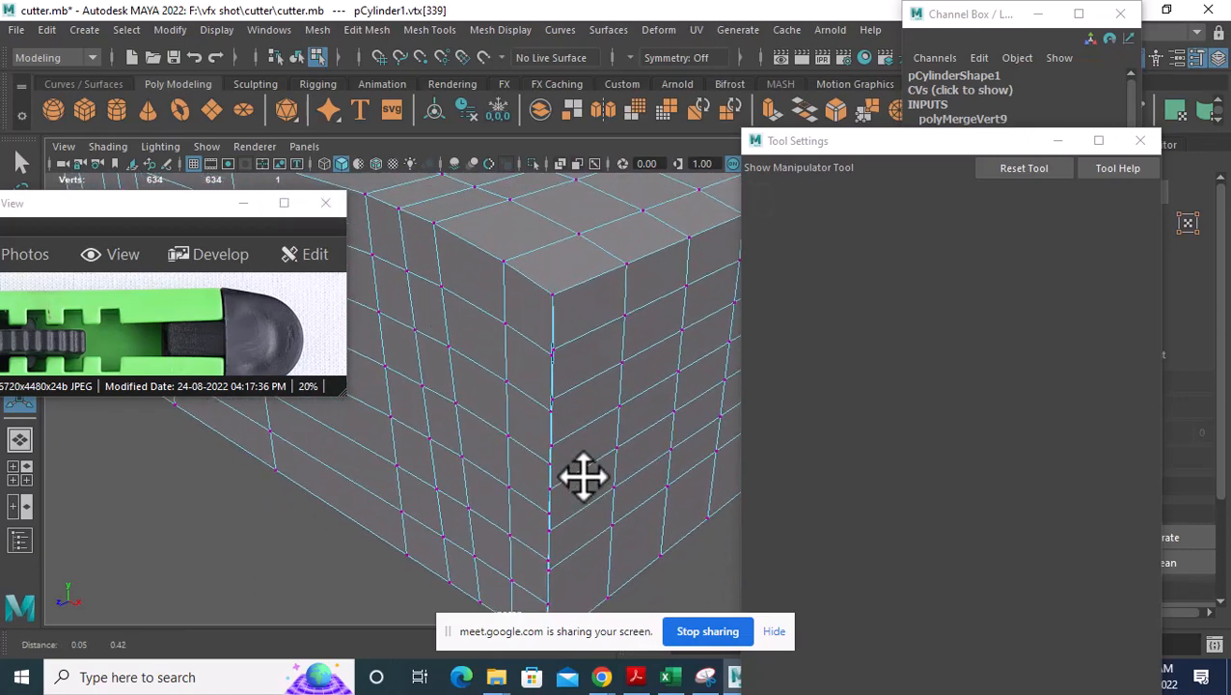
key("4")
left_click_drag(601, 414, 575, 441, "alt")
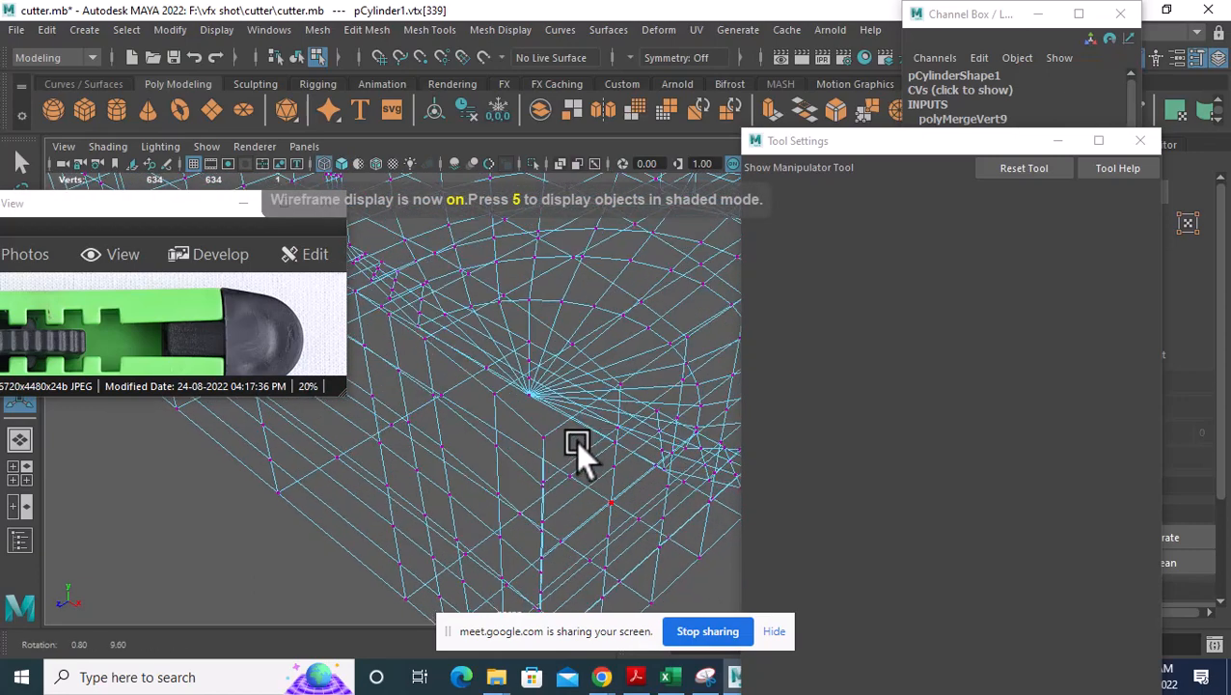
left_click(540, 485)
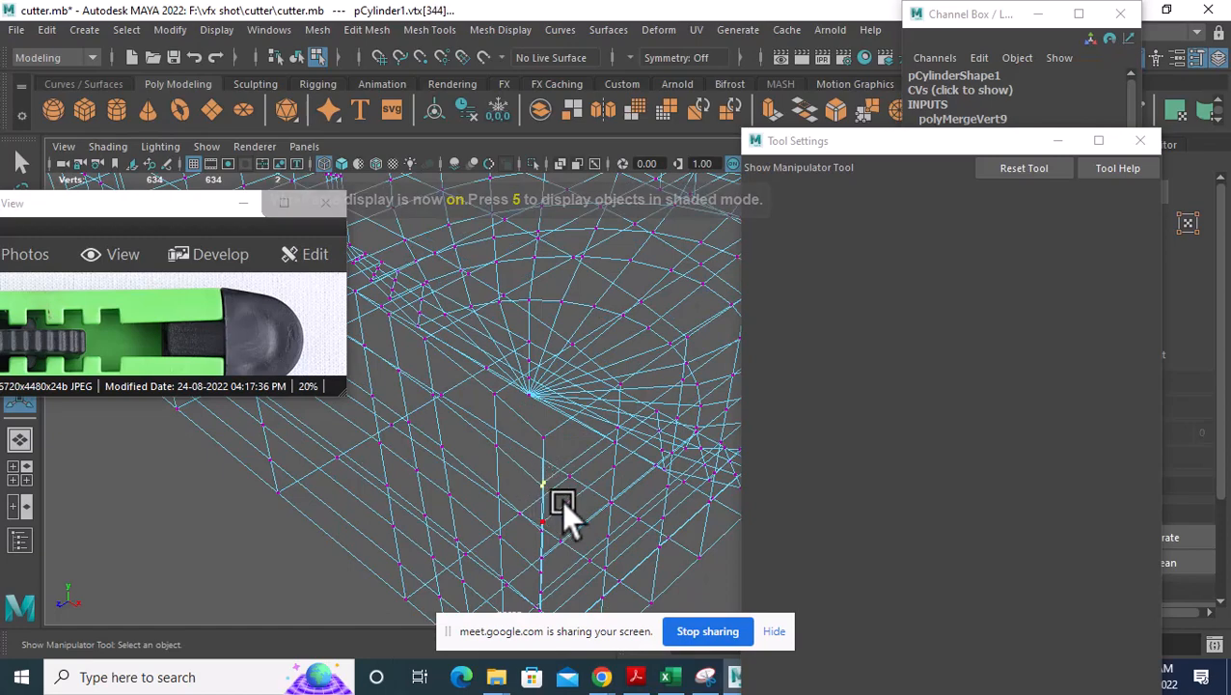
right_click_drag(562, 444, 567, 386, "shift")
middle_click_drag(577, 352, 574, 384, "alt")
right_click_drag(574, 386, 577, 460, "alt")
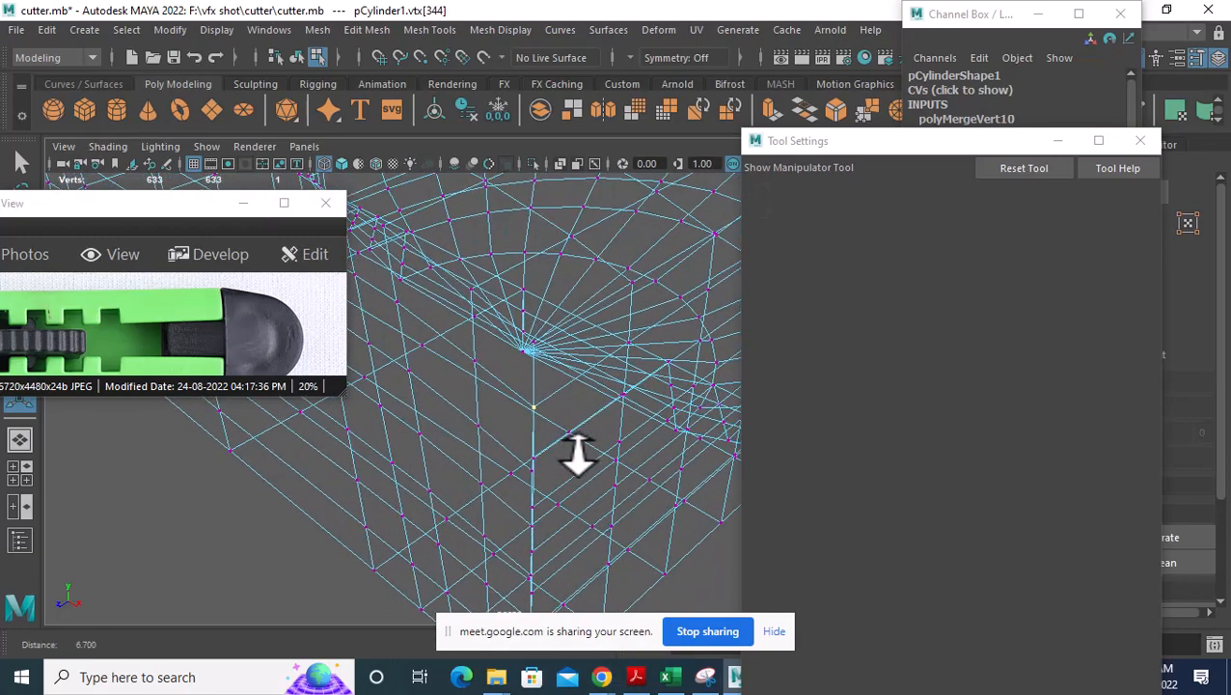
left_click(542, 465, "shift")
key("g")
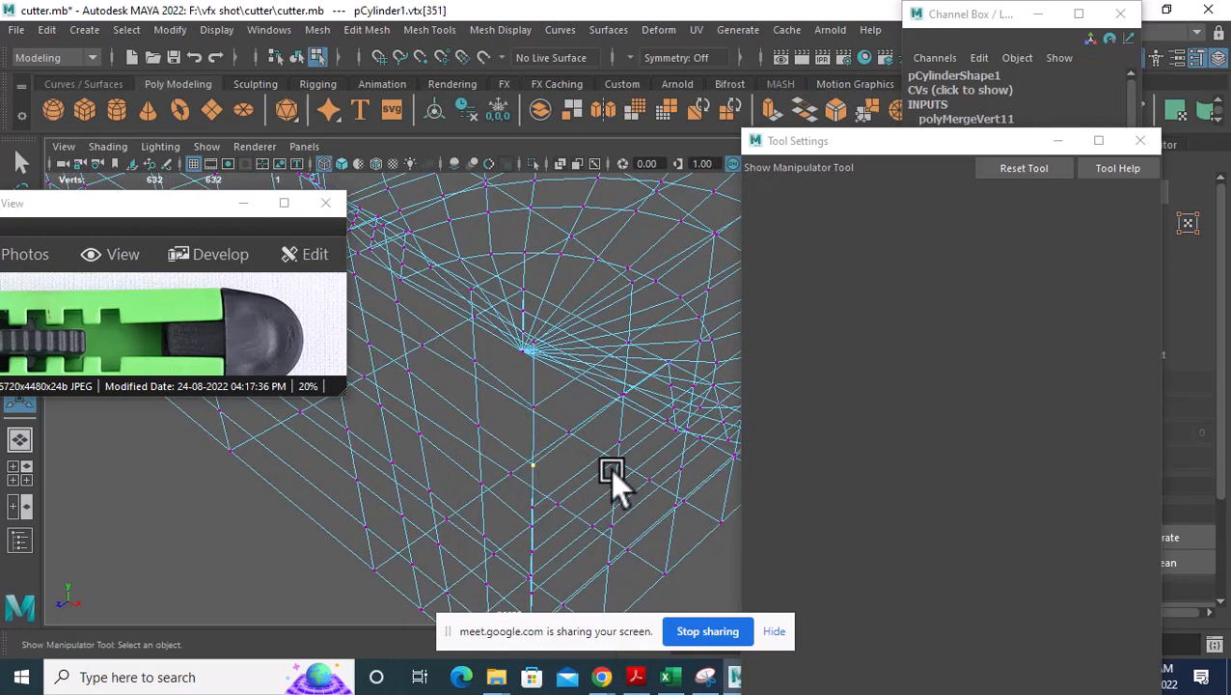
Merge the middle two doubled vertex pairs farther down that same corner edge.
middle_click_drag(586, 464, 583, 425, "alt")
right_click_drag(581, 417, 580, 448, "alt")
left_click_drag(577, 439, 564, 404, "alt")
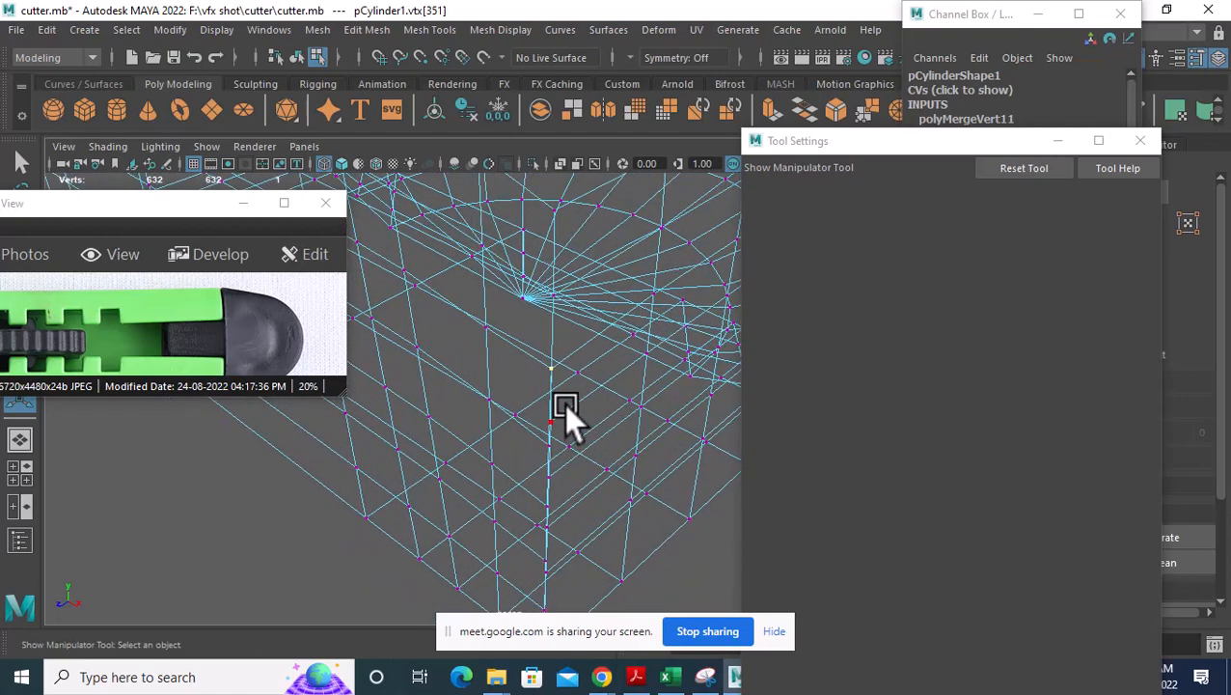
key("g")
left_click_drag(568, 489, 564, 467, "alt")
left_click(550, 390, "shift")
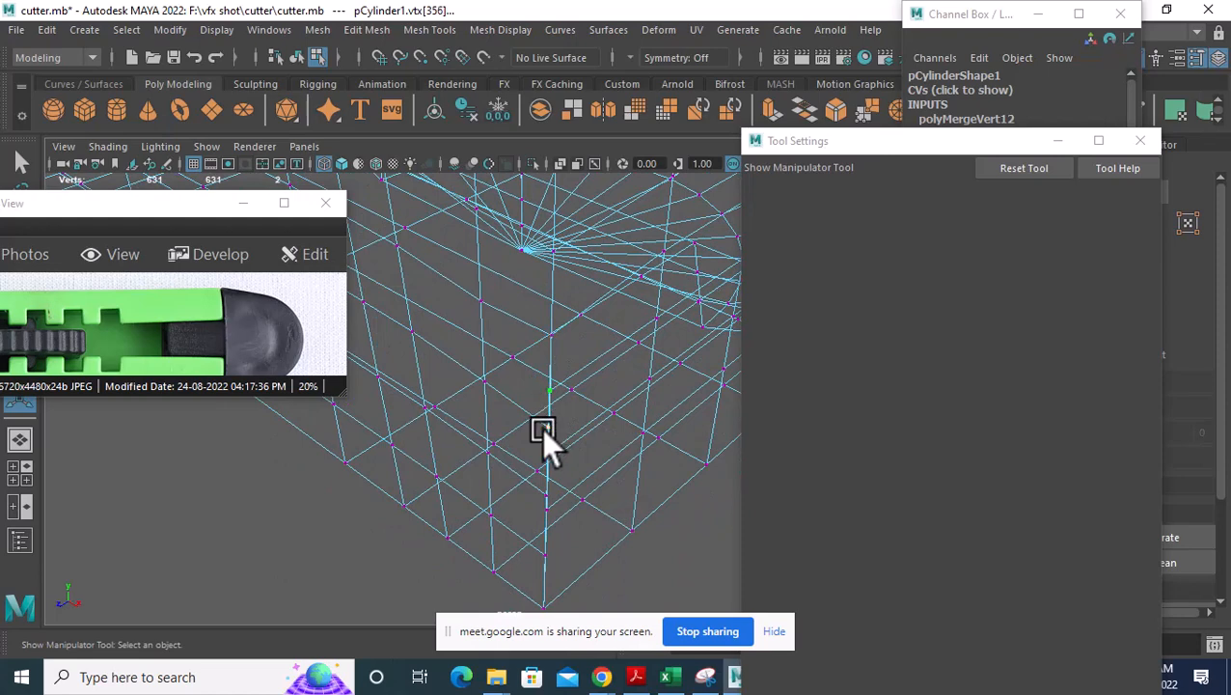
key("g")
Merge the last two doubled vertex pairs near the foot of the corner edge and return to shaded display.
right_click_drag(605, 437, 574, 469, "alt")
left_click(559, 413)
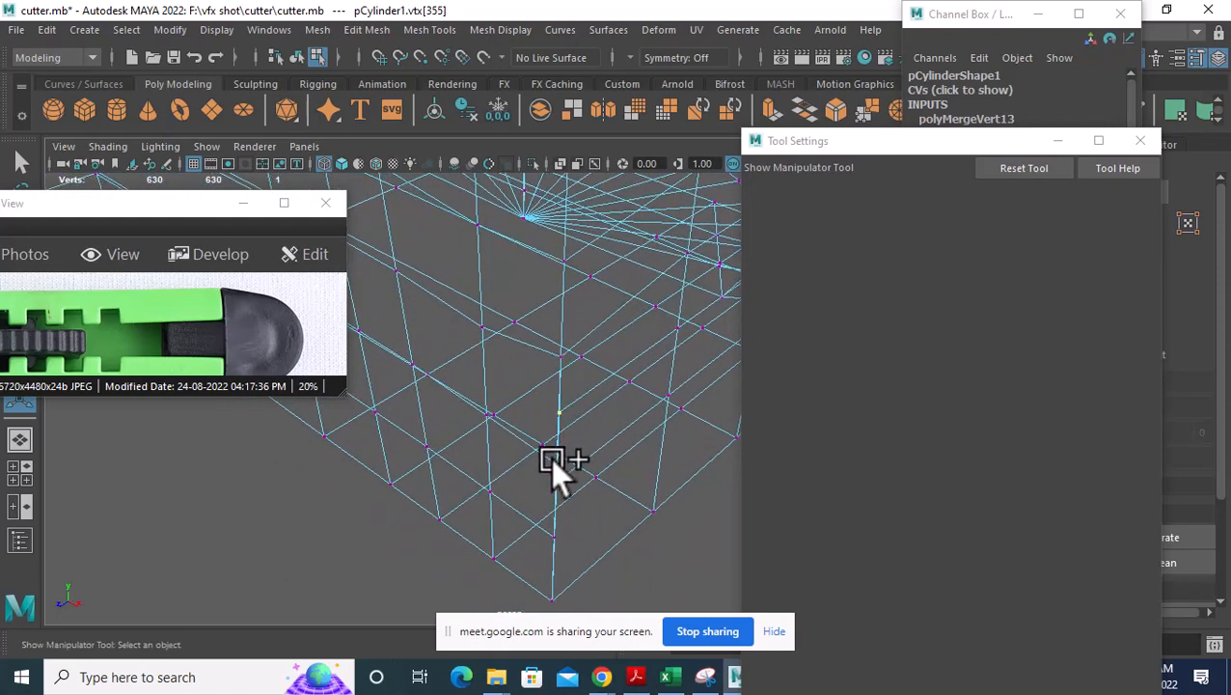
key("g")
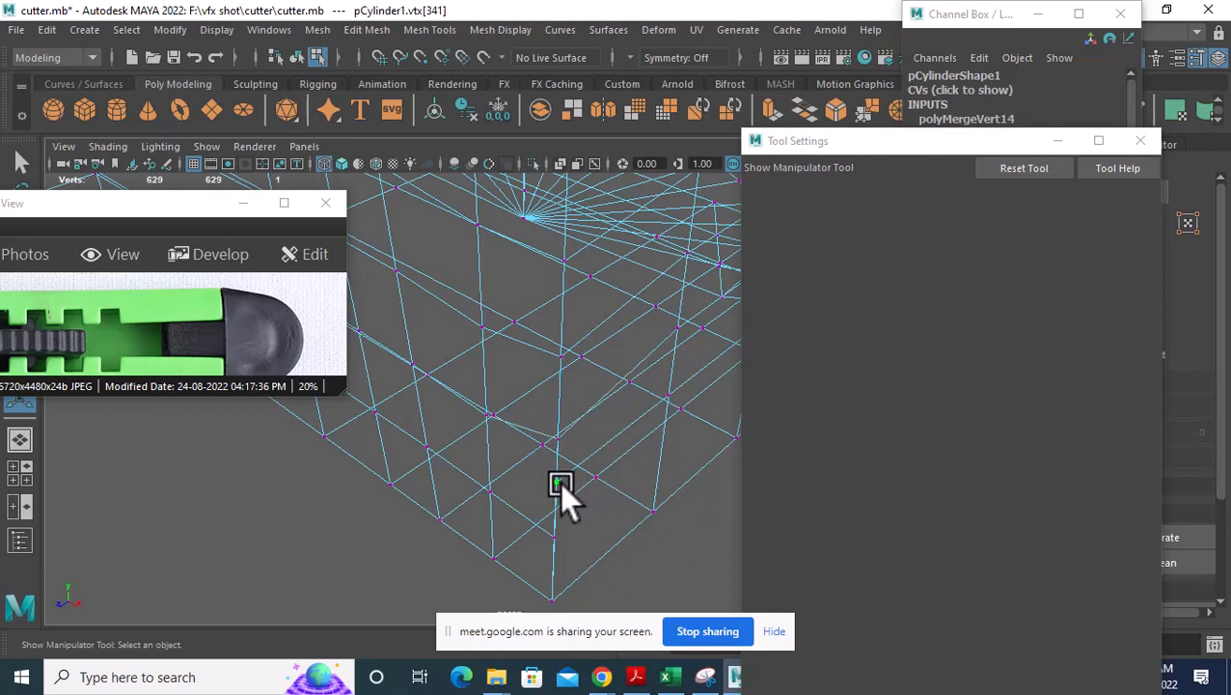
left_click(551, 536, "shift")
key("g")
key("4")
key("5")
Close the tool settings window and examine the whole cap in object mode with smooth preview.
right_click_drag(584, 487, 582, 382, "alt")
mouse_move(582, 382)
left_mouse_down("alt")
mouse_move(665, 405)
mouse_move(557, 403)
mouse_move(551, 361)
mouse_move(568, 386)
mouse_move(589, 377)
mouse_move(401, 390)
mouse_move(555, 439)
mouse_move(502, 436)
mouse_move(622, 391)
left_mouse_up("alt")
left_click(1146, 142)
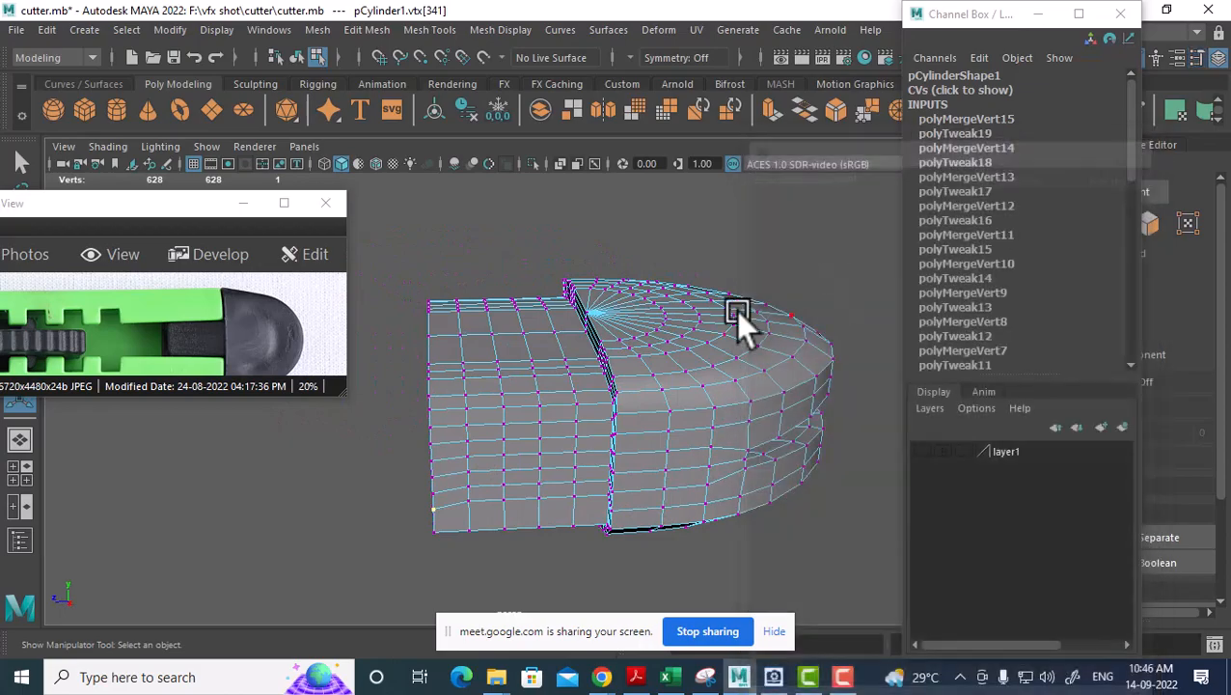
left_click_drag(735, 310, 656, 345, "alt")
right_click_drag(656, 344, 769, 166)
left_click_drag(786, 405, 767, 440, "alt")
key("3")
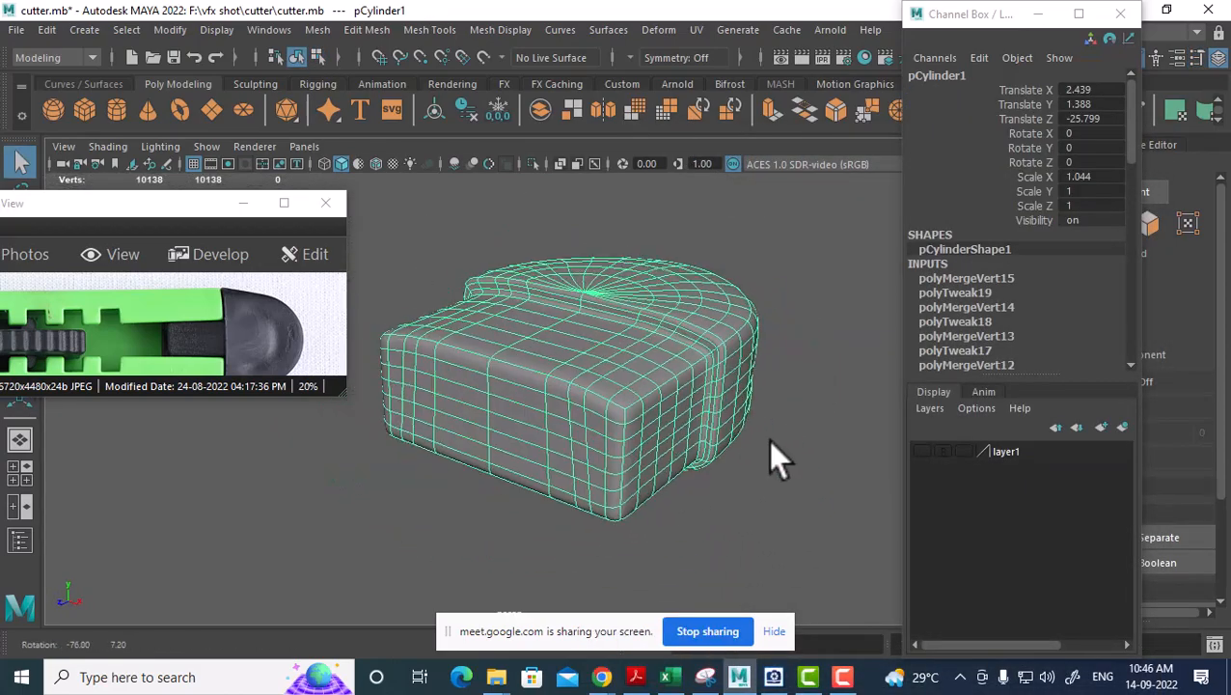
key("1")
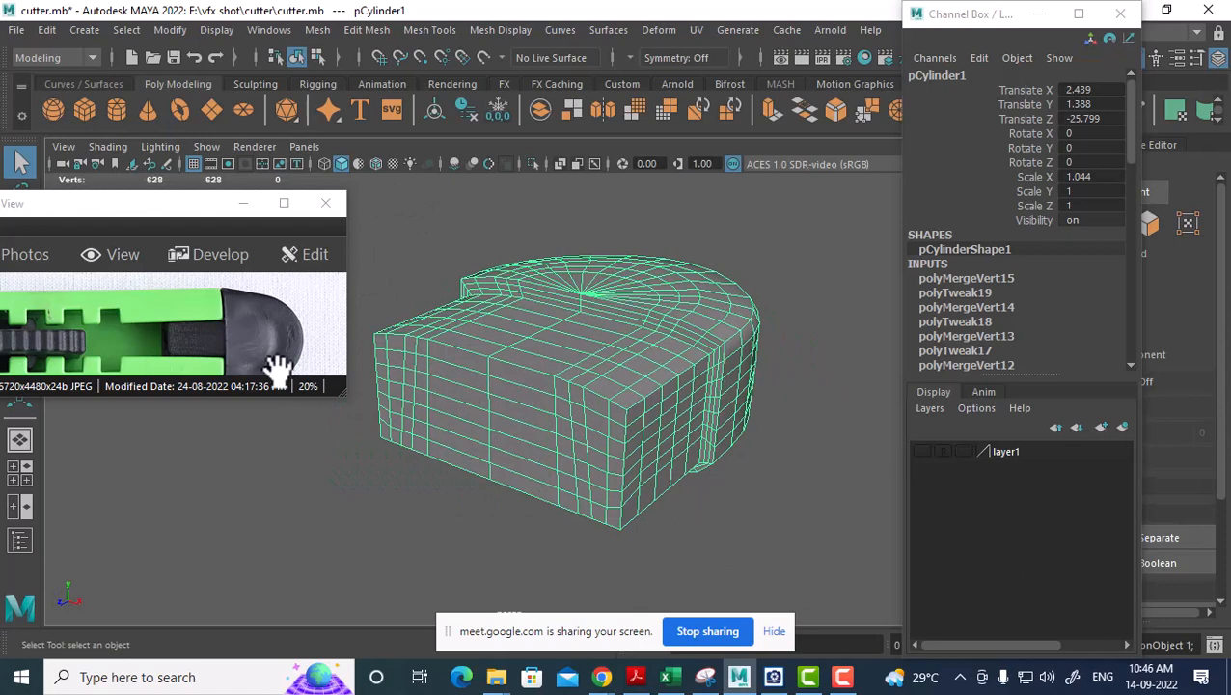
In the reference image viewer, show the cutter's side-view photo and enlarge the black end cap.
scroll(241, 347, "down", 5)
key("Right")
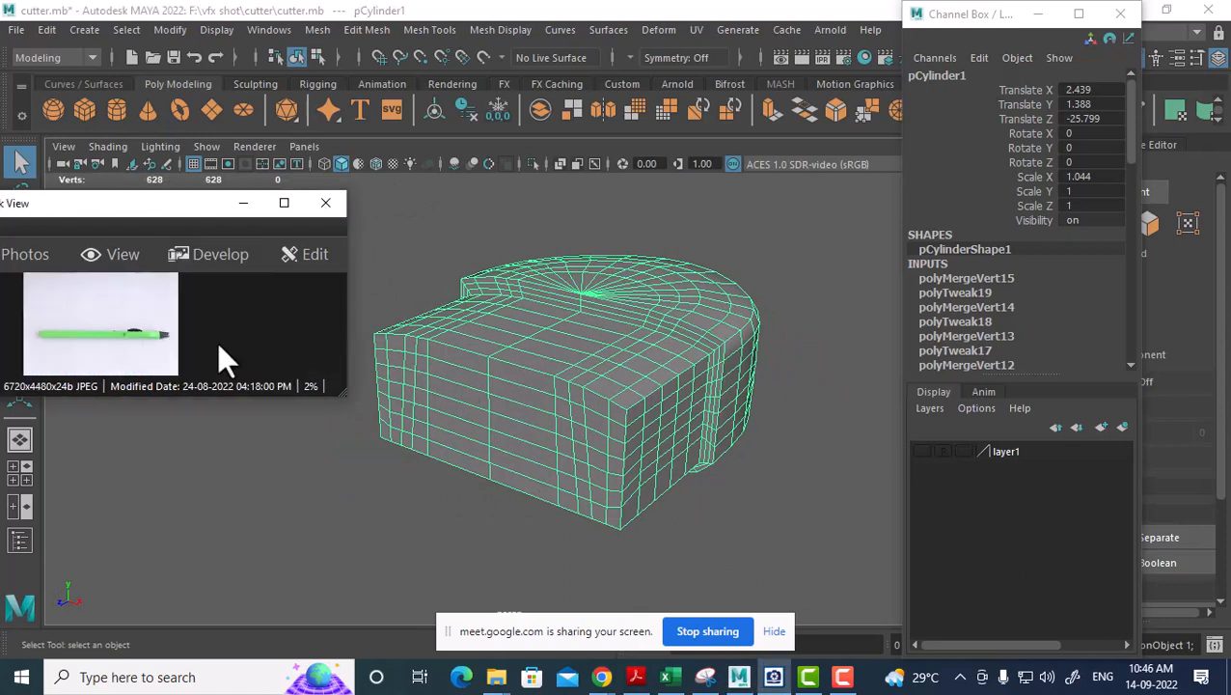
scroll(220, 352, "up", 8)
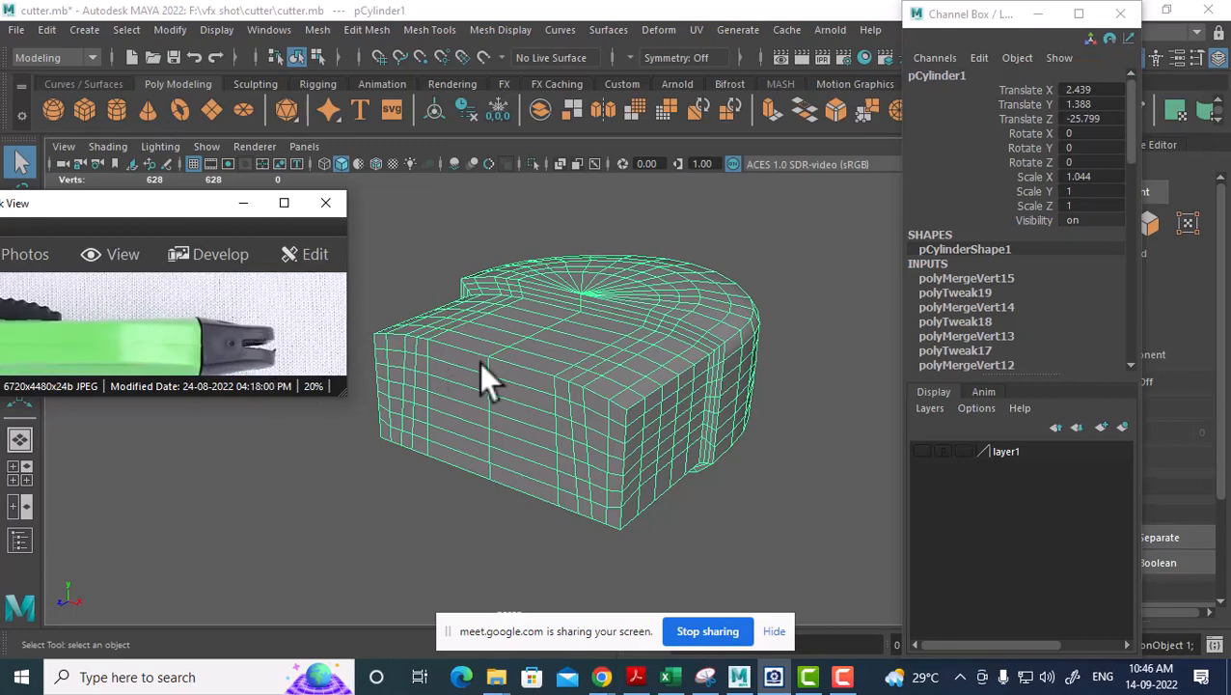
Bevel the cap's outer rims and the extension's outer edges at fraction 0.5 with an increased segment count, then deselect the cap.
mouse_move(733, 386)
left_mouse_down("alt")
mouse_move(641, 417)
mouse_move(722, 399)
left_mouse_up("alt")
right_click_drag(722, 181, 731, 140)
left_click_drag(797, 363, 759, 435, "alt")
left_click(791, 355)
double_click(745, 391)
left_click_drag(745, 392, 606, 440, "alt")
scroll(664, 407, "up", 2)
right_click_drag(606, 440, 583, 453, "alt")
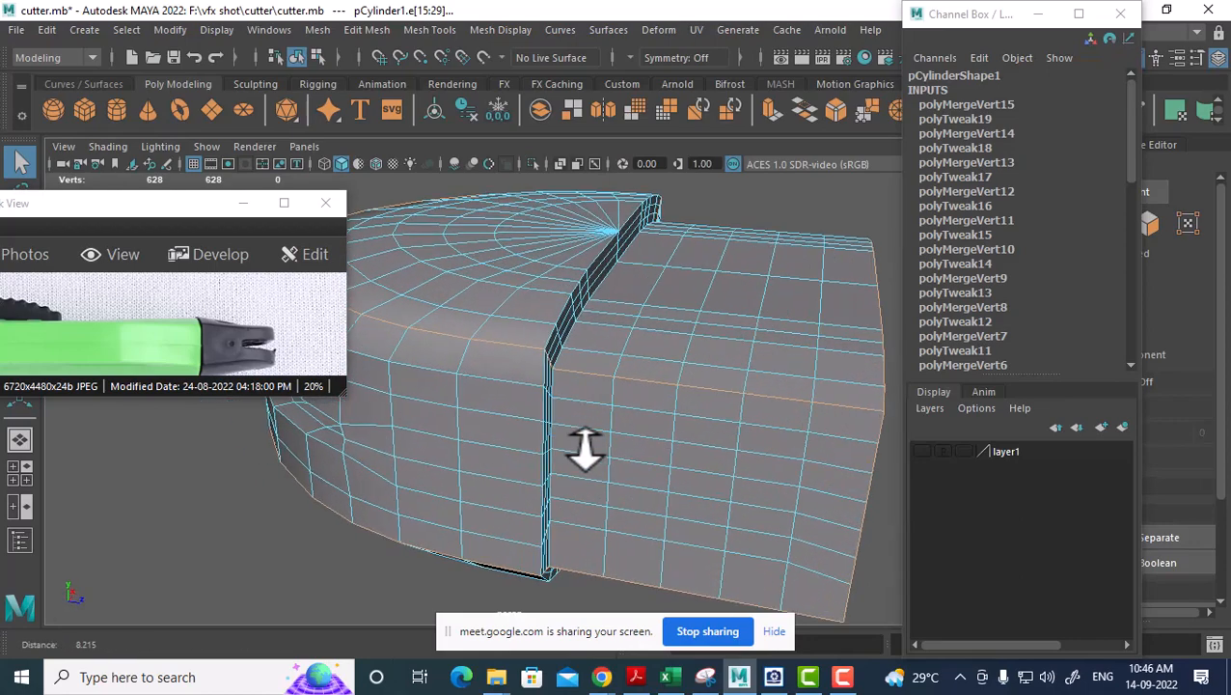
right_click_drag(525, 350, 600, 340, "shift")
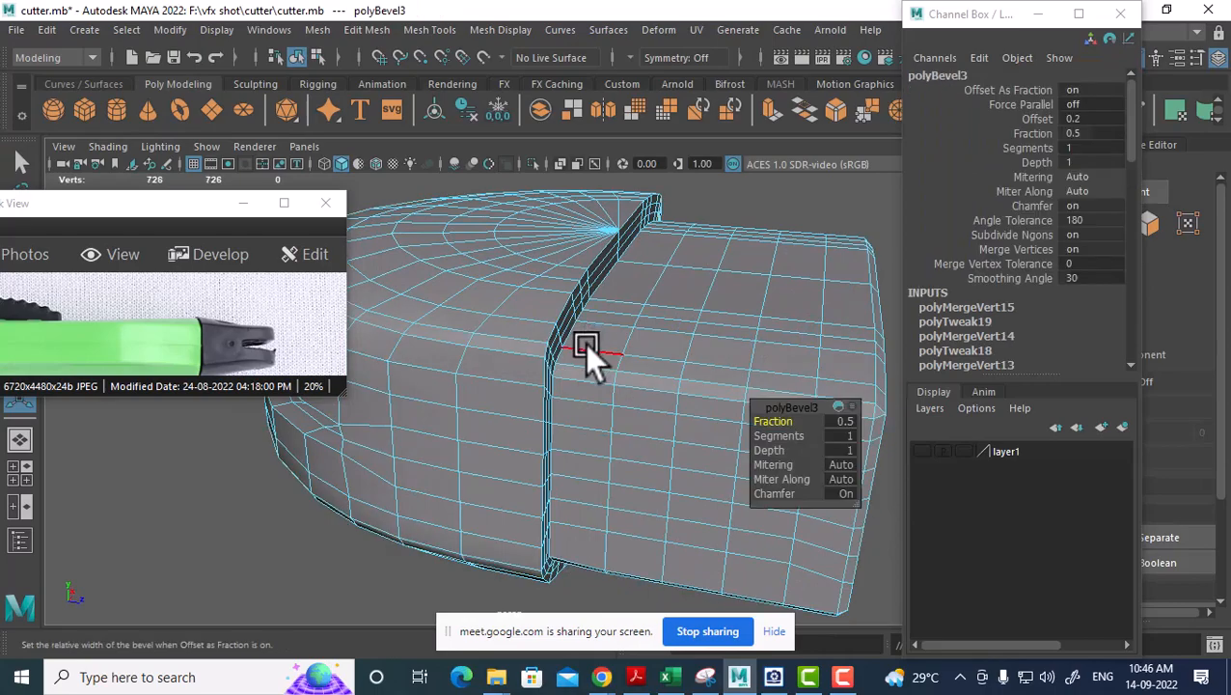
left_click_drag(780, 436, 571, 394)
right_click_drag(571, 394, 572, 361, "alt")
right_click_drag(569, 183, 706, 137)
left_click(636, 459)
Examine the bevelled cap in smooth preview from the side and return it to the unsmoothed display.
left_click_drag(637, 460, 664, 467, "alt")
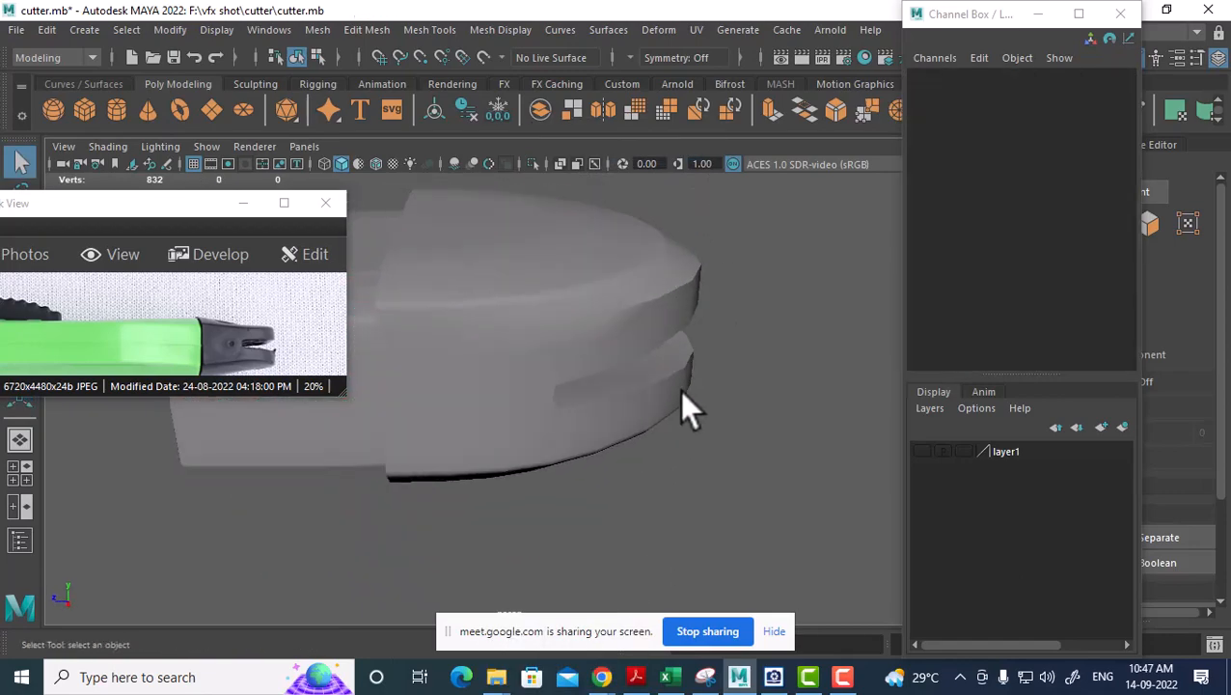
left_click_drag(685, 410, 629, 387, "alt")
left_click(629, 388)
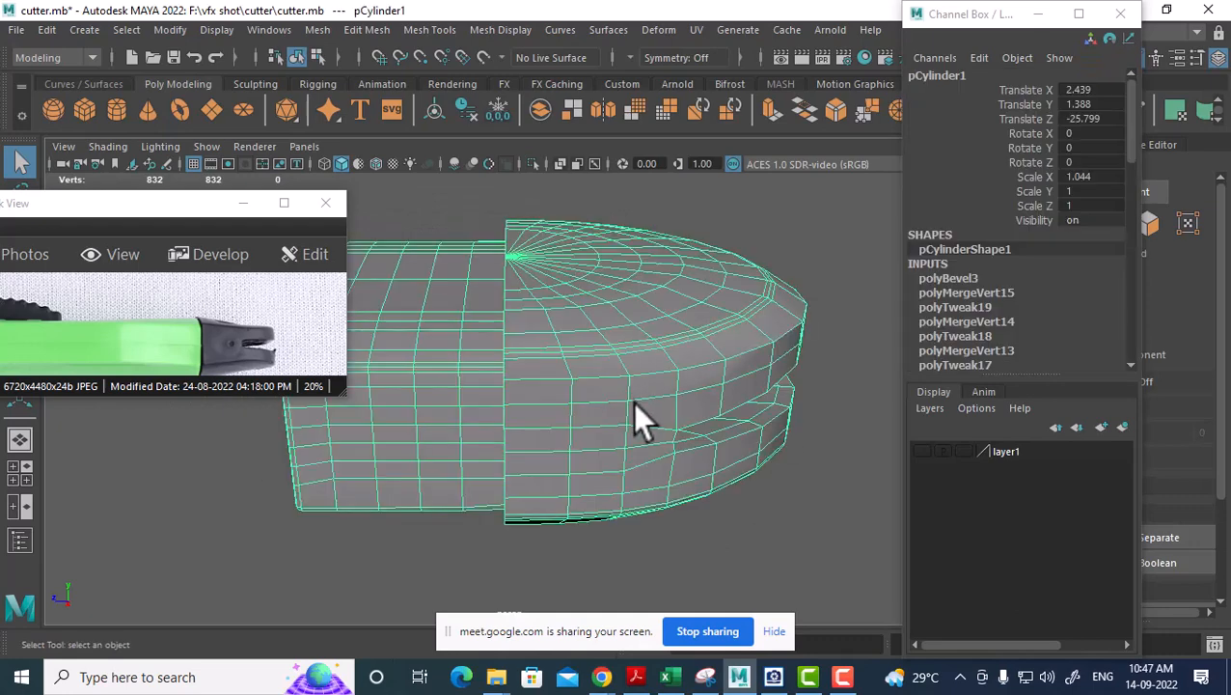
key("3")
left_click(781, 492)
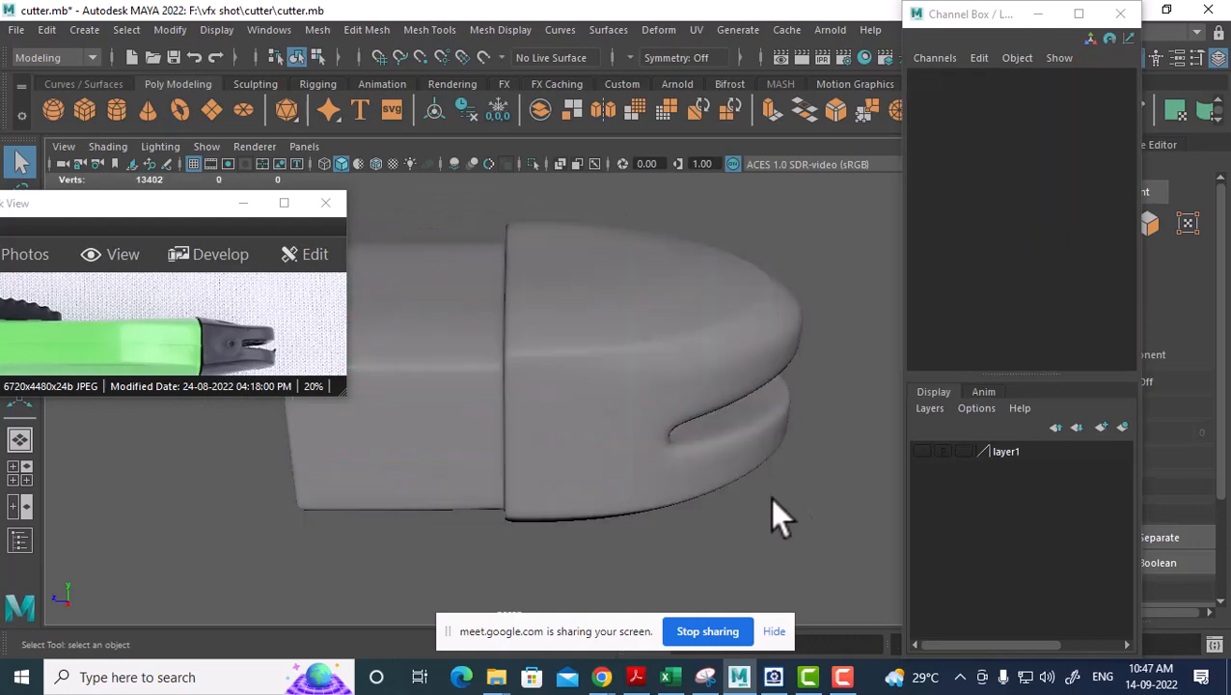
left_click(742, 368)
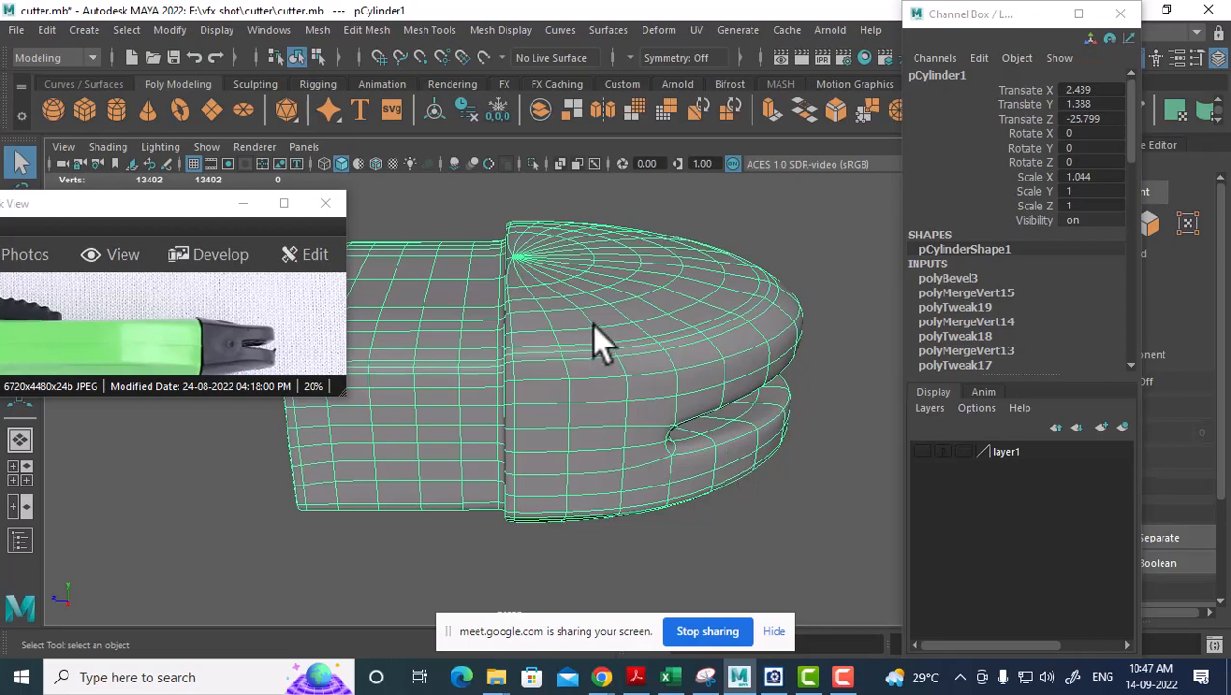
key("1")
Bevel the upper and lower rim edges of the cap's slot and its end edges at fraction 0.5 with 4 segments.
left_click_drag(557, 363, 660, 331, "alt")
right_click_drag(665, 181, 662, 130)
left_click_drag(735, 267, 604, 491, "alt")
left_click(634, 247)
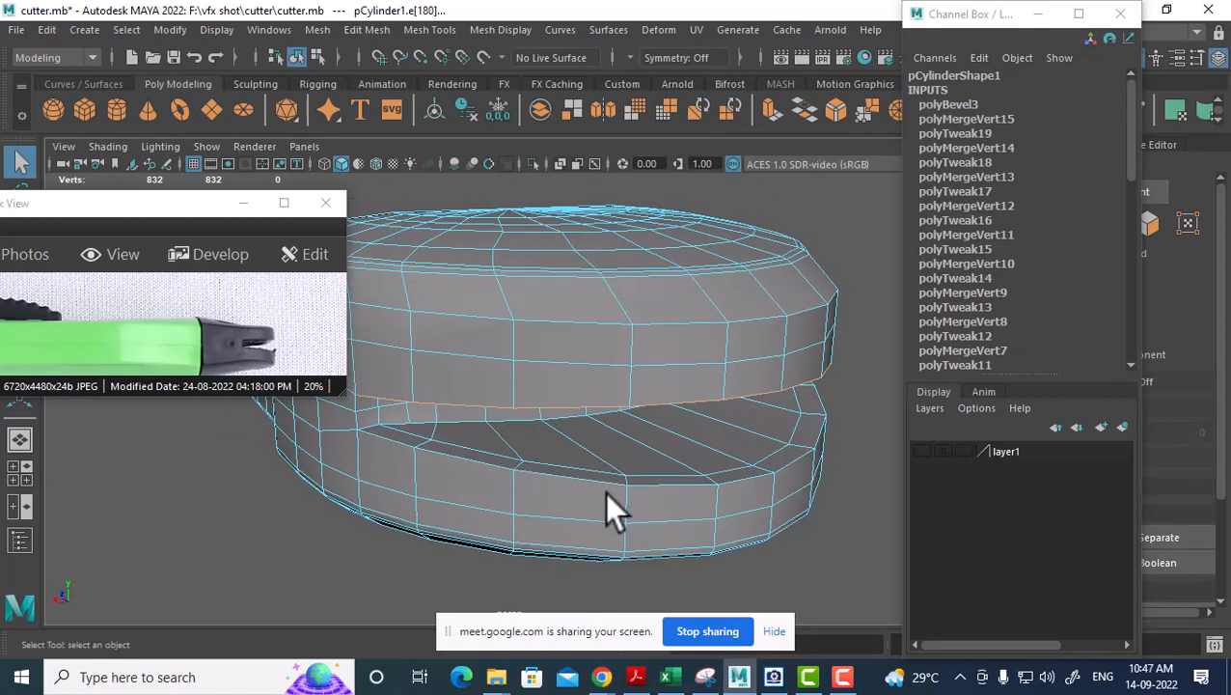
double_click(587, 480)
right_click_drag(522, 467, 632, 425, "alt")
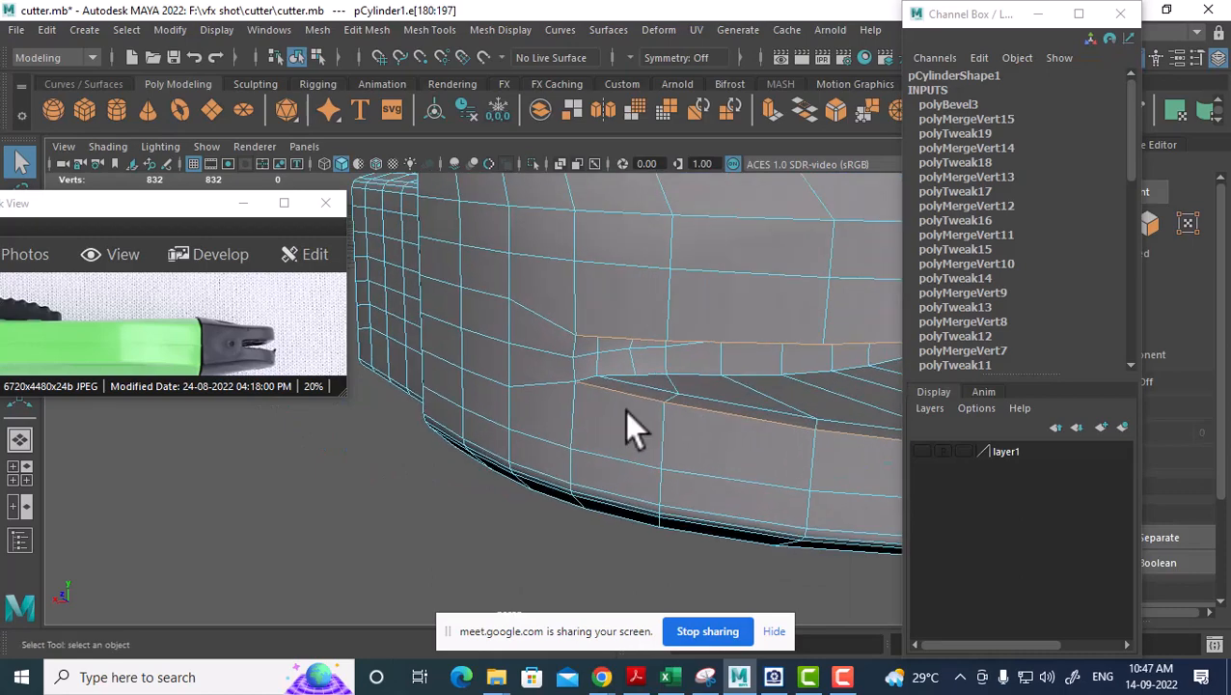
left_click(585, 333)
left_click_drag(596, 367, 741, 391, "alt")
left_click(628, 321)
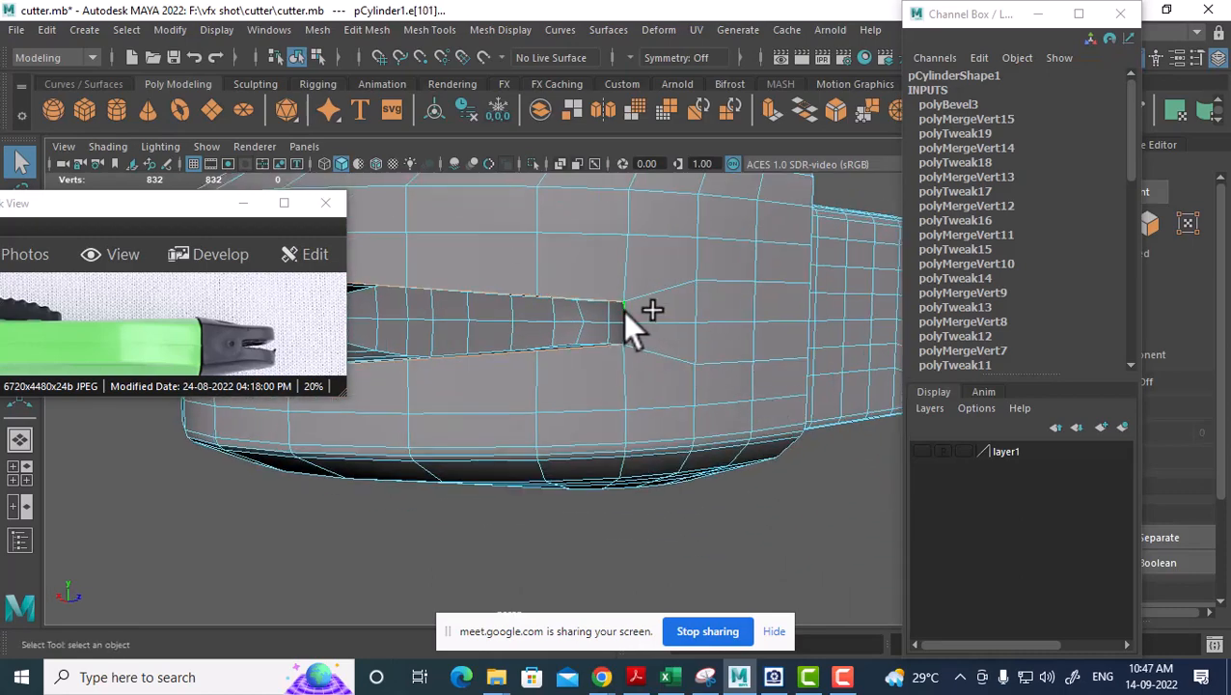
left_click_drag(629, 321, 602, 324, "alt")
right_click_drag(601, 323, 675, 318, "shift")
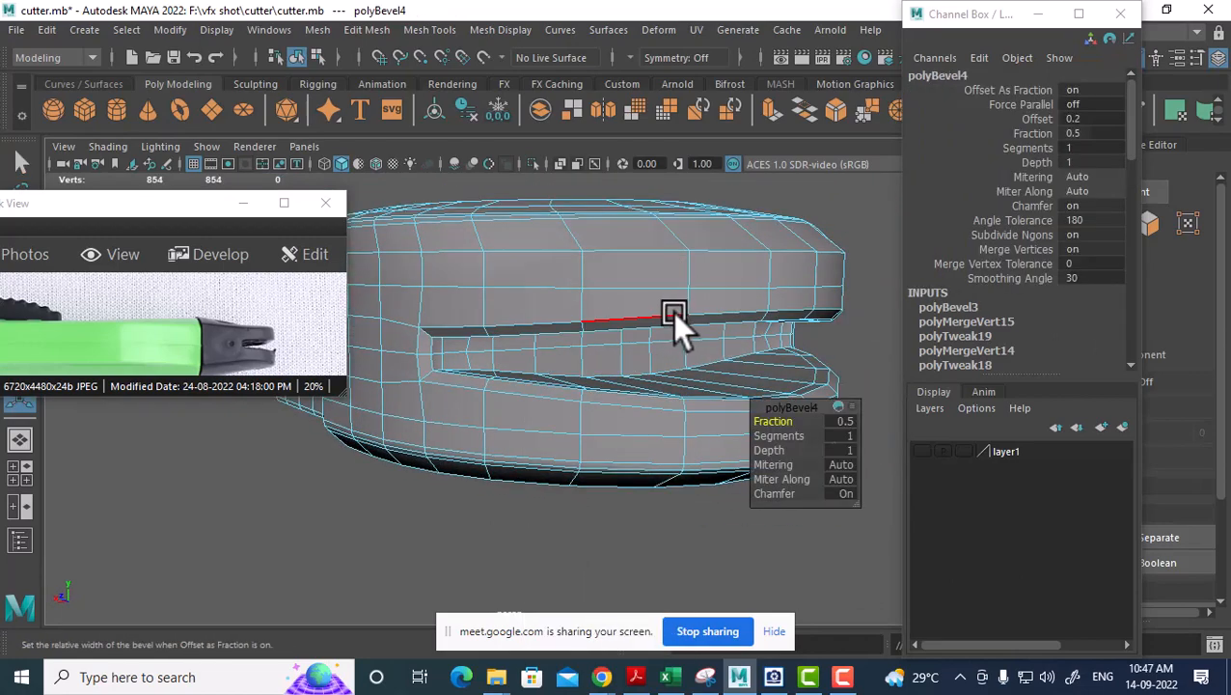
left_click_drag(780, 425, 816, 431)
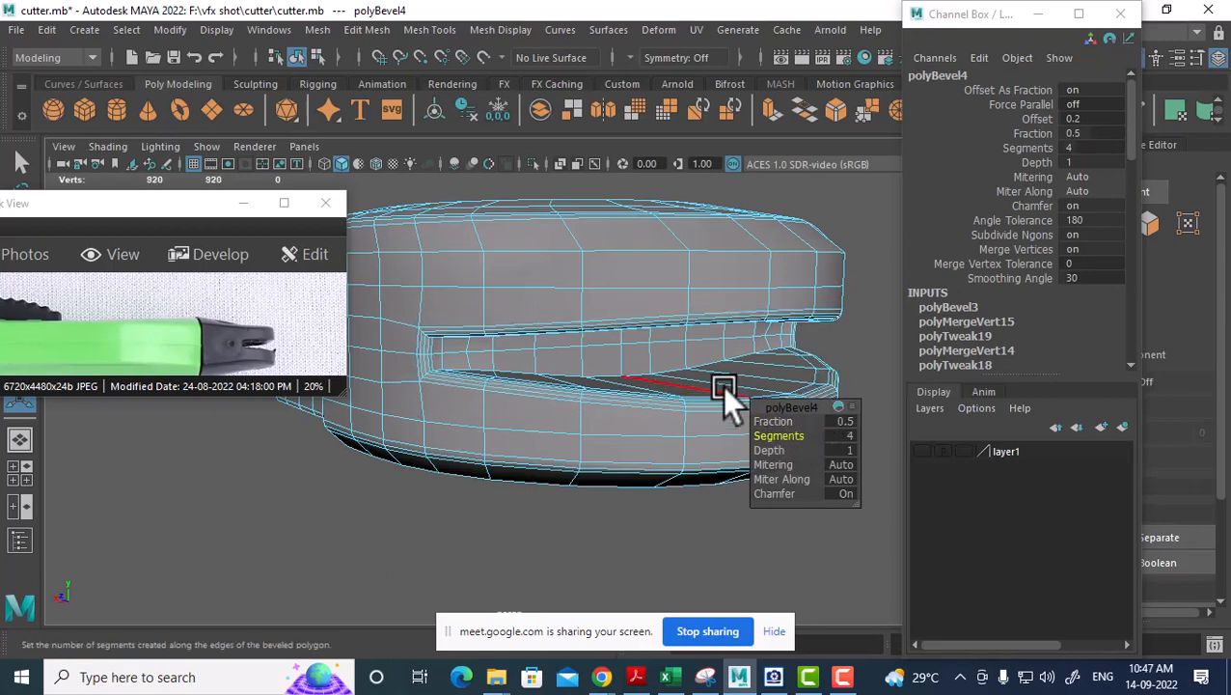
In face selection, select both rows of faces along the first half of the slot's inner back wall.
left_click_drag(728, 393, 746, 241, "alt")
key("q")
right_click_drag(746, 241, 751, 275)
left_click(747, 274)
left_click_drag(744, 273, 740, 298, "alt")
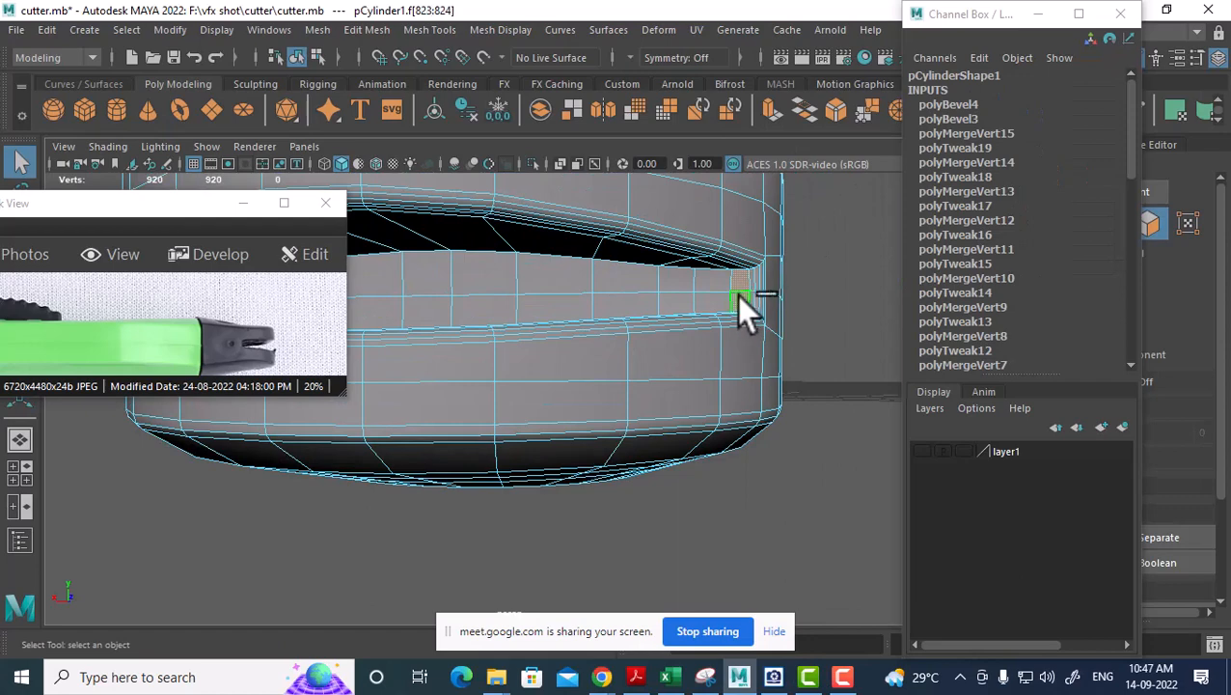
left_click(709, 279, "shift")
left_click(708, 302, "shift")
left_click_drag(657, 309, 746, 298, "alt")
left_click(747, 297, "shift")
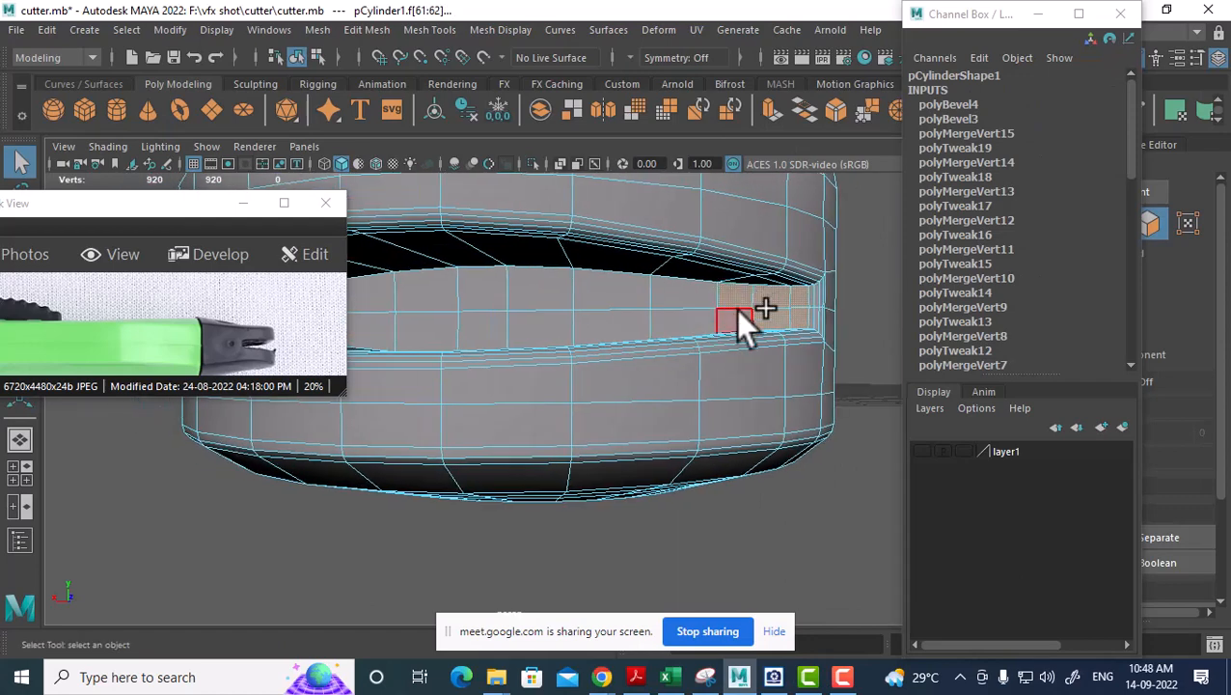
left_click(735, 312, "shift")
middle_click_drag(661, 324, 748, 313, "alt")
left_click(751, 294, "shift")
left_click(746, 314, "shift")
left_click(681, 293, "shift")
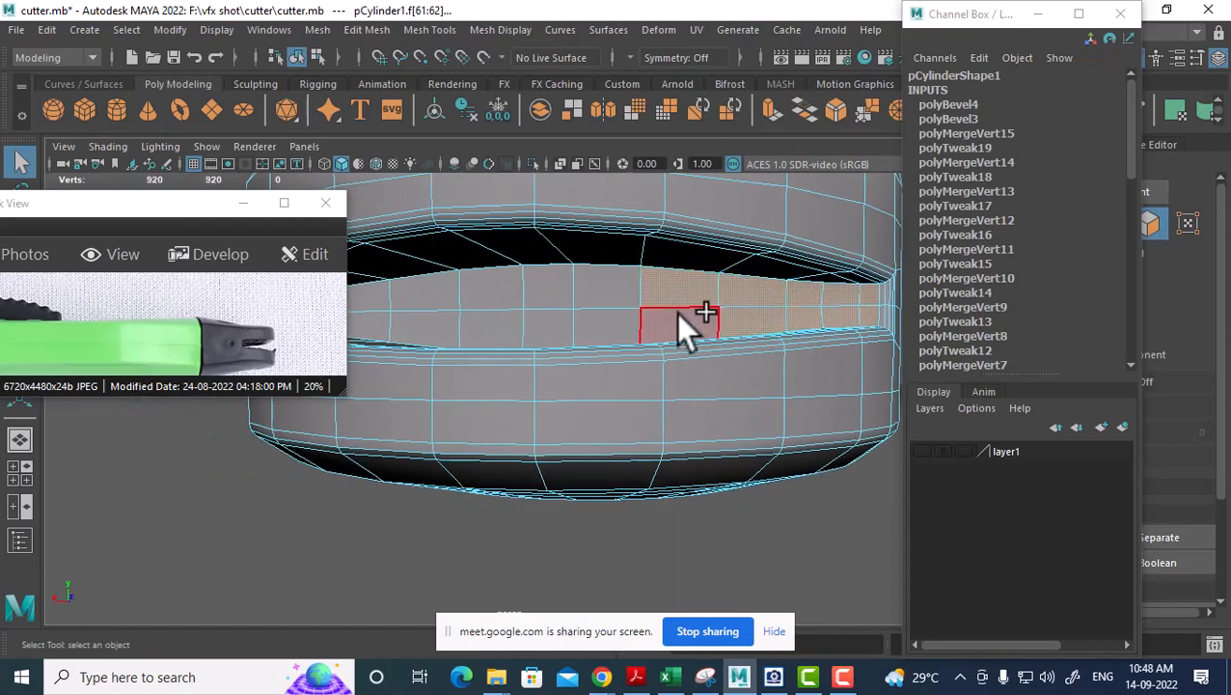
left_click(678, 314, "shift")
Add the remaining faces of the slot's back wall to the selection and extrude them with an offset of 0.04.
middle_click_drag(615, 335, 708, 328, "alt")
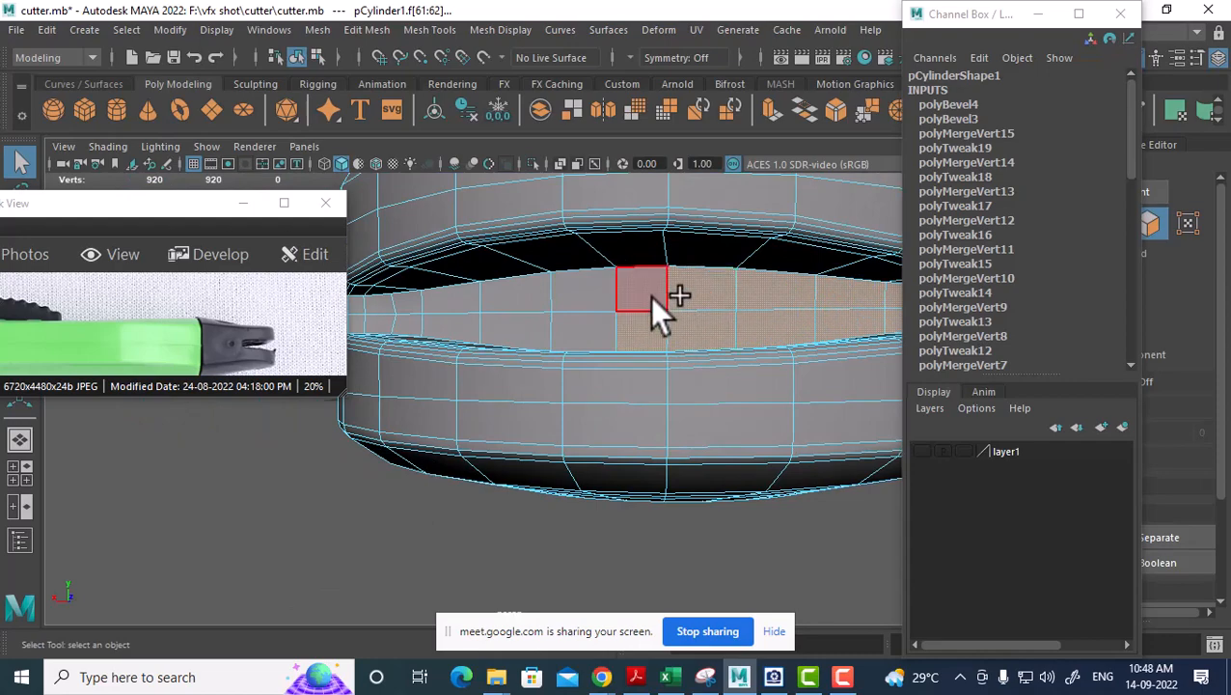
left_click(650, 297, "shift")
left_click(604, 296, "shift")
left_click(583, 329, "shift")
left_click_drag(583, 329, 644, 297, "alt")
left_click(692, 296, "shift")
left_click(691, 313, "shift")
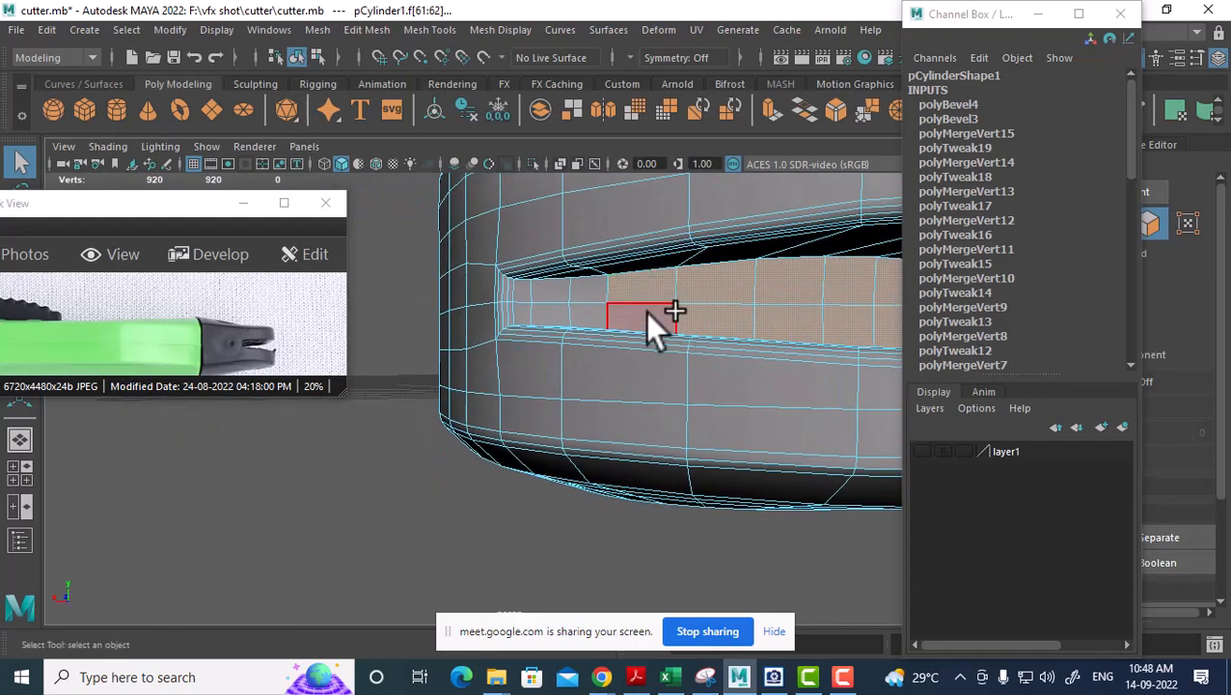
left_click(646, 314, "shift")
left_click(558, 291, "shift")
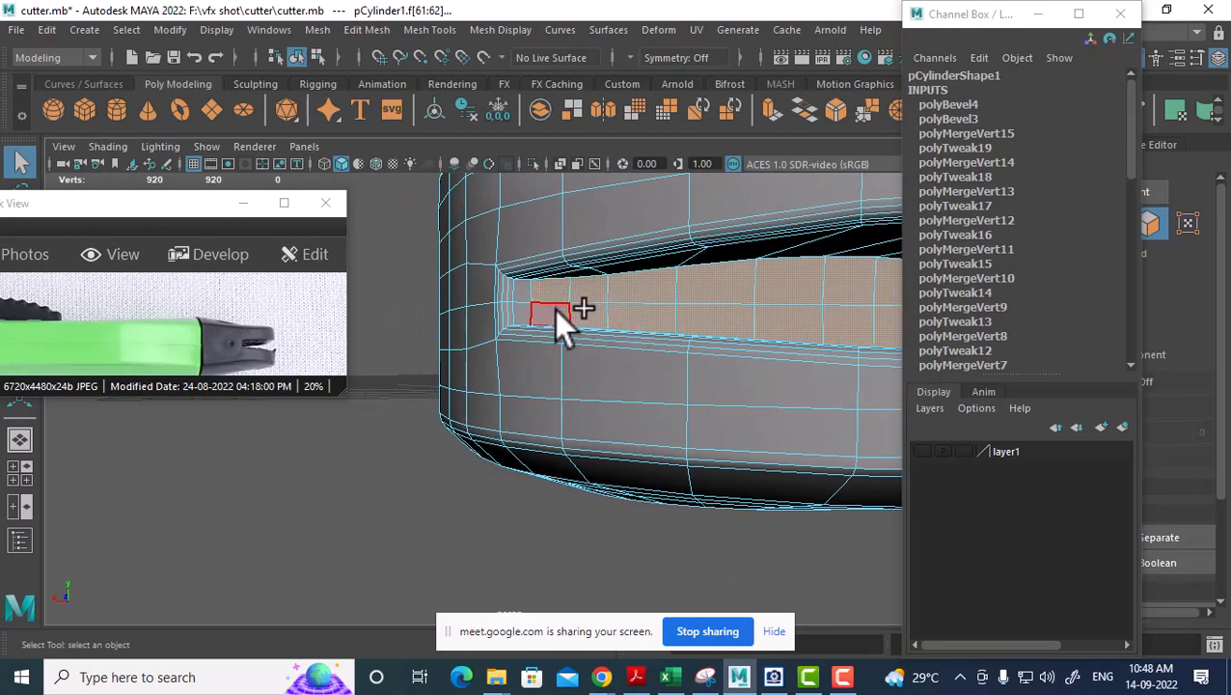
left_click(555, 310, "shift")
left_click(527, 290, "shift")
left_click(525, 308, "shift")
left_click_drag(523, 307, 645, 378, "alt")
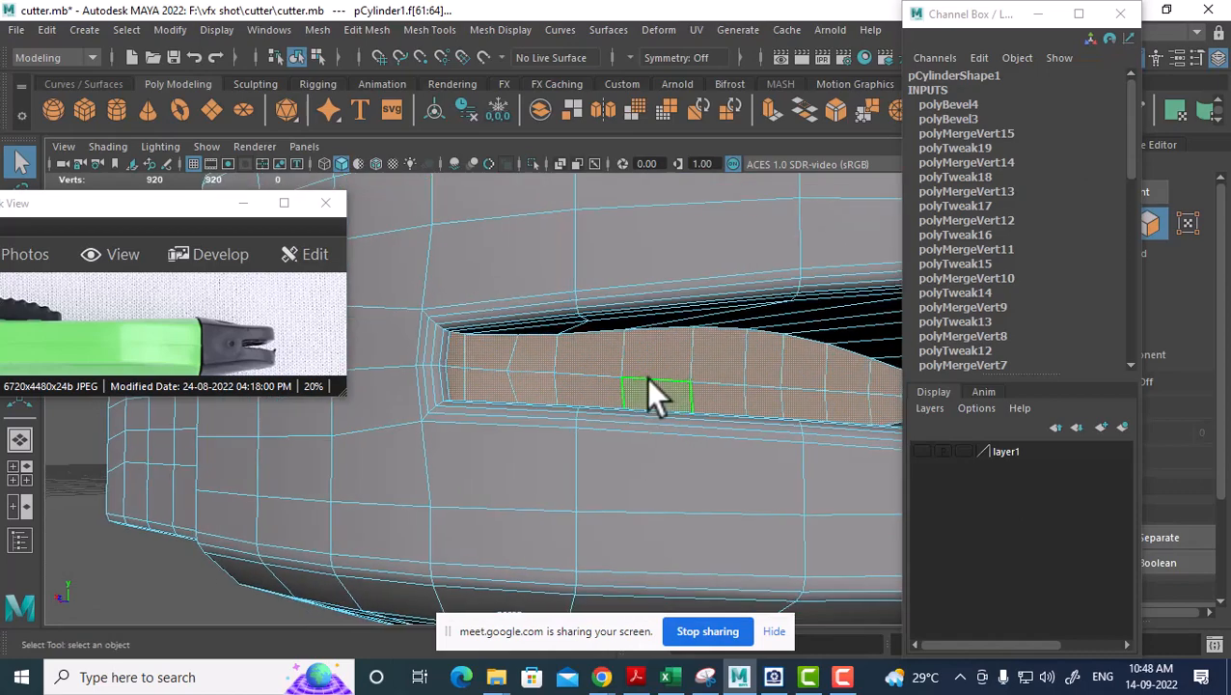
right_click_drag(662, 351, 665, 316, "shift")
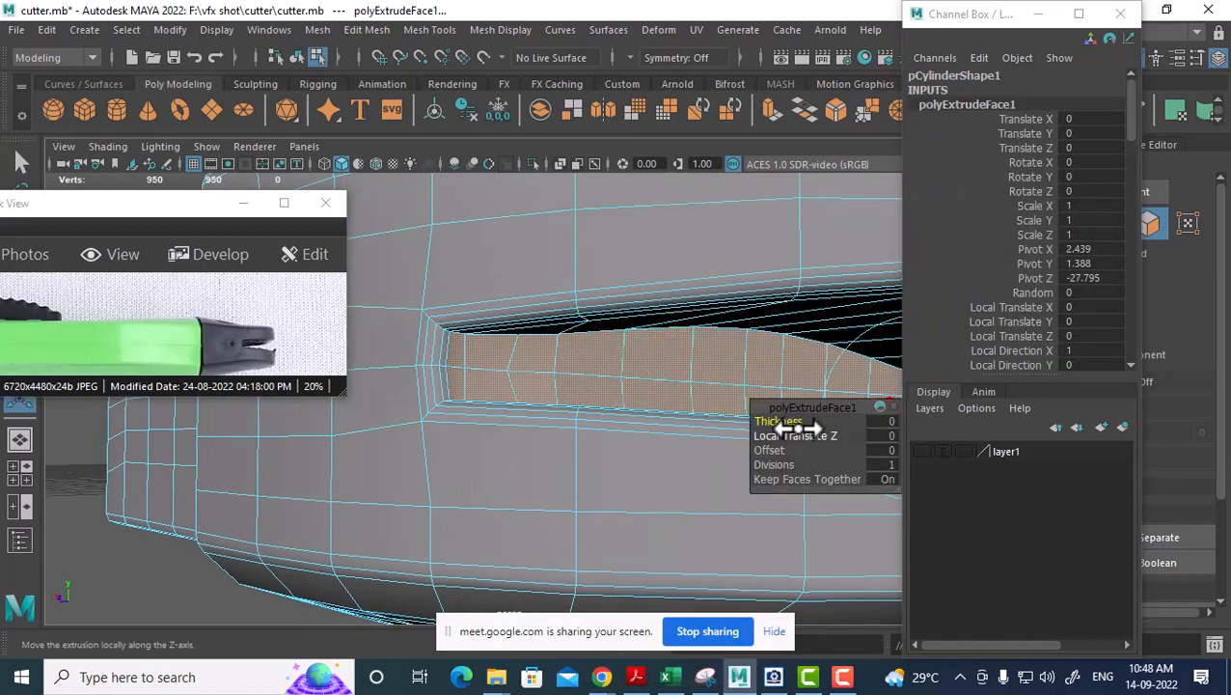
left_click_drag(777, 446, 787, 446)
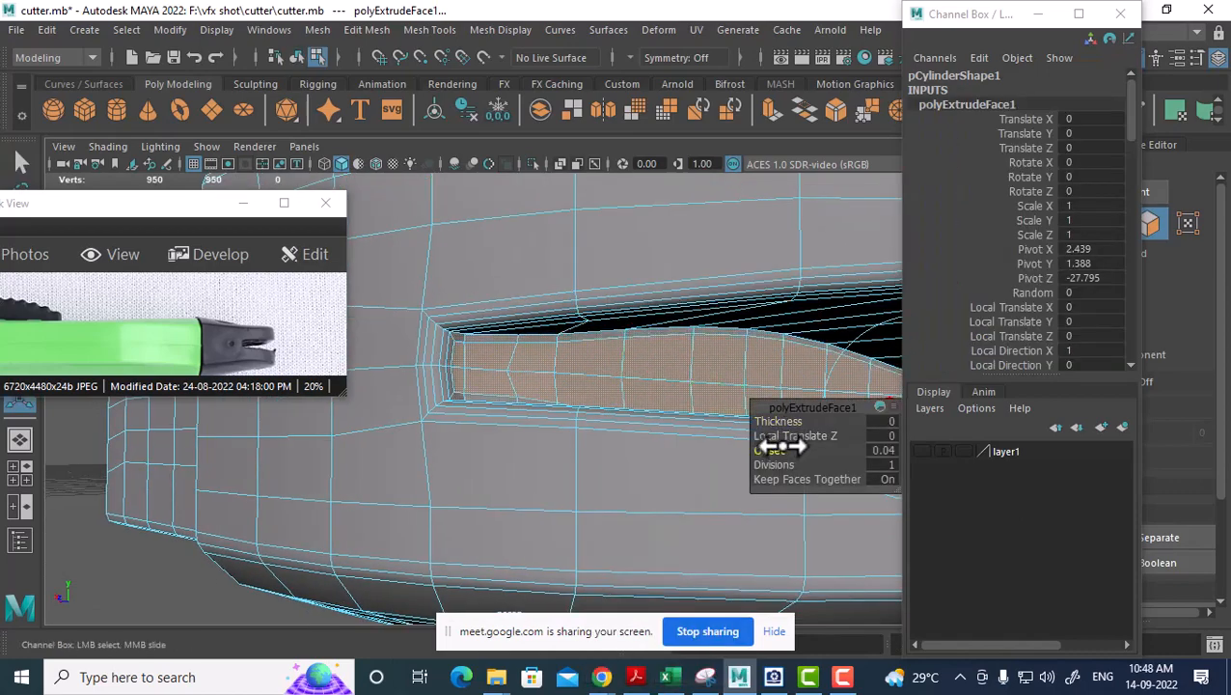
Examine the extruded slot wall in smooth preview from several sides and return the cap to the unsmoothed display.
left_click_drag(648, 388, 626, 365, "alt")
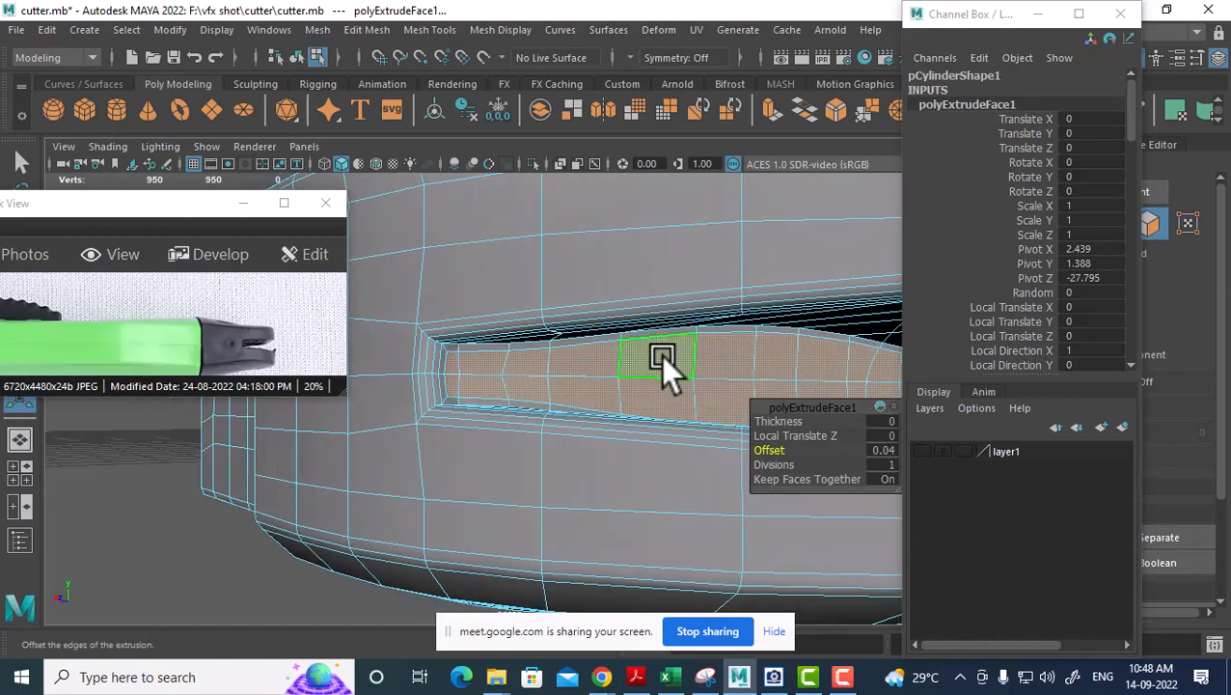
key("3")
right_click_drag(599, 362, 718, 146)
right_click_drag(622, 403, 584, 410, "alt")
left_click_drag(598, 425, 663, 465, "alt")
left_click(754, 563)
left_click_drag(755, 563, 718, 428, "alt")
left_click(710, 331)
key("1")
In edge selection, pick an edge running across the slot's inner face and split its edge ring.
right_click_drag(719, 427, 744, 125)
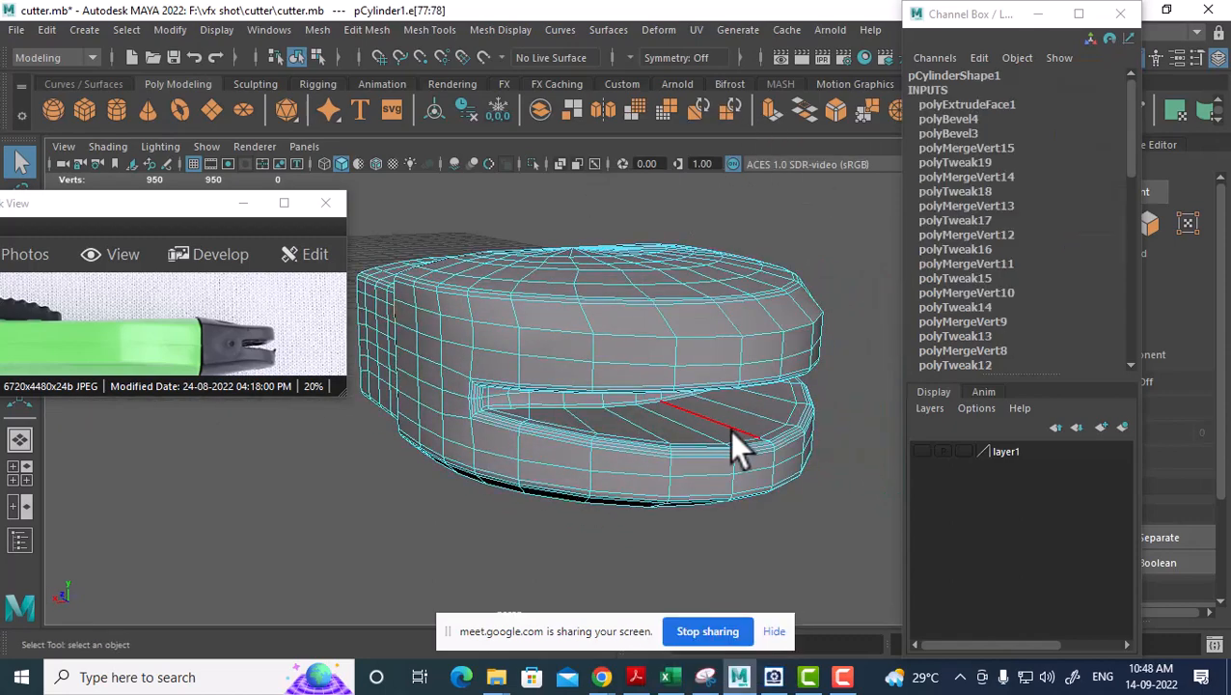
left_click(726, 418)
right_click_drag(789, 375, 569, 469, "ctrl")
left_click_drag(569, 470, 656, 337, "alt")
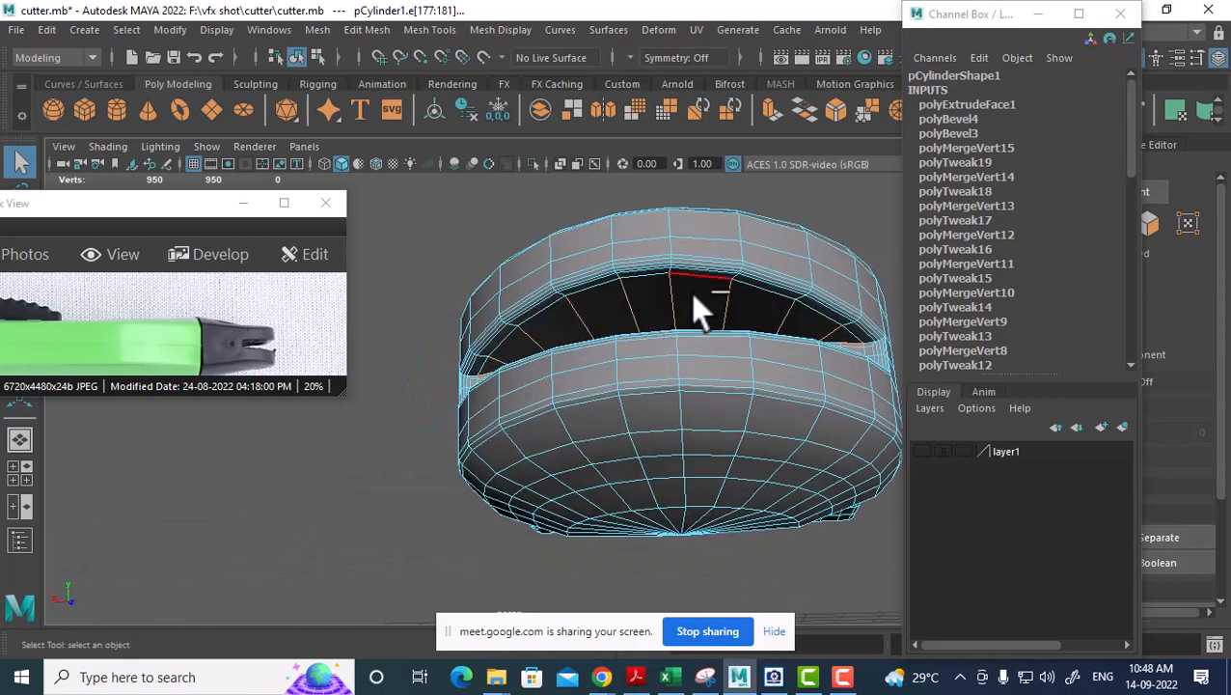
right_click_drag(692, 294, 703, 357, "ctrl")
Split the edge rings on both sides of the new loop on the slot's floor to add two more loops.
left_click_drag(703, 357, 690, 452, "alt")
left_click(666, 449)
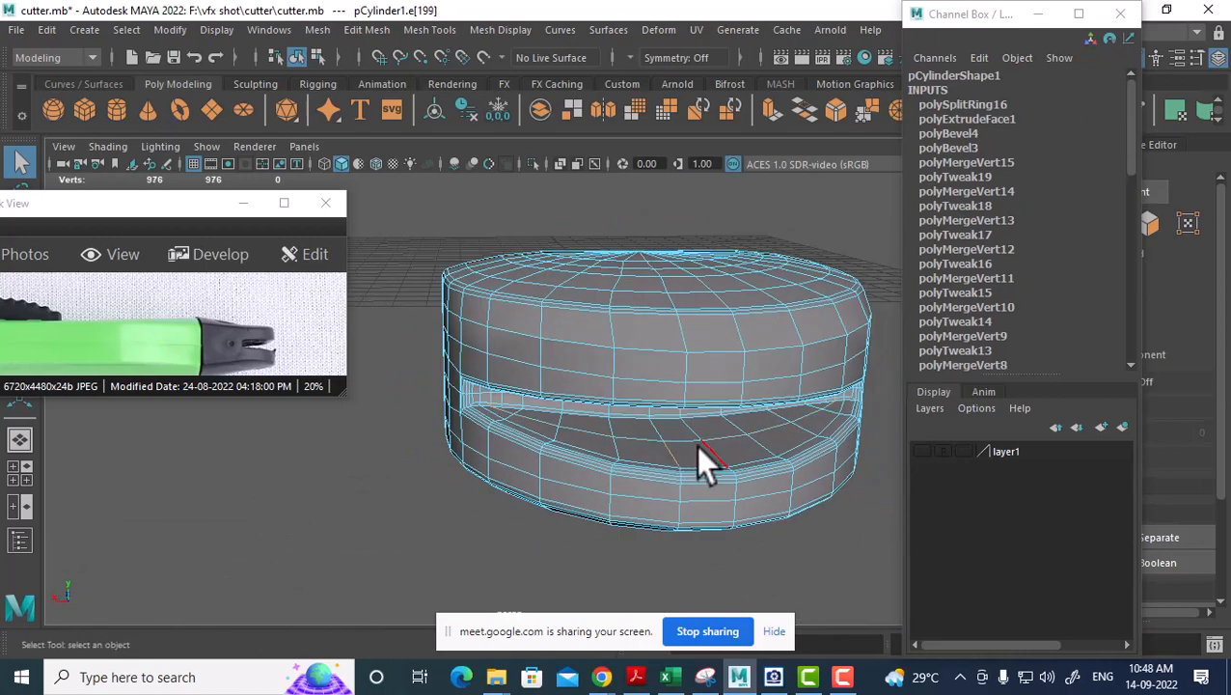
key("g")
left_click(681, 429)
key("g")
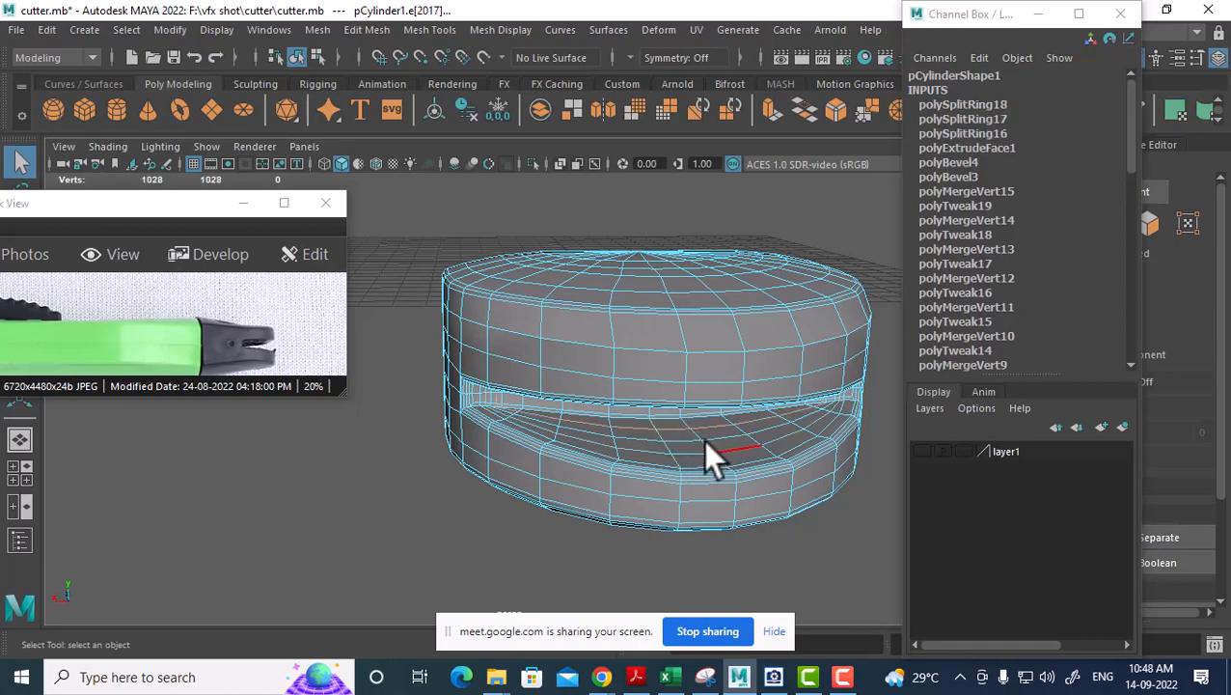
Compare the cap with the reference photo, examine it as a whole object in smooth preview, and return to the unsmoothed display.
left_click_drag(706, 440, 660, 407, "alt")
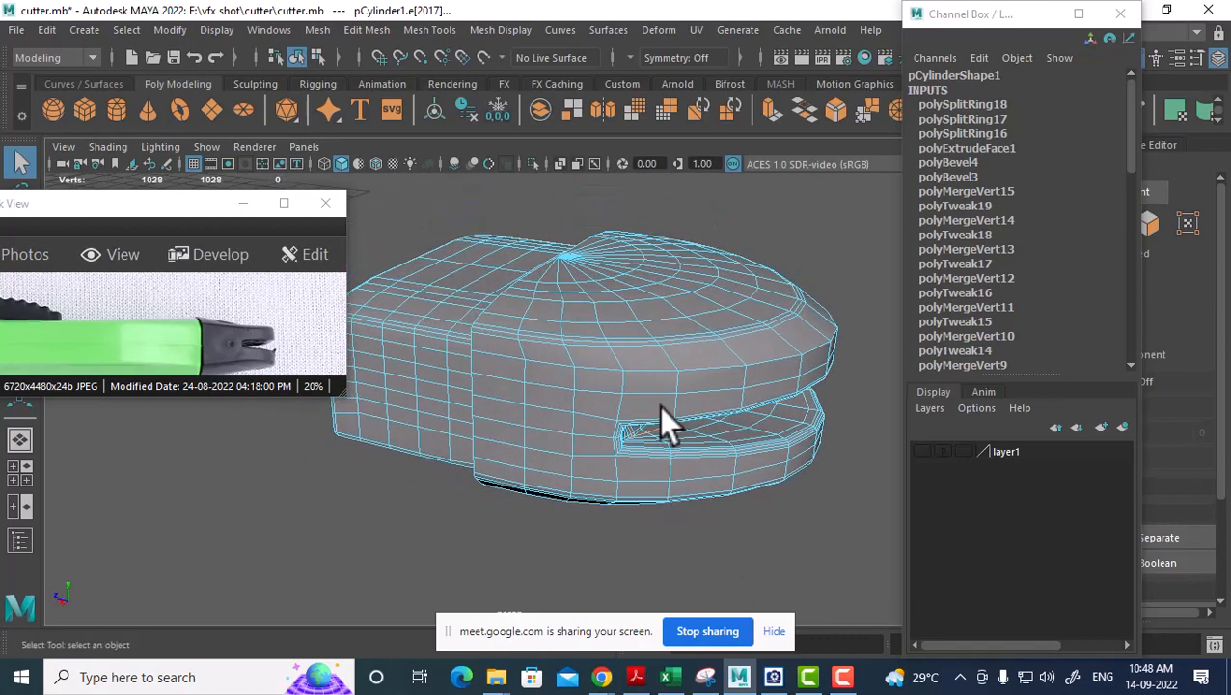
left_click_drag(269, 350, 268, 335)
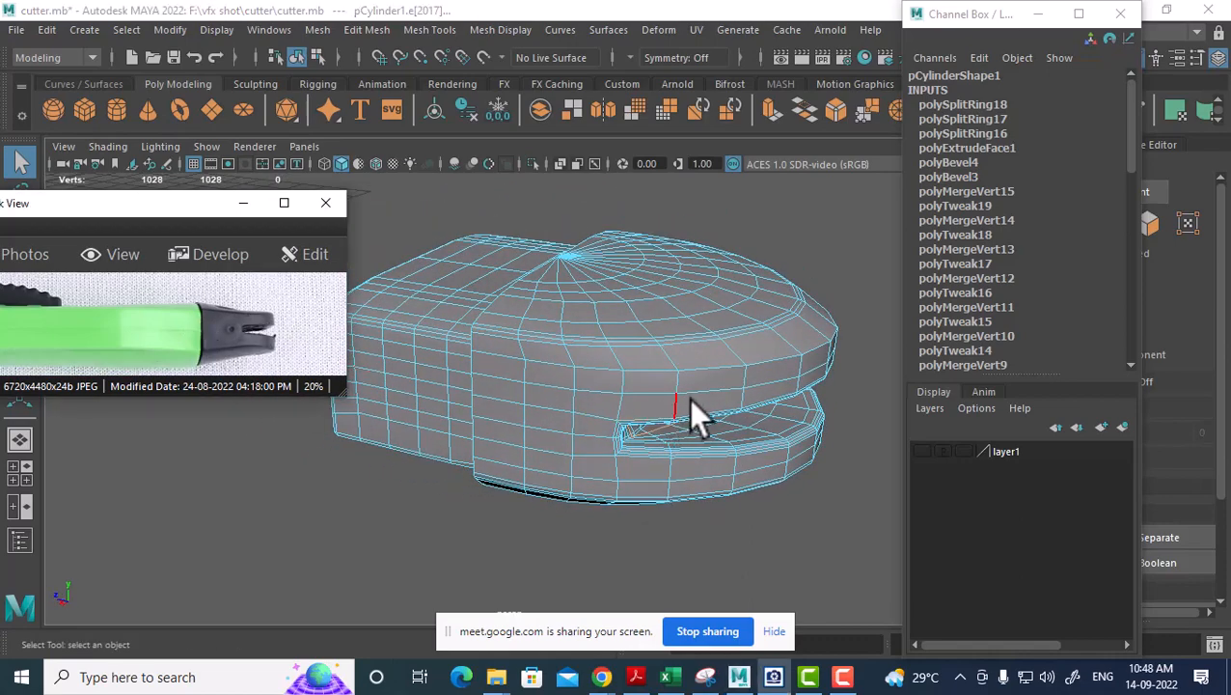
left_click_drag(688, 397, 611, 386, "alt")
right_click_drag(661, 365, 750, 149)
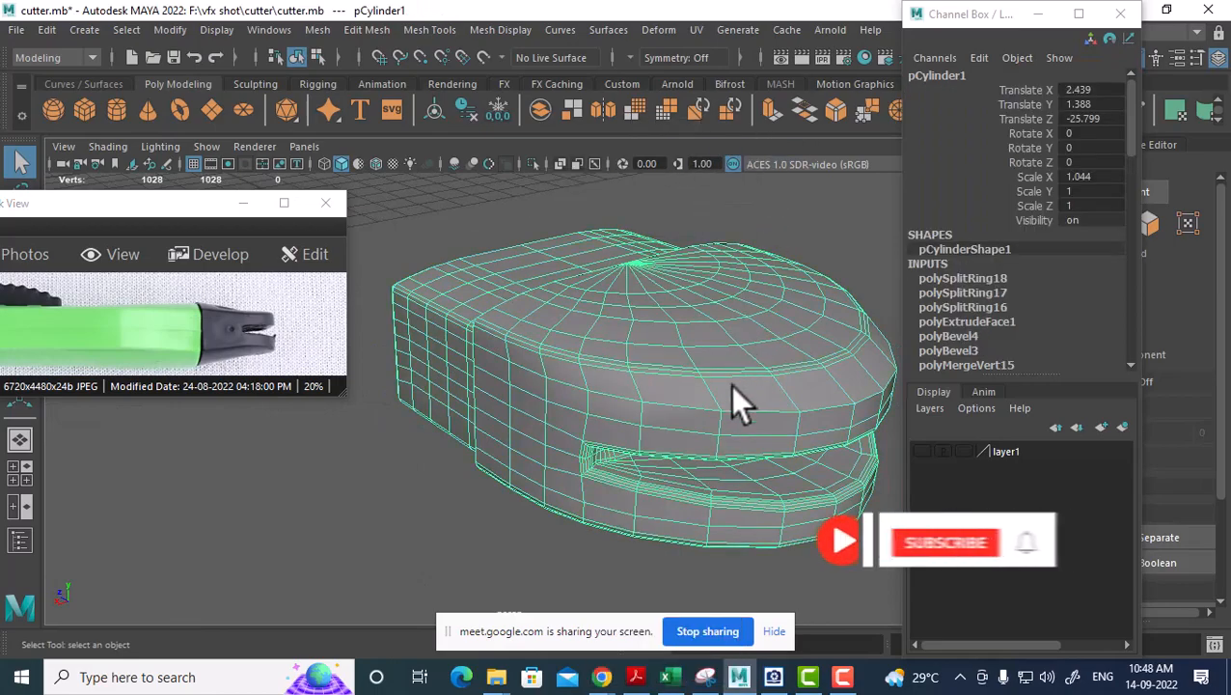
left_click_drag(617, 378, 757, 465, "alt")
left_click(758, 466)
left_click_drag(531, 415, 765, 396, "alt")
left_click(723, 457)
right_click_drag(765, 397, 723, 466, "alt")
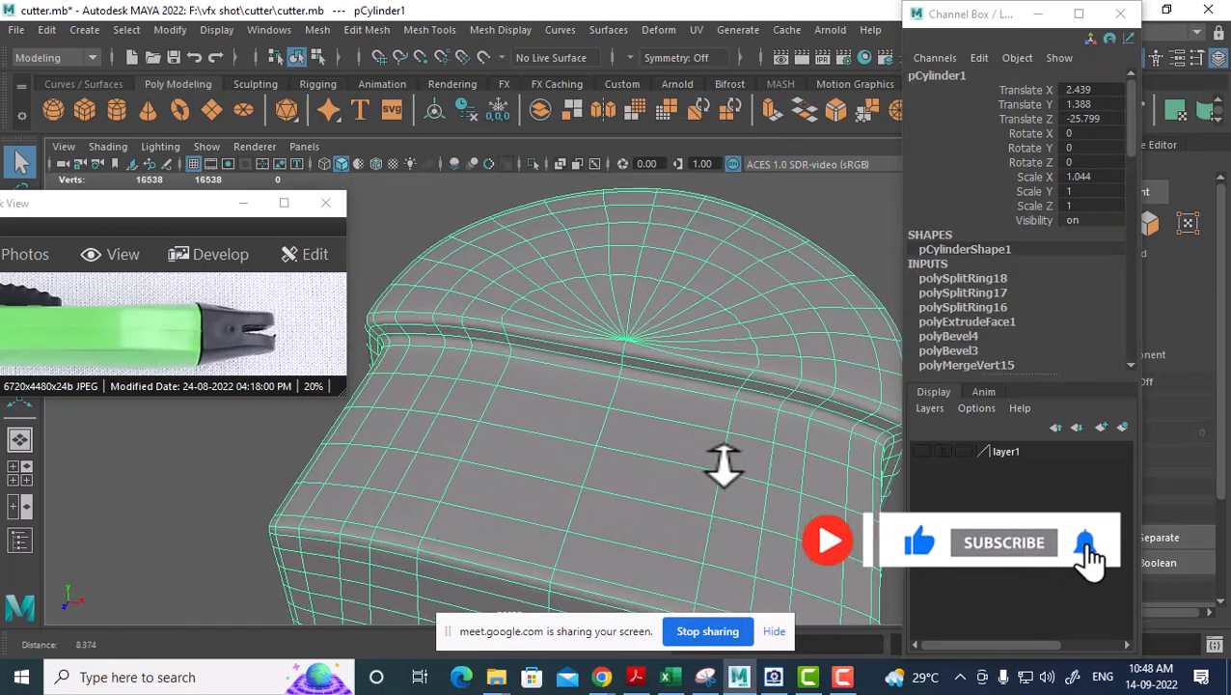
left_click_drag(625, 371, 680, 391, "alt")
key("1")
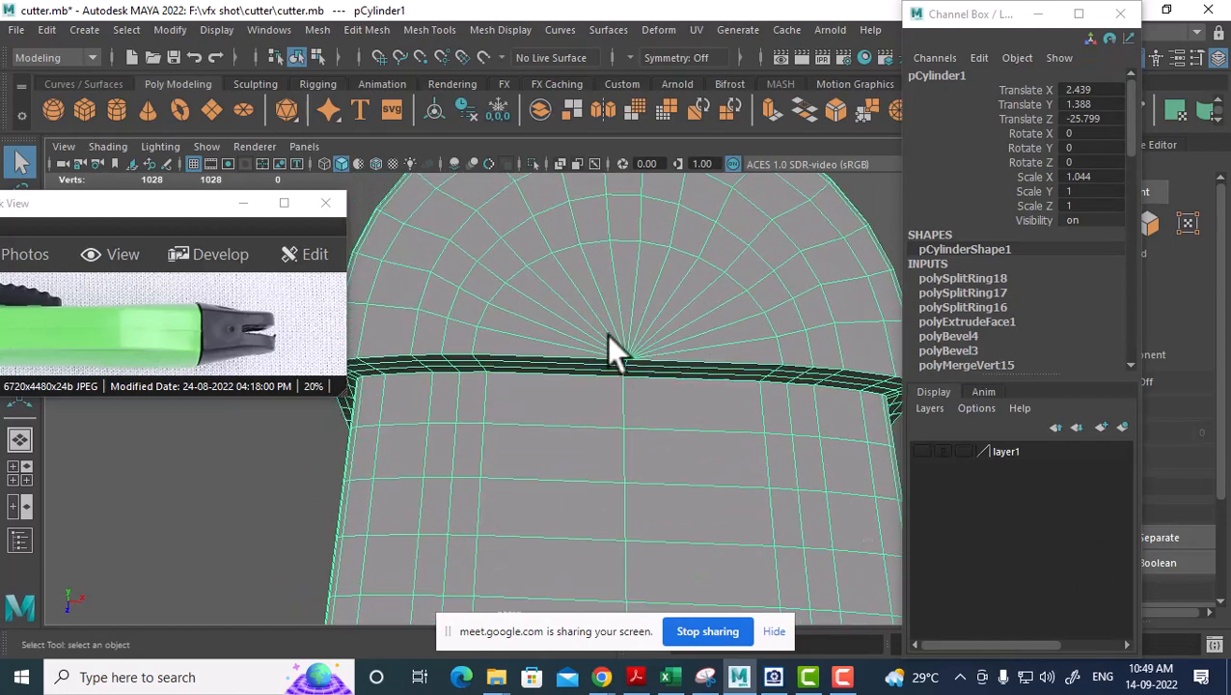
In the top view, delete the innermost radial edges on the right half of the dome, except the one nearest the centre line.
left_click_drag(536, 402, 659, 488, "alt")
key("space")
left_click_drag(685, 378, 611, 384)
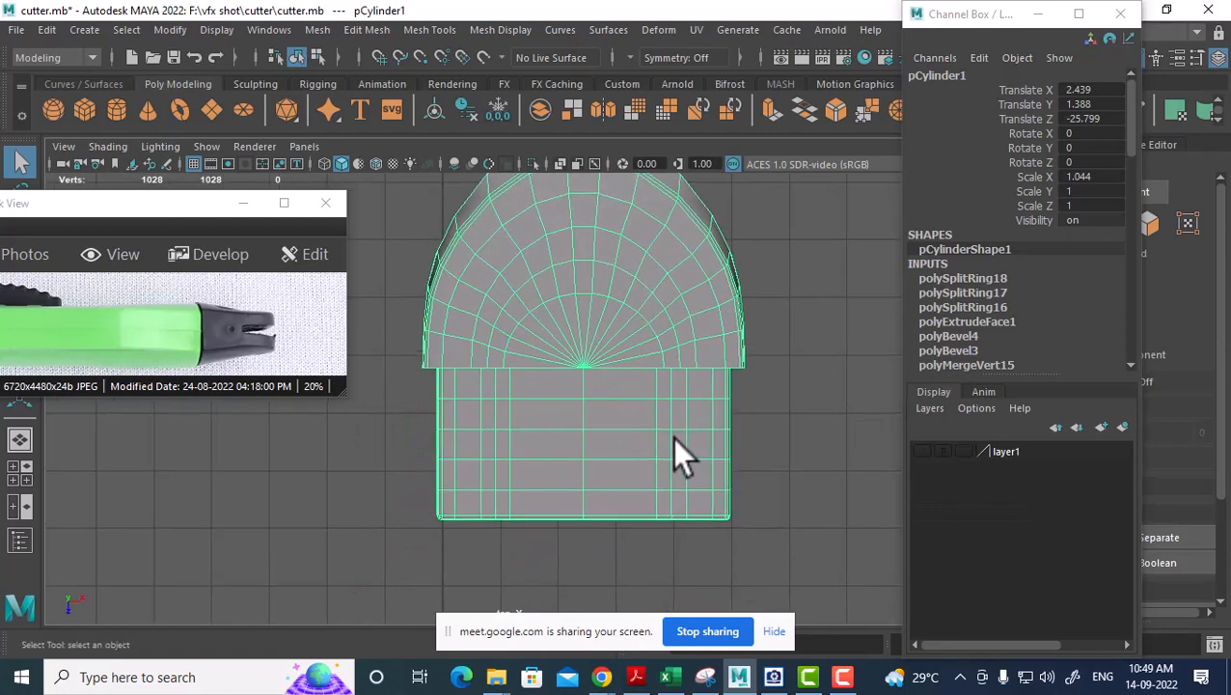
key("3")
scroll(673, 434, "down", 5)
right_click_drag(715, 178, 714, 247)
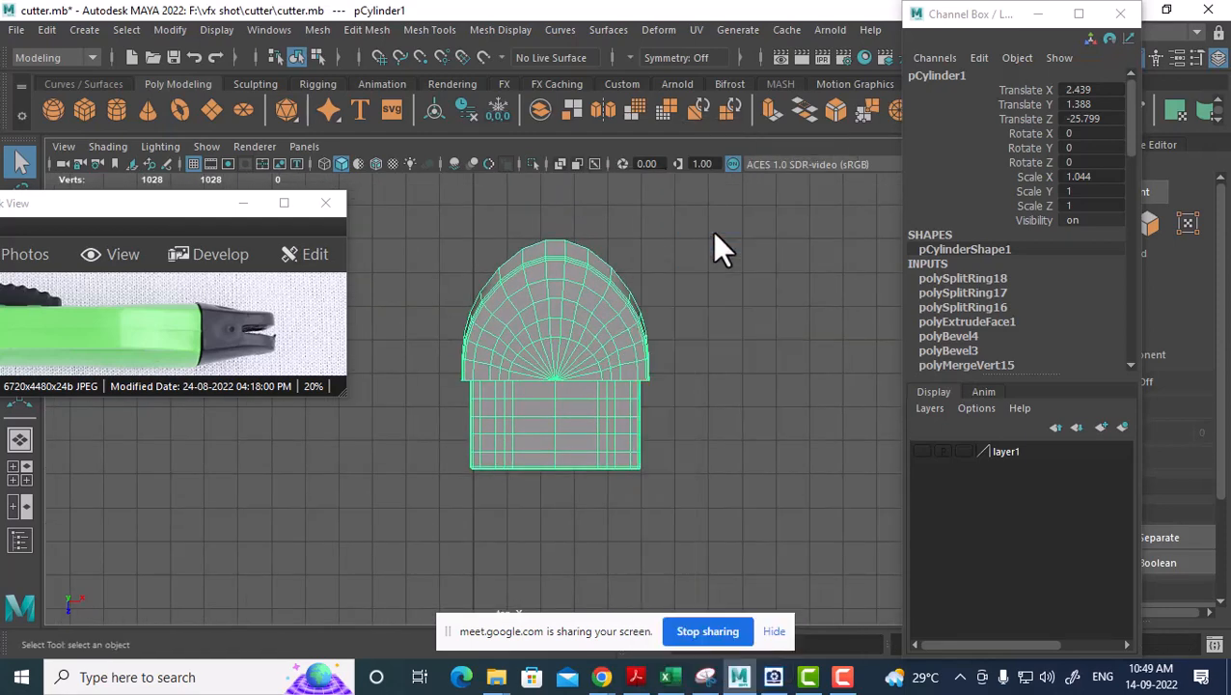
right_click_drag(496, 237, 627, 397, "alt")
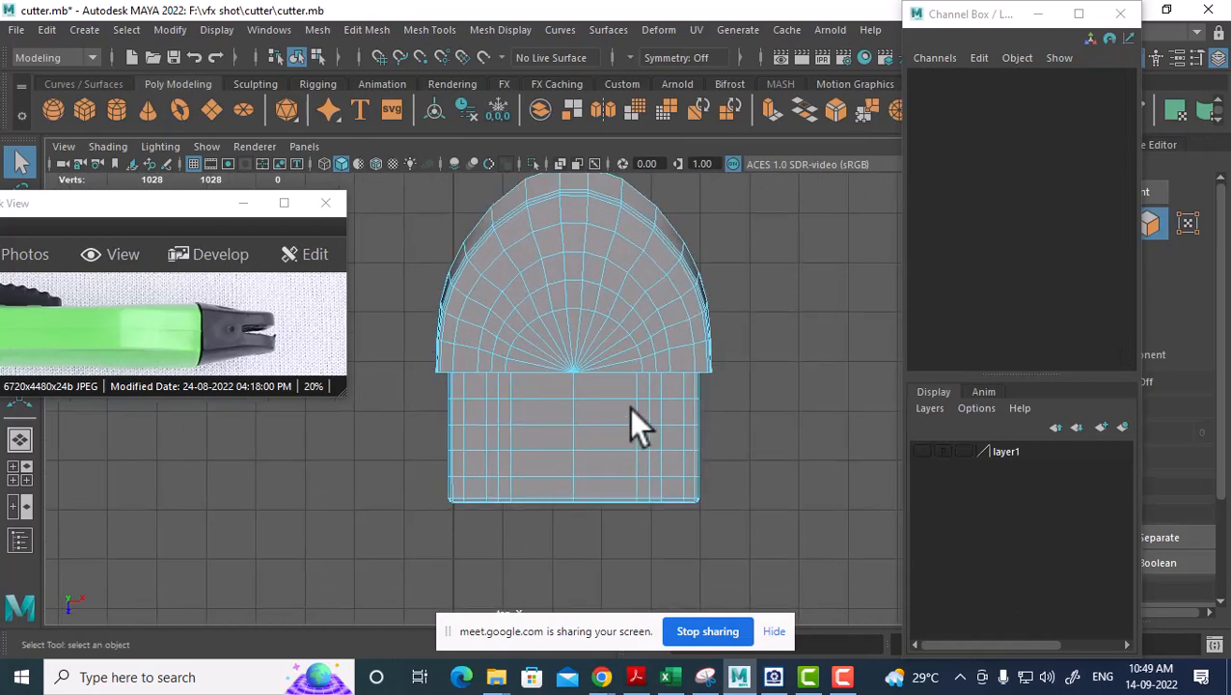
middle_click_drag(626, 354, 648, 414, "alt")
right_click_drag(632, 397, 632, 453, "alt")
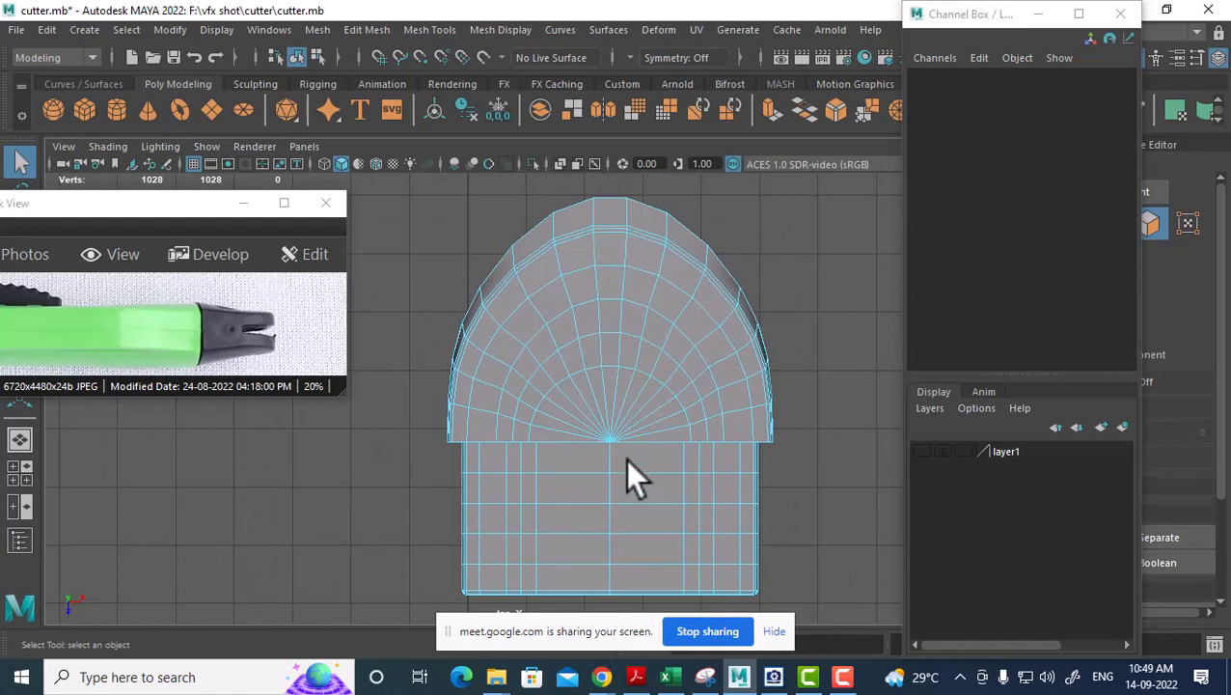
right_click_drag(613, 357, 726, 500, "alt")
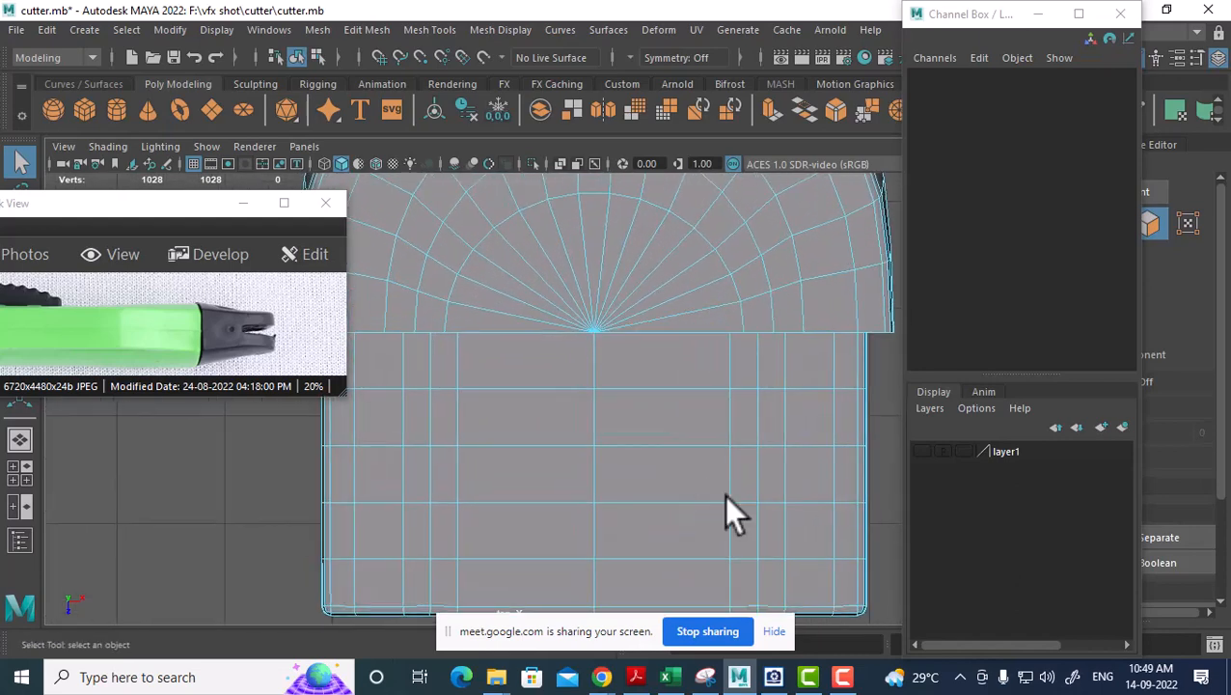
right_click_drag(685, 312, 683, 133)
left_click(704, 309)
mouse_move(704, 307)
left_mouse_down()
mouse_move(700, 275)
mouse_move(651, 238)
left_mouse_up()
left_click(652, 237, "shift")
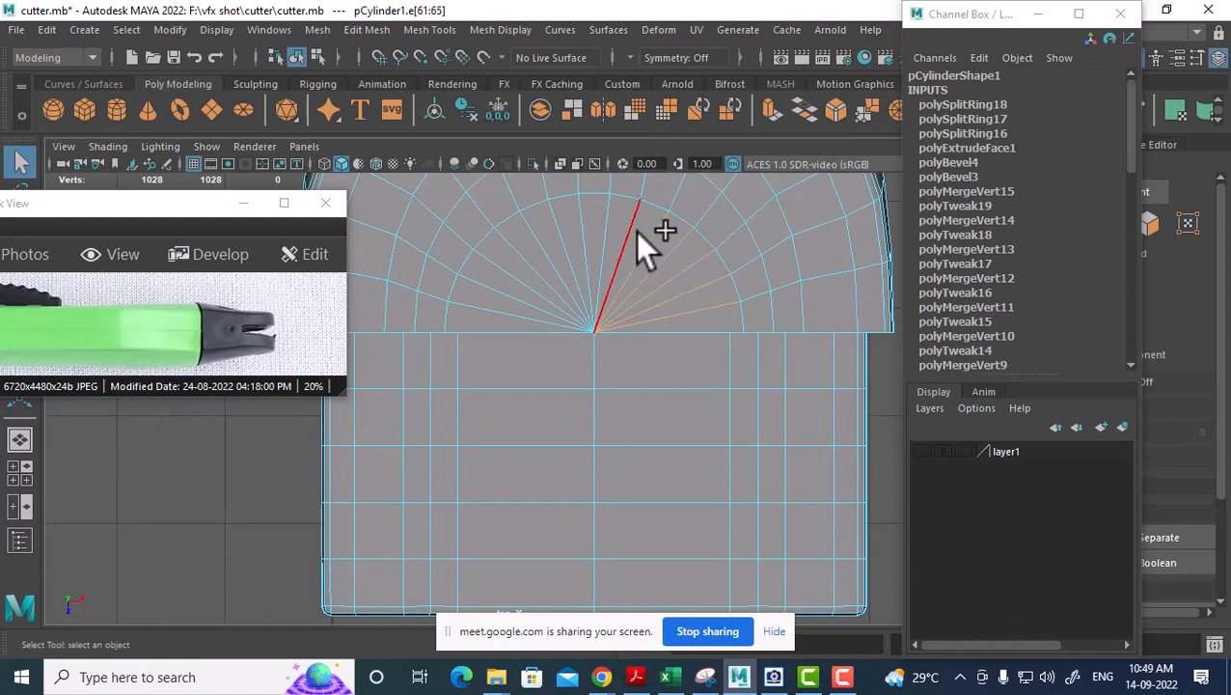
left_click(630, 228, "shift")
right_click_drag(706, 307, 603, 374, "shift")
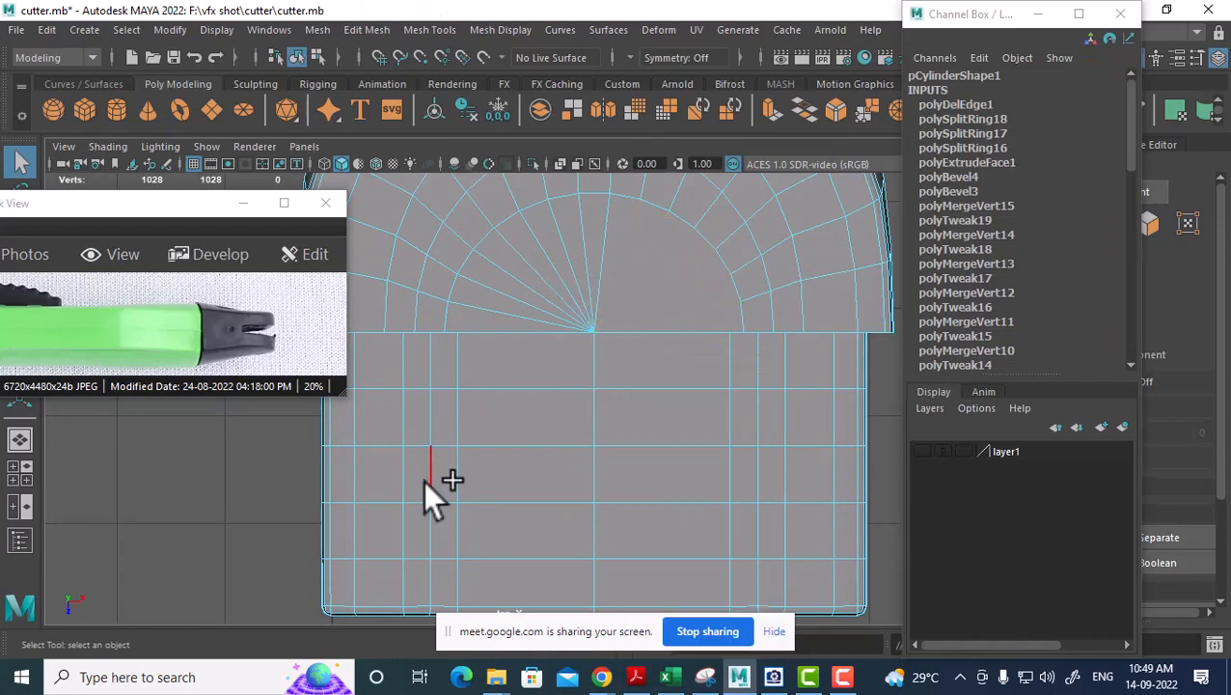
Delete the innermost radial edges on the left half of the dome, except the one nearest the centre line.
left_click(552, 232)
left_click(539, 247, "shift")
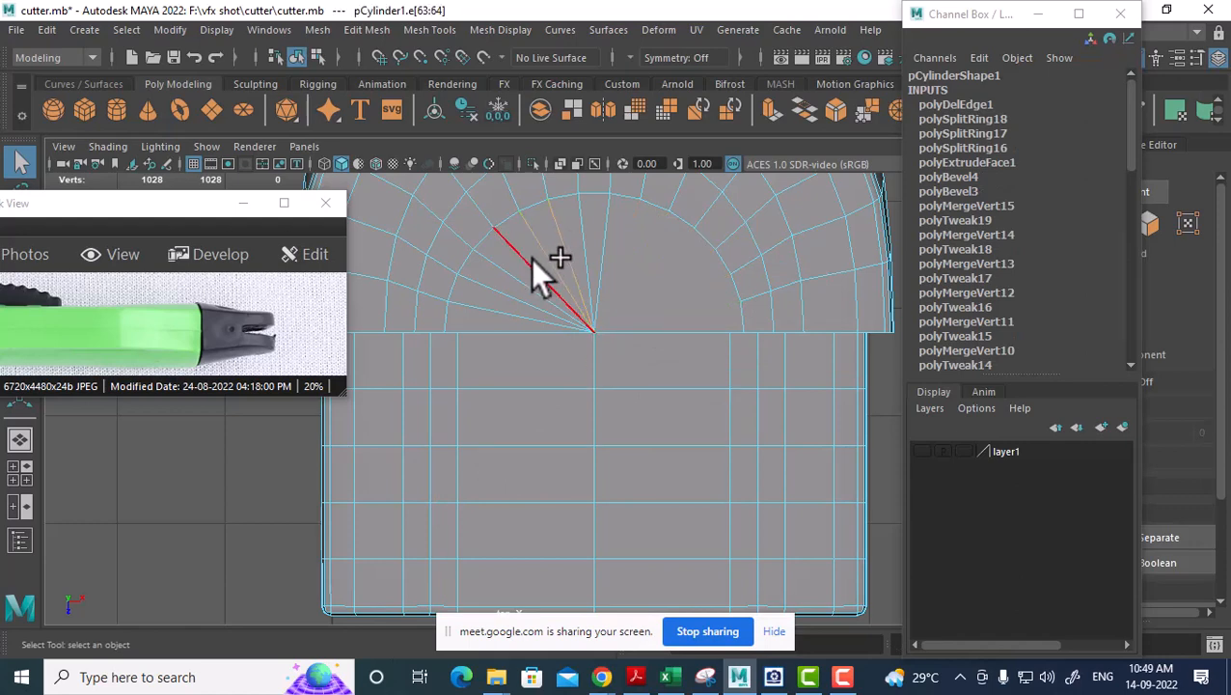
left_click(523, 271, "shift")
left_click(519, 274, "shift")
left_click(508, 315, "shift")
left_click(505, 321, "shift")
right_click(595, 257, "shift")
left_click(512, 284)
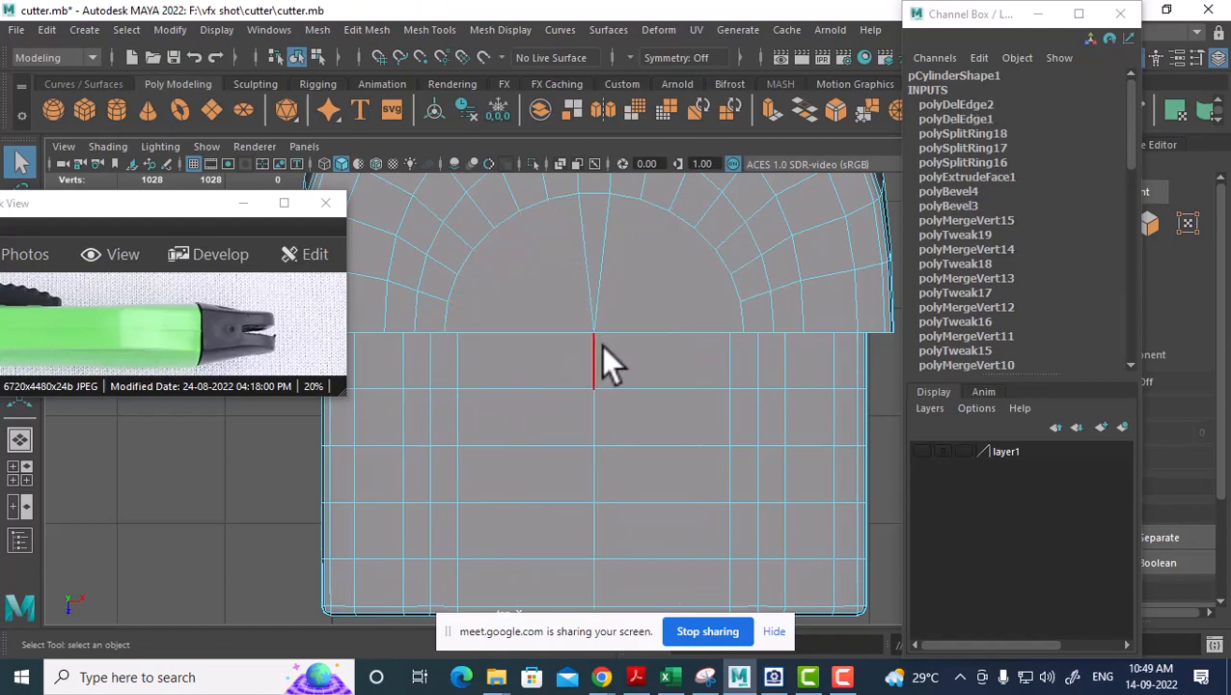
From the top view, select all faces on the right half of the cap and delete them.
scroll(608, 359, "down", 3)
left_click_drag(627, 387, 625, 445, "alt")
left_click_drag(598, 397, 555, 412, "alt")
key("space")
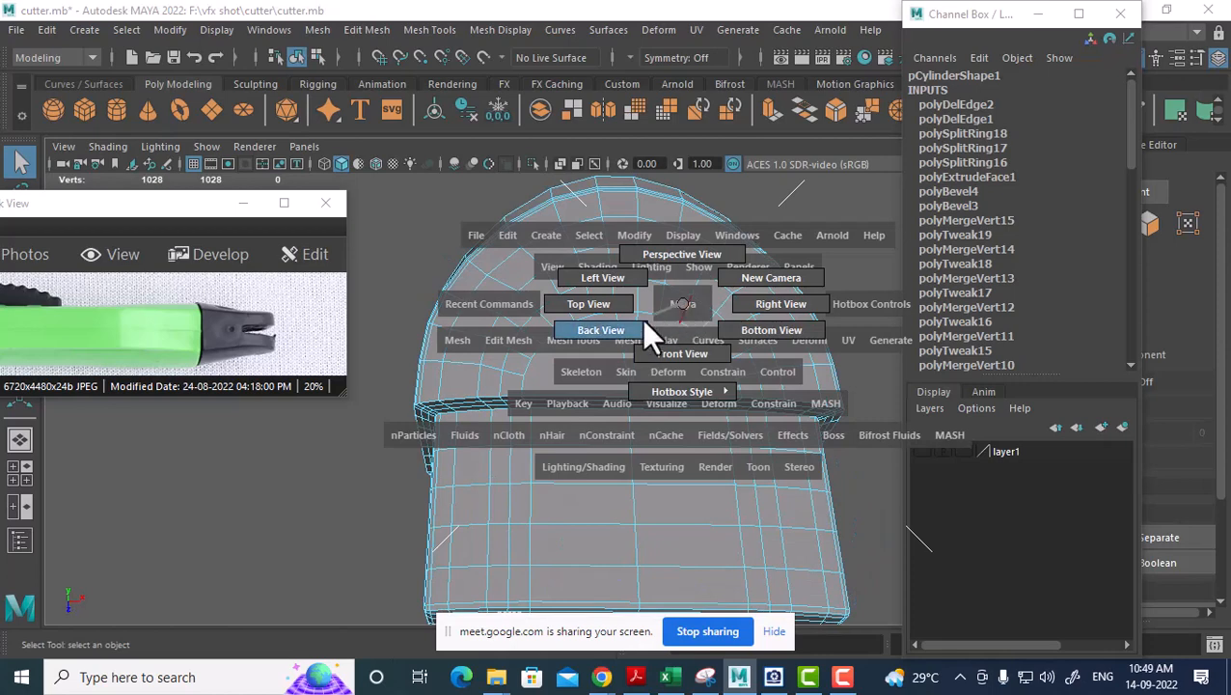
left_click(561, 307)
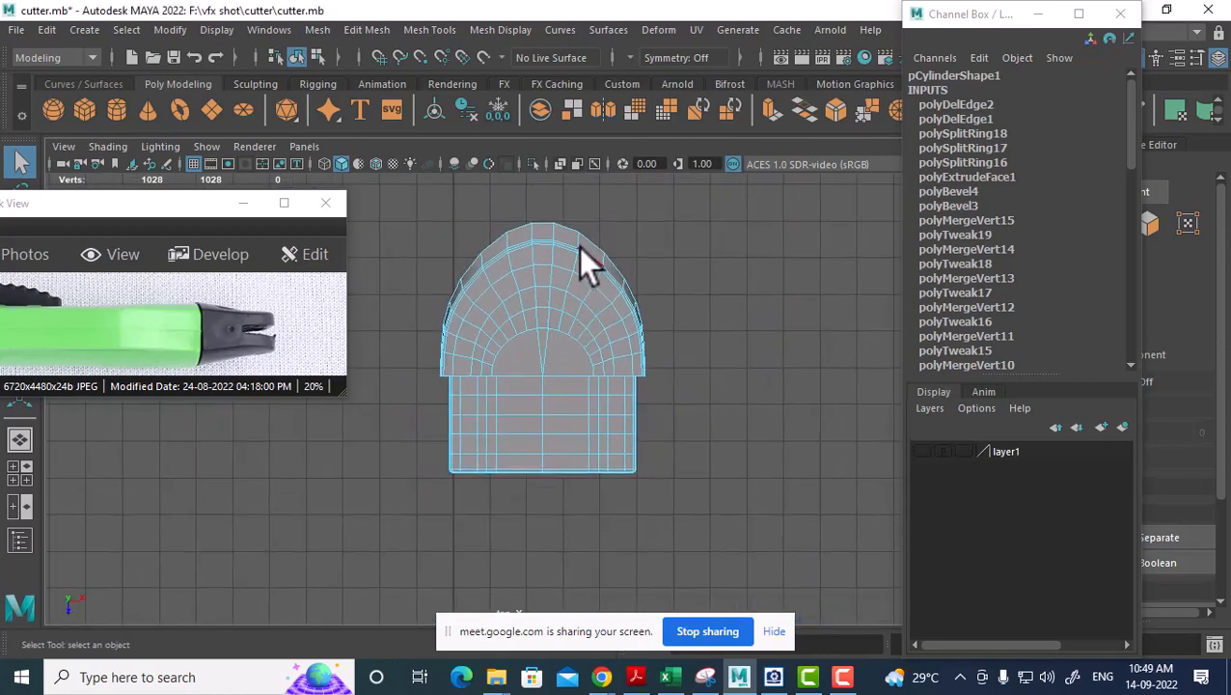
right_click_drag(578, 253, 690, 251)
left_click_drag(654, 424, 558, 546)
key("Delete")
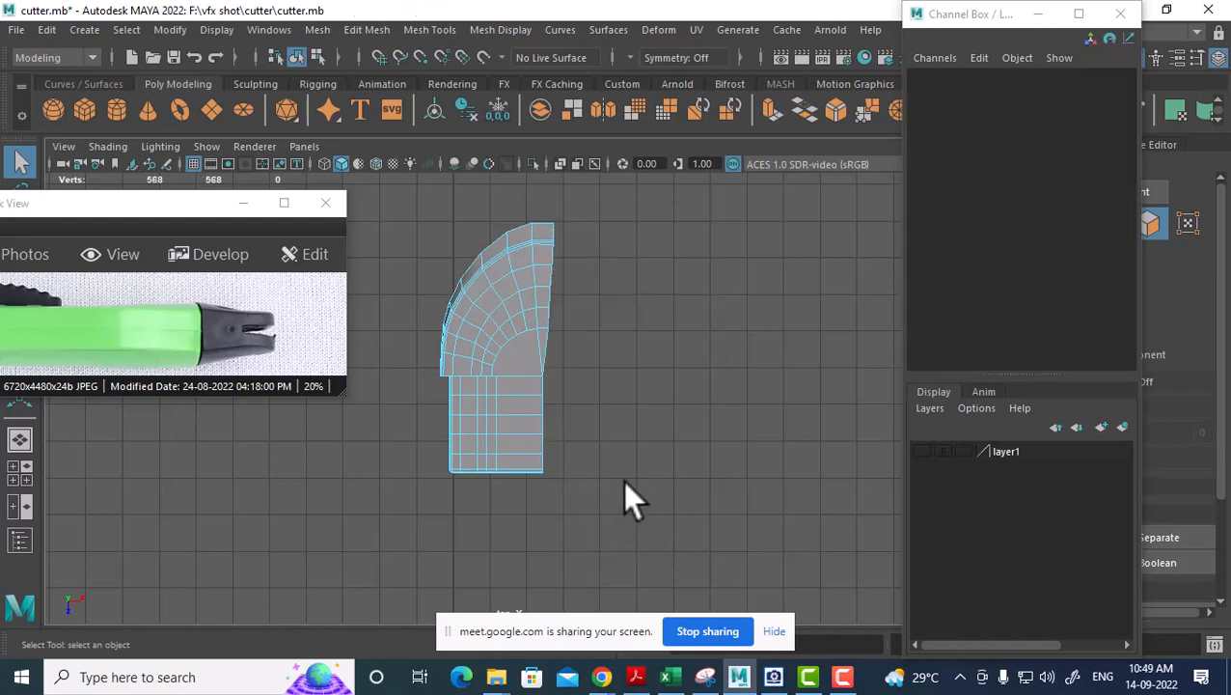
Collapse the edge ring of the narrow strip along the cut side of the dome.
right_click_drag(603, 386, 652, 529, "alt")
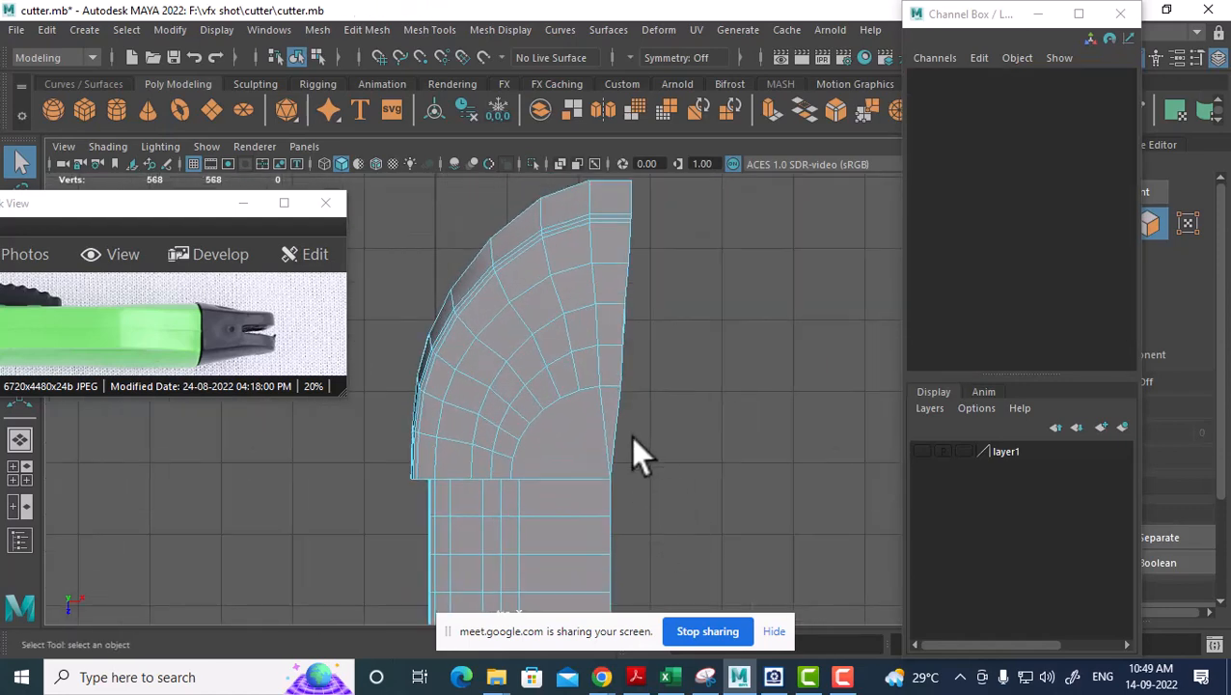
scroll(606, 385, "up", 1)
middle_click_drag(604, 381, 587, 442, "alt")
right_click_drag(589, 362, 563, 372)
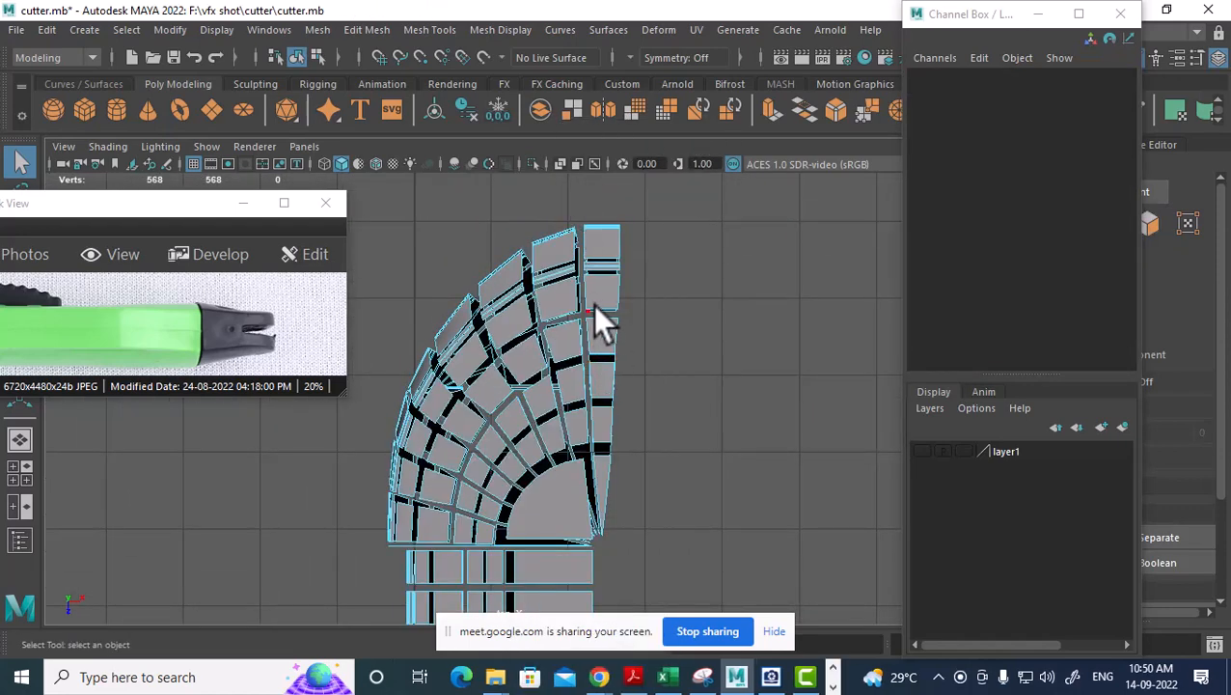
right_click_drag(588, 181, 678, 152)
left_click(602, 397)
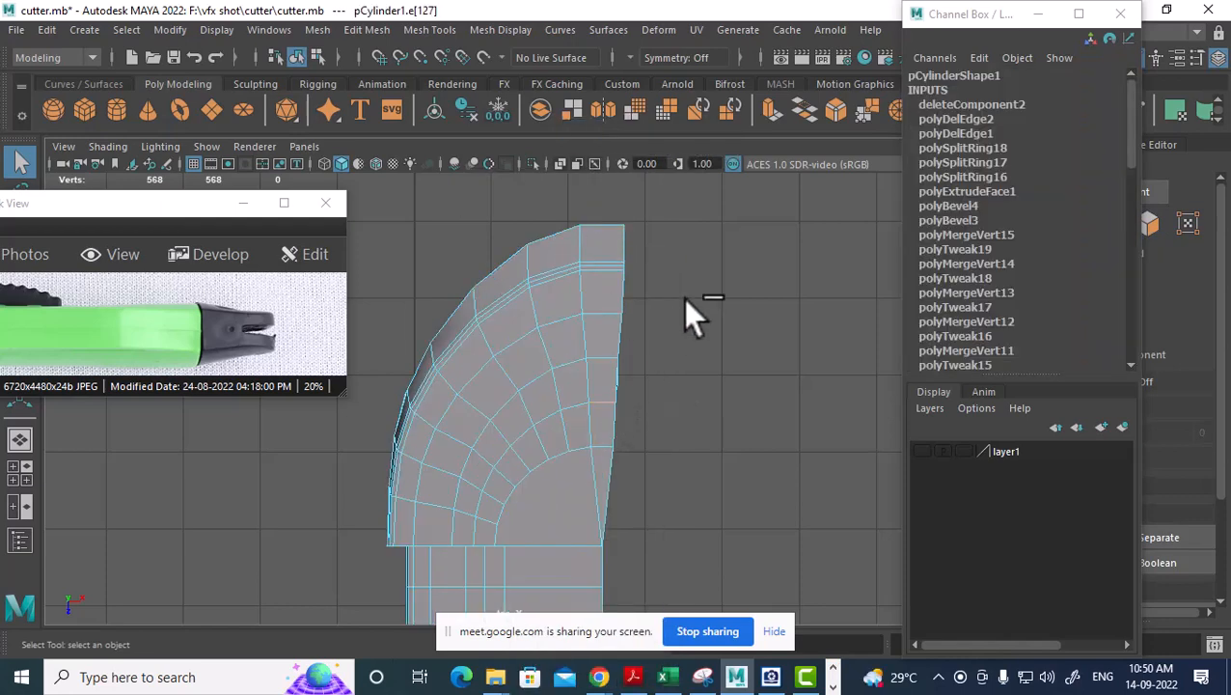
right_click_drag(700, 279, 540, 236, "ctrl")
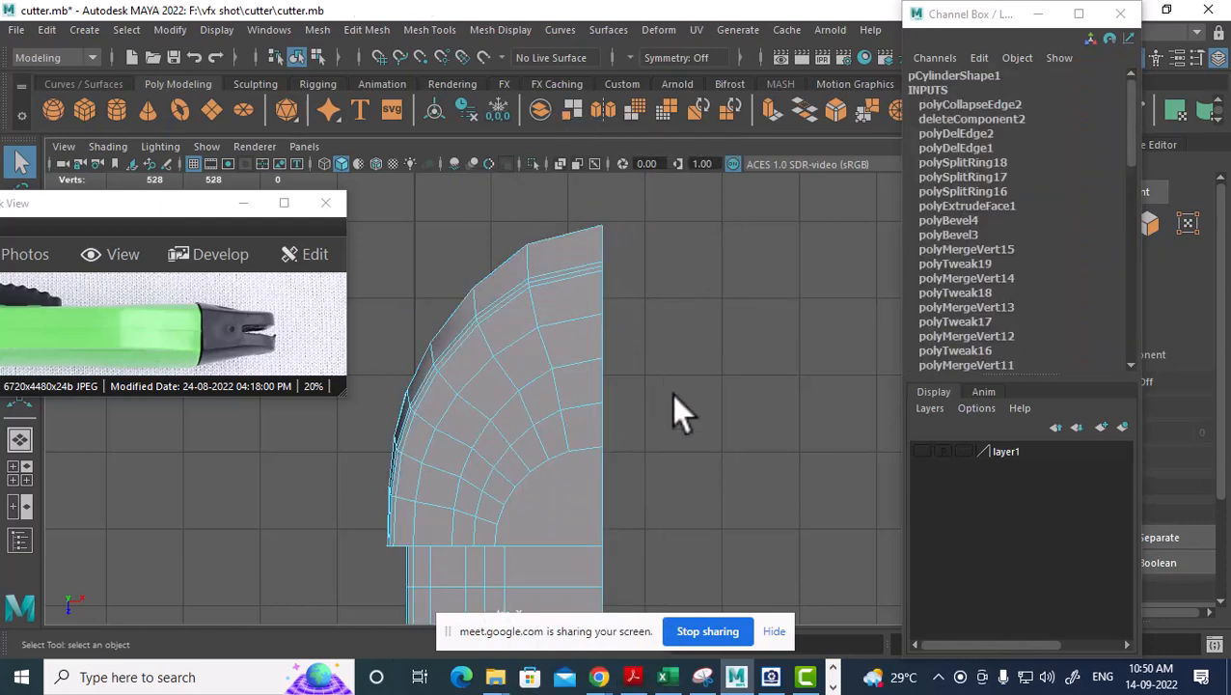
In the top view's wireframe display, delete the remaining inner radial edges converging on the centre of the cap's underside.
middle_click_drag(671, 394, 610, 412, "alt")
left_click_drag(610, 412, 516, 403, "alt")
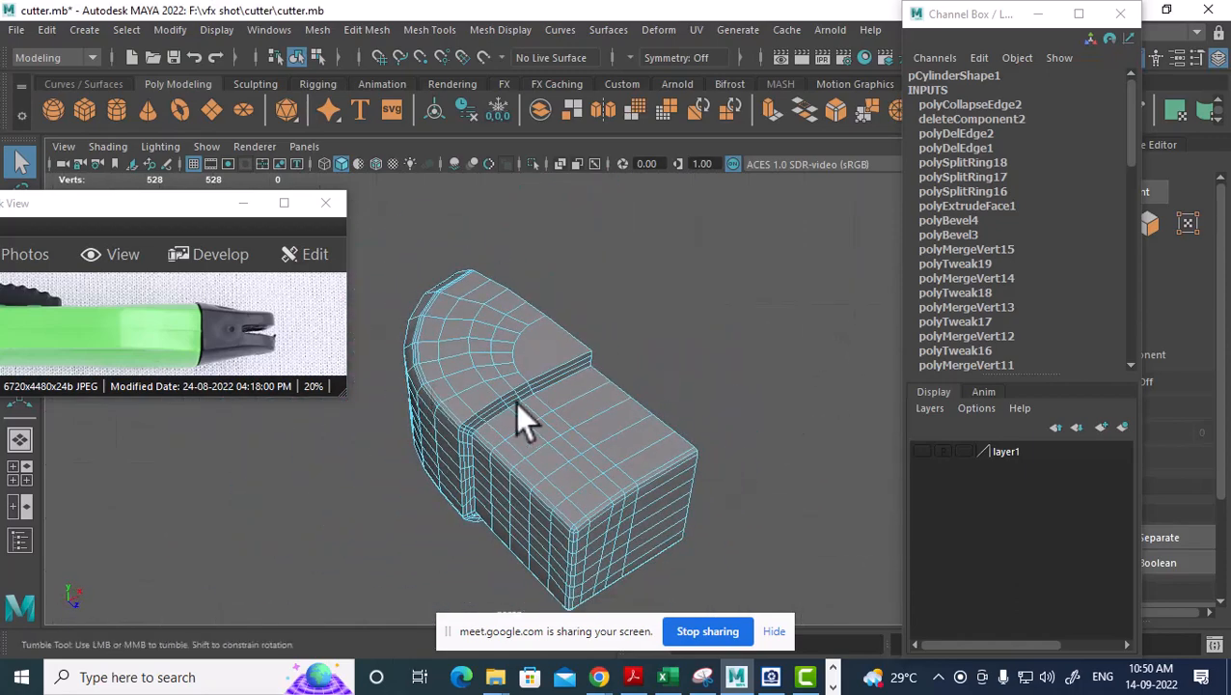
key("space")
left_click_drag(598, 351, 506, 364)
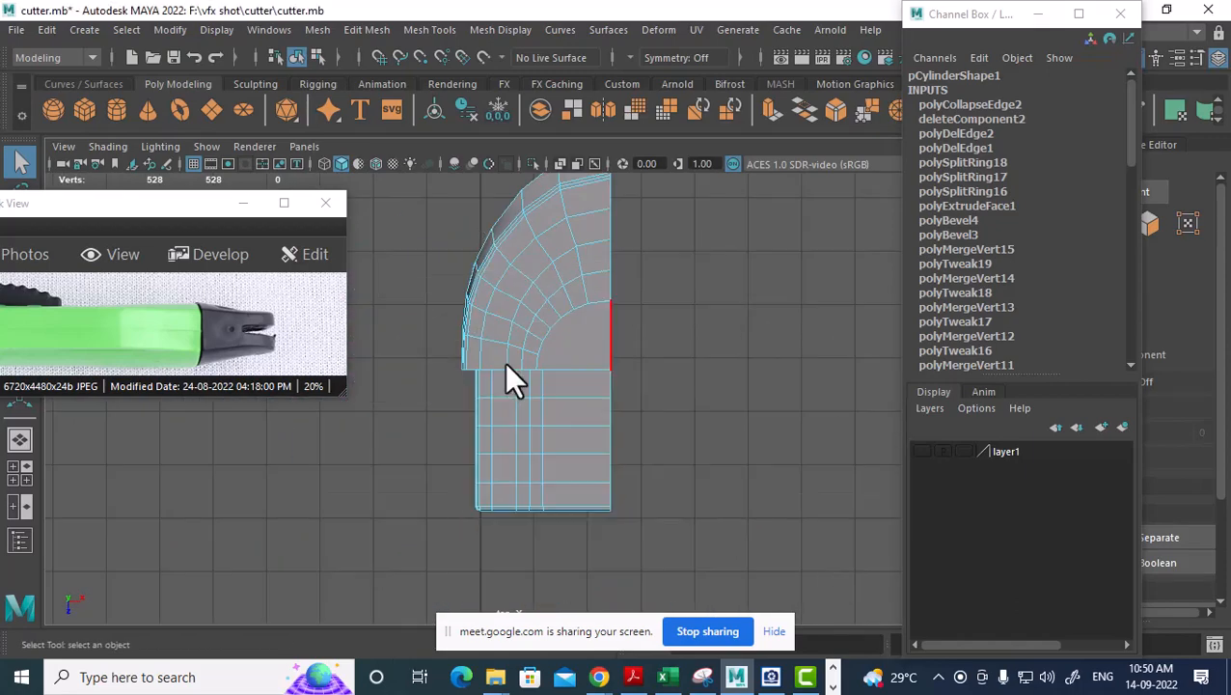
right_click_drag(505, 365, 626, 480, "alt")
right_click_drag(593, 178, 593, 294)
right_click_drag(594, 164, 593, 159)
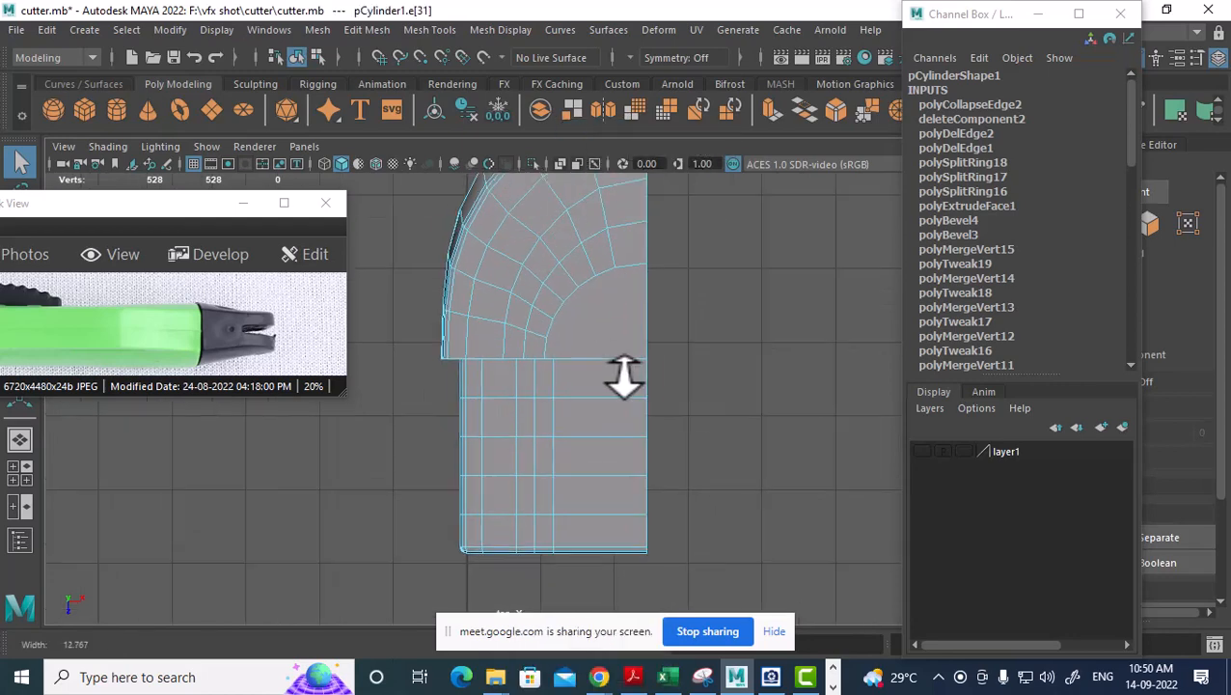
key("4")
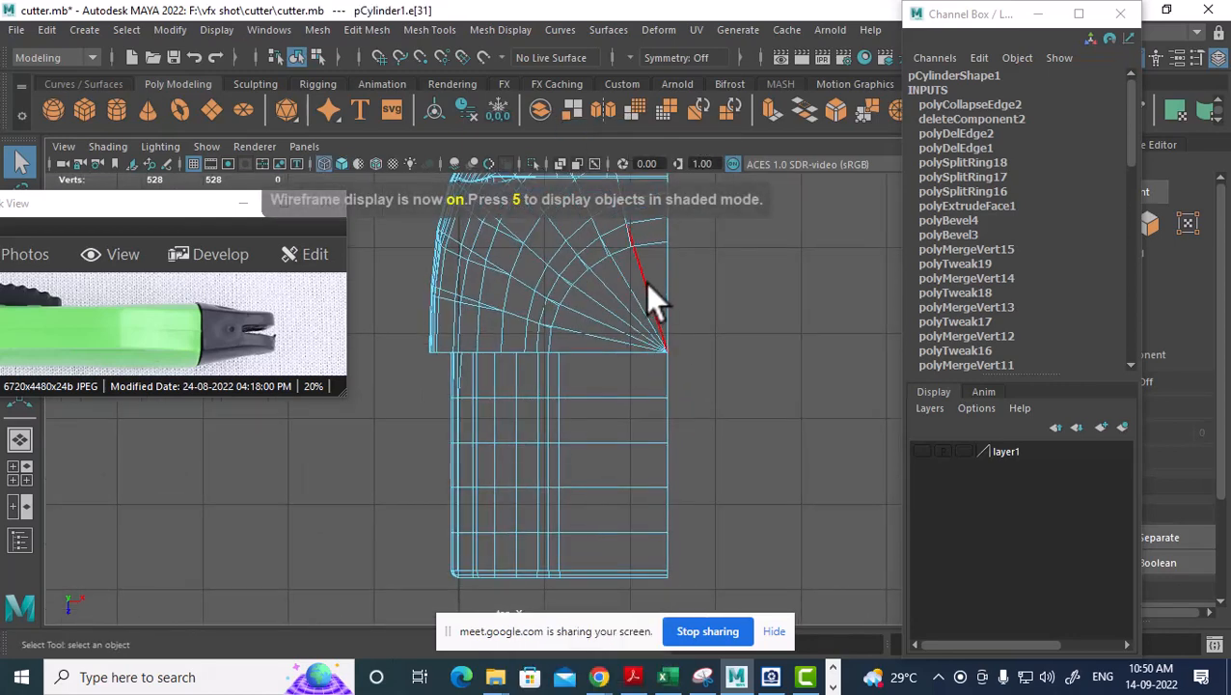
double_click(606, 308)
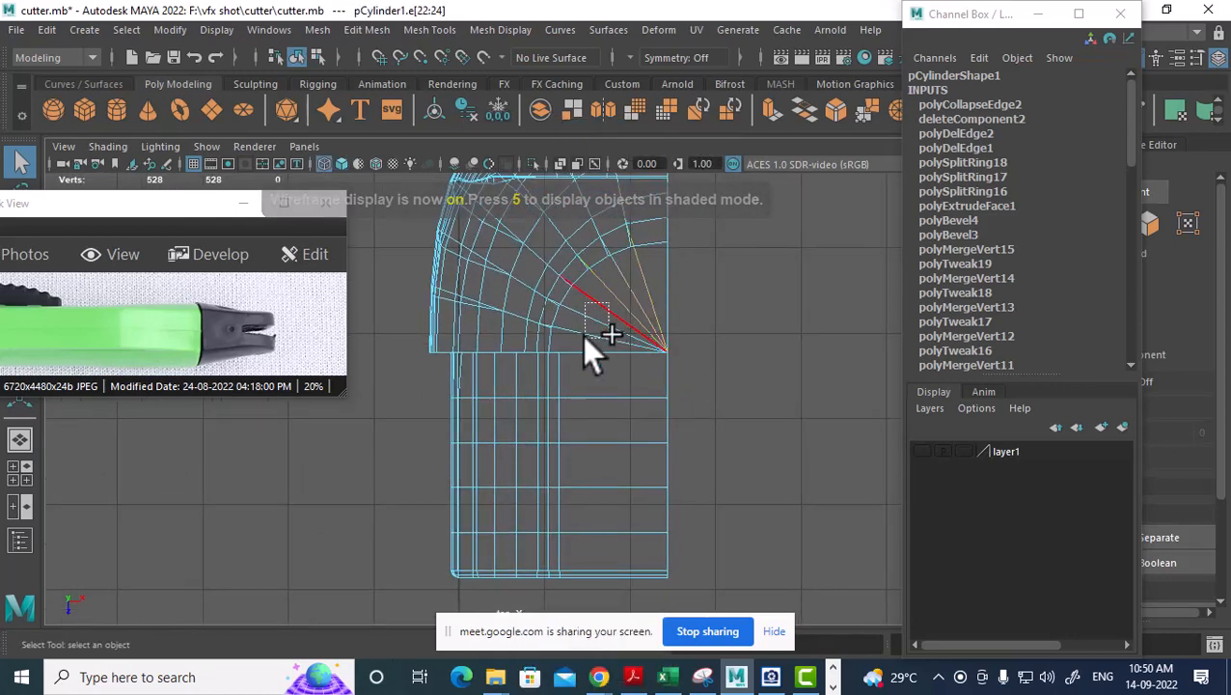
right_click_drag(613, 279, 540, 325, "shift")
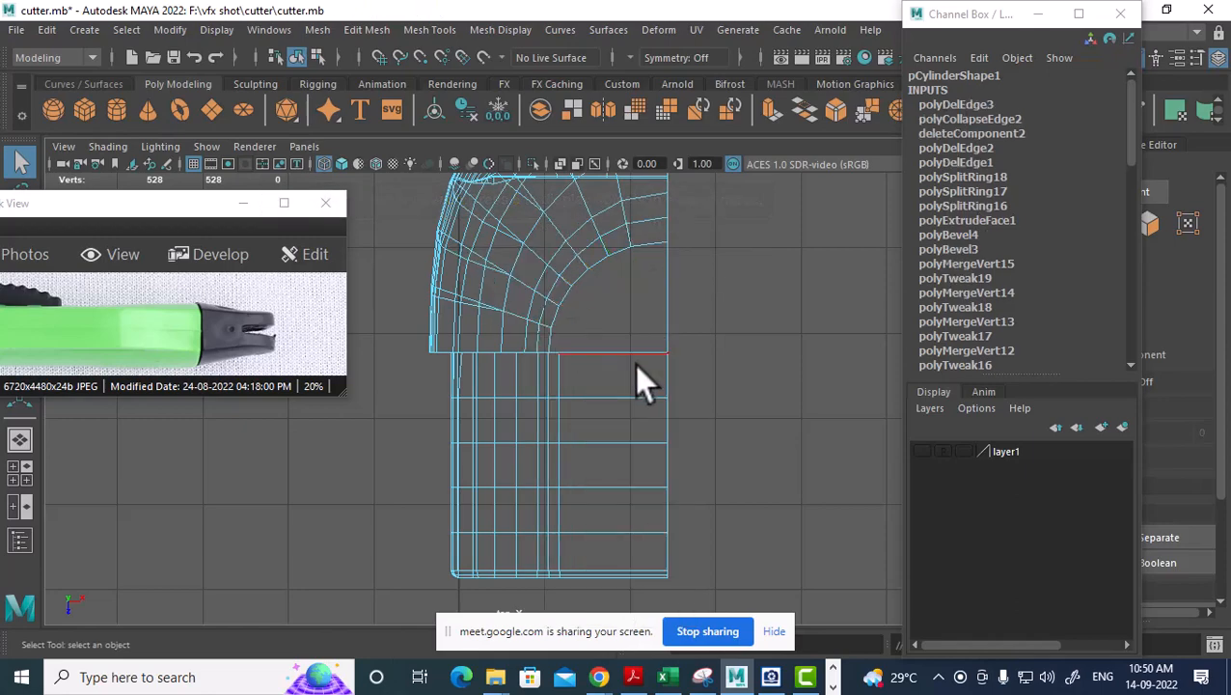
Restore shaded display in perspective and insert 6 edge loops across the straight edge where the dome steps down to the base.
key("6")
key("space")
mouse_move(639, 406)
left_mouse_down("alt")
mouse_move(672, 294)
mouse_move(607, 421)
mouse_move(617, 347)
mouse_move(590, 449)
mouse_move(592, 379)
mouse_move(575, 413)
mouse_move(660, 348)
mouse_move(563, 453)
mouse_move(596, 386)
left_mouse_up("alt")
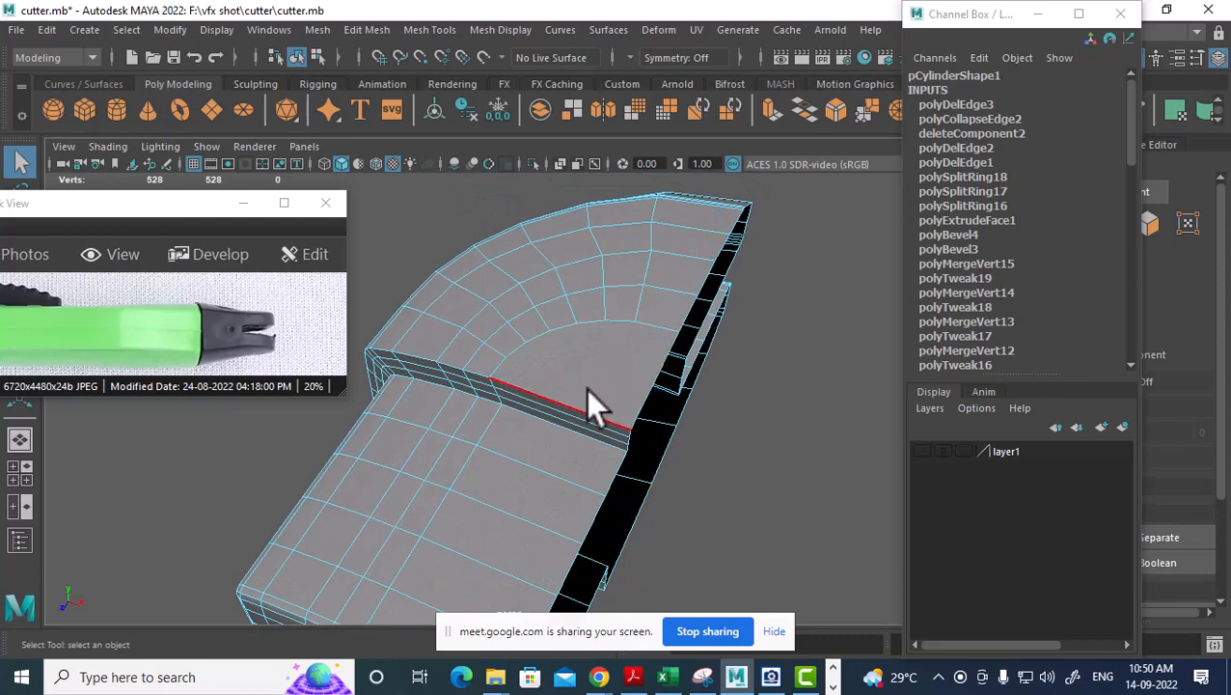
right_click_drag(605, 324, 563, 222)
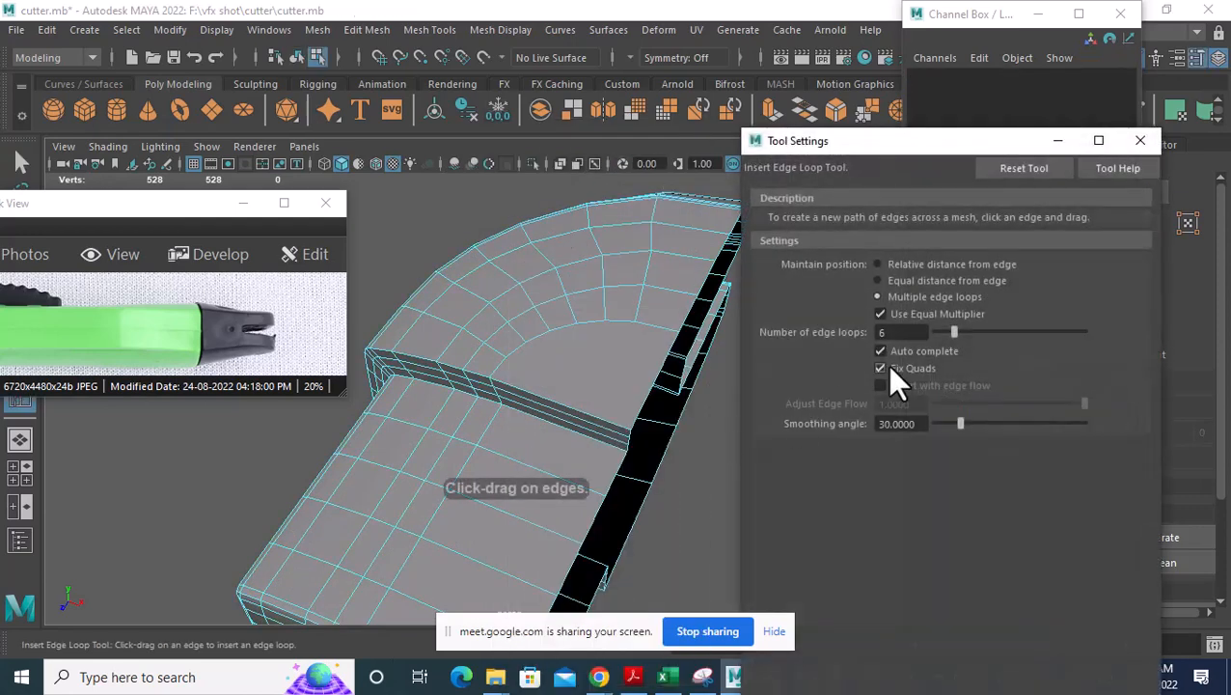
left_click(573, 407)
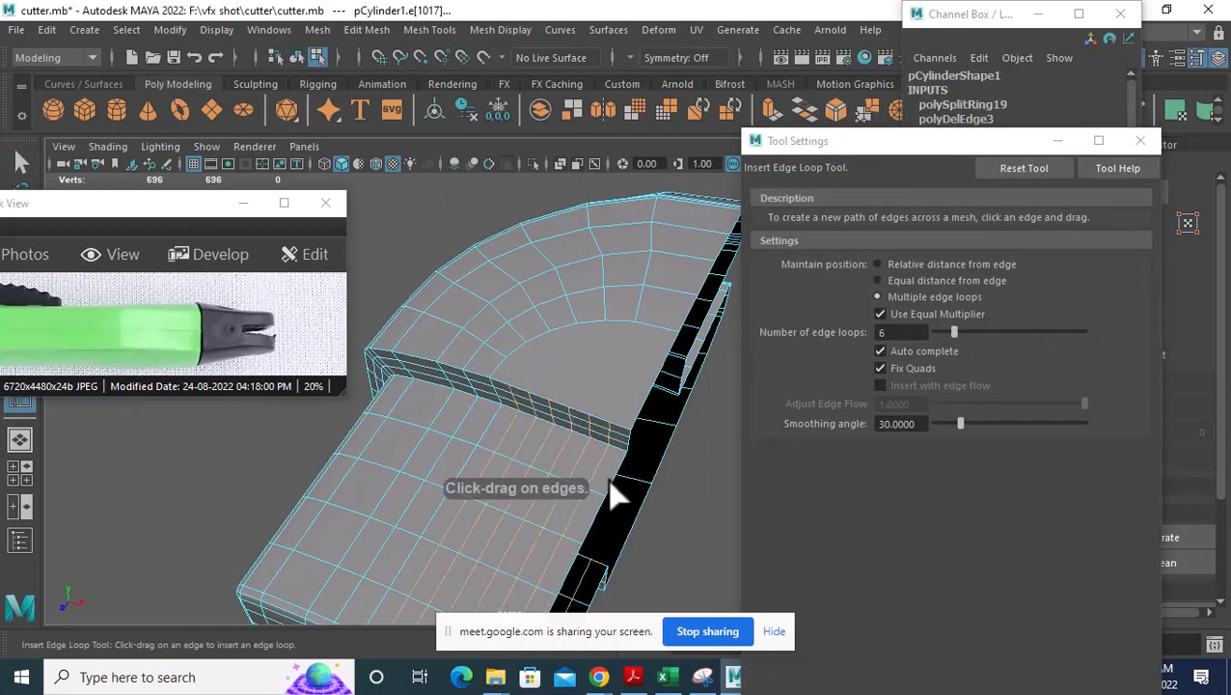
Leave the edge loop tool, return the cap to object mode and close the Tool Settings window.
left_click_drag(563, 386, 405, 473, "alt")
key("w")
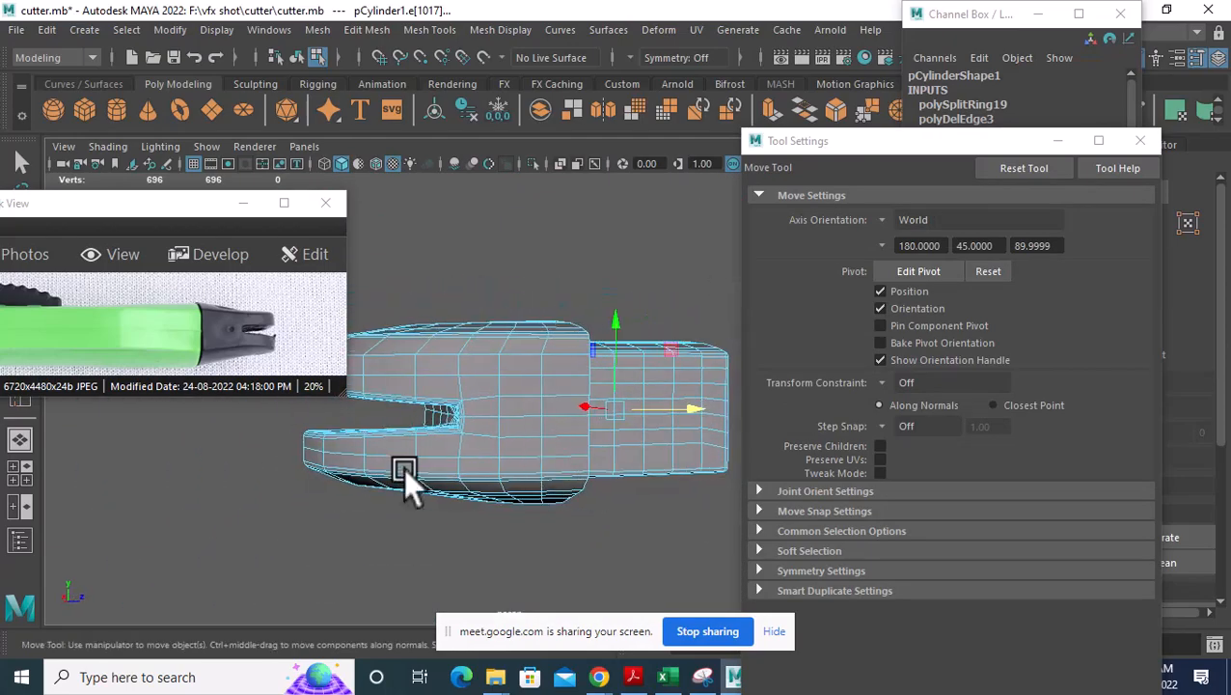
left_click_drag(512, 443, 518, 364, "alt")
right_click_drag(518, 365, 622, 156)
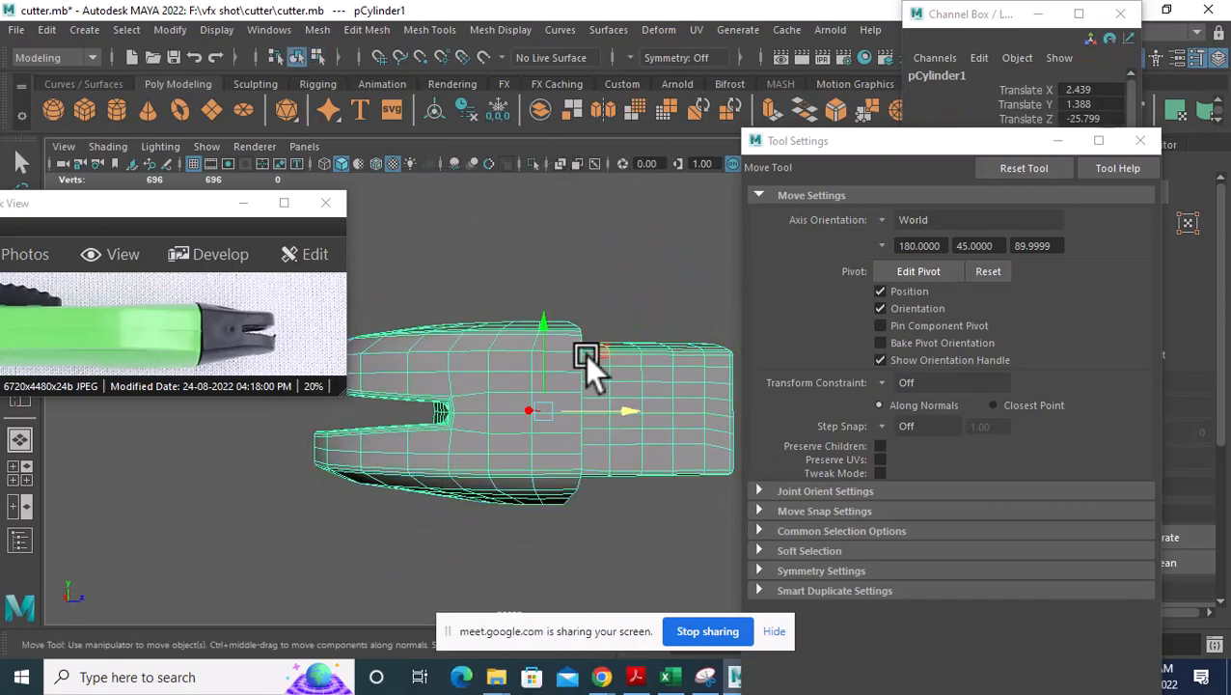
left_click(1139, 141)
mouse_move(628, 398)
left_mouse_down("alt")
mouse_move(594, 394)
mouse_move(622, 397)
left_mouse_up("alt")
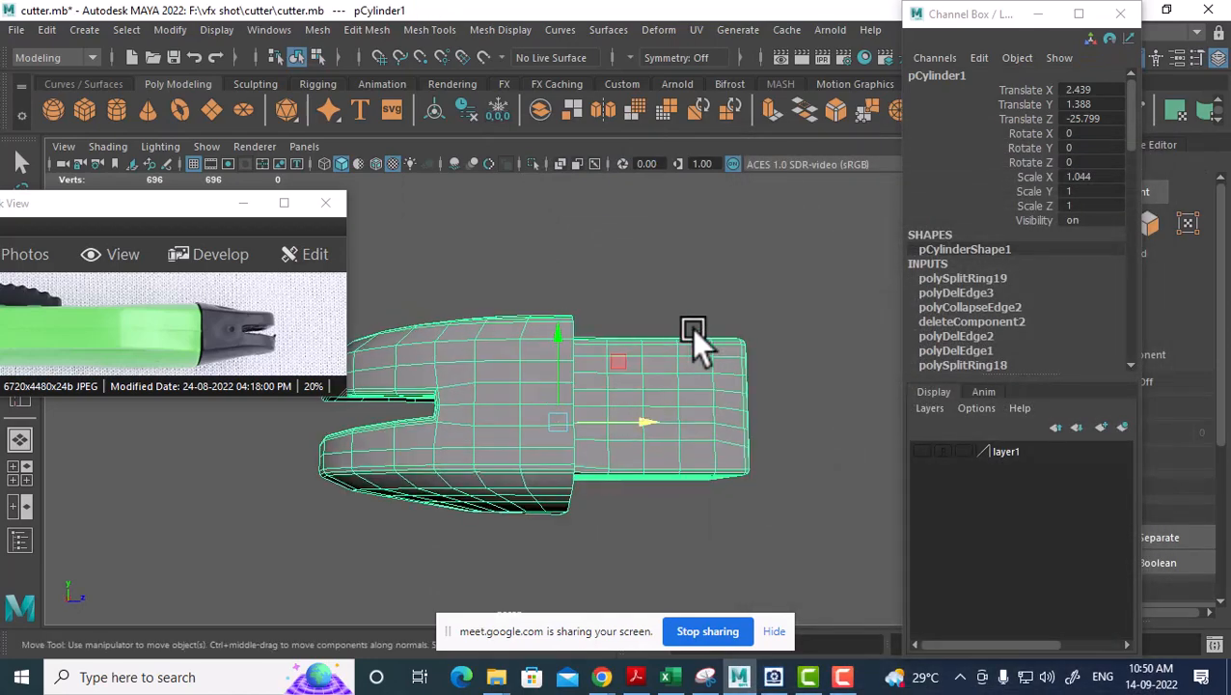
With Multi-Cut, connect the first two inner-arc vertices beside the dome's outer side to the matching vertices on the step edge.
right_click_drag(690, 328, 736, 148)
left_click_drag(652, 427, 548, 458, "alt")
right_click_drag(531, 409, 575, 403, "alt")
right_click_drag(570, 348, 471, 198, "shift")
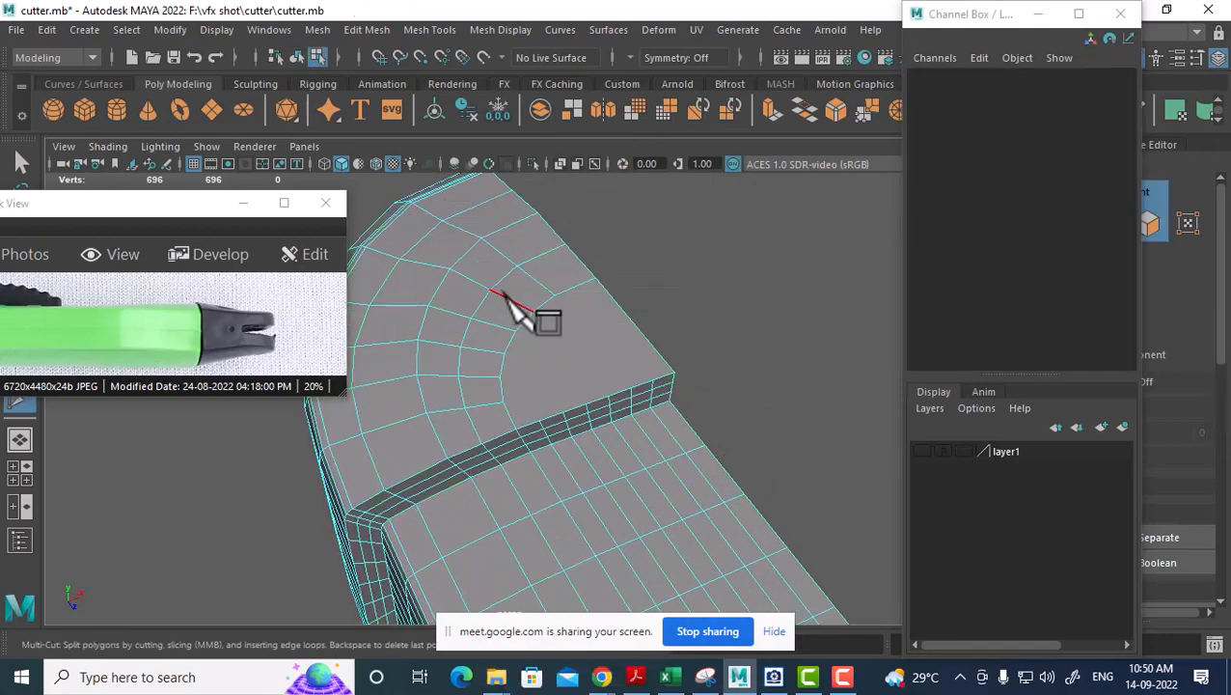
right_click_drag(507, 295, 569, 424, "alt")
left_click(553, 433)
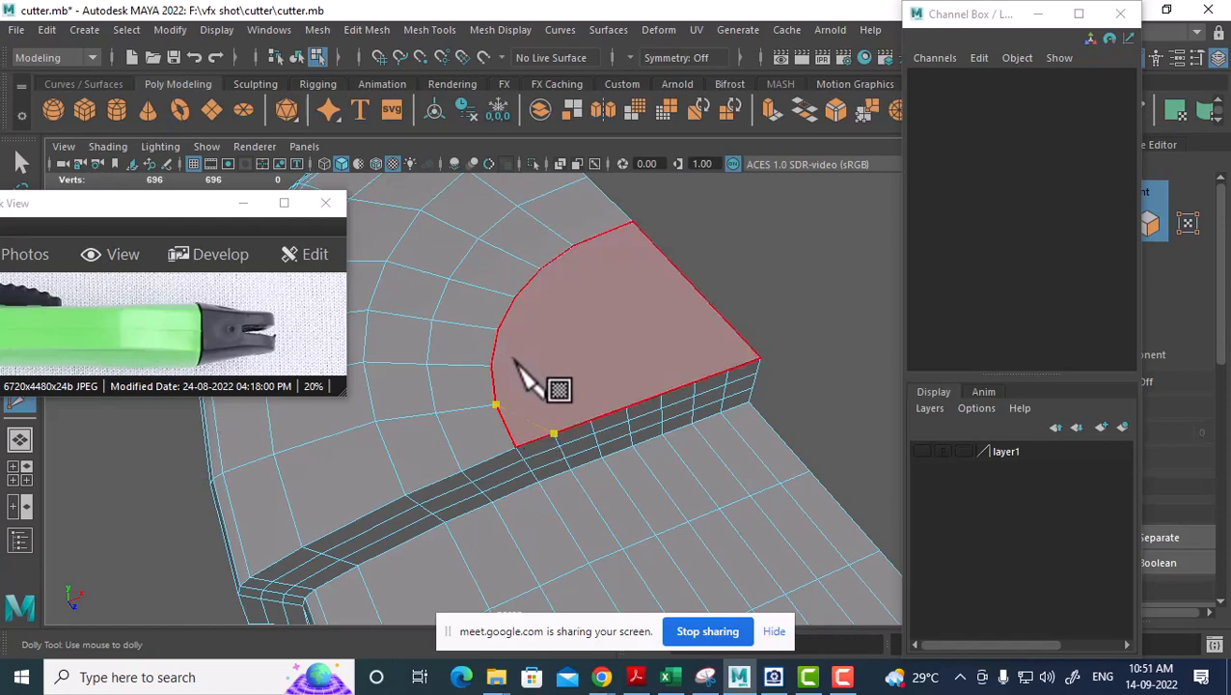
key("Return")
left_click(589, 419)
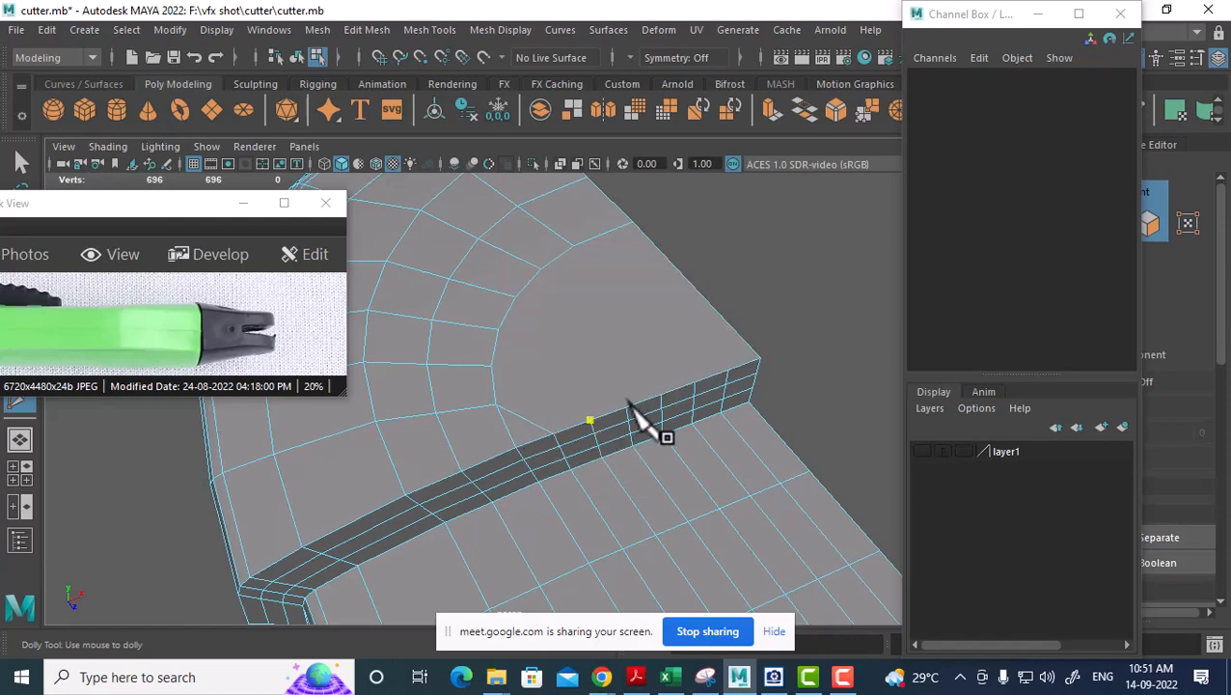
left_click(490, 367)
key("Return")
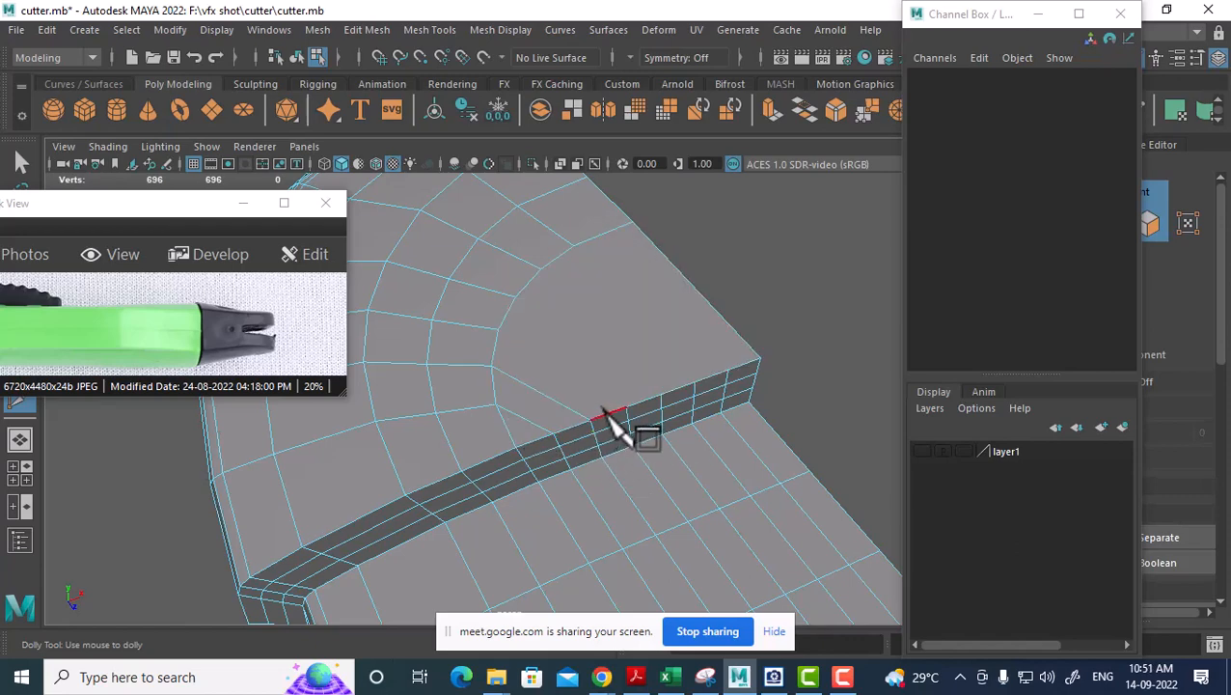
Cut four more edges from the remaining inner-arc vertices to the step-edge vertices, filling the open centre face with strips.
left_click(626, 407)
left_click(497, 329)
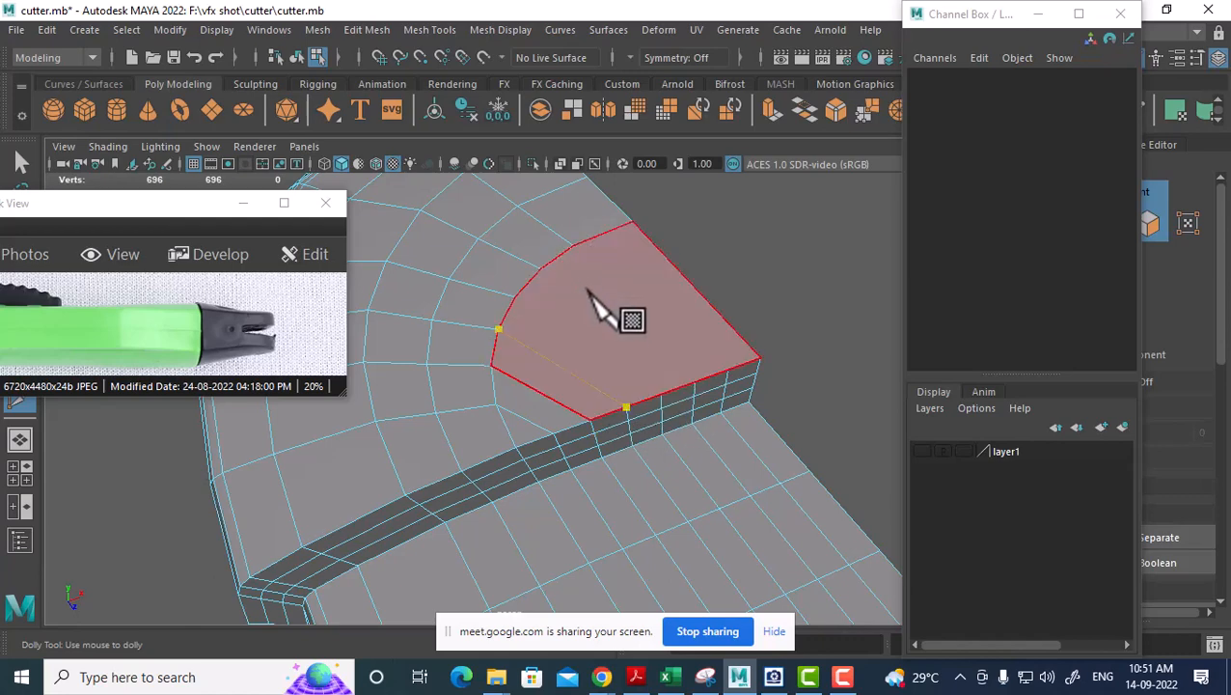
key("Return")
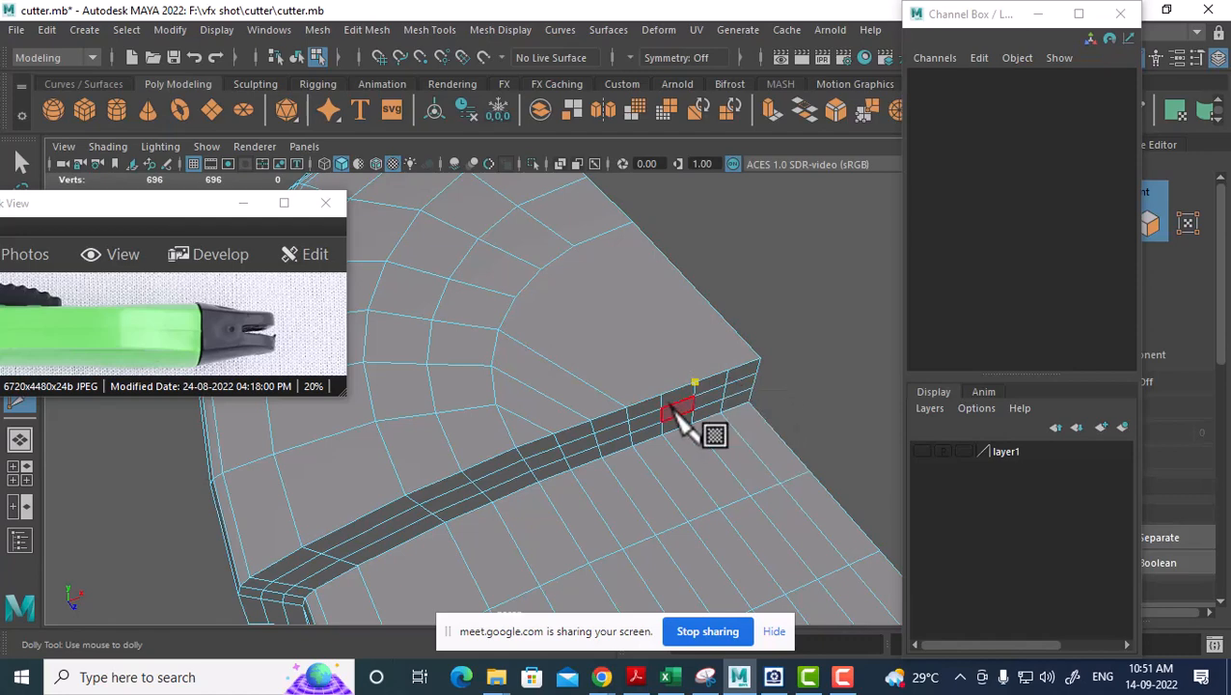
left_click(690, 388)
left_click(540, 271)
key("Return")
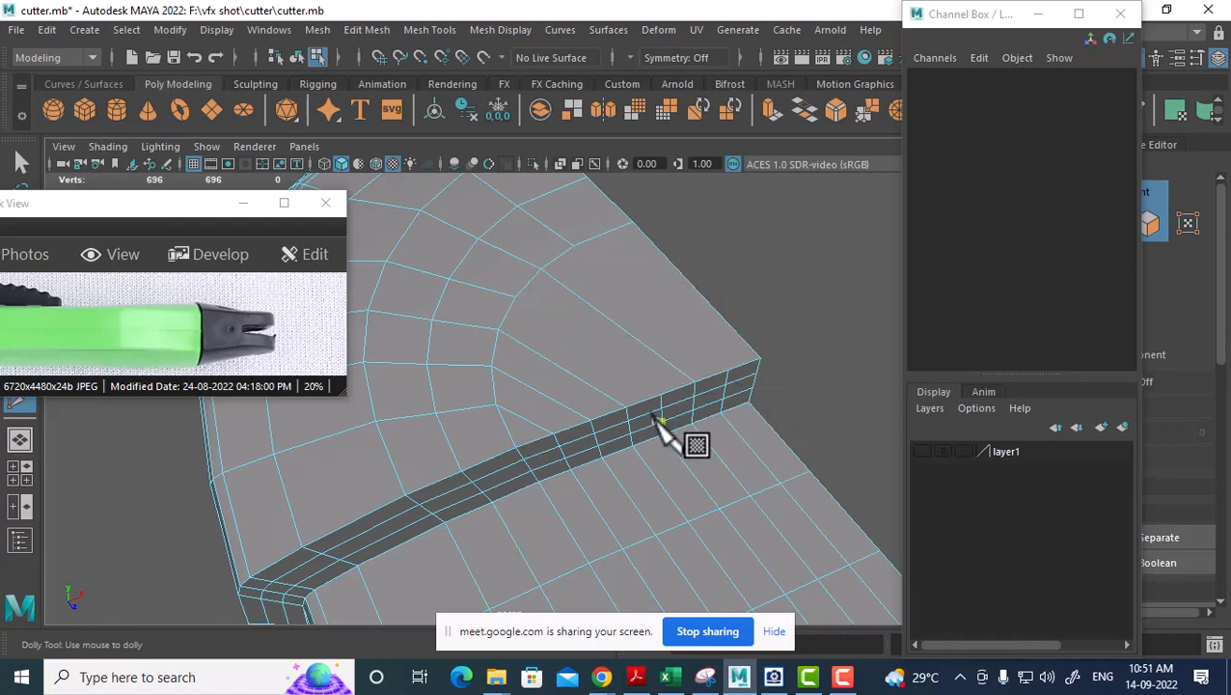
left_click(664, 393)
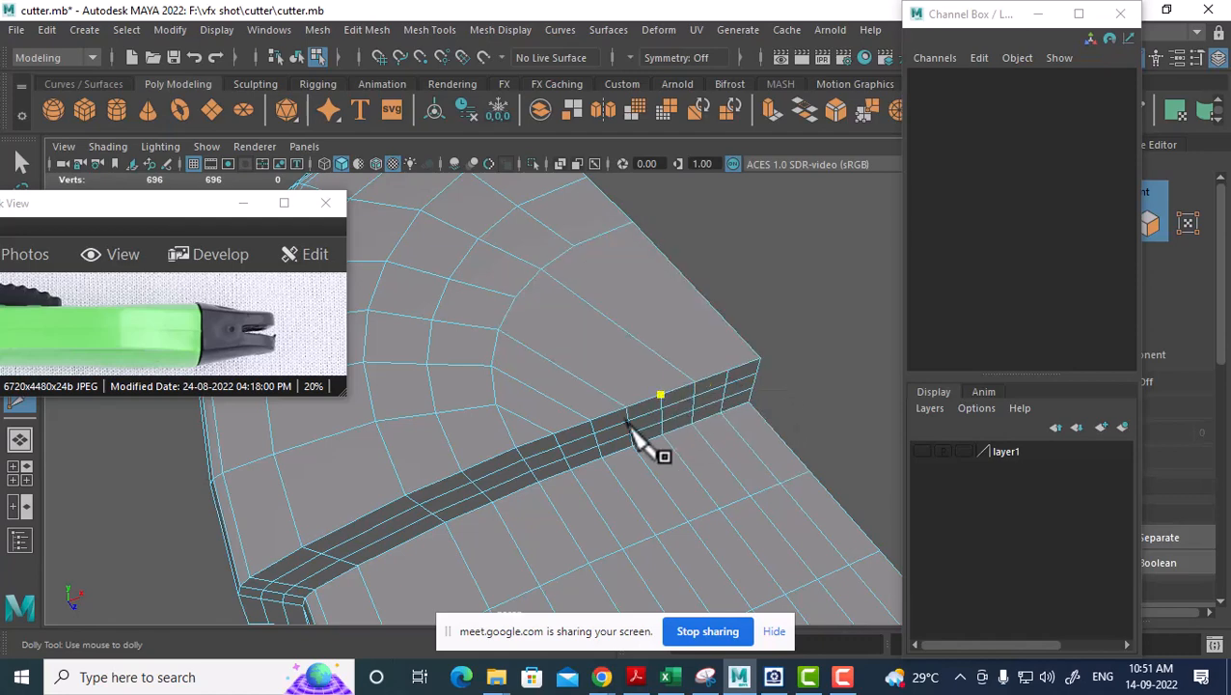
left_click(519, 293)
right_click(505, 336)
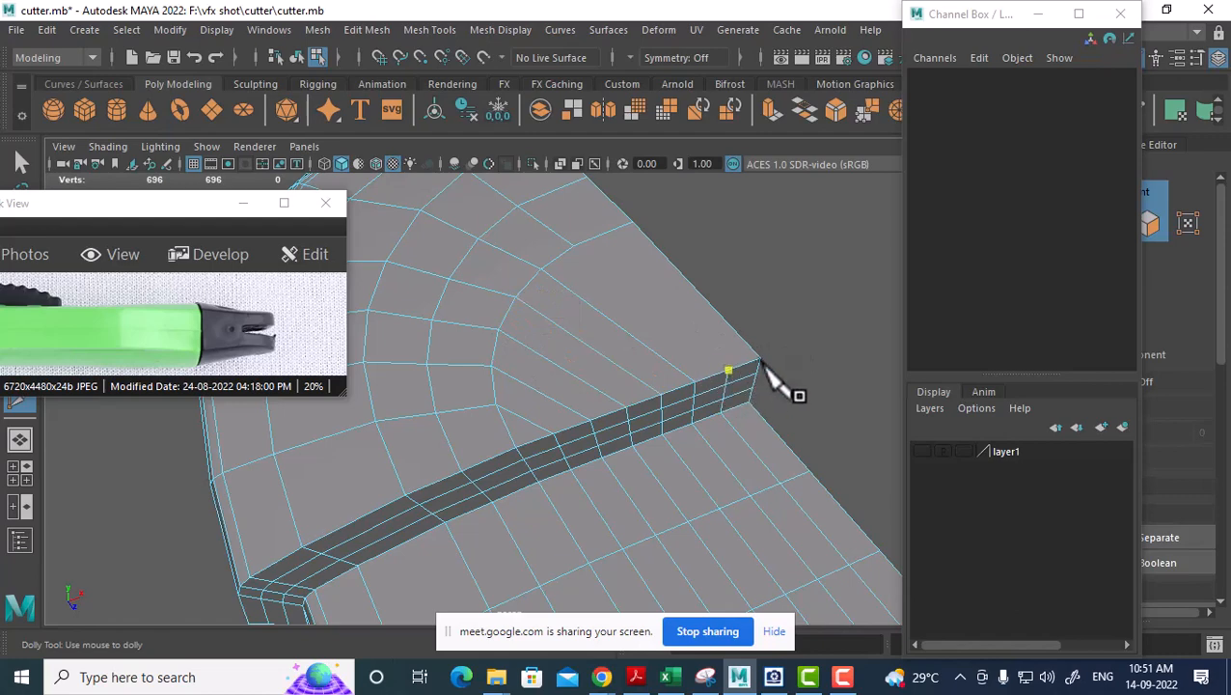
right_click(637, 262)
key("w")
Split the edge ring across the new strips with a middle edge loop and shift the loop slightly away from the step edge.
left_click(565, 395)
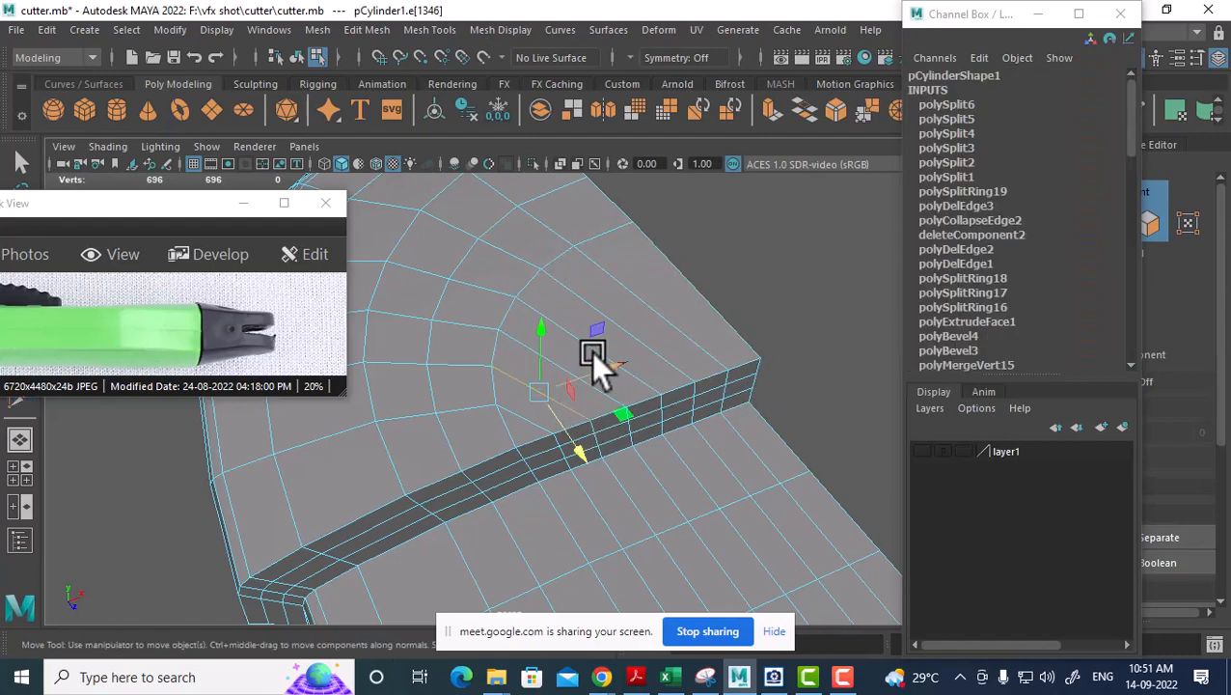
right_click_drag(590, 352, 716, 393, "ctrl")
scroll(627, 398, "up", 3)
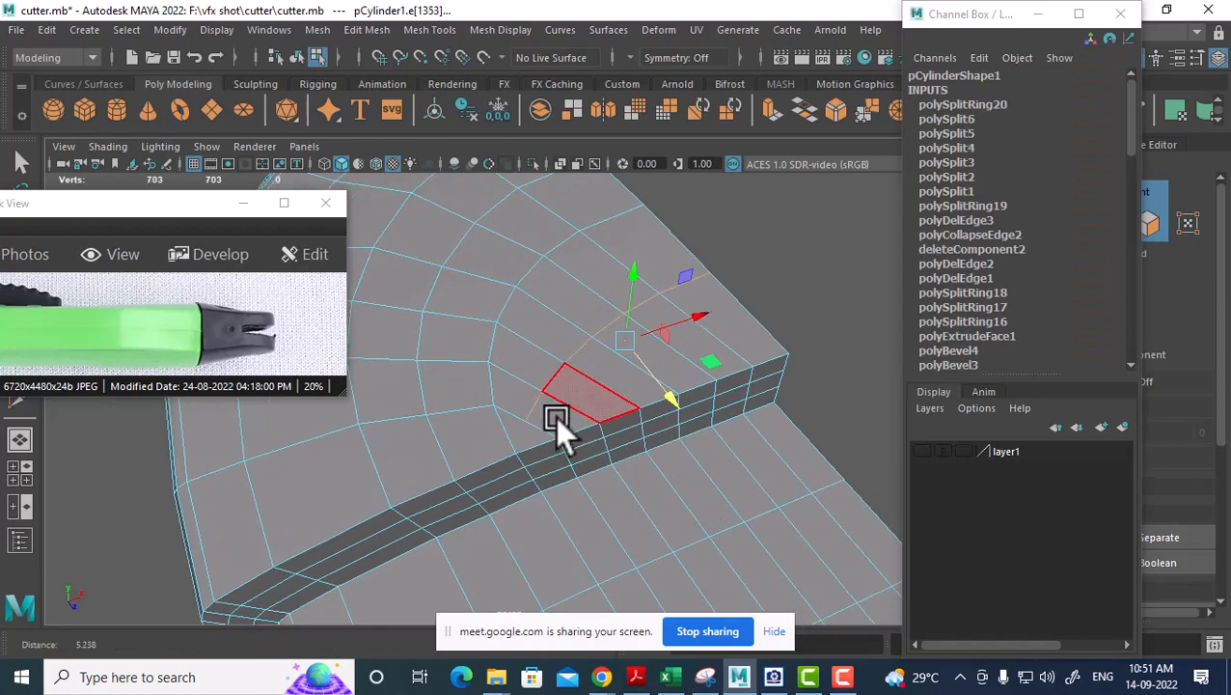
scroll(656, 337, "down", 4)
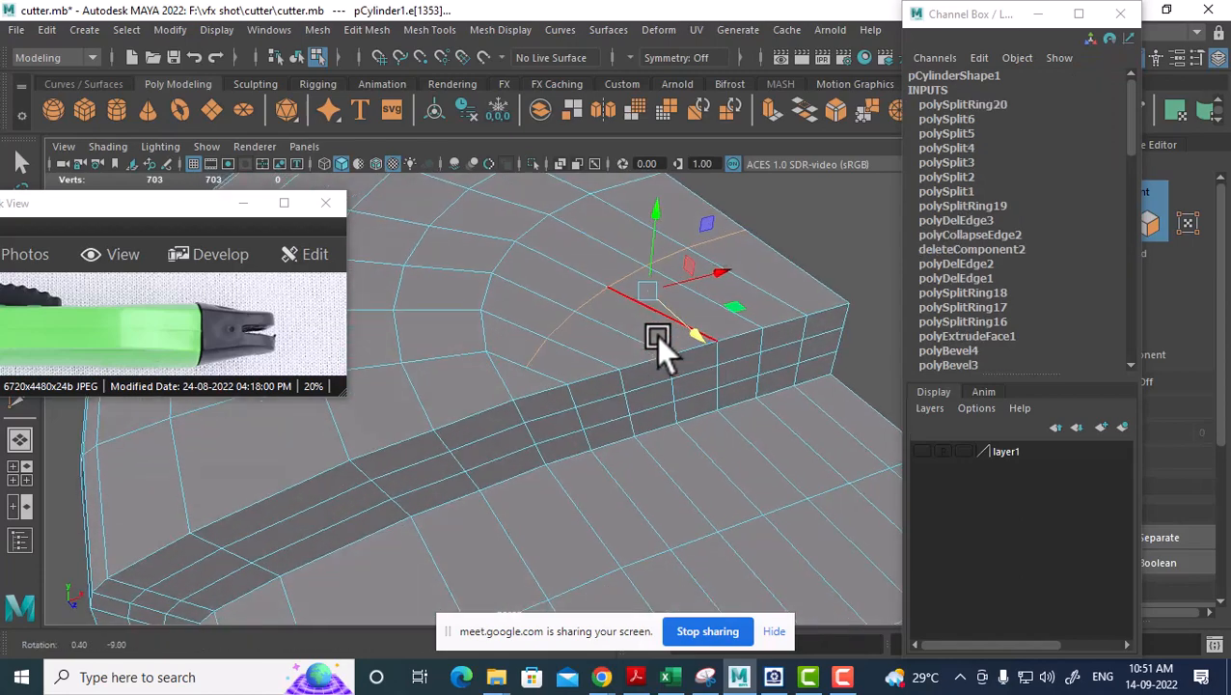
scroll(617, 381, "up", 1)
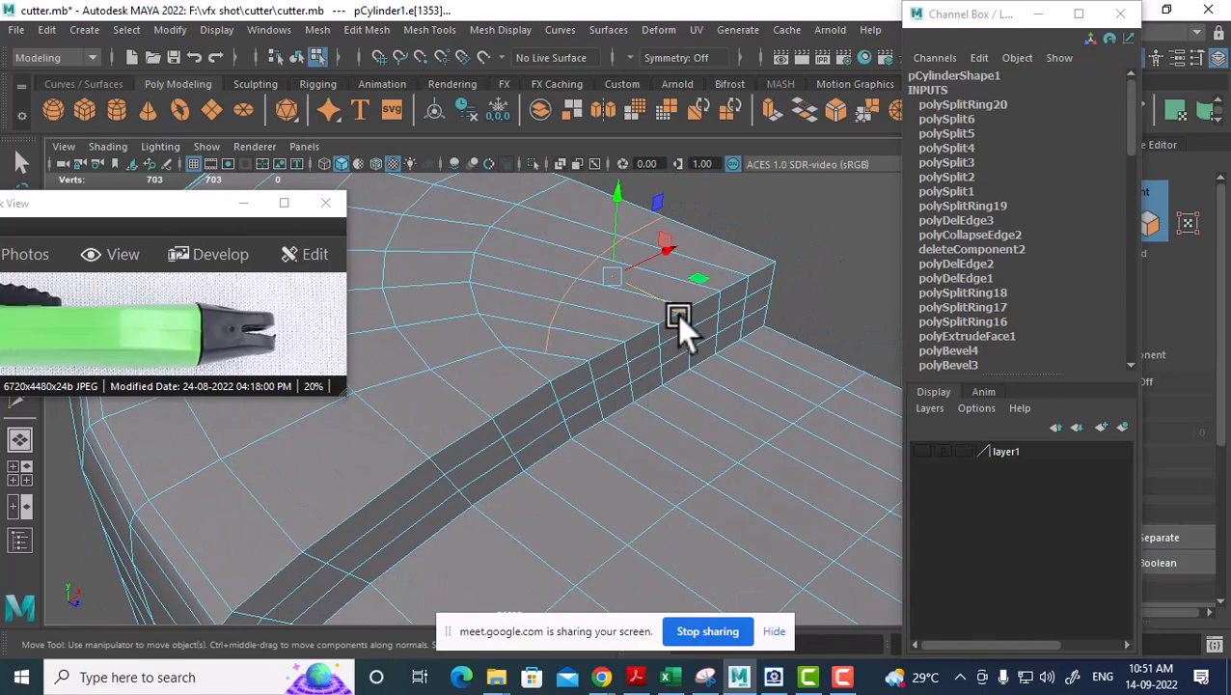
left_click_drag(680, 321, 668, 302)
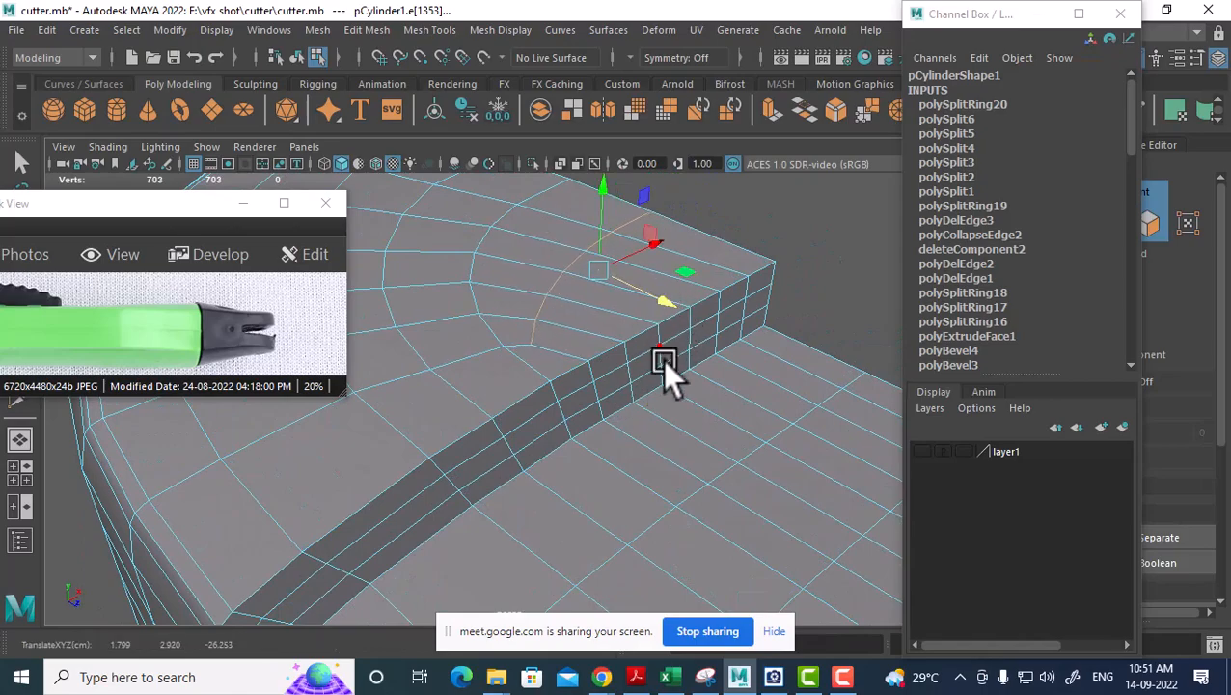
On the cap's opposite flat face, use Multi-Cut to connect the first two step-edge vertices to the inner-arc vertices.
left_click_drag(664, 364, 535, 512, "alt")
right_click_drag(495, 179, 618, 144)
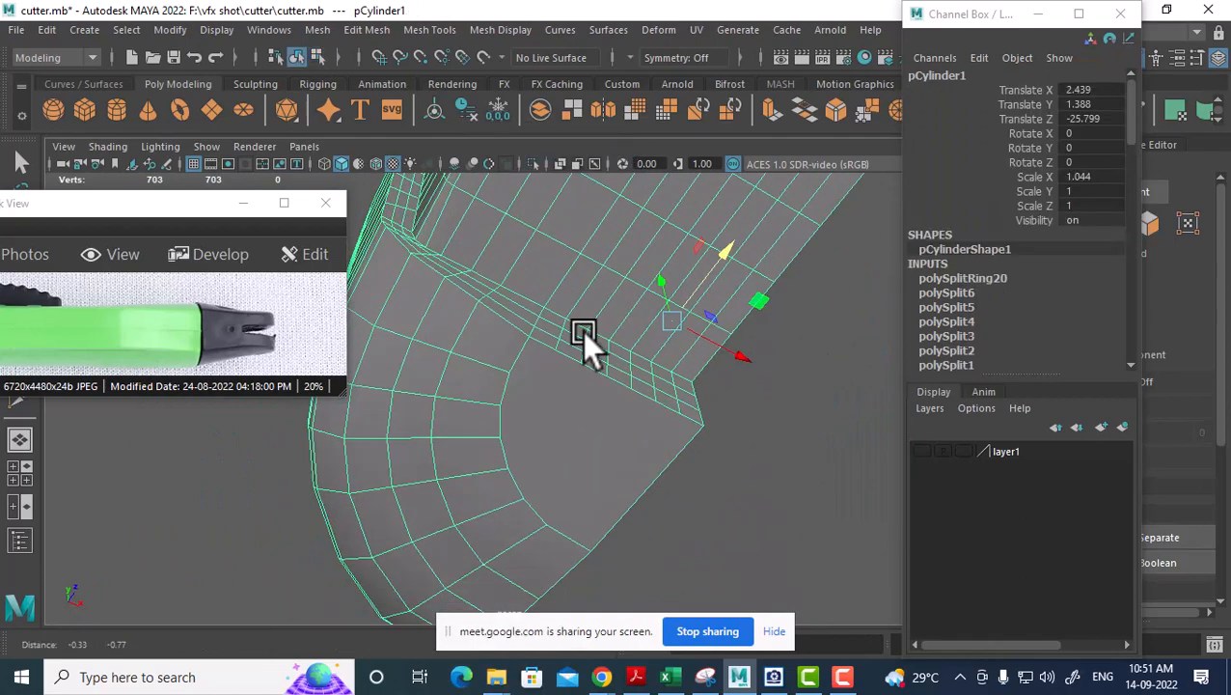
left_click_drag(582, 331, 660, 298, "alt")
right_click_drag(660, 284, 563, 194, "shift")
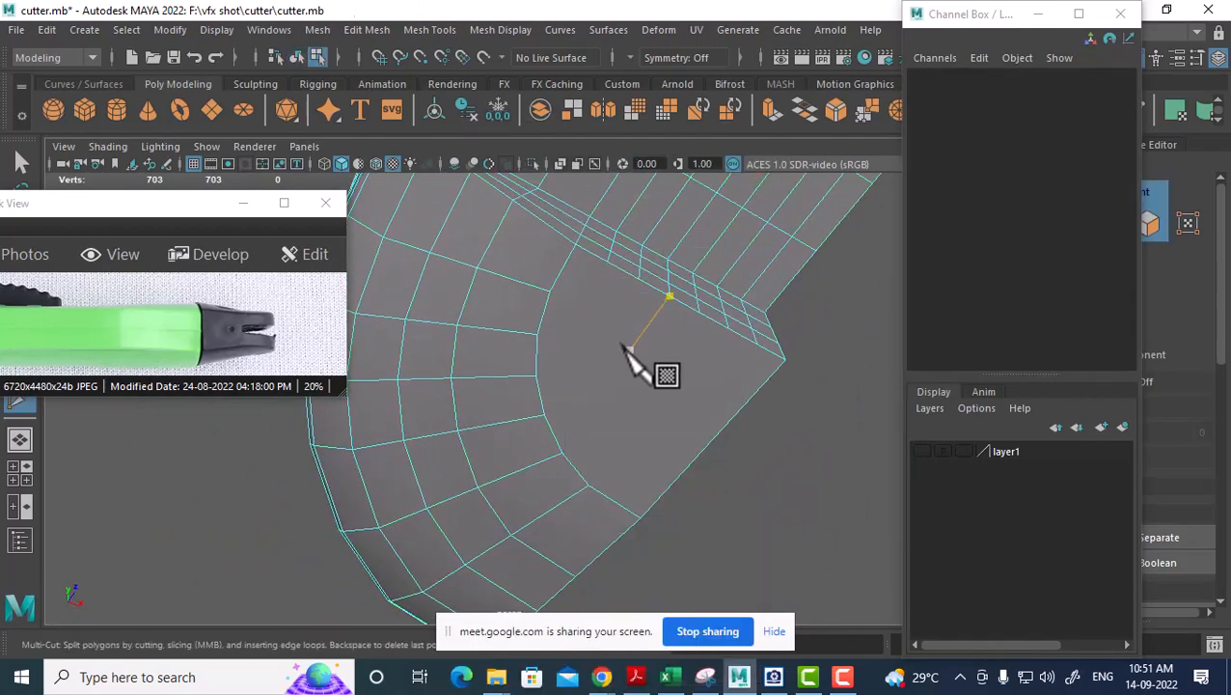
left_click_drag(625, 347, 555, 297, "alt")
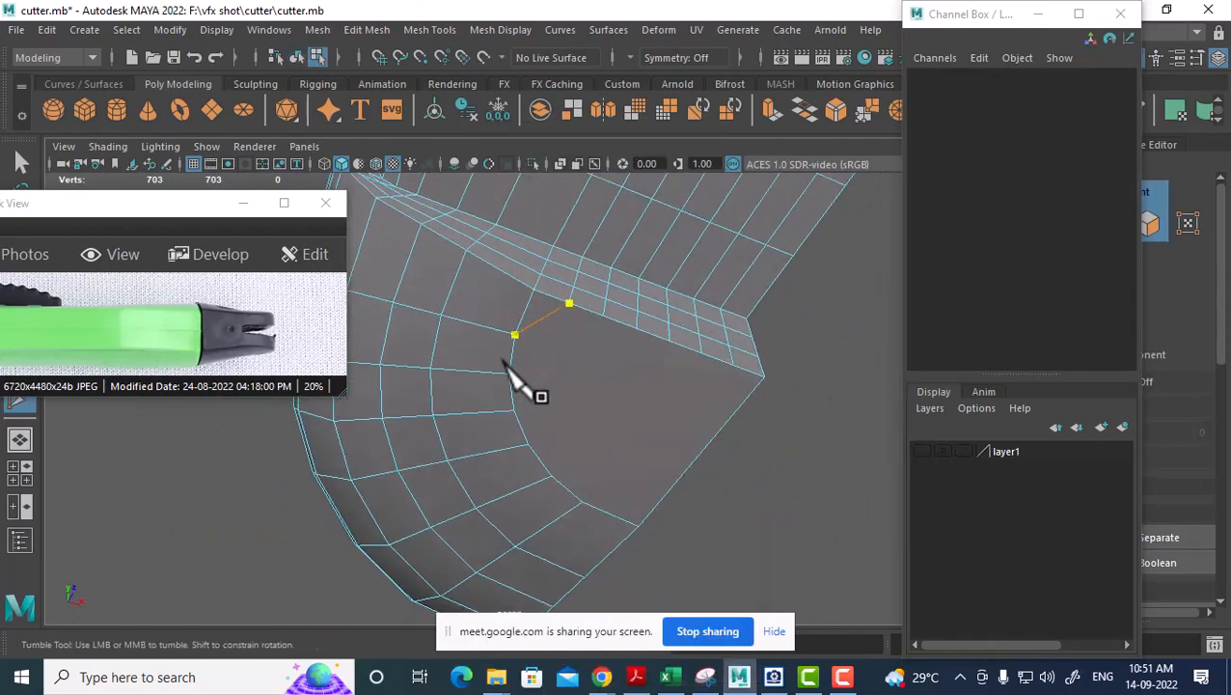
right_click(599, 395)
left_click(603, 316)
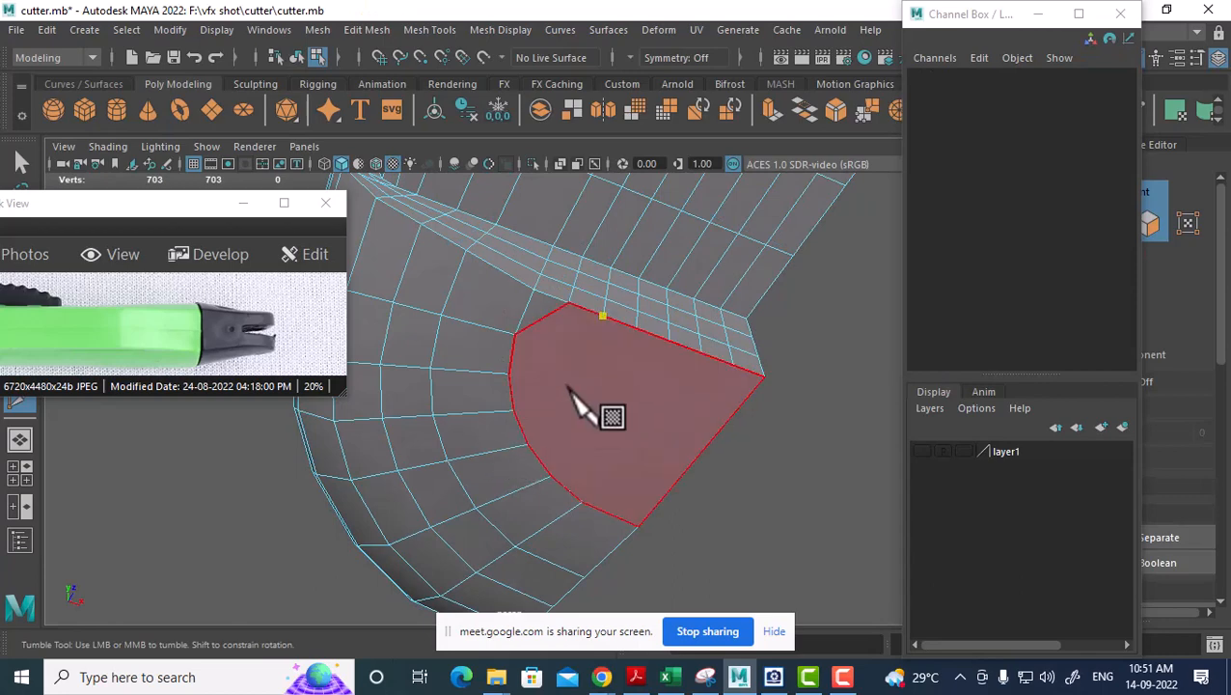
left_click(510, 372)
right_click(504, 437)
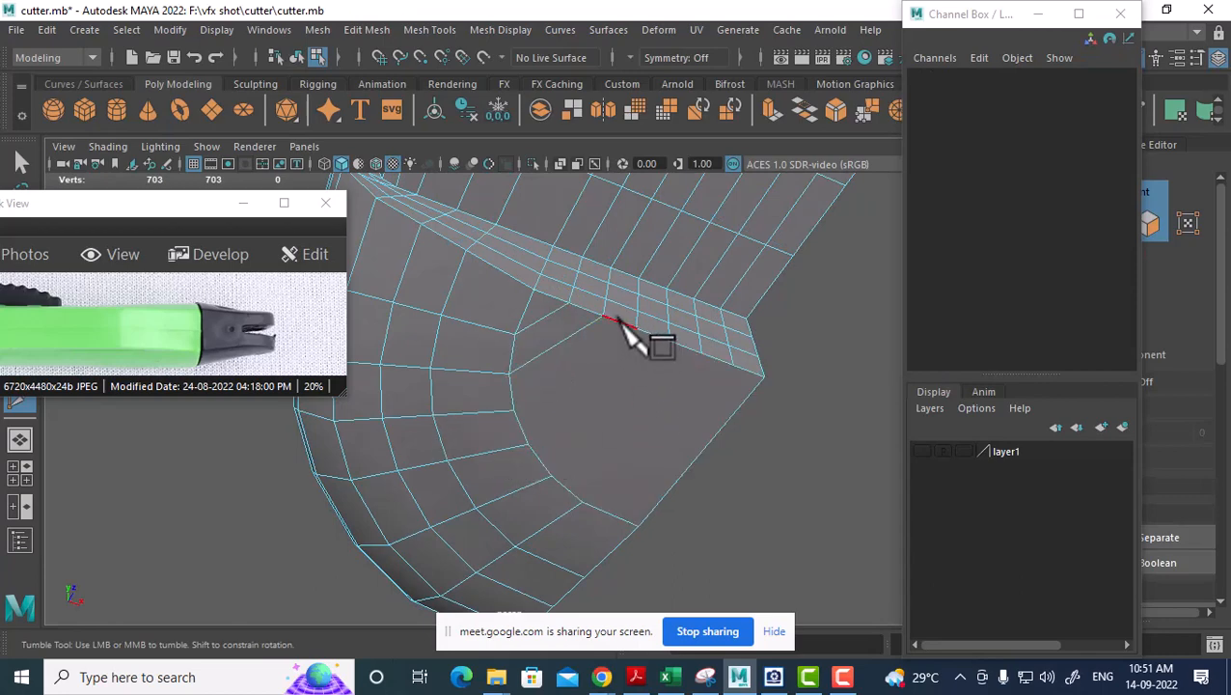
Cut the third and fourth edges across the opposite face's open centre, from the step edge to the inner arc.
left_click(635, 329)
left_click(514, 411)
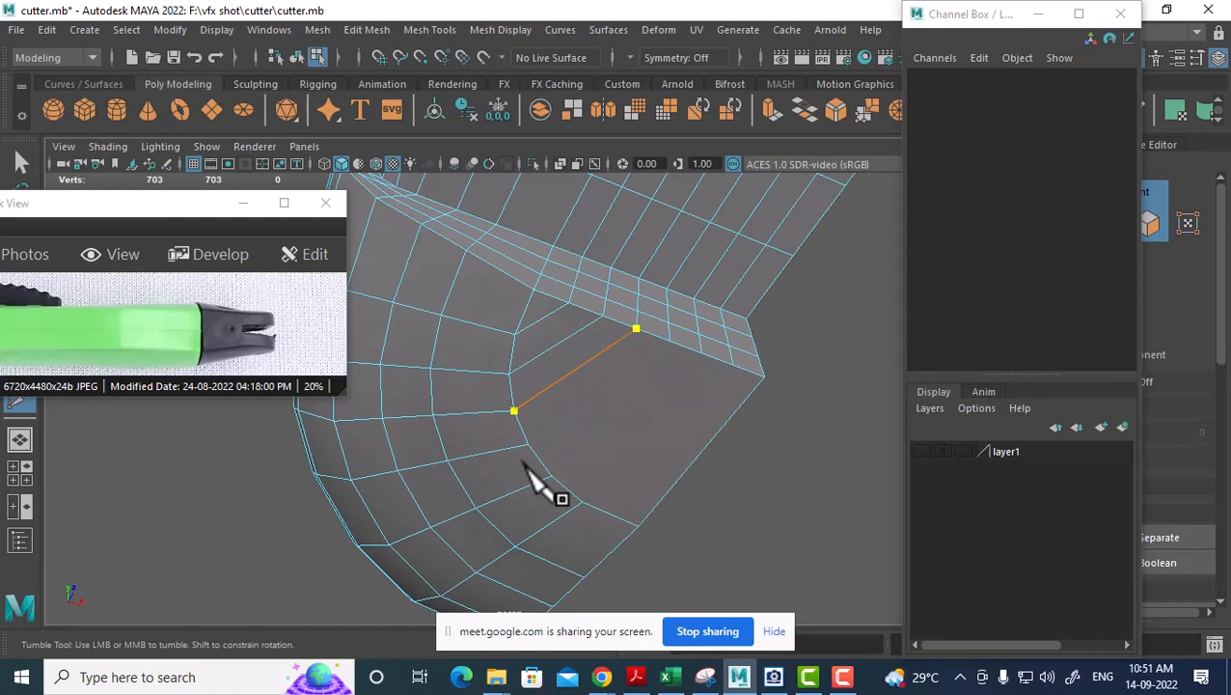
right_click(594, 355)
left_click(669, 341)
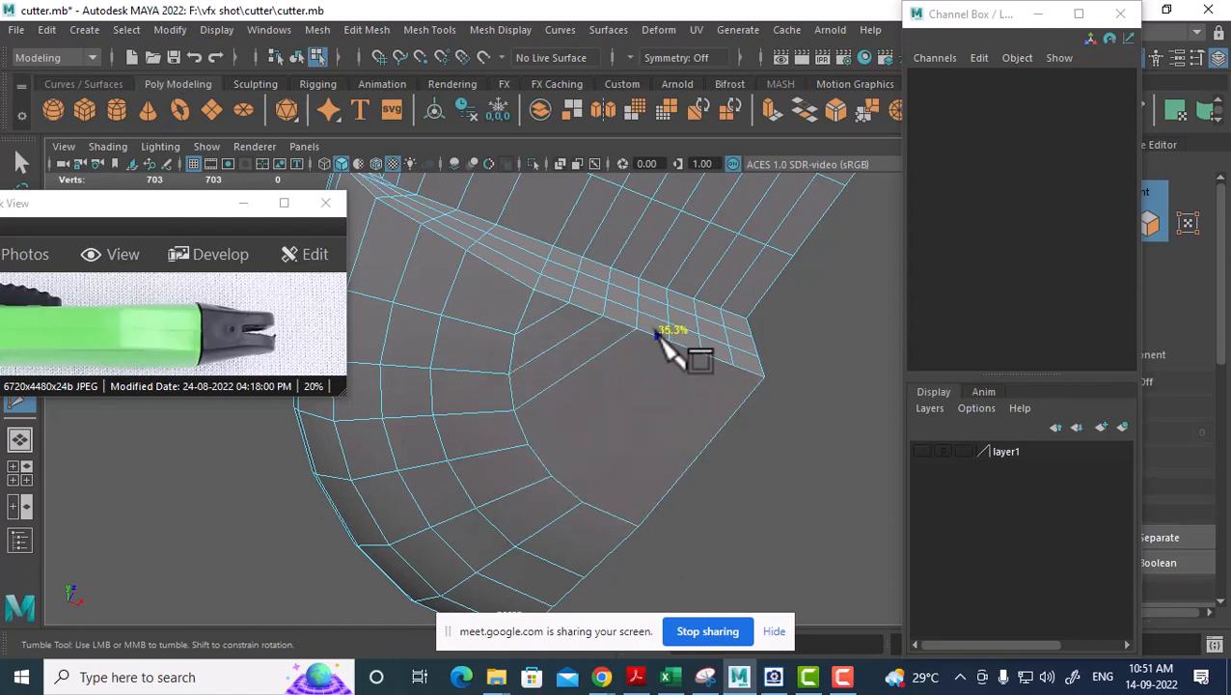
left_click(527, 443)
right_click(696, 390)
Cut the last two edges between the step edge and inner arc beside the open half side, then switch to edge selection.
left_click(702, 353)
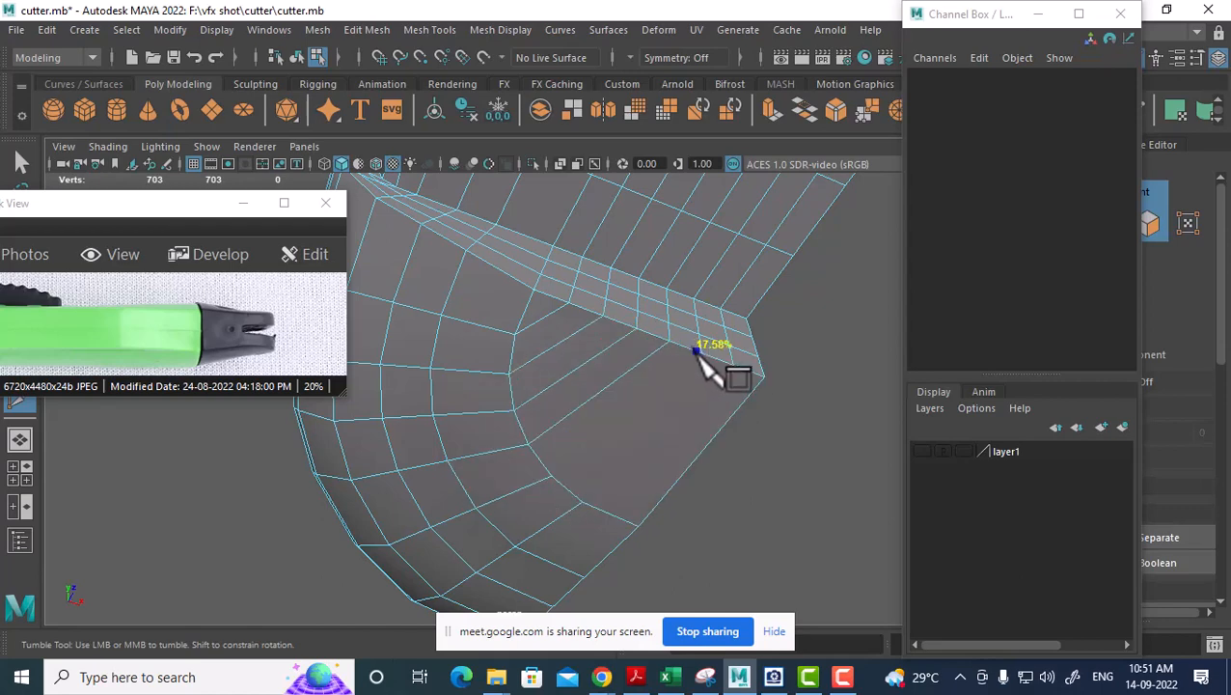
left_click(550, 475)
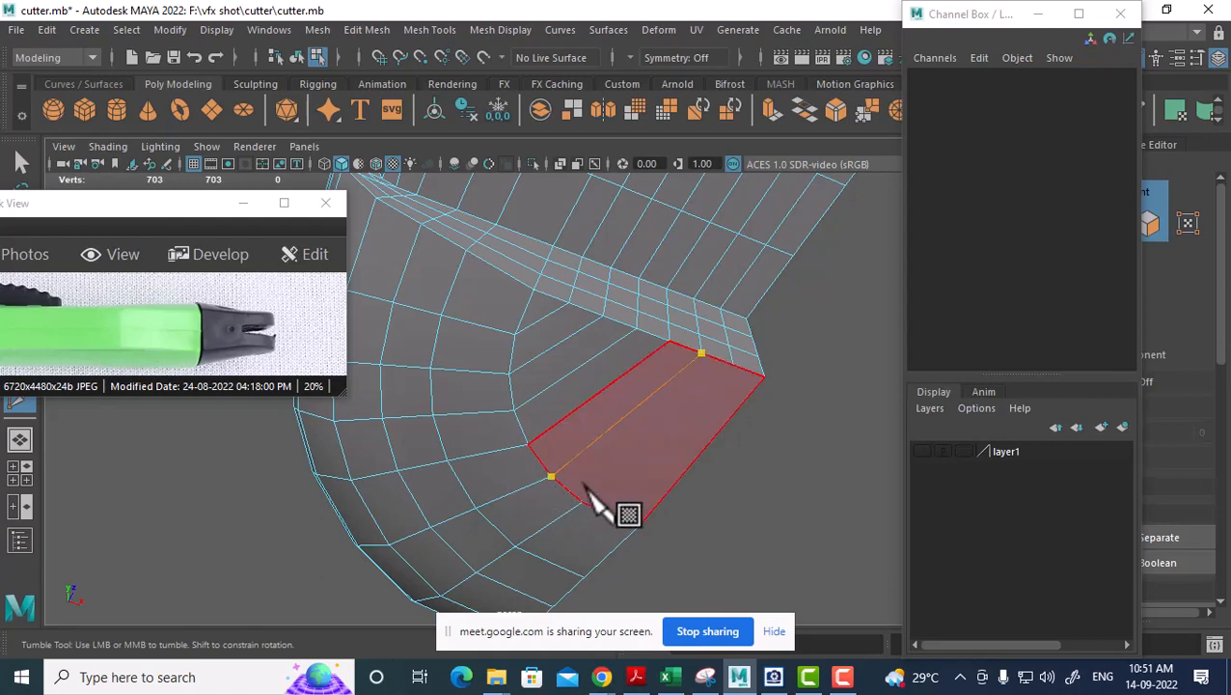
right_click(593, 502)
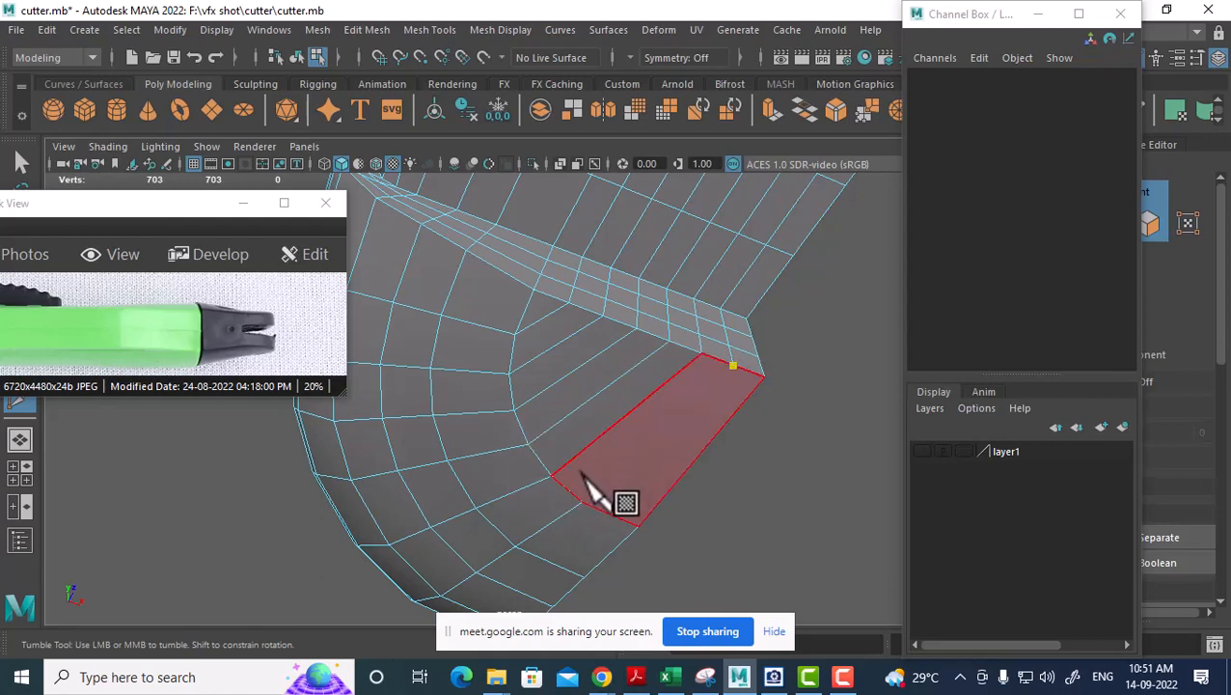
left_click(583, 502)
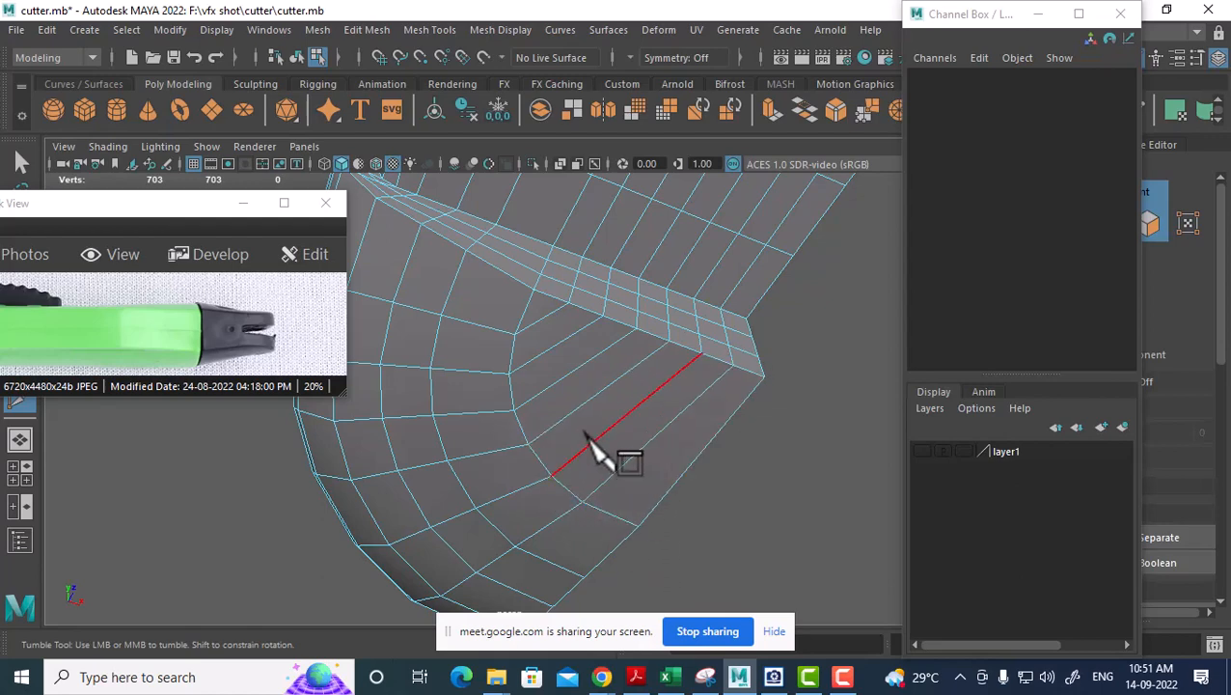
right_click_drag(590, 220, 601, 298)
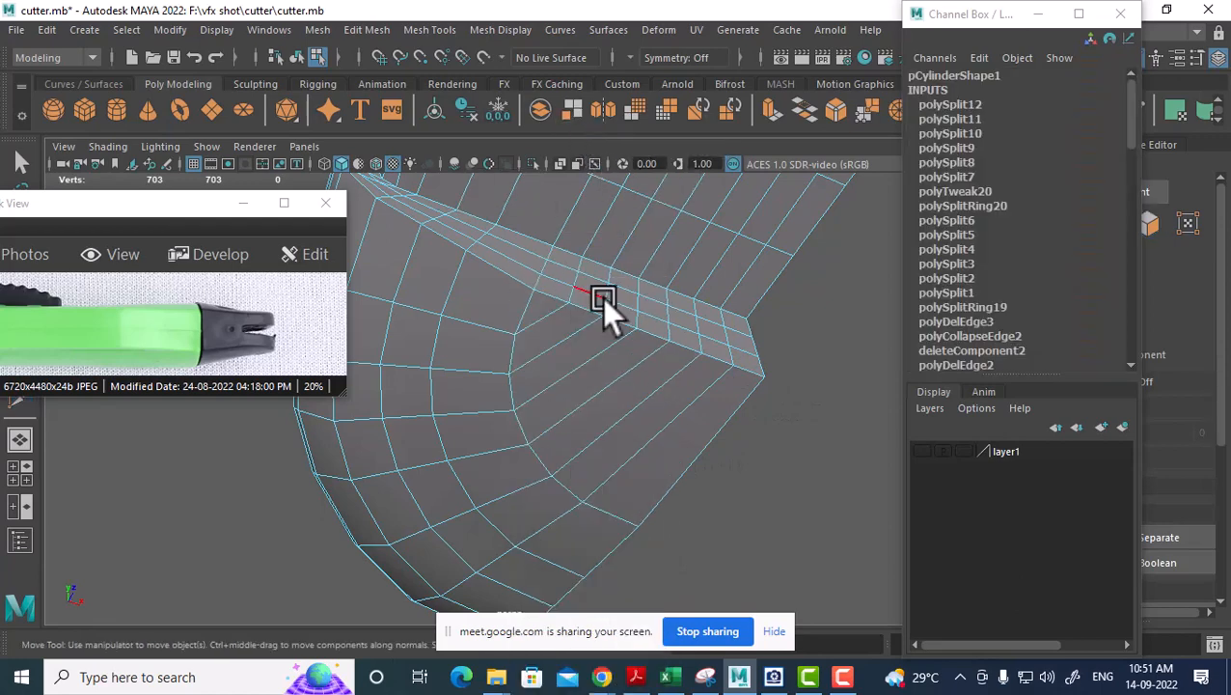
Insert an edge loop across the curved face beside the tip's notch and nudge it slightly in the wireframe top view.
left_click(560, 343)
right_click_drag(467, 365, 688, 485, "shift")
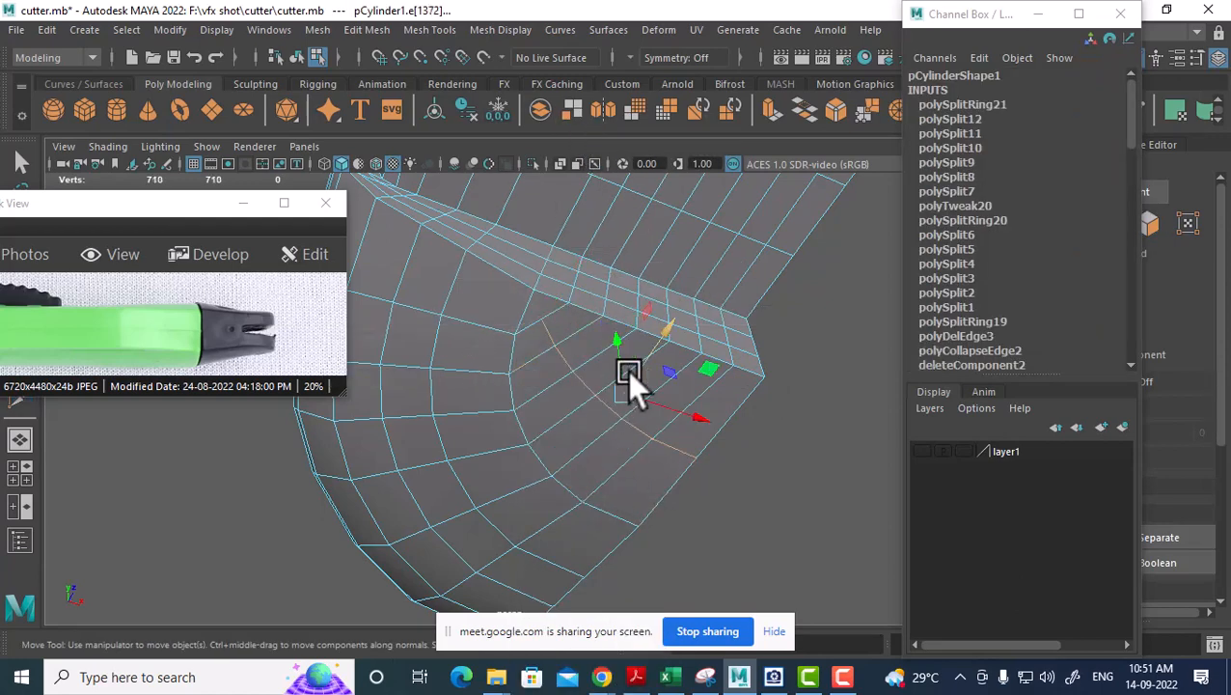
key("space")
left_click_drag(645, 362, 550, 377)
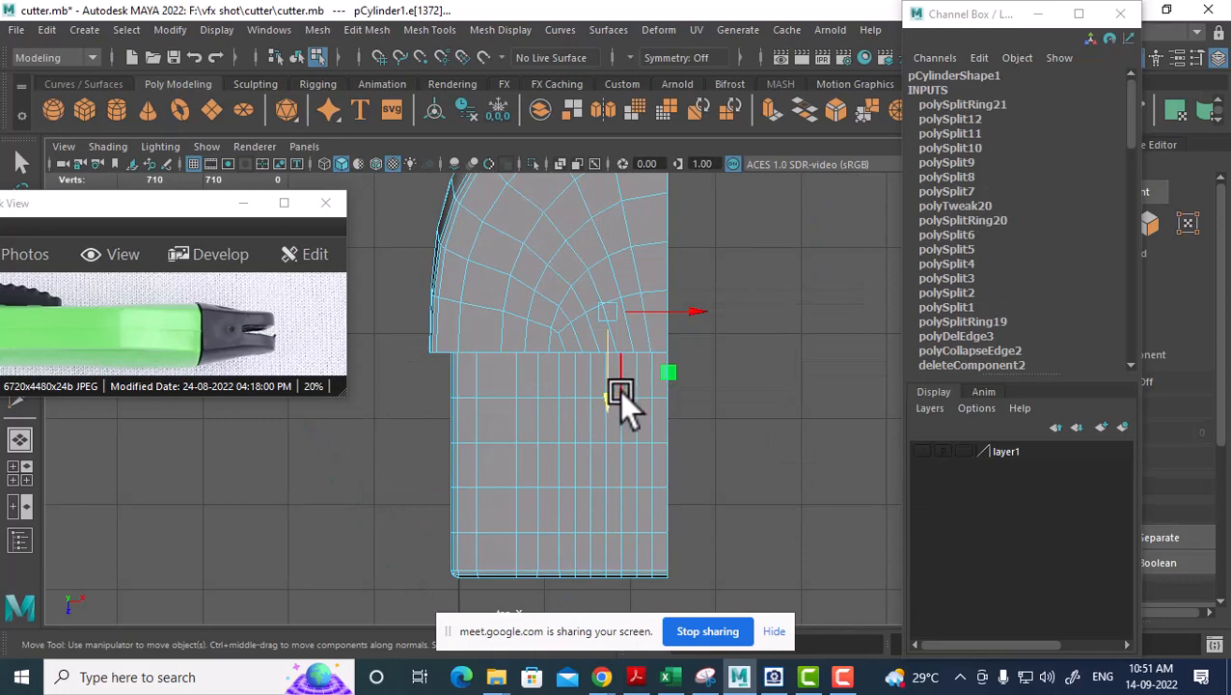
key("4")
scroll(667, 436, "up", 4)
middle_click_drag(690, 326, 615, 444, "alt")
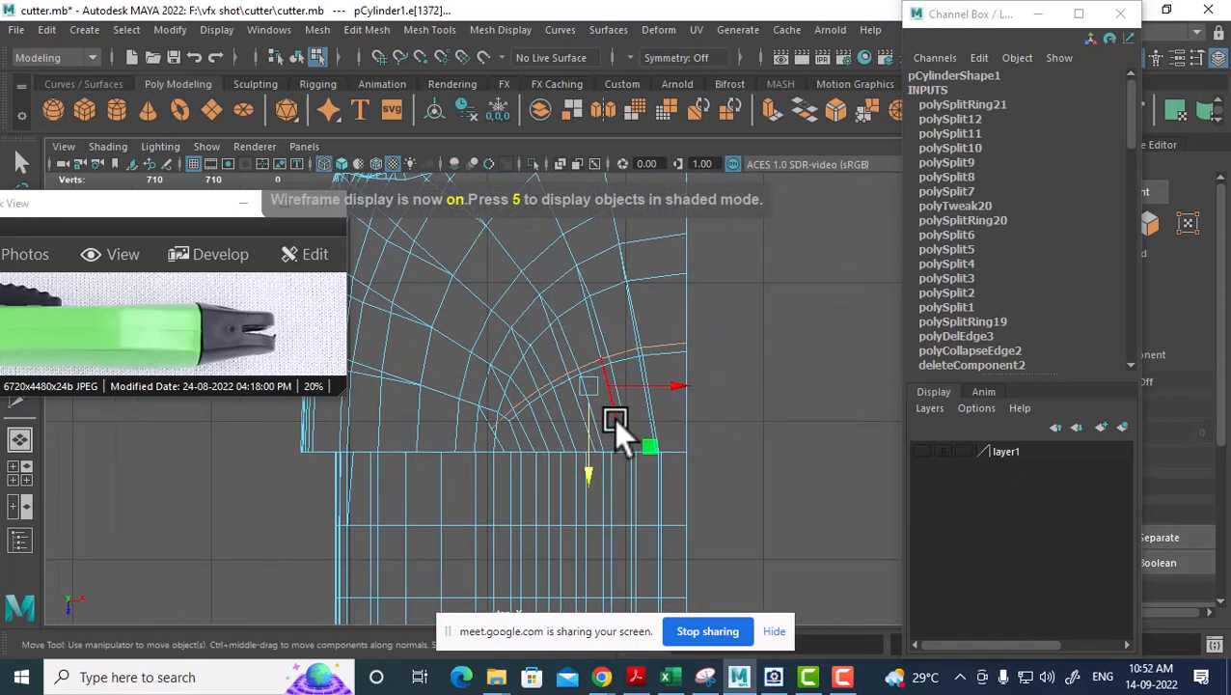
scroll(613, 420, "up", 1)
left_click_drag(591, 476, 590, 471)
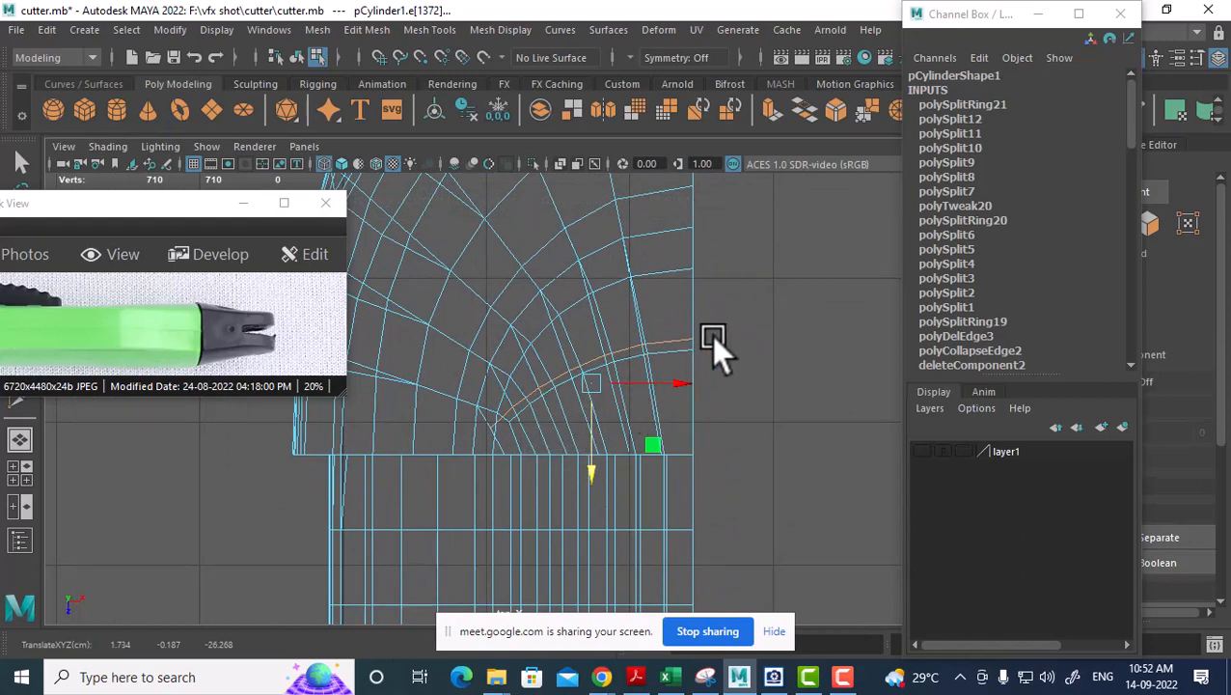
left_click_drag(718, 311, 674, 371, "ctrl")
left_click_drag(567, 386, 582, 380)
Restore shaded display, put the half tip back in object mode and inspect its open centre side.
mouse_move(581, 425)
left_mouse_down("alt")
mouse_move(589, 336)
mouse_move(613, 423)
left_mouse_up("alt")
key("5")
left_click_drag(720, 443, 604, 467, "alt")
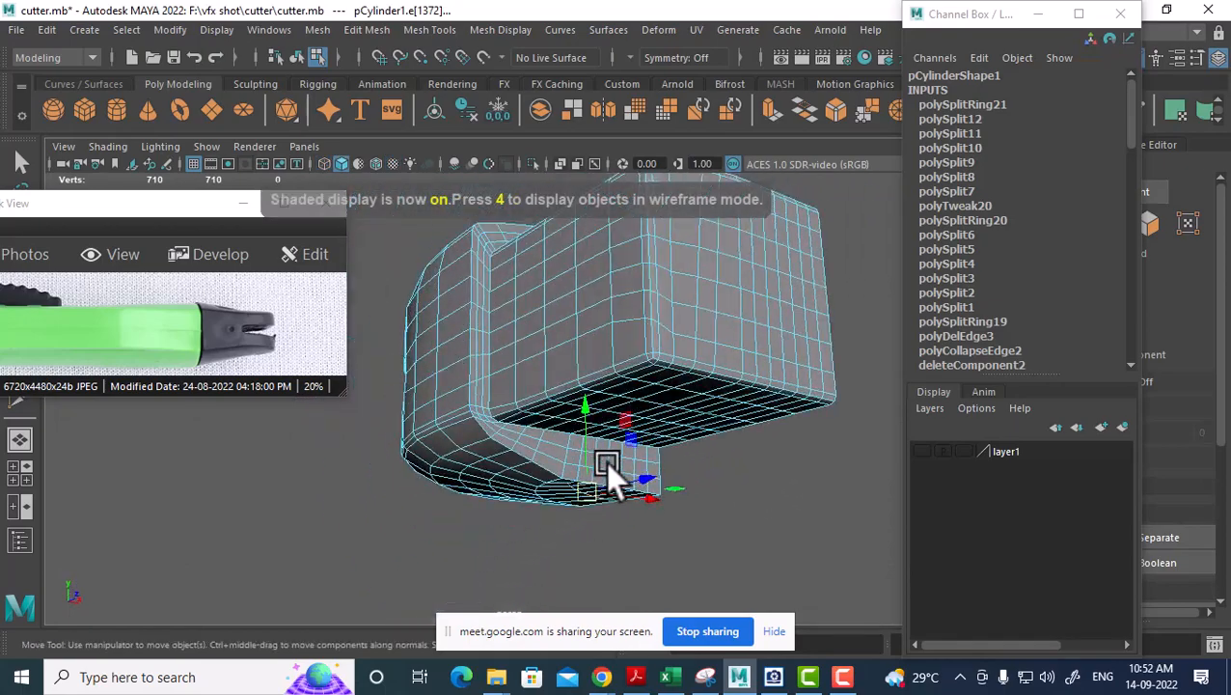
right_click_drag(590, 202, 748, 137)
left_click_drag(748, 137, 724, 417, "alt")
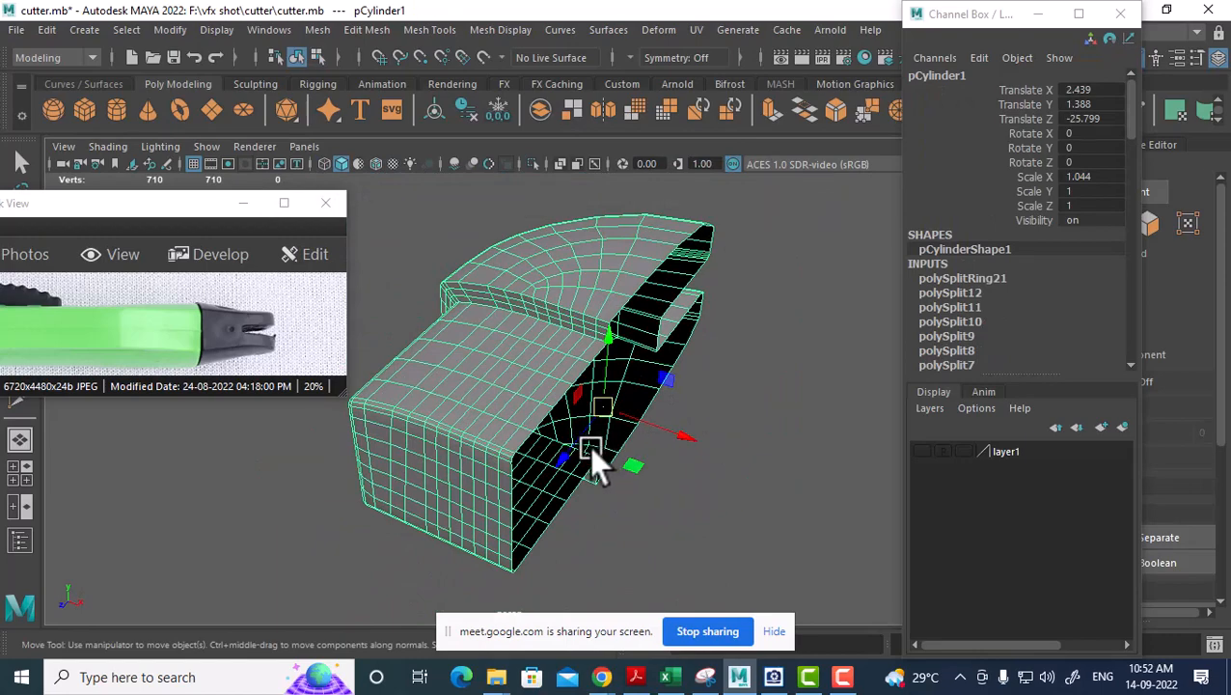
left_click_drag(591, 450, 743, 345, "alt")
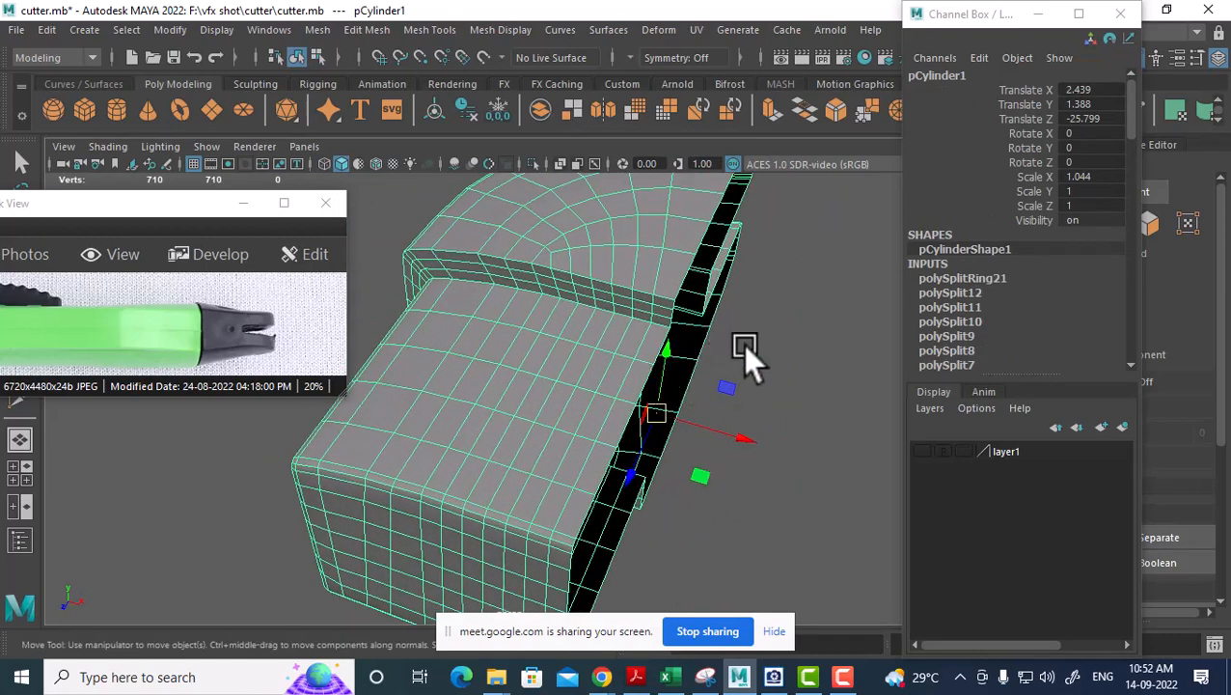
left_click(743, 345)
left_click(690, 306)
Mirror the half tip with Duplicate Special, resetting the options and setting the X scale to -1.
key("space")
left_click_drag(783, 290, 670, 287)
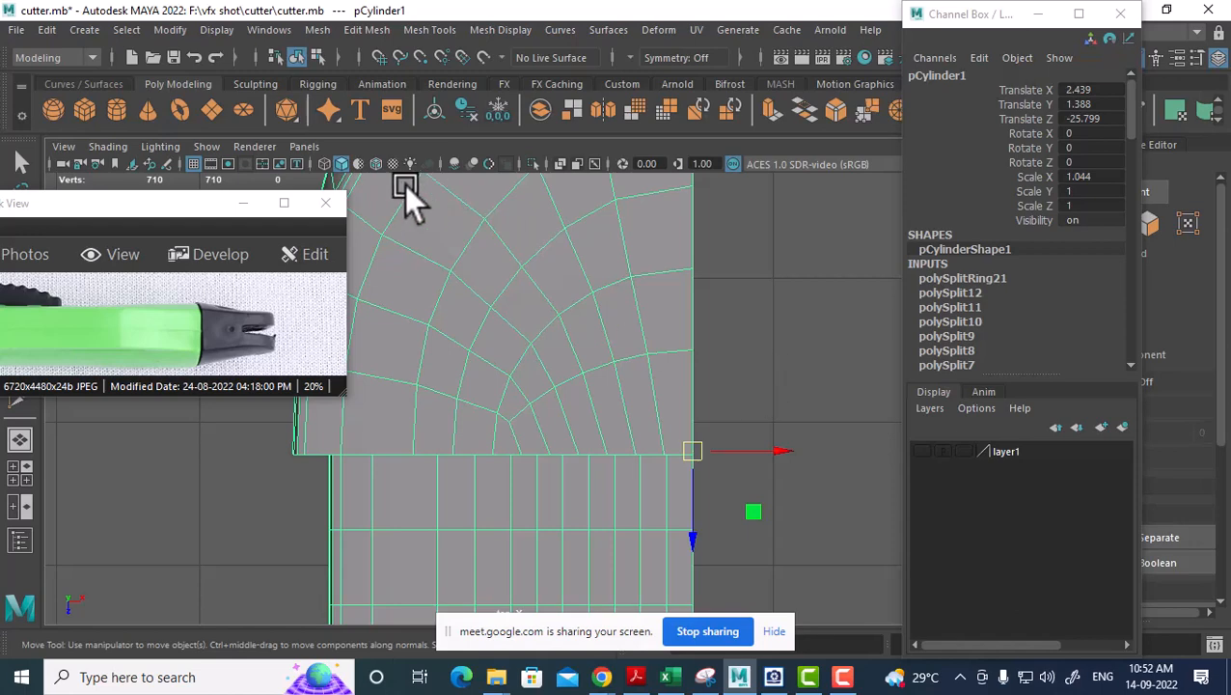
left_click(47, 31)
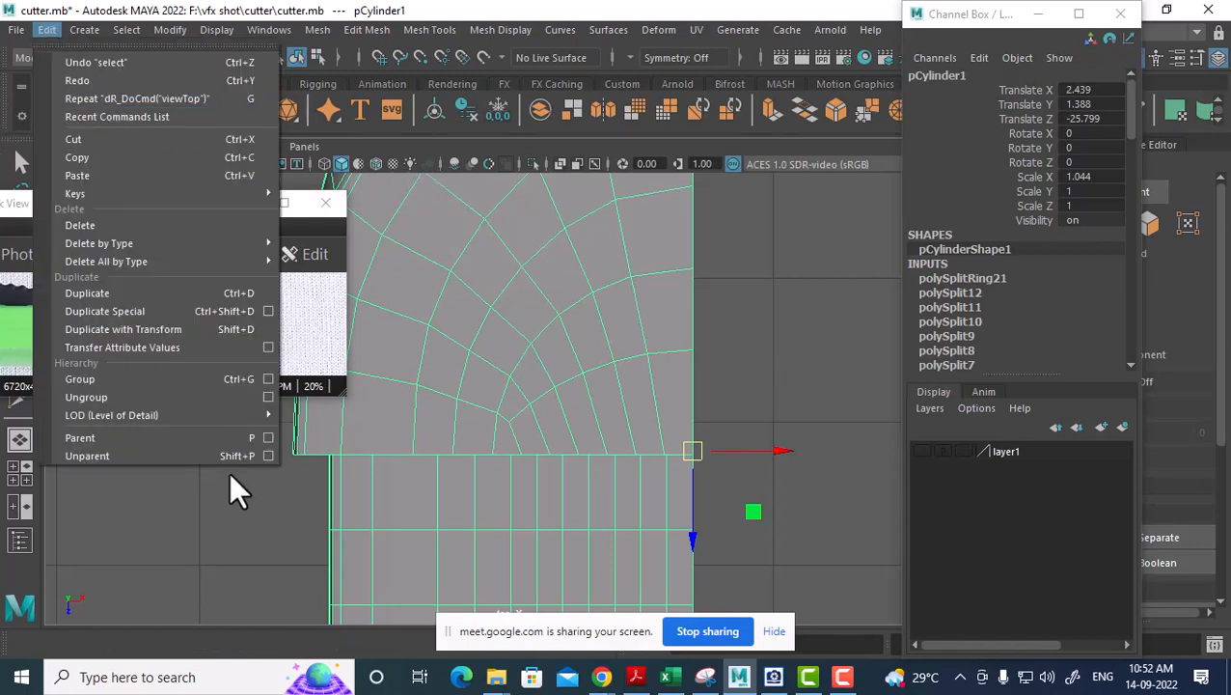
left_click(267, 311)
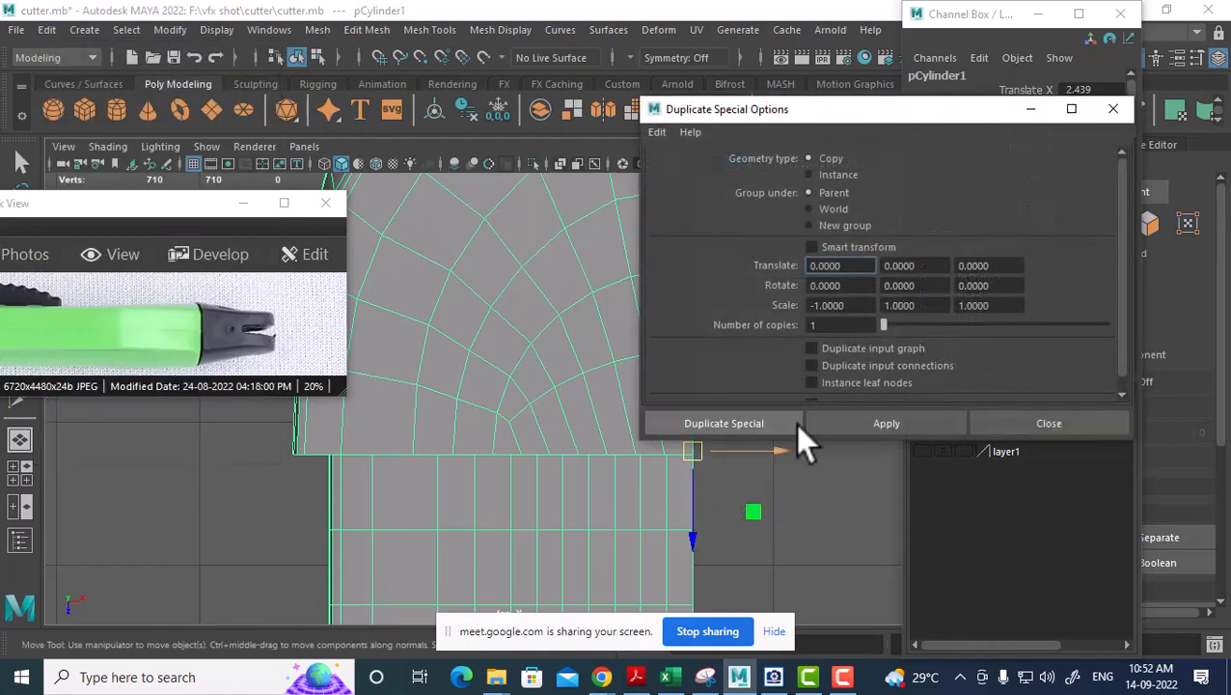
left_click(656, 131)
middle_click_drag(651, 491, 488, 513, "alt")
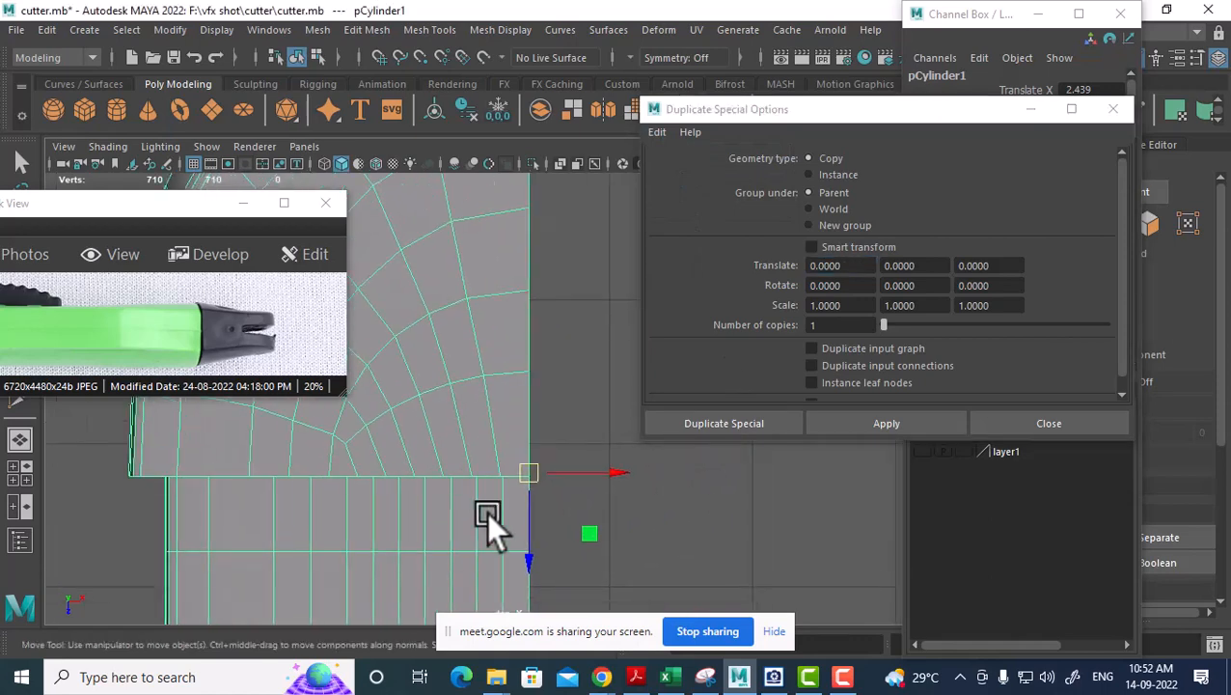
left_click(818, 305)
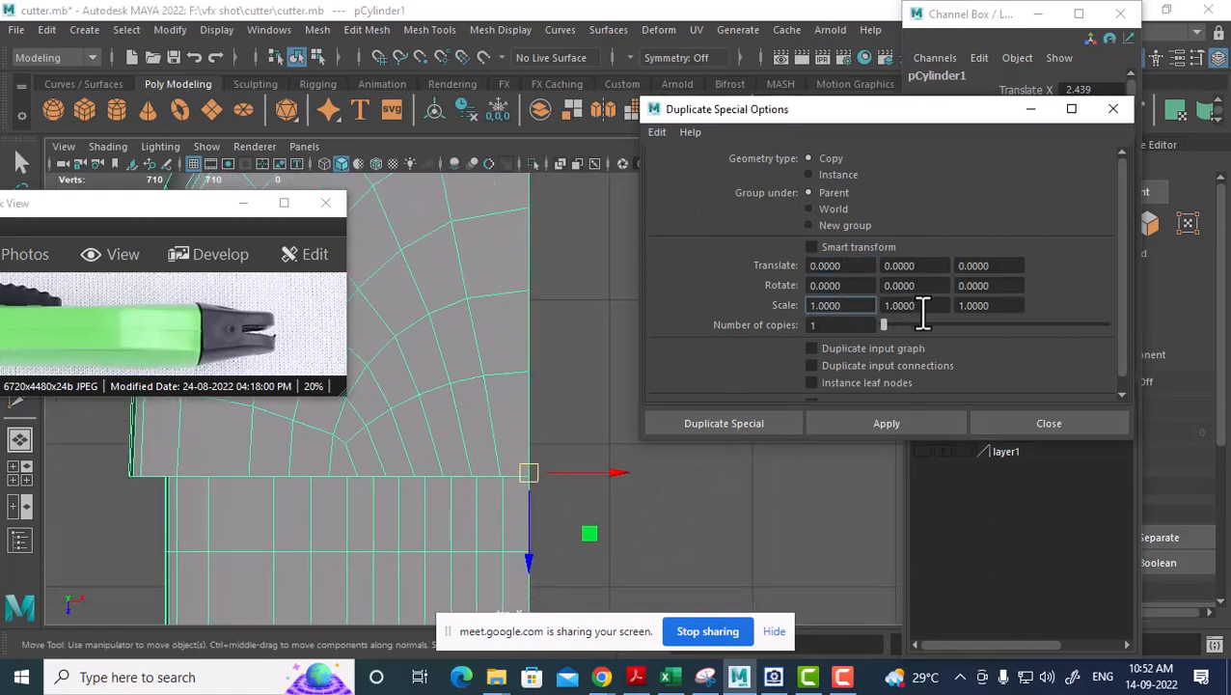
type("-")
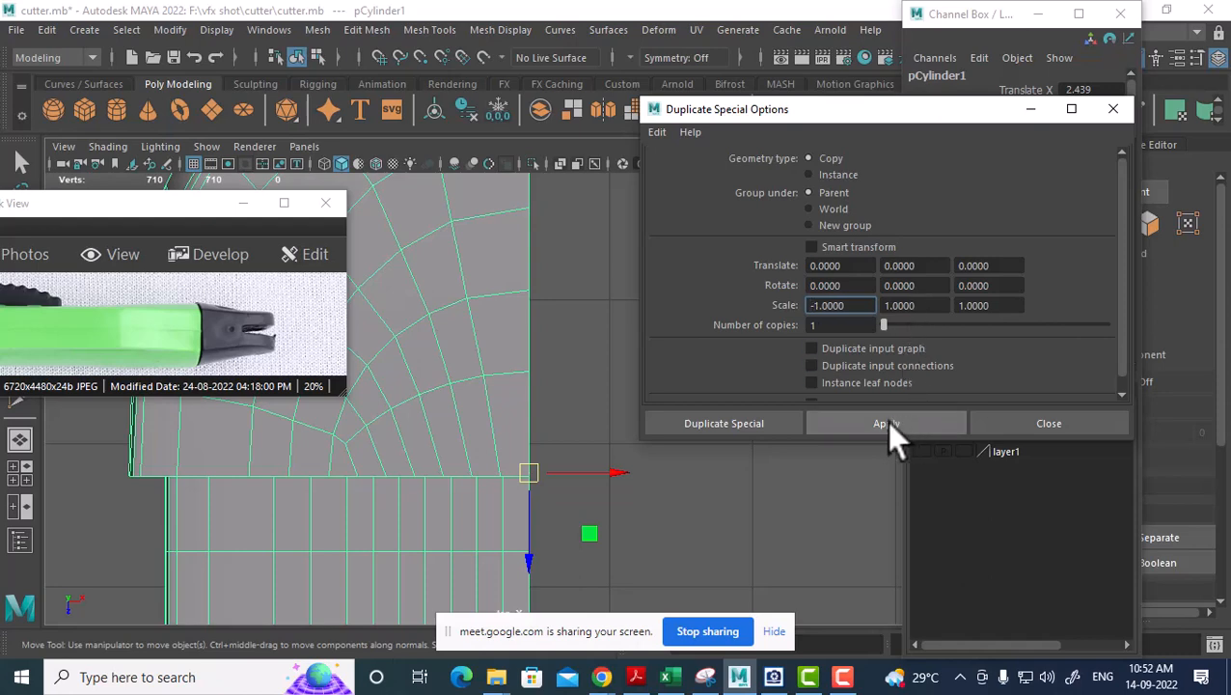
left_click(886, 423)
scroll(512, 434, "down", 3)
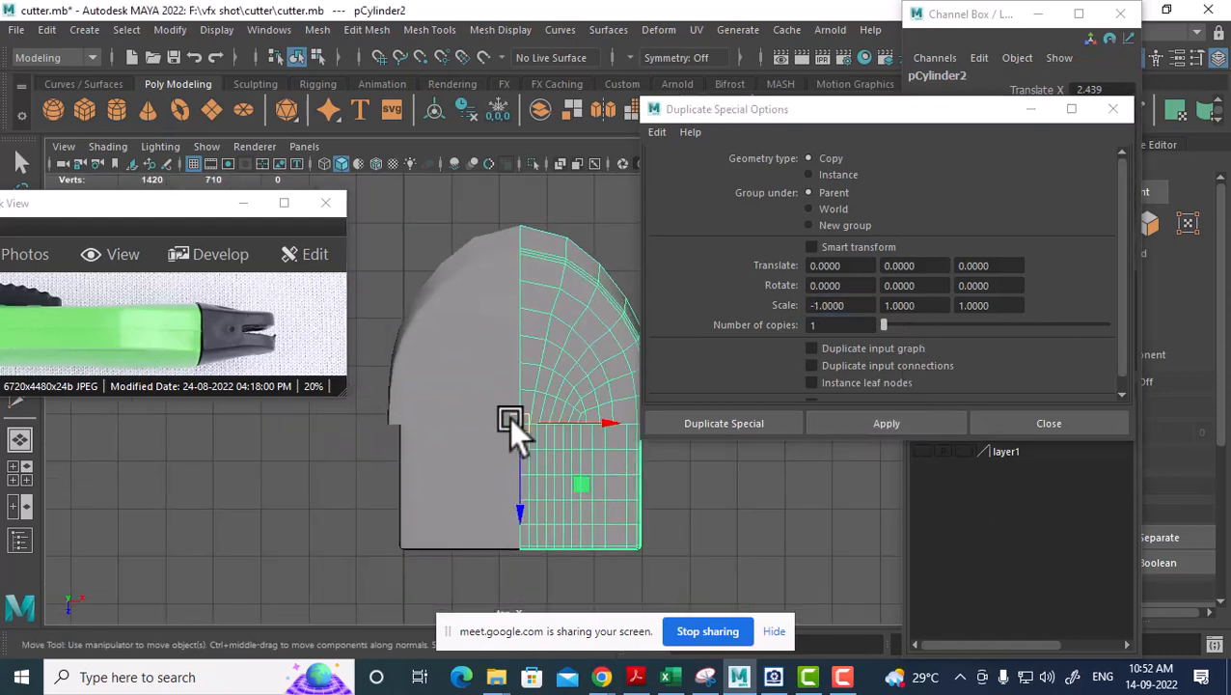
left_click(1099, 431)
Select both halves of the tip and combine them into one mesh.
left_click_drag(748, 334, 425, 484)
key("space")
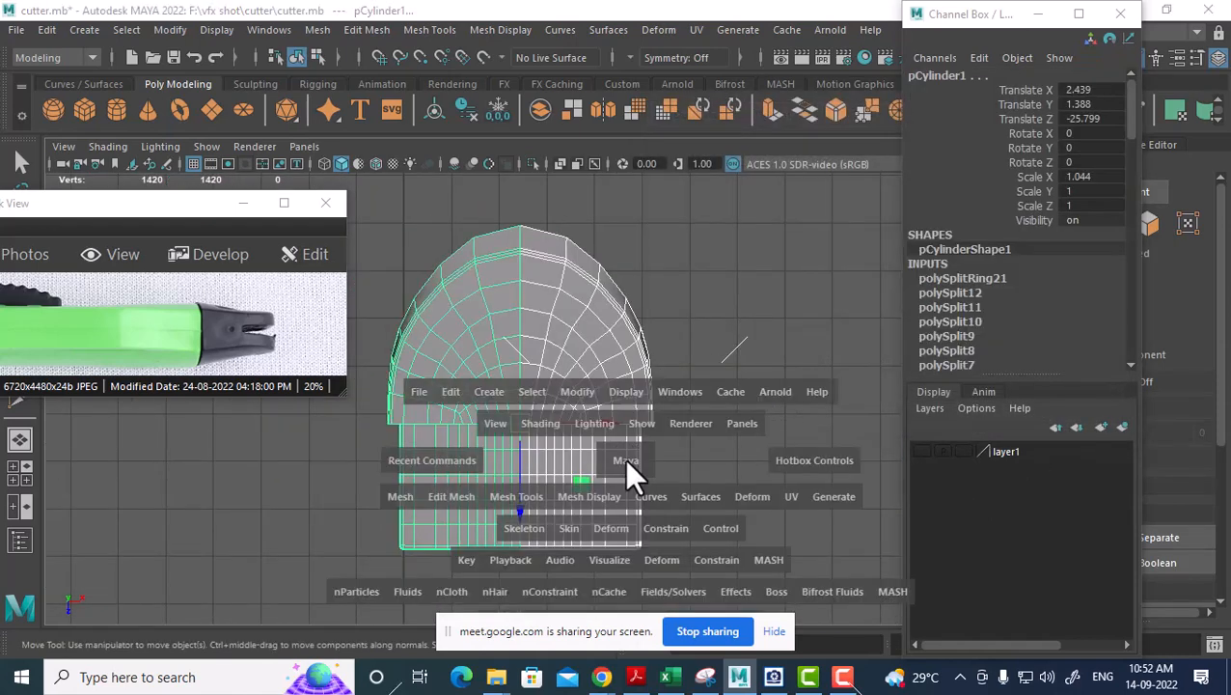
left_click_drag(624, 458, 687, 324, "alt")
right_click_drag(684, 196, 656, 579, "shift")
Merge the vertices along the tip's centre seam with a distance threshold of 0.01 and return to object mode.
right_click(651, 260)
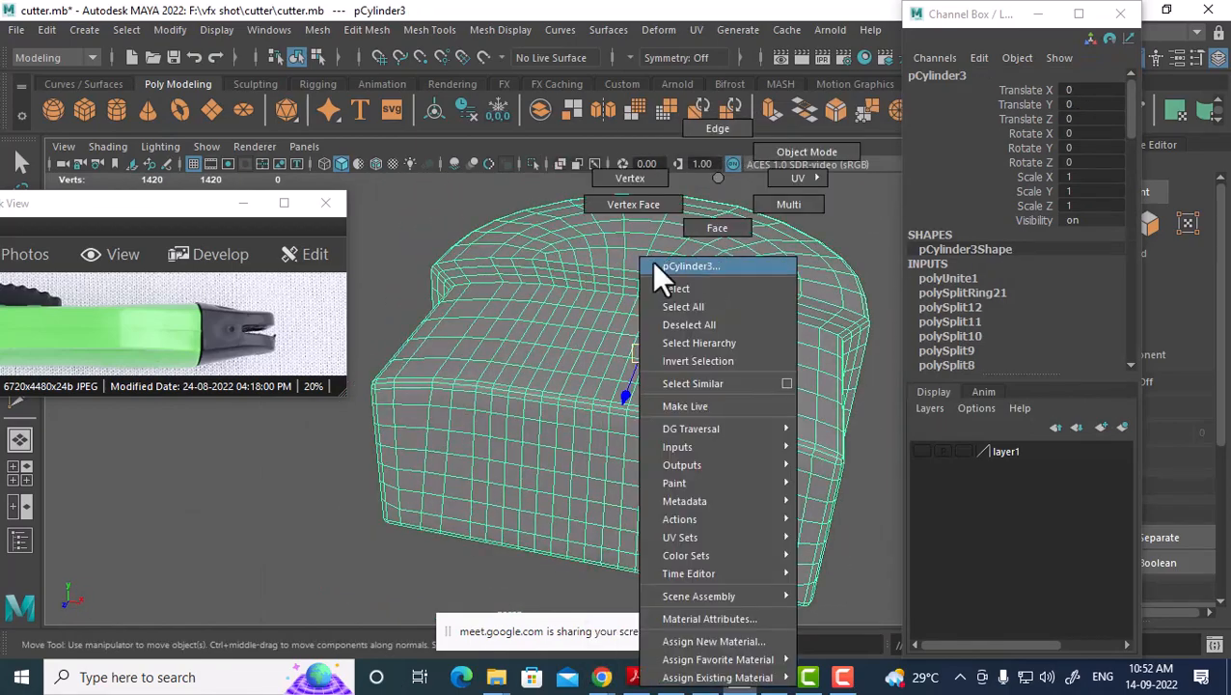
right_click_drag(651, 260, 573, 184)
key("space")
left_click_drag(772, 283, 673, 283)
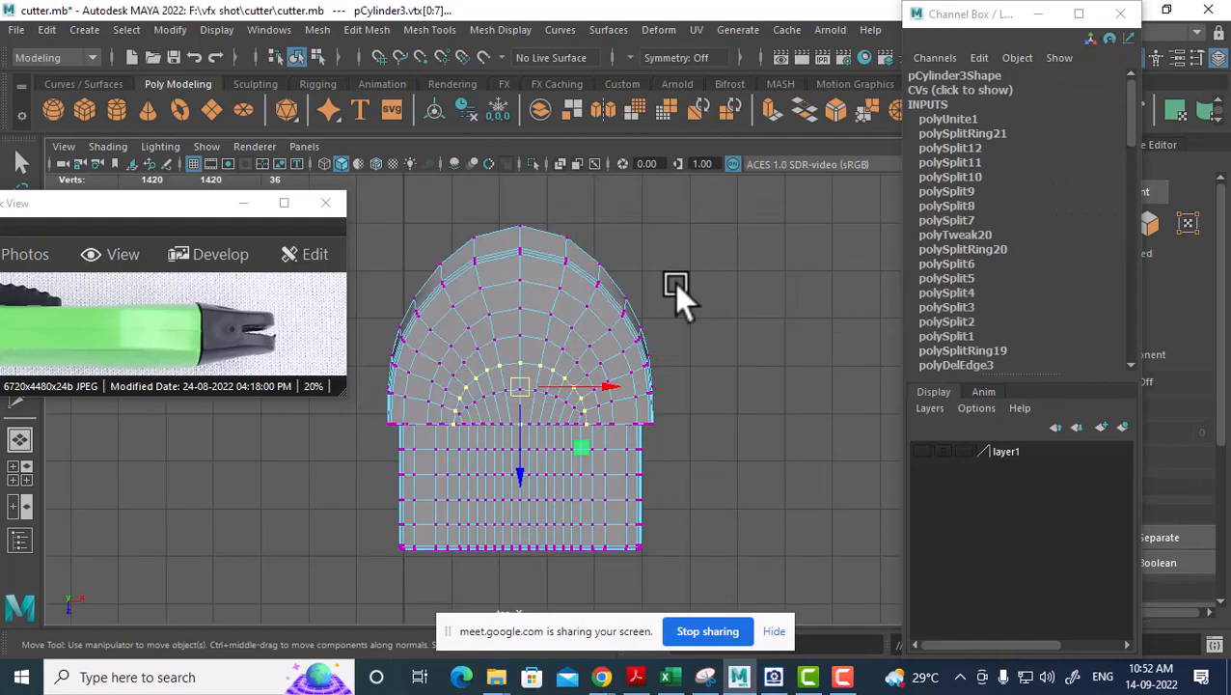
right_click_drag(674, 283, 615, 331, "alt")
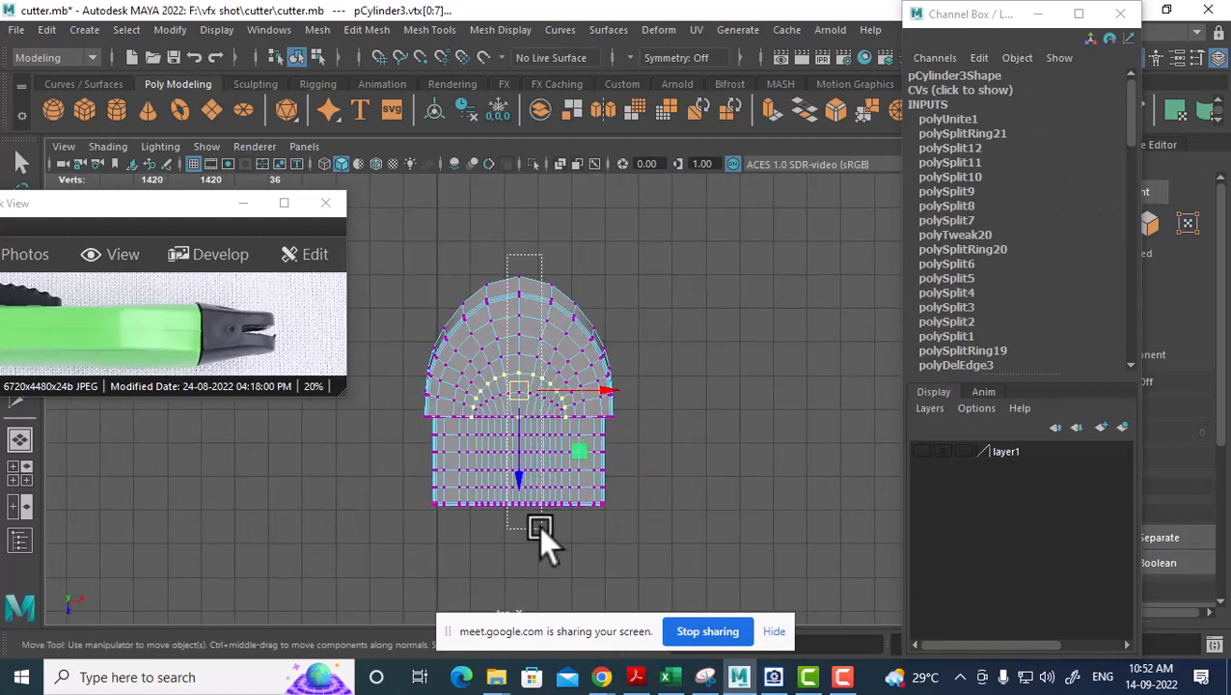
left_click_drag(538, 525, 530, 527)
key("space")
left_click_drag(587, 455, 635, 263)
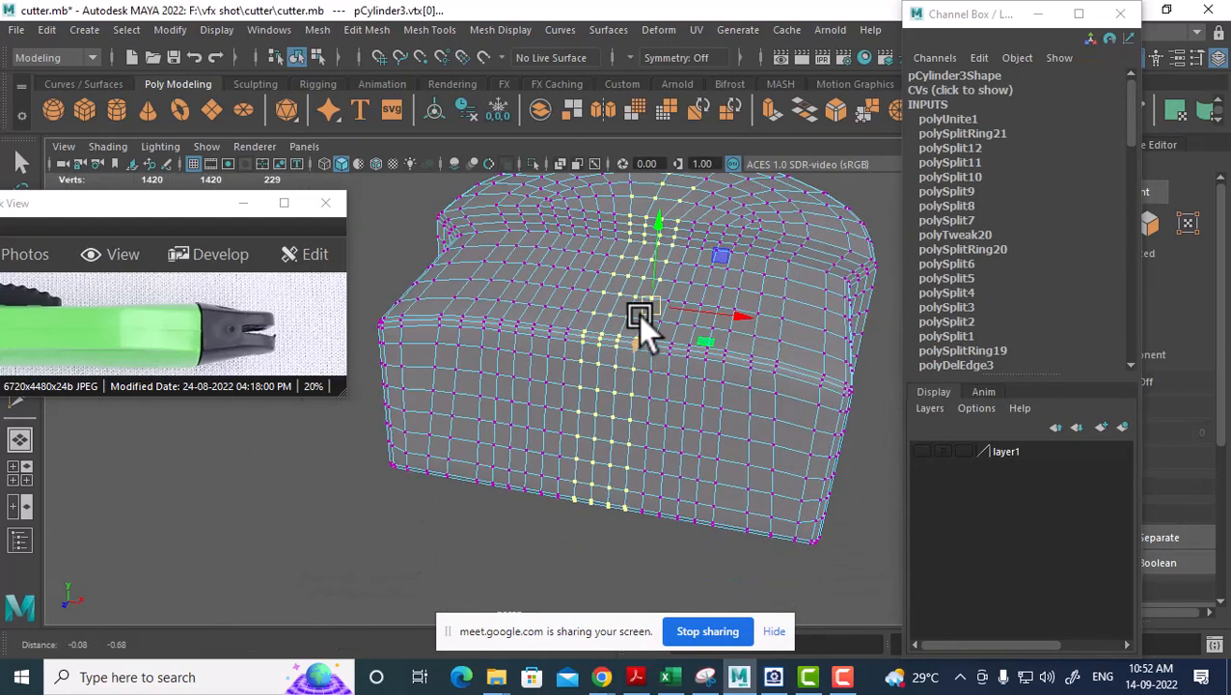
right_click_drag(638, 314, 772, 176, "alt")
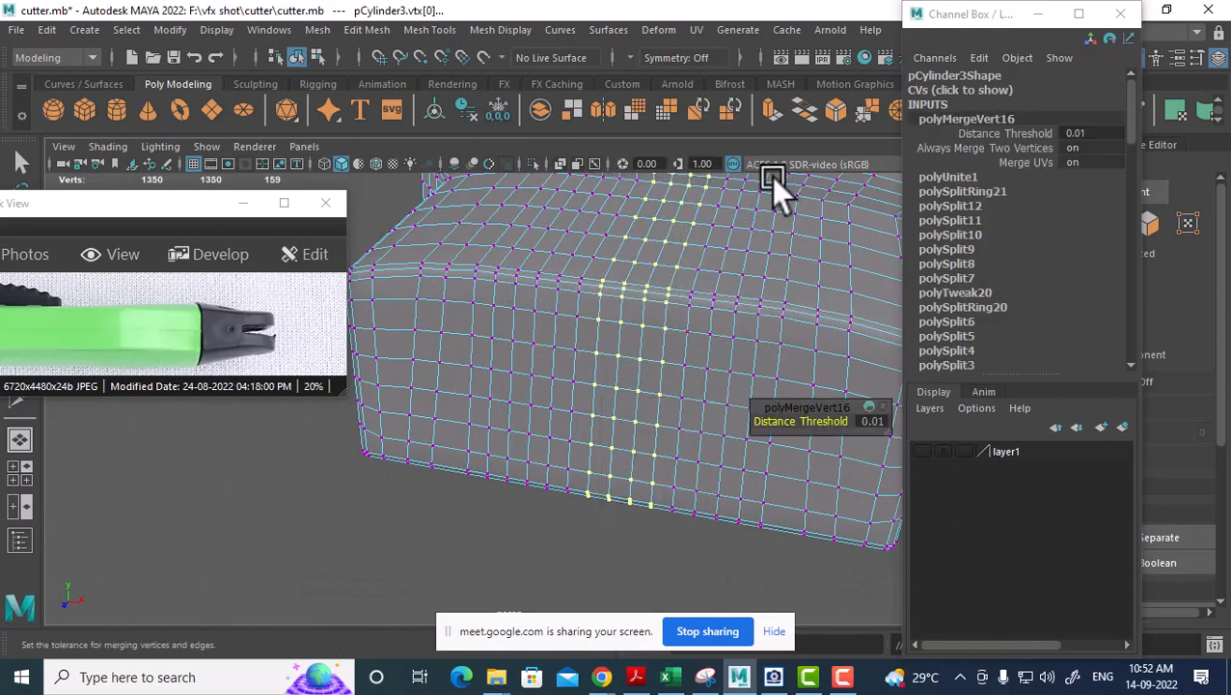
left_click(877, 422)
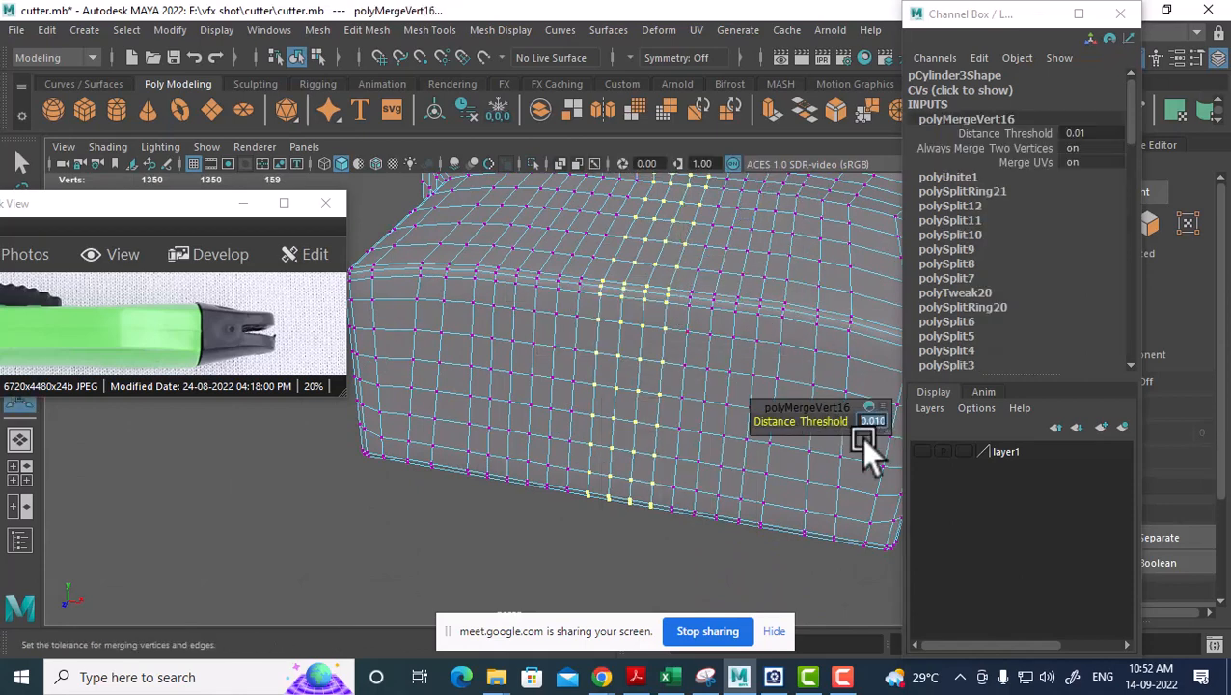
right_click_drag(598, 213, 684, 239)
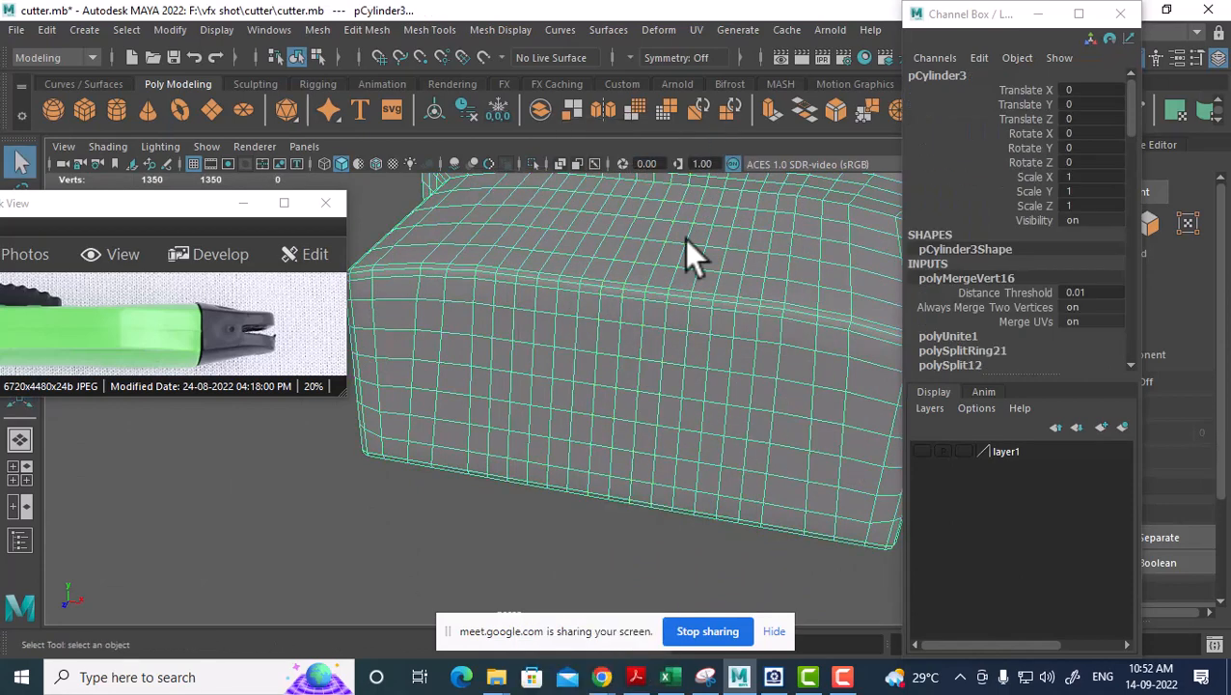
Examine the finished tip on the cutter body from several angles and select the cutter's parts.
left_click_drag(672, 419, 616, 509, "alt")
left_click(797, 490)
left_click(473, 414)
left_click_drag(443, 459, 731, 508, "alt")
left_click(753, 529)
right_click_drag(731, 508, 719, 511, "alt")
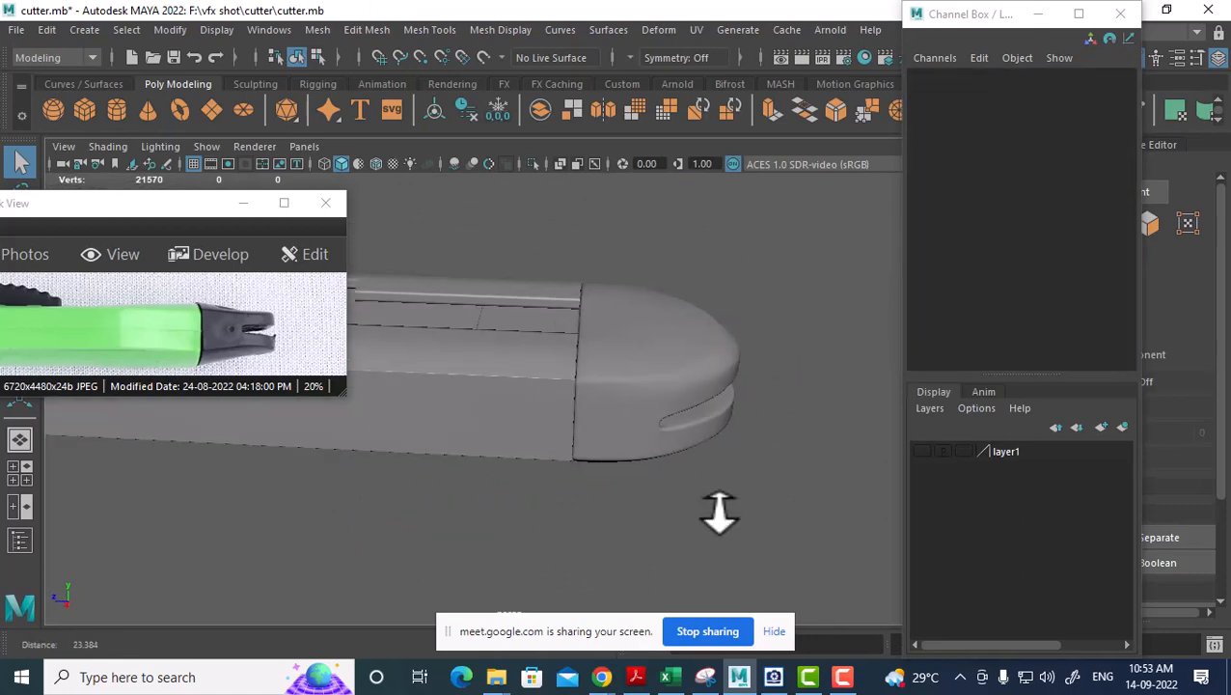
left_click_drag(720, 511, 676, 439, "alt")
left_click_drag(724, 341, 865, 471)
left_click_drag(778, 499, 777, 516, "alt")
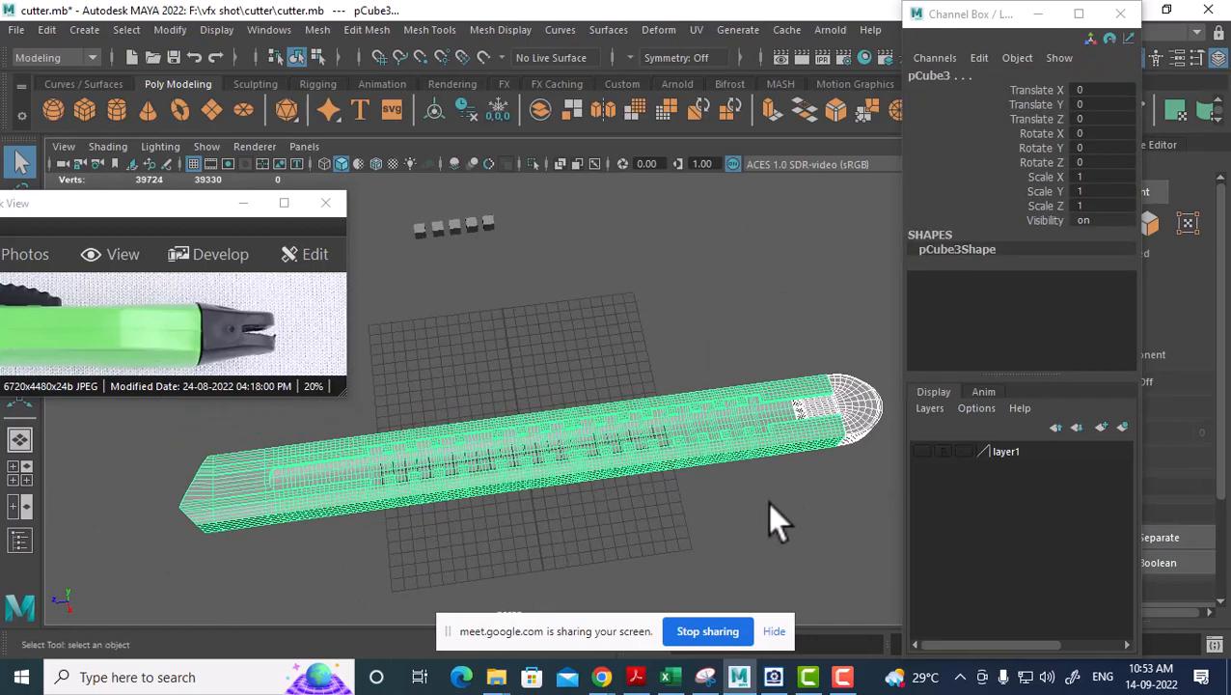
Move the reference photo to the slider, make layer1 visible and examine the slider along the body in the top view.
left_click_drag(165, 330, 328, 323)
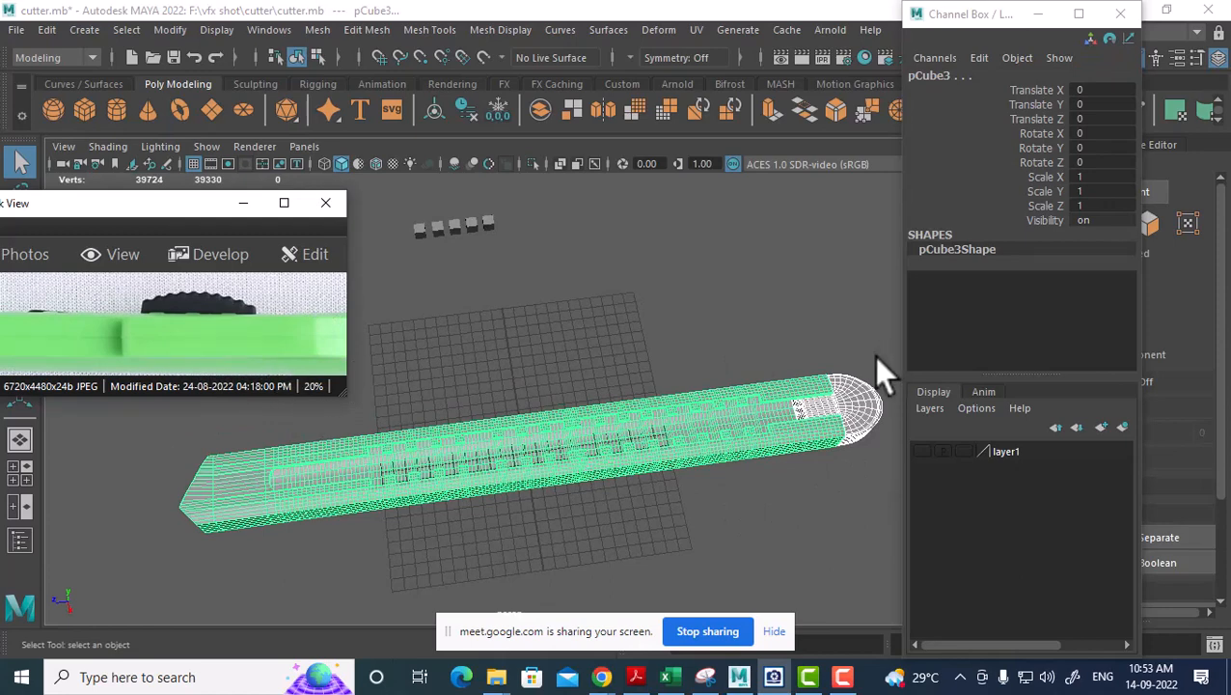
left_click(921, 451)
key("space")
left_click_drag(768, 417, 681, 425)
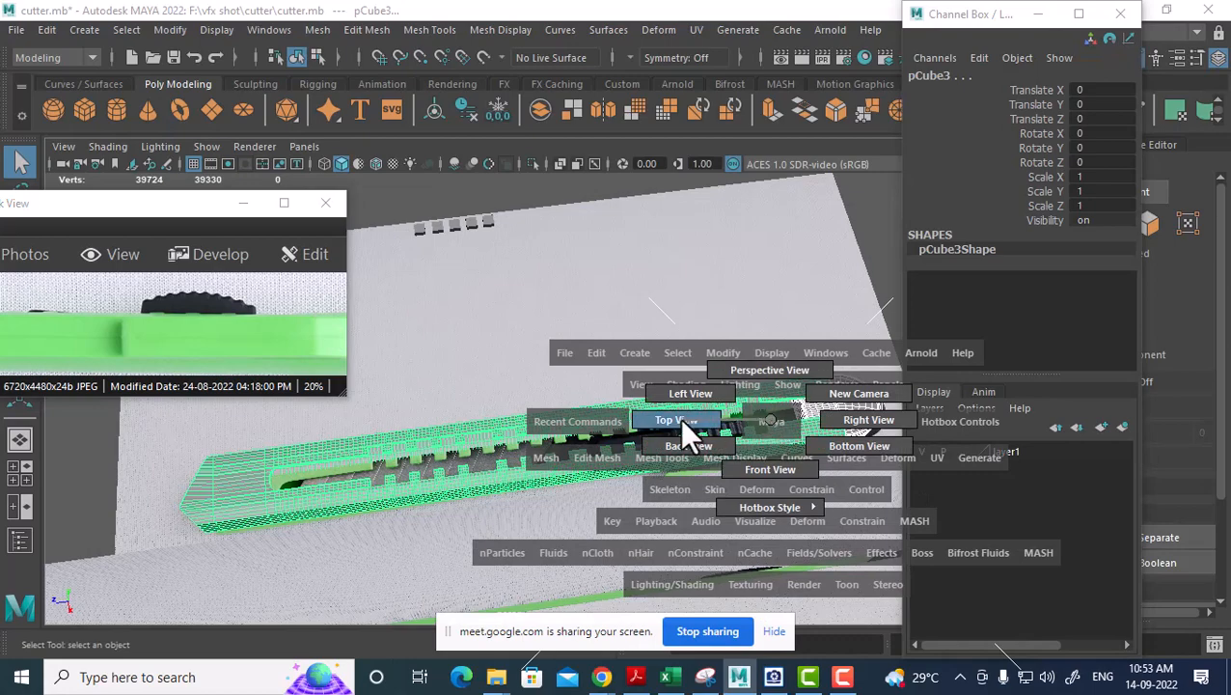
middle_click_drag(626, 541, 618, 502, "alt")
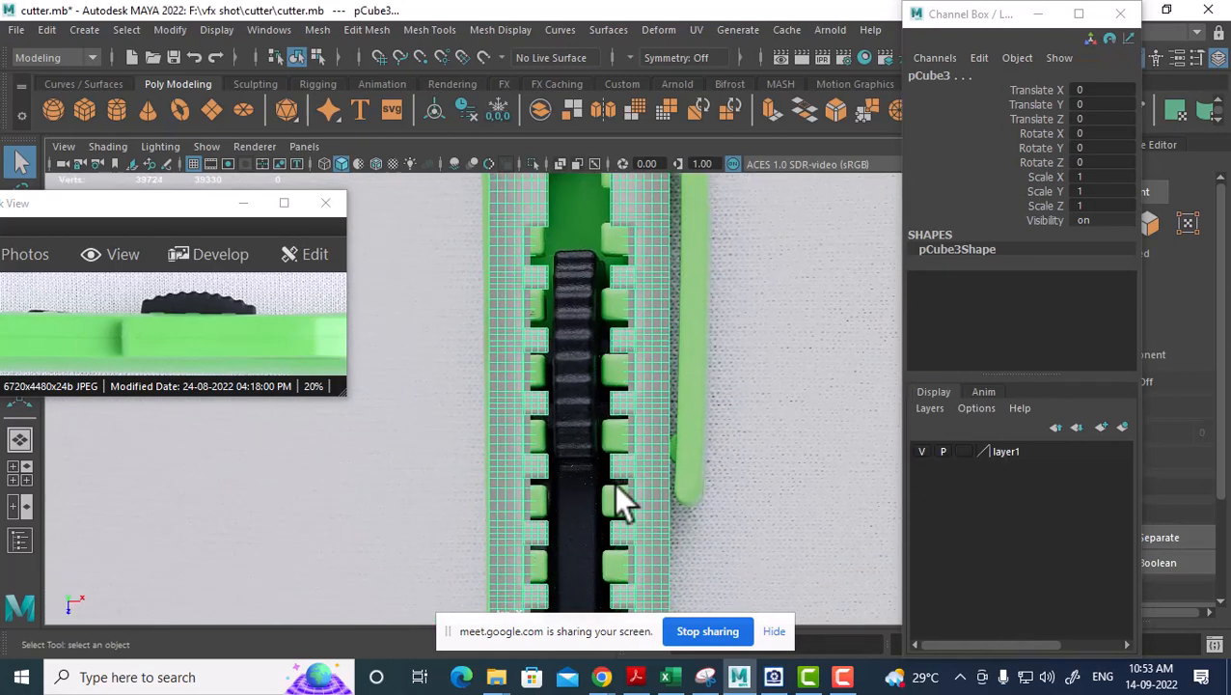
mouse_move(617, 502)
right_mouse_down("alt")
mouse_move(585, 467)
mouse_move(618, 487)
right_mouse_up("alt")
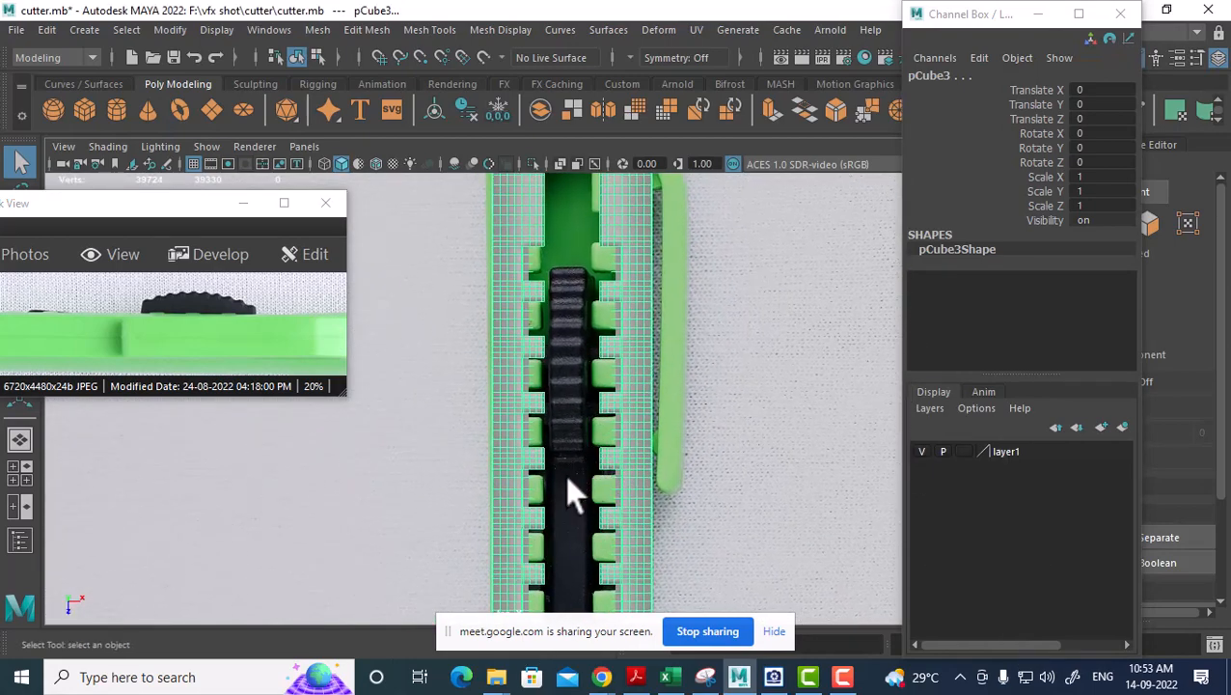
middle_click_drag(670, 439, 667, 406, "alt")
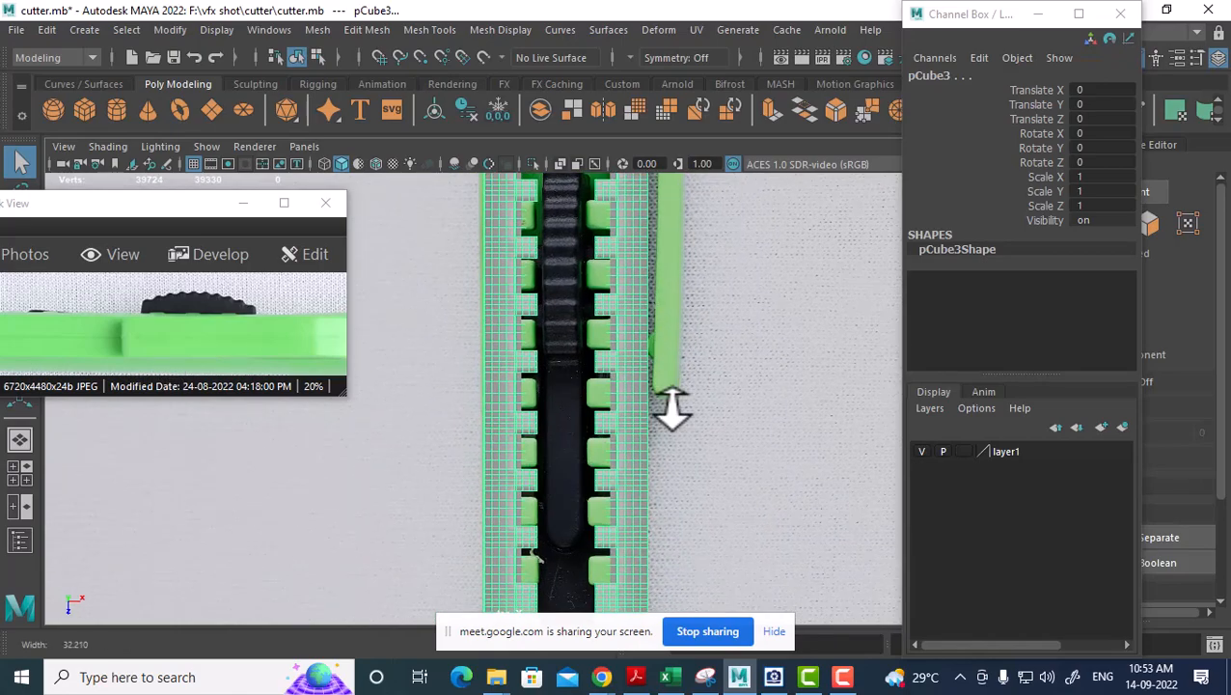
Frame the black serrated slider knob in the left view and turn off the grid.
key("space")
left_click_drag(708, 388, 596, 350)
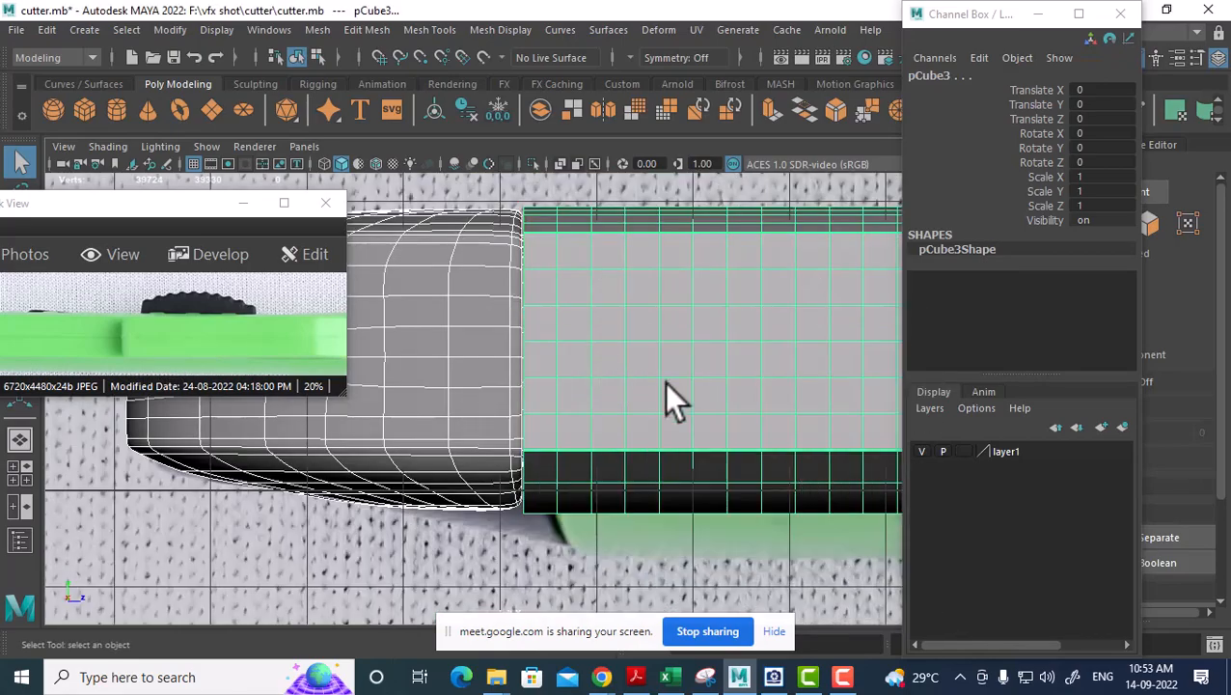
middle_click_drag(569, 343, 590, 360, "alt")
right_click_drag(591, 360, 755, 412, "alt")
scroll(714, 328, "up", 2)
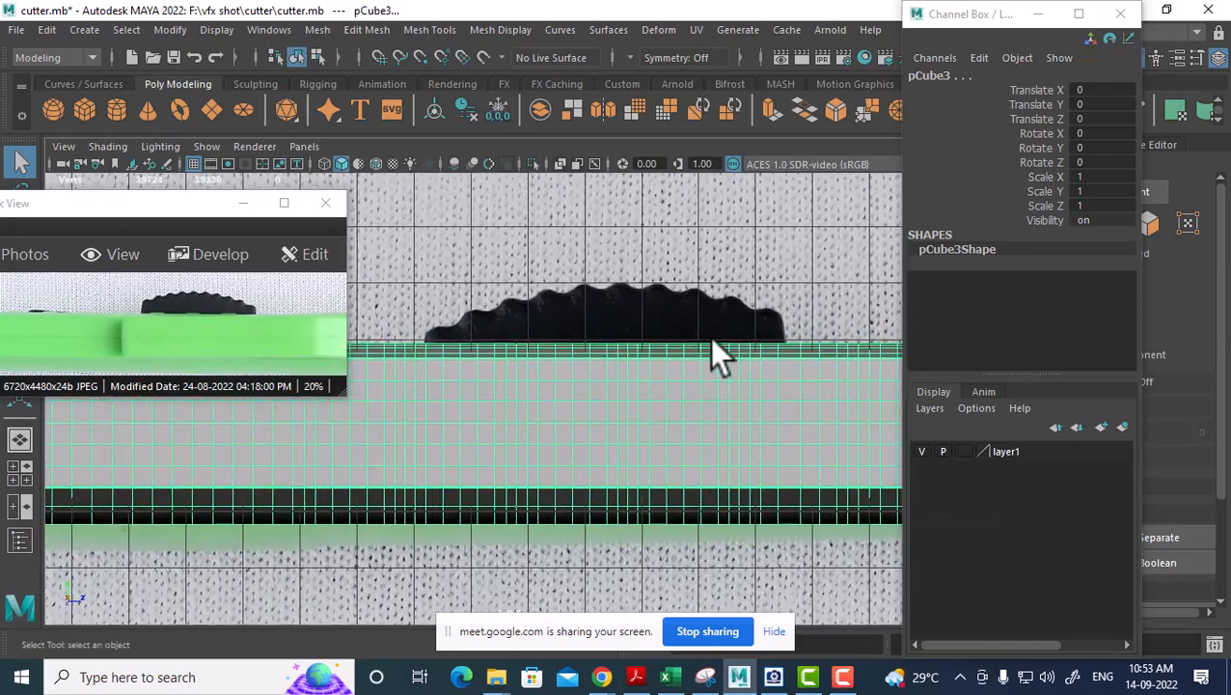
right_click_drag(720, 304, 757, 363, "alt")
middle_click_drag(757, 363, 700, 391, "alt")
right_click_drag(700, 390, 712, 376, "alt")
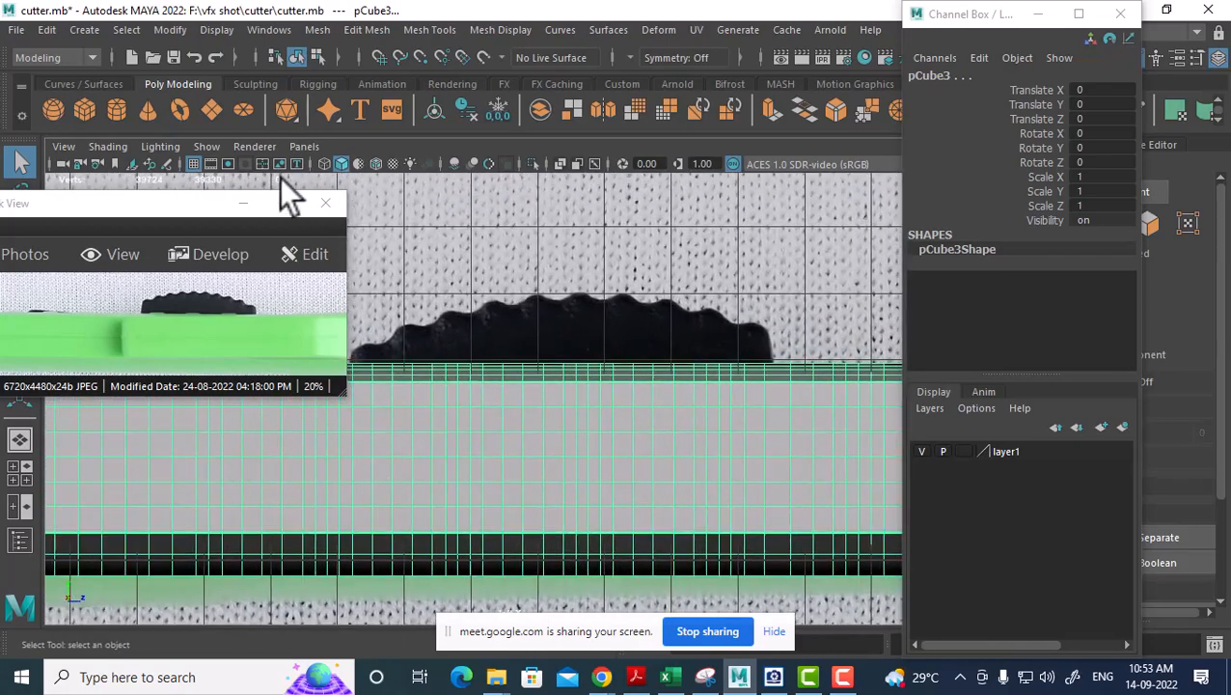
left_click(193, 166)
Examine the full outline of the serrated knob and shift the reference photo window away from it.
middle_click_drag(454, 302, 582, 322, "alt")
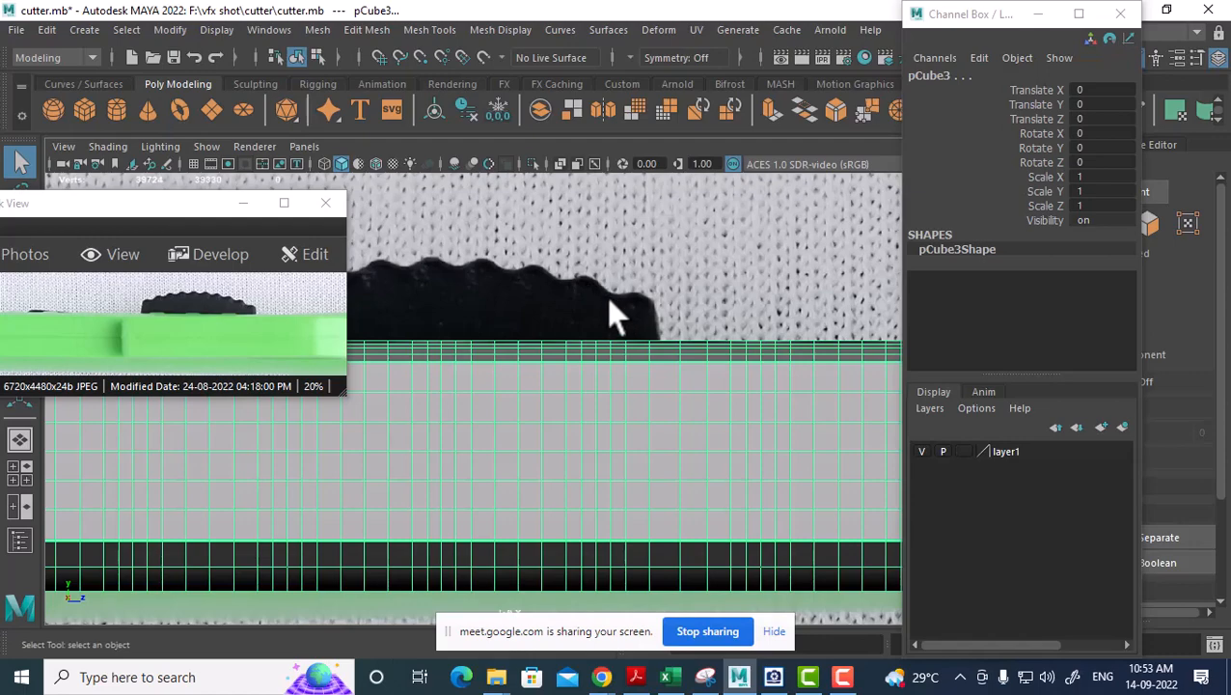
middle_click_drag(565, 326, 723, 343, "alt")
scroll(598, 289, "down", 6)
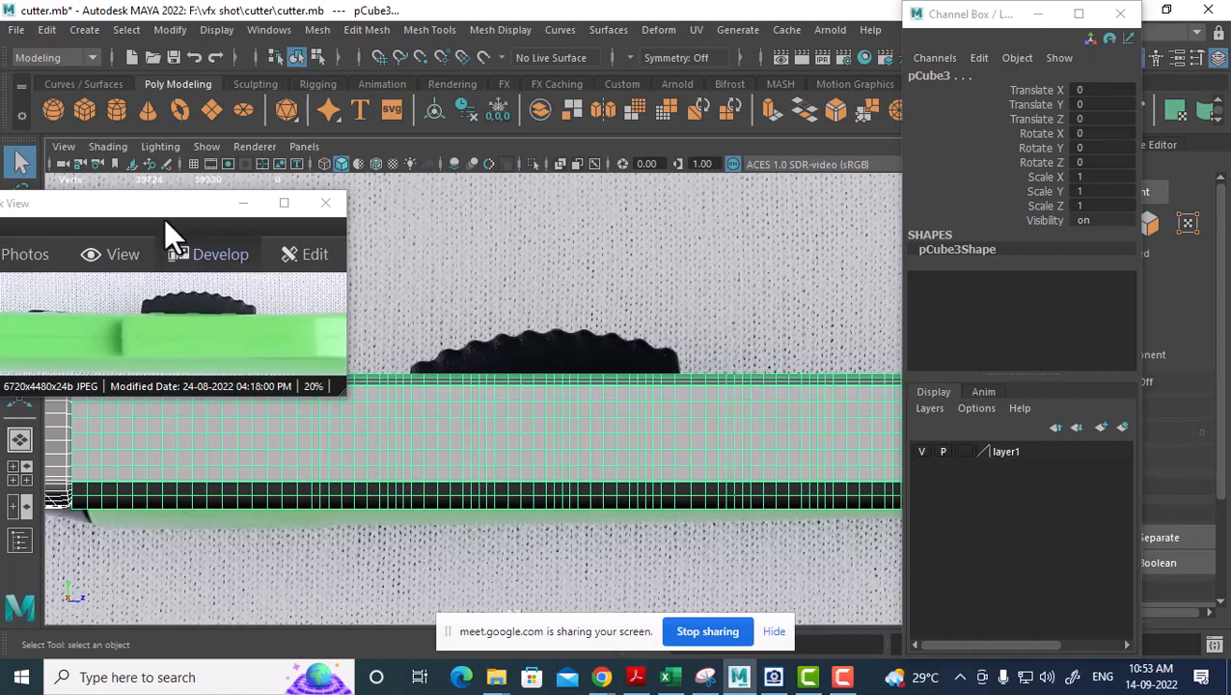
left_click_drag(164, 214, 106, 220)
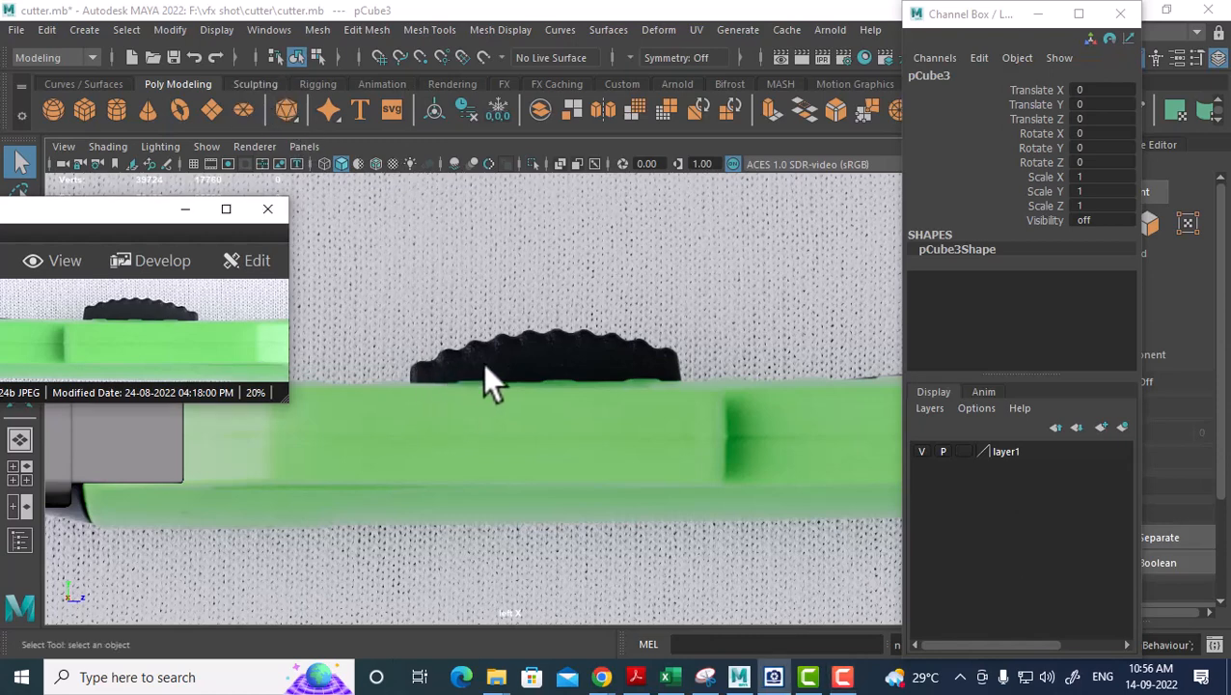
Create a polygon cylinder and move it onto the front end of the black serrated knob in the side view.
left_click(111, 113)
scroll(736, 478, "down", 4)
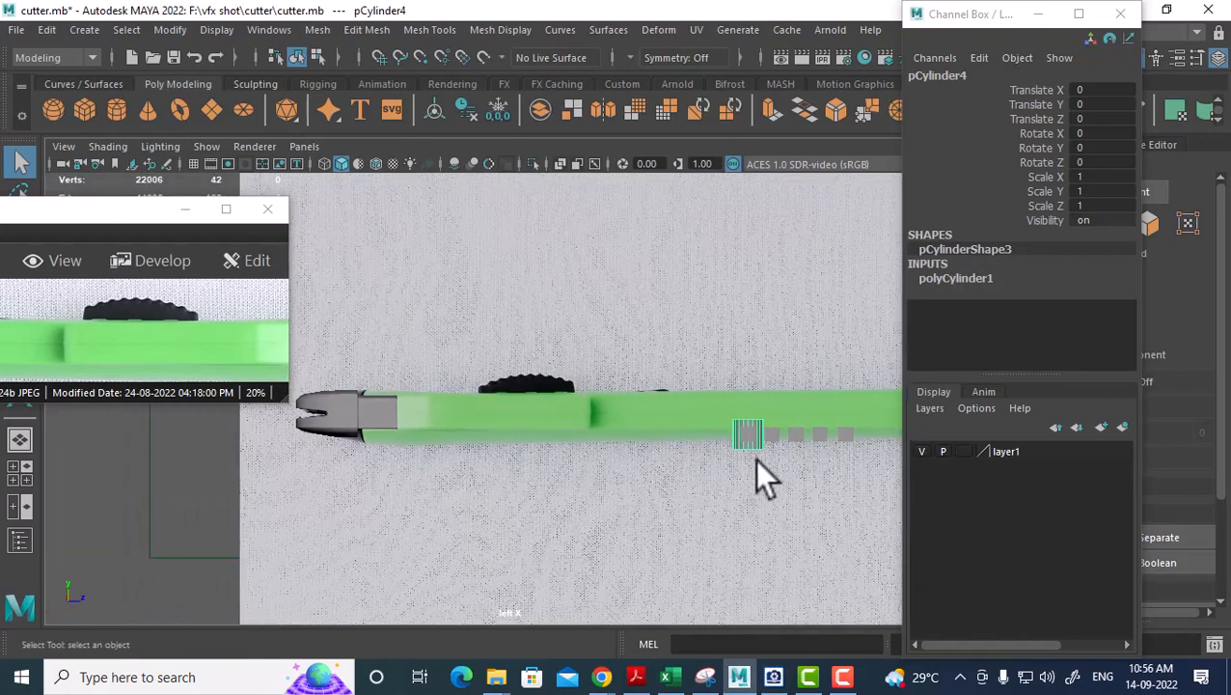
key("w")
left_click_drag(681, 456, 442, 410)
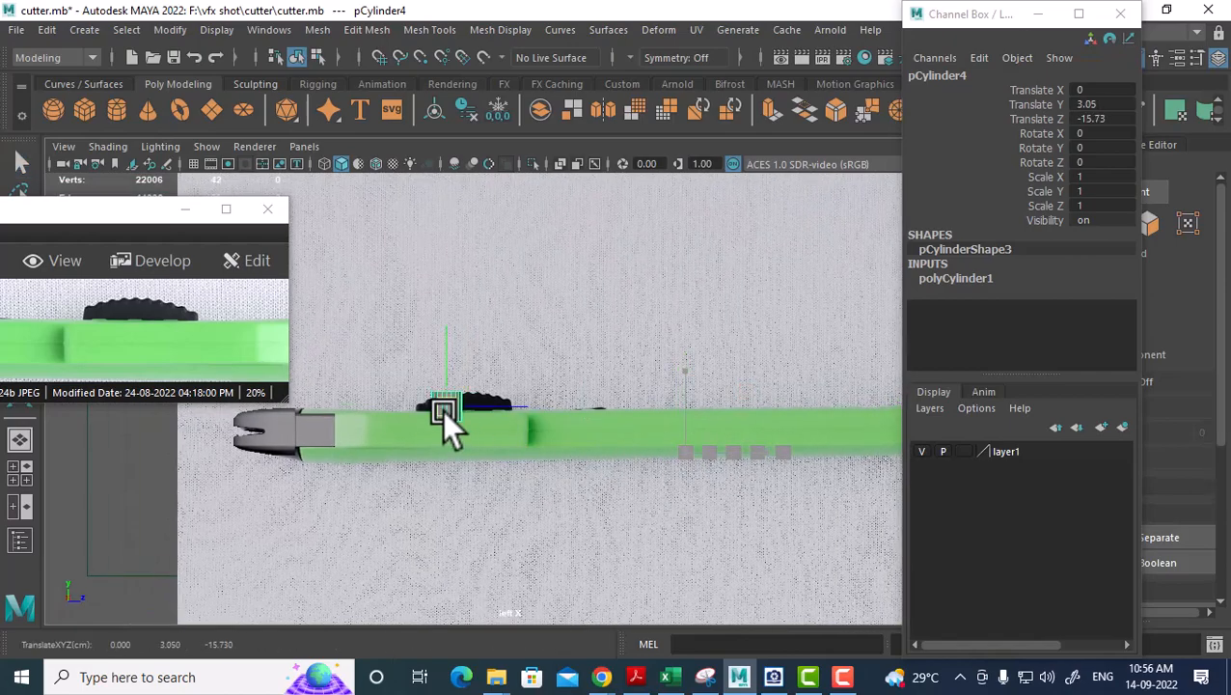
scroll(476, 405, "up", 5)
Rotate the cylinder to 90 degrees about Z so its round face matches the knob's side profile.
key("e")
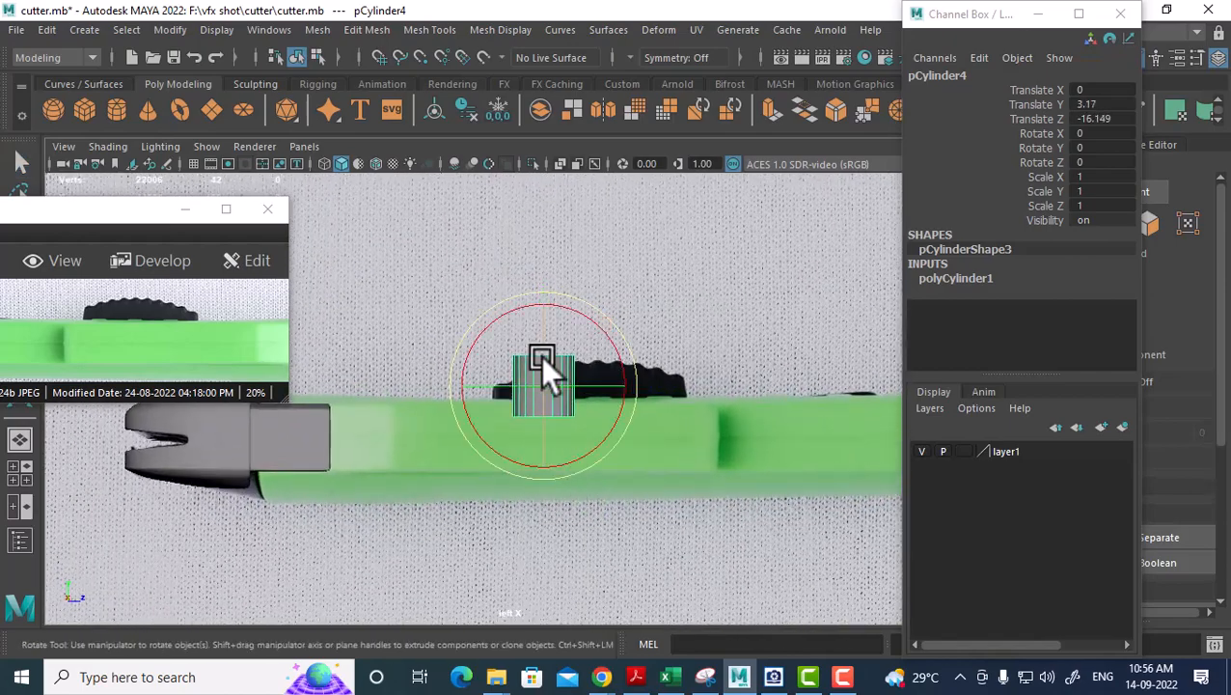
left_click_drag(539, 355, 545, 380)
left_click(1103, 165)
left_click(1099, 162)
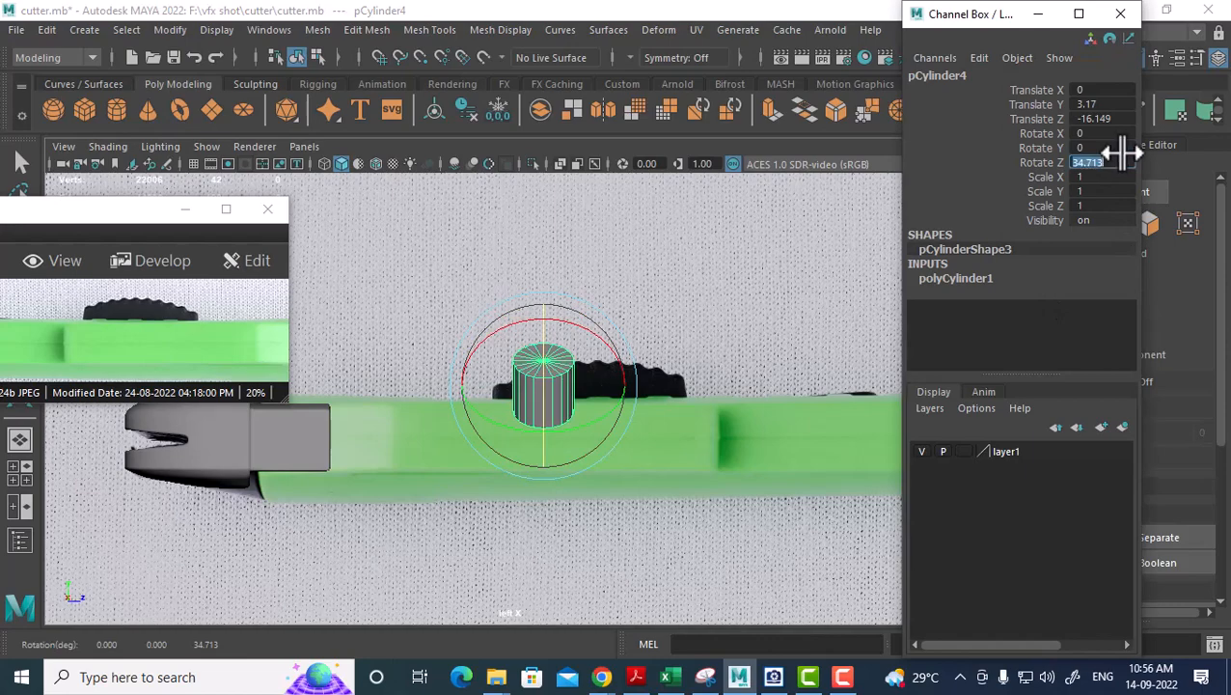
type("90")
key("Return")
left_click_drag(709, 242, 637, 498, "alt")
Move the cylinder to the knob's front end at the body edge and reduce its radius to 0.49.
key("w")
left_click_drag(578, 404, 569, 451, "alt")
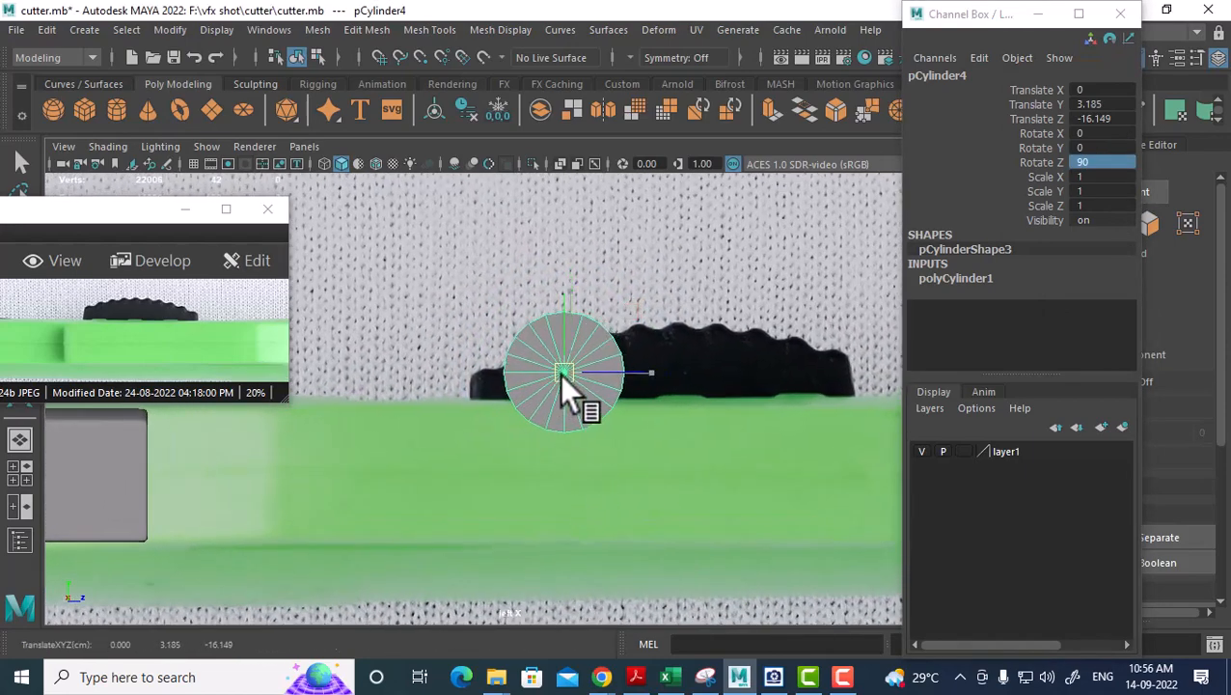
left_click_drag(561, 374, 492, 420)
left_click(966, 281)
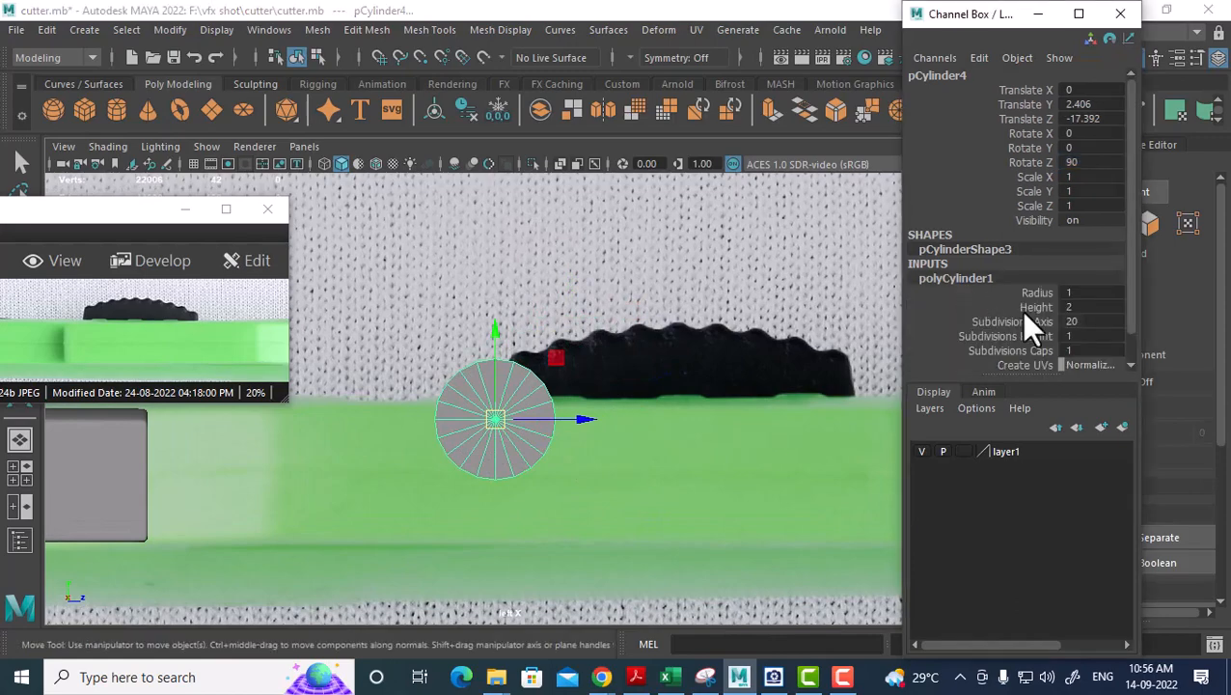
left_click(1037, 292)
middle_click_drag(659, 344, 590, 369)
scroll(591, 369, "up", 2)
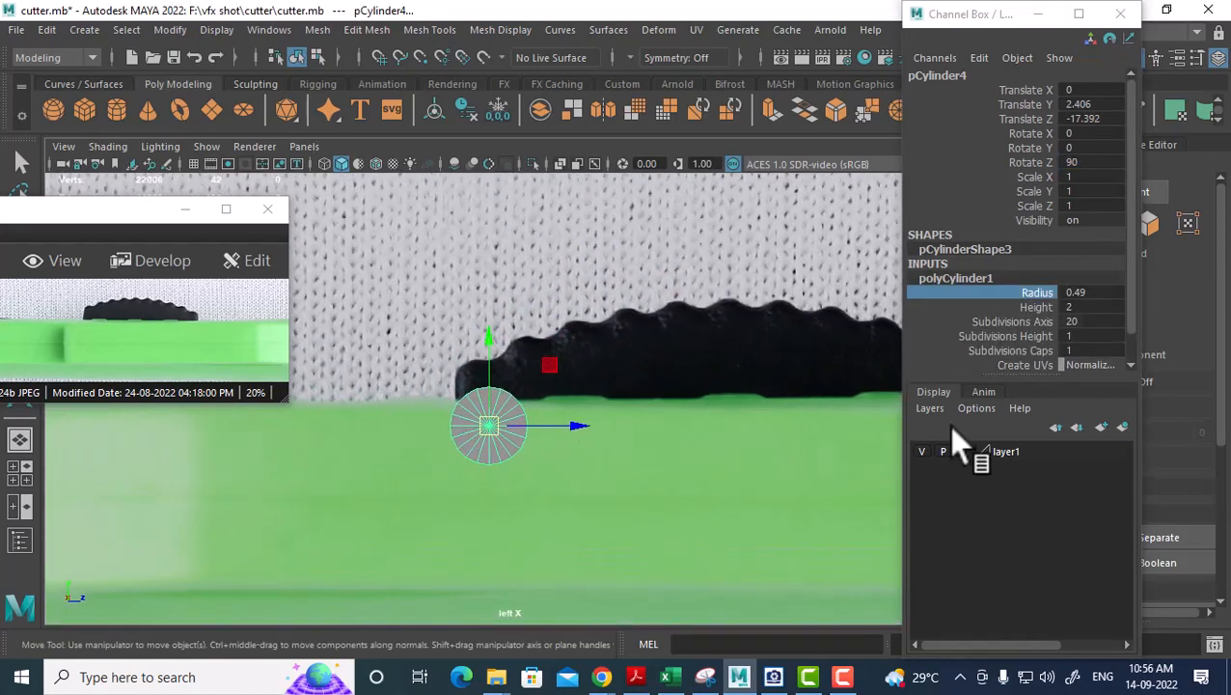
Set the cylinder's axis subdivisions to 8 and raise it onto the first bump at the knob's front end.
double_click(1099, 320)
type("8")
key("Return")
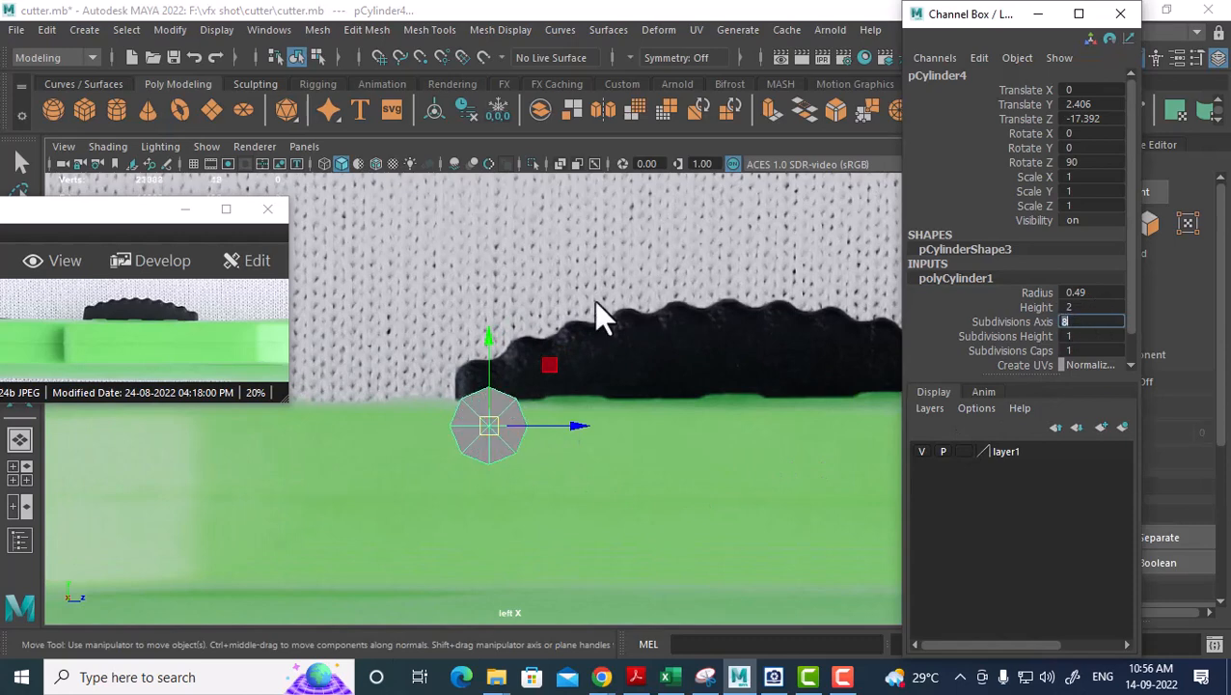
scroll(461, 425, "up", 3)
middle_click_drag(485, 454, 459, 402)
Increase the cylinder's axis subdivisions to 12 and fine-tune its position over the knob's first bump.
left_click(1020, 321)
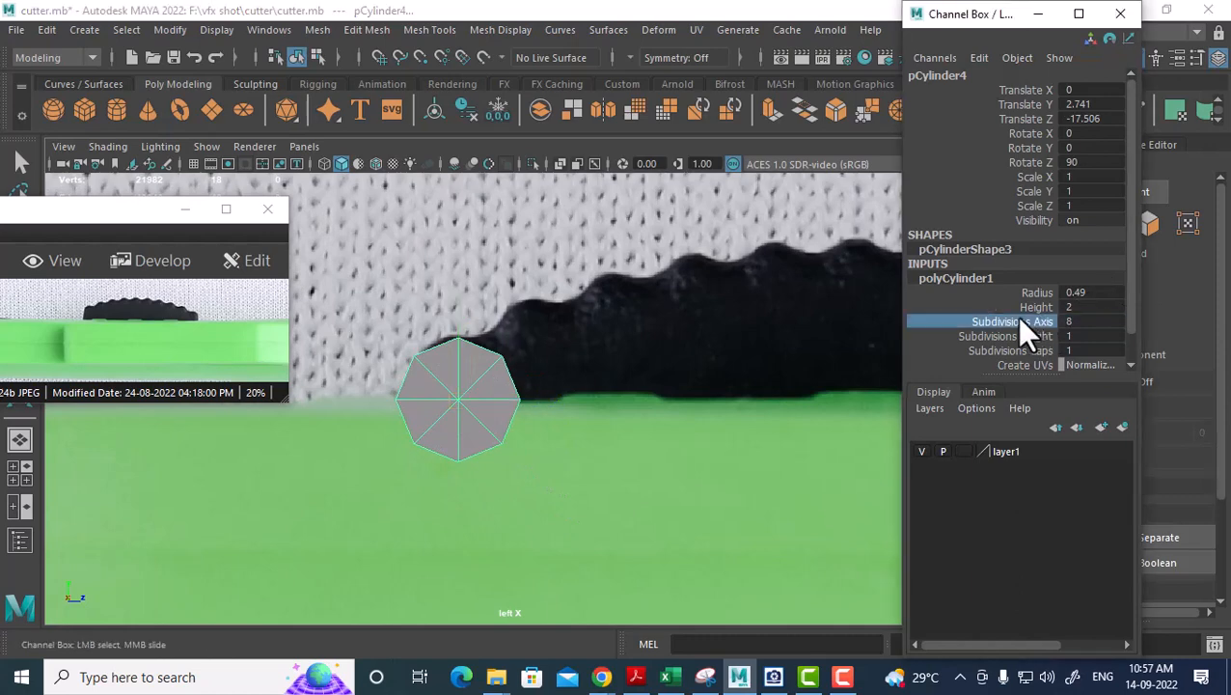
middle_click_drag(792, 316, 808, 315)
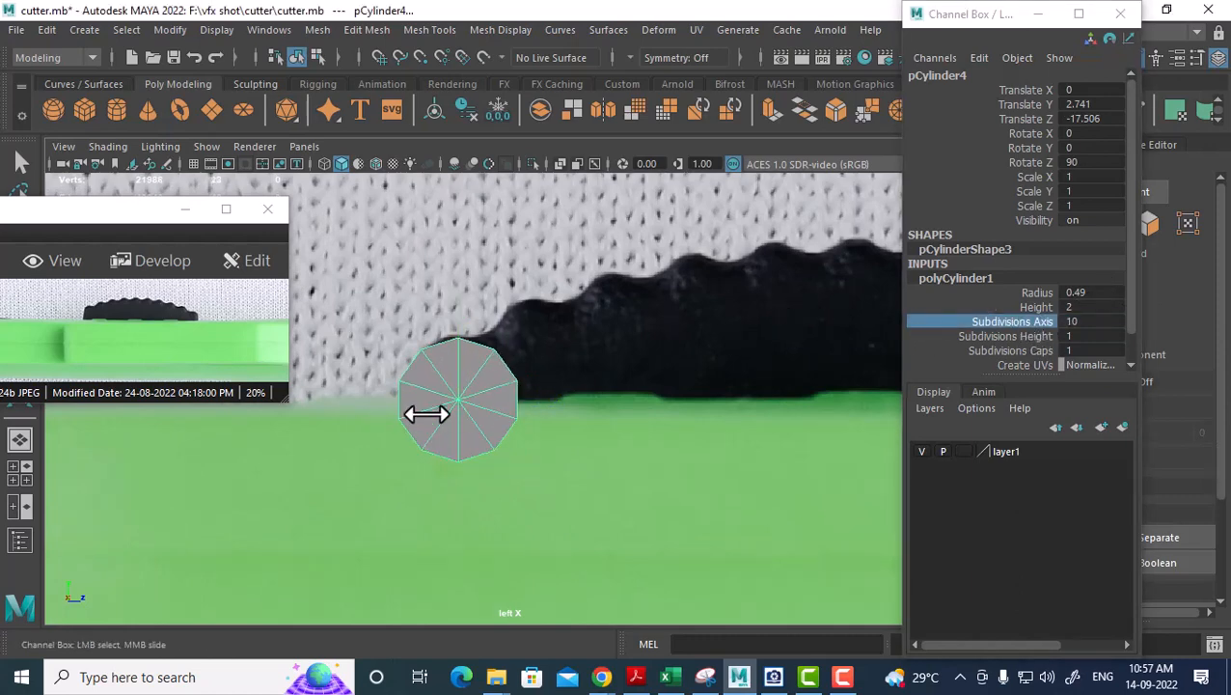
mouse_move(453, 415)
left_mouse_down("alt")
mouse_move(470, 406)
mouse_move(481, 417)
mouse_move(464, 396)
left_mouse_up("alt")
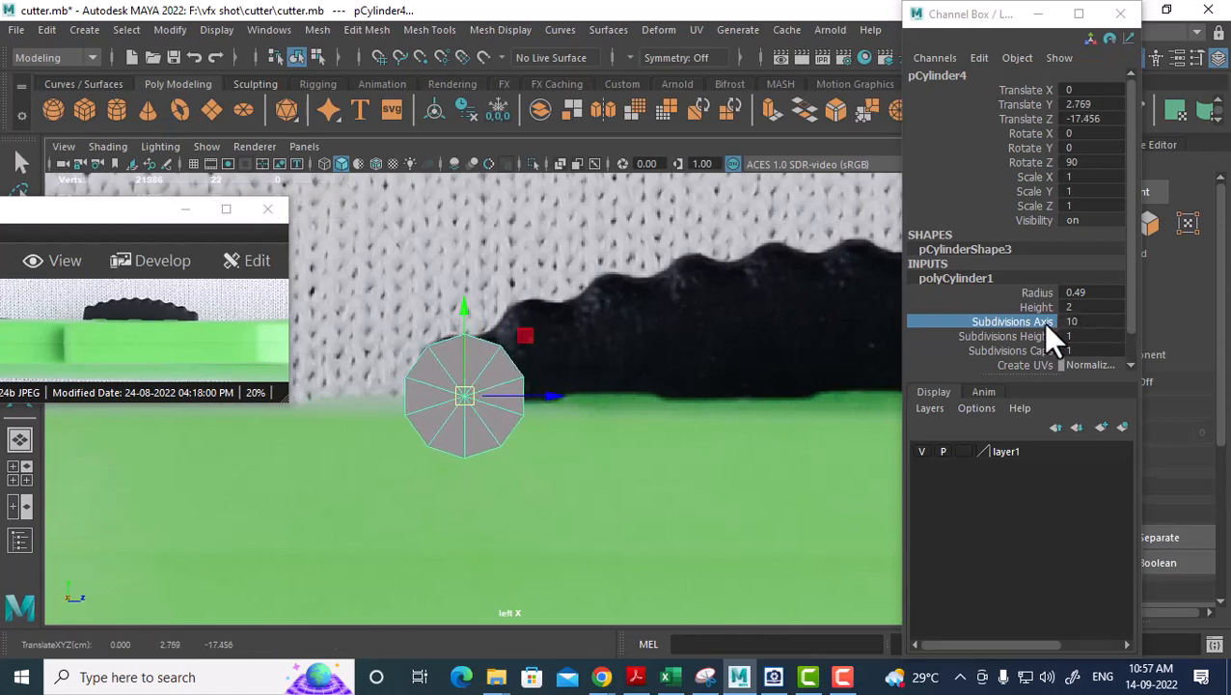
middle_click_drag(759, 347, 773, 342)
right_click_drag(600, 381, 593, 439, "alt")
key("w")
mouse_move(577, 385)
left_mouse_down()
mouse_move(599, 385)
mouse_move(581, 372)
left_mouse_up()
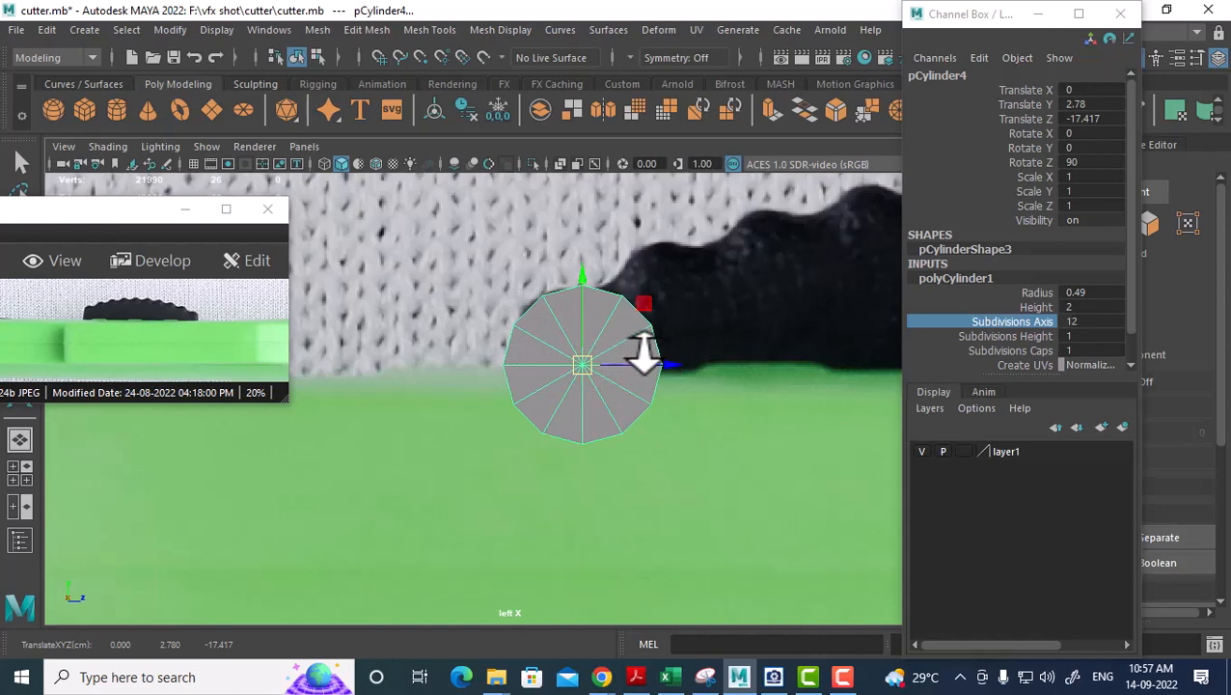
middle_click_drag(610, 340, 511, 363, "alt")
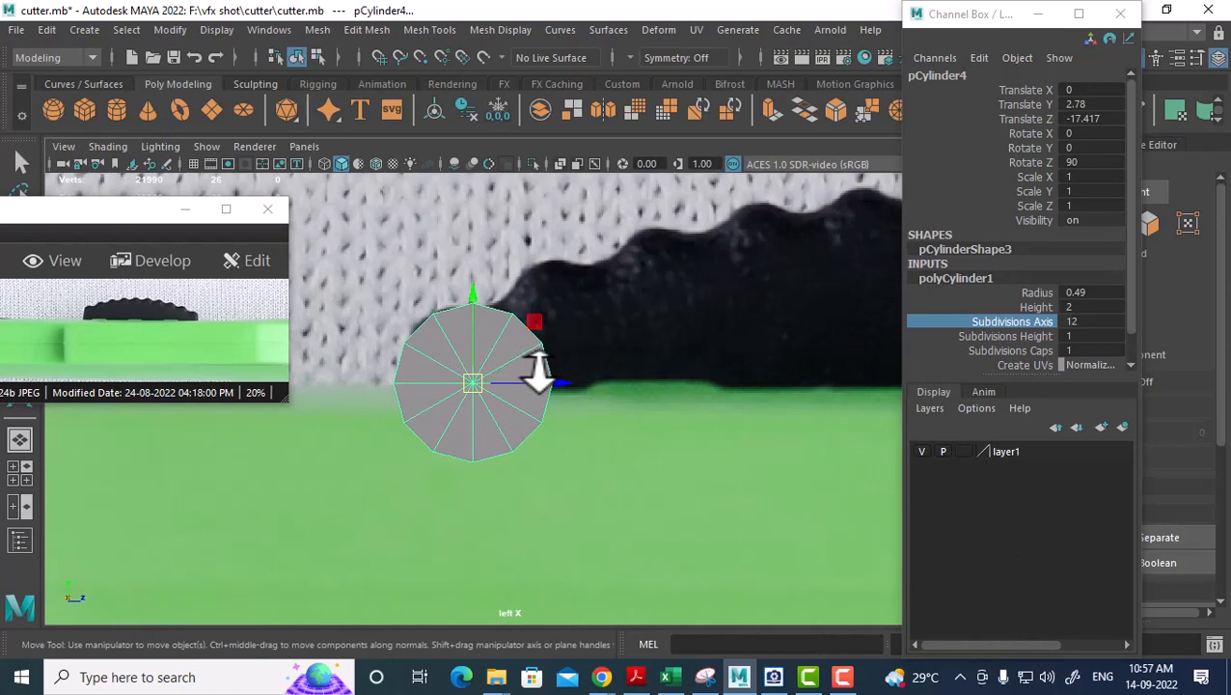
Delete the faces of the cylinder's lower half and shift the remaining half to Translate Z -17.445.
right_click_drag(502, 349, 395, 179)
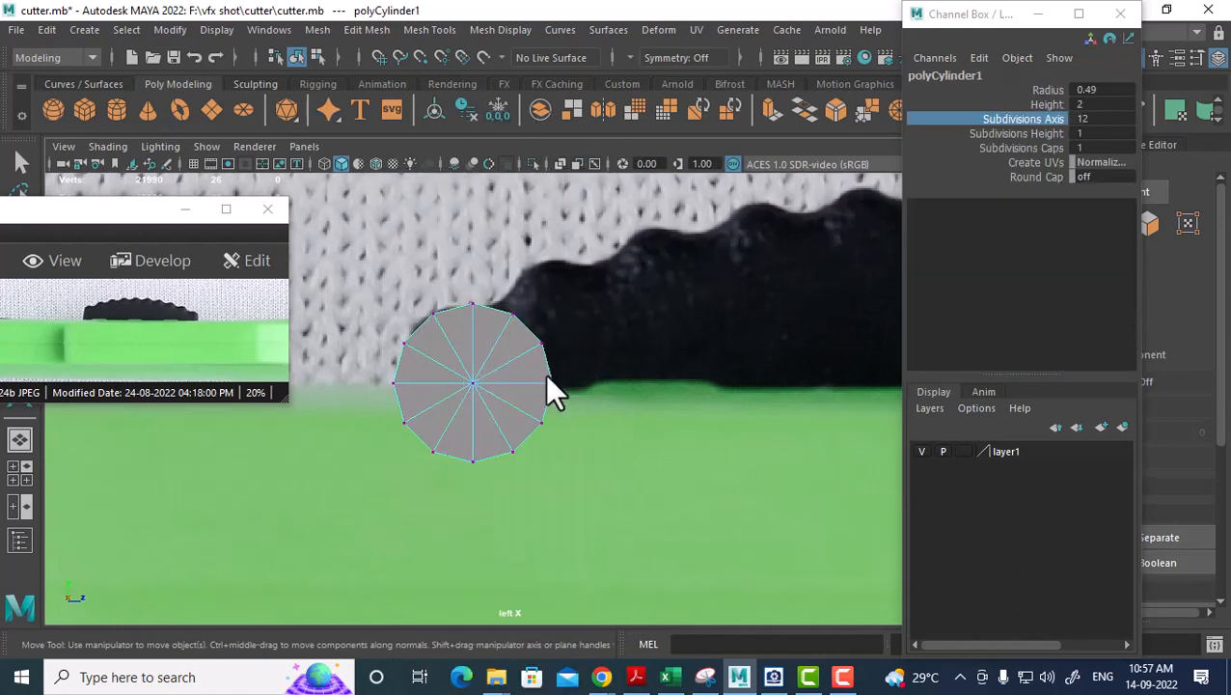
right_click_drag(466, 331, 551, 151)
left_click_drag(520, 441, 377, 523)
key("Delete")
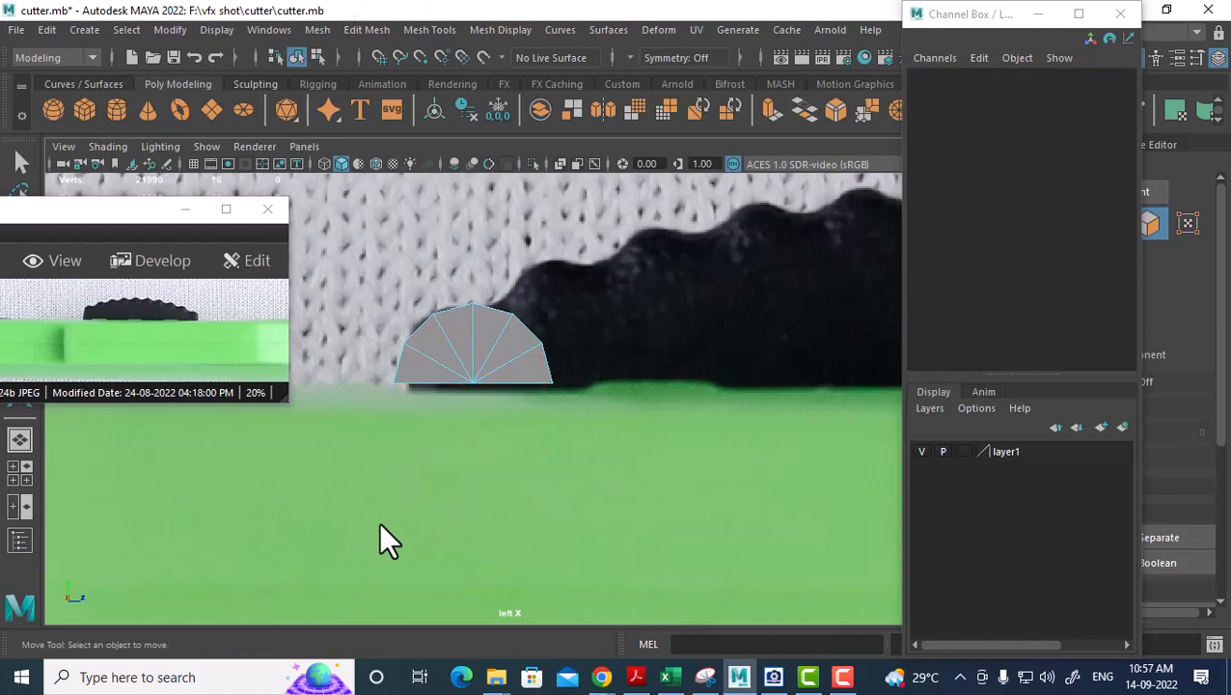
right_click_drag(437, 345, 565, 133)
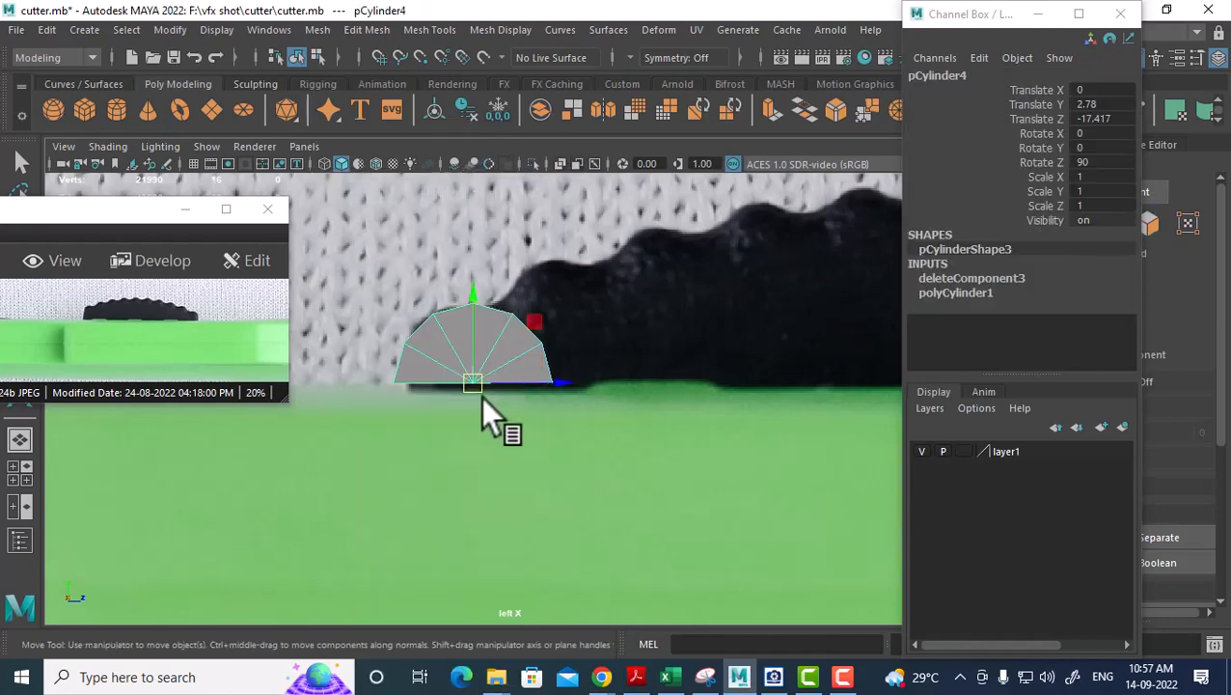
mouse_move(565, 381)
left_mouse_down()
mouse_move(608, 377)
mouse_move(556, 383)
left_mouse_up()
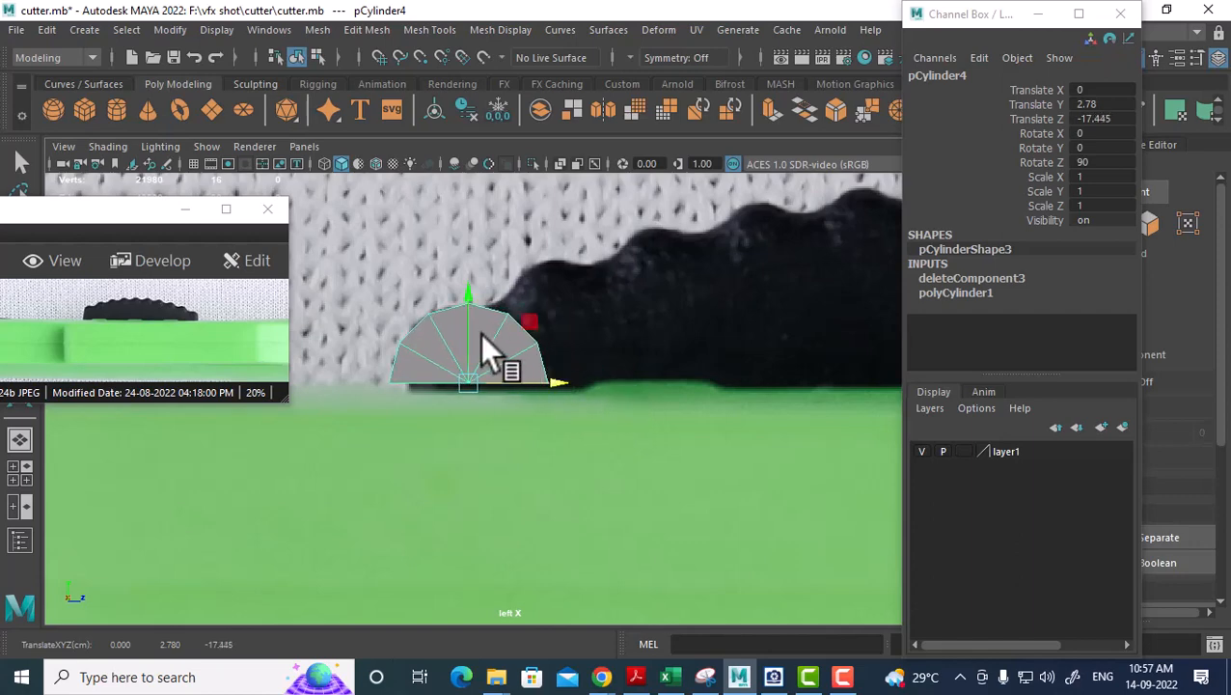
Scale the half cylinder's base corner vertices inward along the body so its lower sides become upright.
right_click_drag(489, 349, 382, 173)
left_click_drag(565, 371, 333, 427)
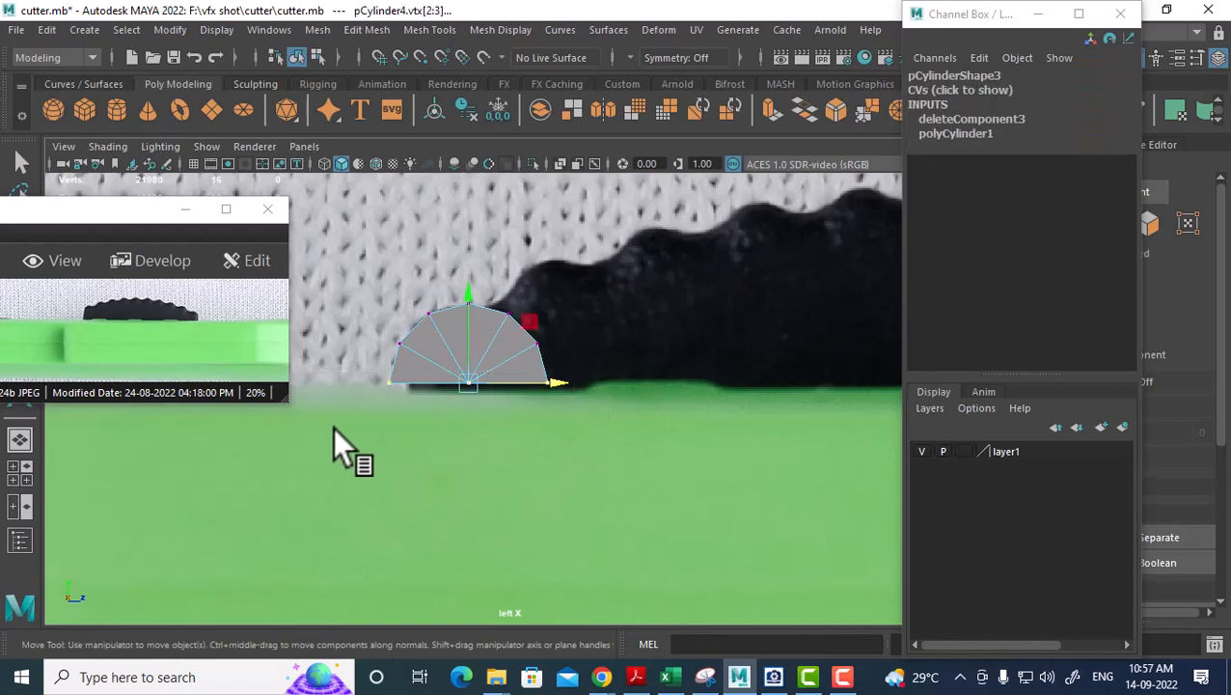
key("r")
left_click_drag(549, 382, 540, 383)
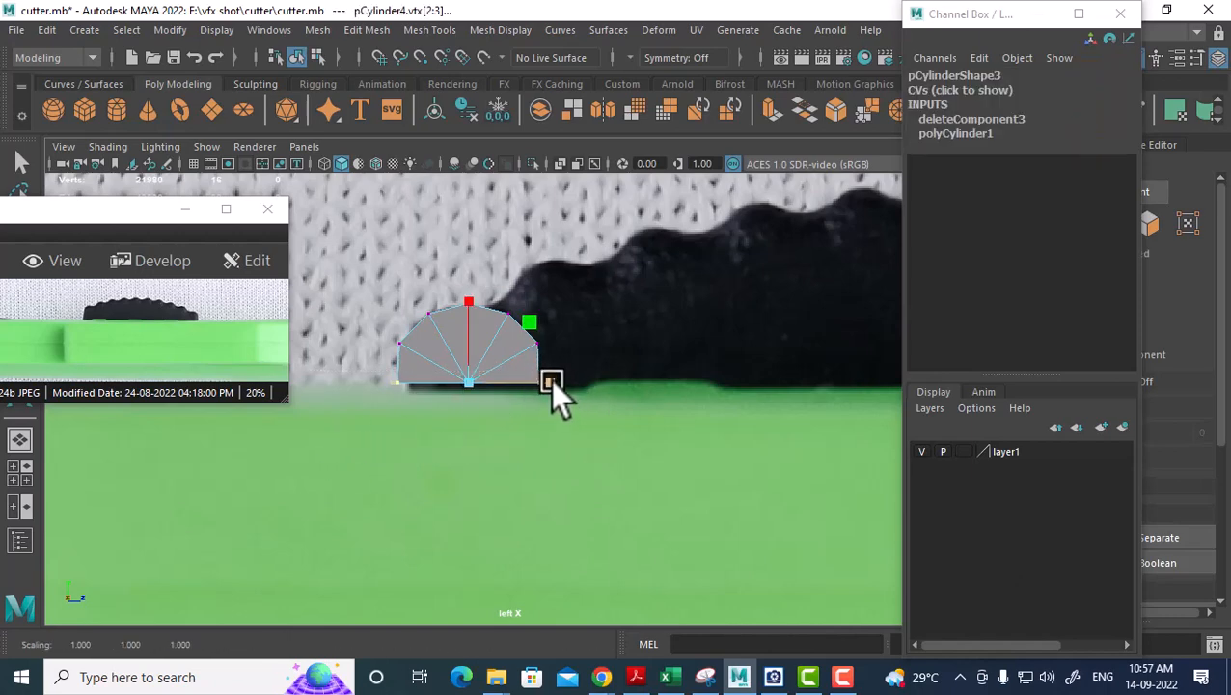
key("q")
key("r")
right_click_drag(451, 353, 526, 153)
key("w")
scroll(554, 370, "down", 5)
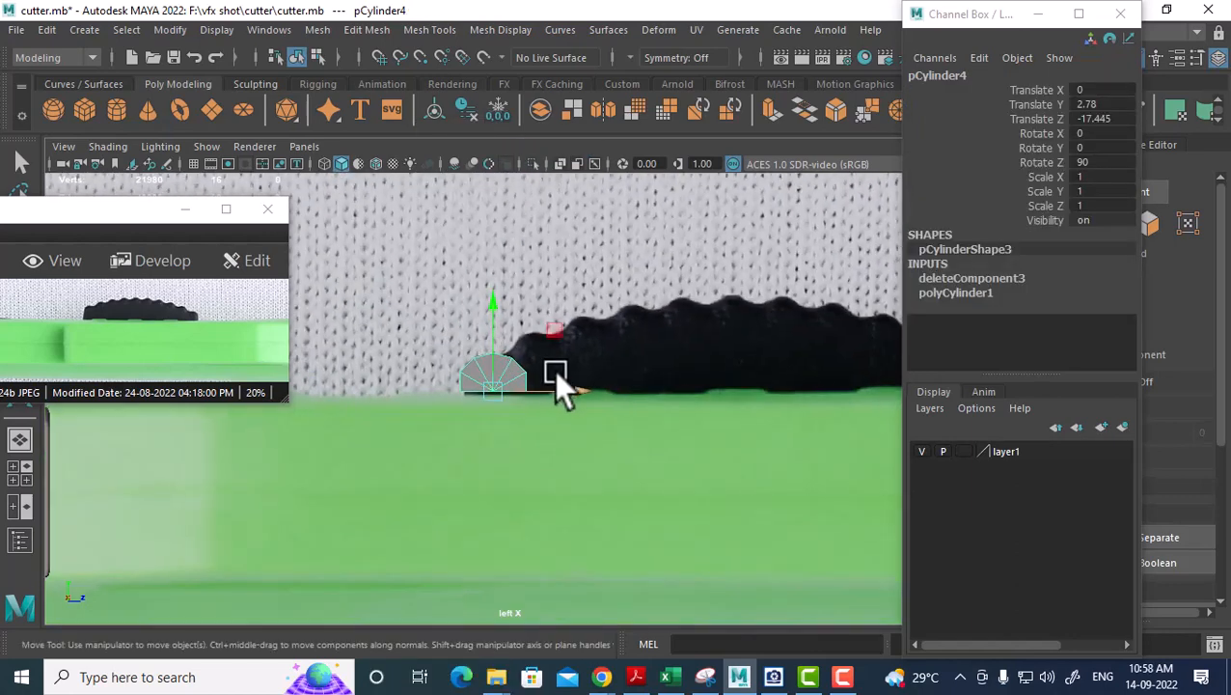
Open the Mirror options for the half cylinder.
middle_click_drag(554, 370, 449, 376, "alt")
scroll(499, 422, "up", 1)
middle_click_drag(499, 423, 500, 396, "alt")
scroll(500, 396, "up", 1)
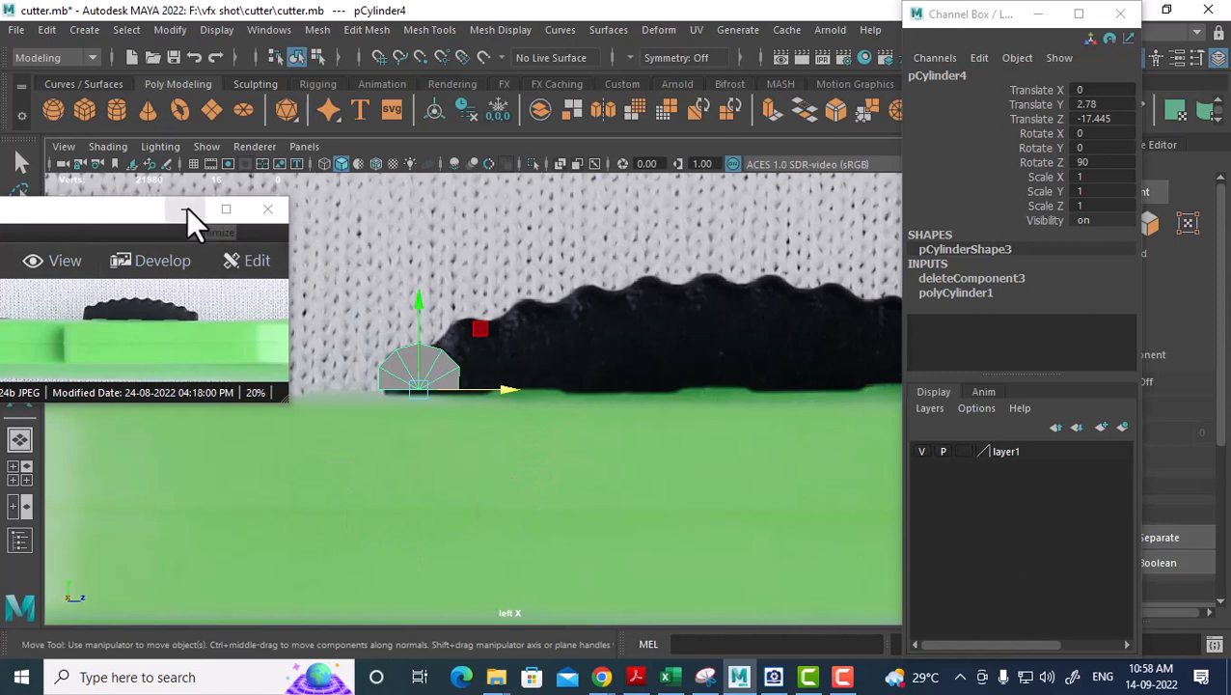
left_click(316, 29)
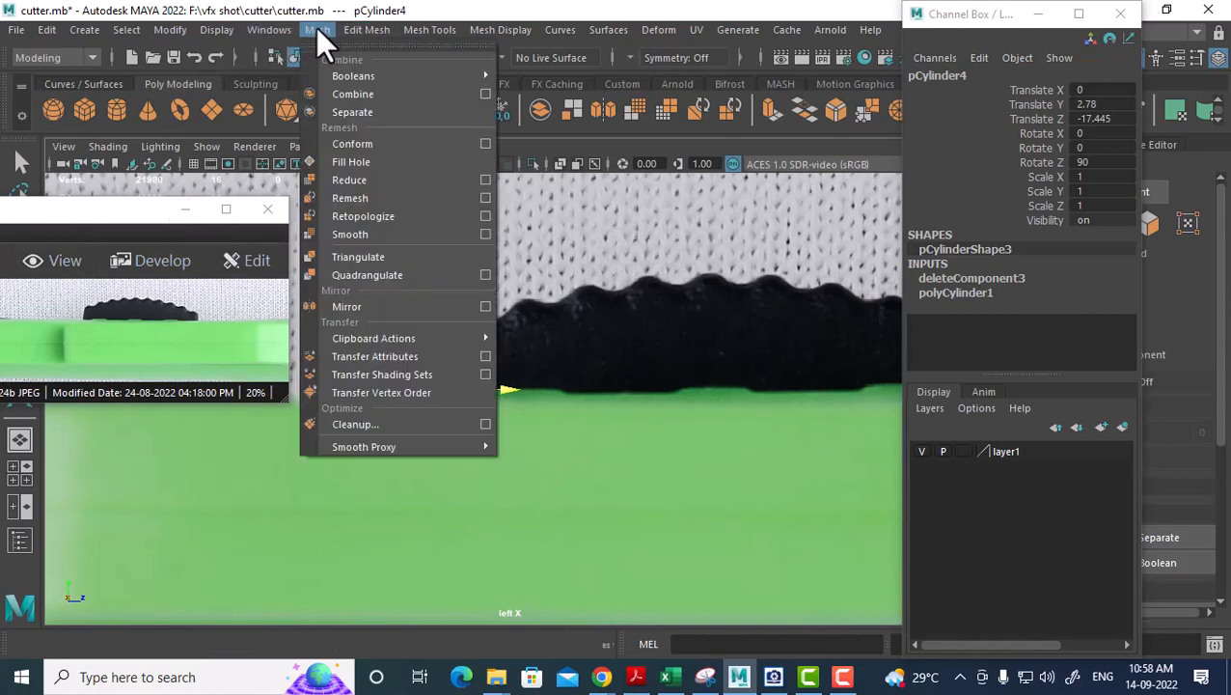
left_click(485, 307)
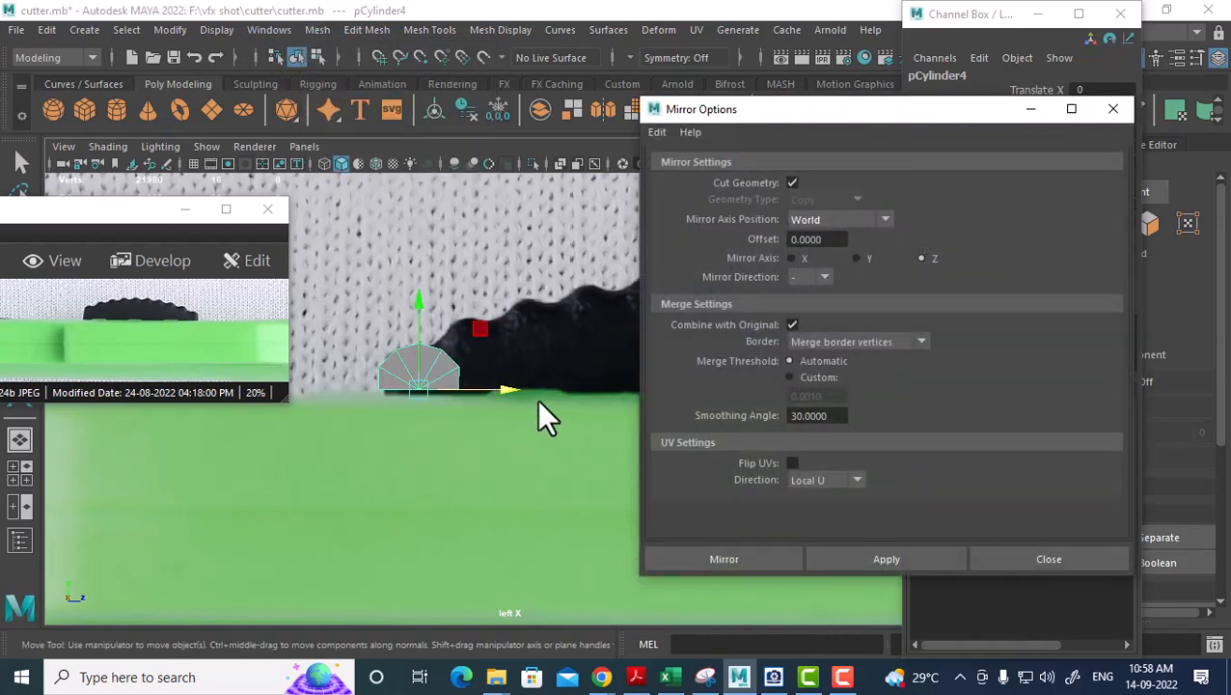
Examine the half cylinder's placement and width relative to the slider track in perspective from several angles.
scroll(474, 434, "up", 1)
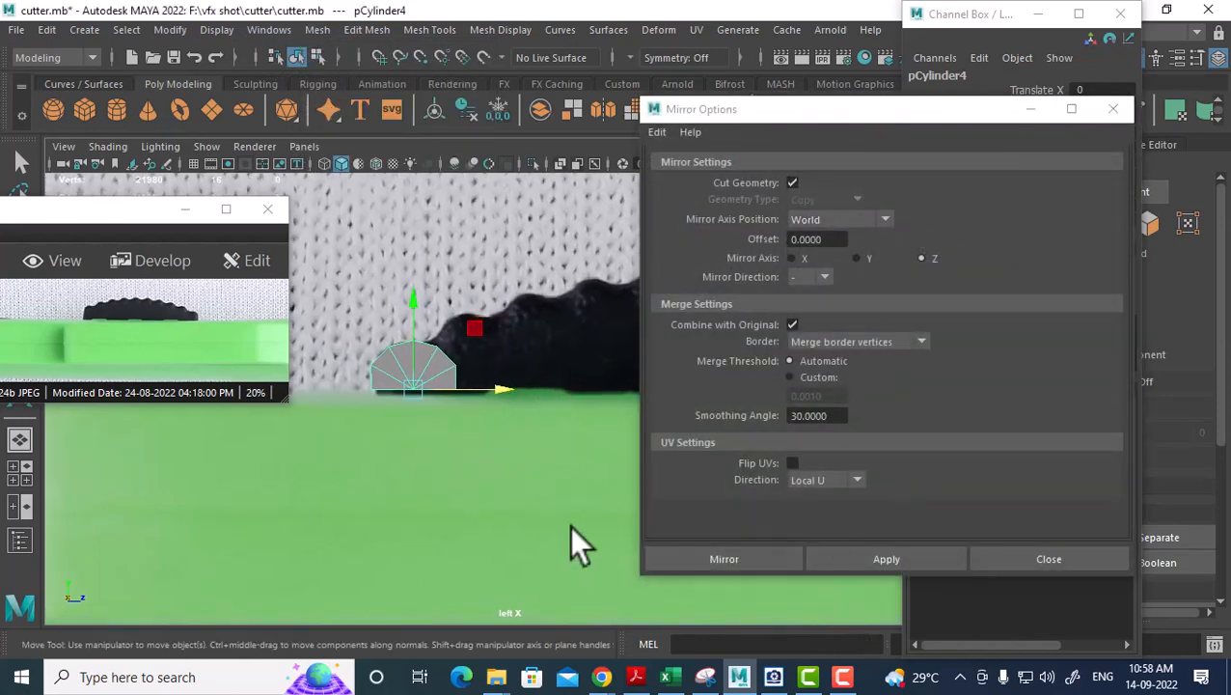
middle_click_drag(569, 526, 439, 470, "alt")
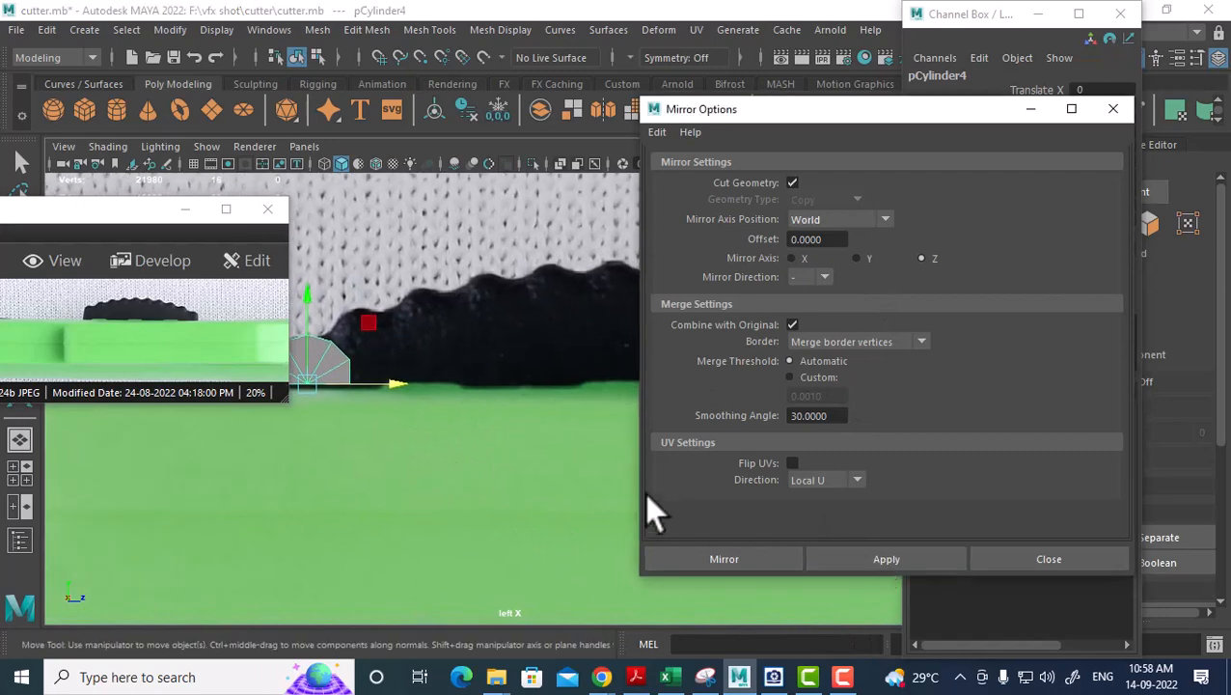
right_click_drag(546, 492, 387, 407, "alt")
key("space")
left_click_drag(452, 437, 454, 391)
left_click_drag(494, 477, 540, 501, "alt")
right_click_drag(540, 502, 286, 379, "alt")
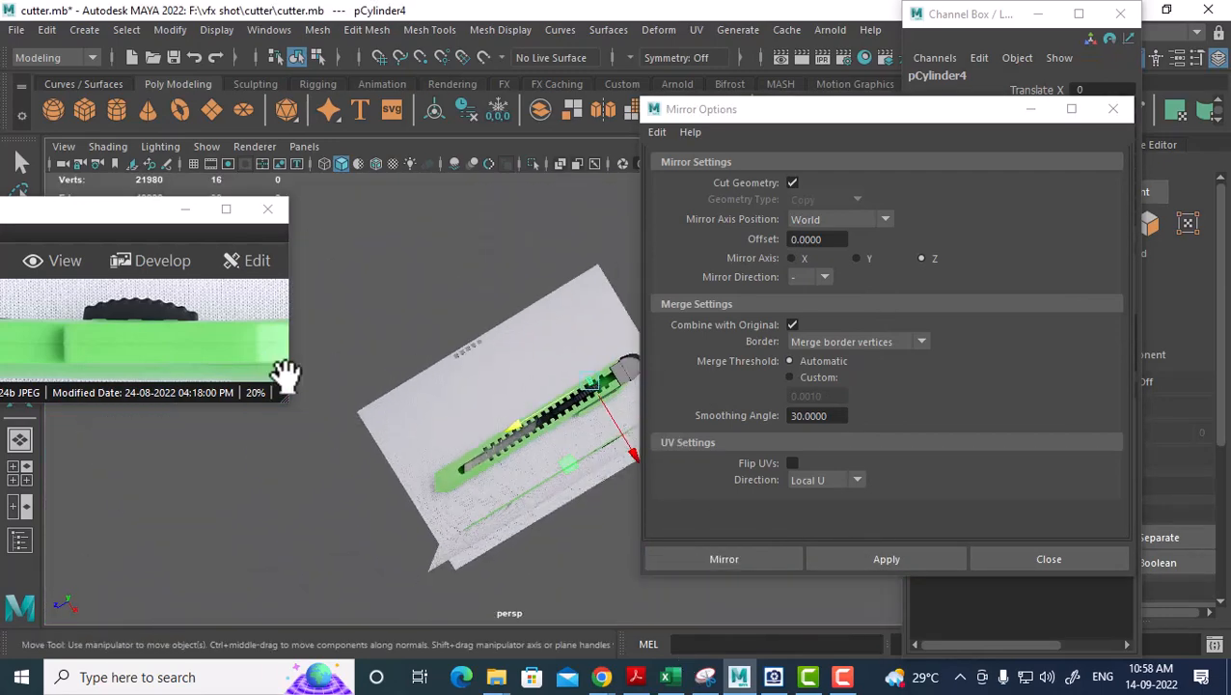
left_click_drag(285, 380, 421, 399, "alt")
right_click_drag(420, 399, 568, 391, "alt")
middle_click_drag(568, 391, 432, 453, "alt")
right_click_drag(432, 453, 596, 580, "alt")
middle_click_drag(386, 467, 486, 512, "alt")
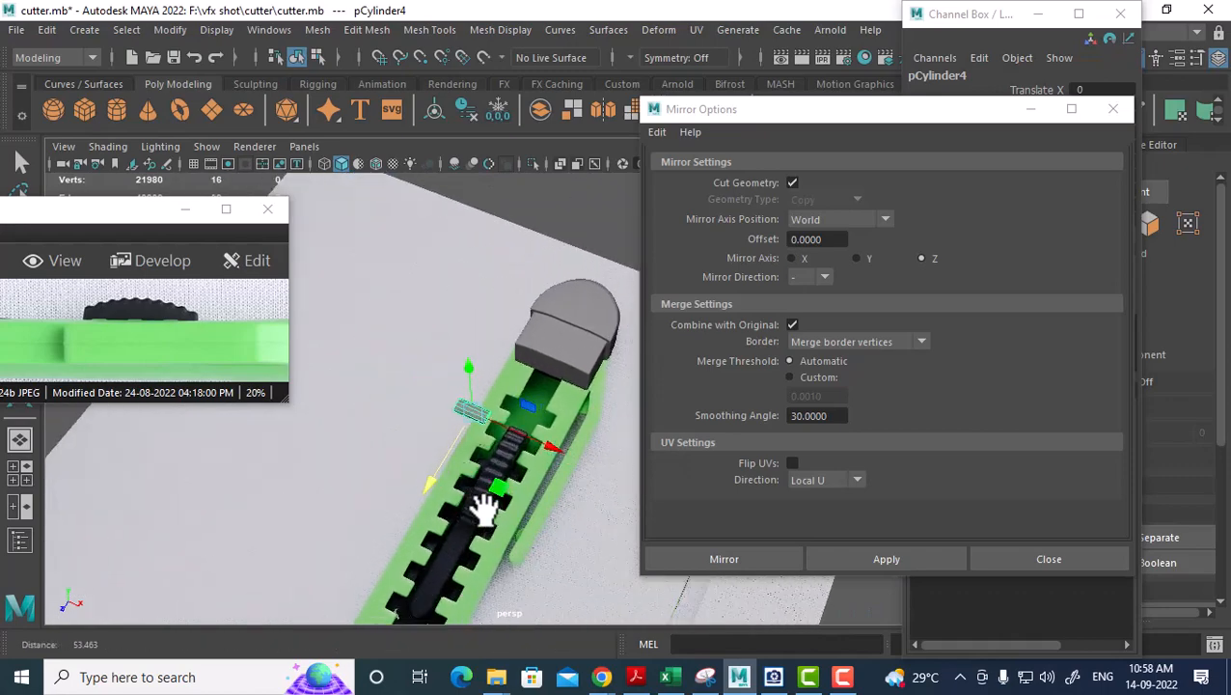
right_click_drag(486, 511, 574, 512, "alt")
key("F9")
left_click_drag(481, 439, 508, 495, "alt")
scroll(489, 448, "up", 3)
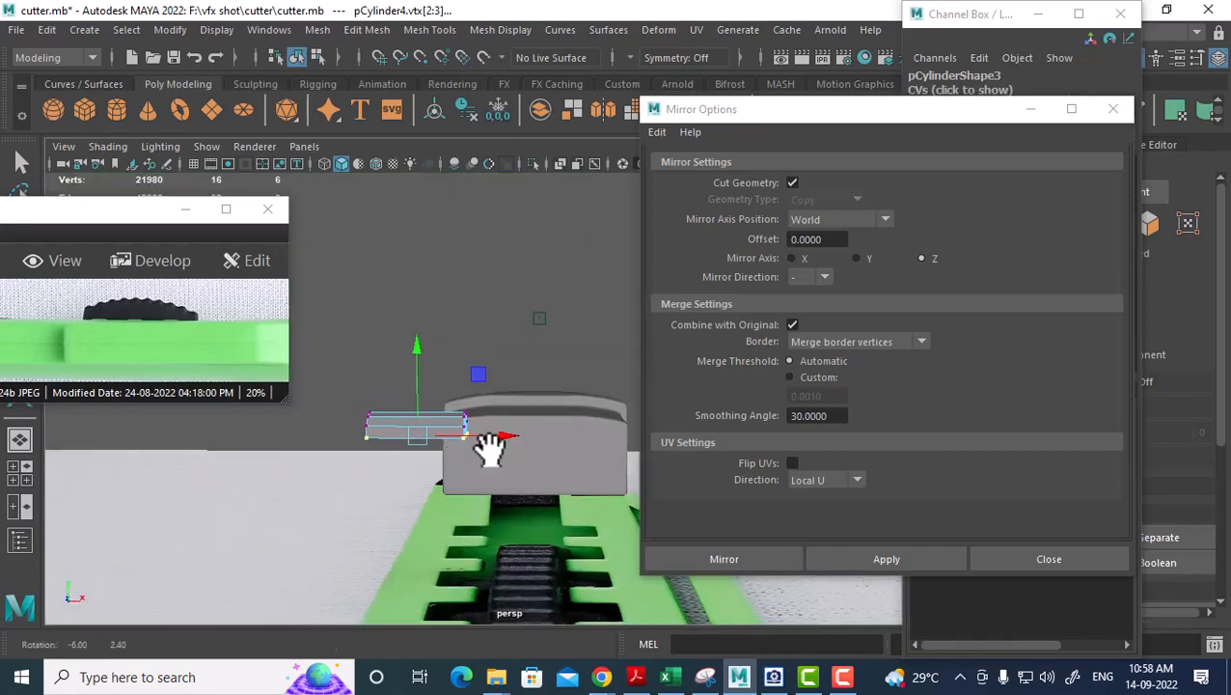
right_click_drag(449, 178, 514, 201)
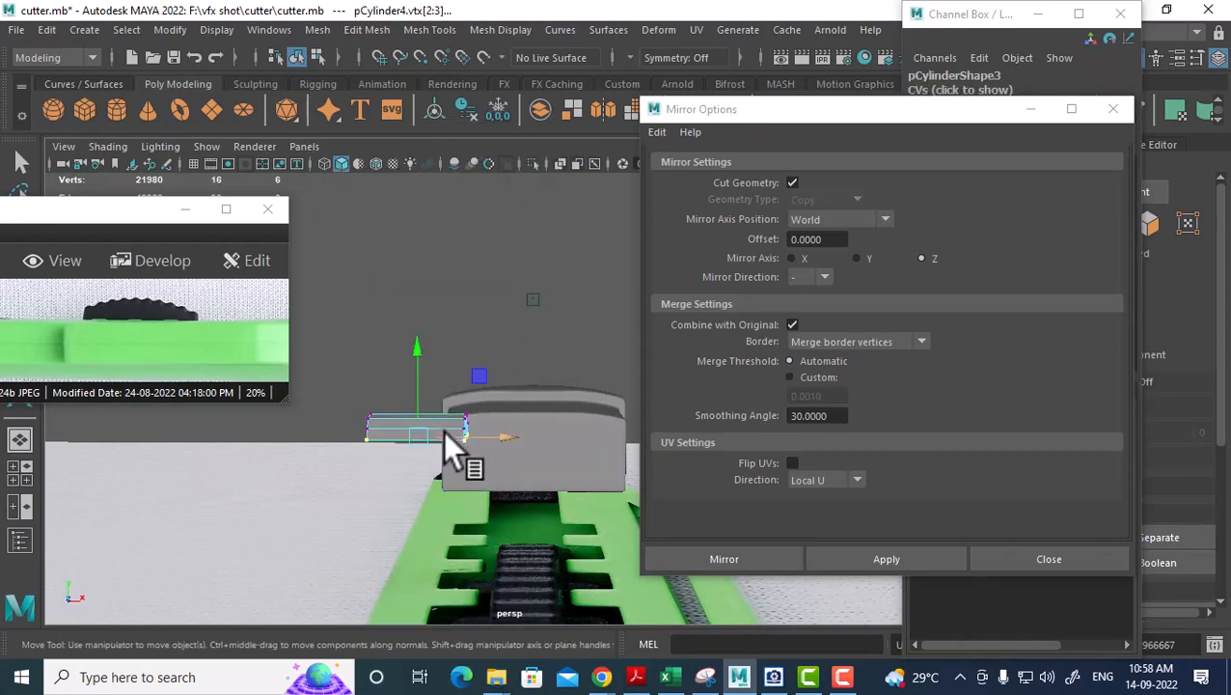
left_click_drag(443, 430, 583, 440, "alt")
right_click_drag(582, 440, 411, 548, "alt")
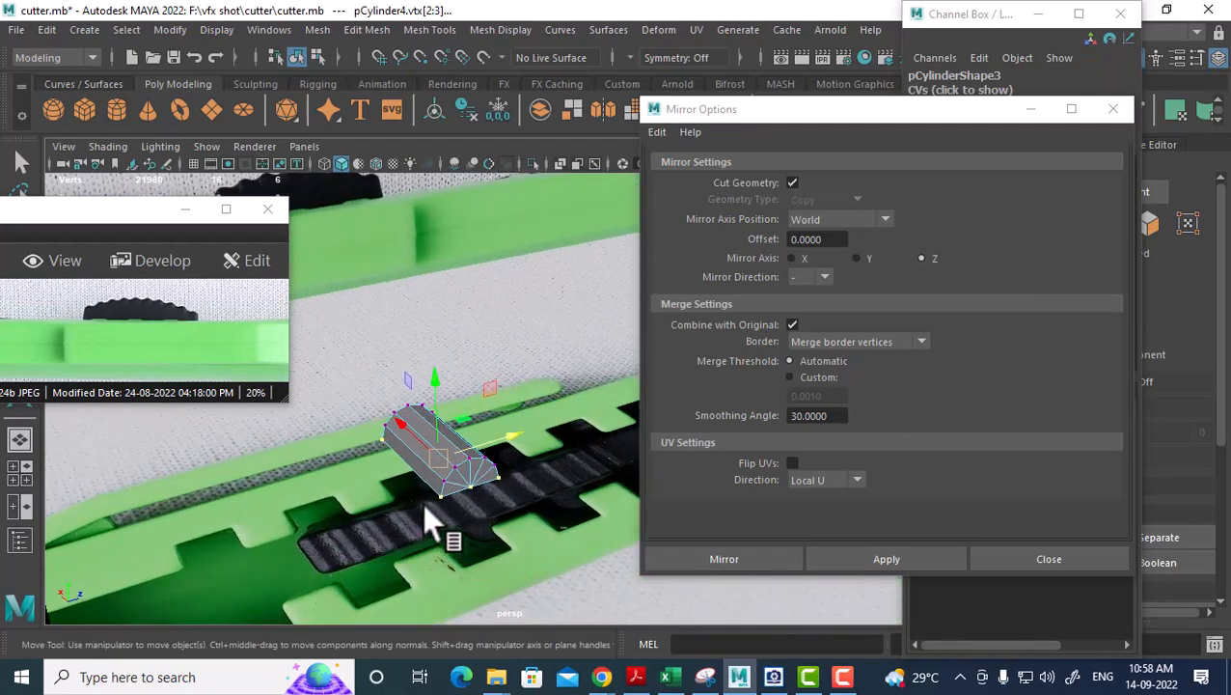
In the left view, scale the half cylinder's base corner vertices inward again and return to object selection.
key("space")
left_click_drag(455, 458, 459, 521)
key("space")
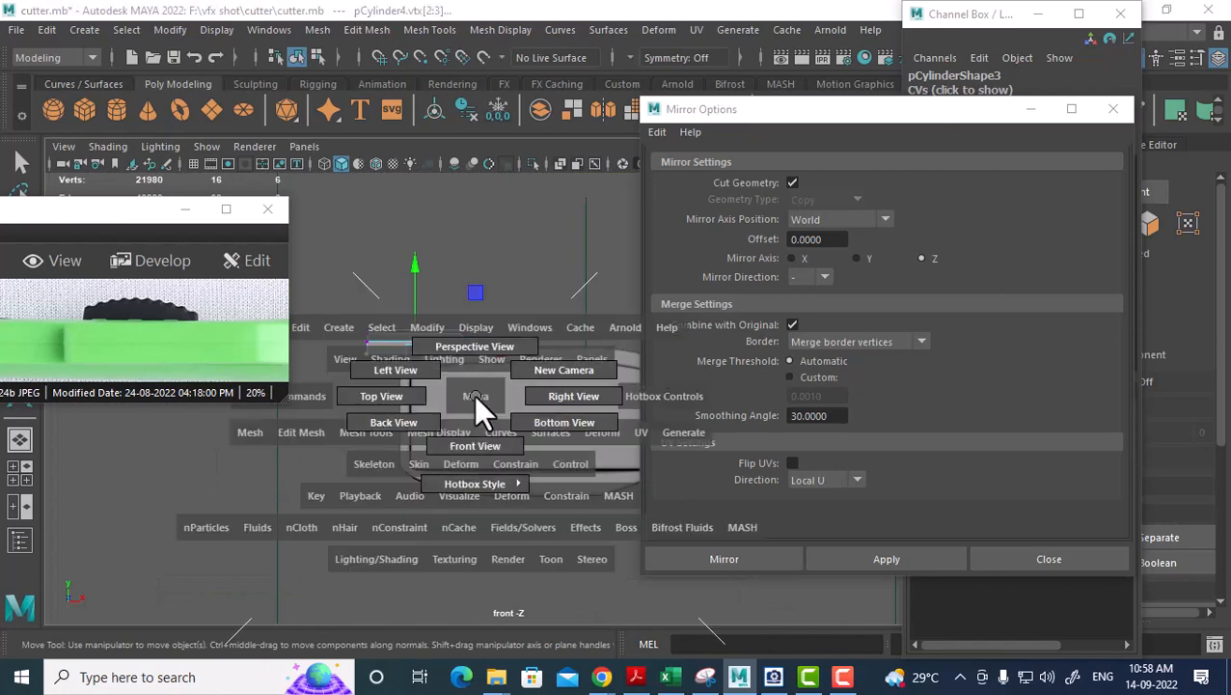
left_click_drag(473, 394, 401, 370)
scroll(385, 481, "up", 3)
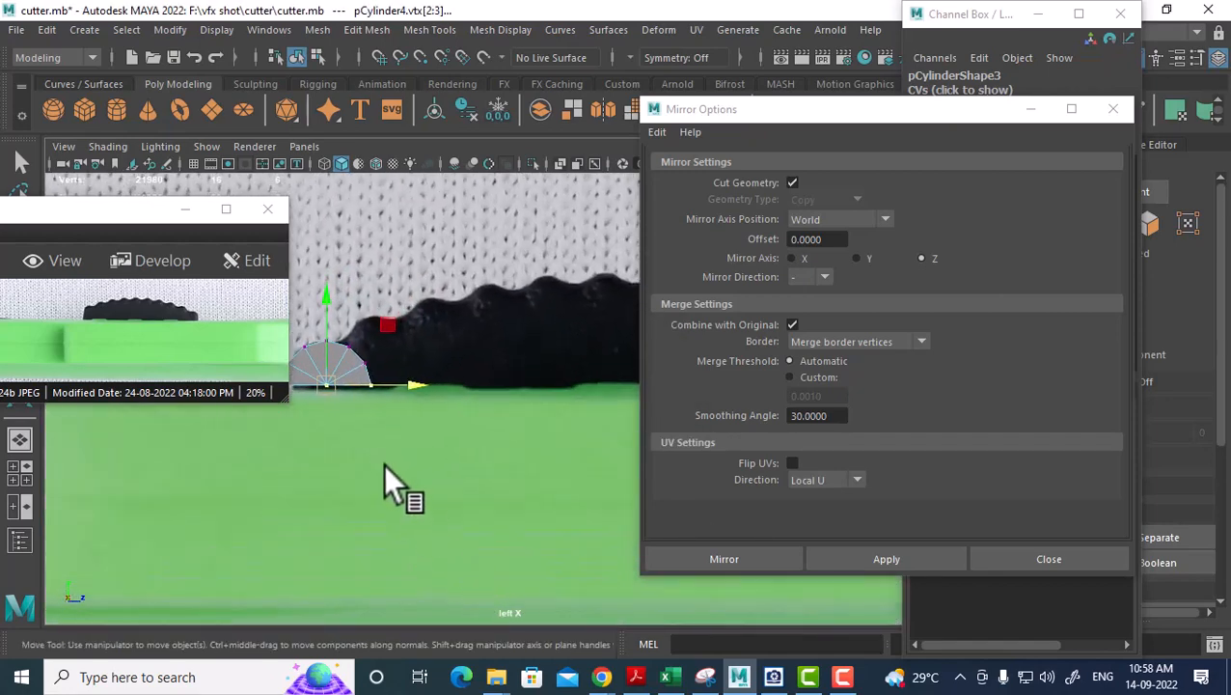
middle_click_drag(385, 481, 582, 545, "alt")
key("r")
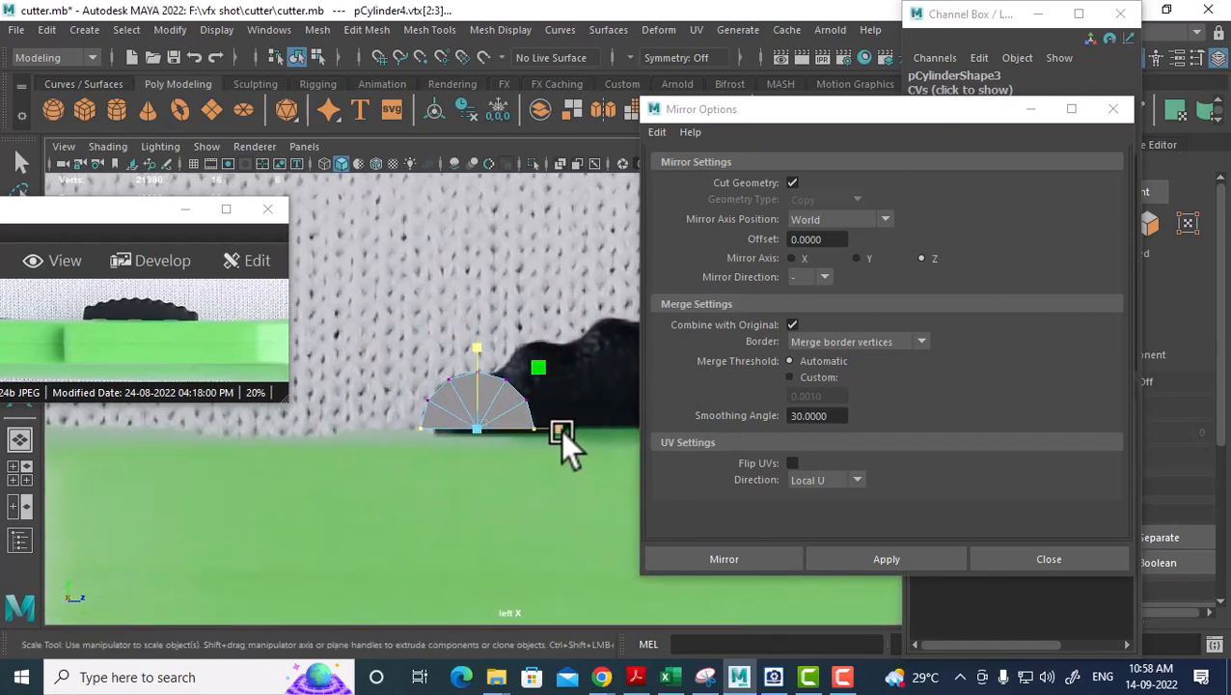
left_click_drag(559, 429, 550, 431)
right_click_drag(474, 405, 559, 164)
key("w")
In the top view, move the half cylinder sideways onto the black slider, to Translate X 2.34.
key("space")
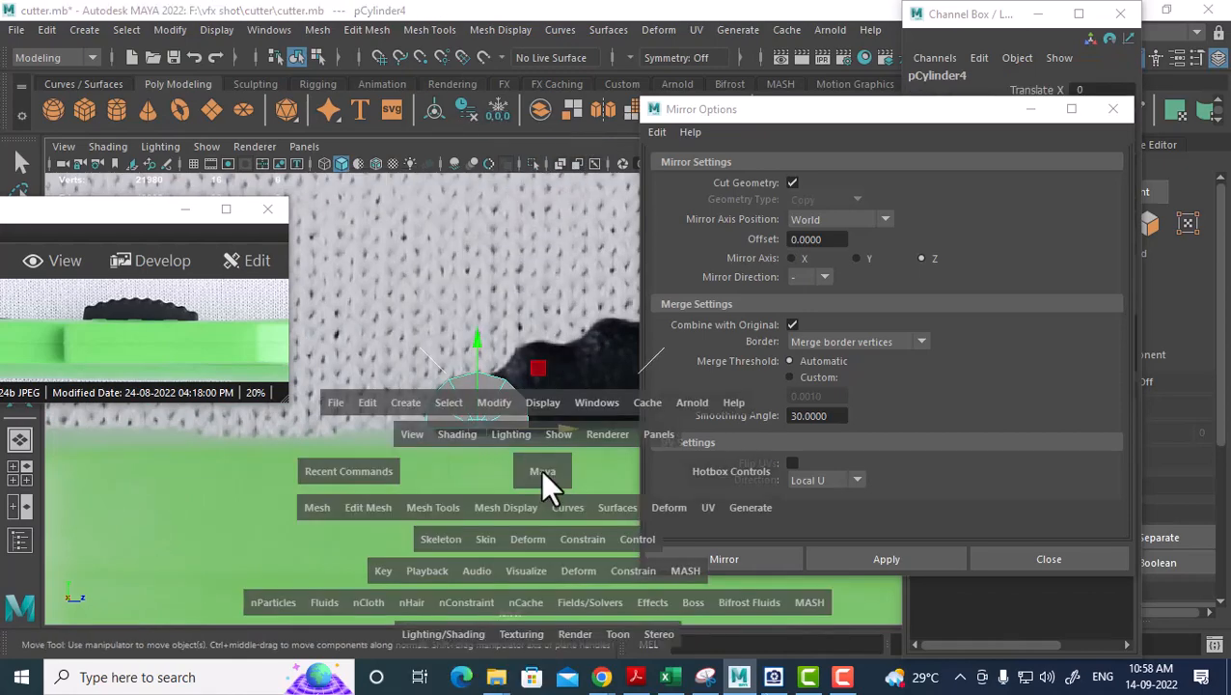
left_click_drag(541, 481, 443, 491)
key("space")
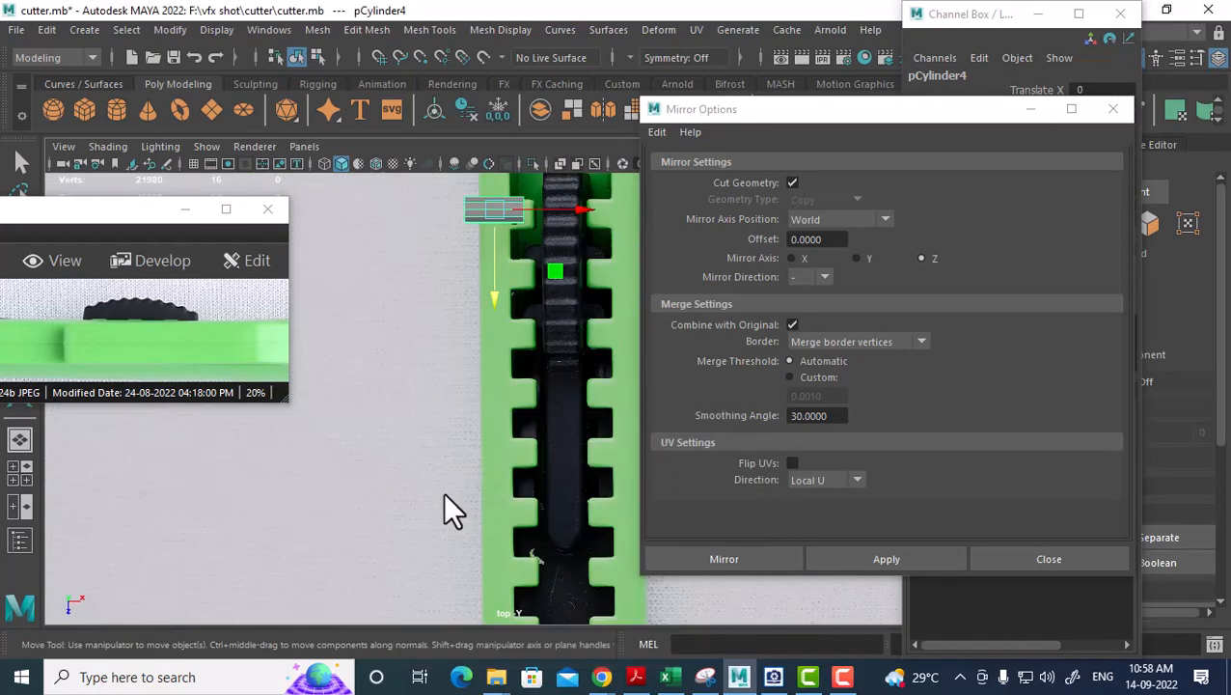
left_click_drag(454, 361, 520, 349)
right_click_drag(495, 373, 541, 422, "alt")
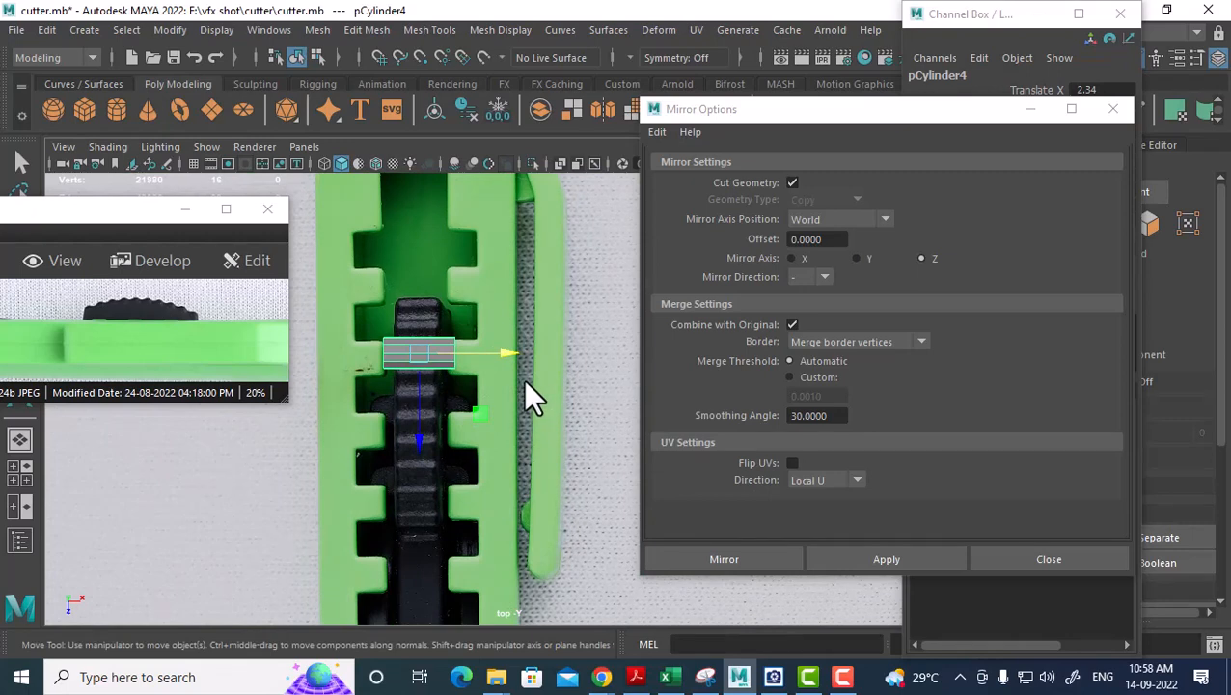
Narrow the half cylinder to the slider's width at Scale Y 0.711, and close the Mirror options in the left view.
key("r")
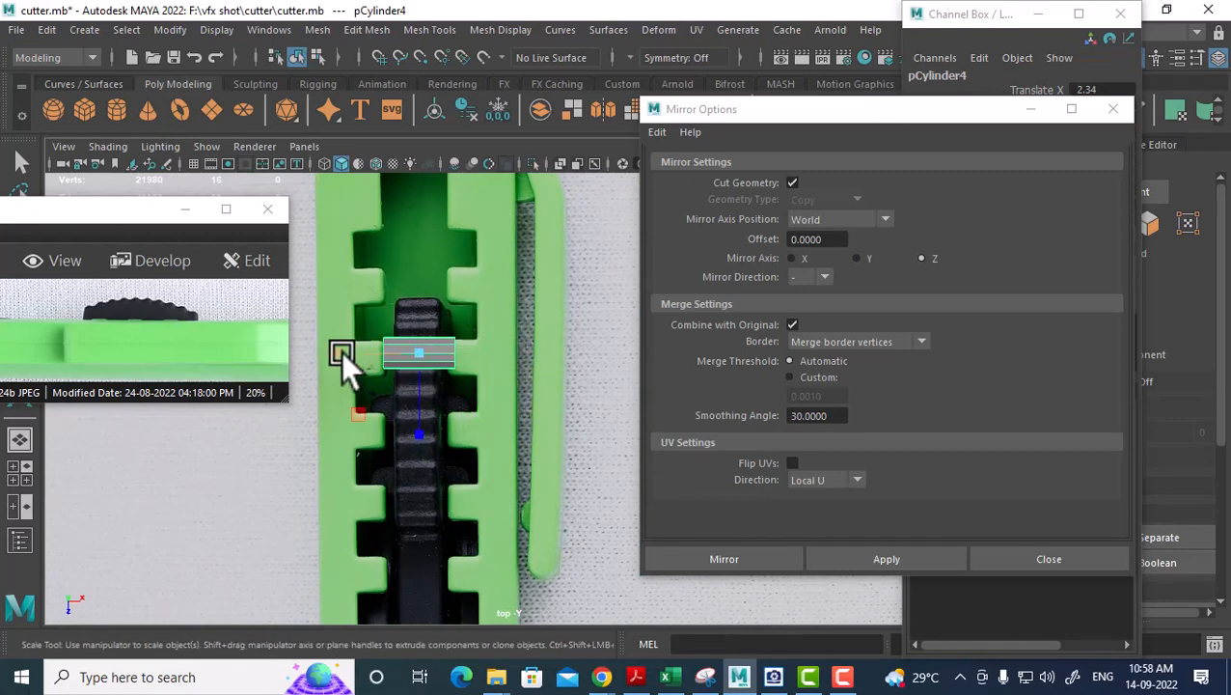
left_click_drag(340, 351, 365, 352)
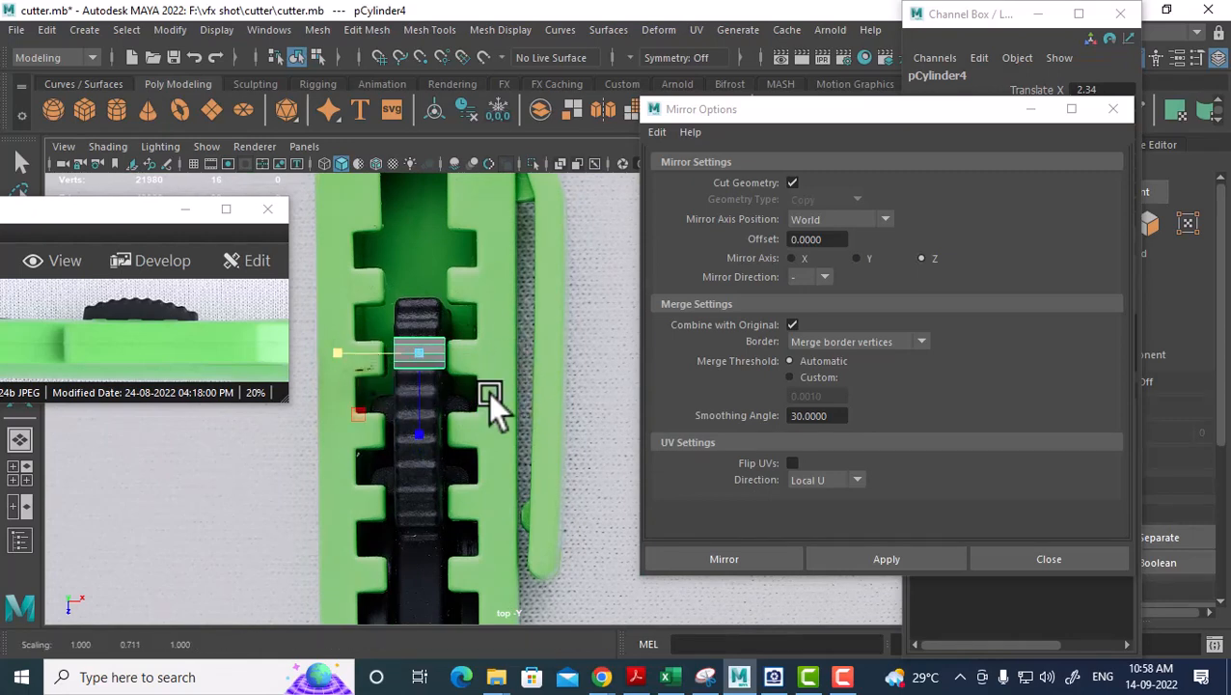
key("space")
left_click_drag(487, 391, 399, 368)
key("w")
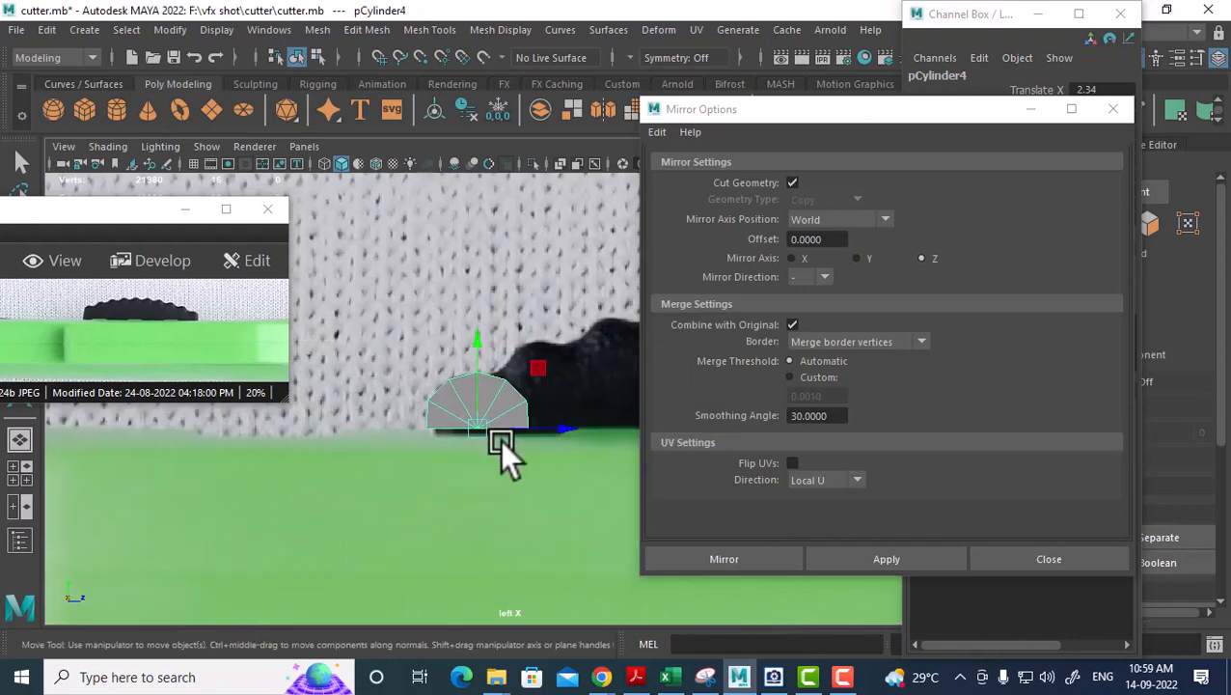
middle_click_drag(499, 440, 436, 495, "alt")
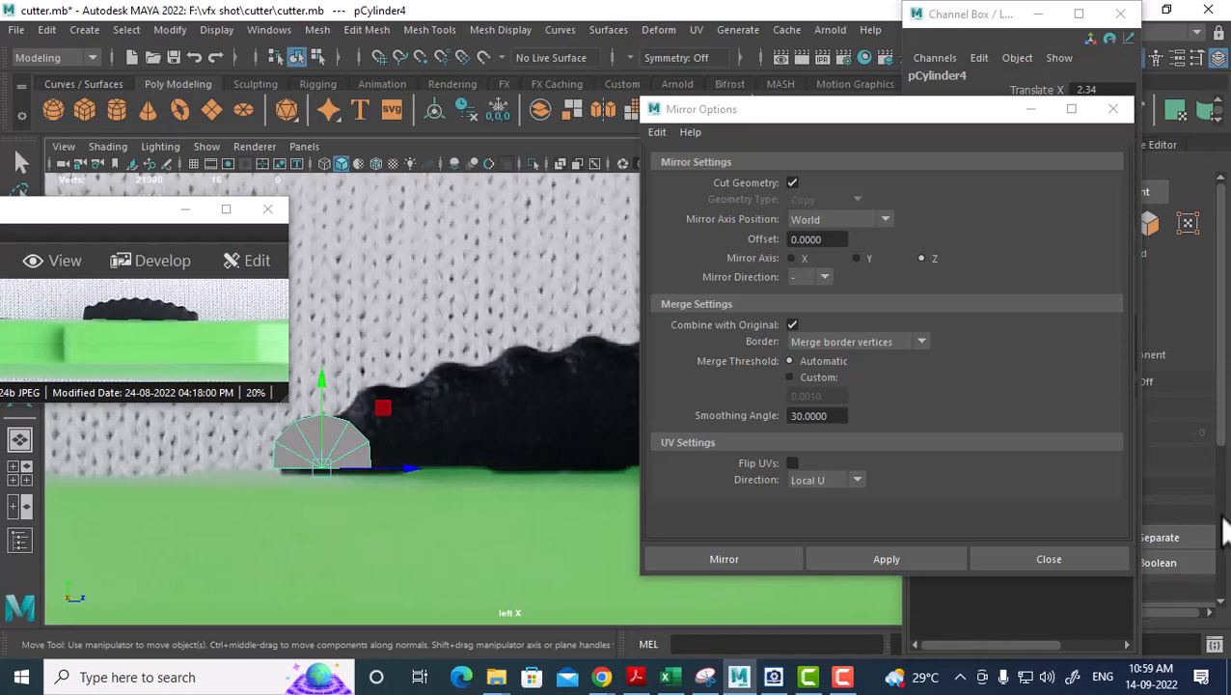
left_click(1076, 557)
scroll(550, 432, "up", 3)
middle_click_drag(492, 490, 711, 417, "alt")
scroll(554, 479, "up", 3)
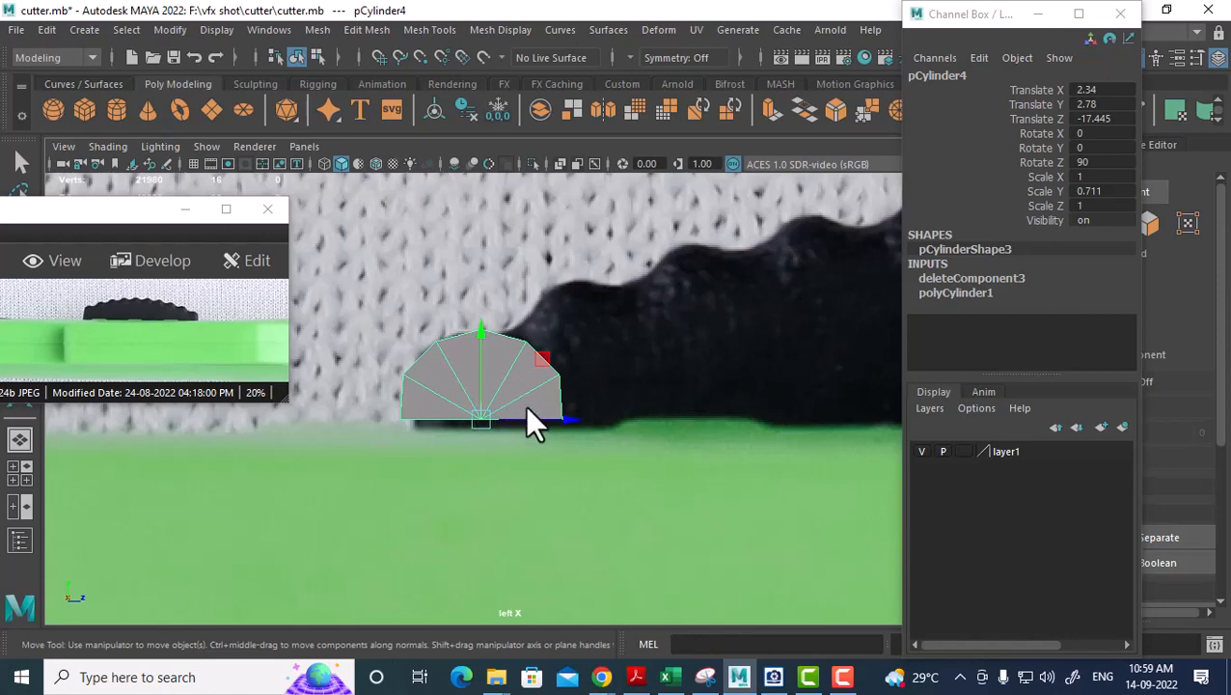
In perspective, delete the half cylinder's lowest side face on each side and return to object selection.
key("space")
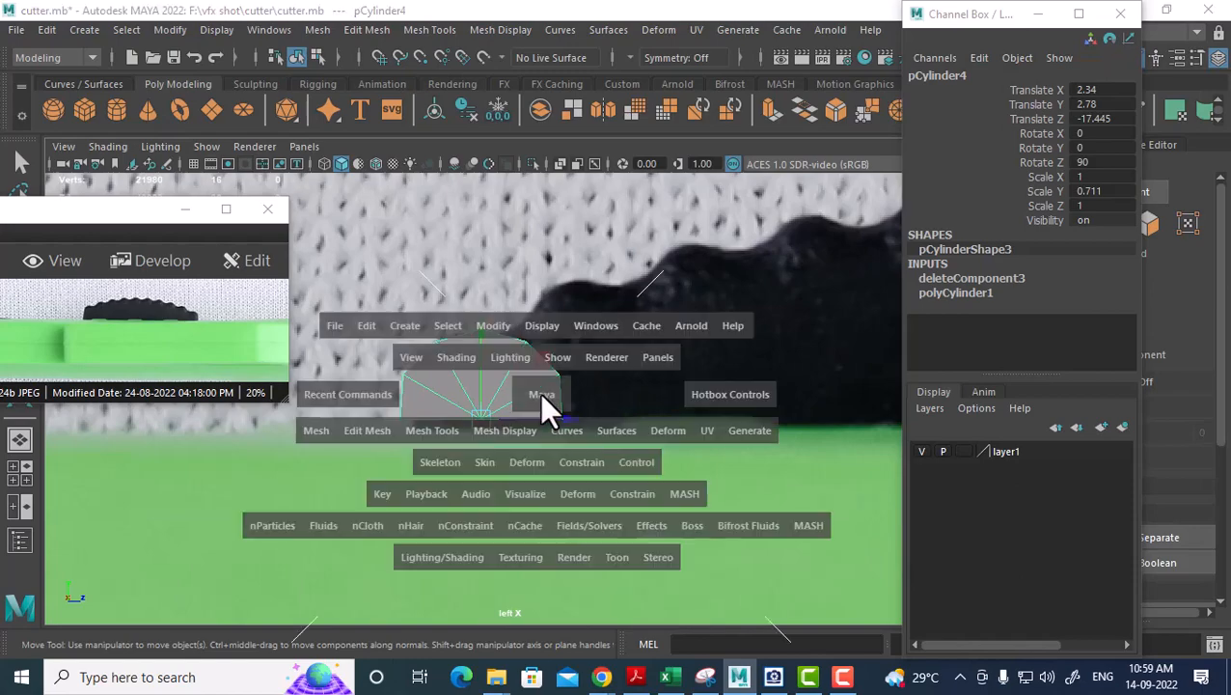
left_click_drag(540, 392, 675, 459)
scroll(511, 405, "up", 1)
right_click_drag(625, 349, 627, 228)
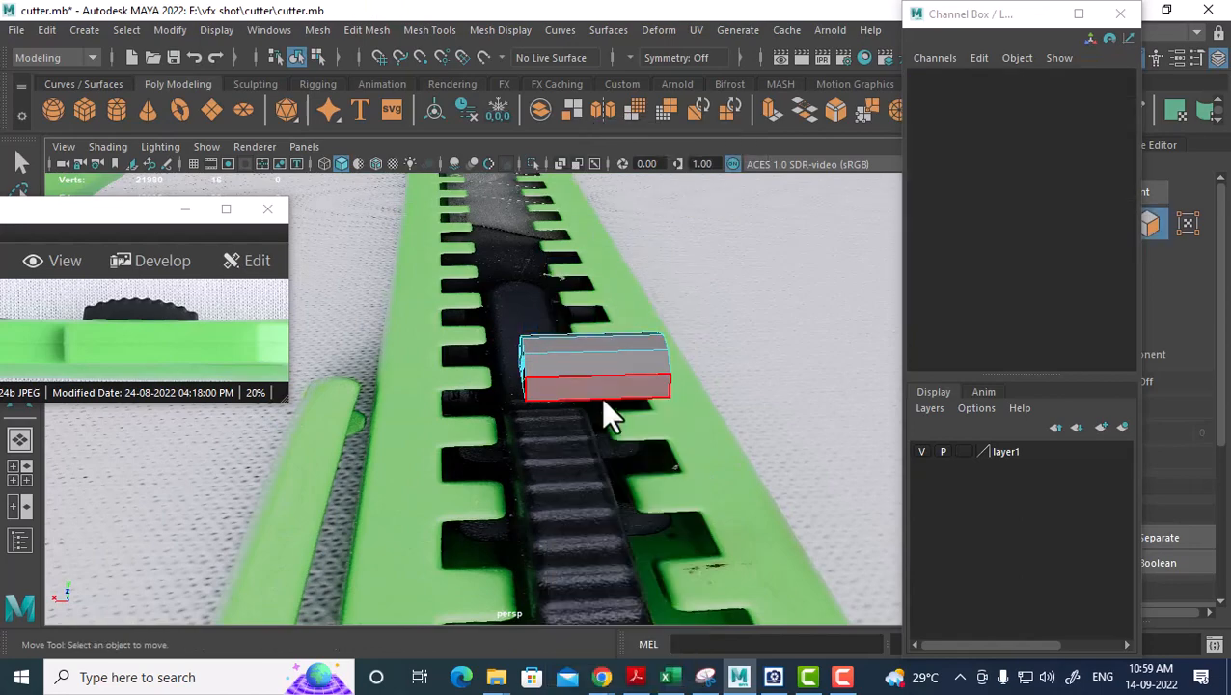
left_click(593, 393)
left_click_drag(593, 394, 538, 431, "alt")
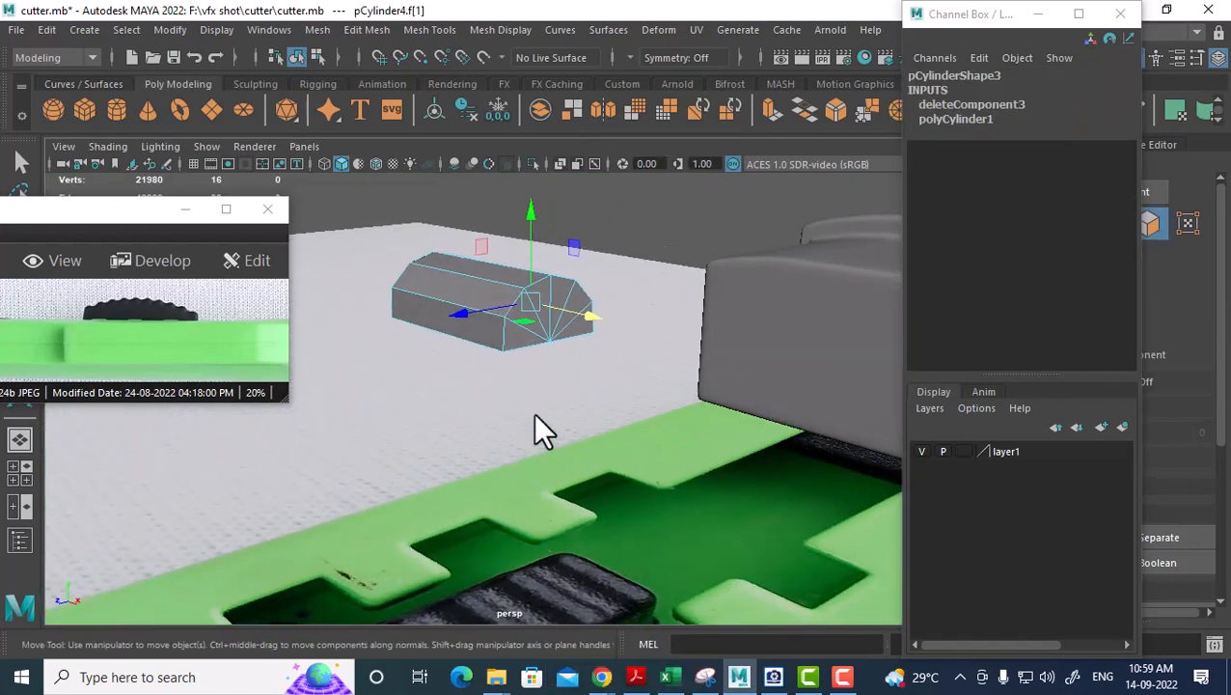
left_click(467, 349, "shift")
left_click_drag(467, 350, 543, 346, "alt")
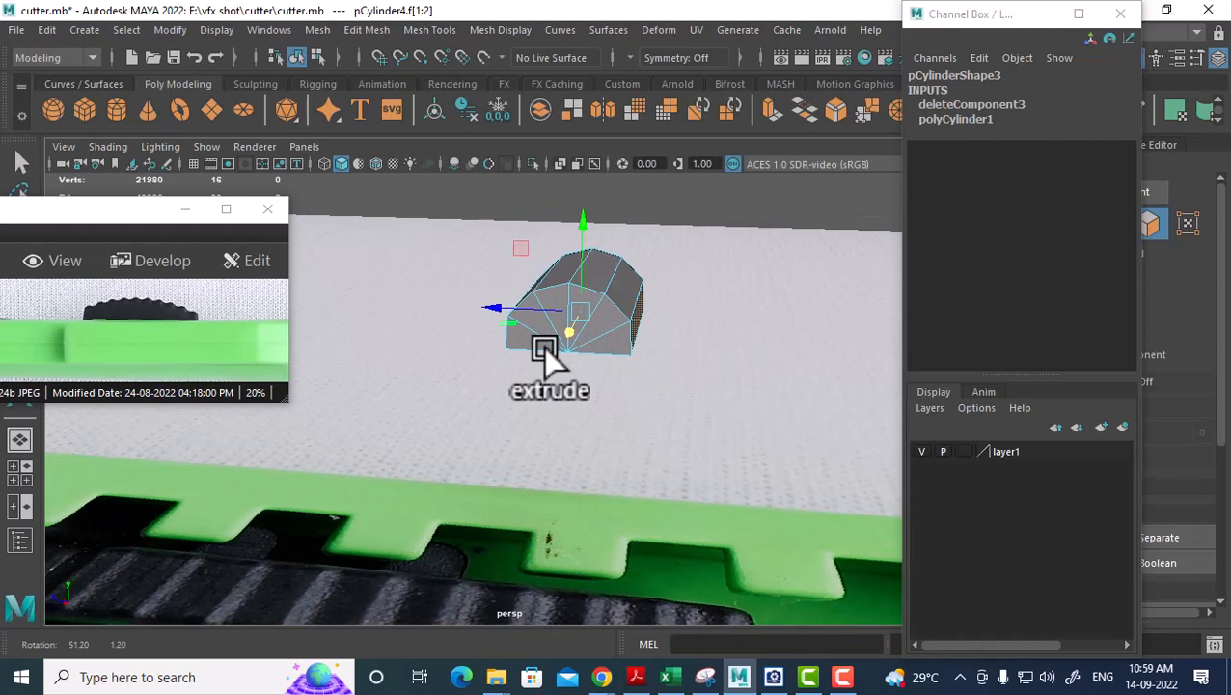
left_click(544, 359)
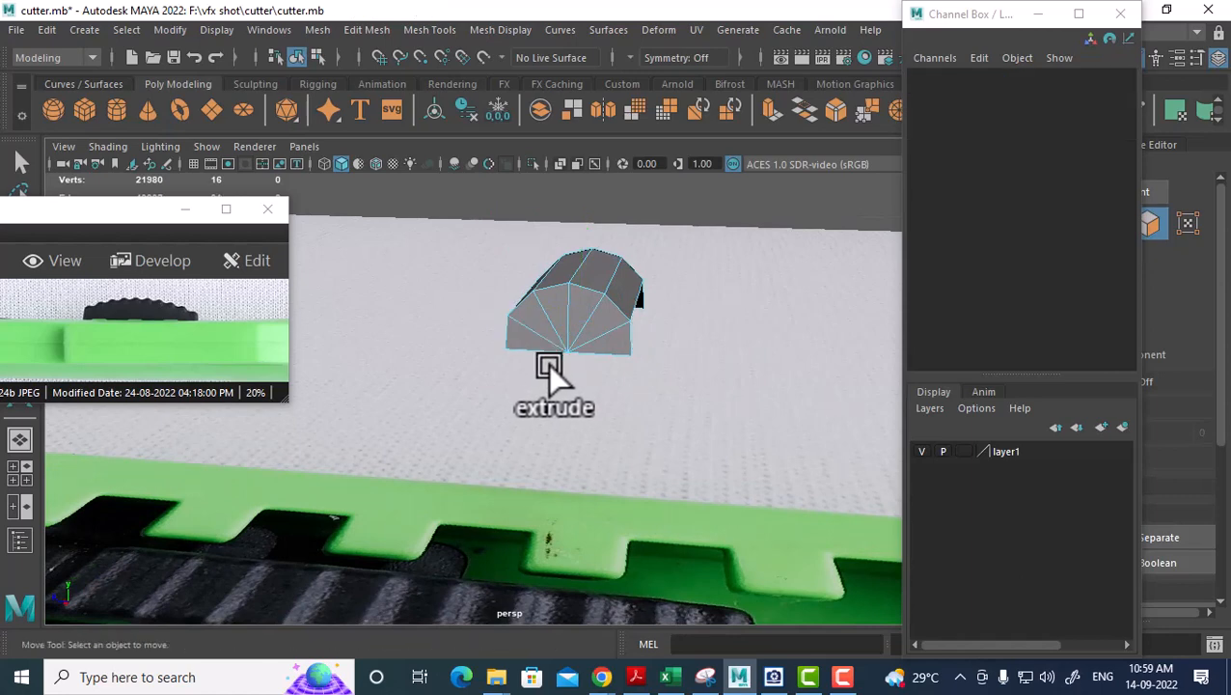
right_click_drag(586, 335, 675, 157)
In the left view, snap the half cylinder's pivot to its outer base corner, then duplicate it and snap the copy against the original.
key("space")
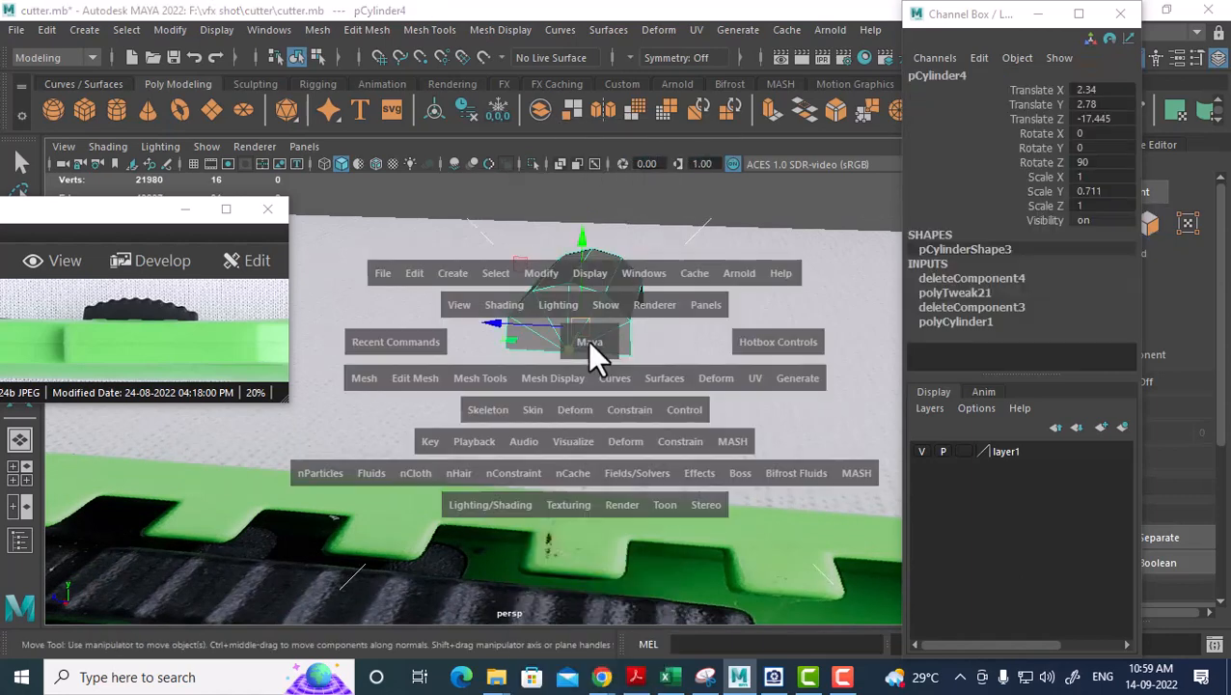
left_click_drag(587, 339, 497, 363)
key("space")
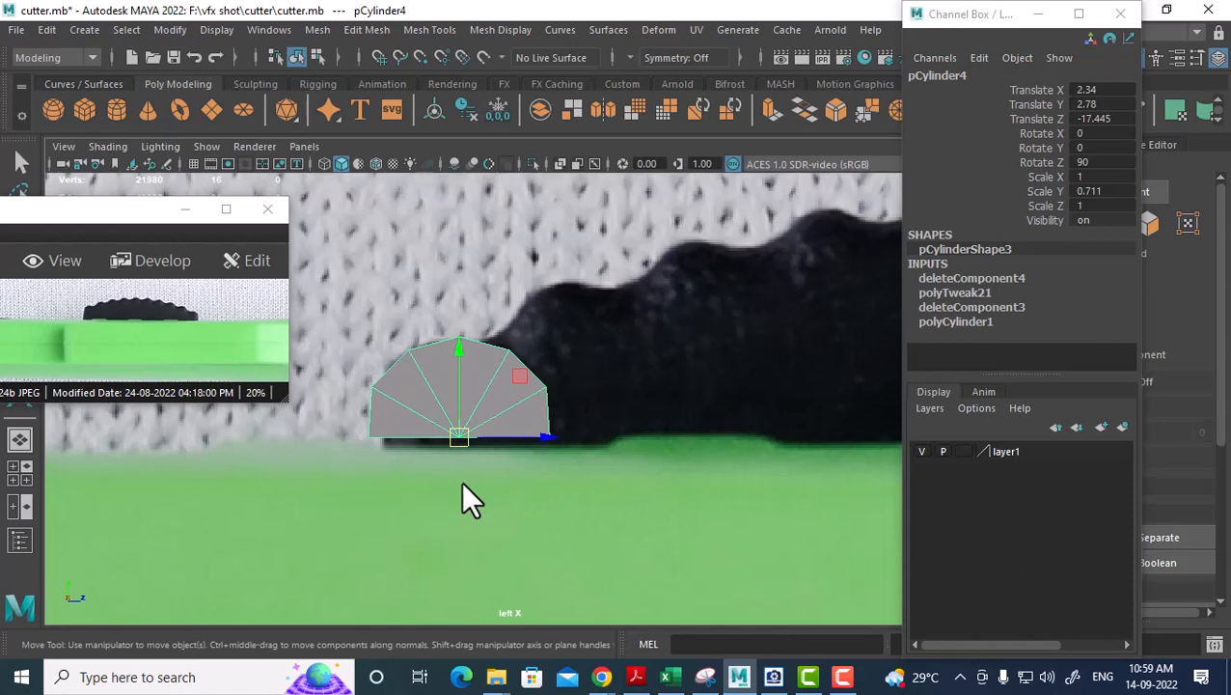
key("d")
key("v")
middle_click_drag(365, 479, 367, 426)
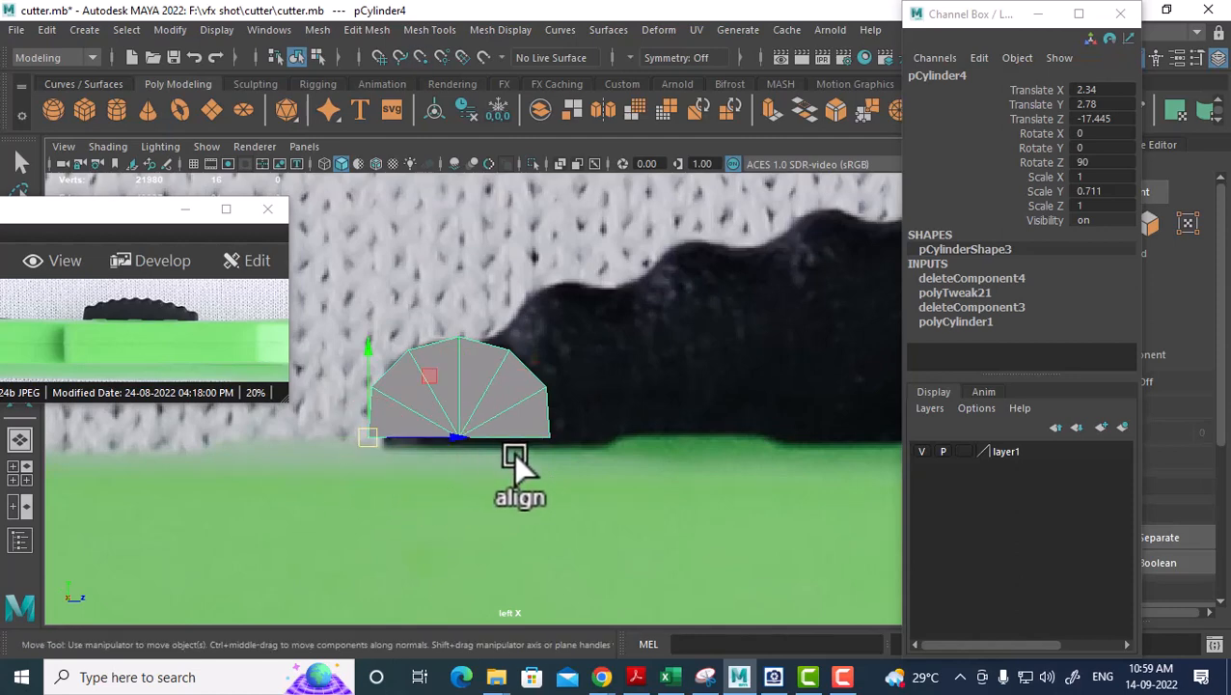
key("ctrl+d")
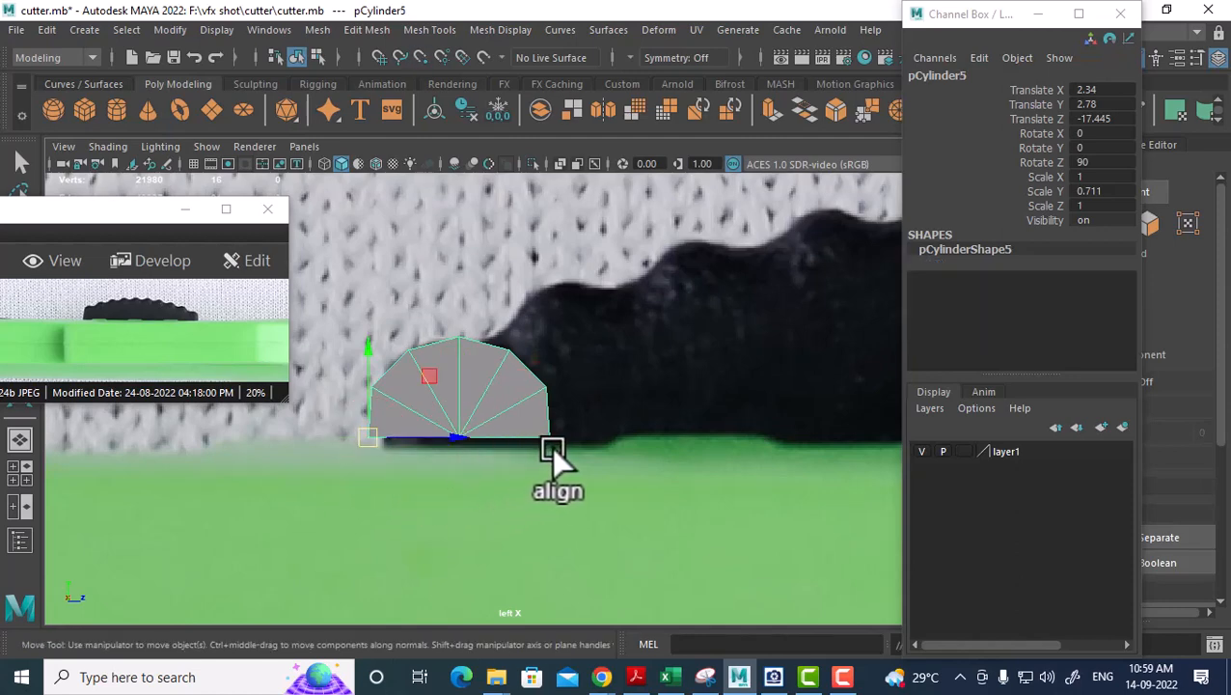
middle_click_drag(544, 433, 554, 433)
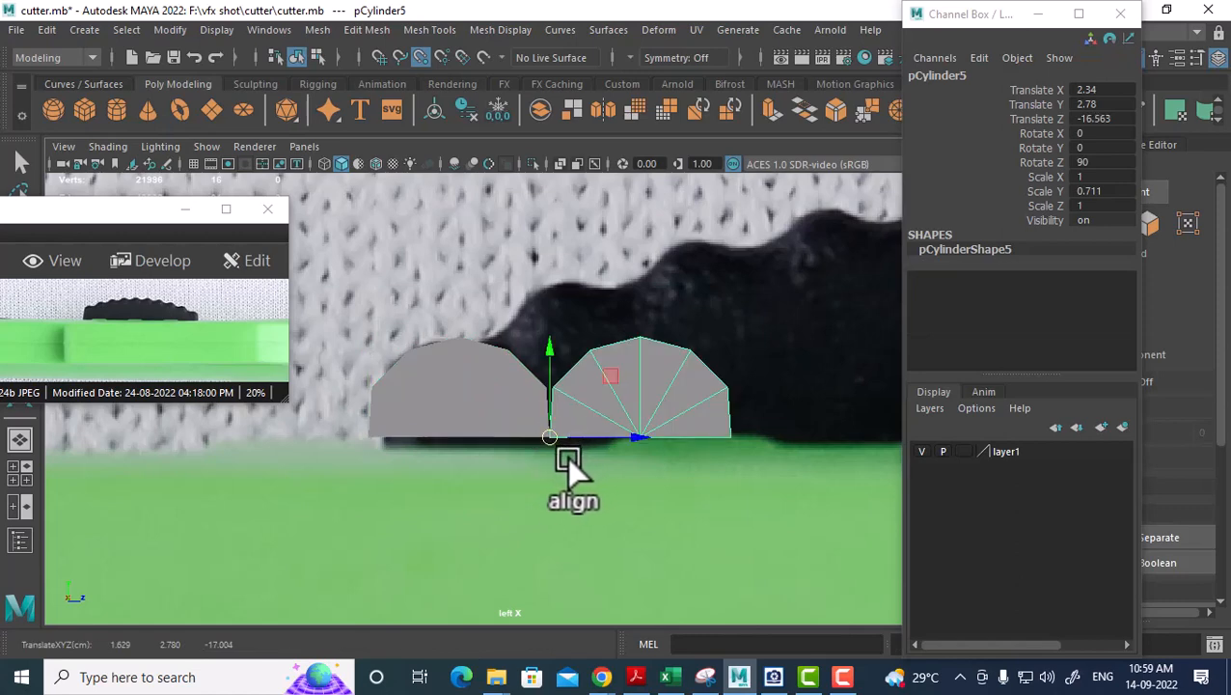
Inspect the joint between the two half cylinders and remove the copy.
scroll(543, 473, "up", 1)
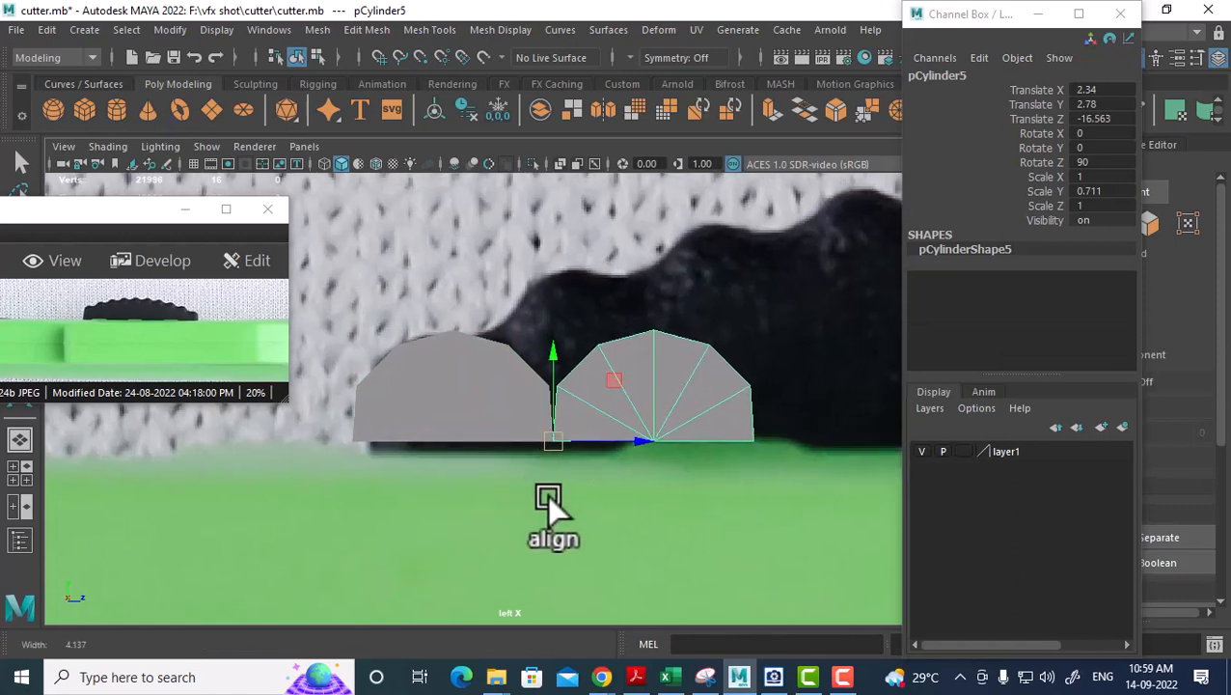
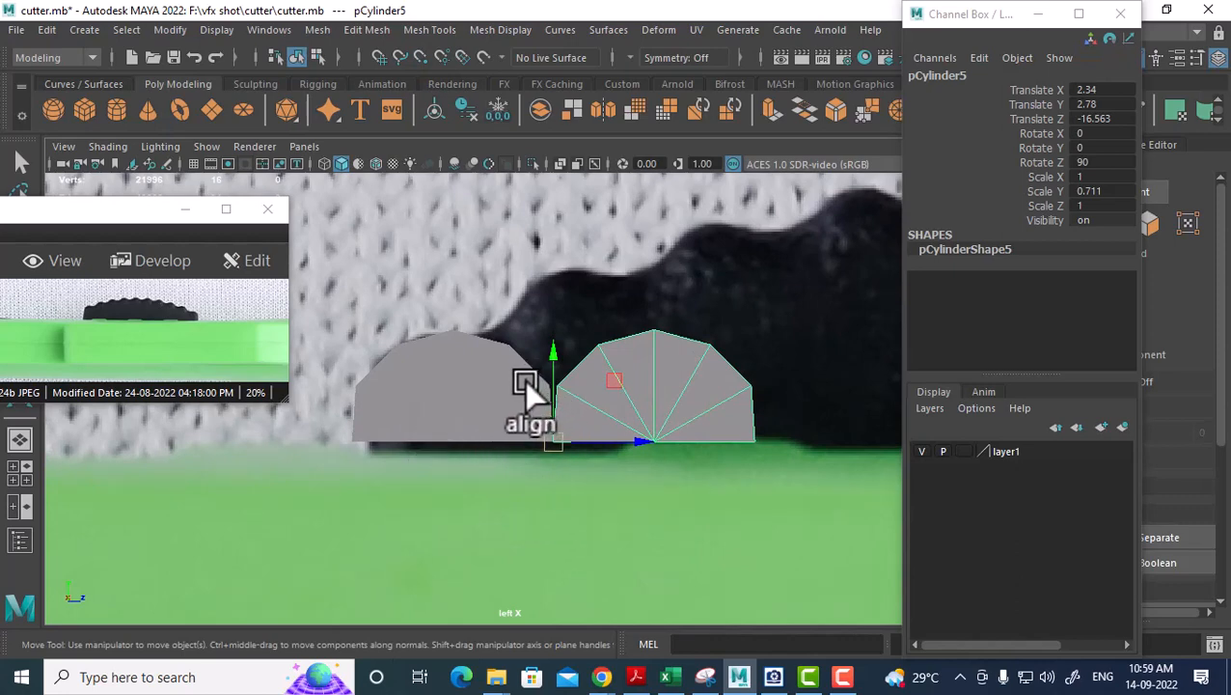
scroll(530, 417, "up", 1)
scroll(528, 417, "up", 1)
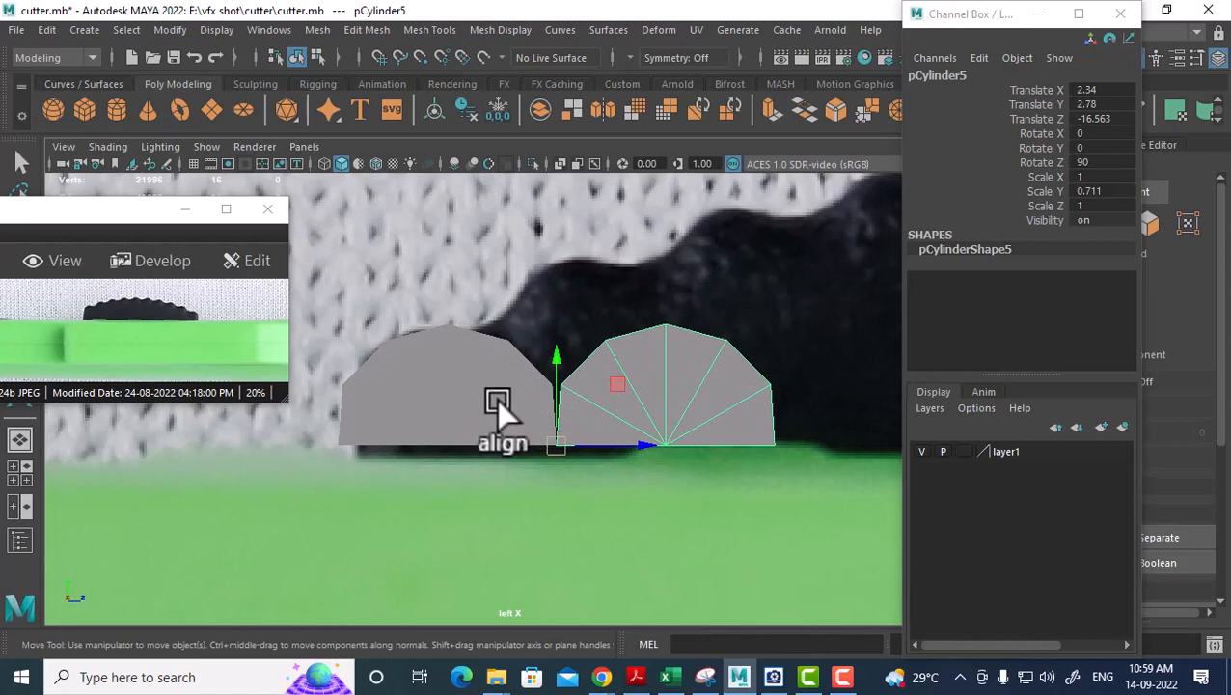
left_click(518, 381)
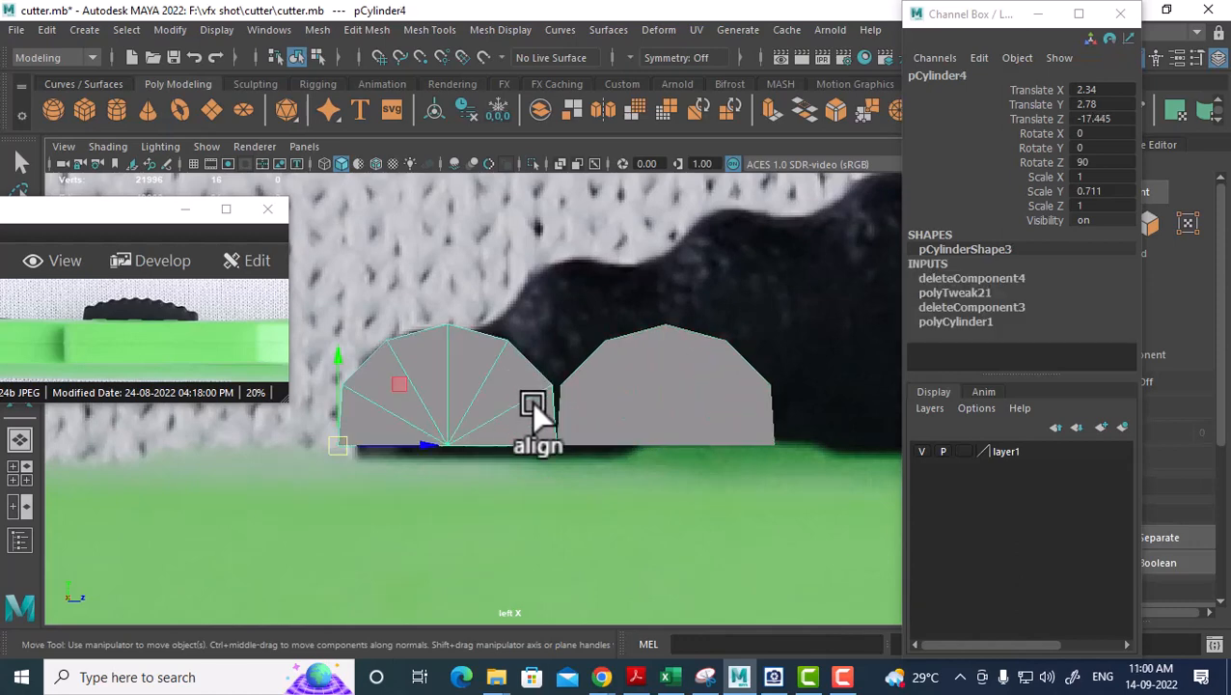
scroll(545, 439, "down", 3)
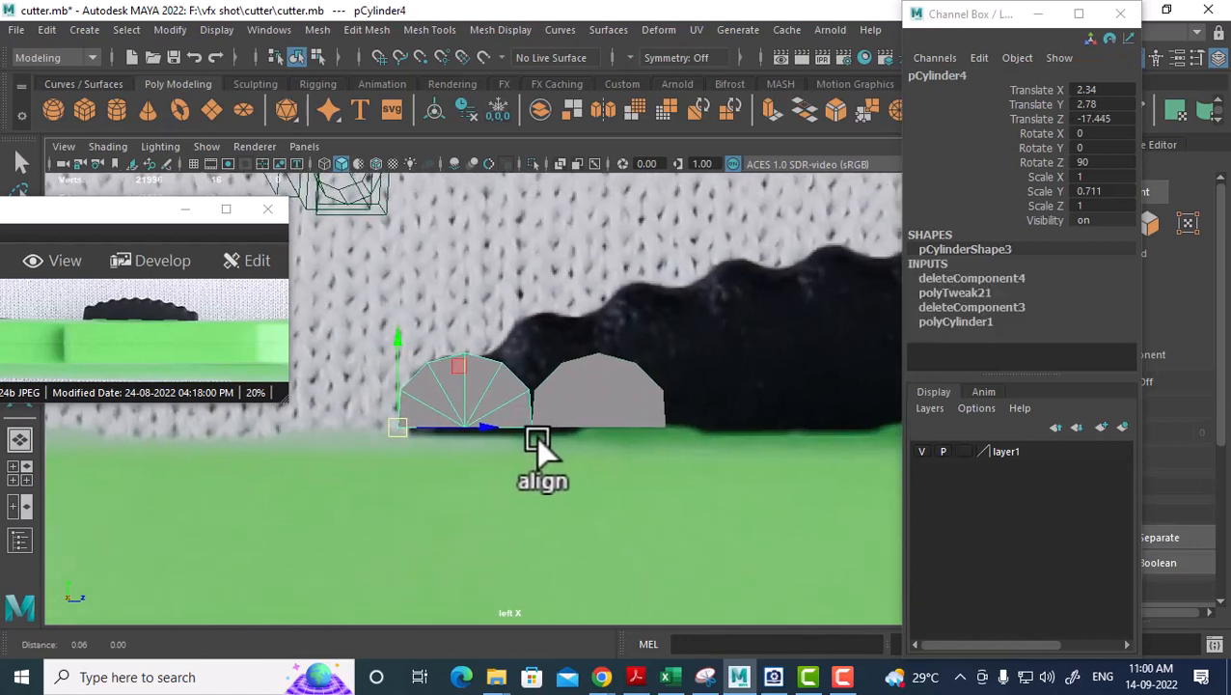
scroll(468, 496, "up", 2)
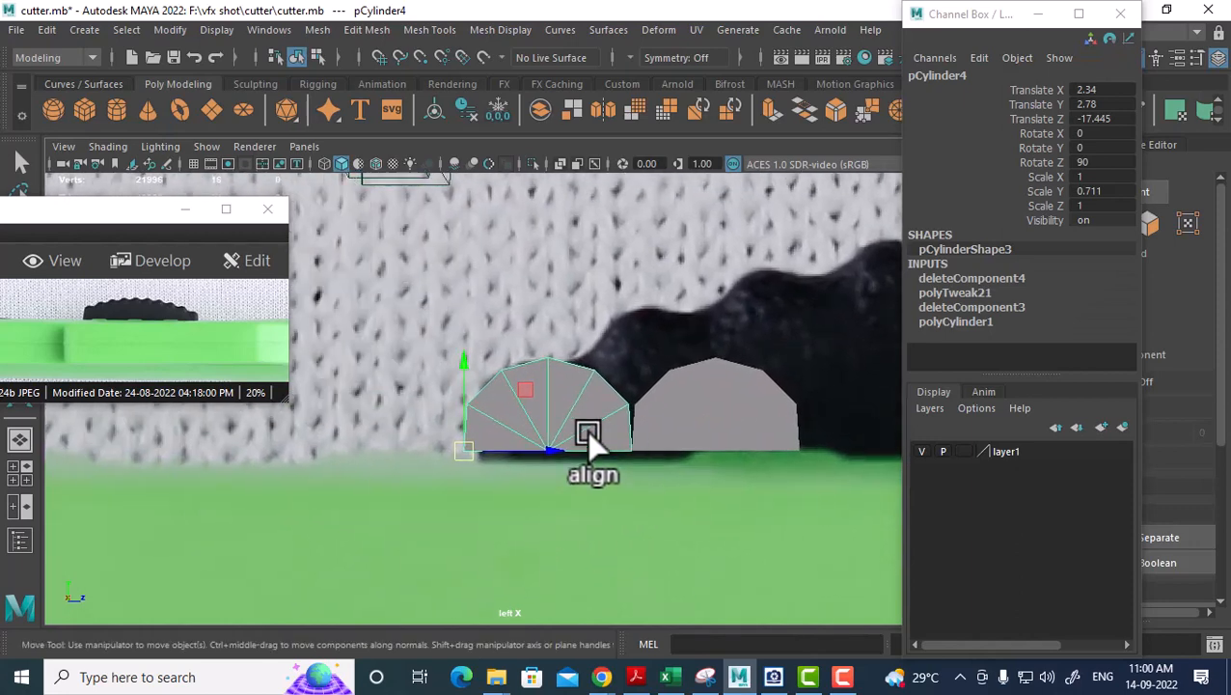
left_click(665, 424)
key("Delete")
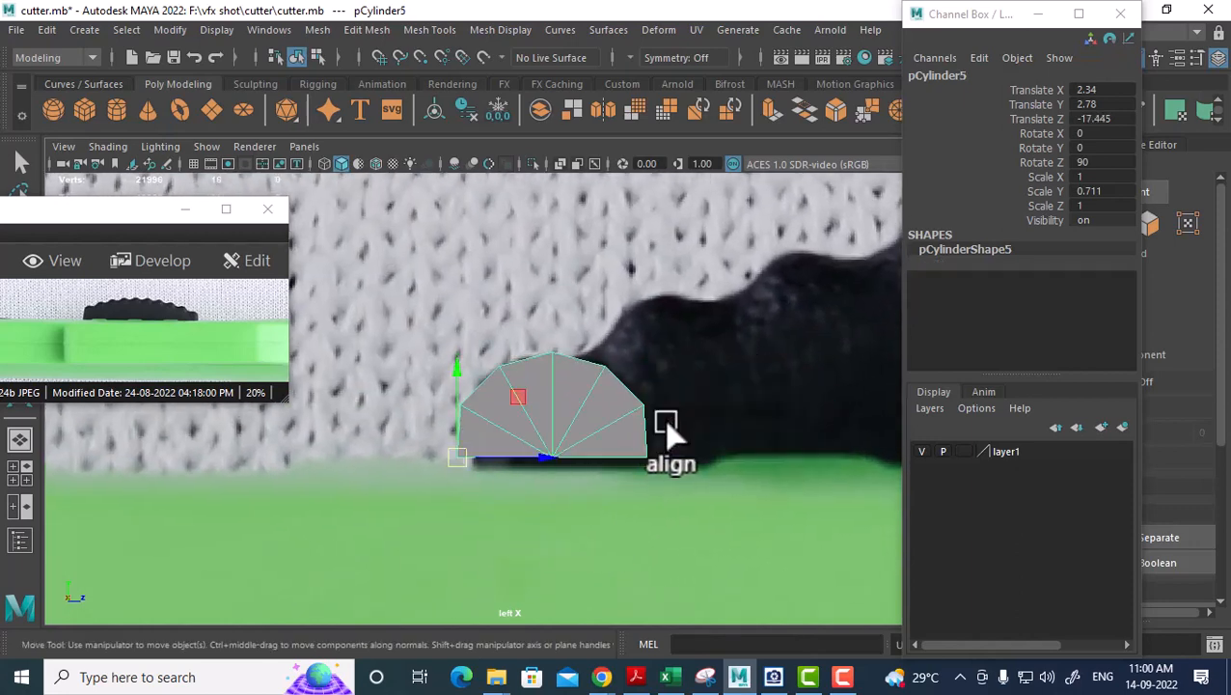
Straighten both lower sides of the half cylinder by scaling each side's vertices flat along the body's length, and return to object selection.
scroll(531, 489, "up", 2)
right_click_drag(466, 388, 381, 238)
left_click_drag(408, 380, 458, 506)
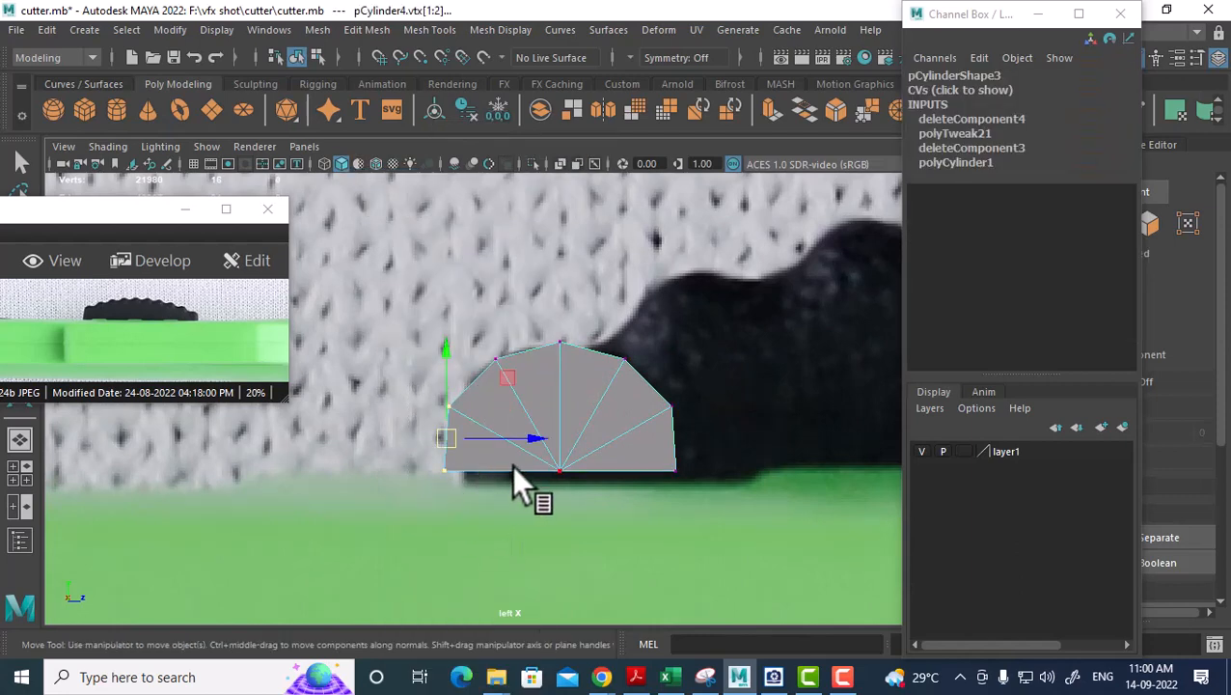
key("r")
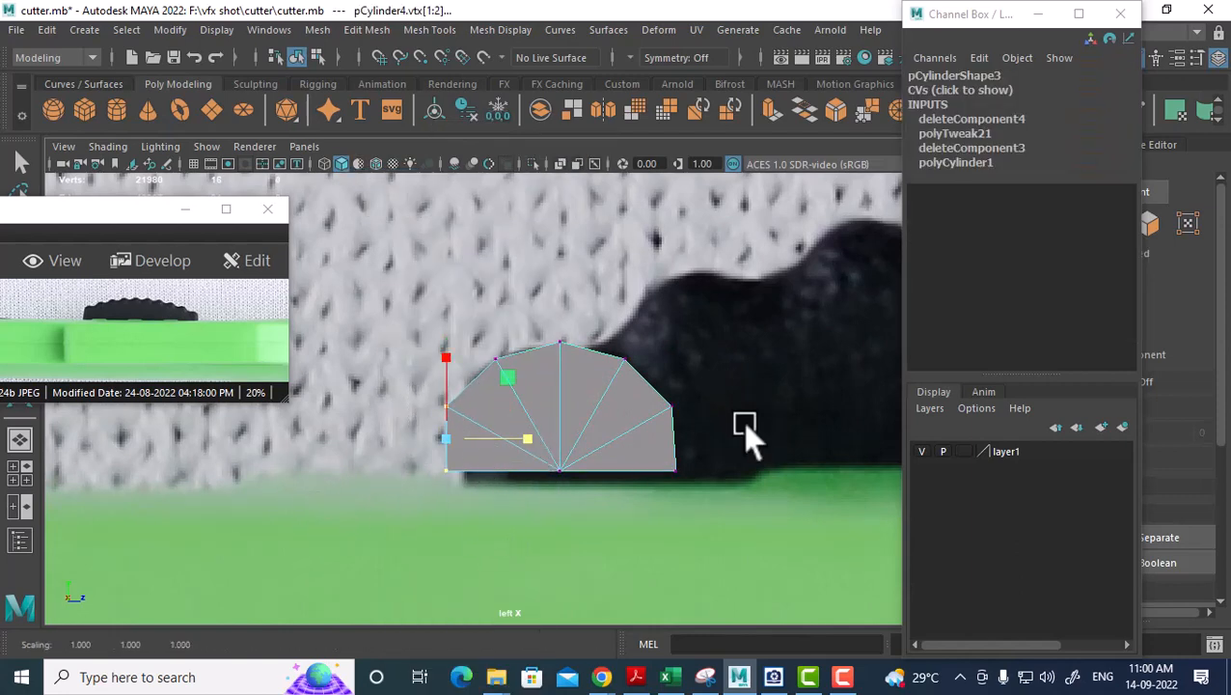
left_click_drag(719, 386, 652, 498)
left_click_drag(755, 439, 656, 455)
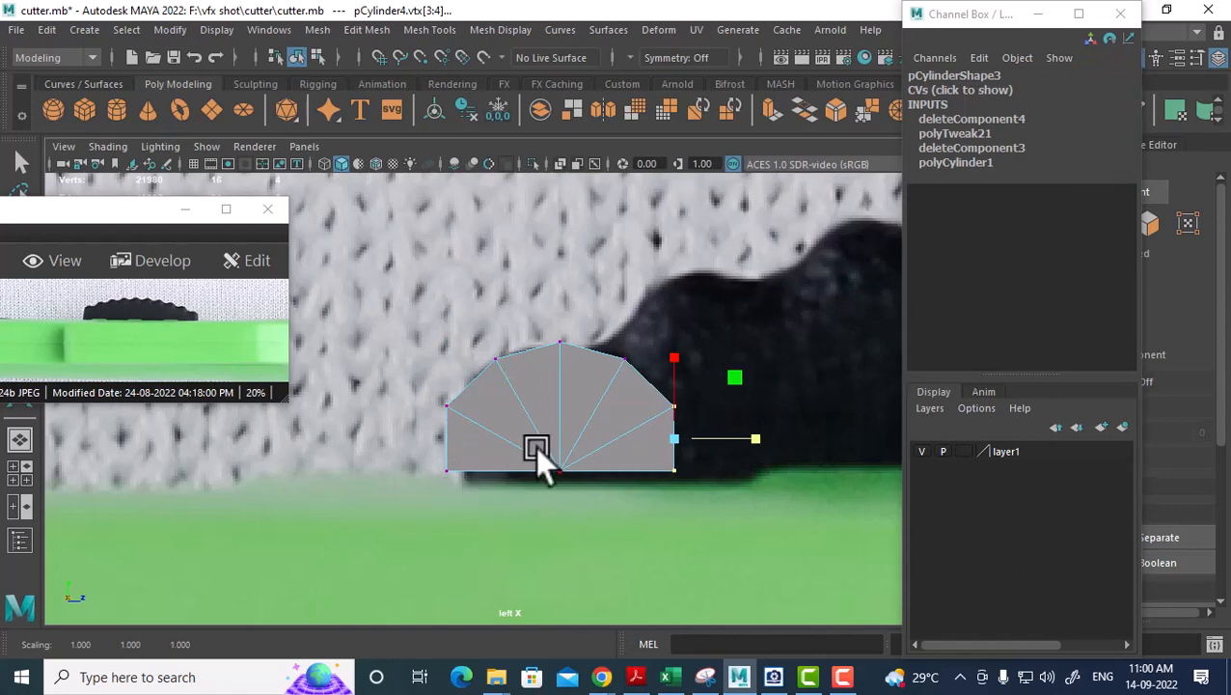
right_click_drag(526, 179, 627, 140)
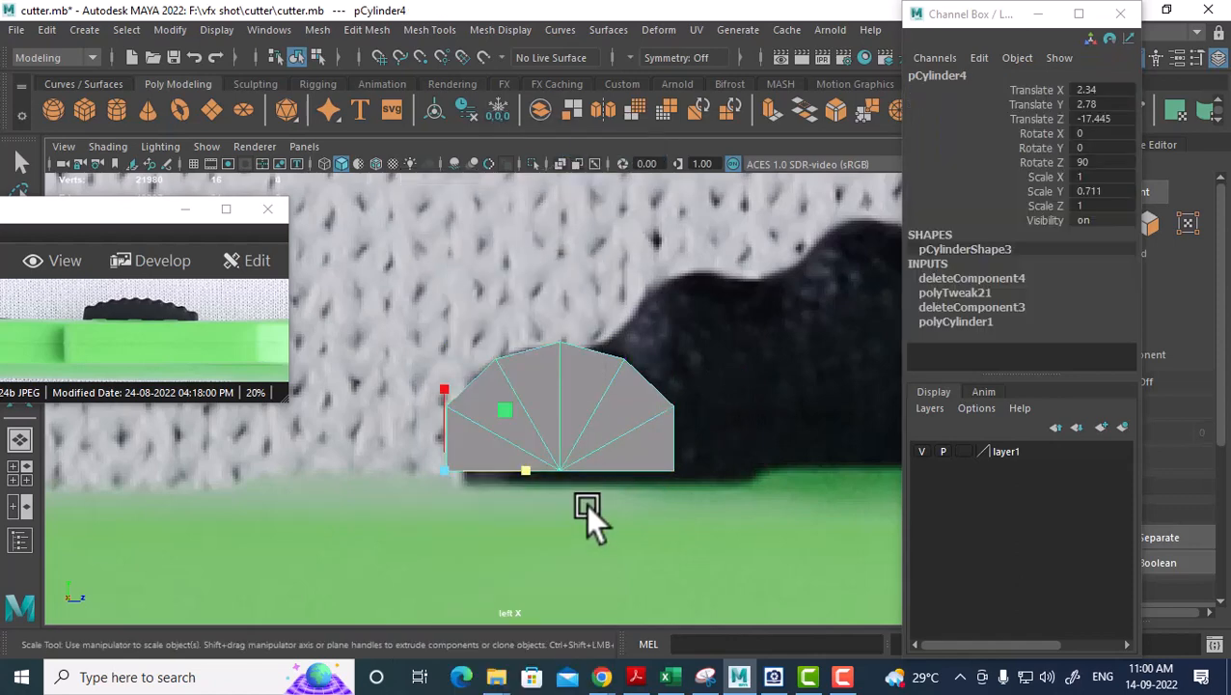
Snap the pivot to the straightened outer base corner, duplicate the half cylinder and snap the copy beside it at Translate Z -16.58.
scroll(569, 504, "up", 2)
key("d")
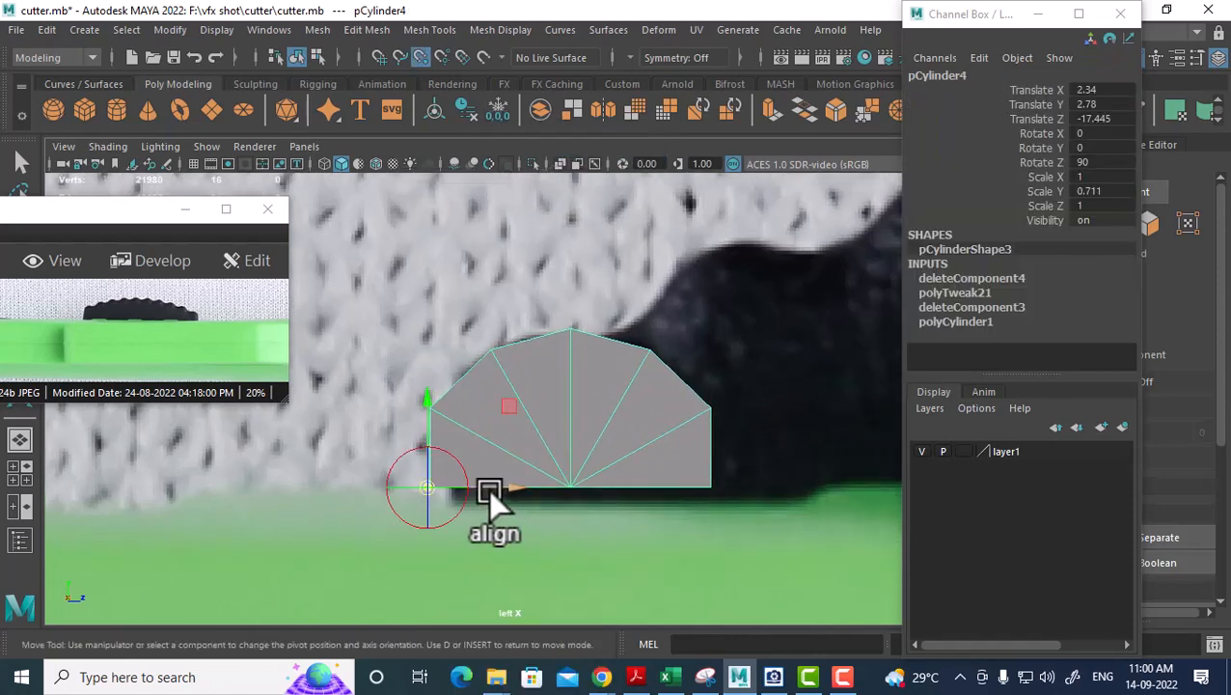
middle_click_drag(586, 476, 455, 488)
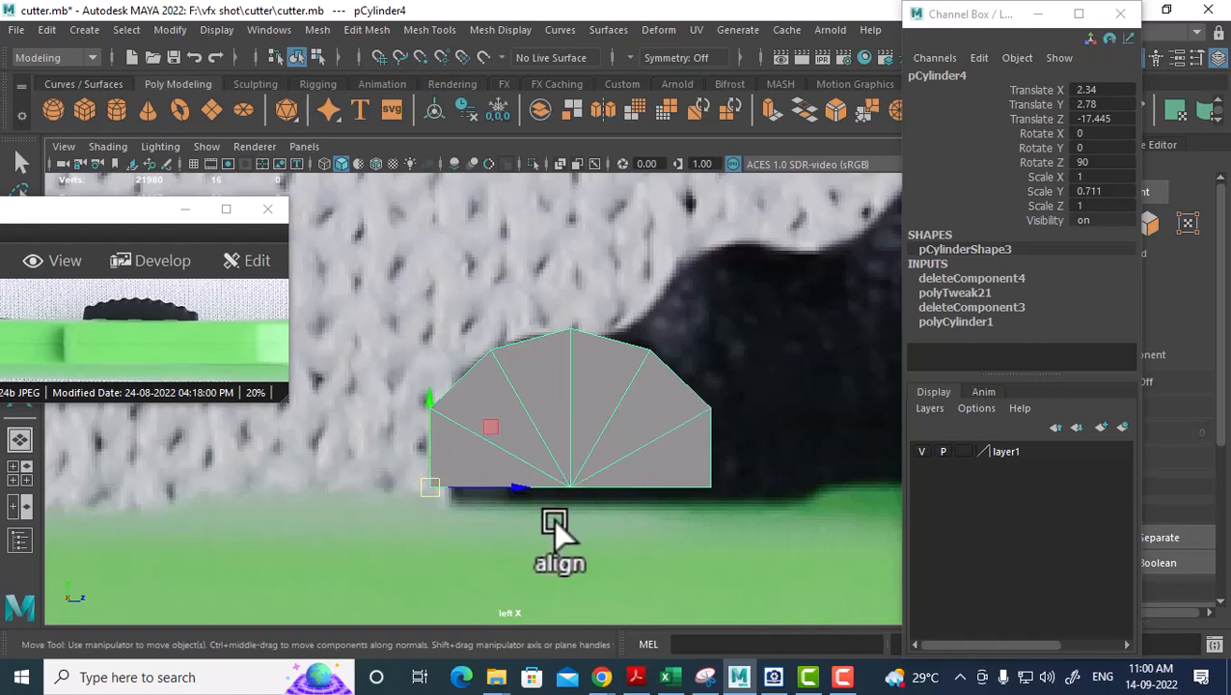
key("ctrl+d")
middle_click_drag(573, 515, 710, 482)
scroll(683, 472, "down", 6)
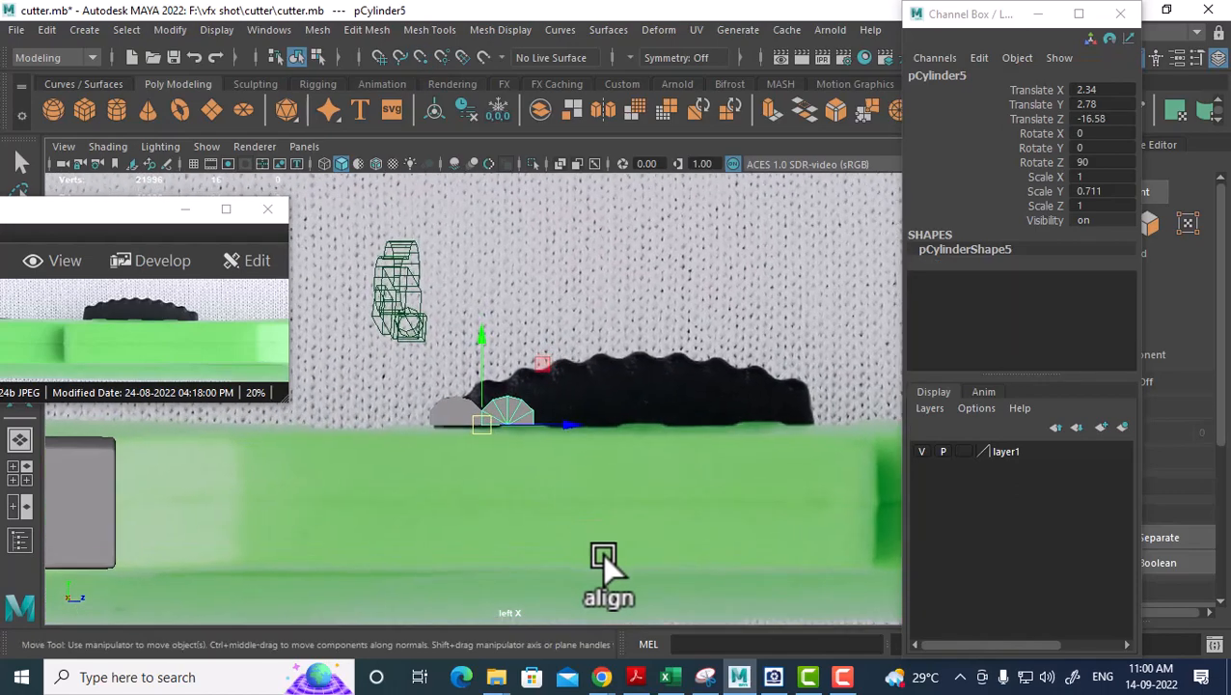
Repeat the offset duplication until eight half cylinders span the knob's length, and select the whole row.
key("shift+d")
key("shift+d")
key("shift+d")
key("shift+d")
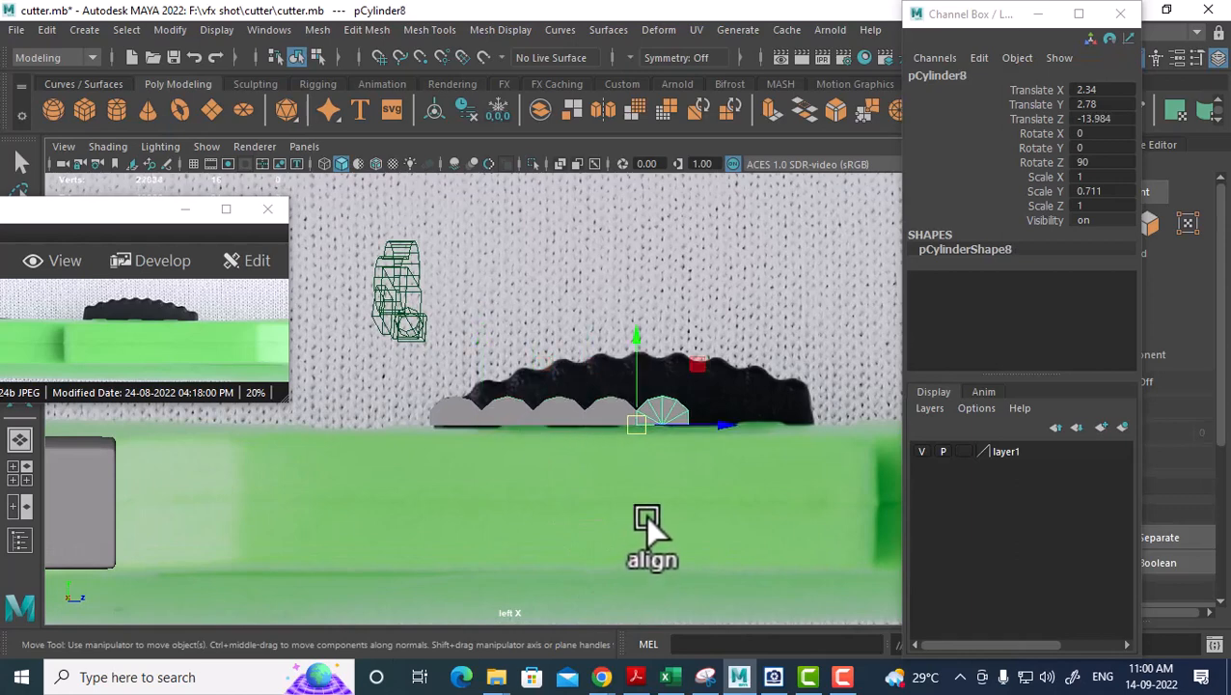
key("shift+d")
key("shift+d")
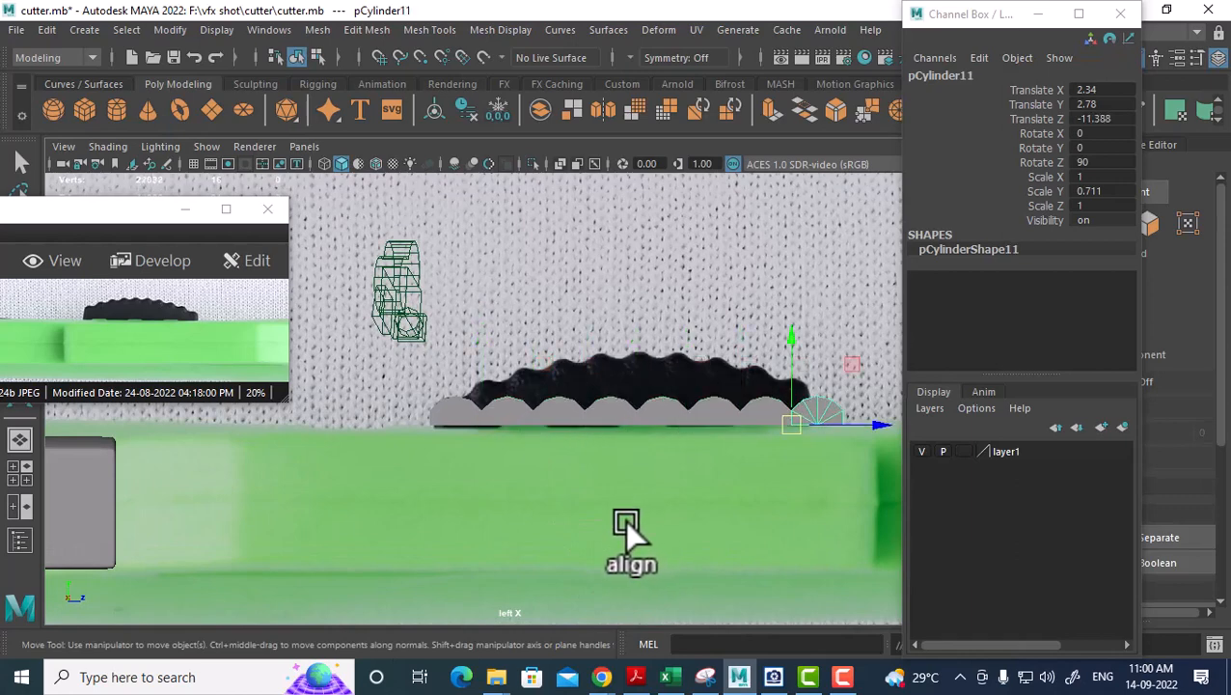
left_click_drag(413, 350, 862, 417)
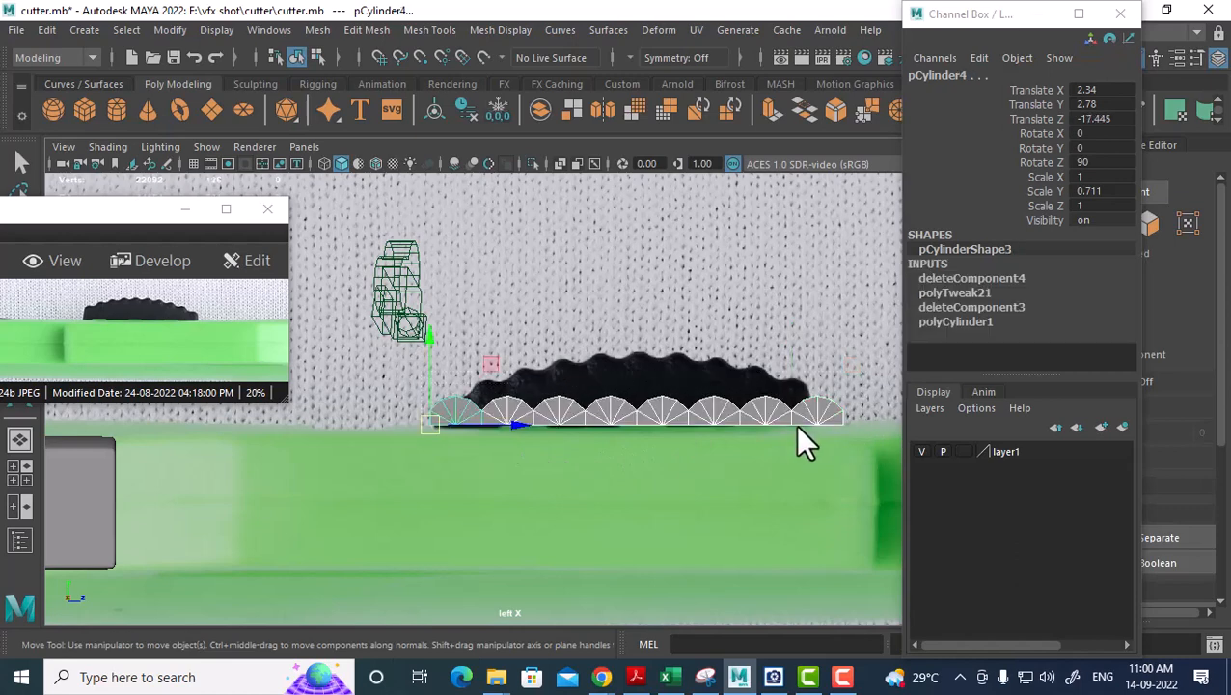
Combine the eight half cylinders into one mesh, hide all other objects, and show the row in perspective view.
right_click_drag(710, 332, 709, 579, "shift")
key("alt+h")
key("space")
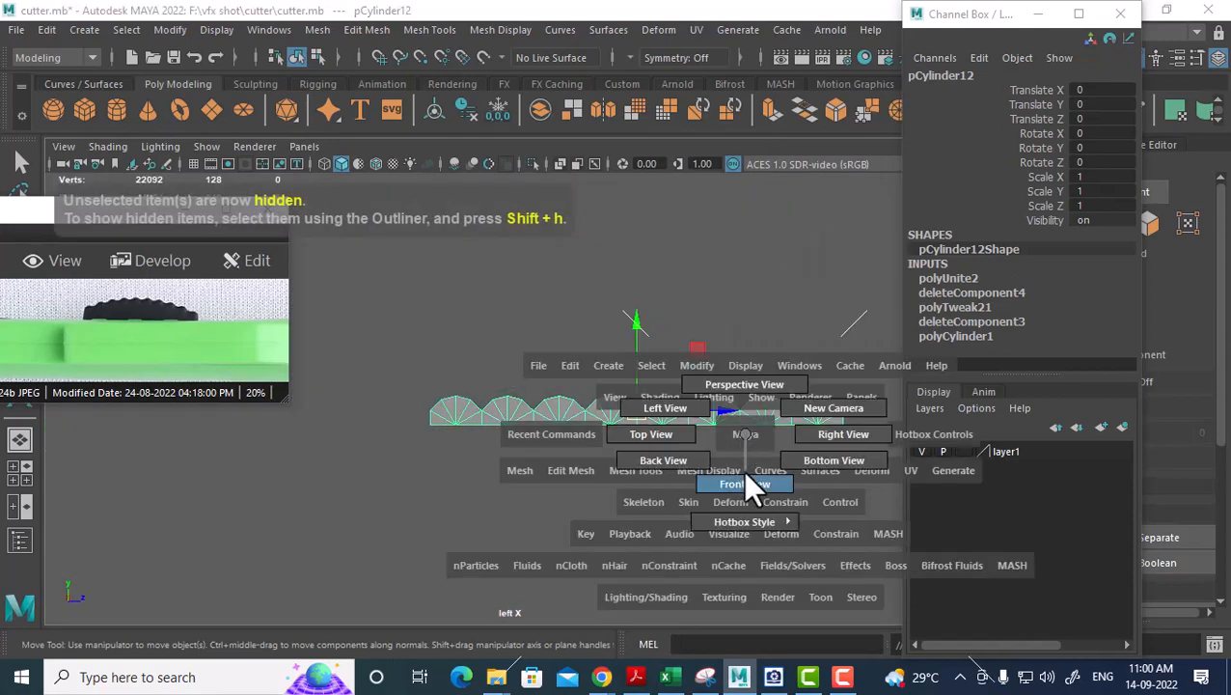
left_click_drag(746, 472, 741, 370)
left_click_drag(675, 473, 601, 374, "alt")
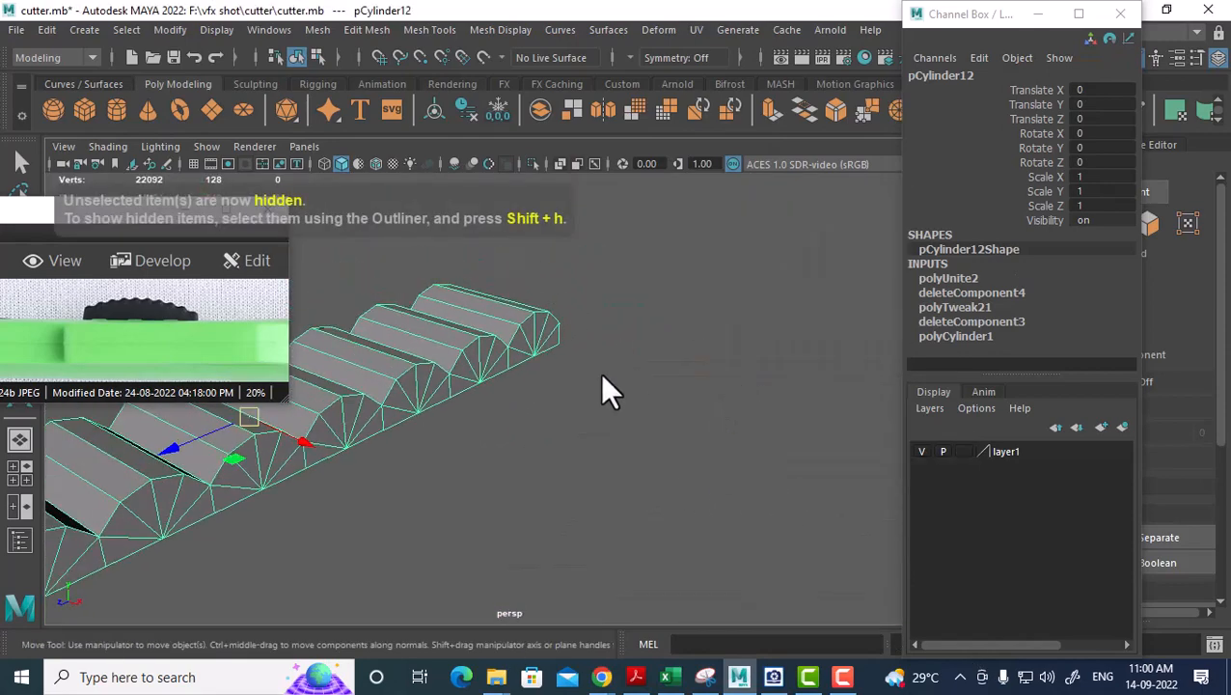
middle_click_drag(601, 374, 916, 318, "alt")
right_click_drag(916, 319, 693, 398, "alt")
Merge all coincident vertices of the combined ridge row with a distance threshold of 0.01.
right_click_drag(743, 183, 609, 171)
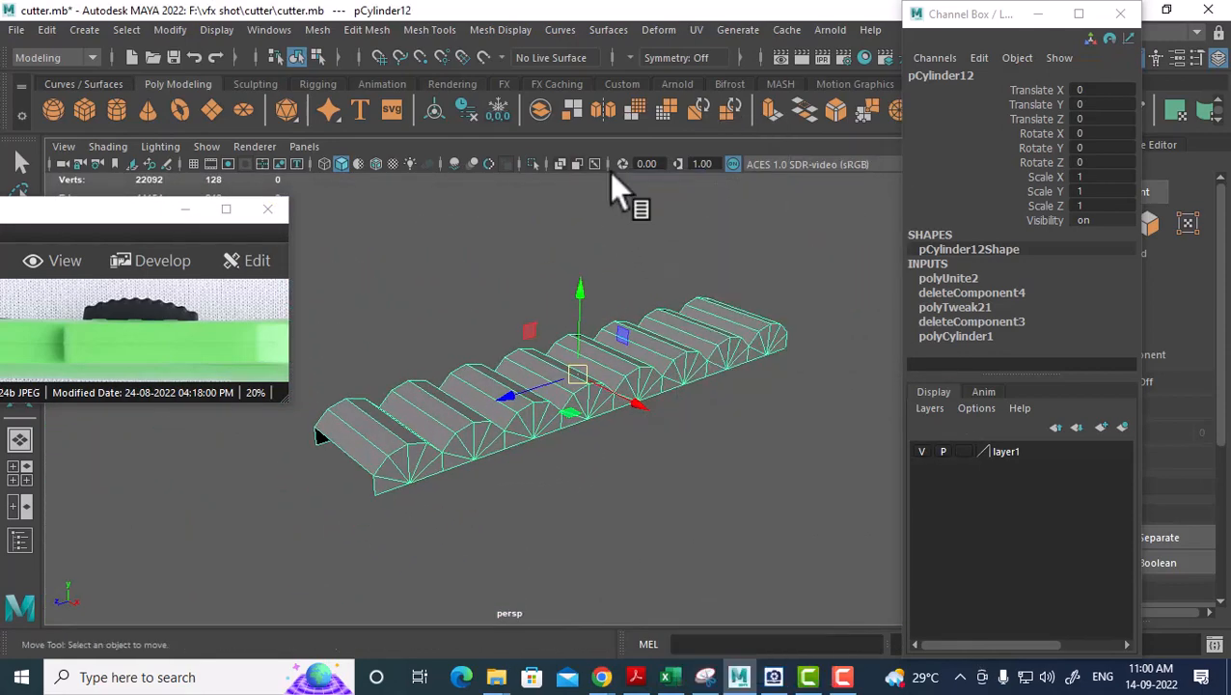
left_click_drag(744, 296, 309, 569)
right_click_drag(552, 402, 604, 288, "shift")
left_click_drag(597, 310, 385, 362, "alt")
right_click_drag(385, 363, 627, 153, "alt")
left_click_drag(511, 333, 578, 393, "alt")
right_click_drag(578, 393, 557, 426, "alt")
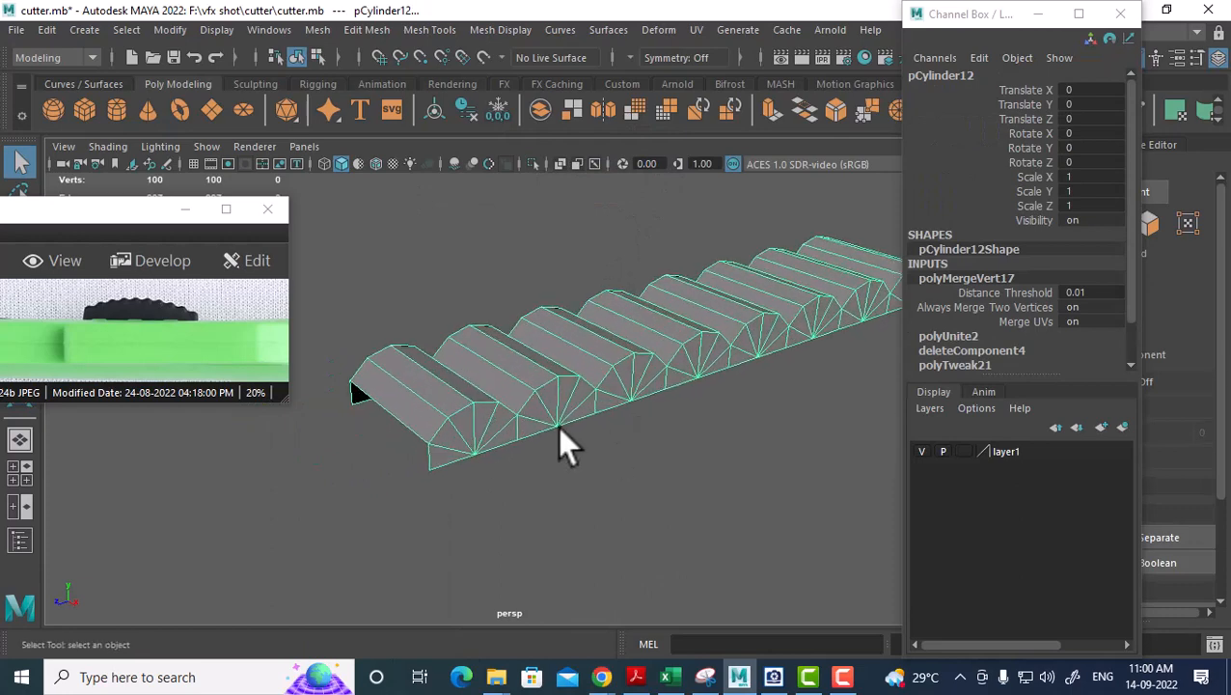
Close both open ends of the ridge row by bridging the opposite vertical edges, and return to object selection.
right_click_drag(501, 390, 496, 157)
left_click(428, 461)
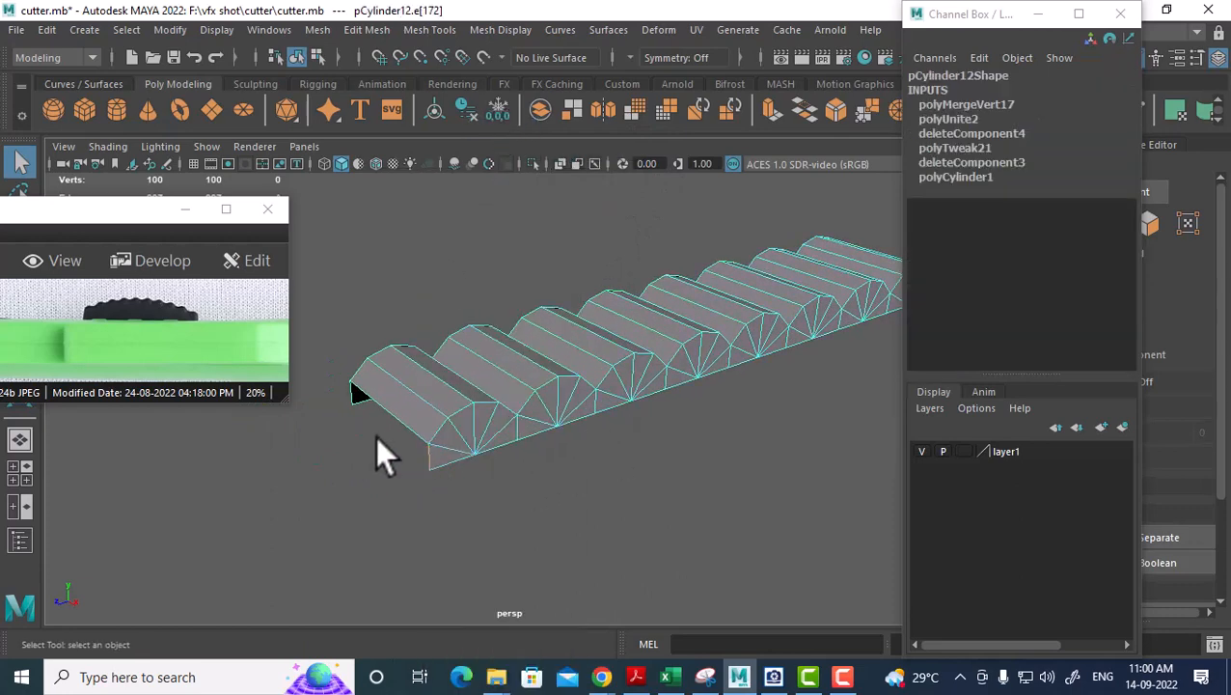
right_click_drag(439, 284, 445, 502, "shift")
left_click_drag(445, 501, 636, 386, "alt")
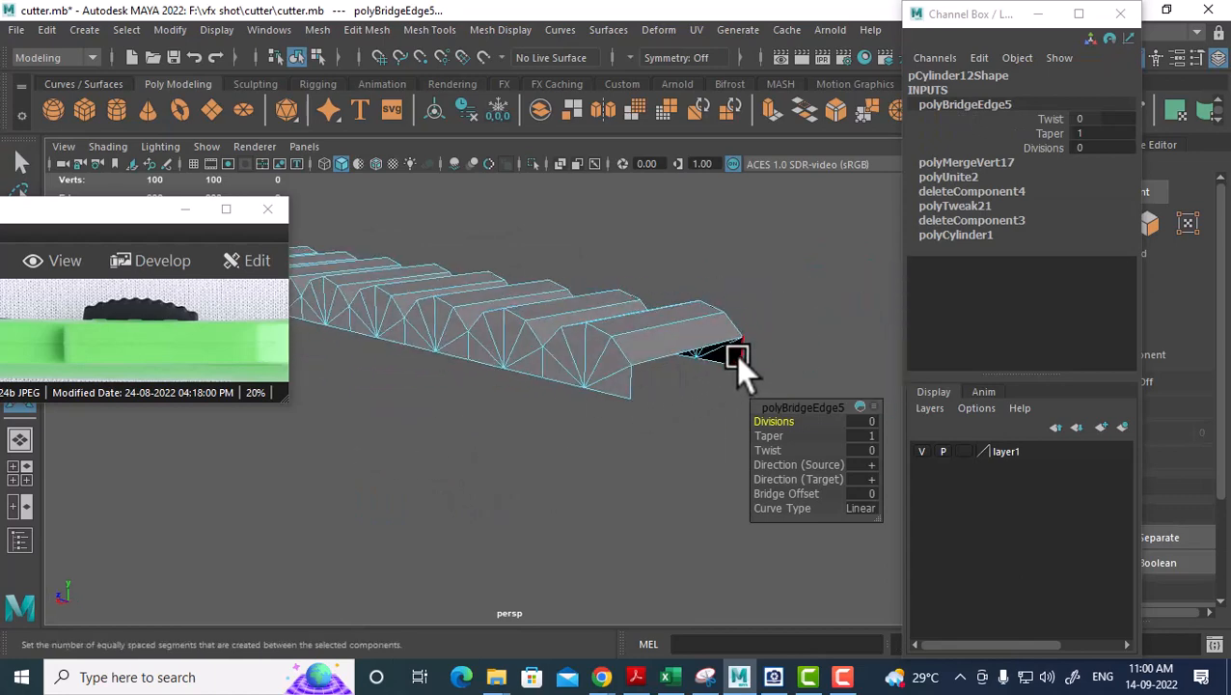
left_click(668, 375)
right_click_drag(709, 256, 671, 478, "shift")
right_click_drag(564, 179, 681, 159)
left_click(693, 198)
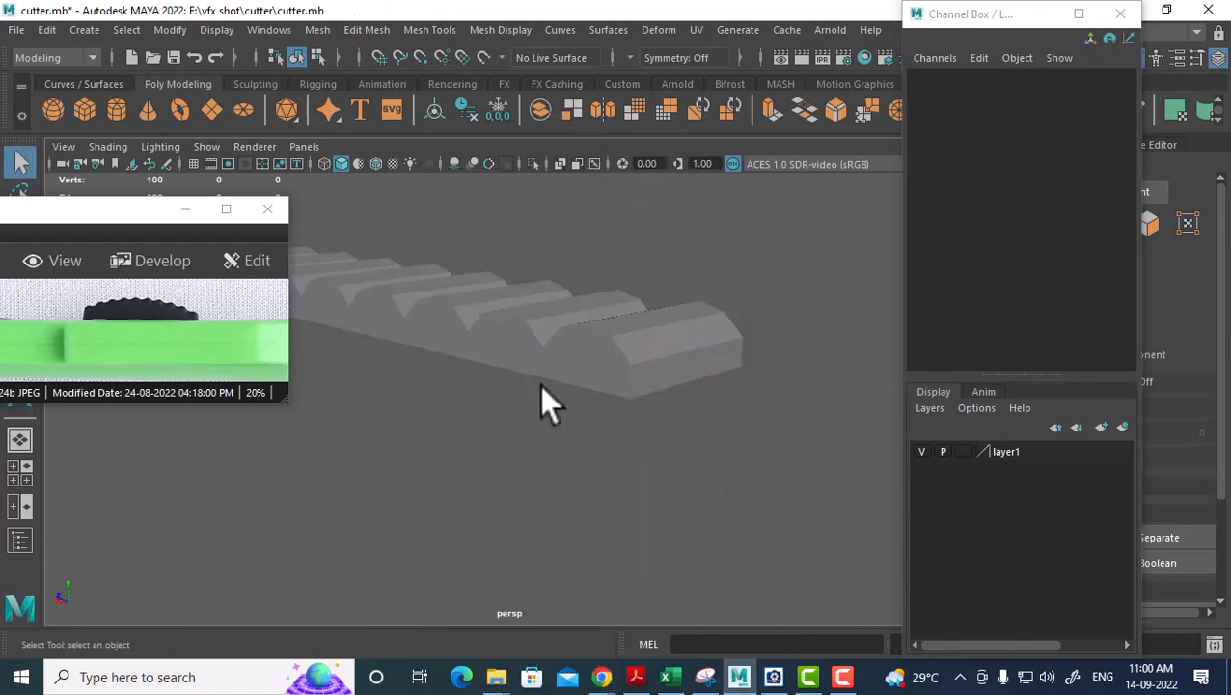
Select the closed ridge row and show it in the left view against the reference photo.
left_click_drag(539, 384, 667, 367, "alt")
left_click(666, 370)
right_click_drag(634, 446, 547, 333, "alt")
scroll(593, 403, "up", 6)
key("space")
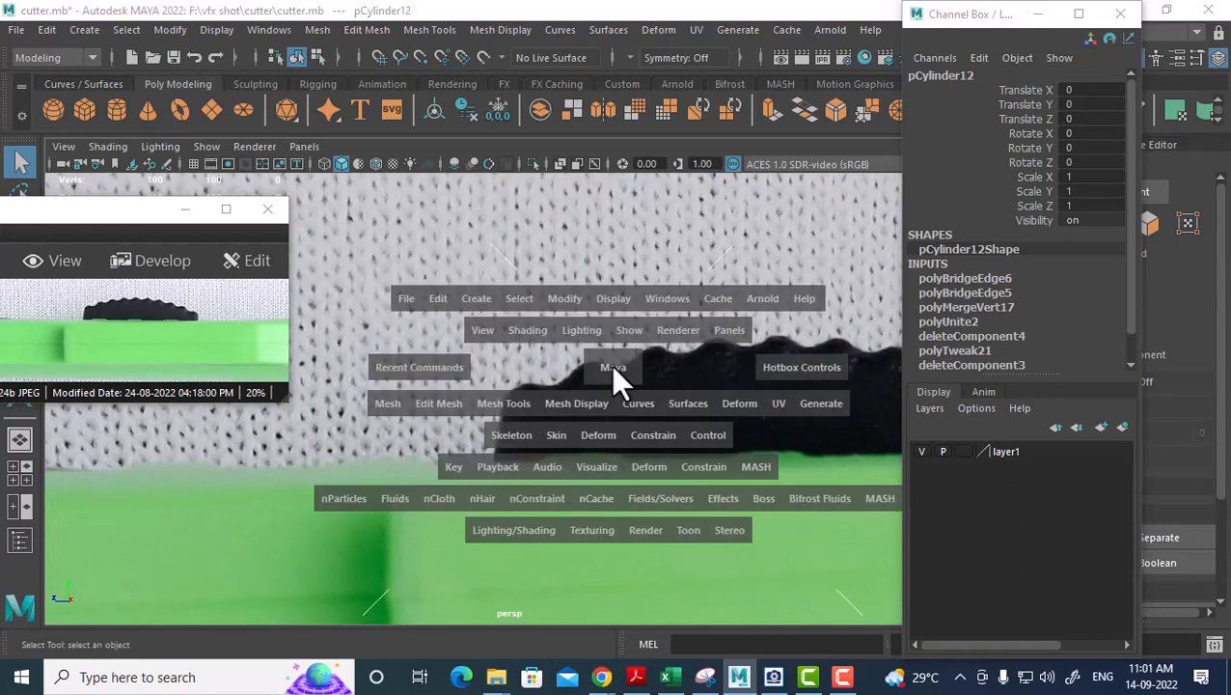
left_click_drag(618, 384, 540, 345)
mouse_move(720, 421)
right_mouse_down("alt")
mouse_move(651, 412)
mouse_move(726, 404)
right_mouse_up("alt")
Create a lattice deformer with divisions 5, 5 and 5 around the ridge row.
left_click(658, 29)
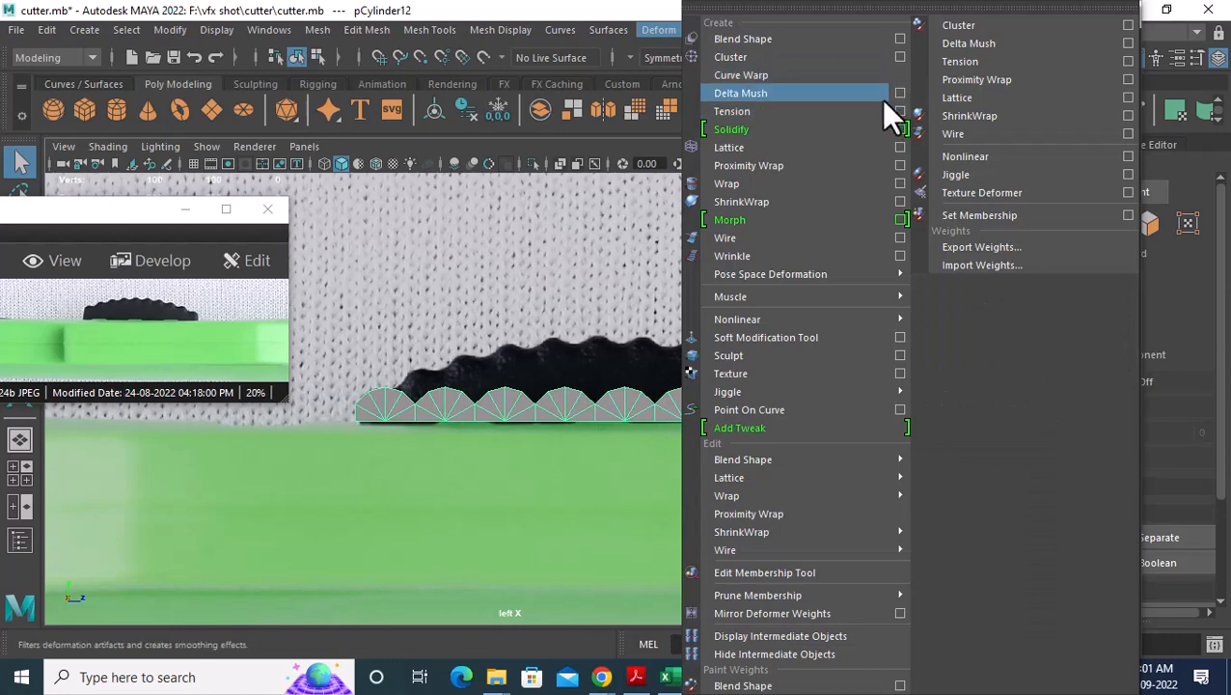
left_click(897, 148)
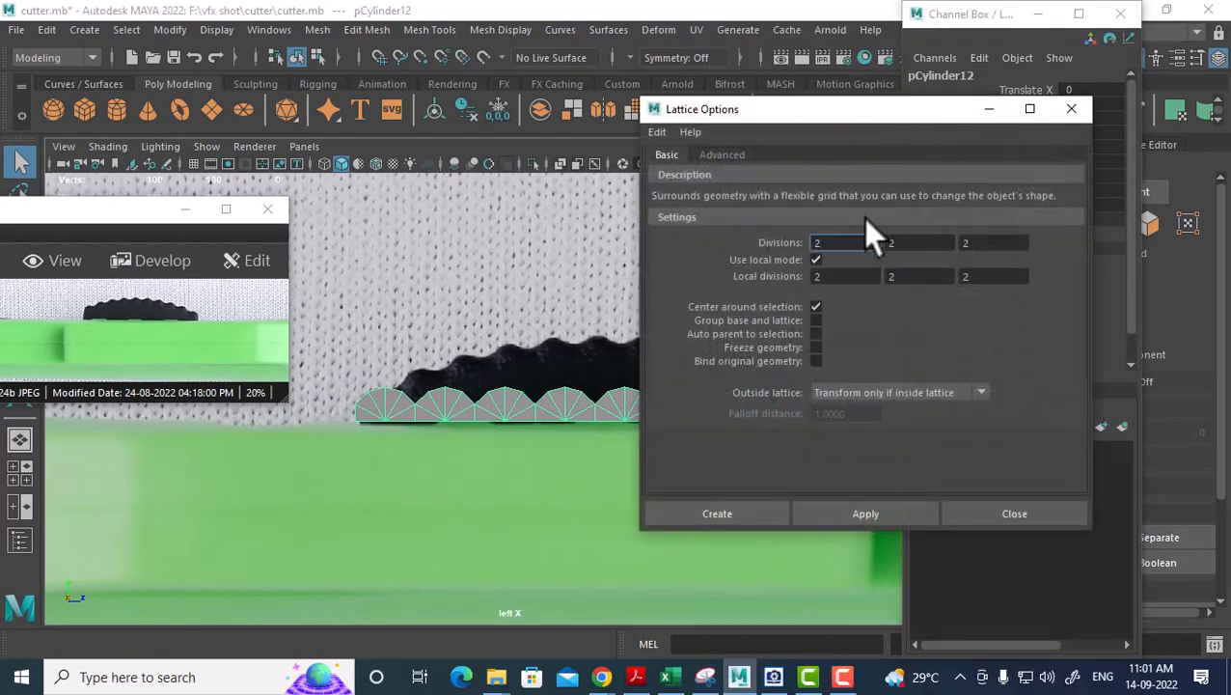
left_click(846, 242)
type("5")
key("Tab")
type("5")
key("Tab")
type("5")
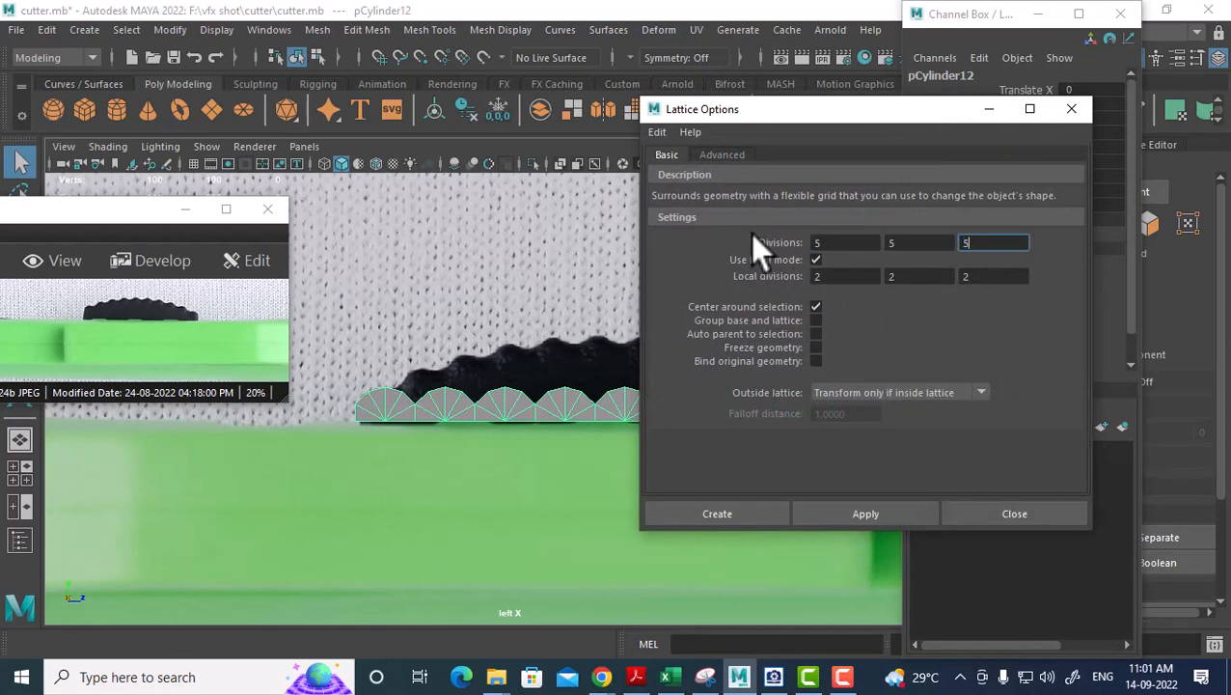
left_click(744, 501)
scroll(772, 434, "up", 1)
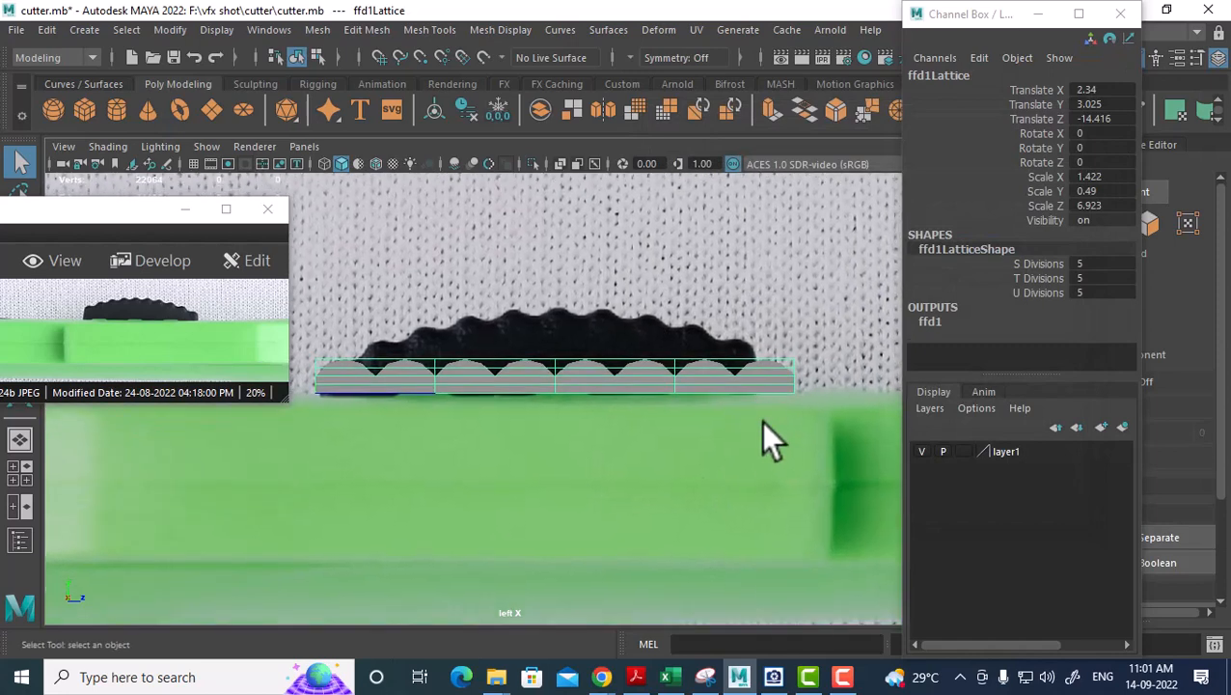
Display the lattice's control points, and undo back to the selected ridge row without a lattice.
right_click(761, 277)
right_click(732, 370)
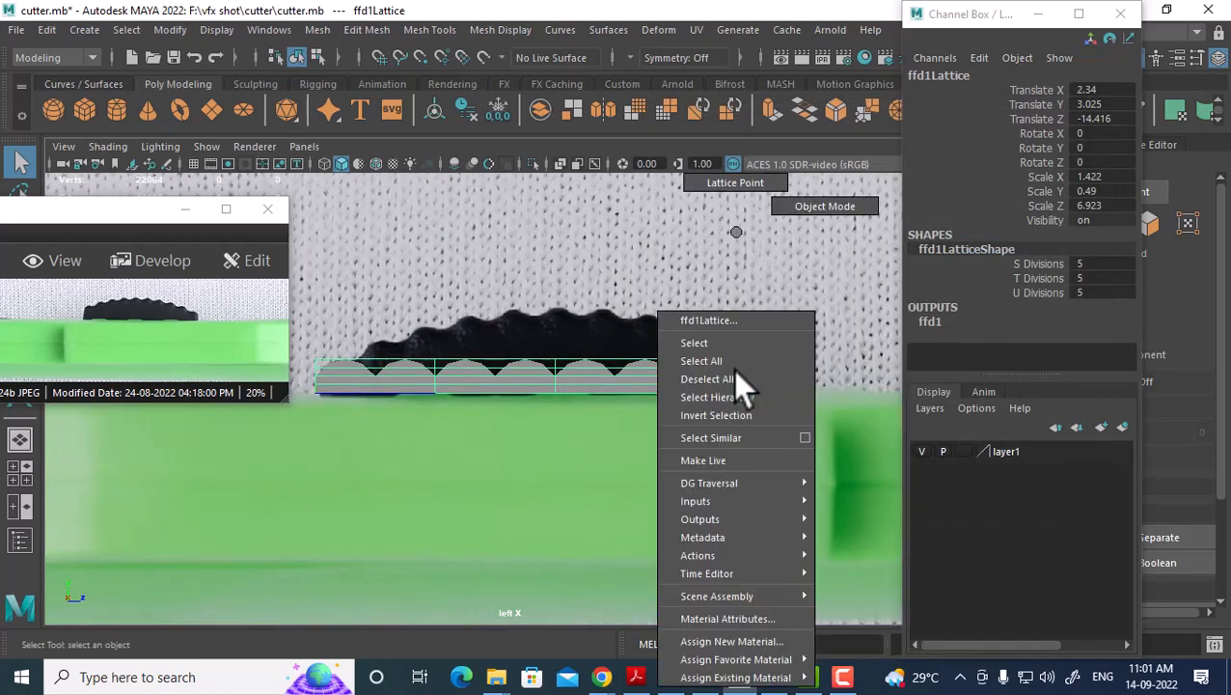
left_click(731, 177)
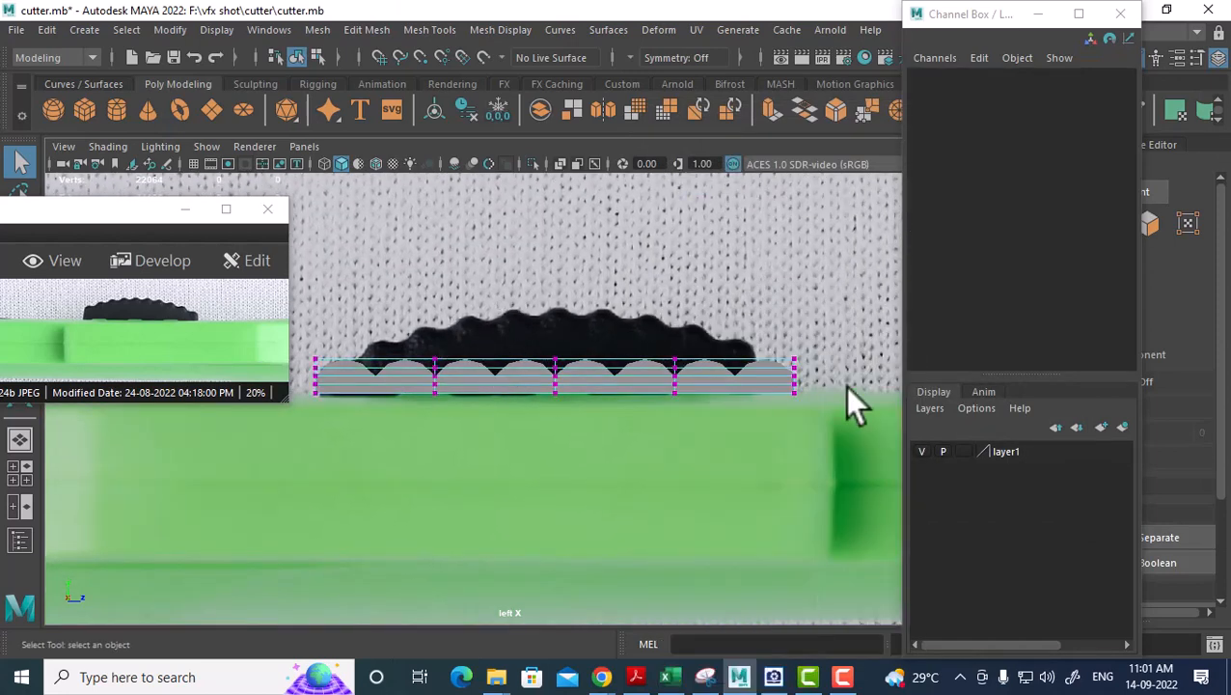
scroll(767, 399, "up", 1)
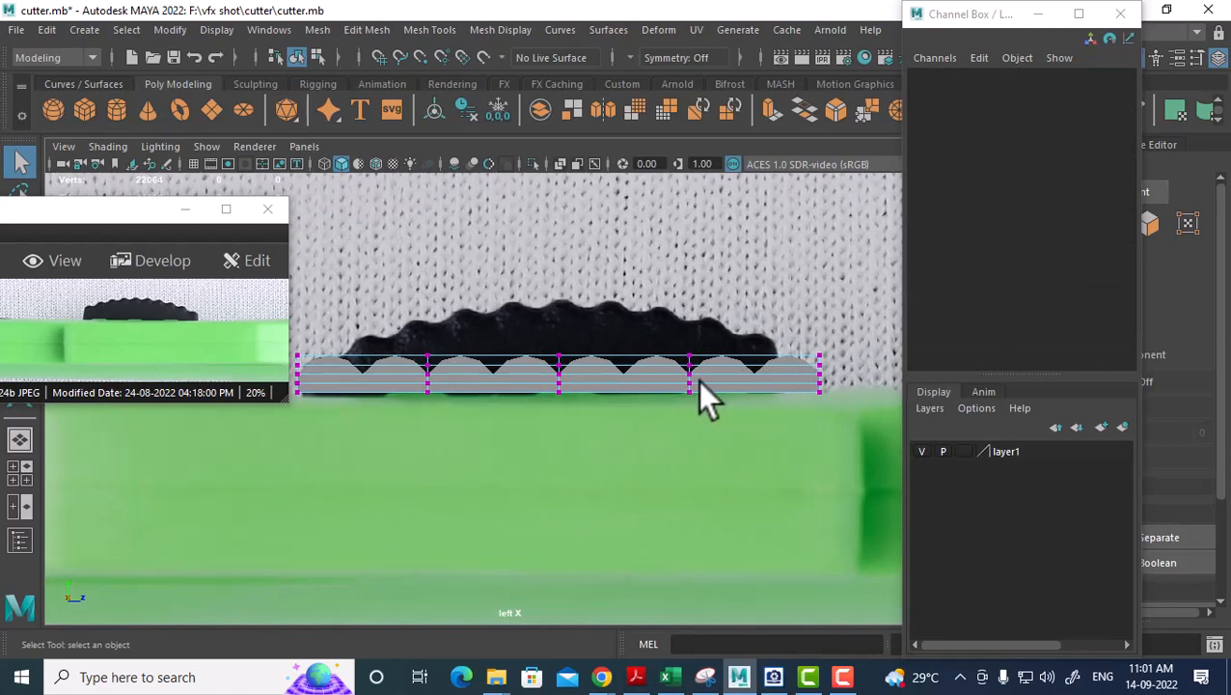
key("ctrl+z")
key("ctrl+z")
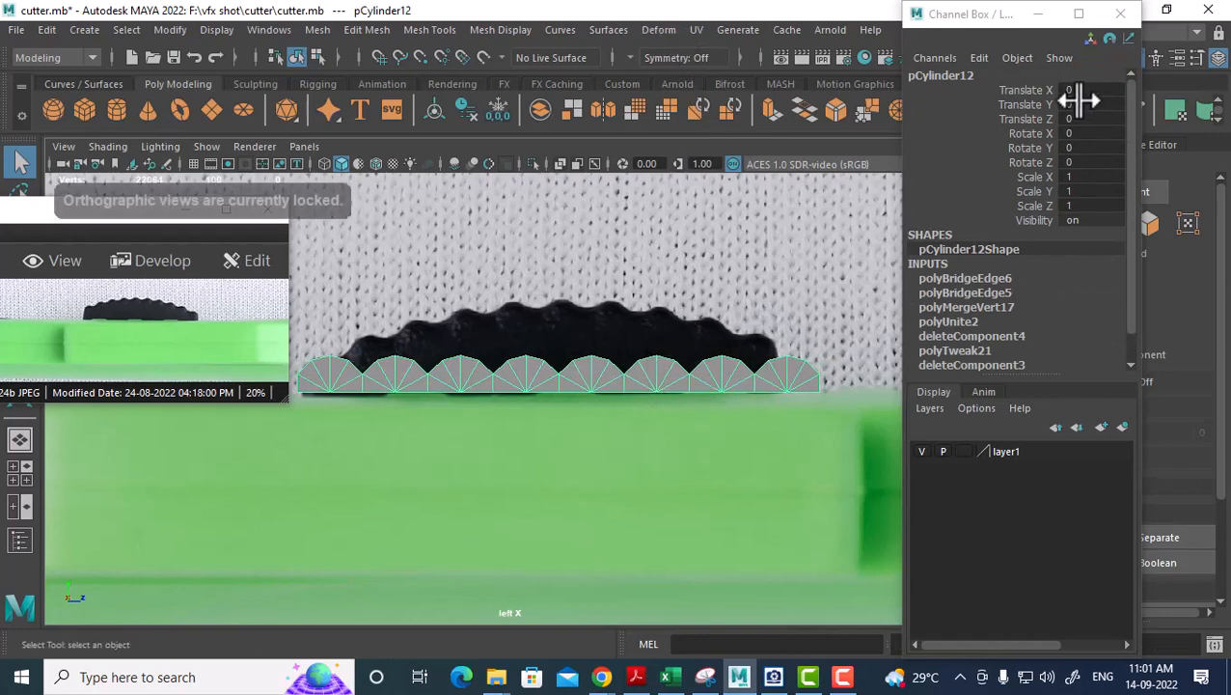
Close the floating Channel Box and reopen the lattice deformer's options for the ridge row.
left_click(1120, 14)
left_click(659, 30)
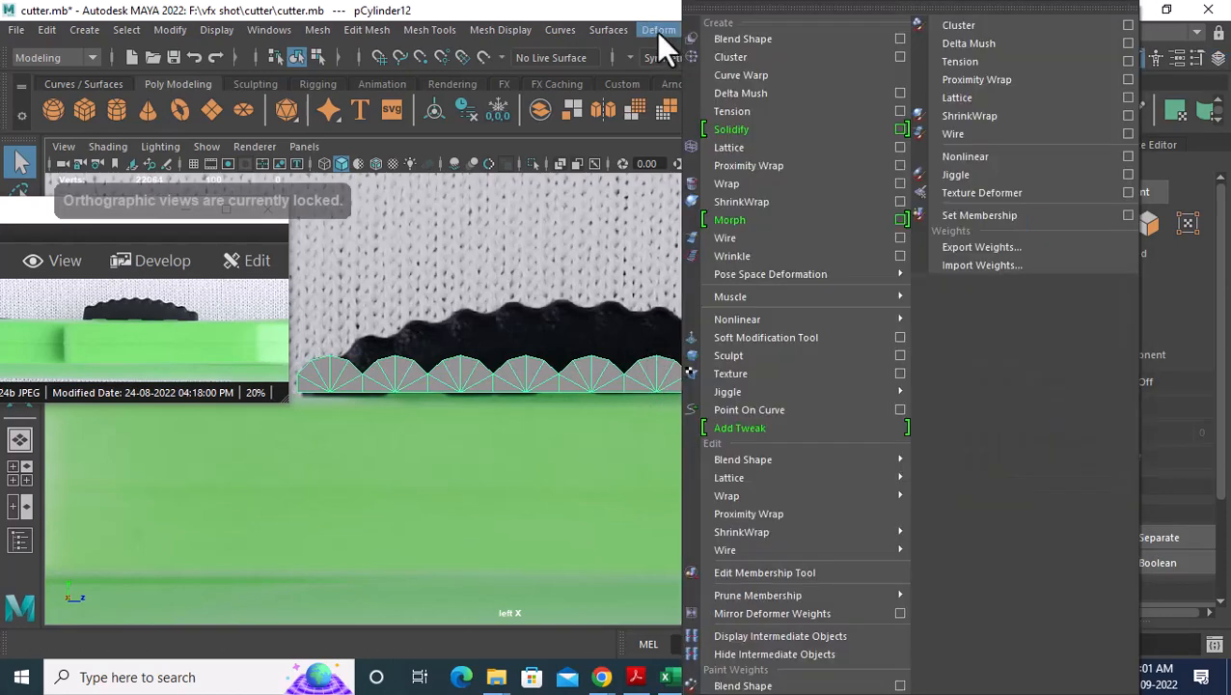
left_click(899, 147)
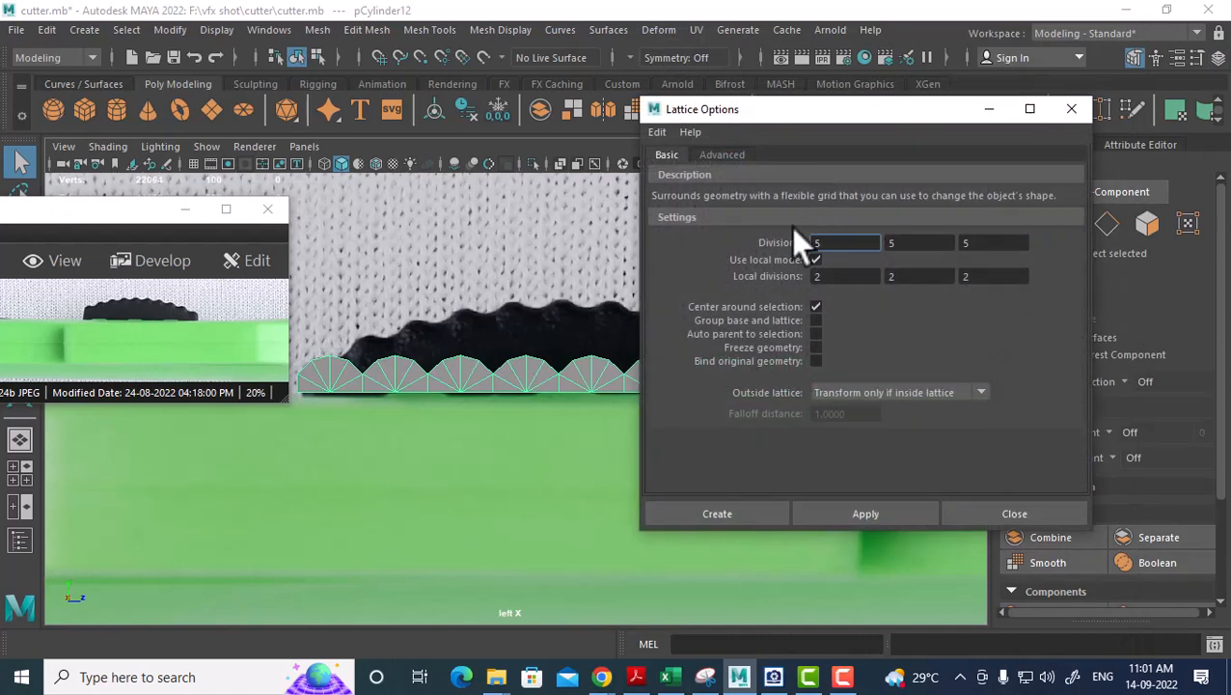
middle_click_drag(495, 384, 539, 393, "alt")
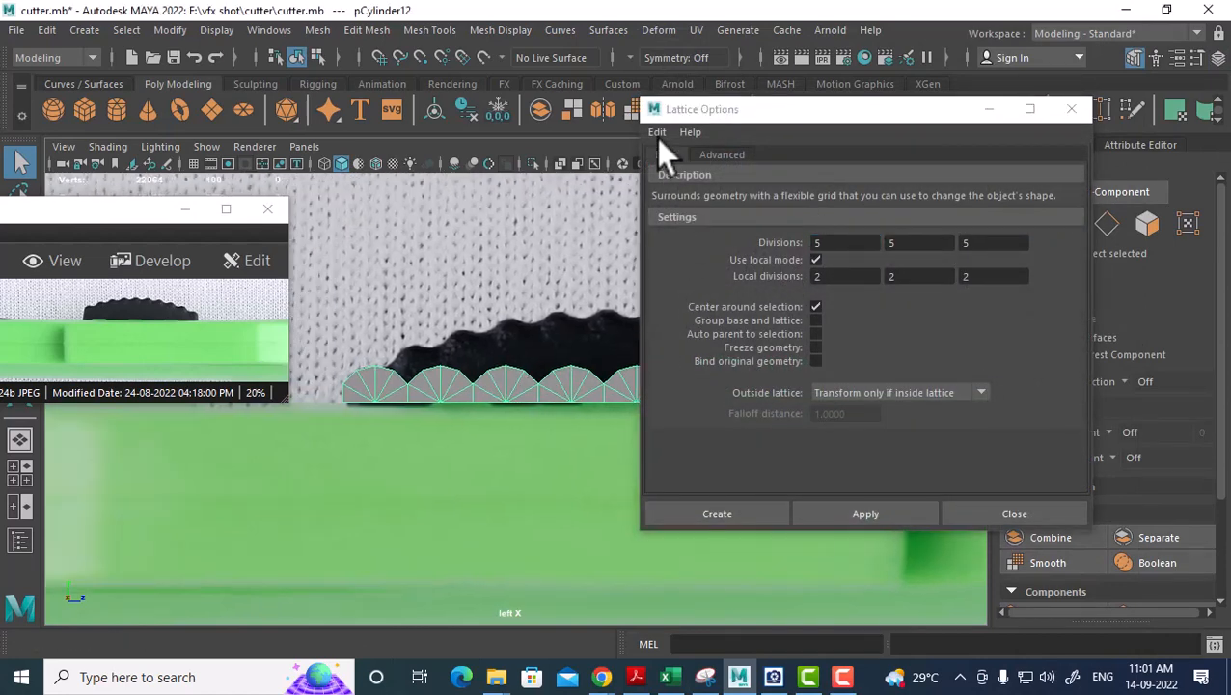
Try a lattice with divisions 2, 5 and 5 on the ridge row and undo it.
double_click(842, 242)
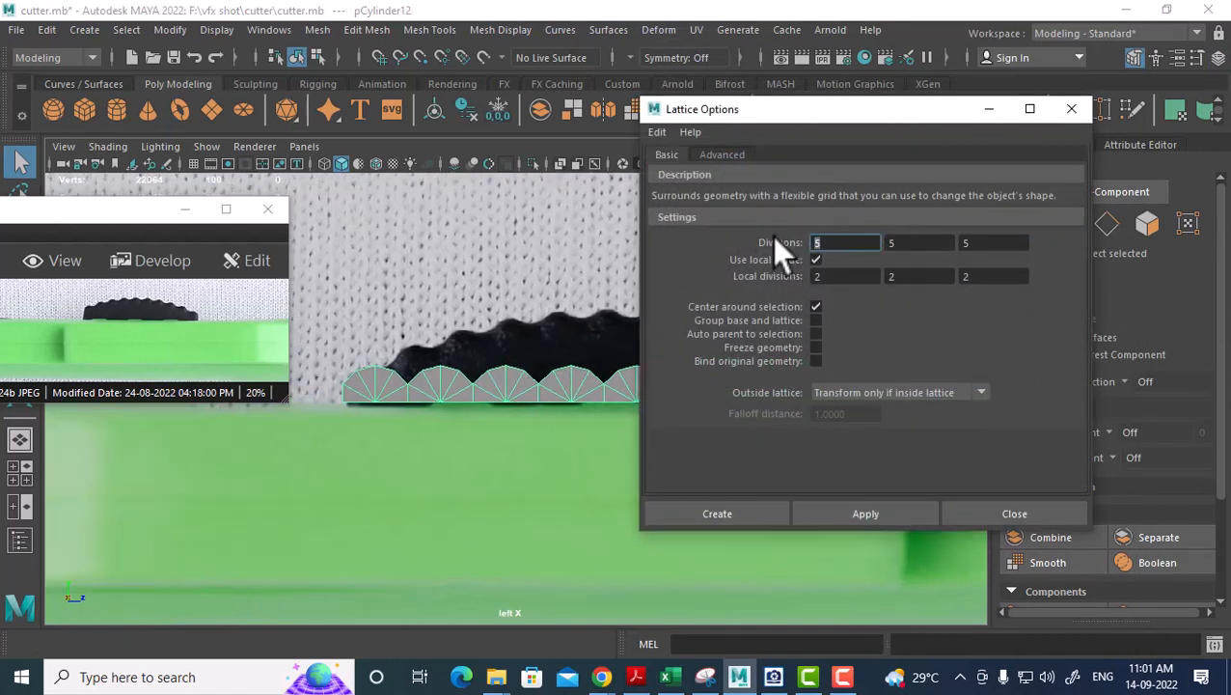
type("5")
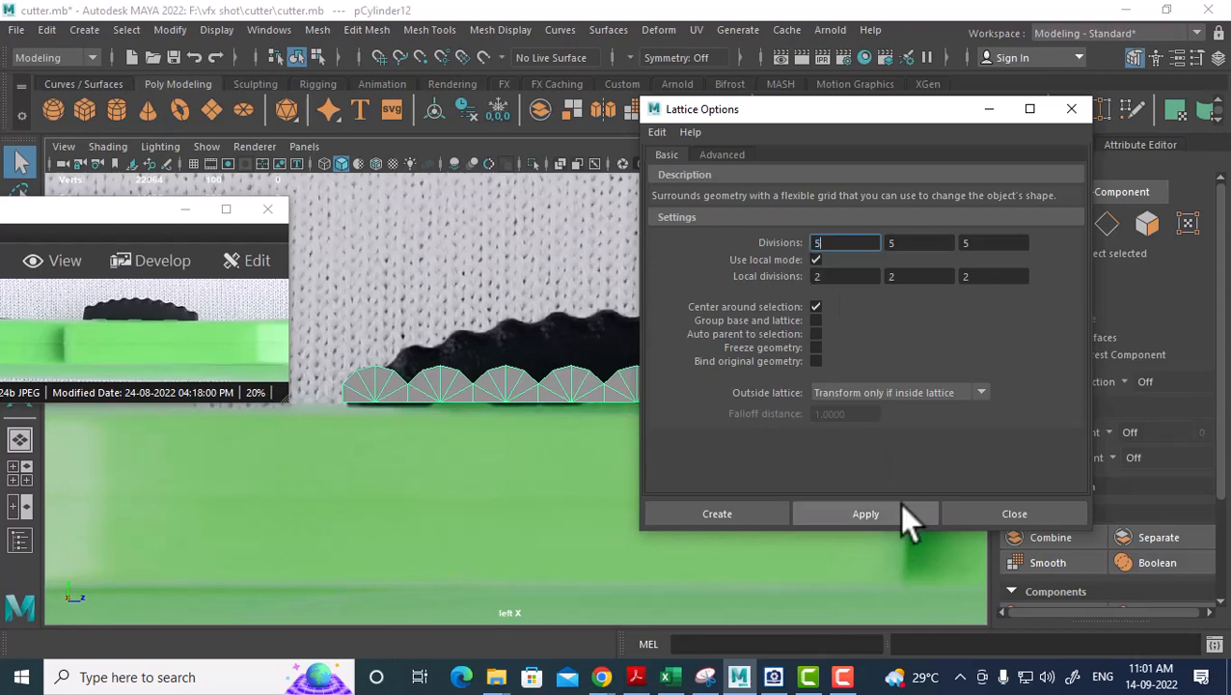
key("BackSpace")
type("2")
left_click(878, 514)
key("ctrl+z")
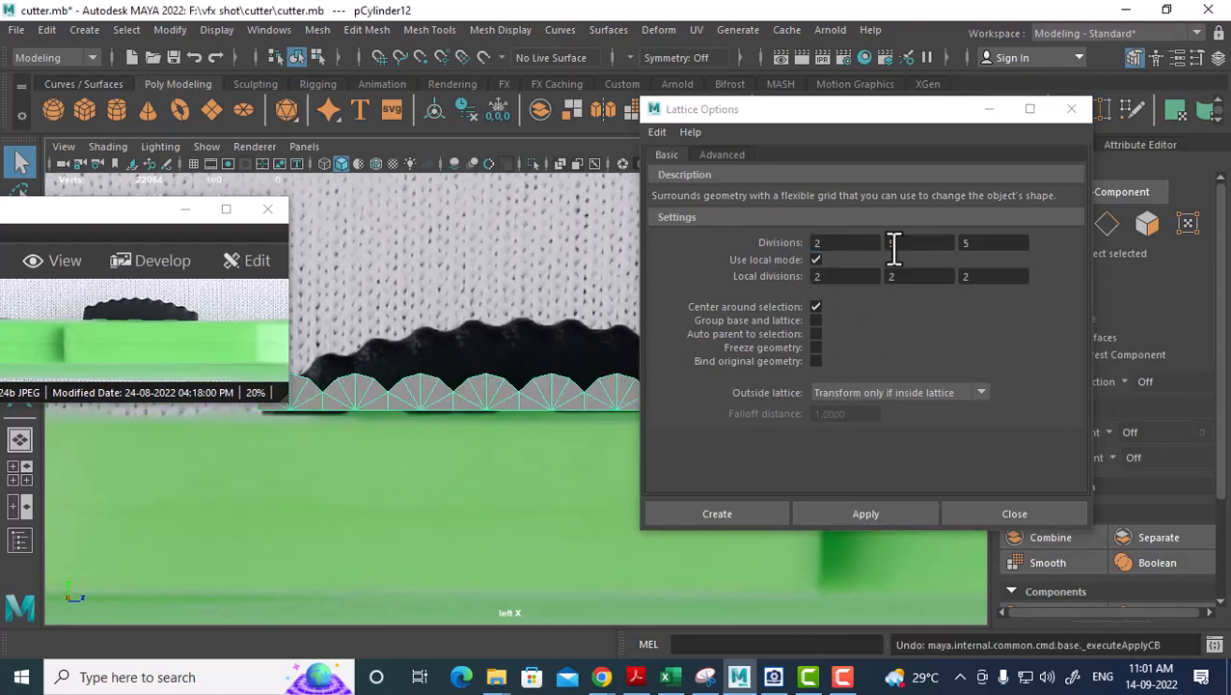
Create a lattice with divisions 5, 2 and 5 around the ridge row, close its options, and enter lattice point editing.
type("5")
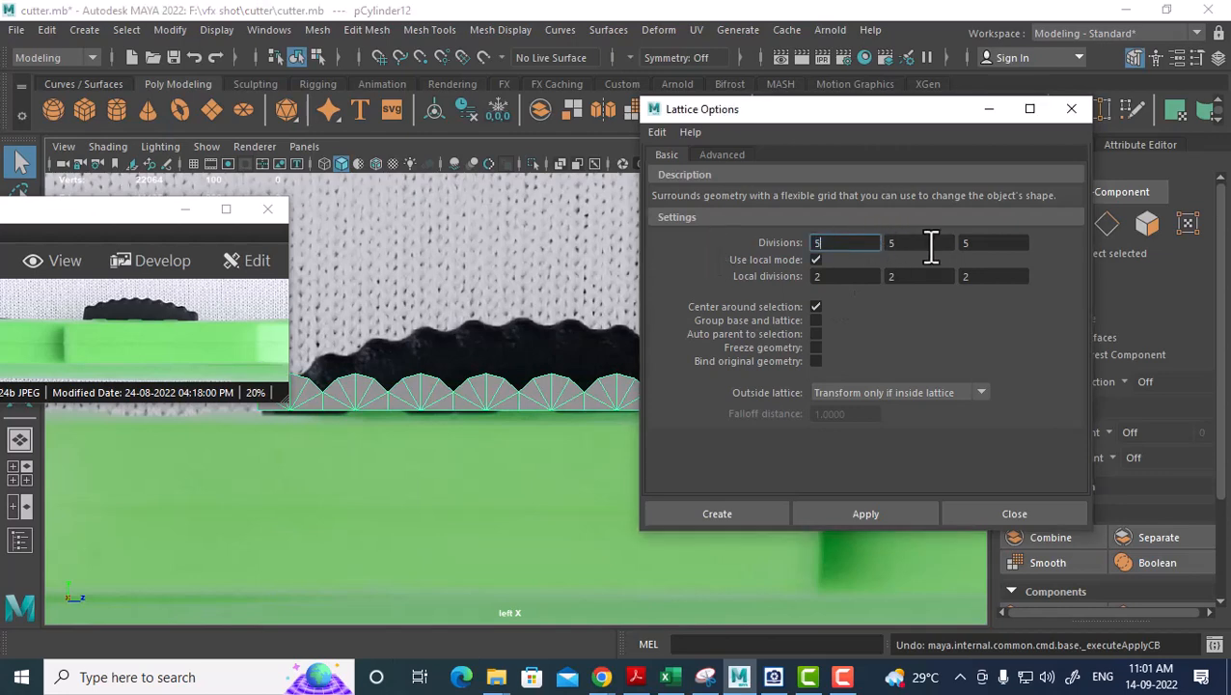
left_click(913, 242)
type("2")
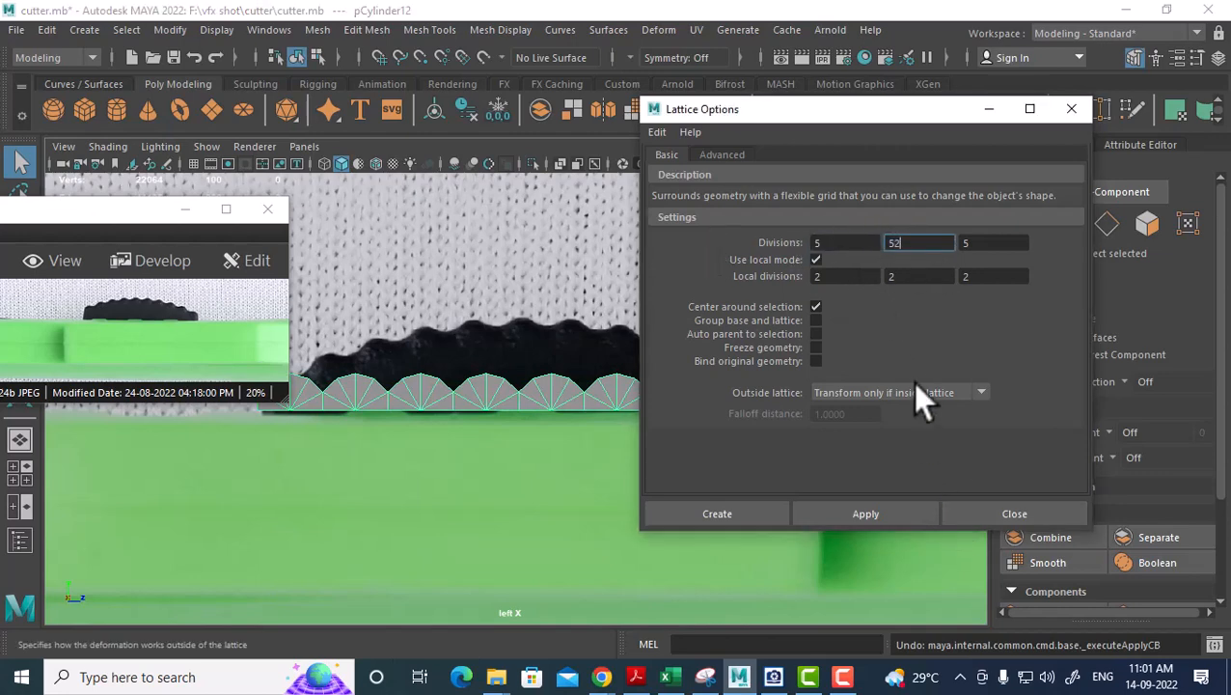
left_click_drag(912, 246, 851, 244)
type("2")
left_click(879, 516)
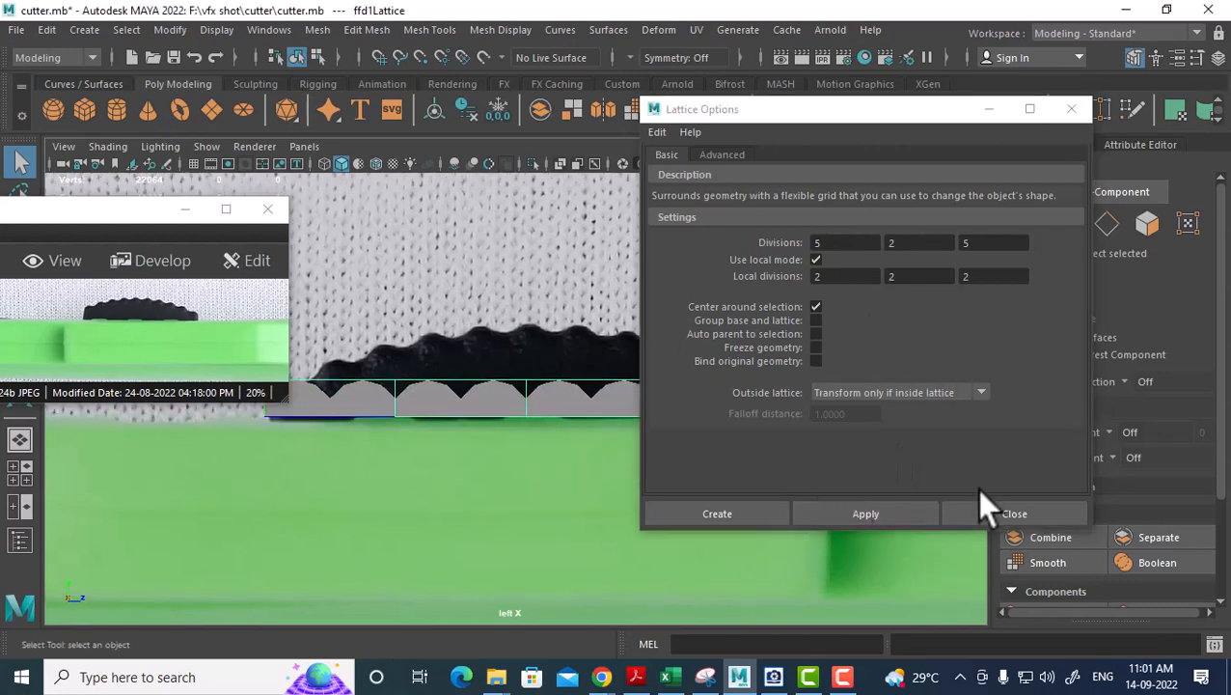
left_click(1013, 513)
middle_click_drag(762, 453, 804, 426, "alt")
right_click(830, 256)
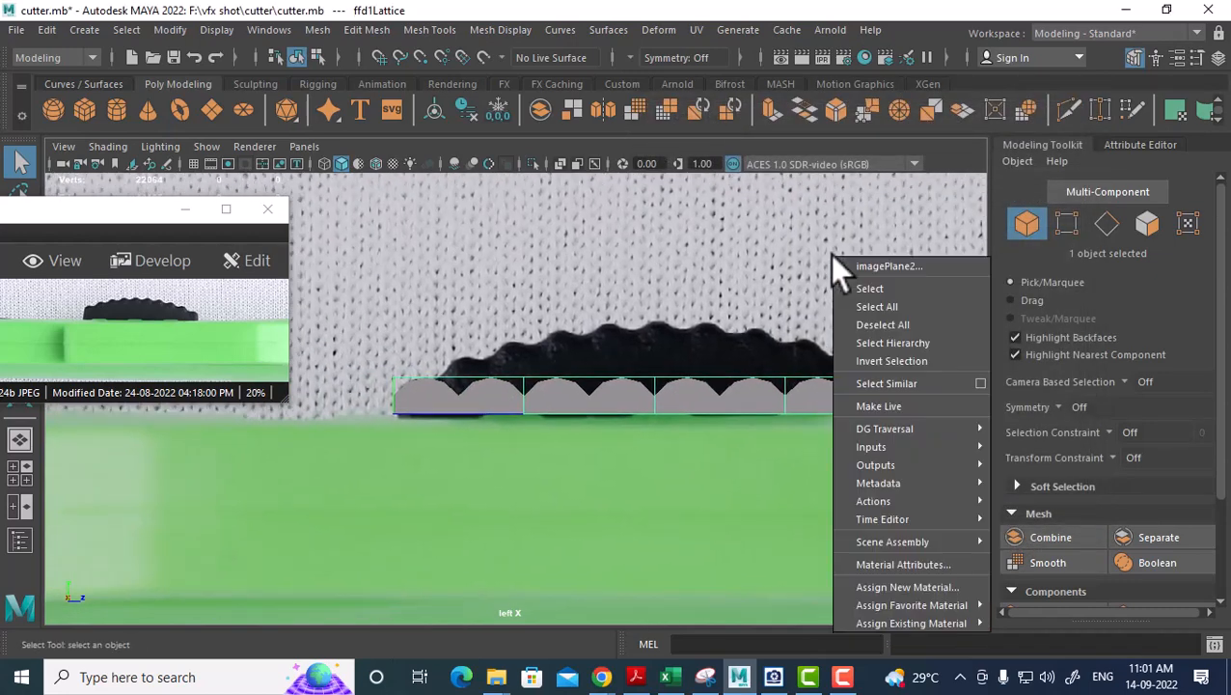
right_click_drag(783, 383, 738, 157)
Try raising only the upper points of the three inner lattice columns toward the reference knob, and undo the move.
left_click_drag(477, 336, 704, 394)
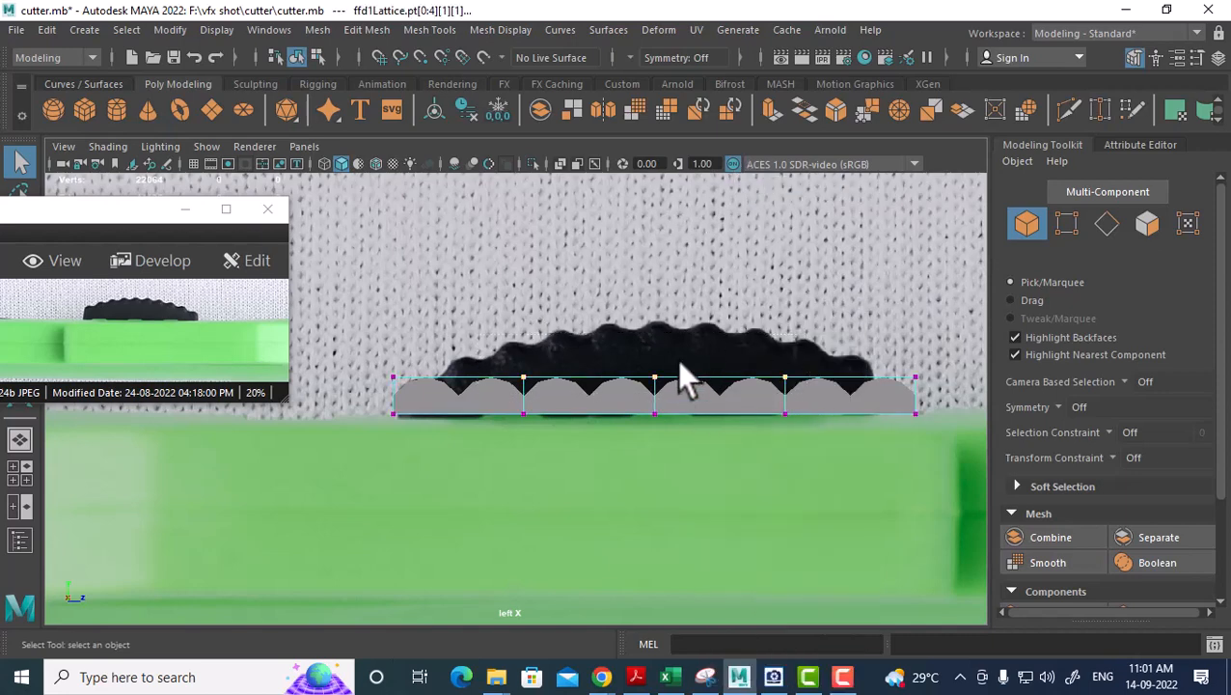
key("w")
left_click_drag(655, 286, 656, 249)
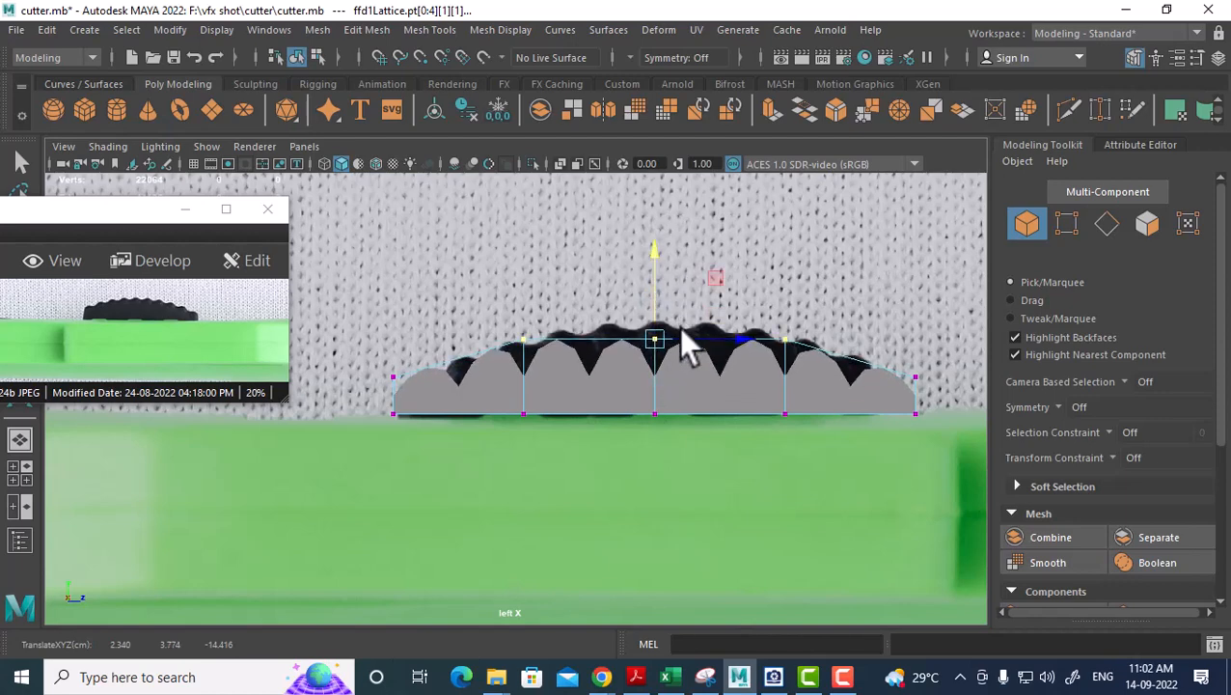
key("ctrl+z")
Raise the upper and lower points of the three inner lattice columns, and reposition each column to follow the reference knob's arched outline.
left_click_drag(493, 363, 802, 427)
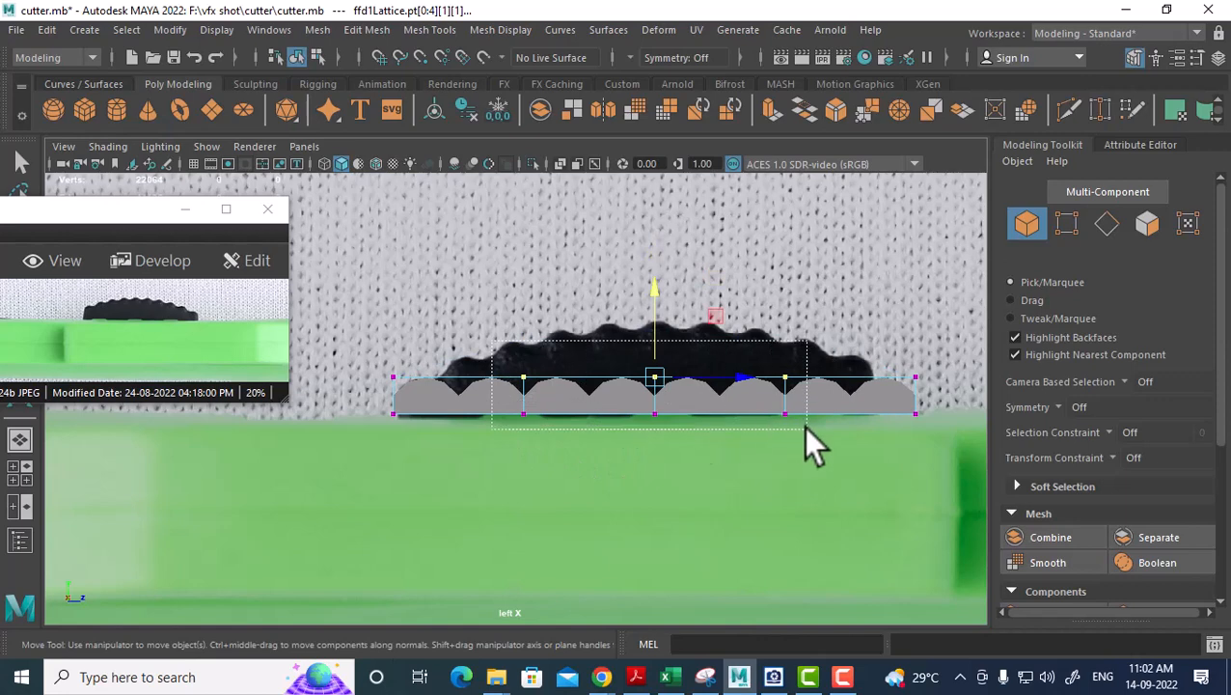
left_click_drag(652, 299, 651, 255)
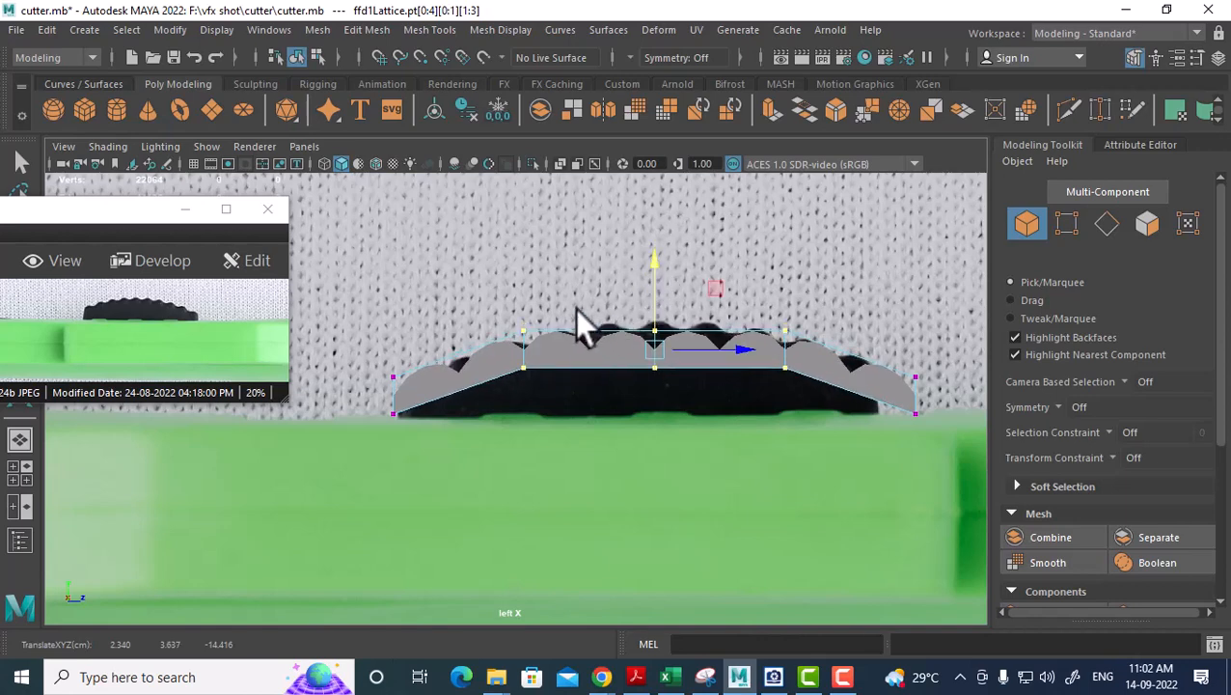
left_click(542, 361)
left_click_drag(542, 344, 495, 354)
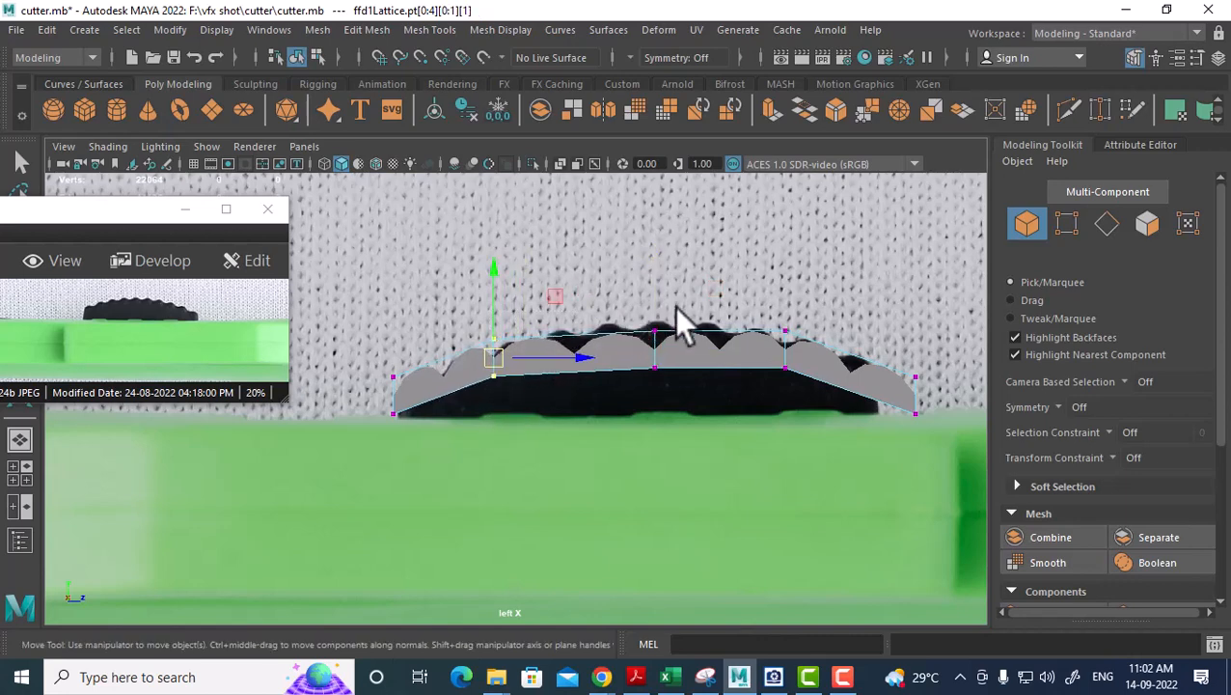
left_click(651, 351)
left_click_drag(644, 345, 585, 339)
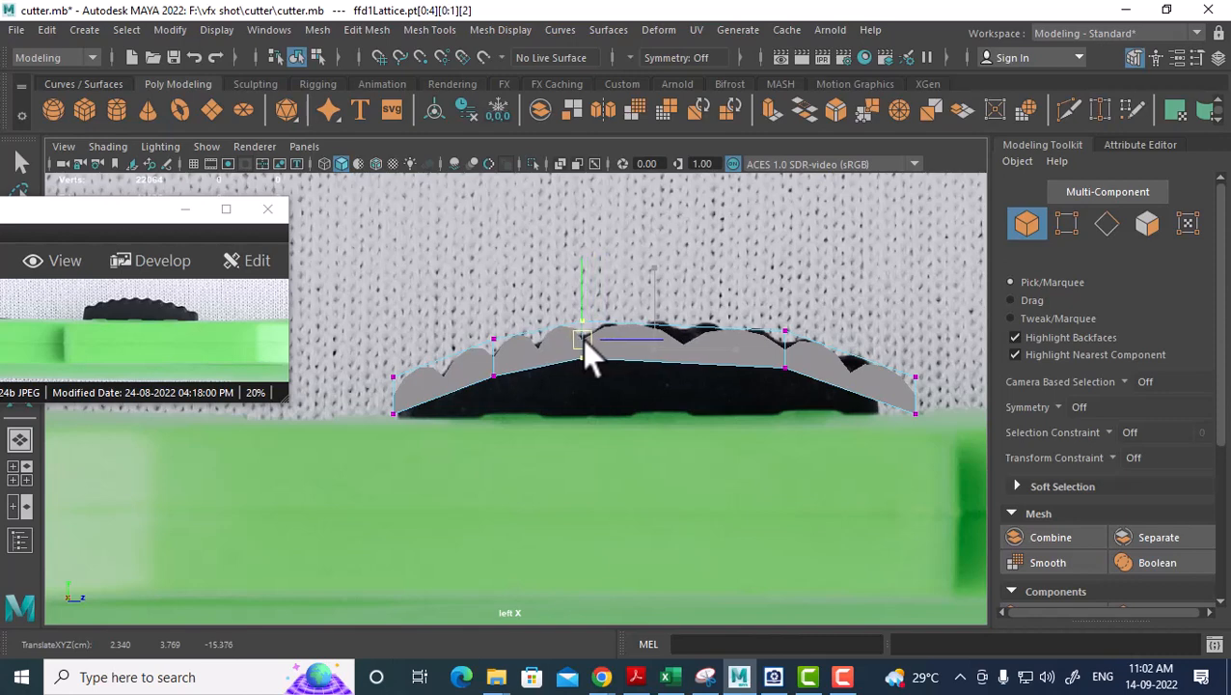
left_click(786, 366)
left_click_drag(782, 346, 695, 331)
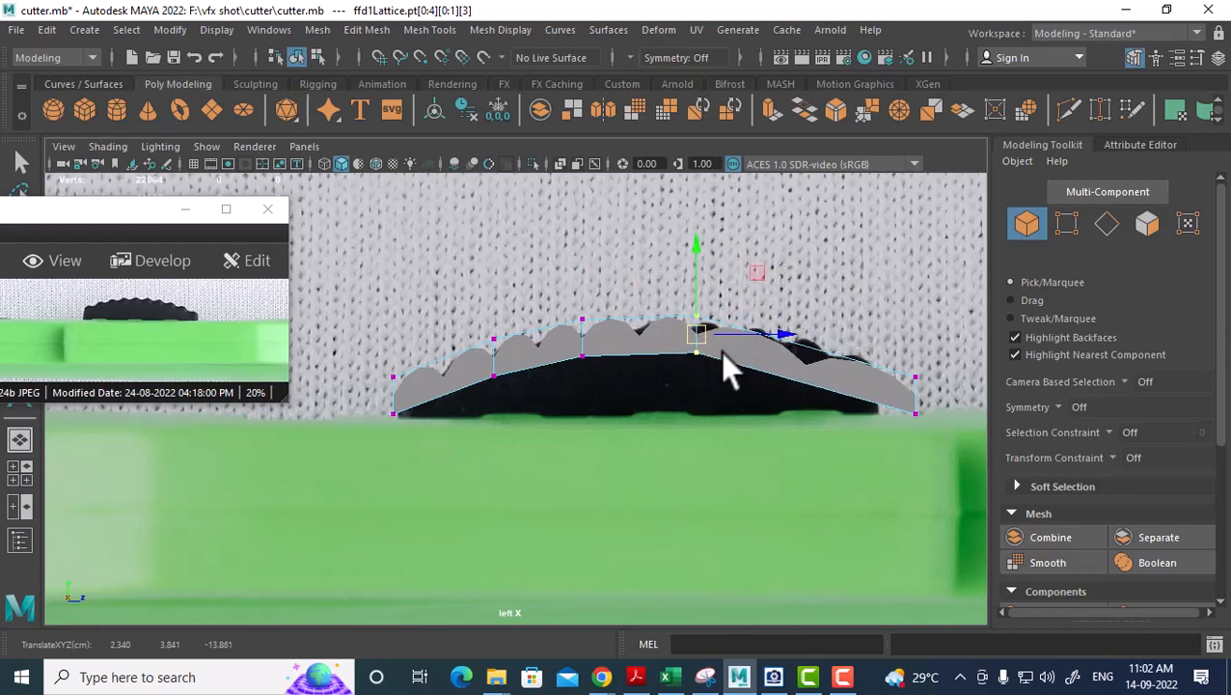
Delete the history of the bent ridge row together with its lattice, baking in the arched deformation.
left_click(660, 344)
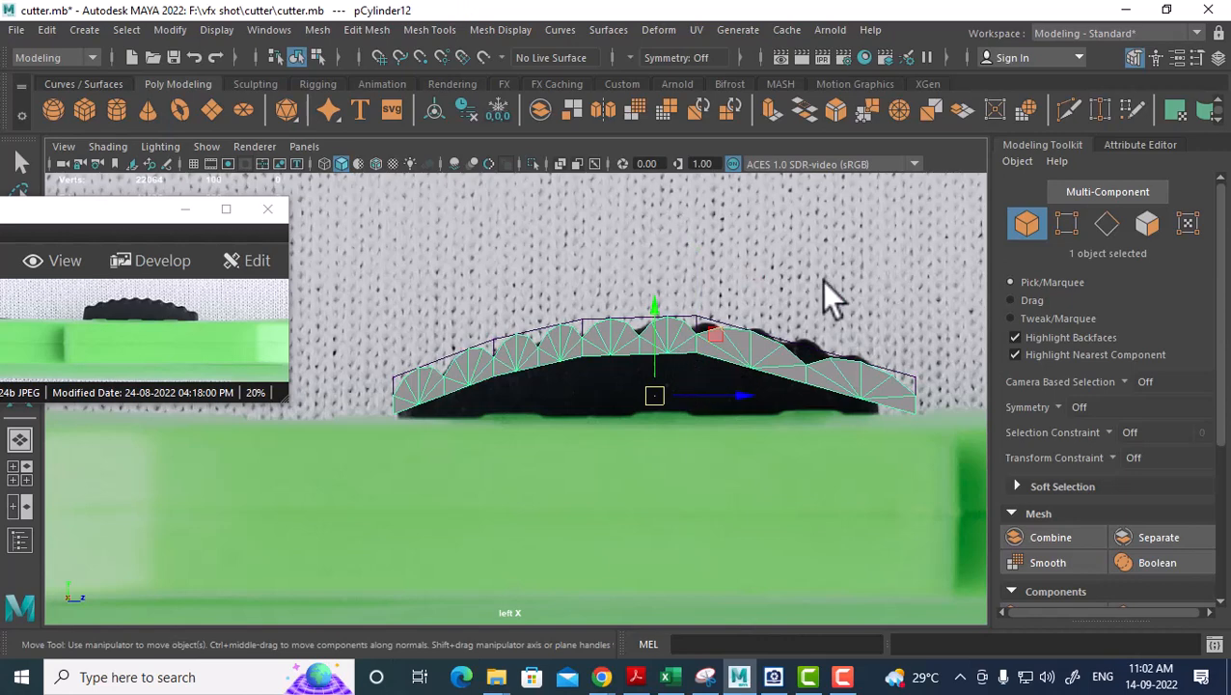
left_click_drag(820, 280, 525, 351)
left_click(47, 30)
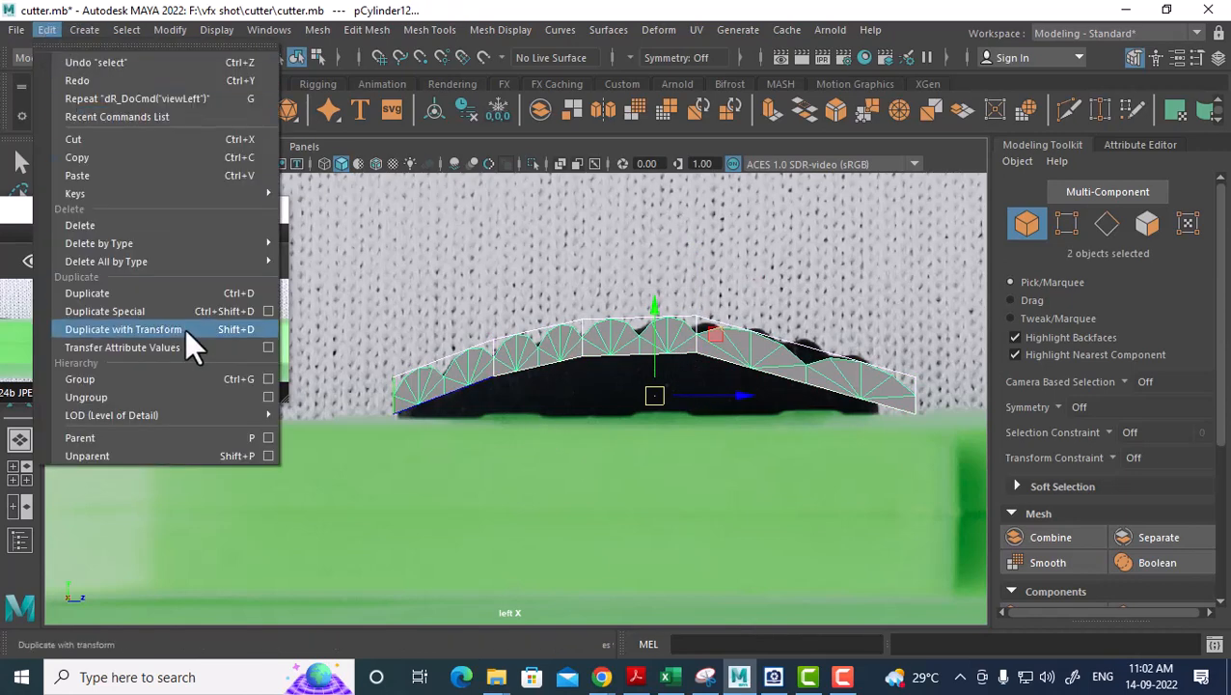
mouse_move(237, 241)
left_click(313, 240)
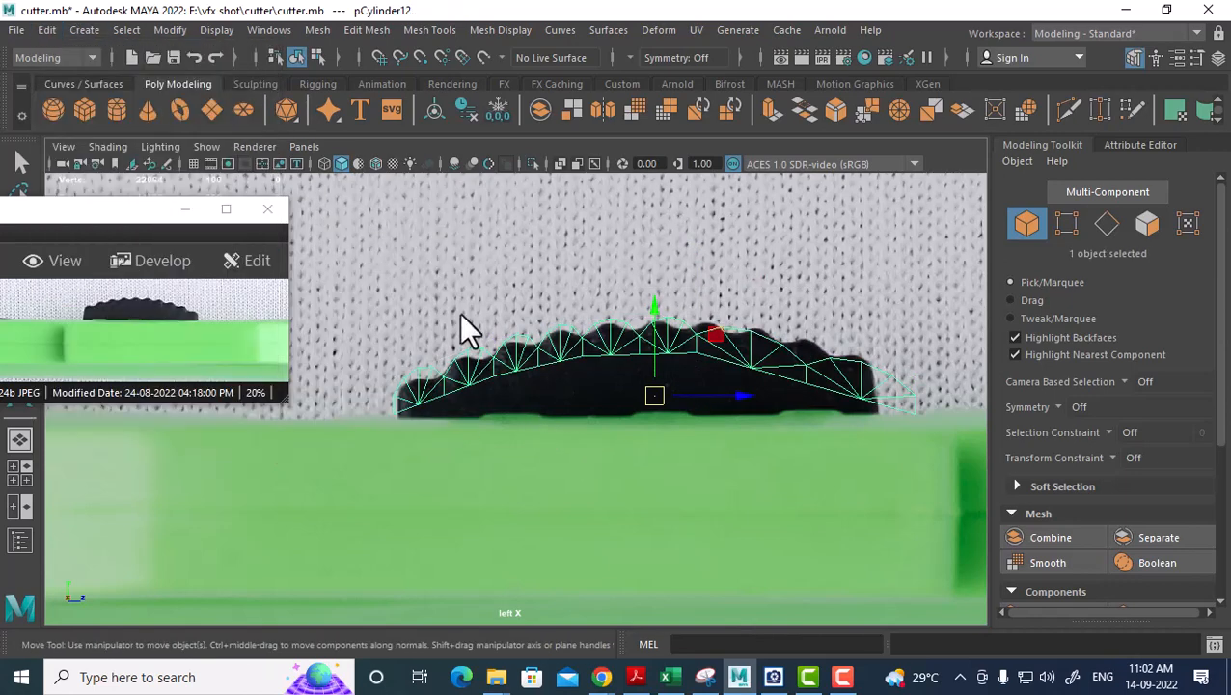
Delete the faces of the ridge row's distorted half beyond the arch's centre, and return to object mode.
right_click_drag(731, 245, 698, 328)
right_click_drag(616, 266, 946, 338)
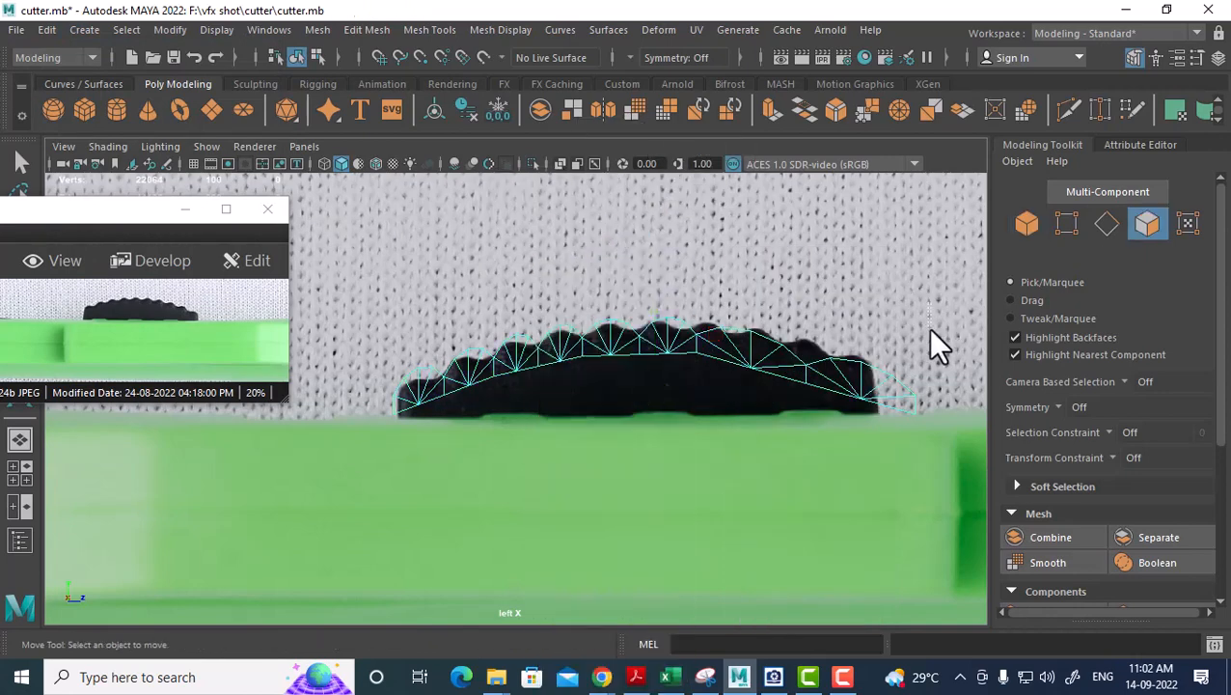
left_click_drag(659, 452, 645, 455)
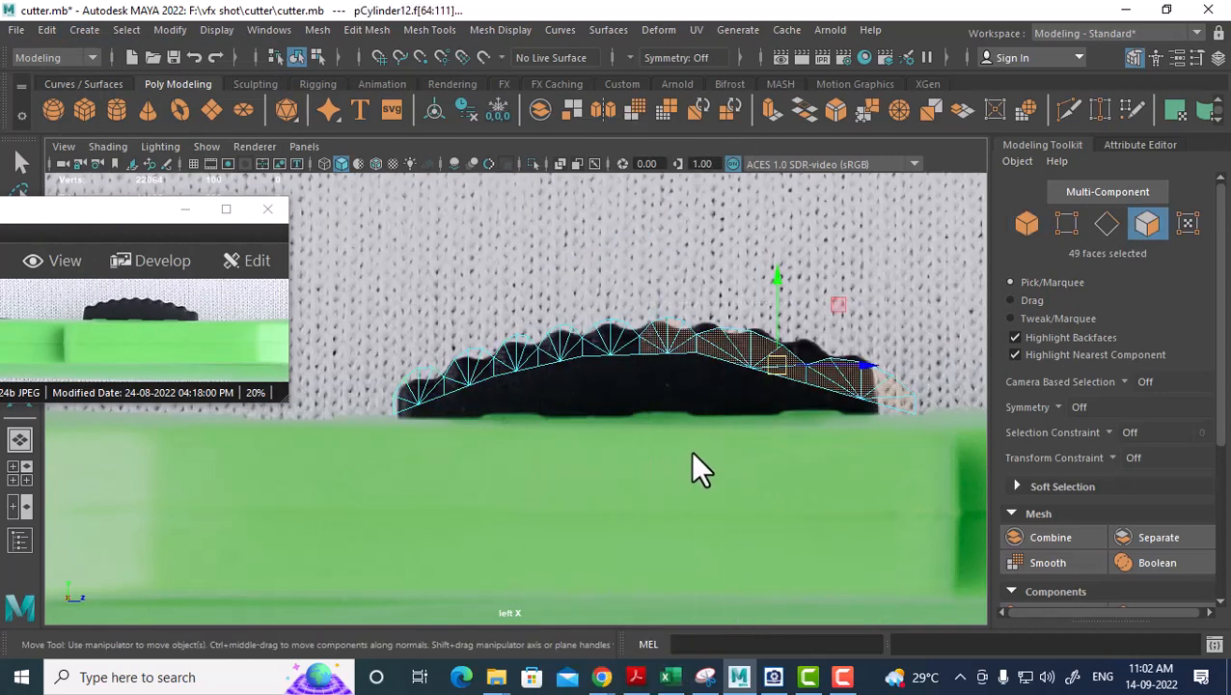
key("Delete")
right_click_drag(576, 177, 660, 125)
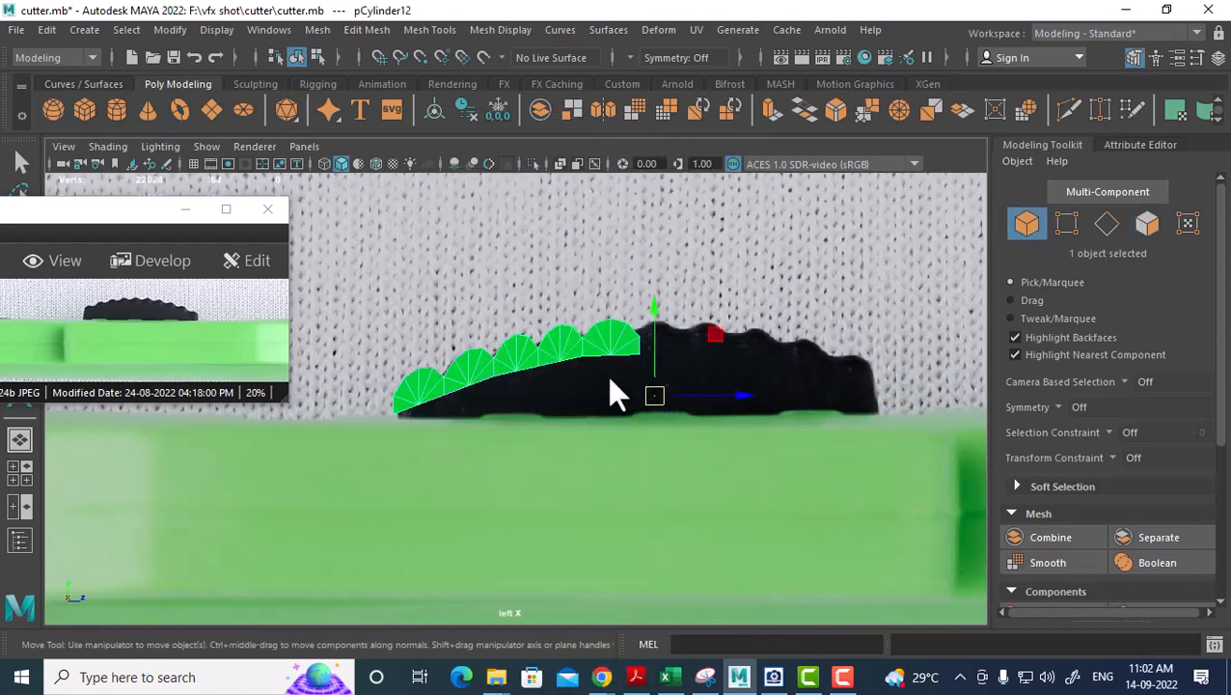
key("e")
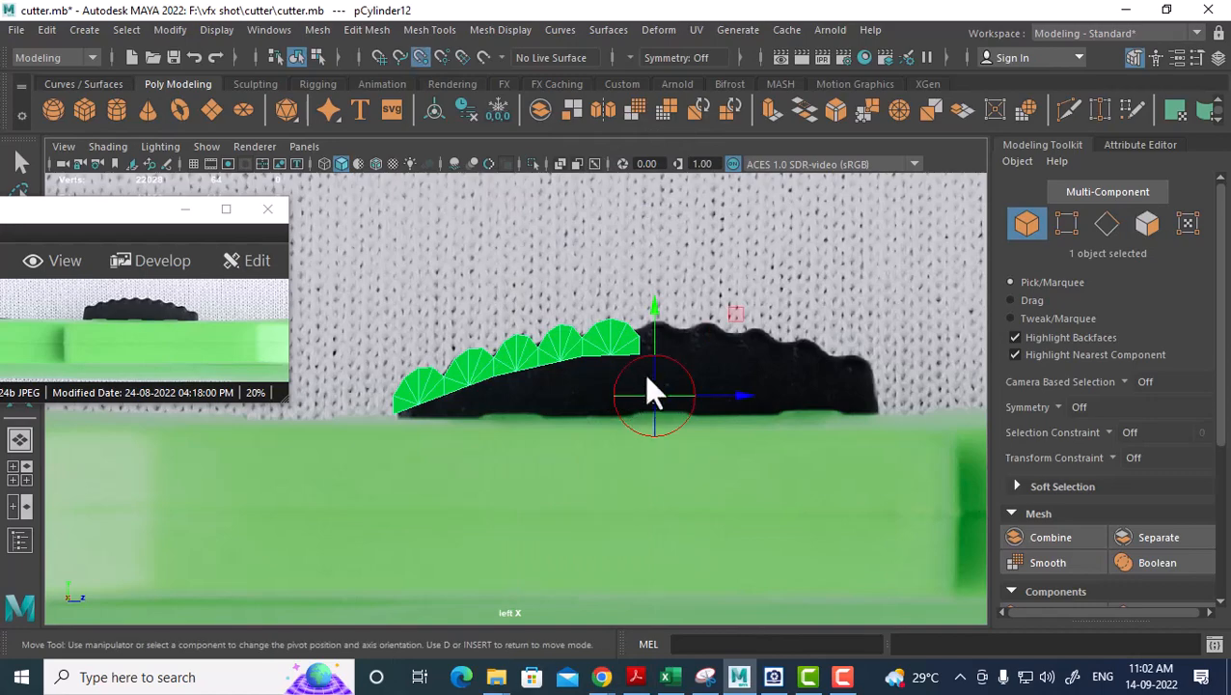
left_click_drag(648, 390, 635, 352)
key("w")
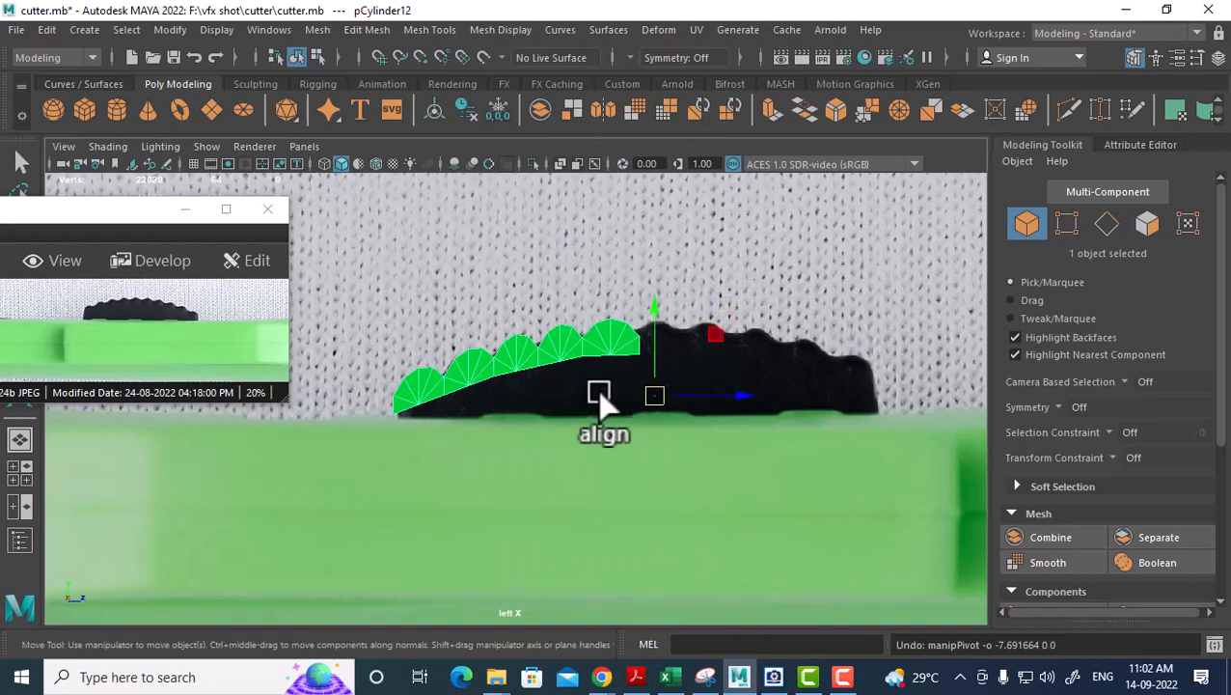
Snap the pivot of the remaining ridge half to the lower corner vertex at its cut end.
scroll(599, 400, "up", 5)
key("d")
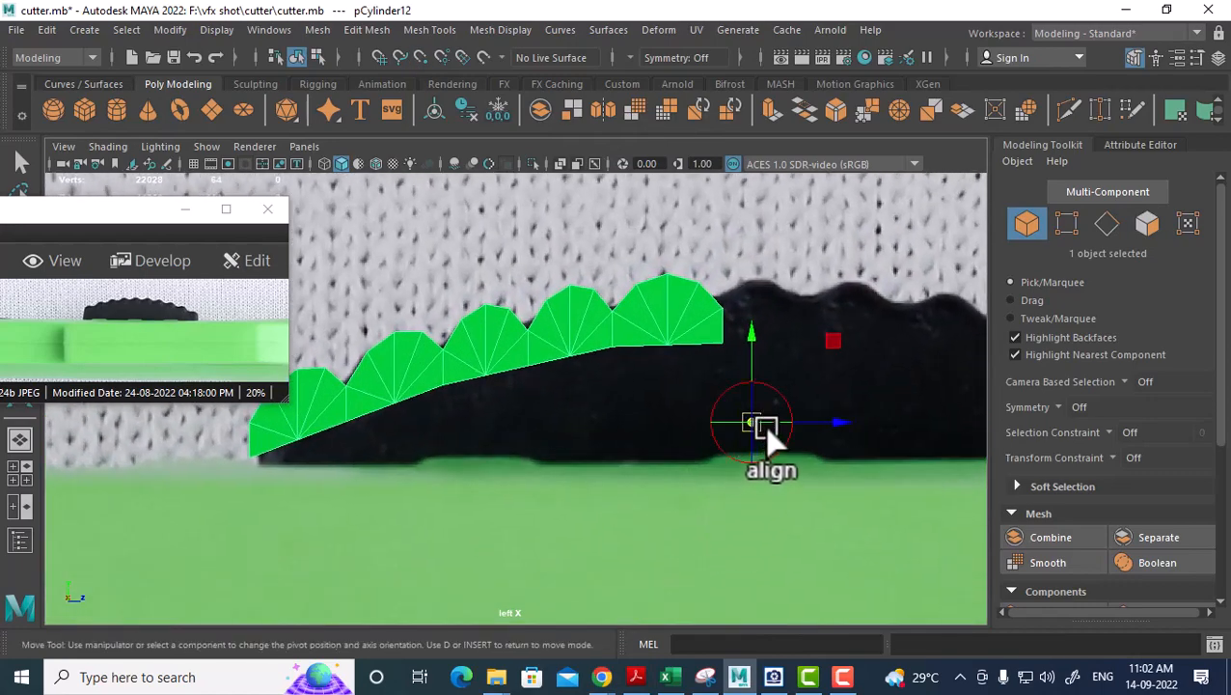
key("v")
middle_click(719, 342)
key("d")
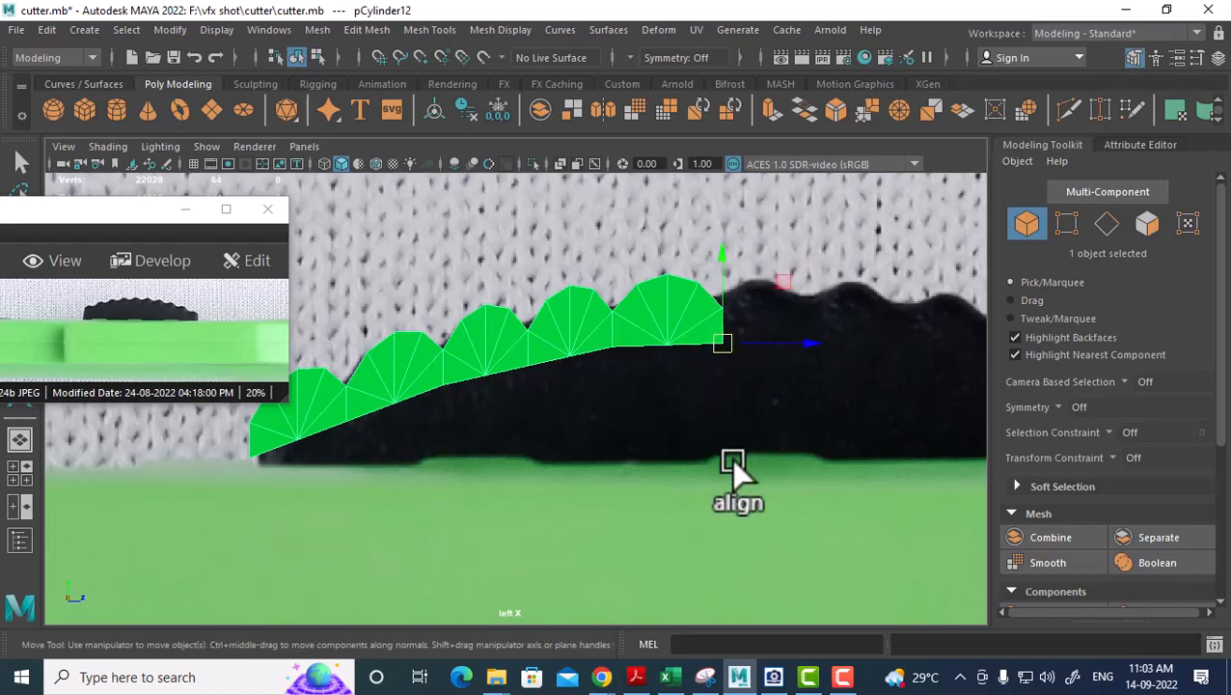
Mirror the ridge half across its cut end with Duplicate Special, using reset settings and a Z scale of -1.
scroll(662, 418, "down", 5)
left_click(44, 29)
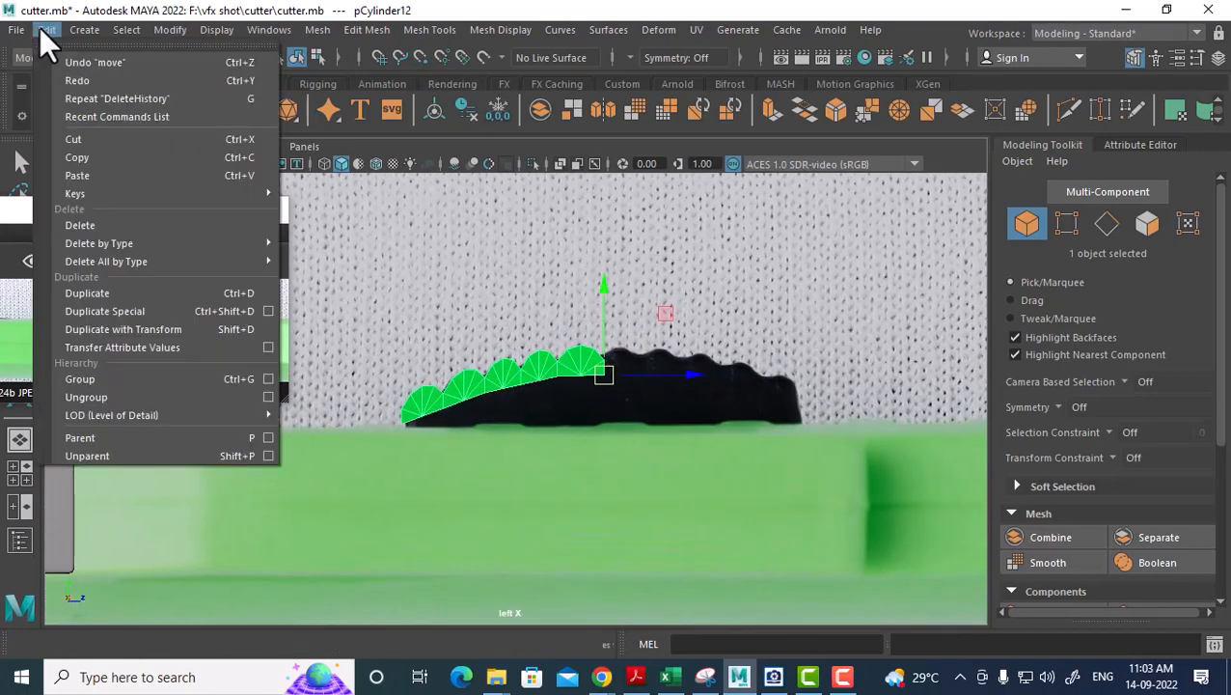
left_click(269, 309)
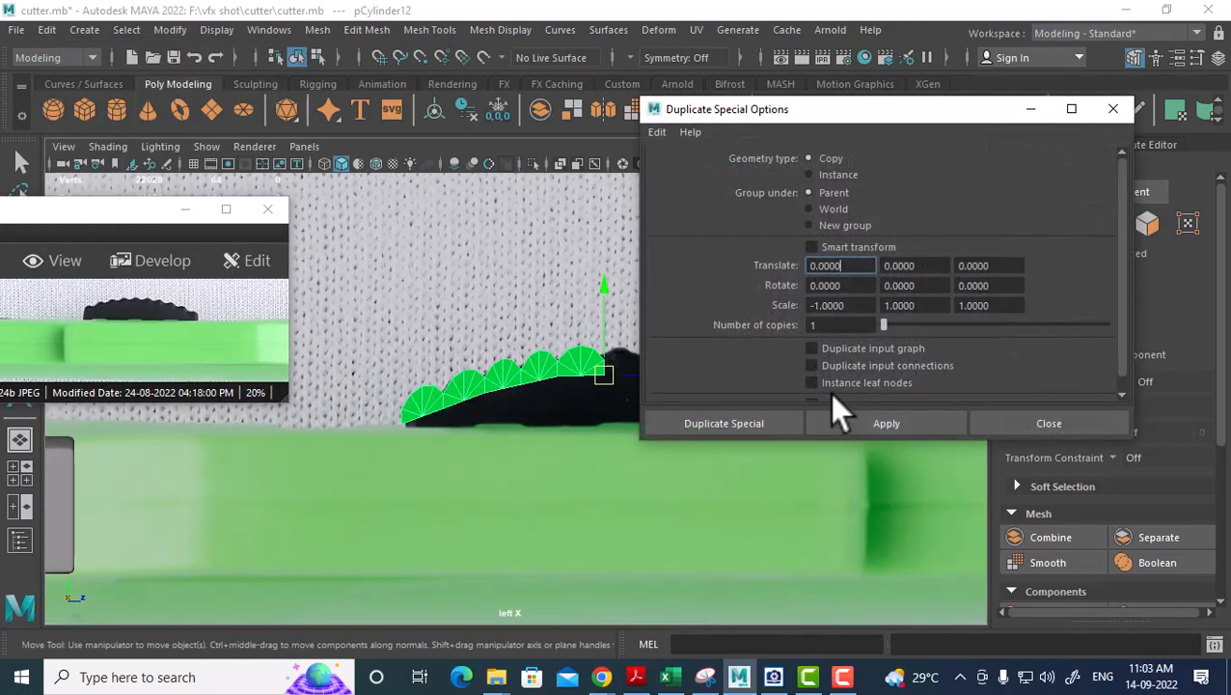
left_click(657, 132)
left_click(687, 169)
left_click(958, 305)
type("-")
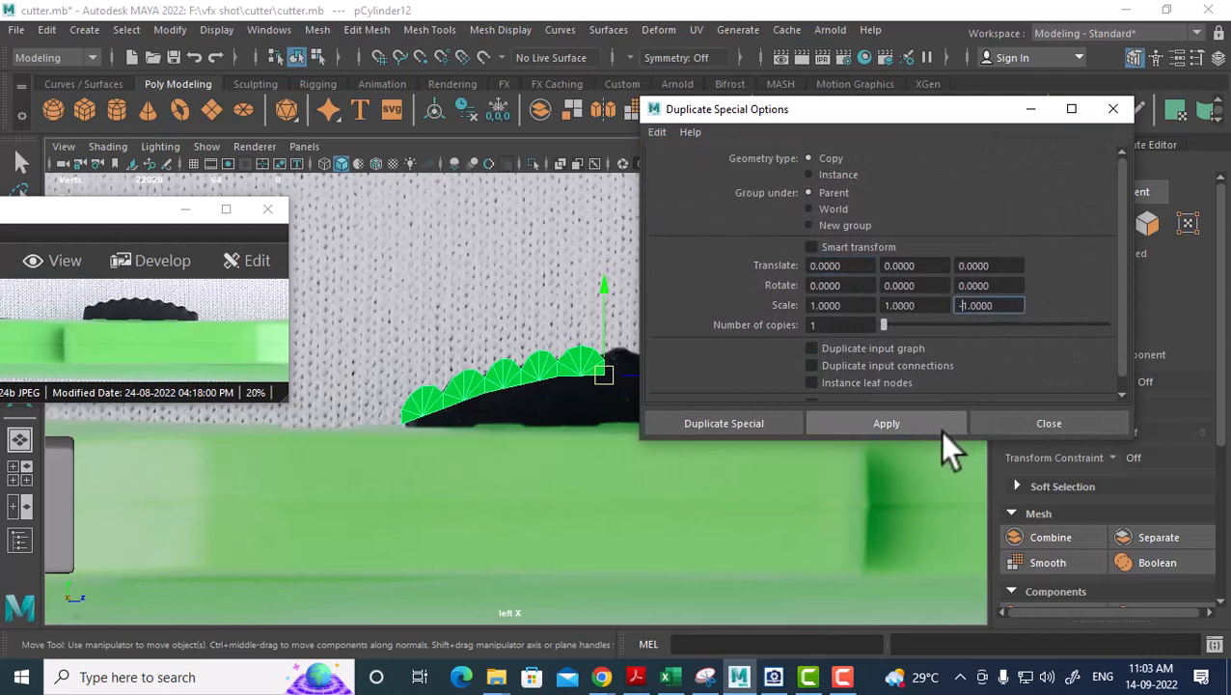
left_click(936, 430)
left_click(1077, 421)
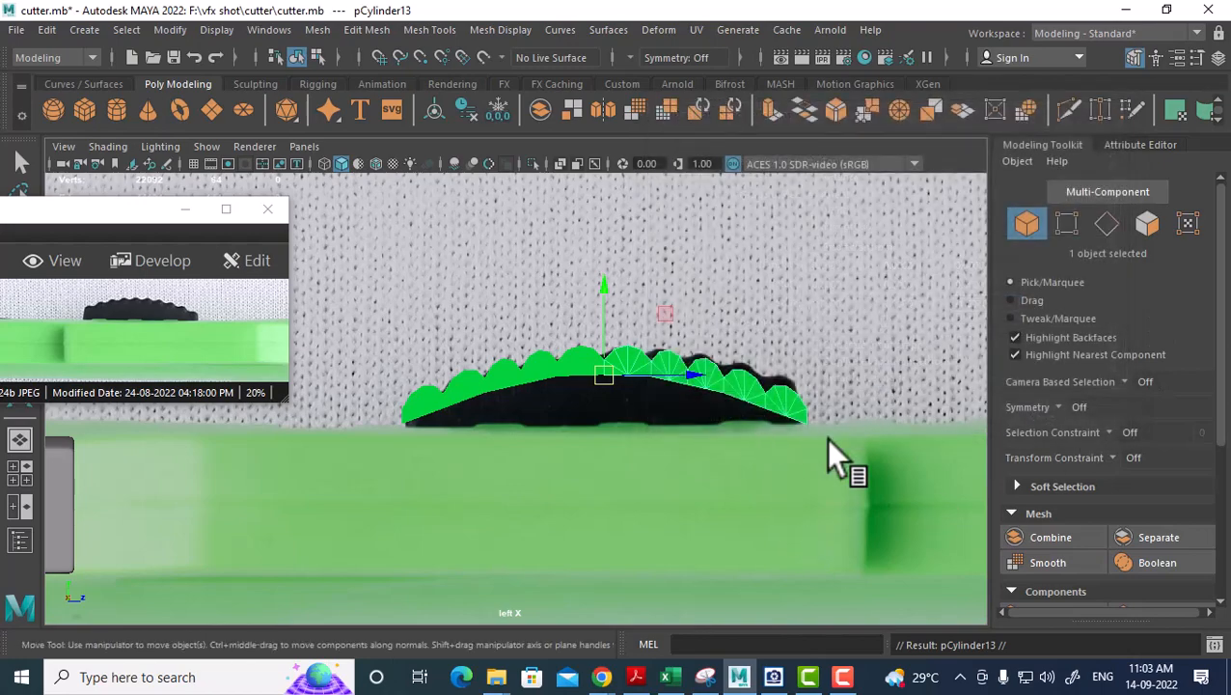
Create a lattice around the mirrored ridge half and enter lattice point editing.
right_click_drag(727, 370, 781, 385, "alt")
middle_click_drag(780, 385, 749, 361, "alt")
right_click_drag(750, 361, 762, 377, "alt")
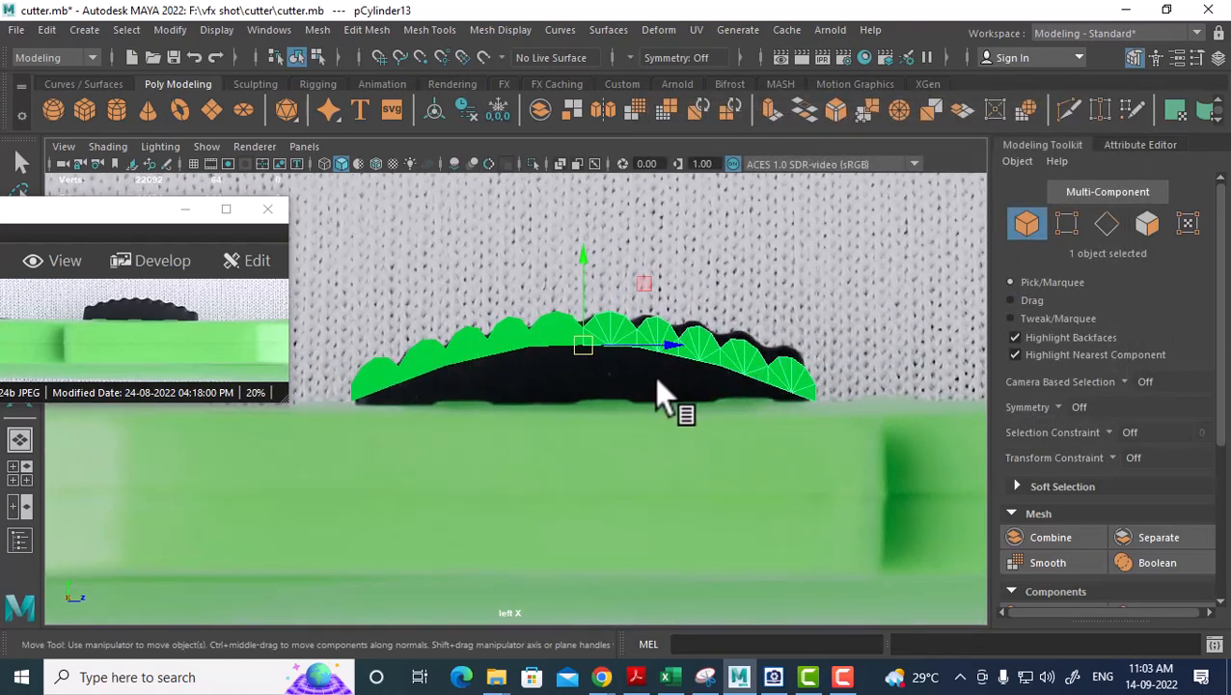
middle_click_drag(706, 355, 651, 356, "alt")
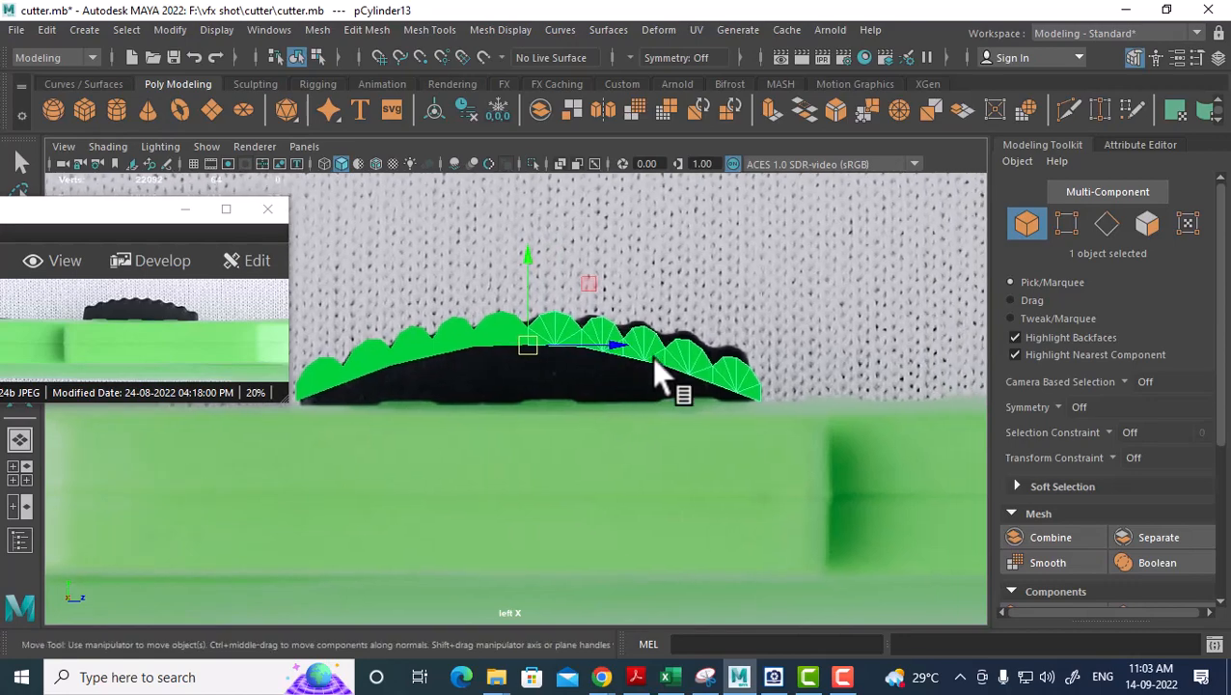
left_click(664, 32)
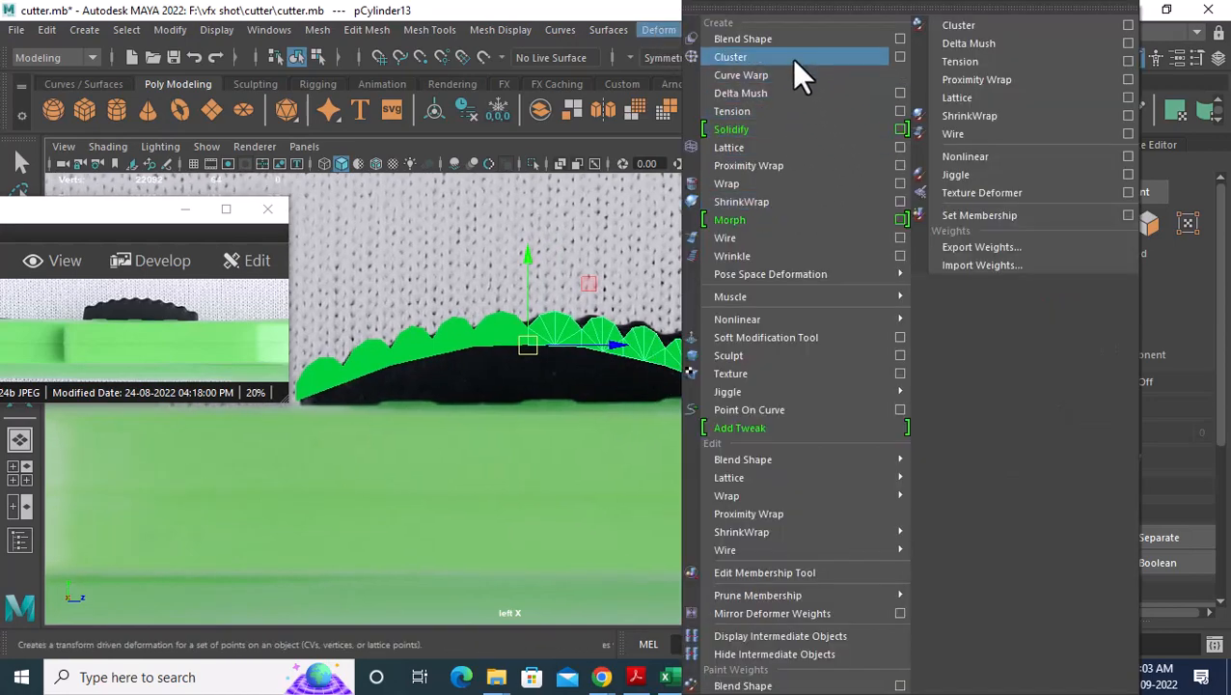
left_click(774, 150)
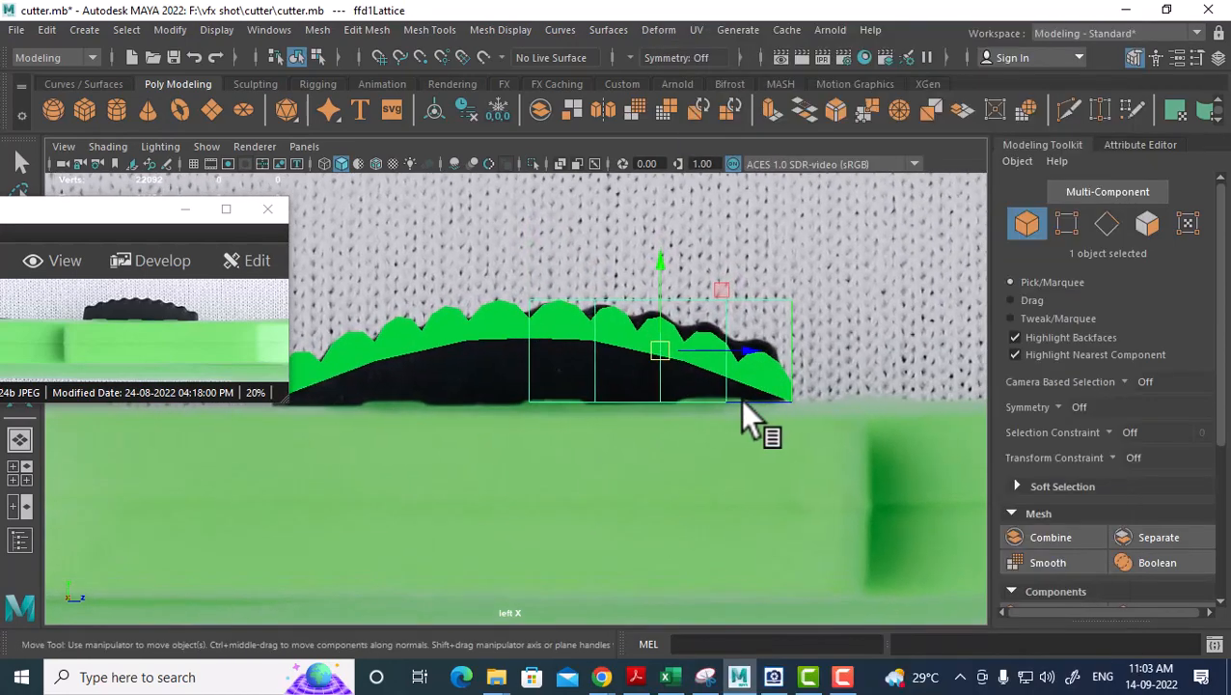
right_click(840, 244)
right_click(796, 305)
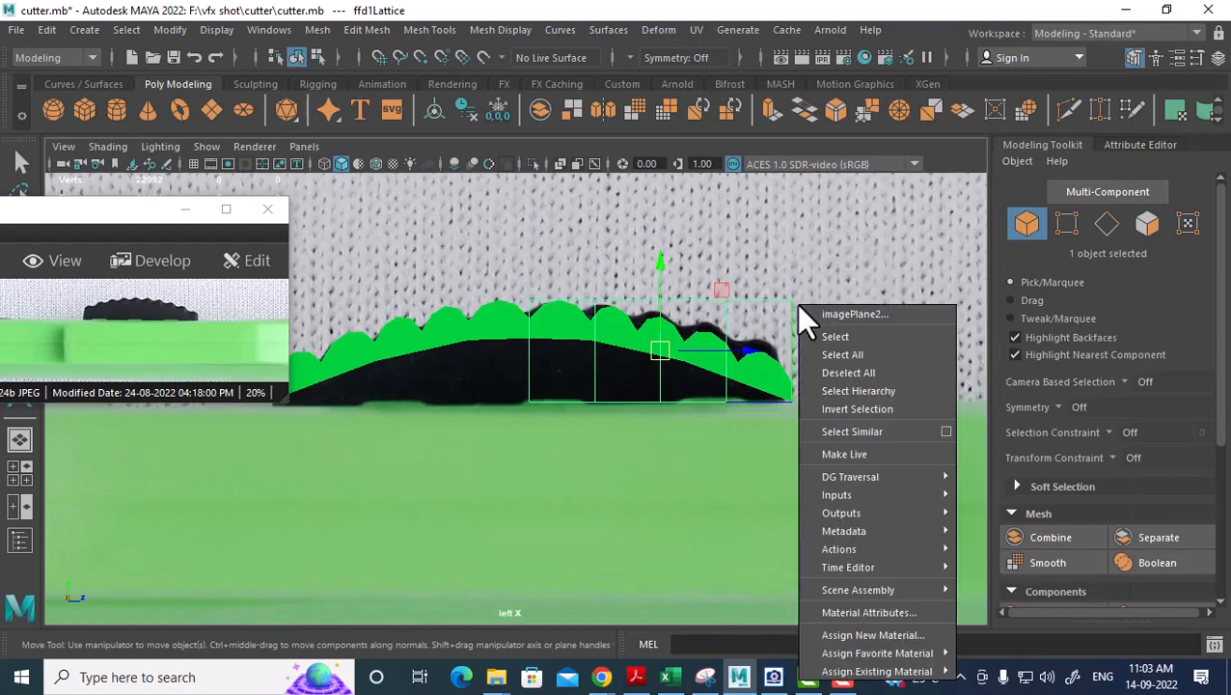
left_click(797, 318)
right_click_drag(743, 220, 784, 183)
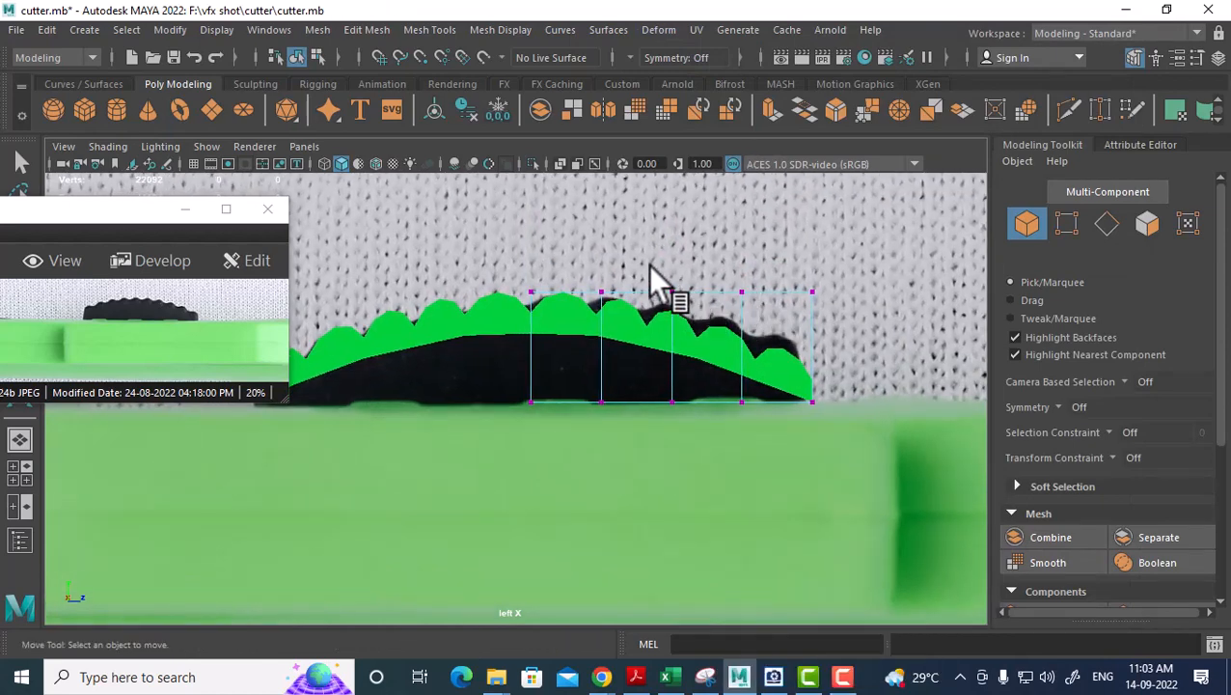
Shift the upper and lower points of the three inner lattice columns slightly upward and toward the arch's centre.
left_click_drag(586, 283, 651, 356)
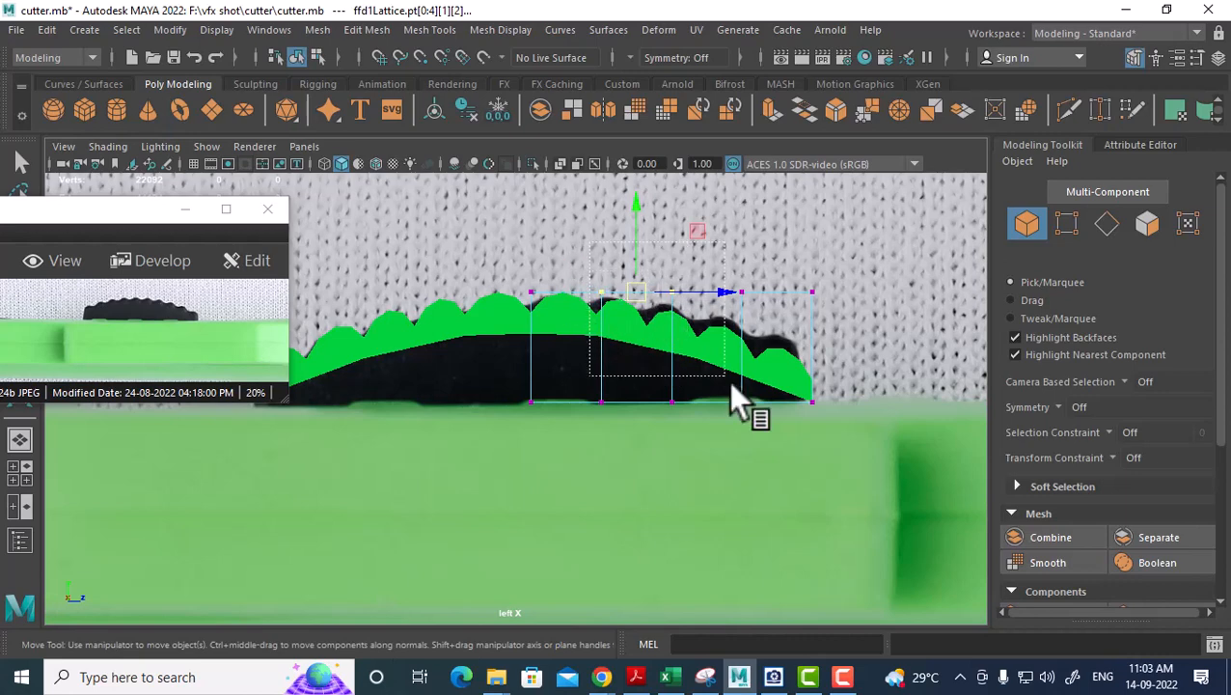
left_click_drag(728, 381, 757, 417)
left_click_drag(671, 337, 661, 331)
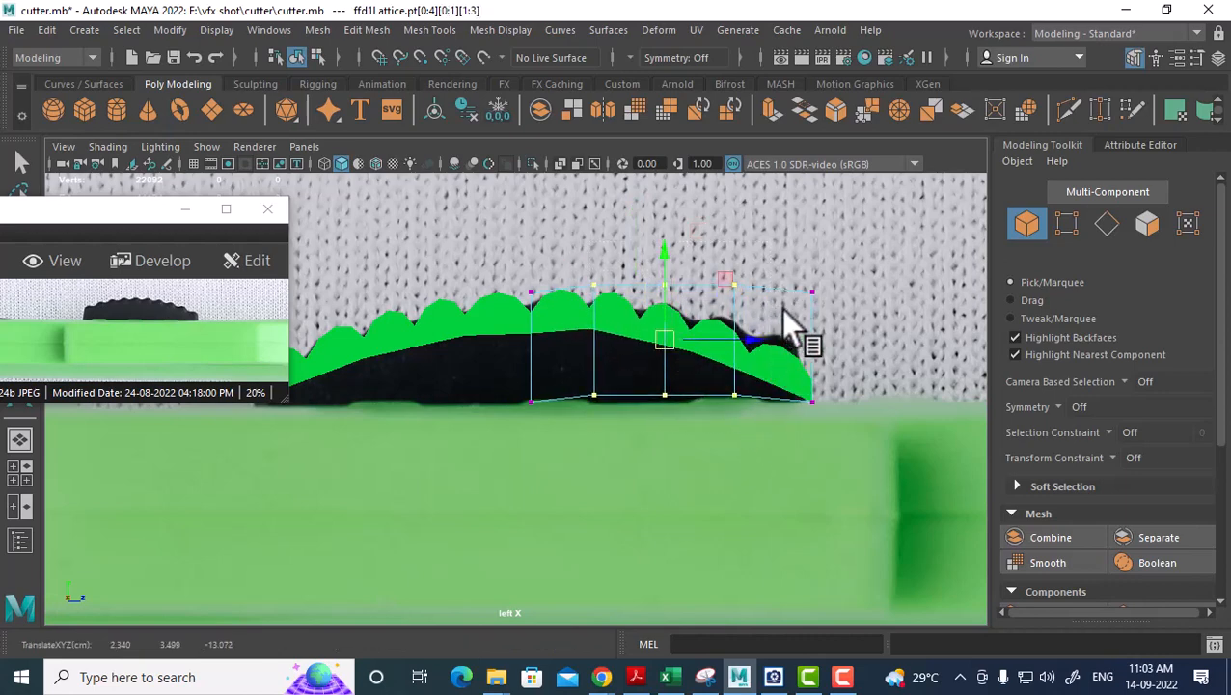
Raise the last inner lattice column and move the outer end column up and inward to match the reference knob's outline.
left_click_drag(775, 234, 711, 433)
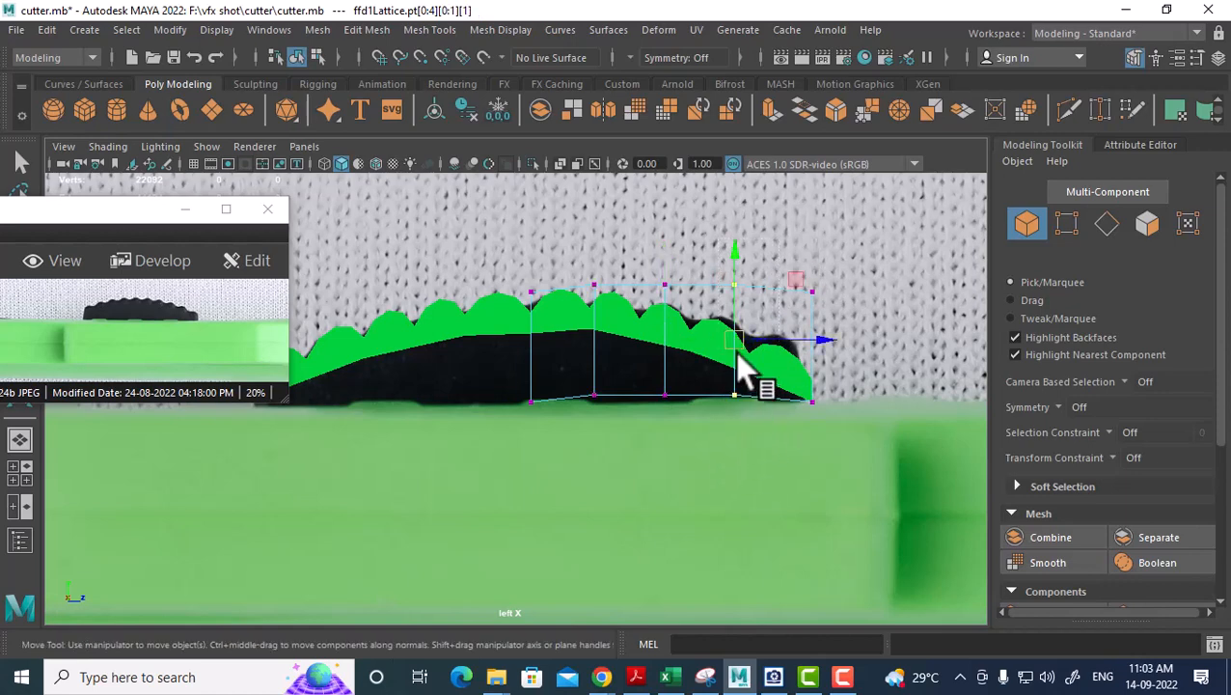
left_click_drag(739, 345, 746, 340)
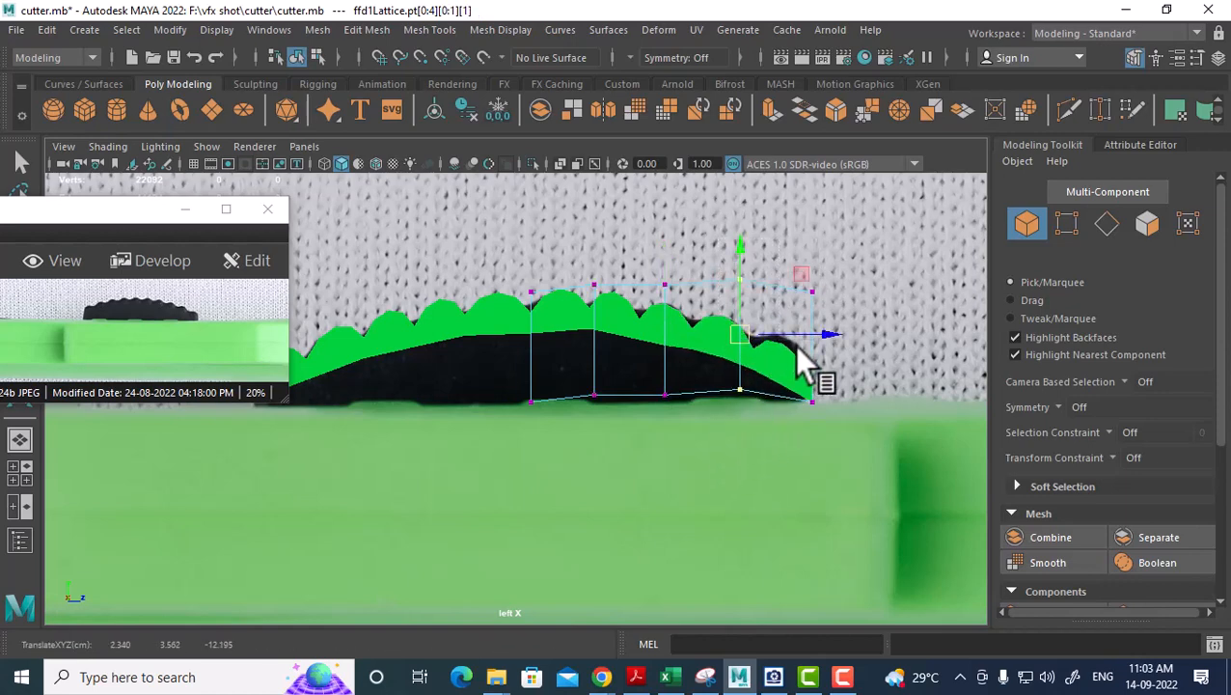
left_click(736, 387)
left_click_drag(861, 273, 806, 442)
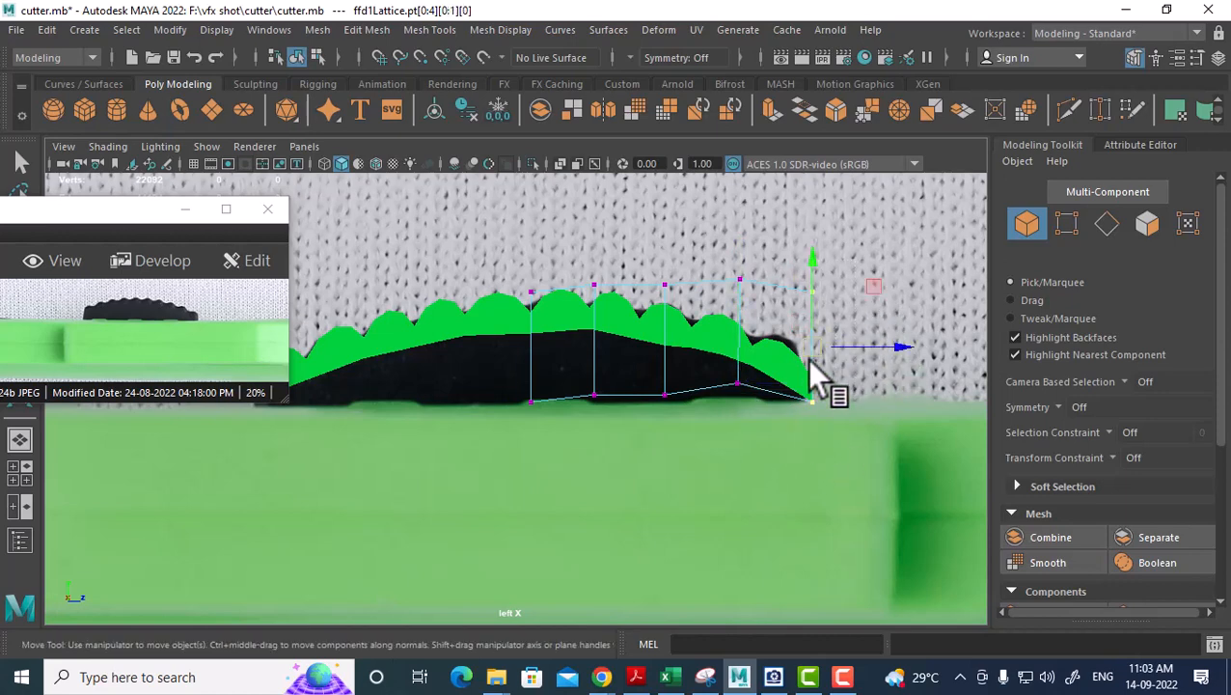
left_click_drag(810, 349, 800, 327)
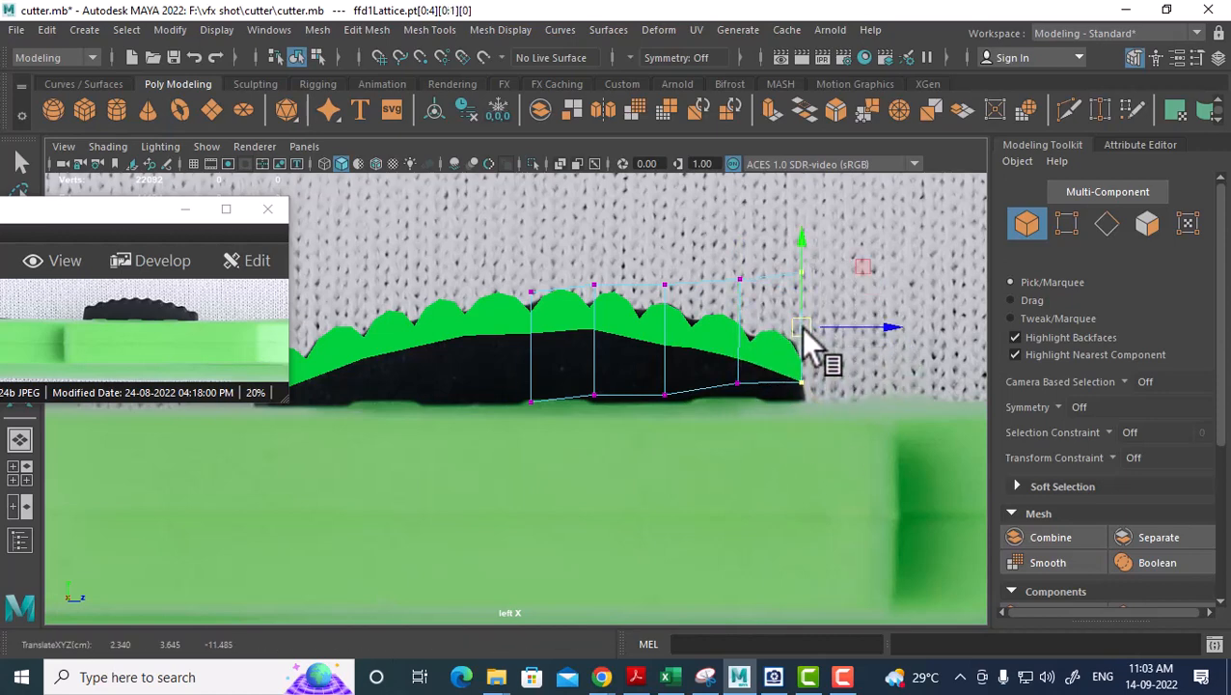
Select both ridge halves with the lattice and delete their history.
left_click(824, 255)
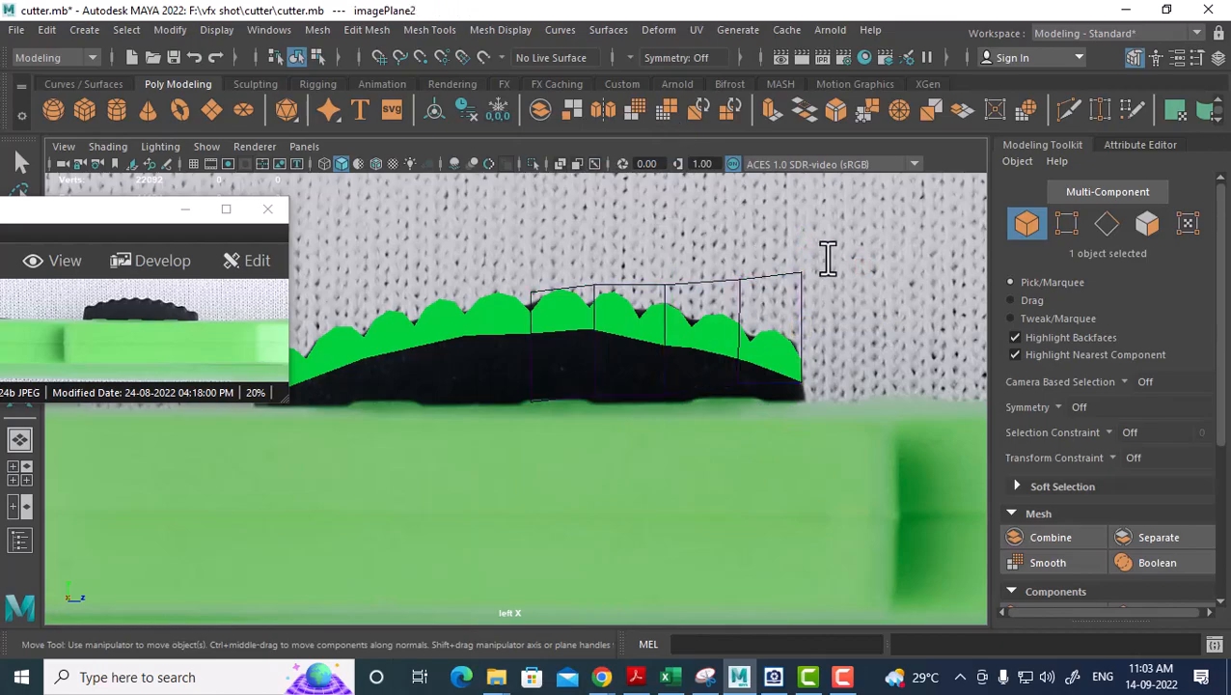
left_click_drag(824, 256, 401, 431)
left_click(47, 29)
mouse_move(239, 243)
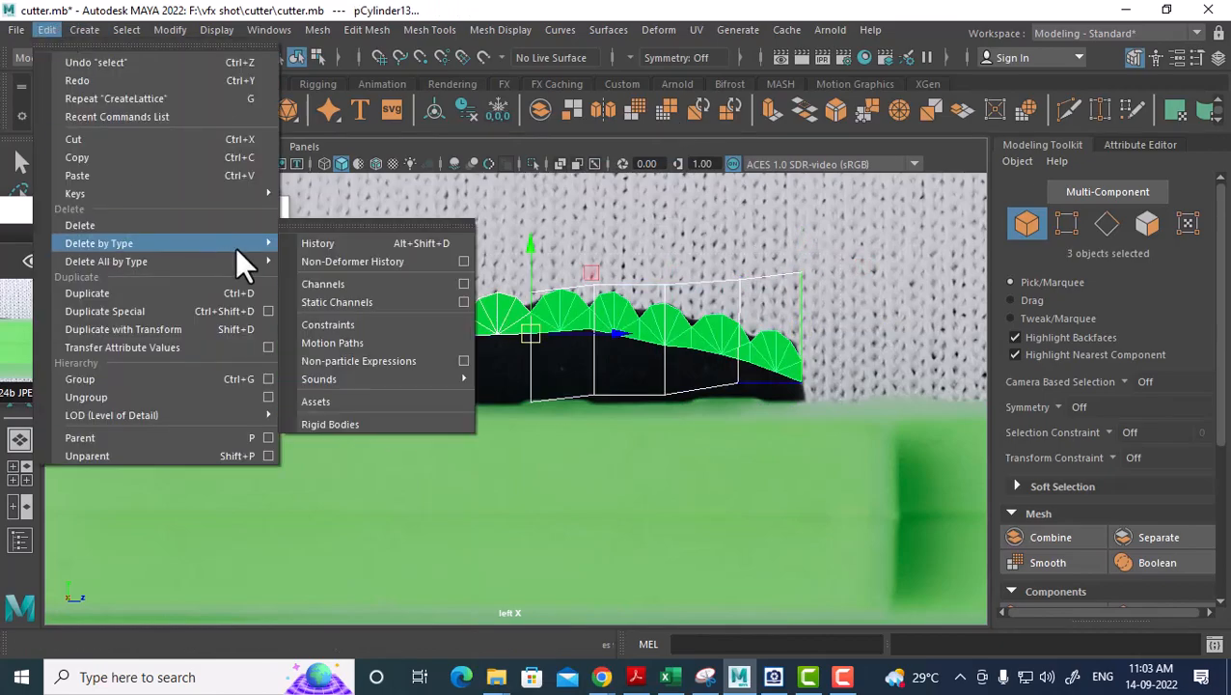
left_click(319, 239)
Hide everything except the two ridge halves in the perspective view, and combine them into one mesh.
left_click_drag(584, 397, 680, 482, "alt")
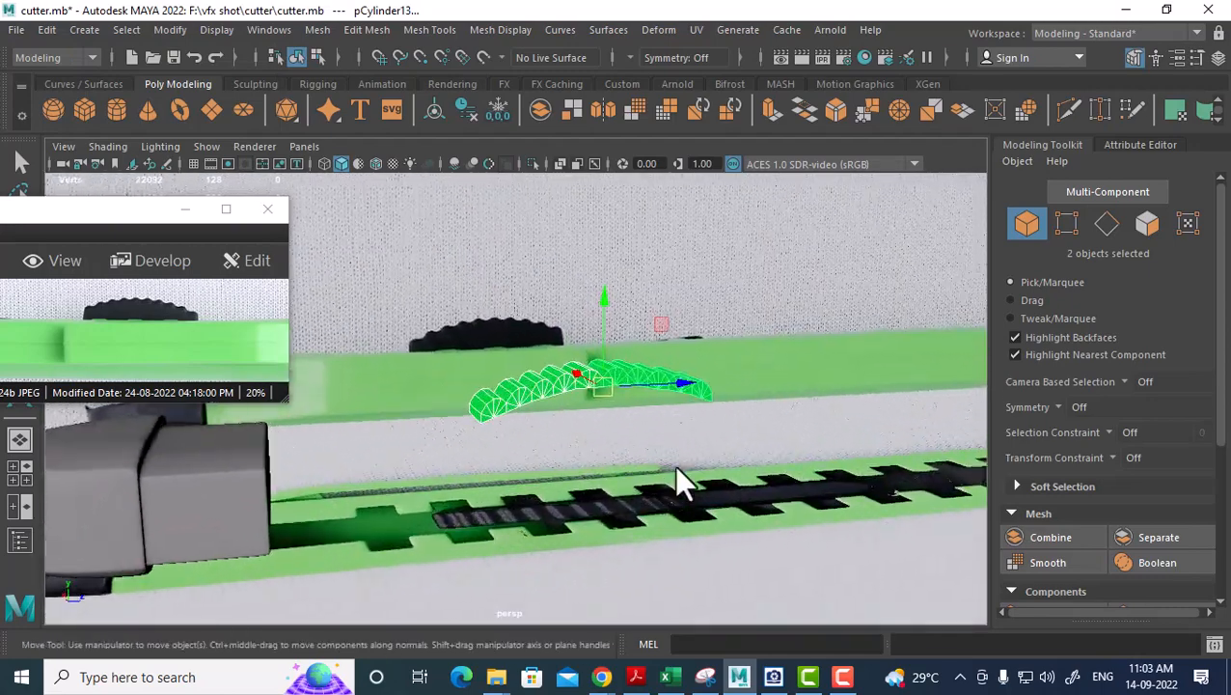
key("alt+h")
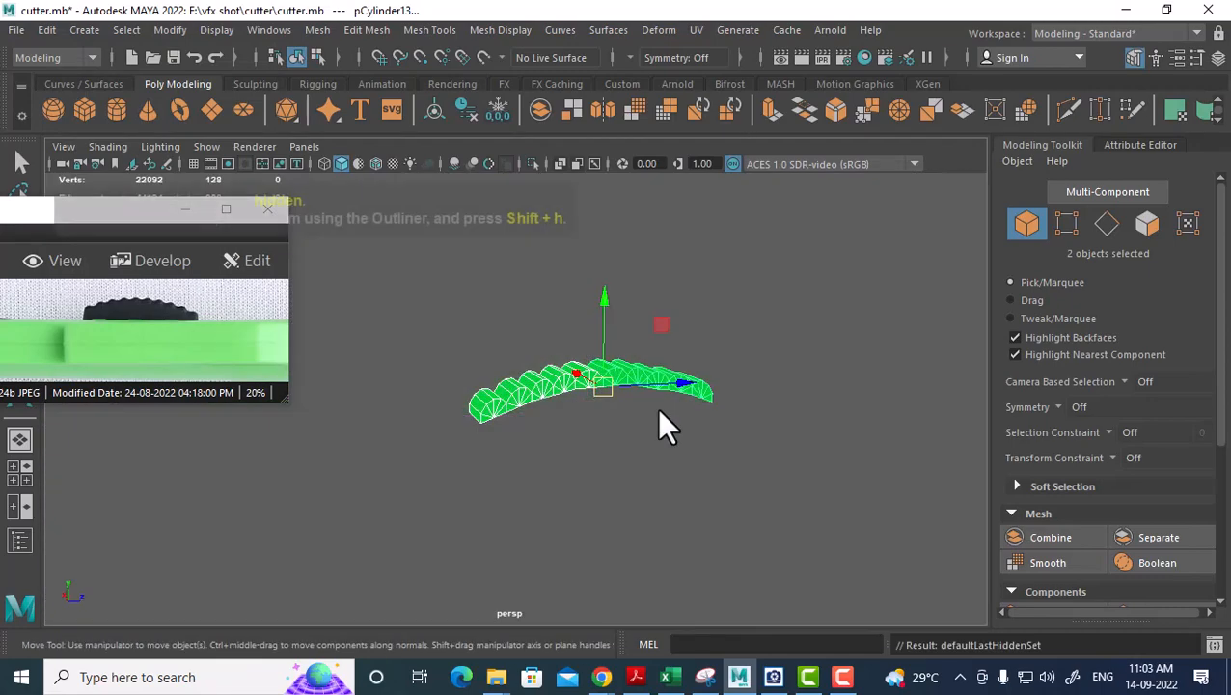
right_click_drag(701, 196, 698, 573, "shift")
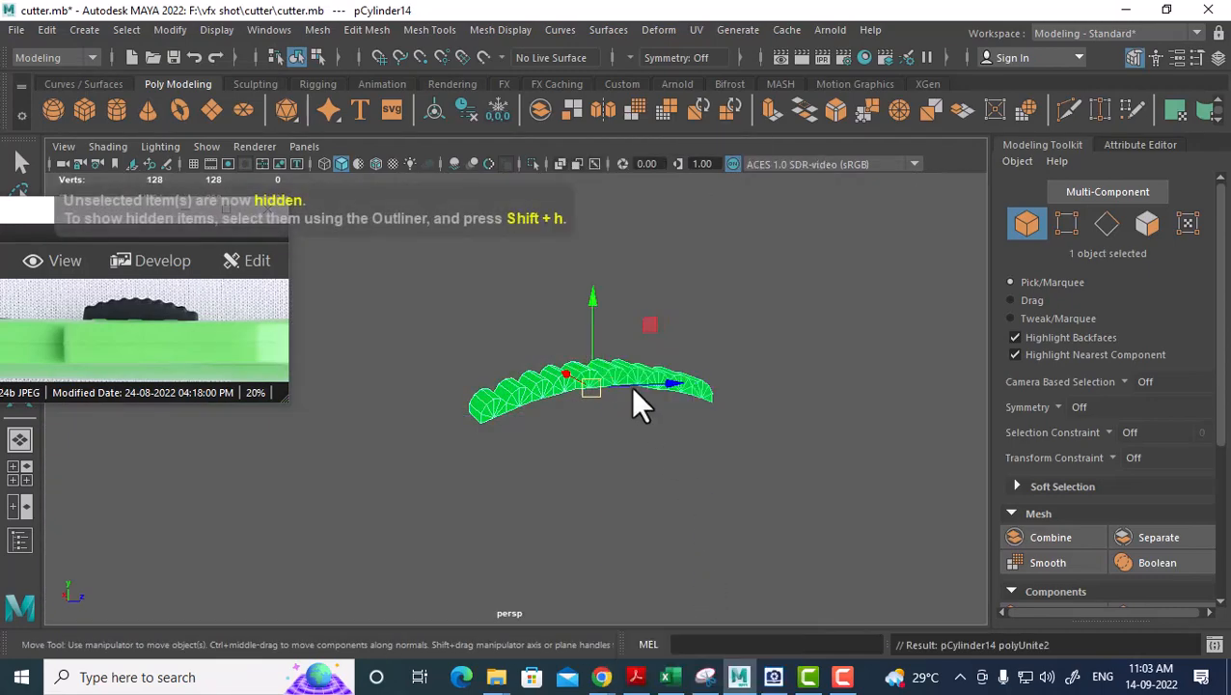
Assign the existing lambert1 material to the combined ridge arch and deselect it.
right_click_drag(580, 178, 640, 678)
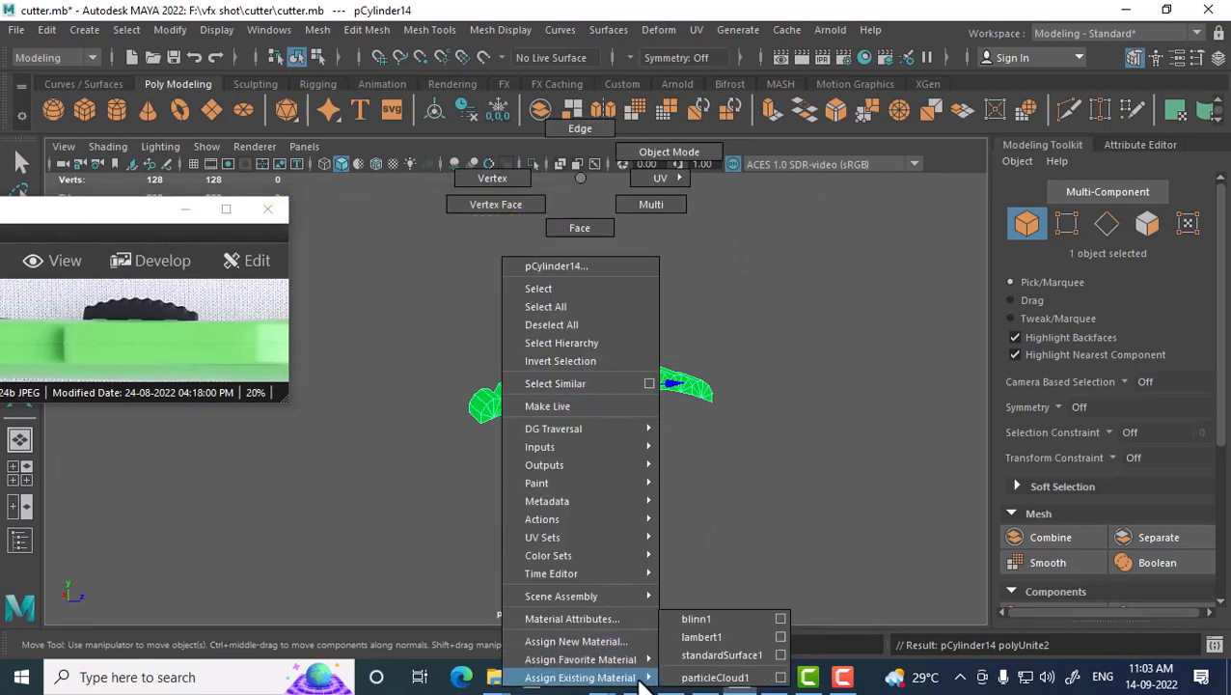
right_click_drag(712, 636, 712, 637)
left_click(718, 446)
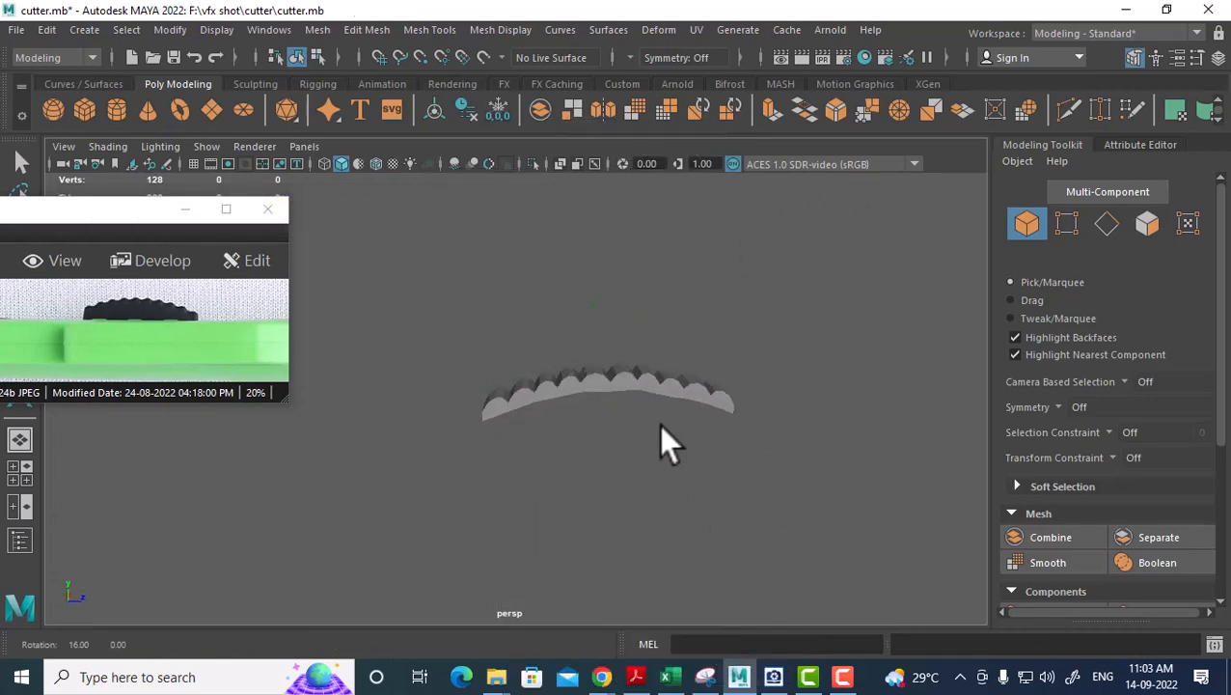
Select the combined ridge arch, frame it in the side view, and show the hidden objects and reference images again.
left_click(590, 379)
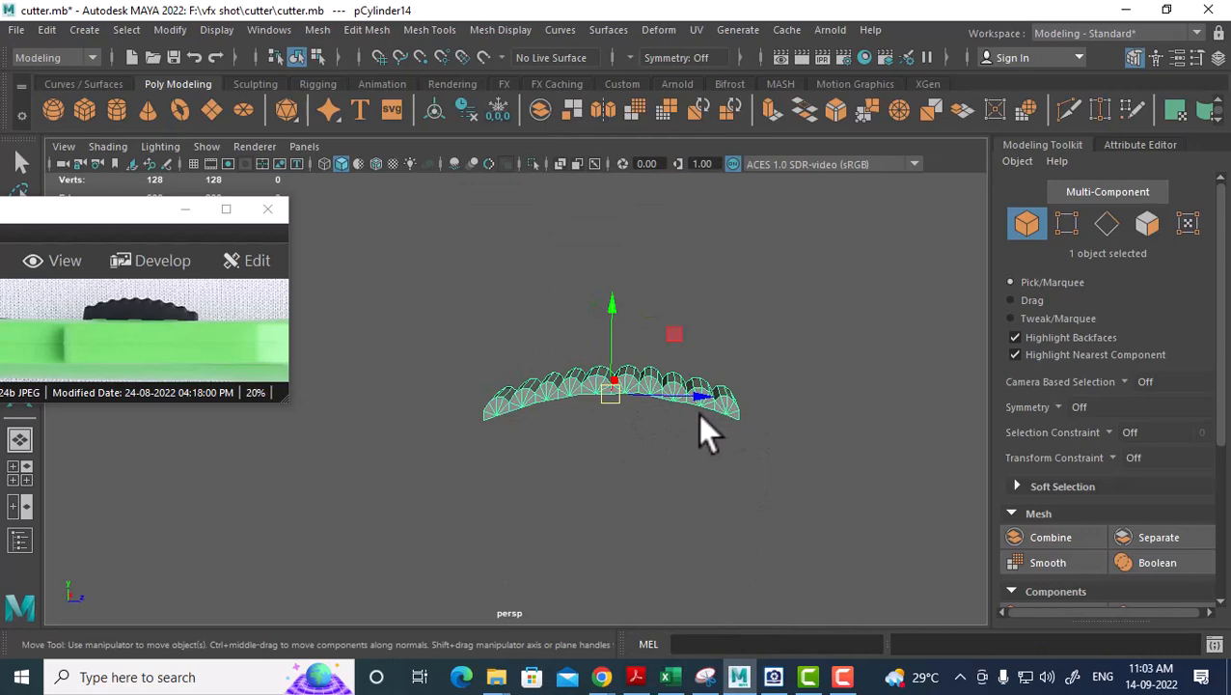
key("space")
left_click_drag(707, 410, 629, 388)
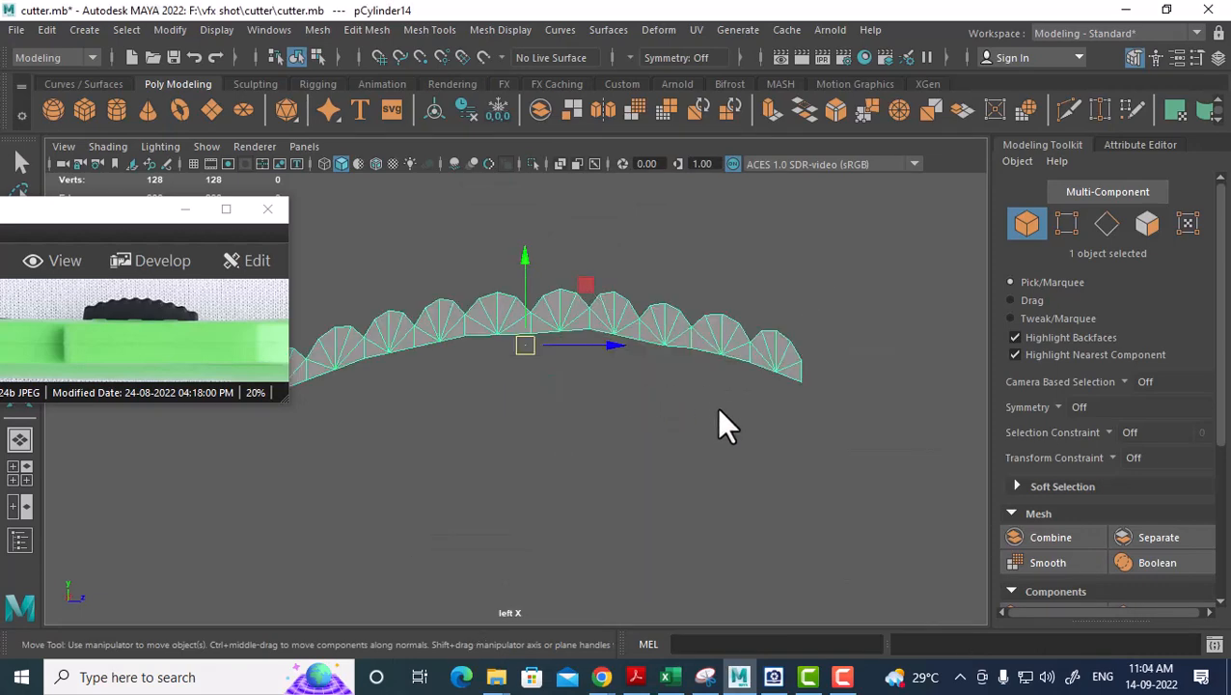
key("ctrl+shift+h")
middle_click_drag(468, 399, 606, 375, "alt")
Merge the overlapping vertices at the centre seam where the two halves of the ridge arch meet.
right_click_drag(572, 202, 575, 145)
double_click(410, 376)
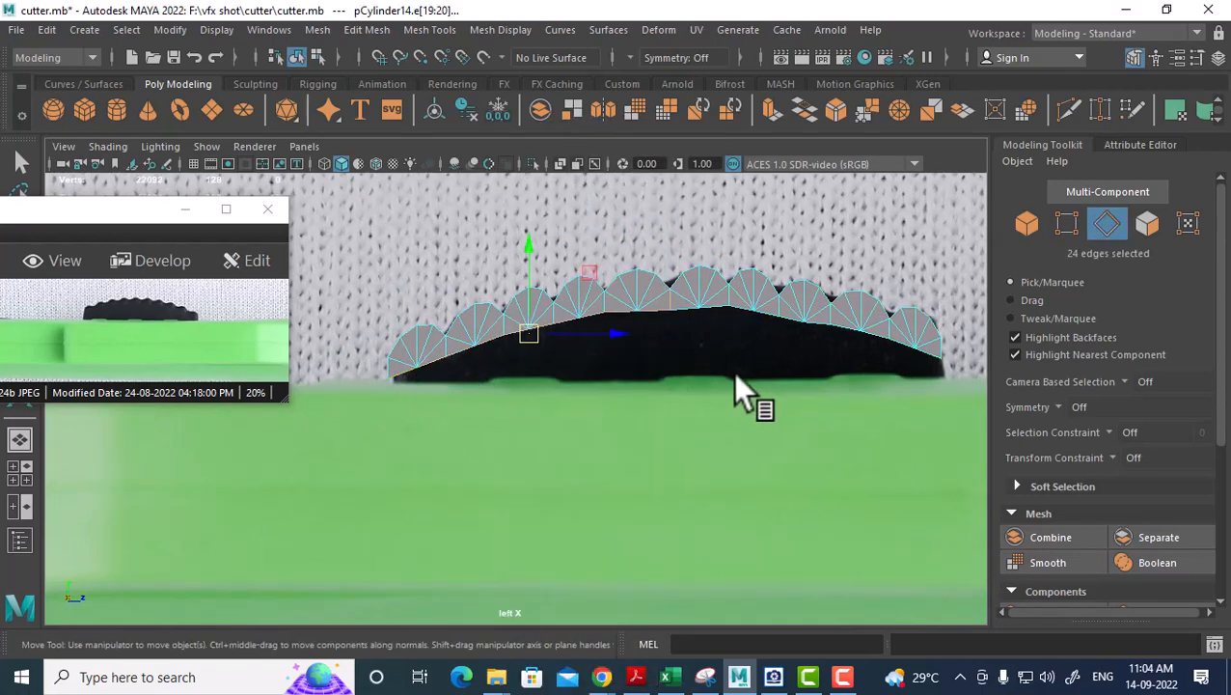
right_click_drag(773, 255, 816, 152)
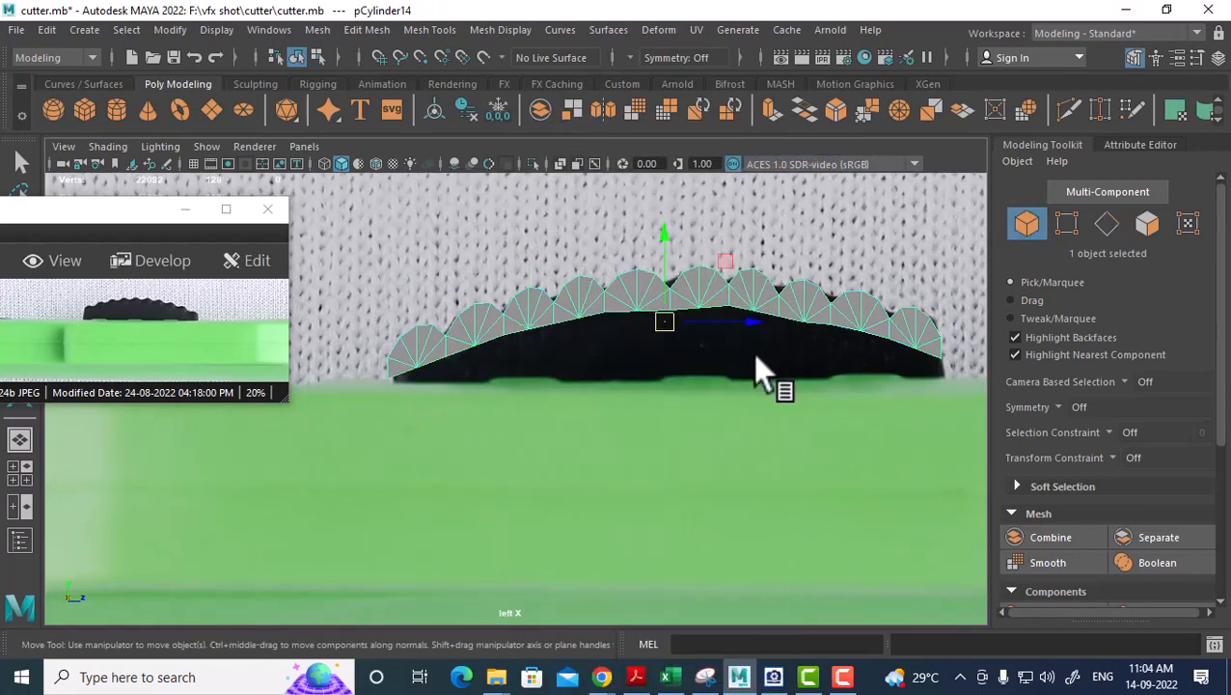
right_click_drag(741, 220, 710, 321)
right_click_drag(709, 178, 620, 179)
left_click(681, 288)
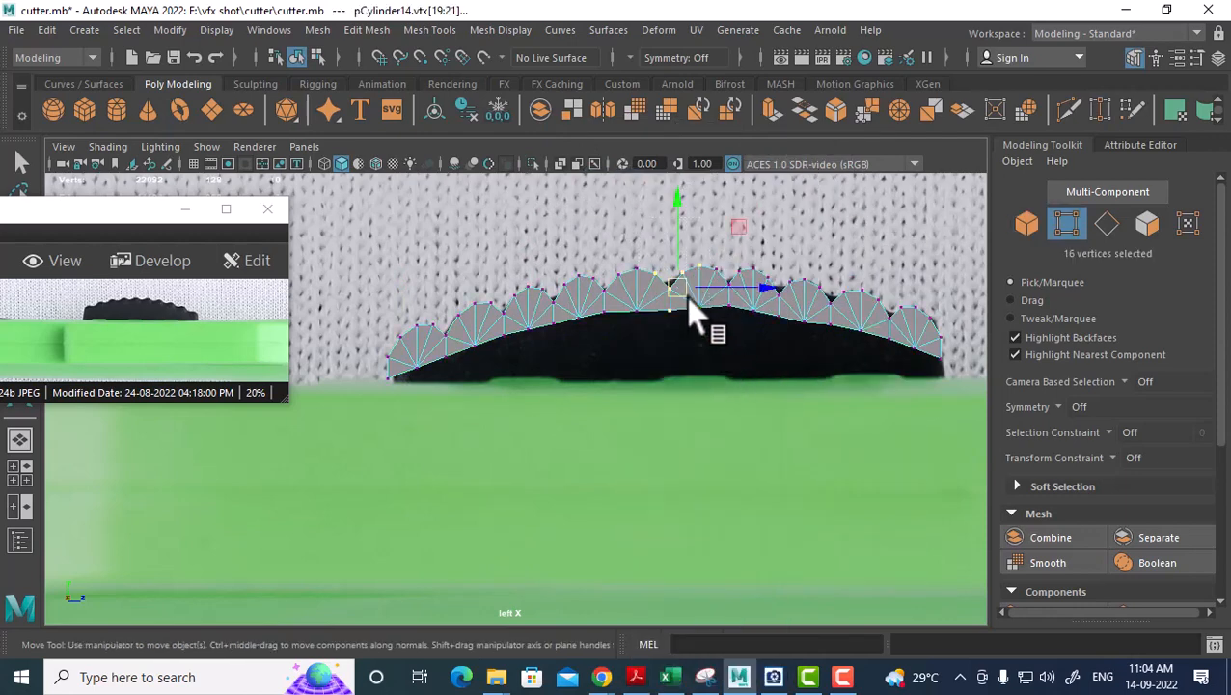
right_click_drag(686, 296, 715, 131, "shift")
left_click(757, 284)
Extrude the arch's whole lower border edge loop down to the green body's top edge and flatten it into a straight base.
left_click(705, 290)
double_click(682, 313)
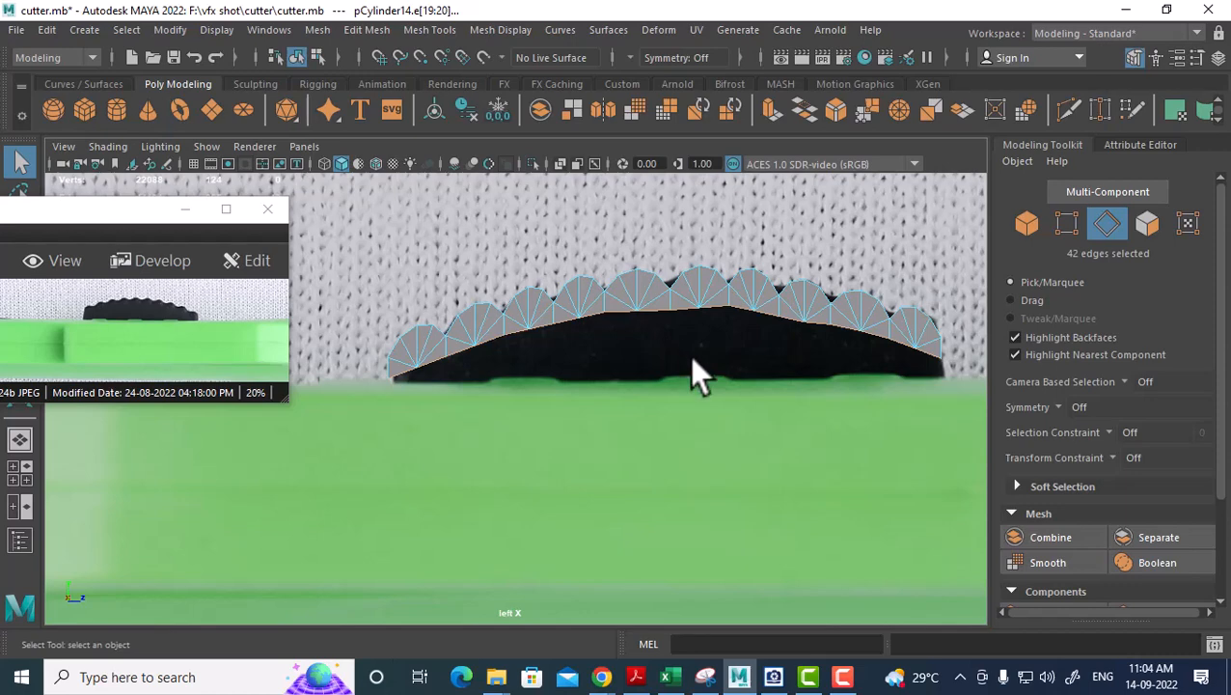
key("w")
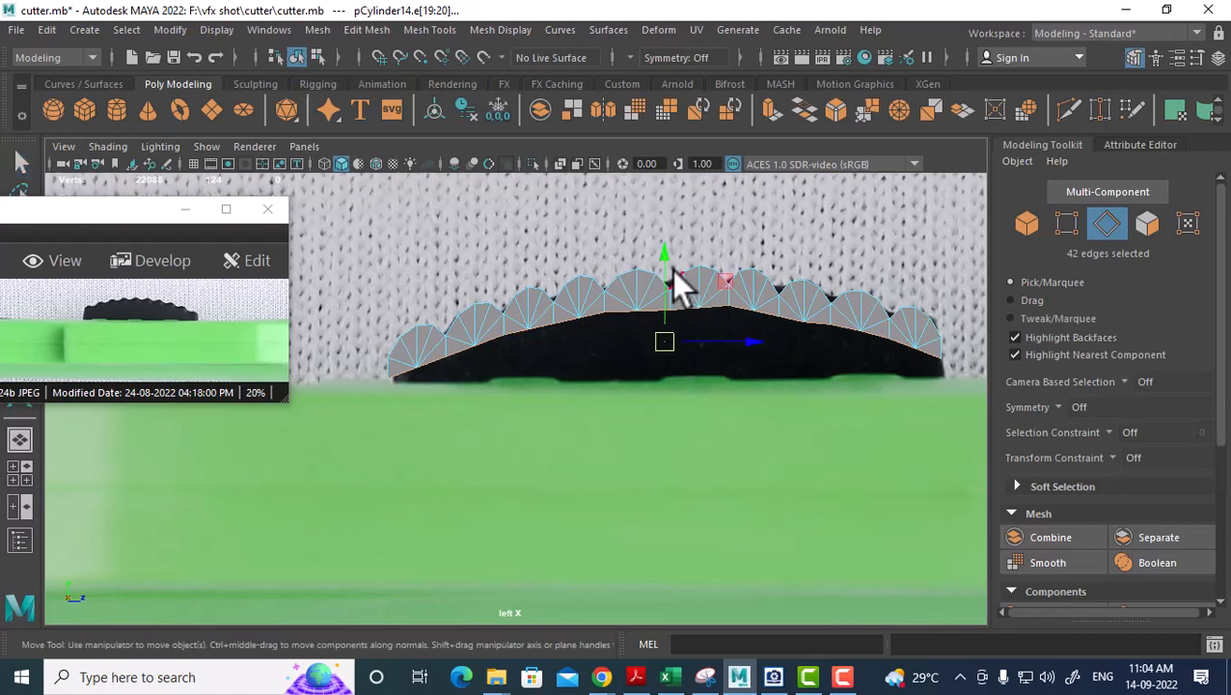
left_click_drag(662, 256, 656, 505)
key("r")
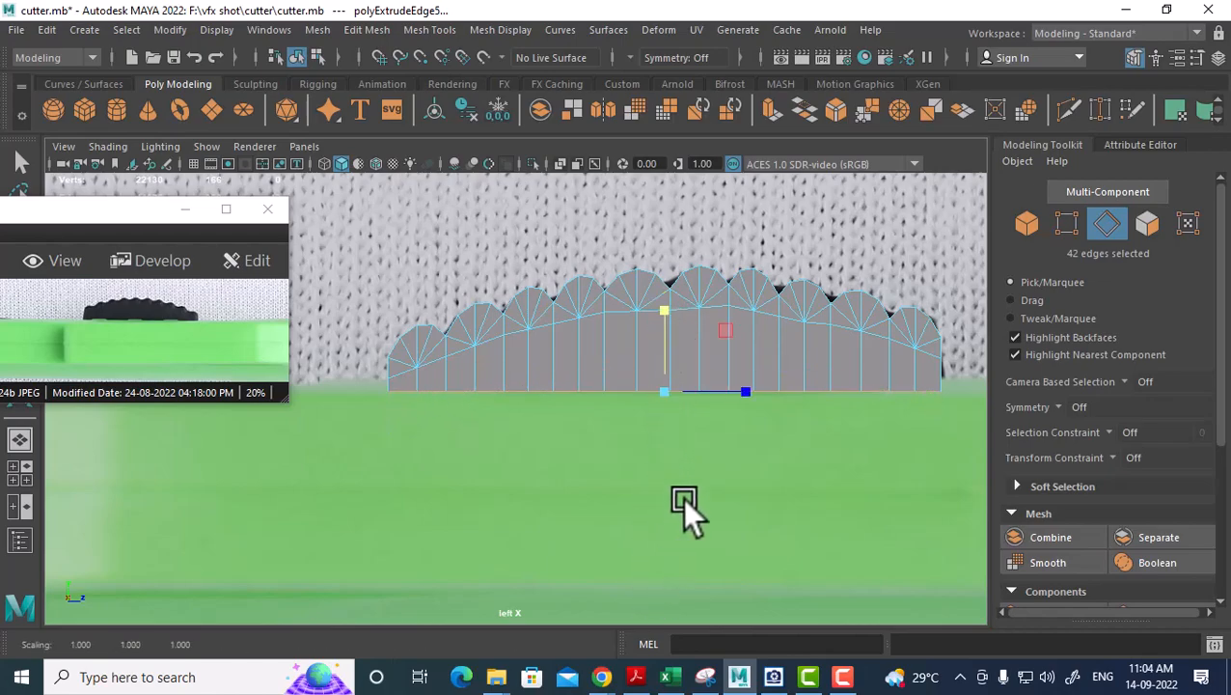
Examine the extruded knob in the perspective view with the smooth mesh preview, and return to the unsmoothed display.
key("space")
left_click(720, 440)
left_click_drag(687, 403, 511, 495, "alt")
right_click_drag(511, 495, 647, 428, "alt")
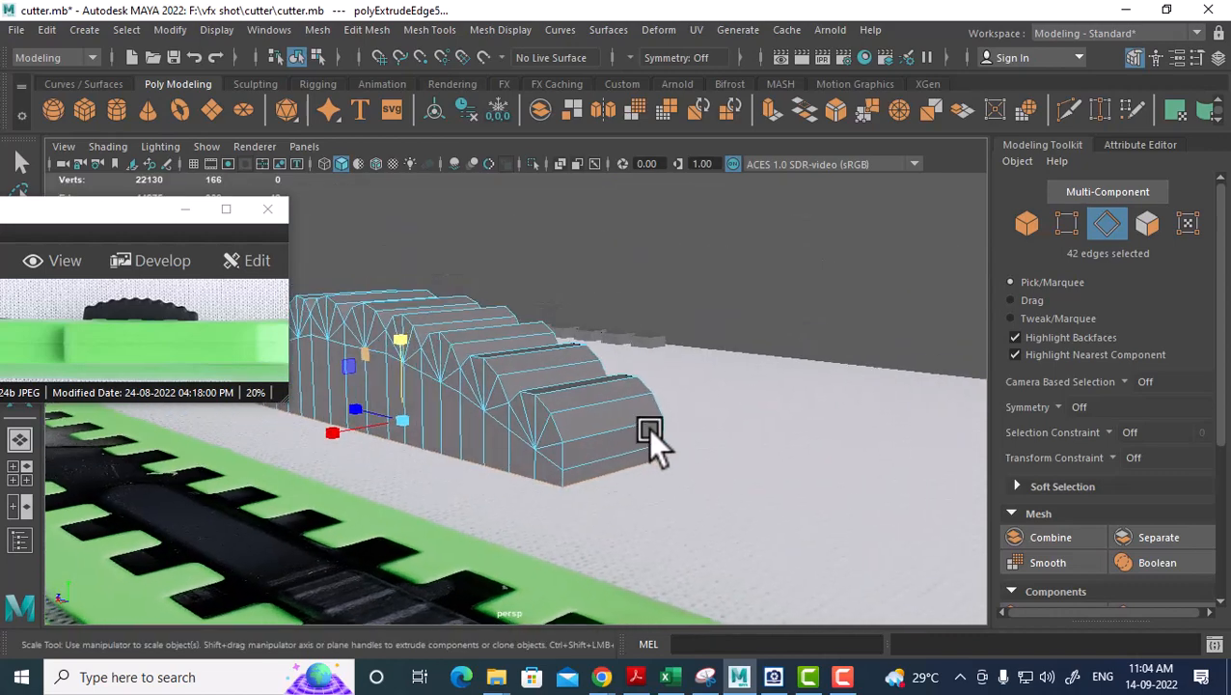
left_click_drag(648, 428, 562, 339, "alt")
key("3")
right_click_drag(555, 178, 656, 154)
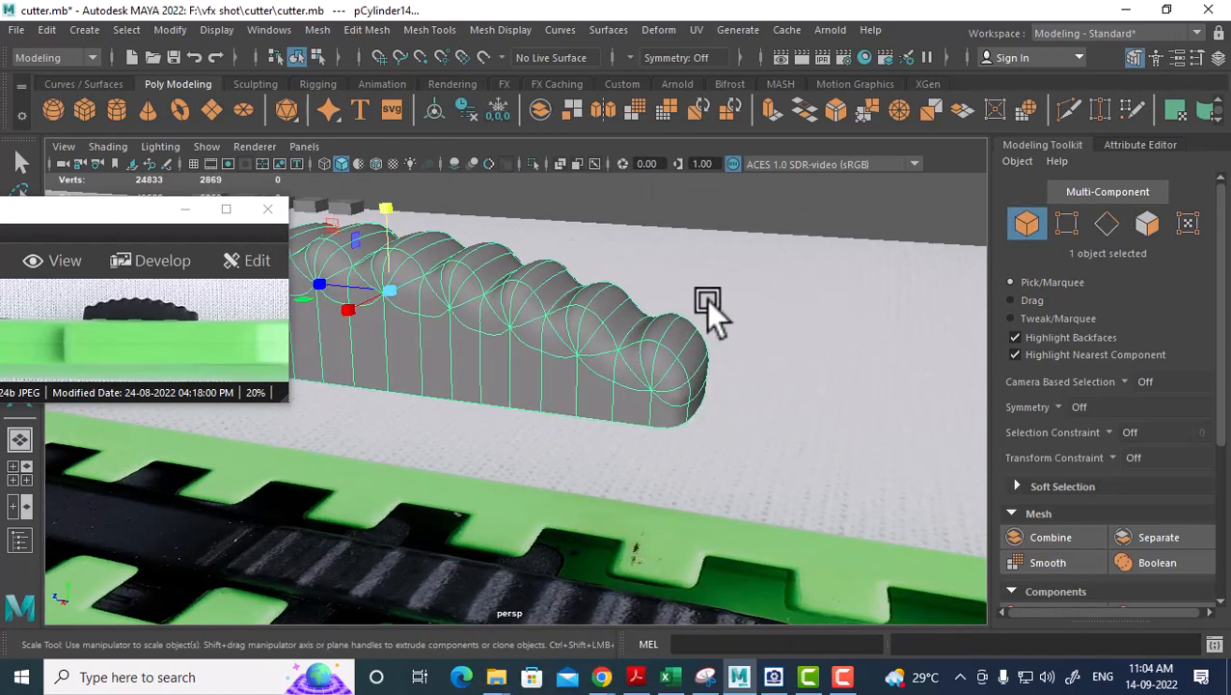
left_click(706, 299)
left_click_drag(705, 299, 637, 412, "alt")
left_click(600, 394)
key("1")
Bevel the edge ring across the knob's width with 6 segments and a fraction of 0.98 to add lengthwise support loops.
key("r")
right_click_drag(620, 411, 597, 220)
left_click(601, 444)
right_click_drag(673, 282, 571, 429, "shift")
right_click_drag(611, 303, 606, 354, "shift")
left_click_drag(770, 432, 797, 416)
scroll(653, 453, "up", 3)
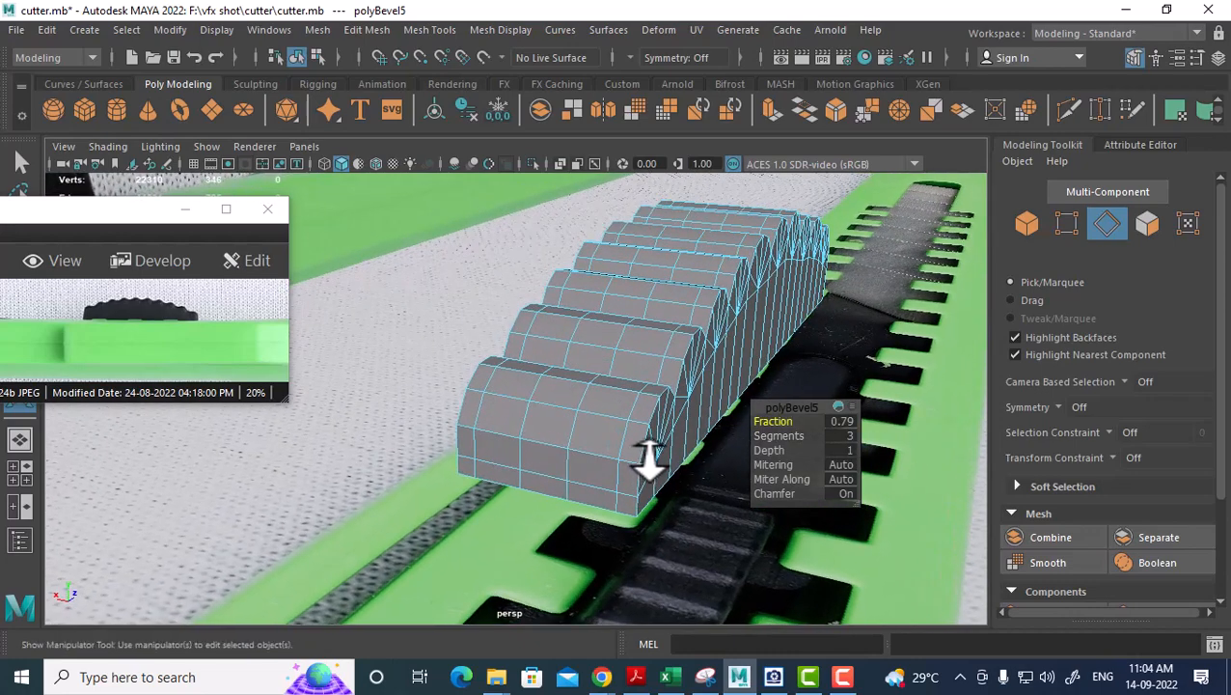
left_click(783, 436)
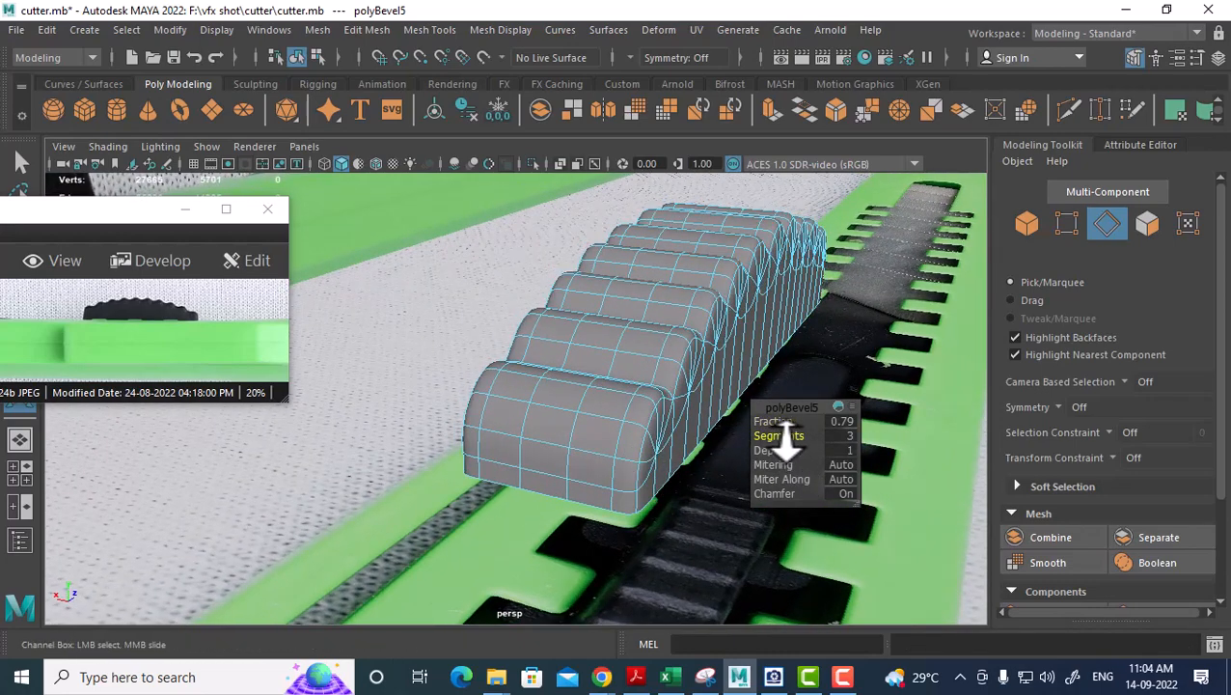
mouse_move(786, 431)
left_mouse_down()
mouse_move(783, 416)
mouse_move(797, 439)
mouse_move(777, 428)
left_mouse_up()
left_click(787, 434)
left_click(775, 422)
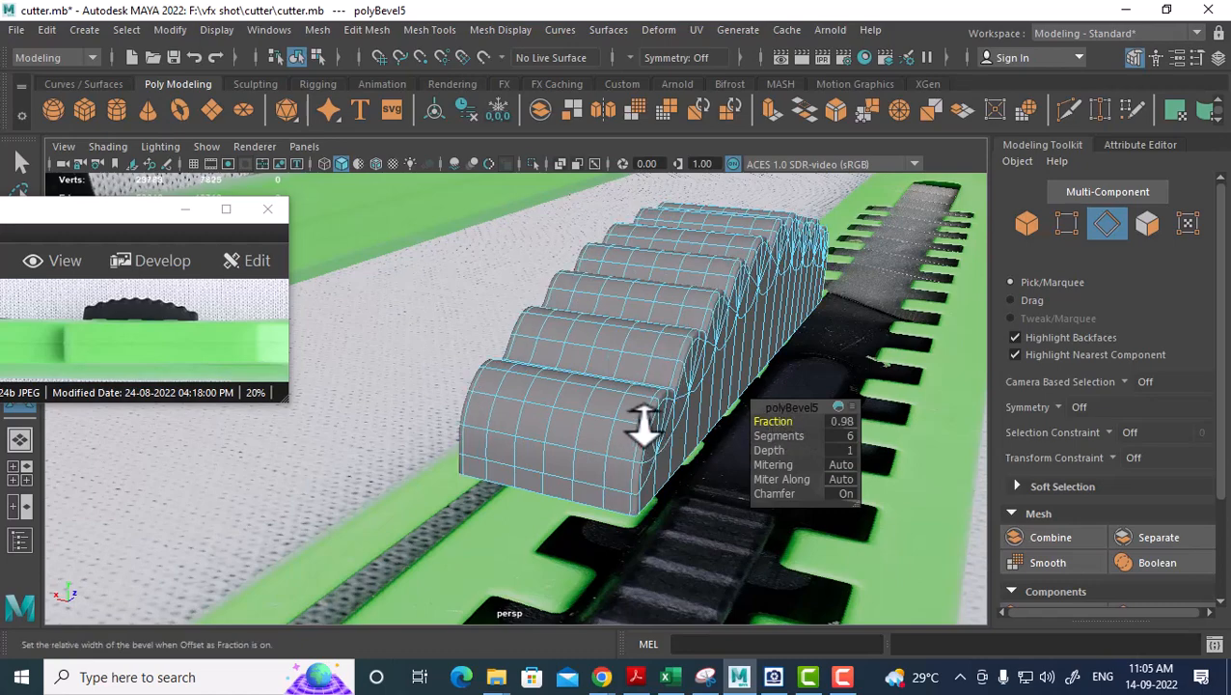
Check the smoothed knob from several sides in object mode, select it, and hide all other objects.
left_click_drag(645, 424, 666, 329, "alt")
right_click_drag(662, 178, 763, 195)
left_click(676, 385)
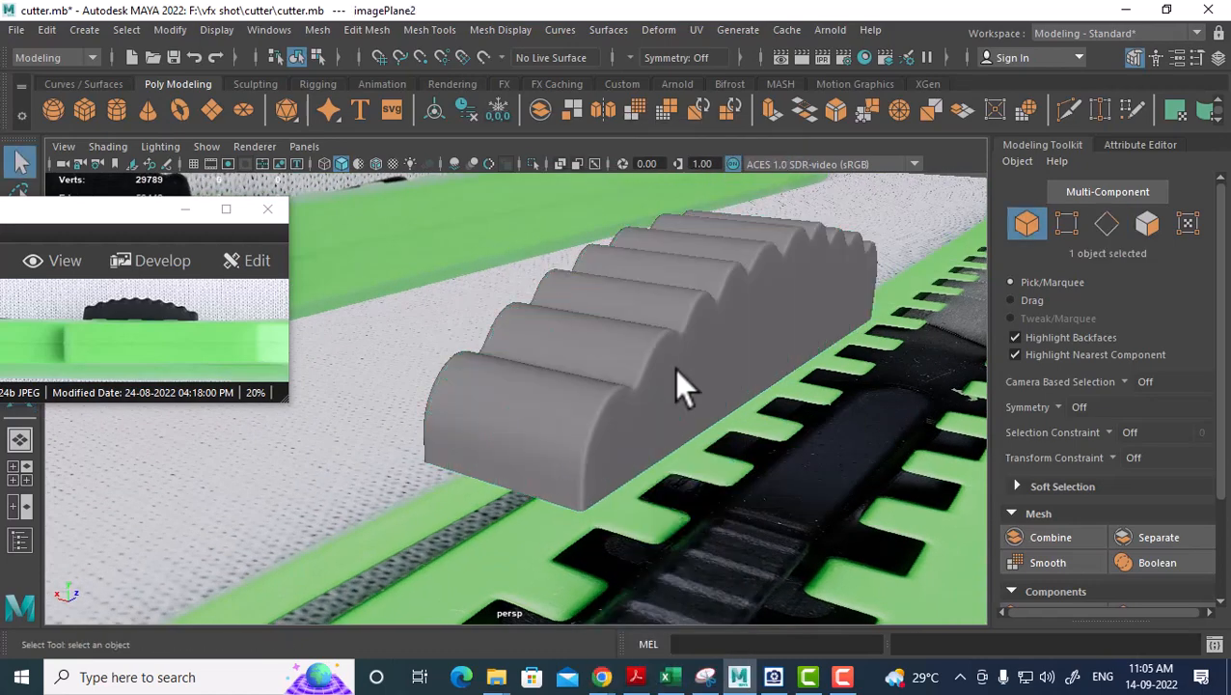
left_click_drag(675, 385, 782, 374, "alt")
left_click_drag(669, 420, 505, 415, "alt")
left_click(627, 392)
left_click_drag(641, 434, 709, 384, "alt")
scroll(710, 459, "up", 2)
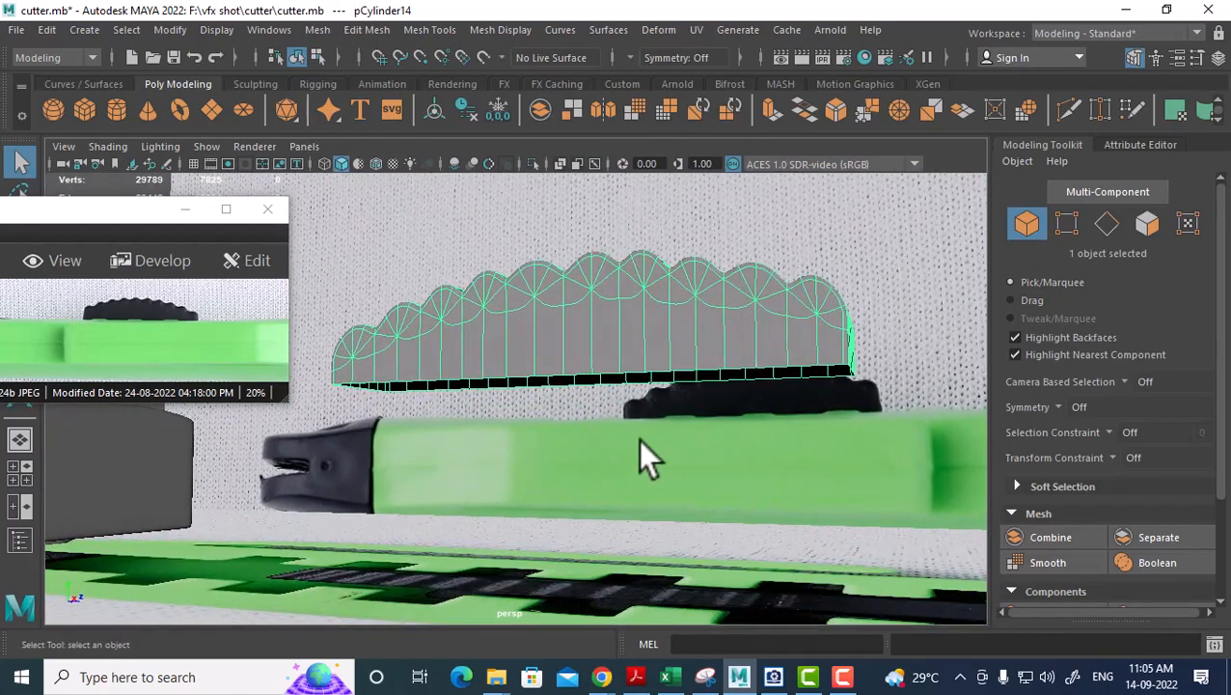
left_click_drag(637, 439, 781, 393, "alt")
key("alt+h")
left_click_drag(628, 367, 509, 373, "alt")
scroll(584, 391, "up", 2)
Select the open border edge loop around the knob's underside.
left_click_drag(584, 390, 596, 312, "alt")
right_click_drag(596, 311, 601, 126)
left_click_drag(553, 327, 810, 403, "alt")
double_click(519, 377)
right_click_drag(811, 403, 813, 487, "alt")
left_click_drag(813, 487, 710, 396, "alt")
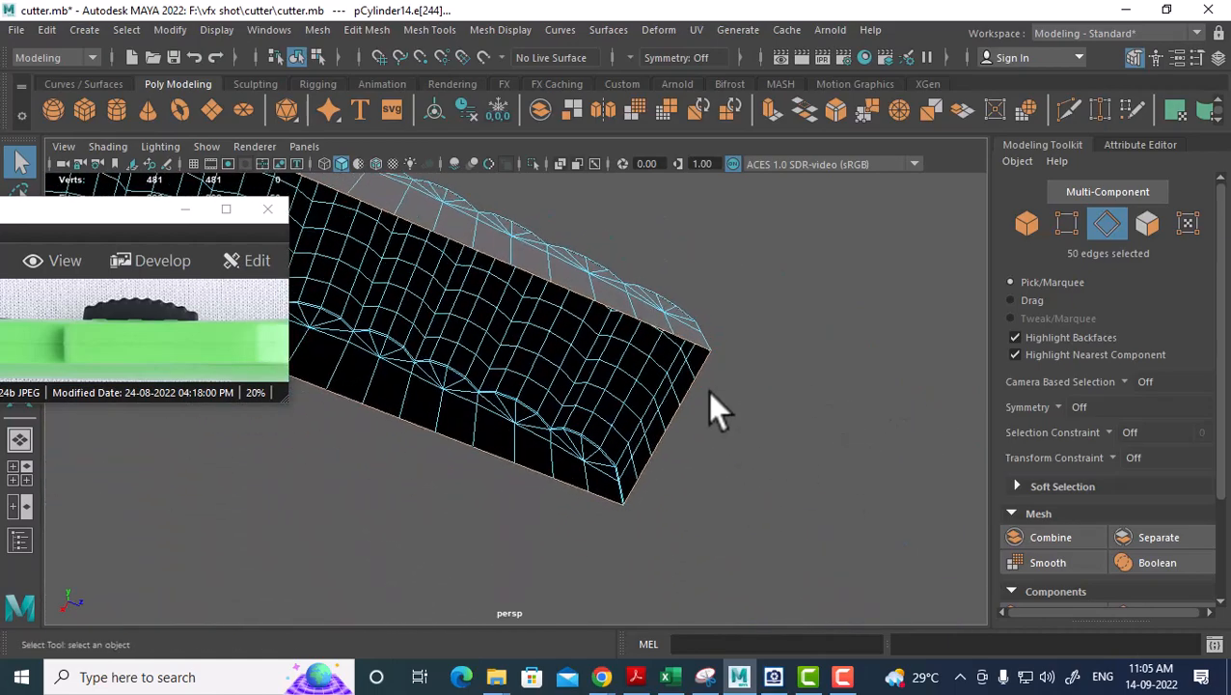
Deselect the border edges along the knob's short ends and corners, keeping the two long bottom sides selected.
left_click_drag(638, 487, 630, 488, "ctrl")
left_click_drag(766, 441, 607, 484, "alt")
right_click_drag(607, 484, 648, 509, "alt")
middle_click_drag(648, 508, 636, 326, "alt")
left_click_drag(492, 421, 577, 412, "alt")
right_click_drag(577, 412, 564, 483, "alt")
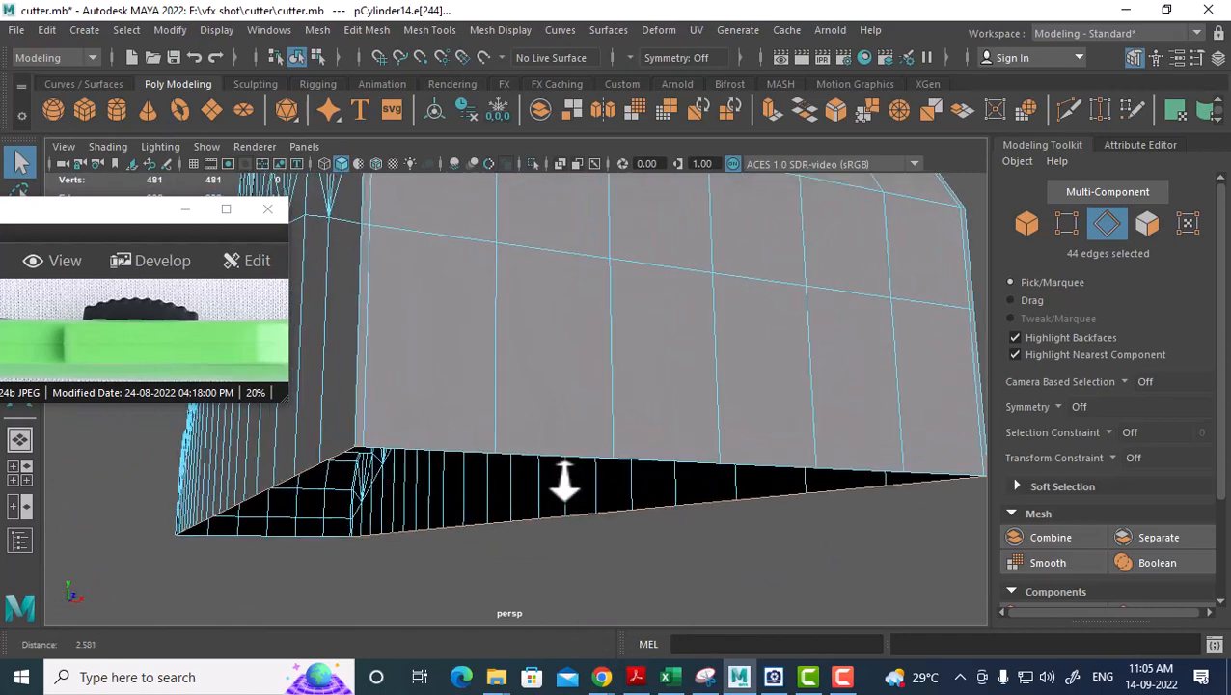
left_click_drag(564, 483, 591, 434, "alt")
right_click_drag(591, 434, 606, 506, "alt")
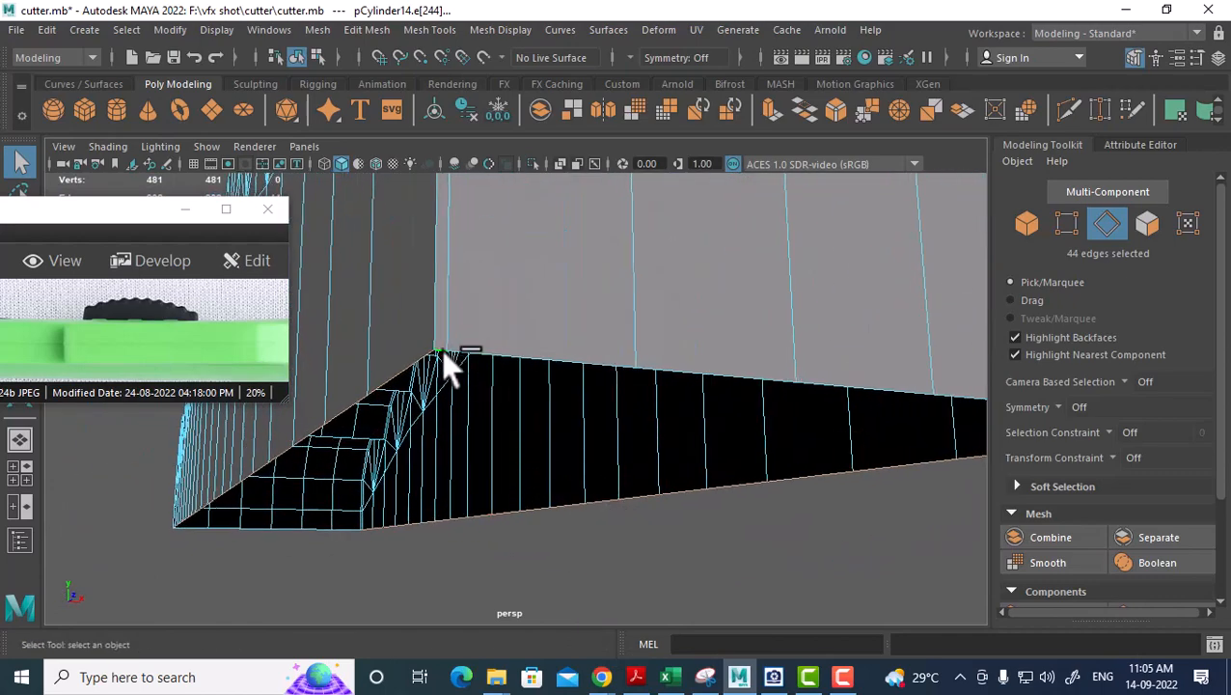
right_click_drag(446, 370, 560, 384, "alt")
left_click_drag(561, 385, 789, 394, "alt")
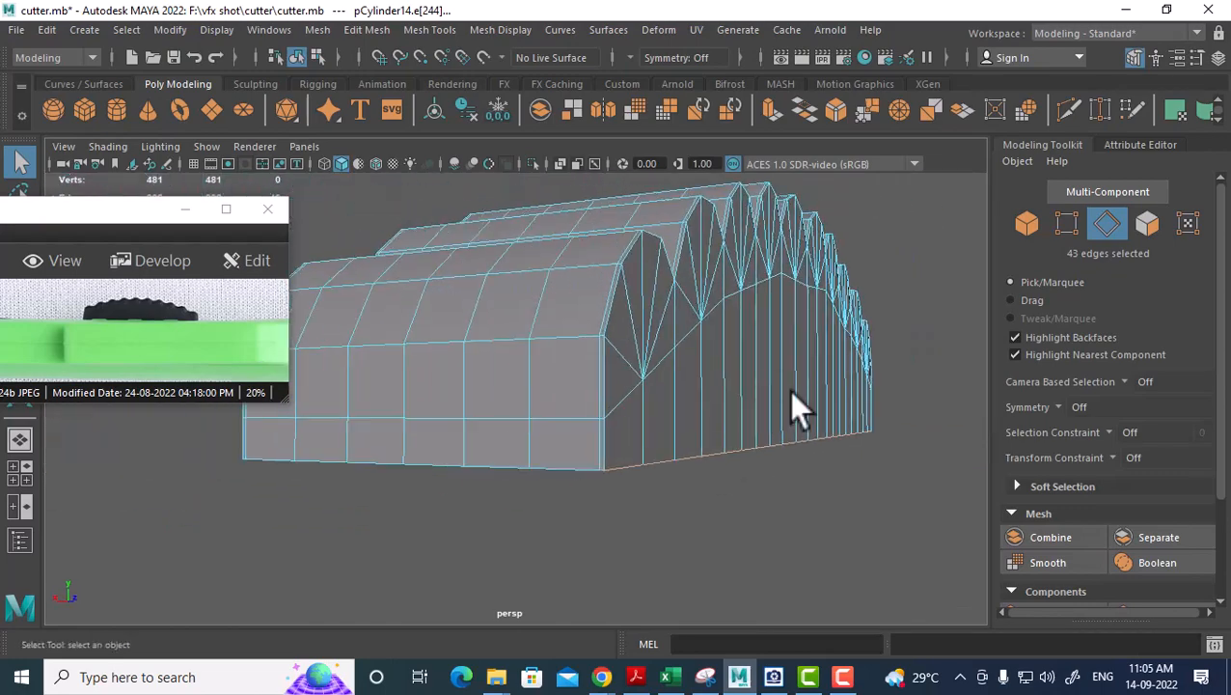
right_click_drag(675, 415, 681, 453, "alt")
middle_click_drag(681, 453, 694, 478, "alt")
right_click_drag(694, 477, 683, 492, "alt")
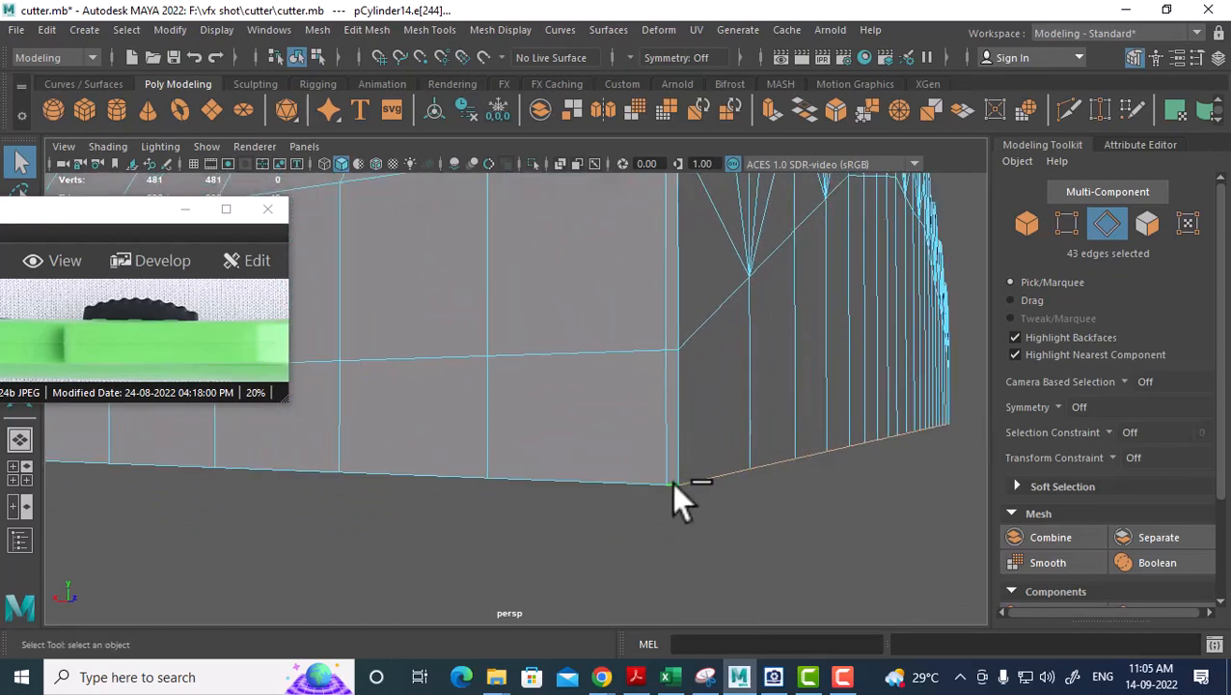
left_click(673, 481, "ctrl")
left_click_drag(689, 481, 743, 420, "alt")
middle_click_drag(743, 419, 673, 437, "alt")
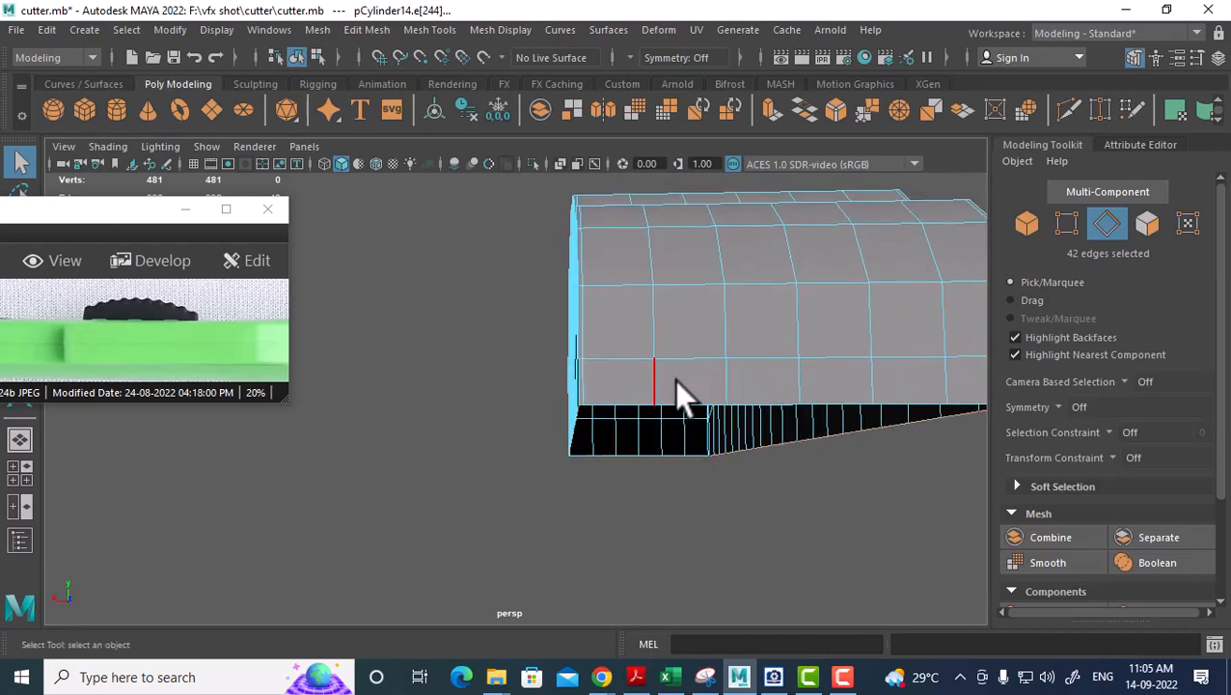
left_click_drag(674, 379, 660, 385, "alt")
Set the bridge to a linear path with 0 divisions and try to bridge the two long bottom sides.
right_click_drag(638, 303, 705, 511, "shift")
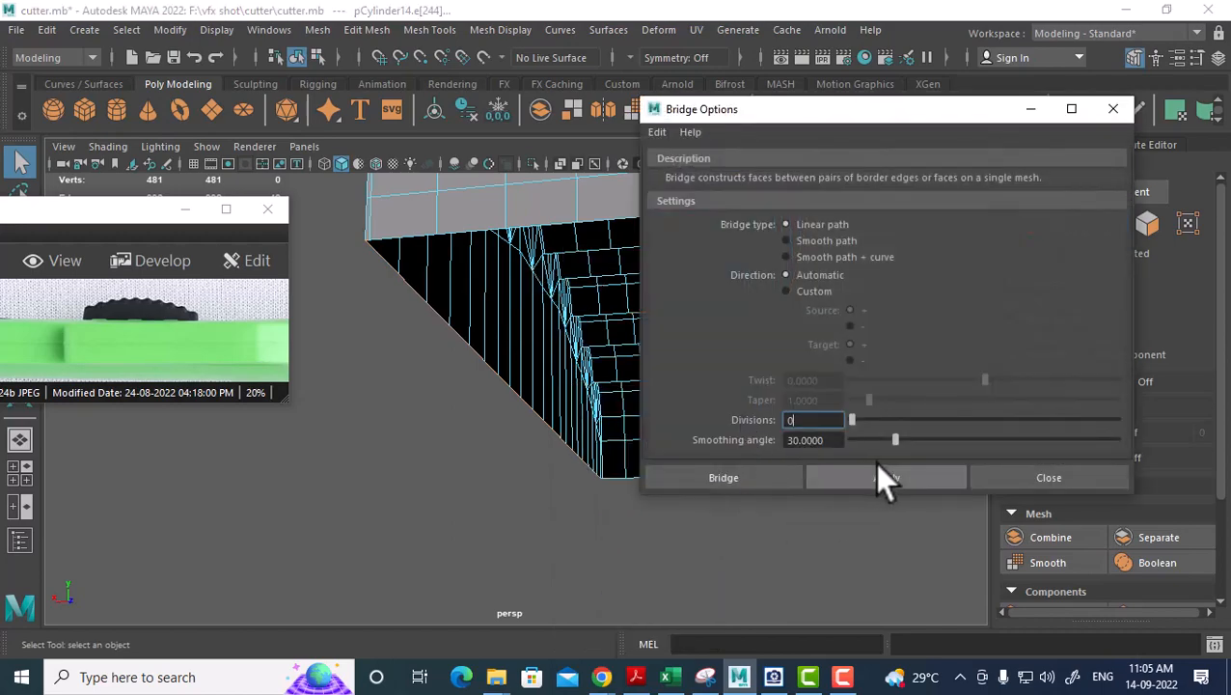
left_click(886, 477)
left_click_drag(687, 497, 398, 550, "alt")
right_click_drag(398, 550, 482, 497, "alt")
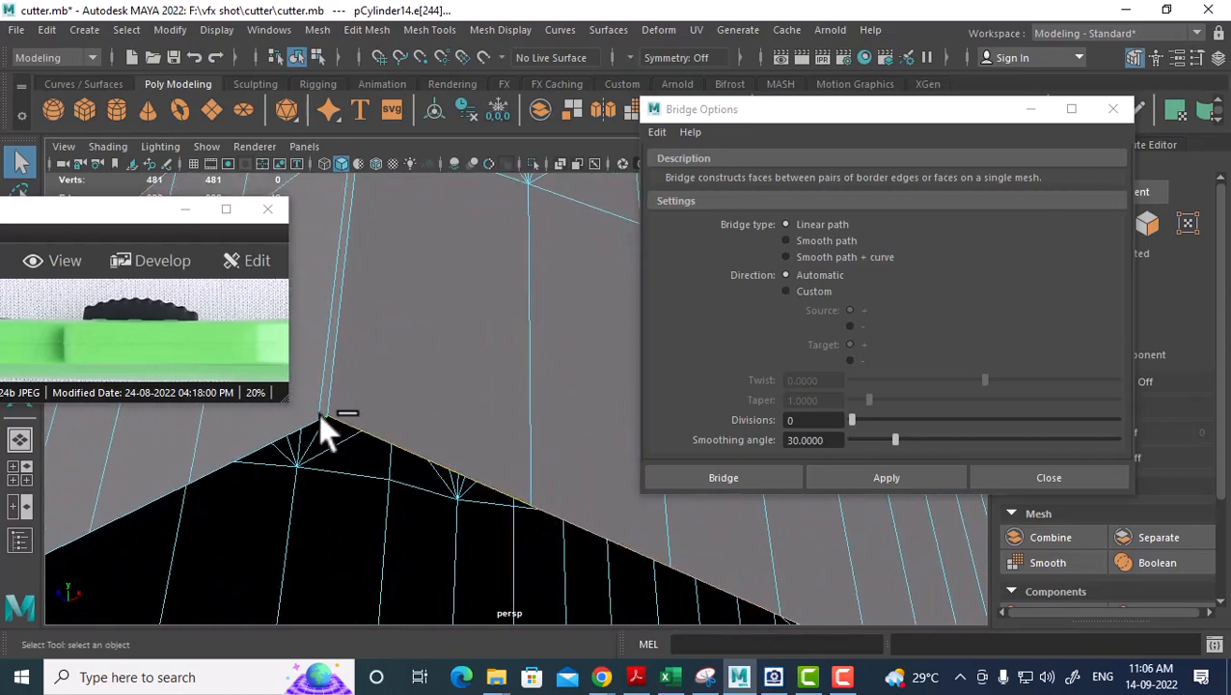
left_click(902, 472)
Deselect the leftover corner edges, bridge the two long sides to close the knob's underside, and close the bridge options.
right_click_drag(454, 444, 469, 520, "alt")
middle_click_drag(469, 520, 337, 500, "alt")
left_click_drag(337, 501, 404, 497, "alt")
right_click_drag(404, 496, 468, 497, "alt")
middle_click_drag(468, 497, 538, 496, "alt")
right_click_drag(434, 487, 480, 524, "alt")
left_click_drag(480, 524, 532, 519, "alt")
middle_click_drag(521, 522, 442, 525, "alt")
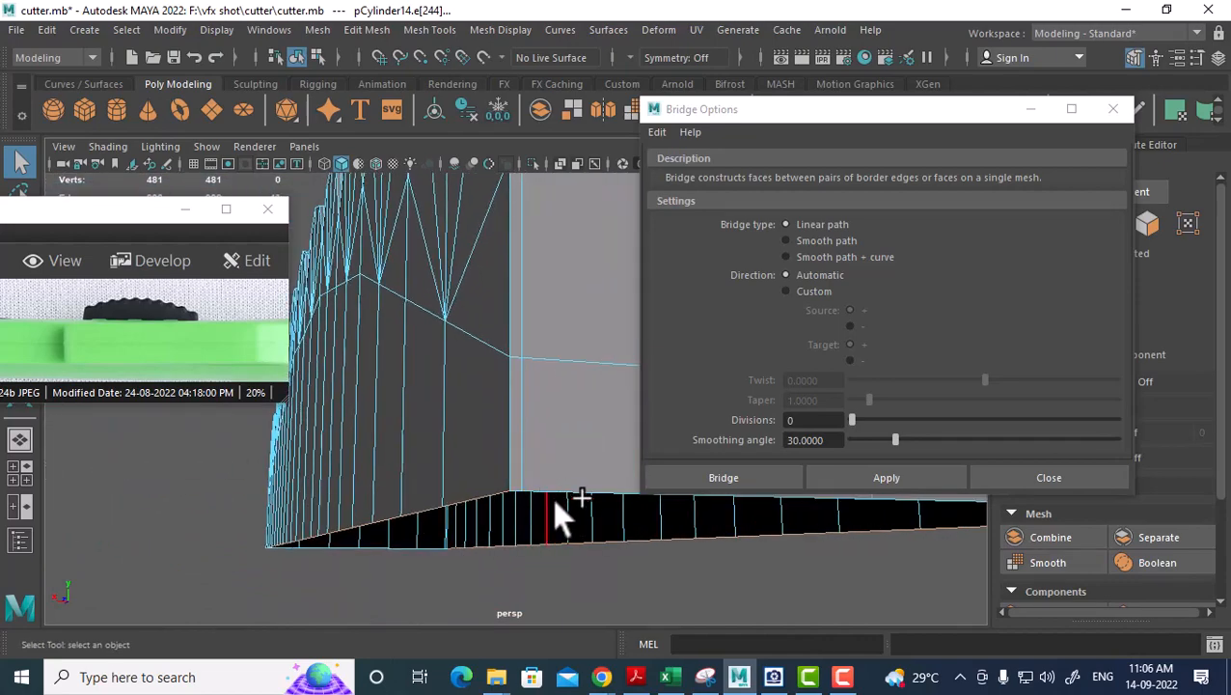
left_click(897, 474)
right_click_drag(571, 573, 419, 455, "alt")
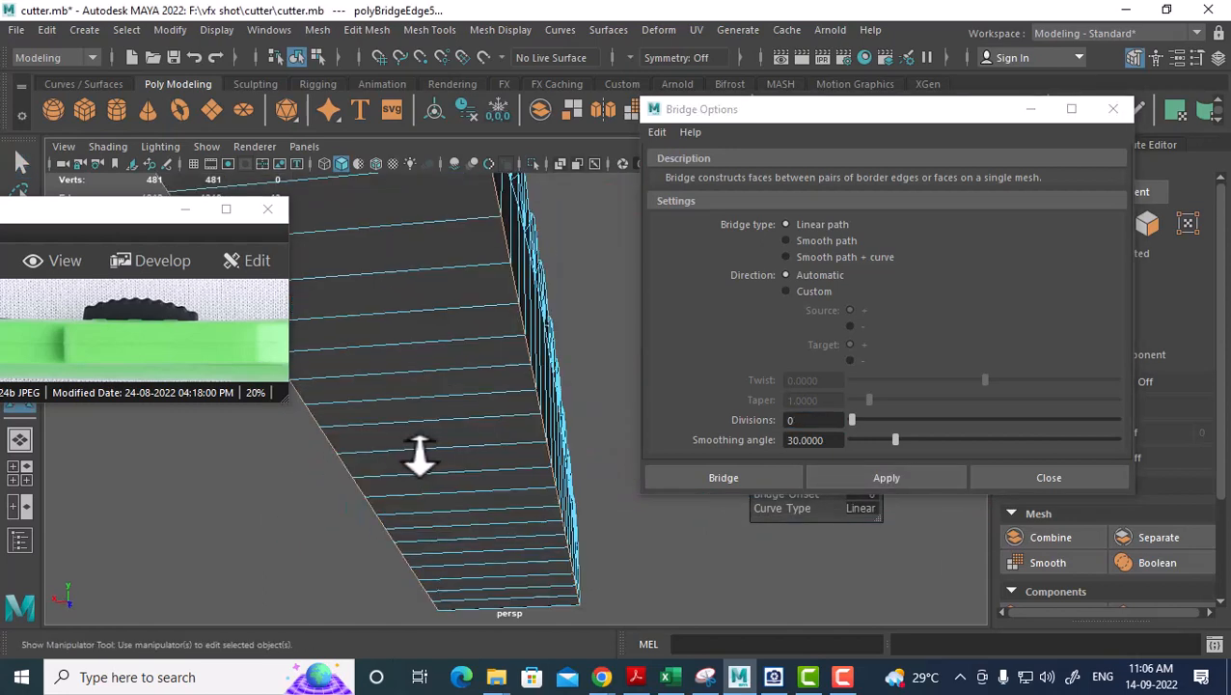
middle_click_drag(420, 456, 489, 566, "alt")
left_click_drag(489, 567, 522, 519, "alt")
middle_click_drag(522, 519, 485, 493, "alt")
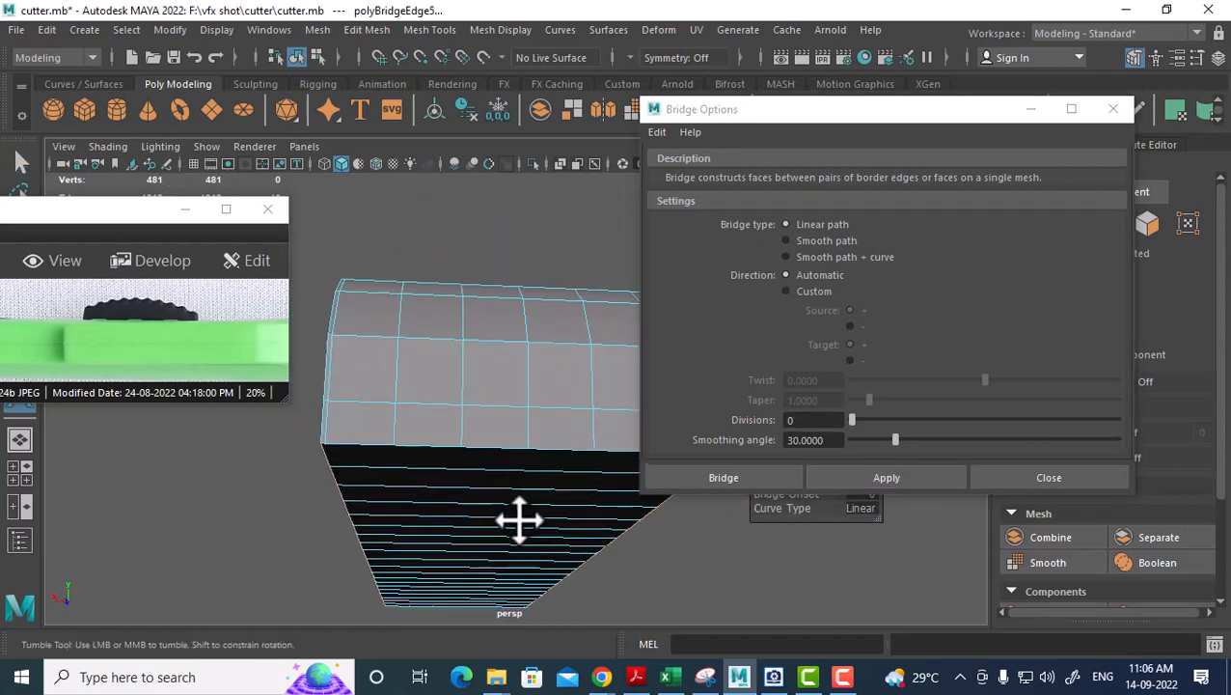
left_click_drag(519, 520, 508, 508, "alt")
left_click_drag(504, 461, 511, 461, "alt")
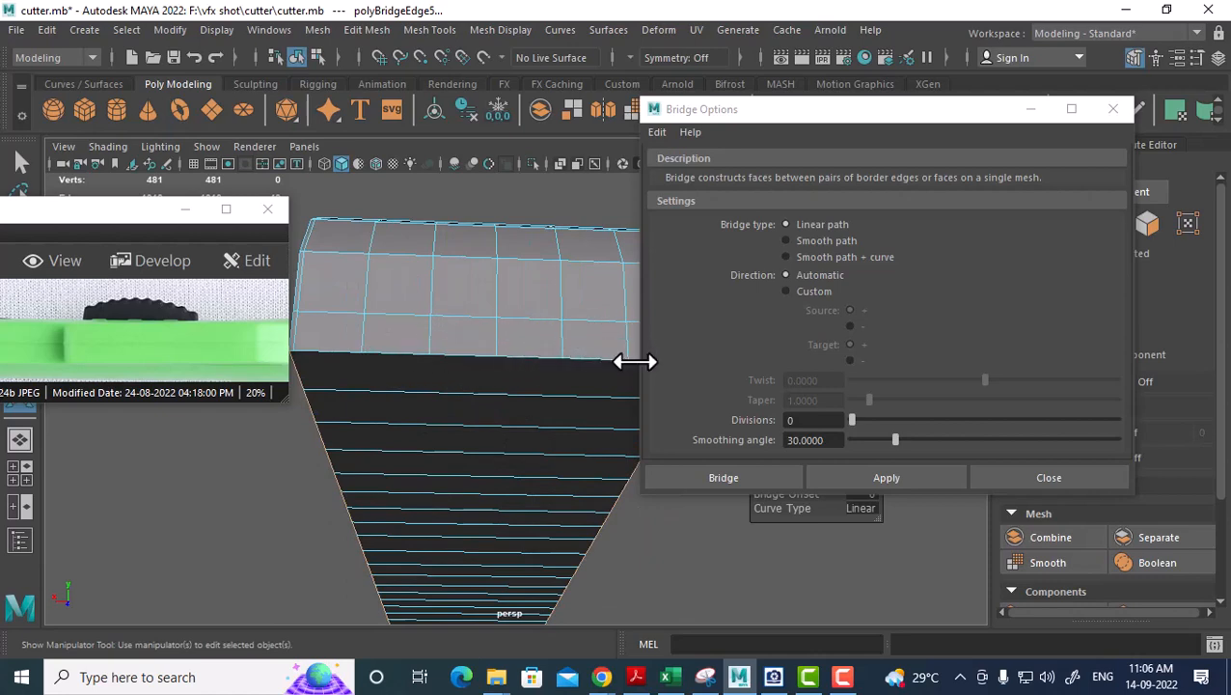
left_click(1051, 477)
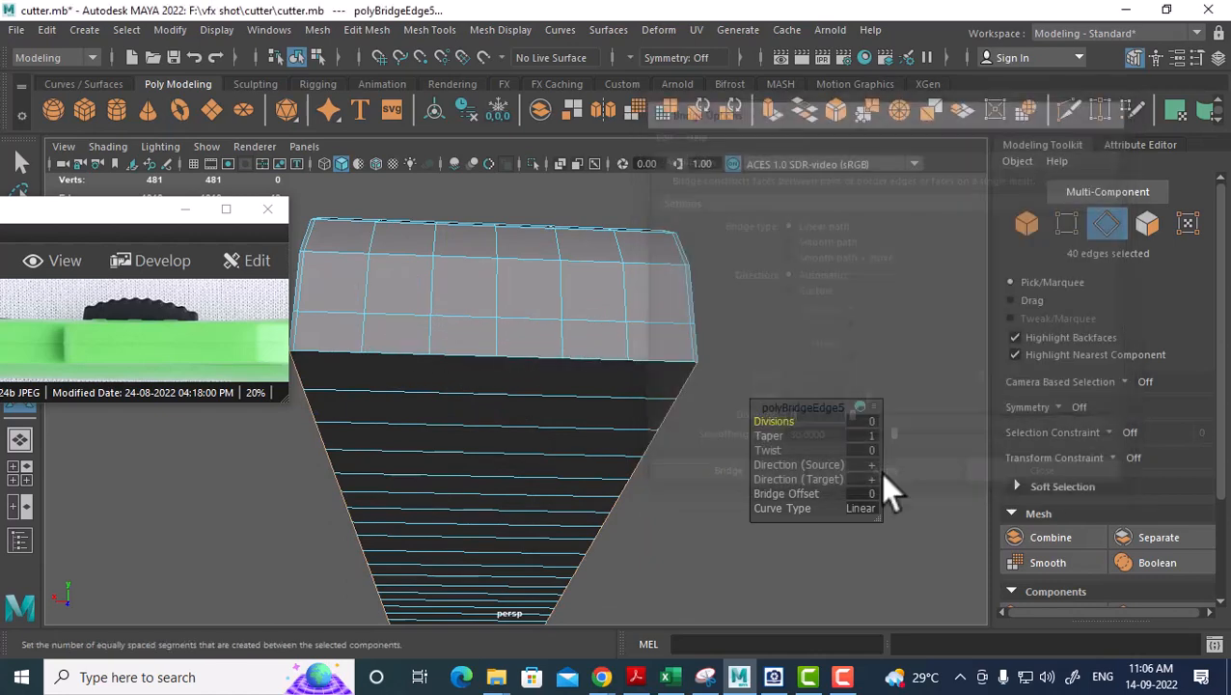
Split the underside's crosswise edge ring lengthwise and bevel the new loop with 5 segments and a fraction of 0.97.
left_click(508, 390)
right_click_drag(471, 335, 712, 500, "ctrl")
right_click_drag(466, 391, 591, 344, "shift")
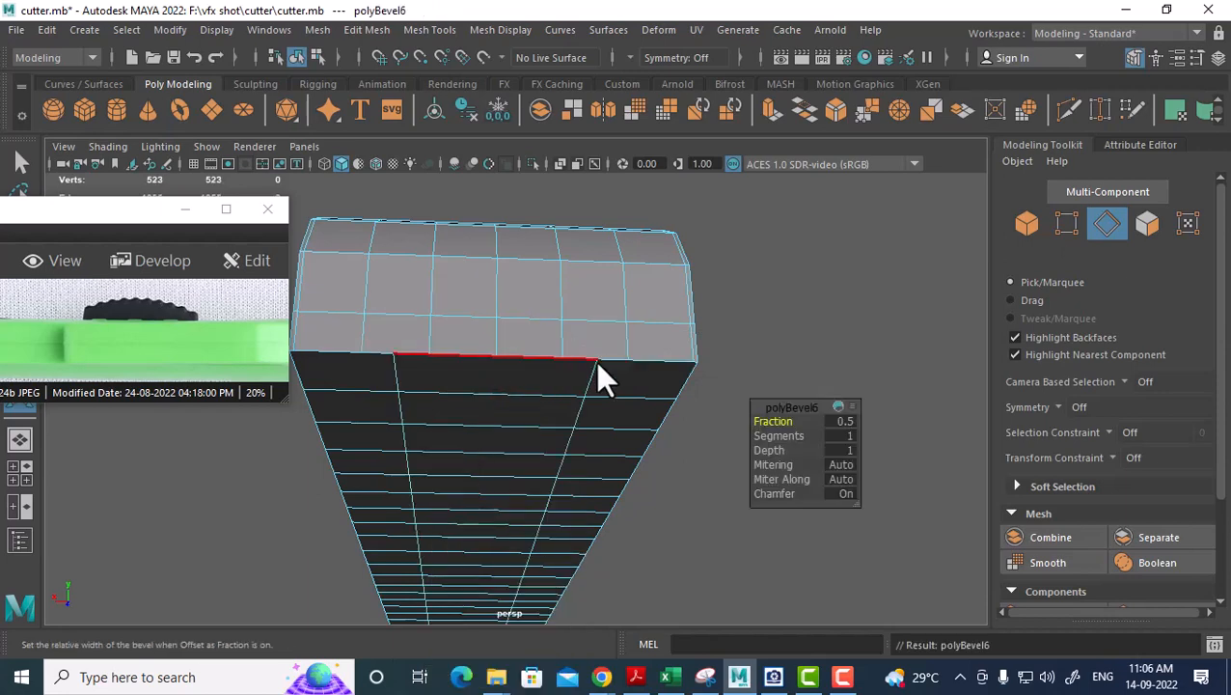
left_click(783, 435)
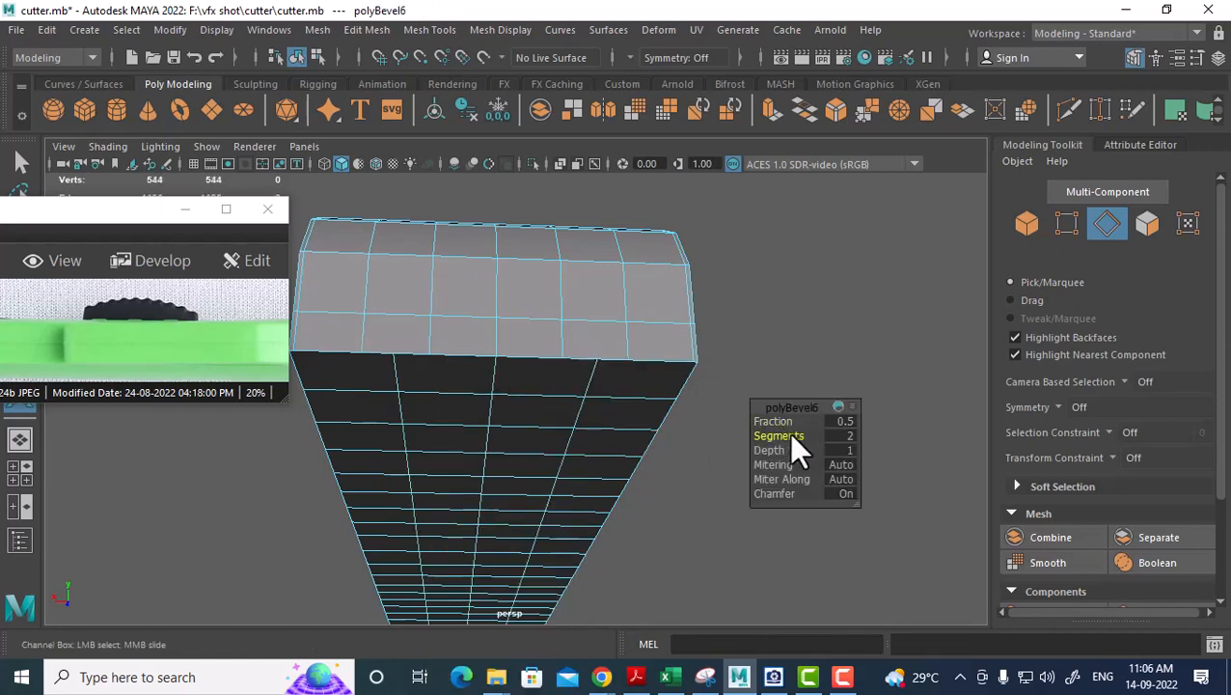
middle_click_drag(791, 437, 774, 417)
left_click(778, 423)
left_click(770, 421)
left_click(794, 435)
left_click(776, 422)
Slide the first lengthwise edge loop on the knob's underside to line up with the matching edge of the end face.
left_click_drag(680, 448, 491, 339, "alt")
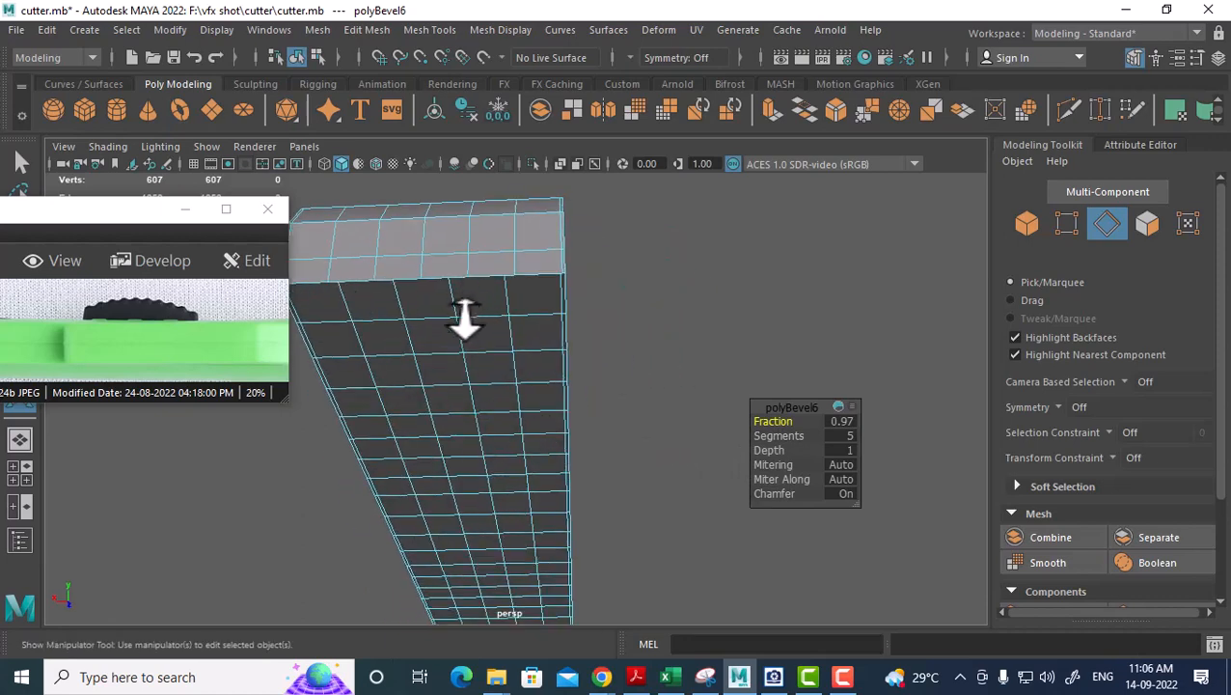
middle_click_drag(457, 284, 530, 294, "alt")
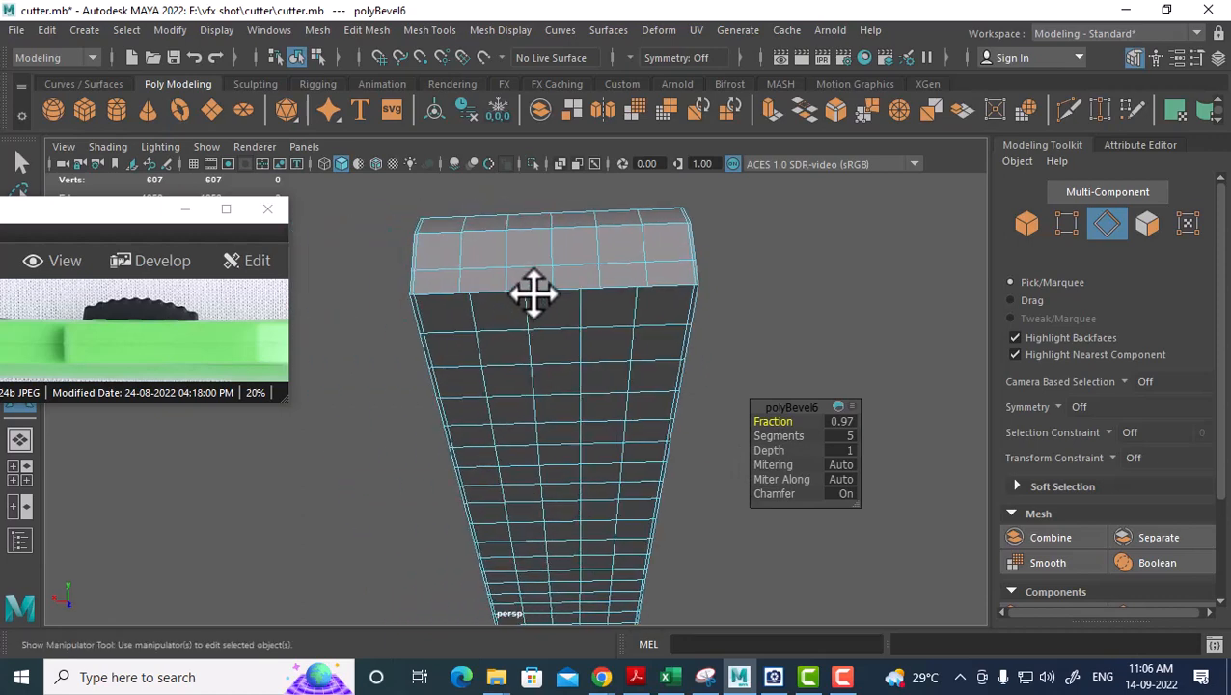
right_click_drag(531, 294, 503, 372, "alt")
right_click_drag(486, 313, 486, 132)
double_click(472, 328)
right_click_drag(550, 274, 542, 413, "shift")
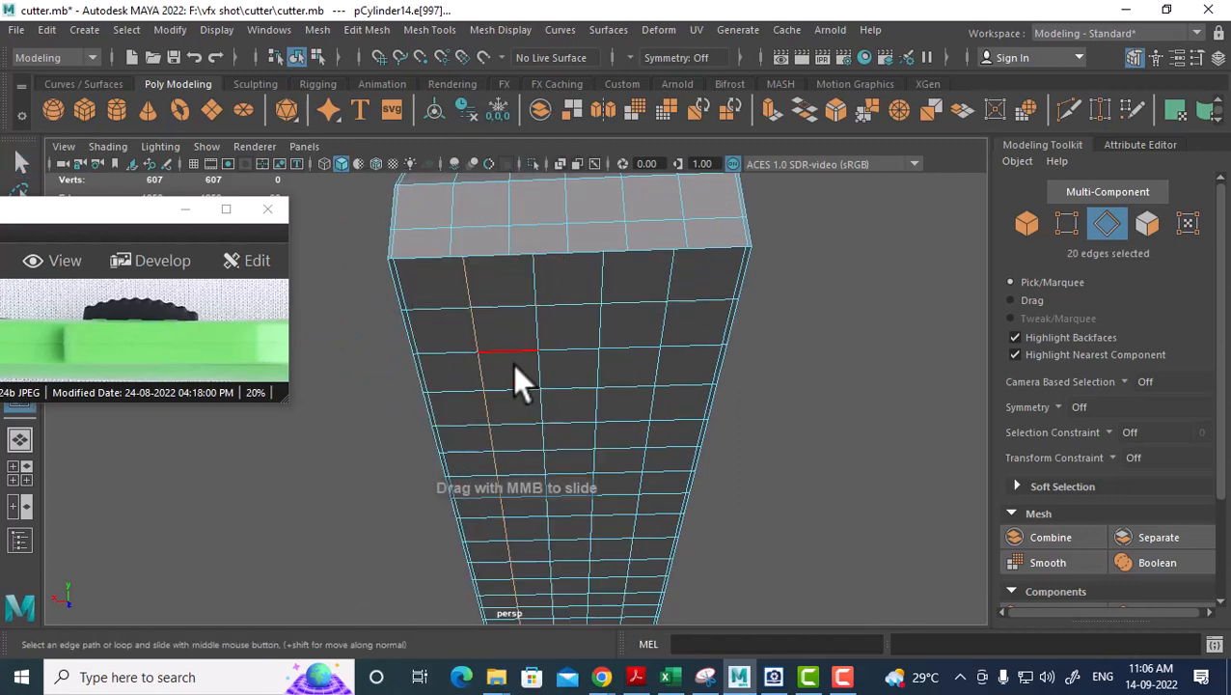
middle_click_drag(494, 365, 490, 367)
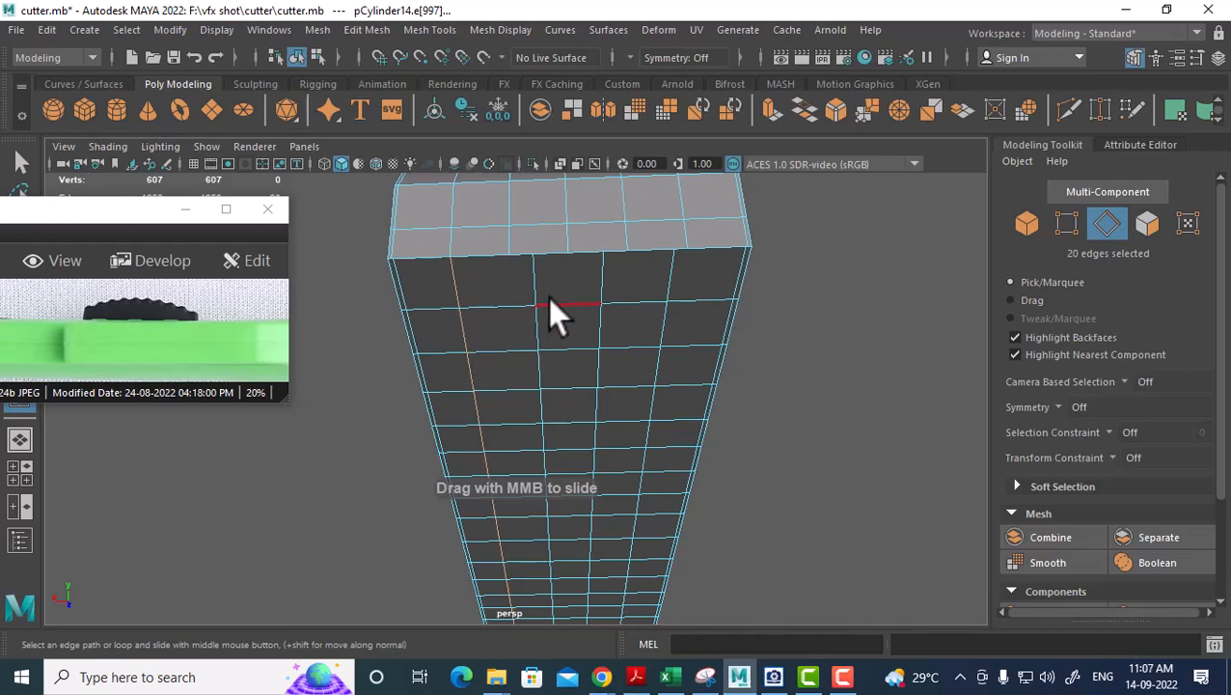
Slide the other lengthwise edge loops on the underside into line with the end face's vertical edges.
middle_click_drag(534, 283, 583, 328)
double_click(604, 314)
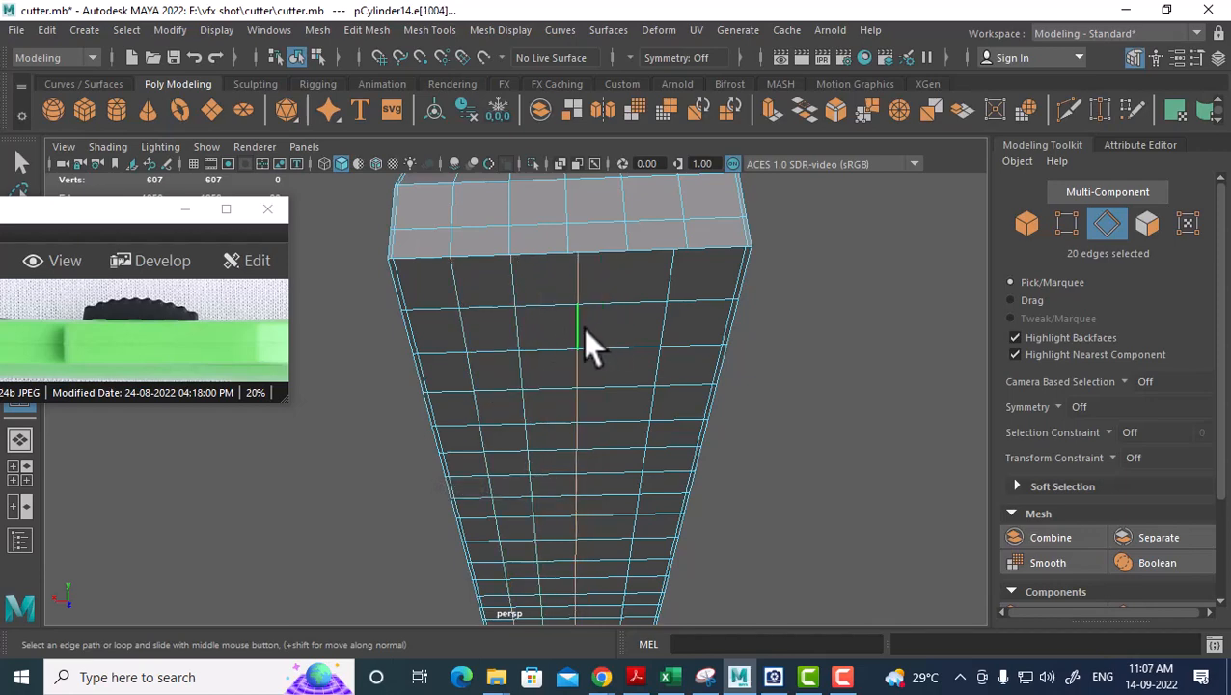
double_click(673, 277)
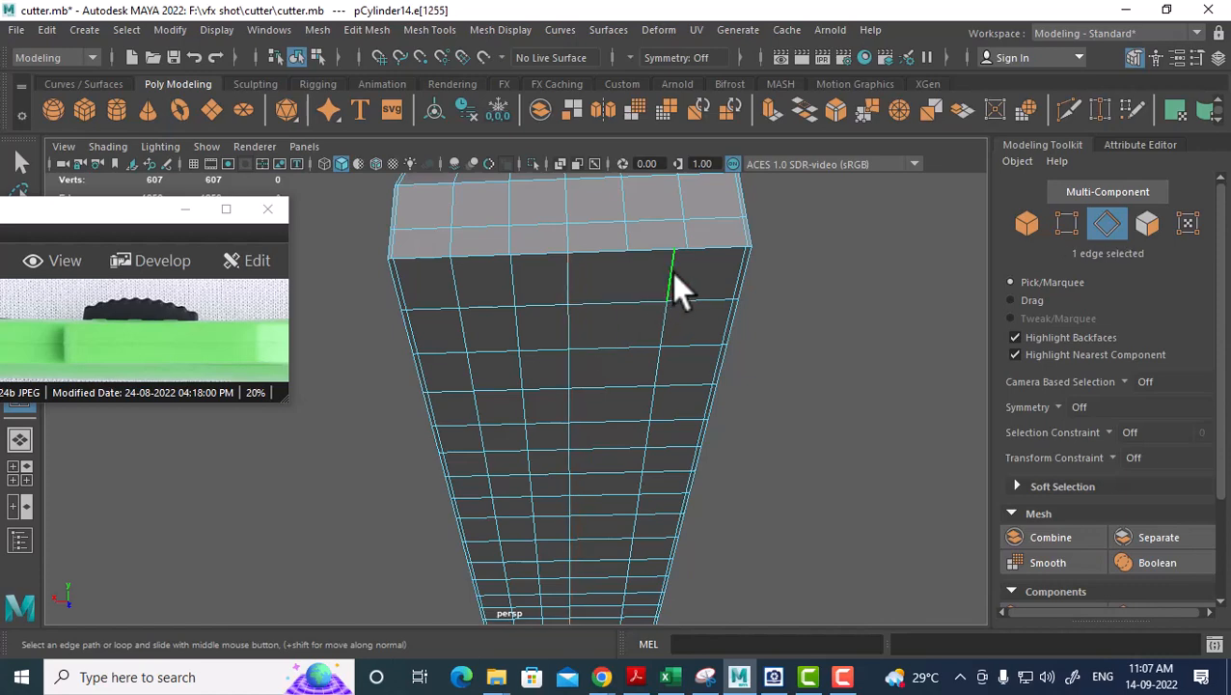
mouse_move(648, 327)
middle_mouse_down()
mouse_move(613, 333)
mouse_move(671, 326)
middle_mouse_up()
Split the remaining wide crosswise edge ring of the underside lengthwise, with the new loop meeting the end face's edge.
left_click(635, 301)
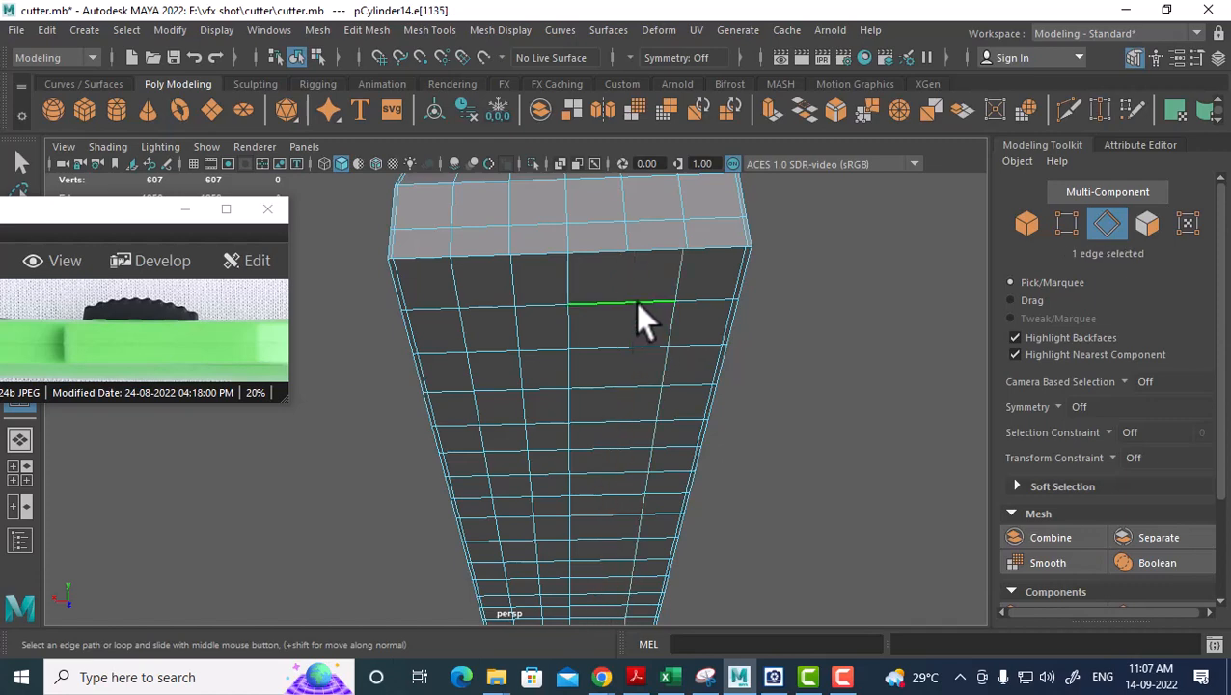
right_click_drag(706, 266, 766, 423, "ctrl")
scroll(684, 371, "up", 5)
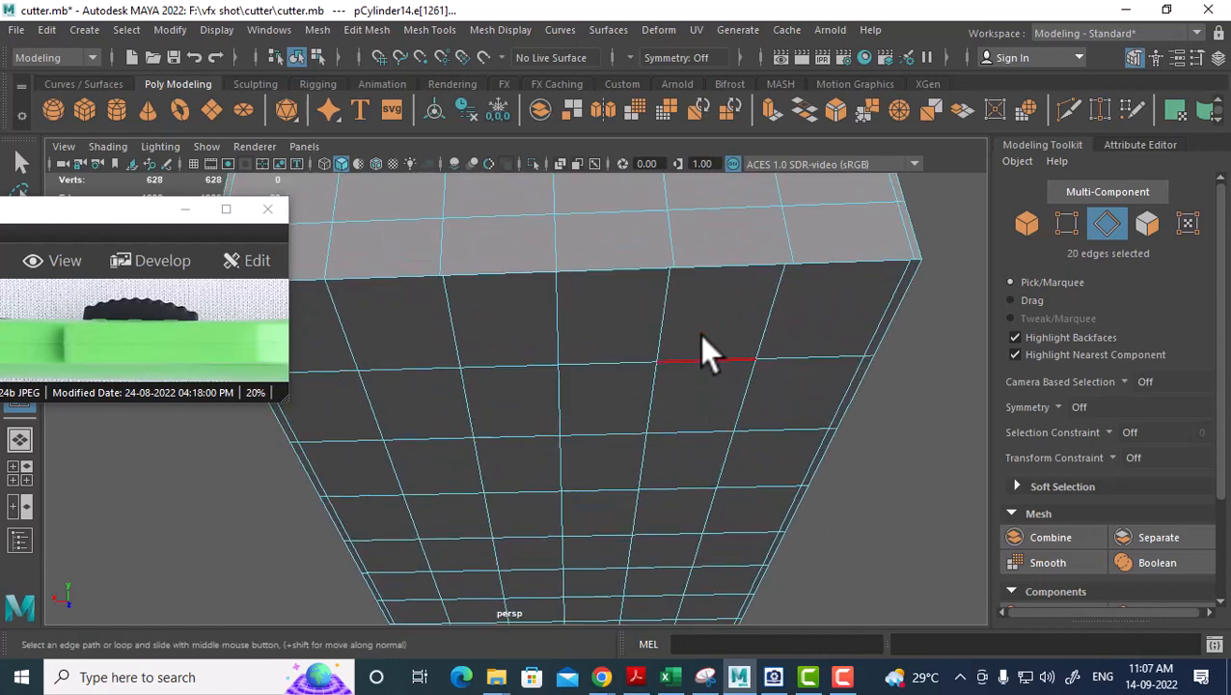
left_click(664, 306)
Select all of the knob's vertices and merge them with a distance threshold of 0.01.
scroll(675, 338, "down", 3)
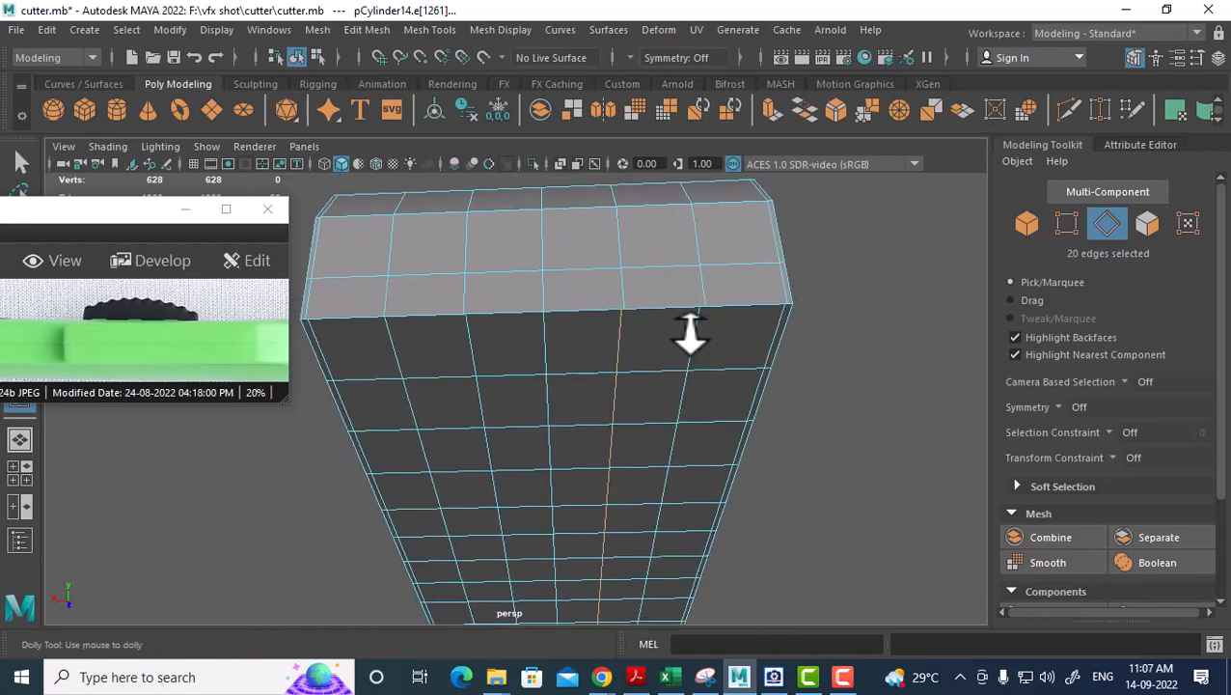
left_click_drag(687, 316, 605, 357, "alt")
scroll(595, 301, "down", 3)
left_click_drag(593, 299, 629, 376, "alt")
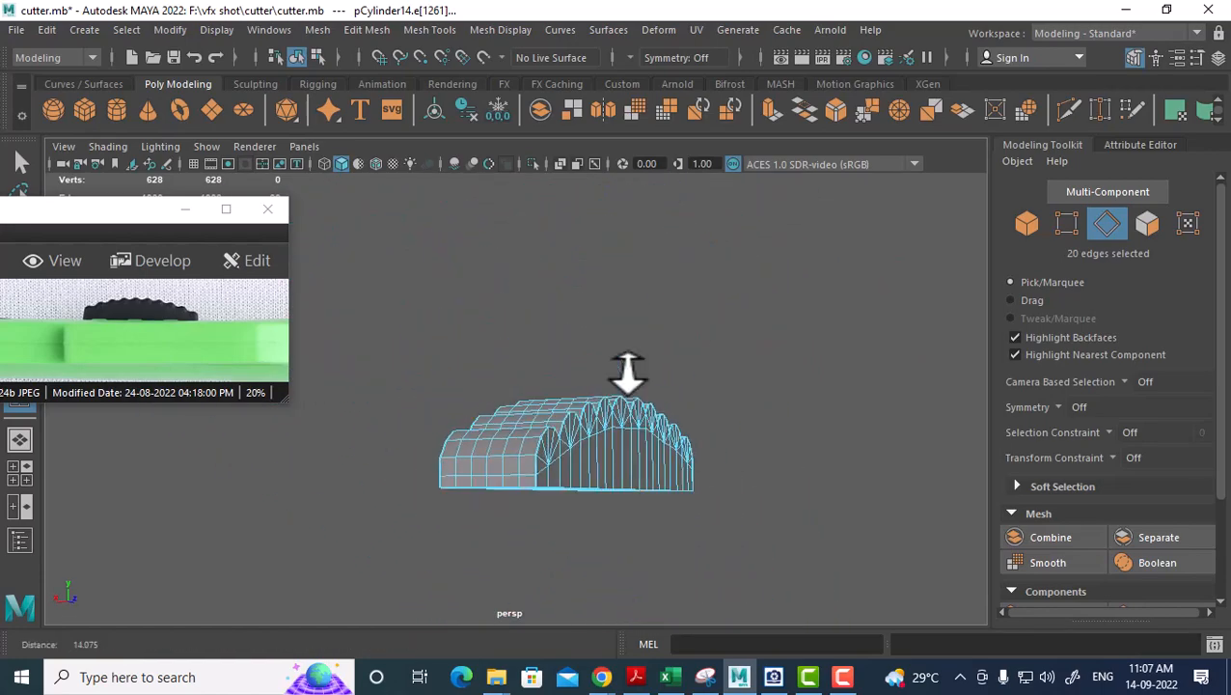
right_click_drag(629, 375, 524, 170)
left_click_drag(857, 310, 417, 526)
scroll(550, 447, "up", 3)
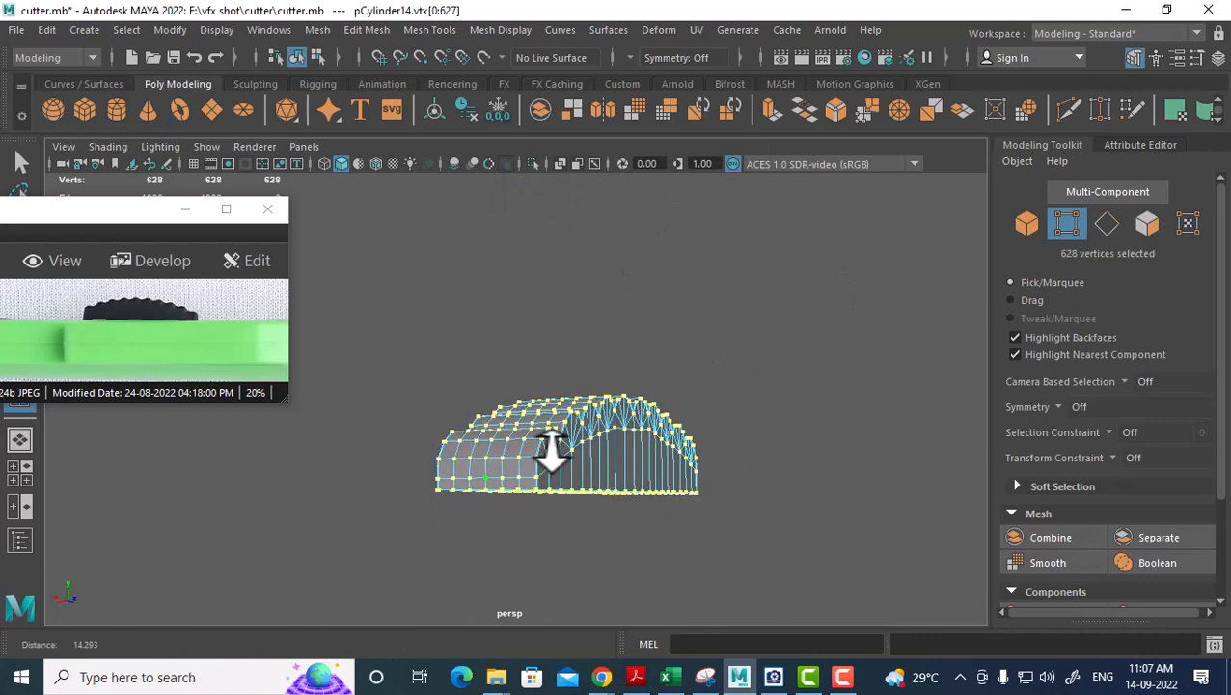
right_click_drag(609, 445, 731, 273, "shift")
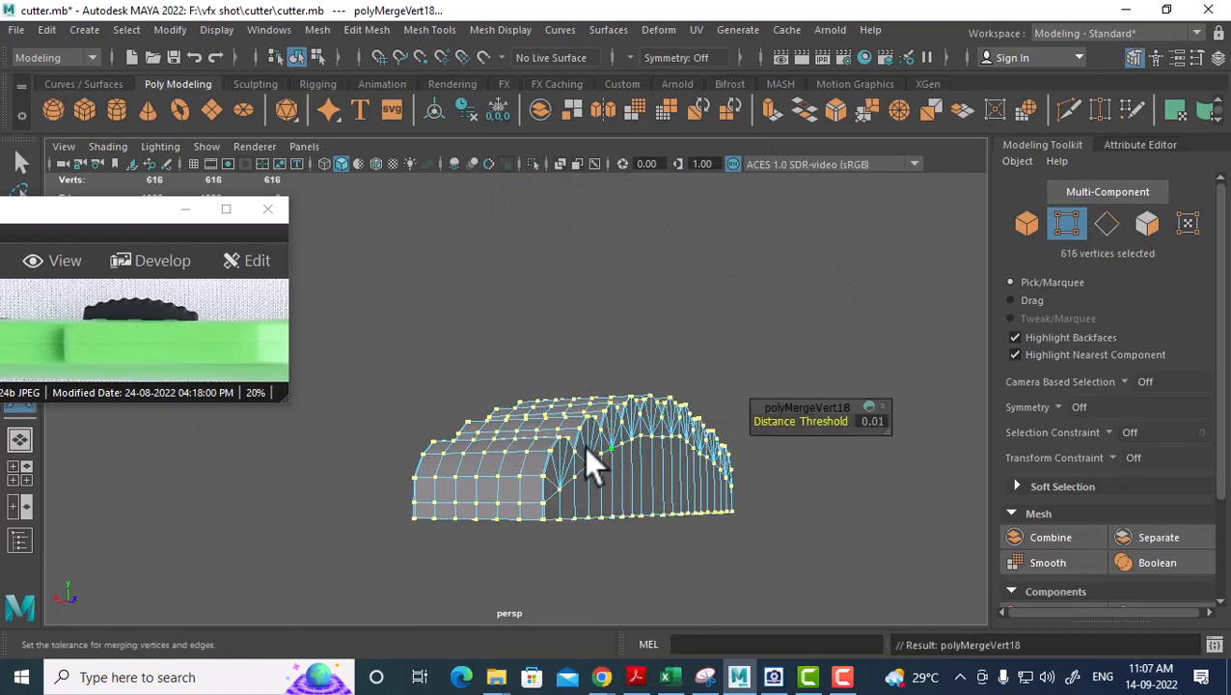
Preview the knob smoothed and examine the bottom edges of its end face for pinched or unmerged vertices.
scroll(687, 401, "up", 2)
left_click_drag(583, 445, 637, 472, "alt")
scroll(638, 473, "up", 3)
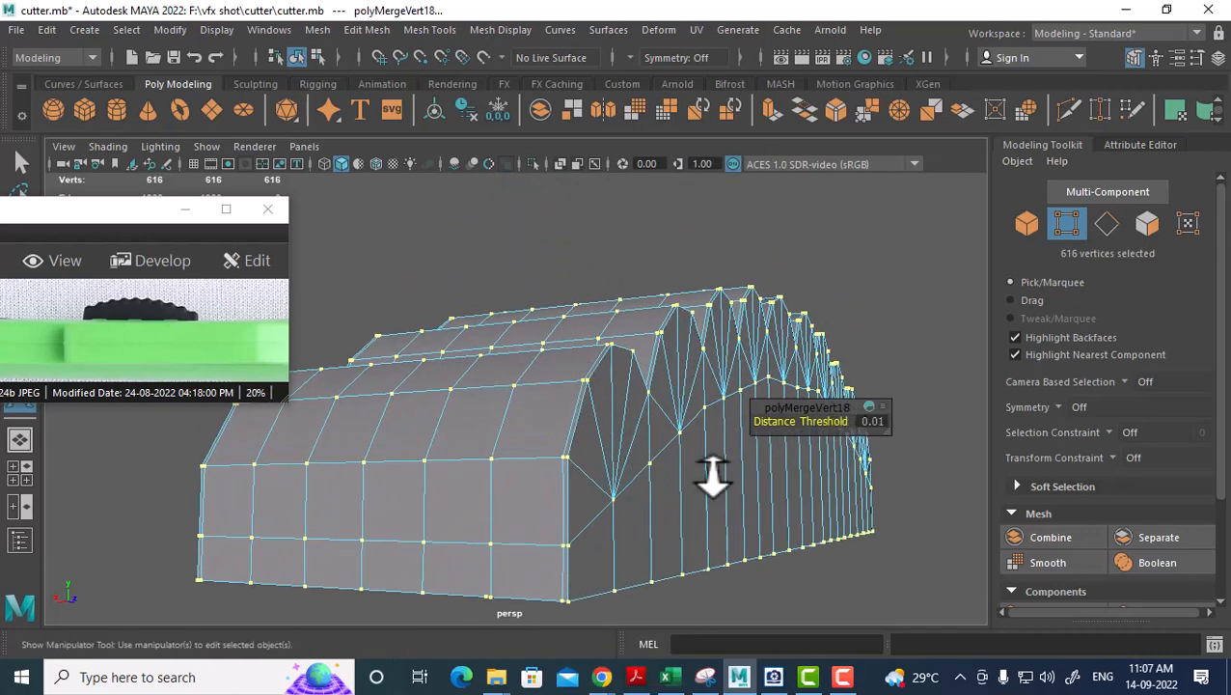
scroll(709, 485, "up", 4)
middle_click_drag(717, 415, 569, 464, "alt")
right_click_drag(570, 463, 599, 517, "alt")
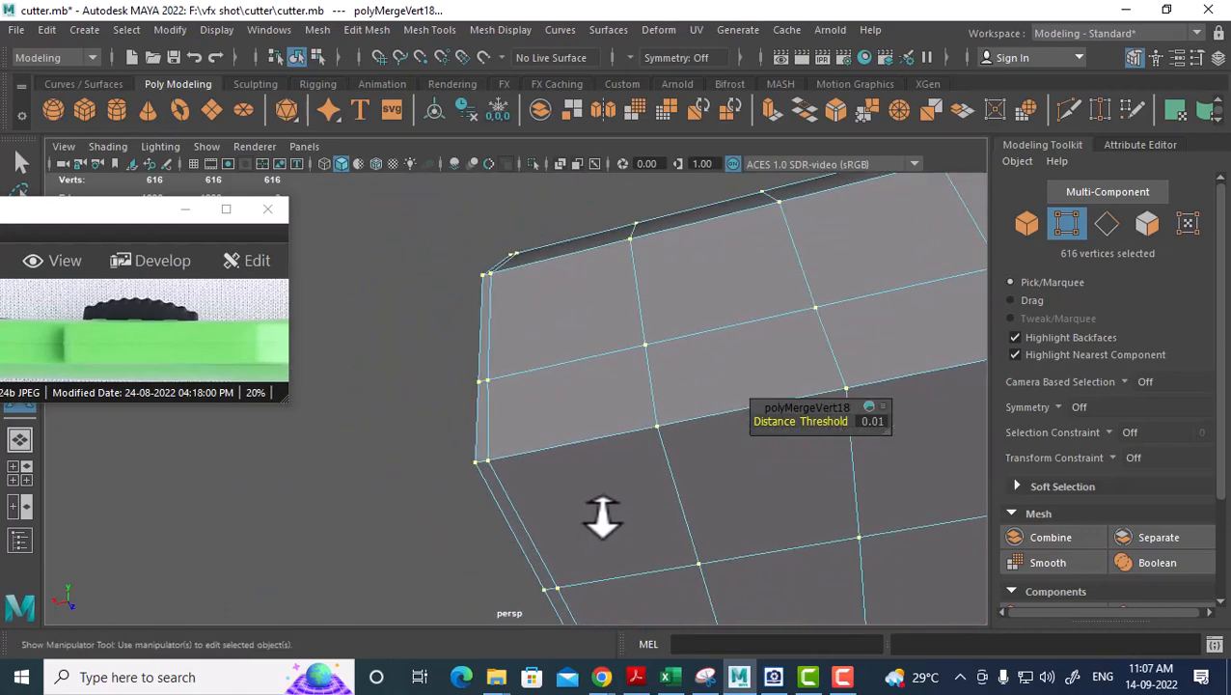
key("3")
middle_click_drag(594, 504, 486, 477, "alt")
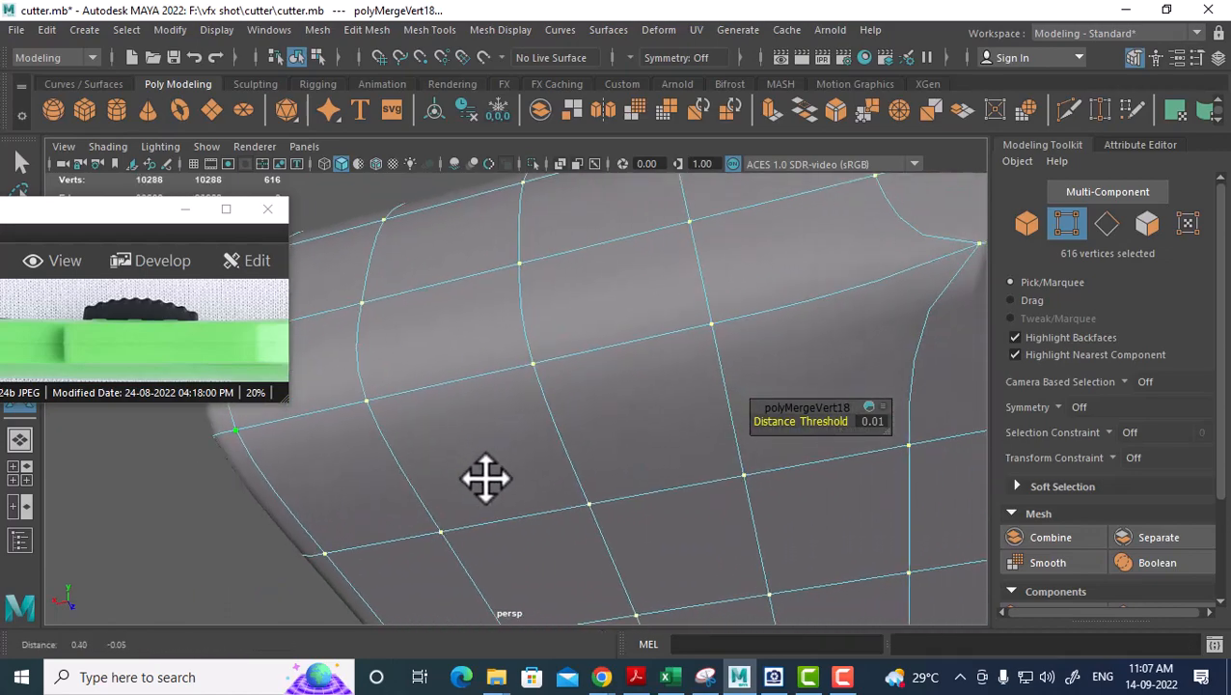
middle_click_drag(809, 294, 644, 369, "alt")
right_click_drag(762, 335, 736, 324, "alt")
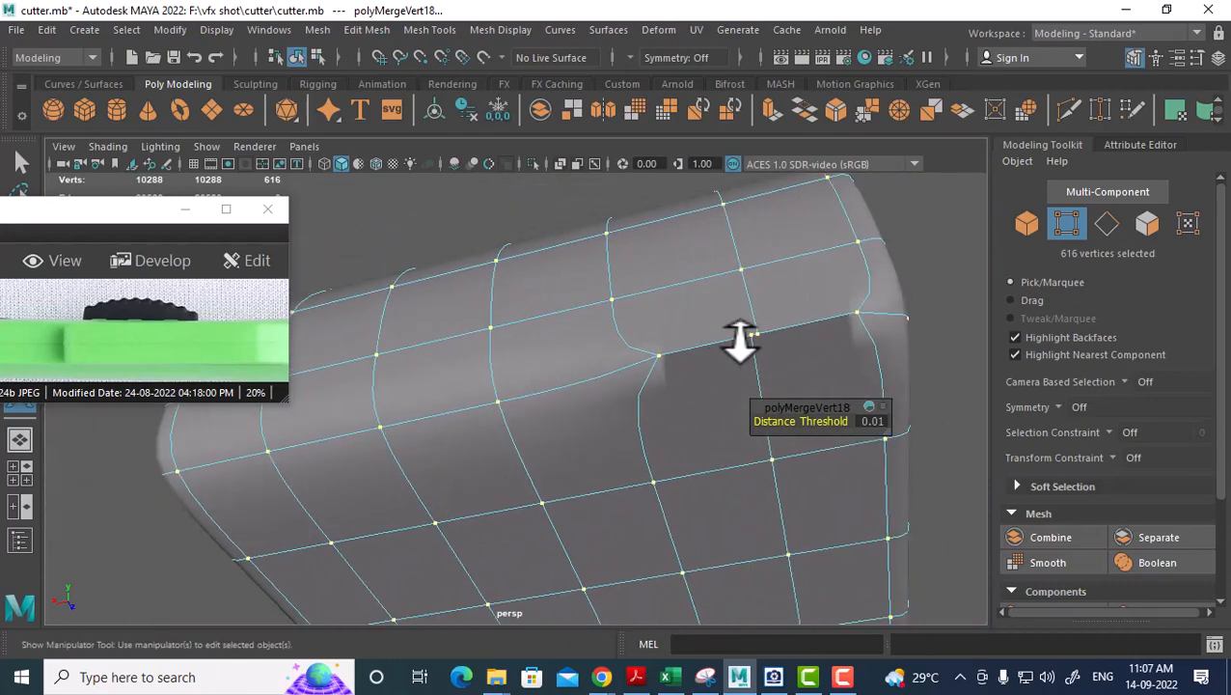
Merge the pair of separate vertices left at the seam between the end face and the underside.
left_click_drag(740, 341, 643, 319, "alt")
right_click_drag(642, 318, 602, 305, "alt")
middle_click_drag(602, 305, 599, 341, "alt")
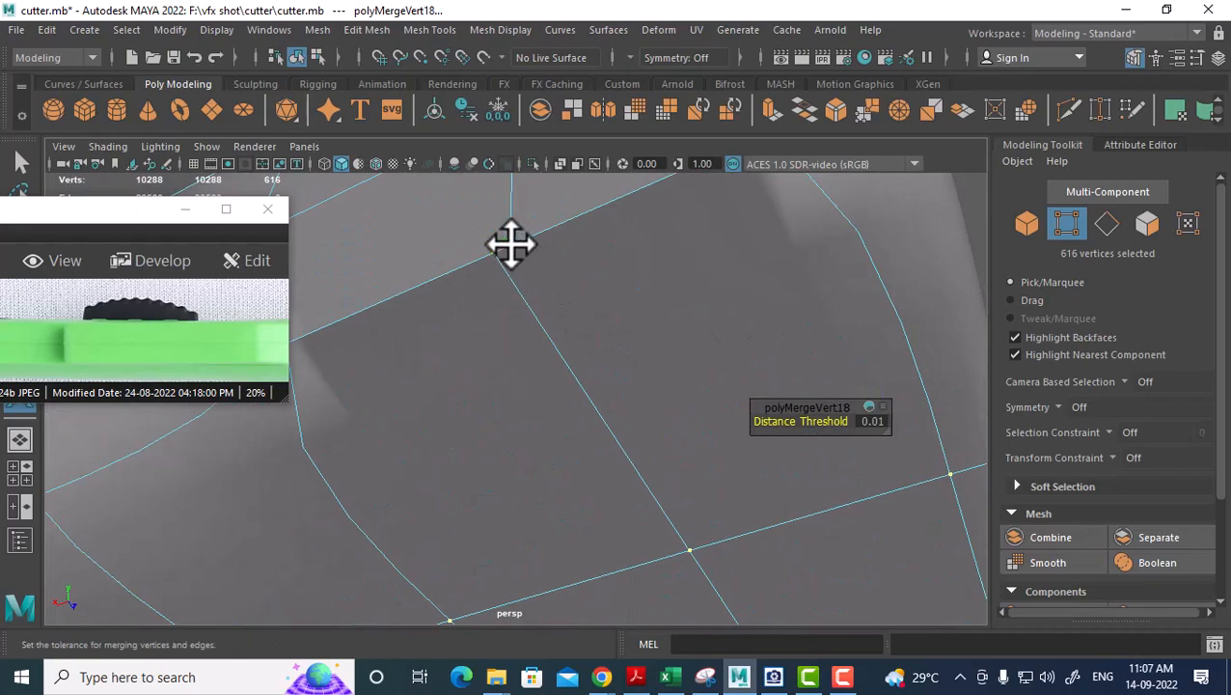
left_click(511, 244)
left_click(495, 253, "shift")
right_click_drag(659, 323, 668, 183, "shift")
Inspect the opposite end of the knob and merge the other unjoined vertex pair on its bottom edge.
right_click_drag(683, 268, 554, 454, "alt")
middle_click_drag(555, 453, 703, 422, "alt")
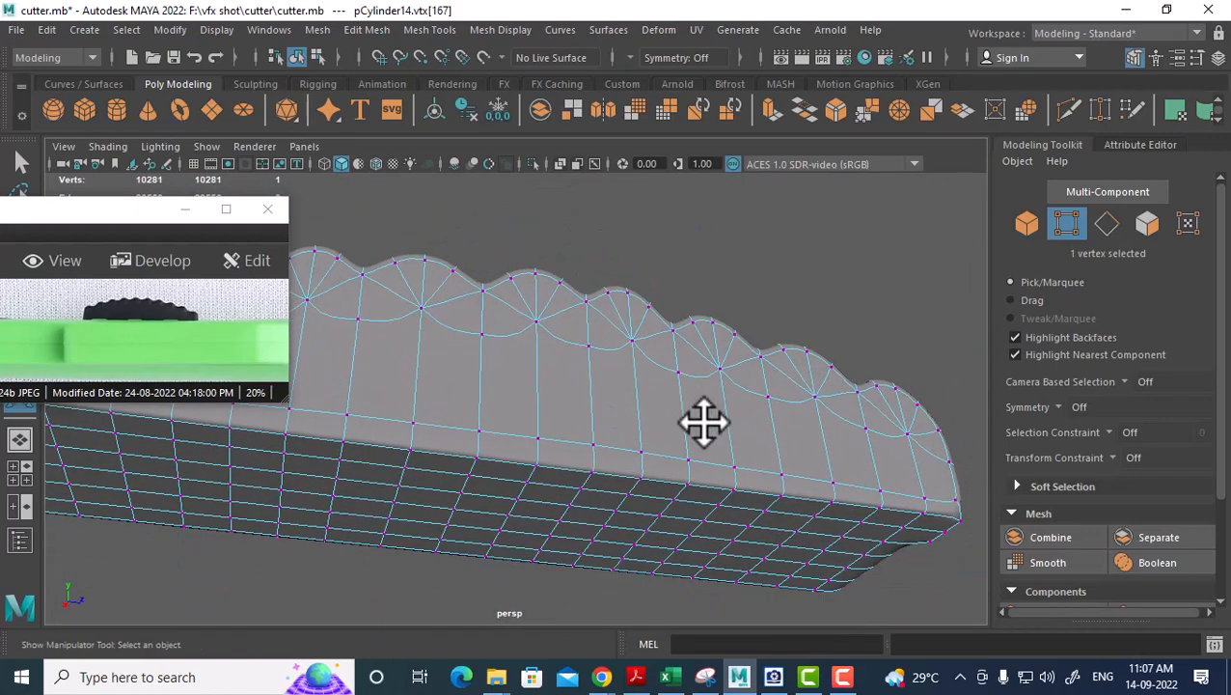
left_click_drag(704, 422, 603, 439, "alt")
middle_click_drag(603, 439, 659, 398, "alt")
right_click_drag(659, 399, 717, 417, "alt")
left_click_drag(717, 417, 712, 321, "alt")
right_click_drag(712, 321, 617, 207, "alt")
left_click(512, 365)
right_click_drag(736, 416, 726, 135, "alt")
Select the whole knob, turn off its smooth preview, and show the last hidden objects again.
left_click(699, 517)
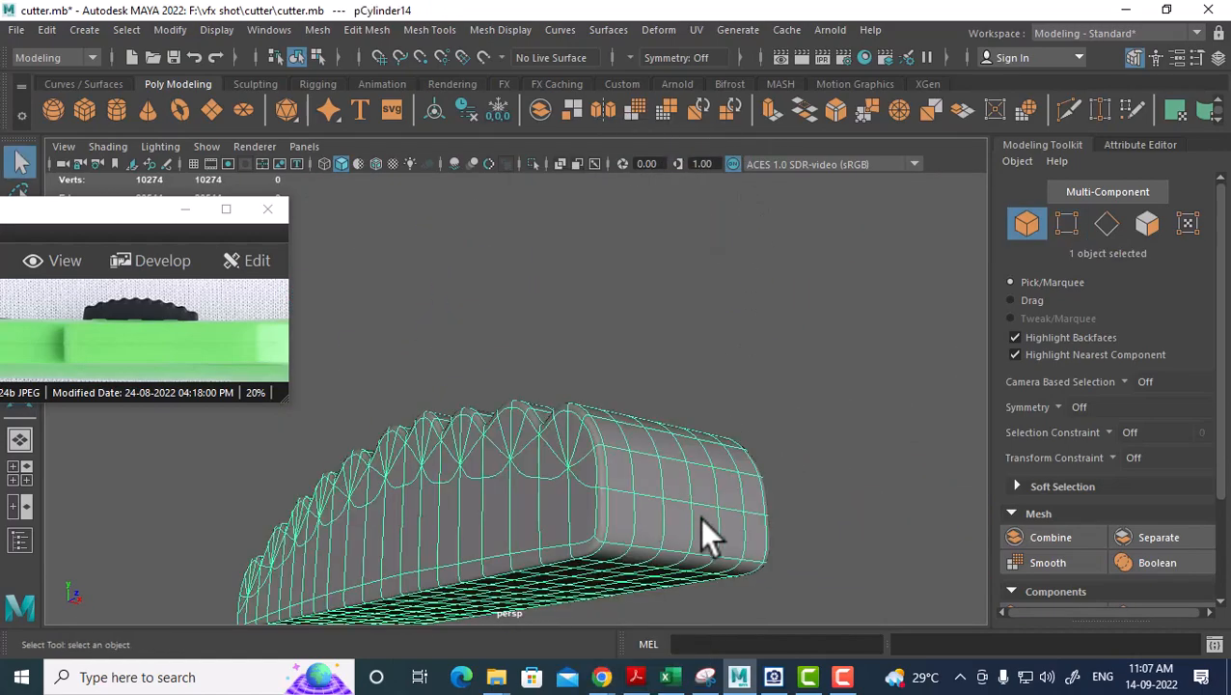
key("1")
left_click_drag(719, 558, 770, 540, "alt")
key("ctrl+shift+h")
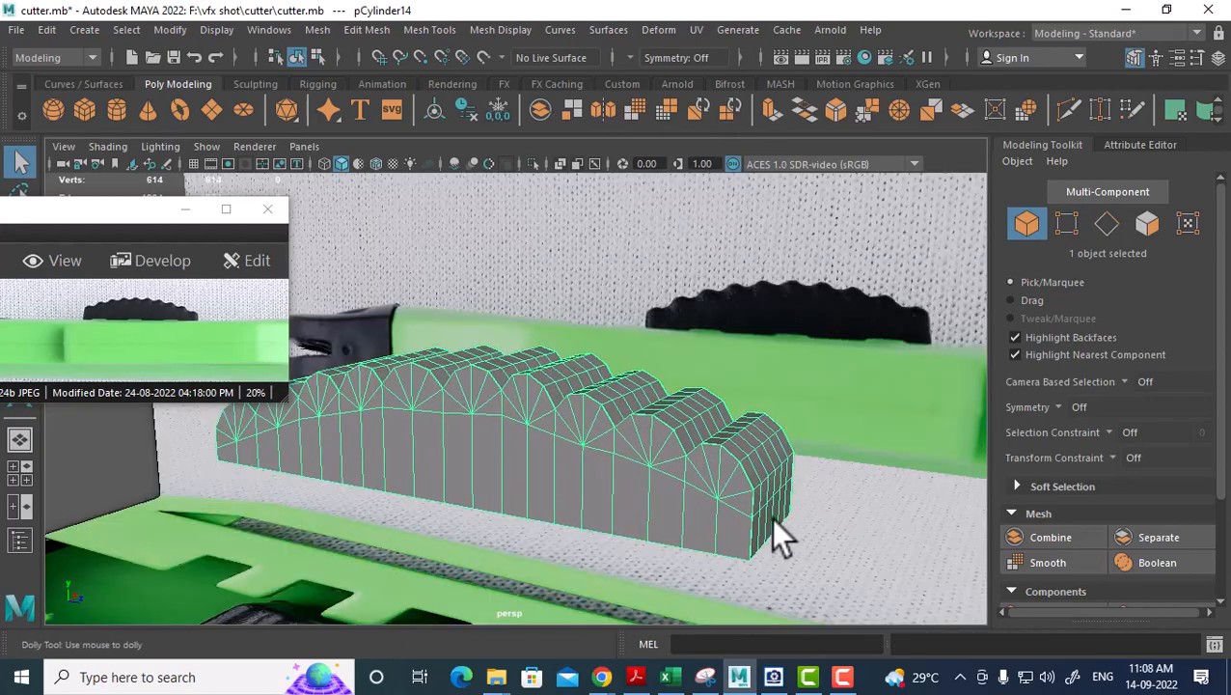
Compare the knob with the reference photos in the top and left views.
right_click_drag(770, 517, 793, 396, "alt")
key("space")
left_click_drag(796, 397, 721, 396)
mouse_move(714, 415)
middle_mouse_down("alt")
mouse_move(662, 464)
mouse_move(709, 294)
mouse_move(710, 415)
middle_mouse_up("alt")
key("space")
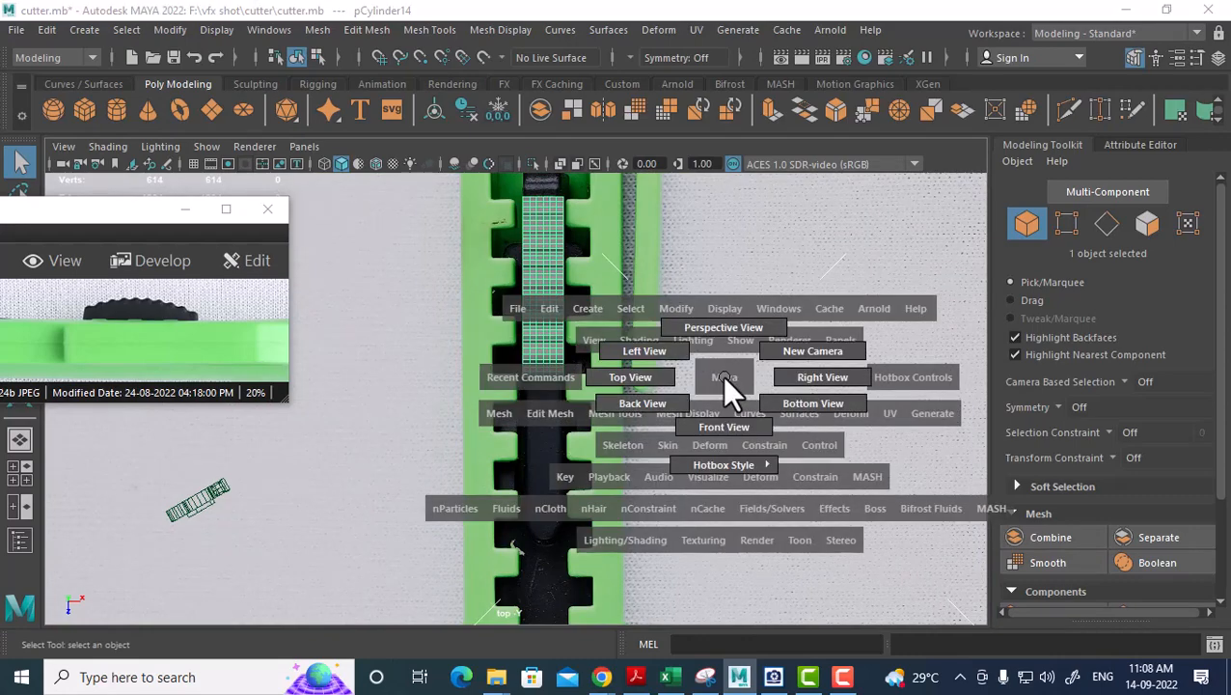
left_click_drag(721, 378, 640, 352)
key("space")
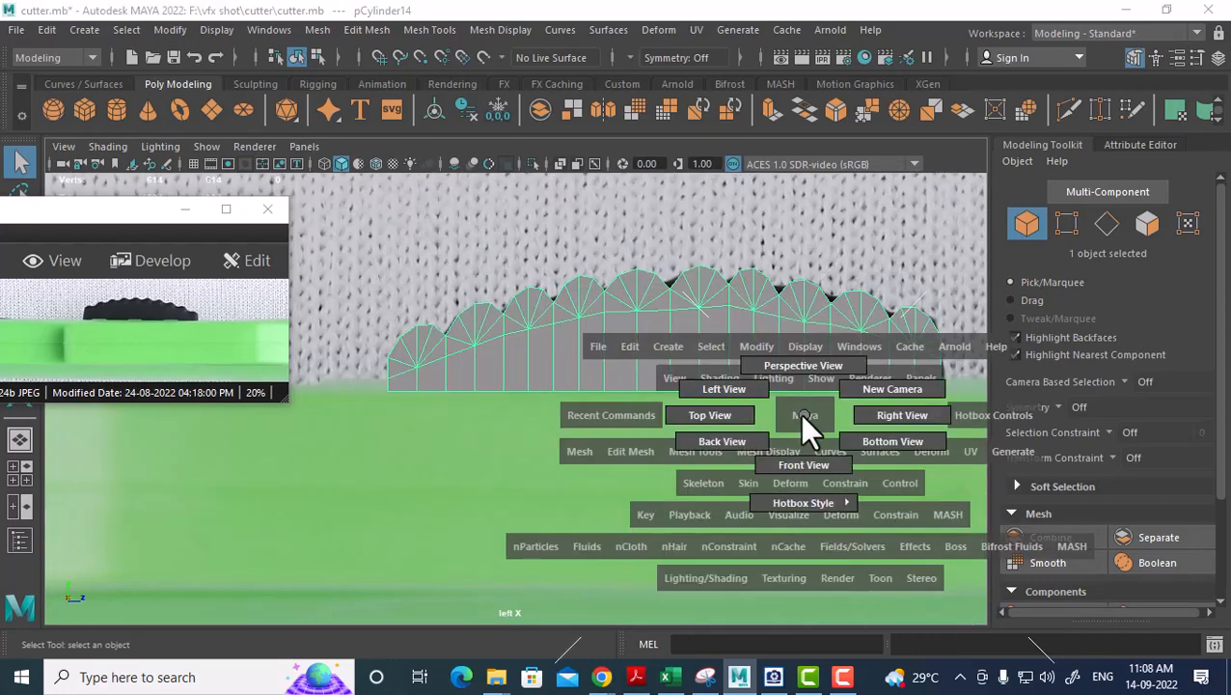
Examine in the top view how the knob sits over the black slider strip in the cutter's slot.
key("space")
left_click_drag(728, 400, 654, 402)
right_click_drag(654, 402, 576, 400, "alt")
middle_click_drag(577, 399, 595, 439, "alt")
right_click_drag(595, 439, 632, 482, "alt")
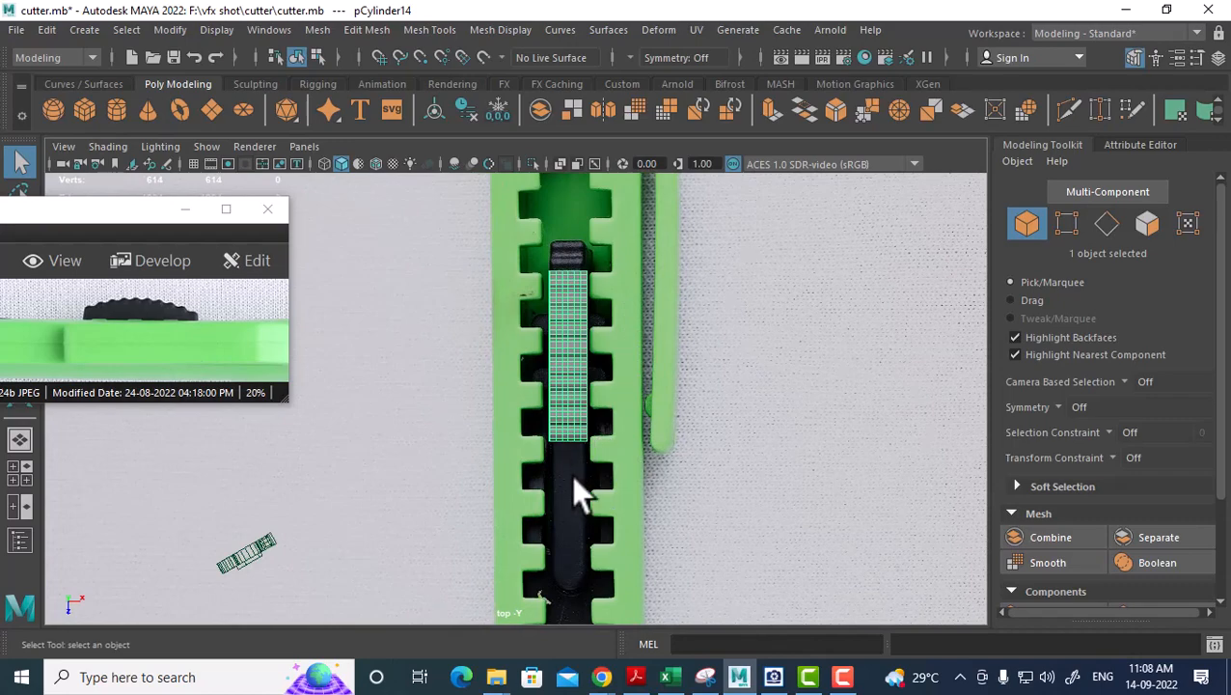
middle_click_drag(579, 569, 604, 447, "alt")
middle_click_drag(617, 406, 634, 548, "alt")
right_click_drag(622, 415, 569, 357, "alt")
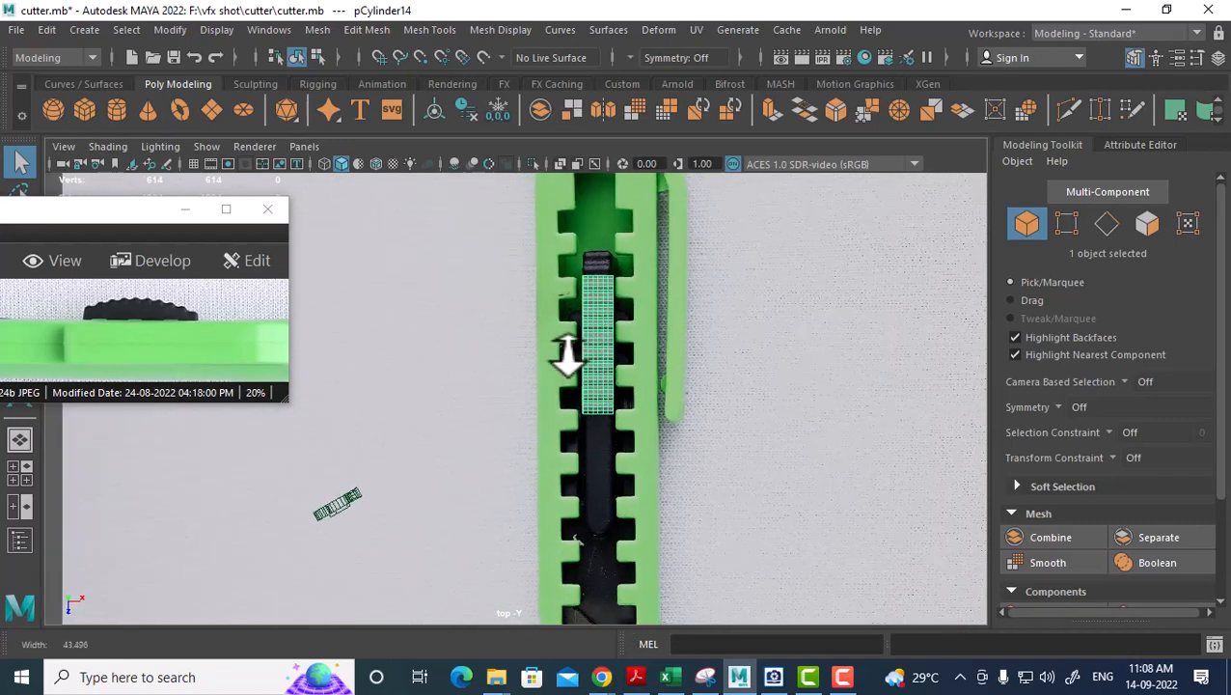
middle_click_drag(655, 609, 688, 346, "alt")
right_click_drag(689, 349, 581, 337, "alt")
middle_click_drag(581, 337, 596, 531, "alt")
right_click_drag(596, 530, 666, 512, "alt")
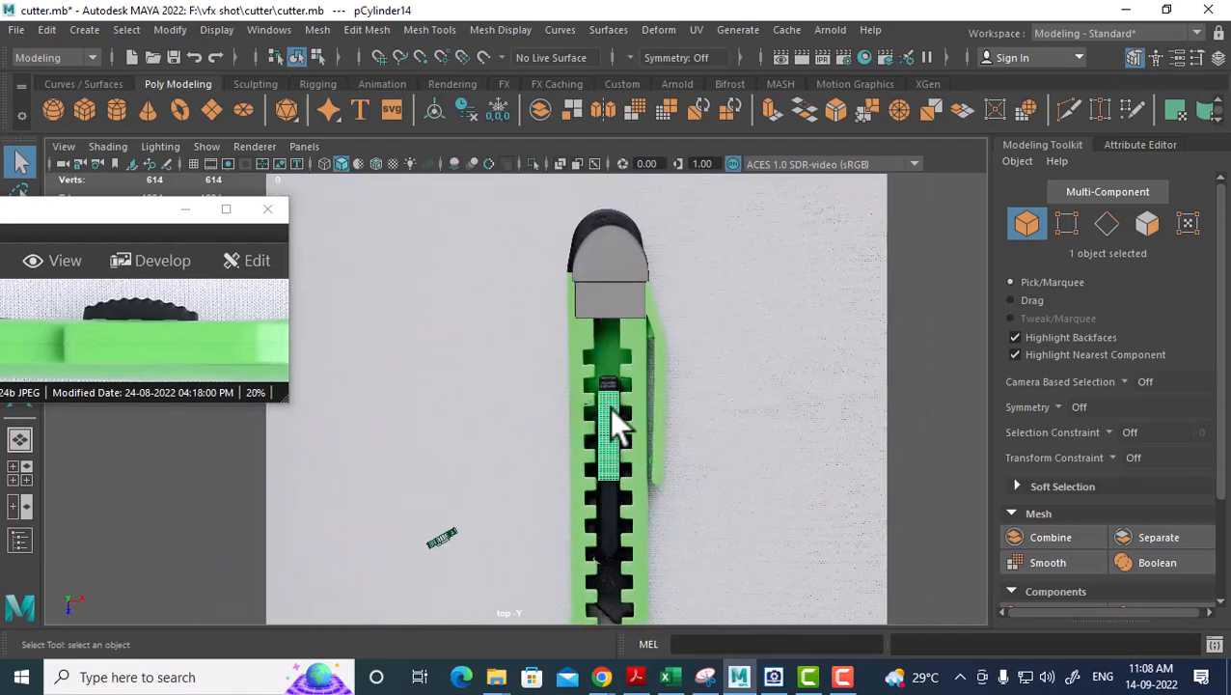
middle_click_drag(618, 424, 588, 352, "alt")
right_click_drag(588, 352, 654, 480, "alt")
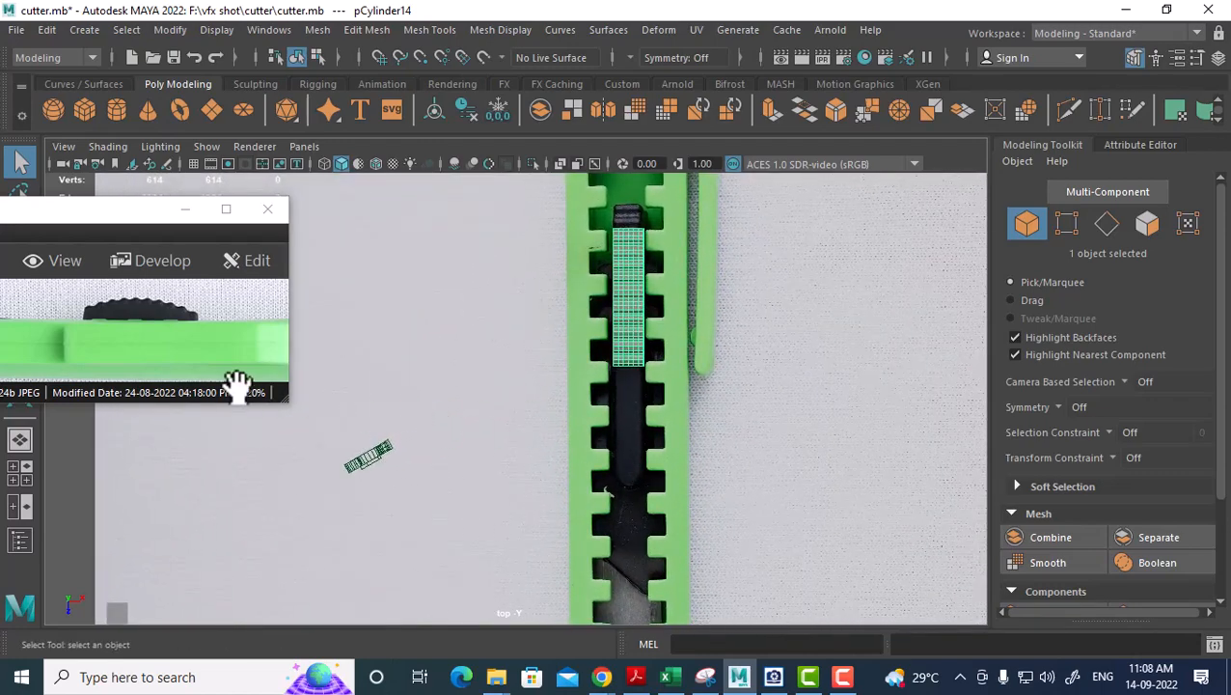
Return to the perspective view and show all hidden objects in the scene.
key("space")
left_click_drag(683, 437, 640, 384)
right_click_drag(640, 384, 557, 379, "alt")
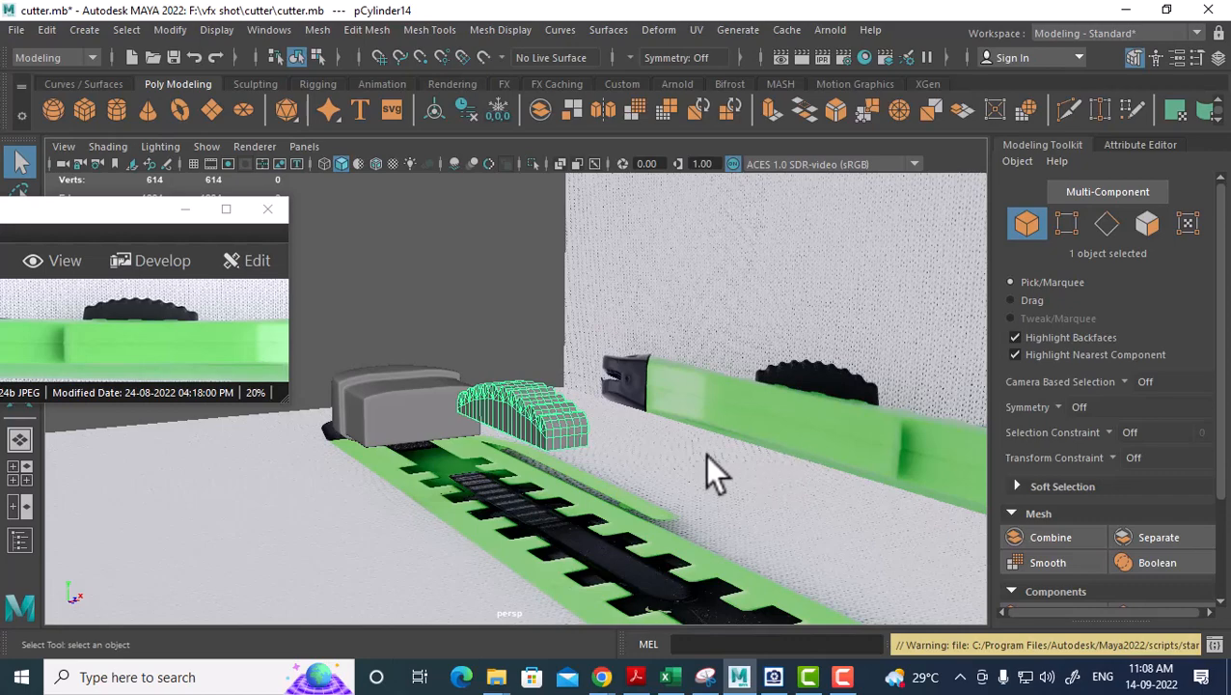
left_click(219, 30)
mouse_move(293, 143)
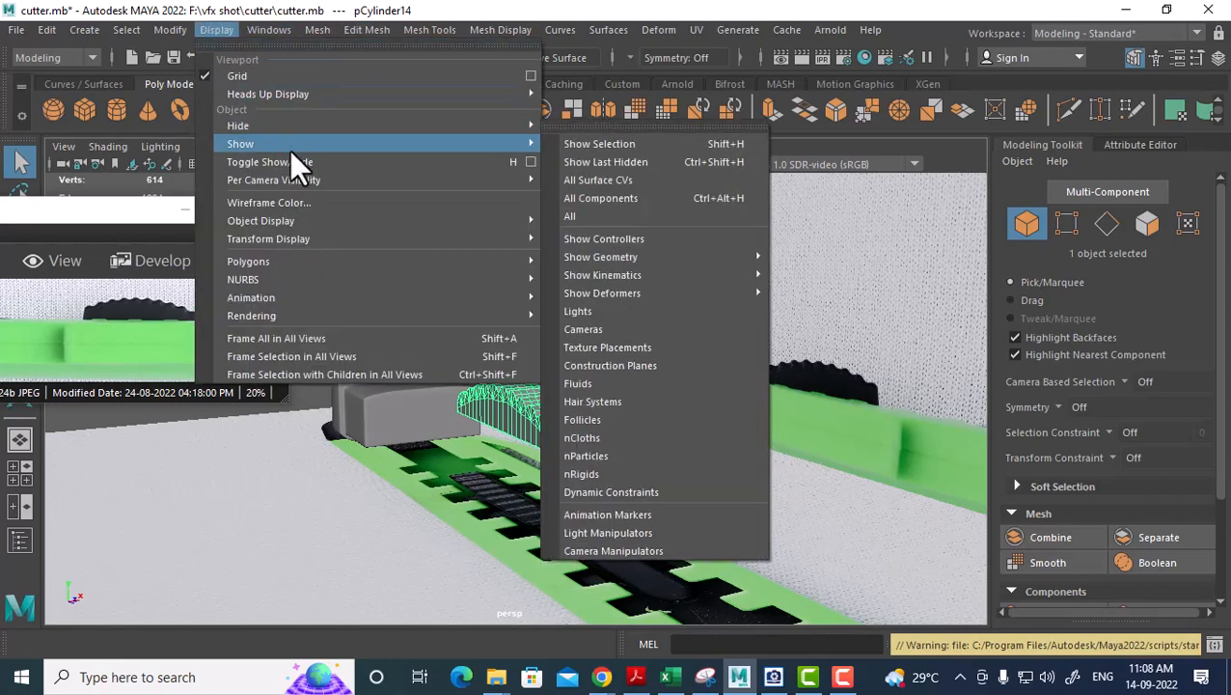
left_click(600, 219)
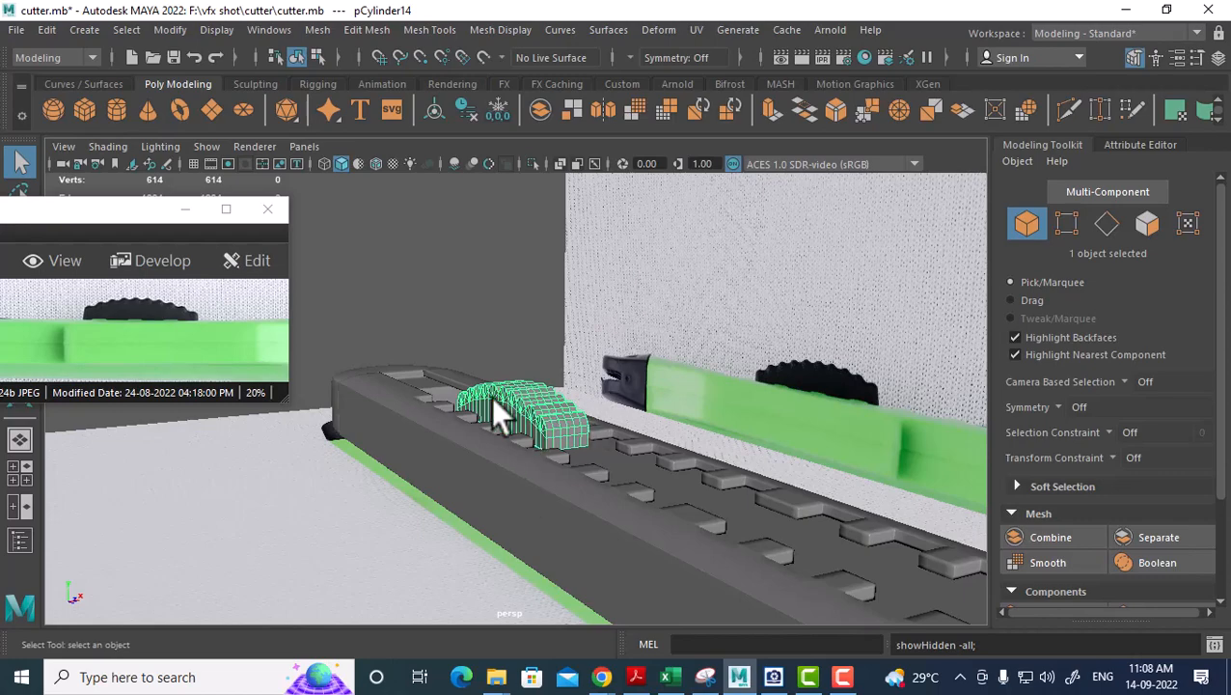
Check how the knob fits in the cutter body's slot, and hide everything except the knob.
left_click_drag(497, 415, 547, 516, "alt")
scroll(534, 405, "down", 3)
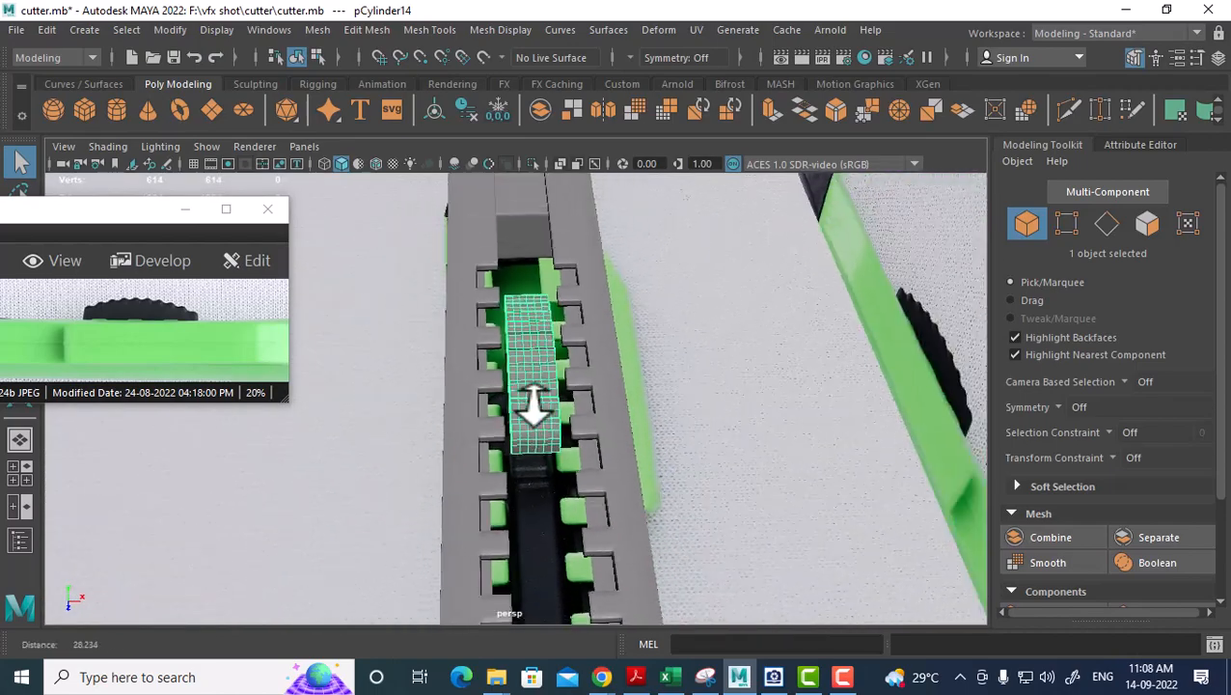
left_click_drag(534, 405, 640, 390, "alt")
left_click_drag(799, 357, 603, 454, "alt")
scroll(601, 450, "up", 2)
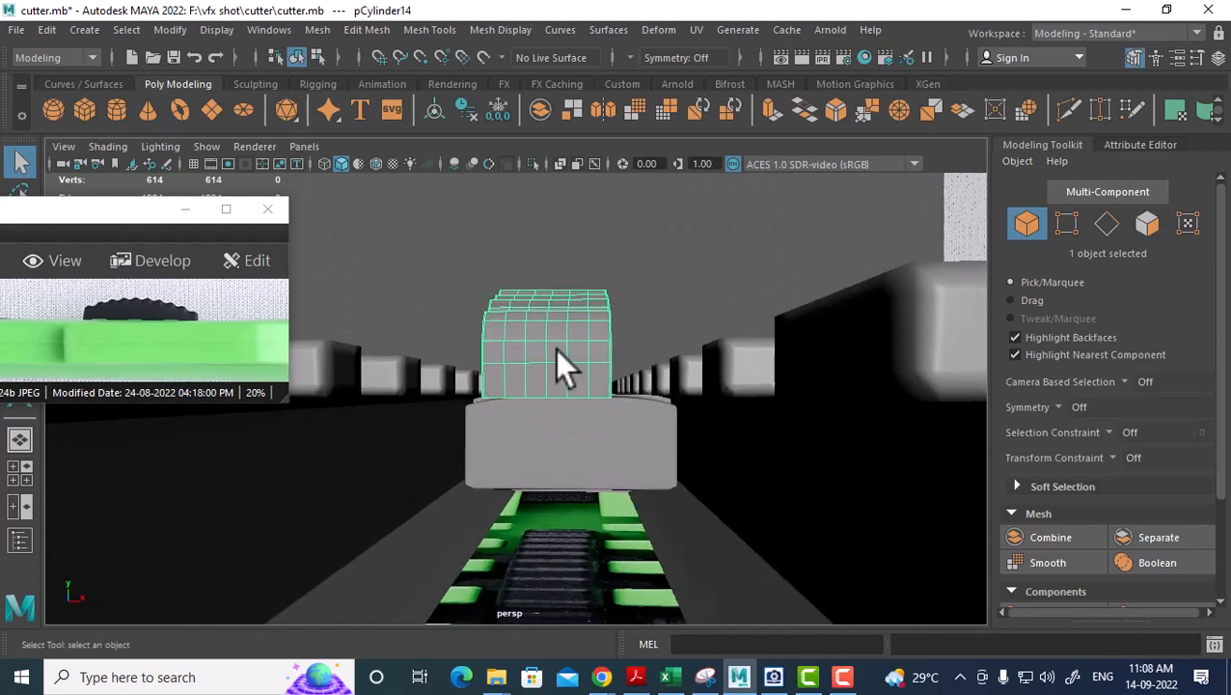
key("alt+h")
Select only the faces of the knob's underside in the front view.
key("space")
left_click_drag(673, 308, 683, 339)
right_click_drag(683, 339, 696, 239)
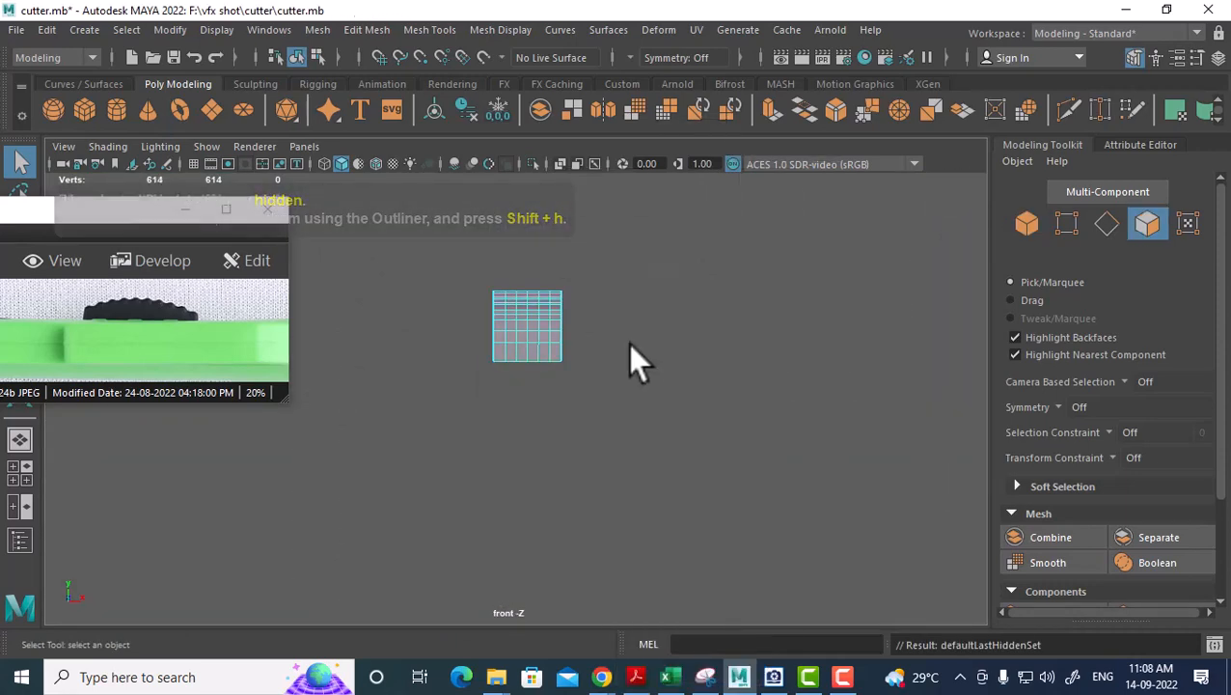
left_click_drag(583, 318, 448, 242, "ctrl")
Extrude the knob's selected underside faces downward in the front view, checking the reference photo of the slider.
key("space")
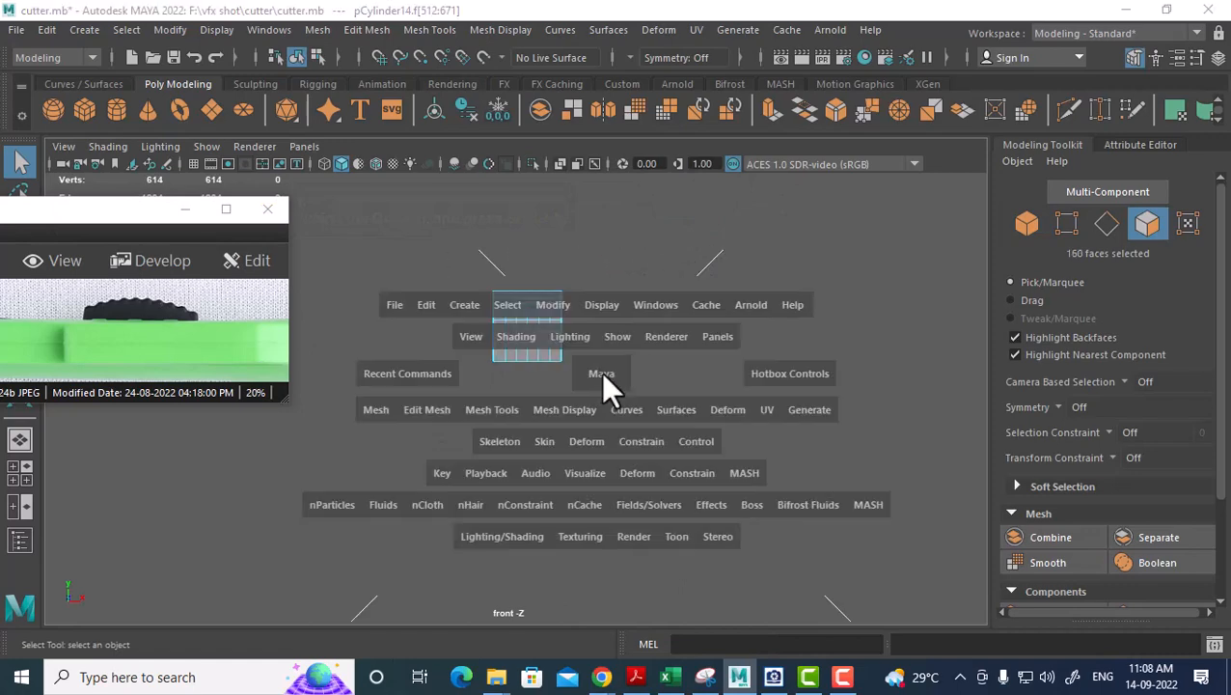
left_click_drag(600, 371, 671, 393)
key("w")
key("space")
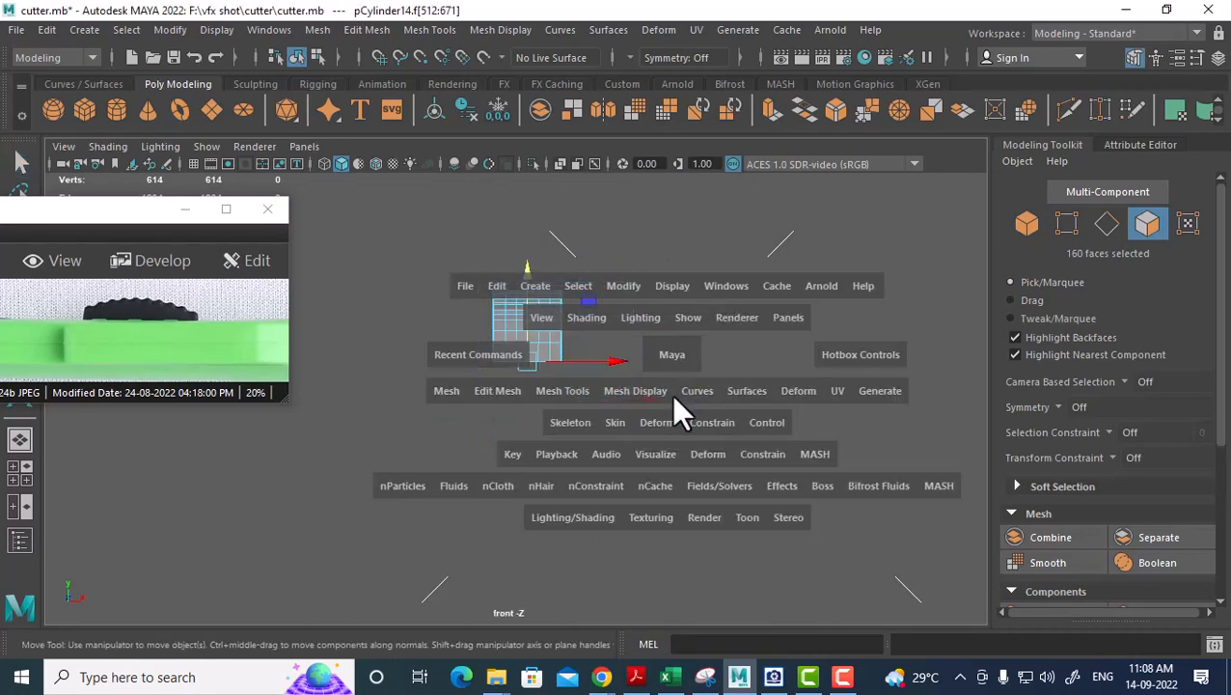
scroll(155, 354, "up", 1)
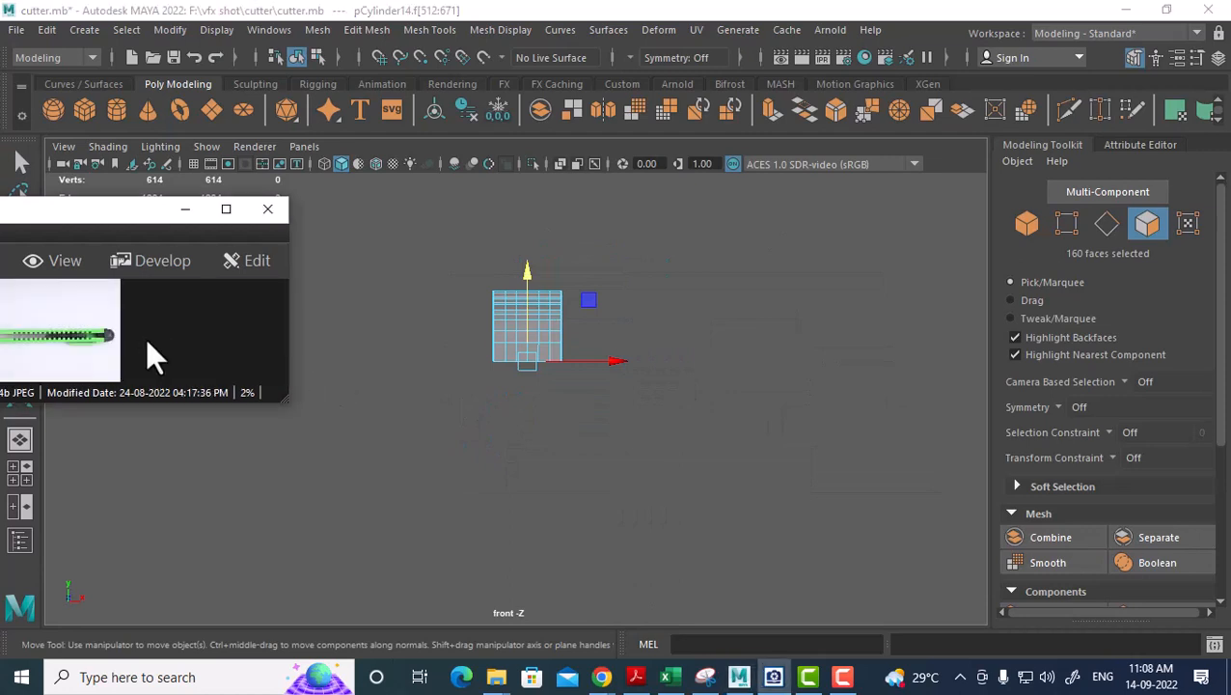
scroll(126, 364, "up", 5, "ctrl")
left_click_drag(132, 349, 259, 348)
scroll(660, 332, "up", 1)
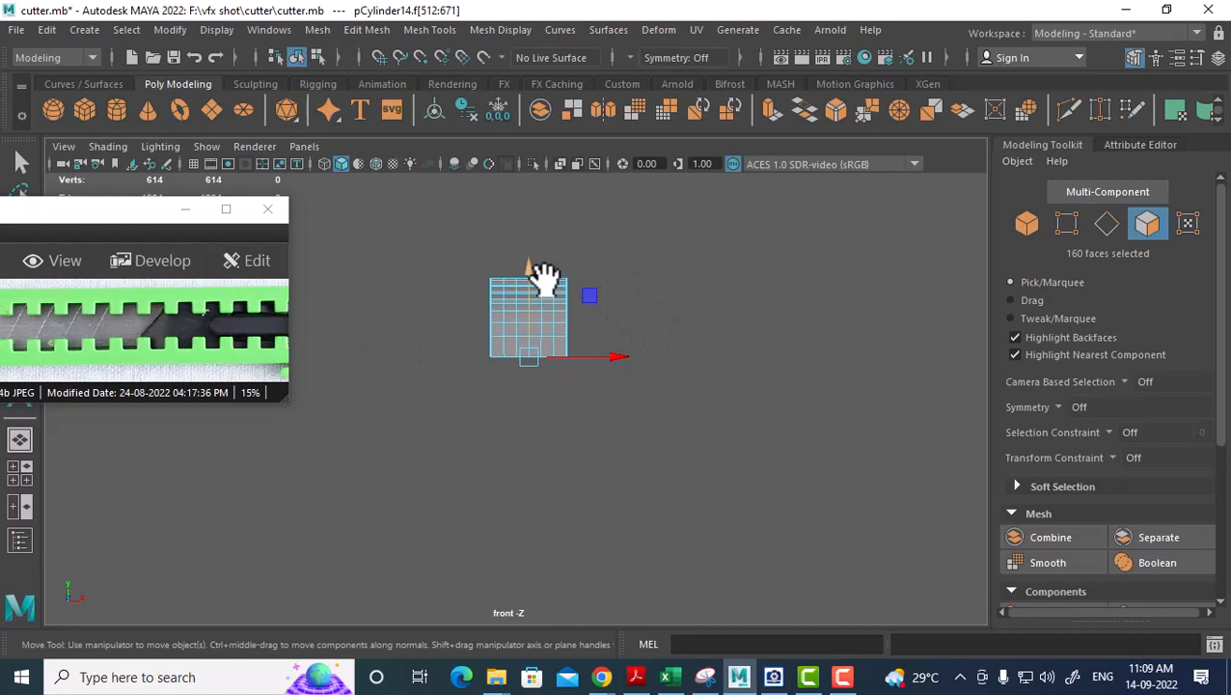
left_click_drag(534, 271, 534, 300, "shift")
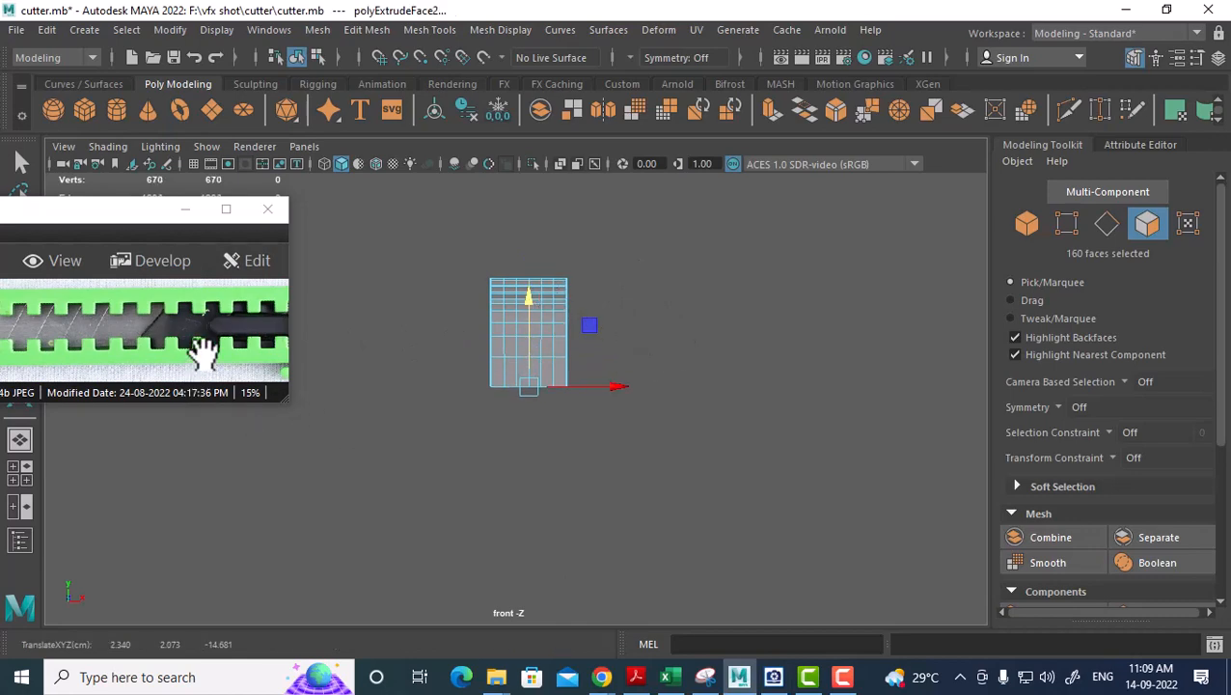
Show the hidden cutter parts around the knob in the four-view layout, keeping the extruded underside faces selected.
left_click_drag(205, 352, 82, 335)
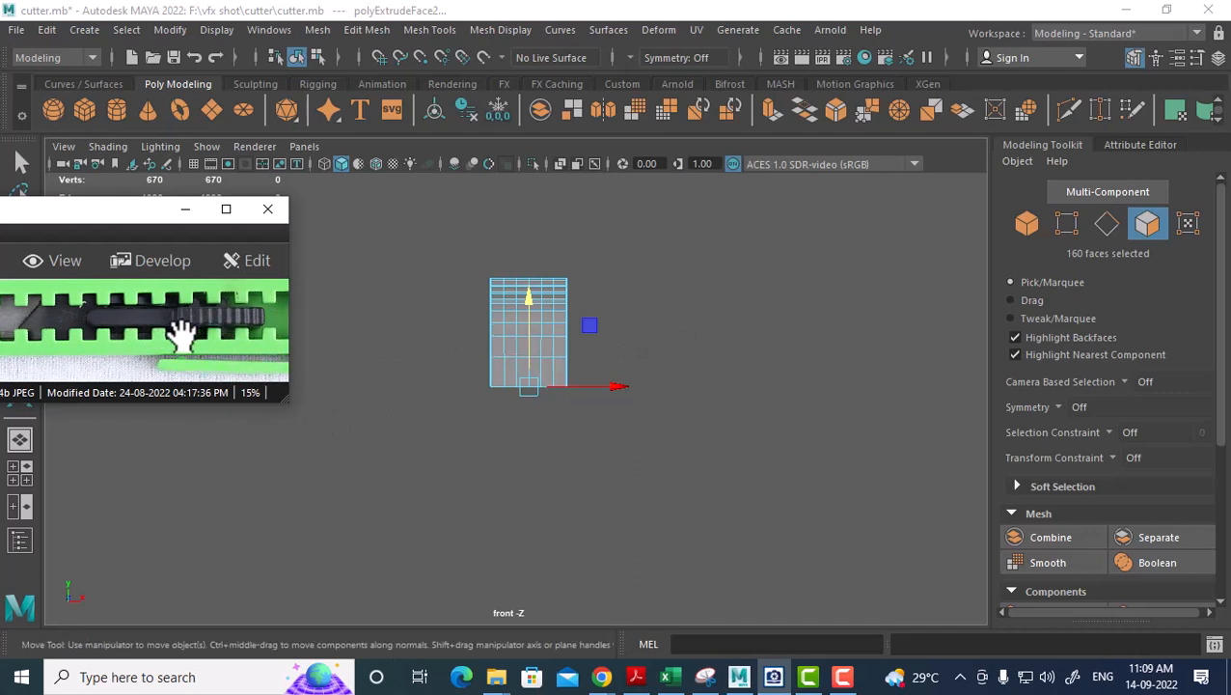
left_click(564, 400)
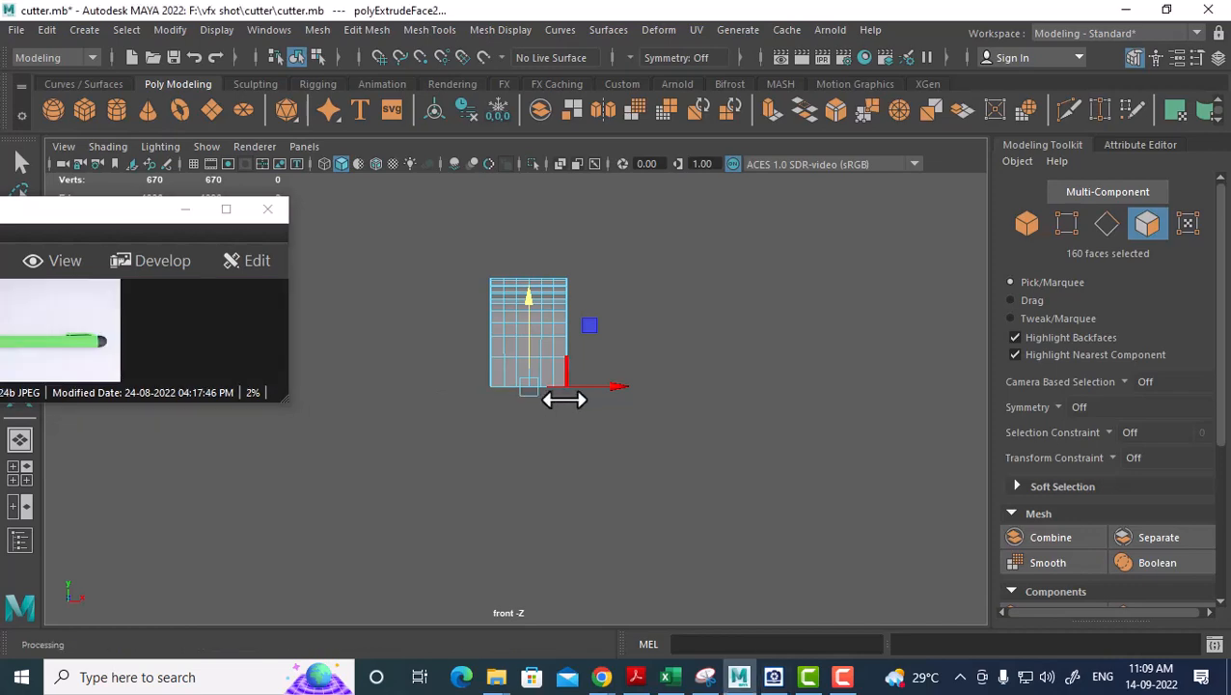
key("space")
key("space")
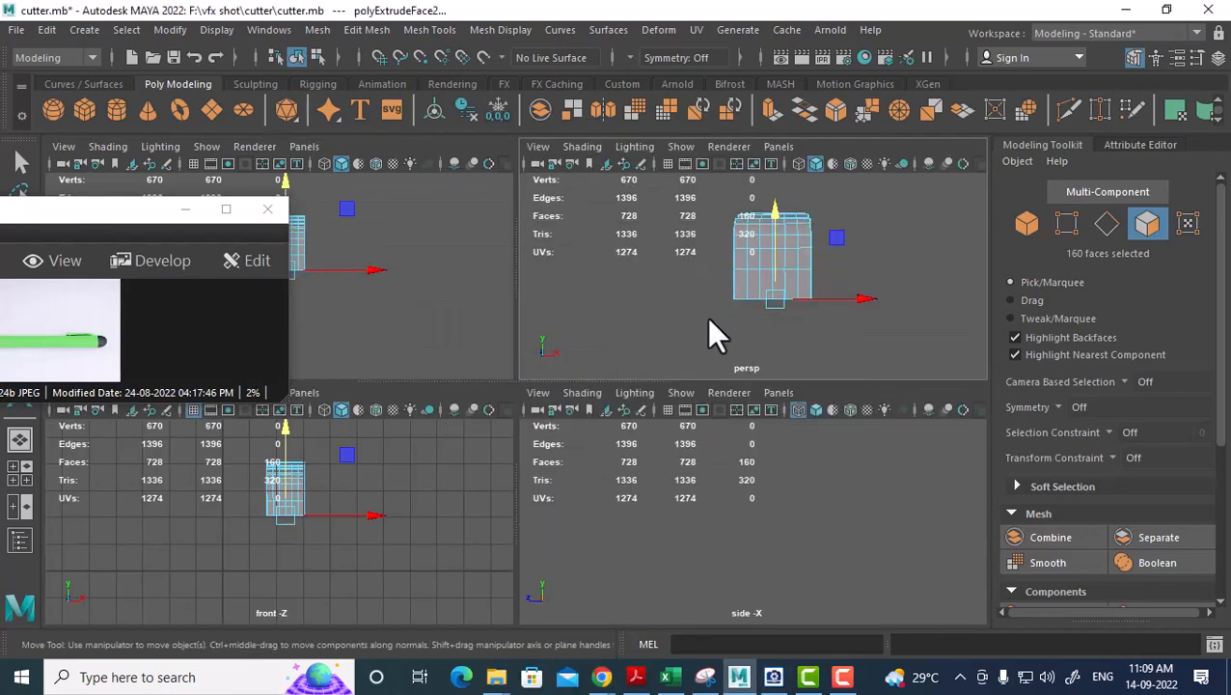
left_click_drag(707, 316, 834, 286, "alt")
right_click_drag(838, 179, 902, 156)
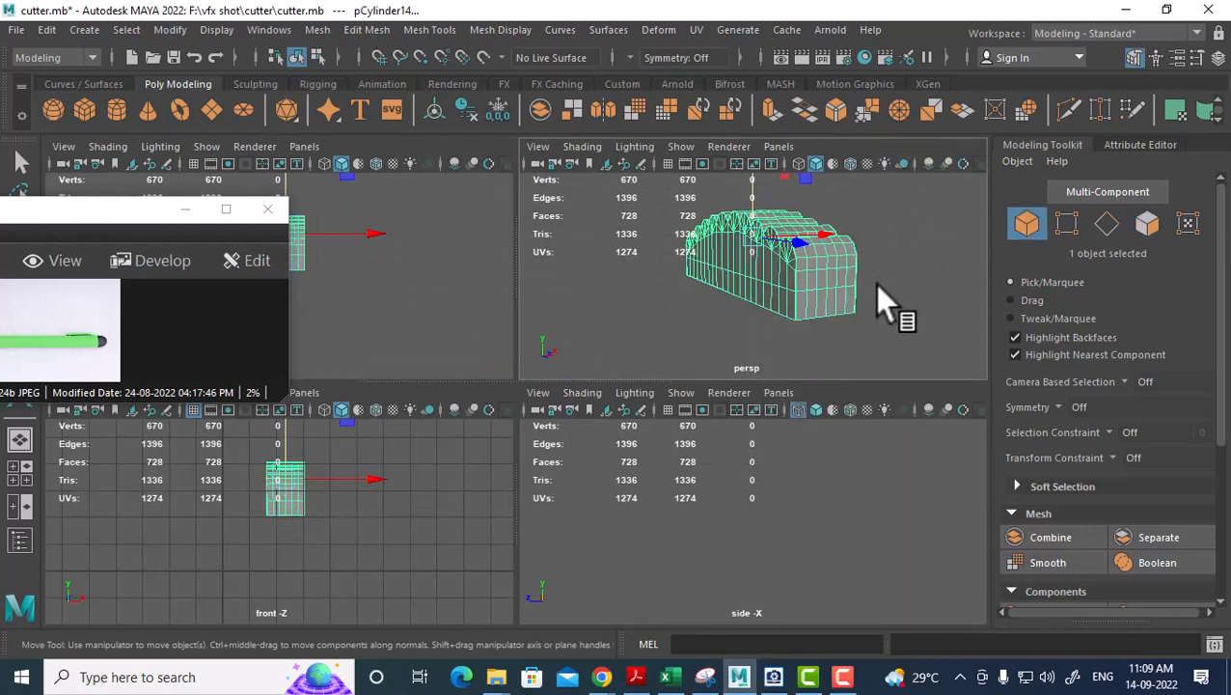
left_click_drag(849, 299, 757, 249, "alt")
scroll(783, 286, "up", 5)
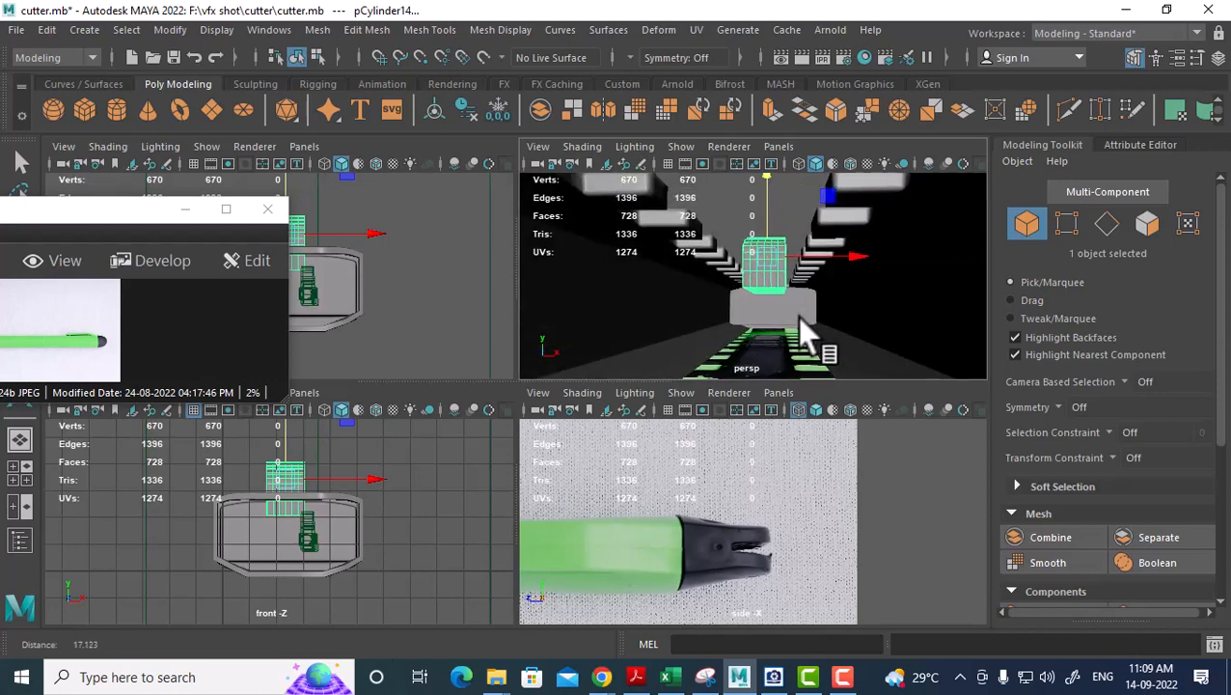
key("alt+h")
key("F11")
left_click_drag(809, 298, 761, 274, "alt")
key("ctrl+shift+h")
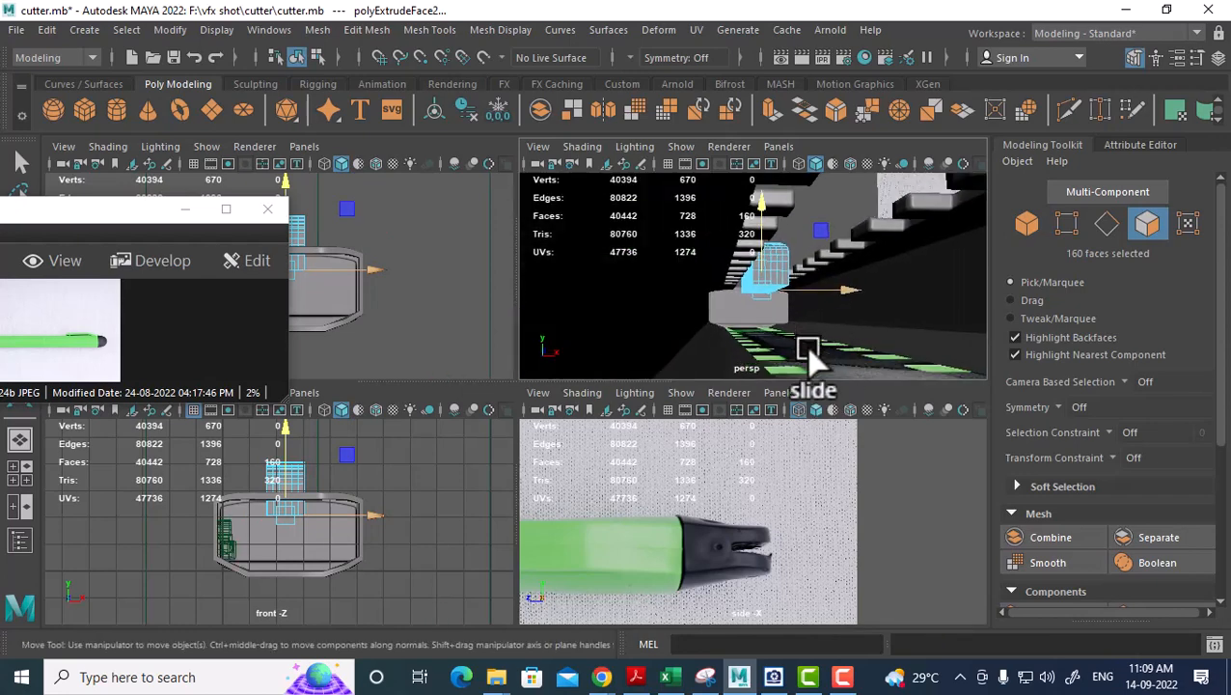
Compare the reference photos and lower the knob's extruded underside faces deeper into the cutter body in the front view.
right_click_drag(371, 528, 426, 573, "alt")
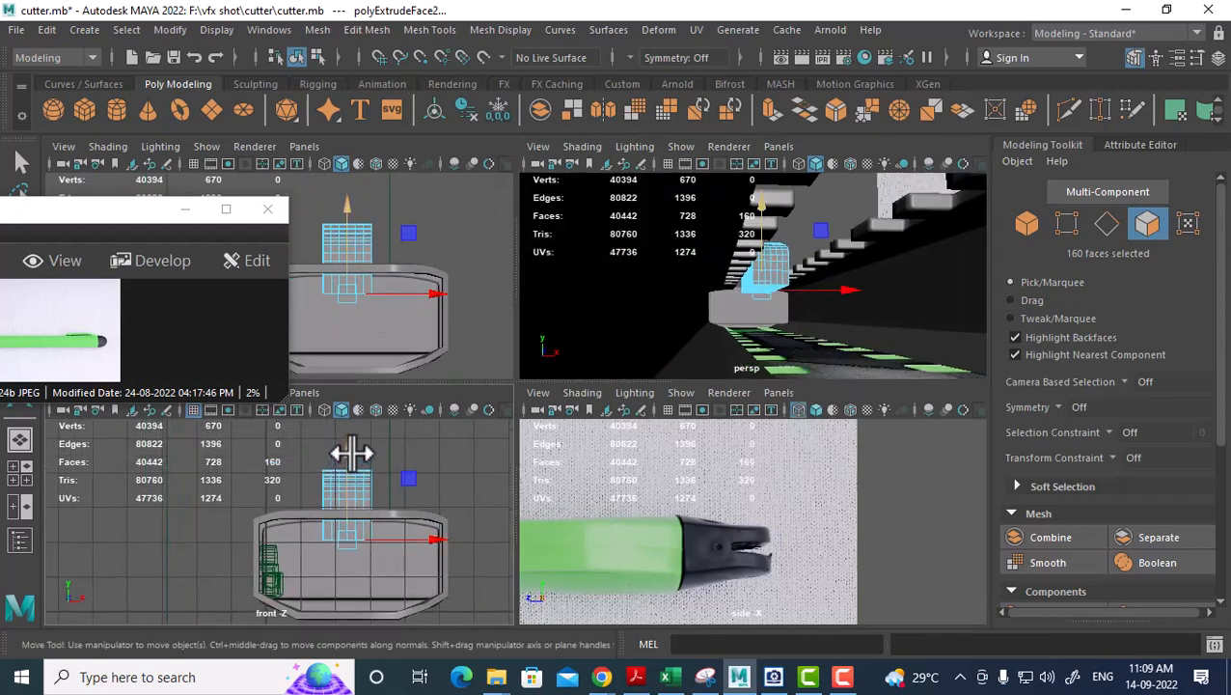
left_click(181, 326)
scroll(180, 326, "down", 1)
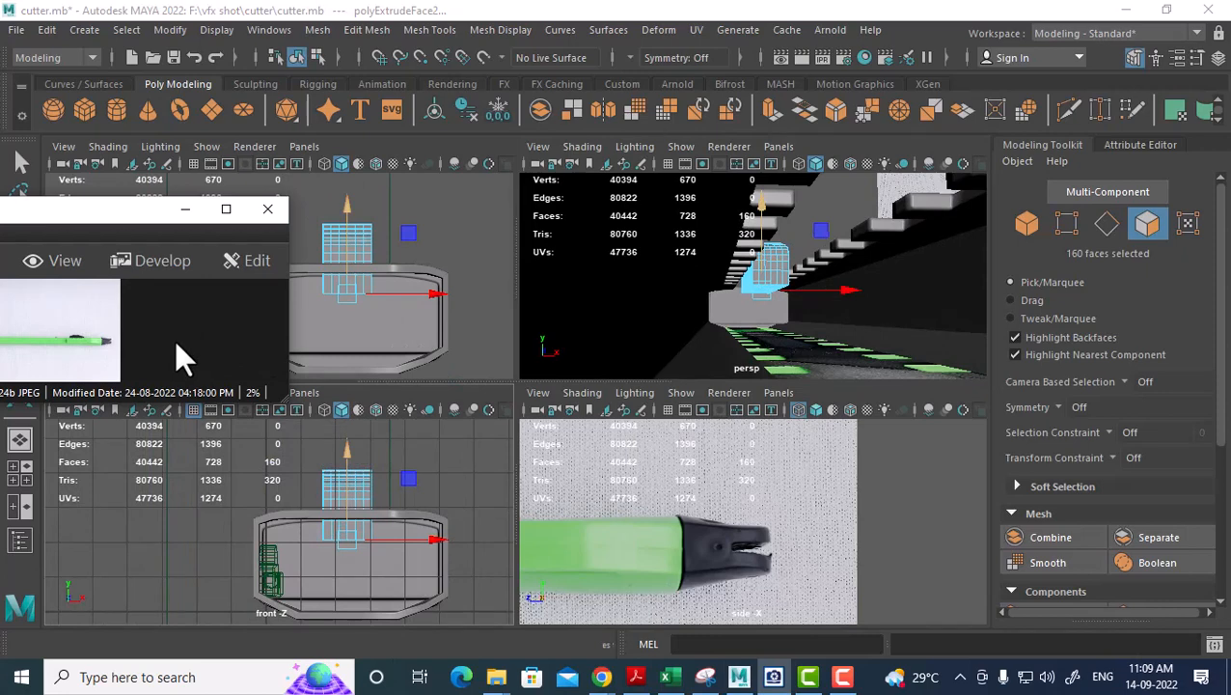
scroll(130, 362, "up", 3, "ctrl")
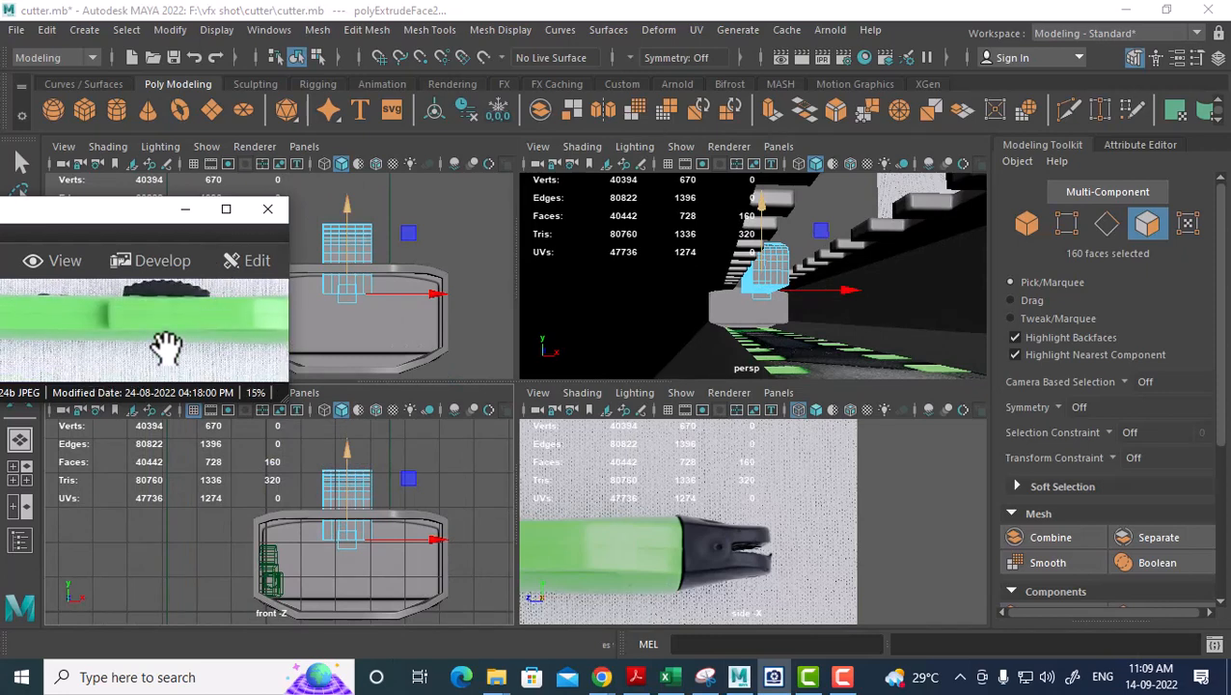
scroll(154, 331, "up", 2)
scroll(153, 331, "up", 2, "ctrl")
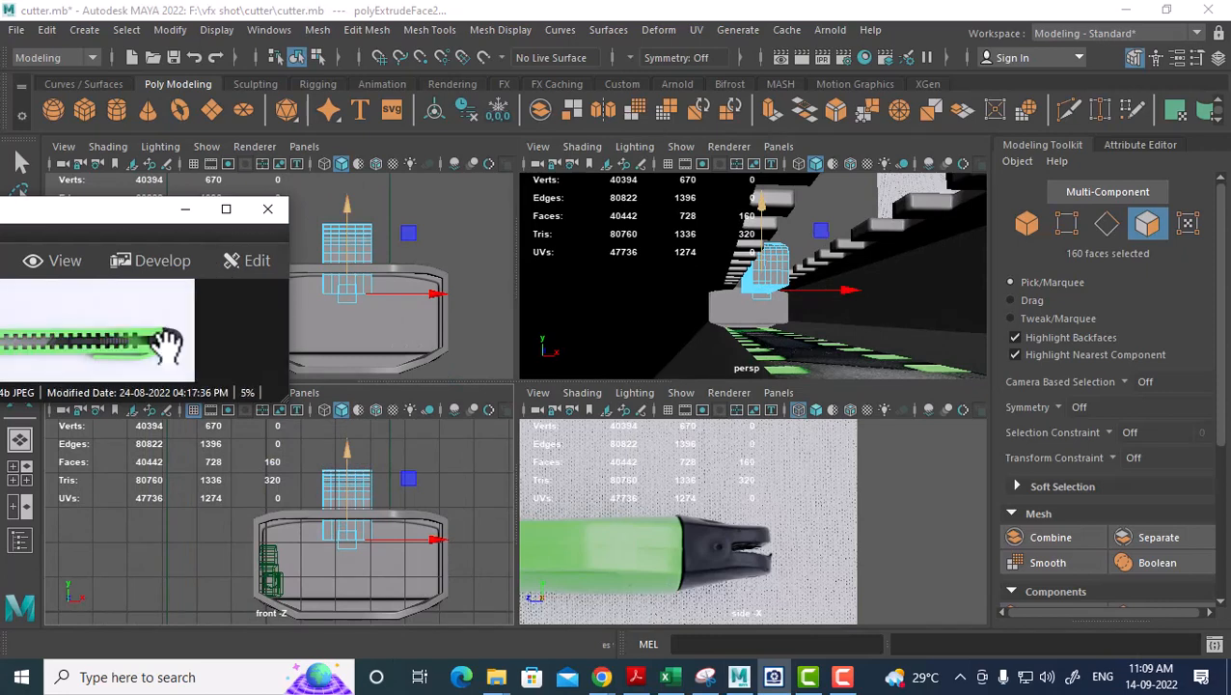
scroll(166, 348, "up", 1, "ctrl")
left_click(366, 516)
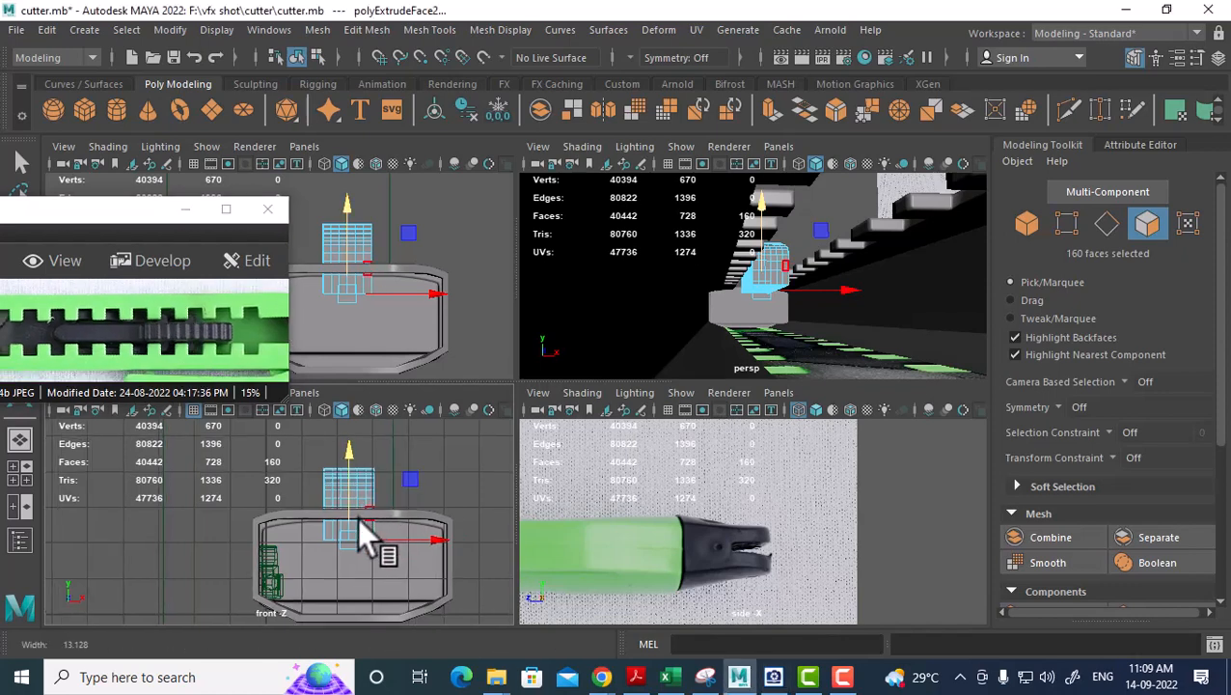
left_click_drag(347, 454, 348, 462)
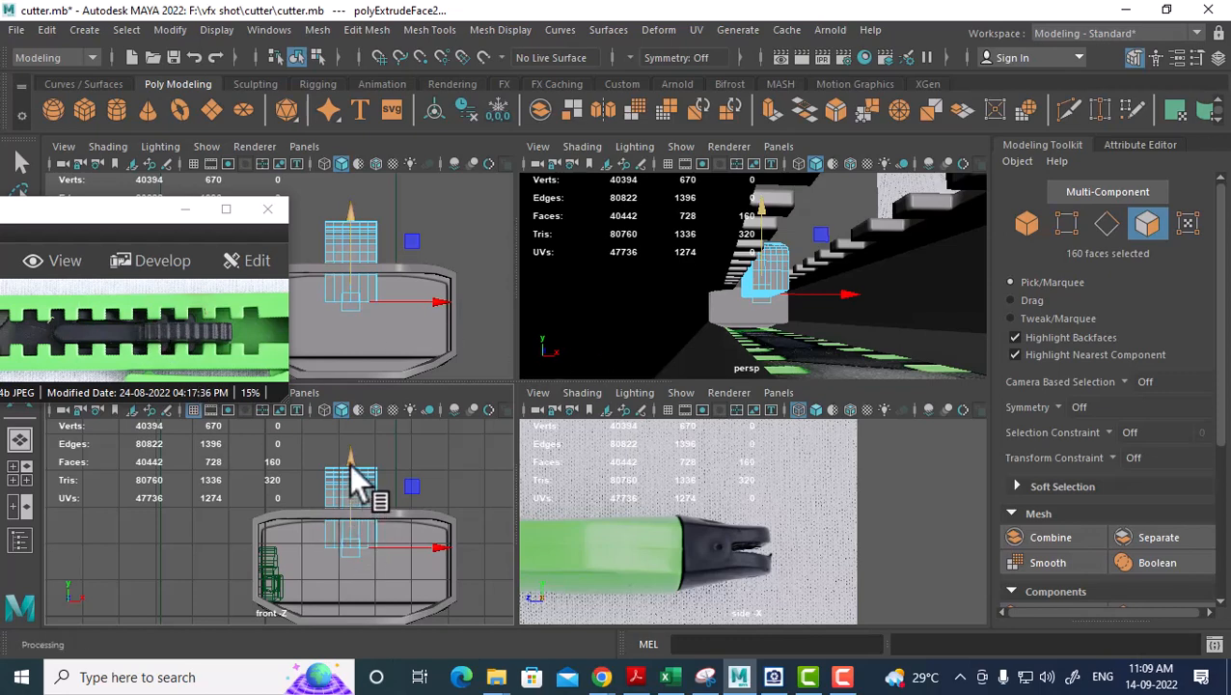
left_click_drag(349, 462, 343, 472)
Check the knob's depth in the slot and select the faces at the end of its lower extension in the wireframe left view.
left_click_drag(752, 289, 824, 302, "alt")
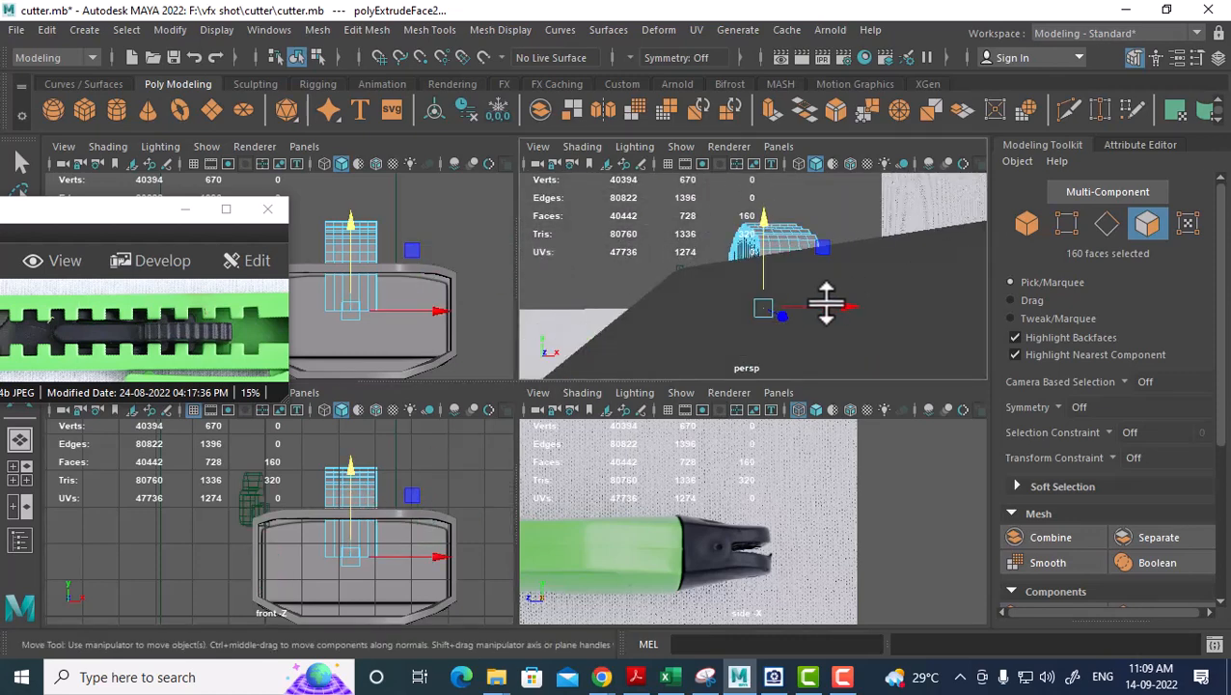
scroll(775, 280, "up", 5)
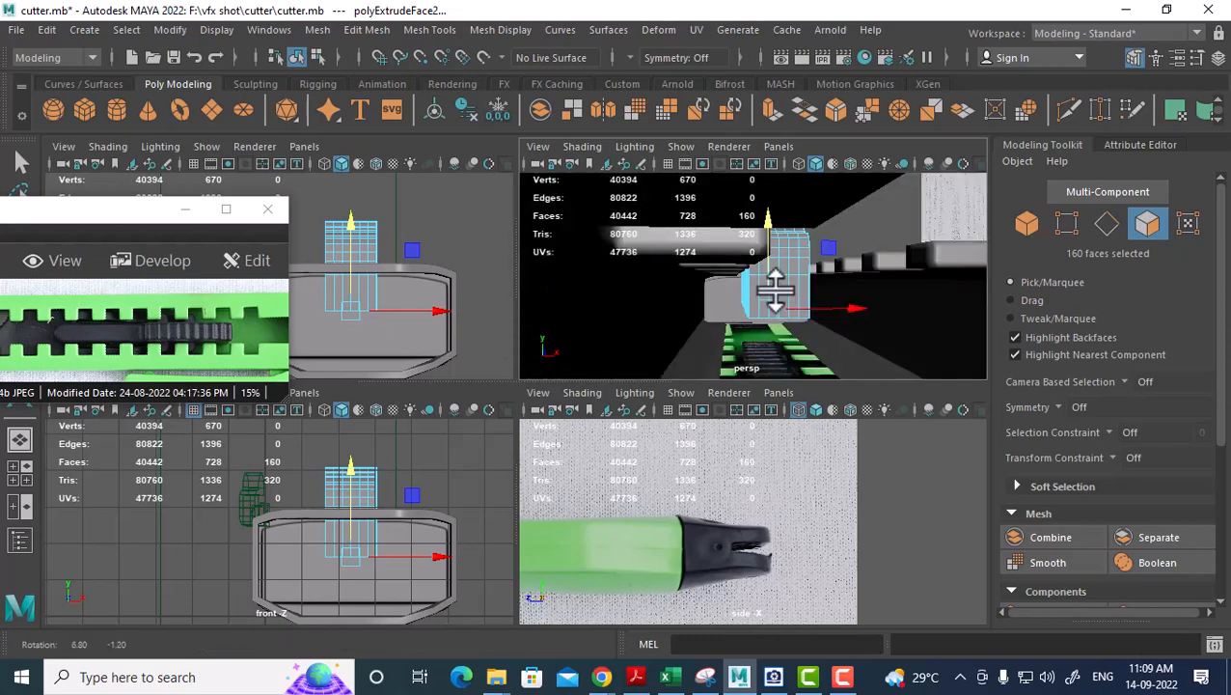
scroll(760, 301, "down", 5)
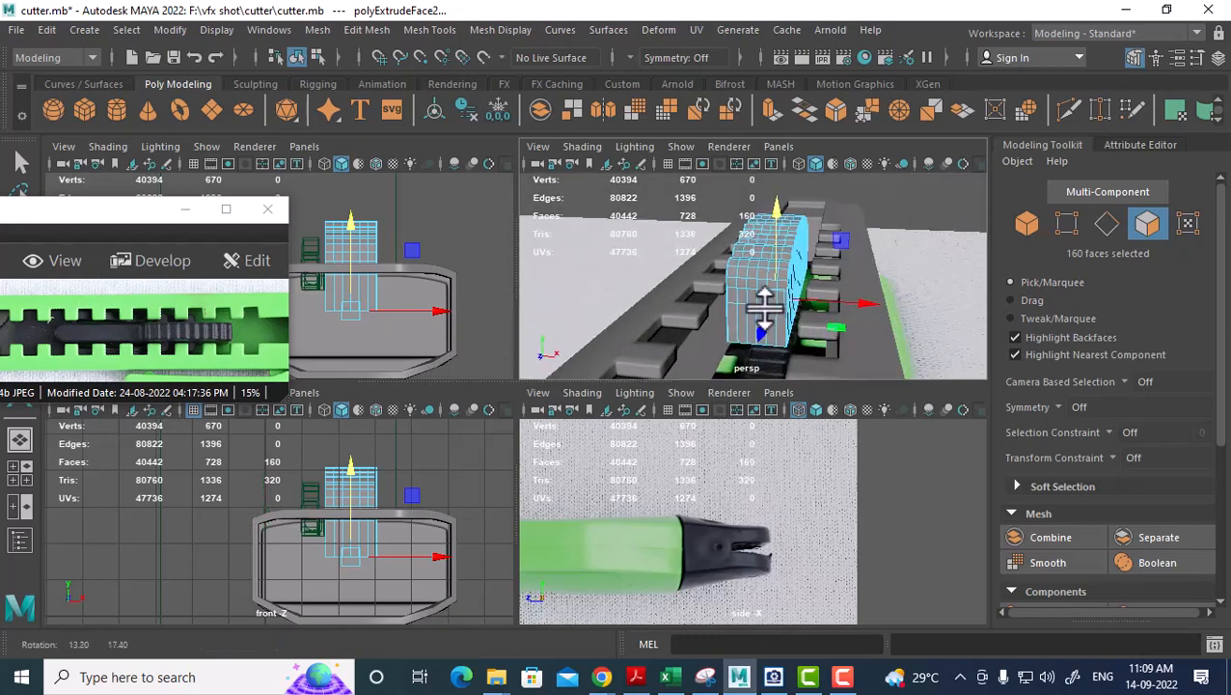
left_click_drag(764, 296, 738, 273, "alt")
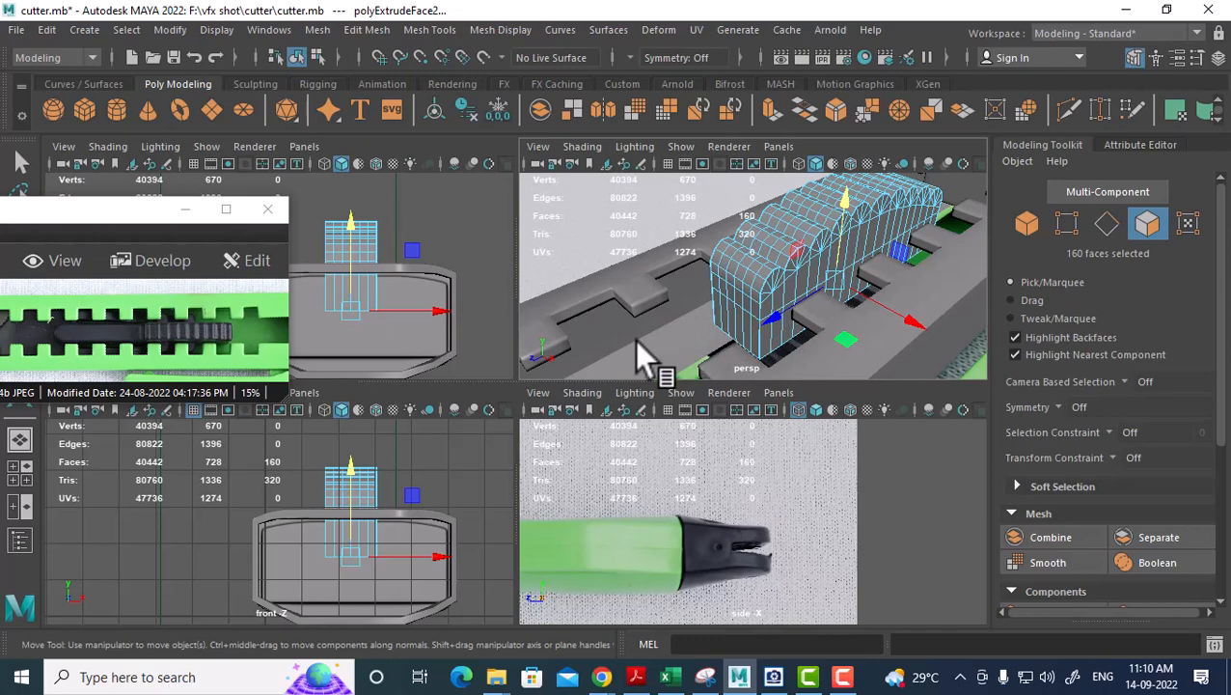
left_click_drag(635, 341, 793, 245, "alt")
left_click(837, 274)
key("space")
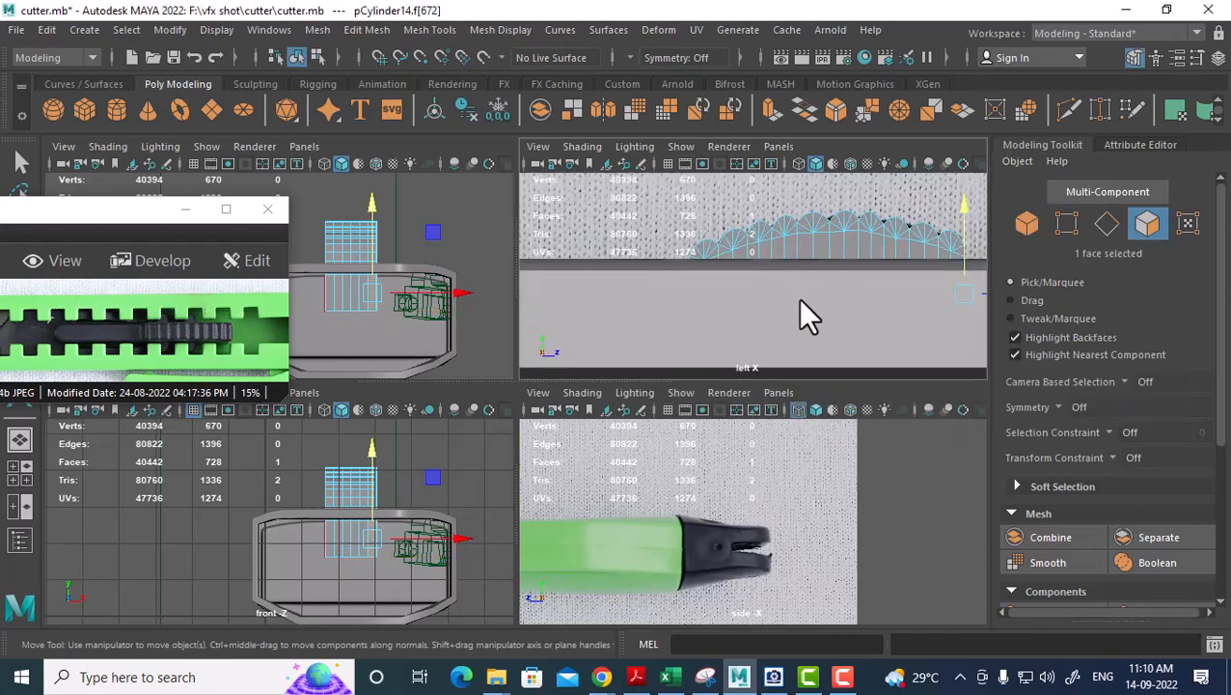
key("4")
scroll(802, 297, "down", 2)
middle_click_drag(907, 320, 751, 352, "alt")
scroll(718, 361, "up", 3)
left_click_drag(750, 364, 694, 278)
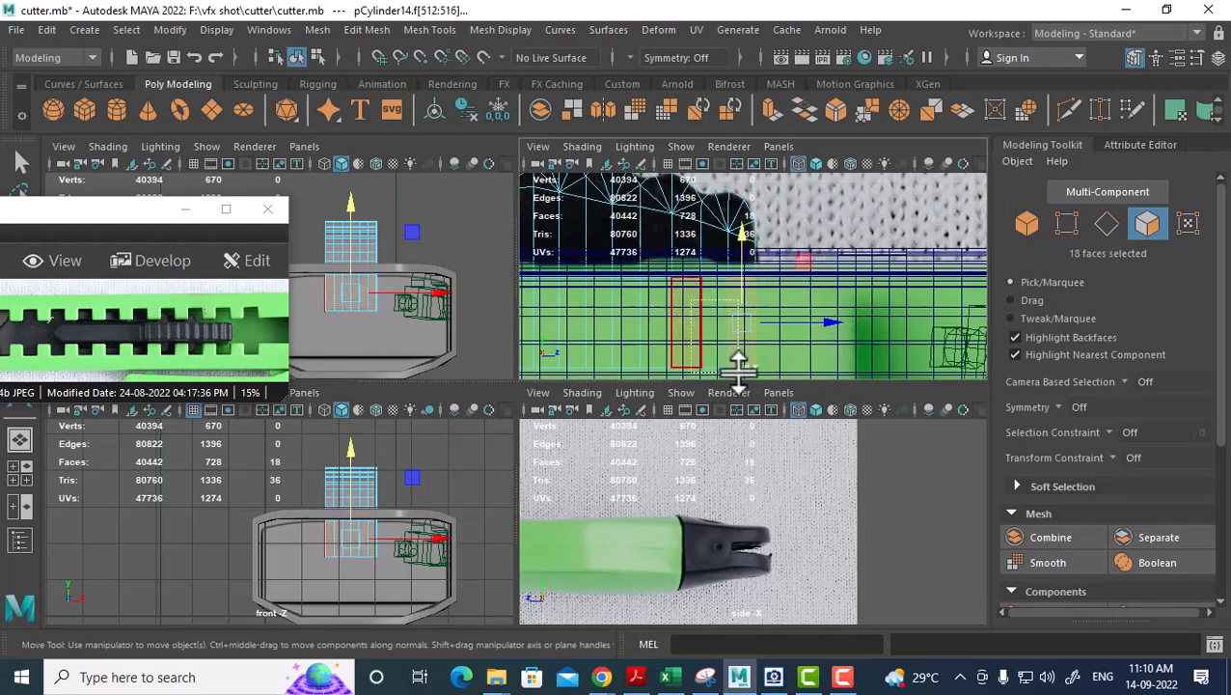
Narrow the selection to the eight end faces and extrude them along the slot over the black slider strip in the top view.
key("space")
mouse_move(786, 315)
left_mouse_down()
mouse_move(809, 275)
mouse_move(804, 302)
mouse_move(819, 307)
mouse_move(813, 291)
mouse_move(794, 328)
left_mouse_up()
key("5")
right_click_drag(791, 330, 823, 291, "alt")
left_click_drag(846, 245, 797, 282)
key("space")
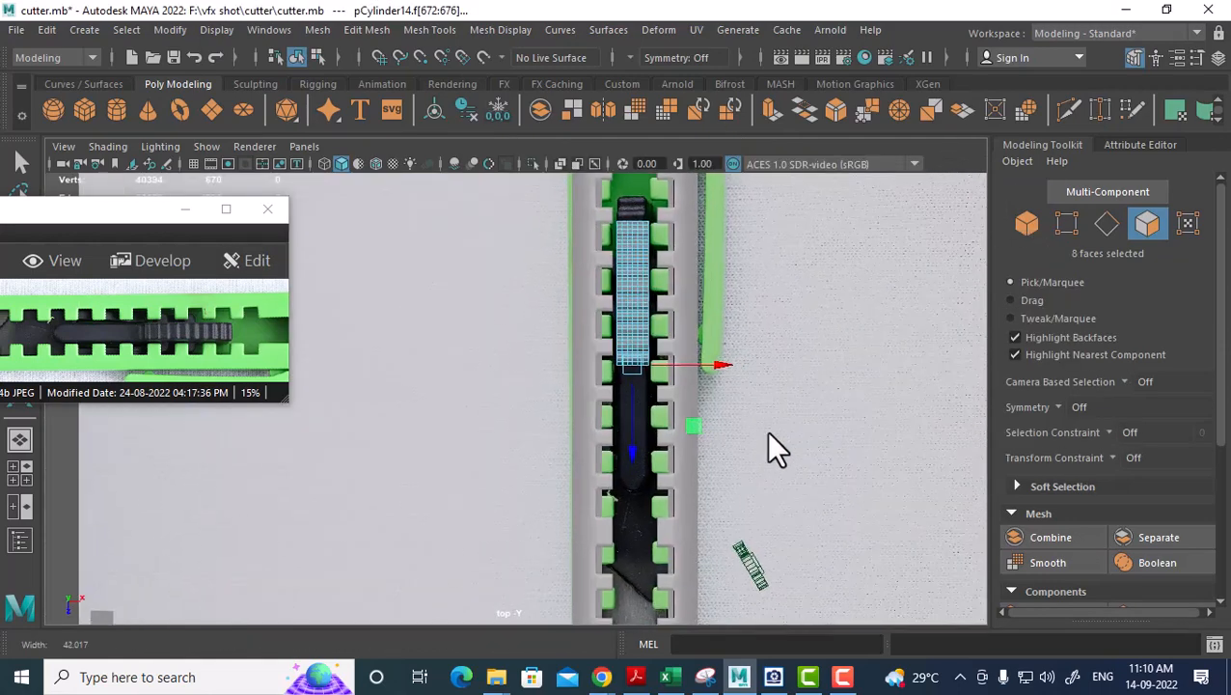
scroll(772, 439, "up", 5)
left_click_drag(718, 334, 740, 509)
key("ctrl+e")
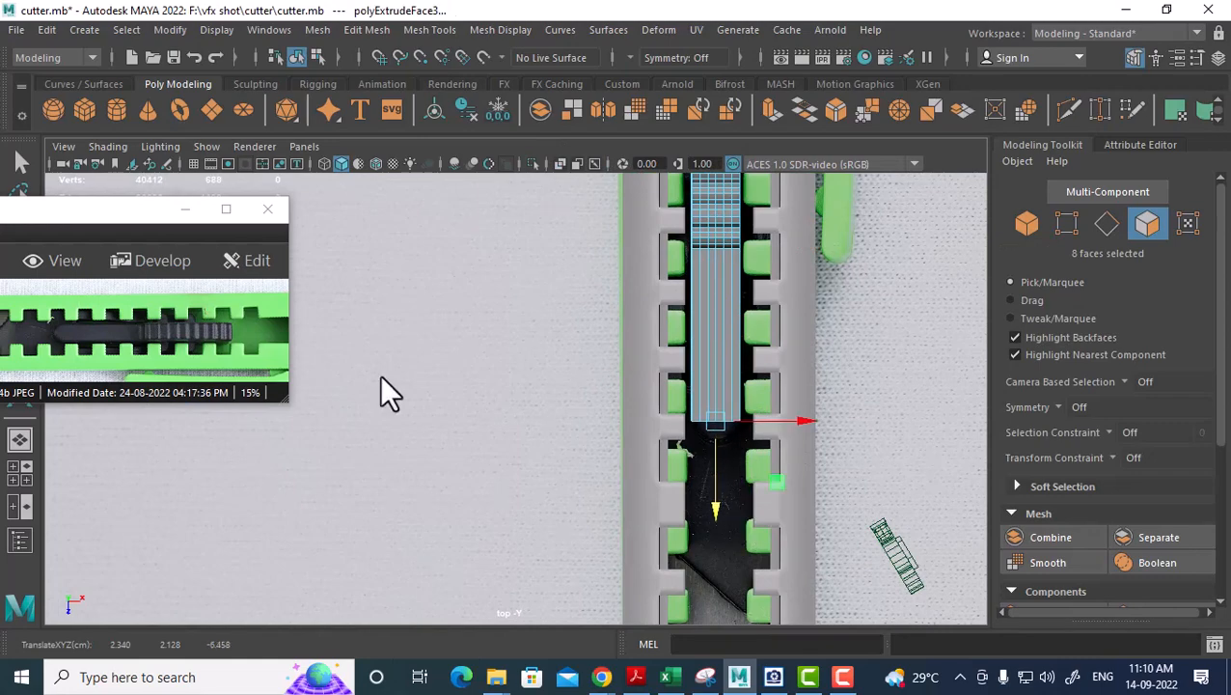
scroll(837, 392, "up", 5)
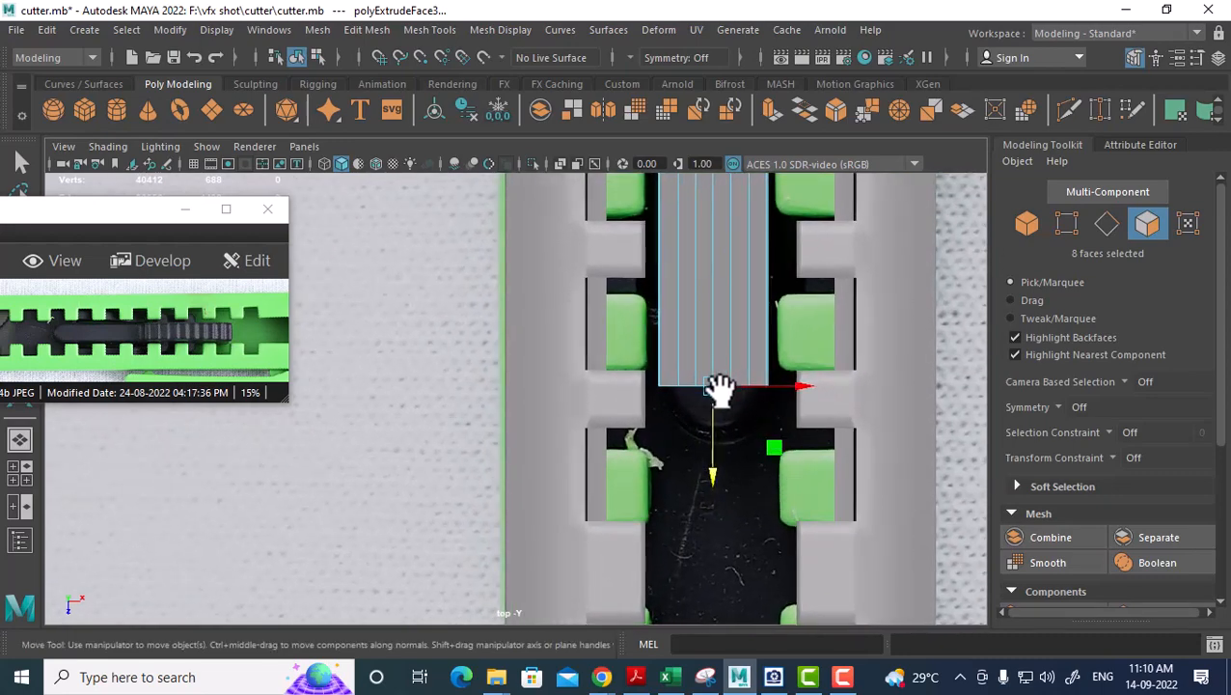
mouse_move(719, 489)
left_mouse_down()
mouse_move(723, 412)
mouse_move(723, 482)
left_mouse_up()
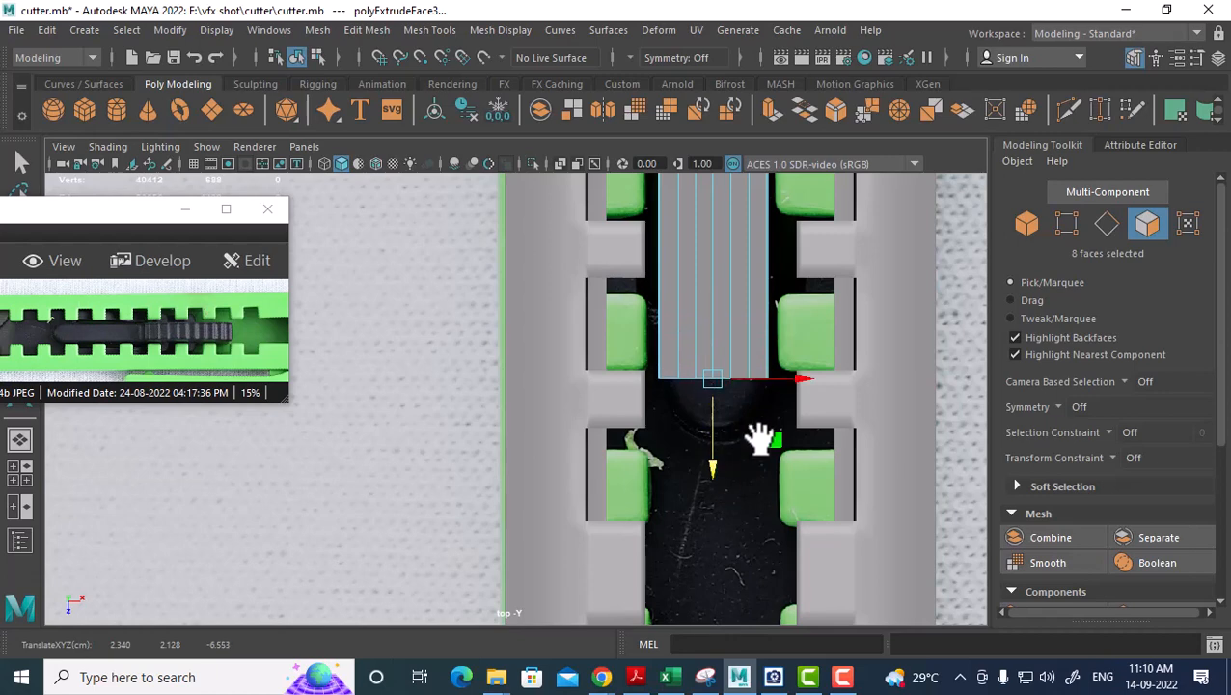
Move the middle vertices of the extension's end outward into a rounded tip, and shift the whole end along the slot to match the photo.
scroll(791, 429, "up", 3)
right_click(765, 179)
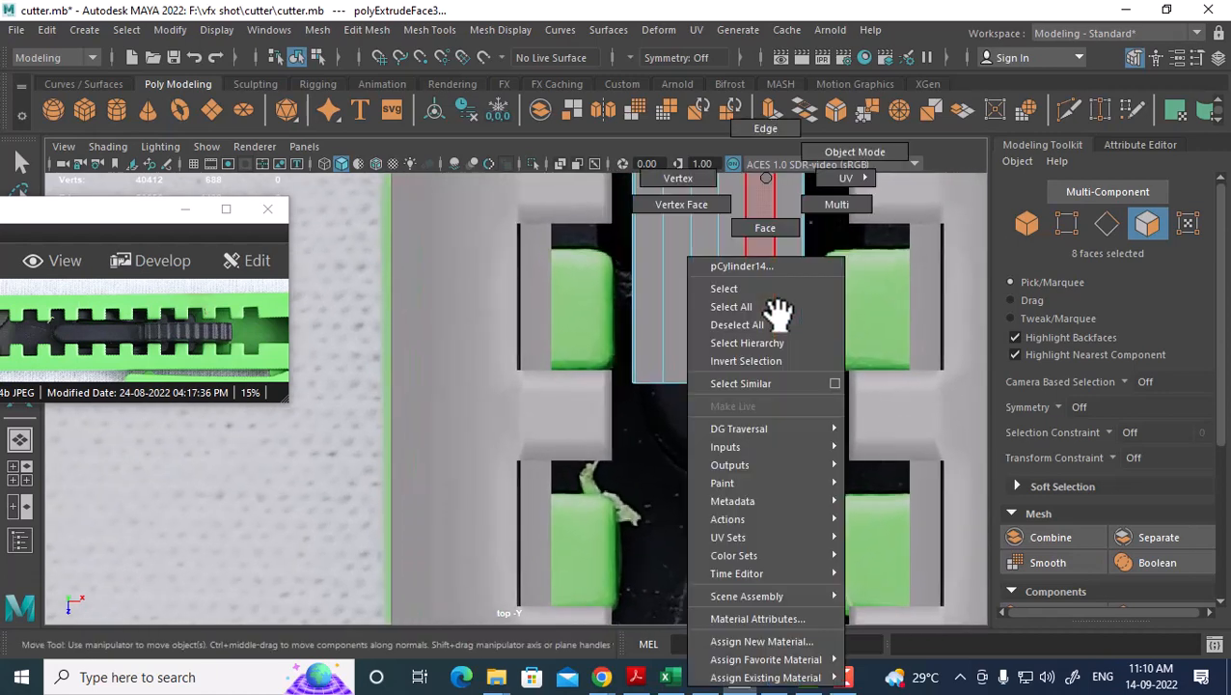
left_click(674, 181)
scroll(716, 359, "up", 1)
left_click_drag(779, 416, 827, 410)
left_click_drag(755, 460, 748, 494)
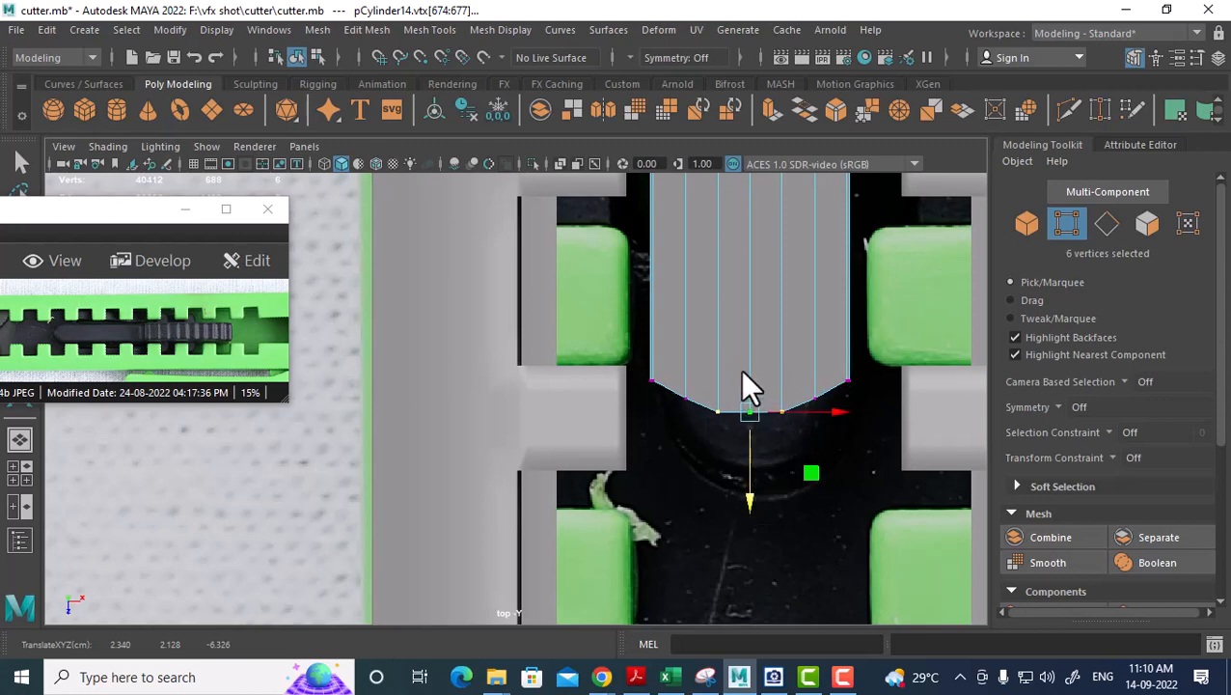
left_click_drag(741, 371, 749, 510)
left_click_drag(633, 347, 849, 461)
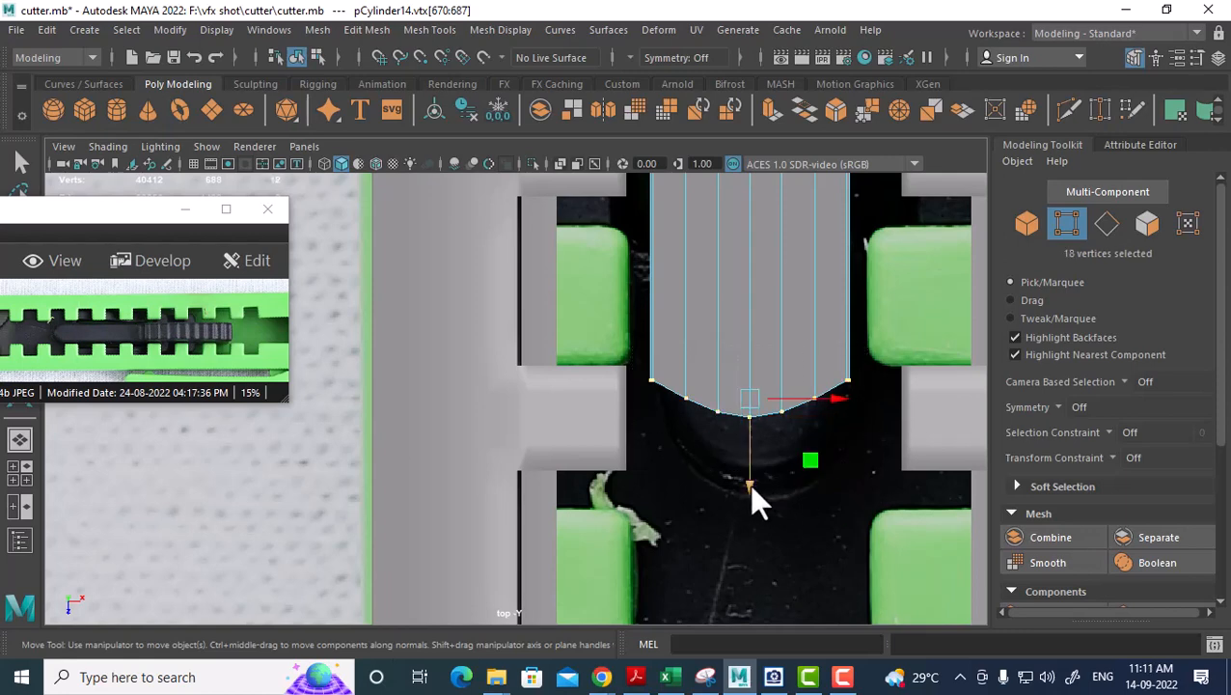
left_click_drag(753, 488, 762, 538)
Select the four vertices at both outer corners of the slider tip in the top view and nudge them to refine the rounded end.
scroll(830, 399, "up", 6)
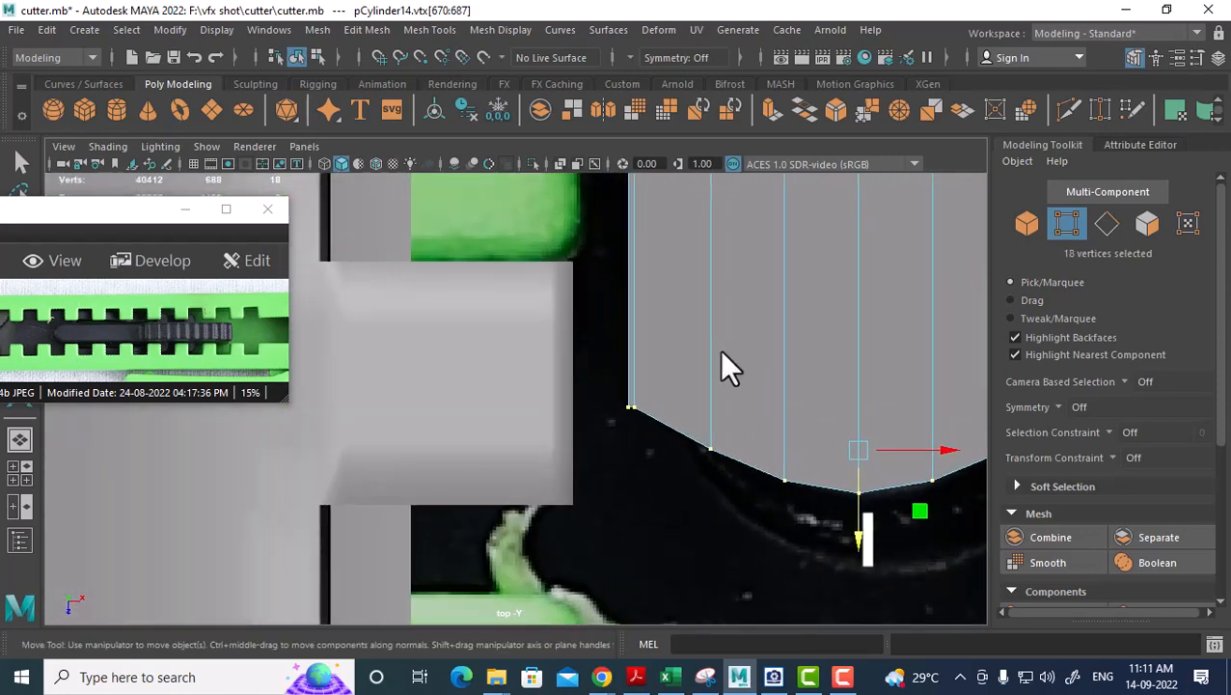
scroll(730, 367, "up", 4)
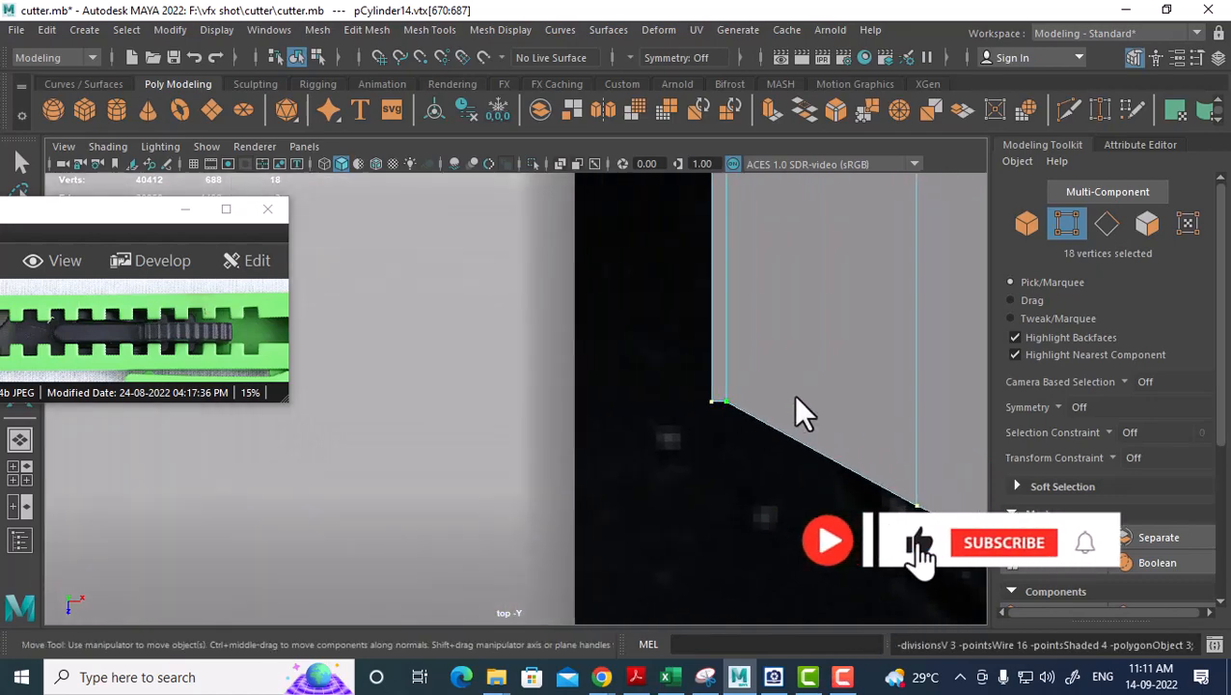
scroll(813, 399, "down", 8)
scroll(522, 335, "up", 5)
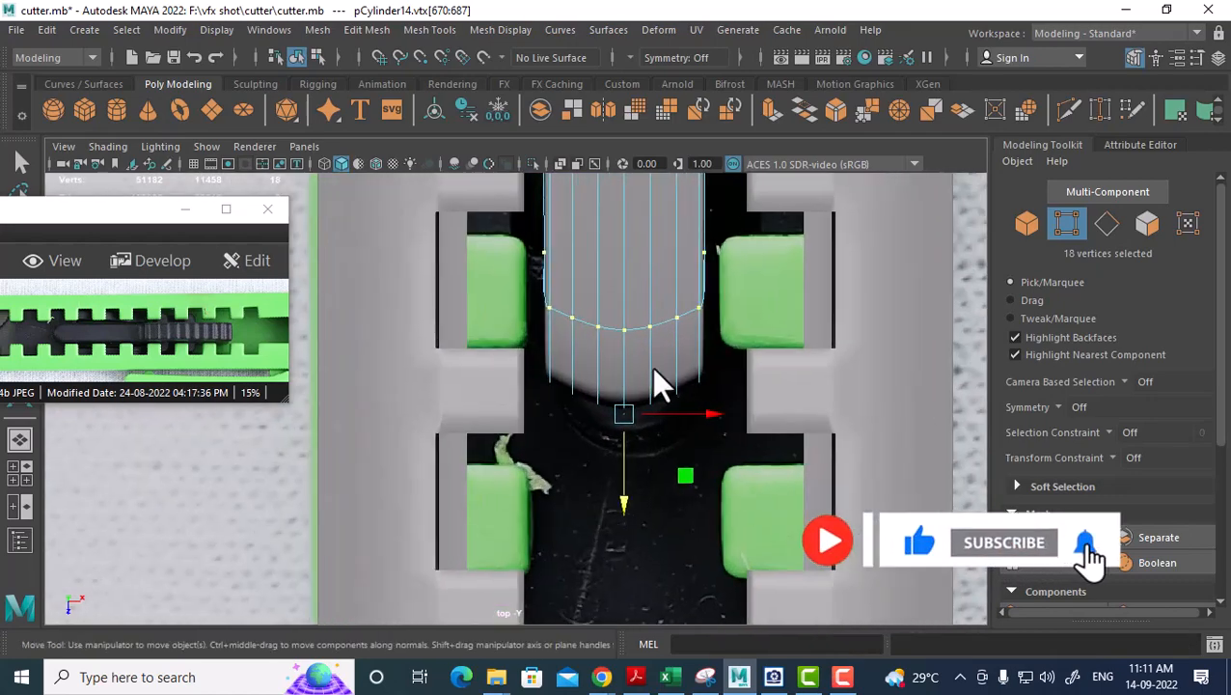
scroll(674, 385, "up", 6)
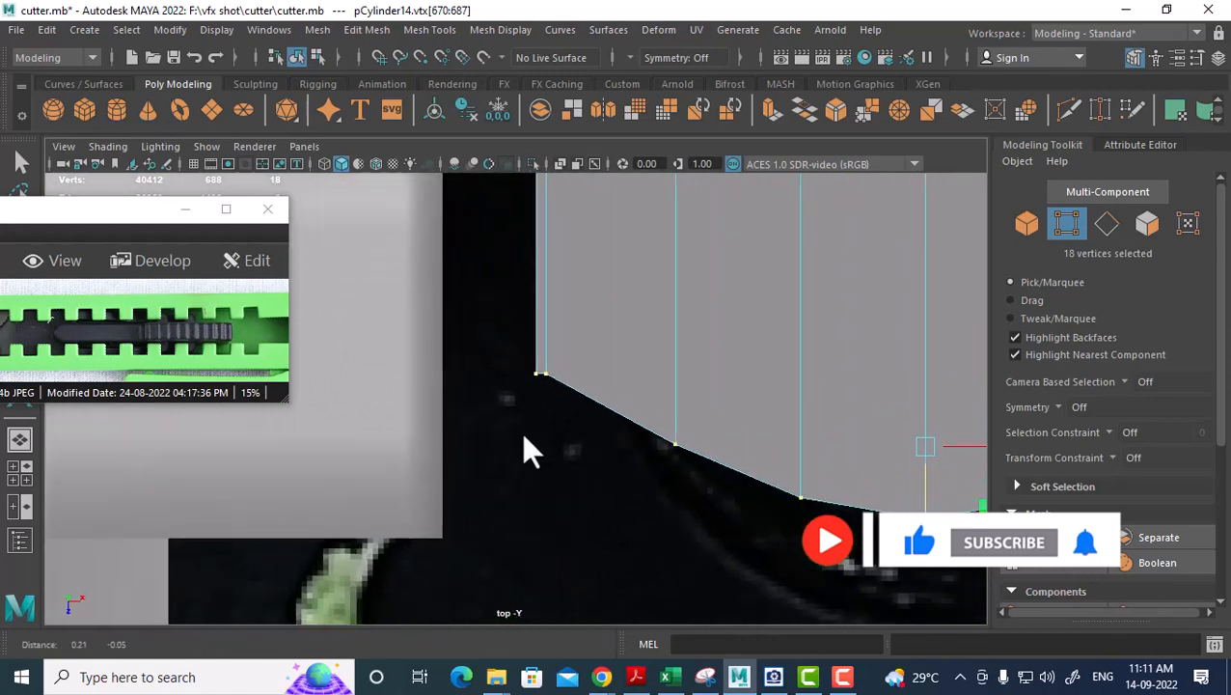
scroll(577, 365, "up", 1)
left_click(547, 372)
scroll(730, 418, "down", 5)
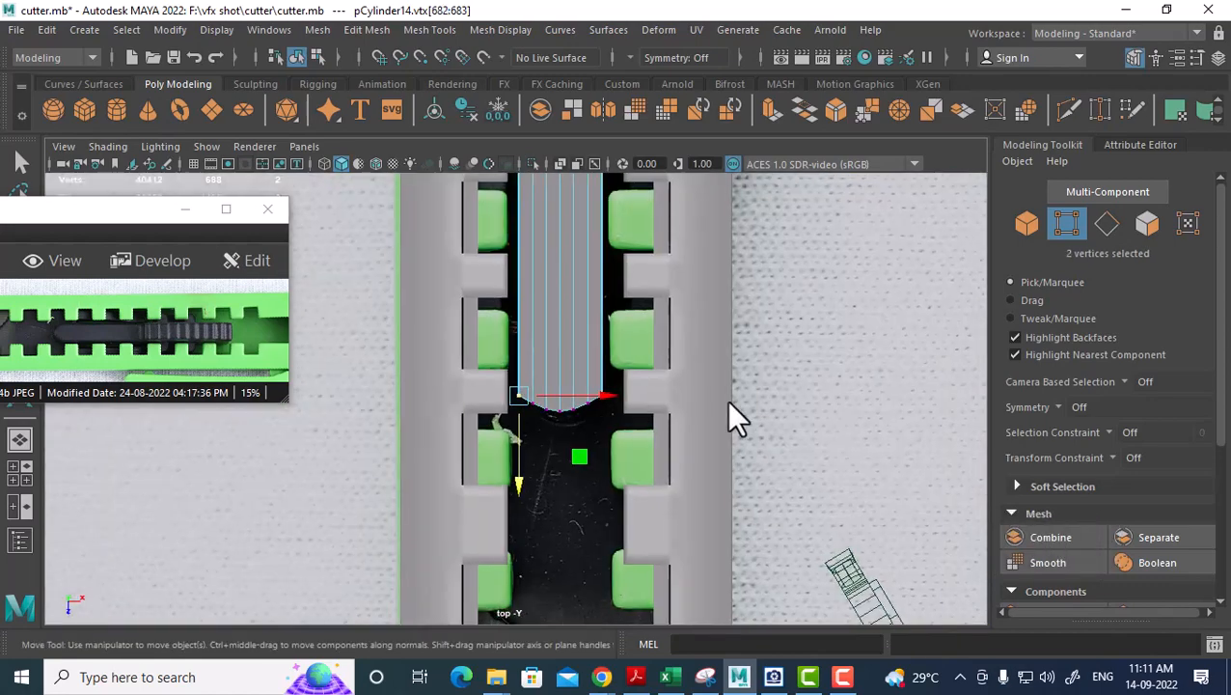
middle_click_drag(728, 402, 547, 410, "alt")
right_click_drag(547, 410, 615, 512, "alt")
middle_click_drag(615, 512, 762, 523, "alt")
right_click_drag(762, 522, 865, 485, "alt")
middle_click_drag(865, 484, 627, 540, "alt")
right_click_drag(627, 539, 690, 521, "alt")
left_click_drag(786, 364, 811, 417)
right_click_drag(656, 461, 602, 508, "alt")
middle_click_drag(602, 507, 668, 544, "alt")
middle_click_drag(551, 489, 611, 406, "alt")
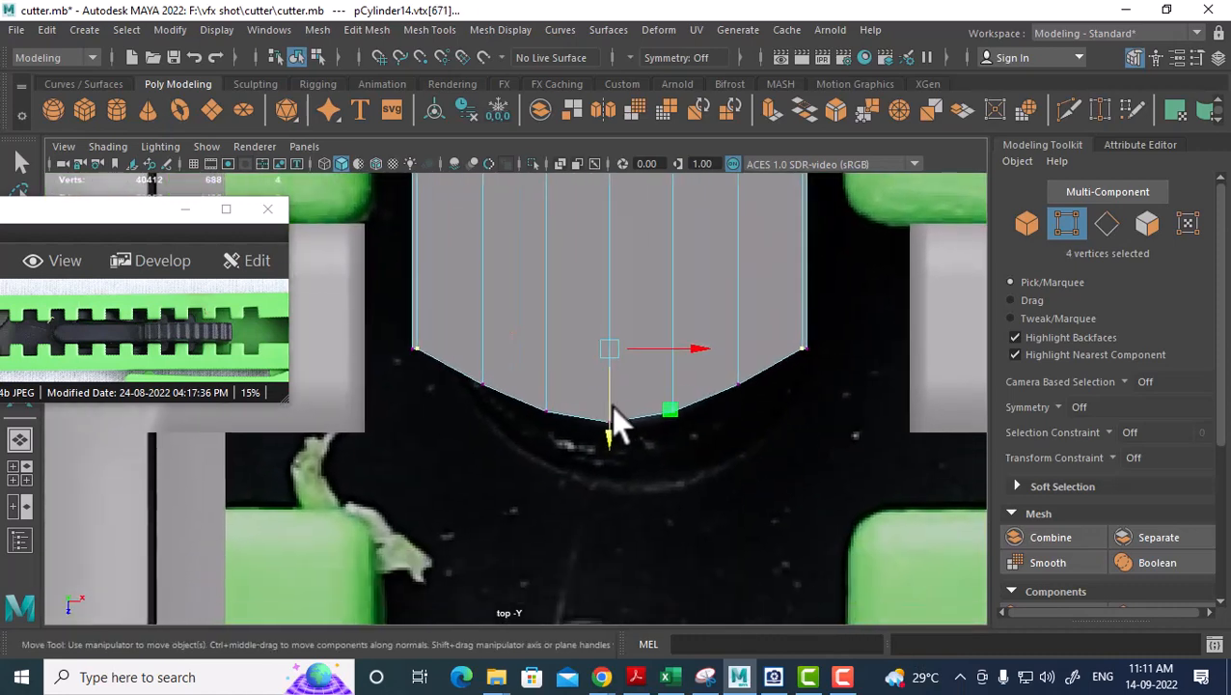
right_click_drag(611, 406, 698, 606, "alt")
left_click_drag(678, 397, 675, 399)
Compare the slider tip with the reference photo in perspective and examine the underside of the knob and its extension.
right_click_drag(726, 474, 733, 443, "alt")
key("space")
left_click_drag(732, 444, 739, 408)
left_click_drag(741, 405, 542, 391, "alt")
left_click_drag(91, 341, 201, 311)
right_click_drag(617, 425, 709, 320, "alt")
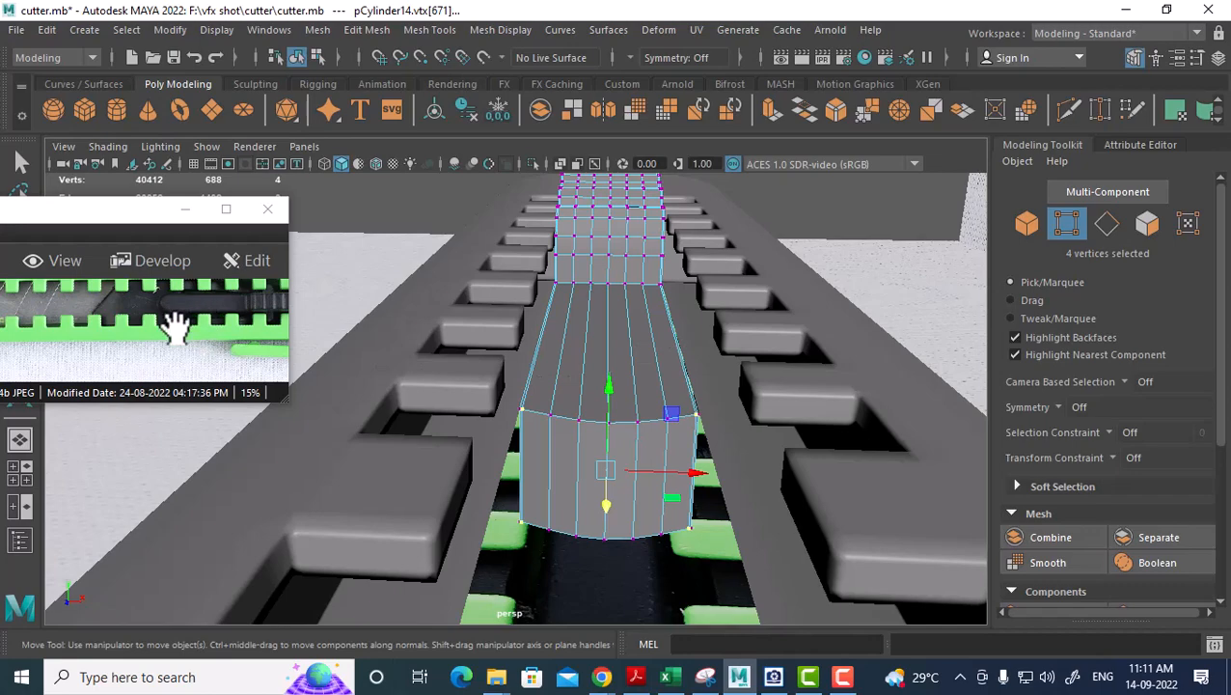
left_click_drag(294, 379, 643, 392, "alt")
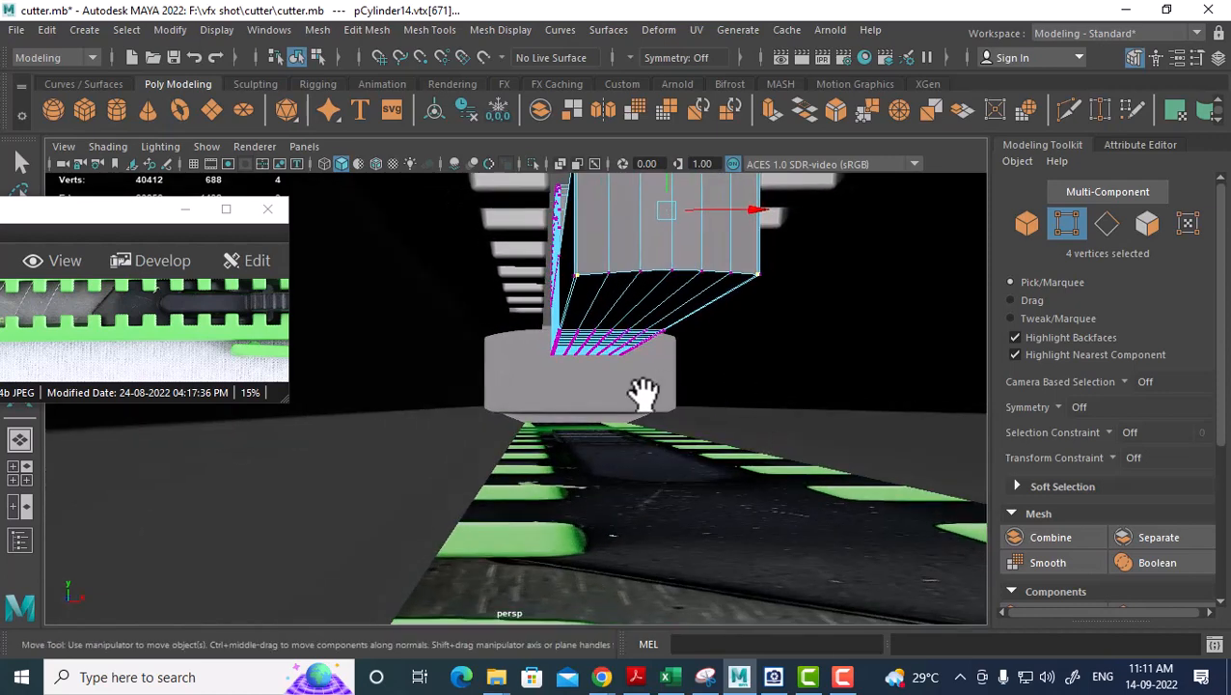
Select only the underside faces of the knob and its extension using the front view, and extrude them downward inside the cutter body.
key("space")
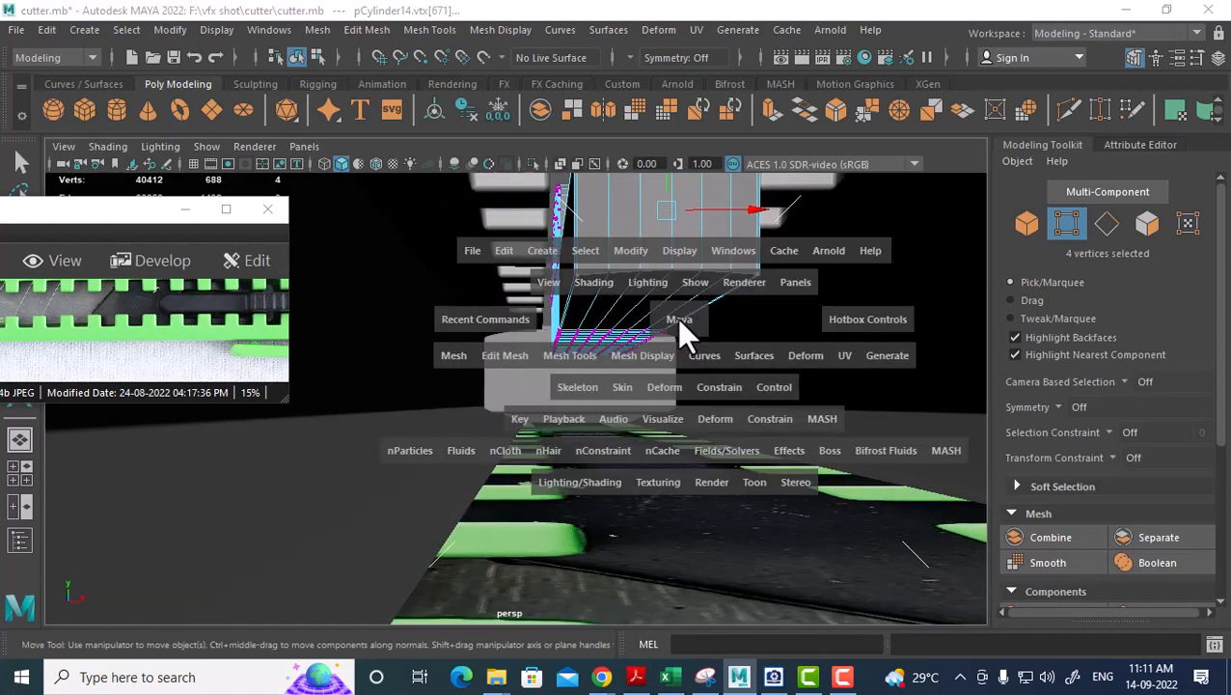
left_click_drag(676, 317, 682, 388)
right_click_drag(665, 293, 660, 259)
left_click_drag(520, 558, 522, 557)
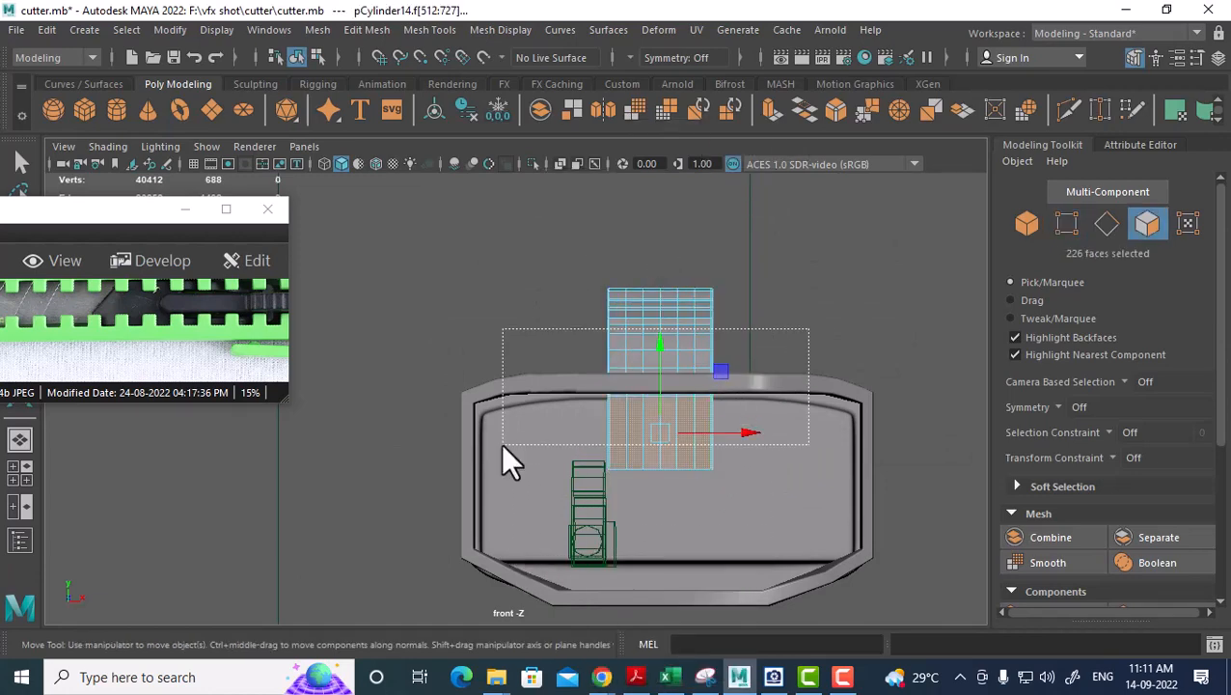
left_click_drag(502, 444, 502, 444, "ctrl")
key("space")
left_click_drag(674, 497, 672, 347)
scroll(696, 418, "up", 2)
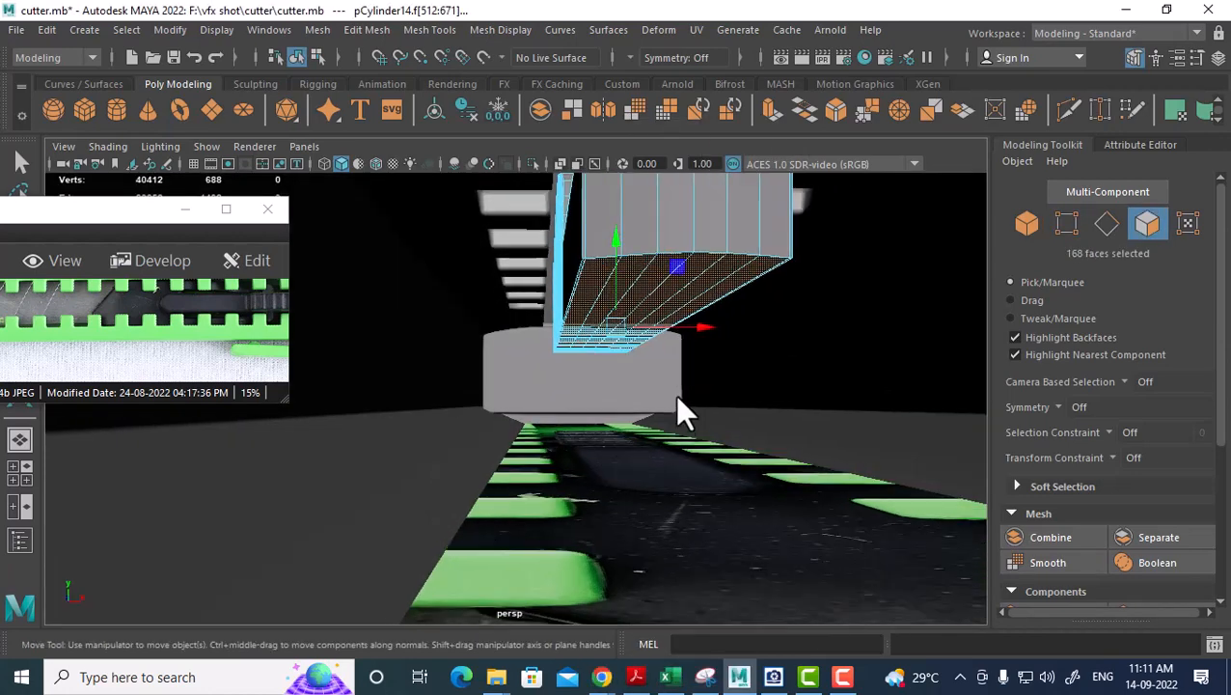
scroll(687, 371, "up", 5)
middle_click_drag(637, 379, 564, 430, "alt")
scroll(600, 453, "down", 5)
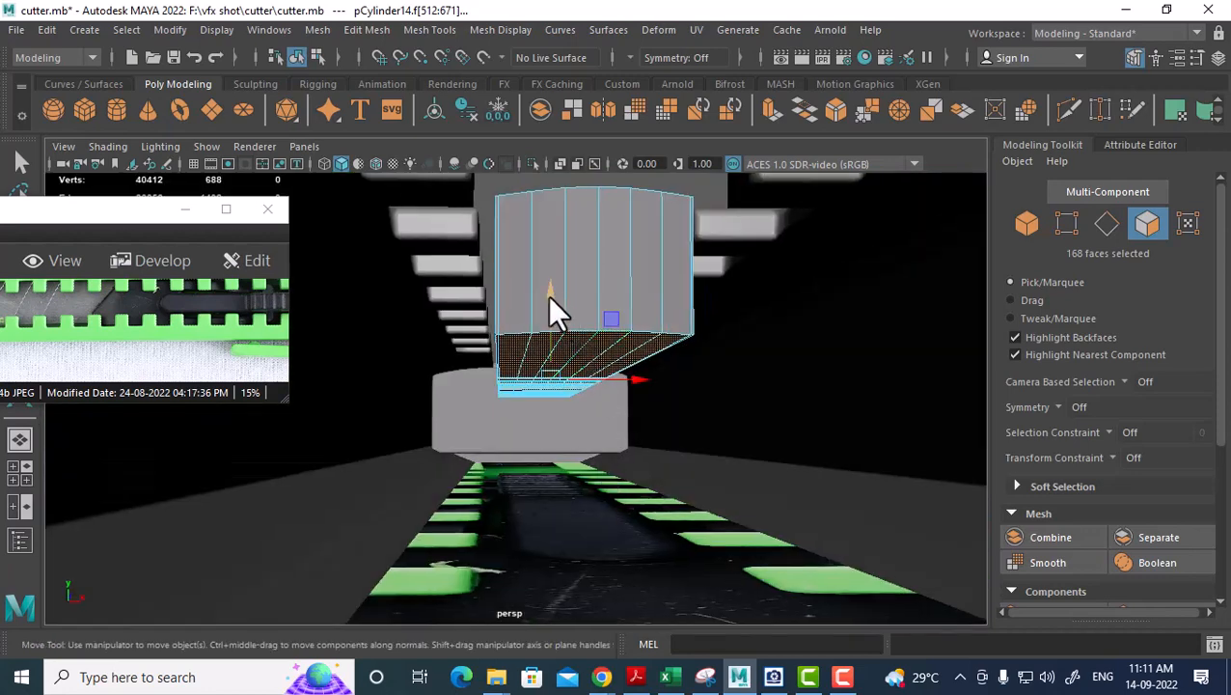
left_click_drag(554, 333, 551, 356)
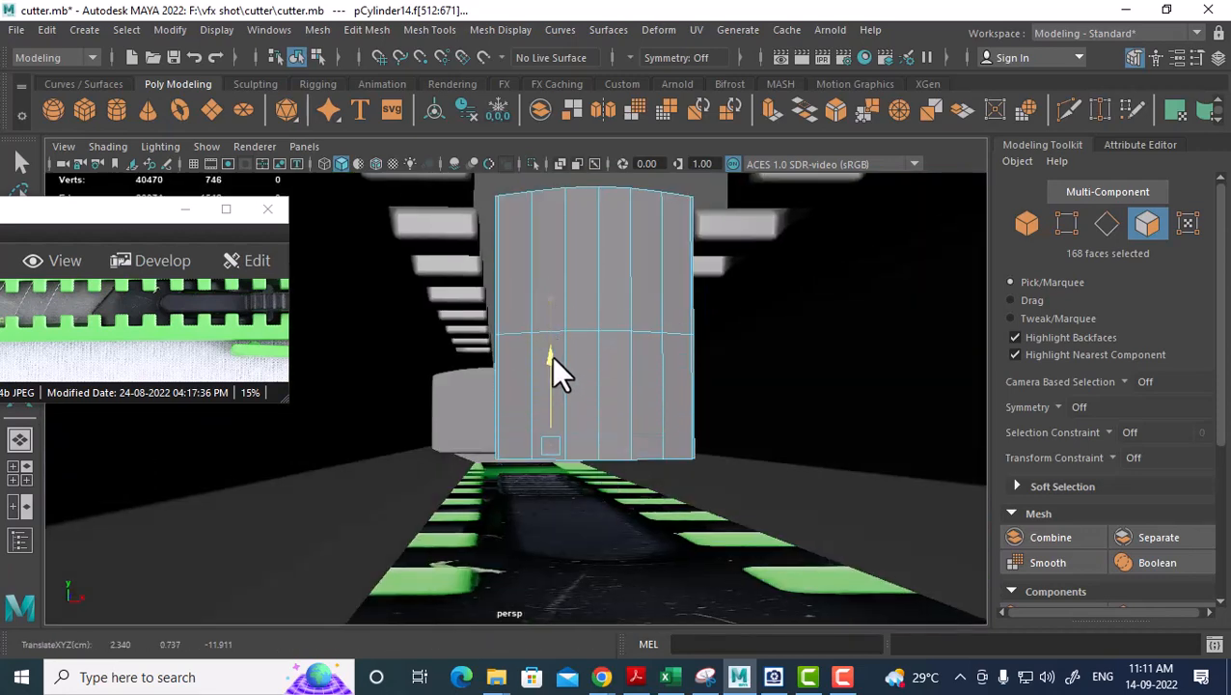
mouse_move(551, 355)
left_mouse_down()
mouse_move(642, 382)
mouse_move(598, 404)
mouse_move(545, 362)
mouse_move(556, 385)
mouse_move(538, 347)
left_mouse_up()
key("ctrl+e")
key("w")
Select the band of side faces around the new lower extrusion and extrude it outward with a Local Translate Z of about 1.42.
right_click_drag(538, 351, 539, 390, "alt")
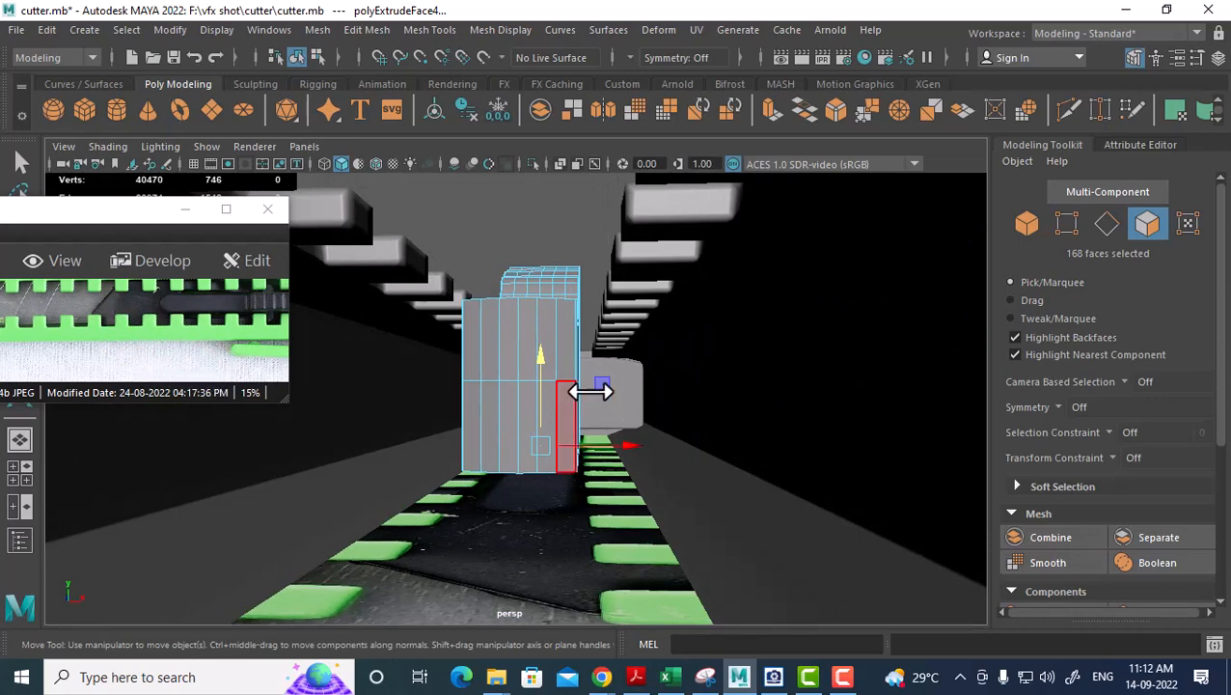
left_click_drag(617, 424, 605, 374, "alt")
key("space")
middle_click_drag(700, 376, 615, 310, "alt")
right_click_drag(734, 256, 735, 277)
left_click_drag(680, 422, 435, 466)
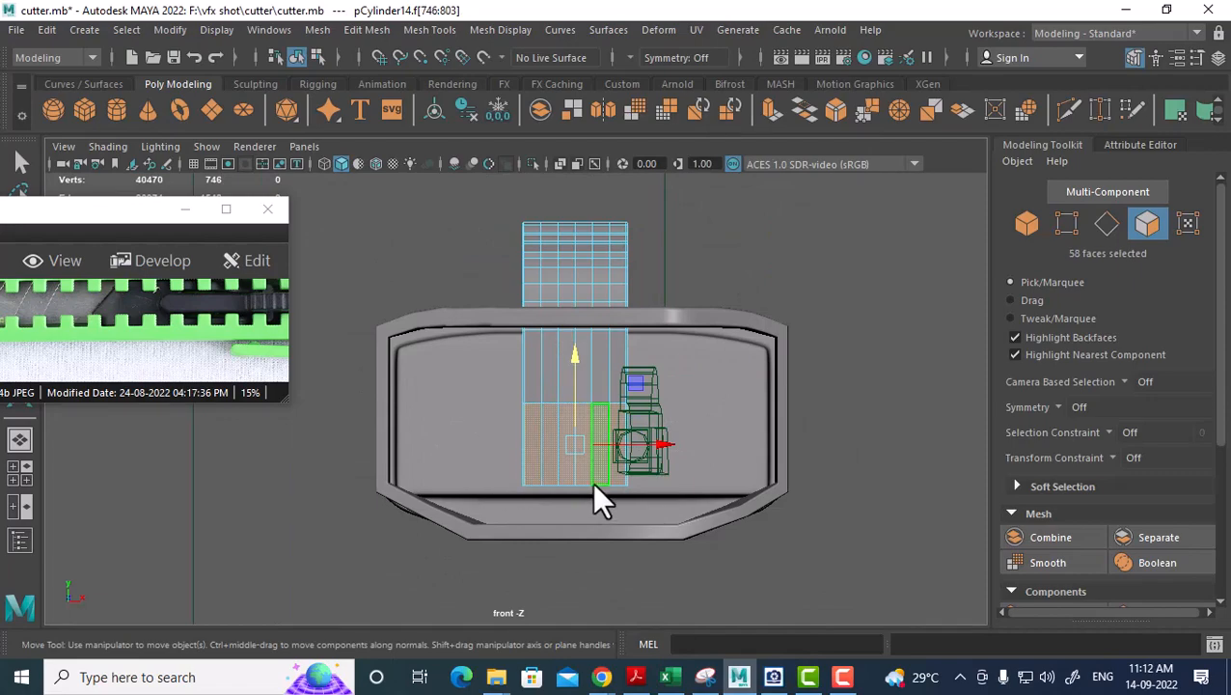
key("space")
left_click_drag(585, 382, 592, 479)
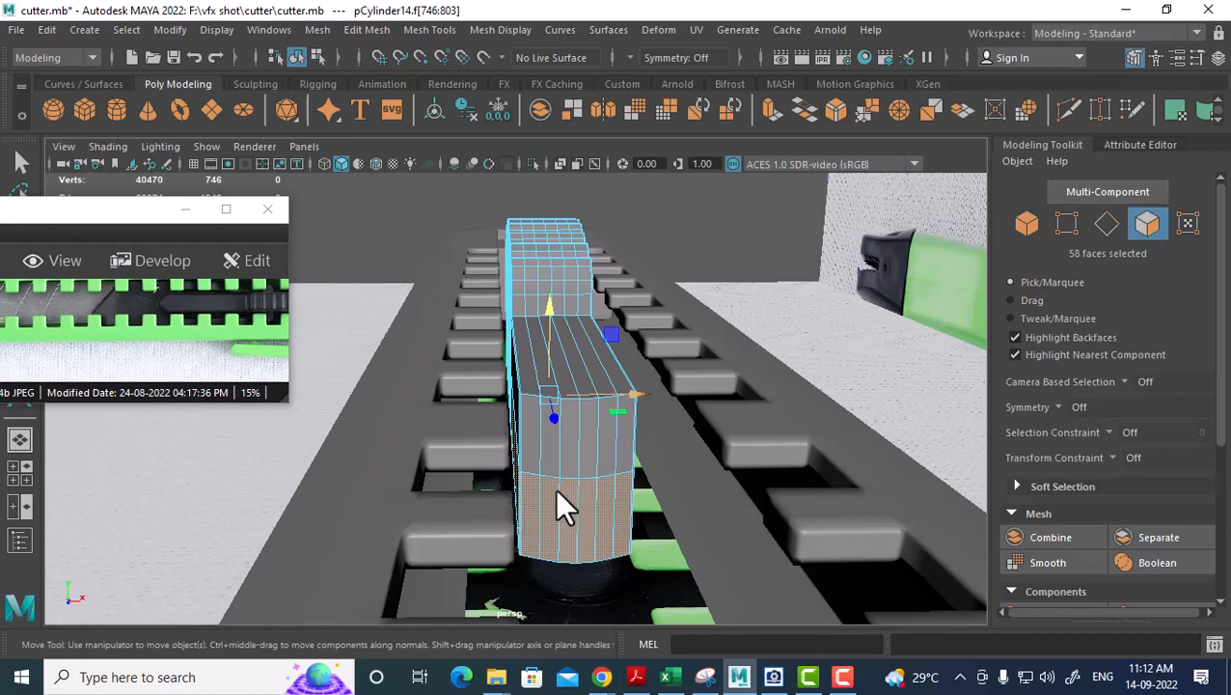
left_click_drag(557, 486, 544, 478, "alt")
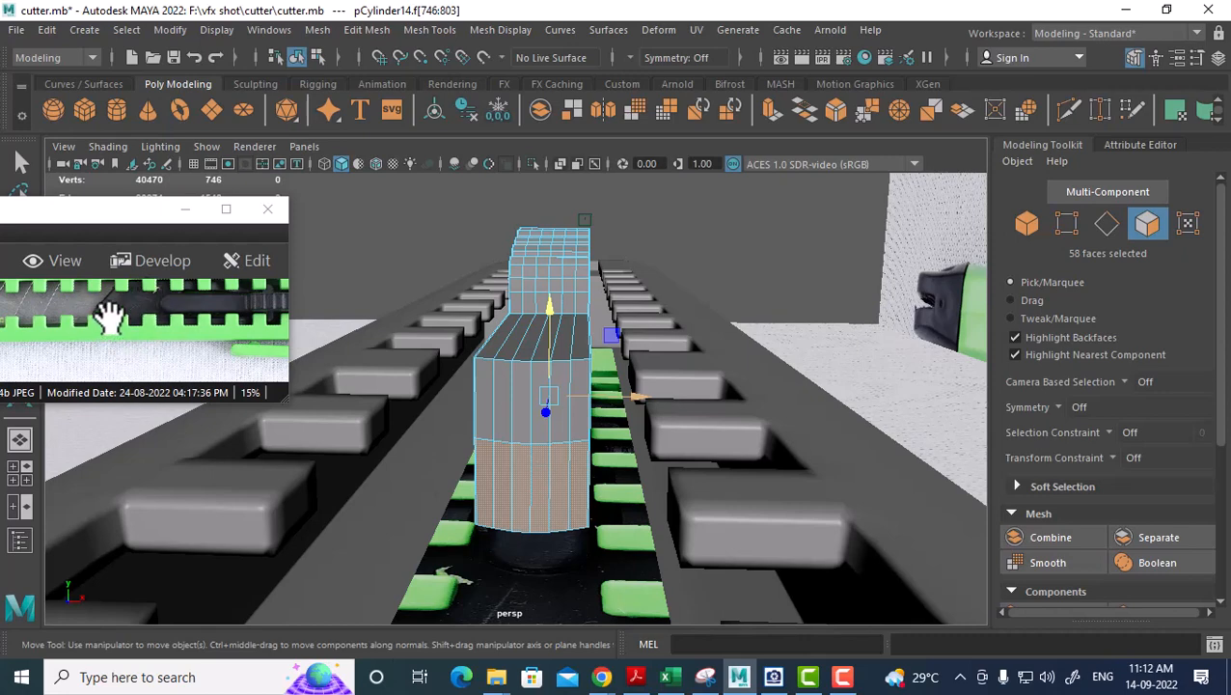
left_click_drag(585, 404, 661, 353, "alt")
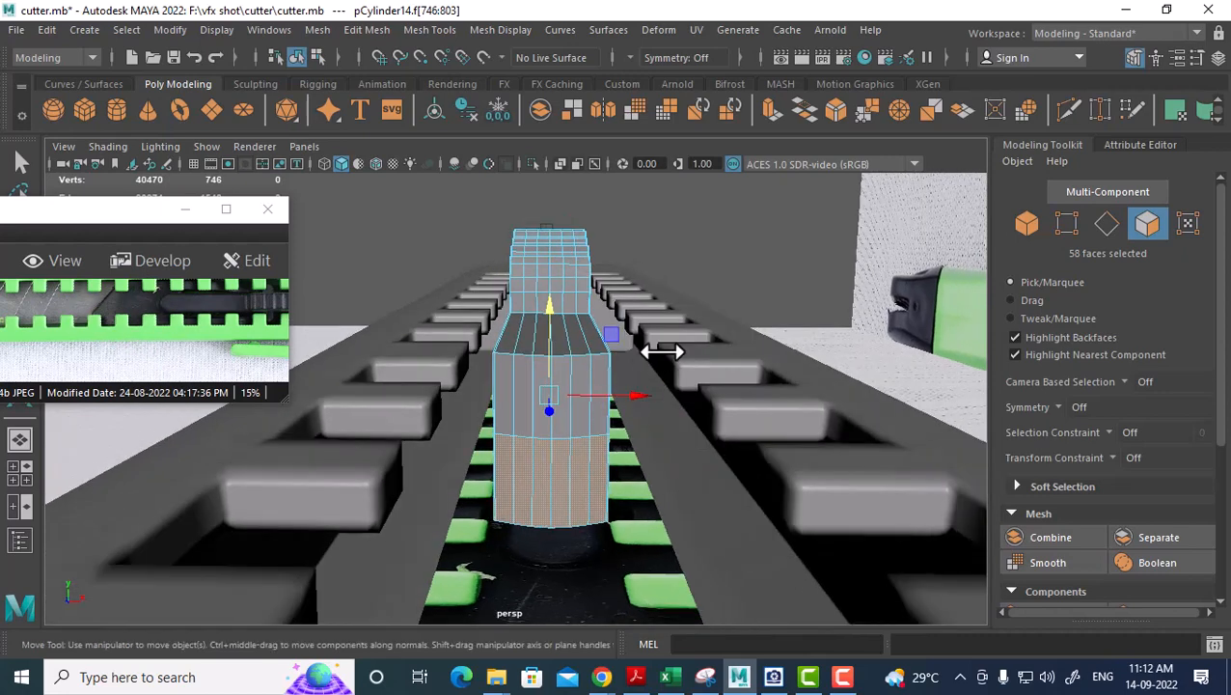
right_click_drag(710, 269, 710, 315, "shift")
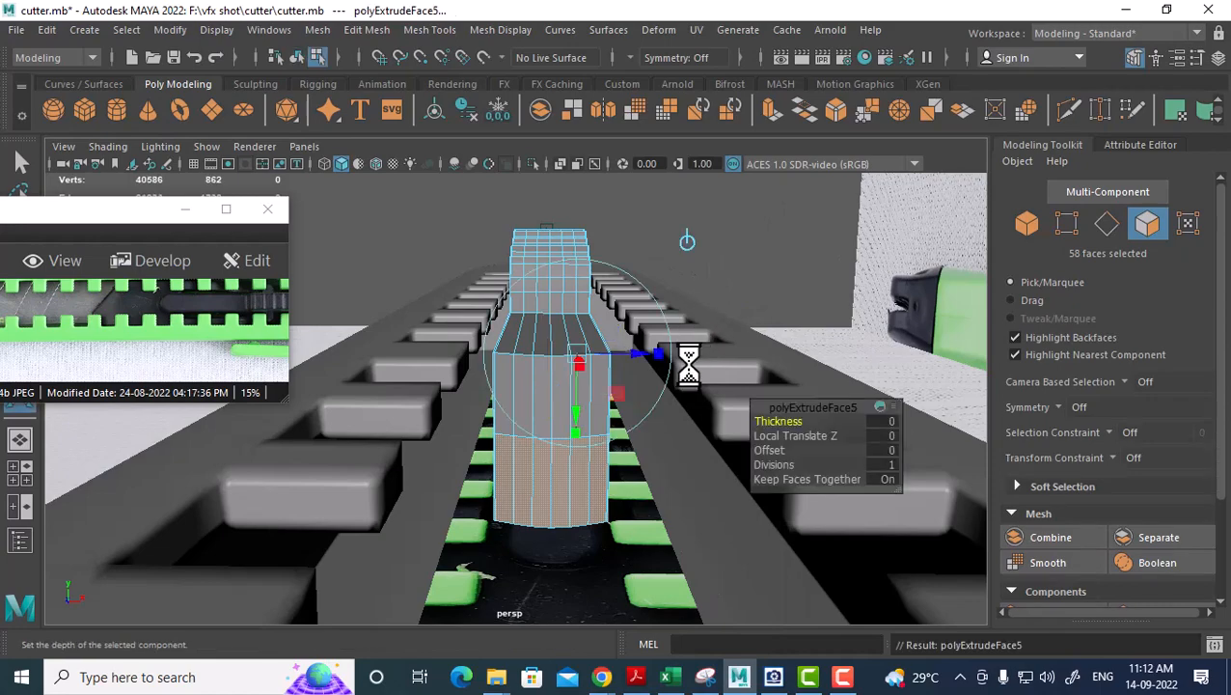
left_click_drag(690, 359, 643, 413, "alt")
left_click_drag(674, 348, 599, 392)
Widen the side-face extrusion to a Local Translate Z of about 1.834 in the wireframe top view and check it in shaded perspective.
key("space")
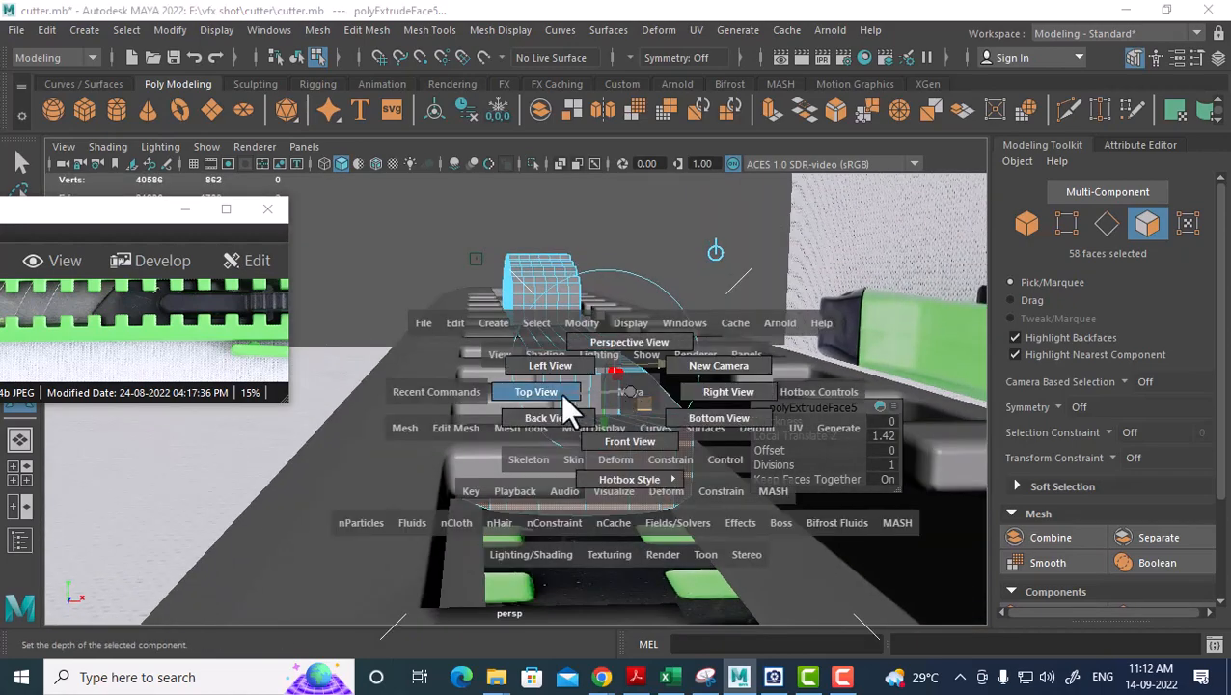
left_click(536, 391)
right_click_drag(547, 401, 571, 522, "alt")
right_click_drag(548, 471, 544, 321, "alt")
middle_click_drag(544, 322, 589, 409, "alt")
key("4")
left_click_drag(647, 267, 647, 273)
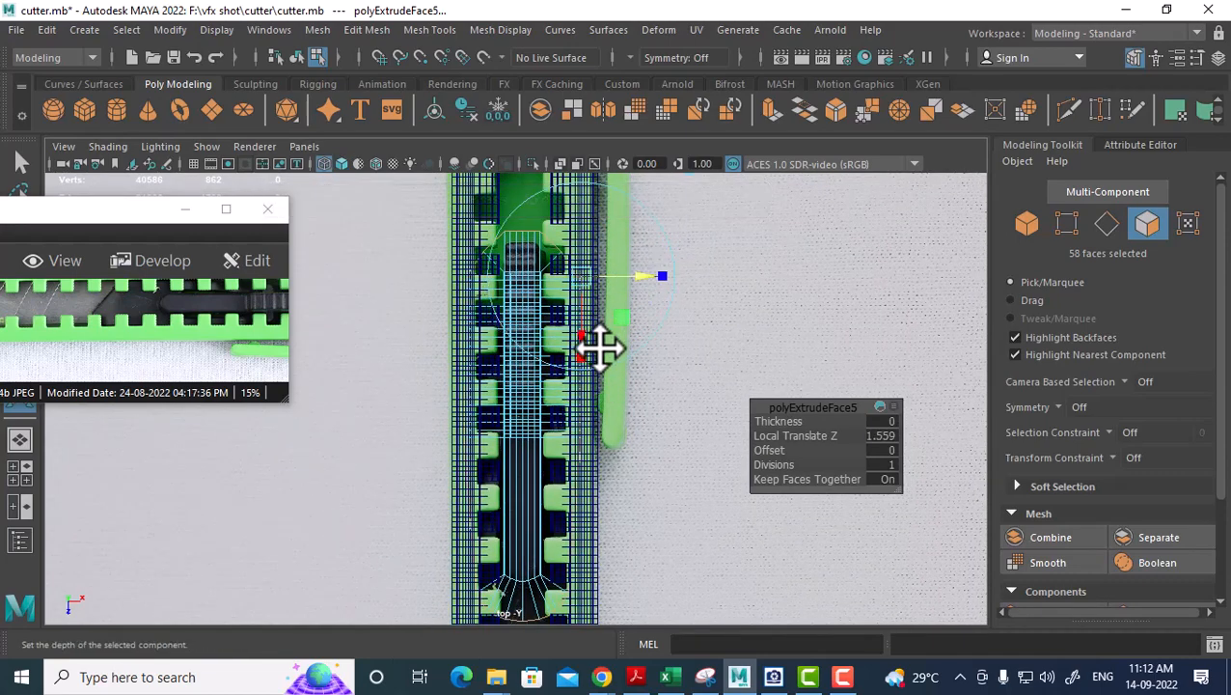
middle_click_drag(608, 401, 618, 349, "alt")
right_click_drag(617, 349, 636, 303, "alt")
right_click_drag(653, 365, 637, 256, "alt")
mouse_move(638, 256)
left_mouse_down()
mouse_move(642, 247)
mouse_move(642, 258)
left_mouse_up()
key("space")
left_click_drag(647, 323, 648, 283)
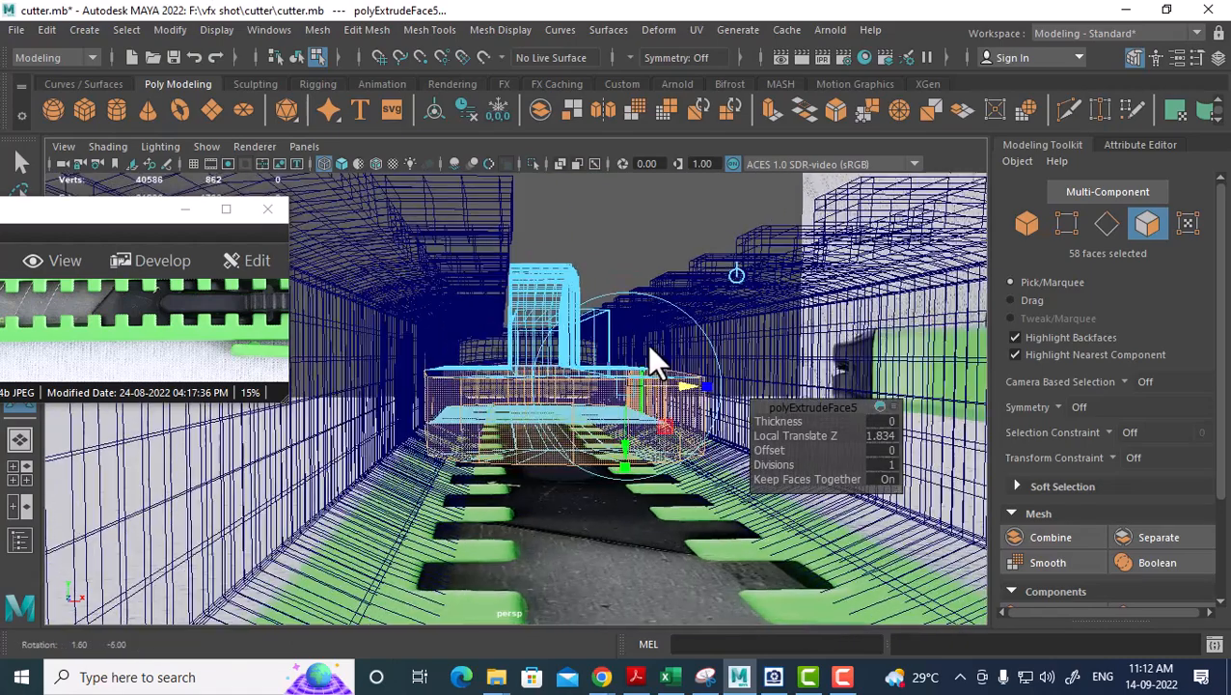
key("5")
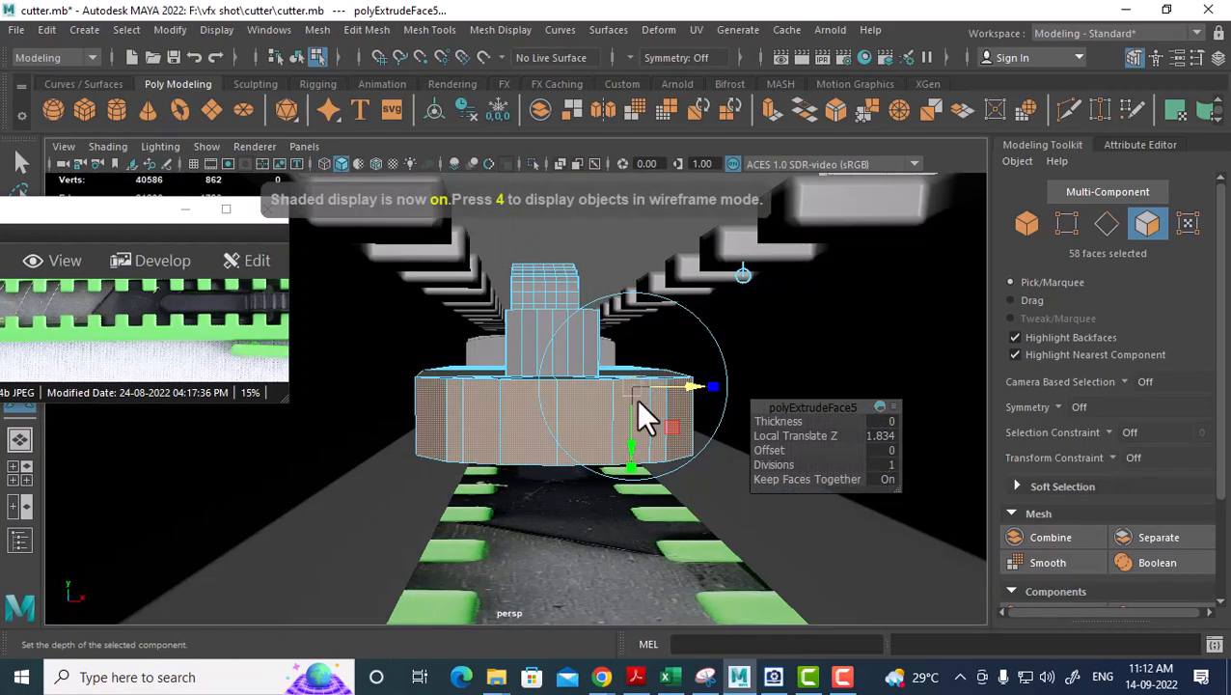
left_click_drag(695, 385, 697, 386)
Return to object mode and inspect both ends of the widened slider base against the reference photo.
left_click_drag(533, 412, 531, 468, "alt")
right_click_drag(492, 457, 599, 152)
left_click_drag(521, 497, 533, 485, "alt")
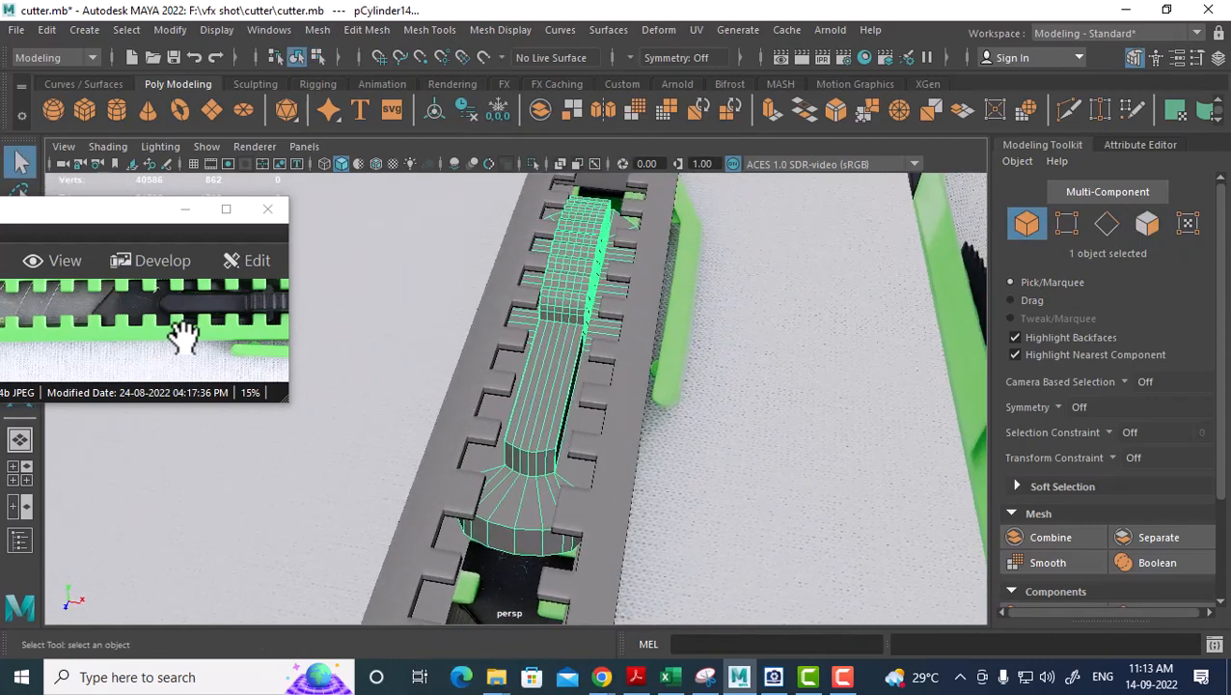
mouse_move(178, 335)
left_mouse_down()
mouse_move(39, 330)
mouse_move(159, 345)
left_mouse_up()
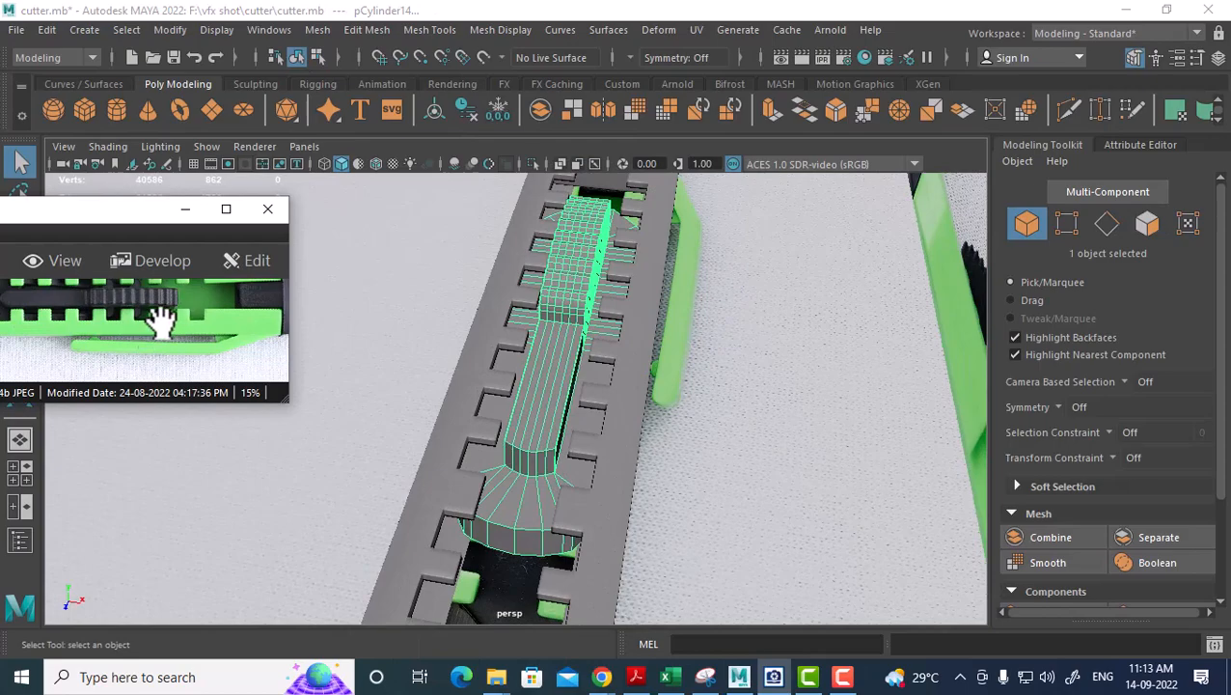
left_click_drag(500, 381, 754, 529, "alt")
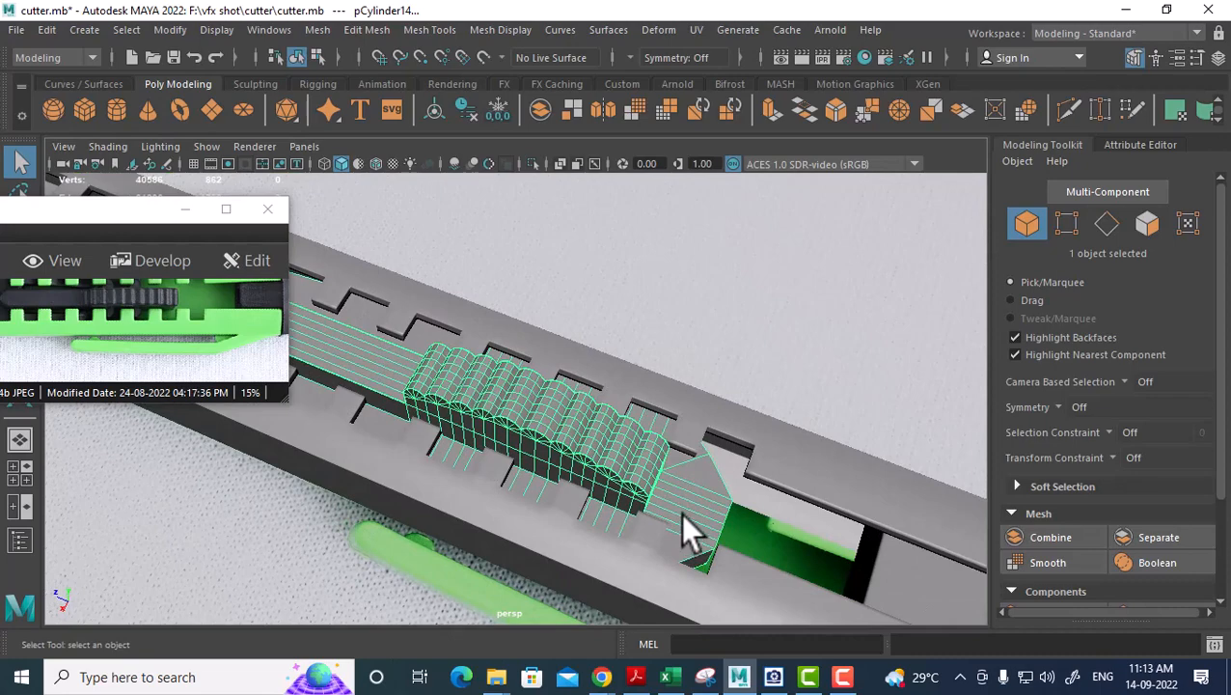
left_click_drag(680, 509, 752, 489, "alt")
Select the base's end vertices behind the serrated knob in the top view, flatten them into a straight edge, and move them to the knob's end.
key("space")
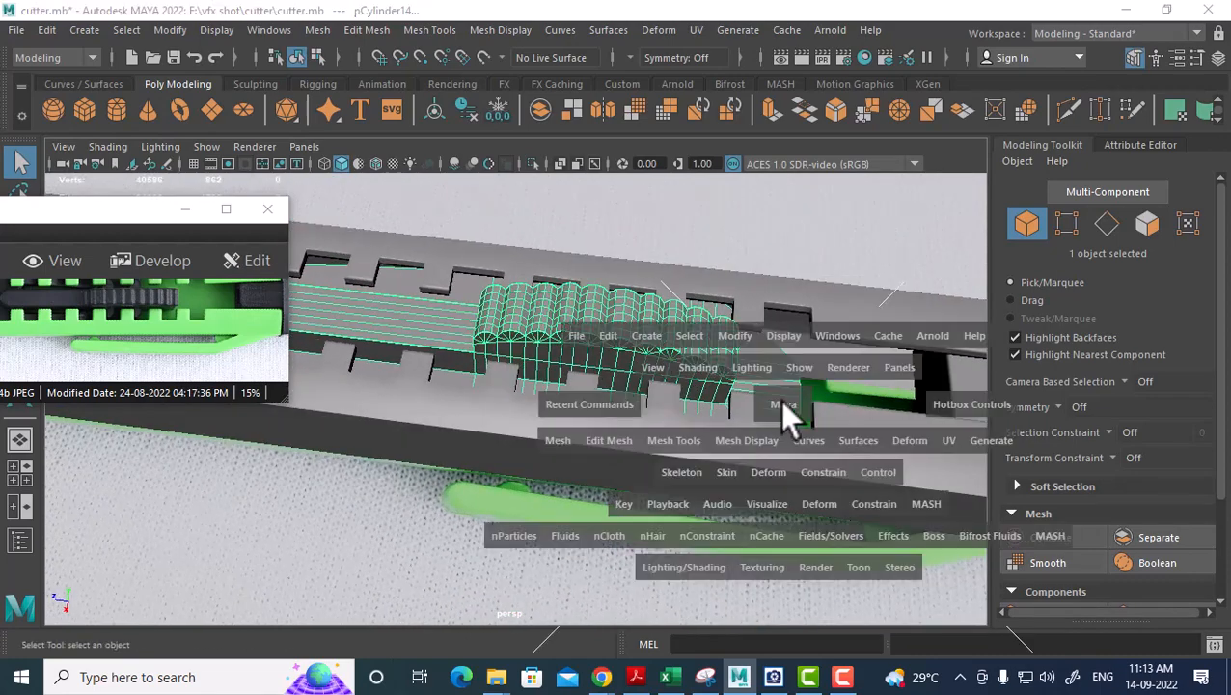
left_click(658, 405)
scroll(681, 445, "up", 6)
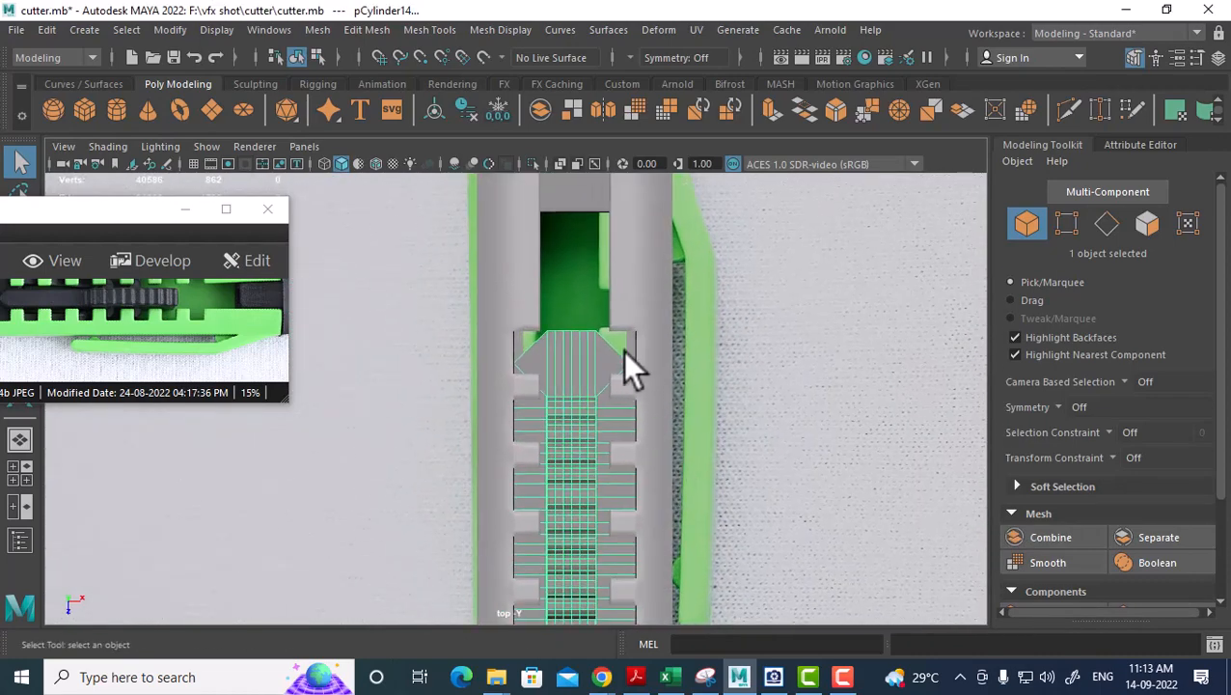
right_click_drag(587, 178, 492, 178)
middle_click_drag(516, 286, 522, 338, "alt")
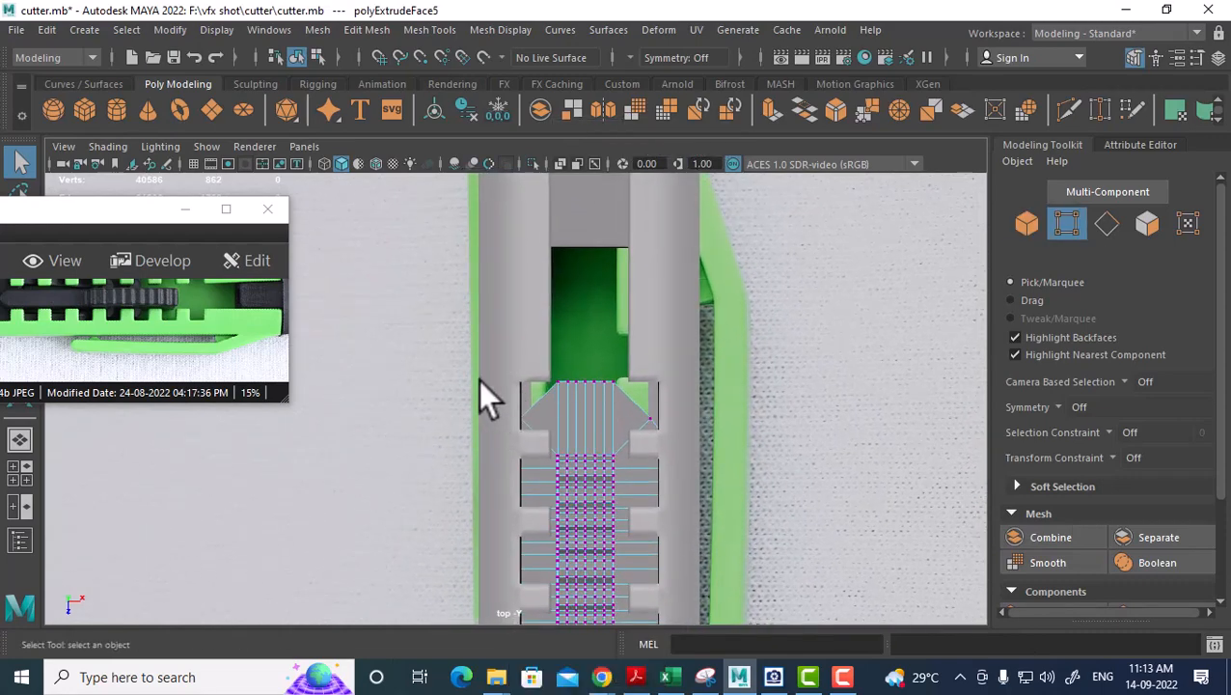
left_click_drag(712, 434, 711, 434)
key("r")
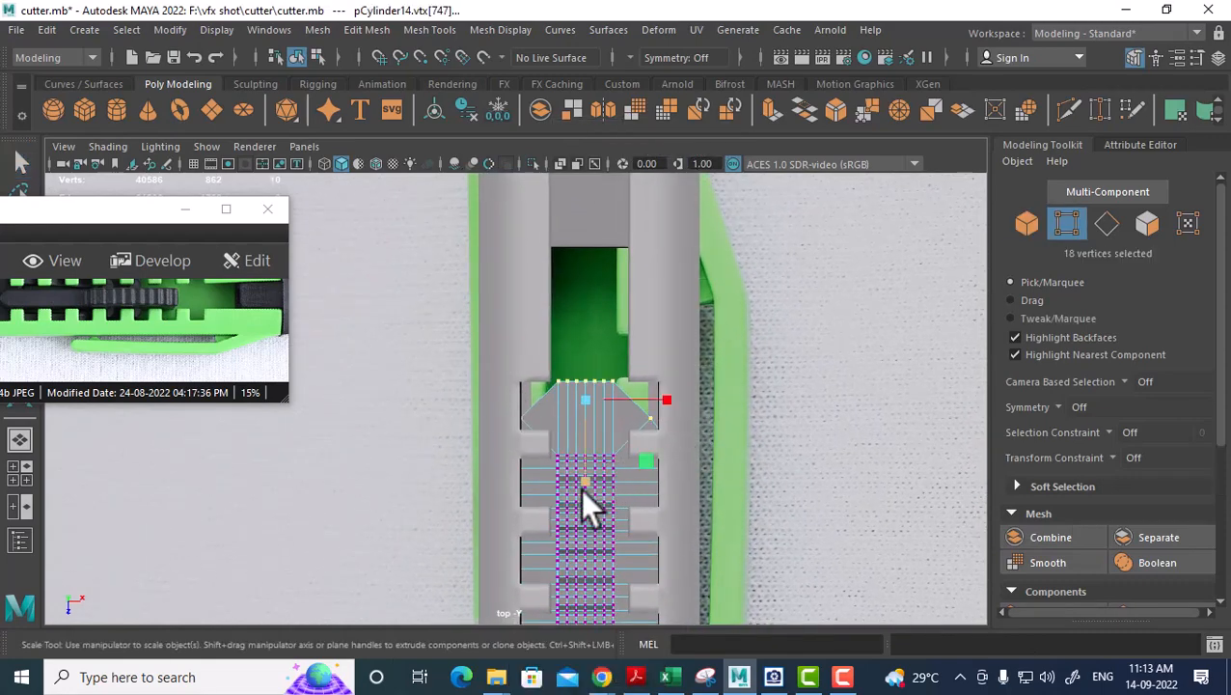
left_click_drag(585, 475, 583, 531)
key("w")
Examine the slider's base around the rounded tip in perspective against the reference photo.
key("space")
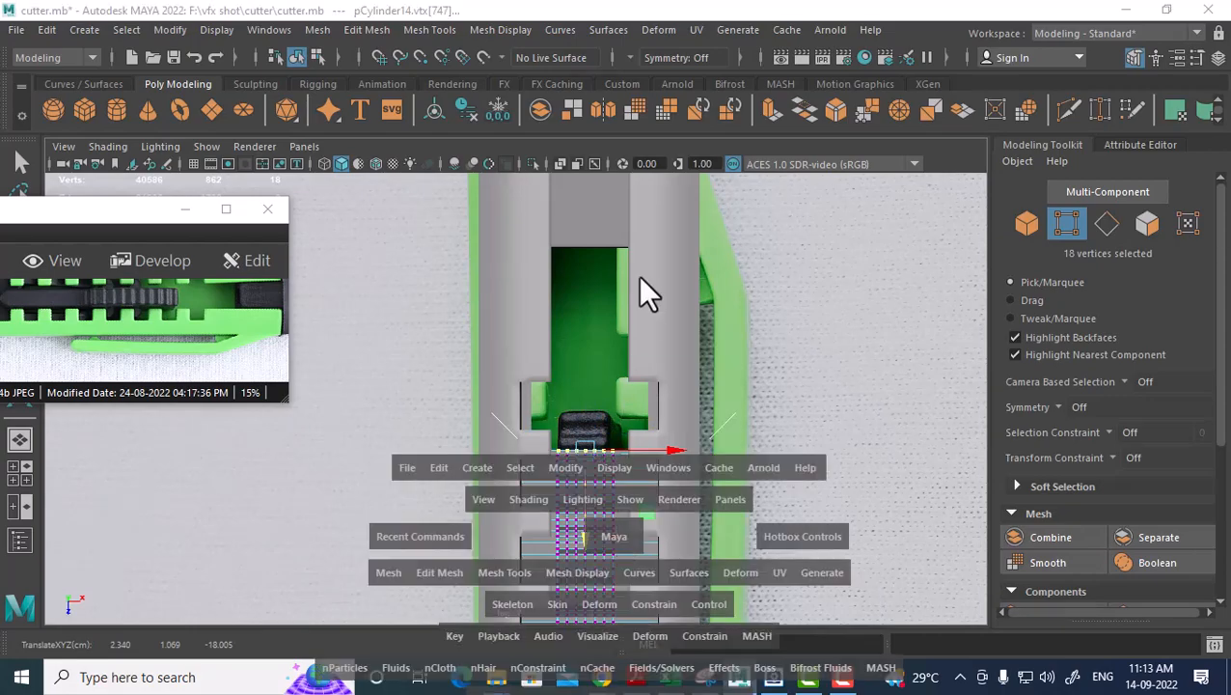
left_click_drag(638, 279, 538, 465)
left_click_drag(101, 307, 162, 362)
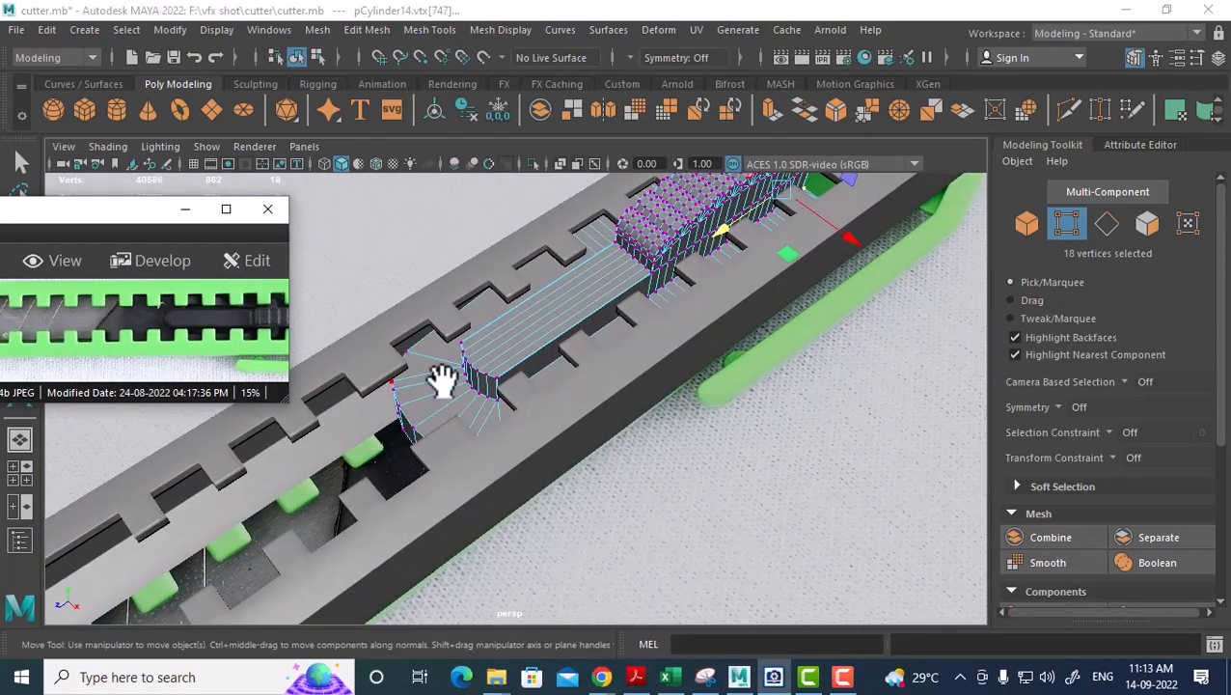
middle_click_drag(449, 387, 519, 398, "alt")
right_click_drag(519, 398, 591, 435, "alt")
left_click_drag(590, 434, 447, 365, "alt")
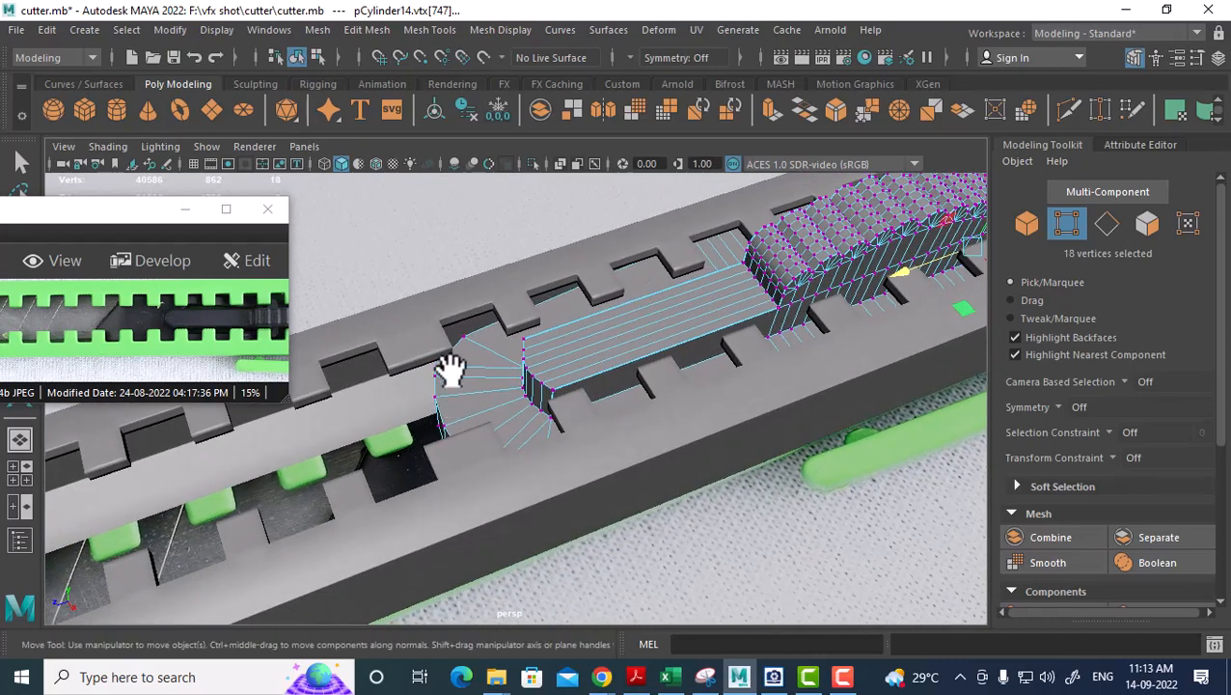
Select the 18 base end vertices beyond the rounded tip in wireframe top view, flatten them into a straight edge, and move them outward to Z about -3.491.
key("space")
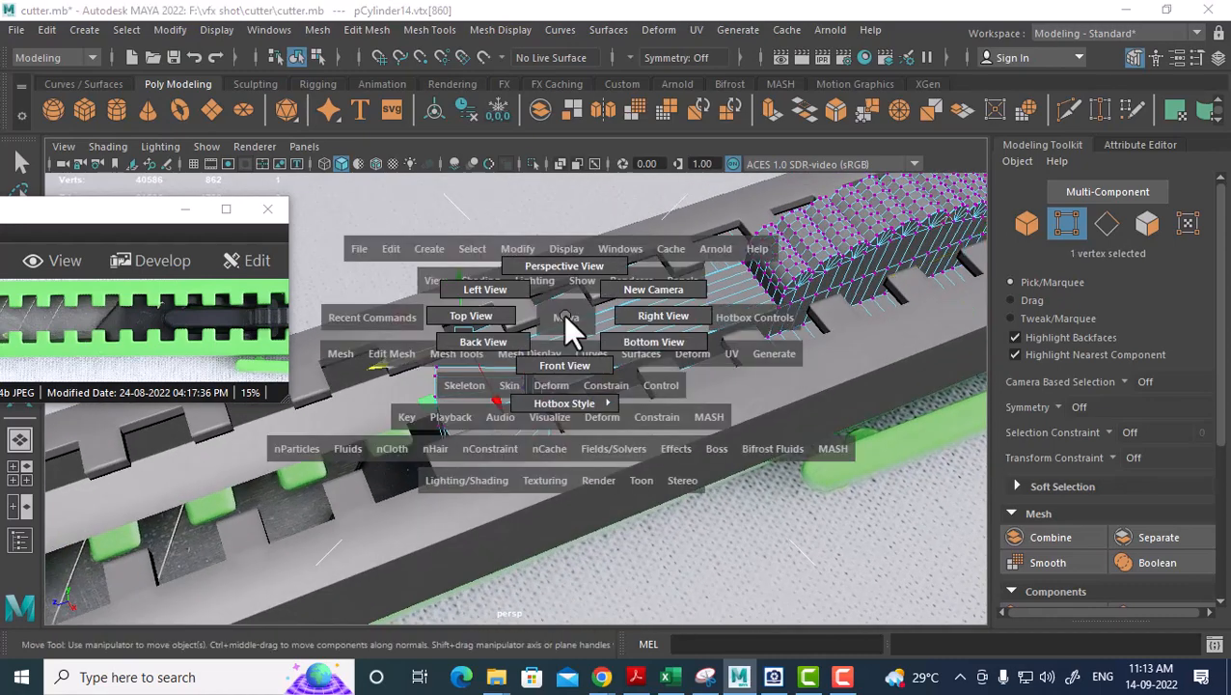
left_click(473, 318)
middle_click_drag(675, 441, 668, 377, "alt")
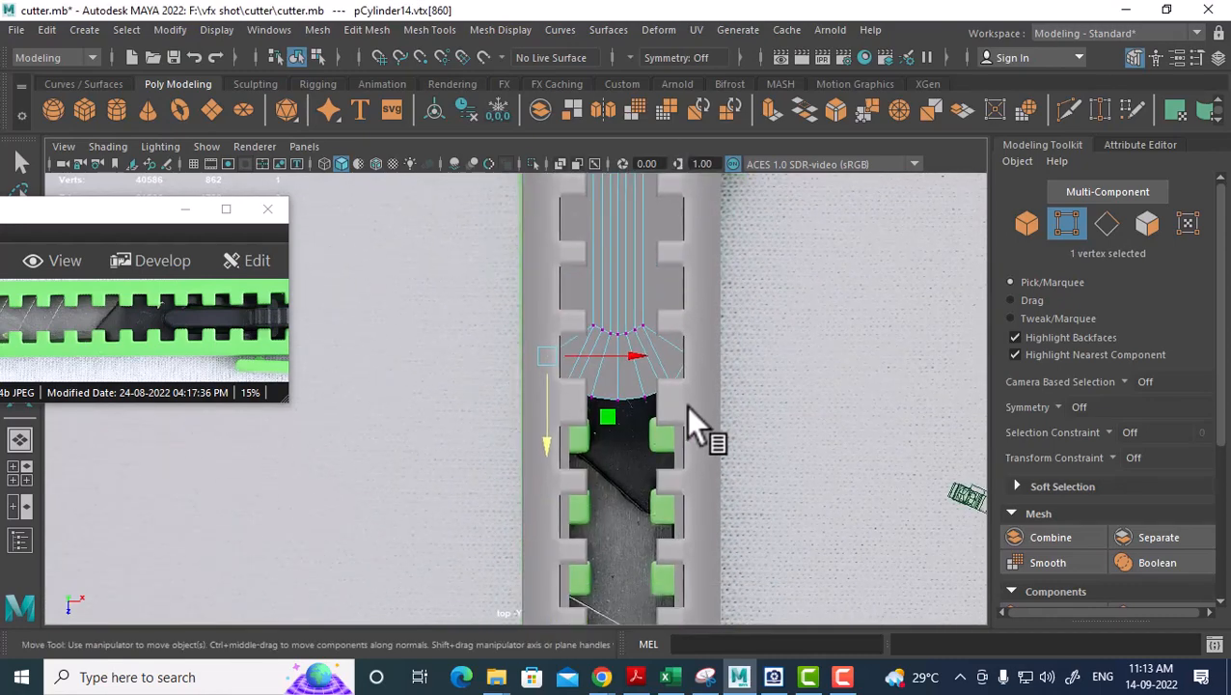
key("4")
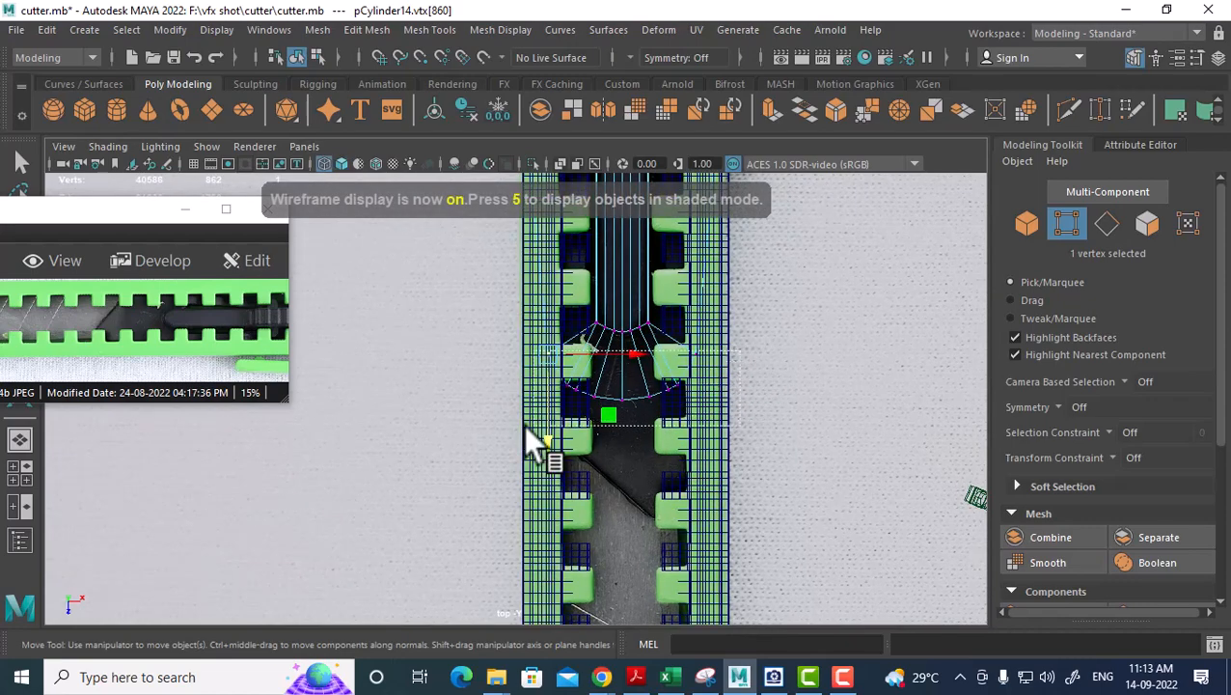
left_click_drag(523, 425, 435, 442)
right_click_drag(641, 390, 698, 448, "alt")
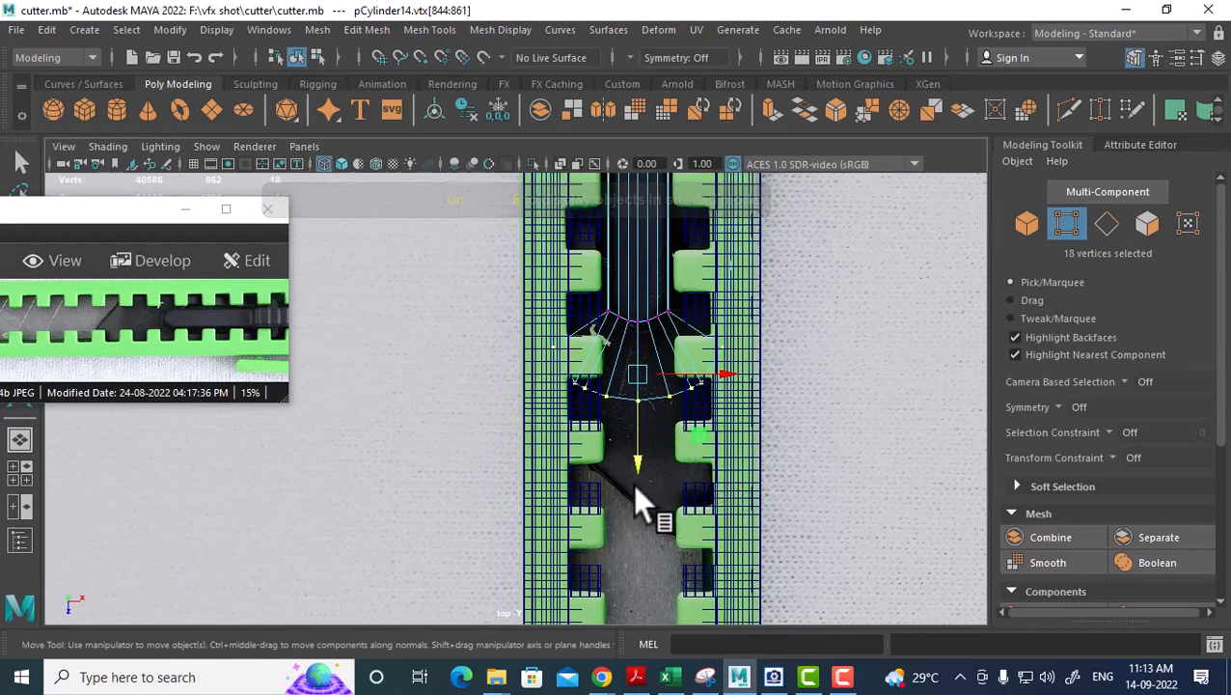
key("r")
left_click_drag(640, 459, 629, 353)
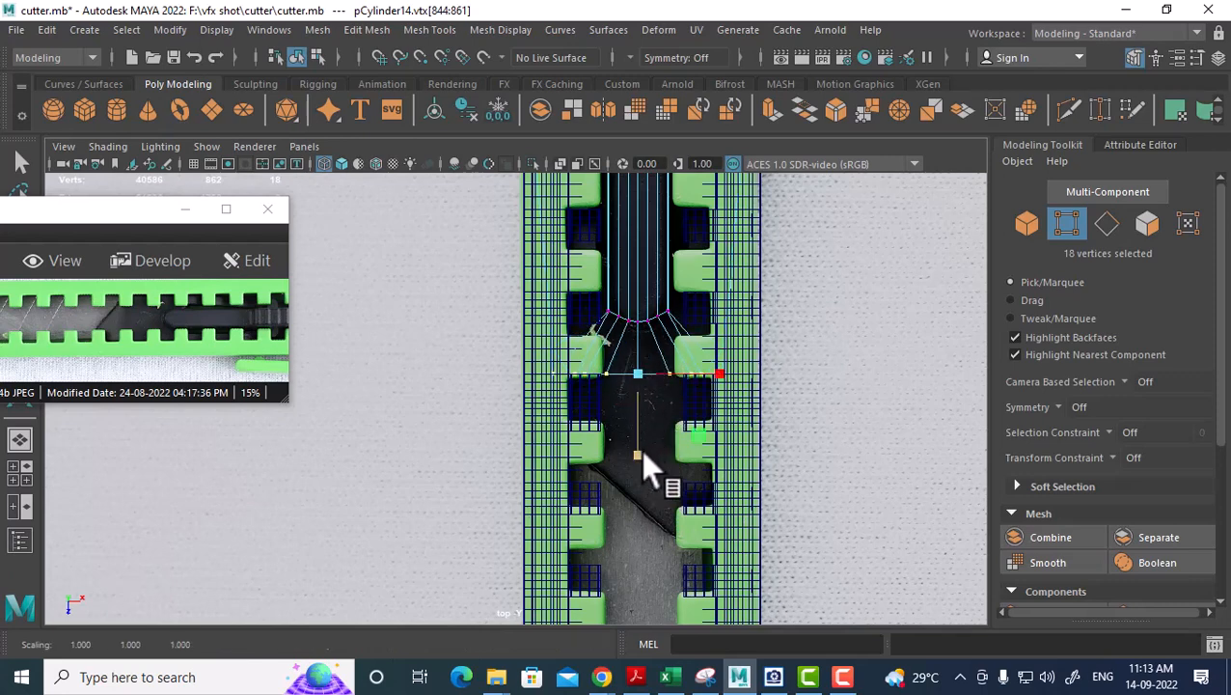
key("w")
left_click_drag(635, 459, 646, 510)
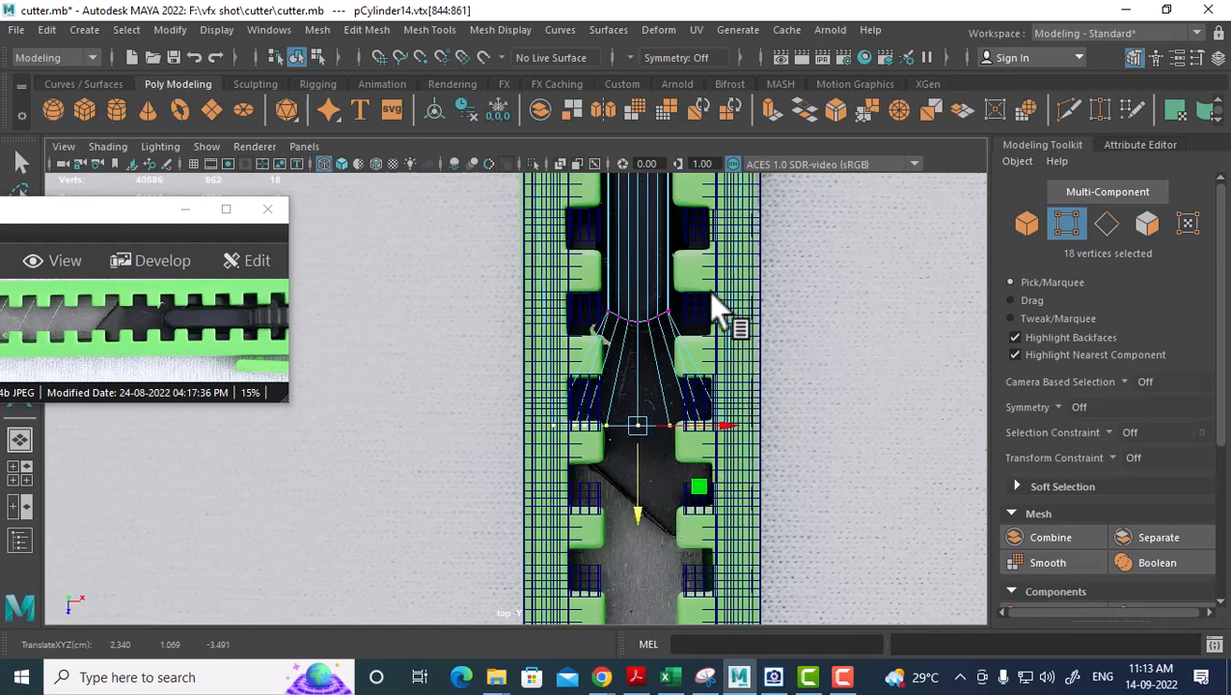
key("e")
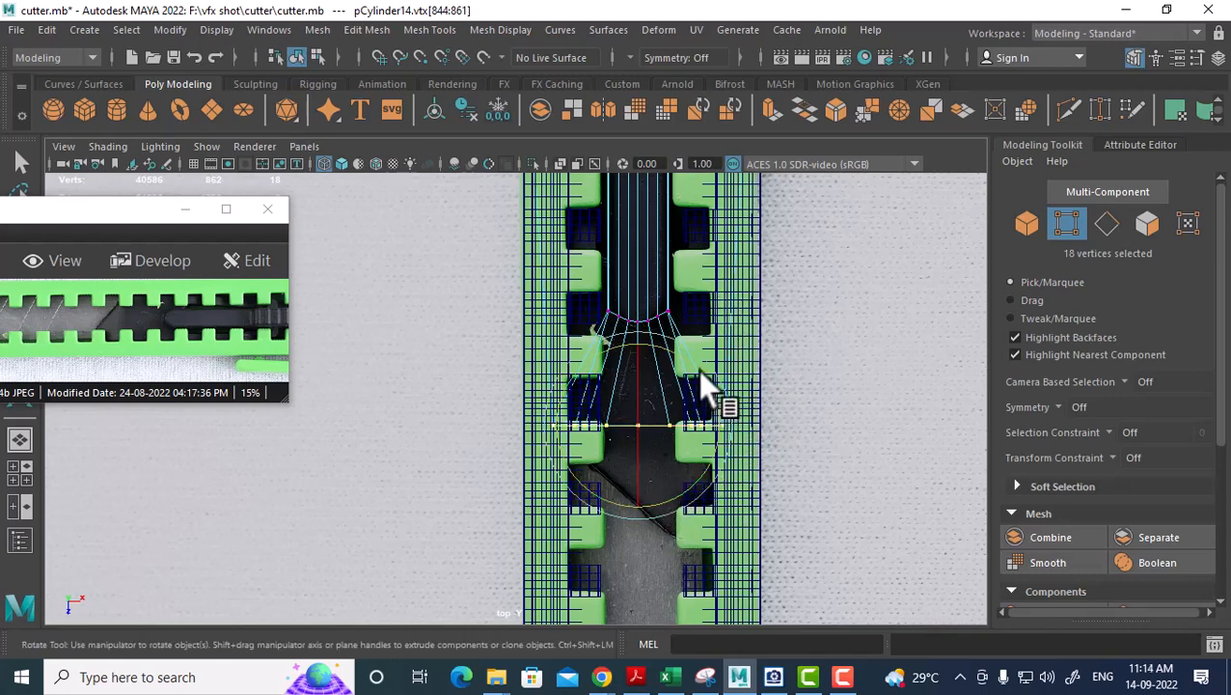
left_click_drag(697, 370, 697, 401)
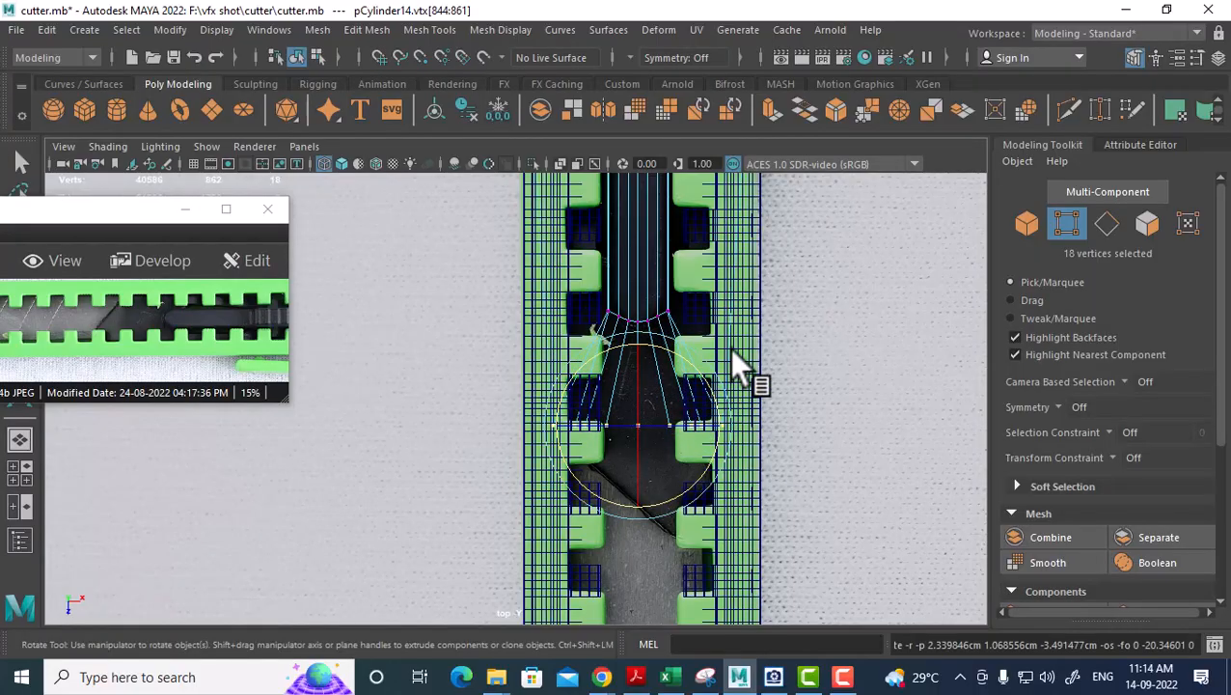
Return the slider to object mode in perspective, hide all unselected objects, and show it shaded.
key("space")
key("space")
left_click_drag(733, 300, 597, 386, "alt")
right_click(596, 336)
right_click_drag(596, 337, 700, 131)
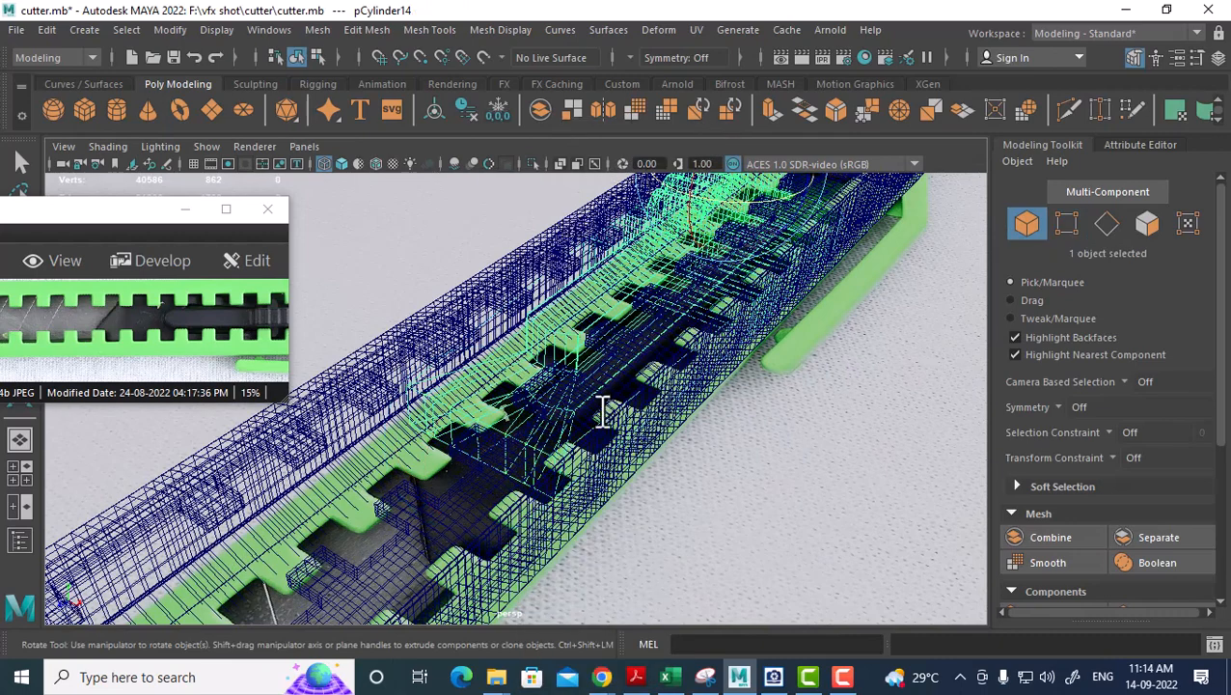
key("alt+h")
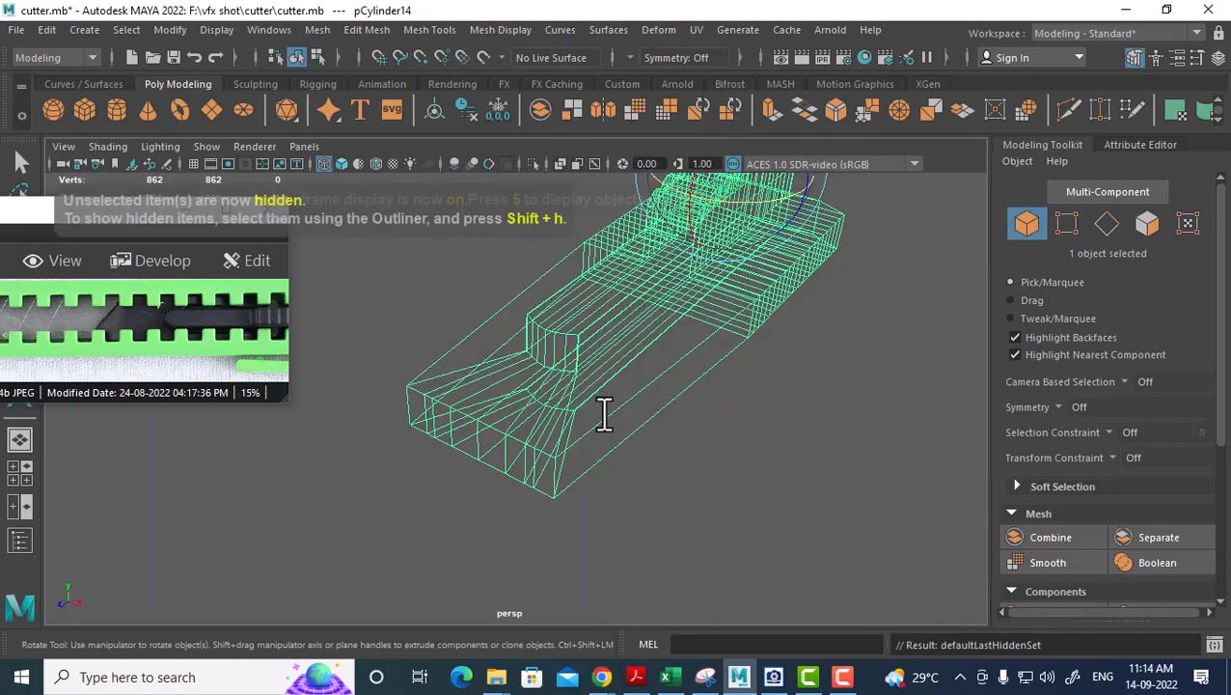
key("5")
mouse_move(610, 414)
left_mouse_down("alt")
mouse_move(571, 399)
mouse_move(609, 439)
left_mouse_up("alt")
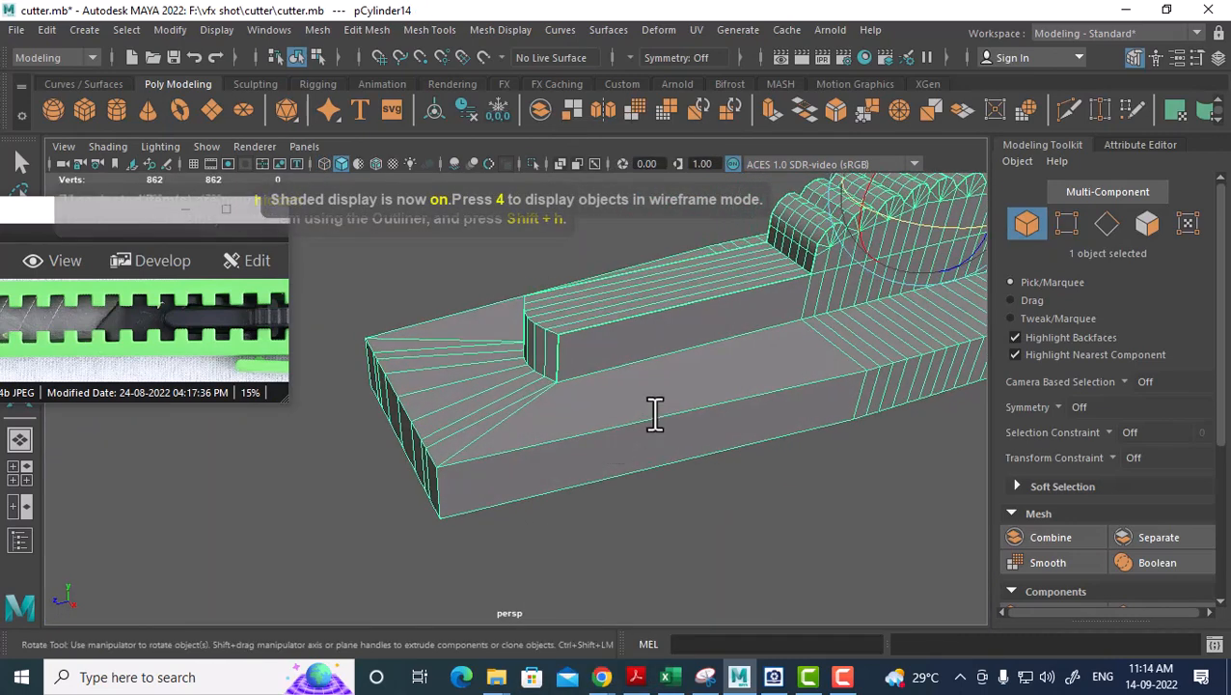
Split the edge ring running along the slider between tip and knob, and flatten the new edge loop along the slider's length.
right_click(652, 180)
right_click_drag(650, 187, 651, 128)
left_click(644, 413)
right_click_drag(709, 349, 769, 475, "ctrl")
left_click_drag(623, 473, 598, 482, "alt")
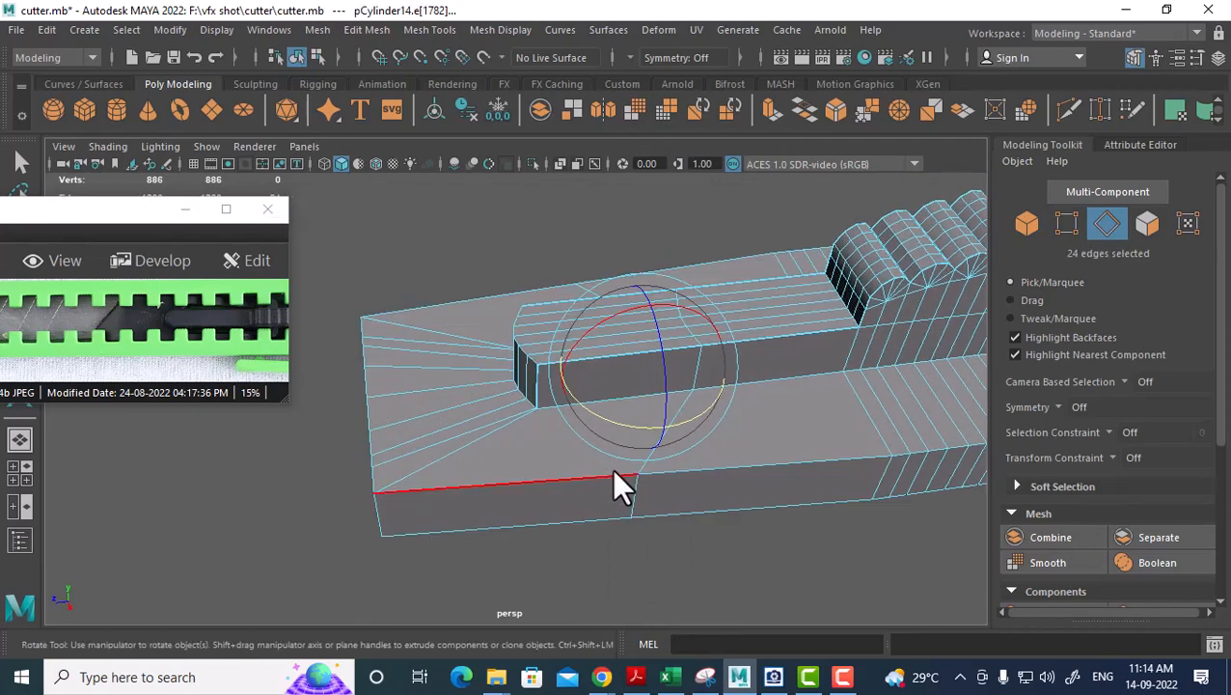
key("r")
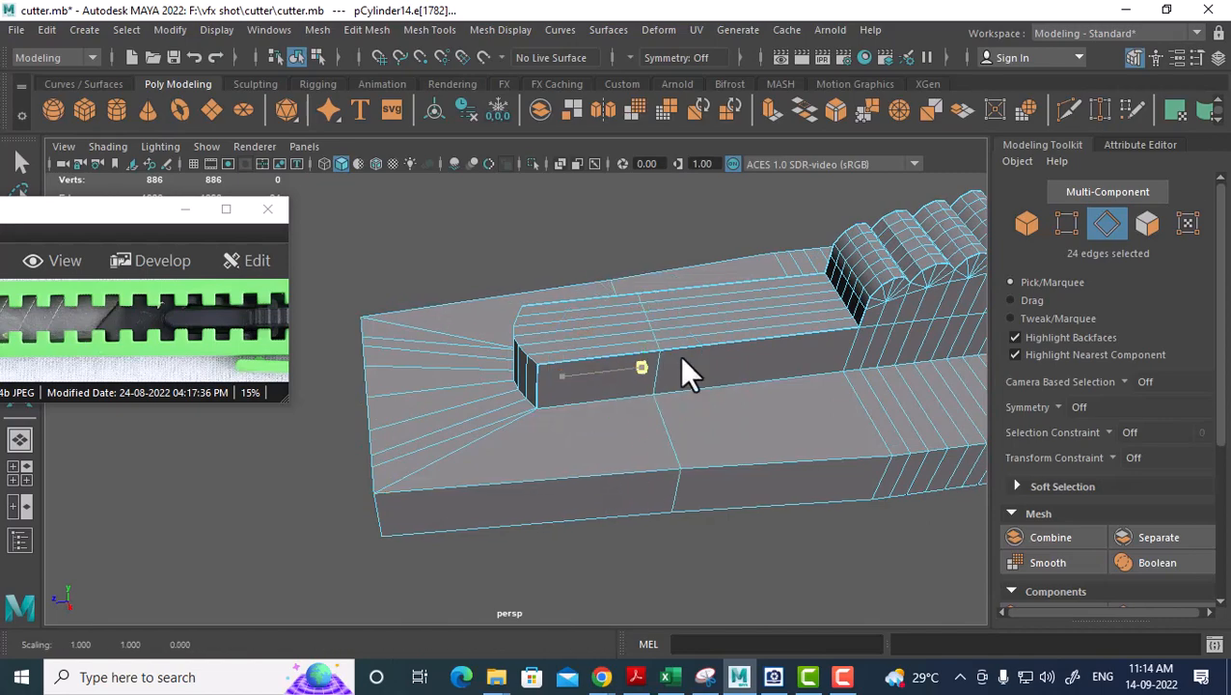
left_click_drag(874, 344, 649, 467, "alt")
key("w")
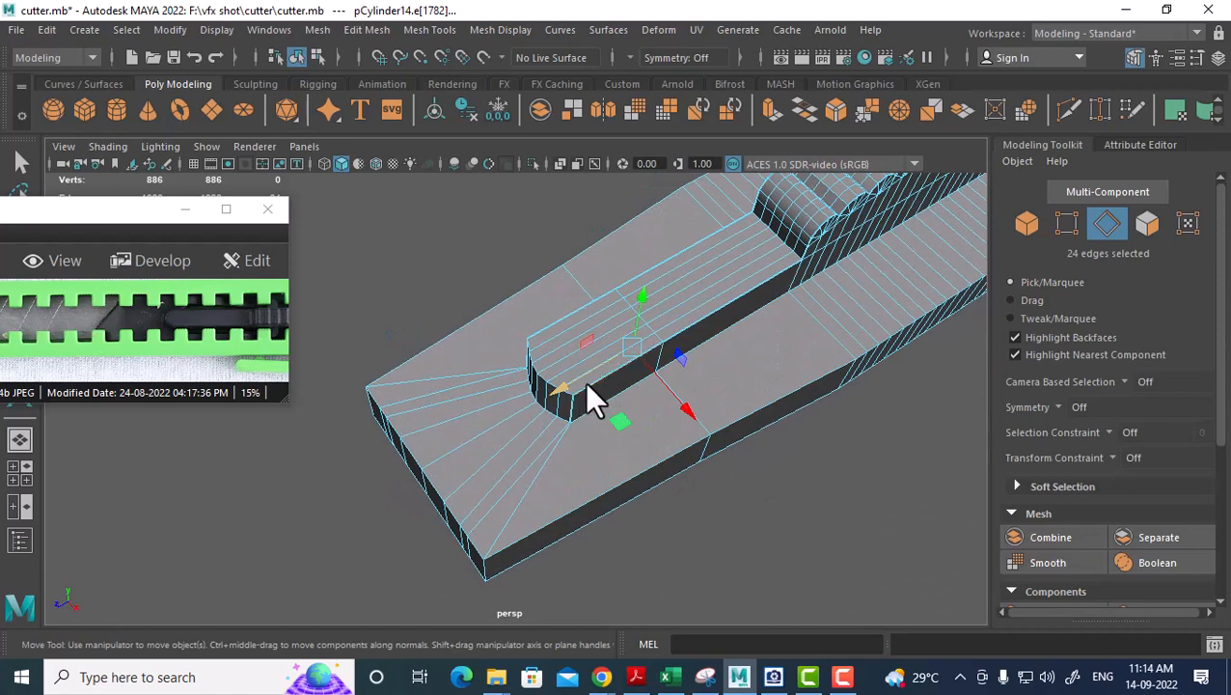
Slide the new edge loop up to the start of the rounded tip and flatten it along the slider's length.
right_click(662, 261, "shift")
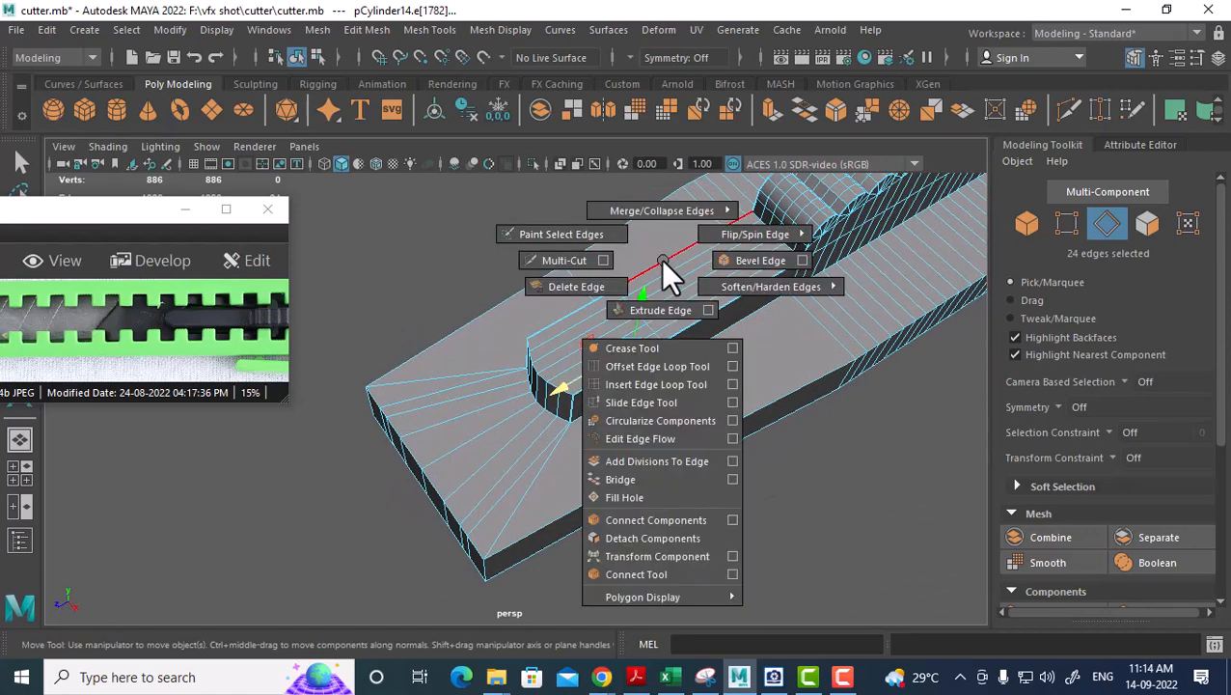
left_click(655, 401)
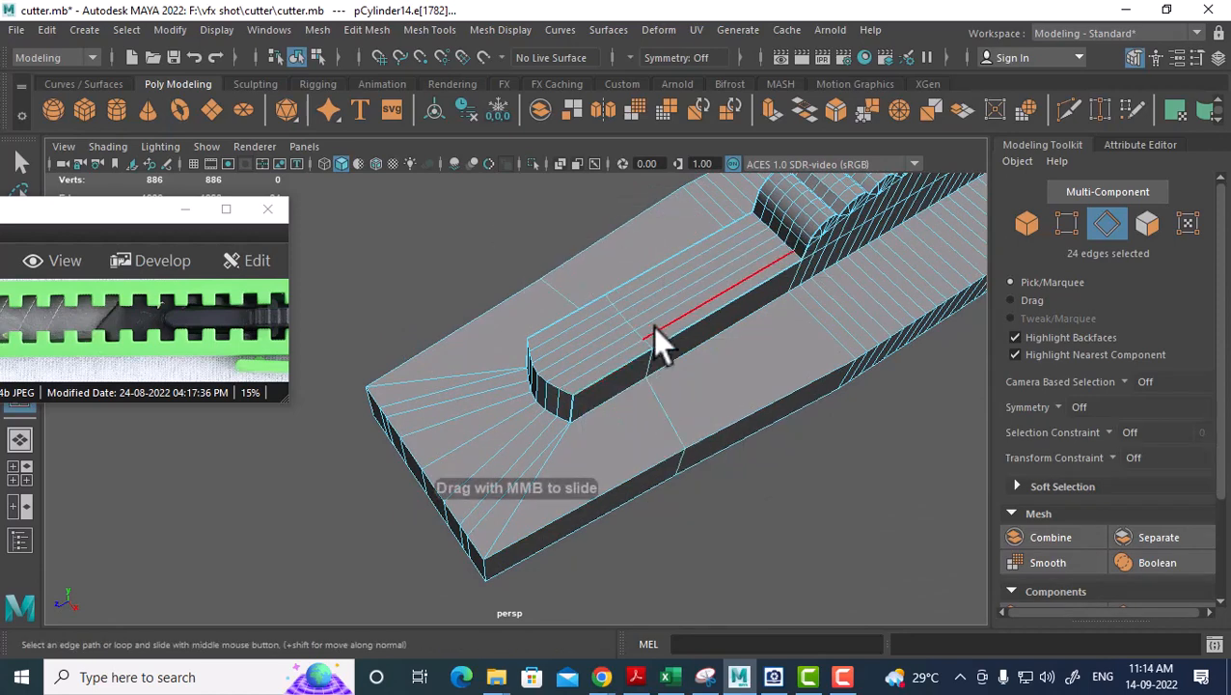
middle_click_drag(656, 340, 611, 388)
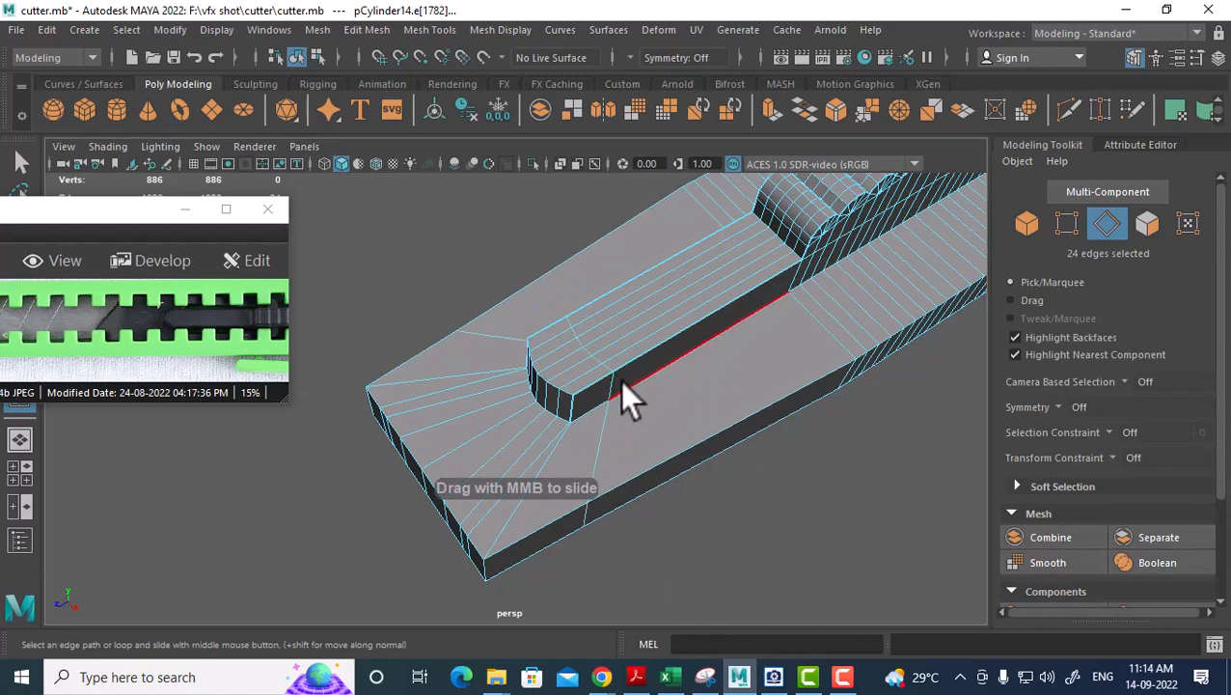
key("r")
left_click_drag(482, 430, 595, 364)
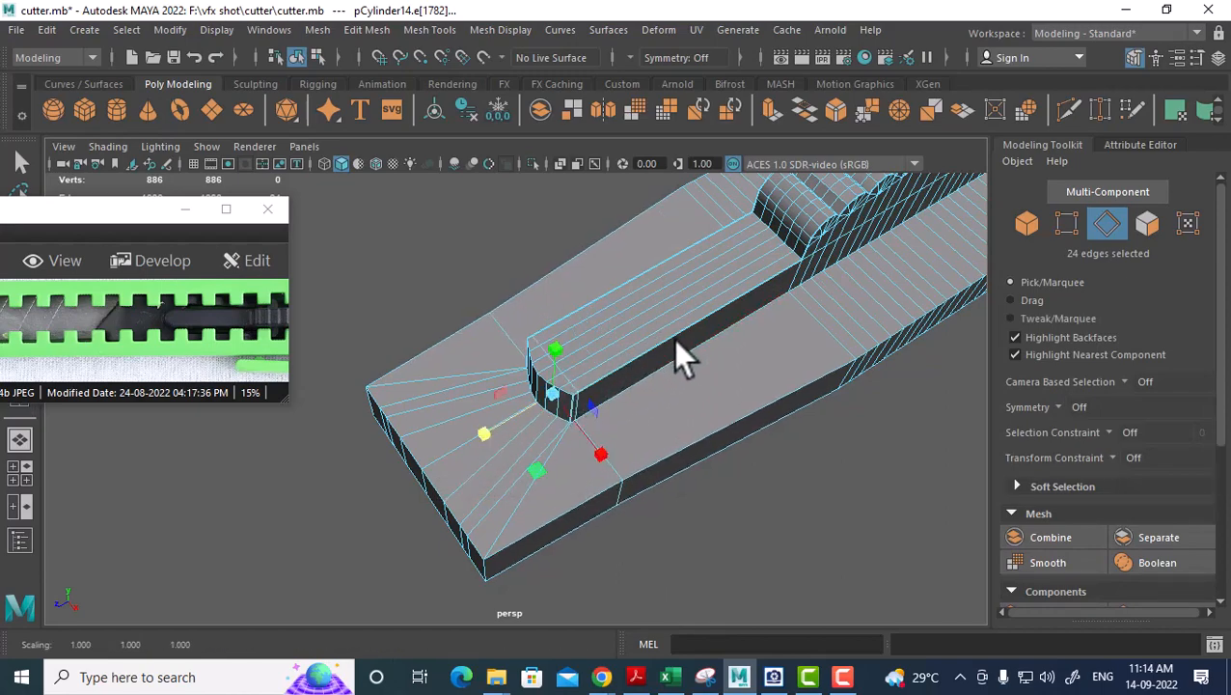
left_click_drag(676, 341, 700, 435, "alt")
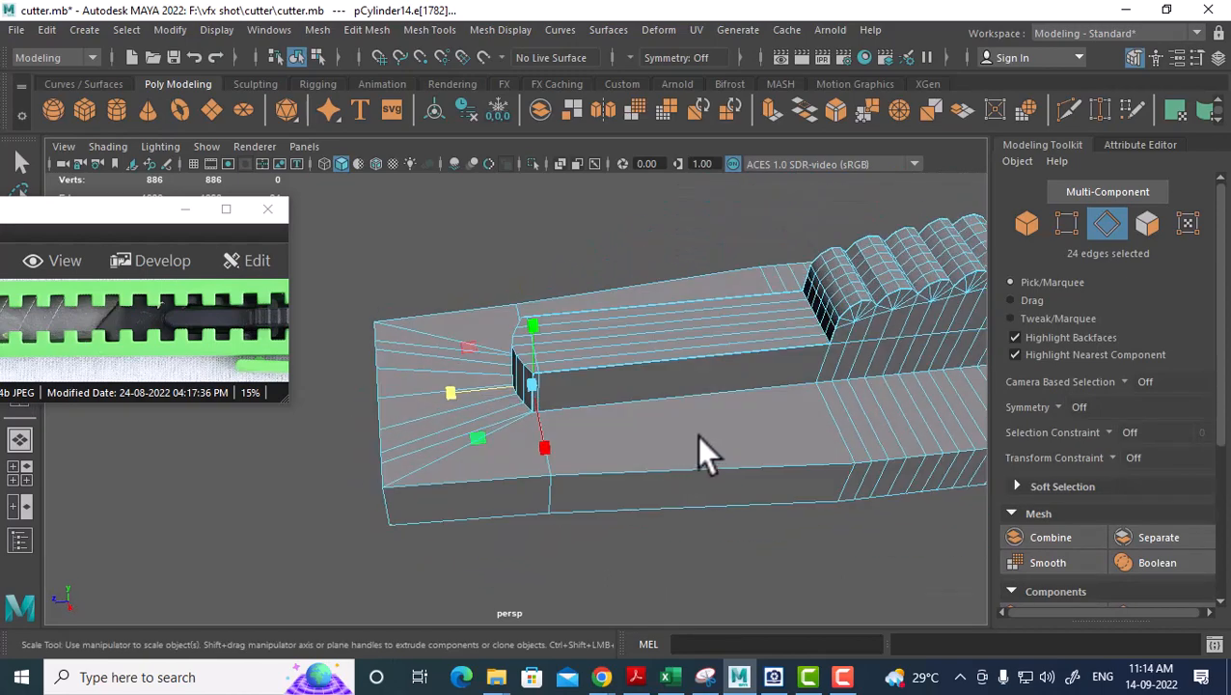
Insert 6 evenly spaced edge loops between the rounded tip's loop and the serrated knob.
right_click_drag(658, 341, 783, 136)
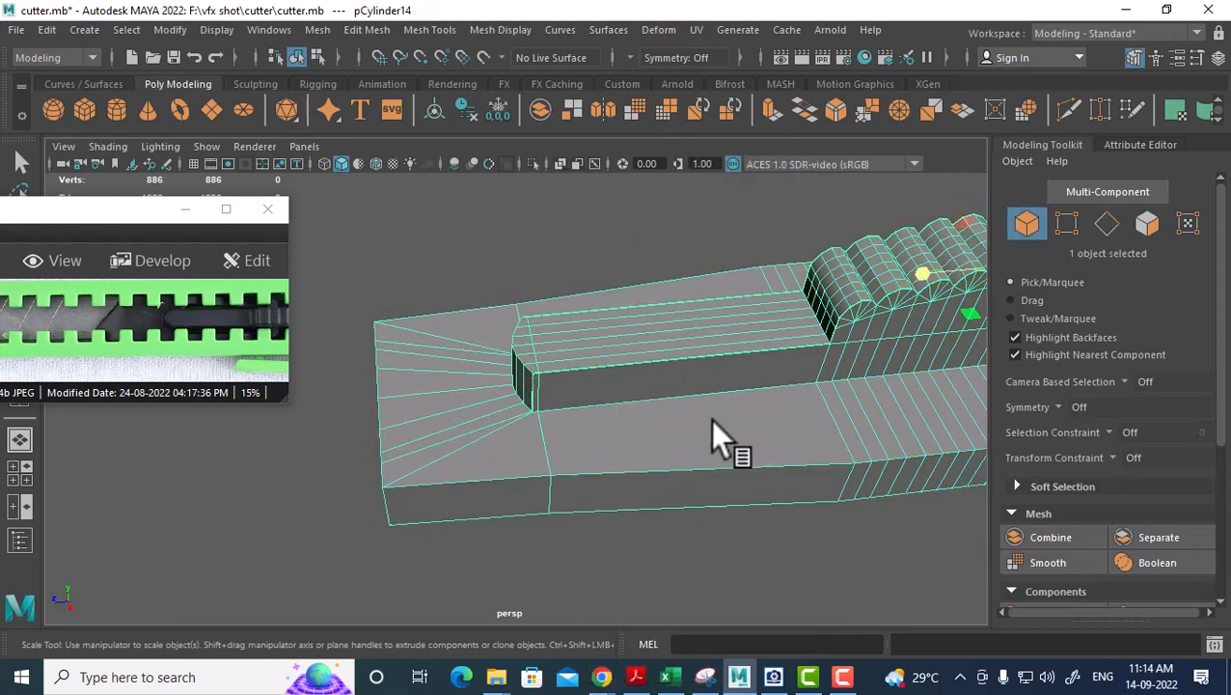
right_click_drag(717, 439, 669, 222, "shift")
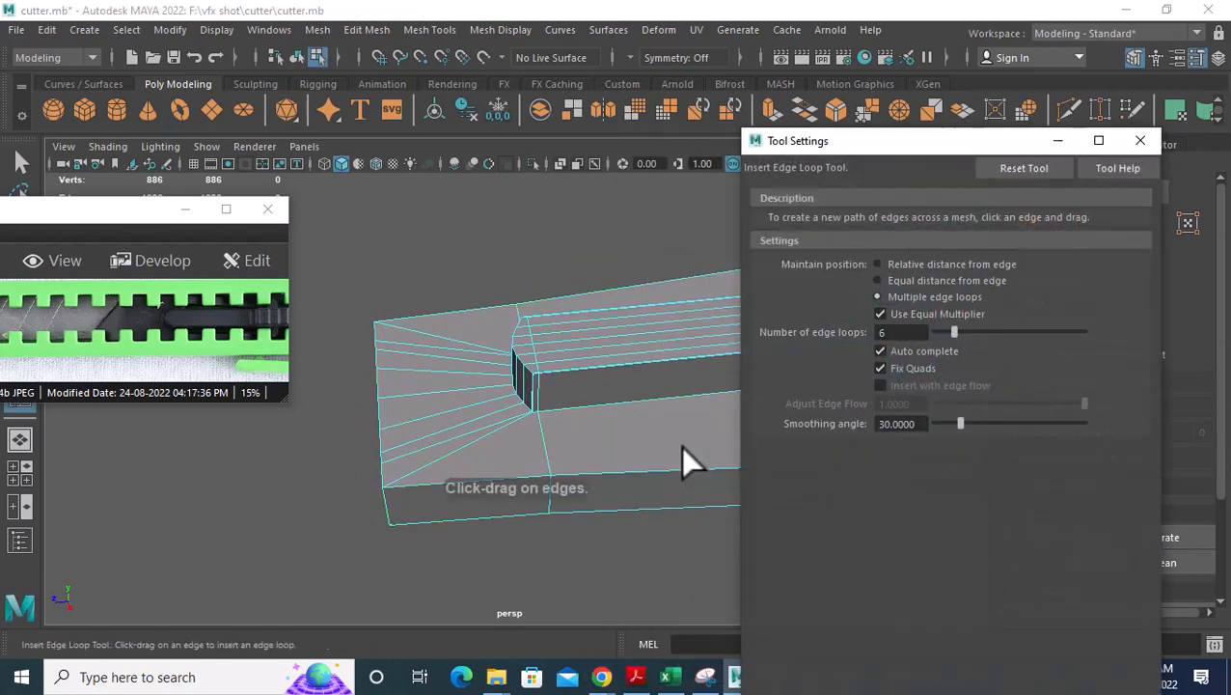
left_click(665, 468)
middle_click_drag(643, 426, 513, 327, "alt")
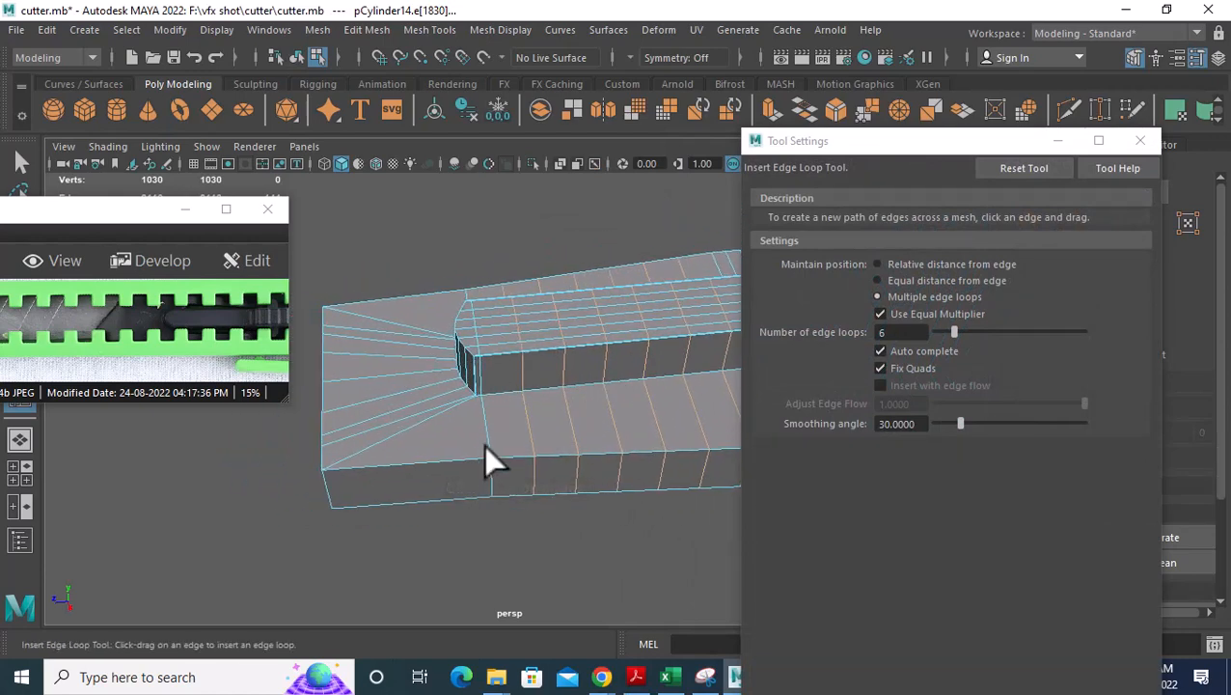
left_click(1140, 143)
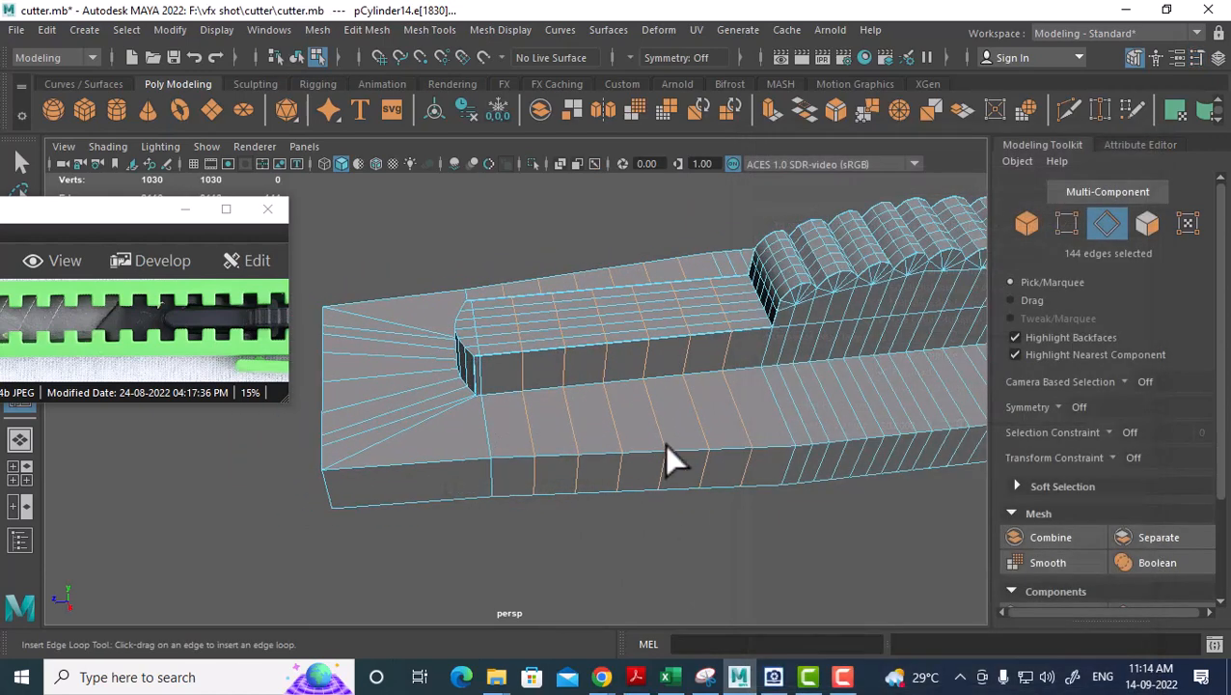
key("w")
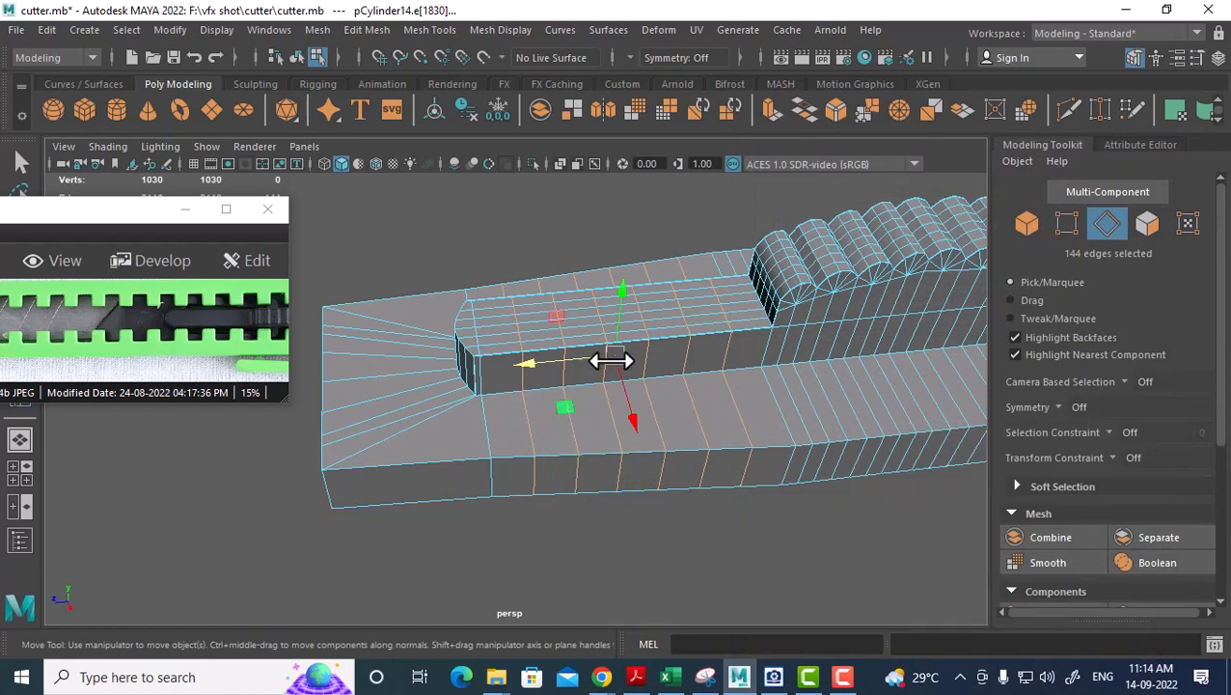
middle_click_drag(609, 360, 754, 388, "alt")
Select the 14 outer vertices along one tapered side of the base in top view, align them straight, and move them outward.
right_click_drag(799, 198, 873, 155)
key("space")
left_click_drag(711, 351, 708, 350)
right_click_drag(698, 177, 623, 234)
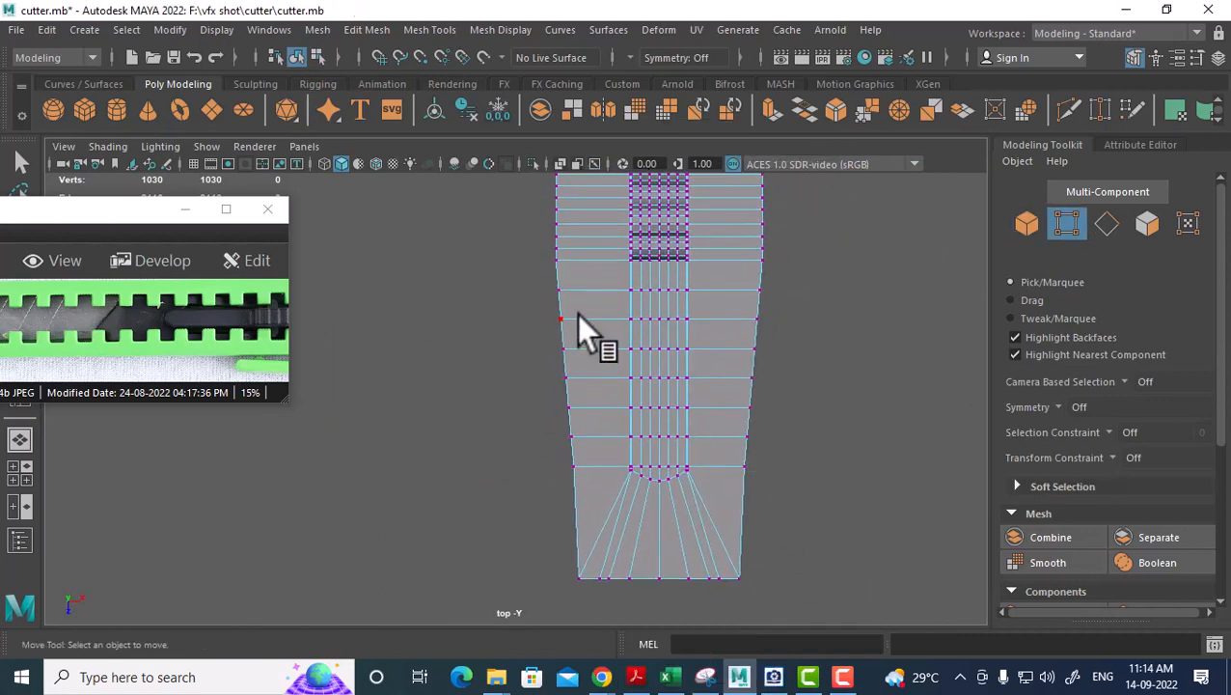
left_click_drag(545, 309, 582, 614)
key("r")
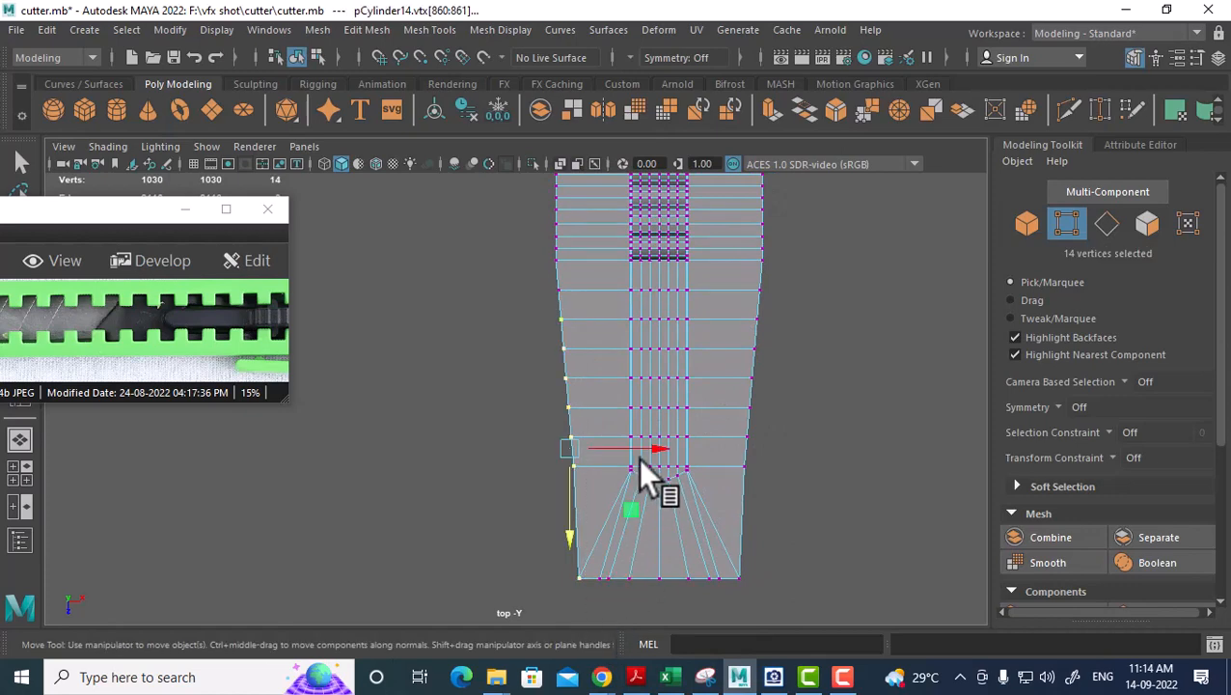
left_click_drag(663, 455, 412, 463)
key("w")
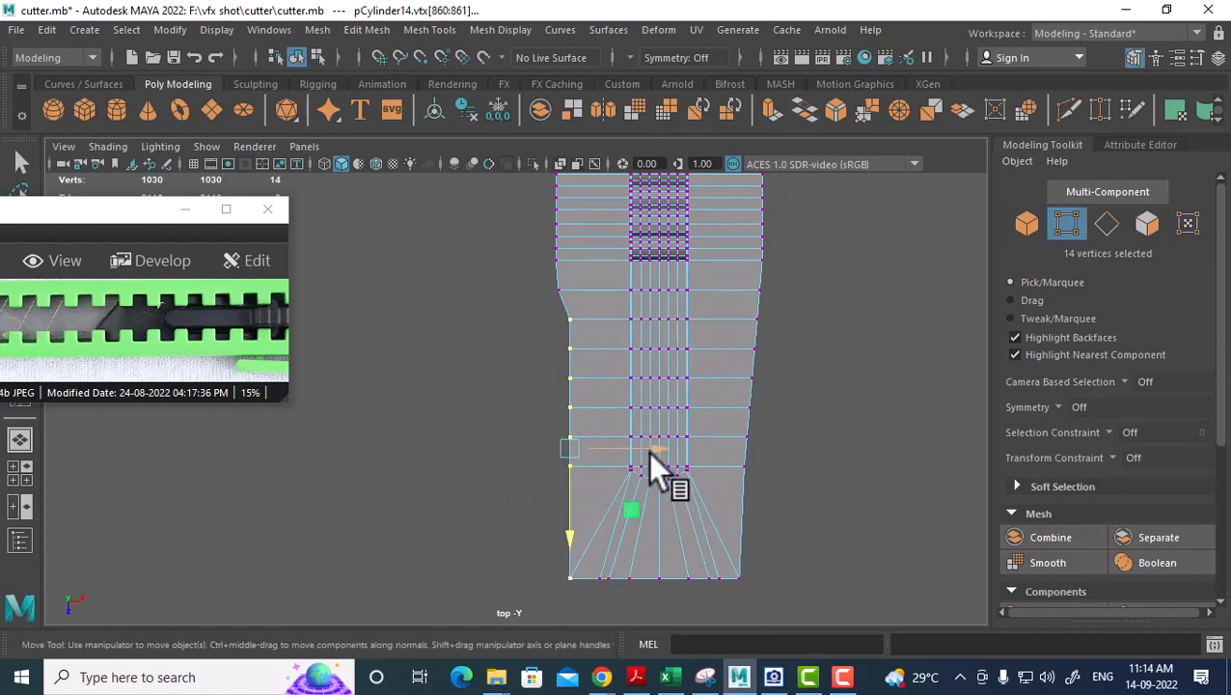
left_click_drag(648, 442, 419, 440)
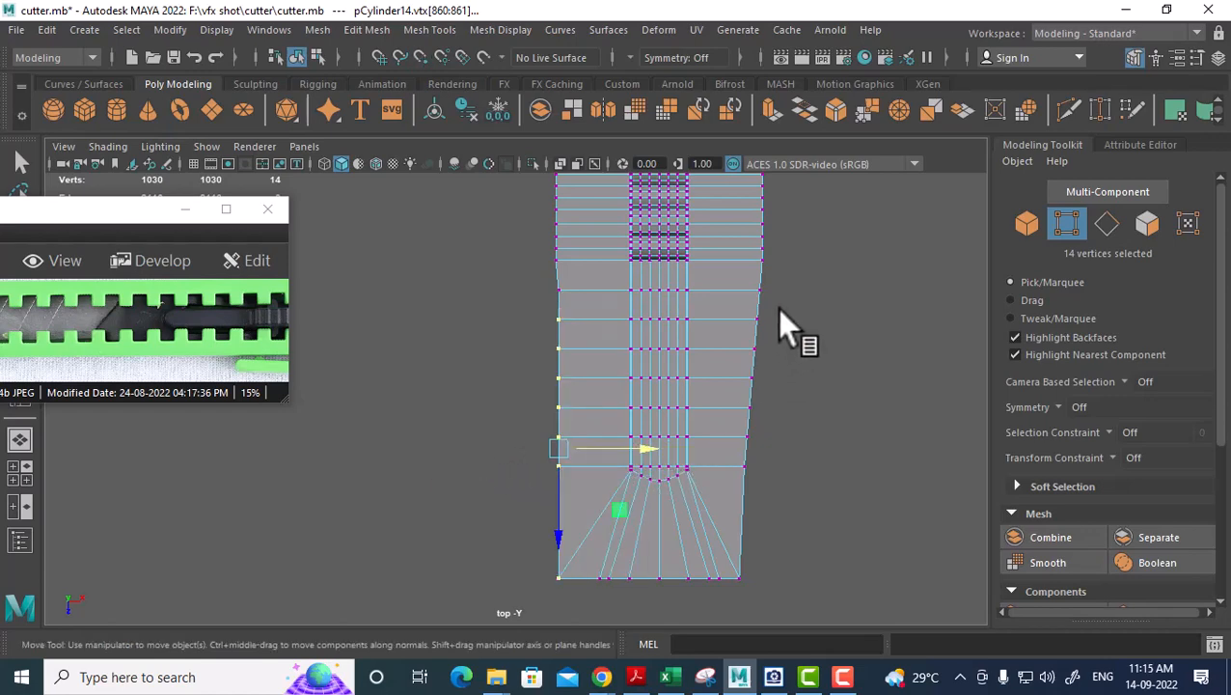
Align the 14 outer vertices along the base's opposite tapered side into a straight line and move them outward to X about 4.871.
left_click_drag(781, 325, 736, 637)
key("r")
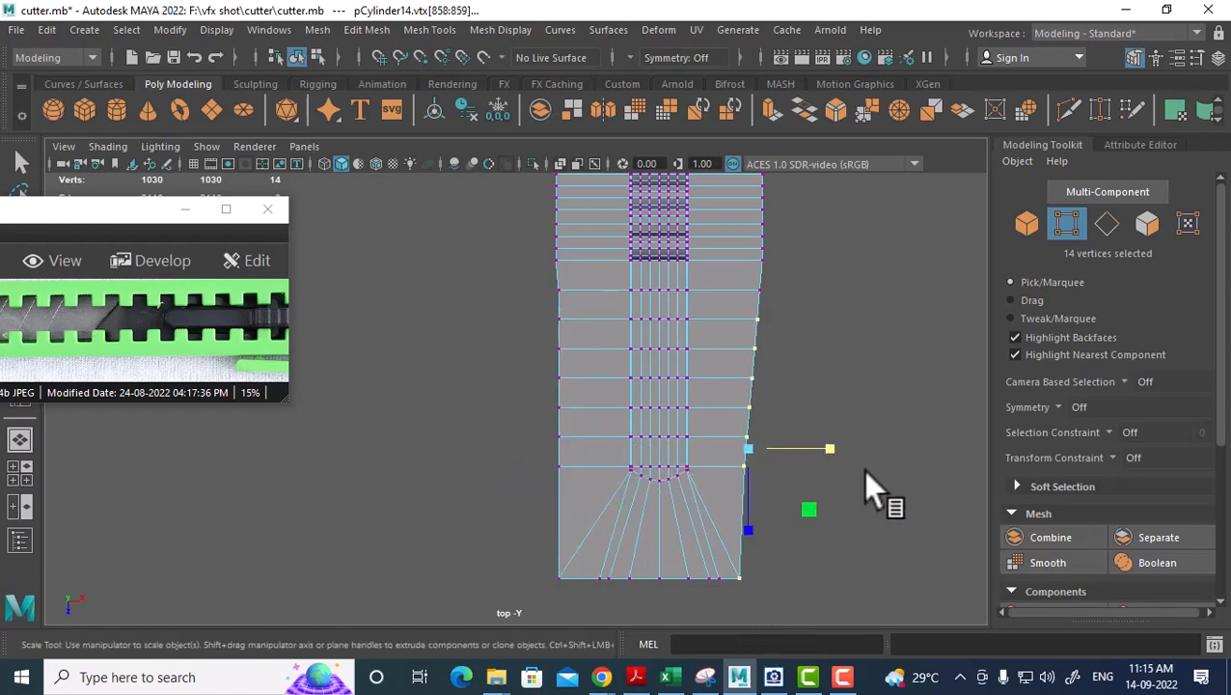
left_click_drag(835, 445, 538, 461)
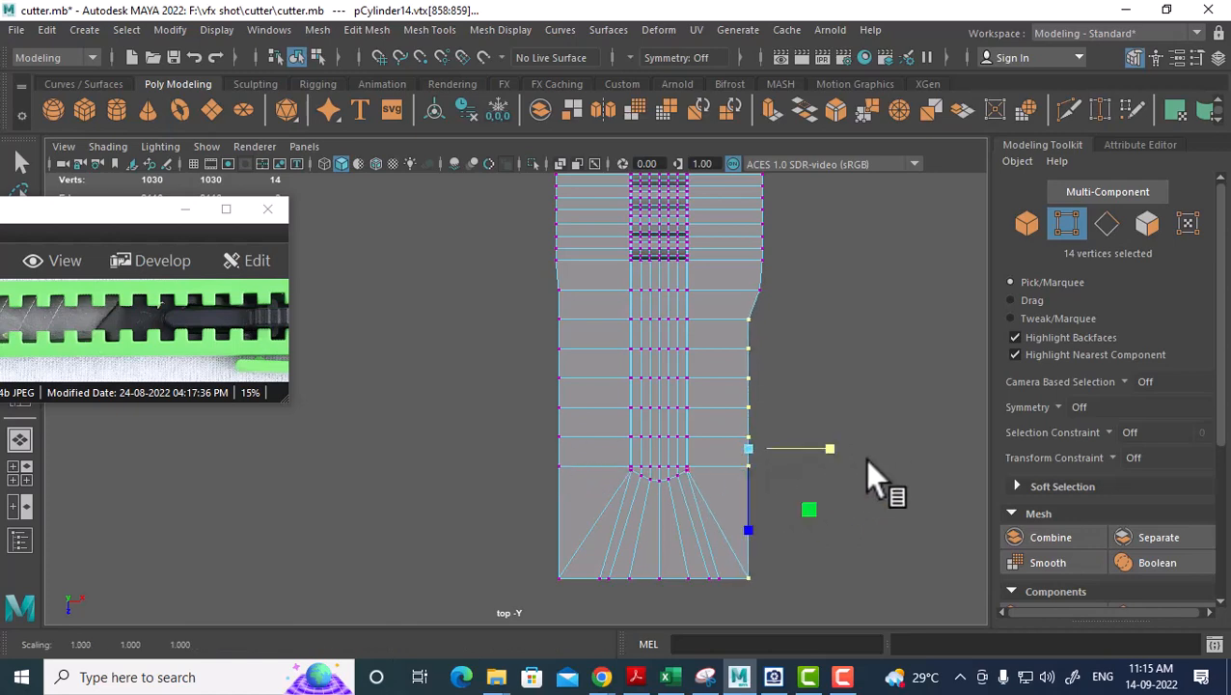
key("w")
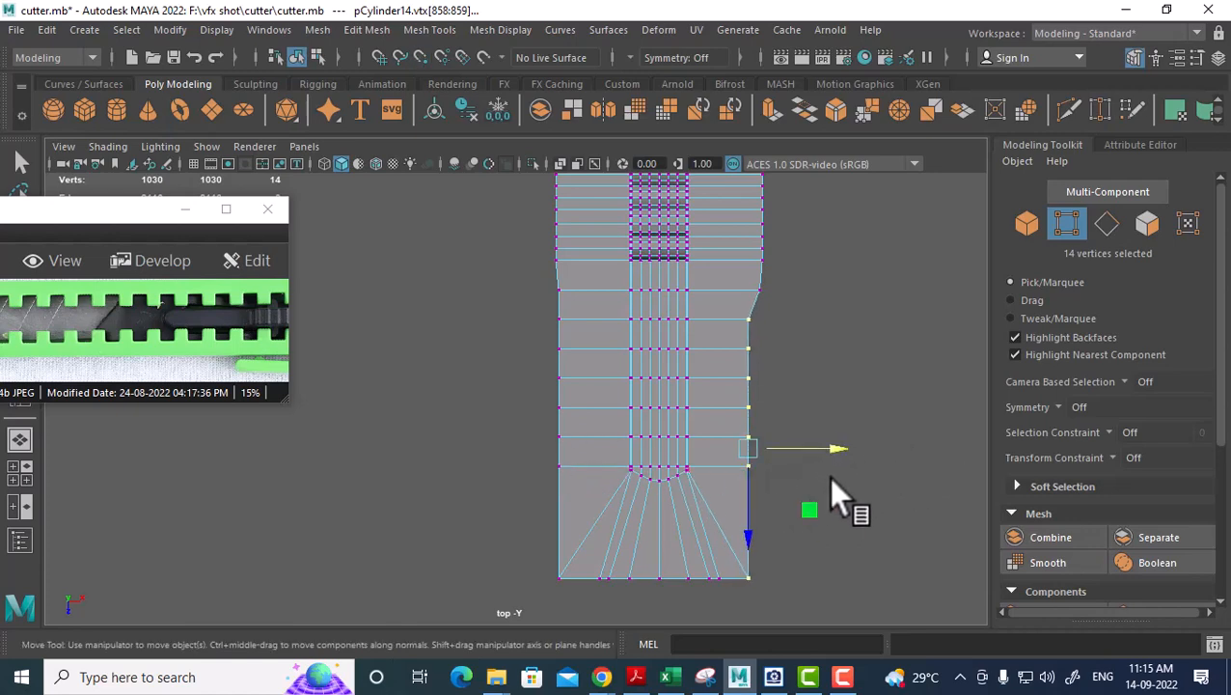
scroll(825, 502, "up", 1)
left_click_drag(837, 450, 960, 427)
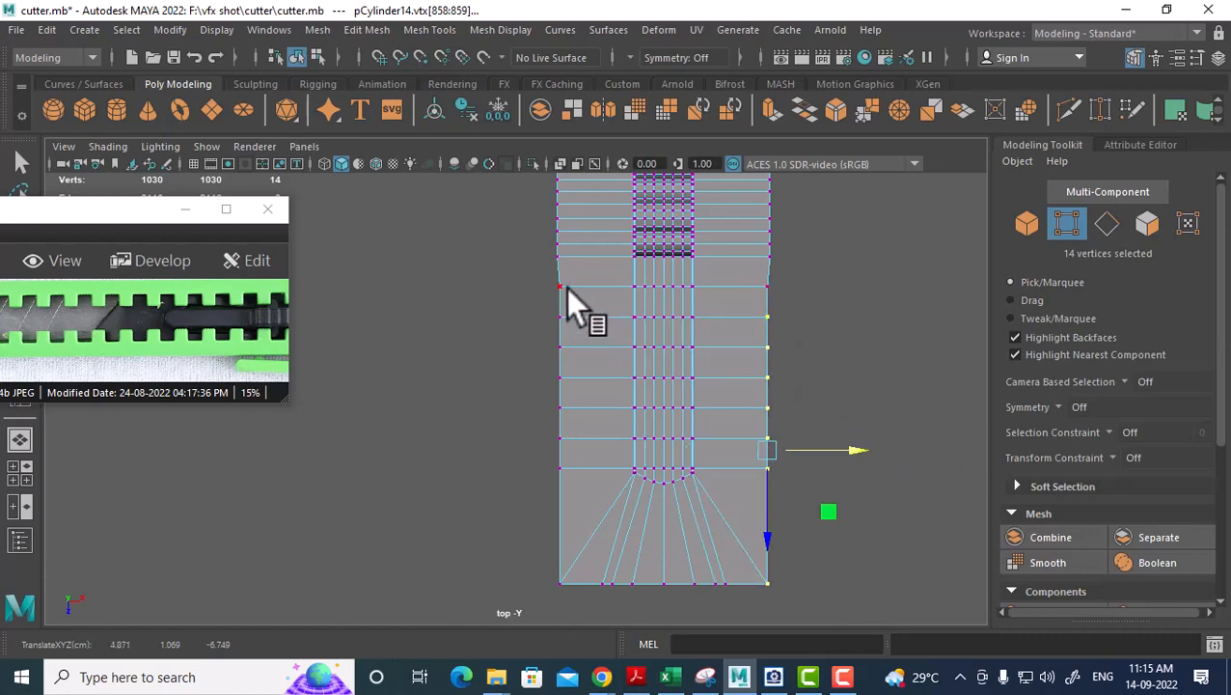
Move the 16 outer vertices along each side of the base's lower section outward, in line with the side vertices nearer the knob.
left_click_drag(575, 276, 526, 628)
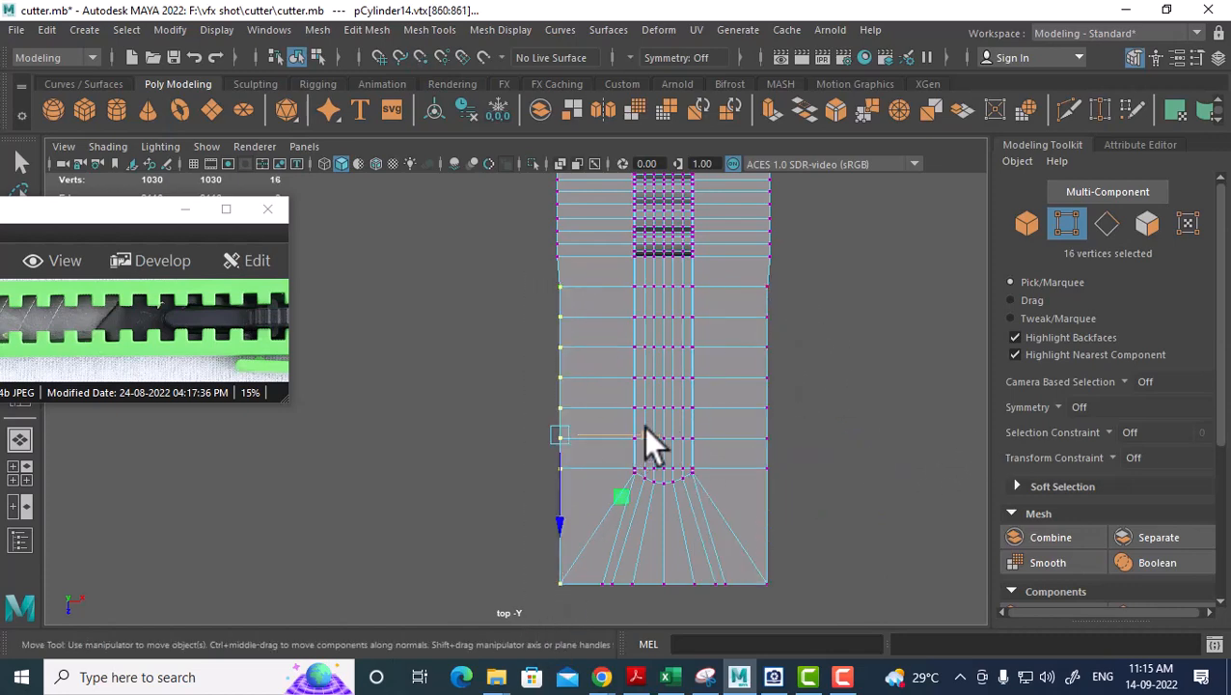
left_click_drag(647, 430, 431, 355)
left_click_drag(755, 546, 740, 634)
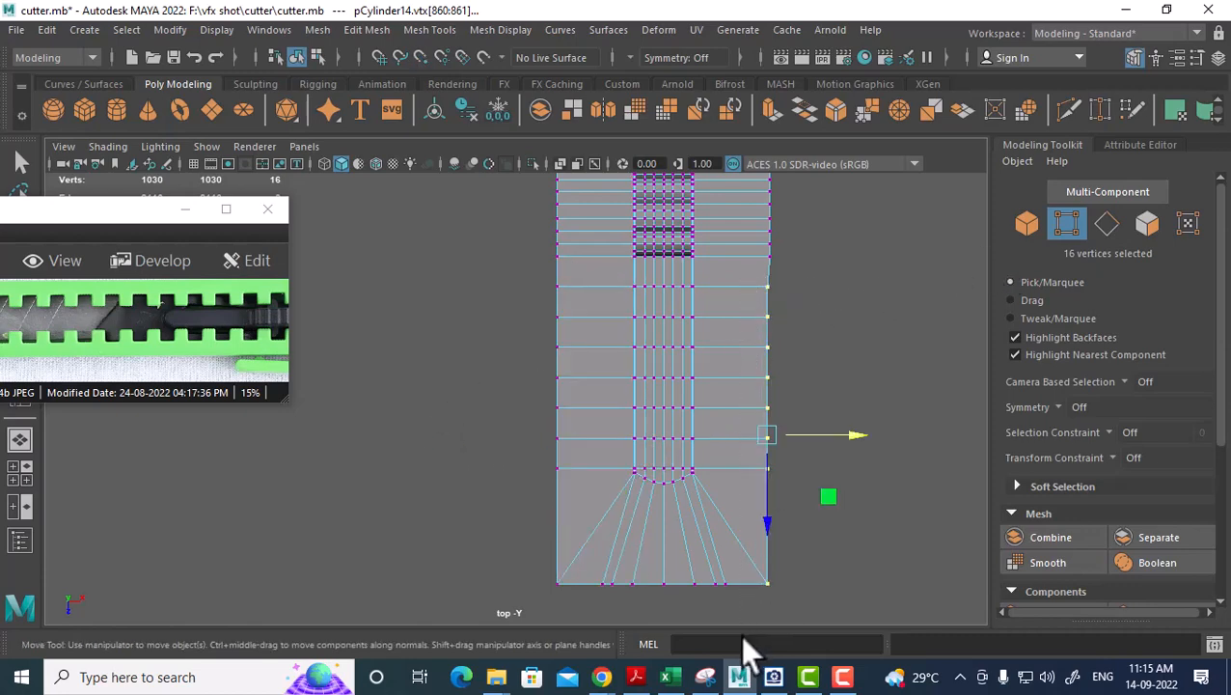
left_click_drag(854, 435, 869, 435)
left_click_drag(1163, 345, 1148, 349)
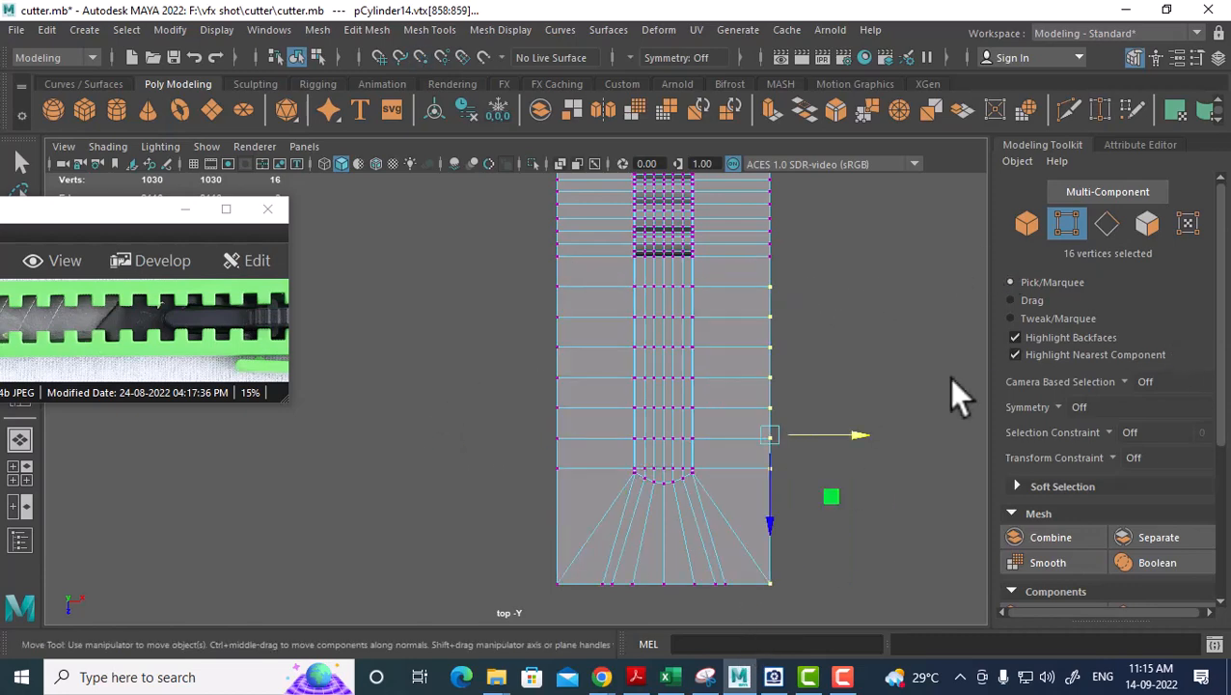
Select the 18 vertices of the base's end edge and rotate them to match the slanted edge in the reference photo.
scroll(765, 449, "down", 1)
scroll(757, 444, "up", 1)
middle_click_drag(726, 422, 770, 604, "alt")
scroll(761, 497, "down", 1)
middle_click_drag(761, 492, 744, 322, "alt")
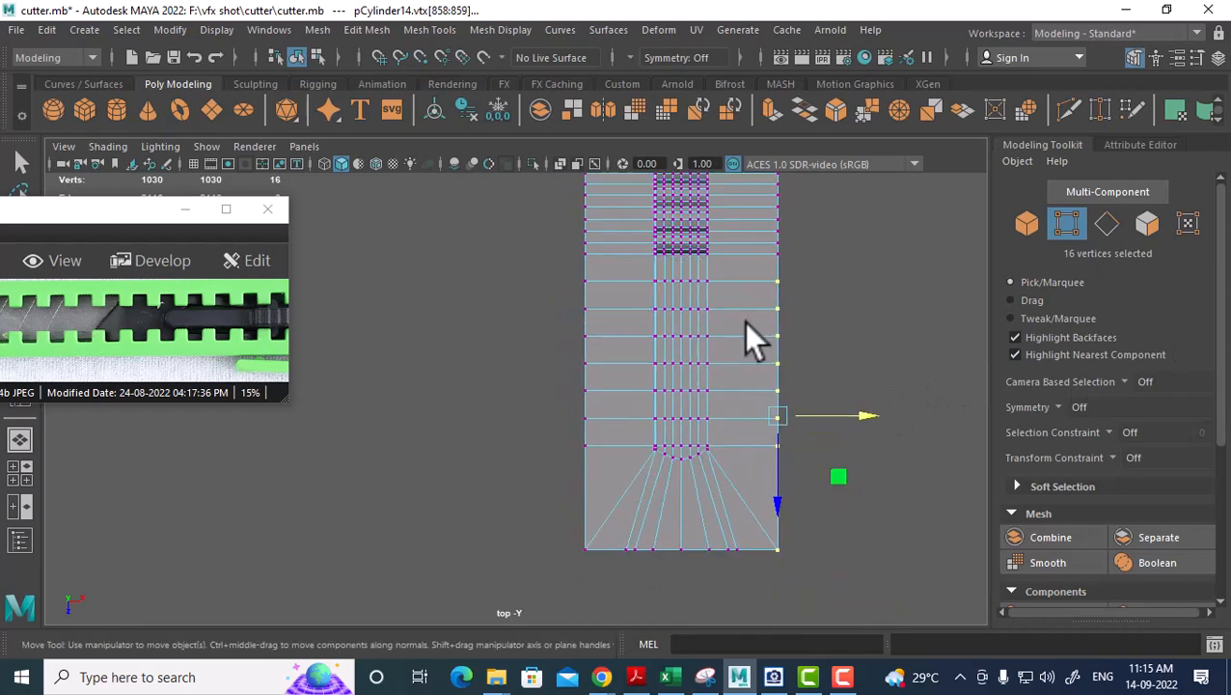
left_click_drag(800, 535, 574, 565)
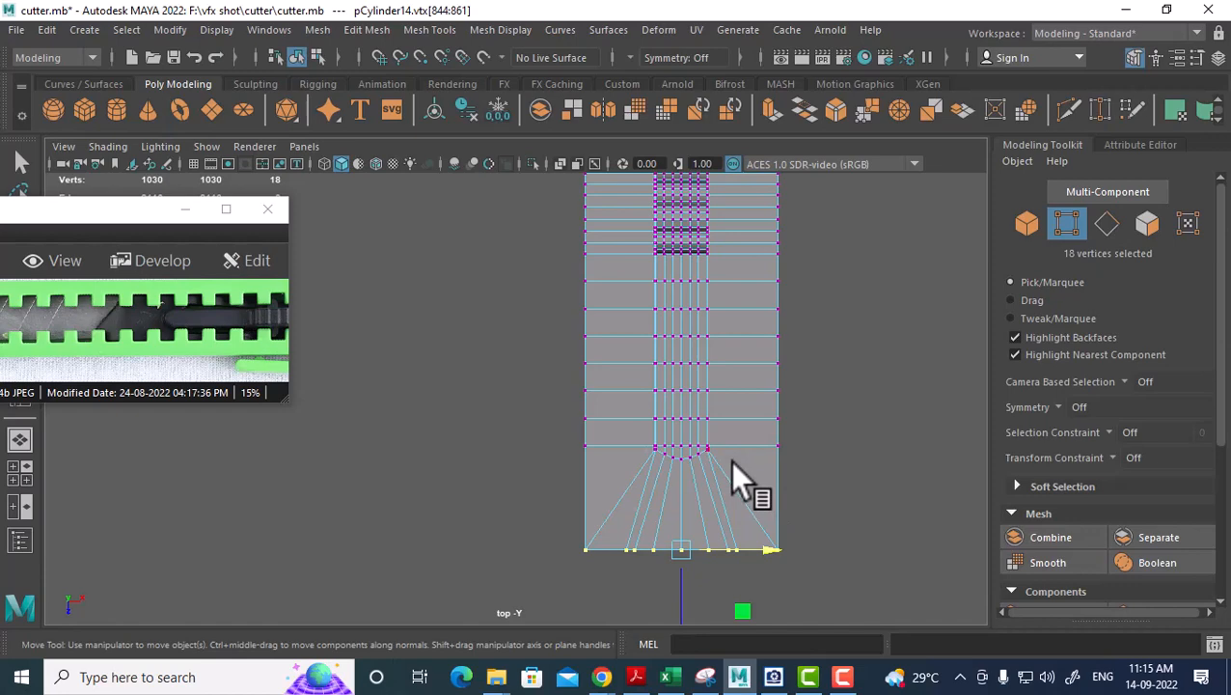
key("6")
middle_click_drag(728, 467, 713, 311, "alt")
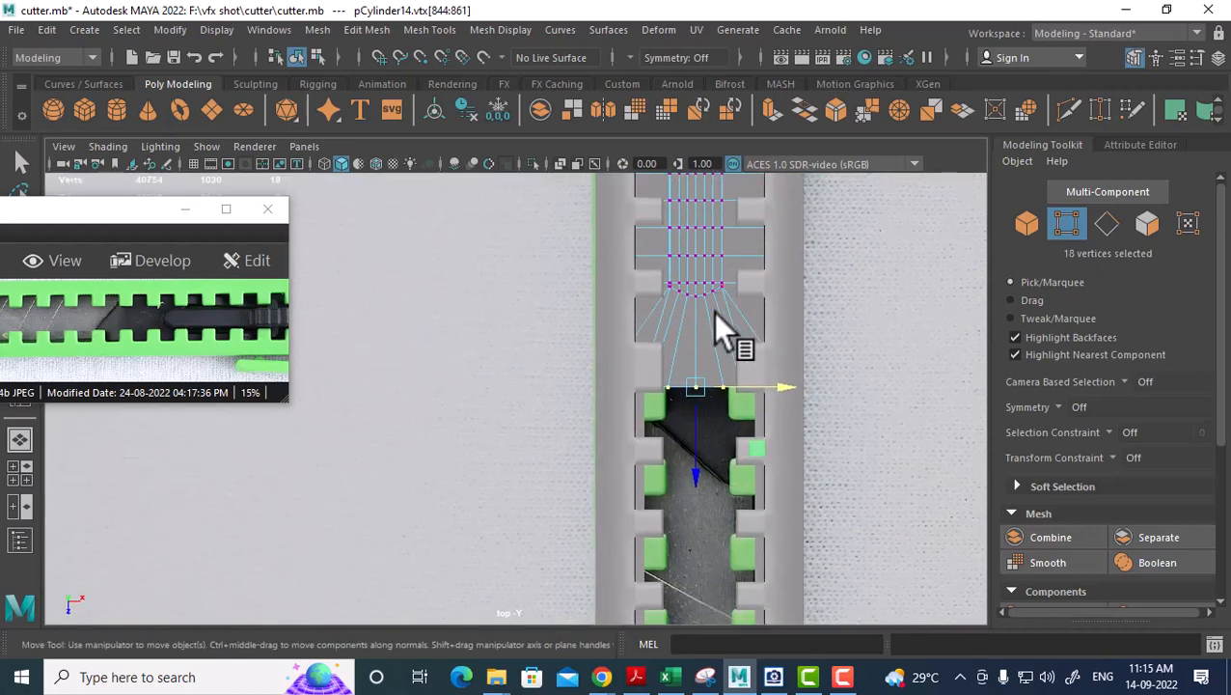
scroll(763, 405, "up", 2)
key("e")
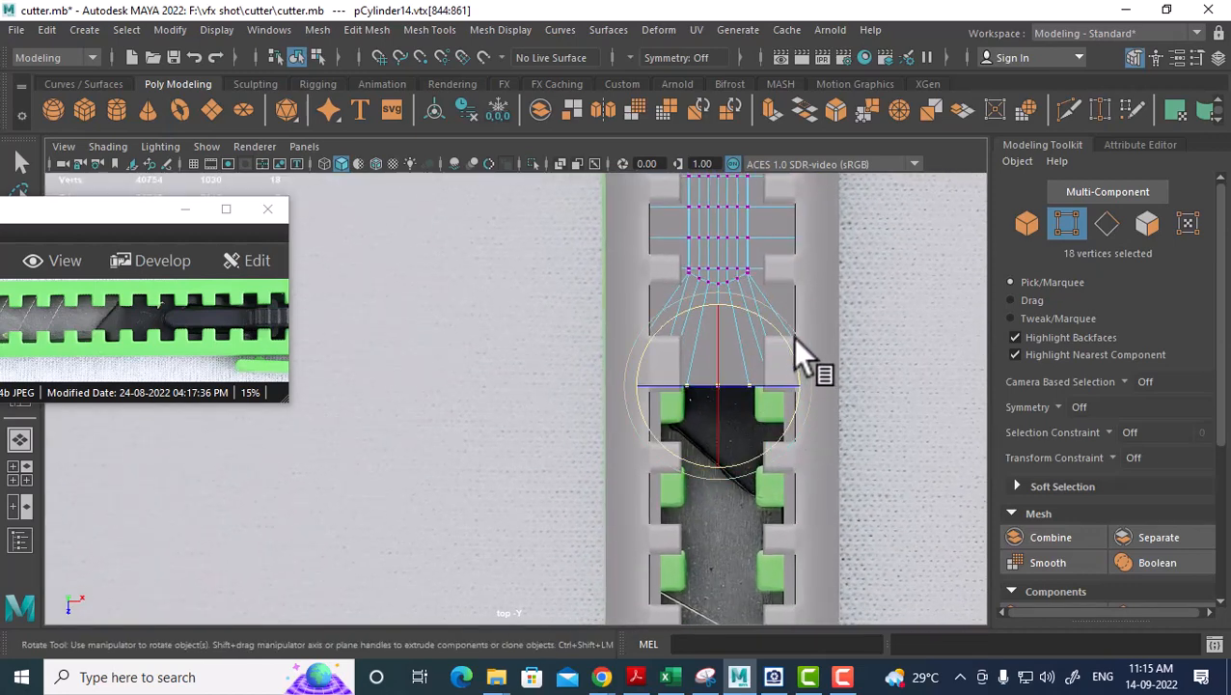
mouse_move(796, 338)
left_mouse_down()
mouse_move(789, 409)
mouse_move(766, 474)
mouse_move(730, 506)
mouse_move(729, 537)
left_mouse_up()
Move the slanted end vertices along the slider's length onto the reference photo's diagonal edge, to Z about -1.979.
key("4")
key("w")
mouse_move(726, 503)
middle_mouse_down("alt")
mouse_move(720, 420)
mouse_move(738, 512)
middle_mouse_up("alt")
scroll(721, 424, "up", 1)
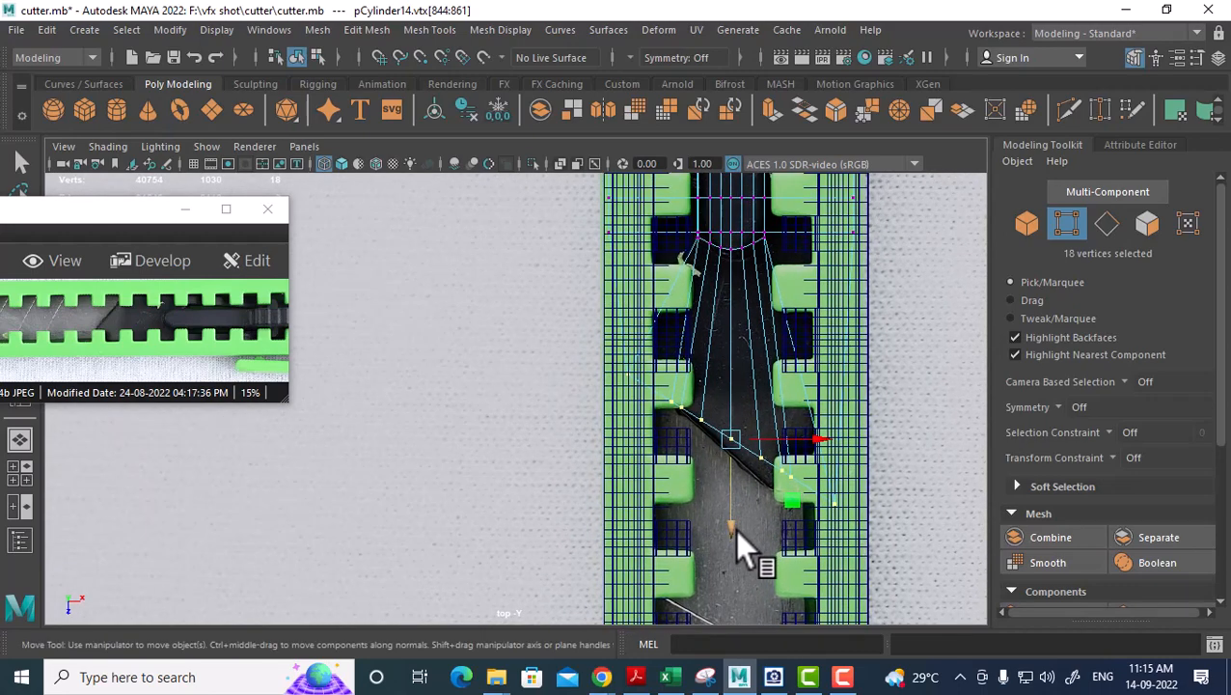
left_click_drag(734, 529, 726, 519)
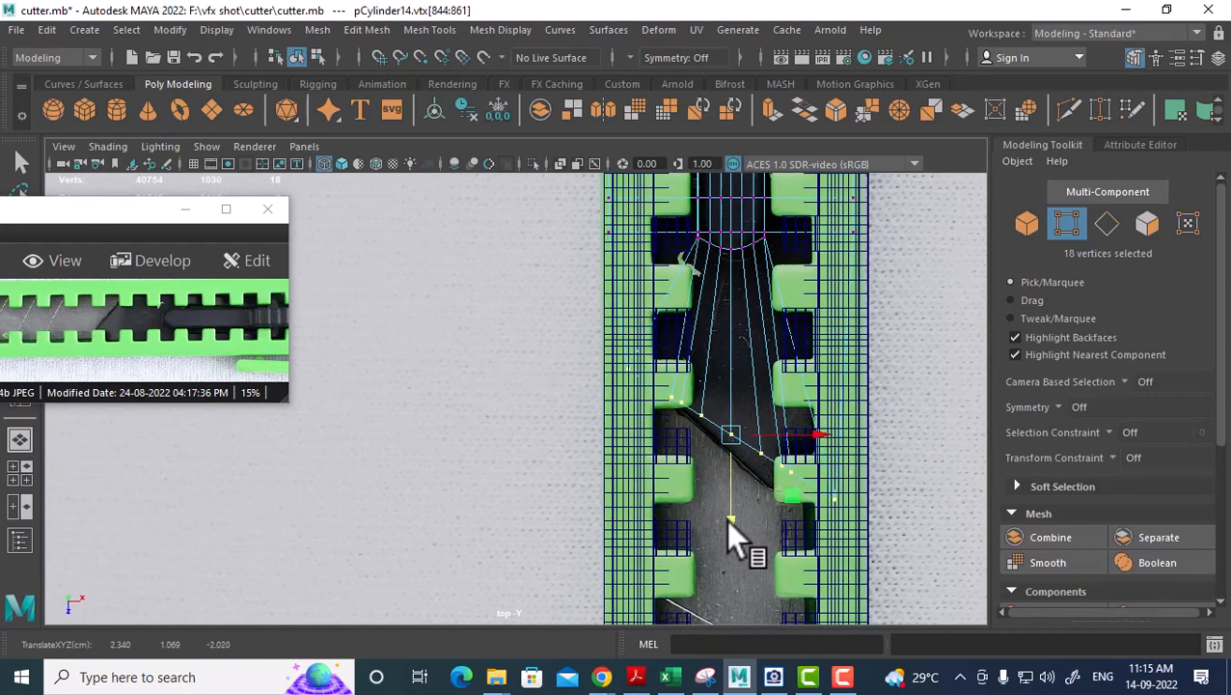
middle_click_drag(725, 518, 649, 558, "alt")
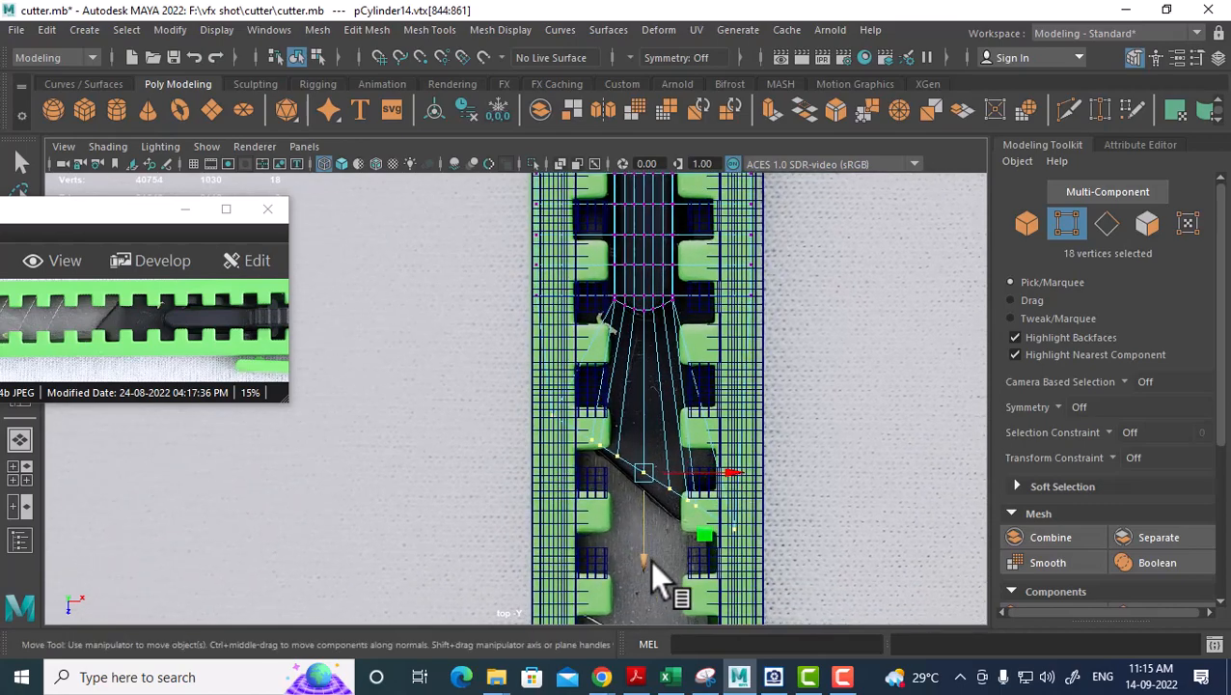
scroll(593, 351, "down", 2)
middle_click_drag(578, 246, 624, 332, "alt")
scroll(509, 256, "down", 4)
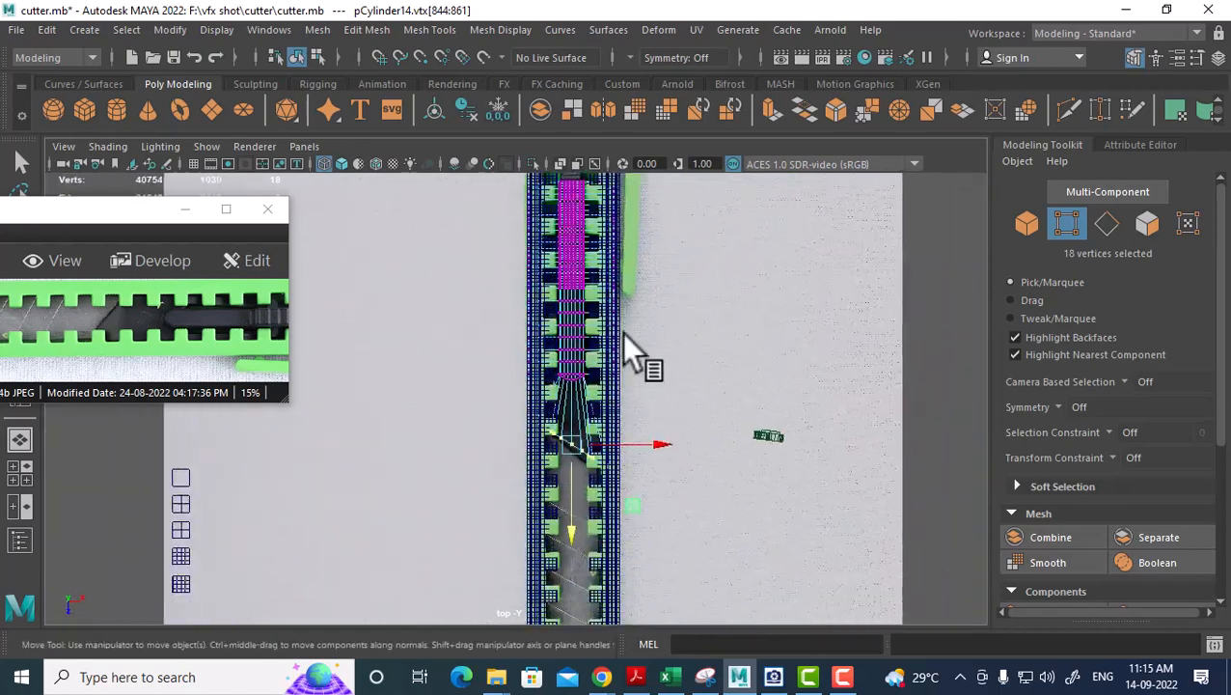
scroll(624, 333, "up", 6)
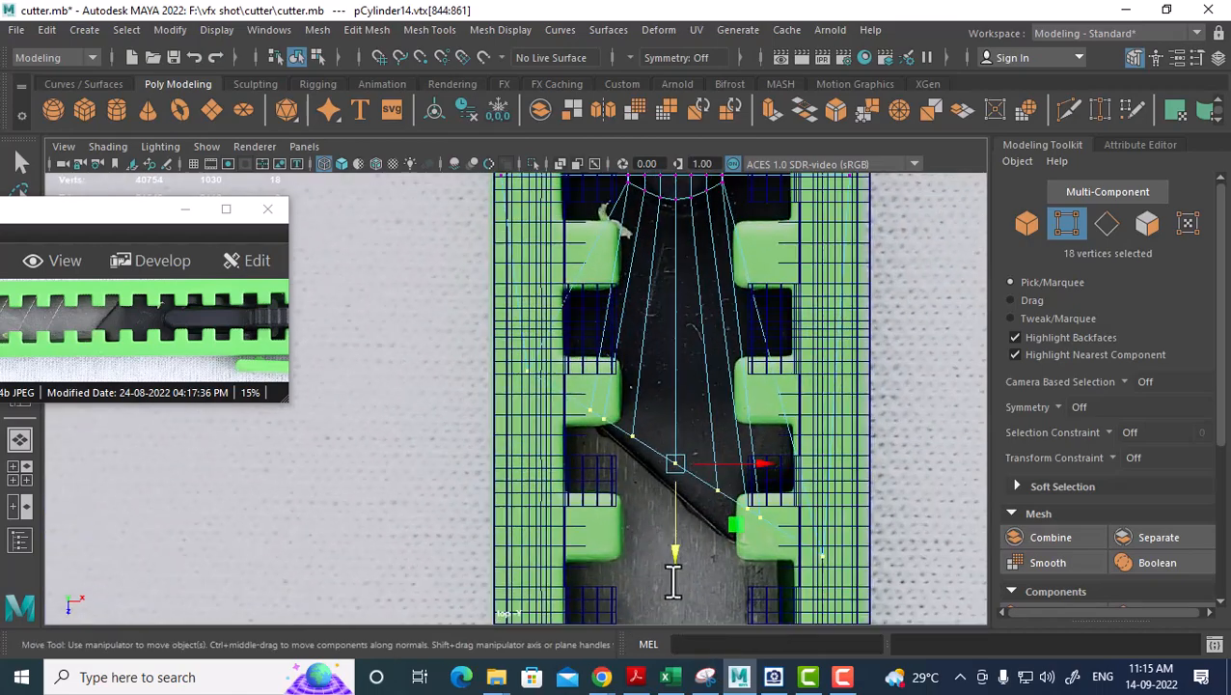
left_click_drag(678, 555, 675, 558)
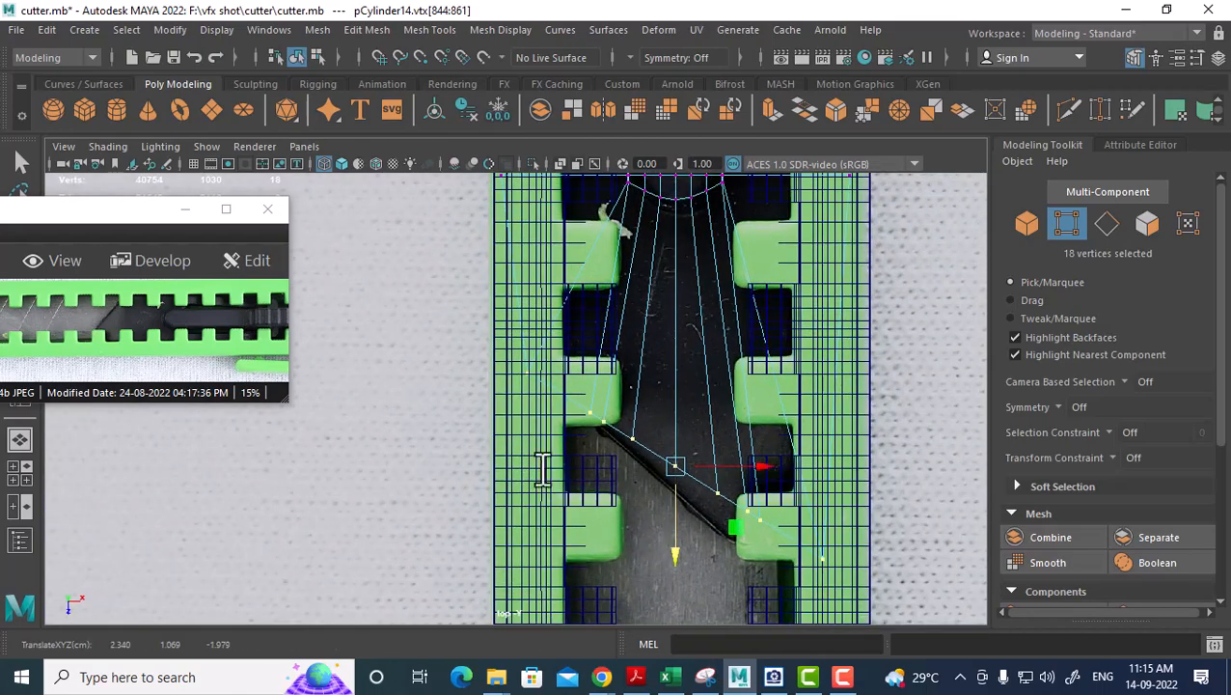
Move 12 of the end vertices to Z about -1.274, and the adjacent pair to Z about -2.541, along the diagonal.
left_click_drag(482, 352, 616, 451)
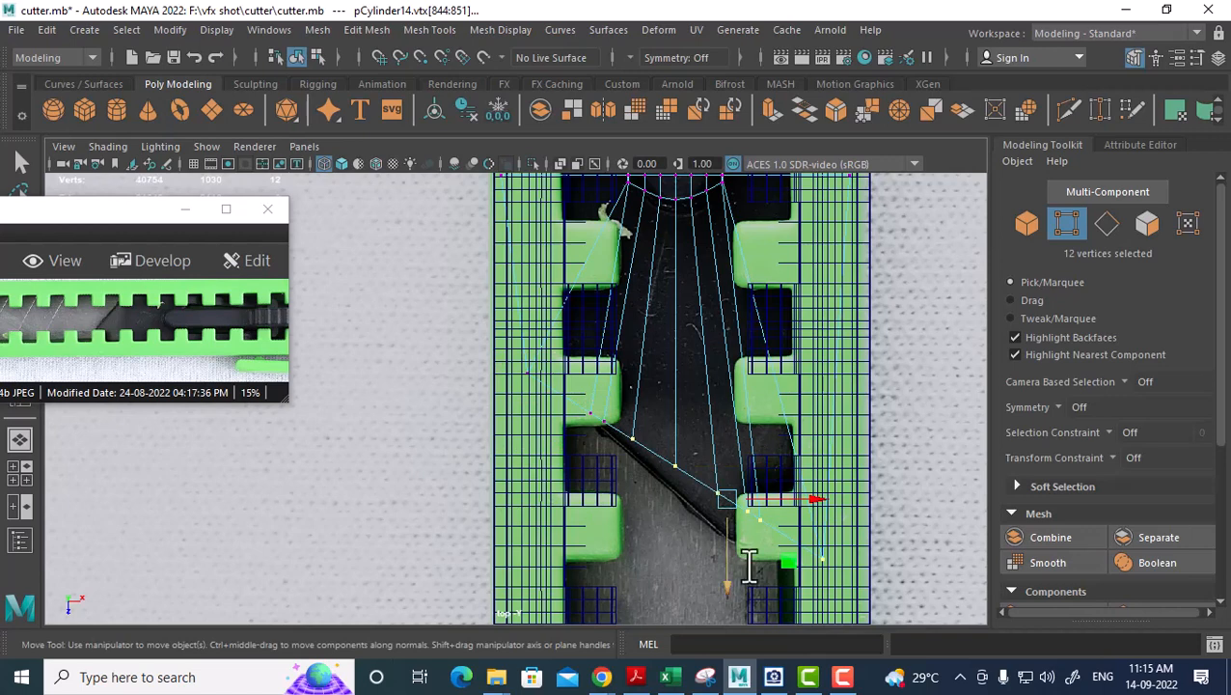
left_click_drag(728, 583, 721, 600)
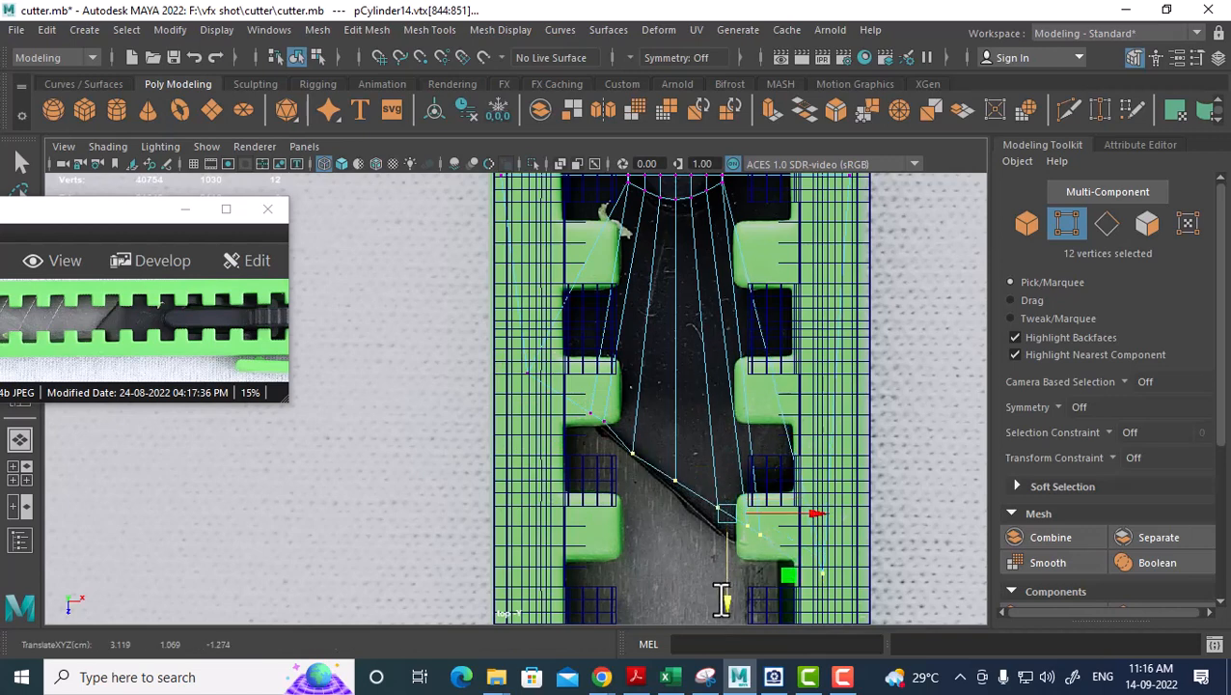
left_click(600, 425)
left_click_drag(605, 502, 600, 506)
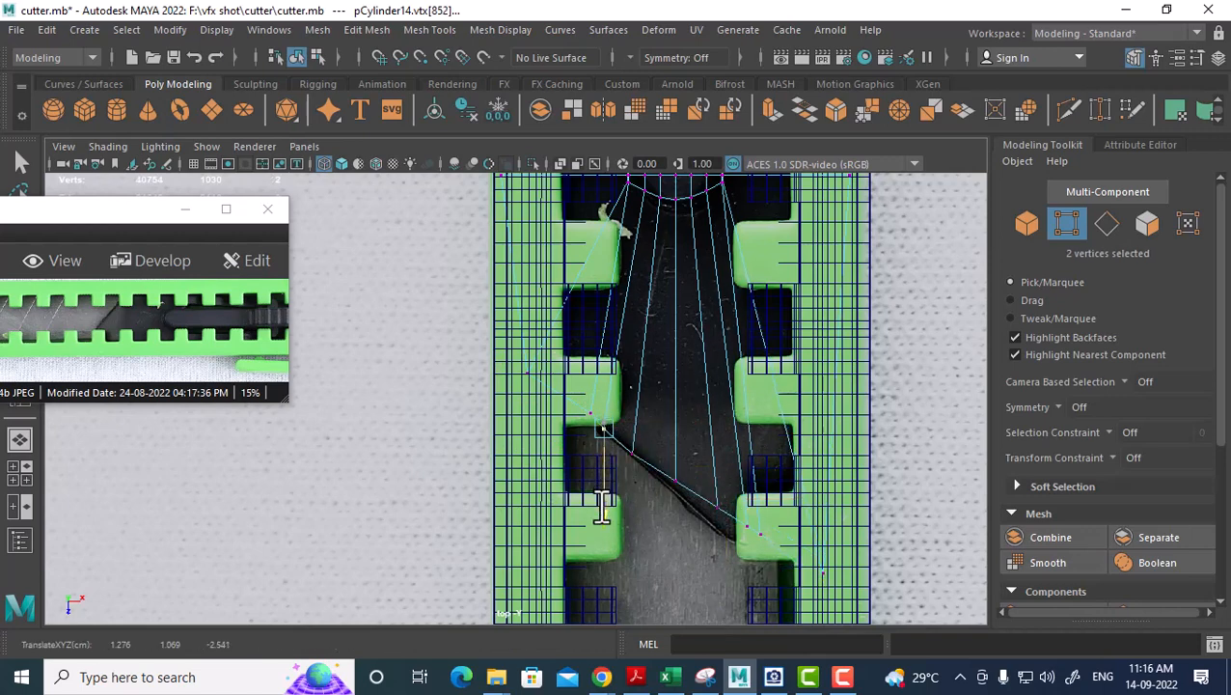
Move progressively smaller groups of 10 and 8 end vertices further along the slider's length to follow the reference photo's diagonal edge.
left_click_drag(900, 447, 669, 579)
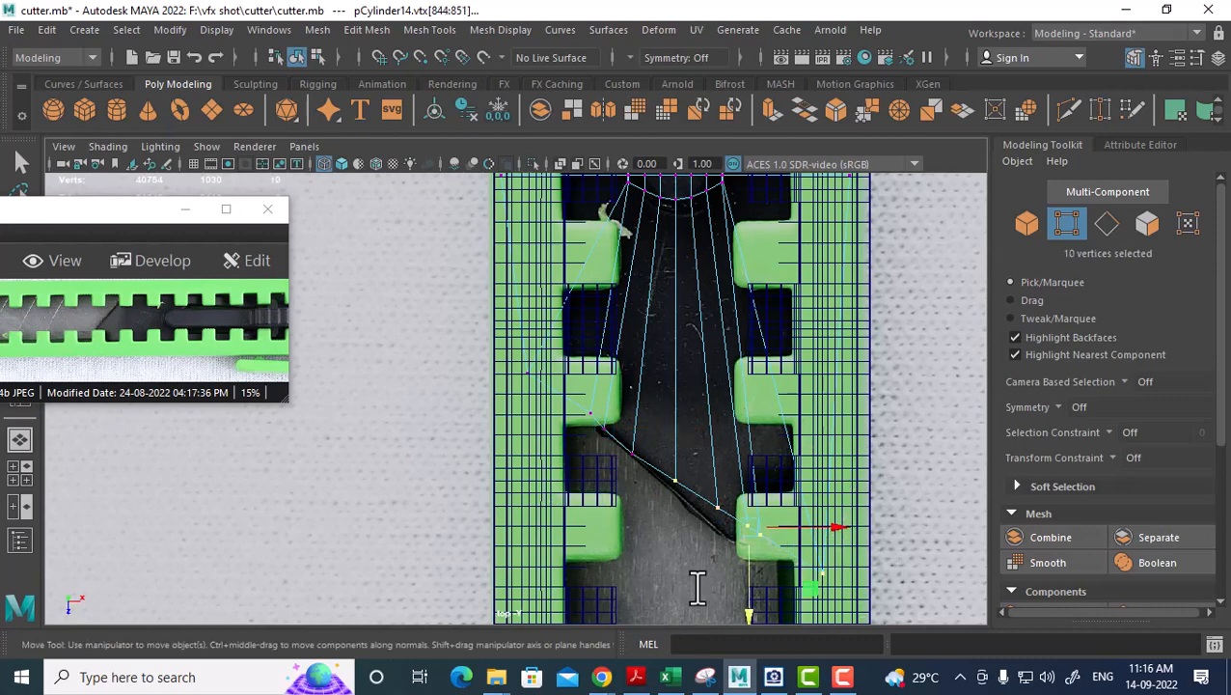
middle_click_drag(696, 587, 695, 491, "alt")
scroll(685, 496, "up", 1)
left_click_drag(774, 525, 773, 530)
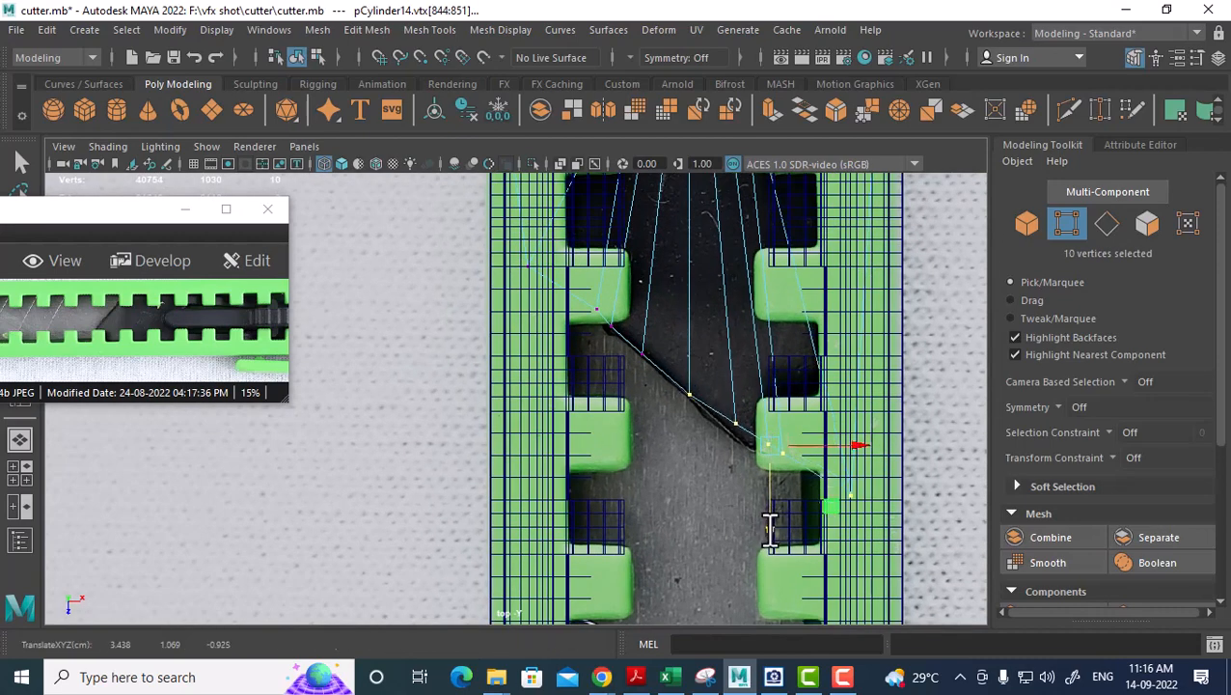
left_click_drag(707, 367, 672, 421, "ctrl")
left_click_drag(791, 538, 791, 553)
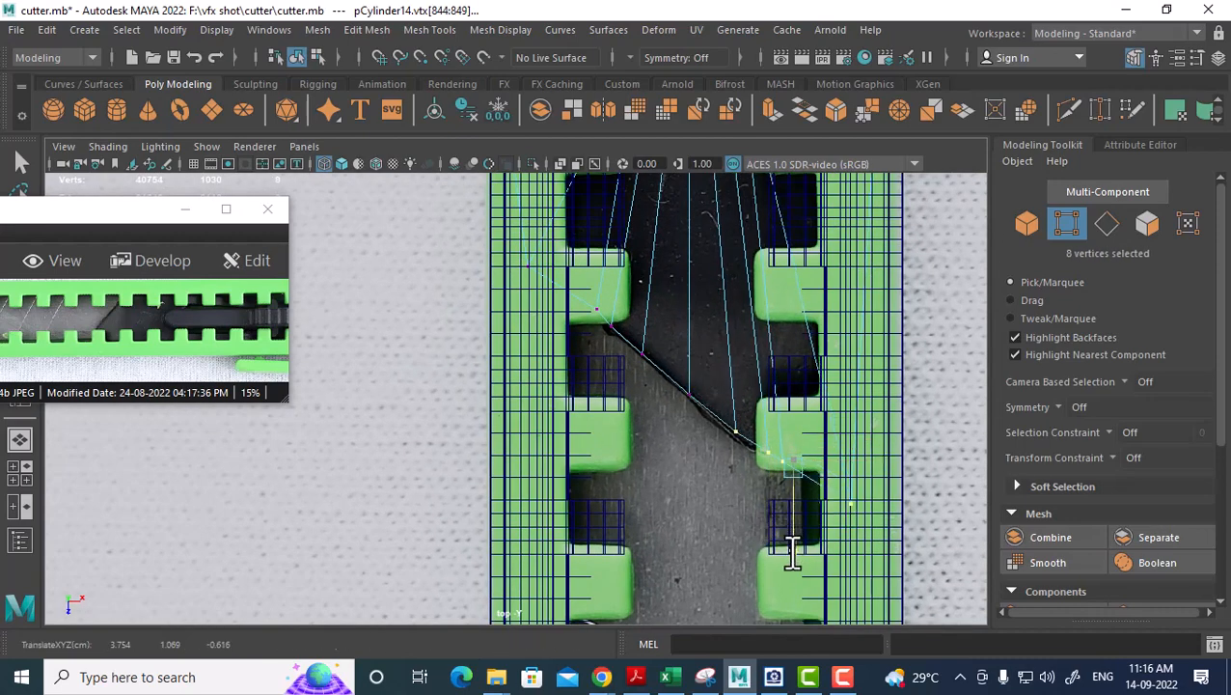
Pull the vertices beyond the diagonal's lowest point back toward the knob, with the outer corner pair at Z about -1.846.
left_click_drag(774, 489, 775, 490, "ctrl")
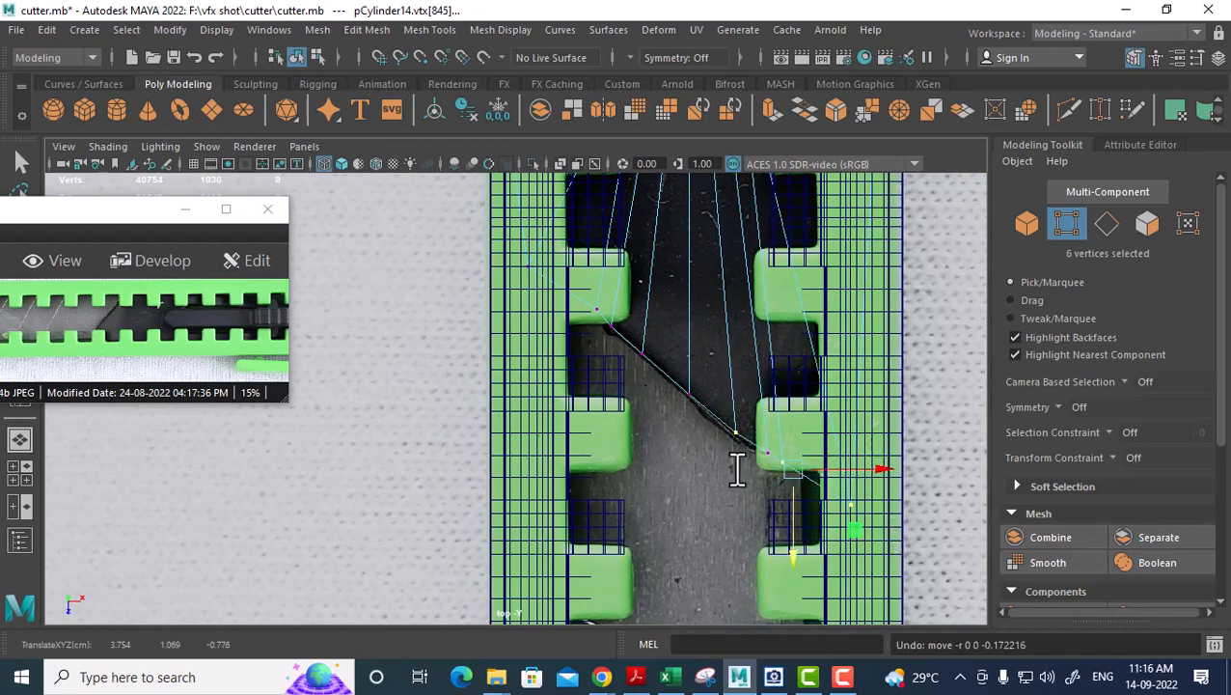
left_click_drag(721, 406, 809, 546)
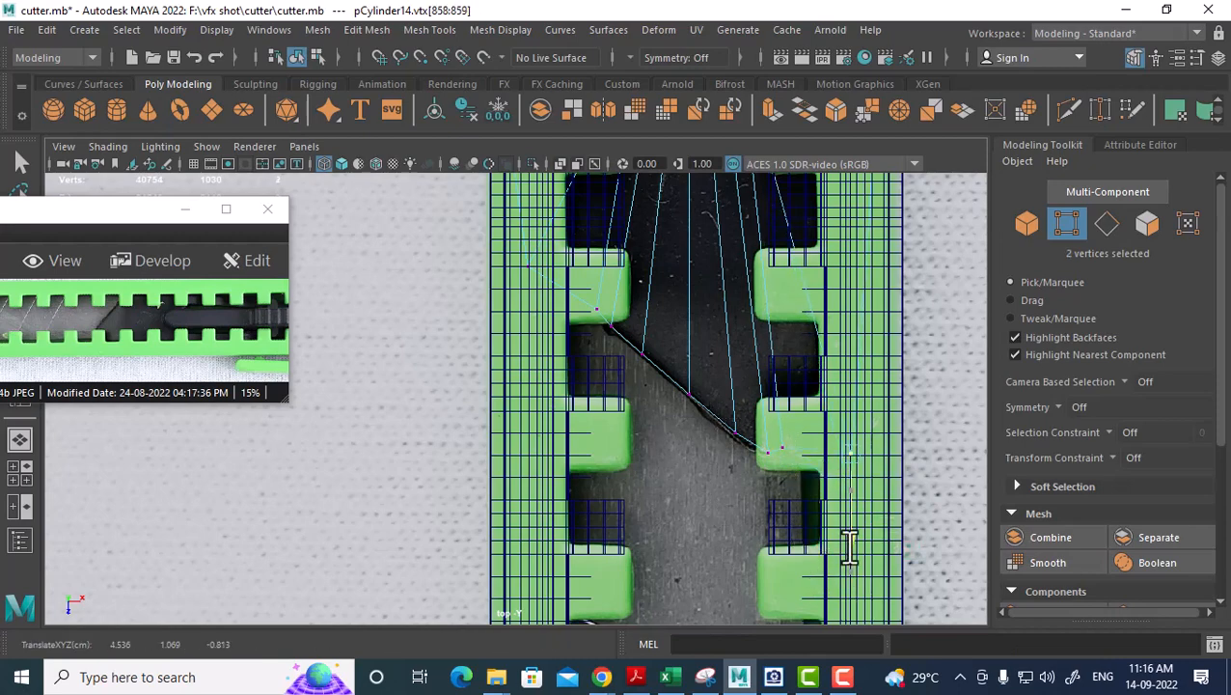
left_click_drag(841, 487, 831, 470)
Select the slider as an object, display it shaded, hide all unselected objects, and return to the top view.
key("space")
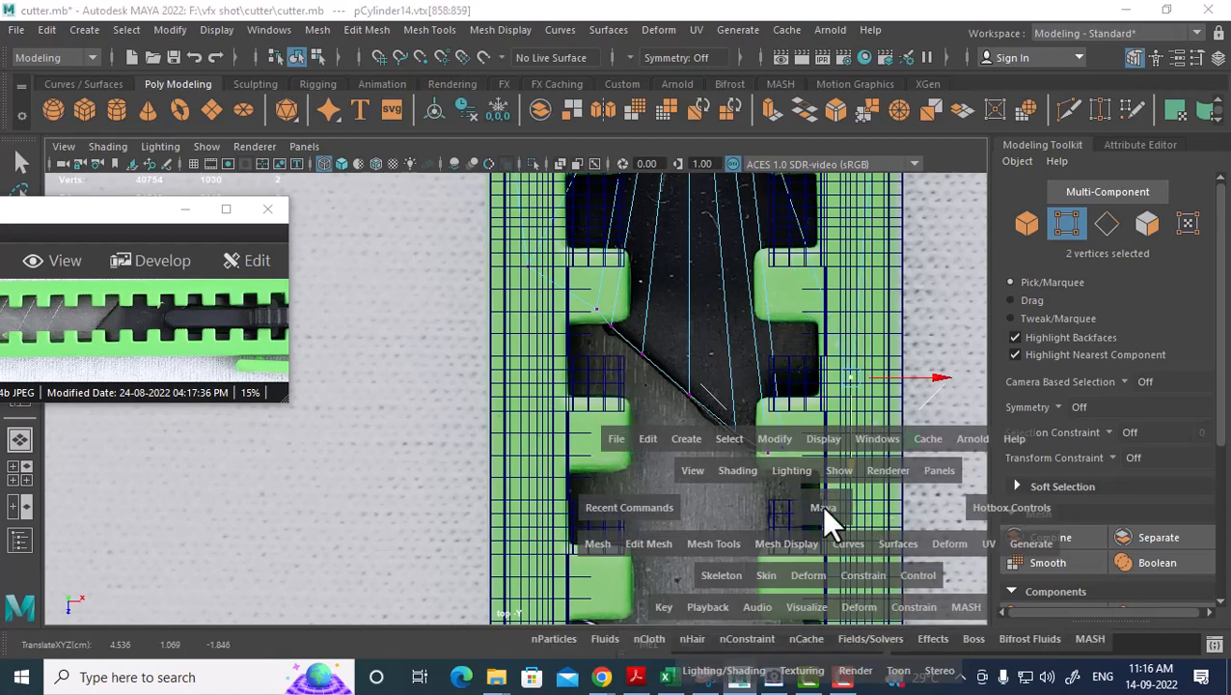
key("space")
left_click_drag(758, 348, 536, 374, "alt")
scroll(649, 470, "up", 2)
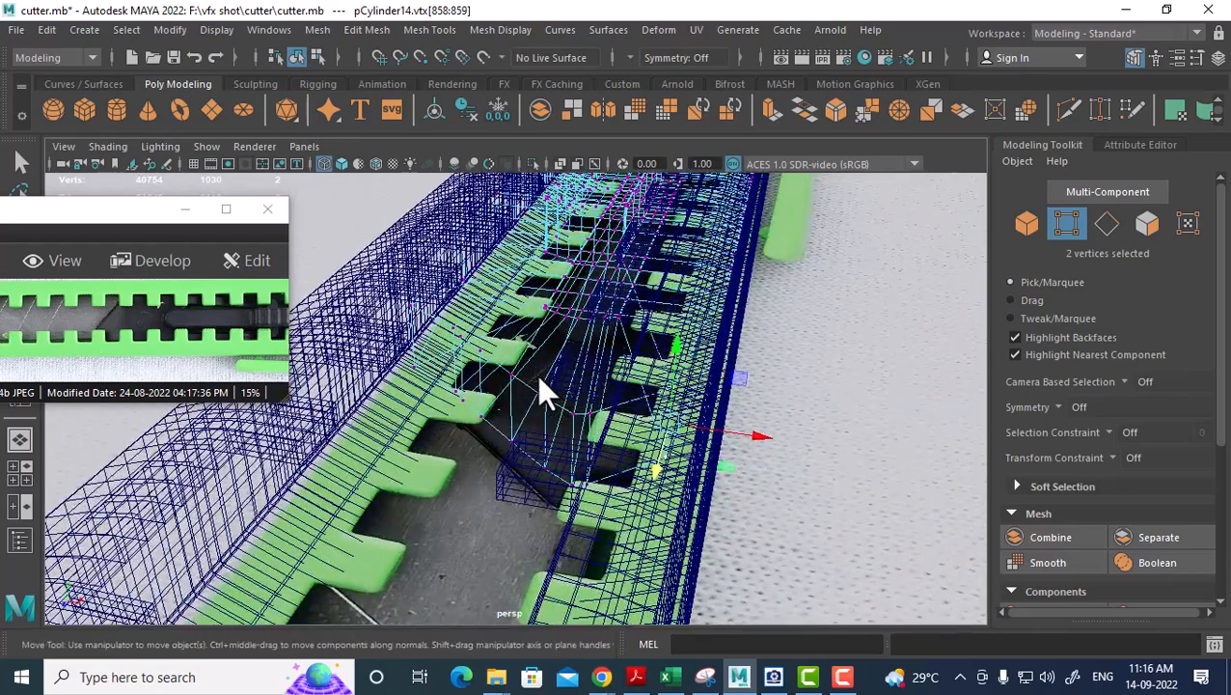
right_click_drag(536, 192, 636, 161)
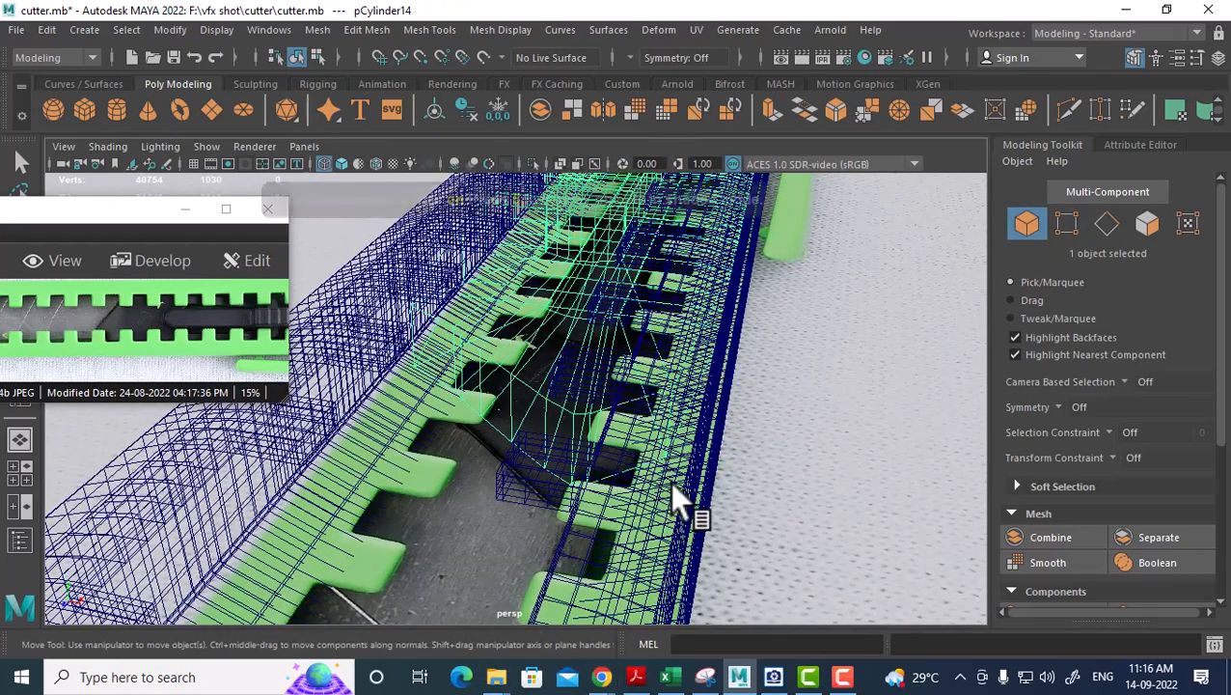
key("5")
mouse_move(673, 500)
left_mouse_down("alt")
mouse_move(596, 473)
mouse_move(690, 494)
left_mouse_up("alt")
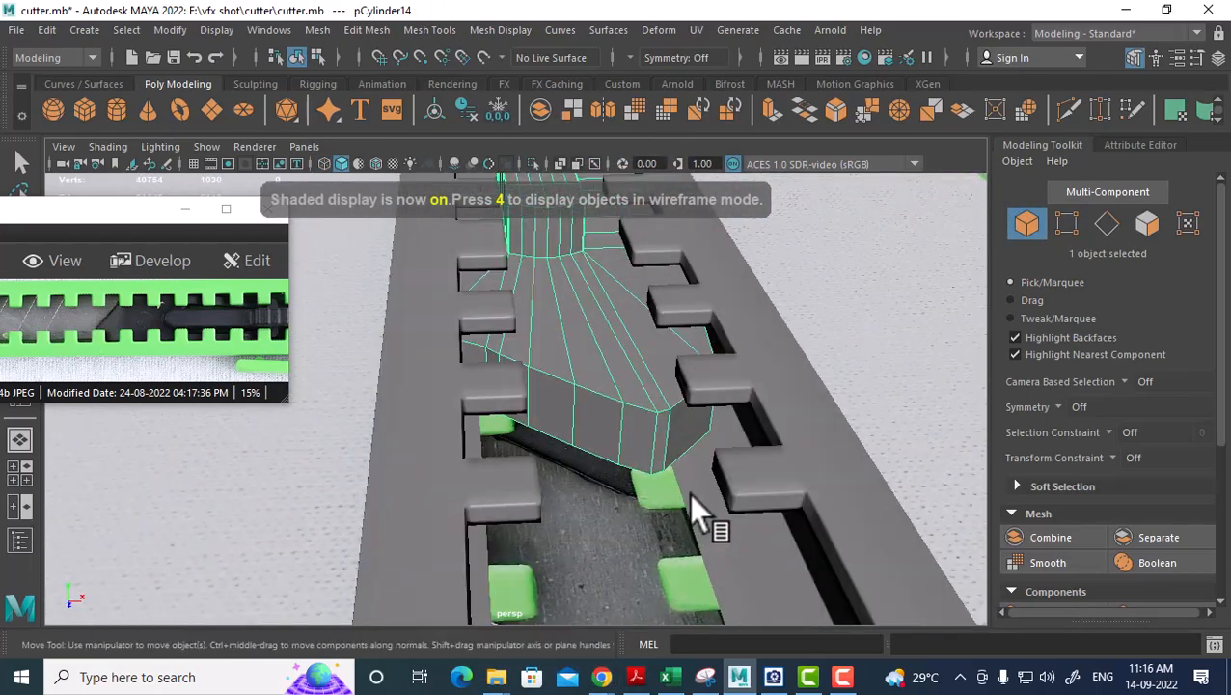
key("alt+h")
key("space")
left_click(654, 341)
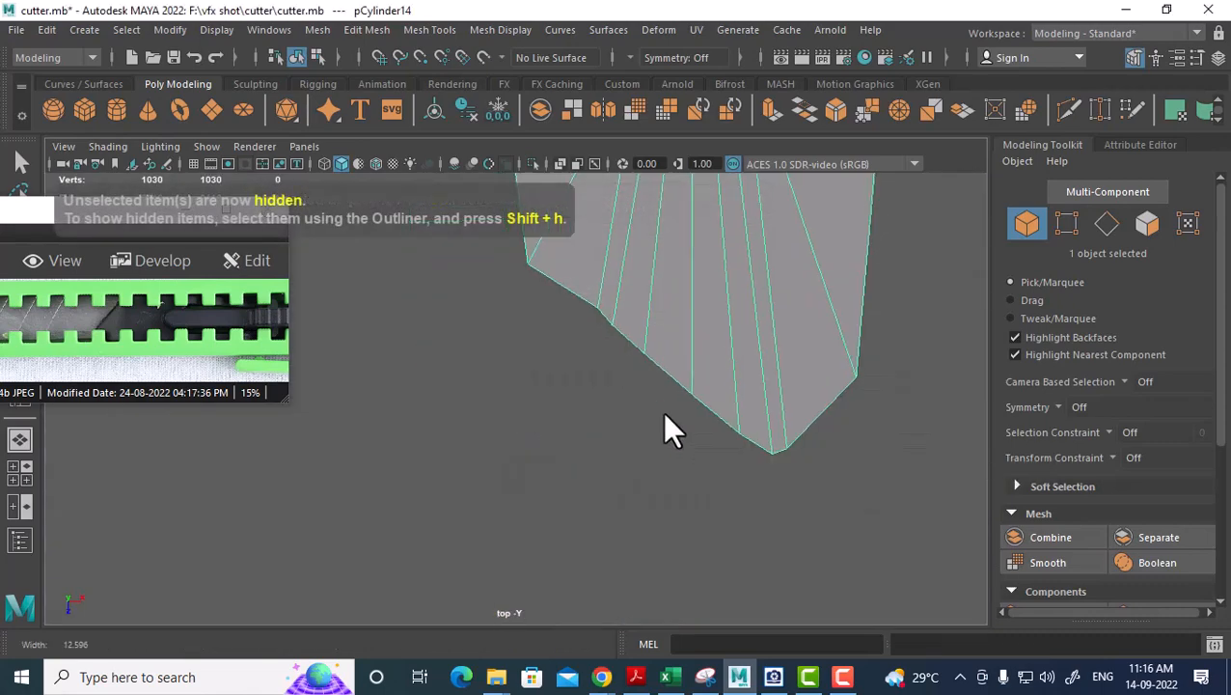
Snap the upper corner pair of the slanted end to the base's straight side, and move it toward the knob to extend the diagonal.
right_click_drag(673, 177, 580, 175)
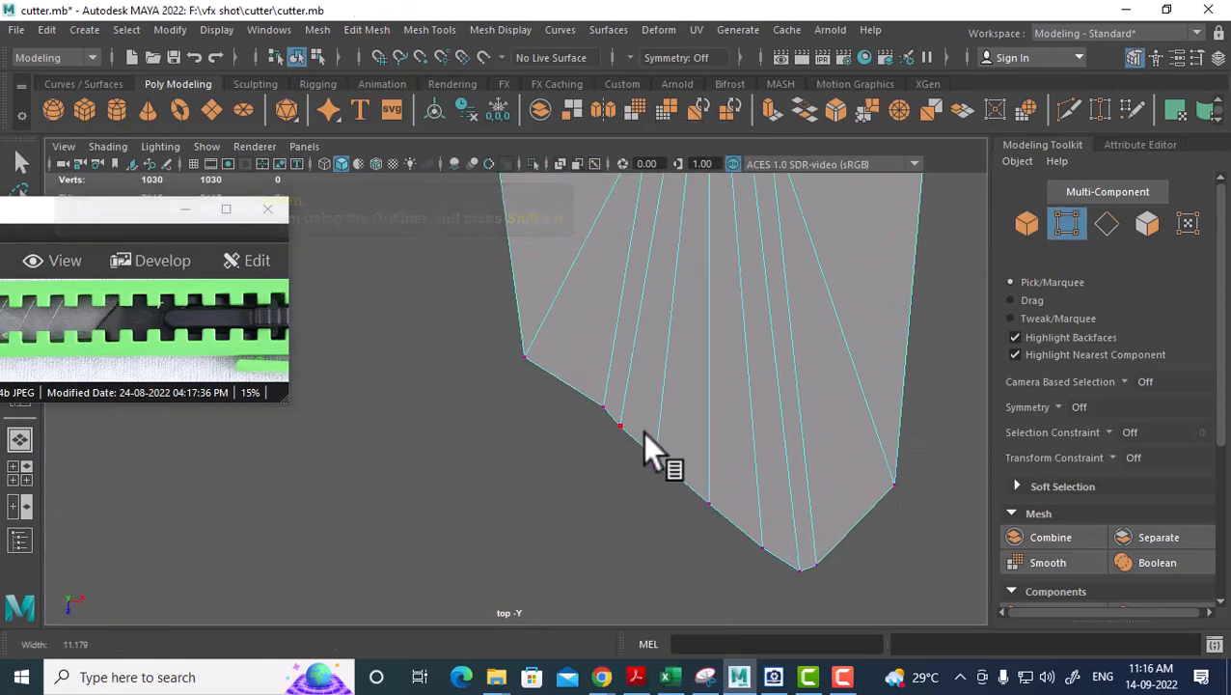
left_click_drag(596, 384, 598, 499)
right_click_drag(674, 508, 579, 452, "alt")
left_click_drag(508, 410, 530, 455)
right_click_drag(531, 455, 636, 494, "alt")
key("v")
left_click_drag(631, 467, 426, 455)
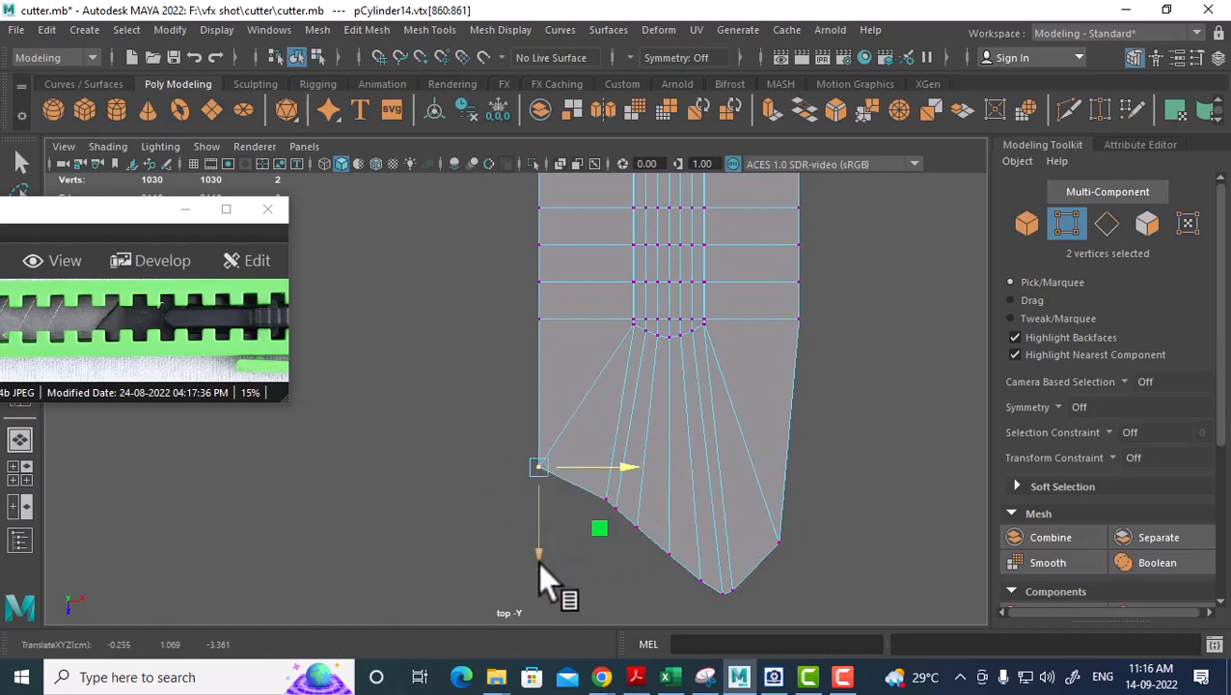
left_click_drag(537, 560, 541, 521)
Snap the opposite outer corner pair to its straight side at X about 4.935 and move it toward the knob, to Z about -3.218.
left_click_drag(821, 521, 767, 591)
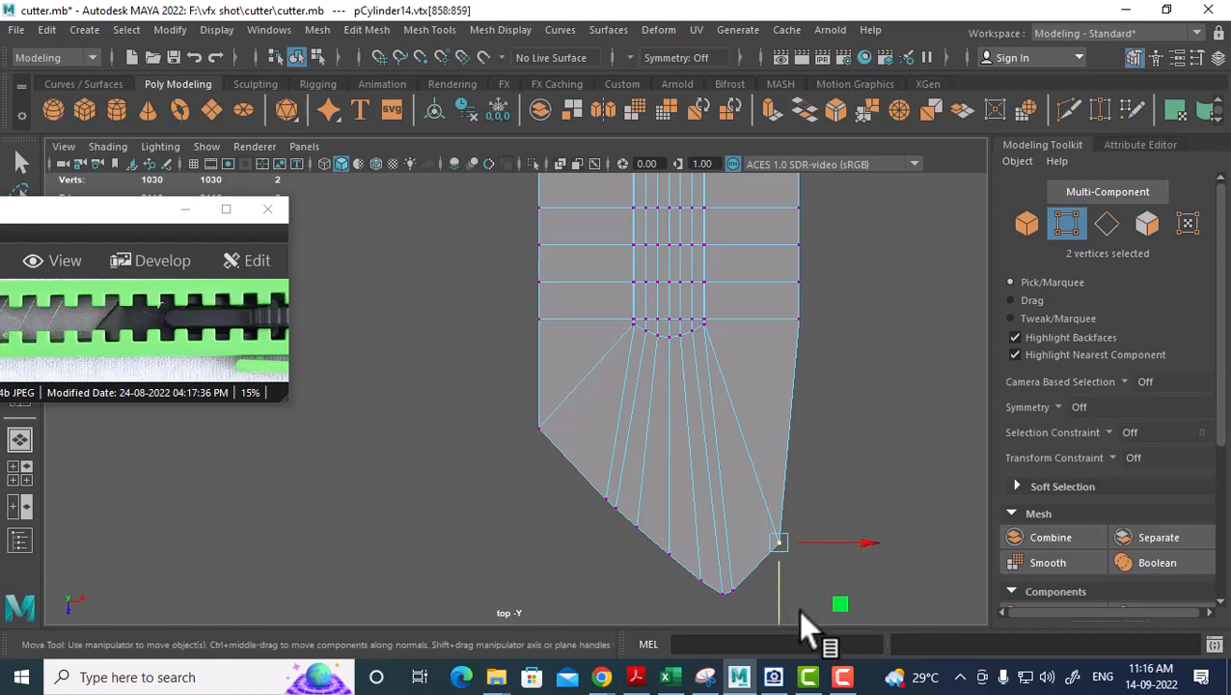
left_click_drag(874, 539, 921, 584)
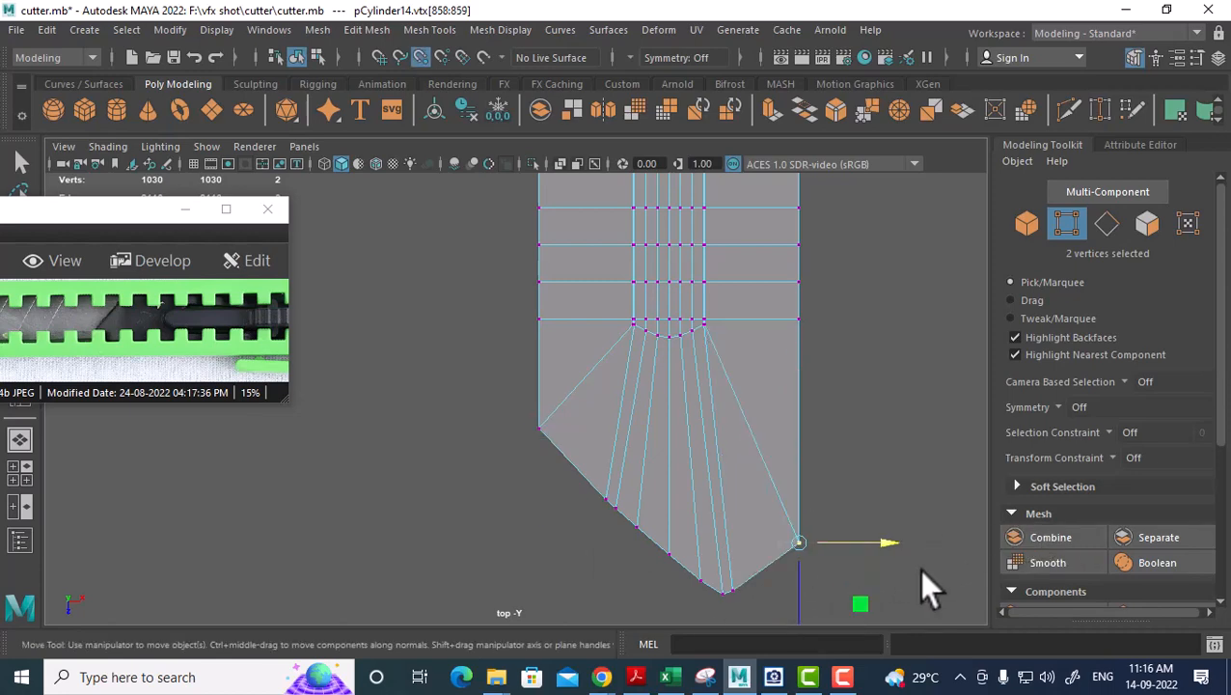
middle_click_drag(865, 540, 786, 526, "alt")
left_click_drag(750, 530, 754, 462)
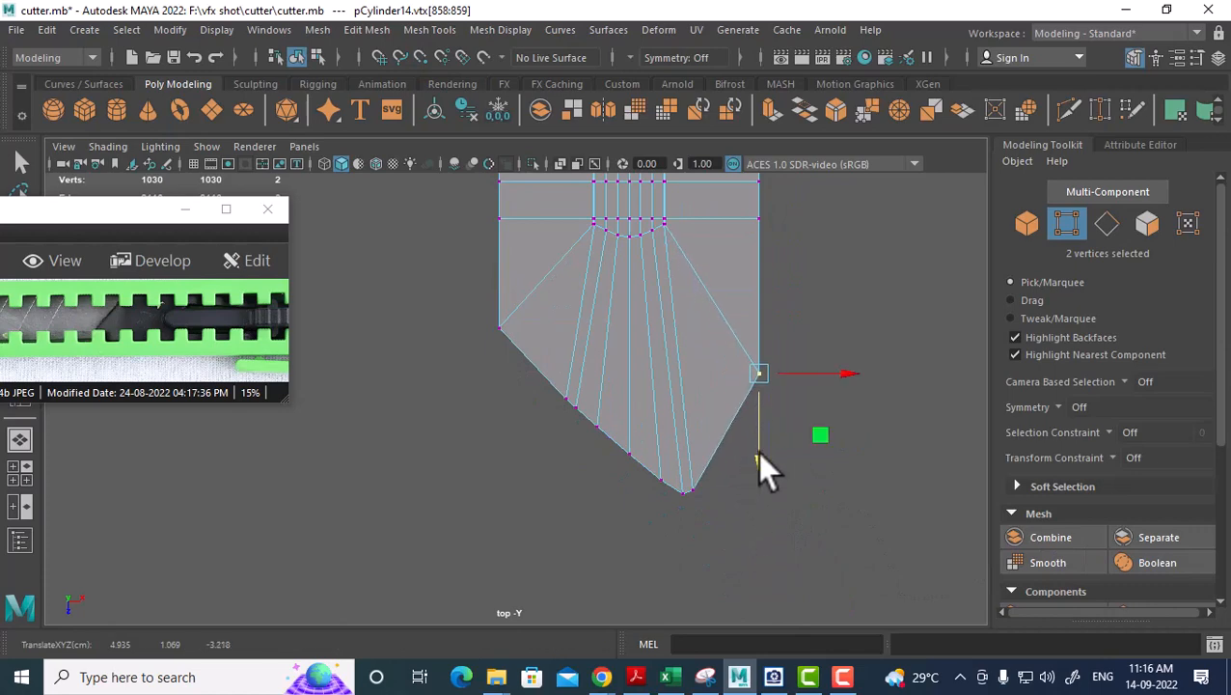
Return to object selection and examine the slider's slanted end in perspective against the enlarged reference photo.
right_click_drag(757, 452, 714, 471, "alt")
right_click_drag(668, 317, 775, 157)
left_click(794, 377)
left_click_drag(794, 377, 735, 374)
key("space")
right_click_drag(735, 375, 646, 353, "alt")
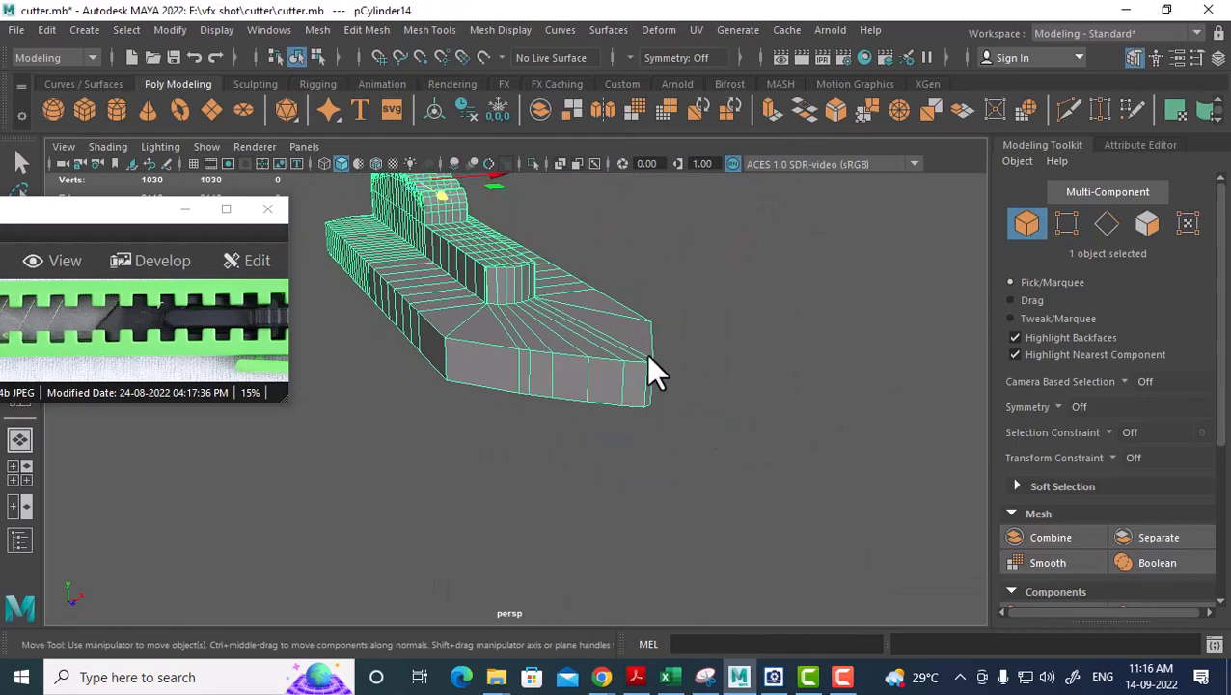
middle_click_drag(645, 353, 700, 418, "alt")
right_click_drag(701, 418, 733, 425, "alt")
left_click_drag(546, 376, 651, 454, "alt")
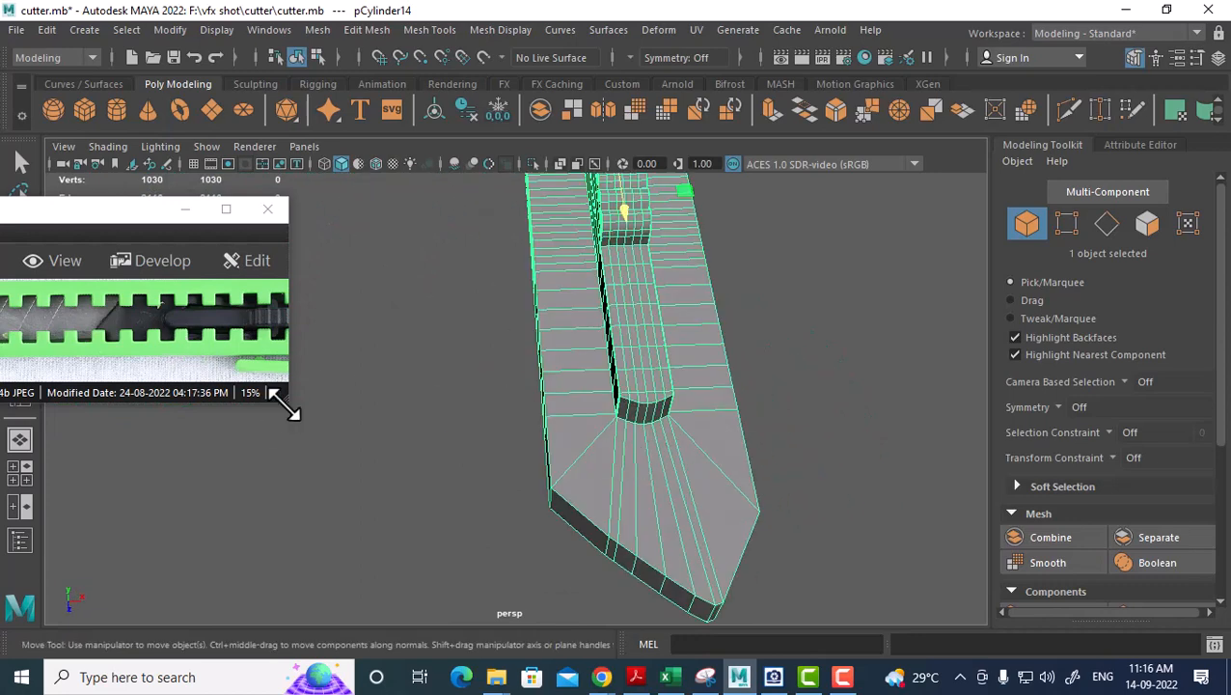
left_click_drag(285, 406, 528, 645)
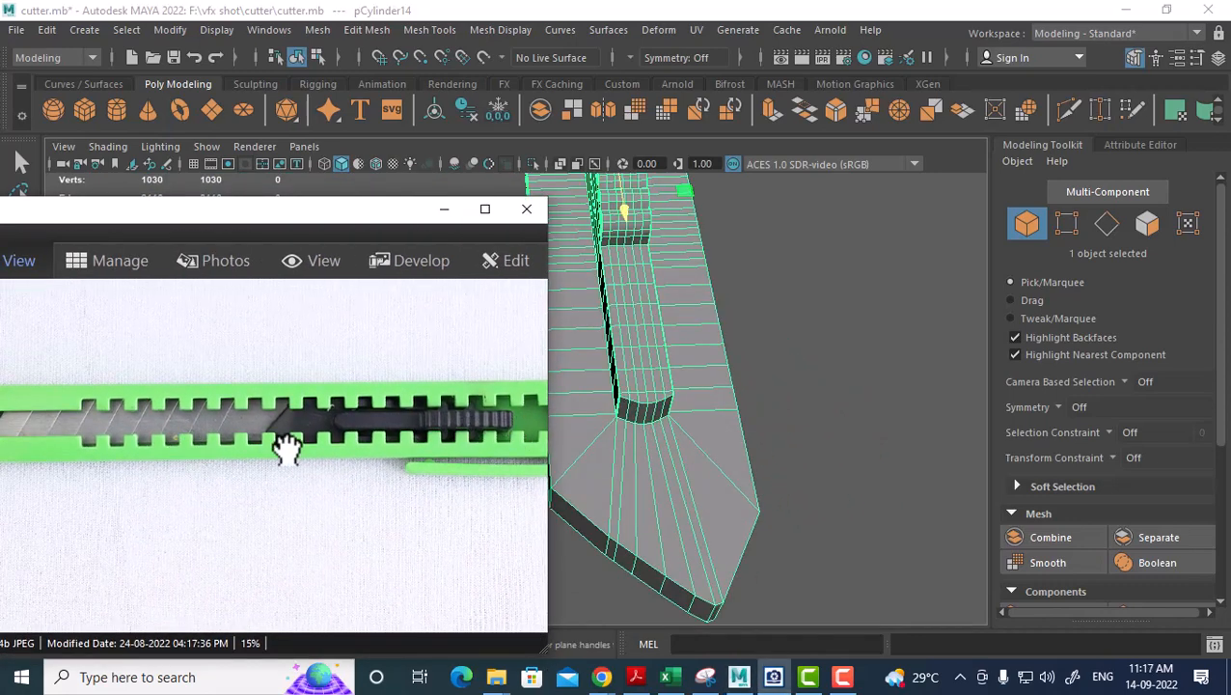
left_click_drag(788, 461, 505, 454, "alt")
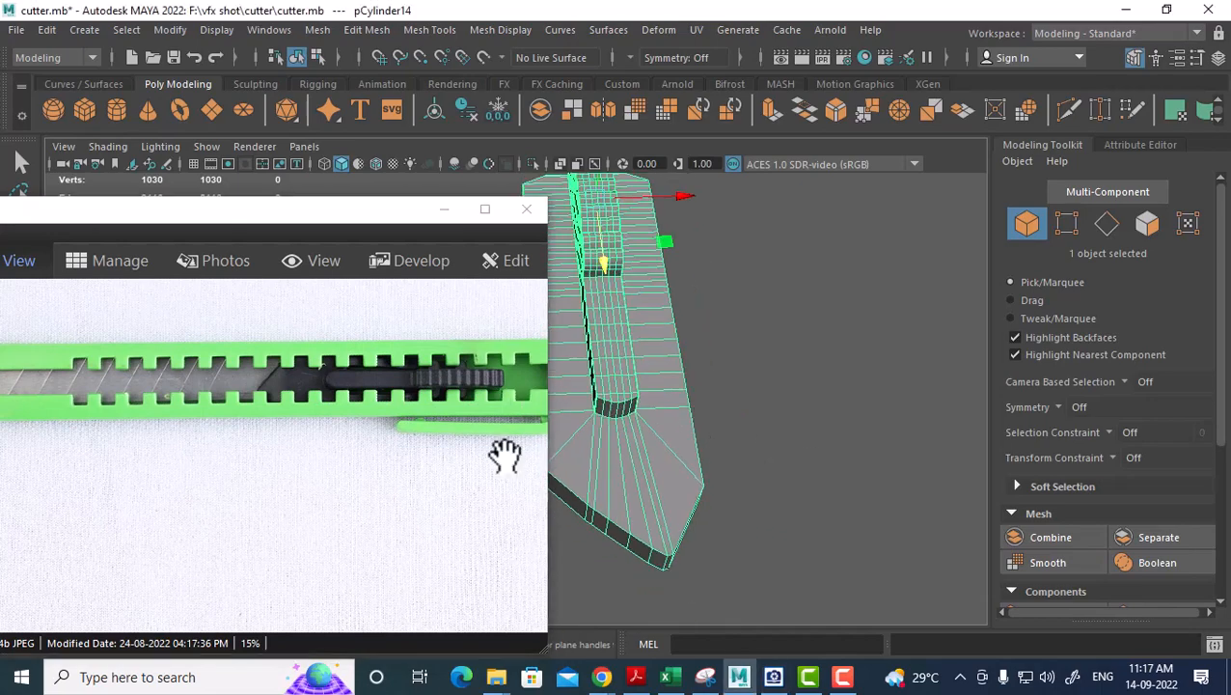
Compare the slider's pointed end with the reference photo, show the hidden cutter parts in the top view, and clear the selection.
left_click_drag(137, 393, 527, 418)
left_click_drag(393, 215, 271, 200)
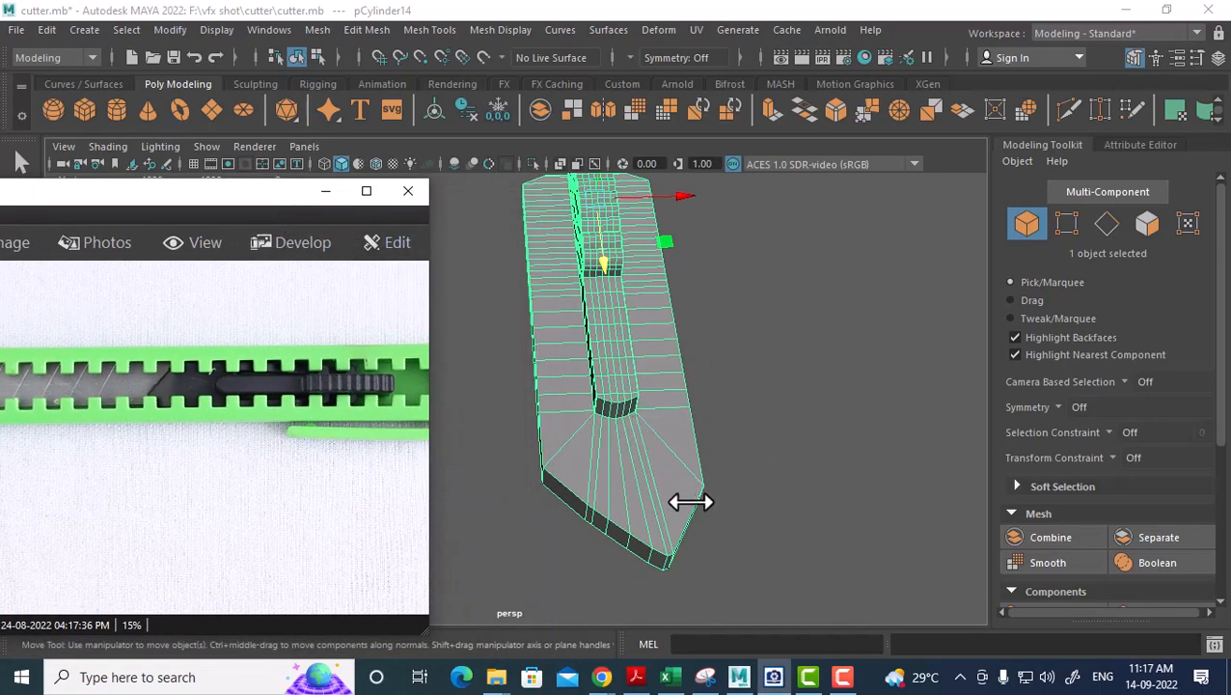
left_click_drag(691, 502, 689, 434, "alt")
key("space")
left_click_drag(734, 387, 640, 384)
right_click_drag(667, 404, 519, 256, "alt")
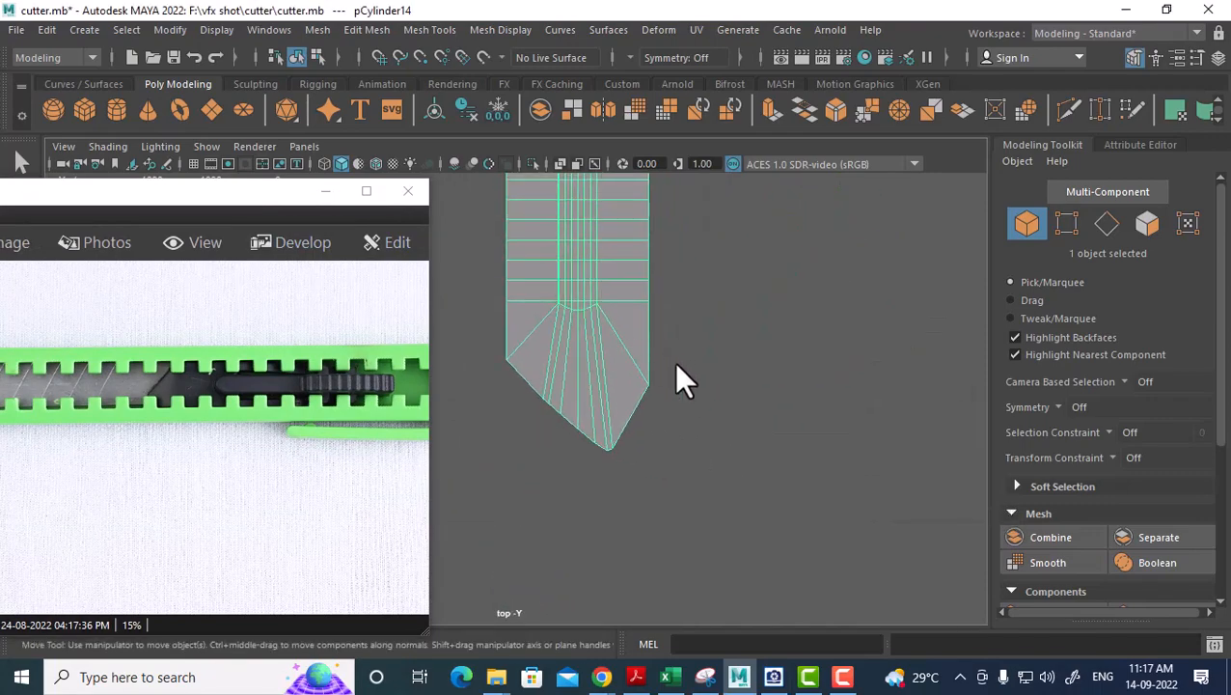
key("ctrl+shift+h")
right_click_drag(622, 345, 460, 302, "alt")
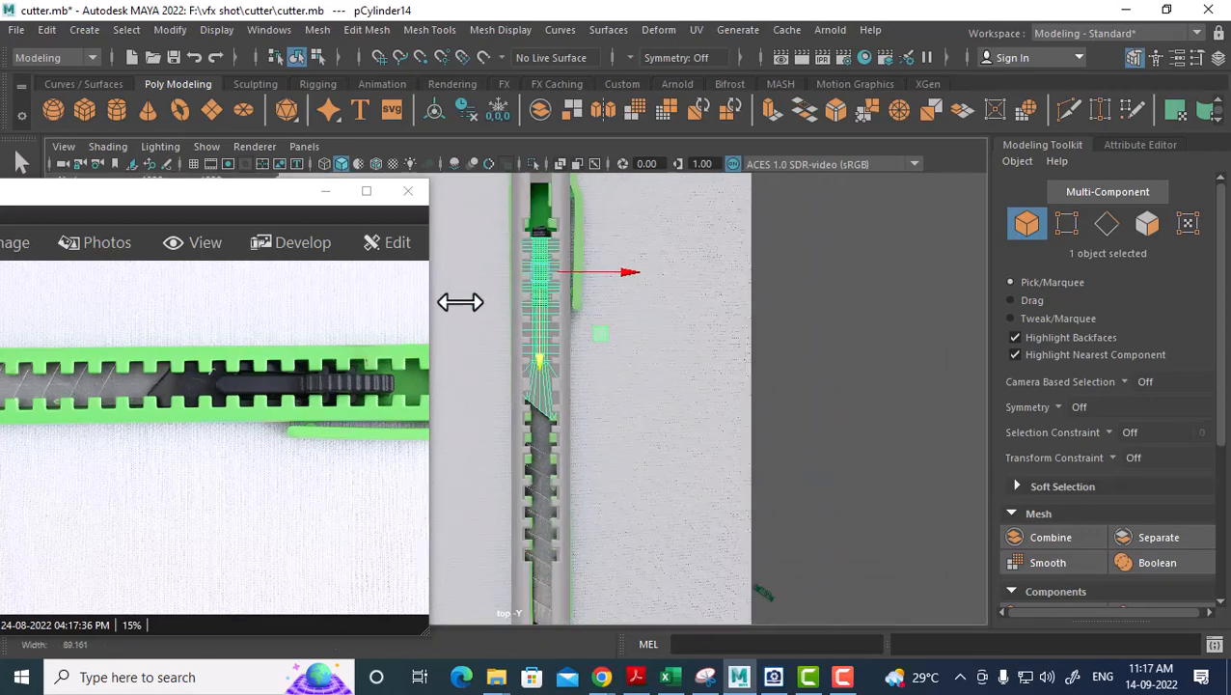
middle_click_drag(670, 520, 659, 382, "alt")
left_click(882, 367)
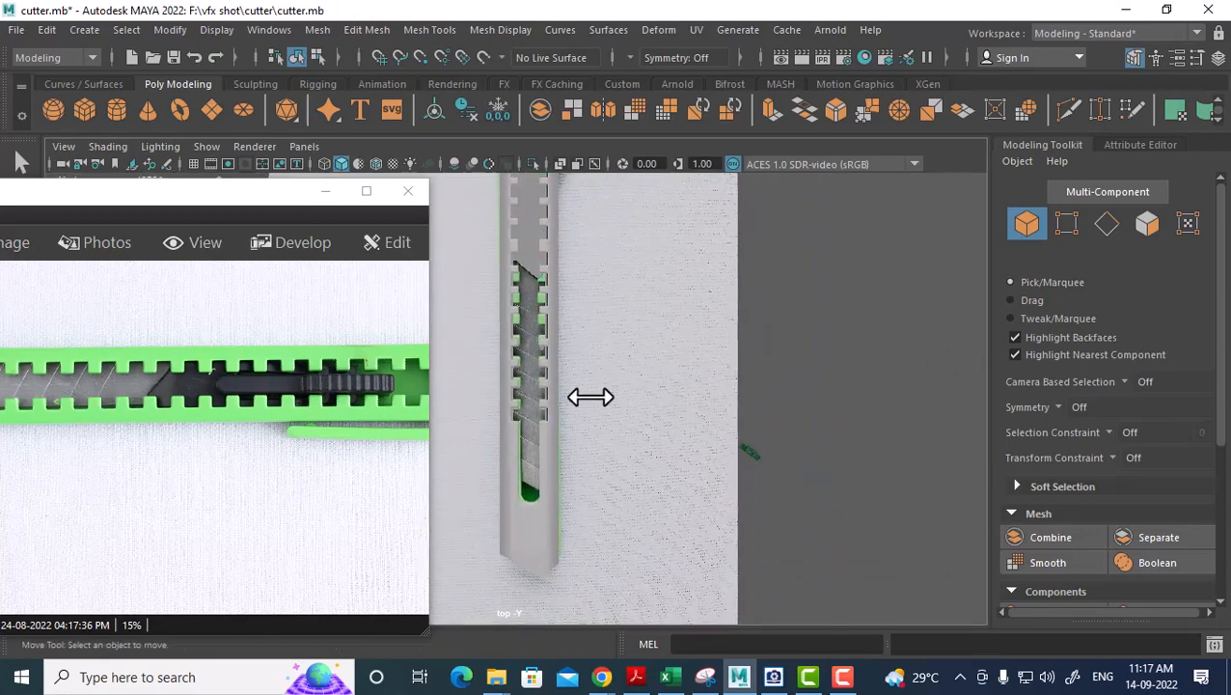
Examine the segmented blade in the reference photo, shrink the photo window and put it away.
left_click_drag(342, 399, 351, 405)
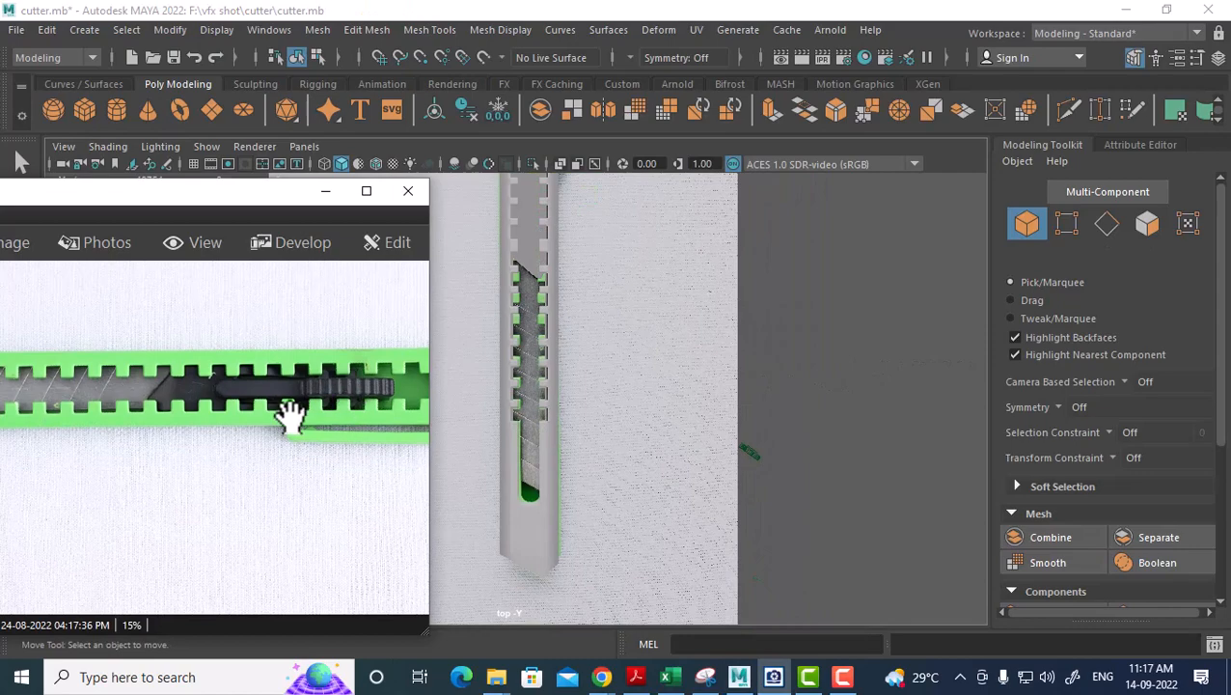
left_click_drag(177, 194, 406, 92)
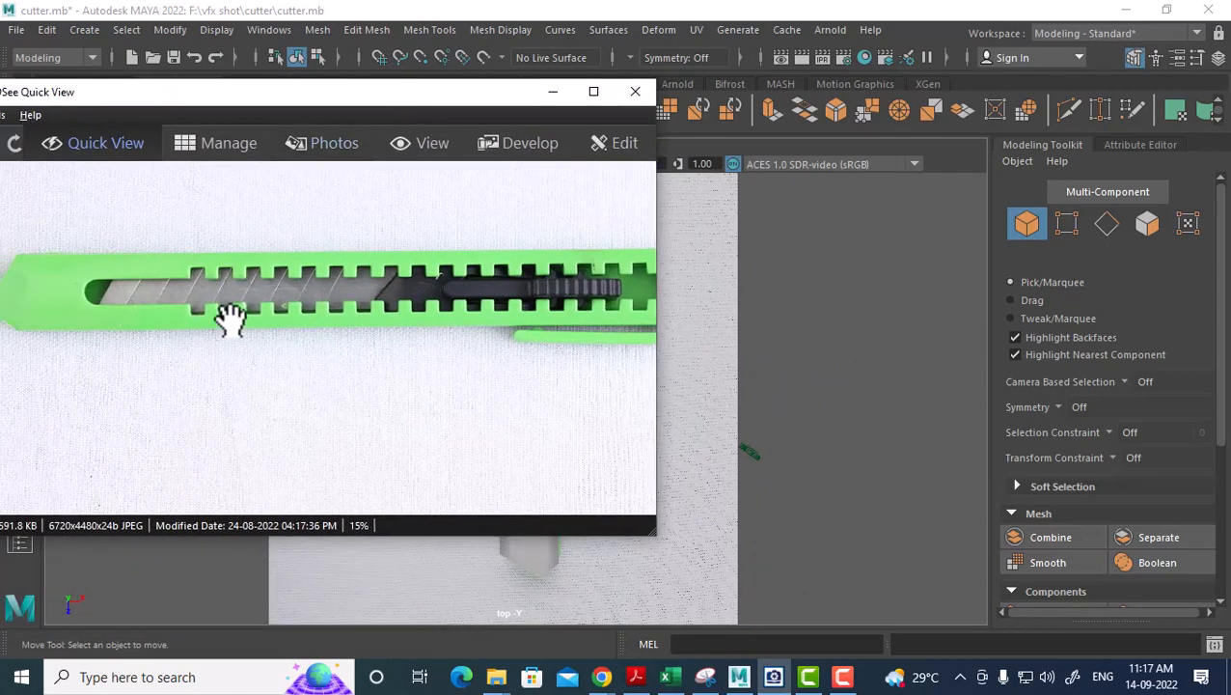
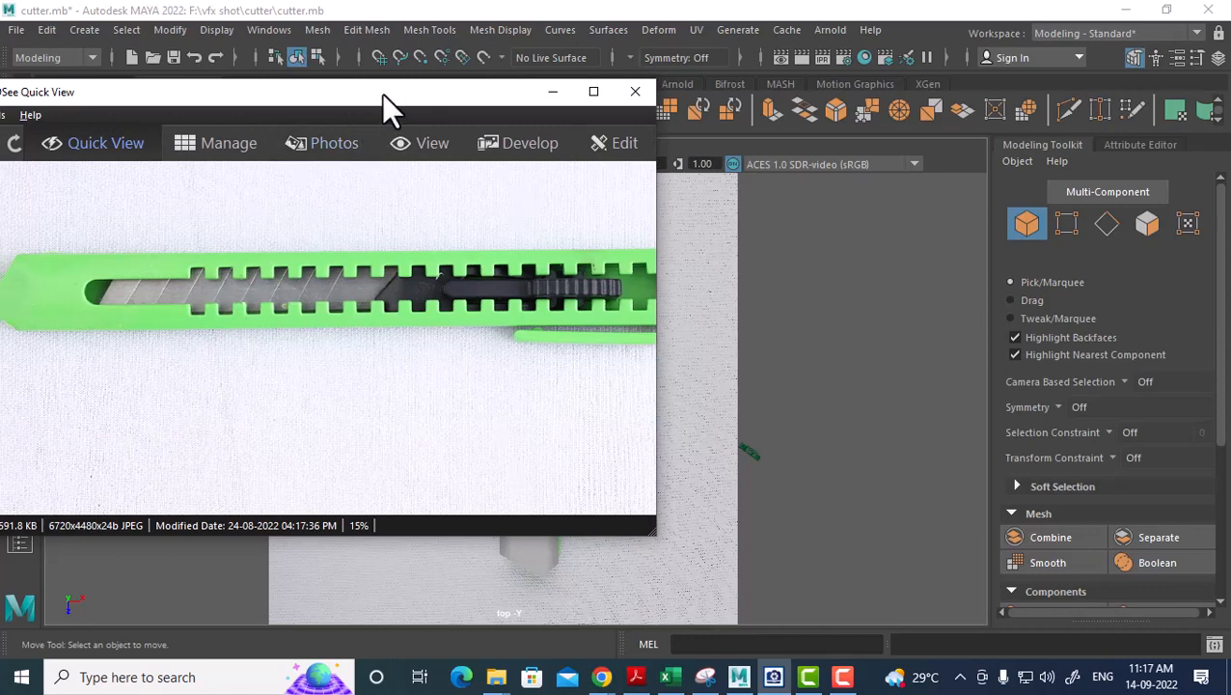
left_click_drag(381, 92, 356, 92)
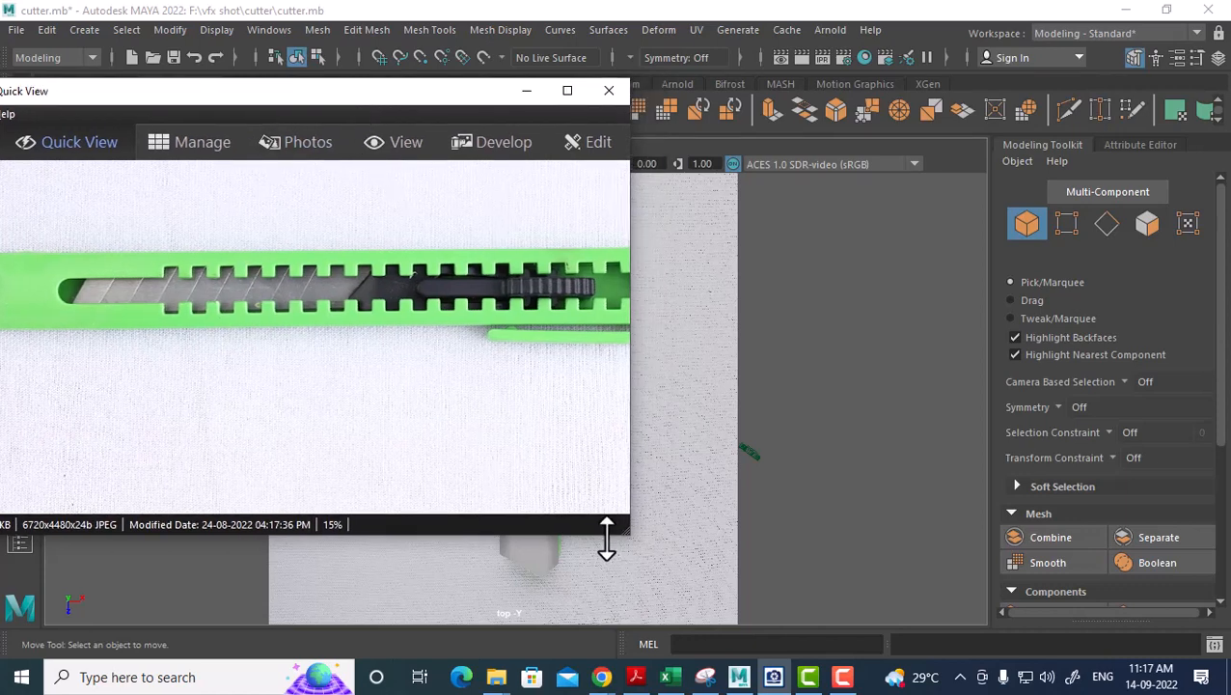
left_click_drag(623, 536, 474, 408)
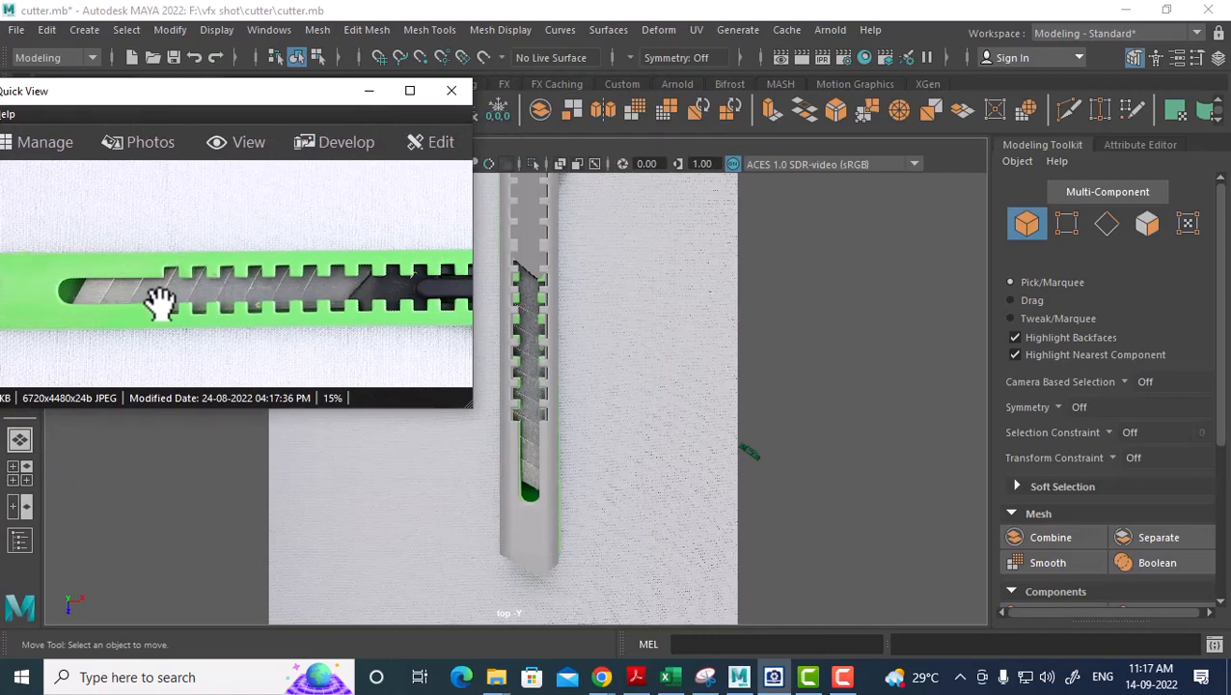
left_click(369, 90)
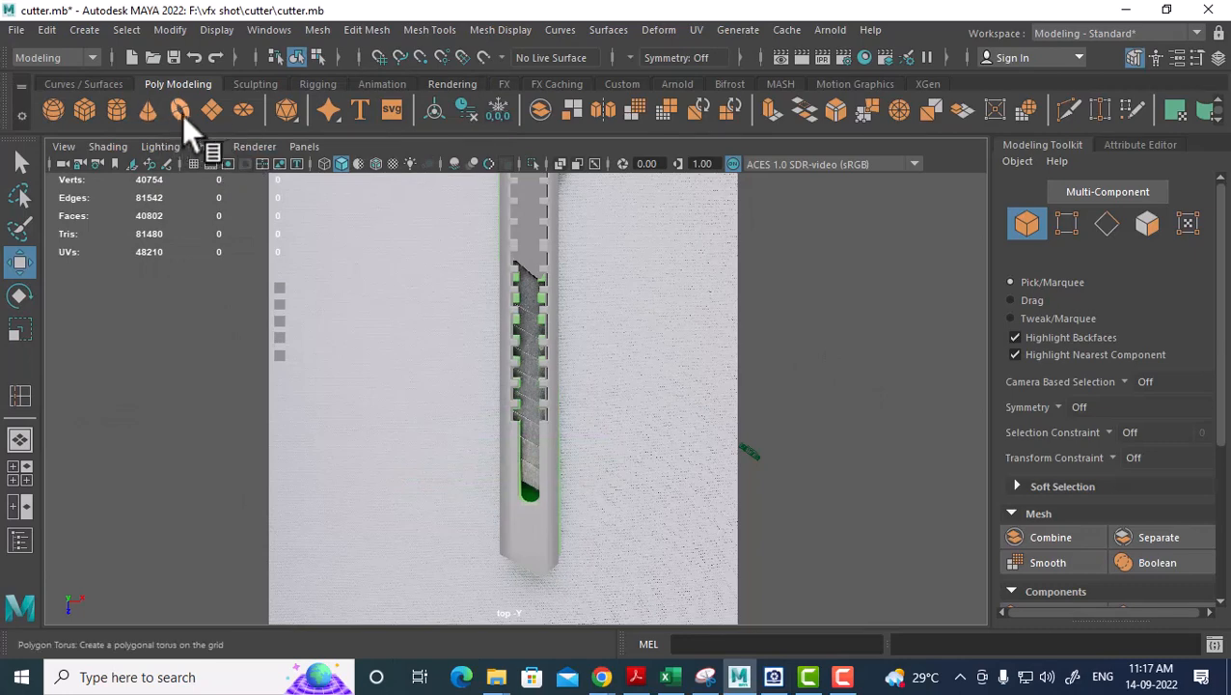
Create a polygon cube and move it along X to the middle of the body's slot, over the blade.
left_click(50, 30)
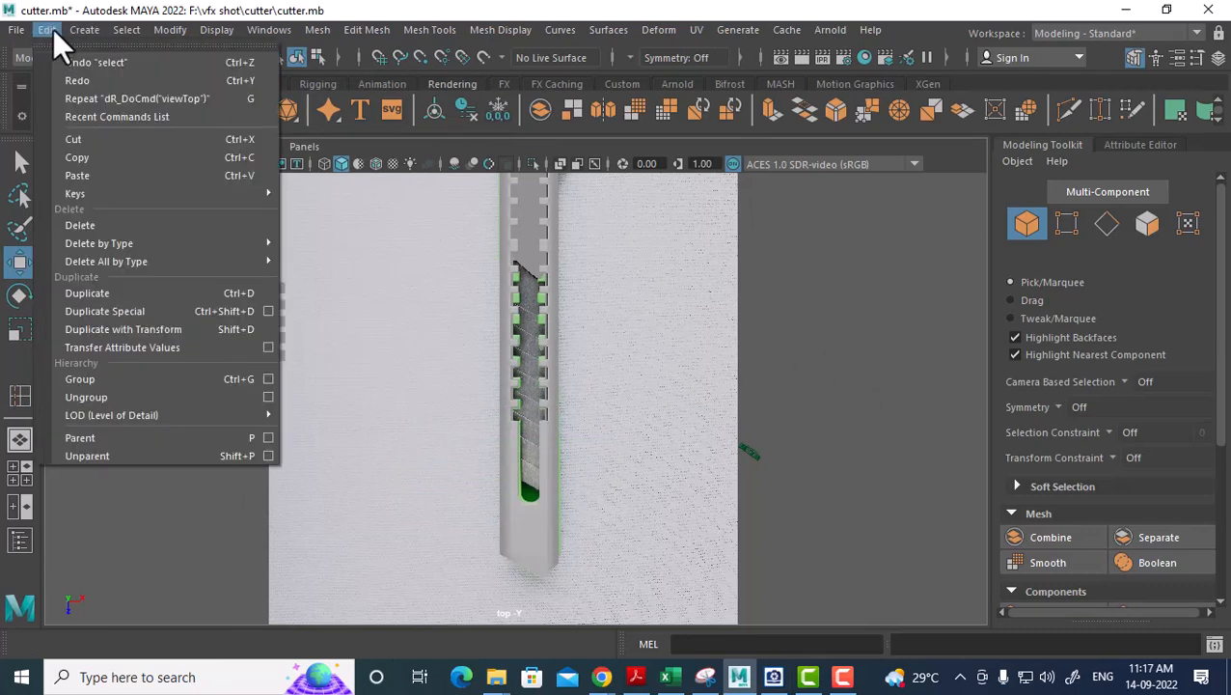
mouse_move(89, 31)
mouse_move(159, 93)
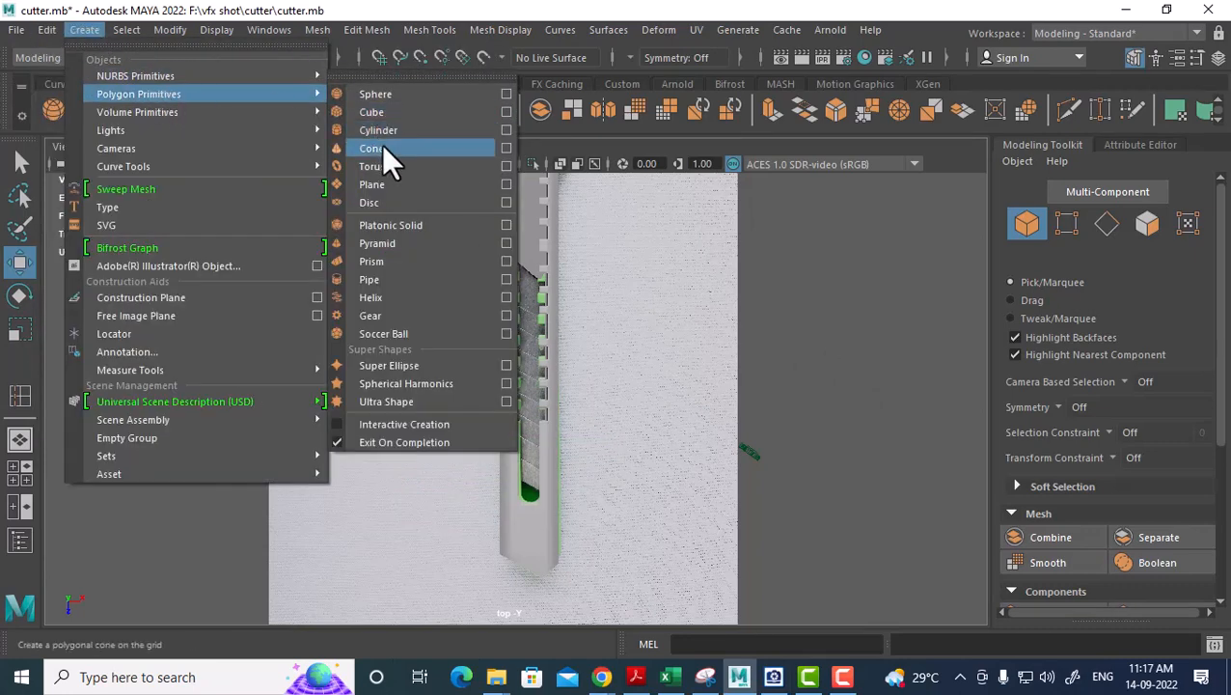
left_click(396, 113)
scroll(584, 344, "up", 2)
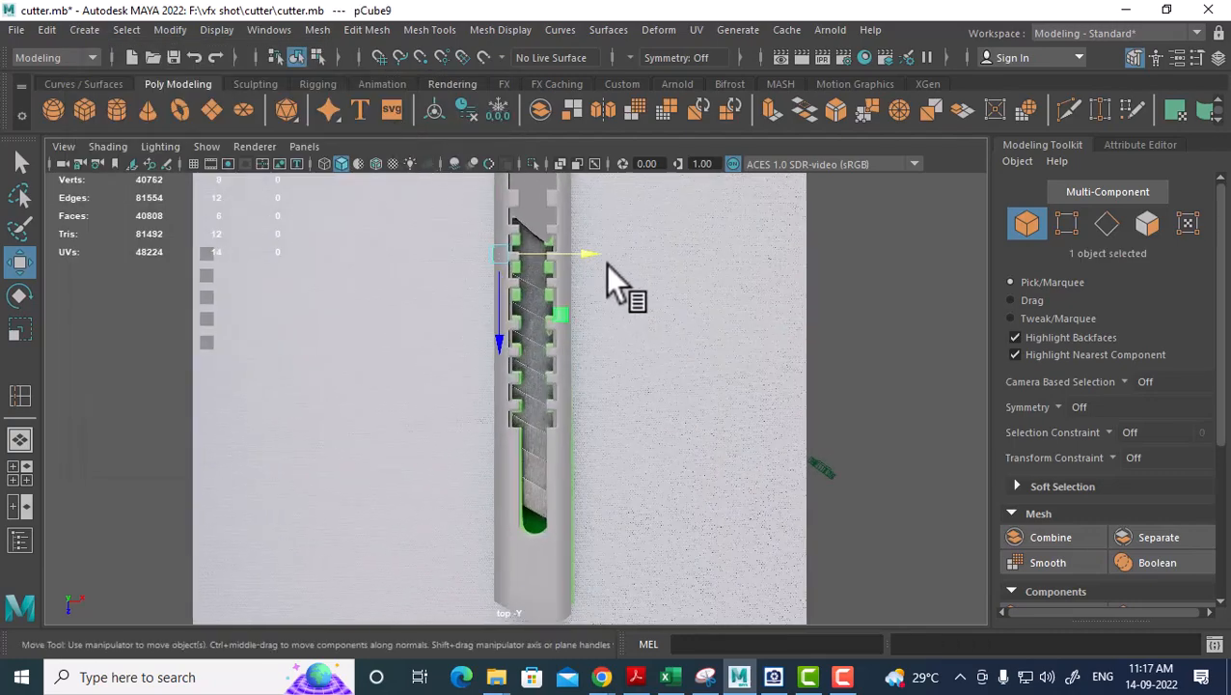
left_click_drag(605, 258, 623, 251)
scroll(619, 274, "up", 2)
middle_click_drag(613, 306, 656, 415, "alt")
scroll(656, 414, "up", 2)
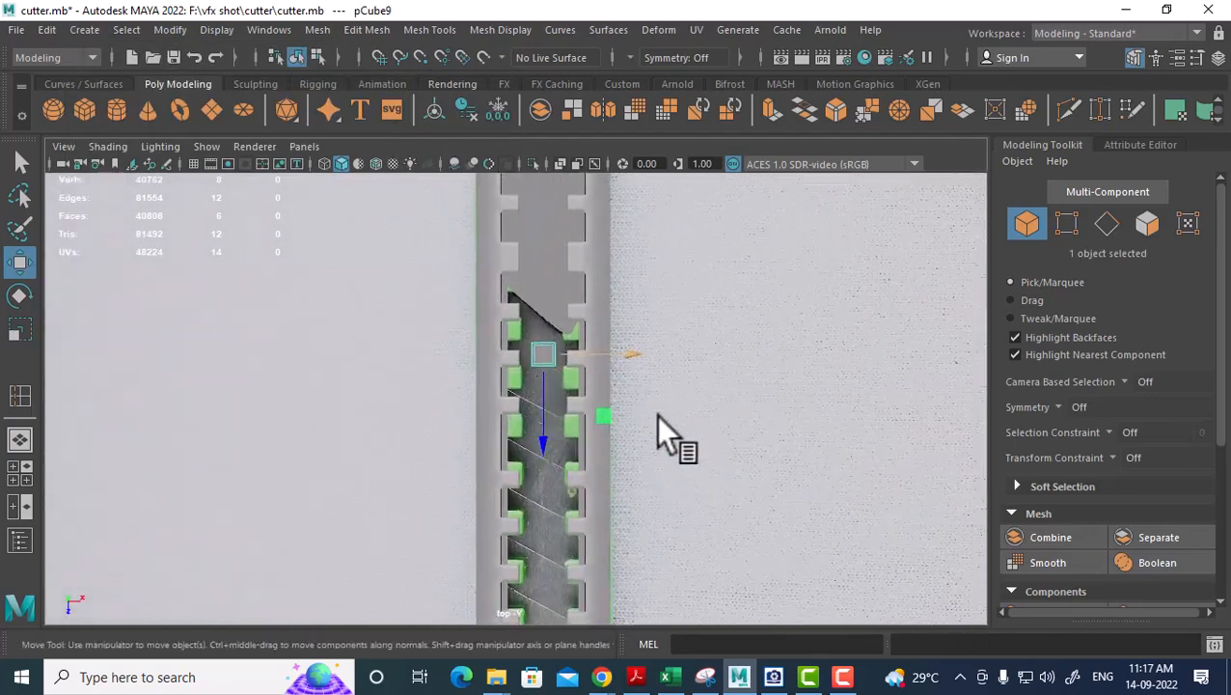
Raise the cube inside the body in the front view and scale it to about 3.7 in X and 0.611 in Y.
key("r")
left_click_drag(628, 353, 740, 351)
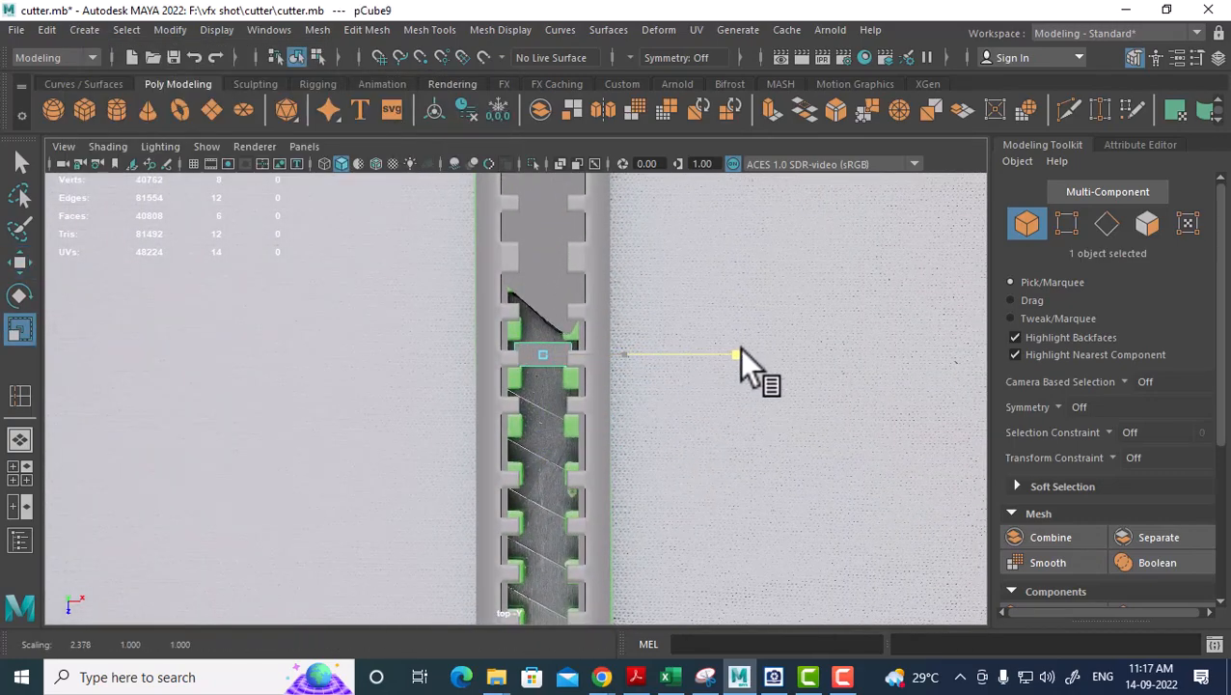
key("space")
left_click_drag(665, 440, 665, 483)
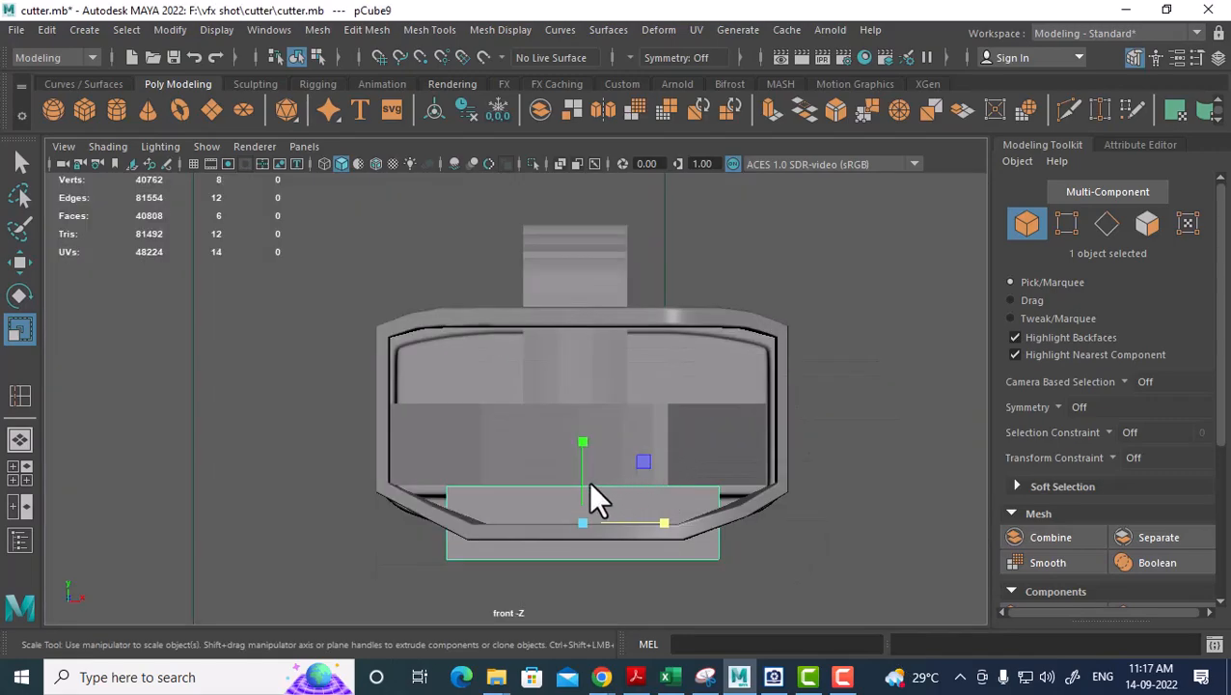
key("w")
left_click_drag(584, 445, 578, 401)
key("r")
key("space")
Move the cube along Z onto a blade segment in the top view and scale it to about 1.667 in Z.
right_click_drag(577, 389, 648, 447, "alt")
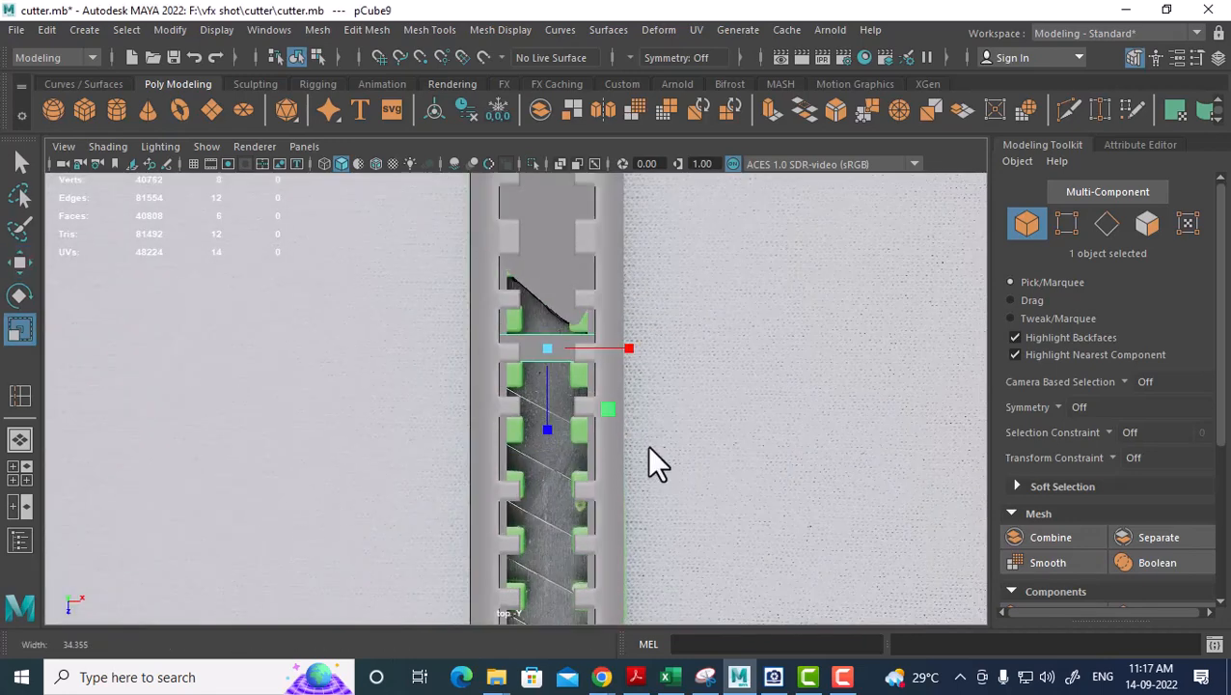
middle_click_drag(536, 357, 549, 393, "alt")
right_click_drag(550, 393, 609, 447, "alt")
middle_click_drag(603, 447, 592, 363, "alt")
right_click_drag(570, 406, 615, 457, "alt")
key("w")
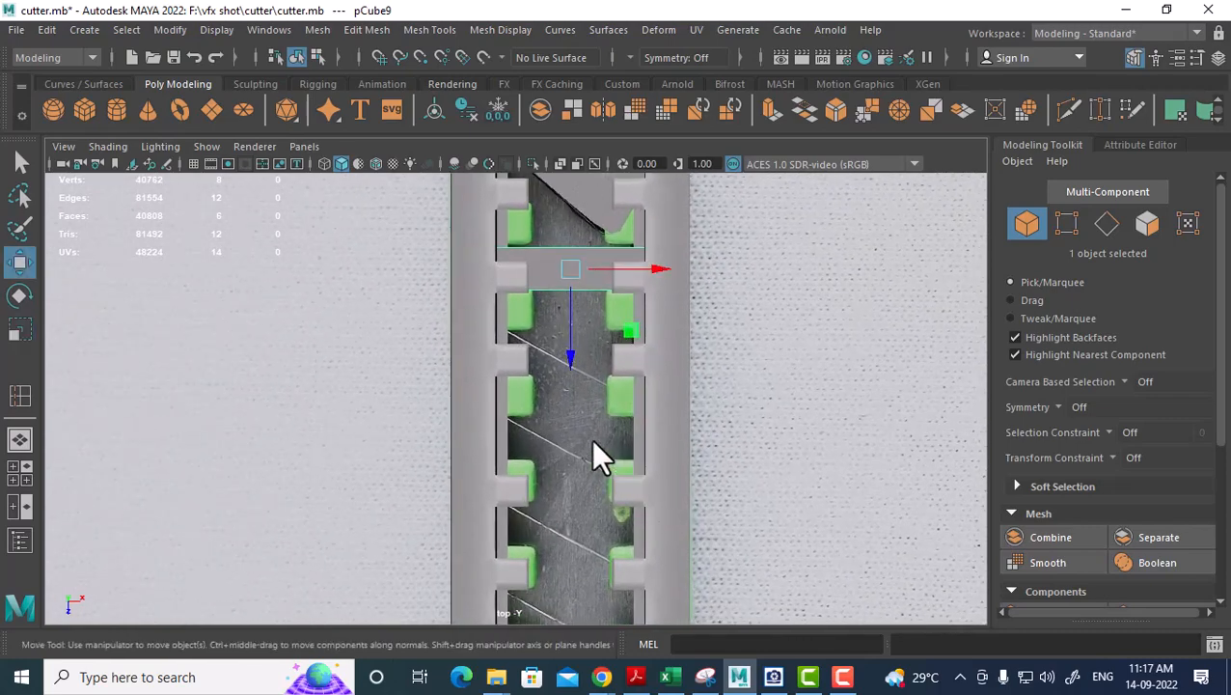
left_click_drag(575, 363, 567, 543)
key("r")
key("w")
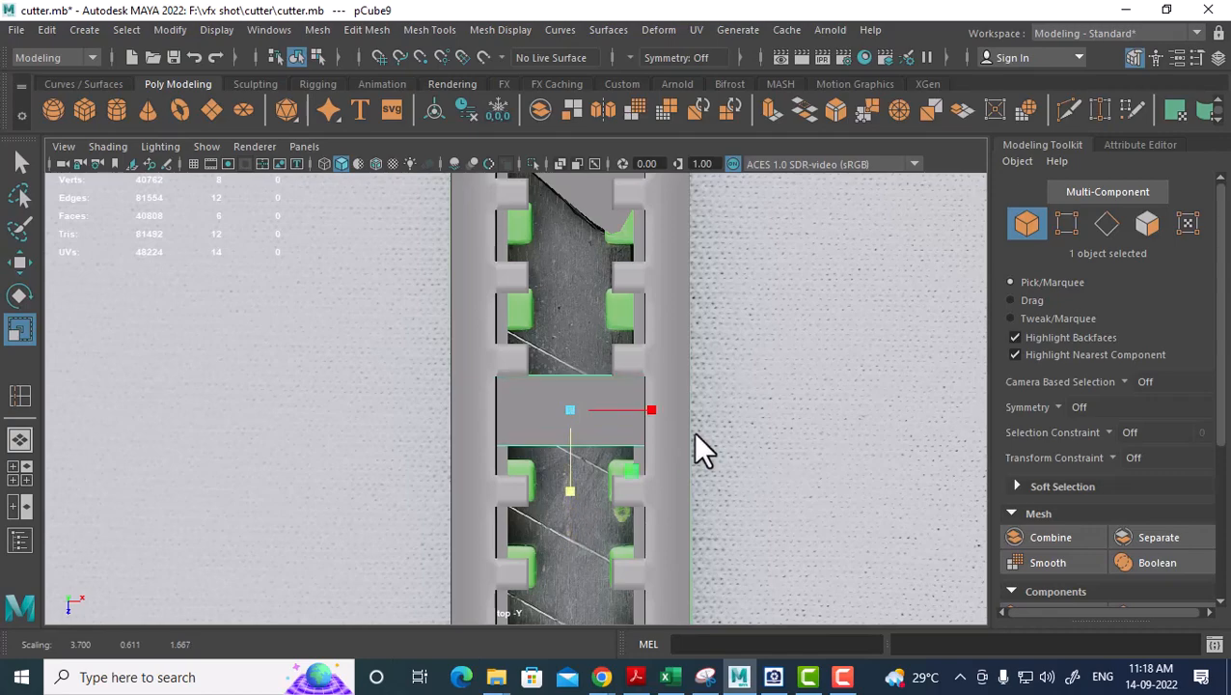
Hide everything except the cube, and bring the hidden parts back.
scroll(644, 463, "up", 1)
key("space")
mouse_move(635, 453)
left_mouse_down()
mouse_move(647, 357)
mouse_move(729, 360)
mouse_move(639, 394)
mouse_move(751, 478)
mouse_move(718, 417)
mouse_move(638, 432)
left_mouse_up()
key("alt+h")
key("space")
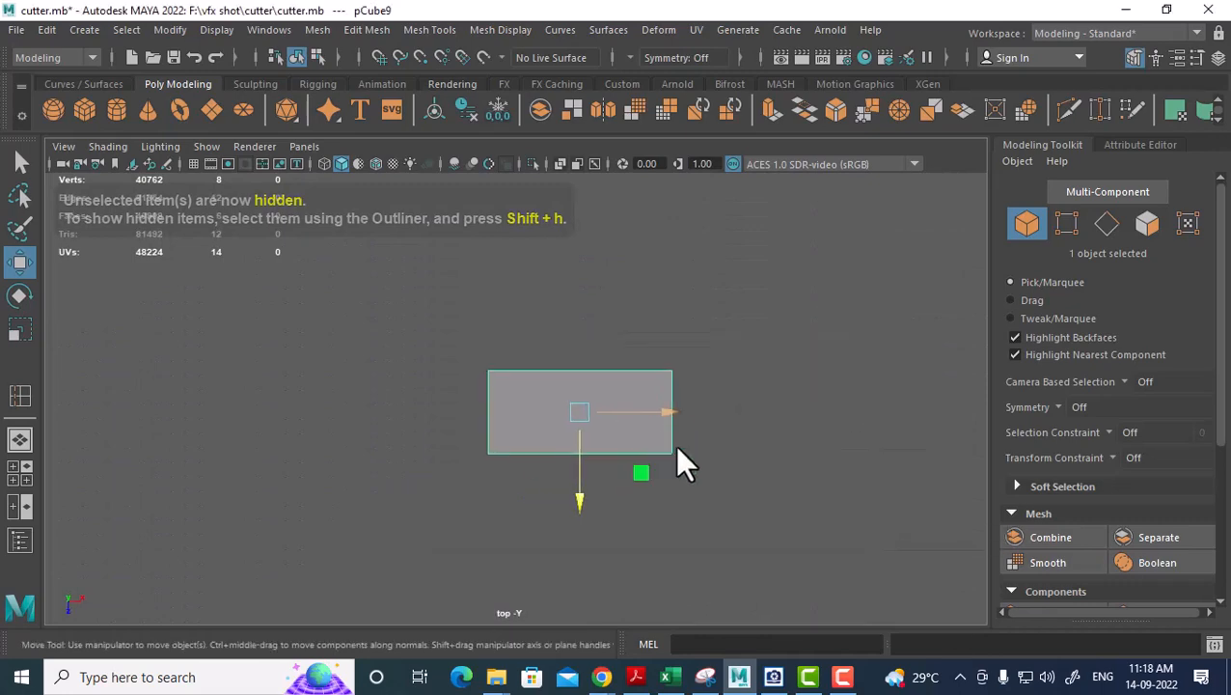
key("shift+h")
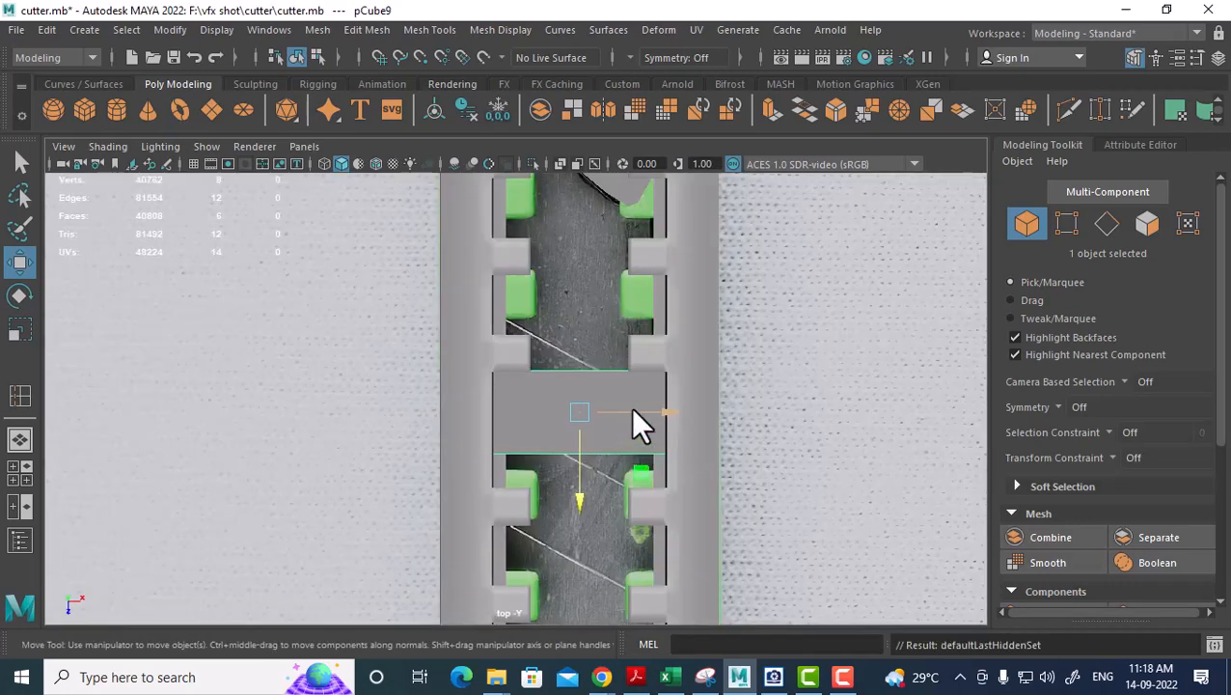
Slant the cube along the blade's score lines by moving its vertices at one end to Z about 2.325 and the opposite ones to 4.406.
right_click_drag(532, 255, 502, 280)
left_click_drag(425, 324, 485, 444)
key("4")
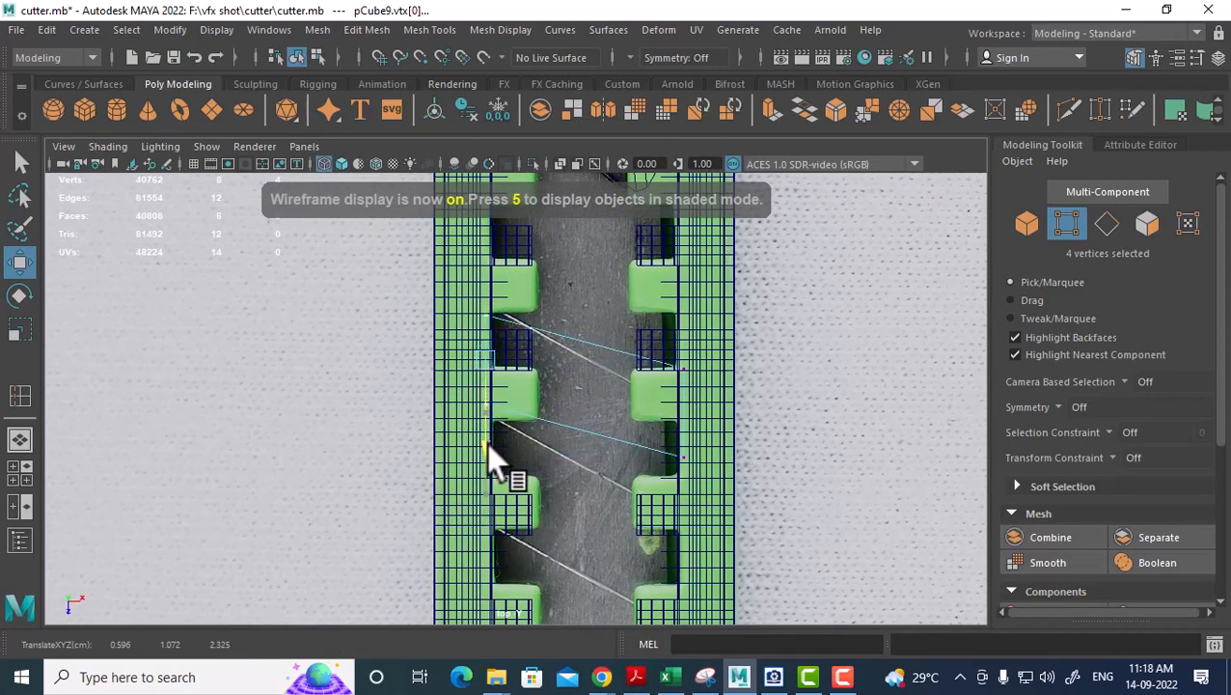
left_click_drag(720, 337, 678, 556)
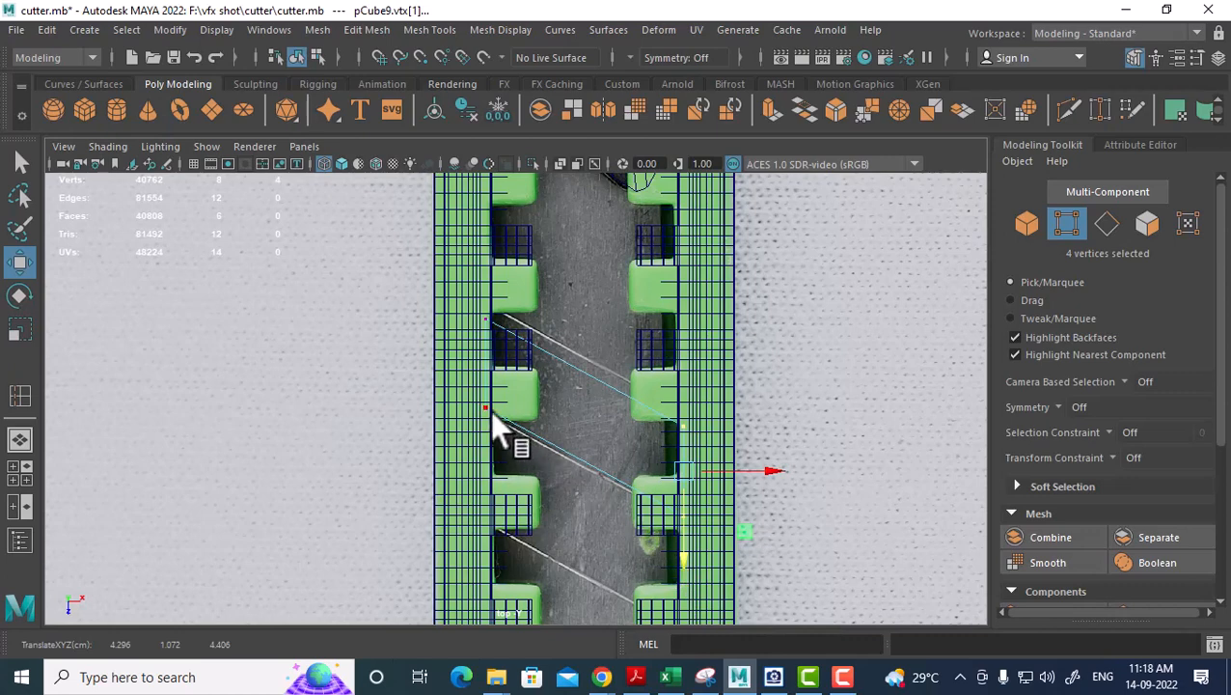
Align the cube's two slanted long sides with neighbouring score lines, moving their vertex groups to Z about 4.334 and 2.312.
left_click_drag(464, 390, 521, 453)
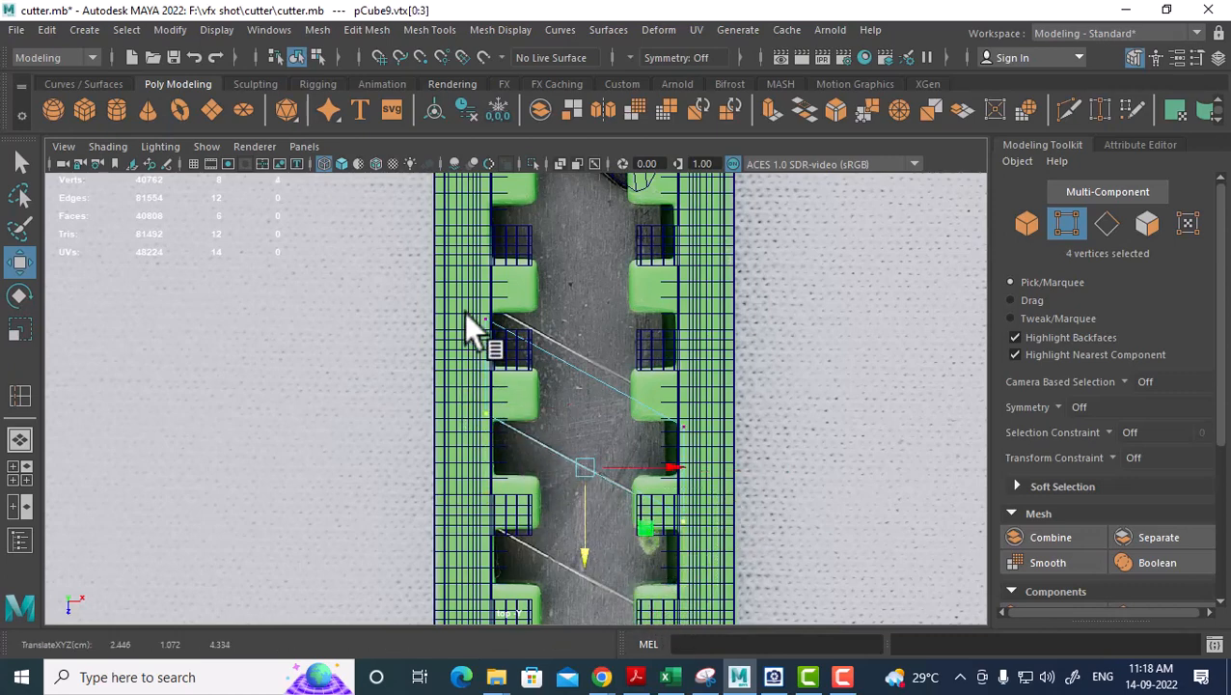
left_click_drag(464, 311, 542, 368)
left_click_drag(725, 405, 664, 482, "shift")
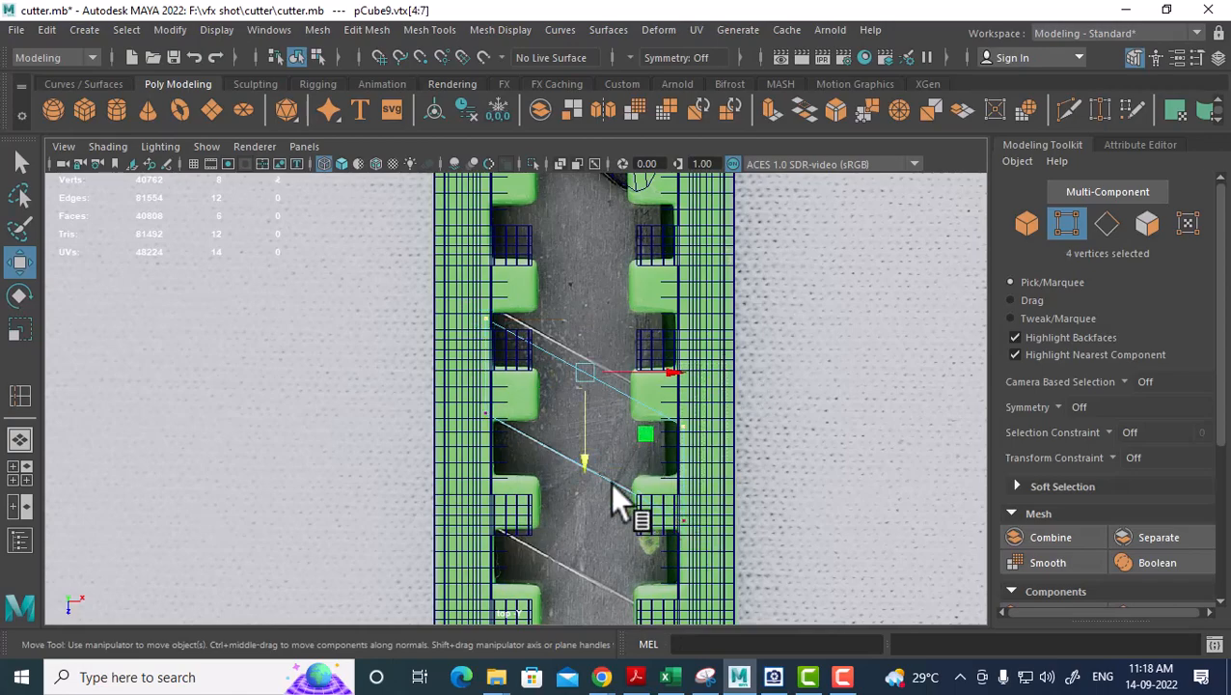
middle_click_drag(610, 481, 578, 445)
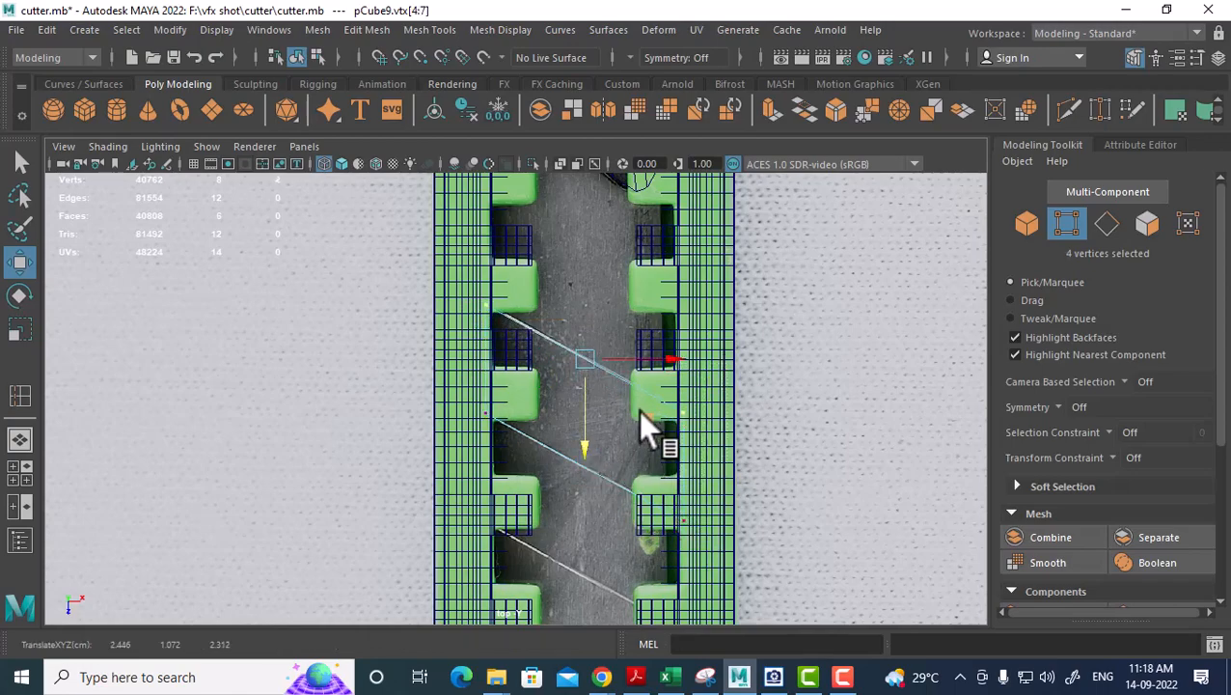
Select the slanted block as an object in the shaded perspective view and hide all unselected parts.
key("space")
left_click_drag(633, 418, 663, 403)
scroll(701, 449, "up", 2)
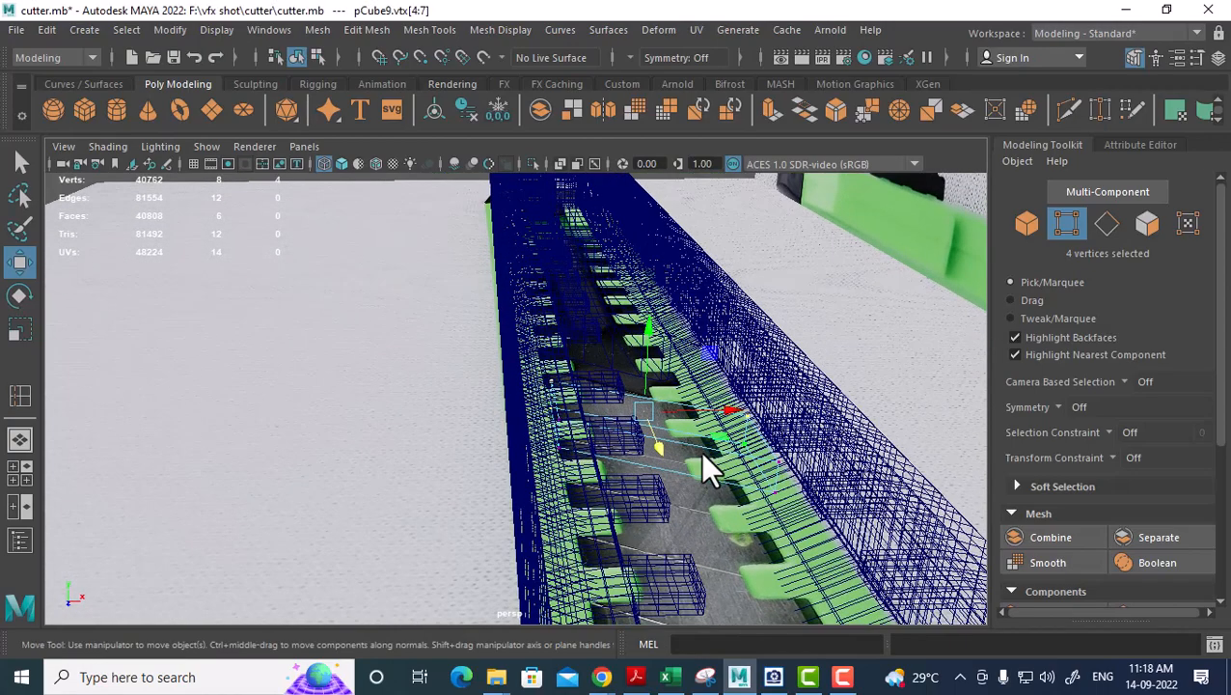
key("5")
right_click_drag(719, 474, 793, 154)
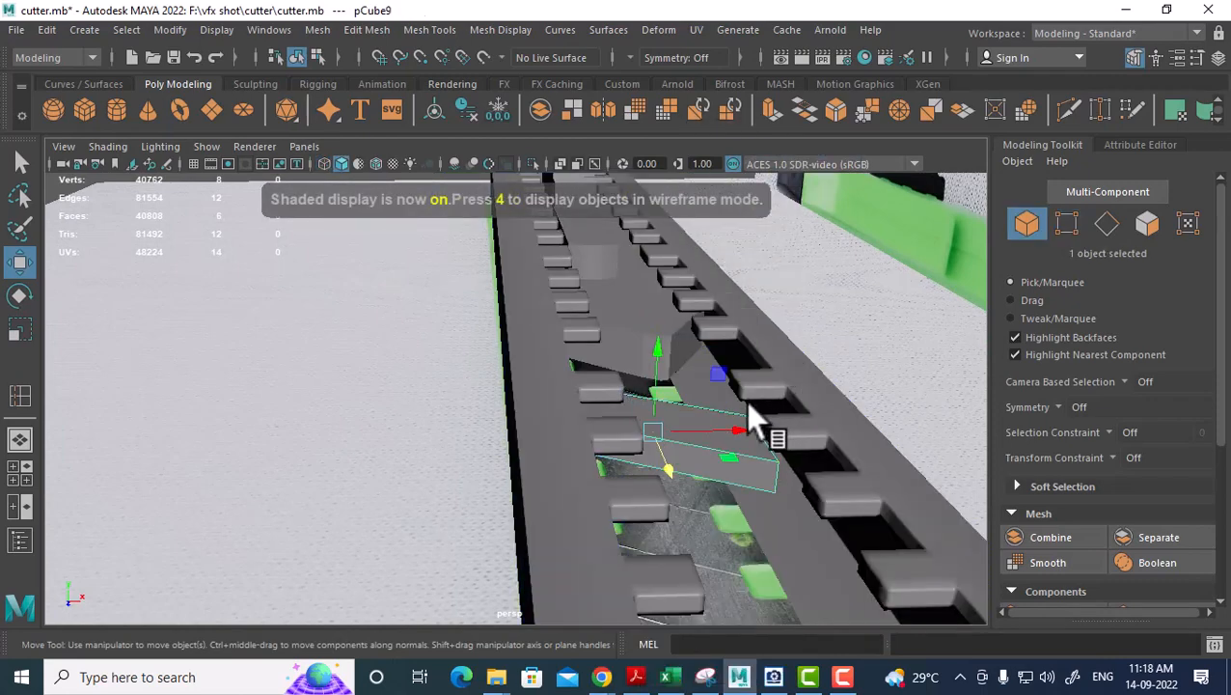
left_click_drag(769, 480, 757, 535, "alt")
key("alt+h")
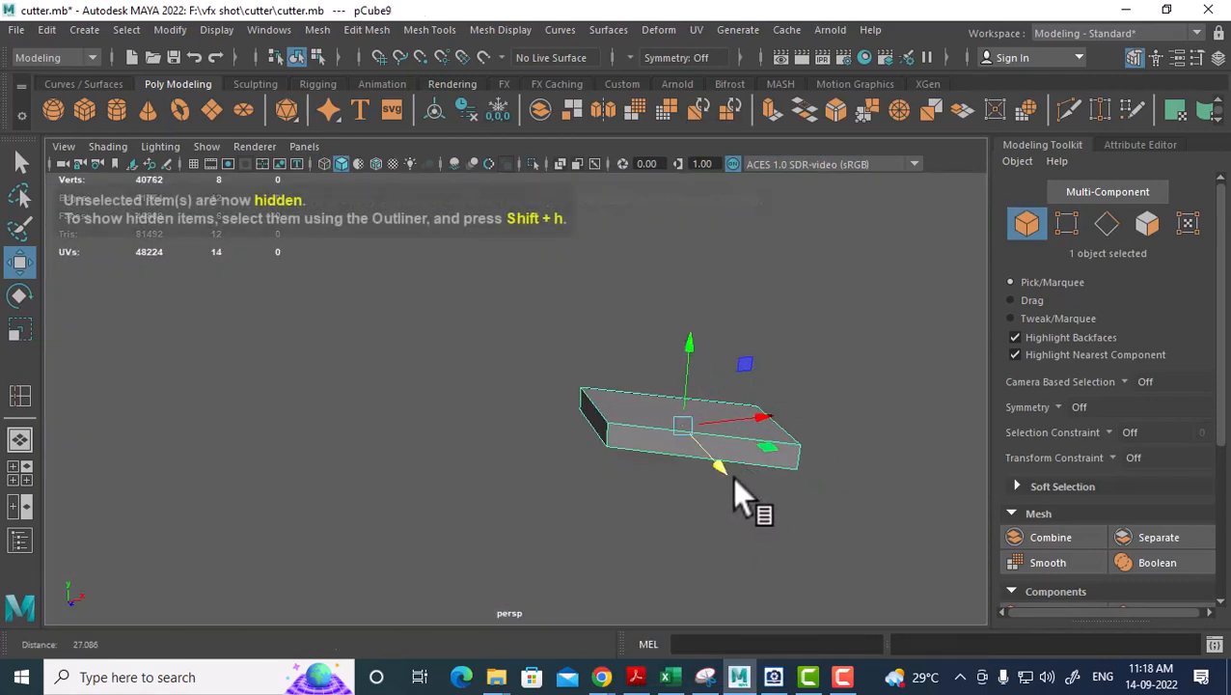
Insert a horizontal edge loop around the middle of the slanted block's height.
left_click_drag(736, 495, 687, 538, "alt")
scroll(655, 482, "up", 2)
left_click_drag(632, 421, 596, 434, "alt")
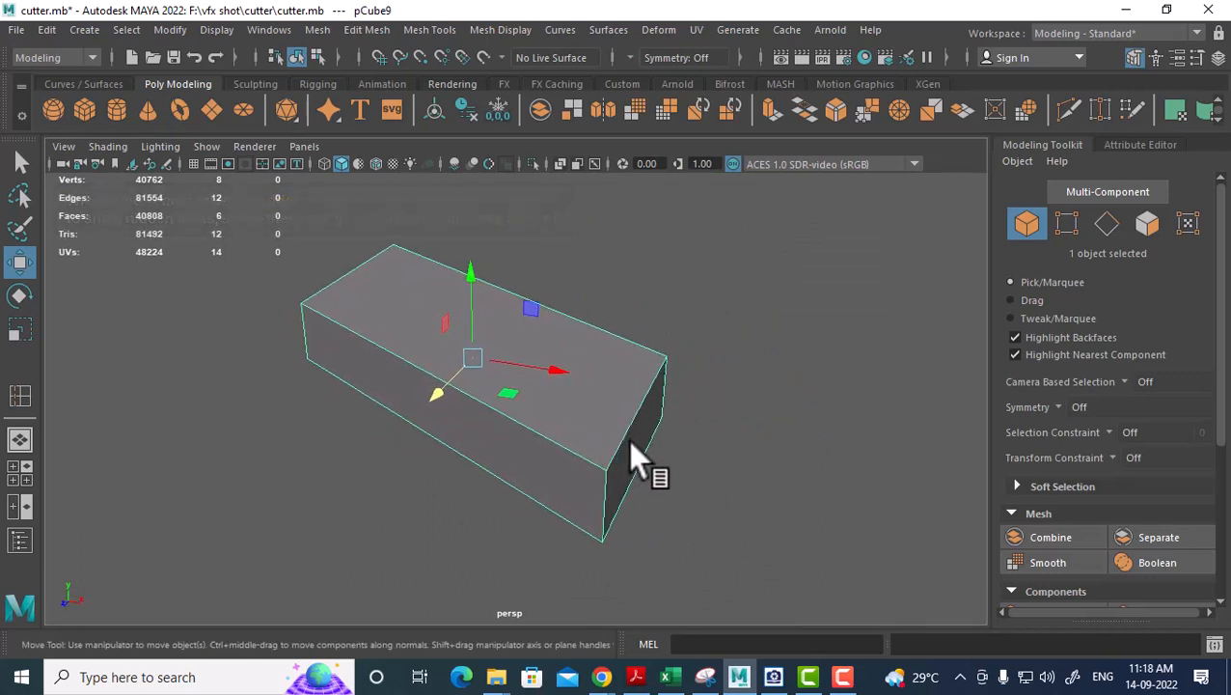
mouse_move(620, 433)
left_mouse_down("alt")
mouse_move(623, 459)
mouse_move(635, 444)
left_mouse_up("alt")
right_click(649, 383)
right_click_drag(662, 172, 649, 128)
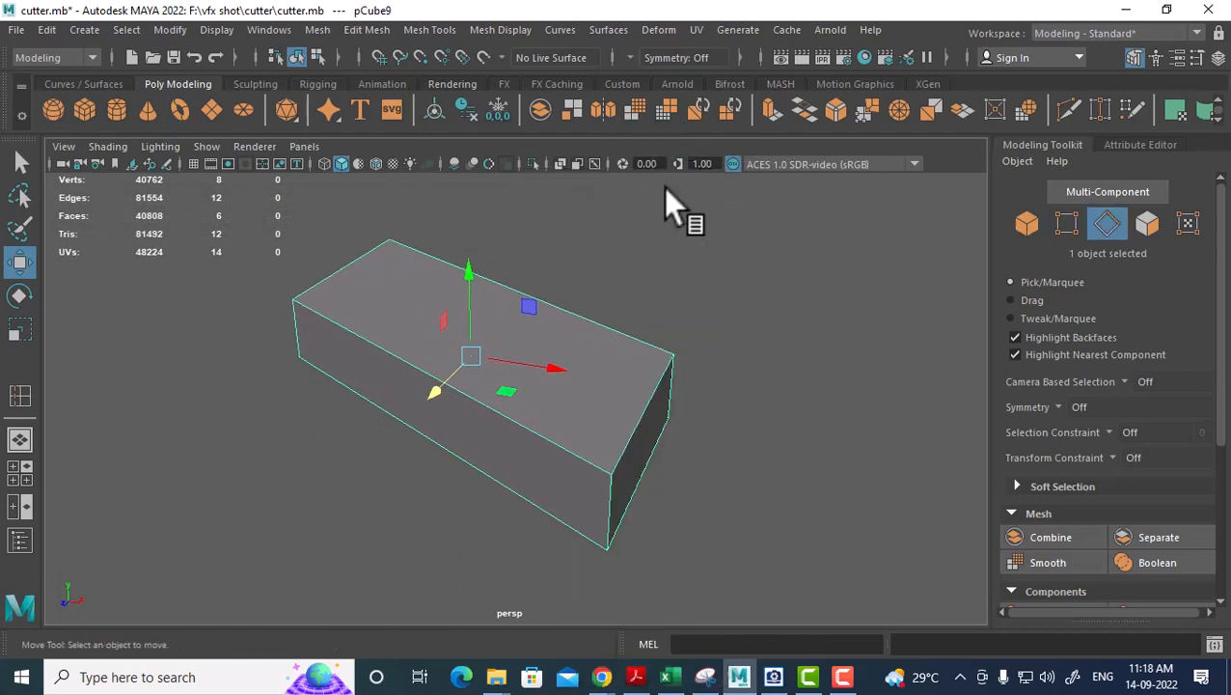
left_click(622, 487)
right_click_drag(700, 333, 661, 493, "shift")
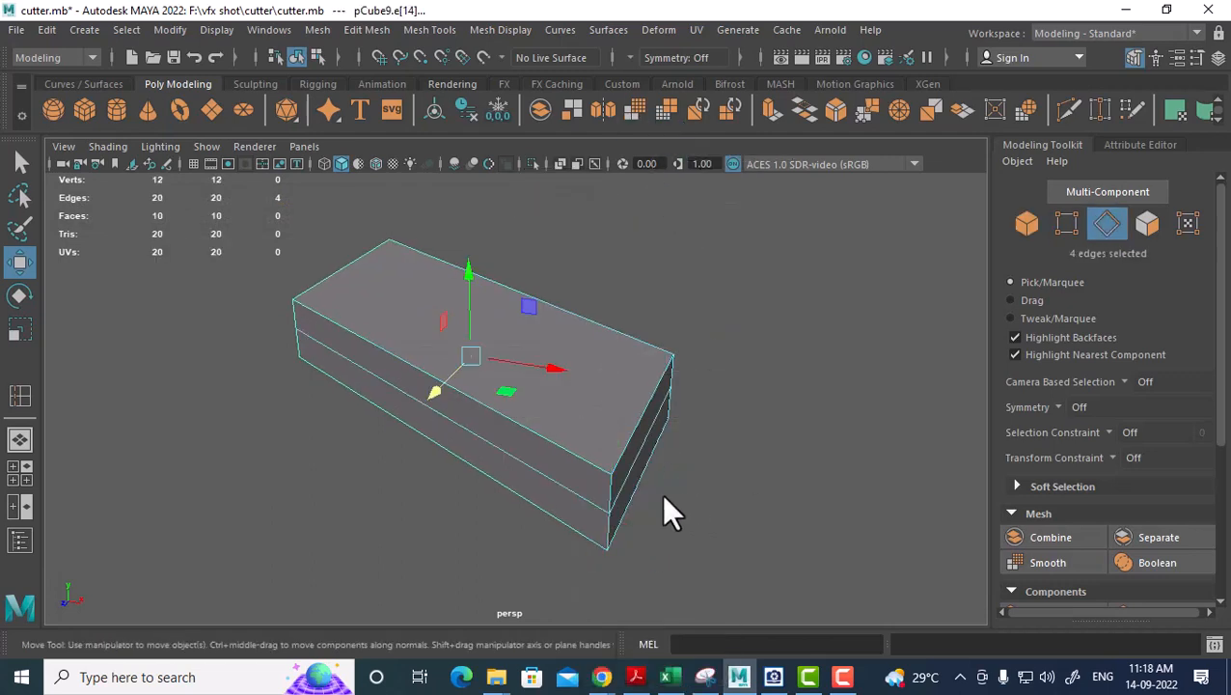
Bevel the block's middle edge loop with a fraction of 0.5 to form a band between two parallel loops.
left_click_drag(661, 493, 622, 468, "alt")
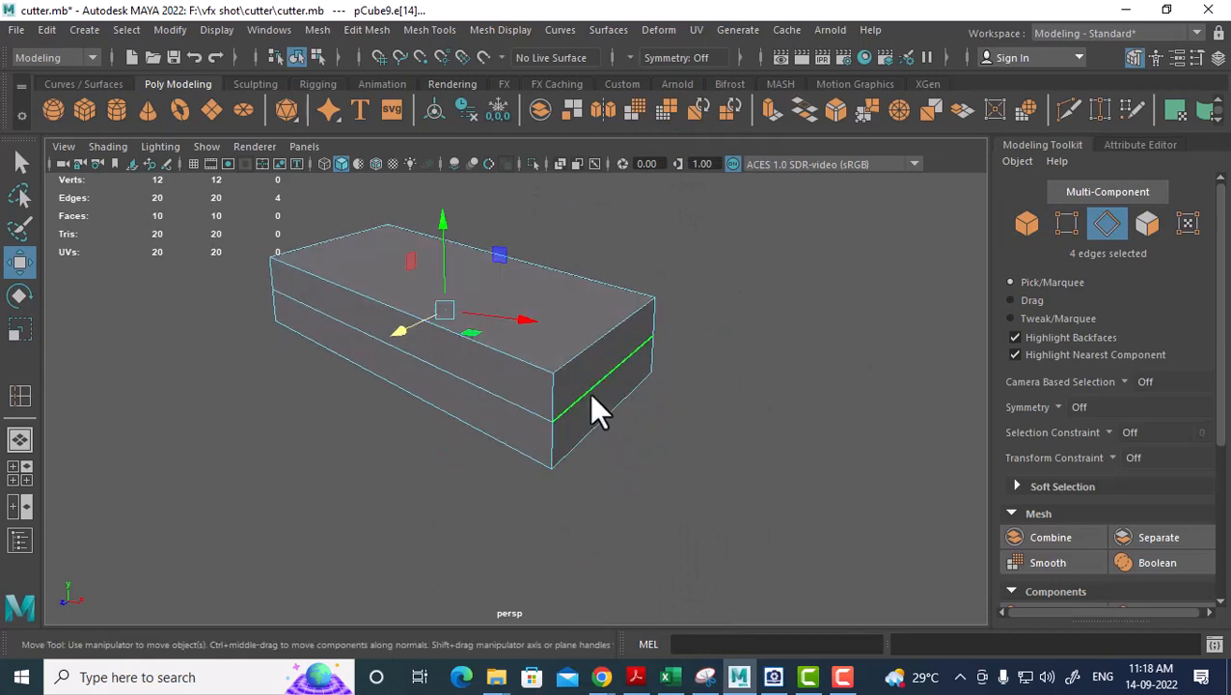
left_click(617, 326)
right_click_drag(619, 327, 627, 371, "shift")
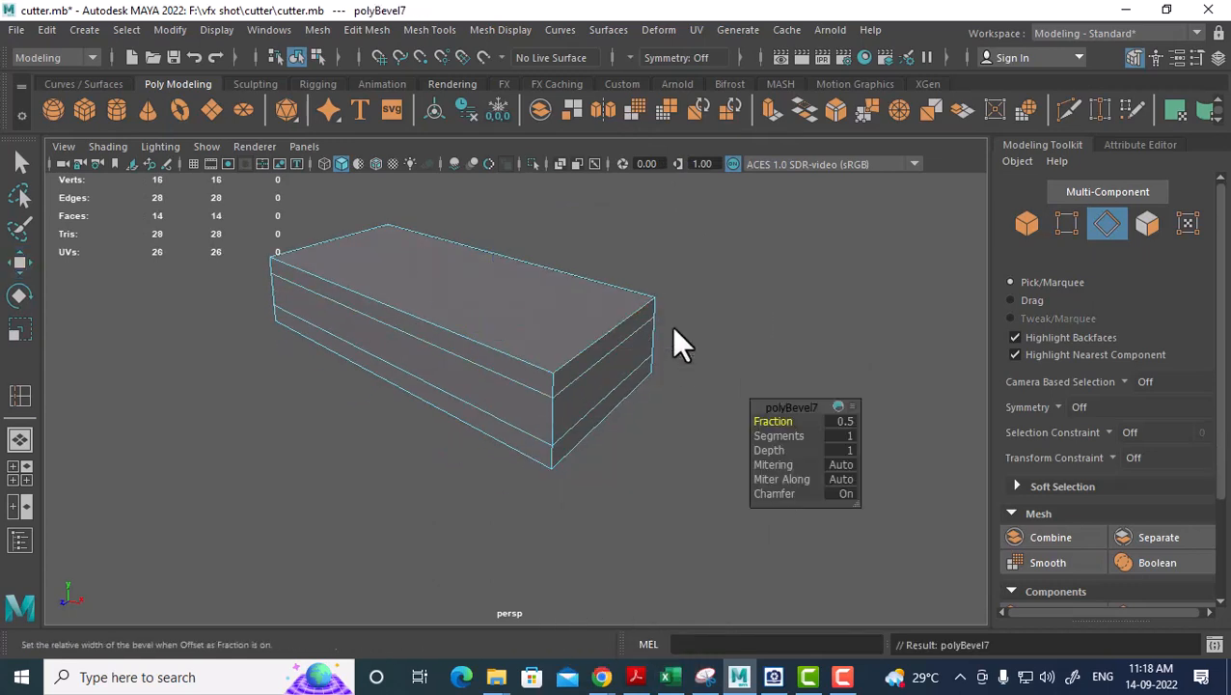
Select the middle band's face on the block's short end and try to move it outward along X in the top view.
right_click_drag(609, 183, 606, 290)
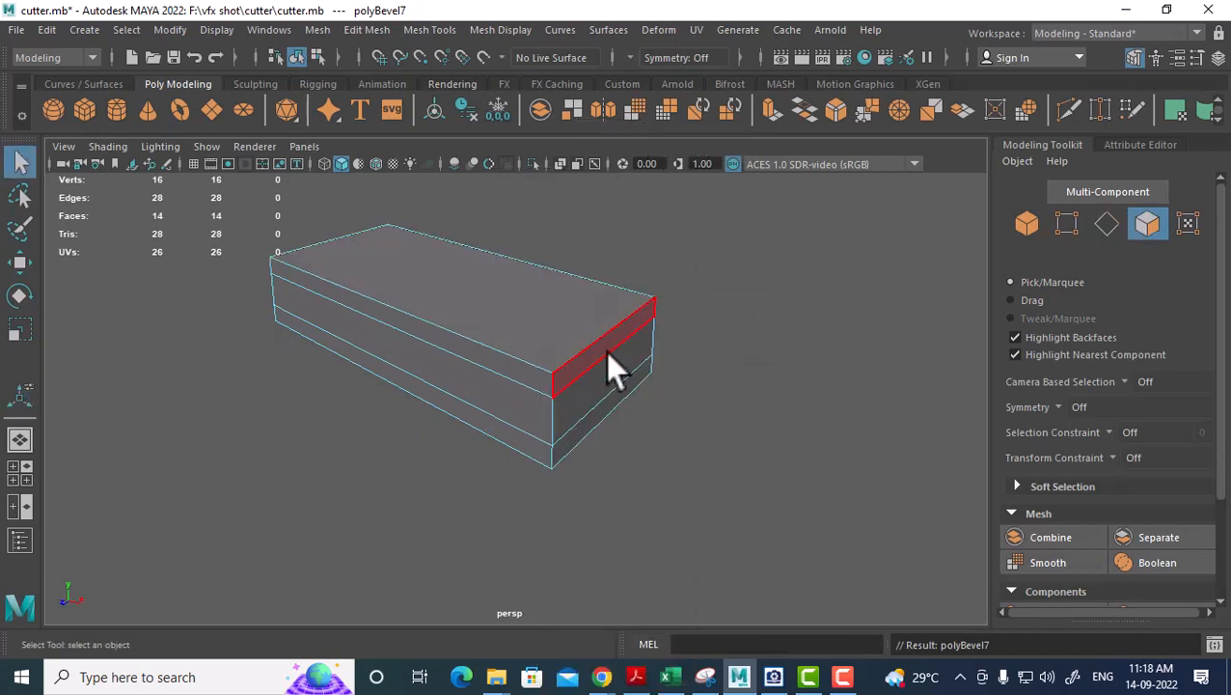
left_click(572, 398)
key("w")
key("space")
left_click_drag(721, 385, 659, 396)
key("ctrl+e")
left_click_drag(752, 461, 704, 424)
key("ctrl+z")
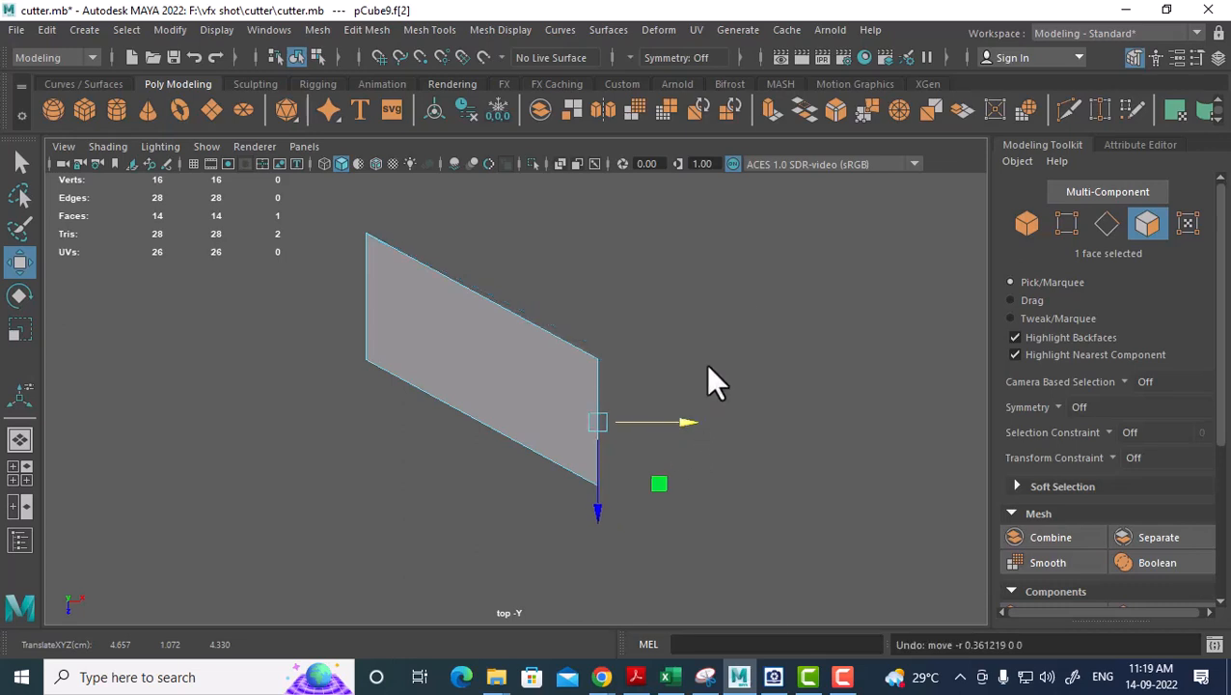
Extrude the three end faces of the blade segment together with a Local Translate Z of 0.39.
key("w")
left_click_drag(705, 364, 660, 354)
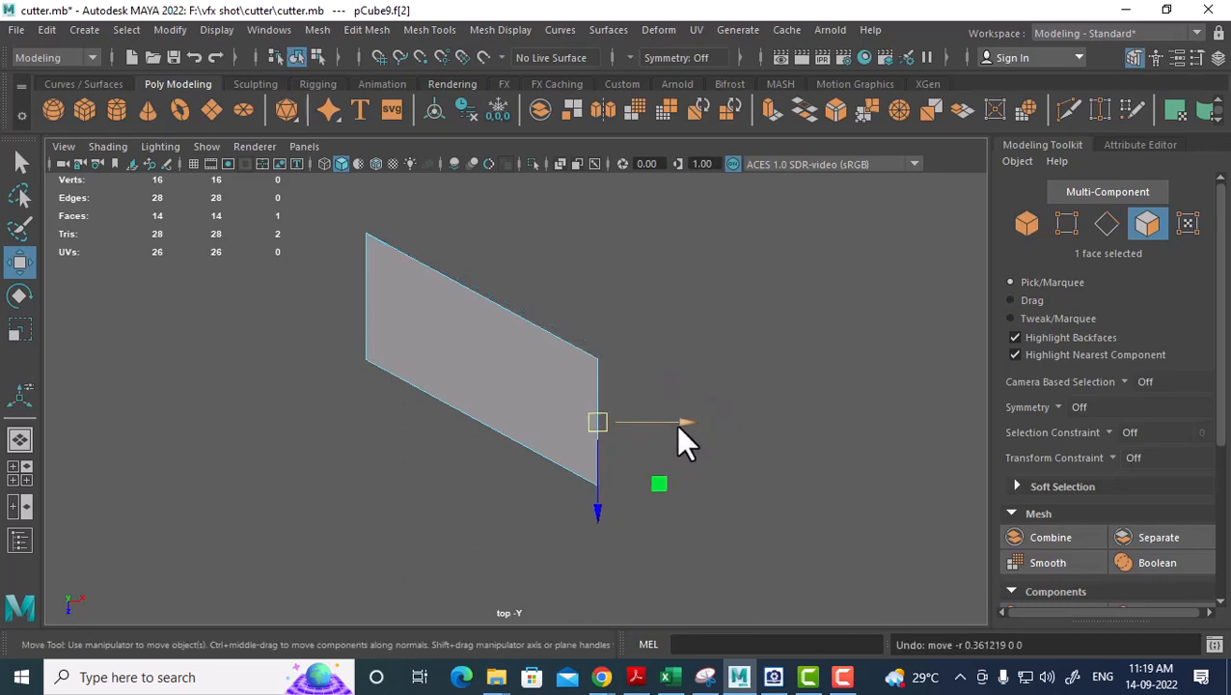
key("space")
left_click_drag(676, 423, 696, 357)
scroll(690, 338, "up", 1)
middle_click_drag(686, 334, 672, 422, "alt")
scroll(673, 422, "up", 1)
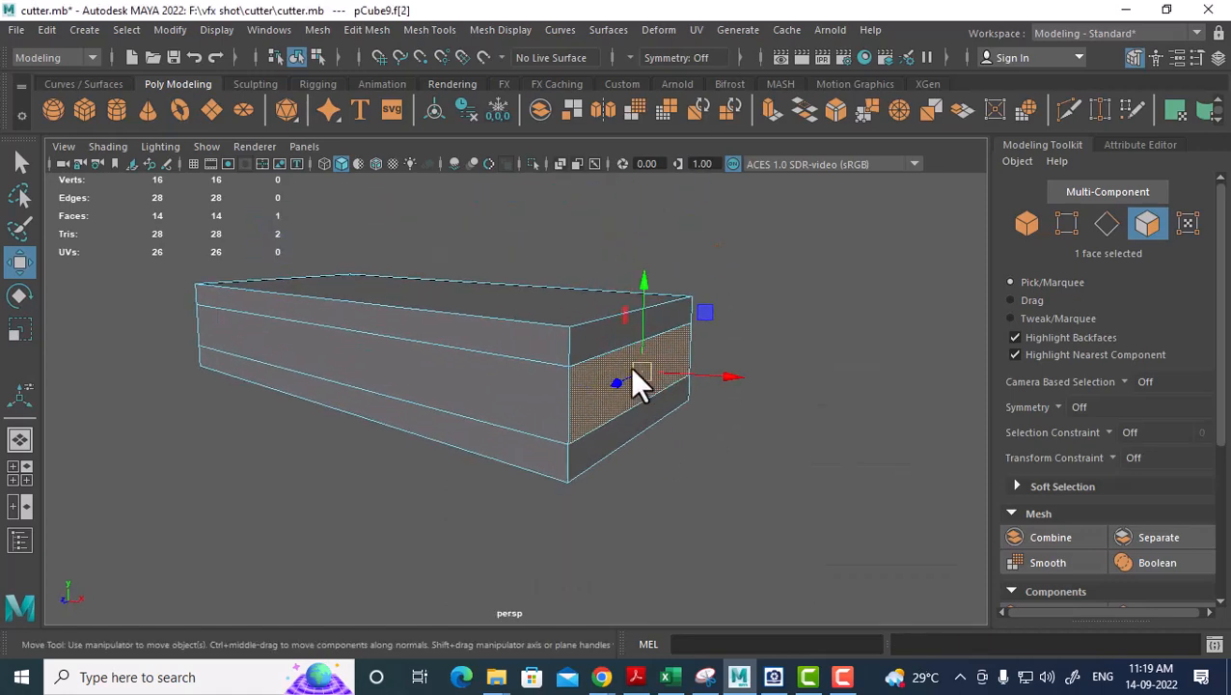
left_click(604, 337, "shift")
left_click(600, 455, "shift")
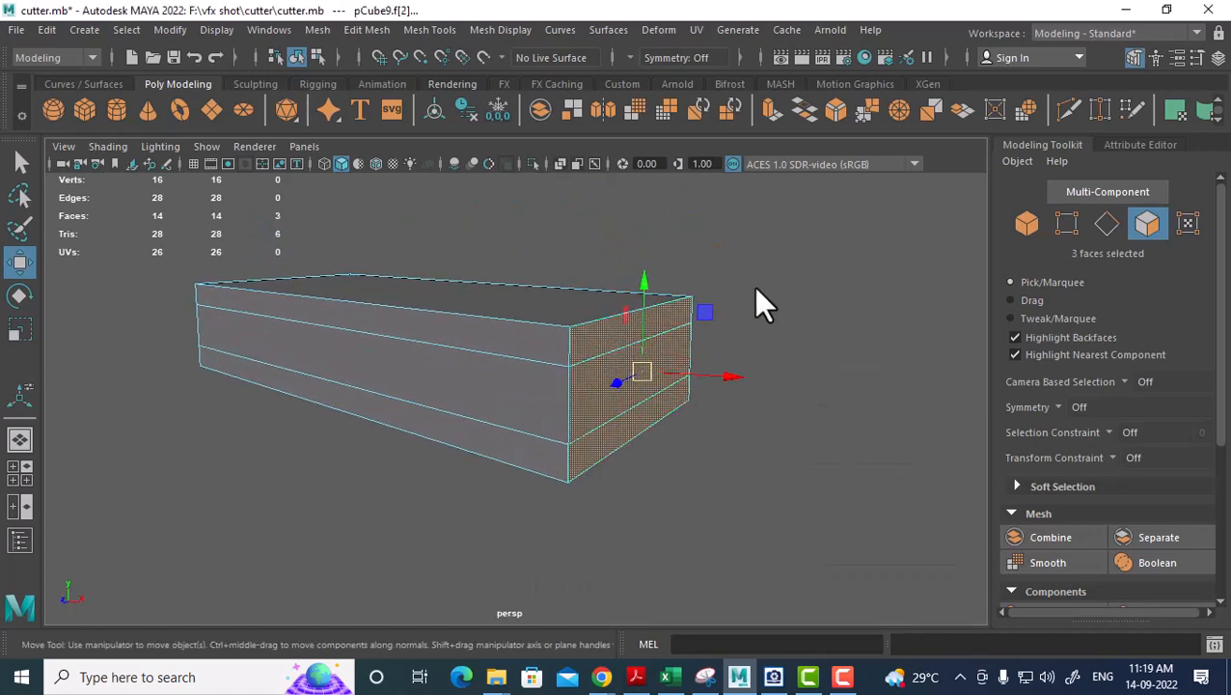
mouse_move(753, 285)
right_mouse_down("shift")
mouse_move(749, 330)
mouse_move(750, 297)
right_mouse_up("shift")
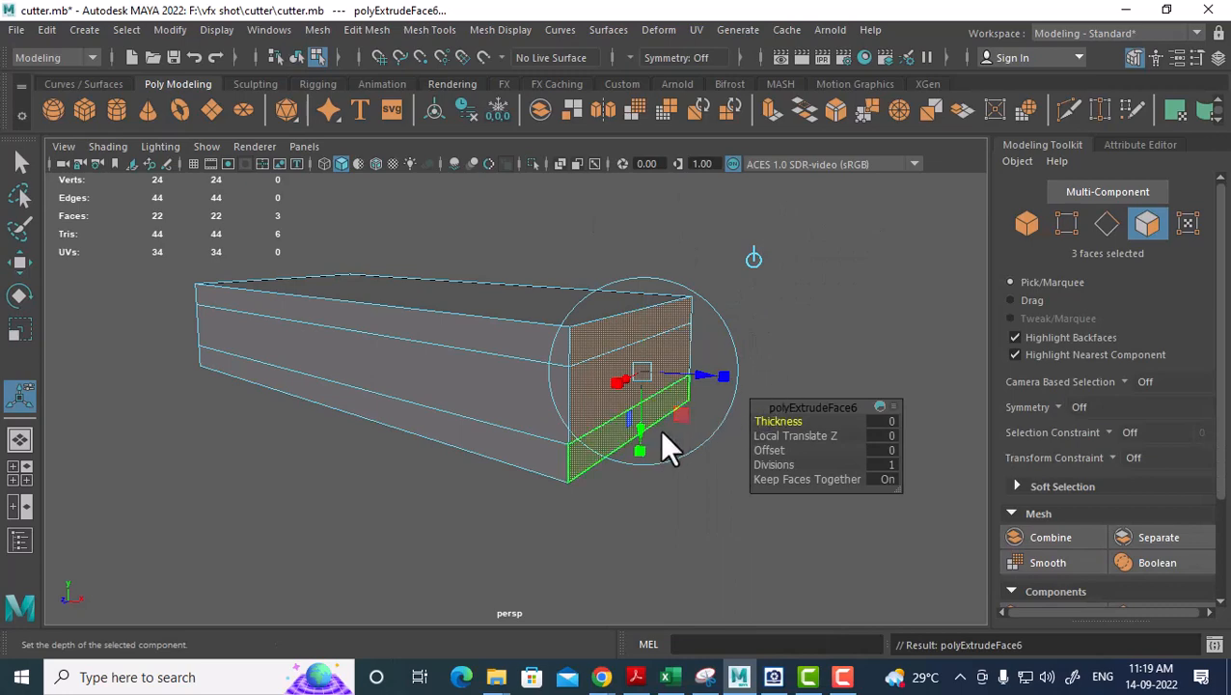
mouse_move(665, 448)
left_mouse_down("alt")
mouse_move(659, 412)
mouse_move(648, 461)
left_mouse_up("alt")
key("space")
left_click_drag(742, 342, 653, 338)
left_click_drag(632, 414, 660, 415)
key("space")
left_click_drag(681, 464, 692, 361)
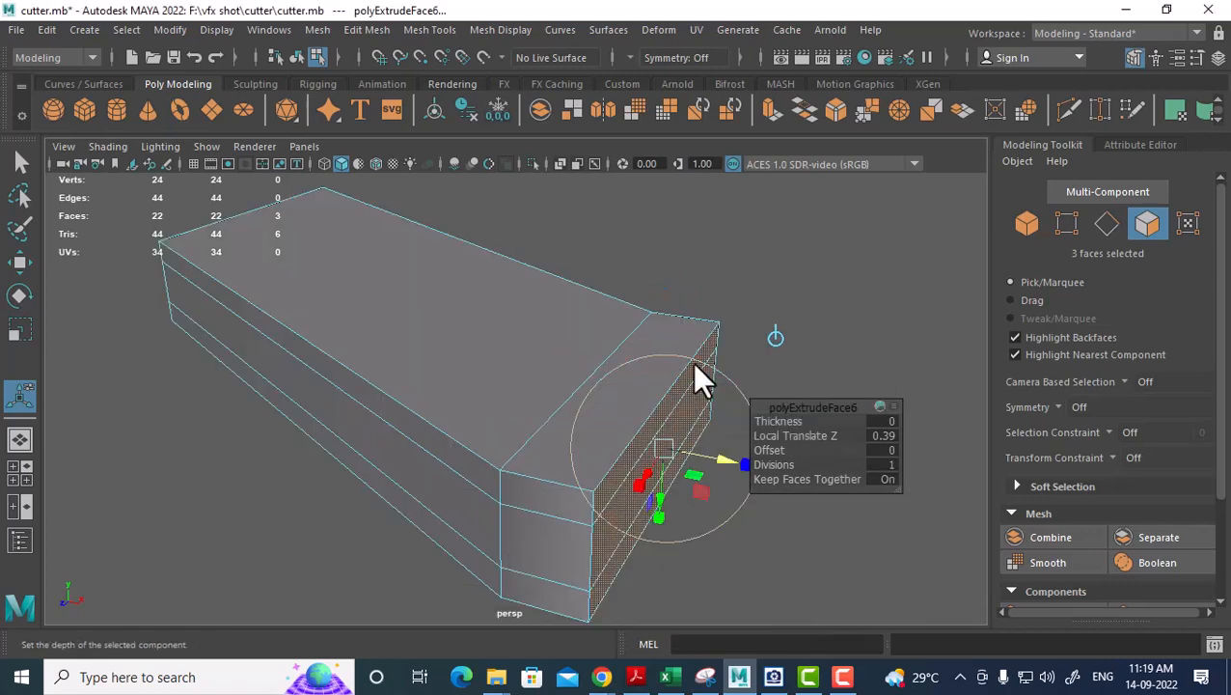
Scale the extruded end faces thinner vertically and shift them along Z to continue the blade segment's slanted outline.
left_click_drag(582, 424, 568, 270)
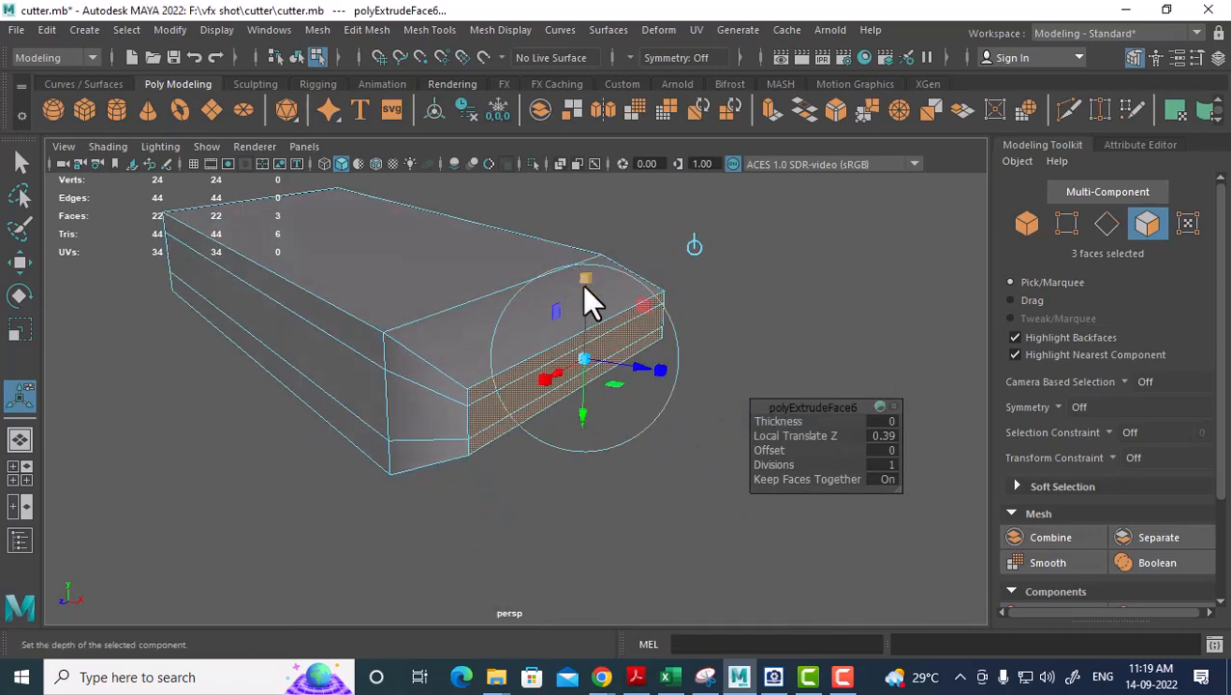
key("w")
key("space")
left_click_drag(664, 308, 663, 310)
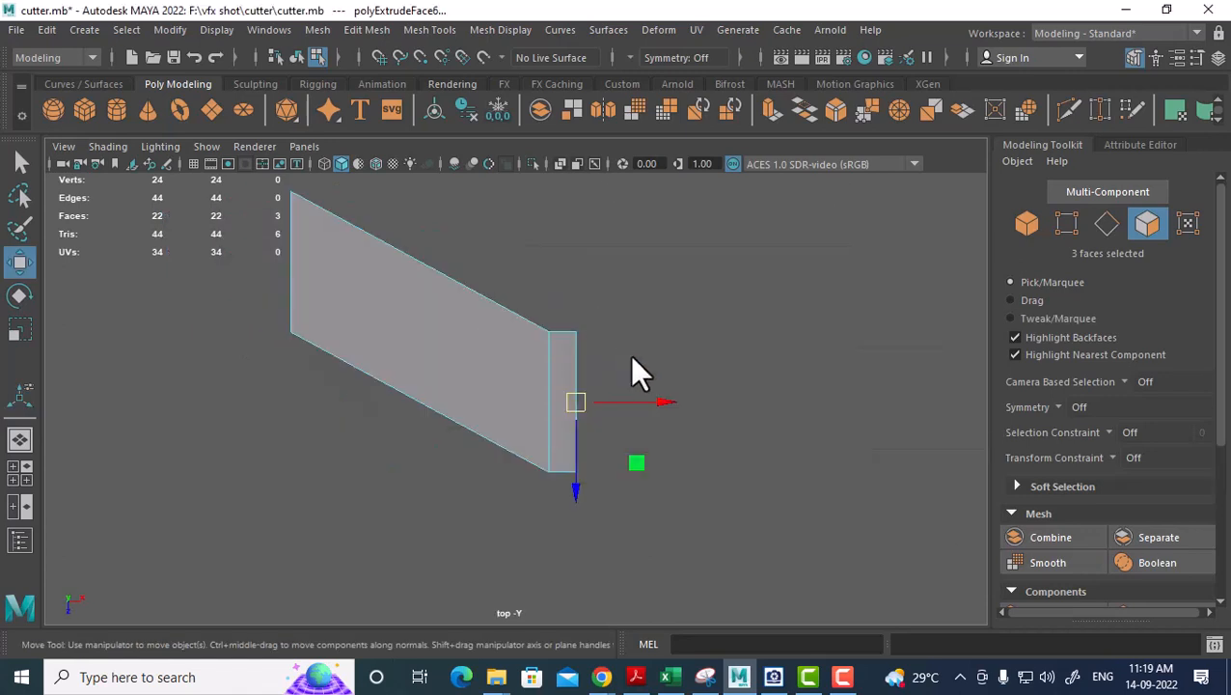
left_click_drag(573, 447, 573, 450)
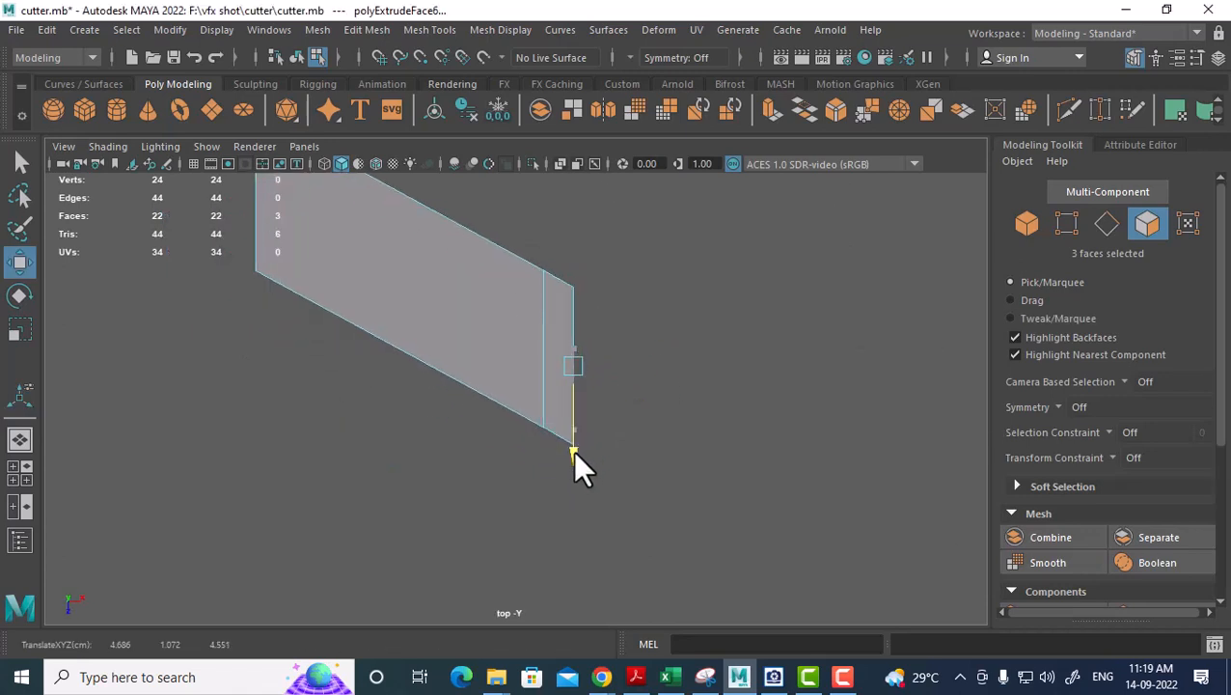
Select the edge loop where the taper begins and examine the blade segment's tapered end.
key("space")
left_click_drag(621, 255, 733, 349)
right_click_drag(731, 181, 732, 135)
double_click(733, 338)
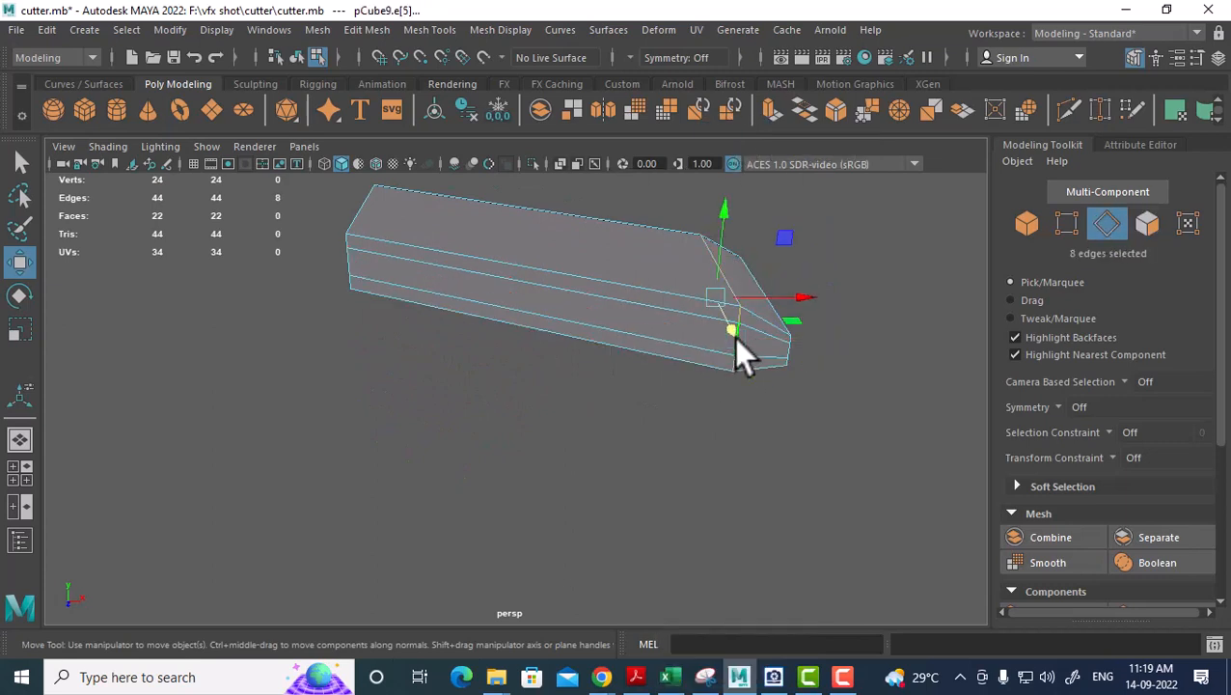
left_click_drag(733, 337, 655, 328, "alt")
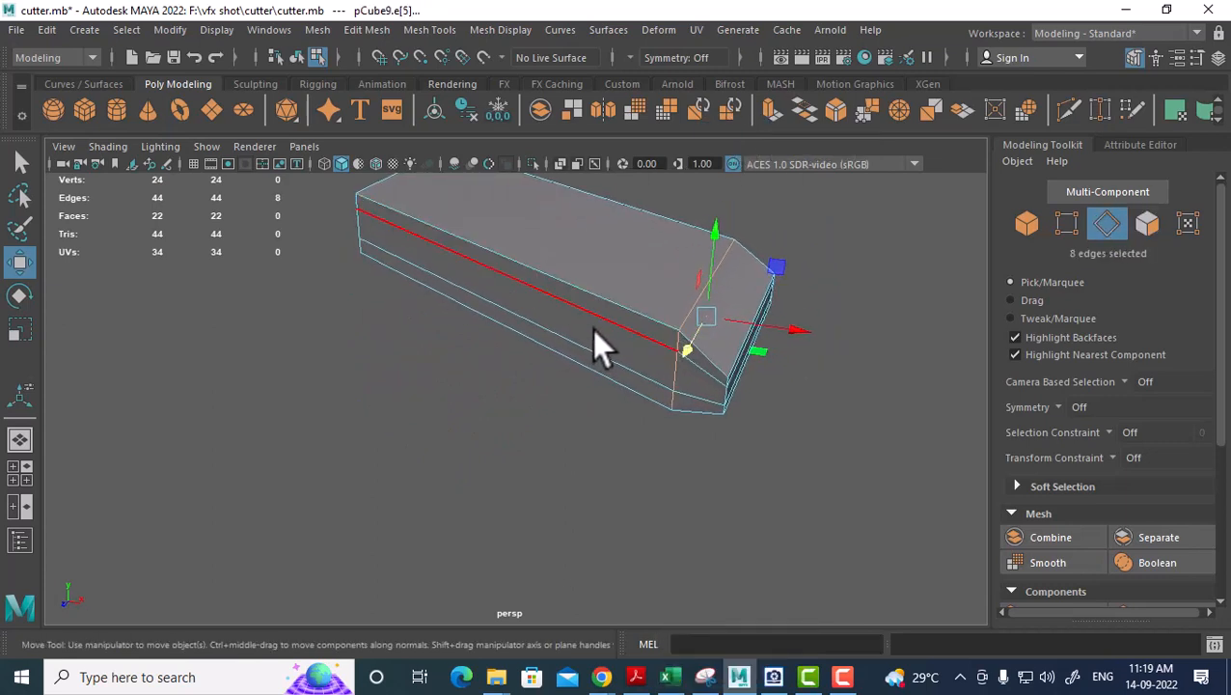
Select the whole blade segment as an object in the top view and show the last hidden cutter parts.
key("space")
left_click_drag(757, 295, 712, 294)
right_click_drag(516, 177, 656, 149)
left_click(603, 442)
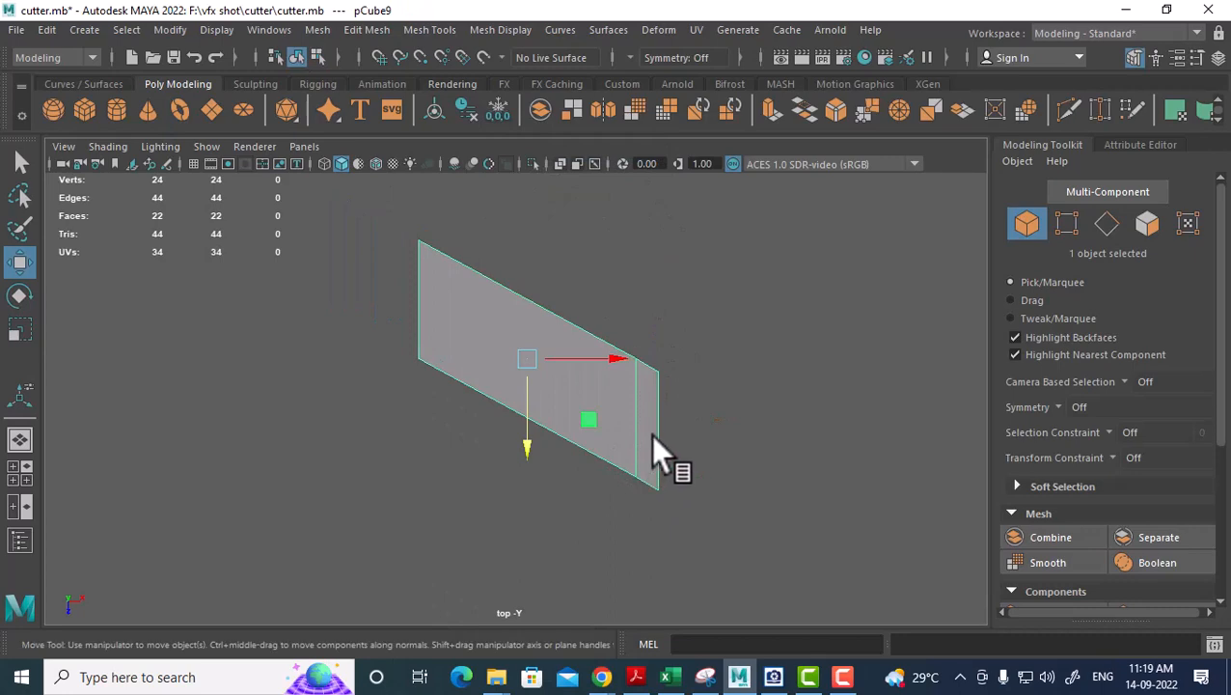
key("ctrl+shift+h")
middle_click_drag(537, 463, 558, 340, "alt")
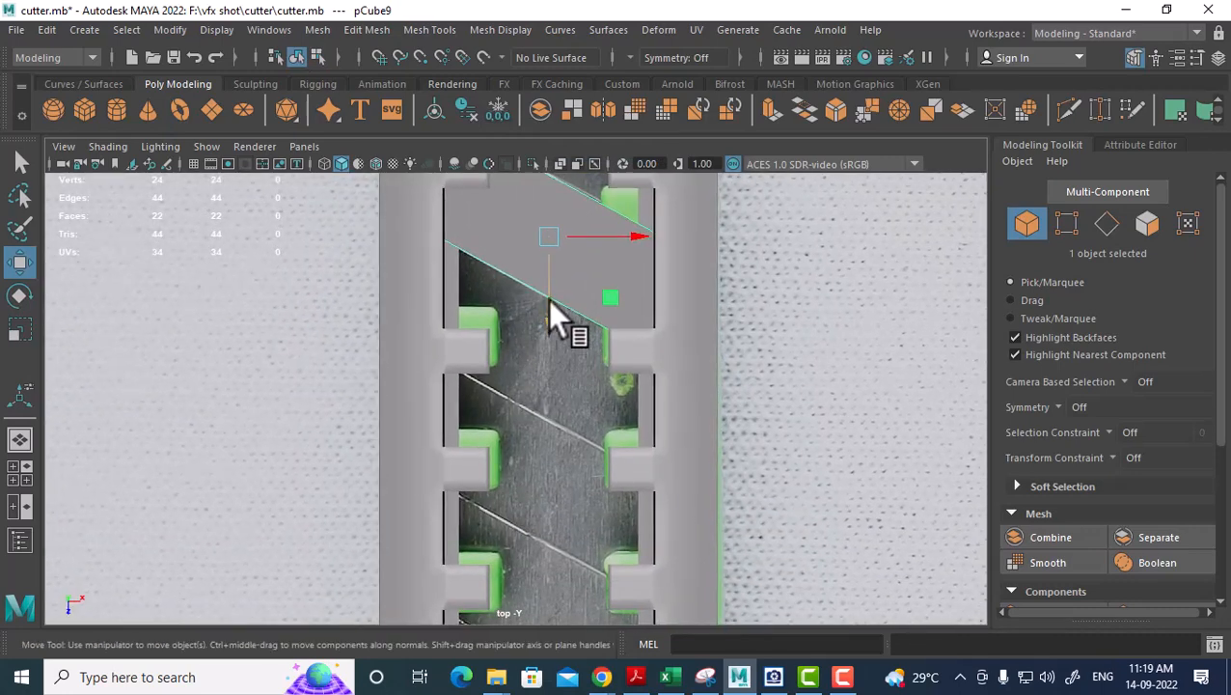
left_click(550, 304)
Examine how the blade segment fits the handle slot and the reference image's blade score lines.
right_click_drag(627, 382, 460, 292, "alt")
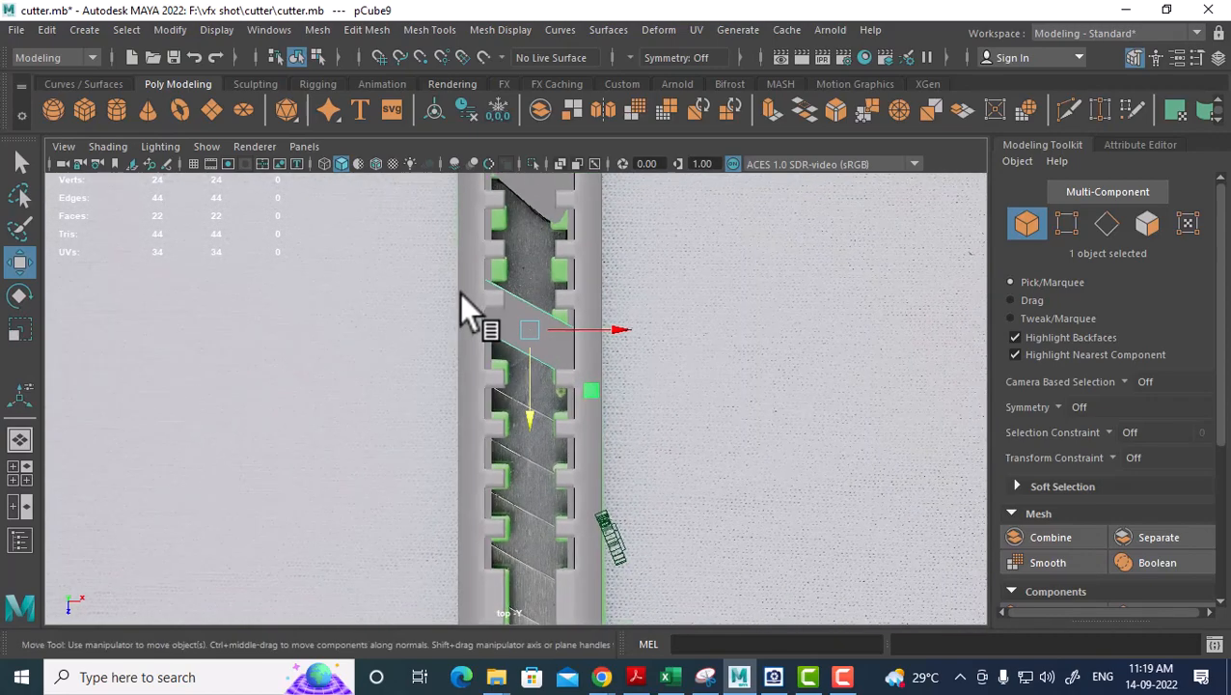
middle_click_drag(459, 292, 565, 507, "alt")
right_click_drag(566, 507, 626, 410, "alt")
middle_click_drag(626, 410, 625, 436, "alt")
right_click_drag(588, 423, 612, 446, "alt")
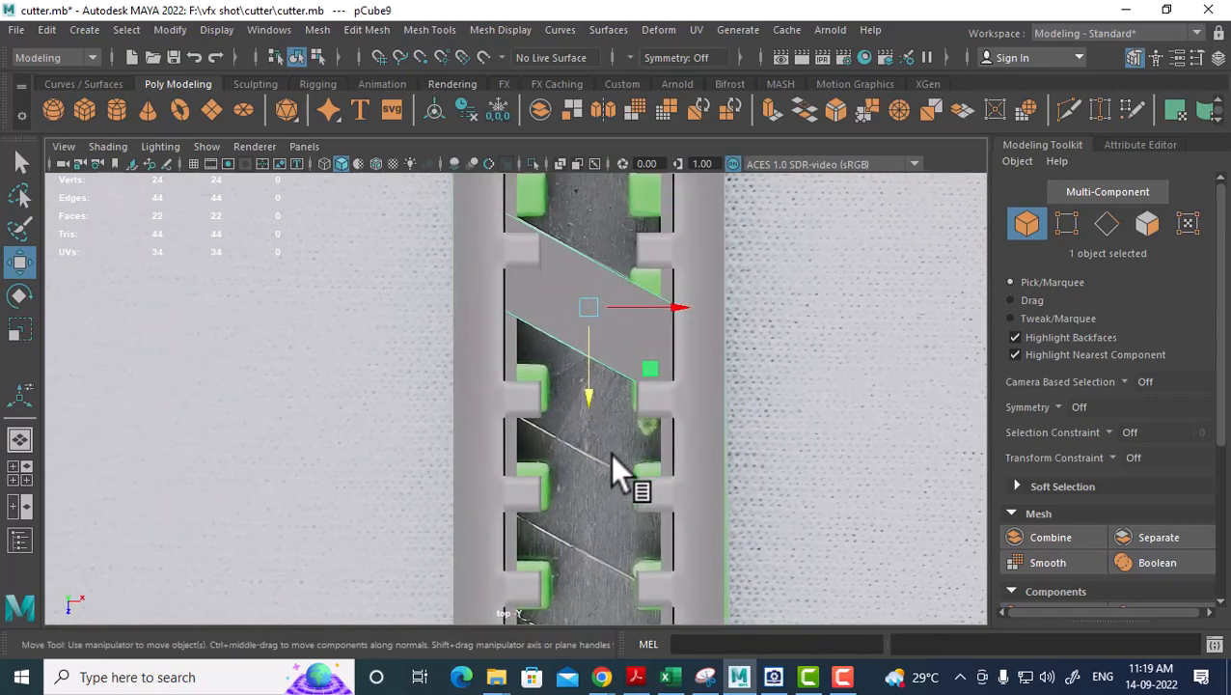
scroll(599, 417, "up", 1)
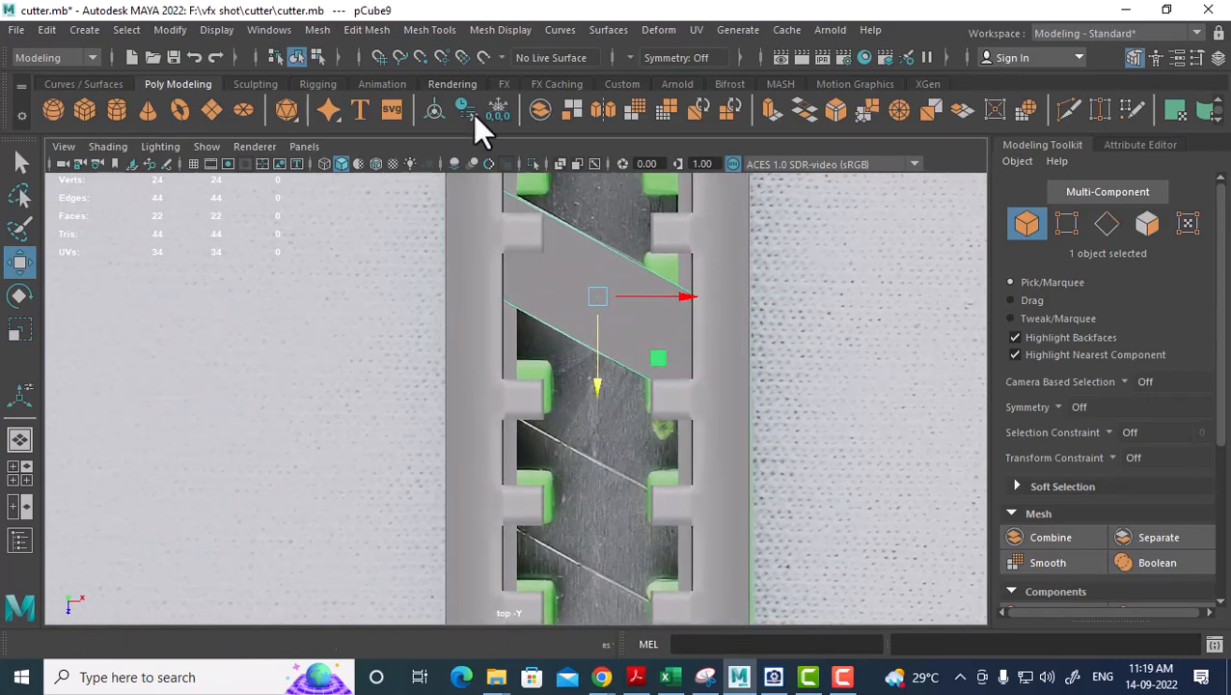
left_click(654, 356)
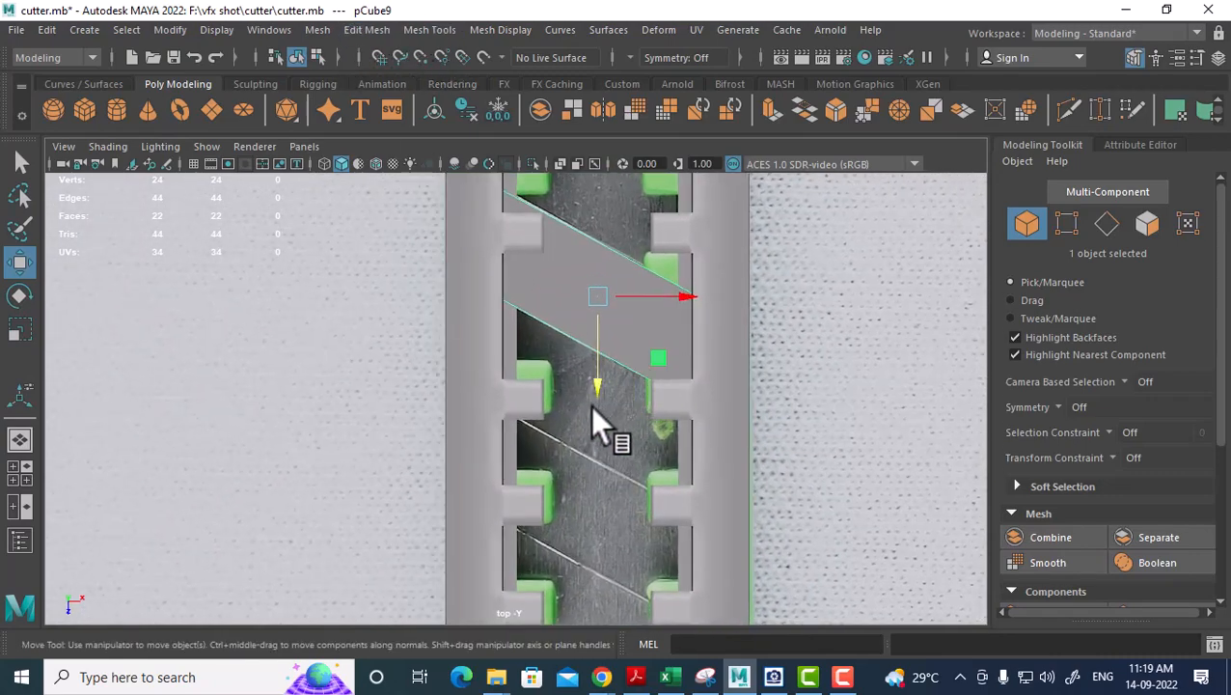
Try mirroring the blade segment across the world Z axis in the negative direction, using otherwise default mirror settings.
left_click(319, 29)
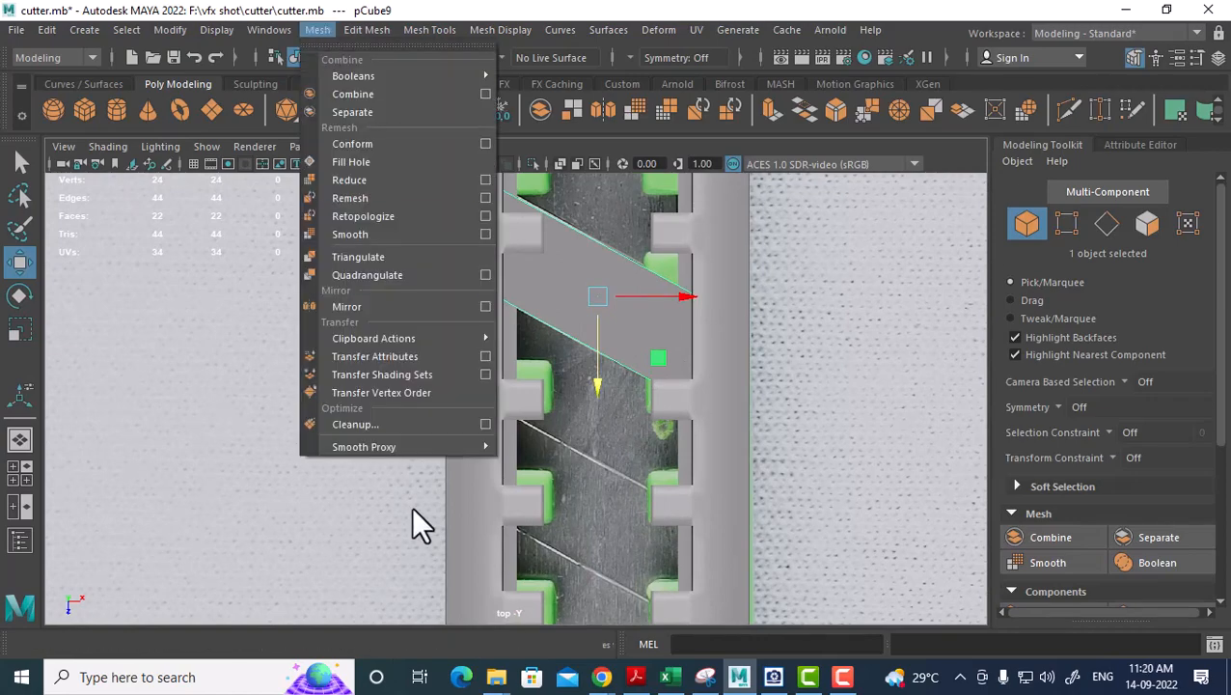
left_click(486, 306)
key("space")
left_click_drag(443, 370, 421, 400)
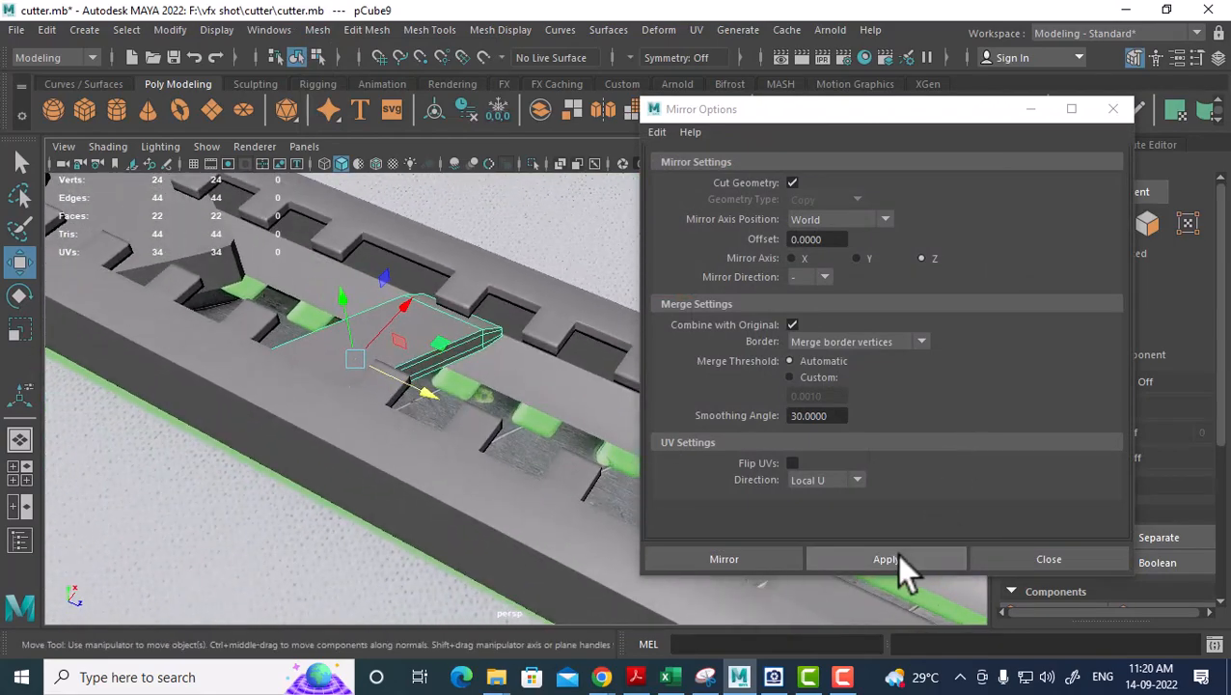
left_click(656, 131)
left_click(666, 150)
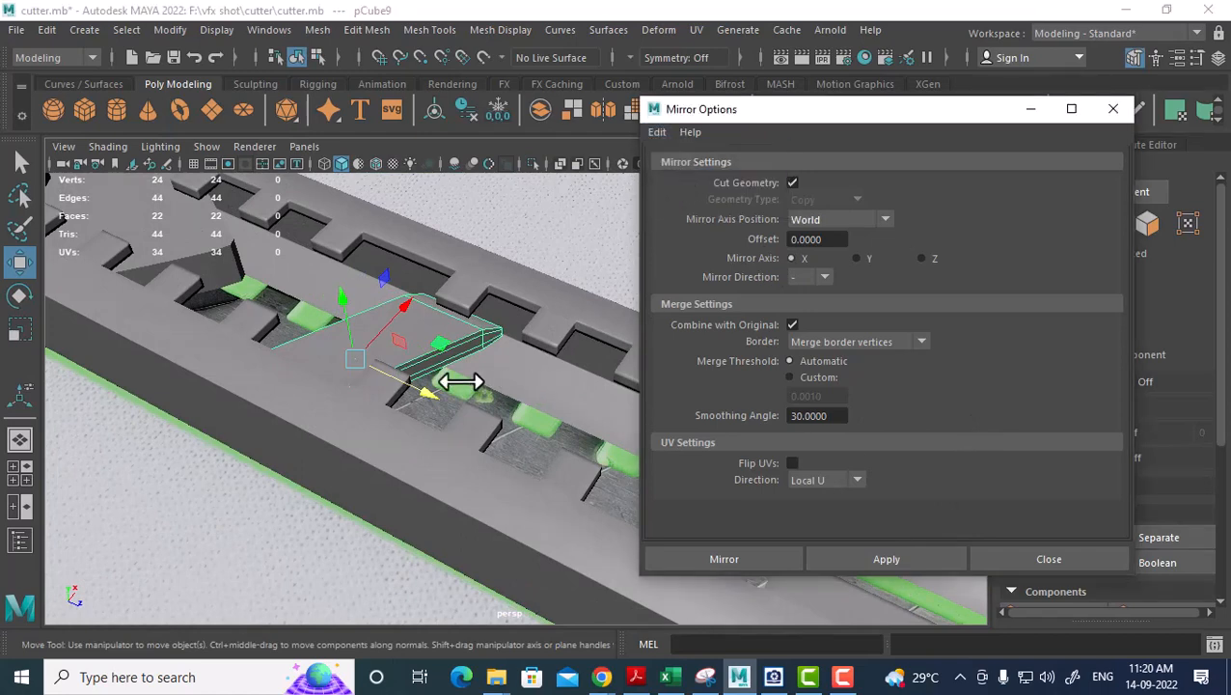
left_click_drag(461, 386, 467, 286, "alt")
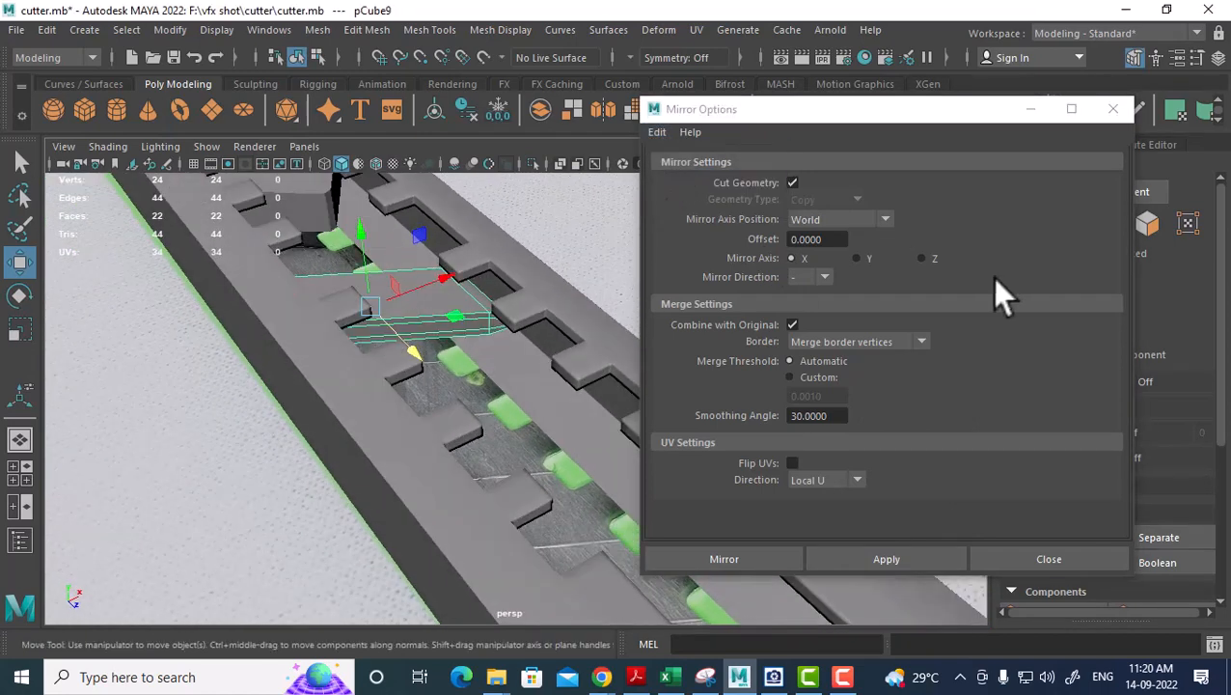
left_click(921, 257)
left_click(912, 558)
left_click_drag(578, 511, 440, 565, "alt")
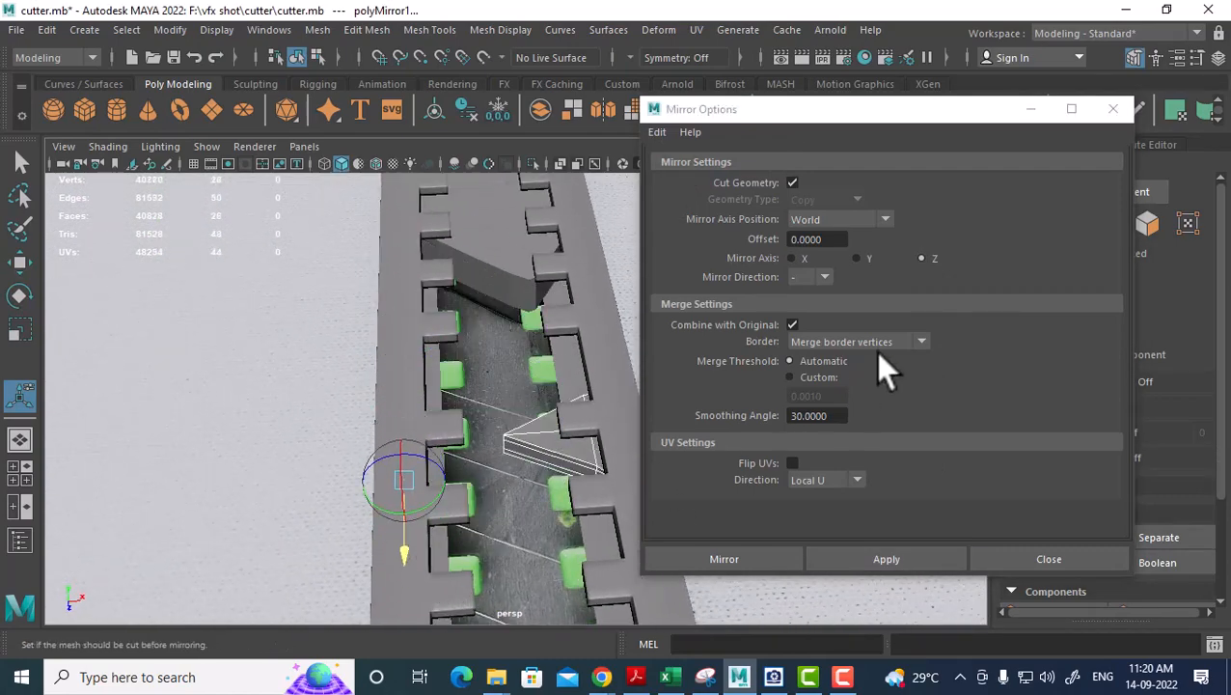
Try a positive mirror direction for the blade segment, adjust the mirror plane along Z, and undo the mirror.
key("ctrl+z")
left_click(824, 277)
left_click(806, 296)
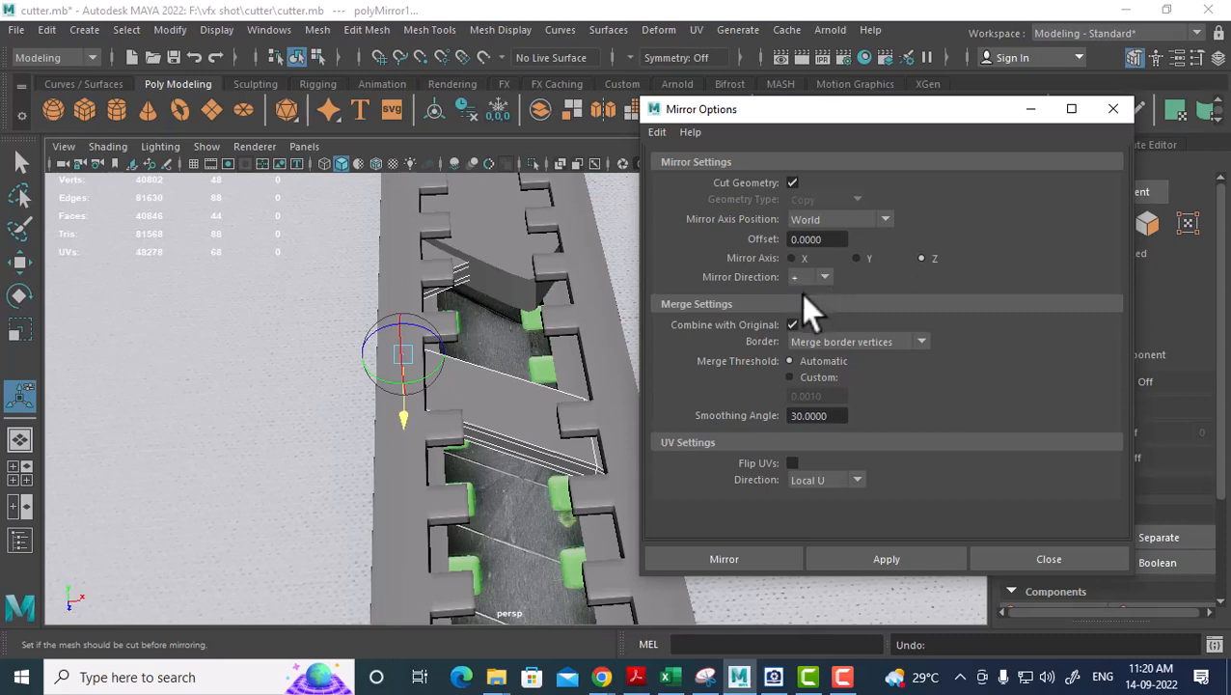
mouse_move(409, 423)
left_mouse_down()
mouse_move(405, 471)
mouse_move(407, 423)
left_mouse_up()
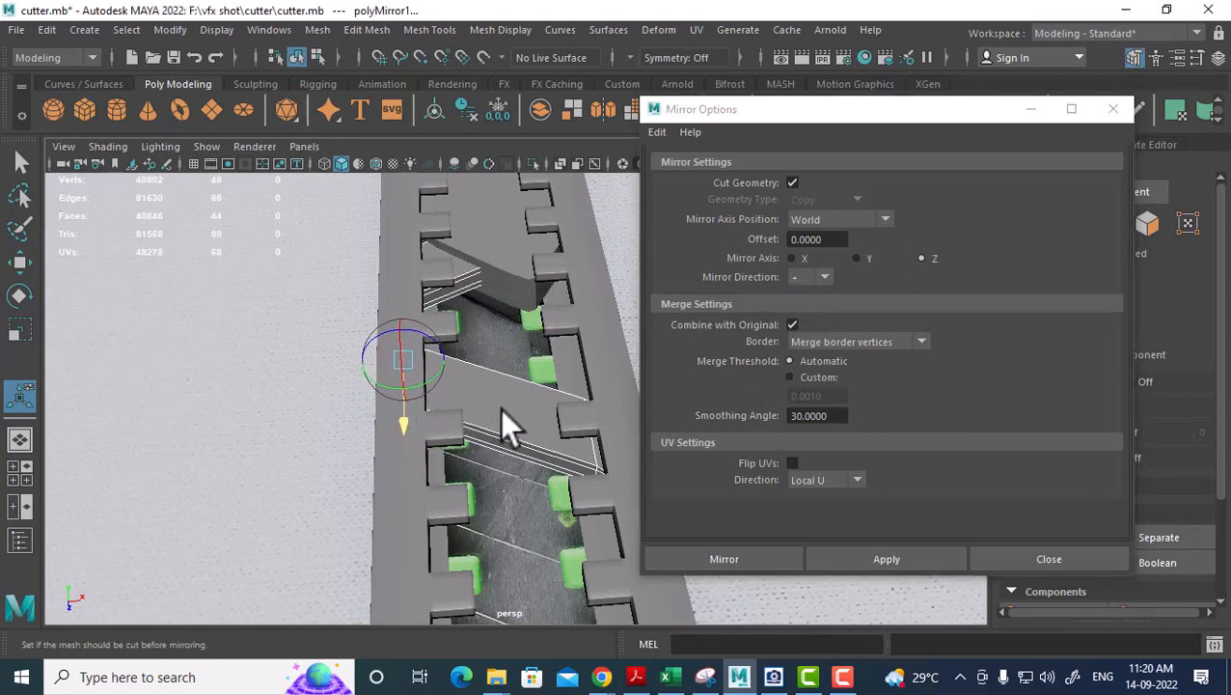
left_click_drag(499, 408, 511, 408, "alt")
key("w")
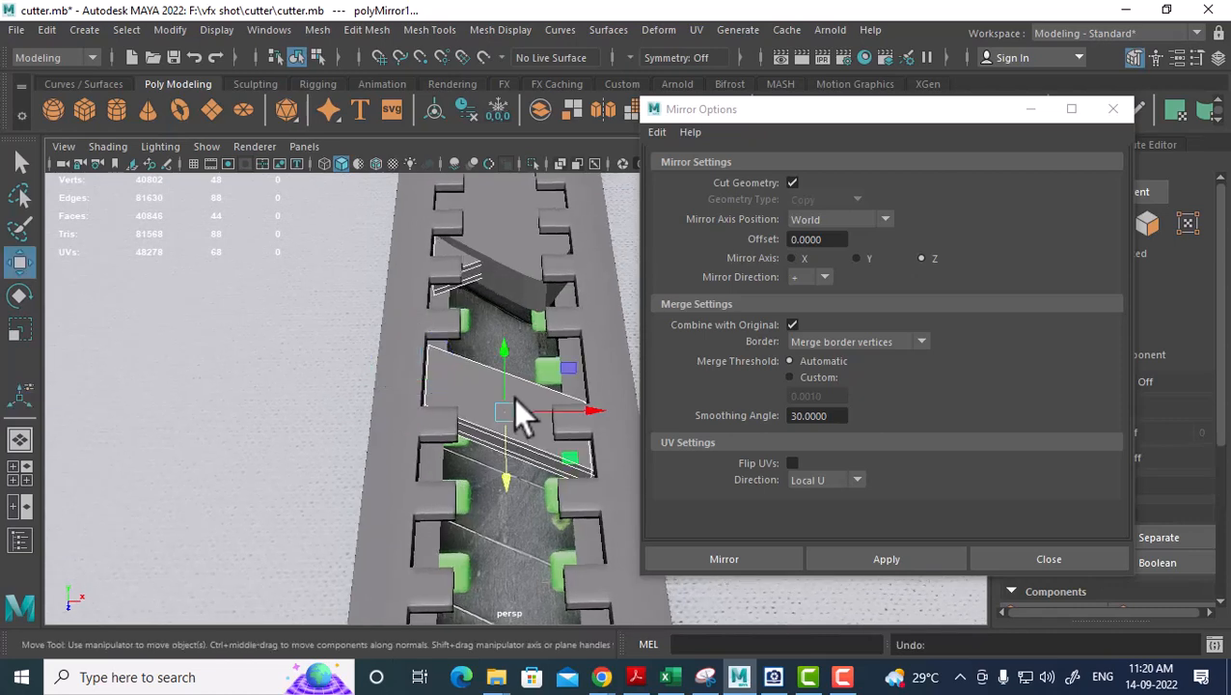
key("ctrl+z")
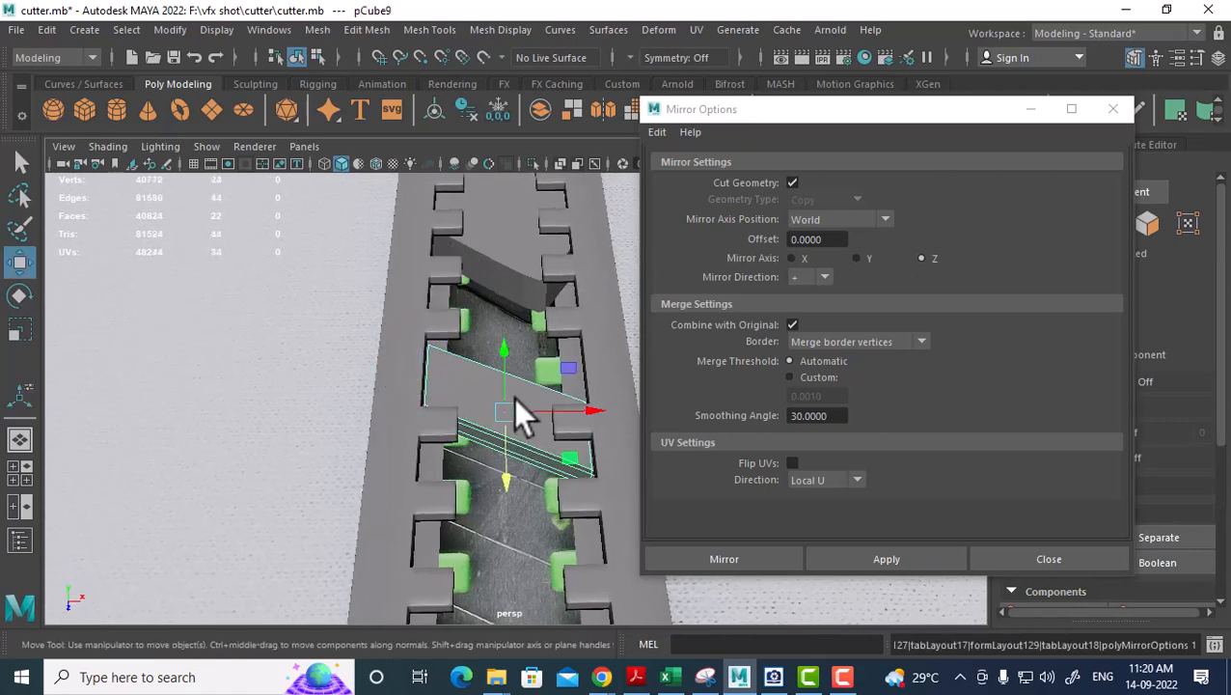
Try mirroring the blade segment in the positive Z direction with a shifted mirror plane, and undo it.
left_click(908, 555)
left_click_drag(405, 411, 386, 591)
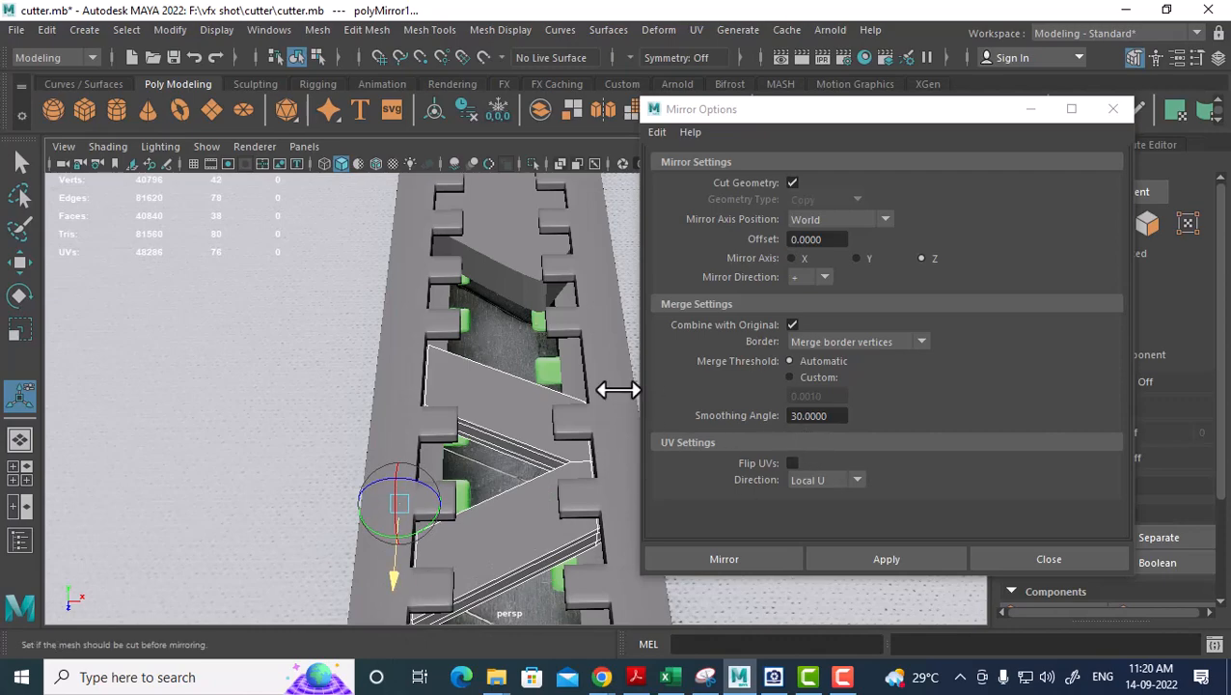
middle_click_drag(526, 482, 471, 397, "alt")
left_click_drag(471, 397, 560, 431, "alt")
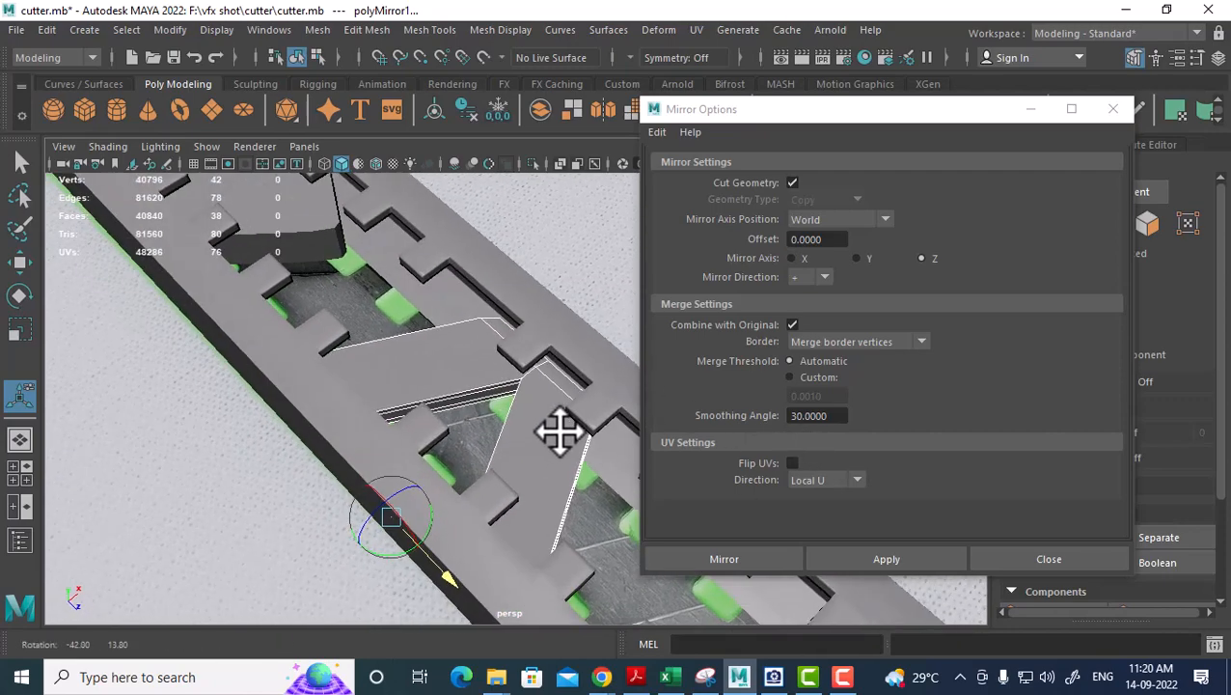
key("ctrl+z")
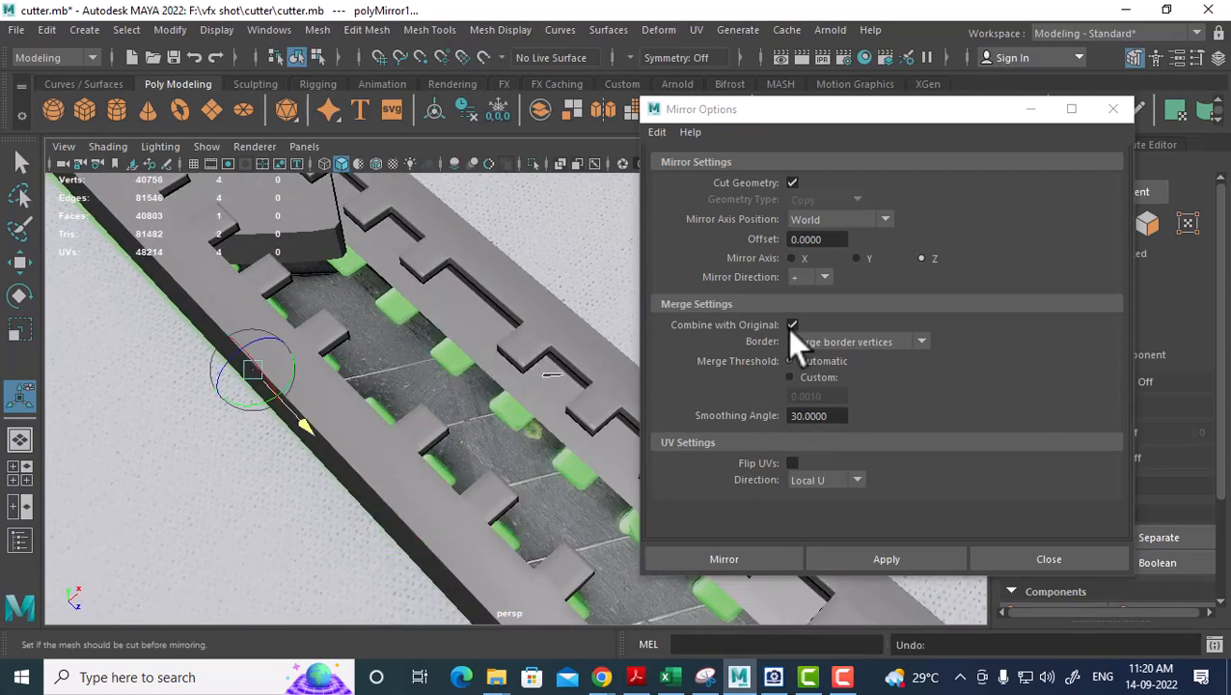
key("shift+z")
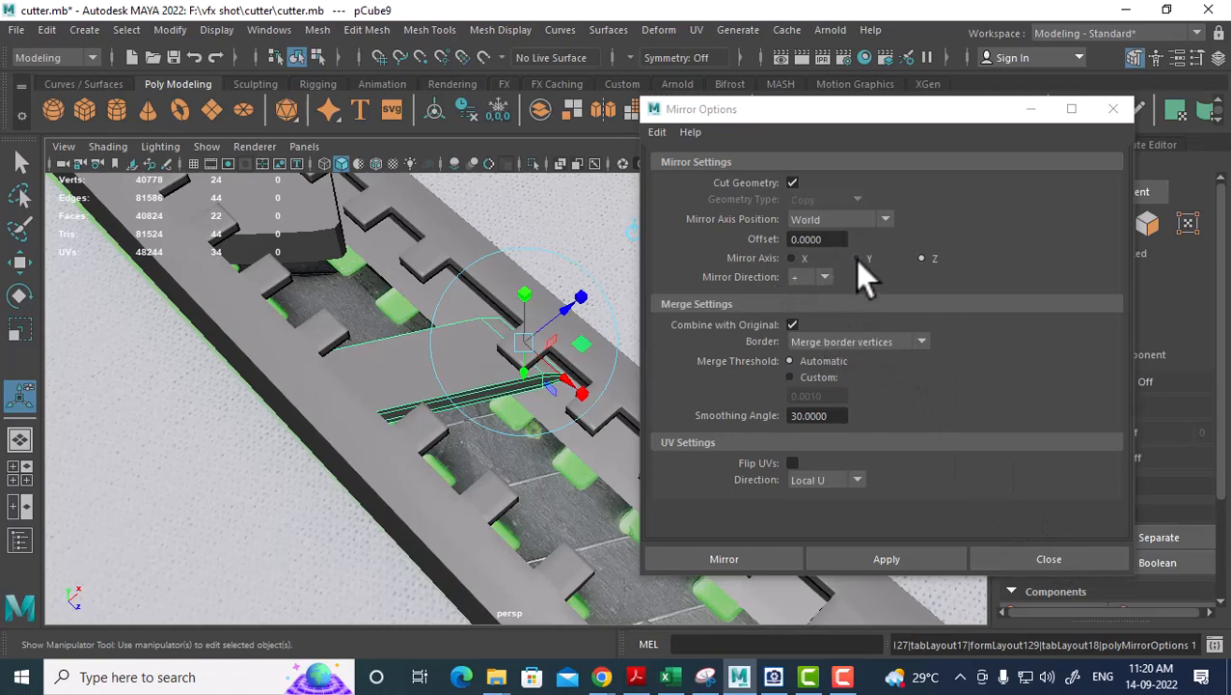
left_click(1058, 560)
Try duplicating the blade segment in the top view and moving the copy along Z next to the original, and undo both.
right_click_drag(511, 371, 521, 374, "alt")
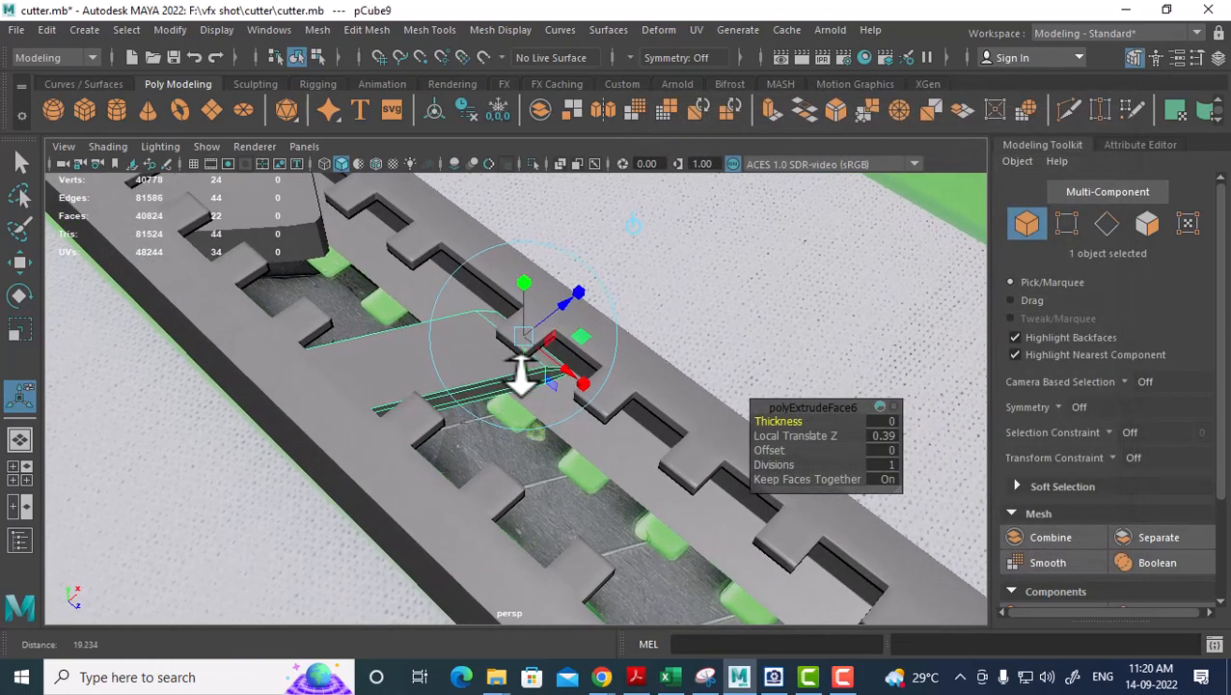
key("w")
left_click_drag(481, 397, 481, 361, "alt")
key("space")
left_click(580, 363)
right_click_drag(438, 345, 498, 461, "alt")
middle_click_drag(497, 461, 510, 385, "alt")
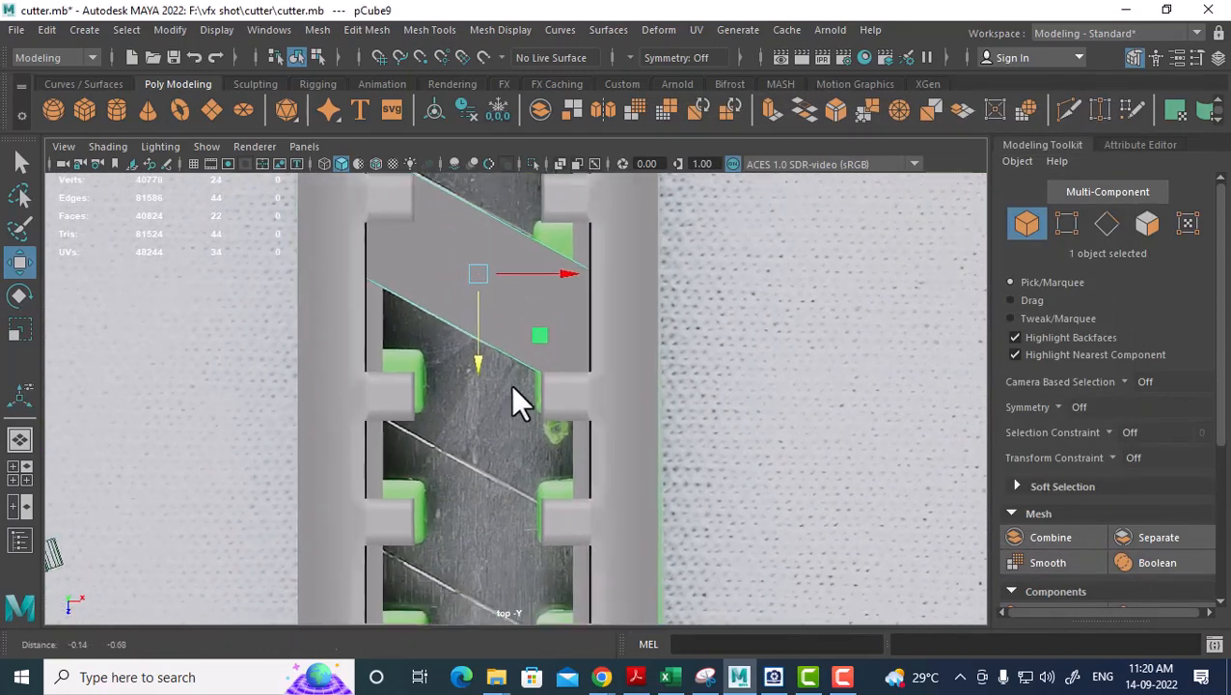
right_click_drag(514, 388, 527, 445, "alt")
middle_click_drag(528, 444, 541, 440, "alt")
key("ctrl+d")
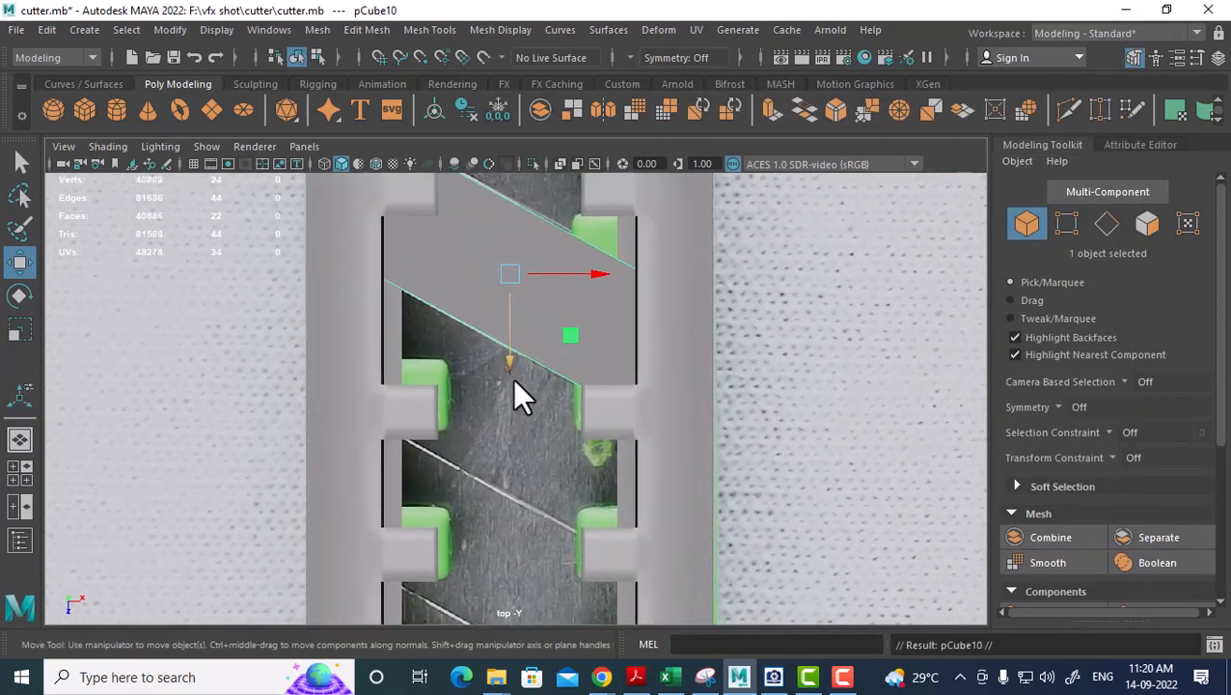
middle_click_drag(512, 379, 494, 521)
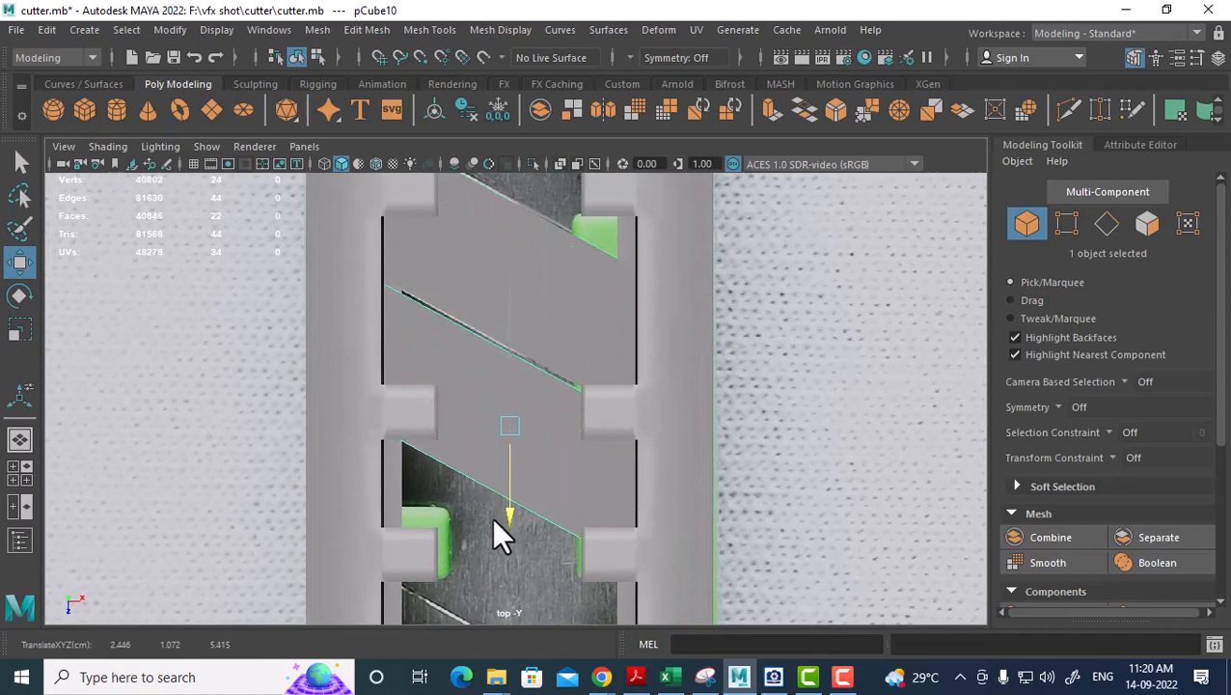
left_click_drag(493, 518, 493, 518)
key("ctrl+z")
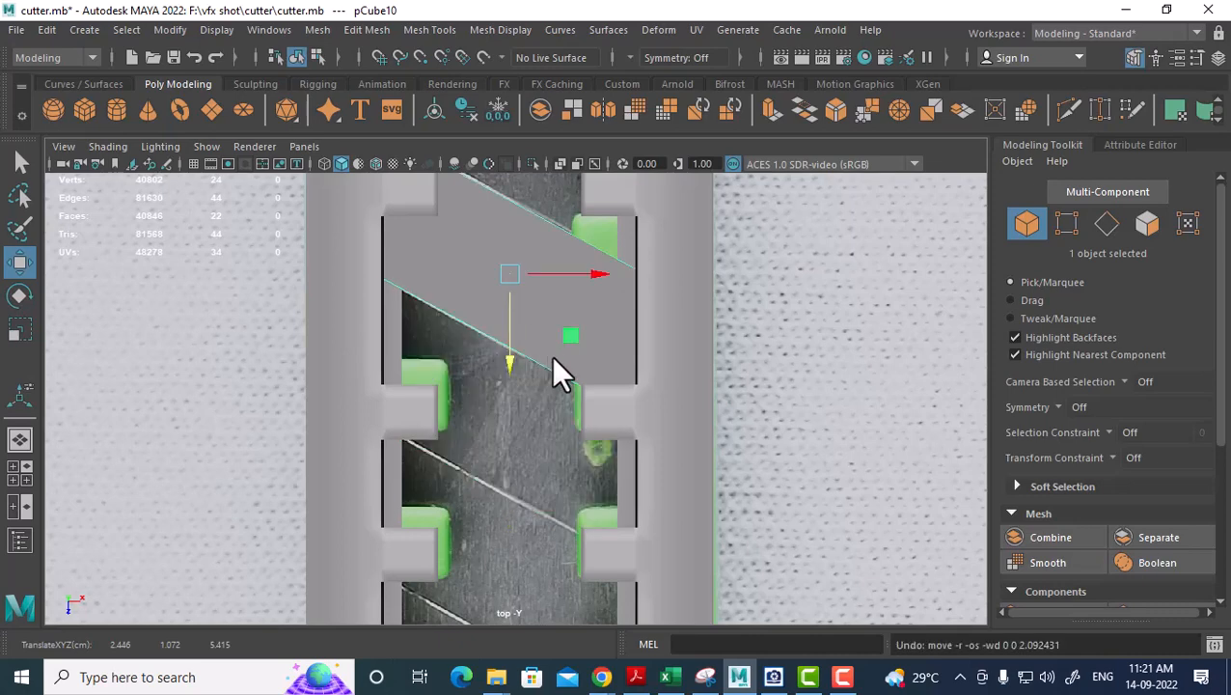
key("ctrl+z")
Hide everything except the selected blade segment.
key("alt+h")
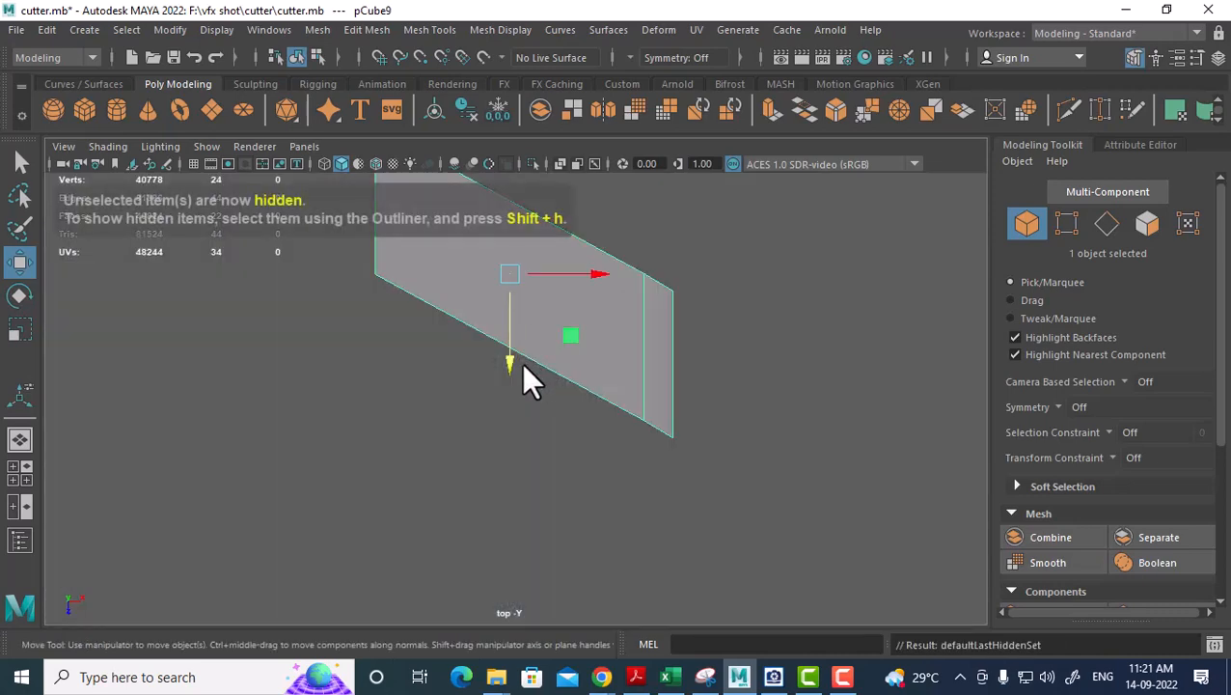
Delete the faces closing both ends of the isolated blade segment, working in the perspective view.
left_click_drag(521, 362, 577, 256, "alt")
key("space")
left_click_drag(601, 352, 594, 299)
right_click_drag(585, 285, 586, 229)
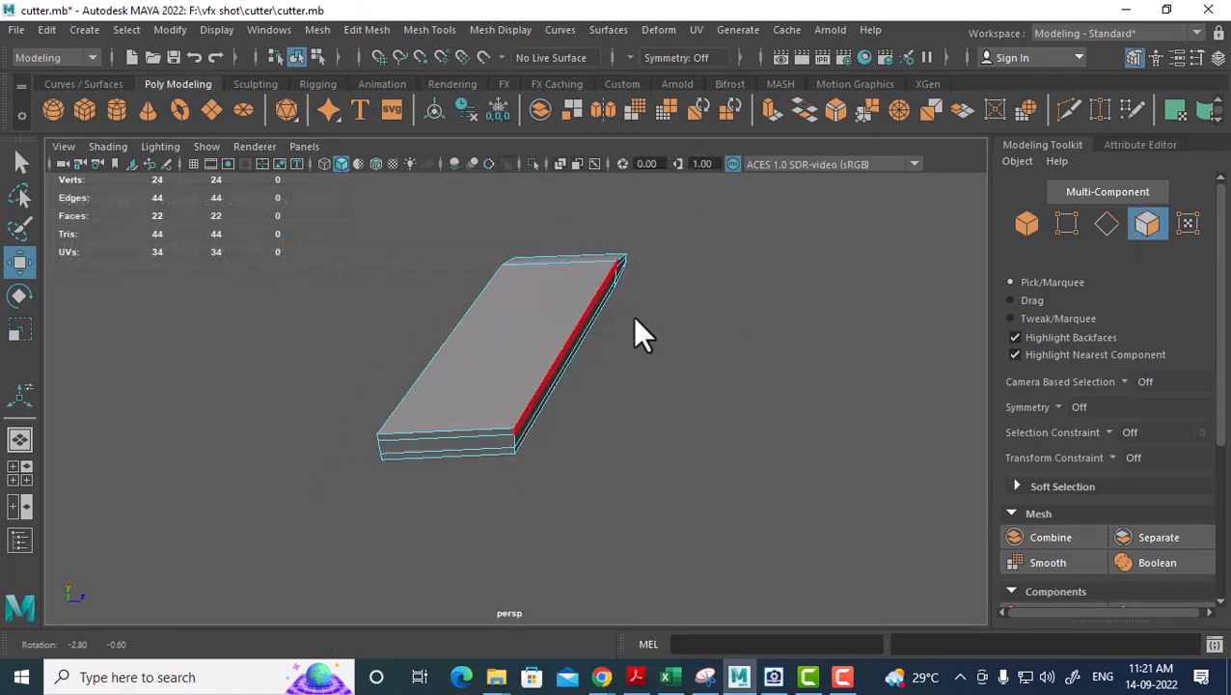
left_click_drag(633, 317, 673, 300, "alt")
left_click_drag(661, 219, 546, 474)
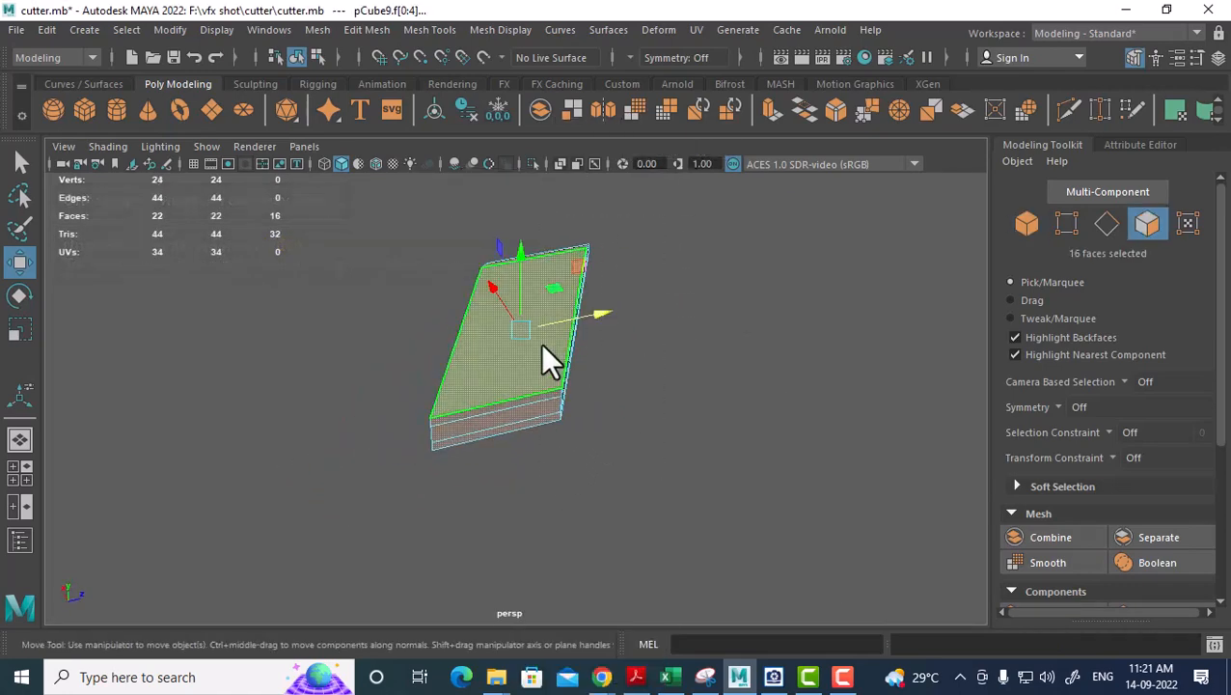
left_click_drag(654, 198, 352, 563)
left_click_drag(352, 564, 498, 425, "alt")
key("Delete")
Select the open-ended blade segment as an object and unhide the rest of the cutter in the top view.
right_click_drag(495, 177, 622, 152)
left_click(557, 323)
key("space")
left_click_drag(642, 295, 511, 291)
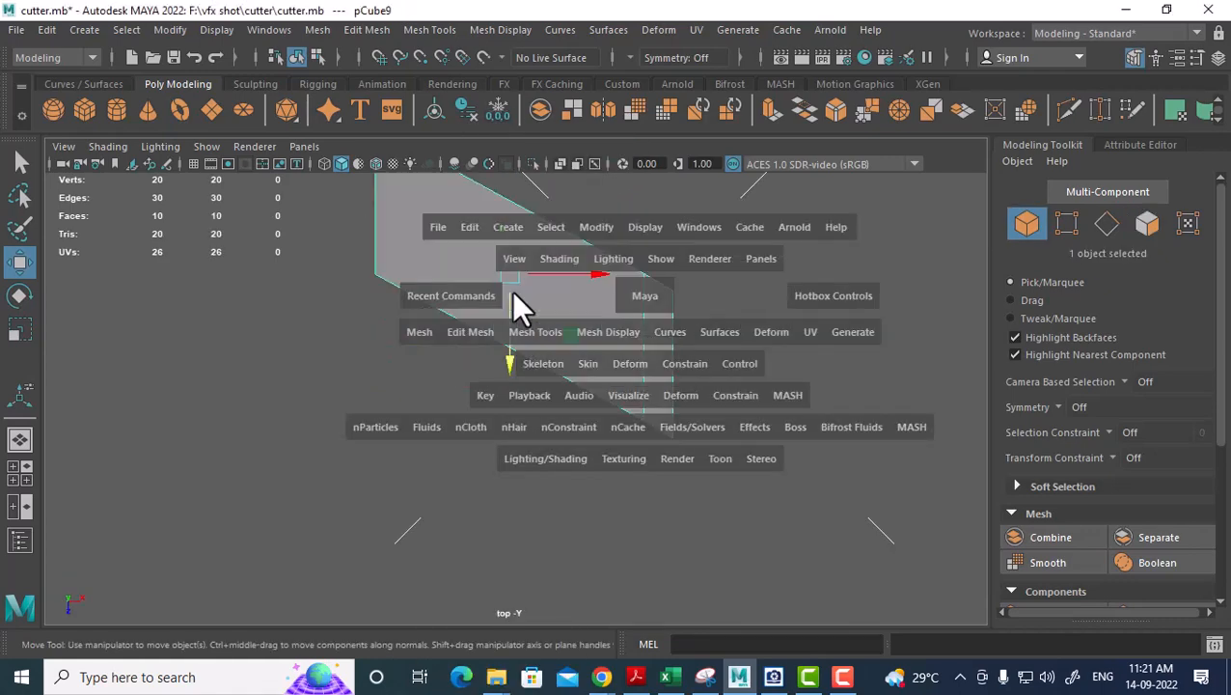
scroll(607, 420, "down", 4)
key("ctrl+shift+h")
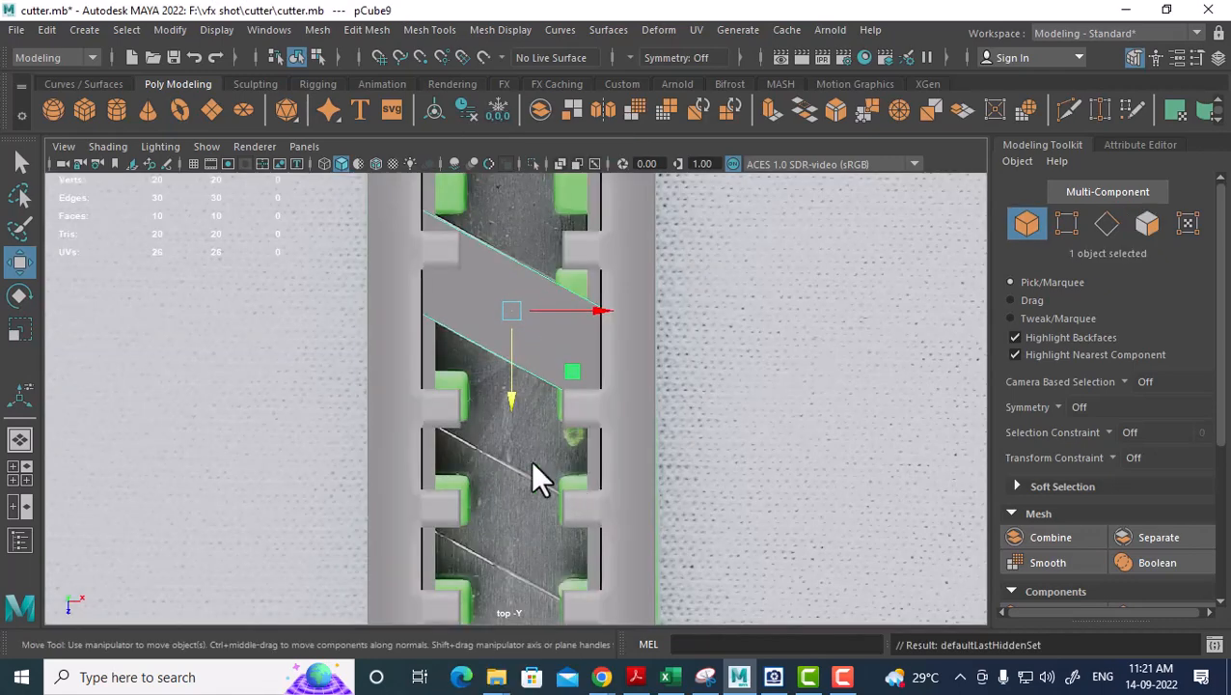
Duplicate the blade segment along Z so the copy adjoins the original, and repeat the offset copy six times down the cutter.
key("ctrl+d")
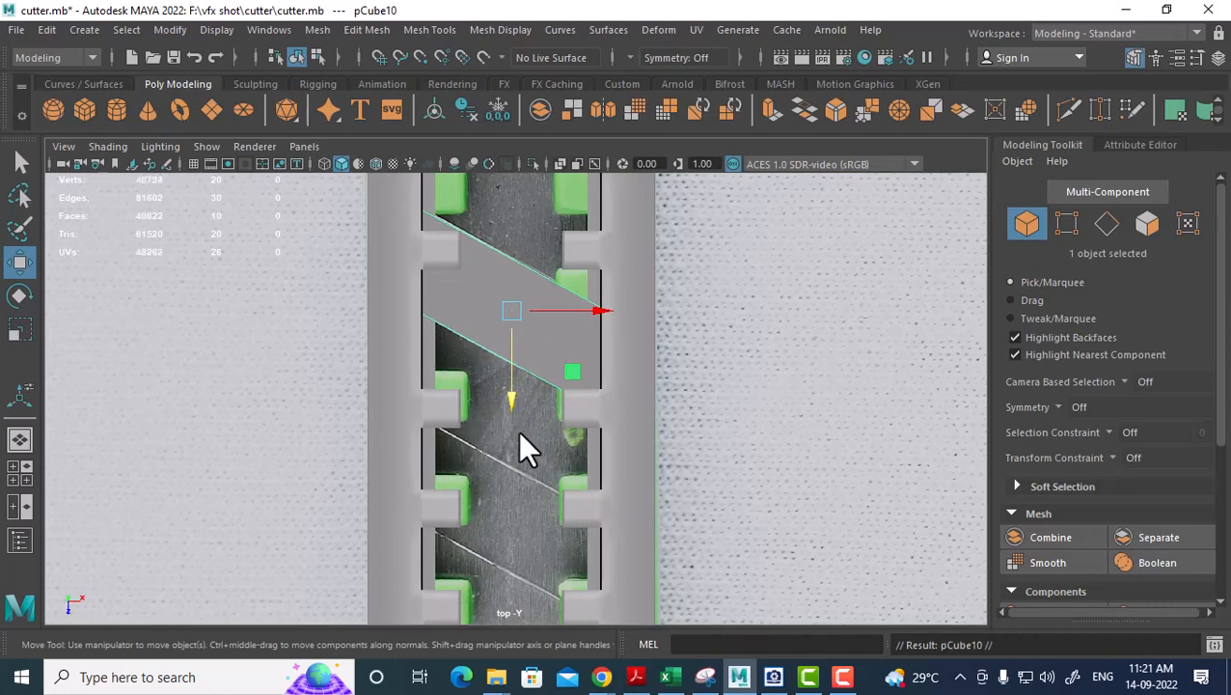
mouse_move(513, 396)
left_mouse_down()
mouse_move(493, 512)
mouse_move(495, 501)
left_mouse_up()
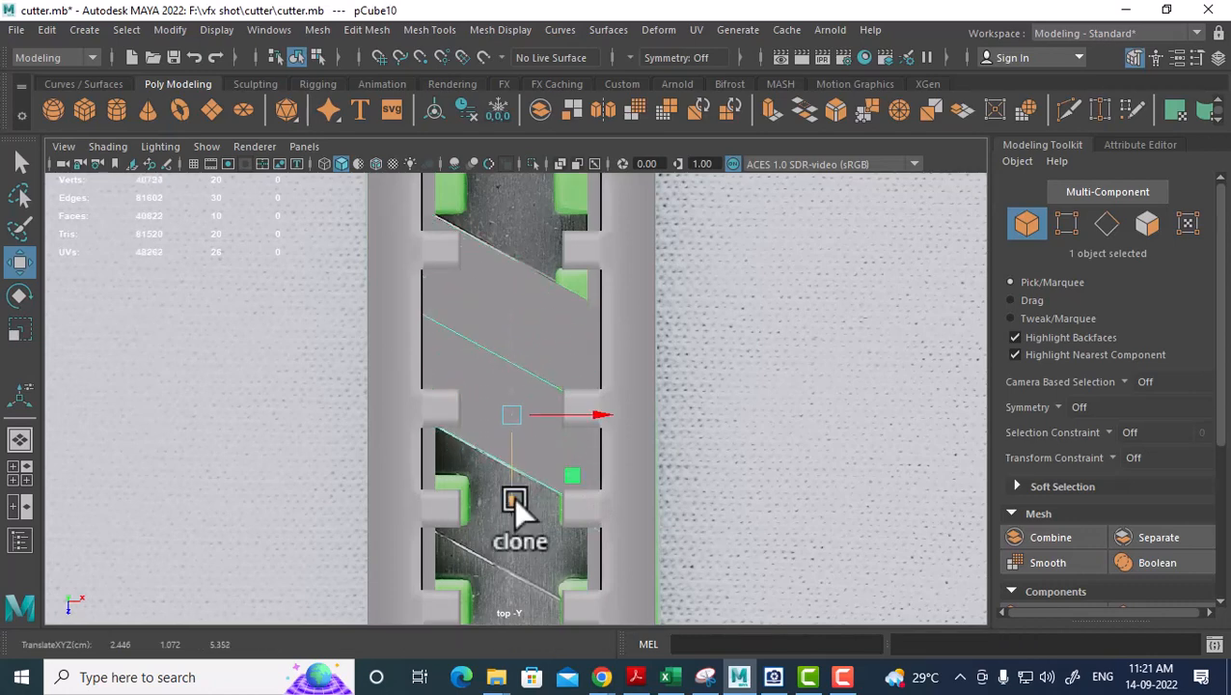
key("shift+d")
key("shift+d")
key("shift+d")
right_click_drag(619, 544, 553, 467, "alt")
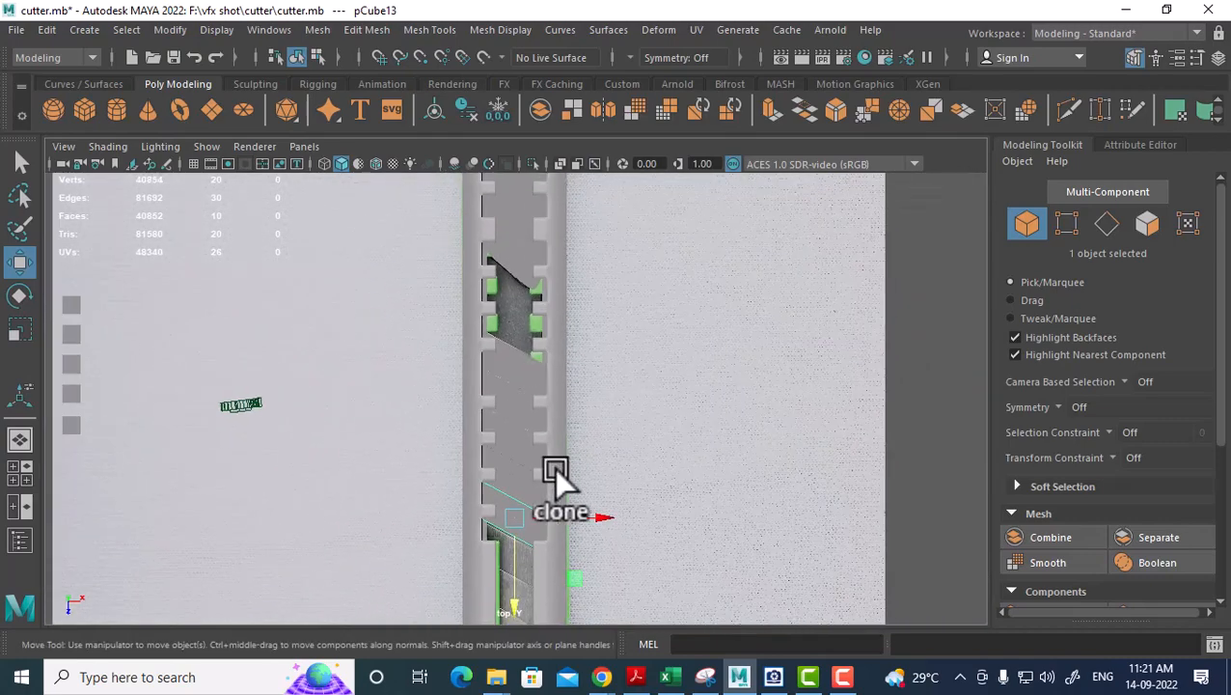
middle_click_drag(553, 465, 550, 278, "alt")
key("shift+d")
key("shift+d")
key("shift+d")
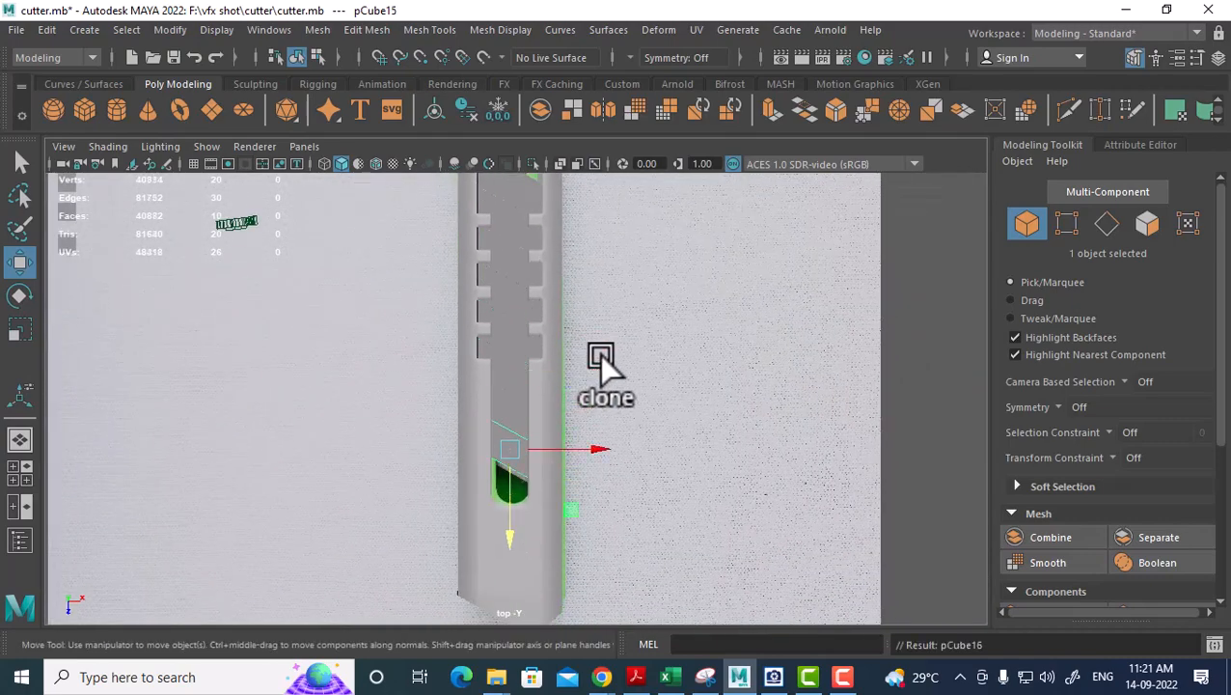
Isolate the eight blade segments and combine them into a single mesh.
middle_click_drag(516, 351, 539, 389, "alt")
left_click_drag(526, 218, 563, 540)
left_click(486, 616, "ctrl")
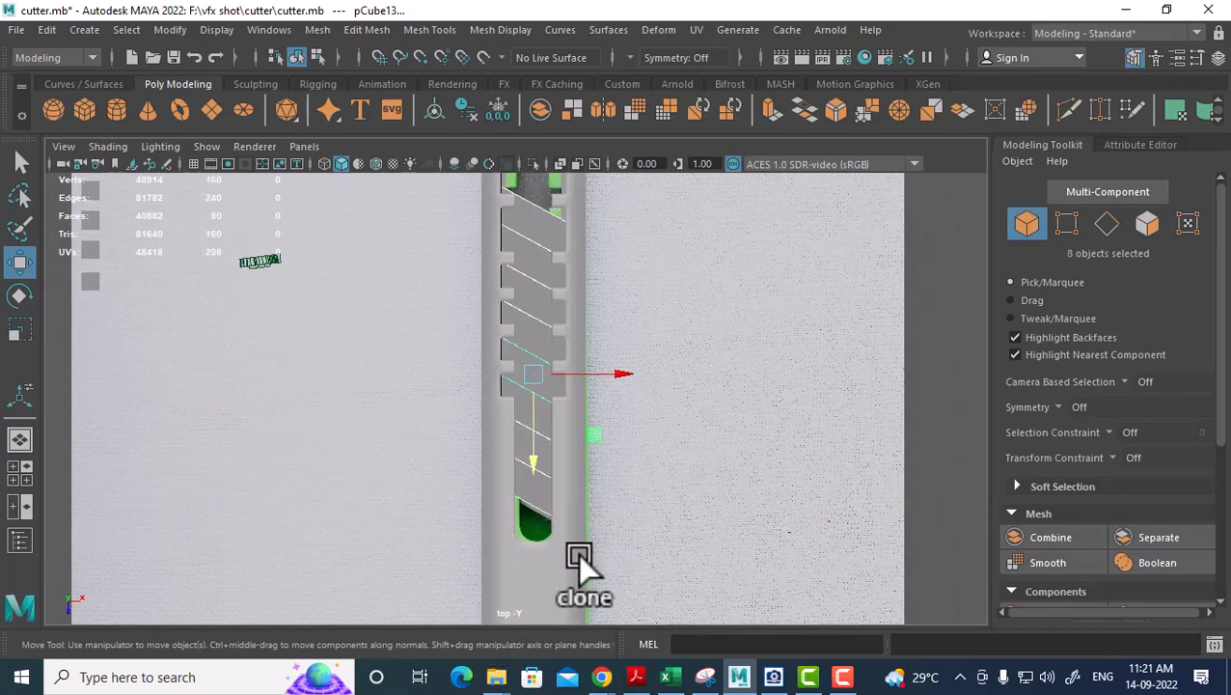
key("alt+h")
key("space")
left_click_drag(644, 430, 540, 386)
right_click_drag(632, 342, 612, 577, "shift")
scroll(698, 495, "down", 3)
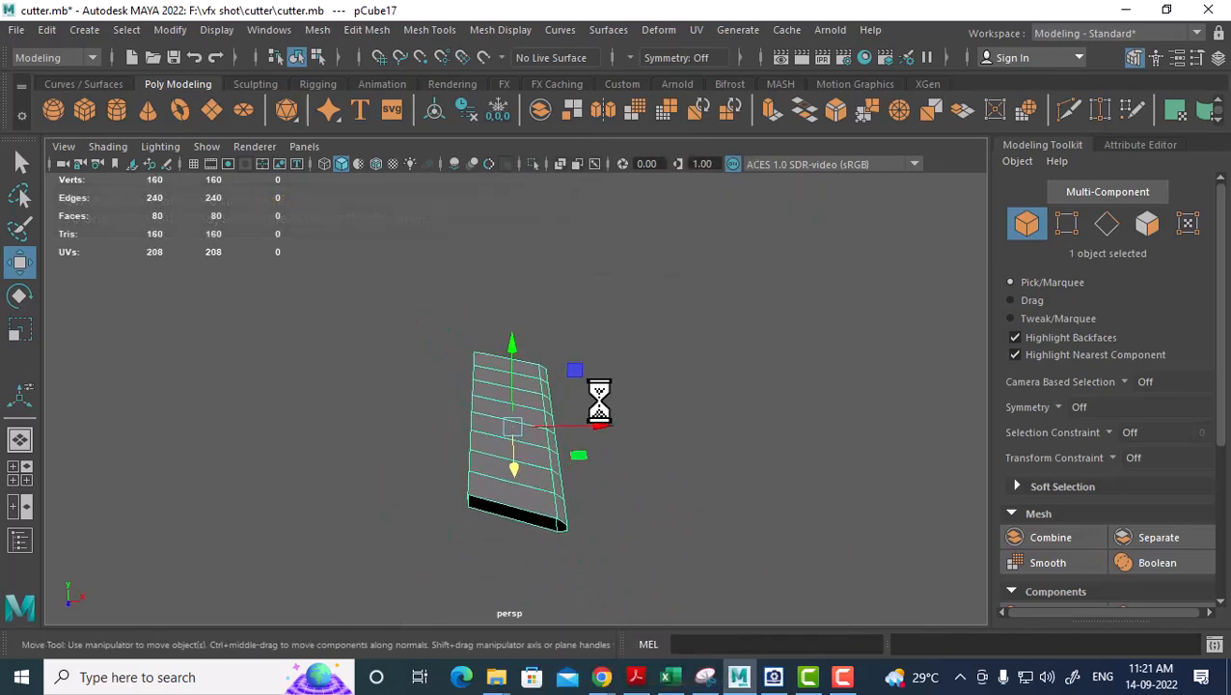
Merge the coincident vertices of the combined blade with a distance threshold of 0.01.
left_click_drag(600, 399, 575, 383, "alt")
right_click_drag(538, 179, 425, 197)
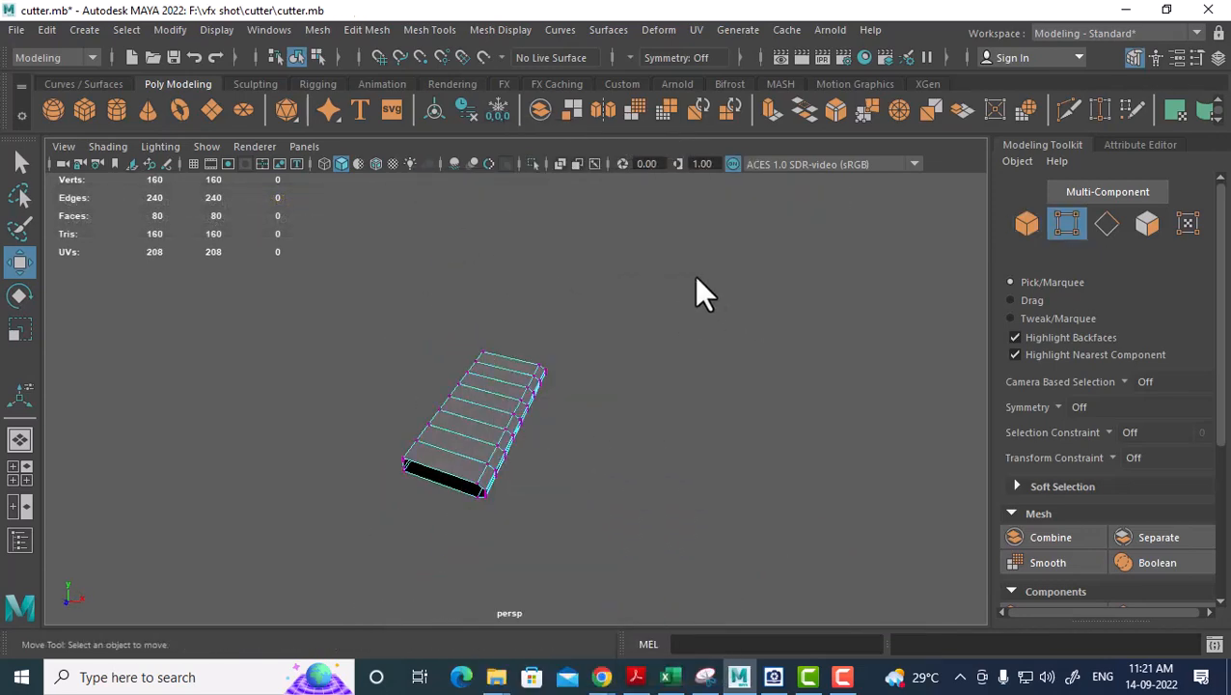
right_click_drag(440, 428, 522, 320, "shift")
left_click_drag(577, 472, 497, 516, "alt")
scroll(494, 518, "up", 4)
middle_click_drag(453, 449, 632, 420, "alt")
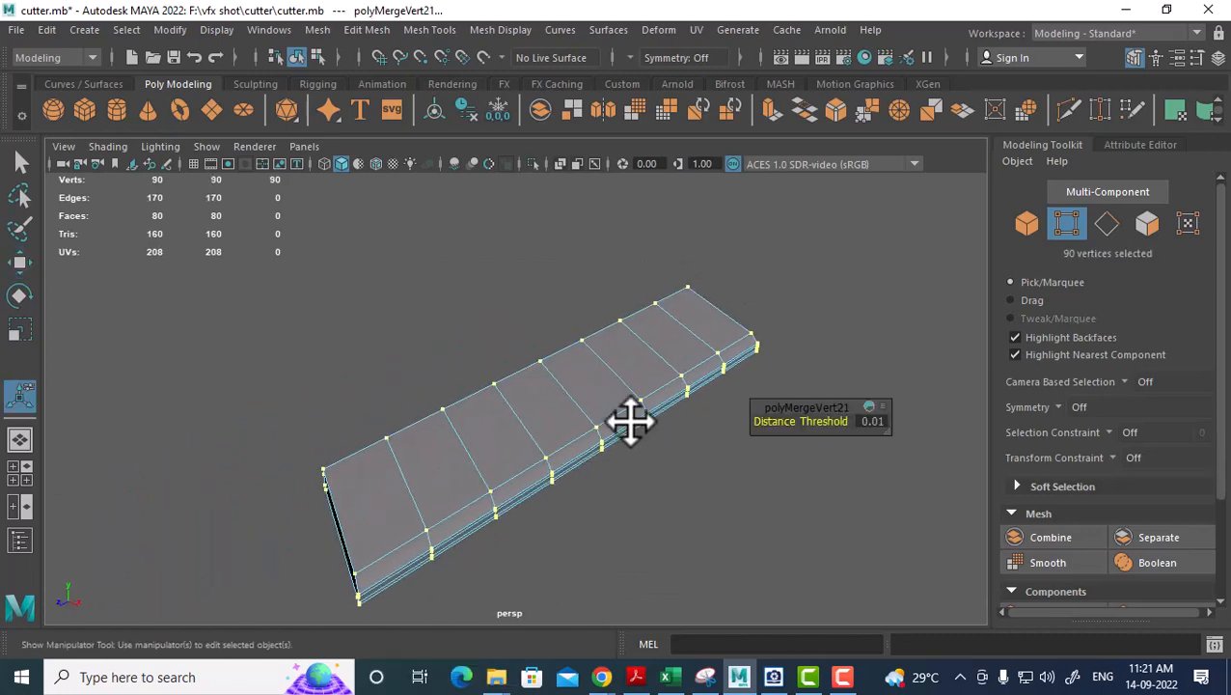
scroll(629, 466, "up", 1)
left_click_drag(529, 439, 555, 455, "alt")
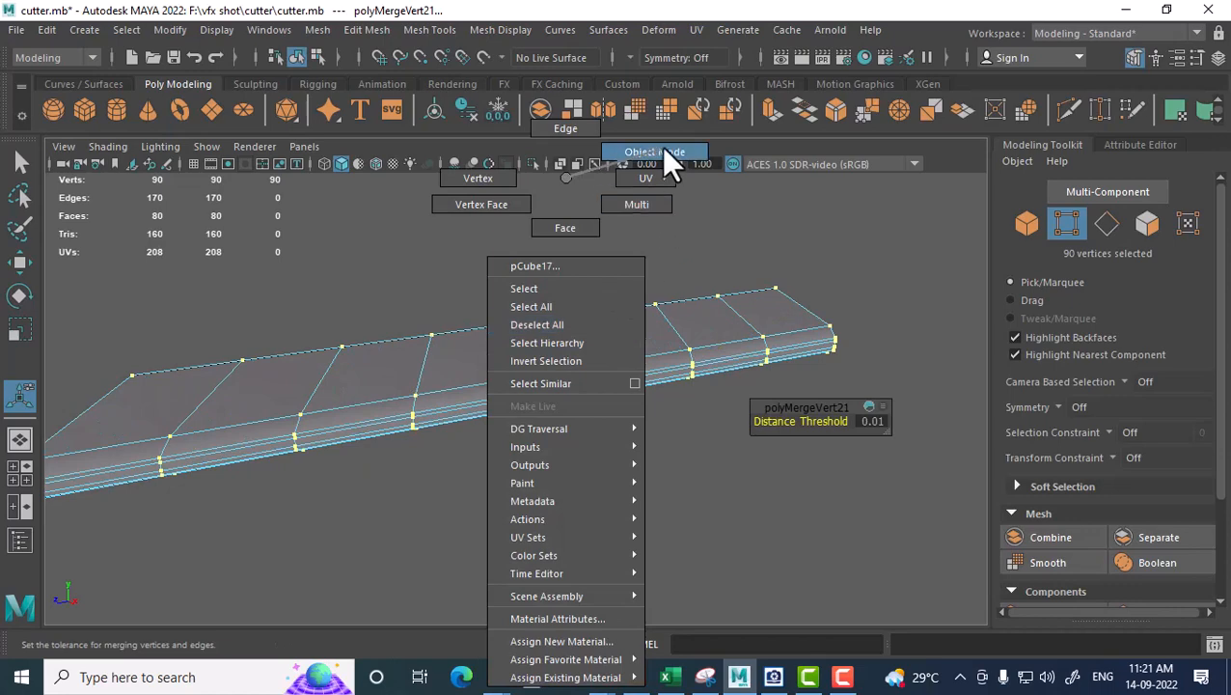
Select the border edges at one open end of the blade and fill the hole.
right_click_drag(664, 150, 664, 150)
left_click(582, 376)
left_click_drag(582, 376, 684, 415, "alt")
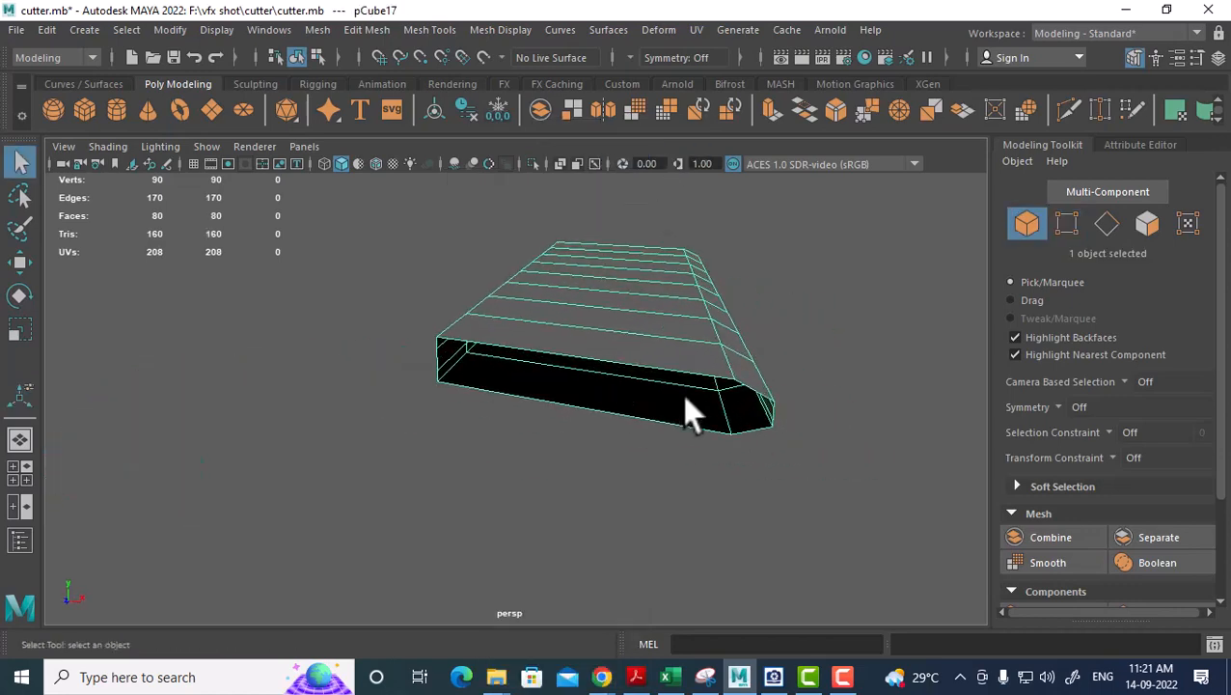
left_click_drag(617, 351, 663, 333, "alt")
right_click_drag(660, 178, 656, 117)
left_click_drag(656, 116, 511, 403, "alt")
double_click(468, 406)
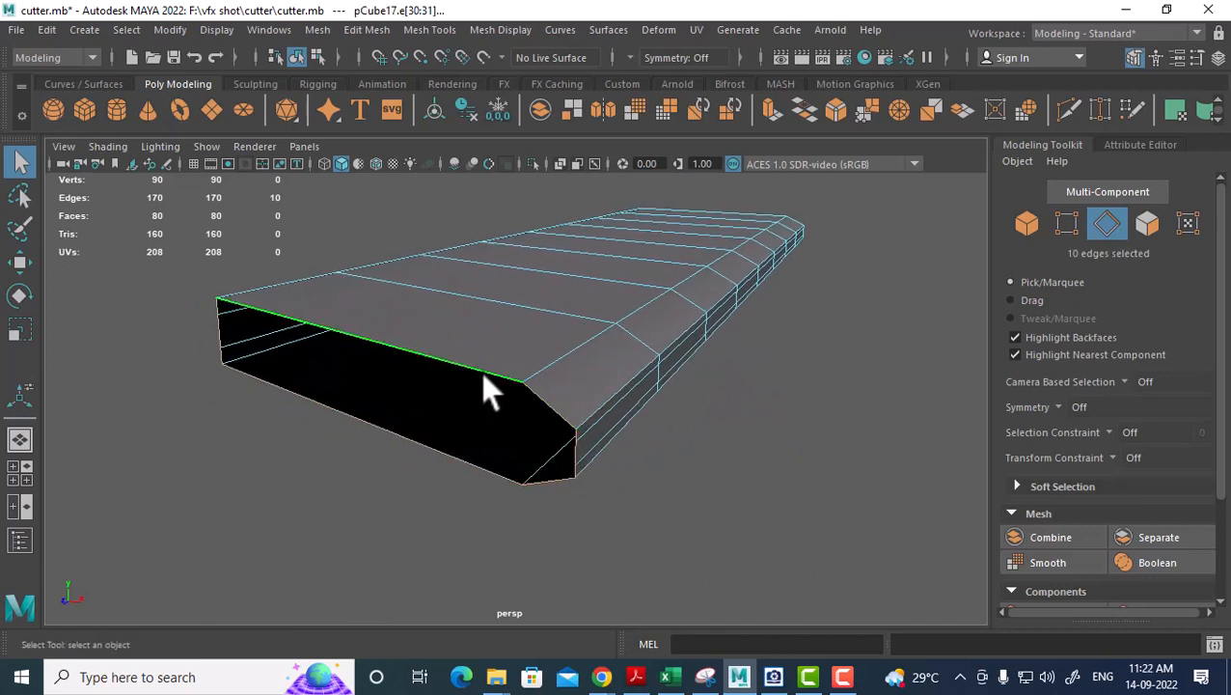
right_click_drag(450, 309, 427, 542, "shift")
Multi-Cut a vertical edge across the filled end cap between its upper and lower bevel corners.
right_click_drag(470, 178, 474, 354)
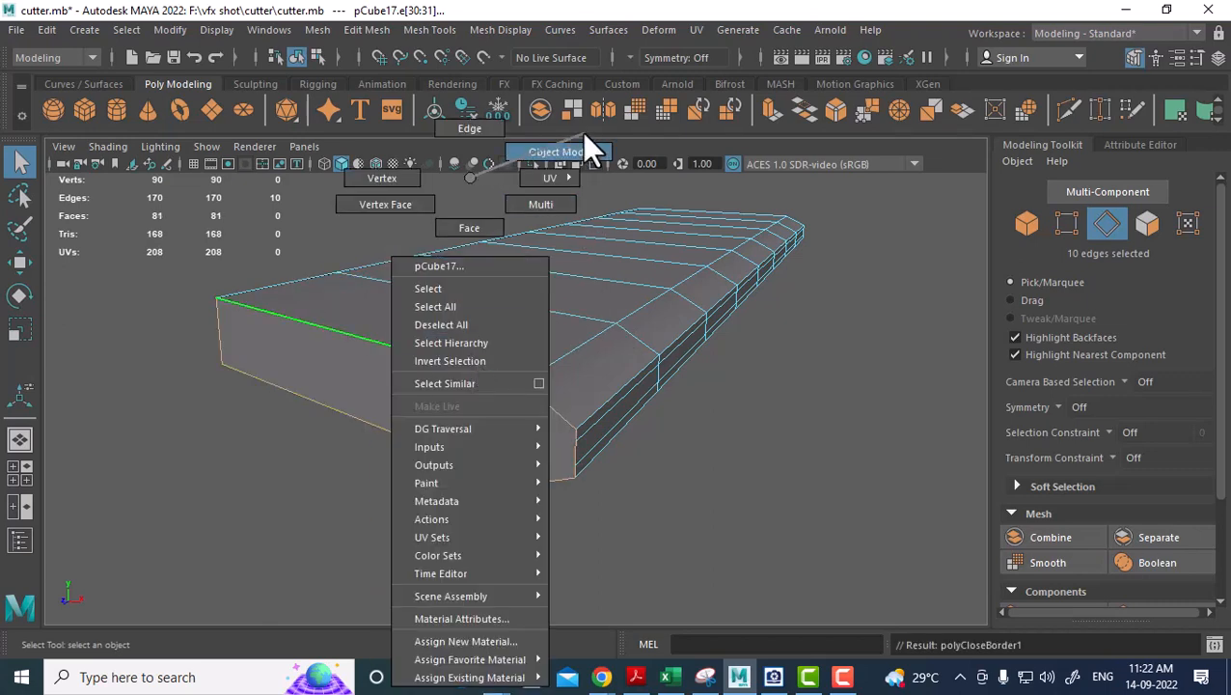
right_click_drag(584, 136, 584, 136)
right_click_drag(593, 196, 494, 203, "shift")
left_click(506, 379)
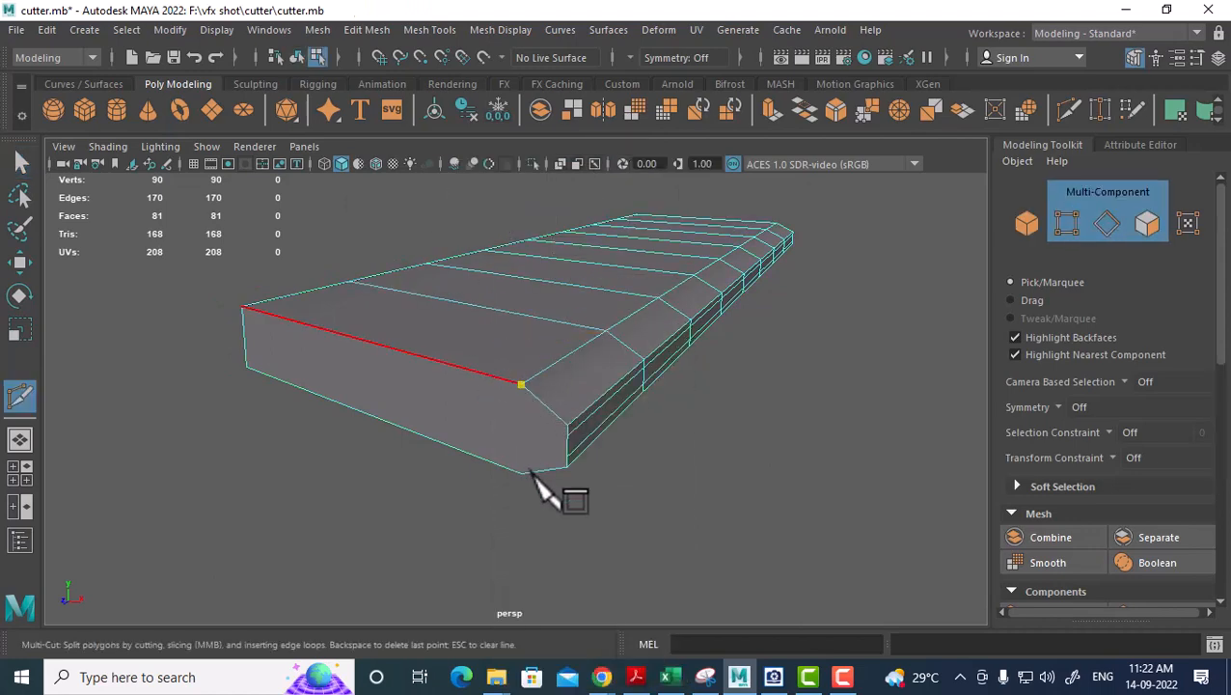
left_click(536, 466)
key("Return")
Multi-Cut two lengthwise edges across the end cap, connecting the vertices of the blade's narrow sides.
left_click_drag(435, 469, 511, 426, "alt")
middle_click_drag(511, 425, 514, 417, "alt")
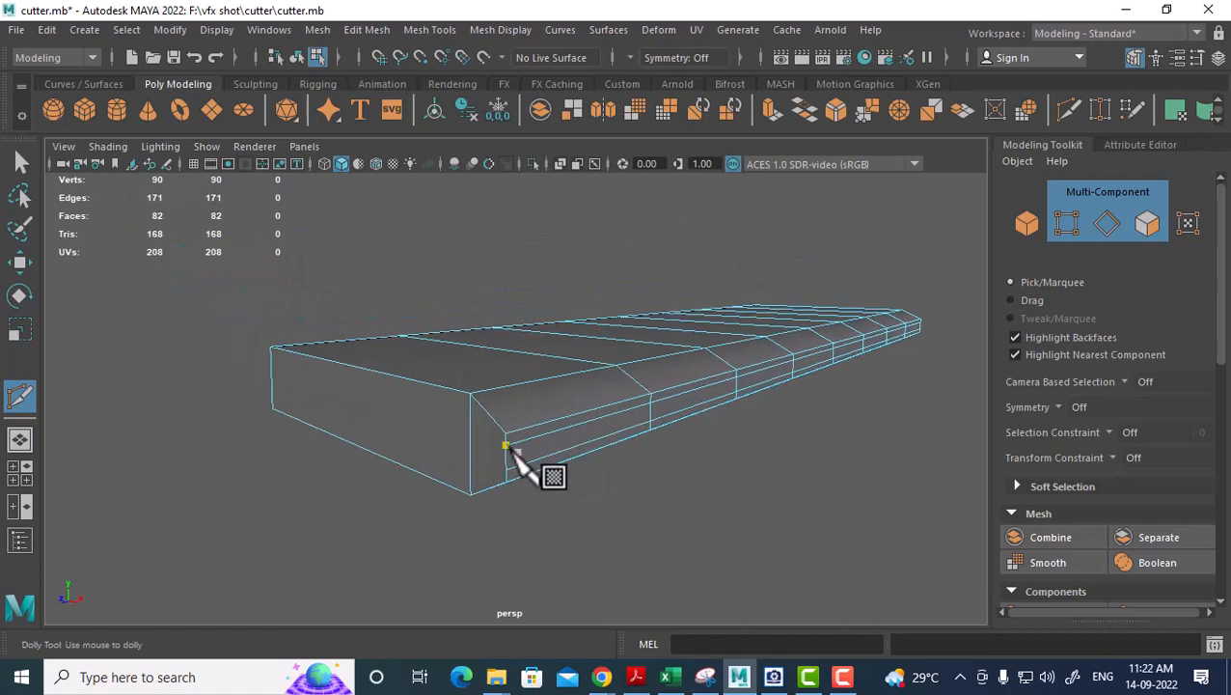
left_click_drag(511, 447, 575, 413, "alt")
middle_click_drag(576, 412, 550, 393, "alt")
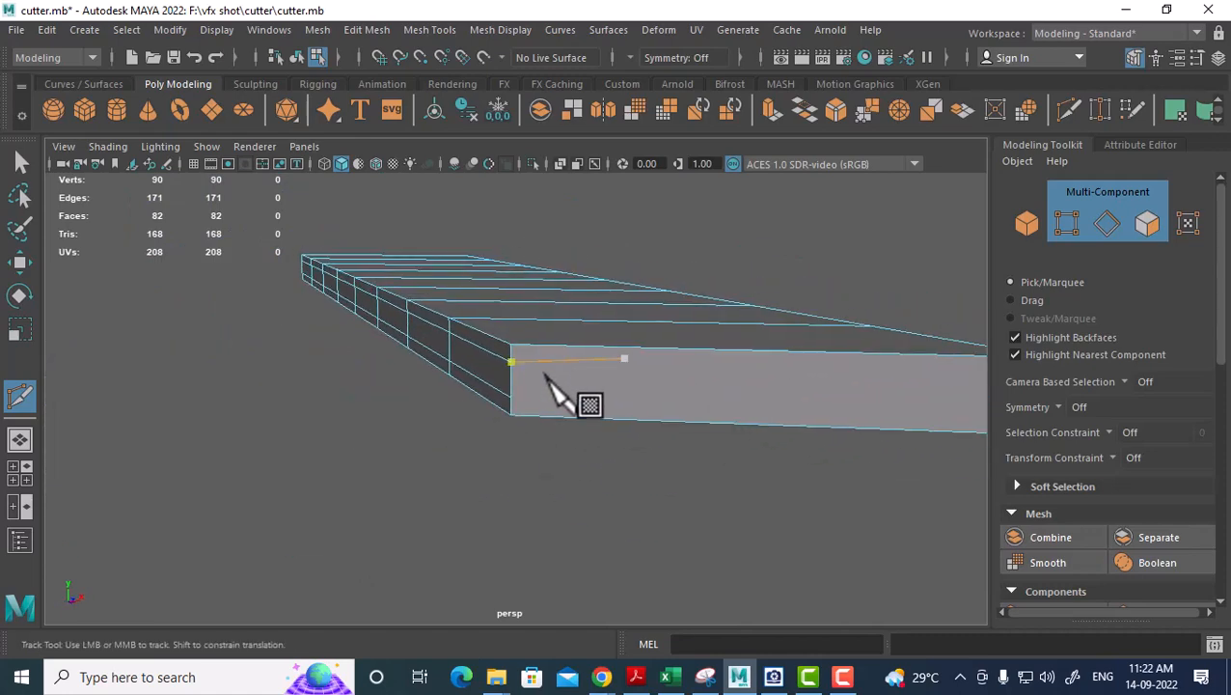
left_click_drag(635, 379, 640, 385, "alt")
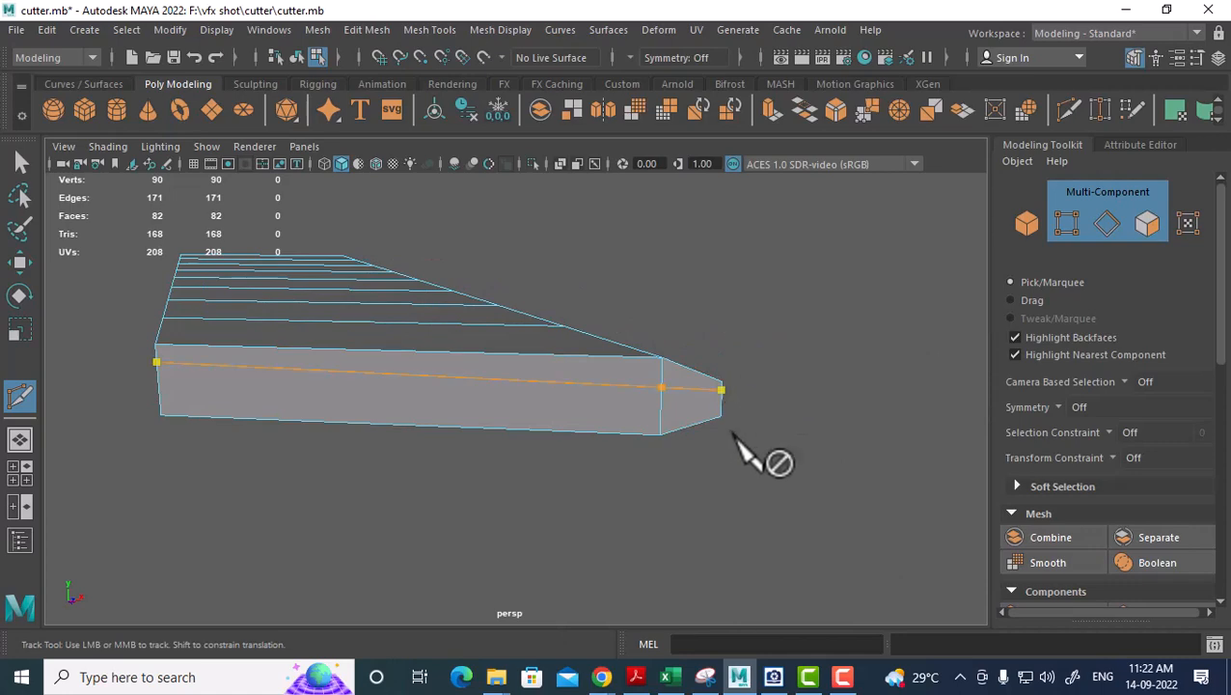
left_click_drag(742, 440, 607, 431, "alt")
right_click_drag(606, 425, 593, 432, "alt")
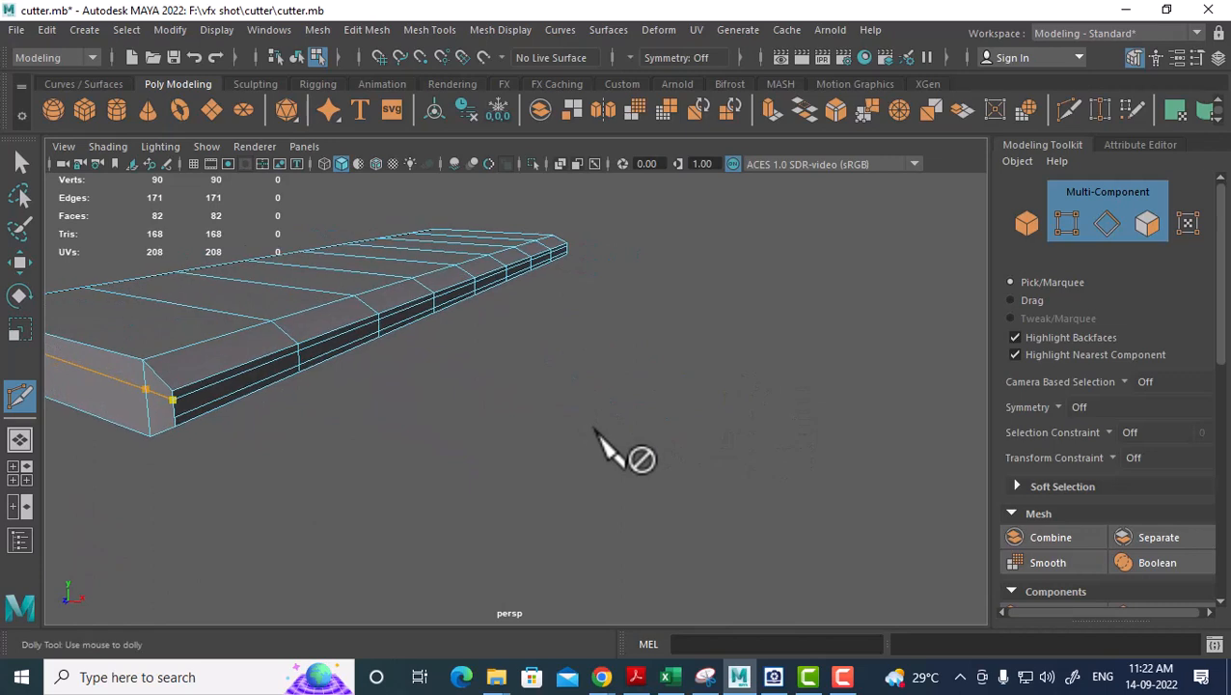
middle_click_drag(383, 460, 528, 453, "alt")
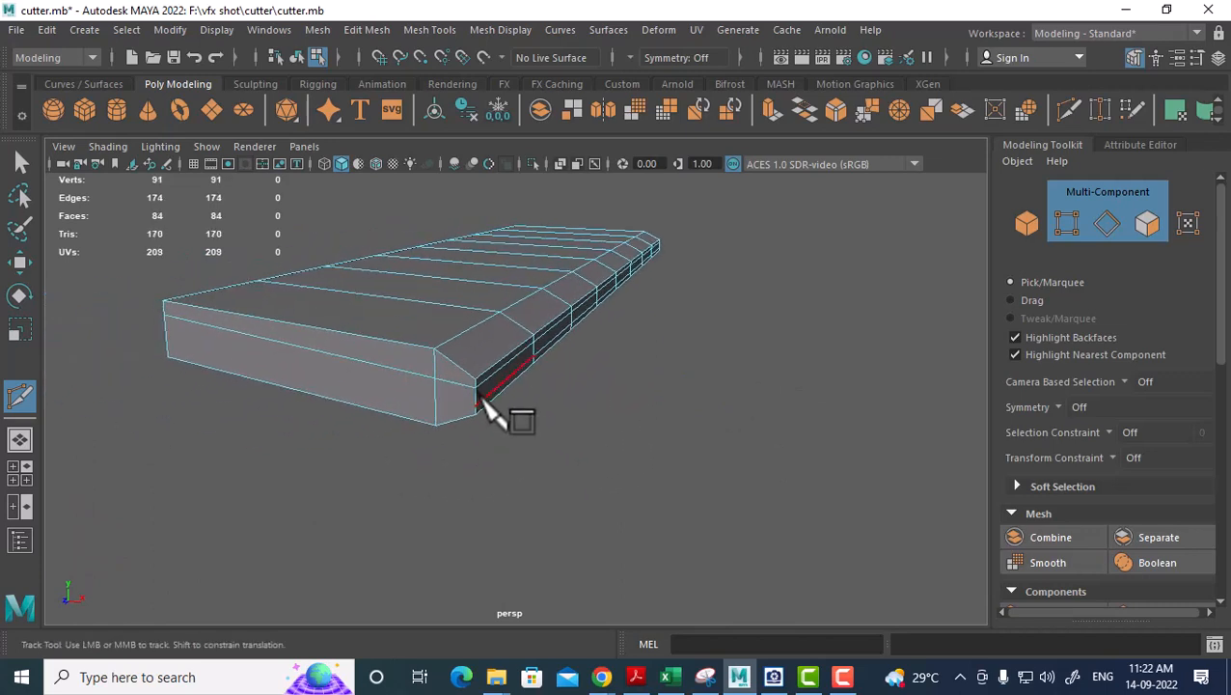
left_click_drag(433, 409, 596, 299, "alt")
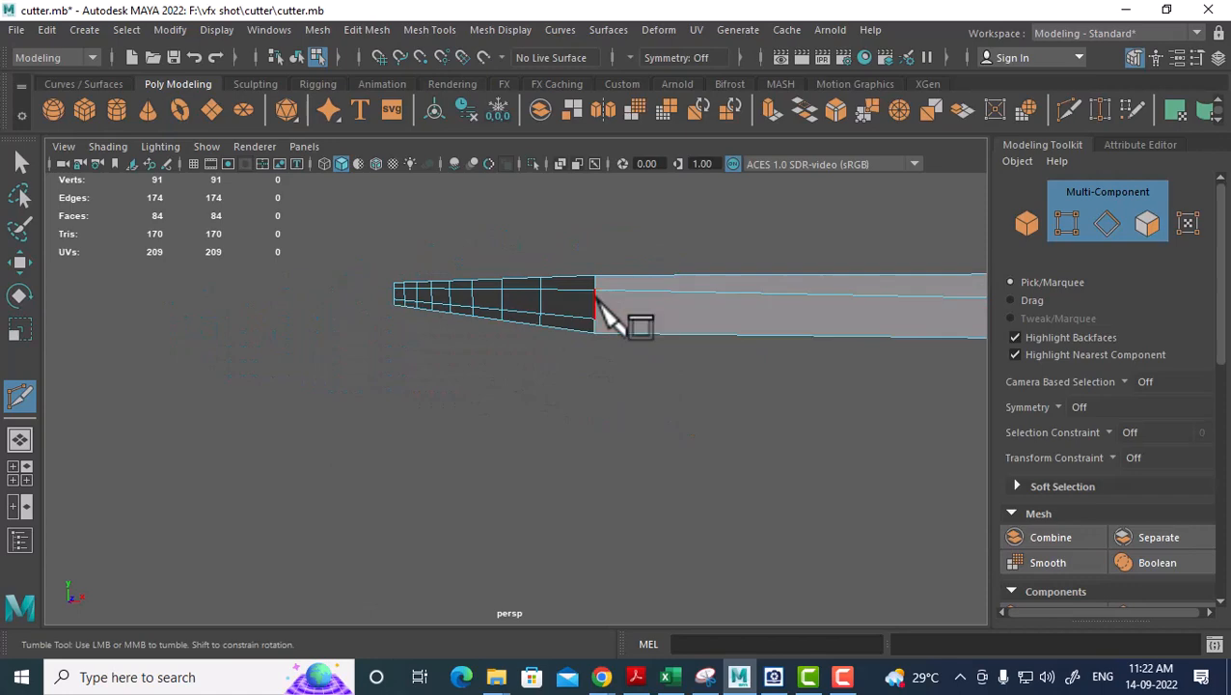
right_click(602, 353)
left_click_drag(675, 407, 354, 398, "alt")
Fill the hole at the opposite open end of the blade.
scroll(405, 396, "down", 3)
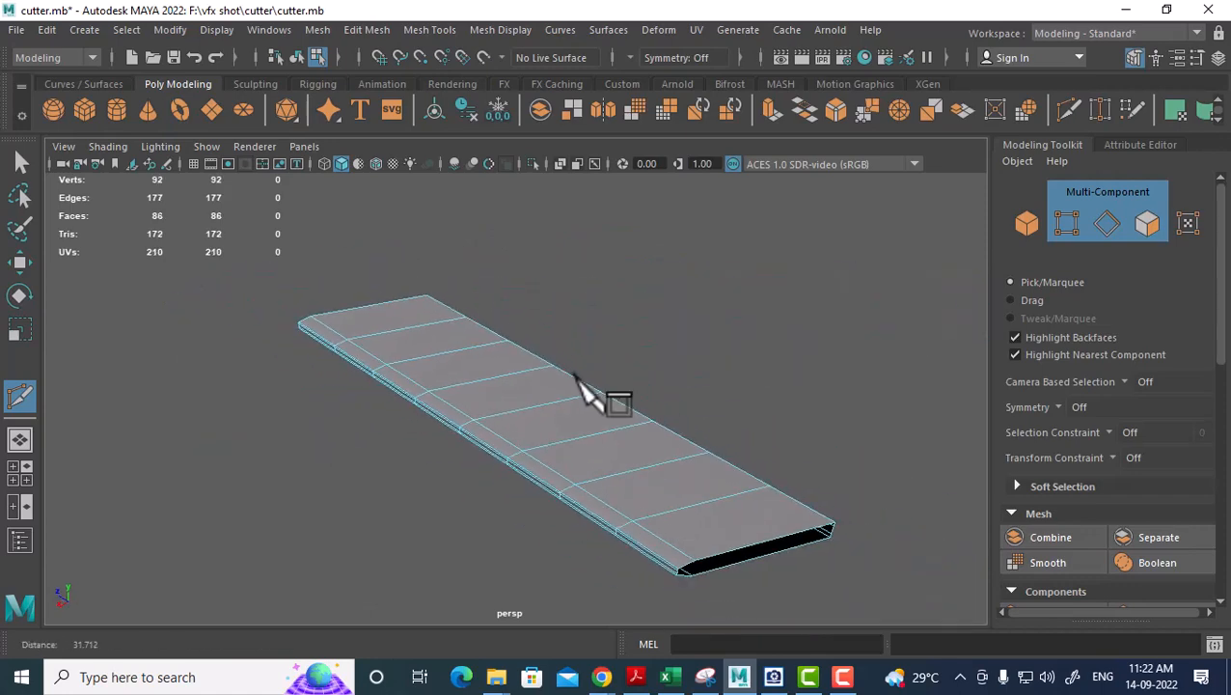
key("w")
middle_click_drag(718, 542, 655, 468, "alt")
scroll(655, 468, "up", 2)
left_click(694, 453)
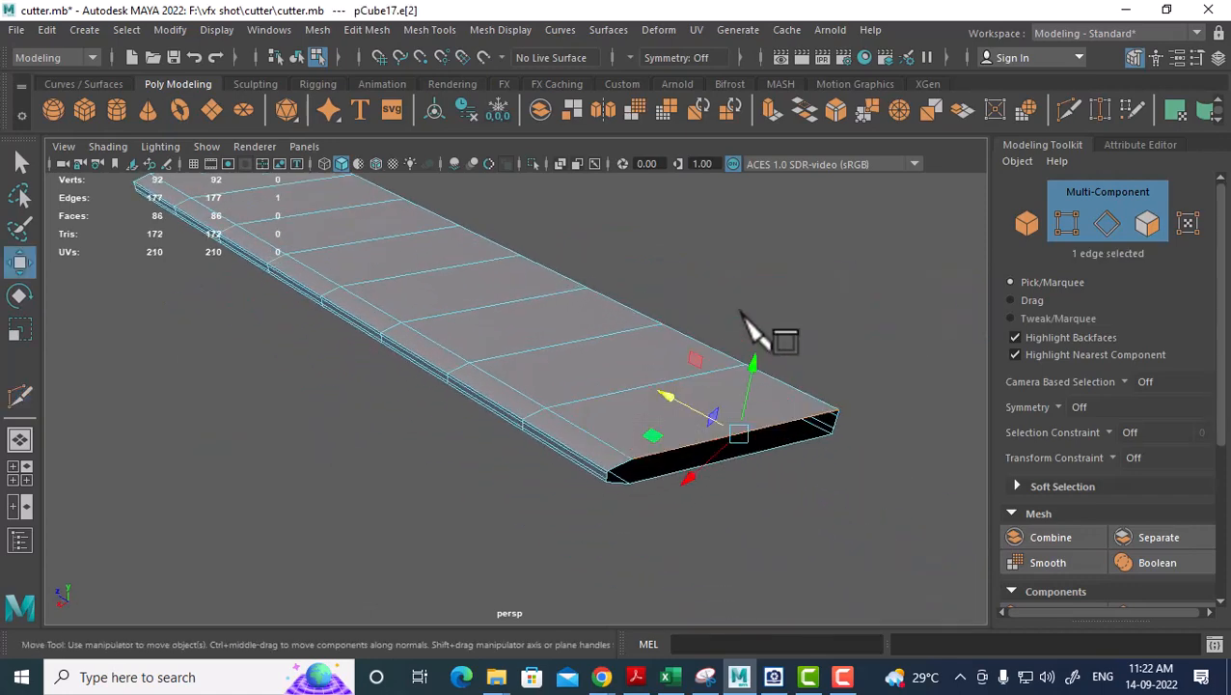
right_click_drag(745, 316, 736, 543, "shift")
left_click_drag(675, 453, 626, 376, "alt")
right_click_drag(626, 376, 763, 367, "alt")
middle_click_drag(762, 364, 720, 315, "alt")
Multi-Cut two lengthwise edges across the new end cap between the vertices of its narrow sides.
right_click_drag(718, 299, 819, 152)
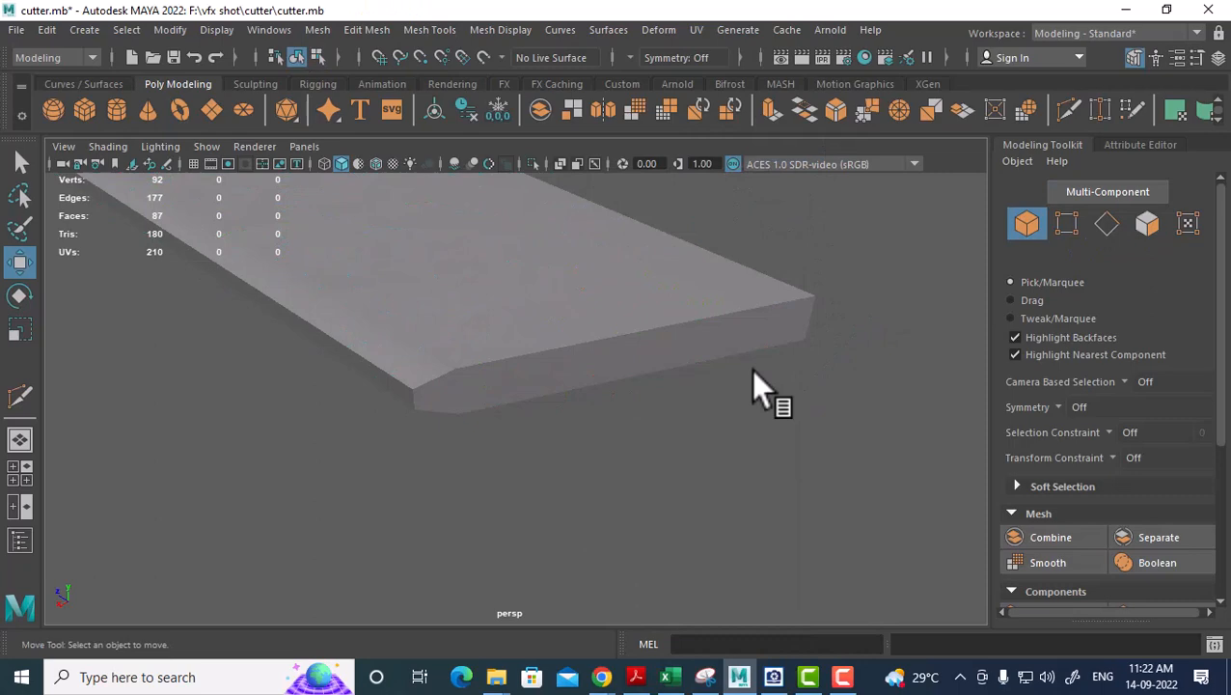
left_click(665, 341)
right_click_drag(708, 196, 622, 218, "shift")
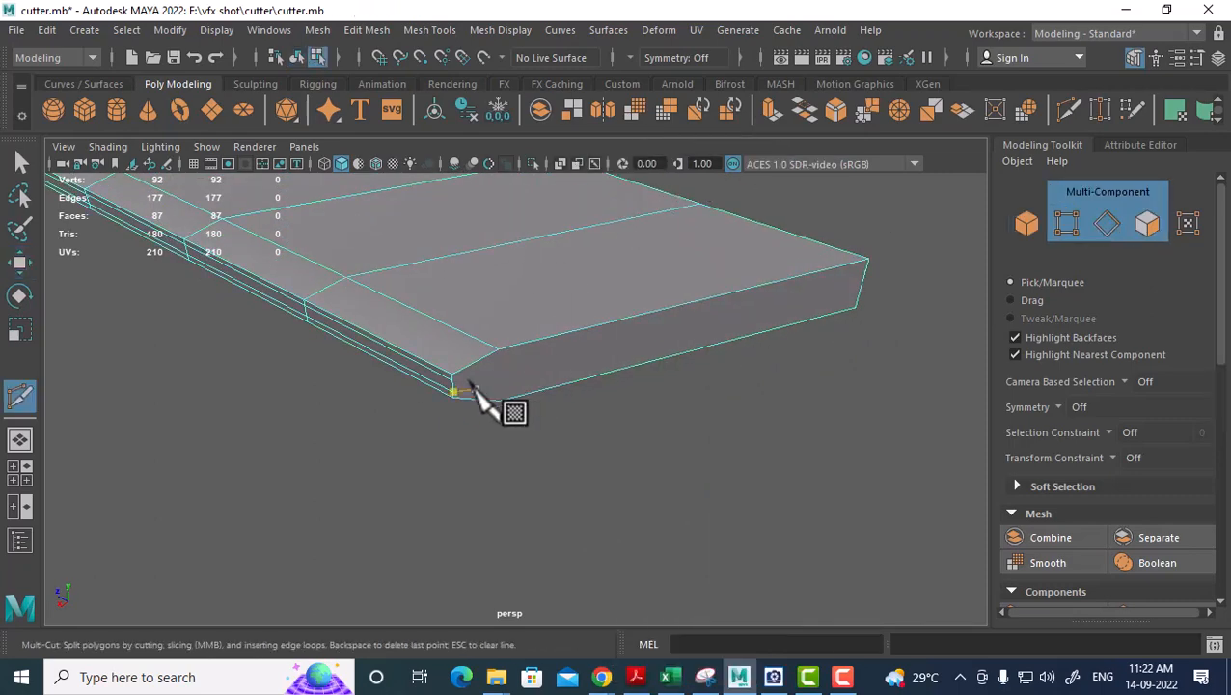
right_click_drag(480, 404, 431, 391, "alt")
middle_click_drag(665, 381, 728, 371, "alt")
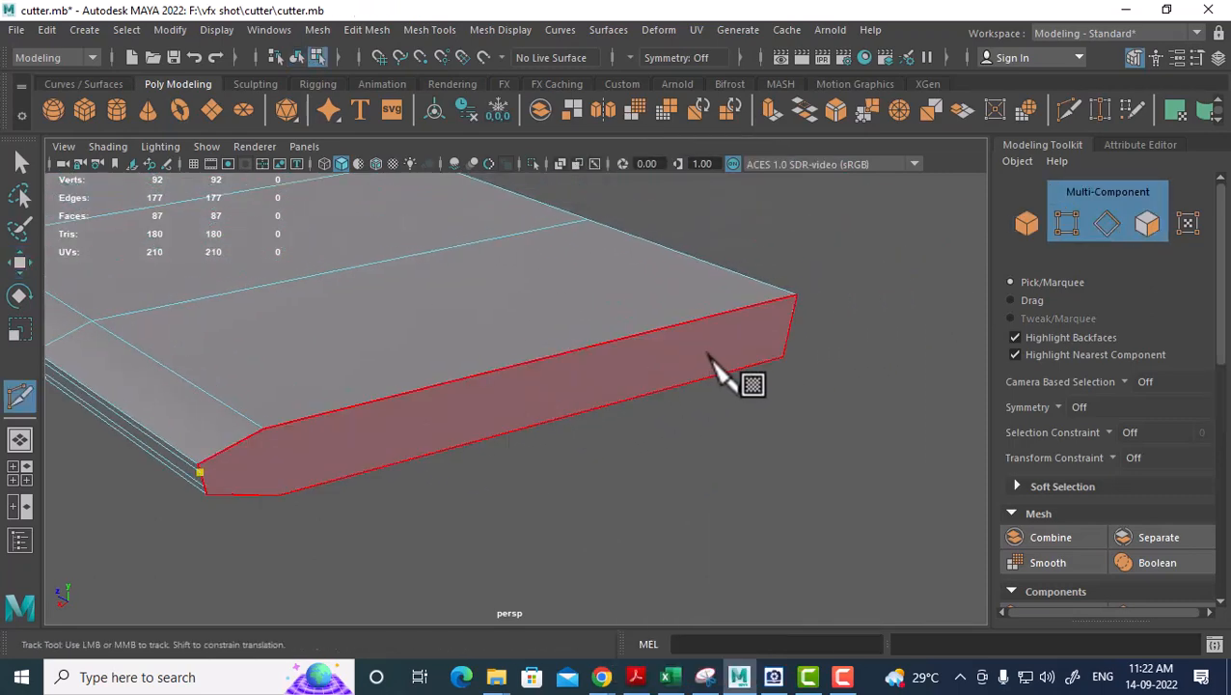
left_click(788, 328)
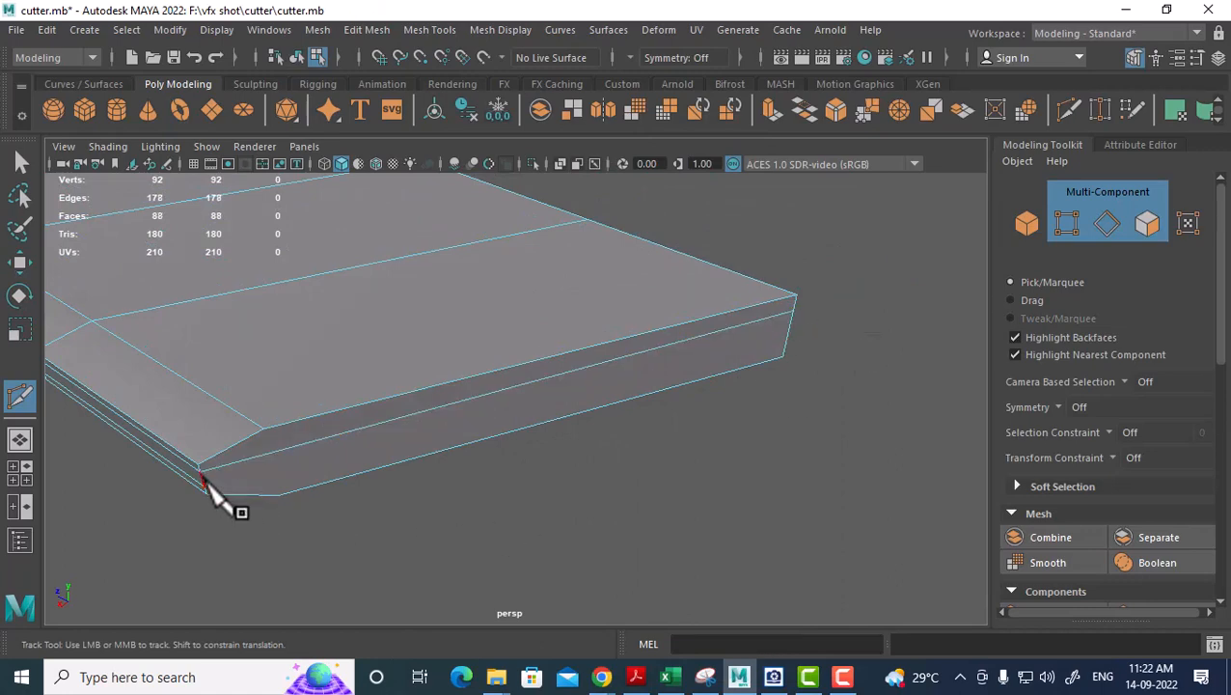
left_click_drag(659, 398, 687, 289, "alt")
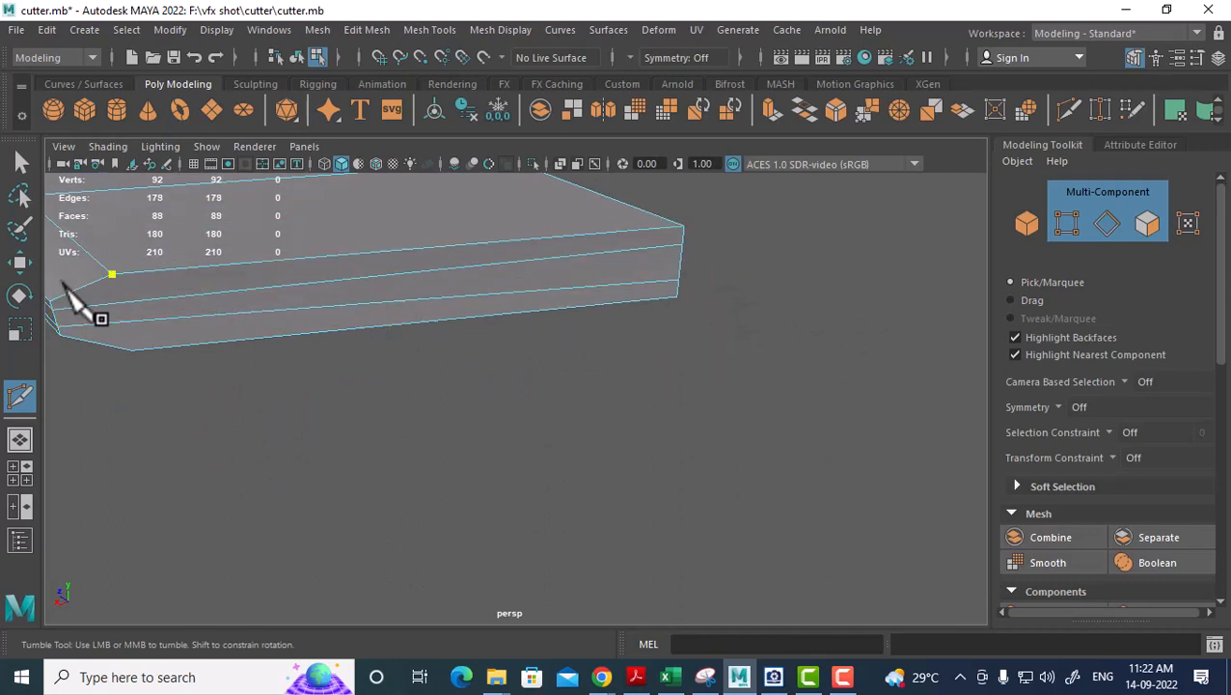
Cut a vertical edge between the bevel corners of the second end cap and return to the Move tool.
left_click(132, 349)
key("Return")
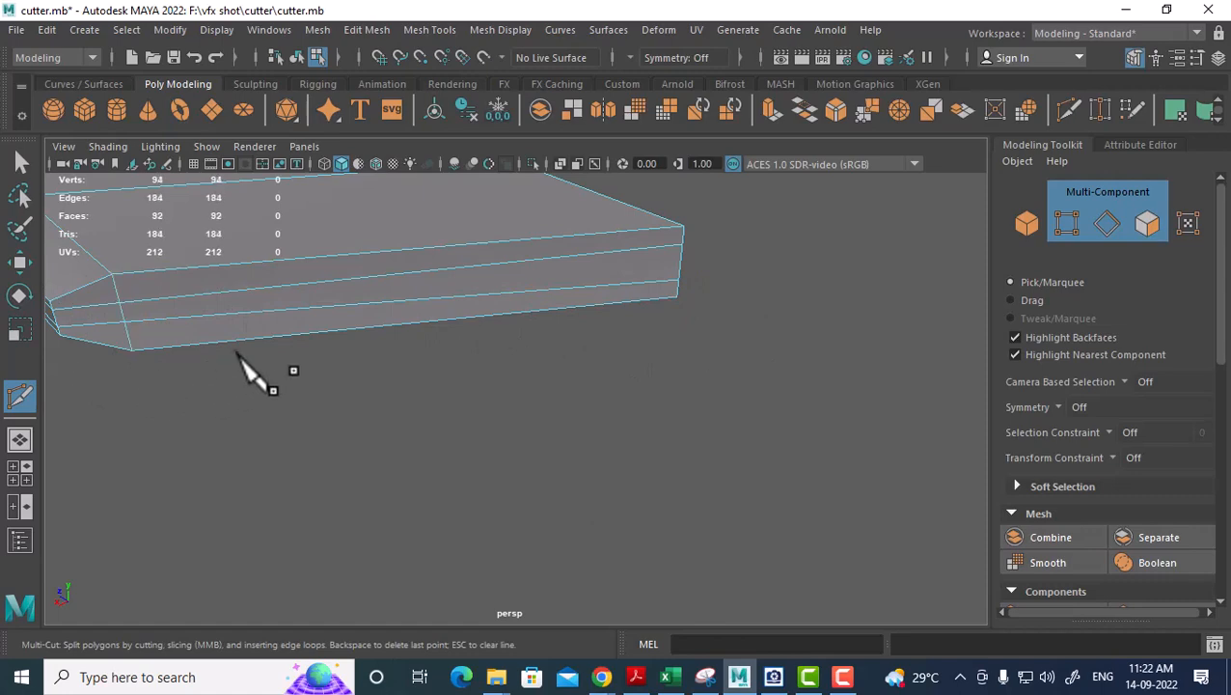
left_click_drag(247, 366, 547, 401, "alt")
key("w")
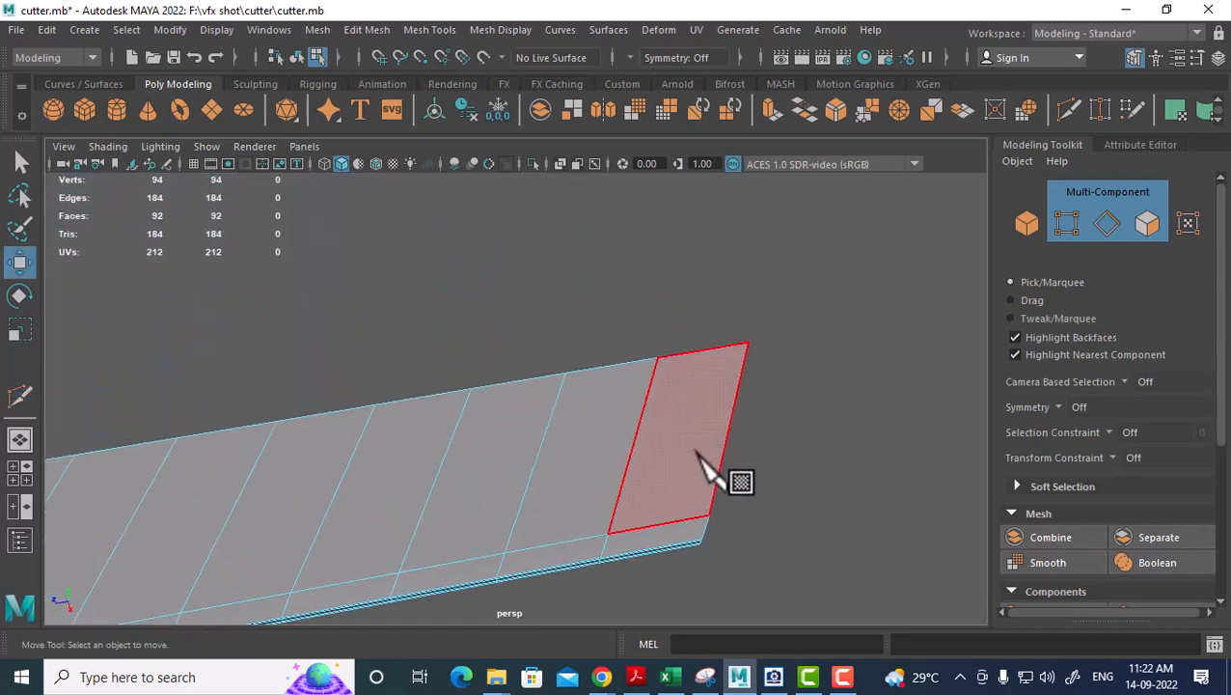
Select the faces at the last-capped end of the blade, excluding unwanted ones, and unhide the whole cutter in the top view.
left_click_drag(700, 462, 701, 179, "alt")
right_click_drag(701, 179, 699, 292)
right_click_drag(690, 121, 694, 126)
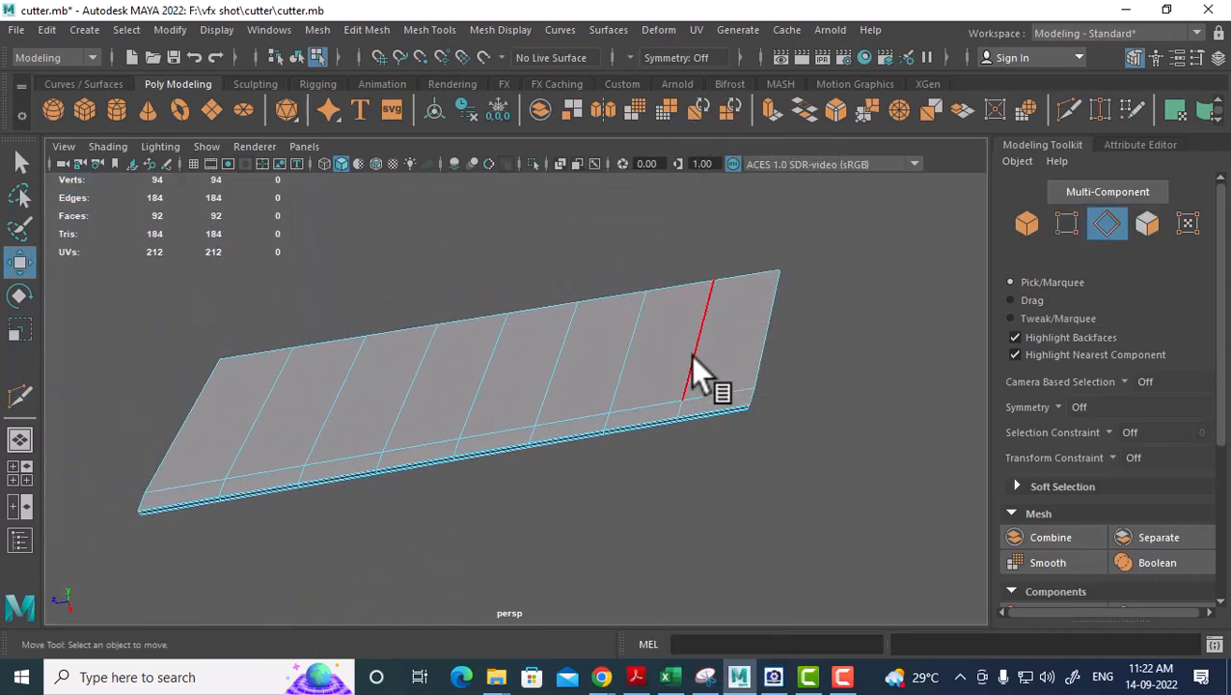
left_click_drag(726, 314, 734, 357, "alt")
right_click_drag(771, 286, 786, 217)
left_click_drag(773, 461, 769, 471)
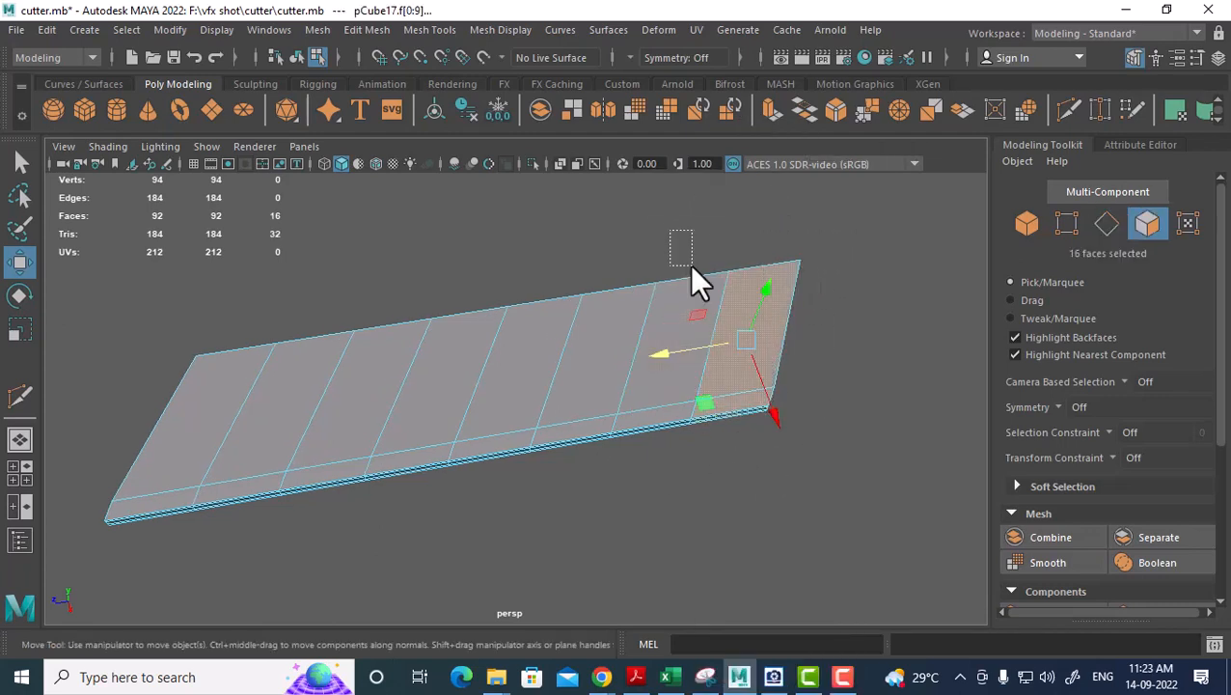
left_click_drag(691, 267, 710, 509, "ctrl")
key("space")
left_click_drag(749, 419, 632, 424)
key("ctrl+shift+h")
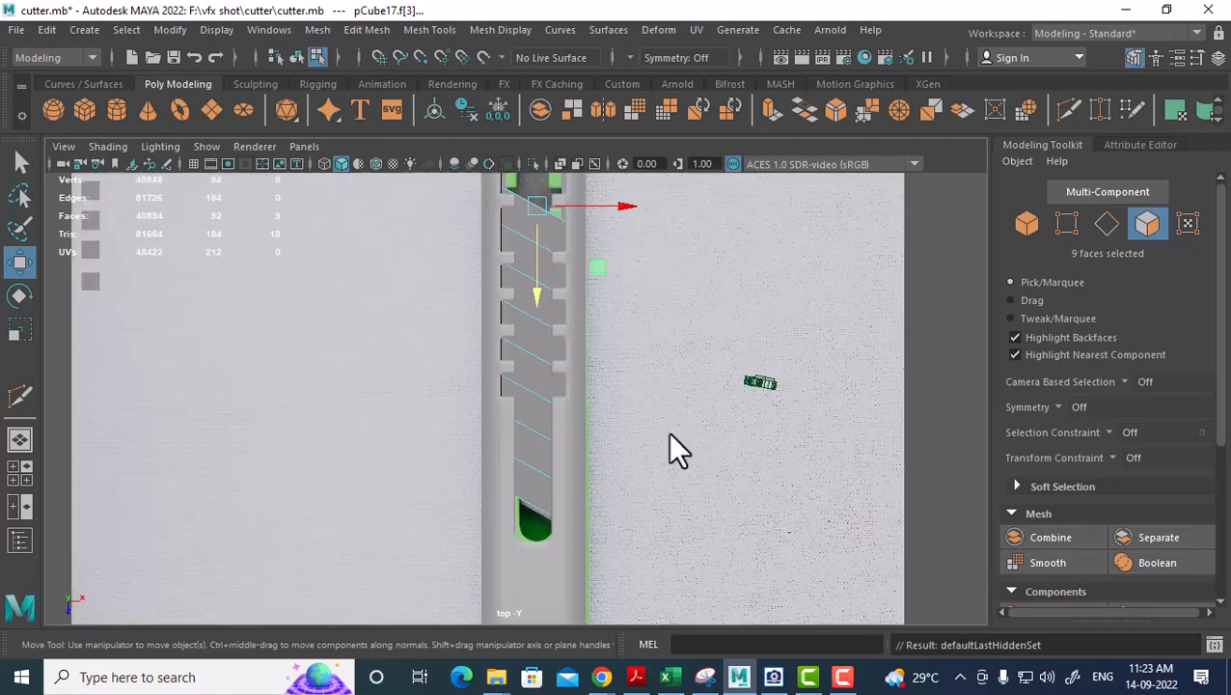
Extend the blade by moving its selected end faces along the cutter's channel to cover the open gap, then return to object mode.
scroll(574, 366, "up", 2)
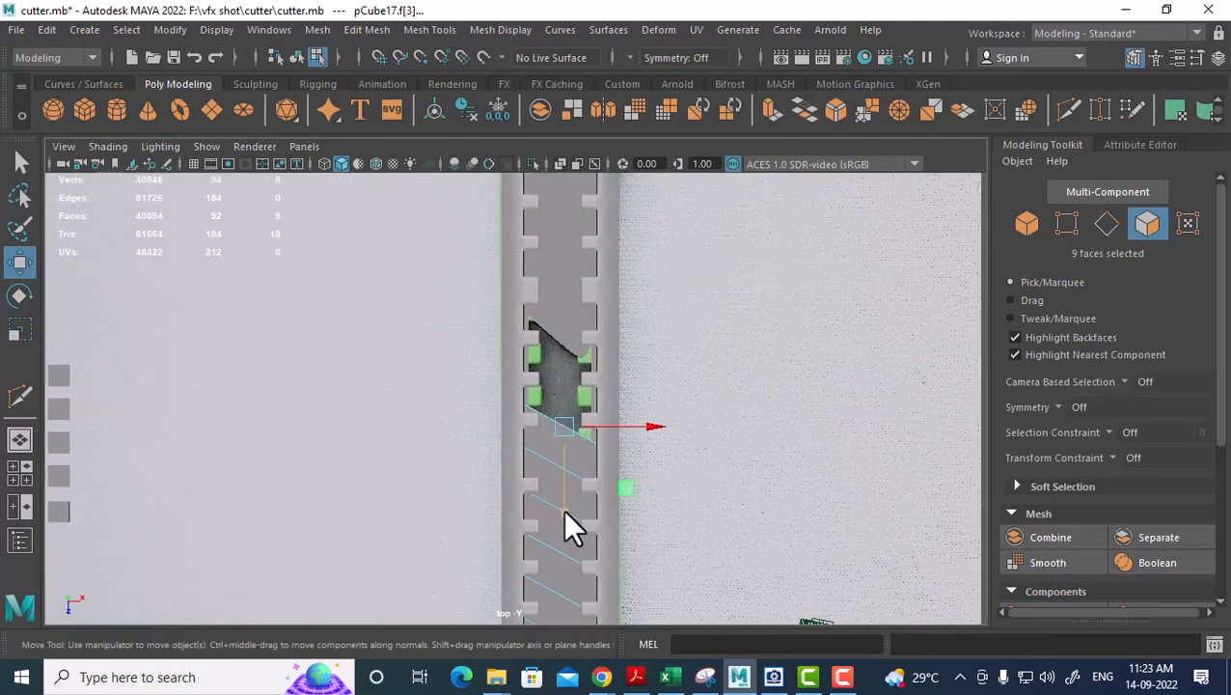
left_click_drag(564, 507, 561, 412)
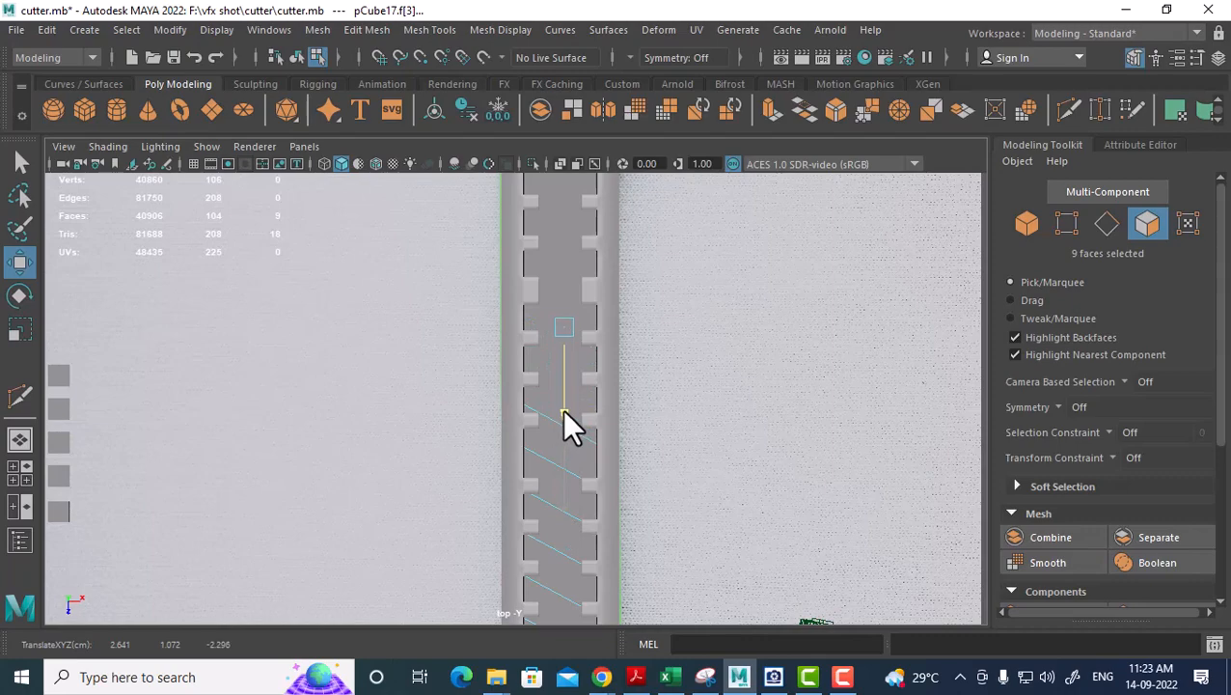
left_click_drag(687, 406, 688, 313)
scroll(688, 312, "up", 4)
scroll(711, 327, "down", 4)
left_click_drag(622, 425, 654, 418, "alt")
scroll(695, 439, "up", 2)
right_click_drag(603, 179, 668, 328)
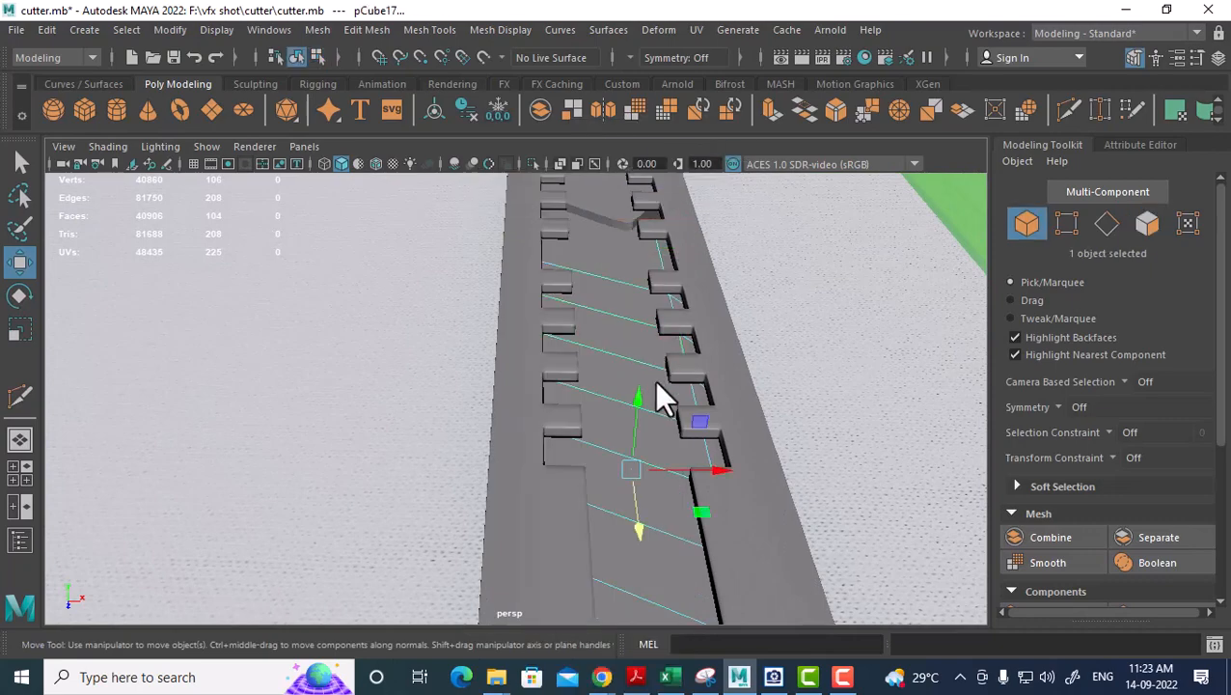
Isolate the blade and select the edge loops of all its diagonal segment lines.
key("alt+h")
left_click_drag(658, 466, 582, 463, "alt")
right_click_drag(585, 210, 586, 133)
double_click(592, 330)
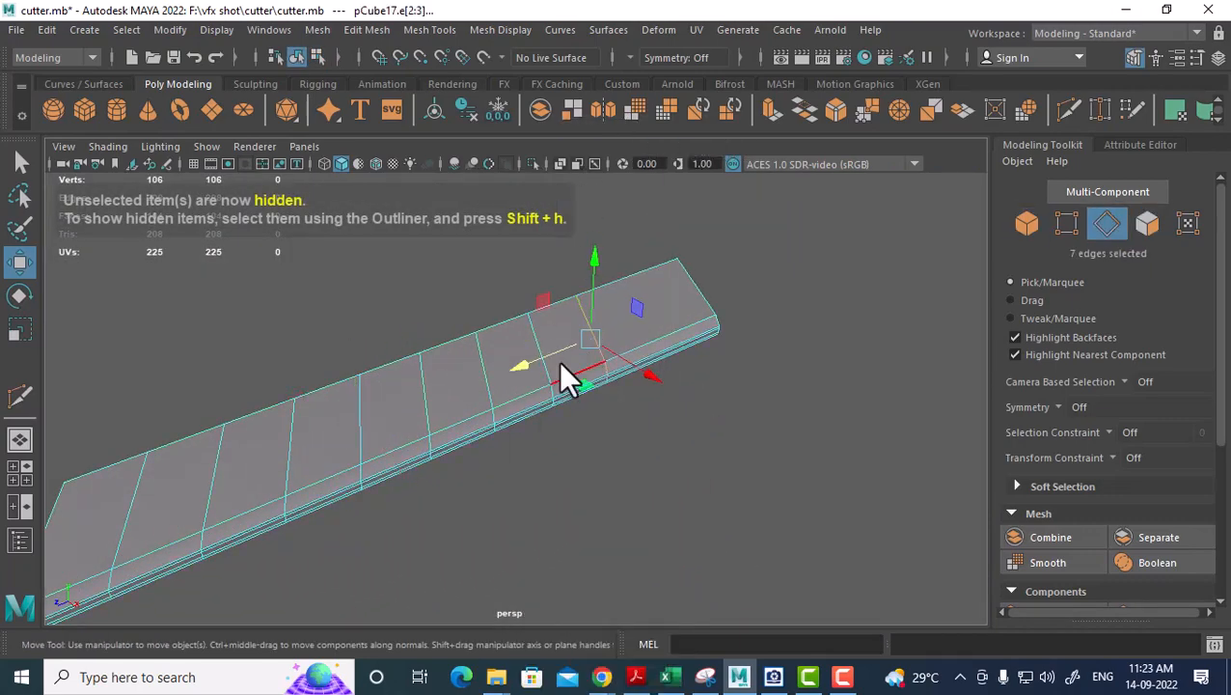
double_click(536, 330, "shift")
double_click(482, 358, "shift")
left_click_drag(483, 358, 703, 320, "alt")
double_click(711, 314, "shift")
double_click(659, 337, "shift")
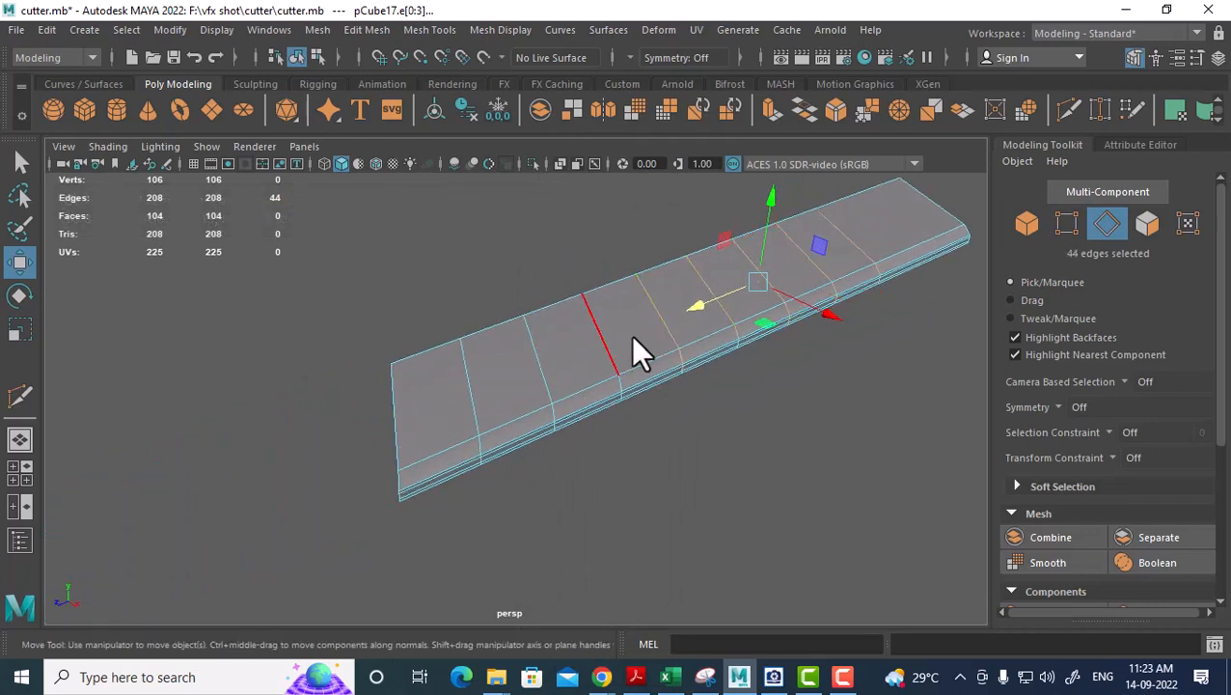
double_click(605, 340, "shift")
double_click(527, 362, "shift")
double_click(465, 386, "shift")
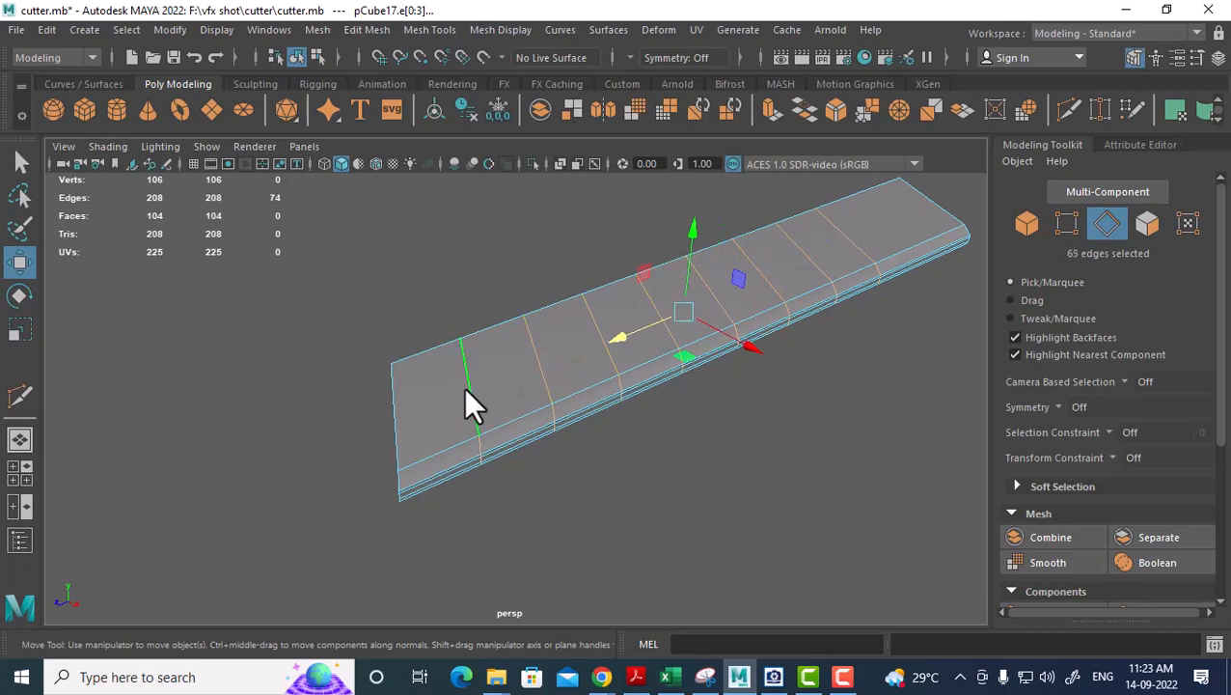
Bevel the selected segment edge loops with a fraction of 0.5 and 2 segments.
right_click_drag(465, 387, 683, 436, "alt")
right_click_drag(562, 316, 632, 318, "shift")
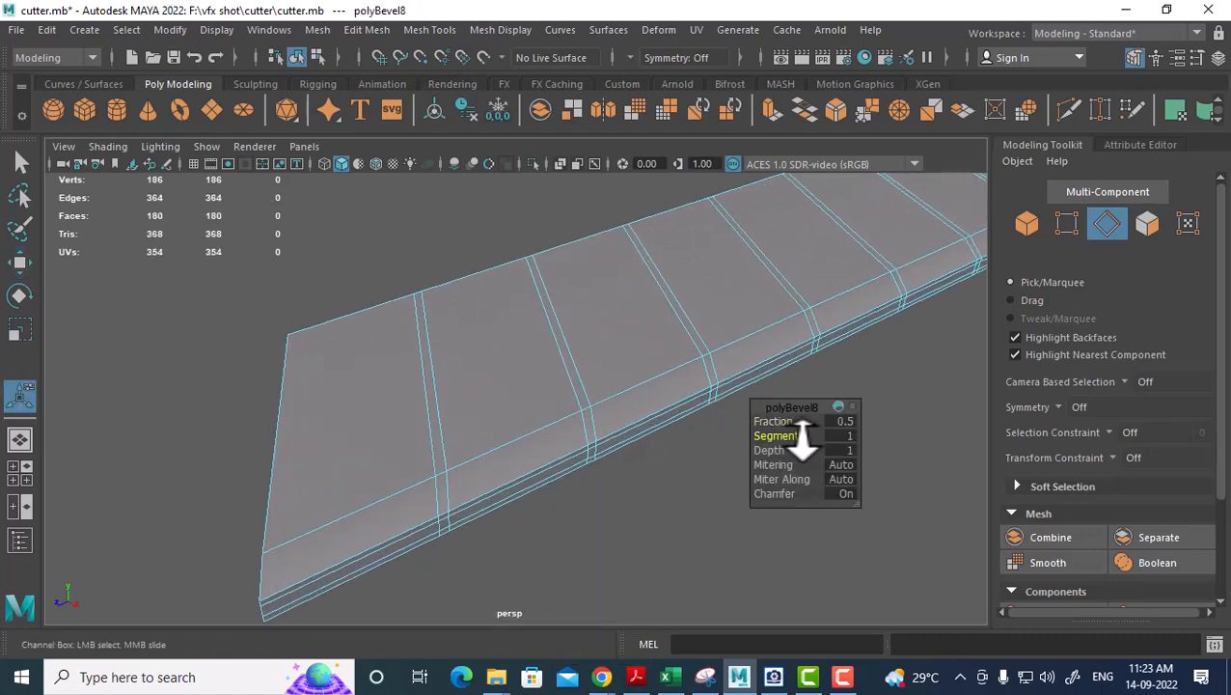
left_click_drag(802, 436, 816, 425)
scroll(631, 349, "up", 3)
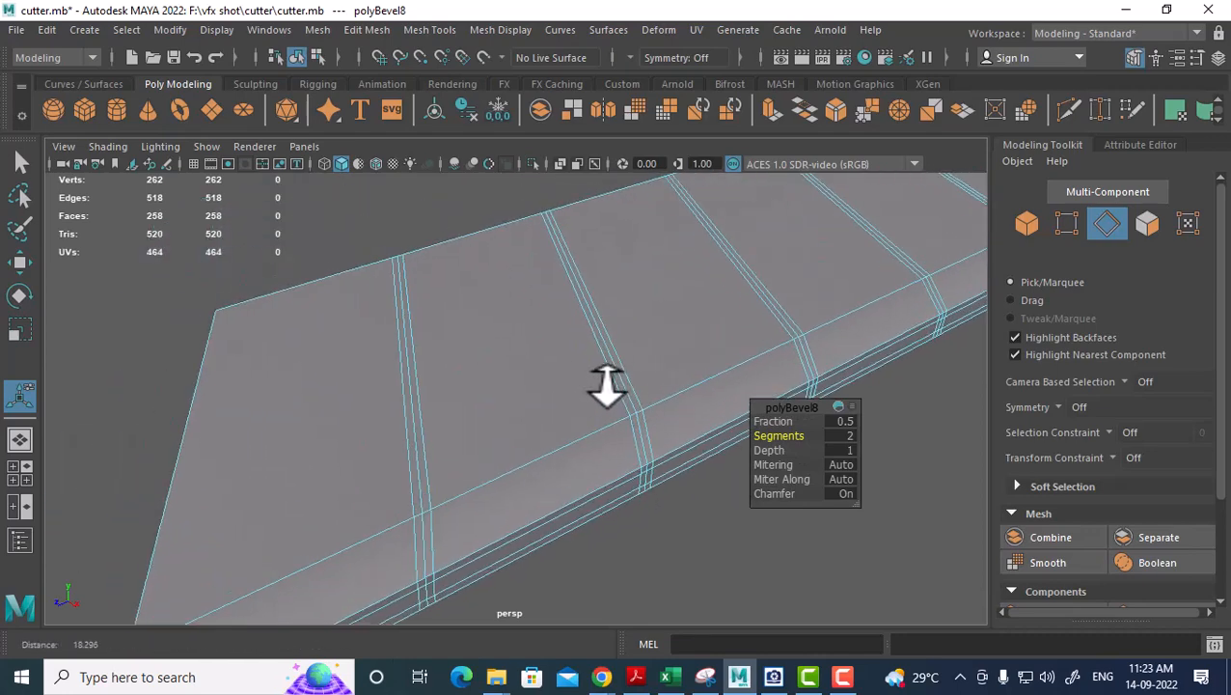
Select the middle edge loop of one bevelled segment line and extend the selection to all similar edges.
double_click(407, 413)
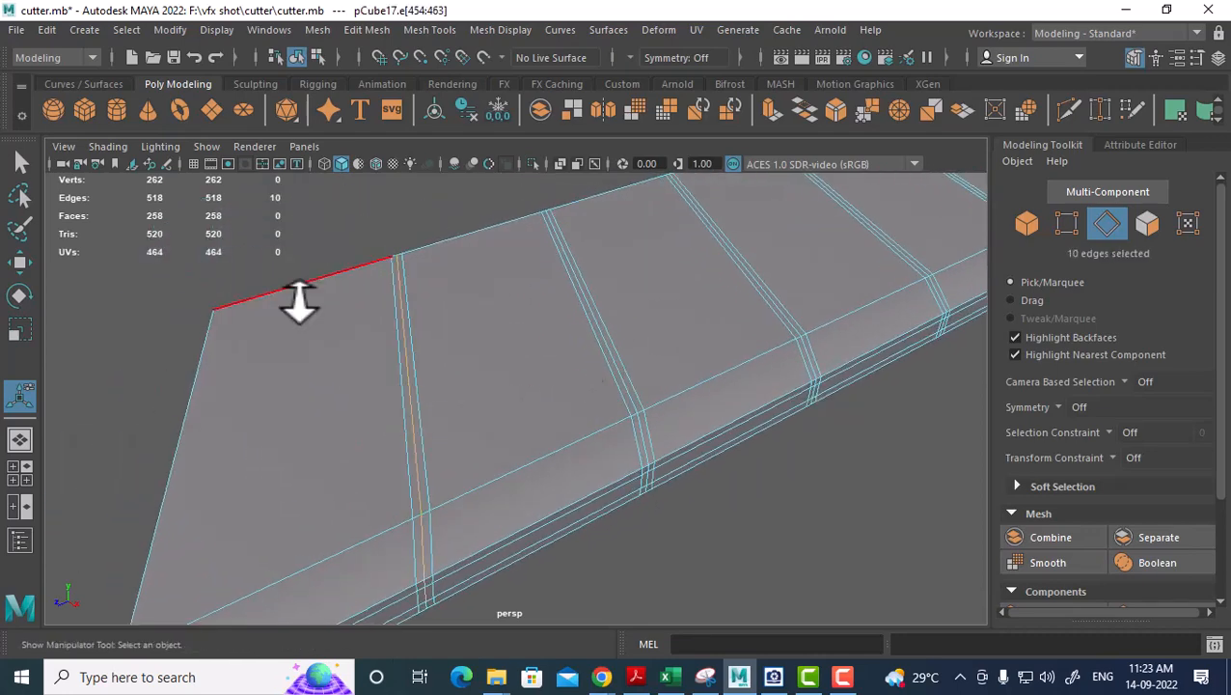
left_click(126, 34)
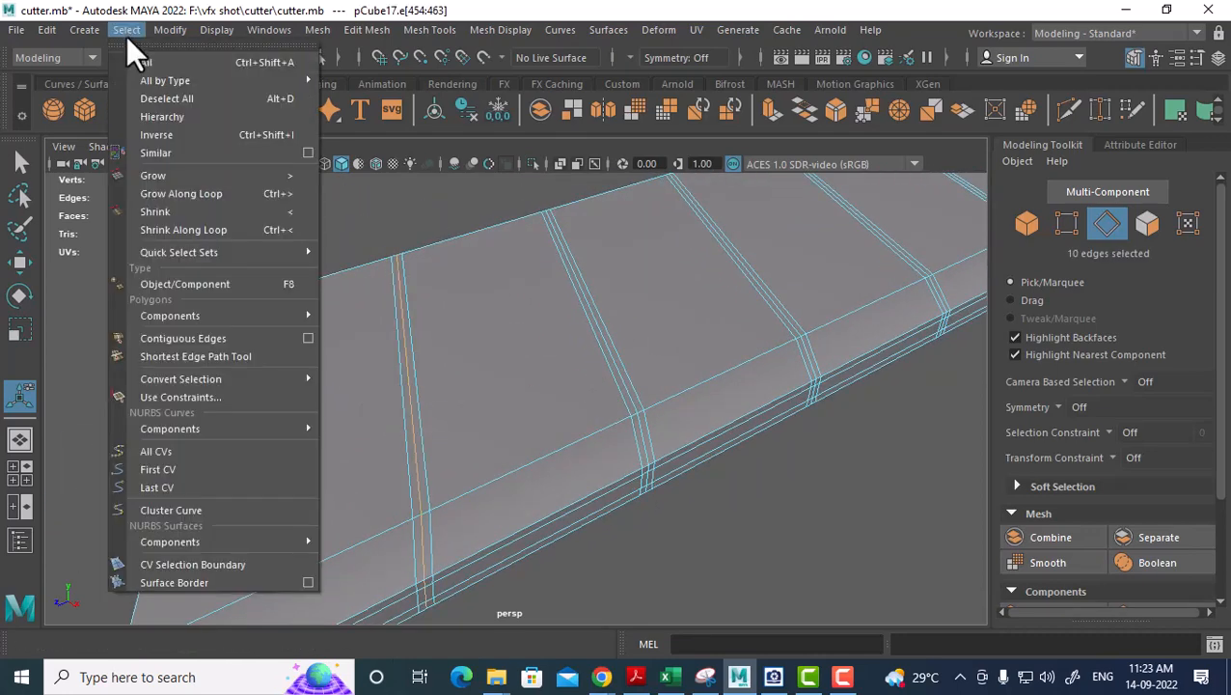
left_click(169, 150)
right_click_drag(508, 383, 654, 411, "alt")
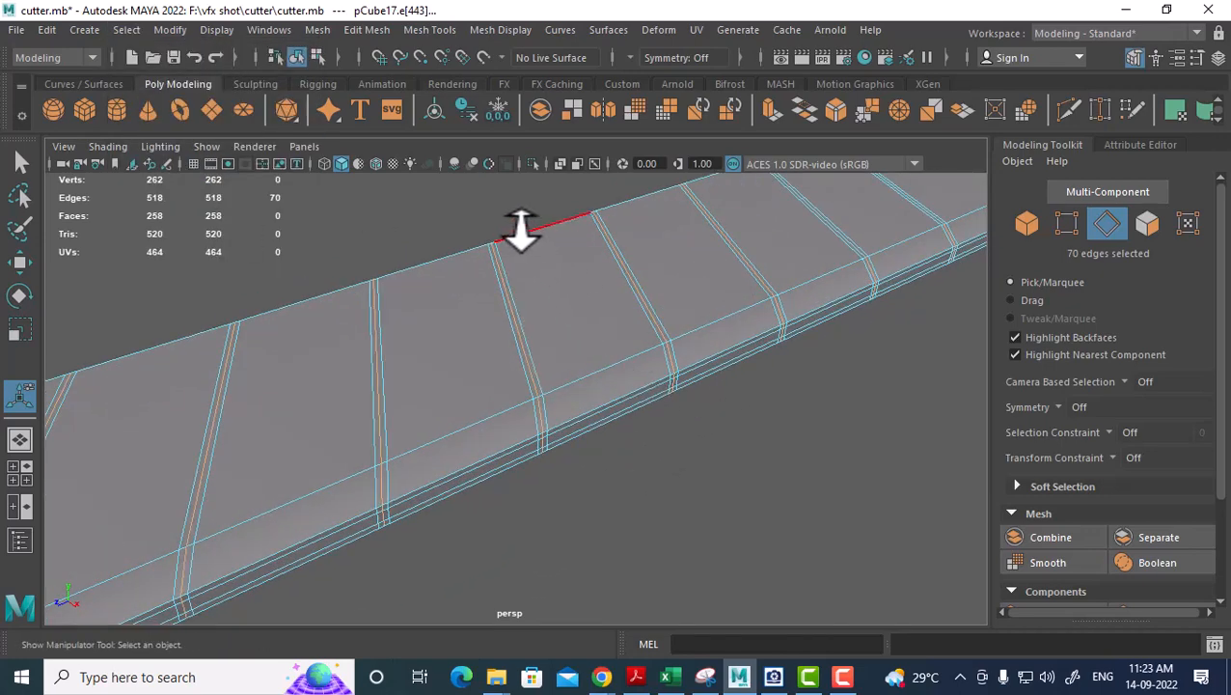
right_click_drag(520, 229, 547, 261, "ctrl")
right_click_drag(758, 308, 720, 372, "alt")
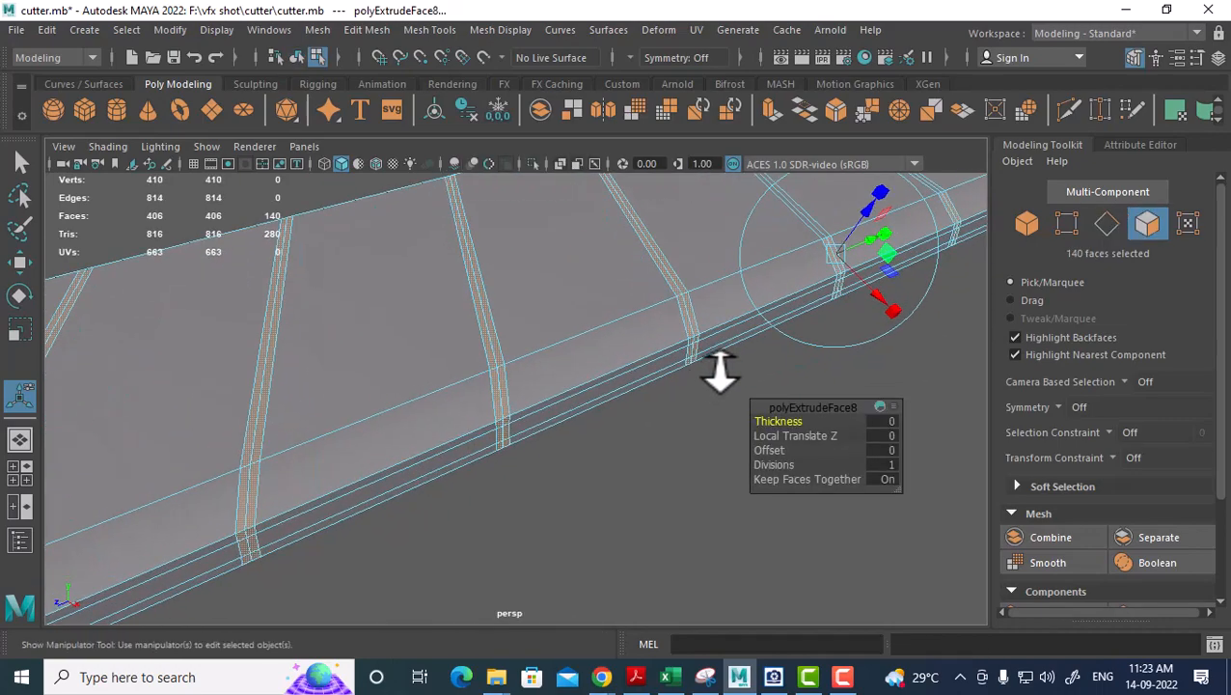
left_click_drag(720, 372, 714, 315, "alt")
key("ctrl+z")
key("ctrl+z")
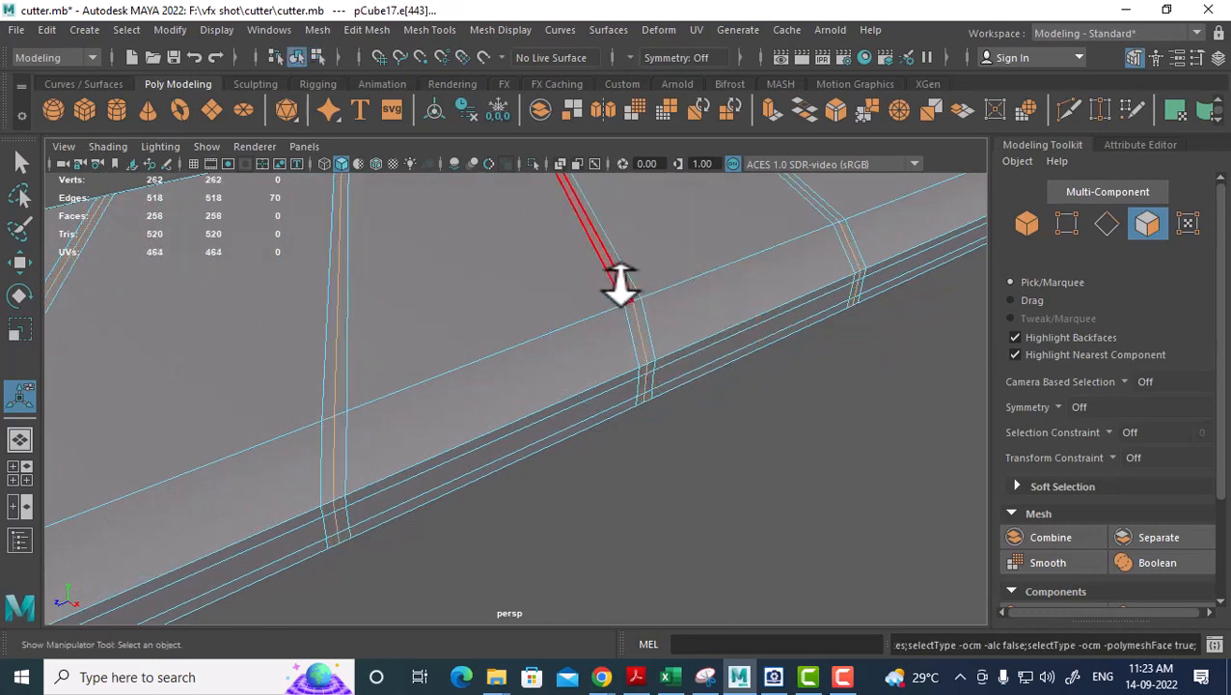
Add the missing middle edges of the segment lines to the selection and convert it to the faces beside them.
left_click(709, 282, "ctrl+shift")
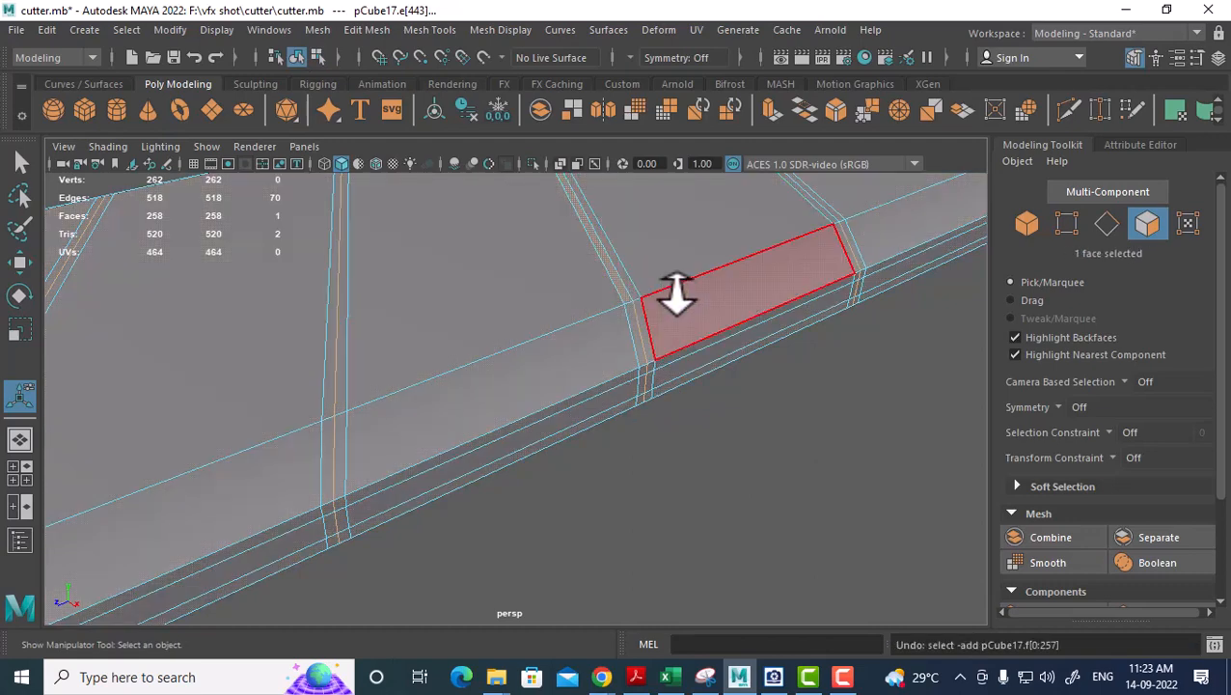
right_click_drag(677, 177, 690, 115)
left_click(617, 271, "shift")
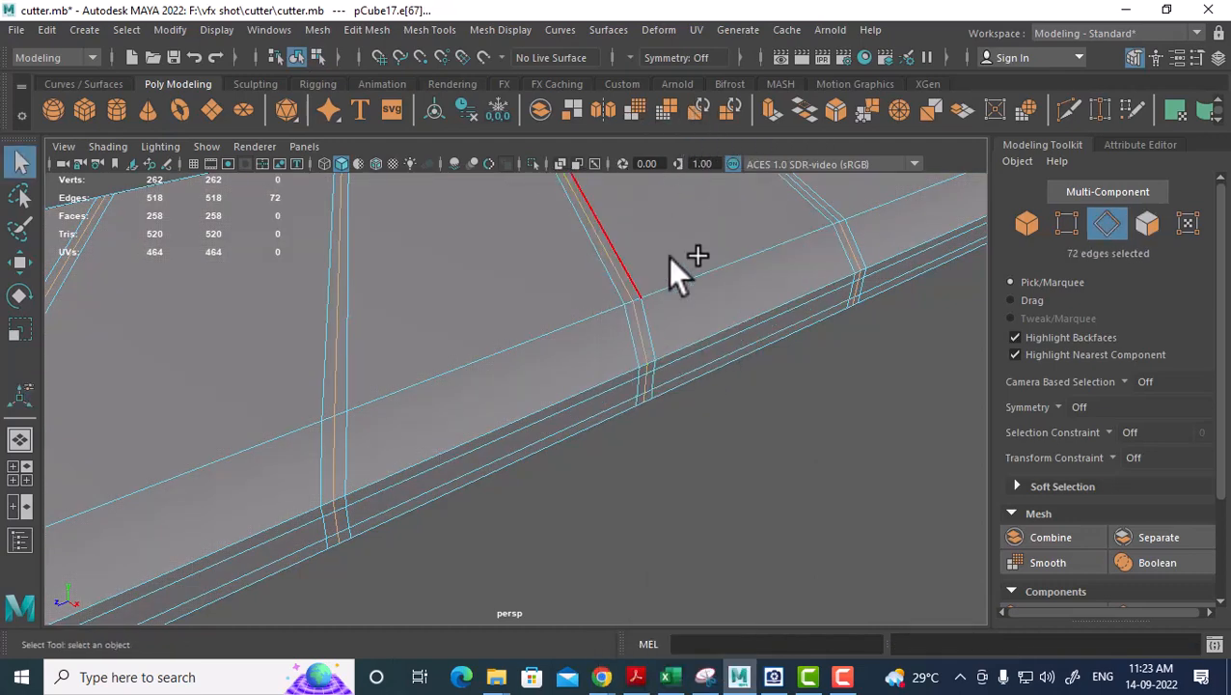
left_click(816, 200, "shift")
left_click_drag(816, 200, 569, 262, "alt")
middle_click_drag(565, 247, 823, 544, "alt")
left_click_drag(824, 545, 696, 559, "alt")
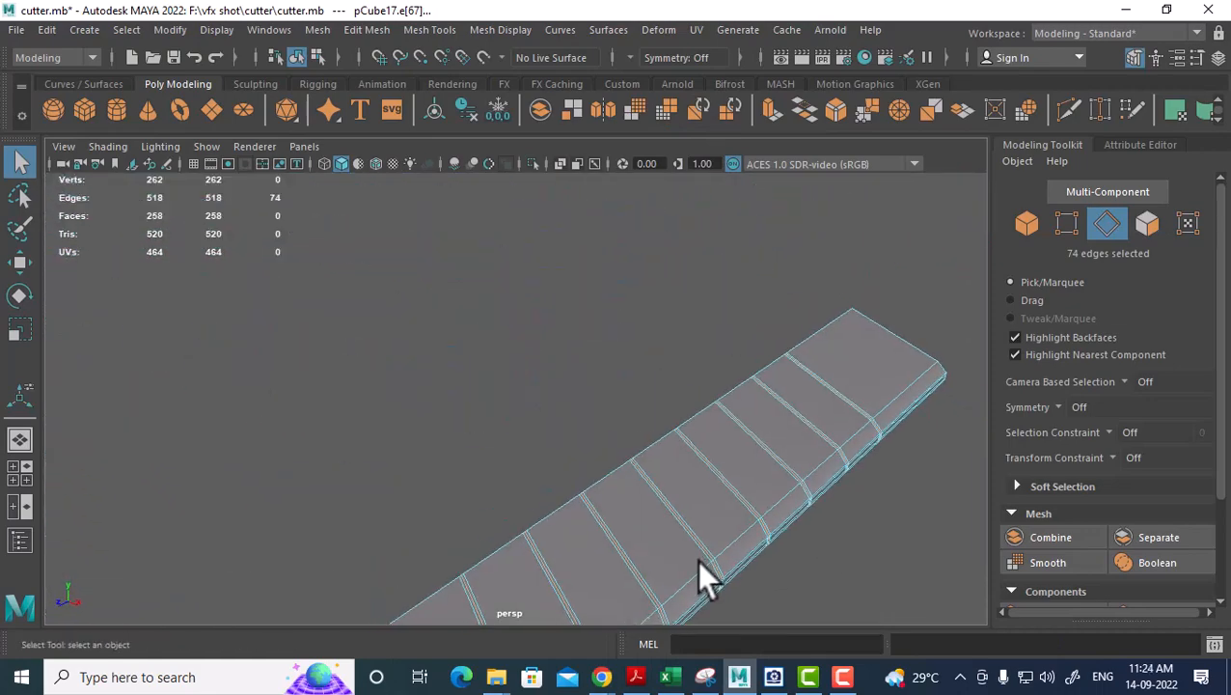
middle_click_drag(696, 560, 689, 446, "alt")
right_click_drag(690, 446, 627, 425, "alt")
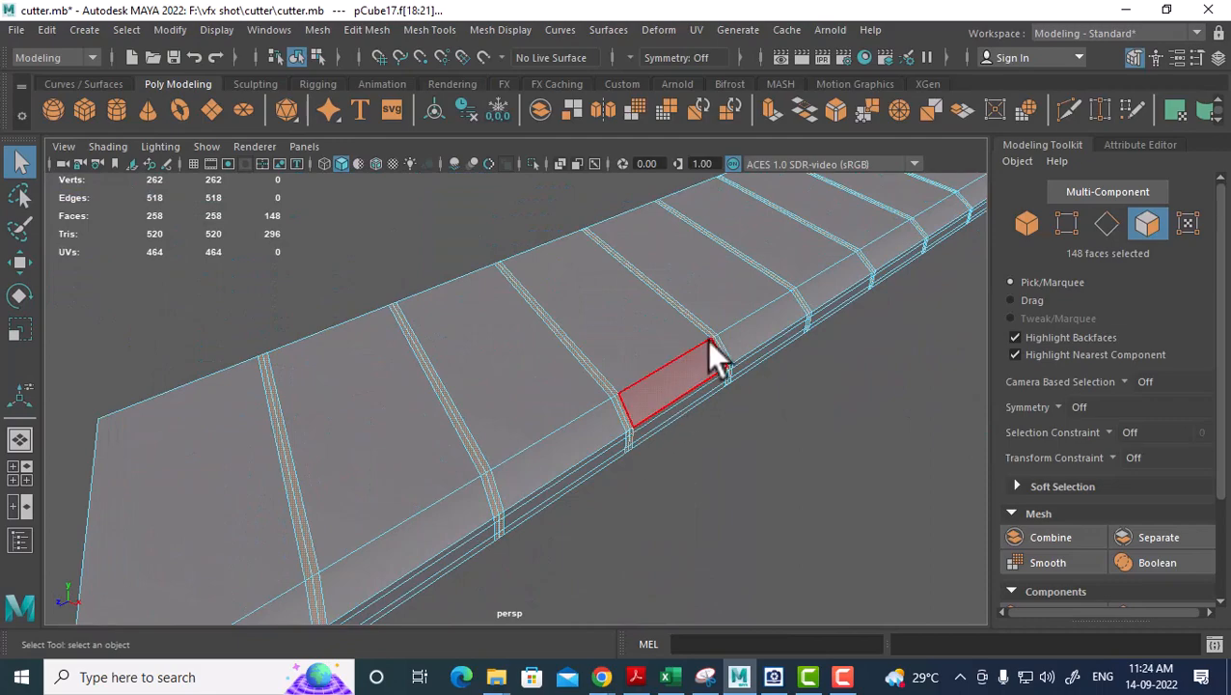
Extrude the segment-line faces inward as grooves with a thickness of -0.03 and an offset of 0.02.
right_click_drag(736, 243, 742, 294, "shift")
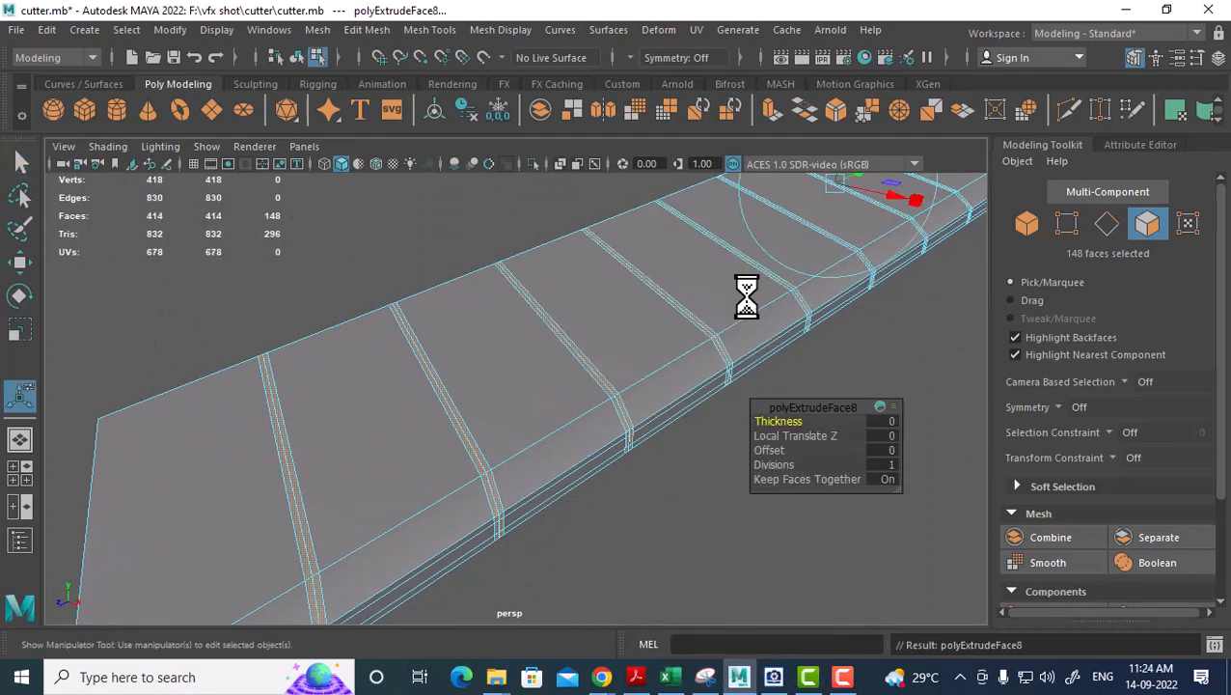
middle_click_drag(741, 295, 597, 349, "alt")
right_click_drag(597, 349, 726, 337, "alt")
middle_click_drag(726, 338, 501, 451, "alt")
right_click_drag(501, 450, 599, 440, "alt")
middle_click_drag(599, 440, 467, 487, "alt")
right_click_drag(467, 487, 777, 470, "alt")
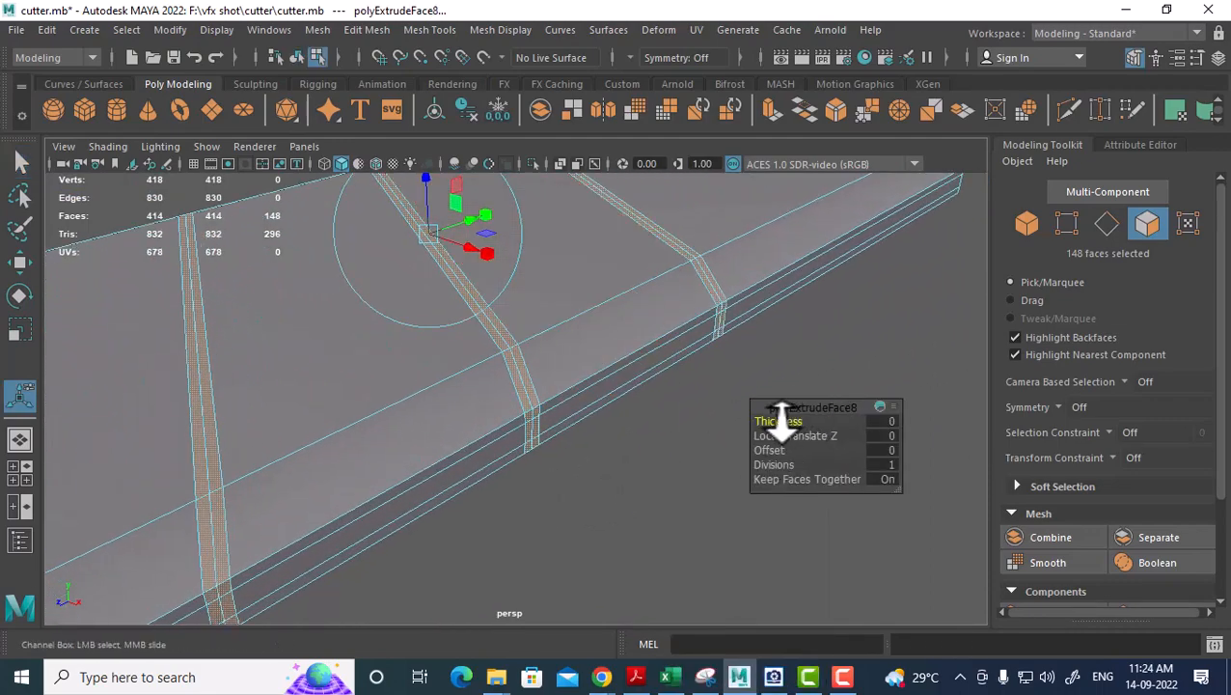
middle_click_drag(782, 420, 777, 420)
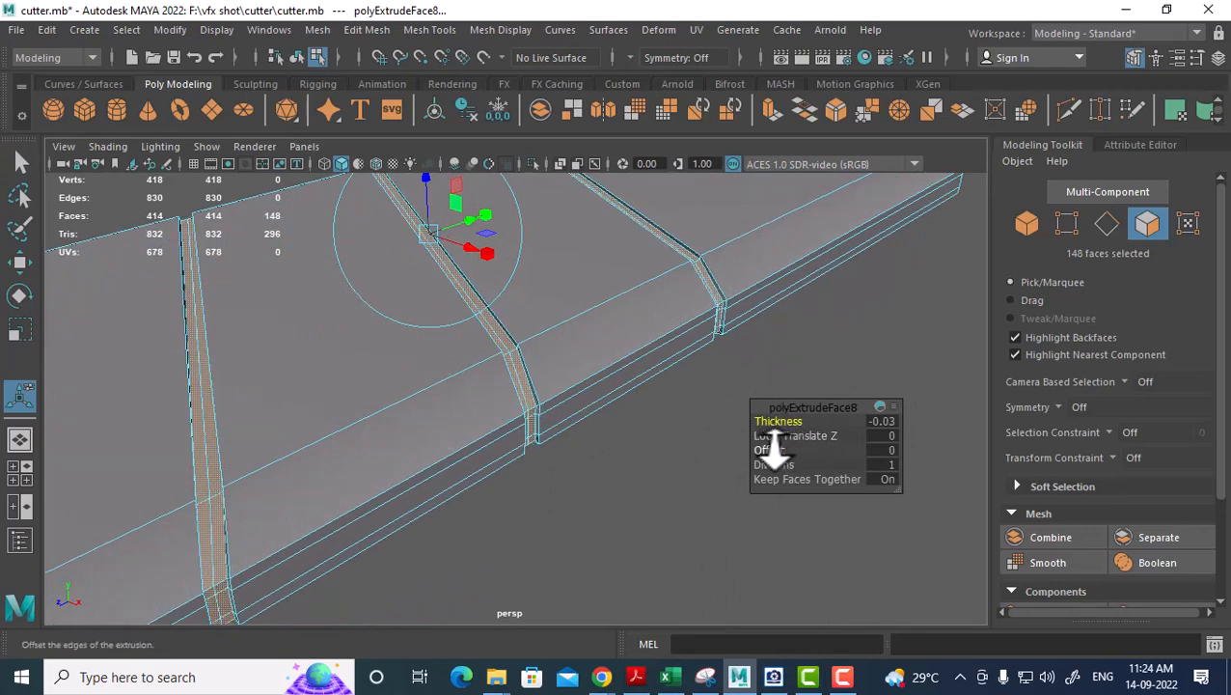
middle_click_drag(772, 449, 772, 450)
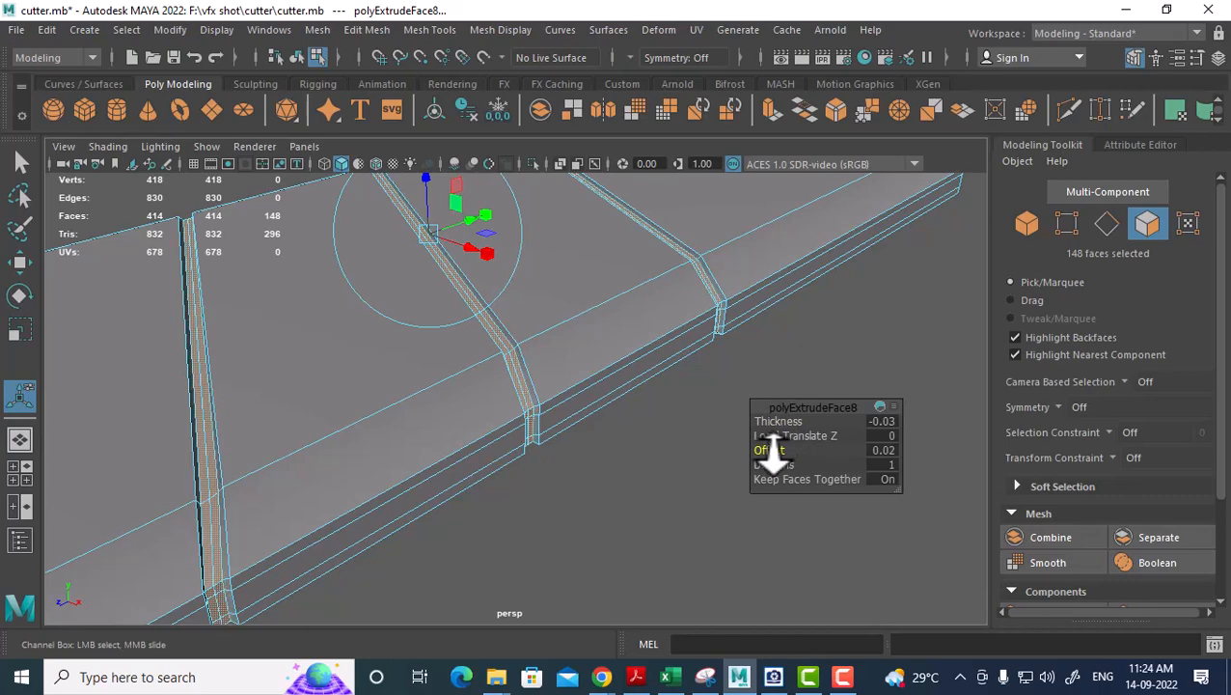
left_click_drag(637, 426, 632, 396, "alt")
key("w")
Insert six evenly spaced lengthwise edge loops across the flat width of the blade with the Insert Edge Loop Tool.
left_click_drag(687, 359, 544, 308, "alt")
scroll(640, 350, "up", 1)
middle_click_drag(640, 349, 550, 354, "alt")
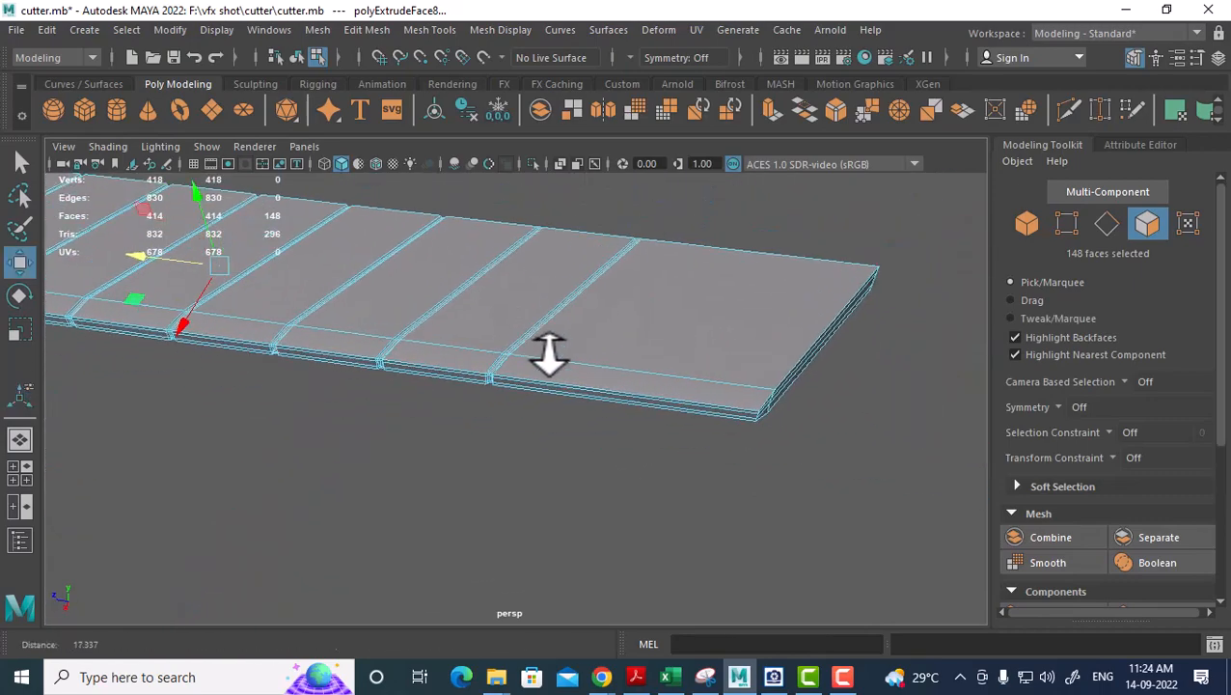
right_click_drag(677, 328, 767, 152)
left_click_drag(804, 323, 764, 395, "alt")
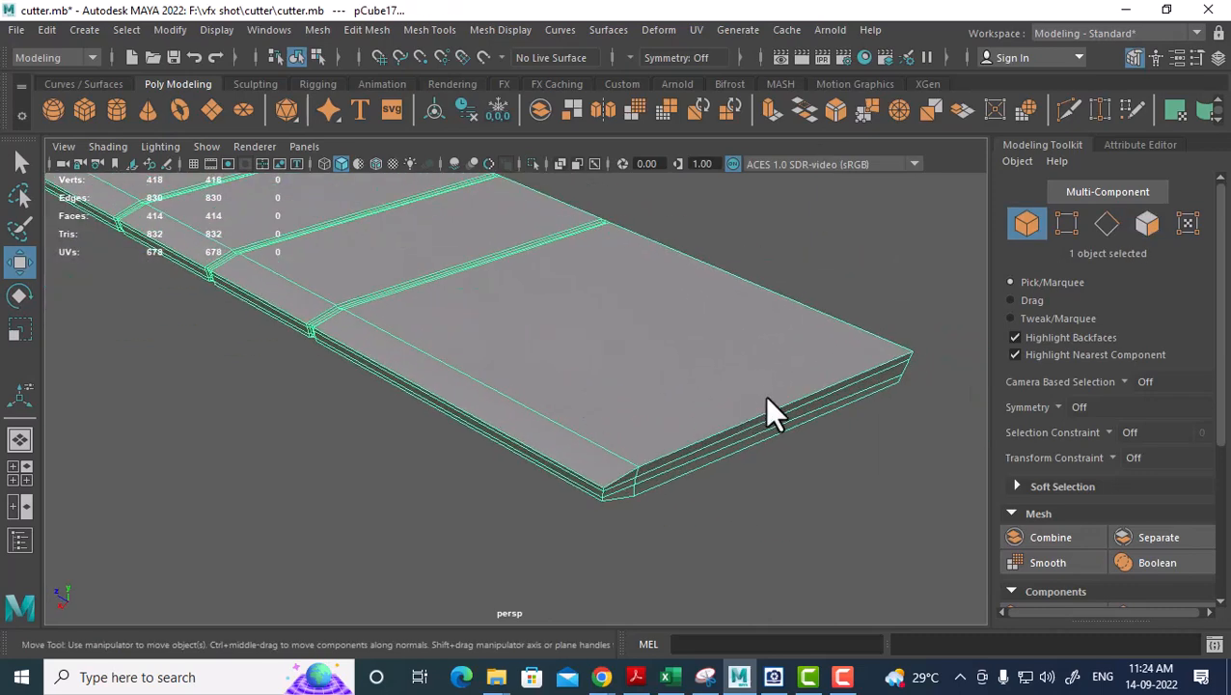
right_click_drag(764, 409, 816, 138)
right_click_drag(730, 349, 886, 110)
left_click(856, 232)
left_click(762, 365)
right_click_drag(736, 202, 709, 223, "shift")
left_click(685, 444)
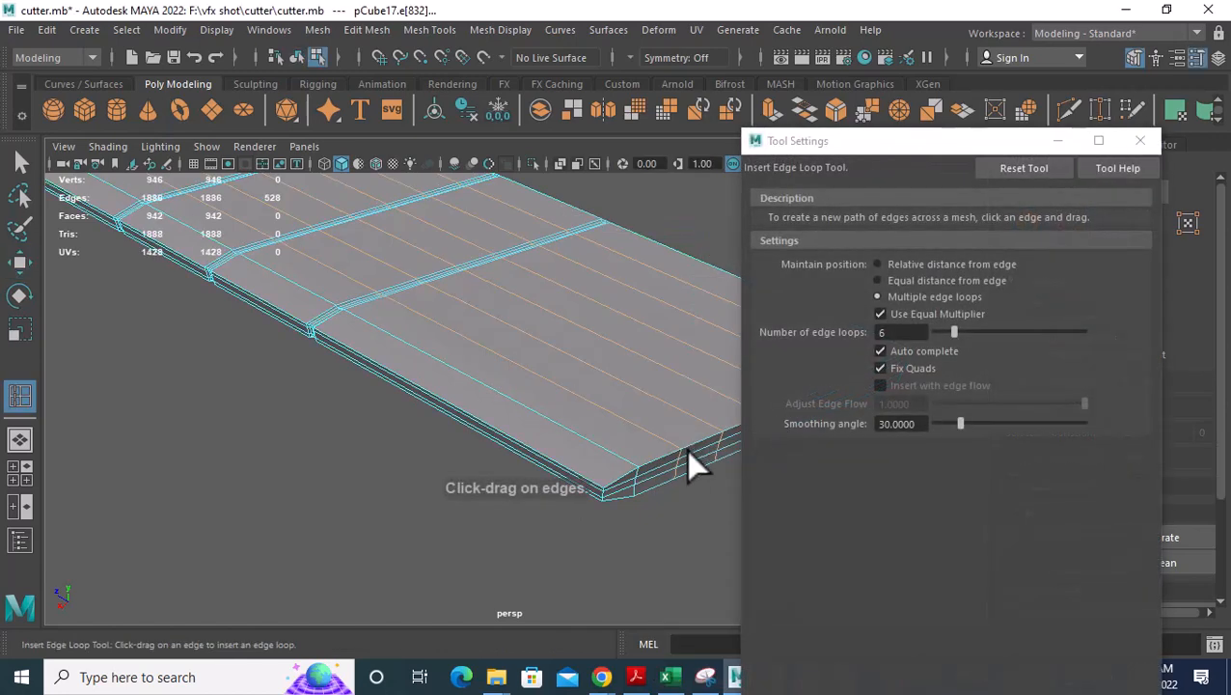
Set the number of edge loops to 2 and insert them lengthwise along the blade's sloped cutting edge.
left_click_drag(686, 449, 755, 461, "alt")
left_click(909, 338)
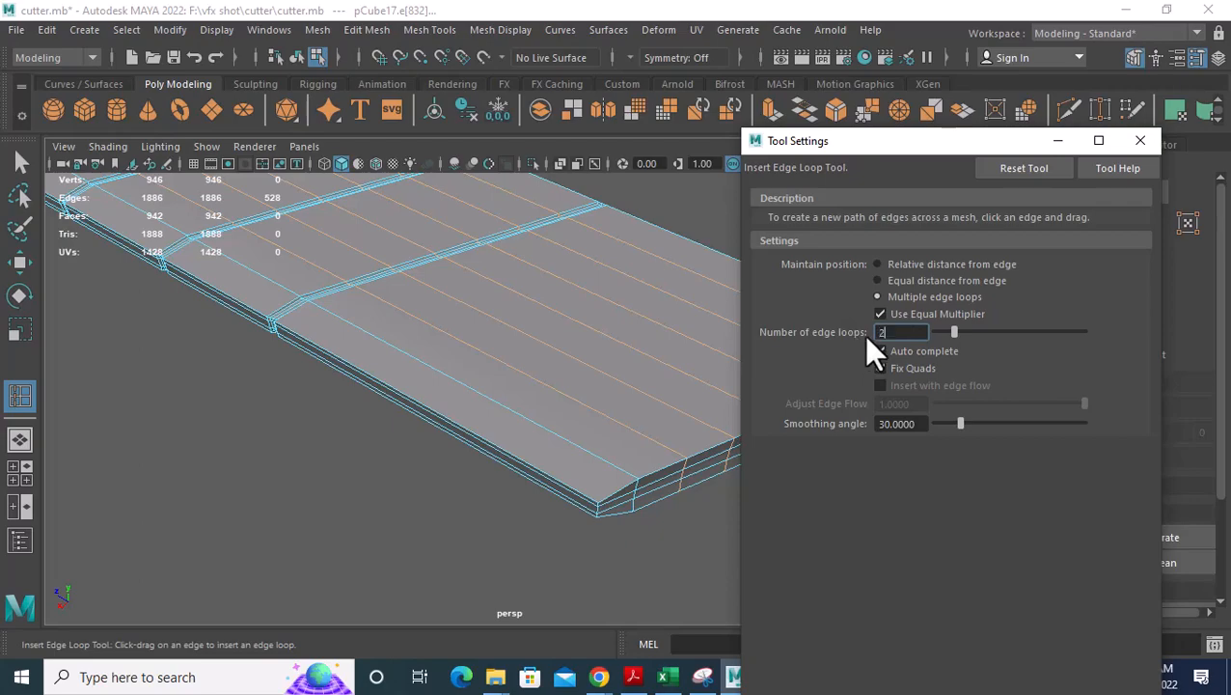
left_click(613, 488)
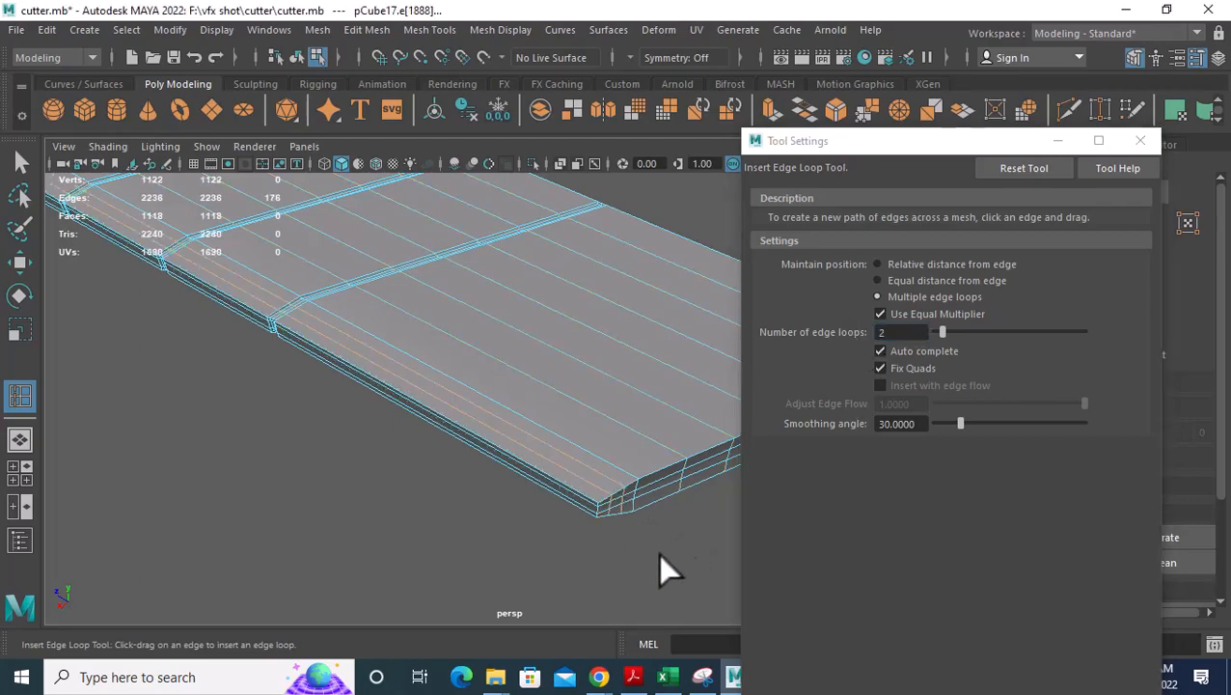
Insert two crosswise edge loops in each of the blade's middle segments between the grooves.
left_click_drag(659, 558, 550, 448, "alt")
right_click_drag(550, 448, 594, 450, "alt")
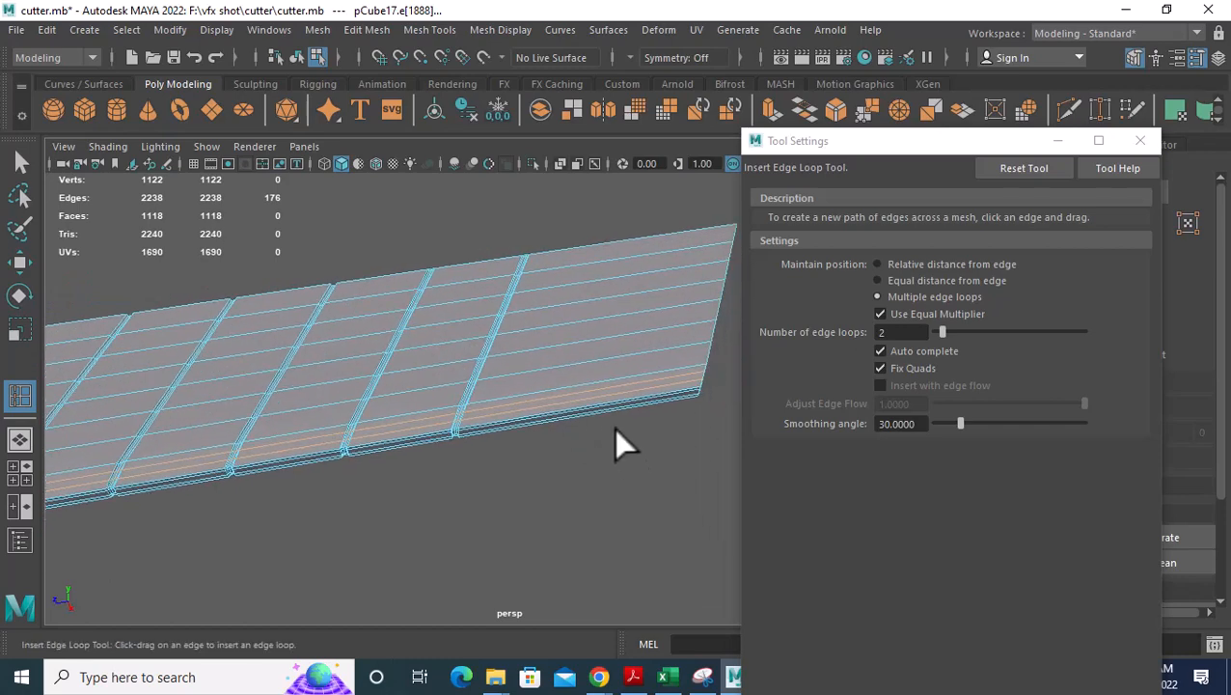
left_click(390, 441)
middle_click_drag(390, 441, 472, 431, "alt")
middle_click_drag(402, 461, 462, 447, "alt")
left_click(462, 448)
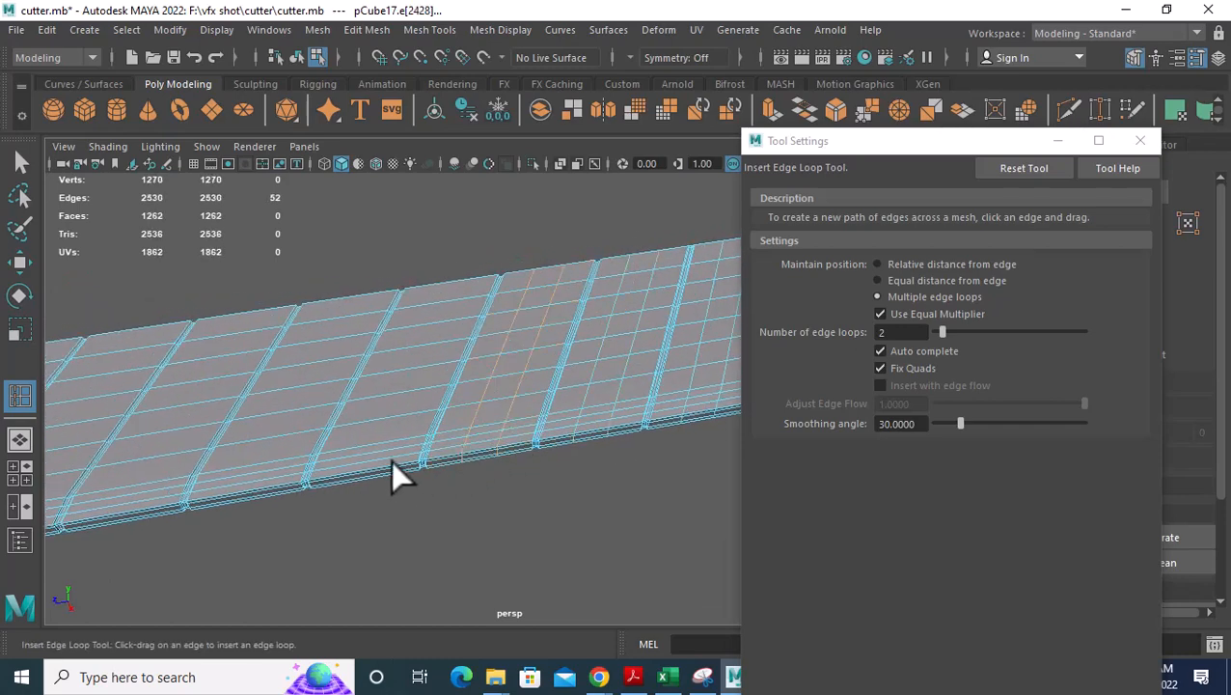
left_click(333, 474)
middle_click_drag(333, 475, 405, 467, "alt")
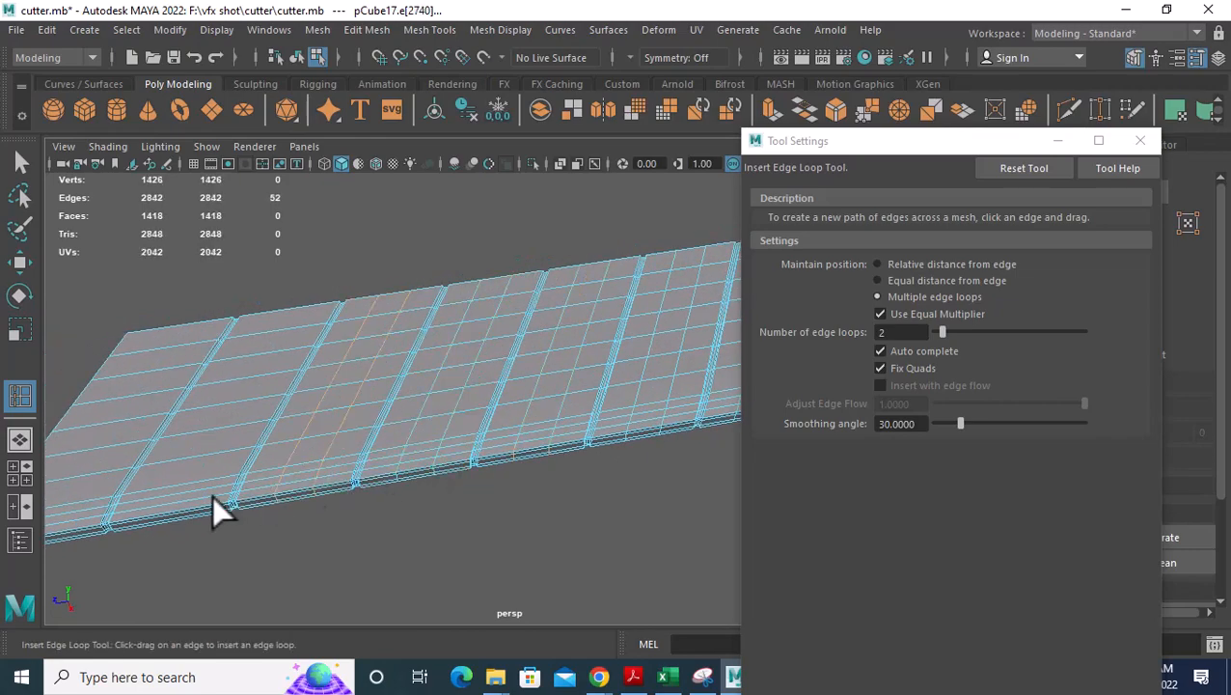
left_click(70, 498)
Set the number of edge loops to 3 and insert them across the blade's shorter end segment.
left_click_drag(70, 497, 512, 425, "alt")
middle_click_drag(512, 424, 438, 537, "alt")
right_click_drag(438, 537, 514, 528, "alt")
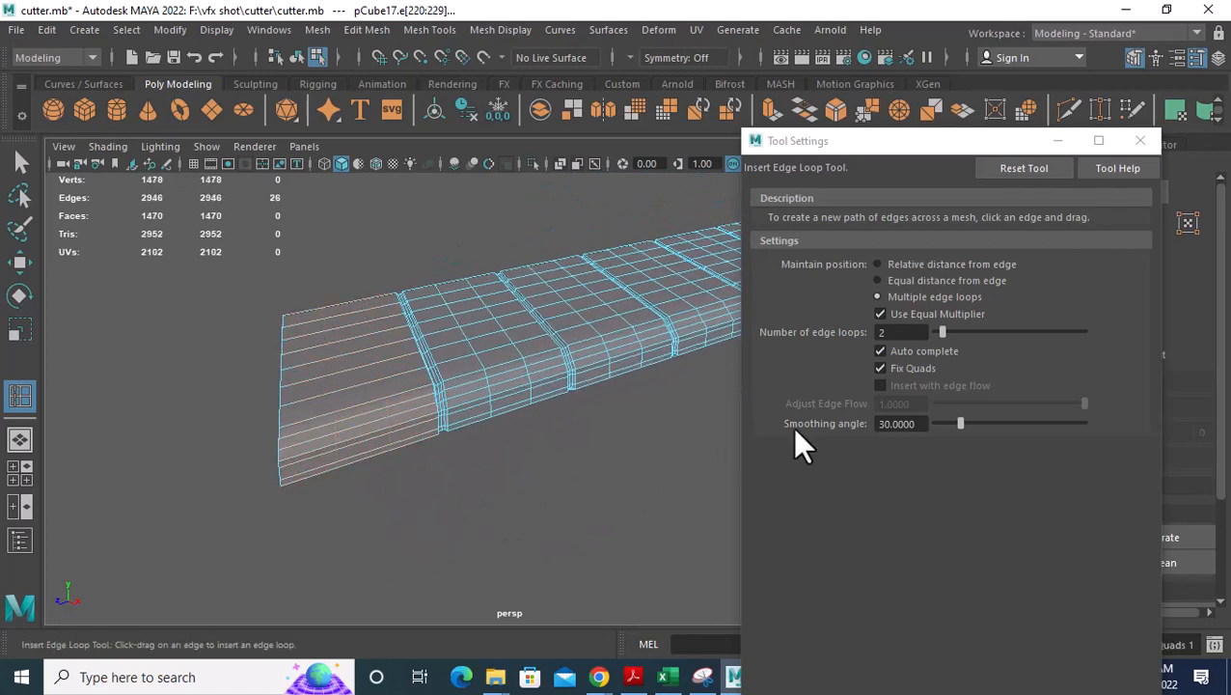
left_click_drag(941, 331, 944, 331)
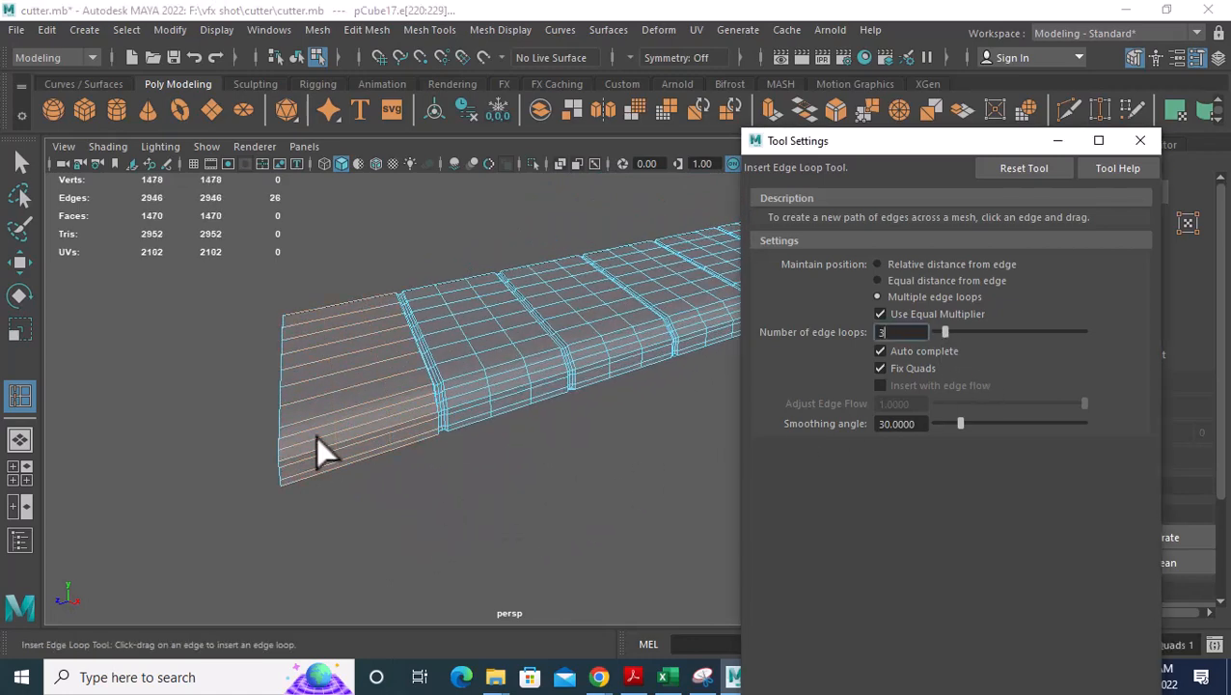
left_click_drag(315, 436, 299, 435)
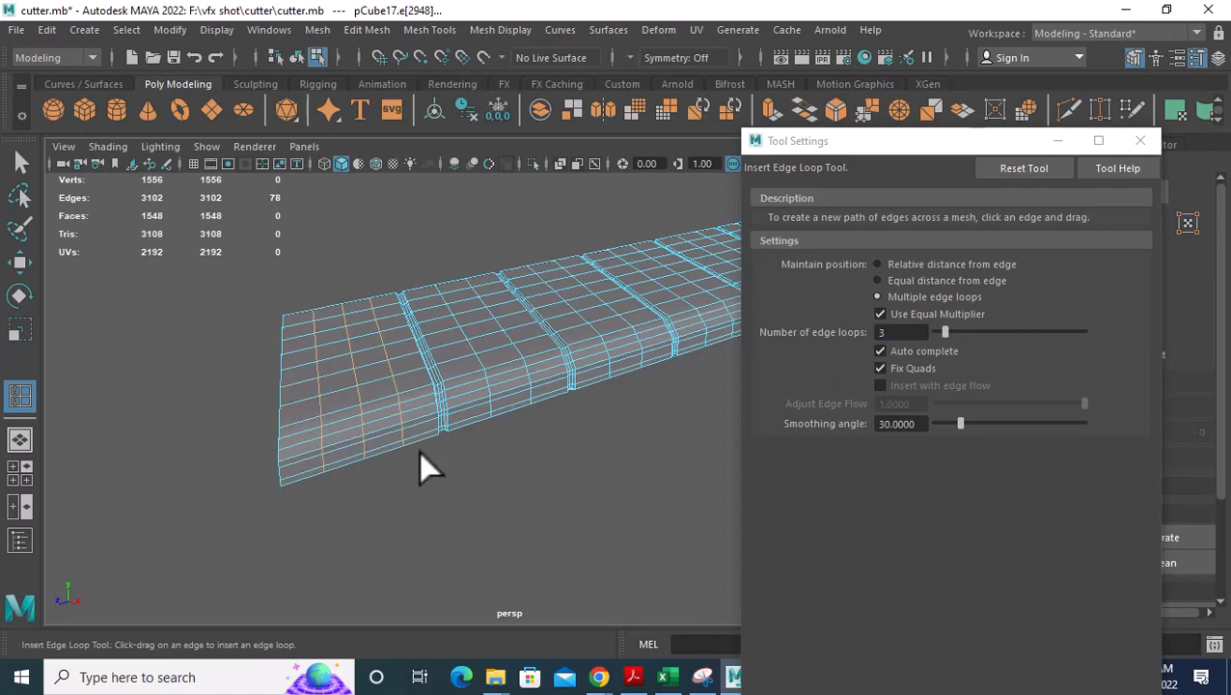
Insert 6 edge loops across the long segment at the blade's opposite end and return to the Move tool in object mode.
left_click_drag(418, 450, 434, 455, "alt")
right_click_drag(434, 455, 410, 446, "alt")
middle_click_drag(511, 429, 410, 438, "alt")
middle_click_drag(550, 405, 290, 434, "alt")
right_click_drag(463, 388, 536, 408, "alt")
double_click(901, 332)
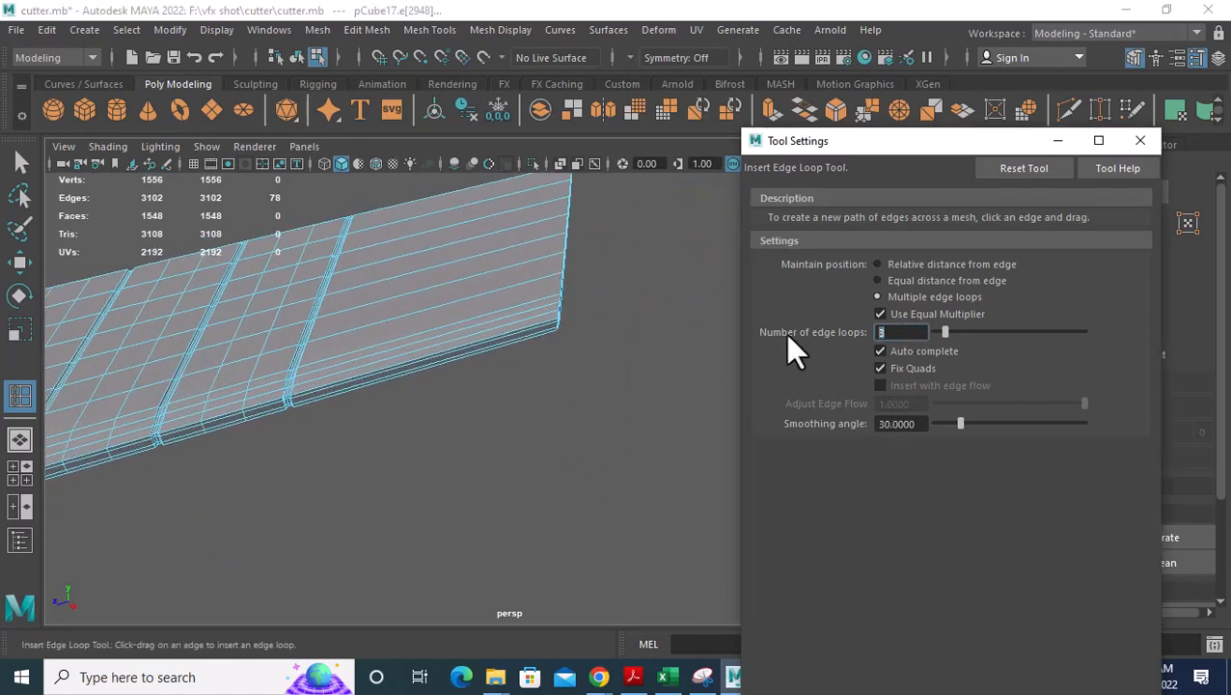
type("6")
left_click_drag(454, 355, 490, 391)
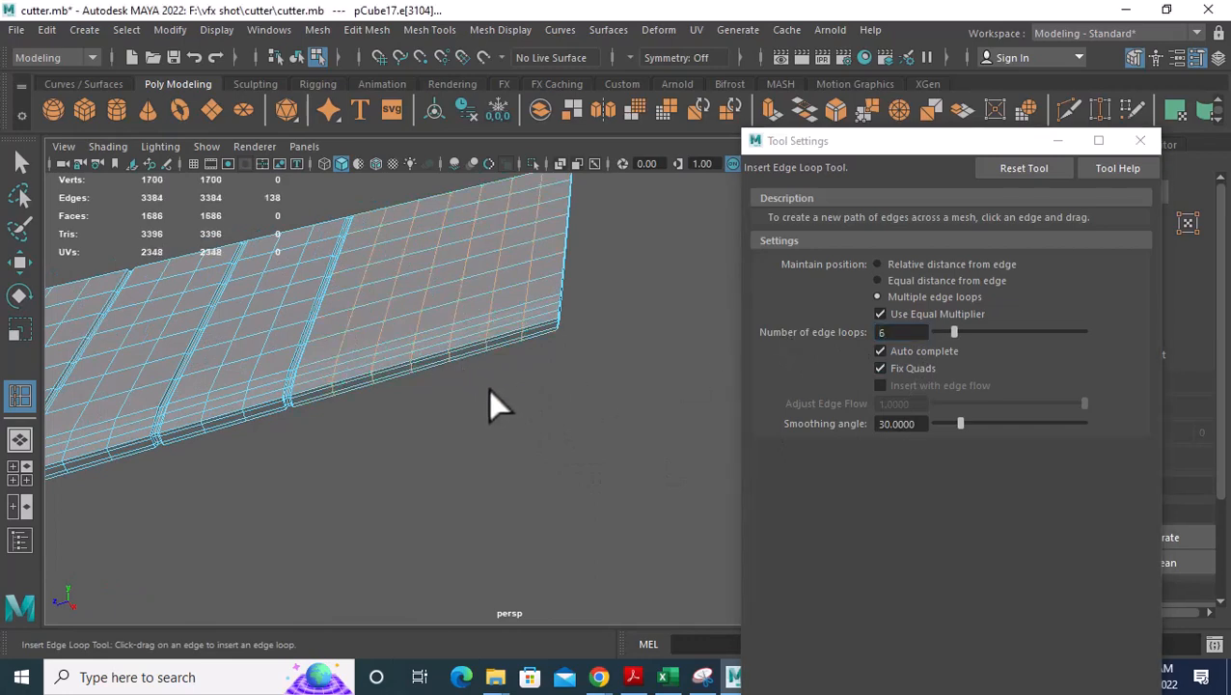
key("w")
right_click_drag(397, 334, 573, 189)
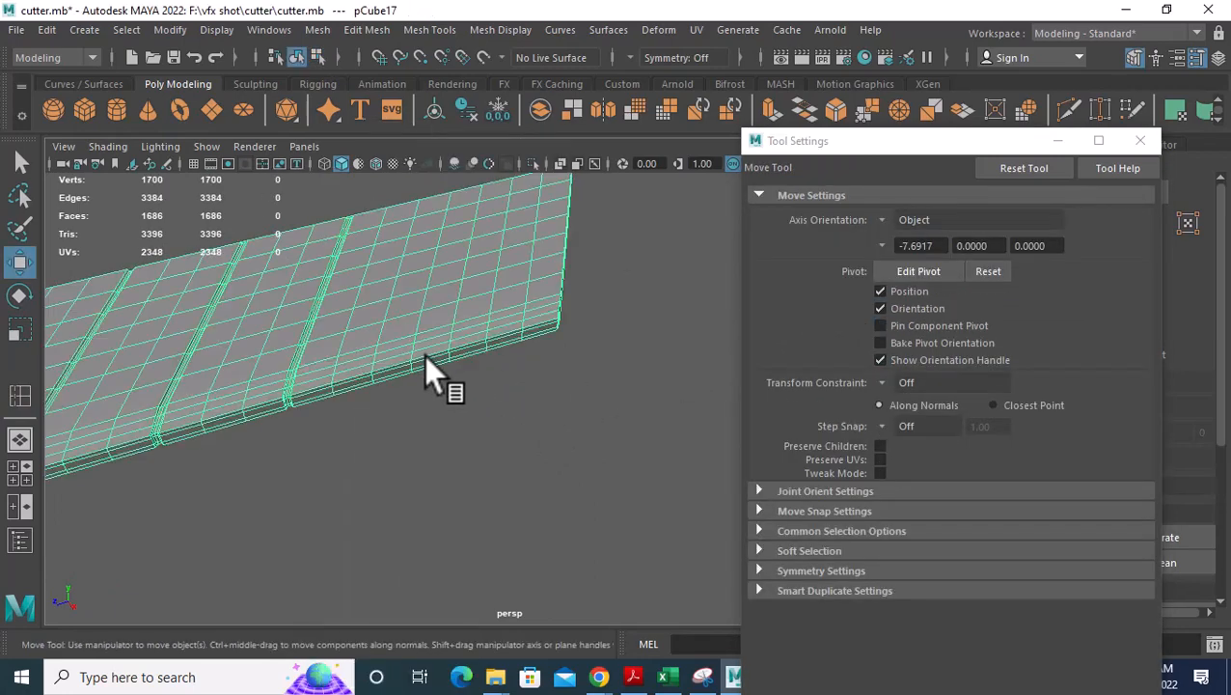
Preview the blade with smoothing, inspect it from several angles and set the viewport to textured display.
key("3")
left_click(566, 437)
right_click_drag(567, 437, 417, 434, "alt")
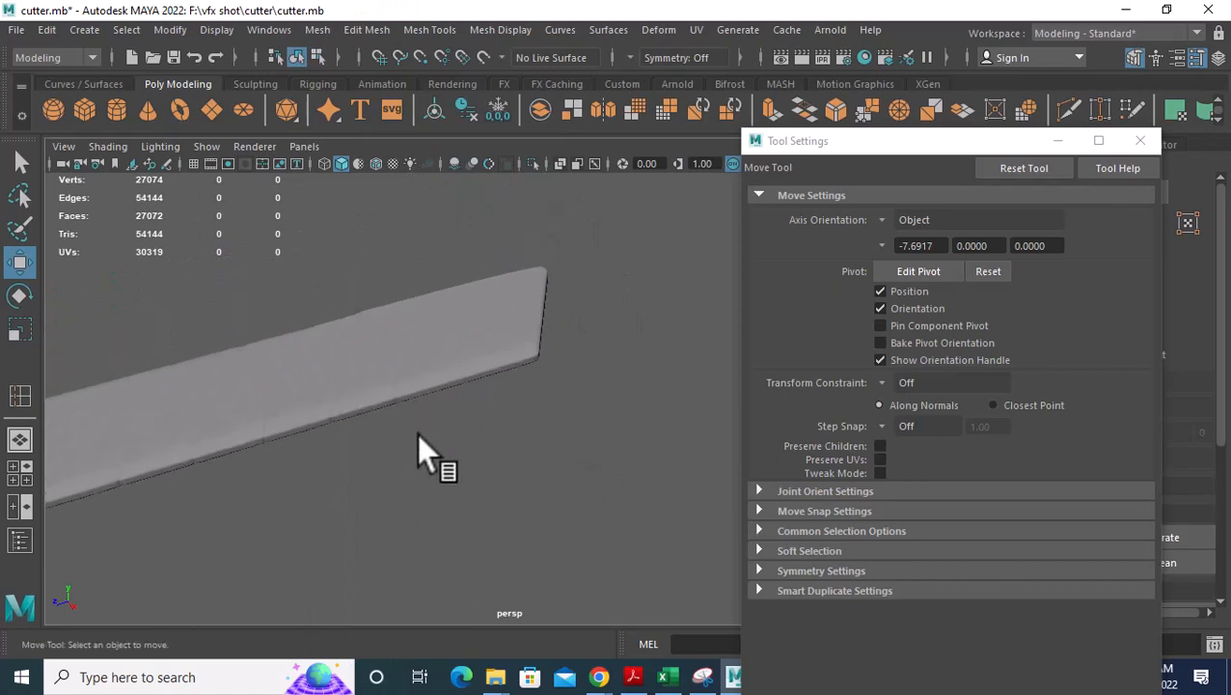
middle_click_drag(417, 433, 632, 377, "alt")
right_click_drag(632, 376, 461, 384, "alt")
left_click(433, 326)
right_click_drag(440, 333, 583, 510)
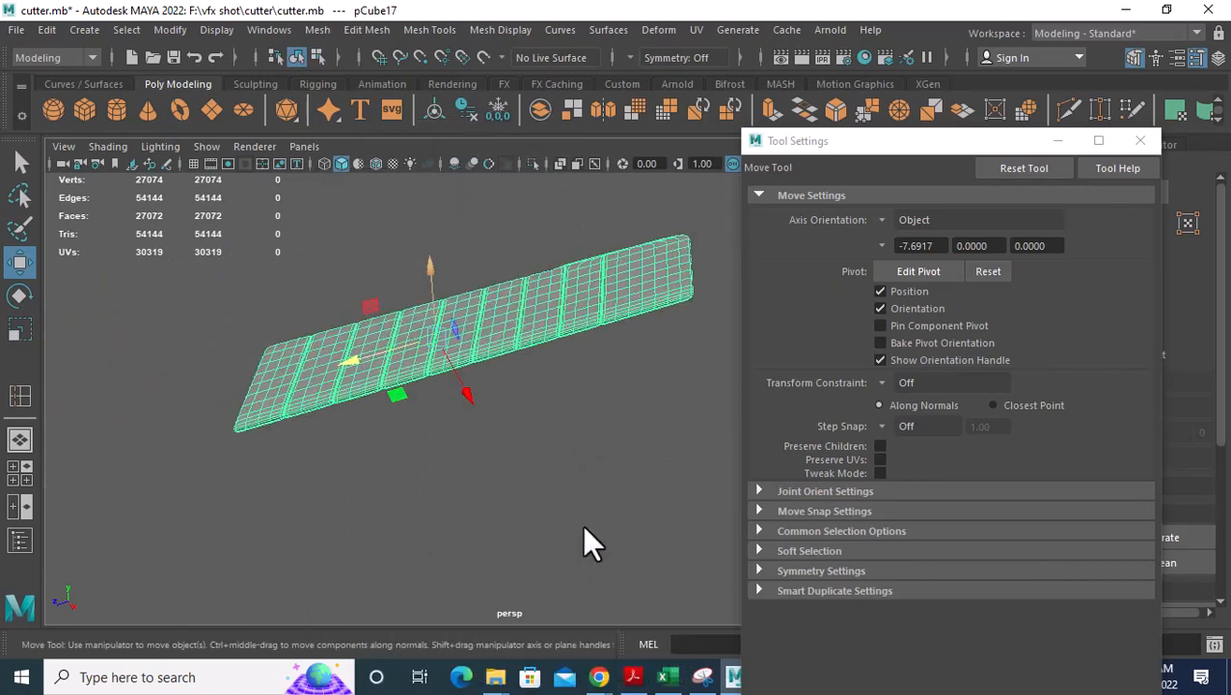
left_click(1141, 143)
left_click_drag(577, 390, 576, 425, "alt")
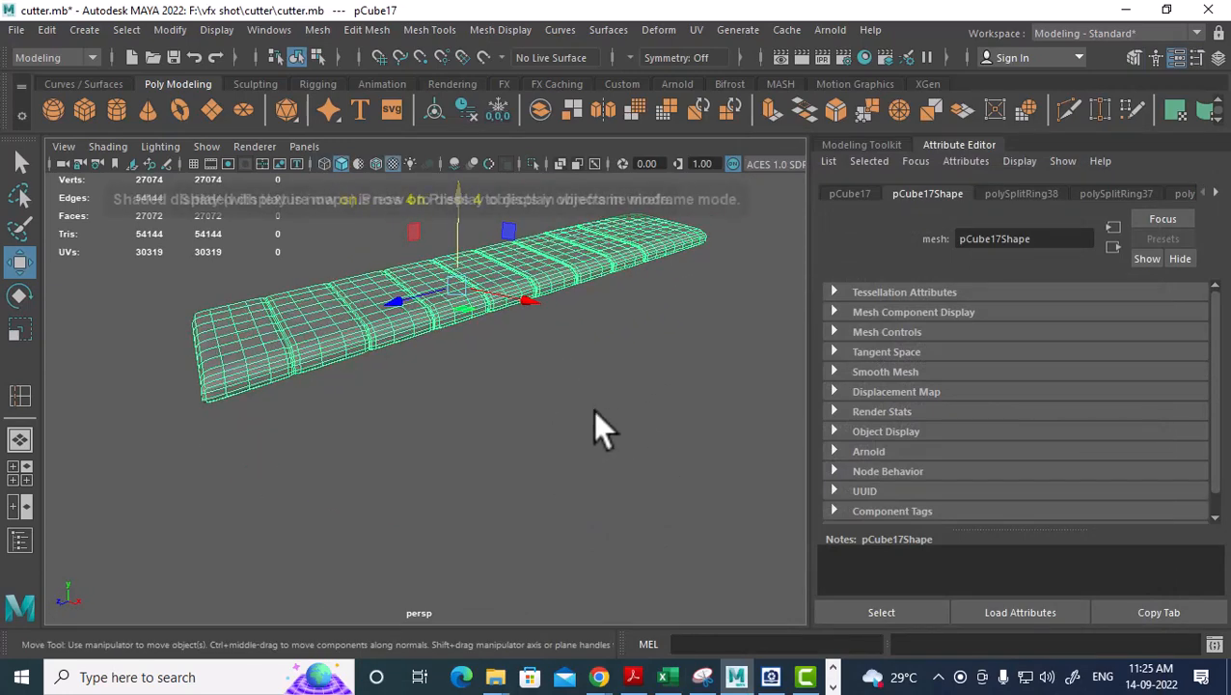
left_click(589, 412)
key("6")
mouse_move(589, 412)
left_mouse_down("alt")
mouse_move(603, 476)
mouse_move(582, 473)
mouse_move(584, 514)
mouse_move(407, 492)
mouse_move(412, 473)
mouse_move(444, 485)
mouse_move(418, 425)
mouse_move(520, 402)
mouse_move(734, 410)
mouse_move(656, 387)
mouse_move(523, 409)
left_mouse_up("alt")
left_click(523, 409)
In the front view, turn off the blade's smooth preview and apply a lattice to the vertices of its tapered cutting edge.
key("space")
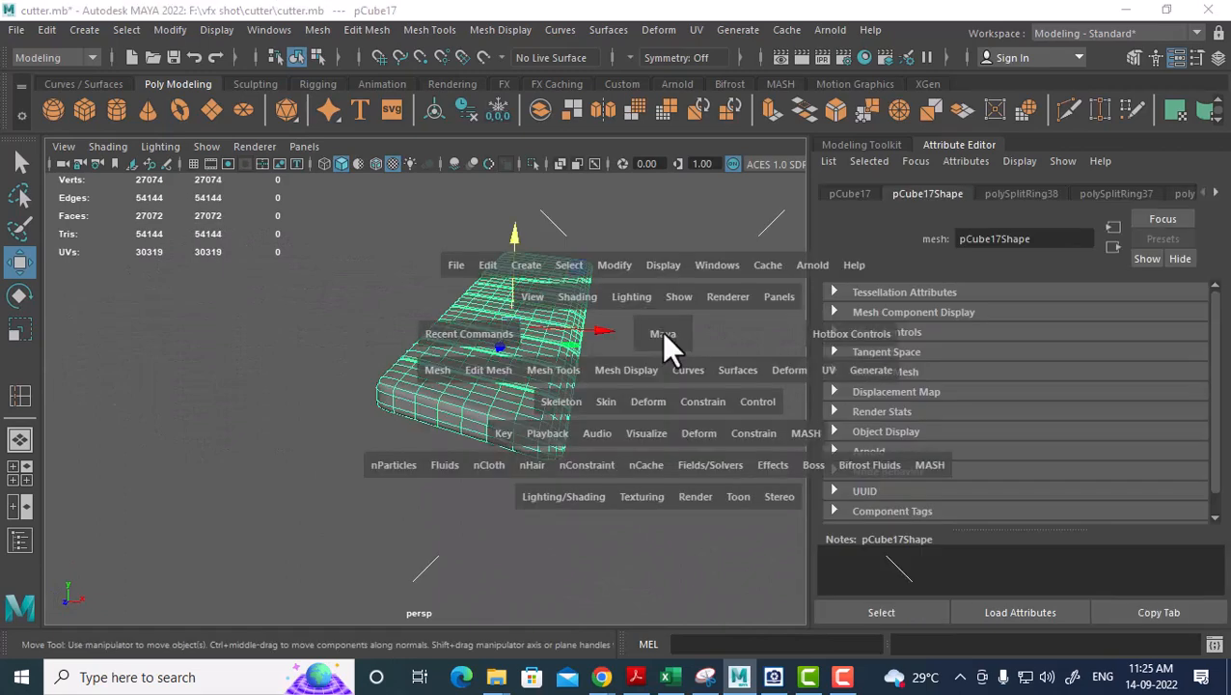
left_click_drag(661, 331, 663, 365)
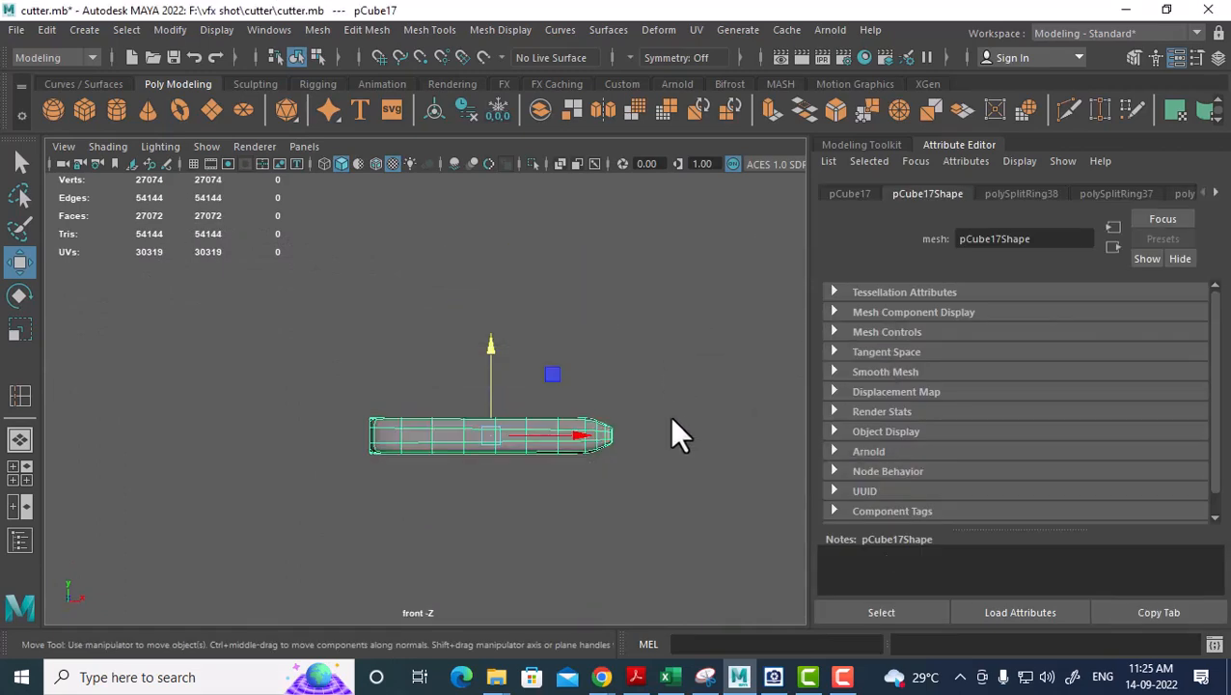
key("1")
scroll(621, 426, "up", 5)
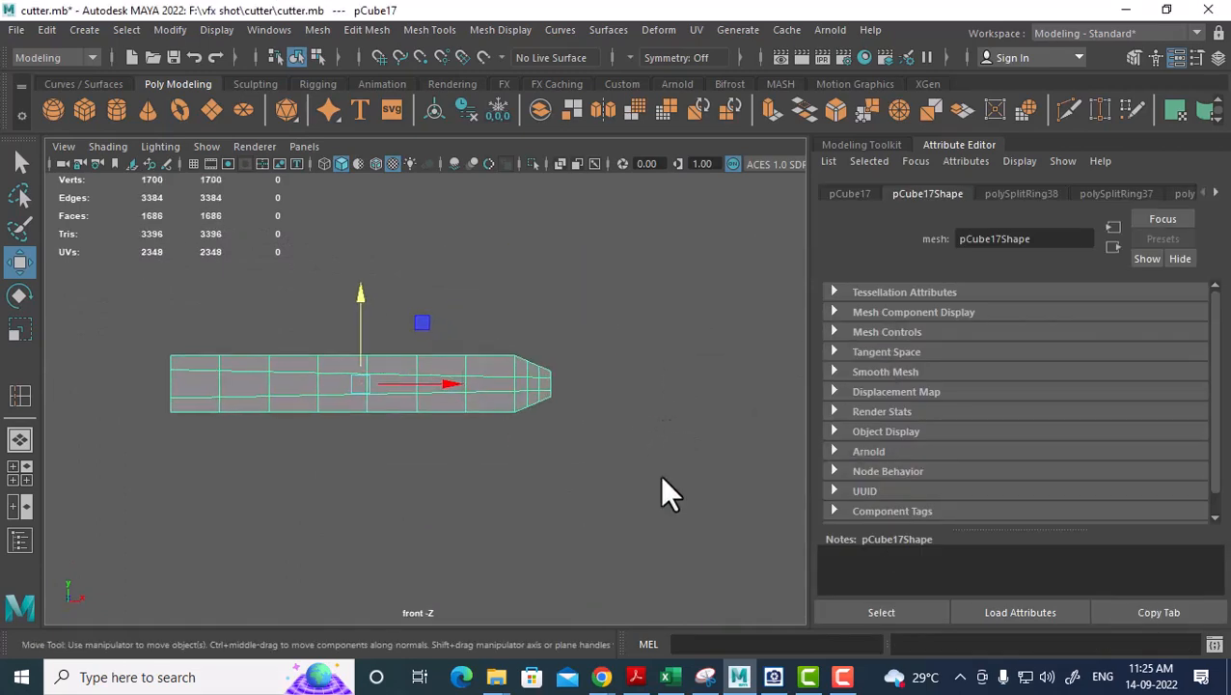
scroll(676, 401, "up", 2)
right_click_drag(636, 329, 540, 180)
left_click_drag(739, 297, 610, 482)
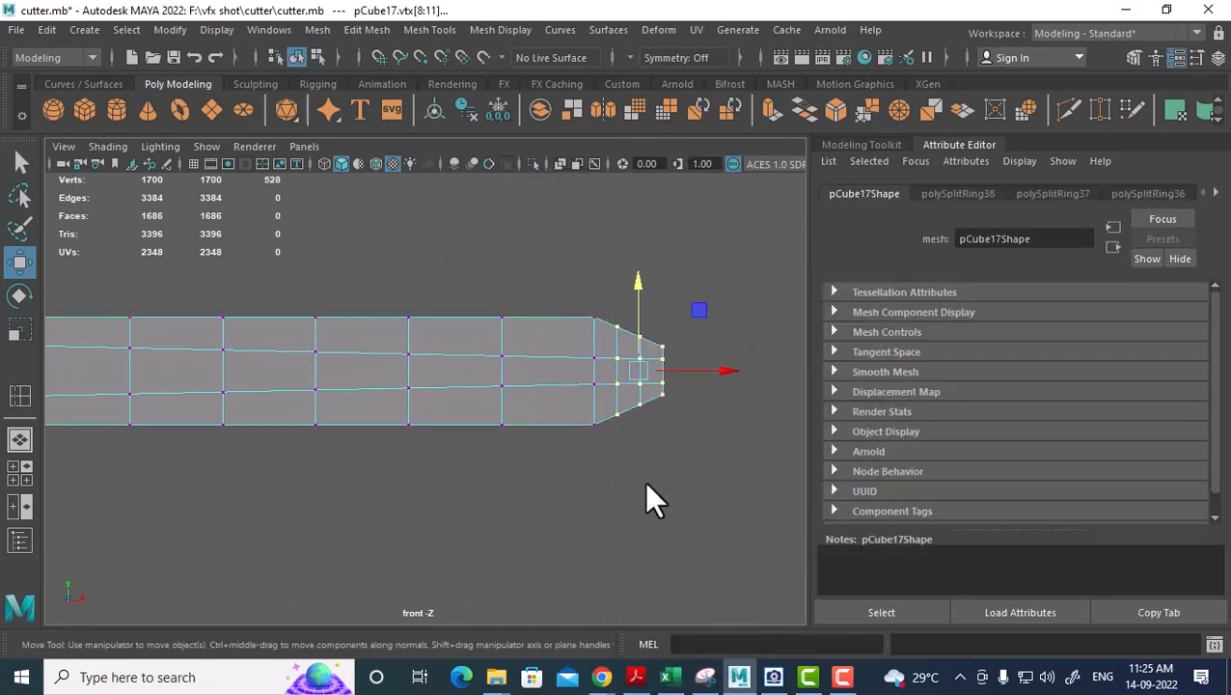
left_click(659, 30)
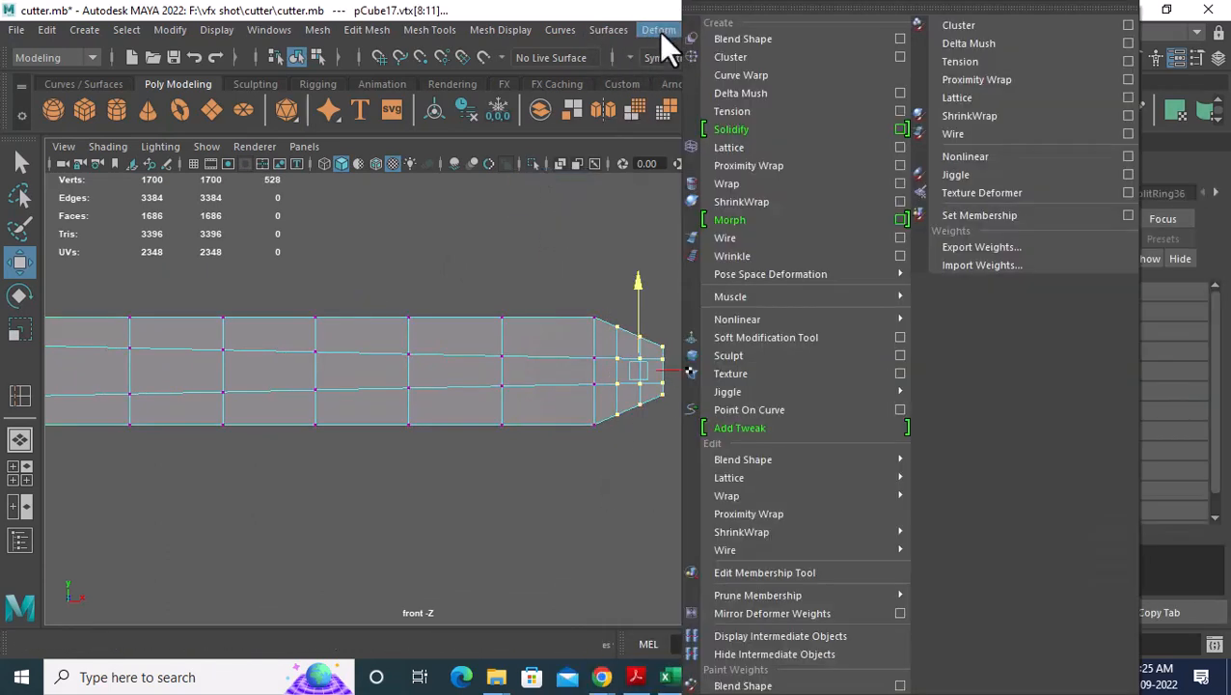
left_click(762, 149)
Scale the lattice's outermost column of points vertically inward to thin the tip of the cutting edge.
right_click_drag(740, 231, 723, 173)
left_click_drag(708, 291, 656, 446)
scroll(656, 446, "up", 5)
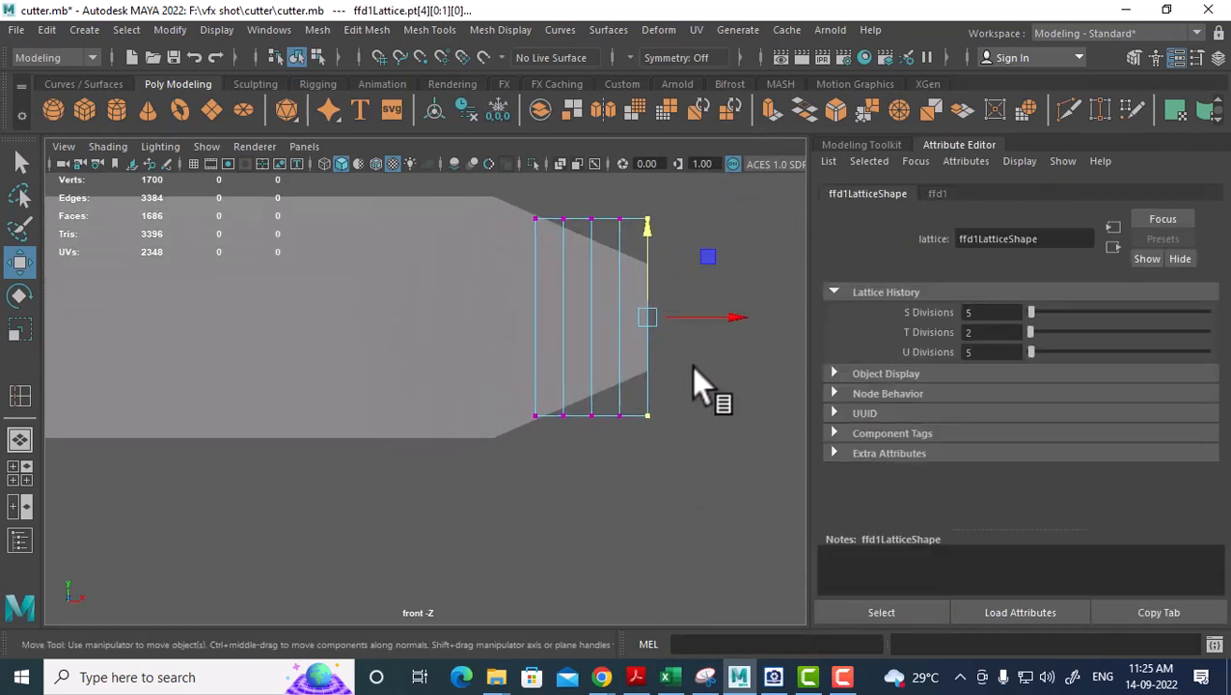
key("r")
left_click_drag(650, 236, 647, 267)
Scale the next three lattice point columns vertically inward, with the middle column at about 0.81 and the innermost of these at 0.8.
left_click_drag(621, 197, 603, 458)
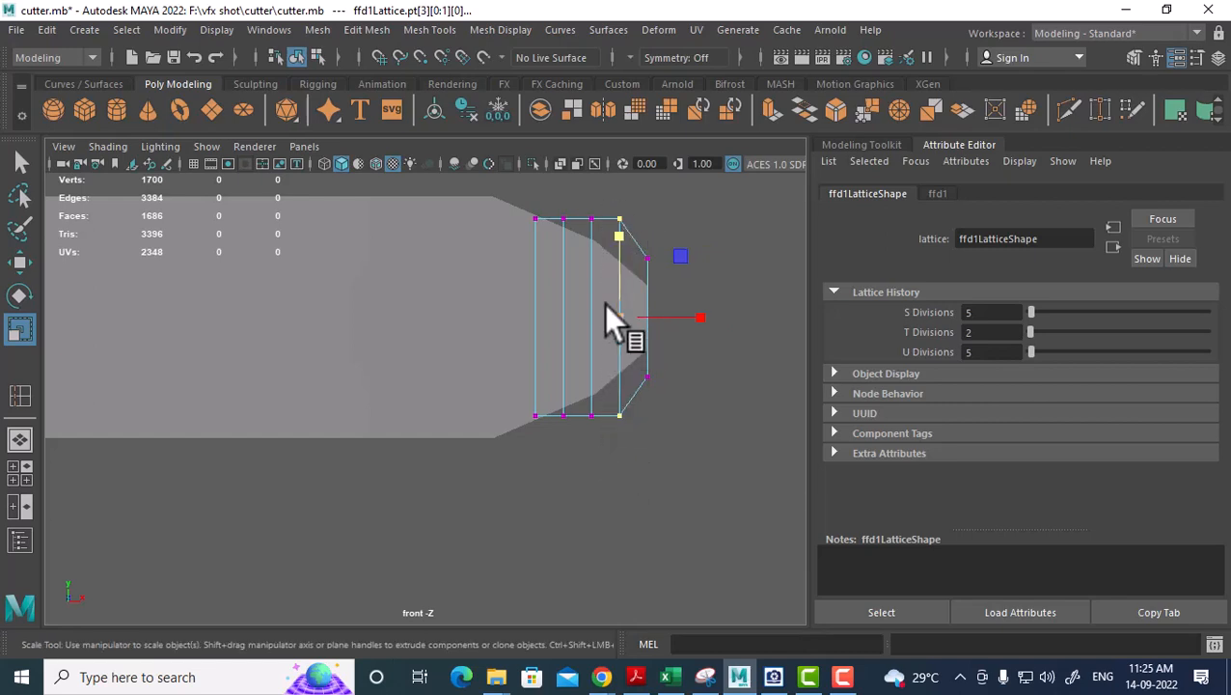
left_click_drag(620, 229, 618, 255)
left_click_drag(601, 212, 571, 435)
left_click_drag(589, 232, 589, 244)
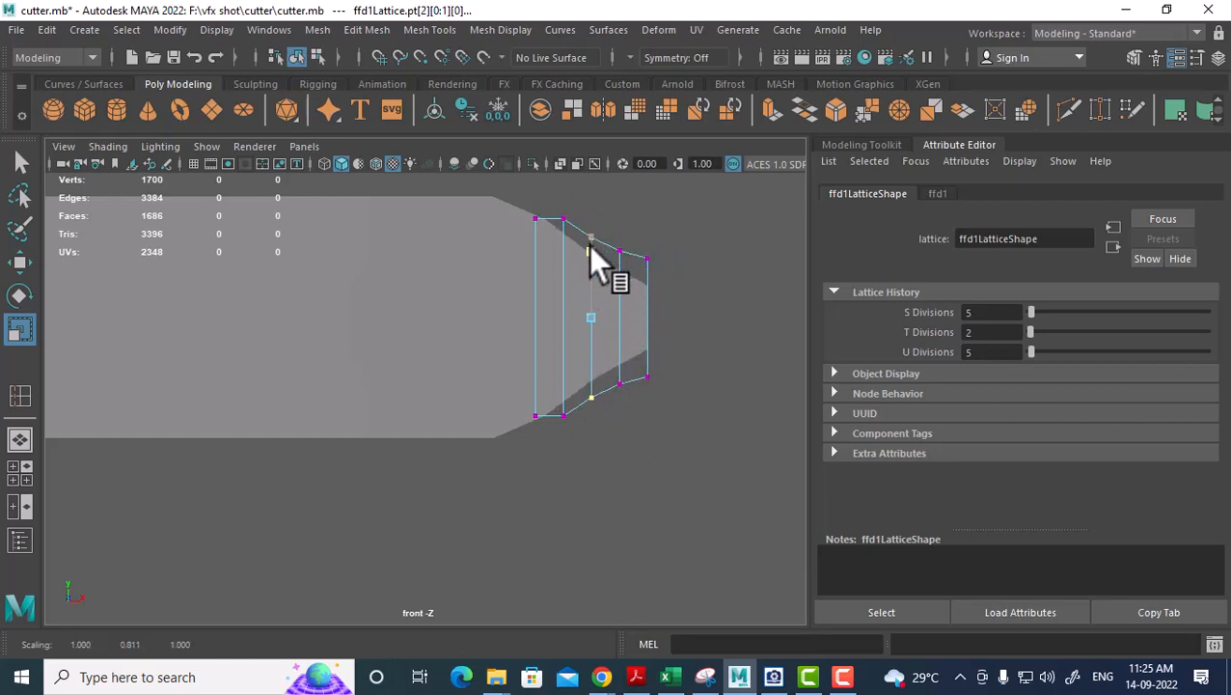
left_click_drag(570, 197, 556, 442)
left_click_drag(563, 232, 563, 247)
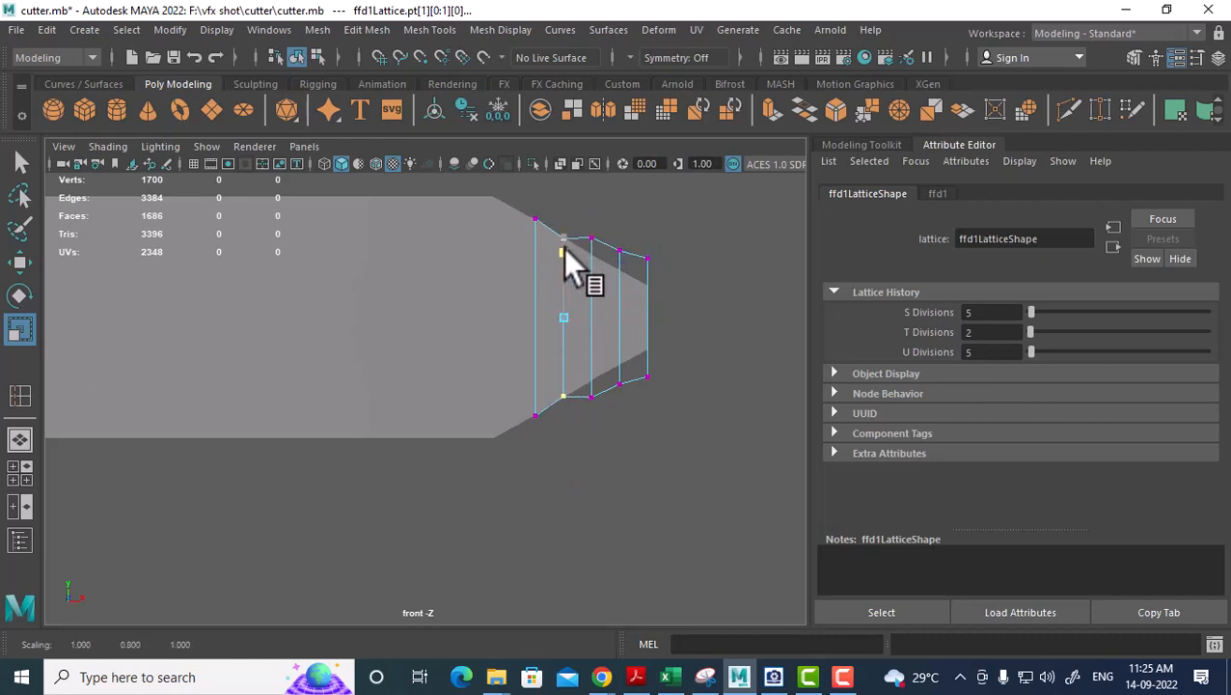
Select the blade with its lattice in object mode, delete the construction history and return to the perspective view.
right_click_drag(480, 193, 598, 118)
left_click_drag(738, 230, 505, 456)
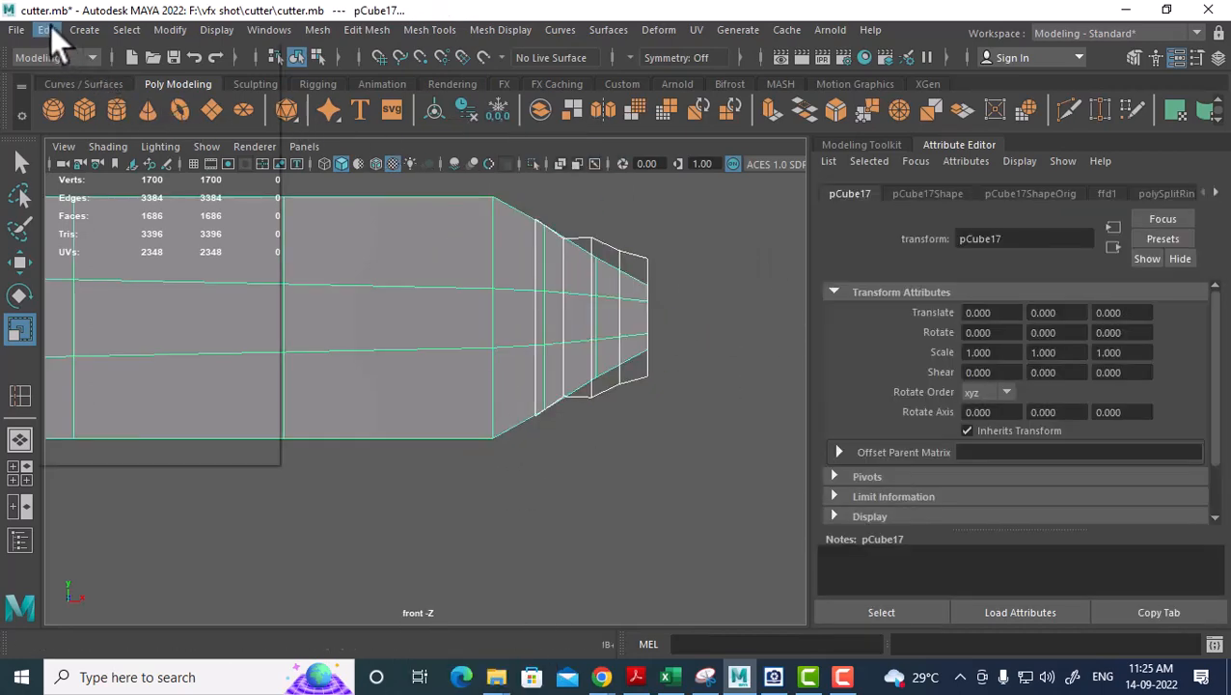
left_click(47, 30)
mouse_move(275, 243)
left_click(318, 243)
key("space")
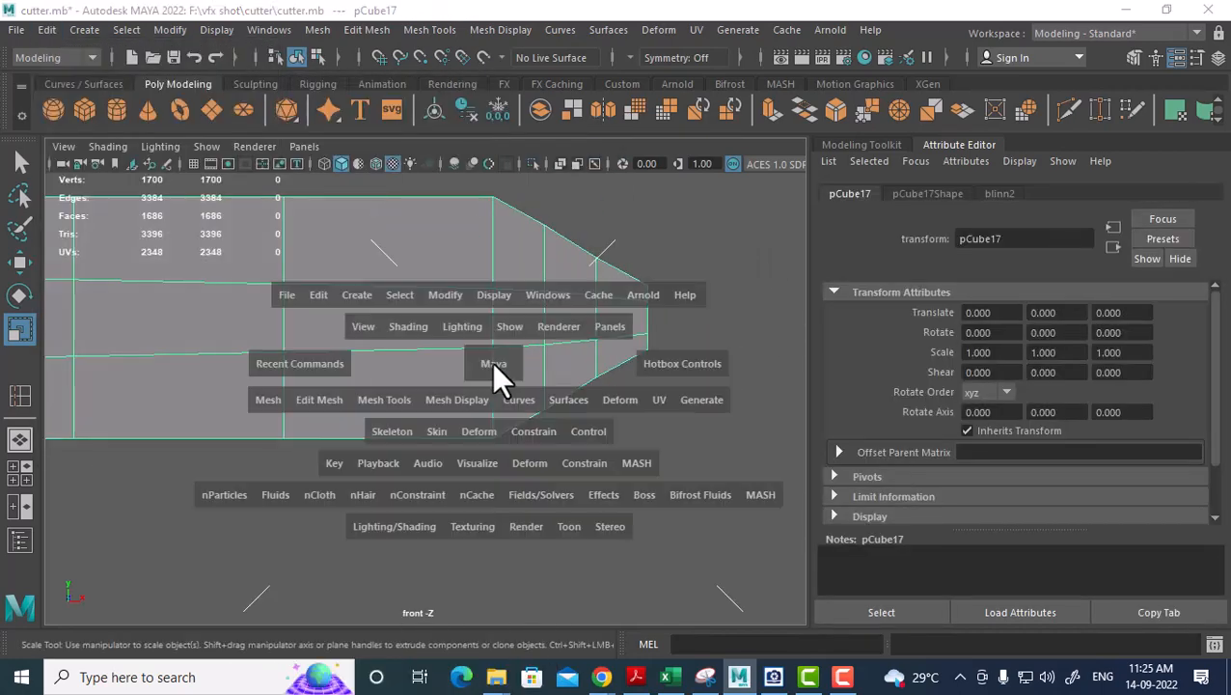
left_click_drag(497, 379, 574, 512, "alt")
left_click(573, 498)
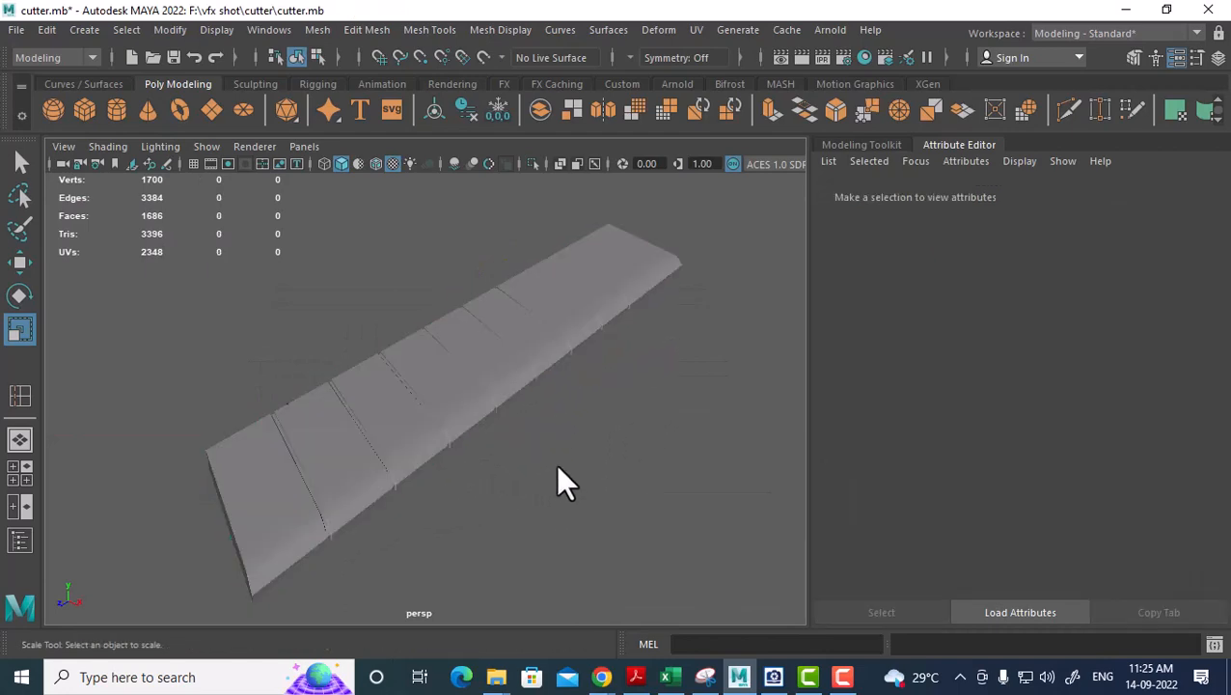
Show the hidden cutter parts again and select the ridged slider in the blade channel.
left_click(214, 29)
mouse_move(299, 145)
left_click(649, 224)
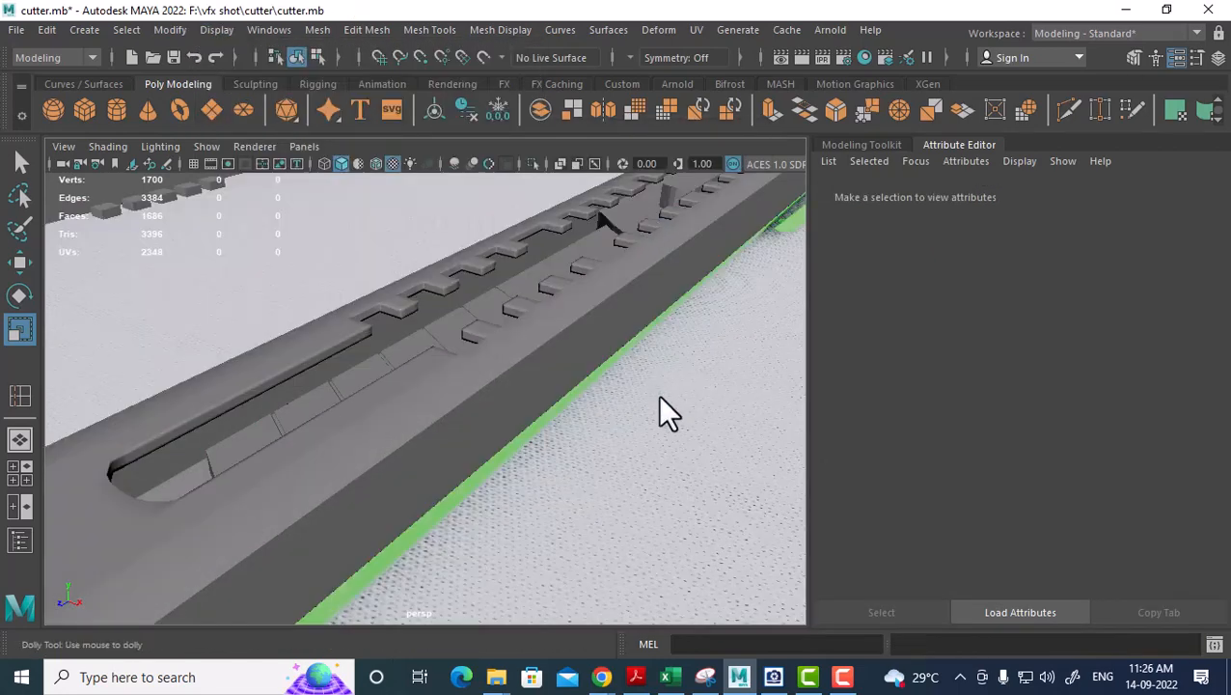
left_click_drag(659, 412, 446, 380, "alt")
left_click(502, 375)
left_click_drag(550, 425, 544, 467, "alt")
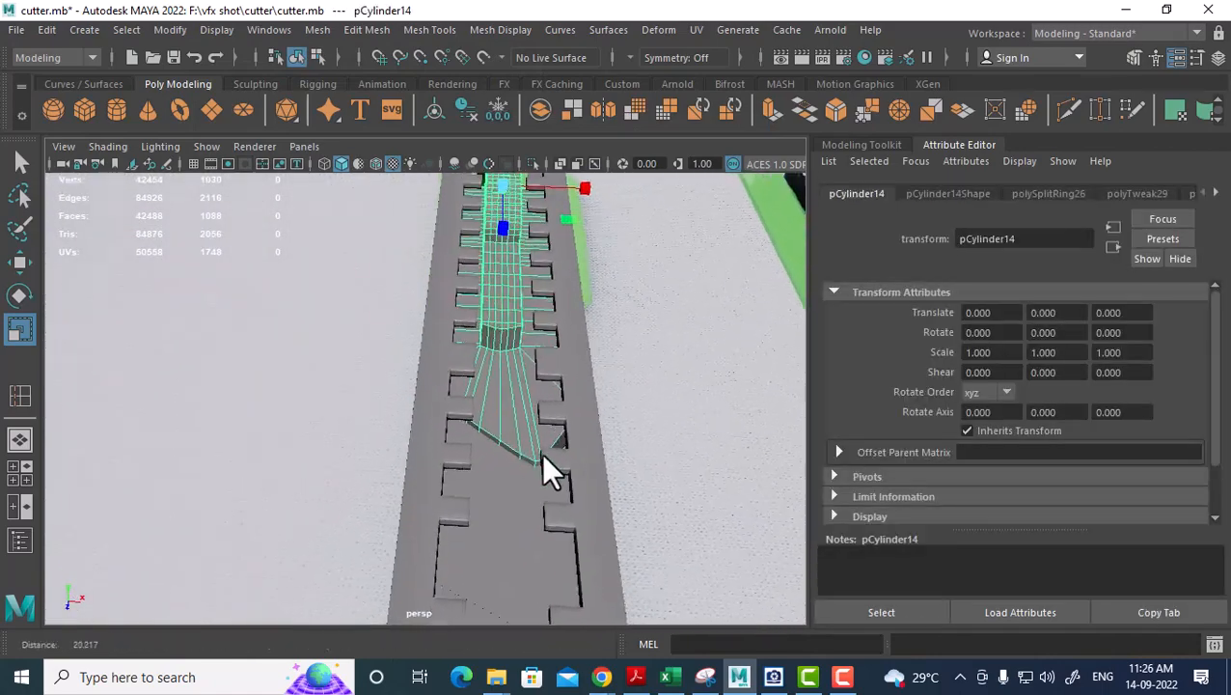
Isolate the ridged slider by hiding all unselected objects and turn off its smooth preview.
key("f")
key("alt+h")
right_click_drag(577, 439, 489, 412, "alt")
left_click_drag(483, 396, 511, 393, "alt")
right_click_drag(512, 393, 417, 360, "alt")
left_click_drag(416, 374, 503, 420, "alt")
key("3")
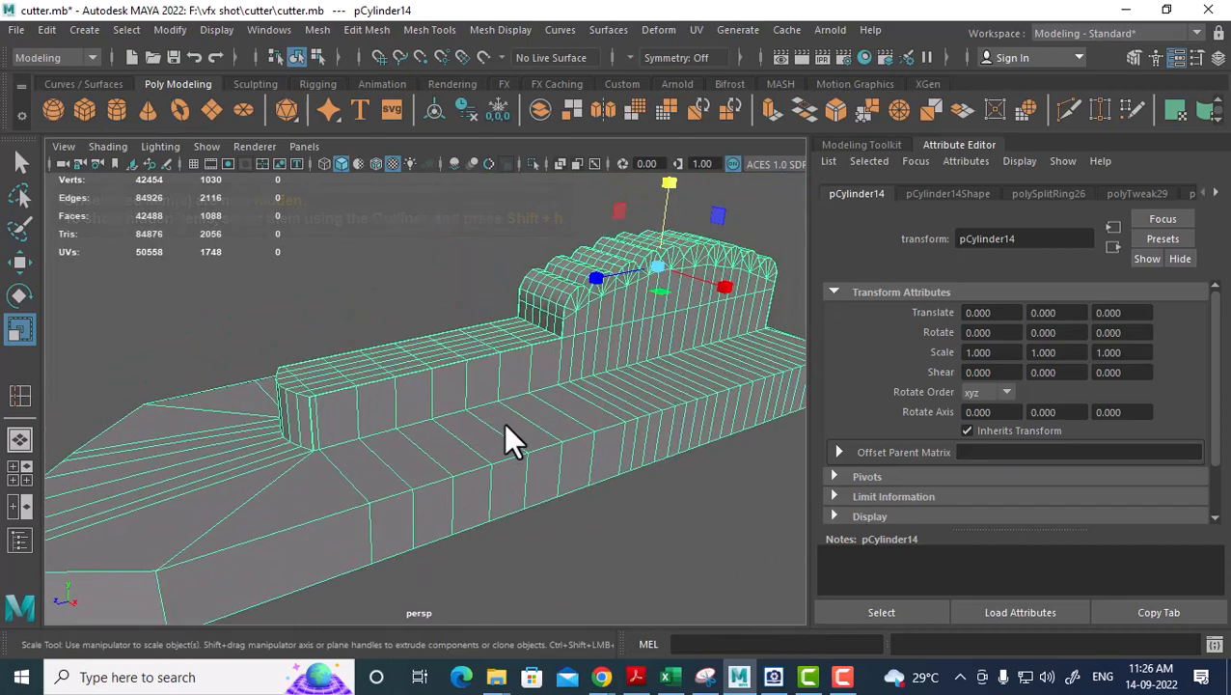
right_click_drag(503, 420, 569, 405, "alt")
key("1")
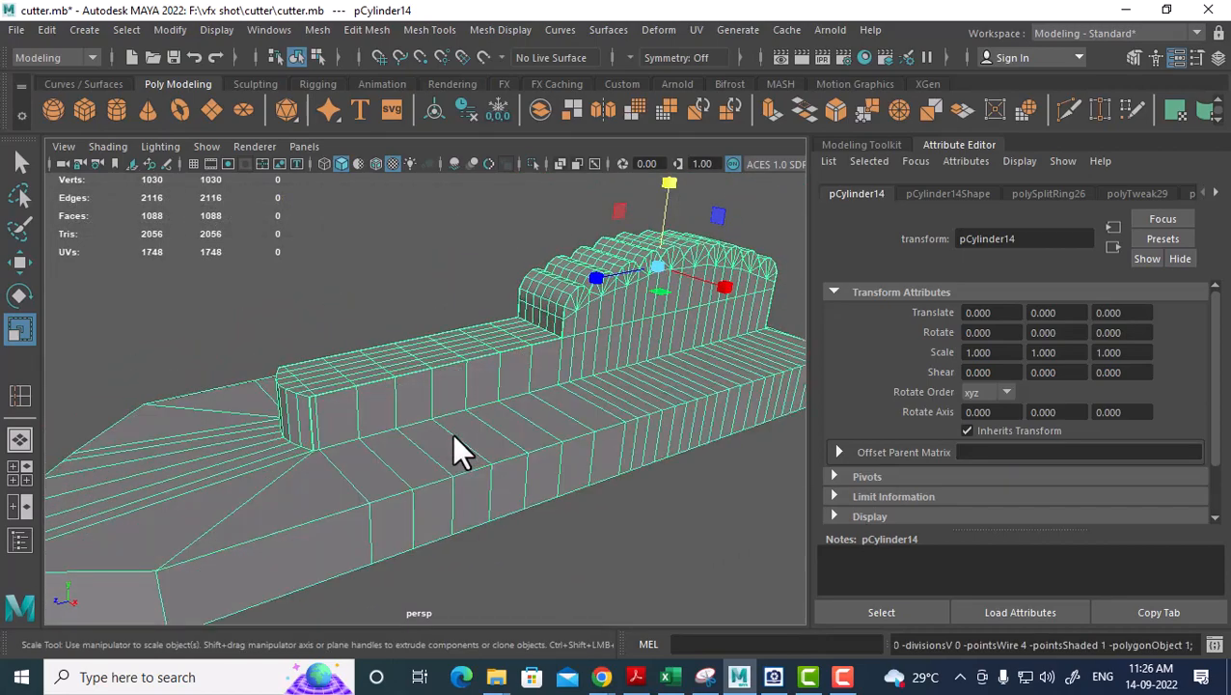
Insert sets of 6 edge loops along the slider's raised block, base top and base side, and check the smoothed shape.
right_click_drag(452, 433, 527, 406, "alt")
right_click_drag(549, 196, 501, 220, "shift")
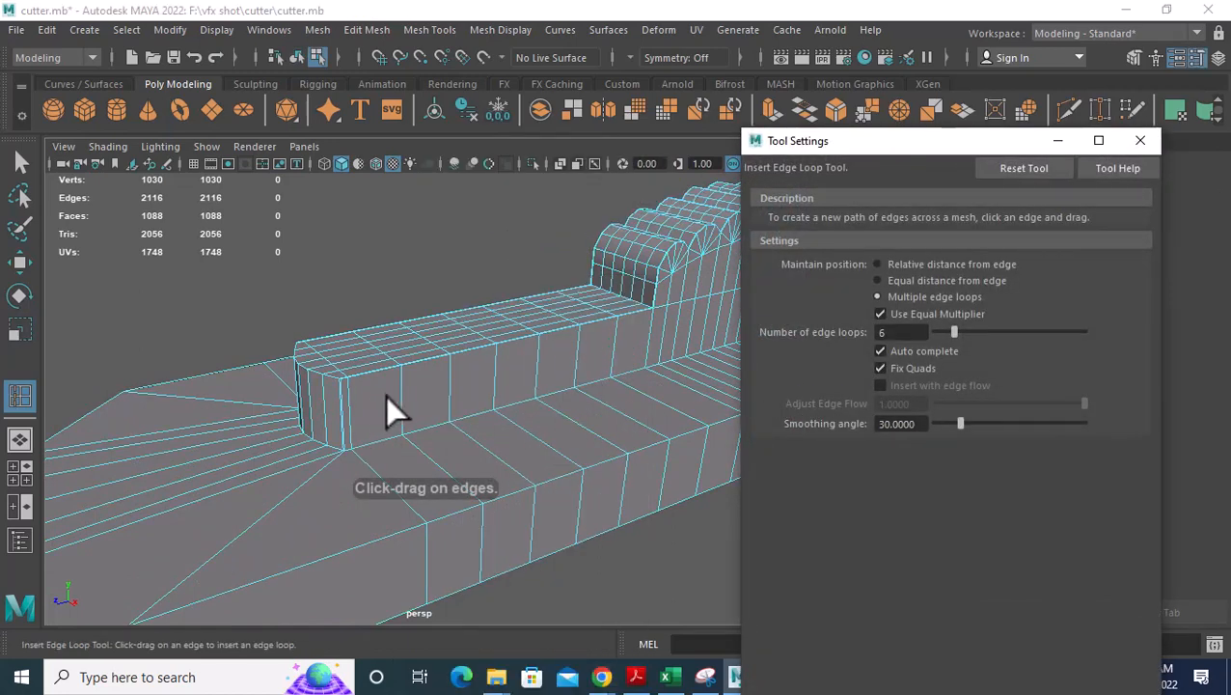
left_click_drag(385, 395, 402, 392)
left_click_drag(402, 392, 401, 312, "alt")
left_click(359, 387)
left_click(513, 409)
left_click(516, 407)
key("w")
right_click_drag(401, 312, 503, 152)
key("3")
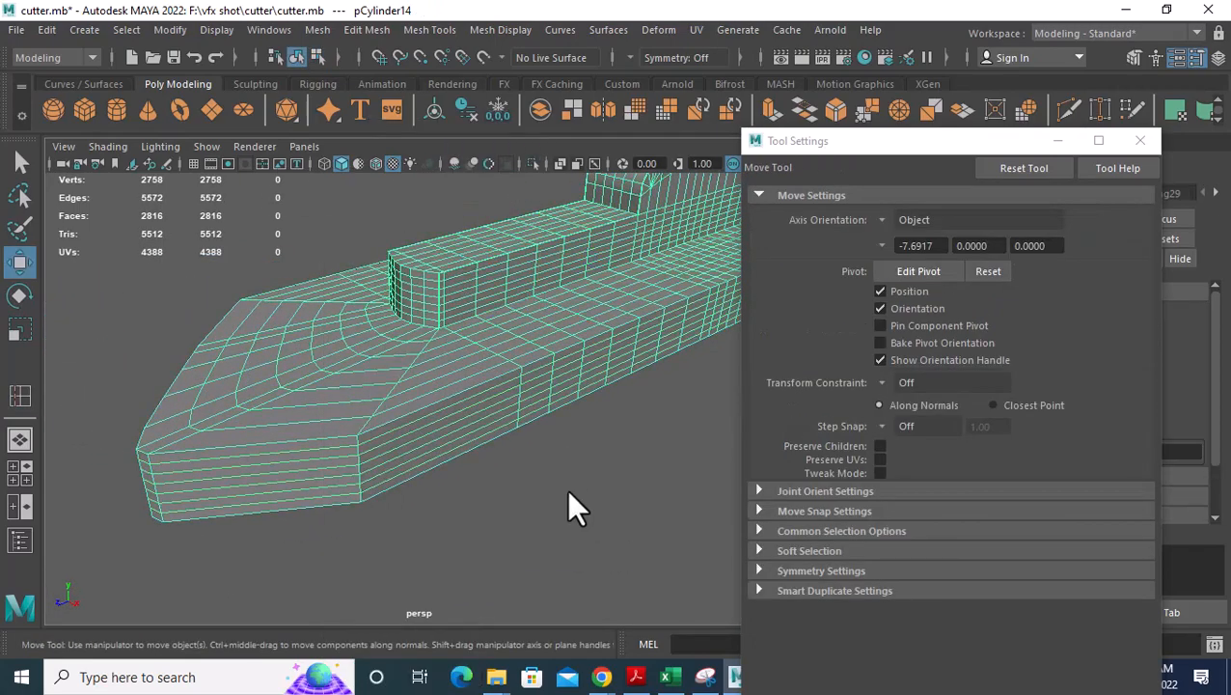
left_click(522, 537)
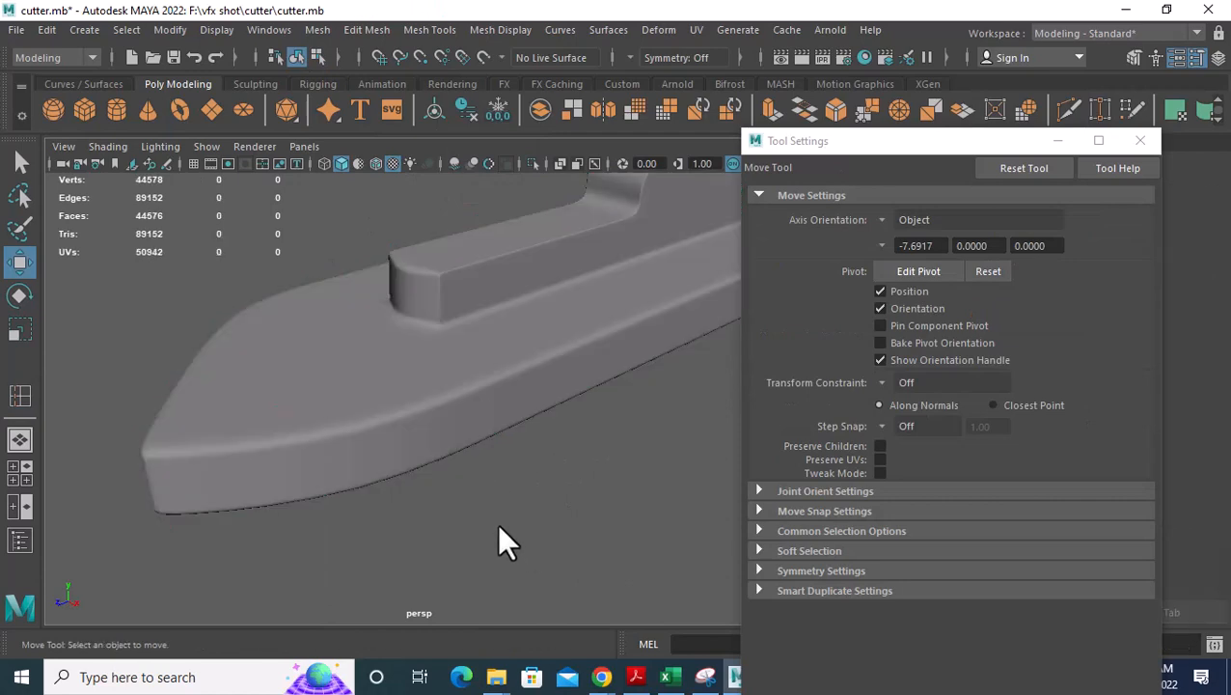
left_click(494, 424)
key("1")
Bevel the edge loops around the rim of the slider's base, adjust the bevel's segments and return to object mode.
right_click(428, 398)
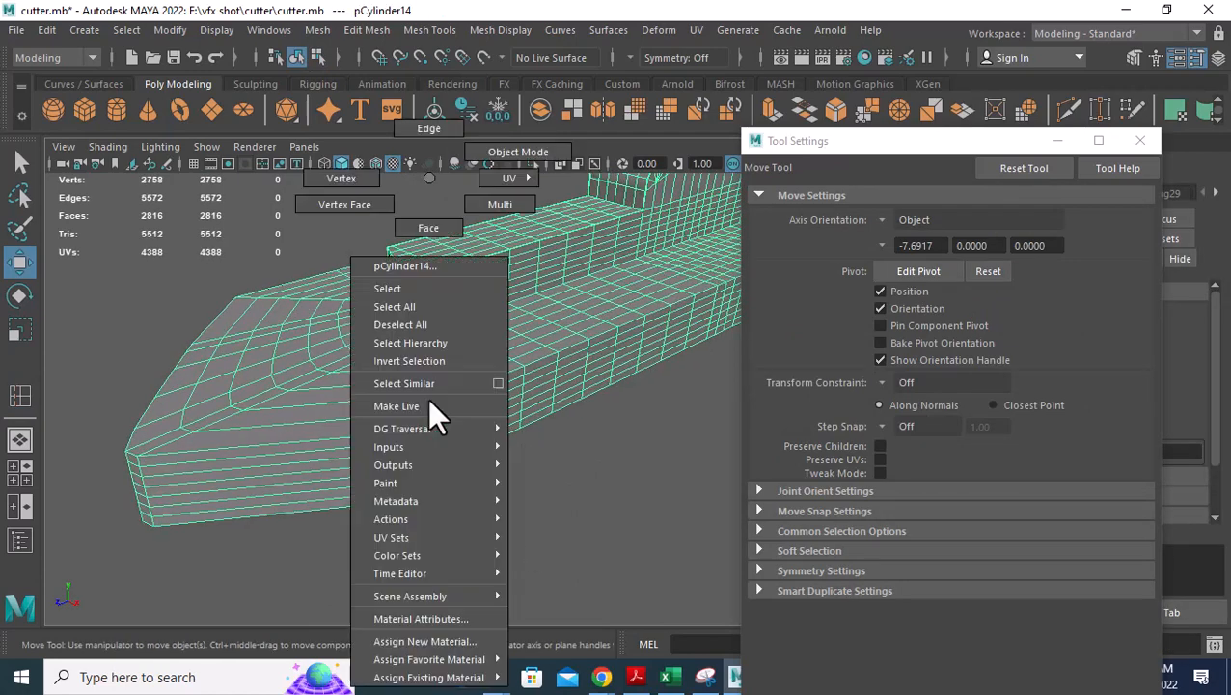
right_click_drag(427, 397, 428, 125)
double_click(432, 421)
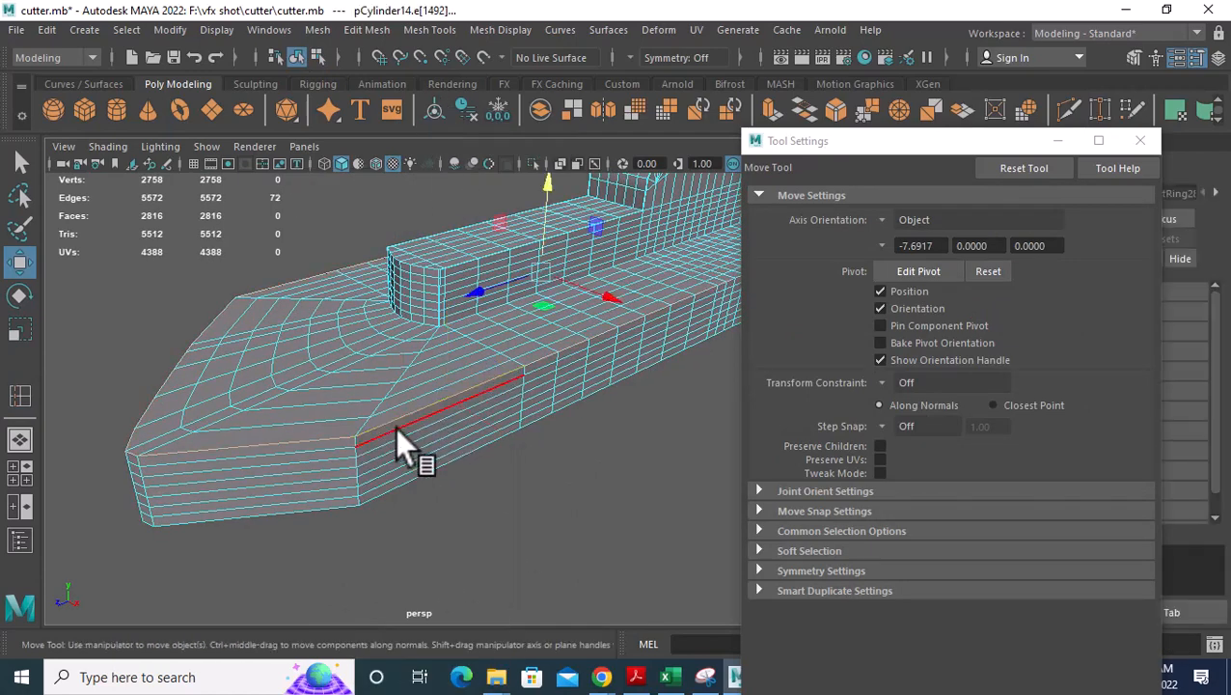
left_click_drag(302, 467, 426, 503, "alt")
double_click(318, 453, "shift")
right_click_drag(432, 343, 522, 347, "shift")
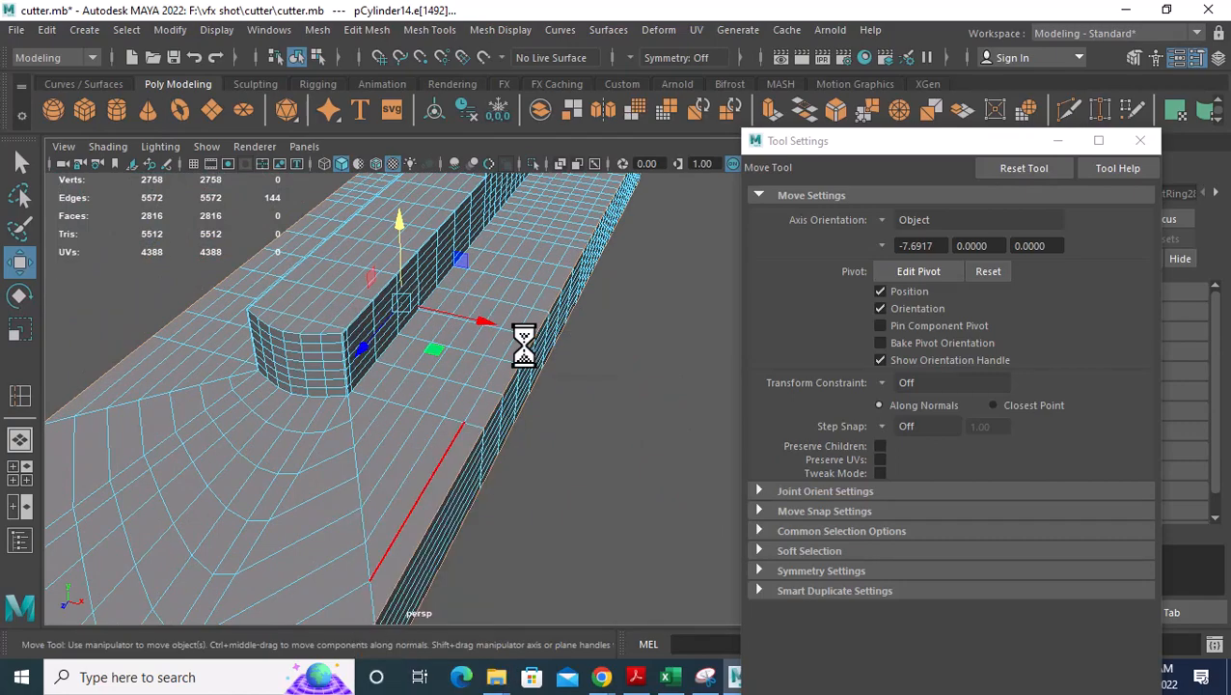
key("f")
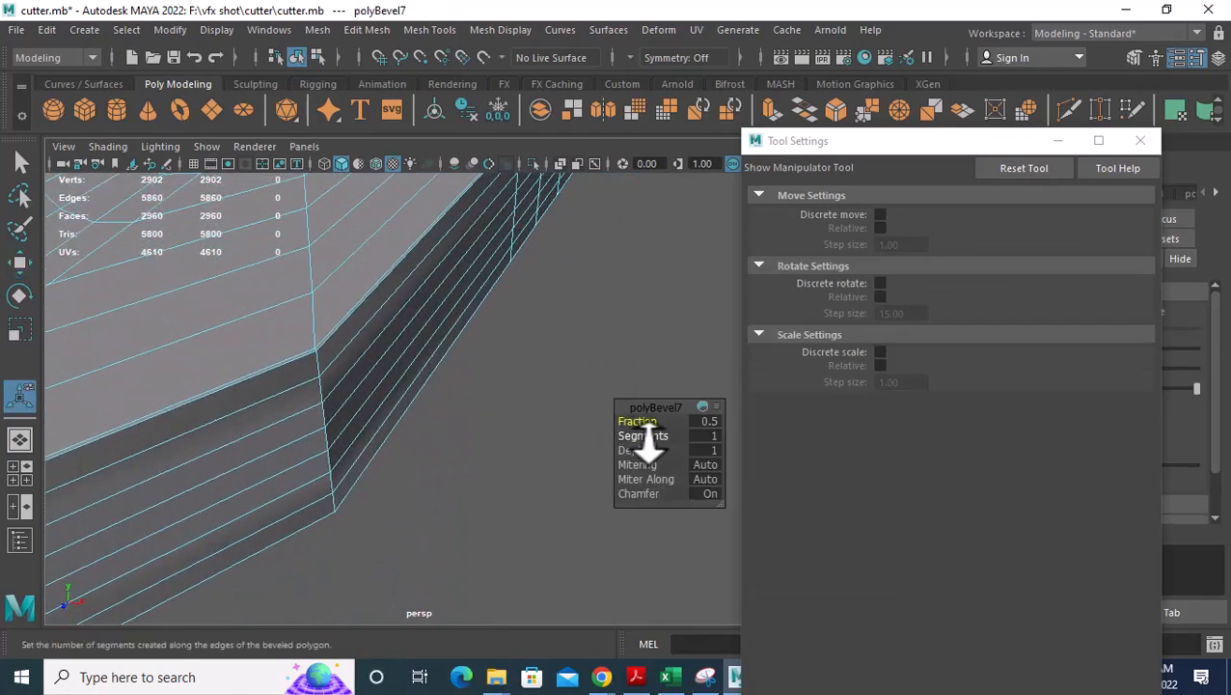
left_click_drag(640, 433, 659, 417)
right_click_drag(374, 178, 463, 155)
Examine the slider's wireframe around the bevelled base, raised block and ridged grip.
scroll(297, 453, "down", 6)
left_click_drag(412, 426, 427, 331, "alt")
left_click(462, 378)
middle_click_drag(427, 331, 378, 480, "alt")
right_click_drag(378, 481, 503, 557, "alt")
left_click_drag(503, 557, 541, 444, "alt")
middle_click_drag(541, 444, 448, 460, "alt")
right_click_drag(448, 460, 479, 522, "alt")
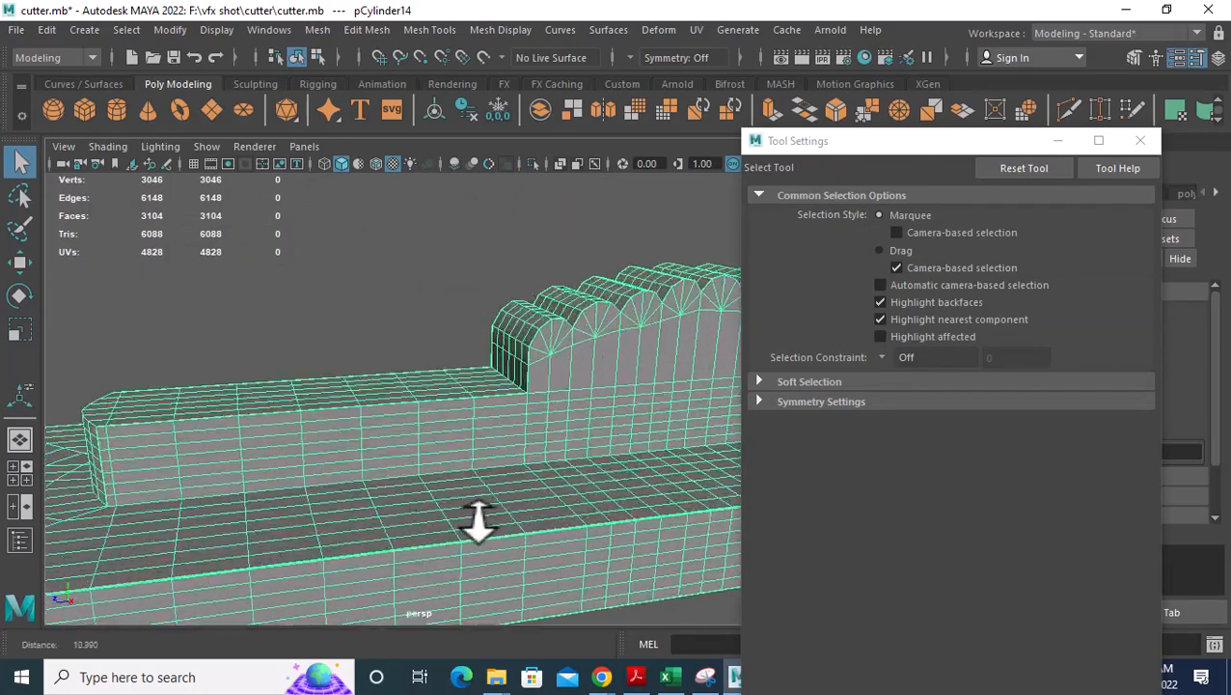
left_click_drag(479, 522, 489, 535, "alt")
right_click_drag(489, 535, 503, 495, "alt")
left_click_drag(502, 495, 373, 535, "alt")
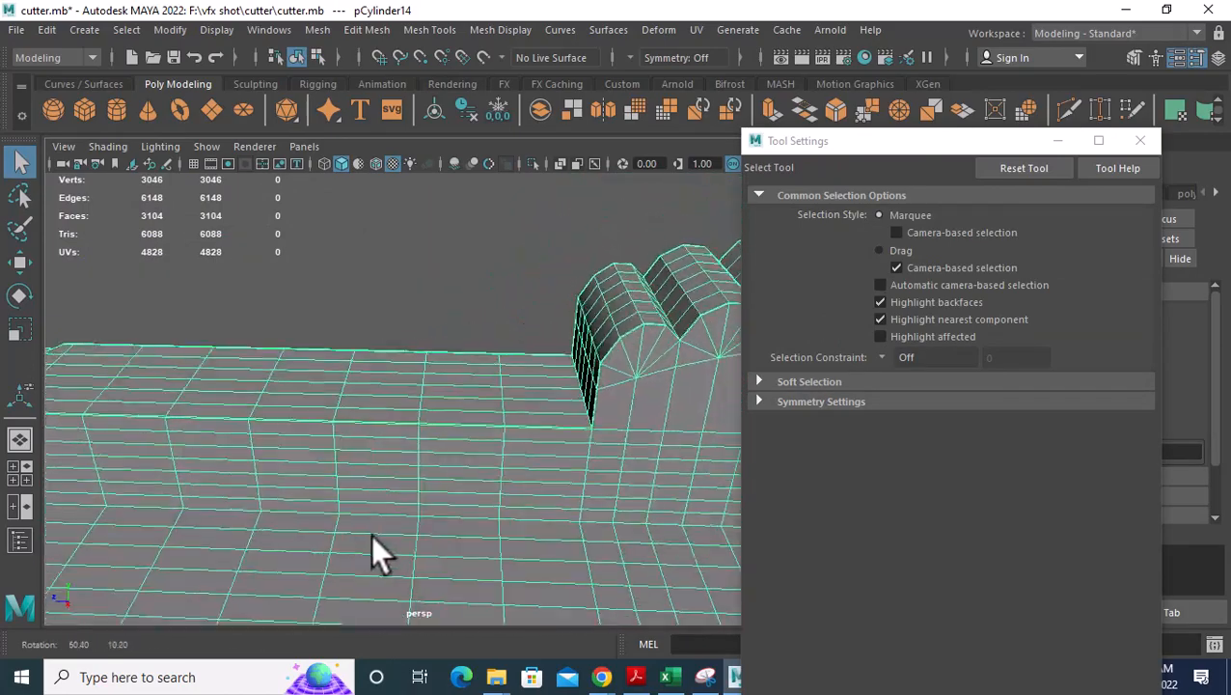
Turn on the slider's smooth preview, check its shape and bring the rest of the cutter back into view.
key("3")
key("f")
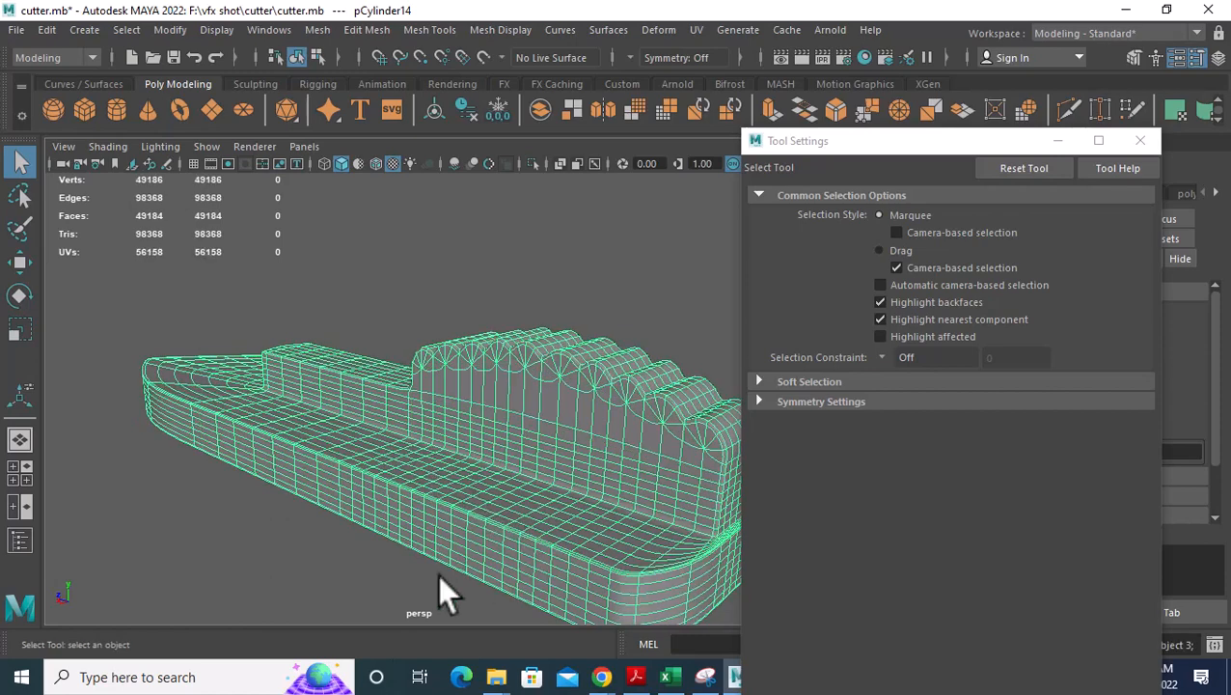
left_click(438, 574)
mouse_move(438, 574)
left_mouse_down("alt")
mouse_move(481, 528)
mouse_move(610, 580)
mouse_move(415, 541)
left_mouse_up("alt")
right_click_drag(415, 541, 538, 550, "alt")
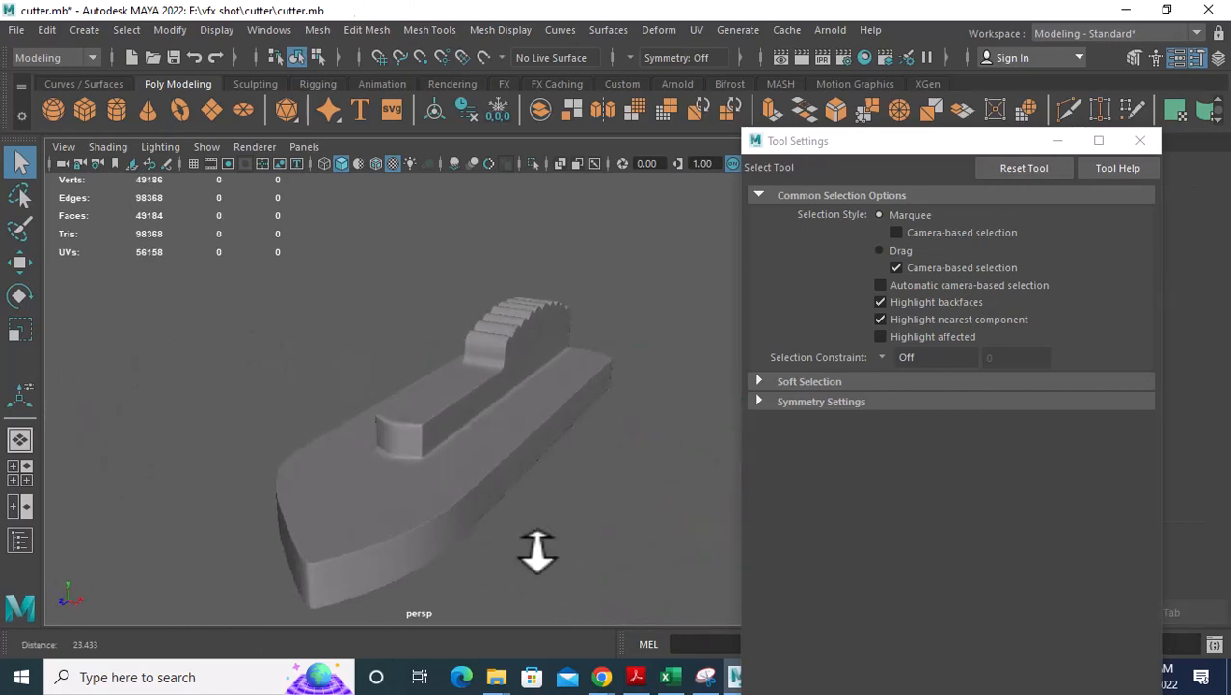
mouse_move(537, 550)
left_mouse_down("alt")
mouse_move(535, 517)
mouse_move(528, 557)
mouse_move(457, 469)
mouse_move(489, 438)
mouse_move(444, 489)
mouse_move(451, 528)
mouse_move(503, 548)
mouse_move(533, 533)
left_mouse_up("alt")
left_click(551, 529)
scroll(543, 545, "down", 5)
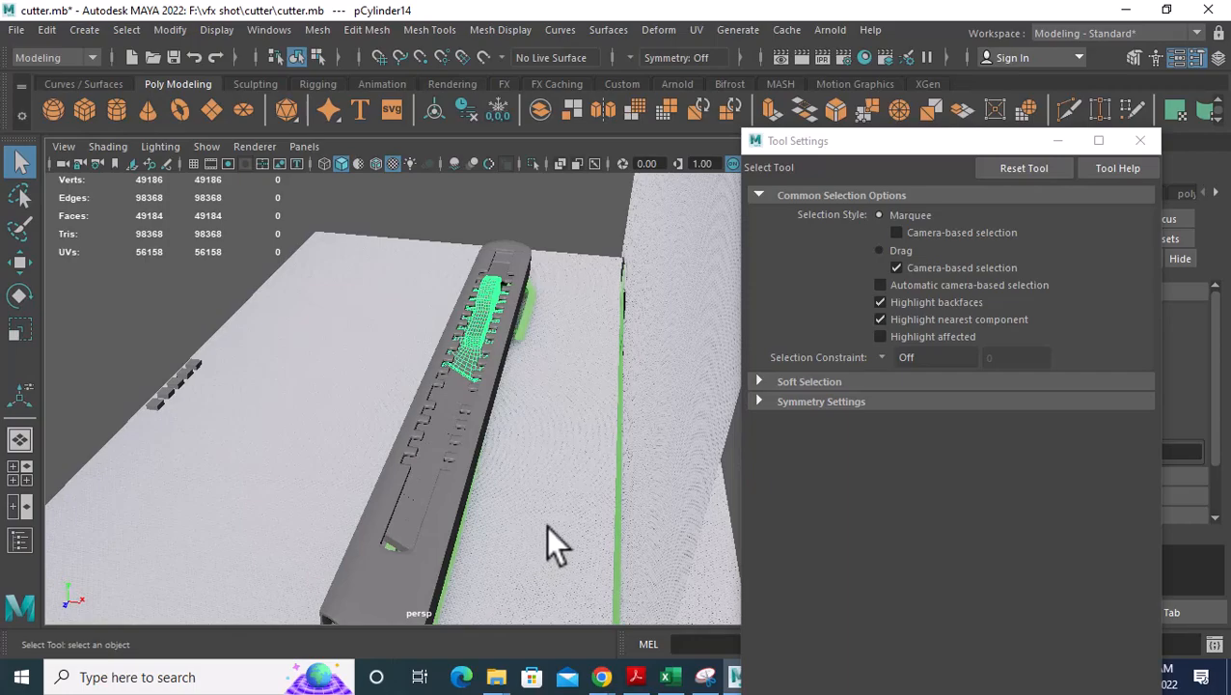
left_click(1139, 140)
Show the cutter from the top and select its main body near the end cap and the reference's side clip.
left_click_drag(642, 531, 636, 439, "alt")
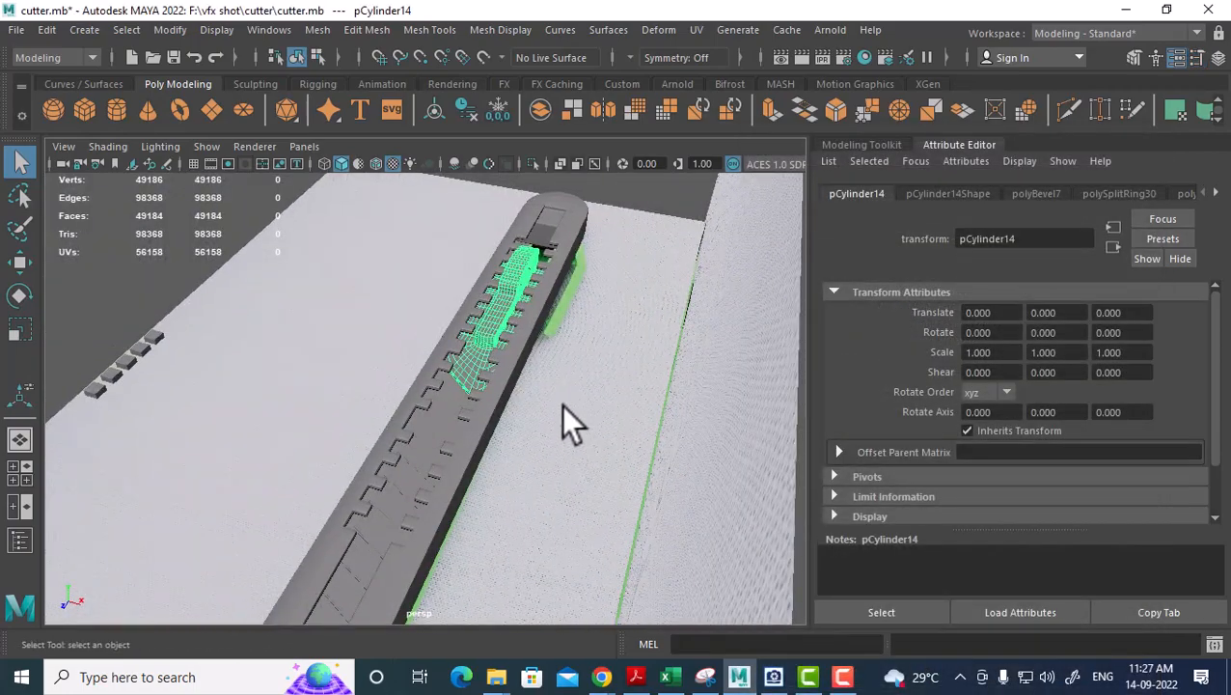
key("space")
left_click_drag(538, 311, 466, 312)
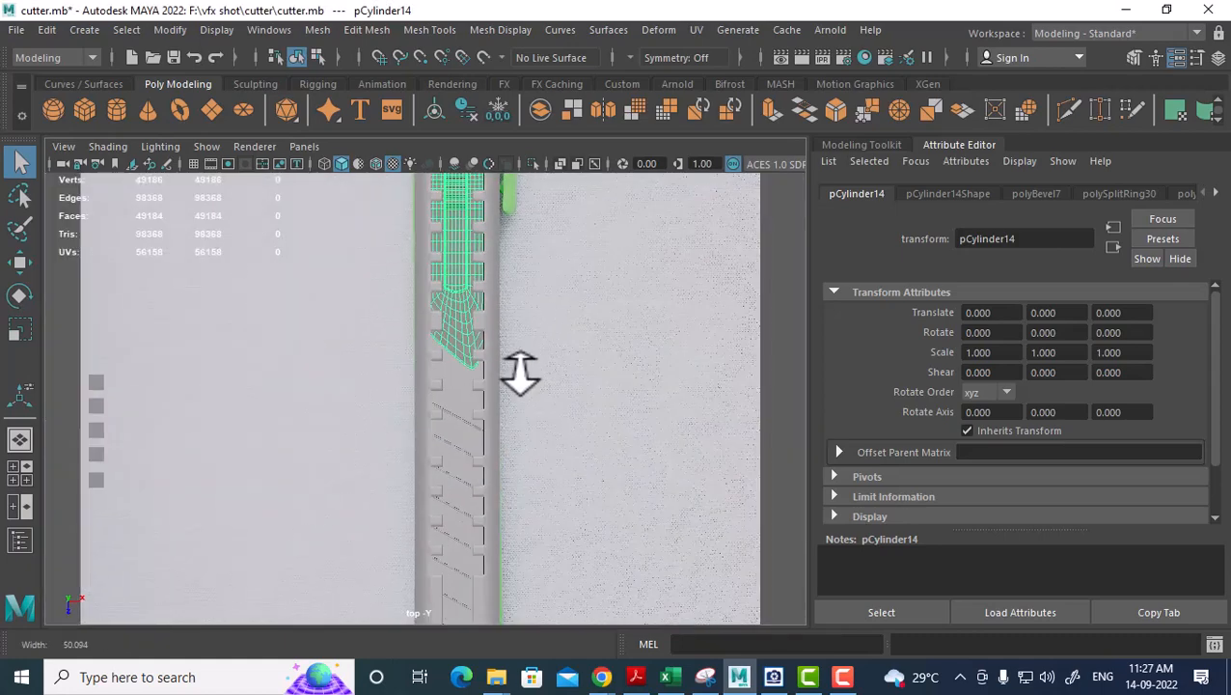
scroll(520, 374, "down", 1)
middle_click_drag(512, 241, 495, 446, "alt")
middle_click_drag(493, 314, 482, 386, "alt")
scroll(520, 470, "up", 2)
scroll(503, 407, "up", 1)
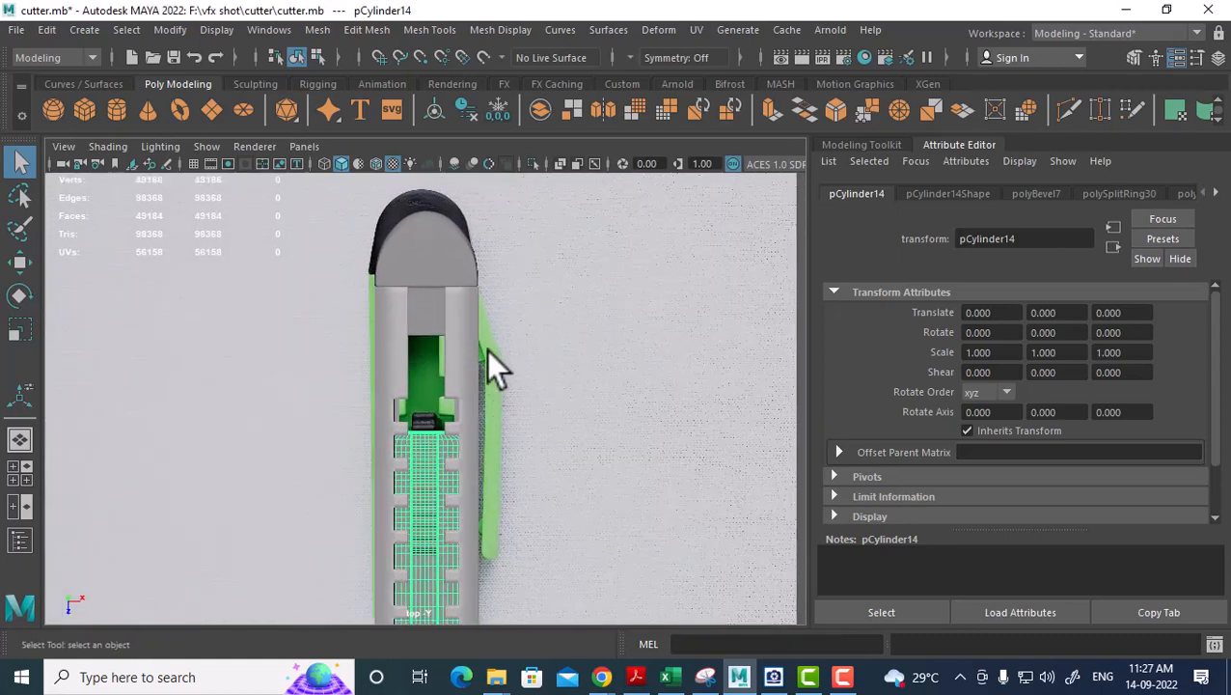
left_click(479, 338)
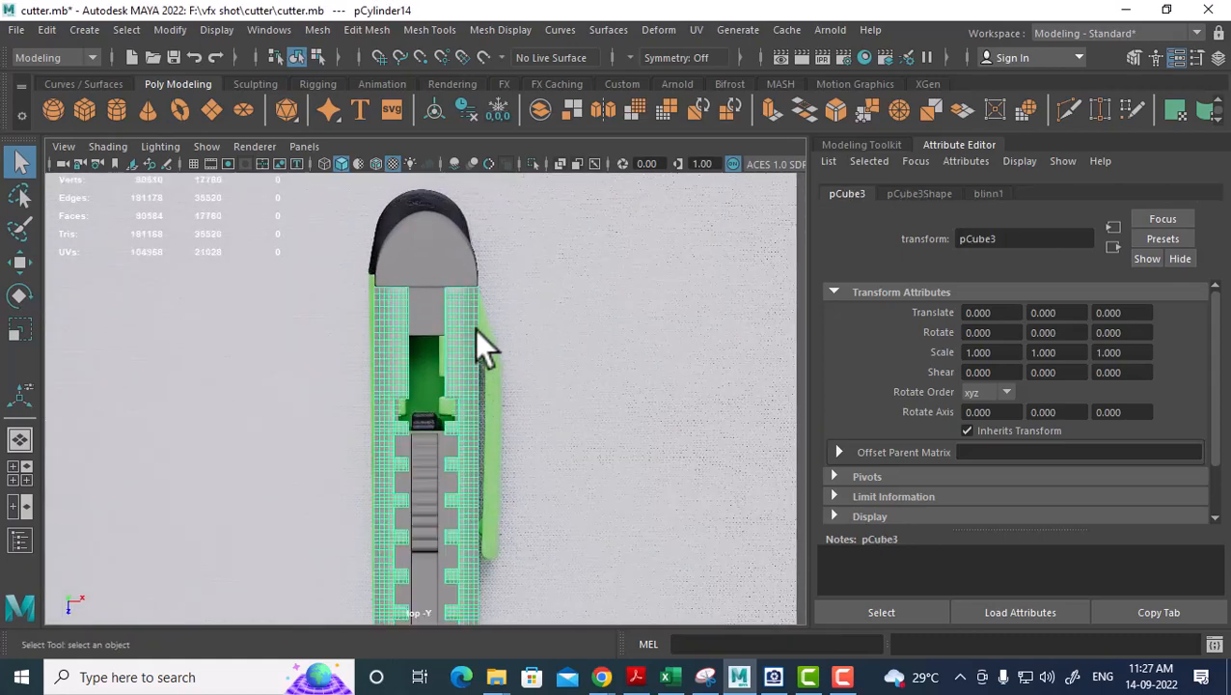
Examine the cutter's reference photos from the top, back and side, focusing on the clip and where it joins the body.
left_click(773, 676)
left_click_drag(316, 269, 226, 274)
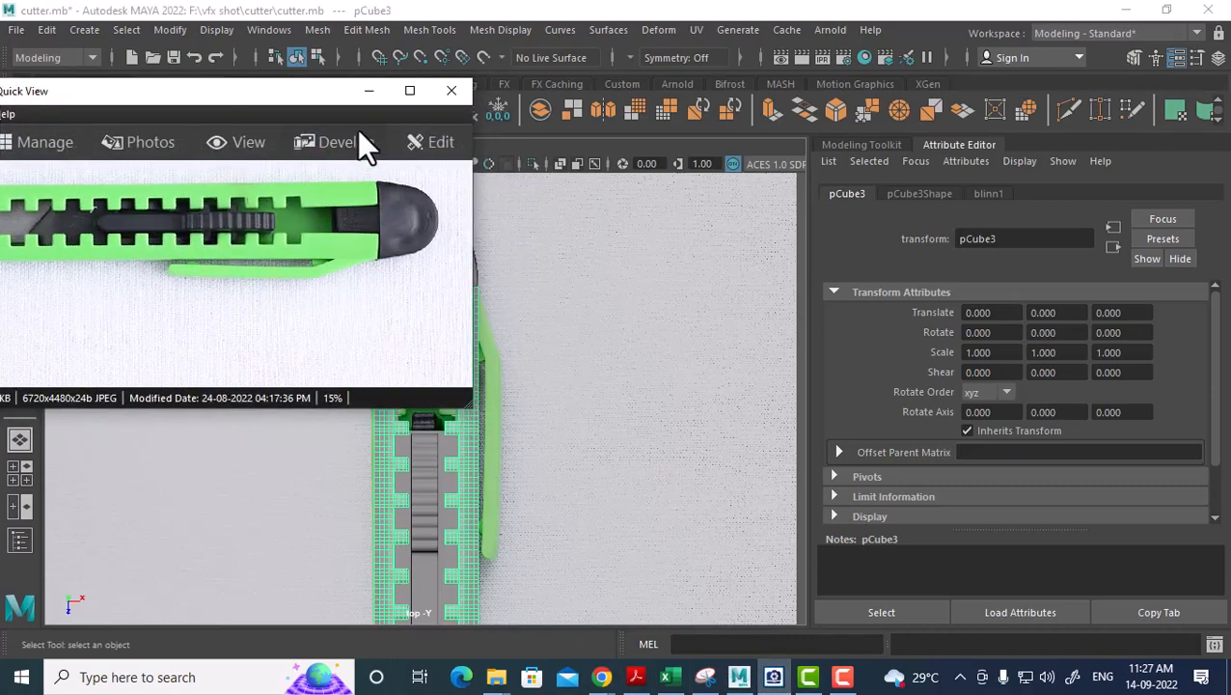
left_click(369, 93)
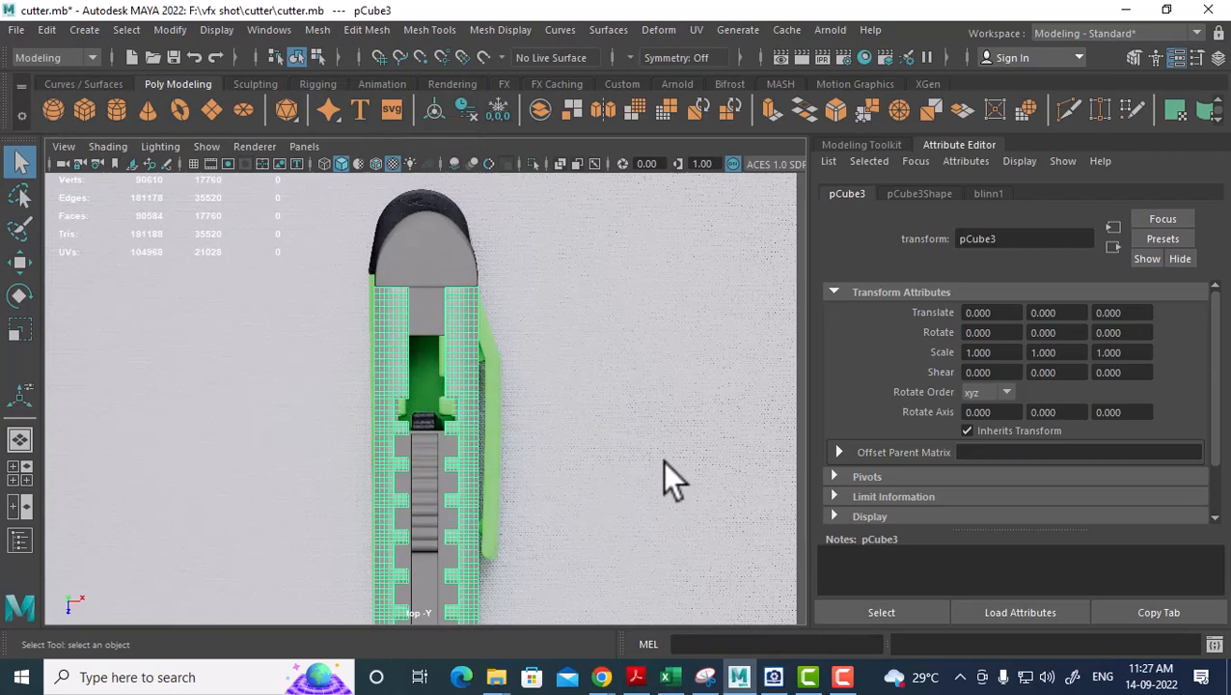
left_click(773, 674)
scroll(223, 291, "down", 1)
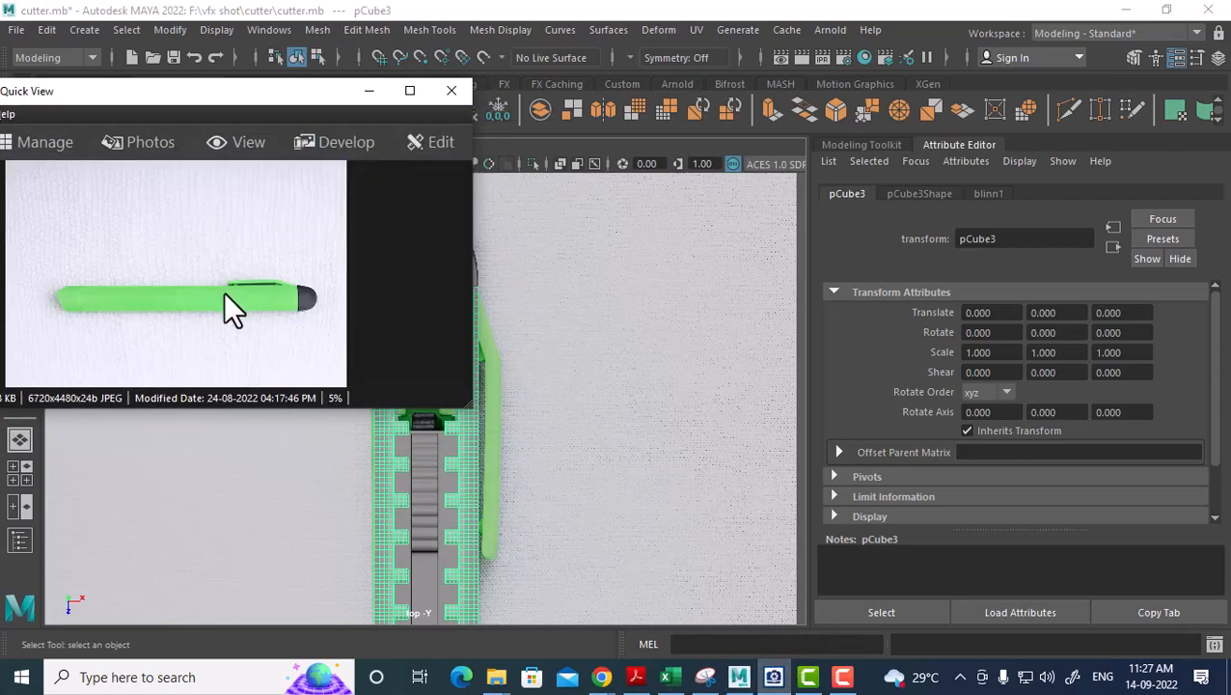
scroll(223, 291, "up", 1)
scroll(228, 293, "down", 1)
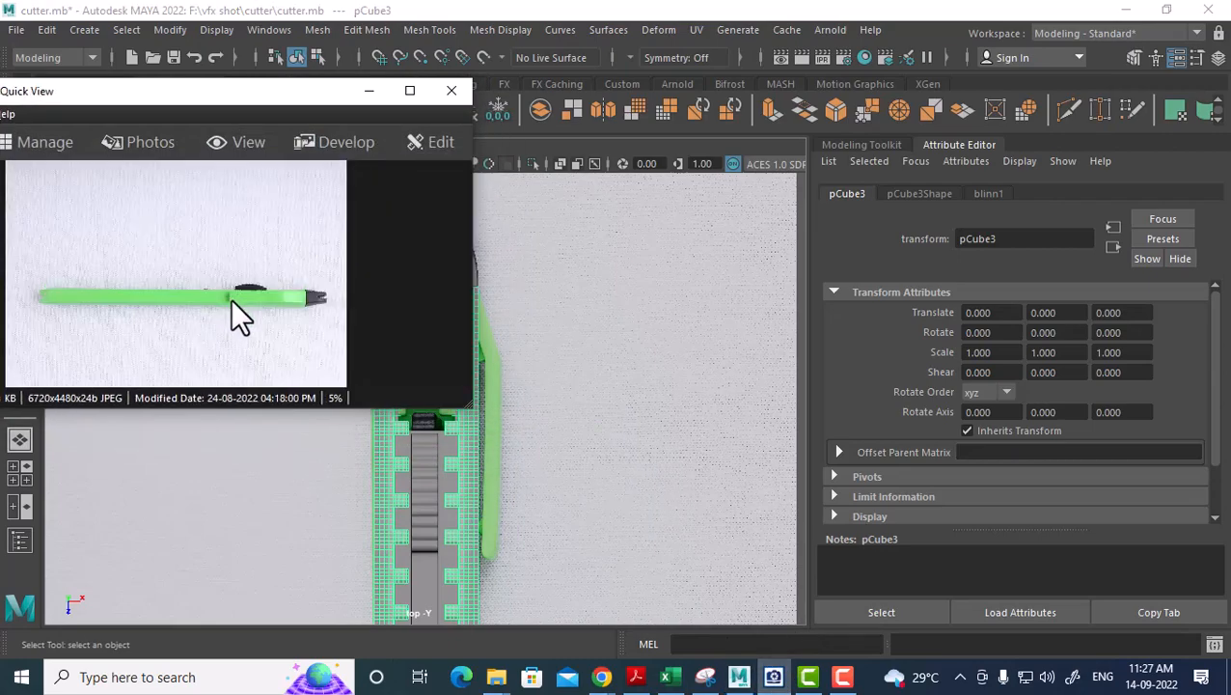
scroll(301, 312, "up", 1, "ctrl")
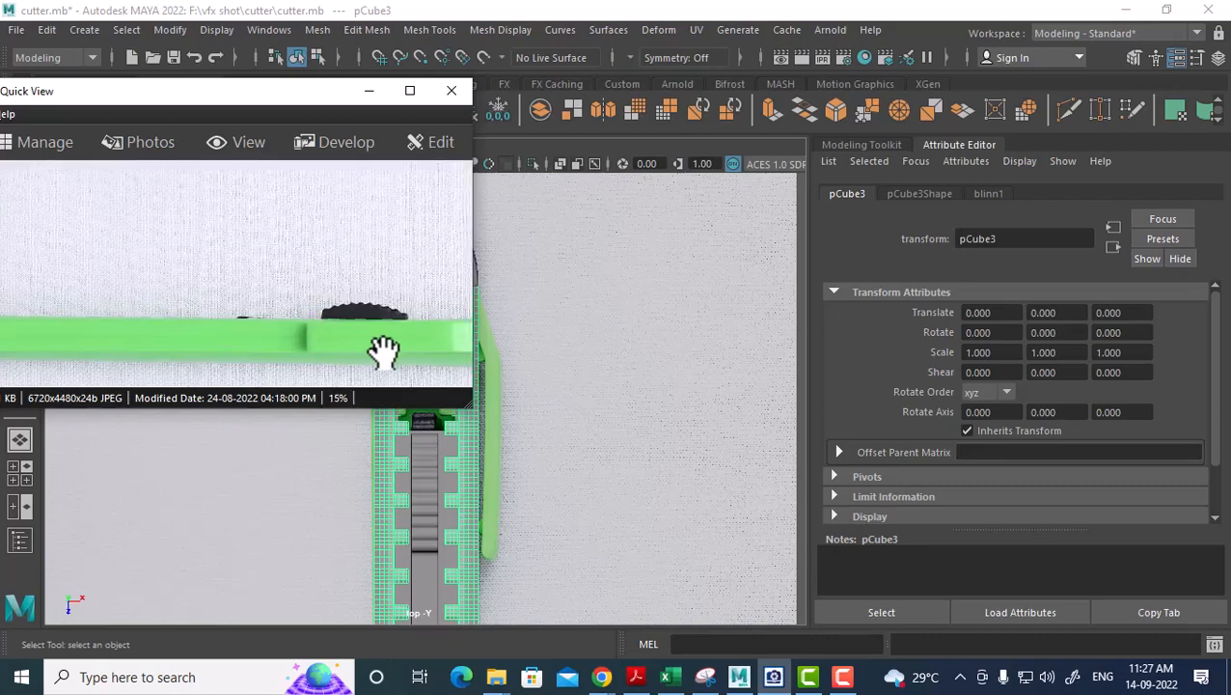
left_click_drag(385, 352, 260, 310)
left_click(368, 92)
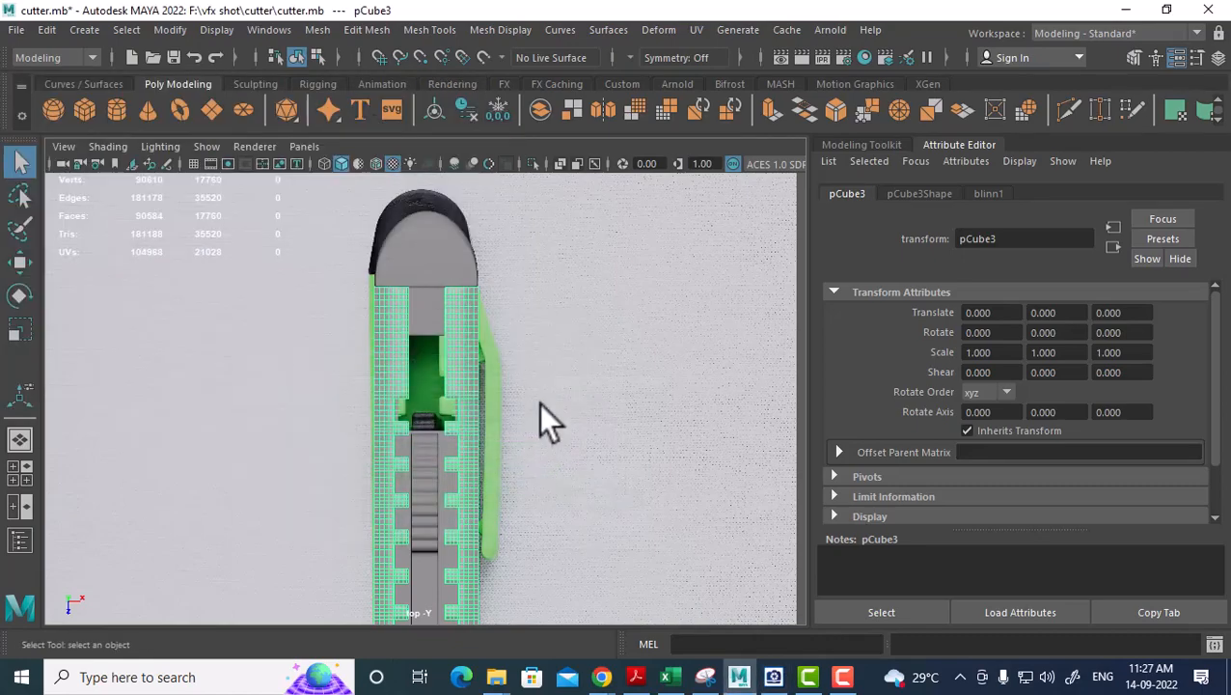
Hide the reference image layer layer1 in the perspective view, select the cutter's body and show the layer again.
key("space")
left_click_drag(489, 391, 518, 301)
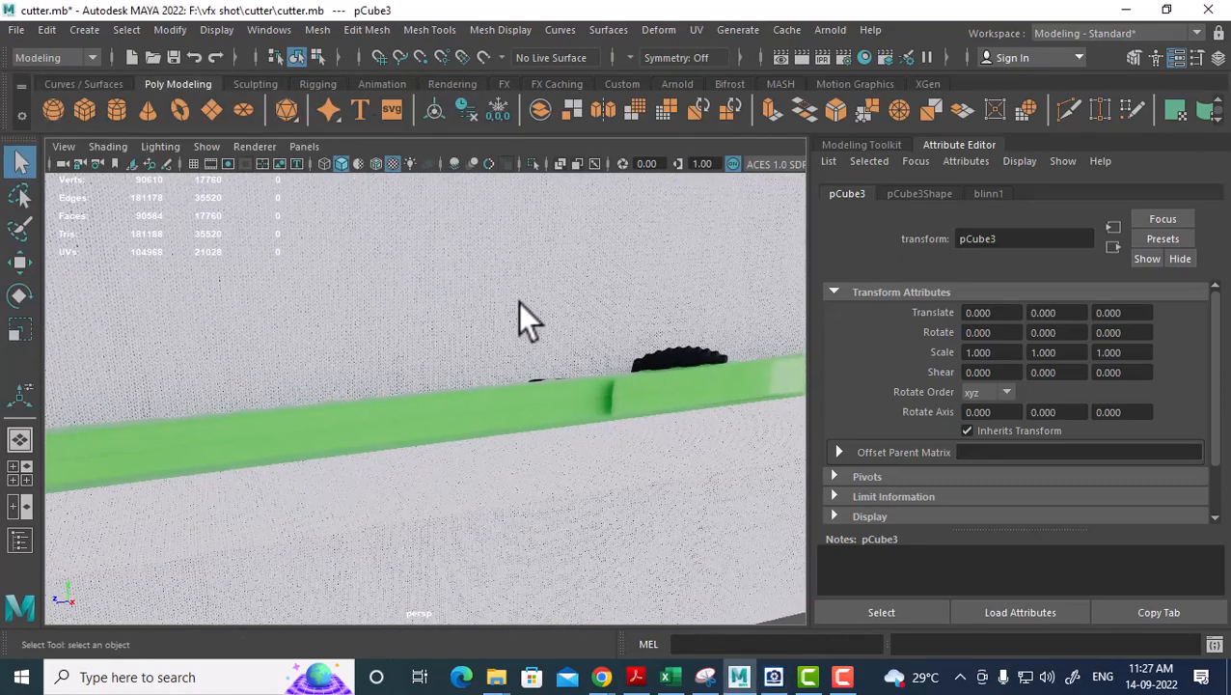
middle_click_drag(517, 301, 517, 438, "alt")
left_click_drag(517, 438, 650, 432, "alt")
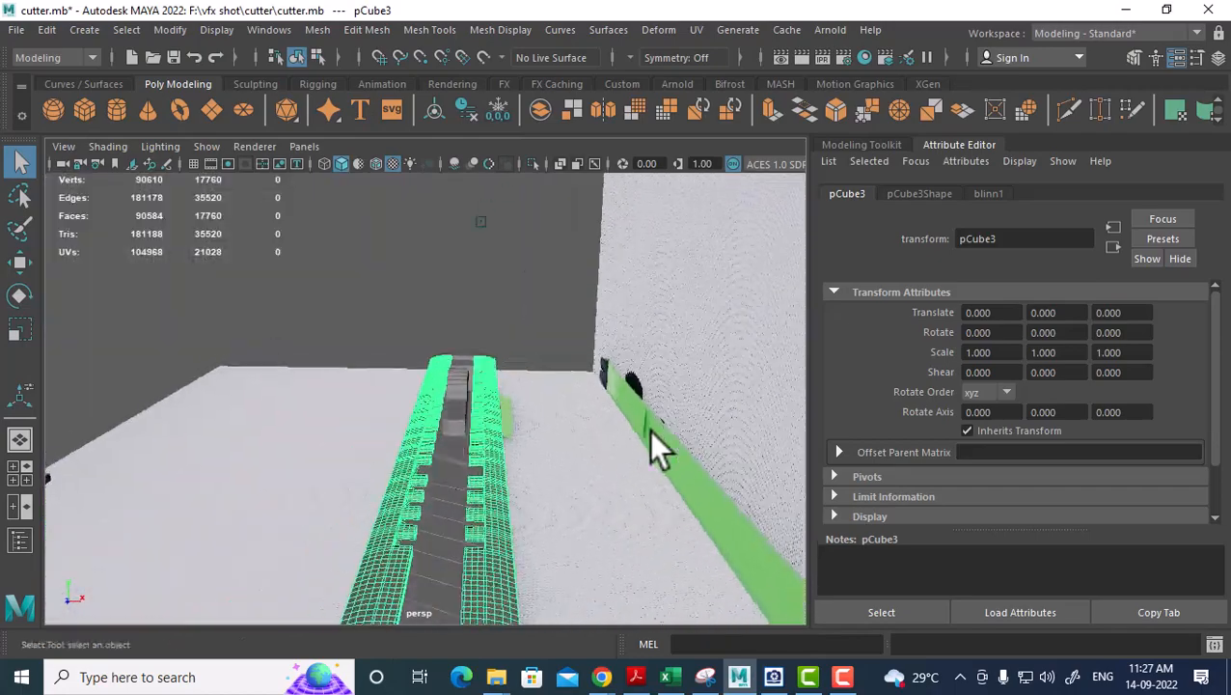
left_click(687, 528)
left_click(1217, 57)
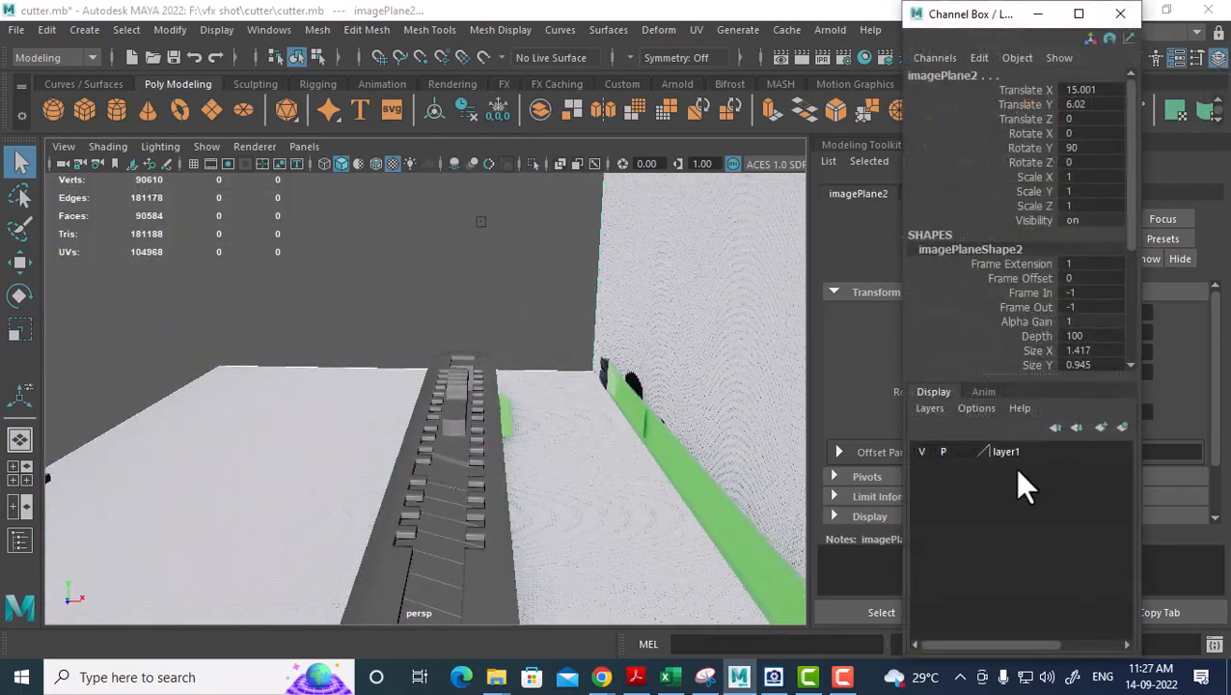
left_click(921, 450)
left_click_drag(675, 453, 493, 474, "alt")
left_click(557, 398)
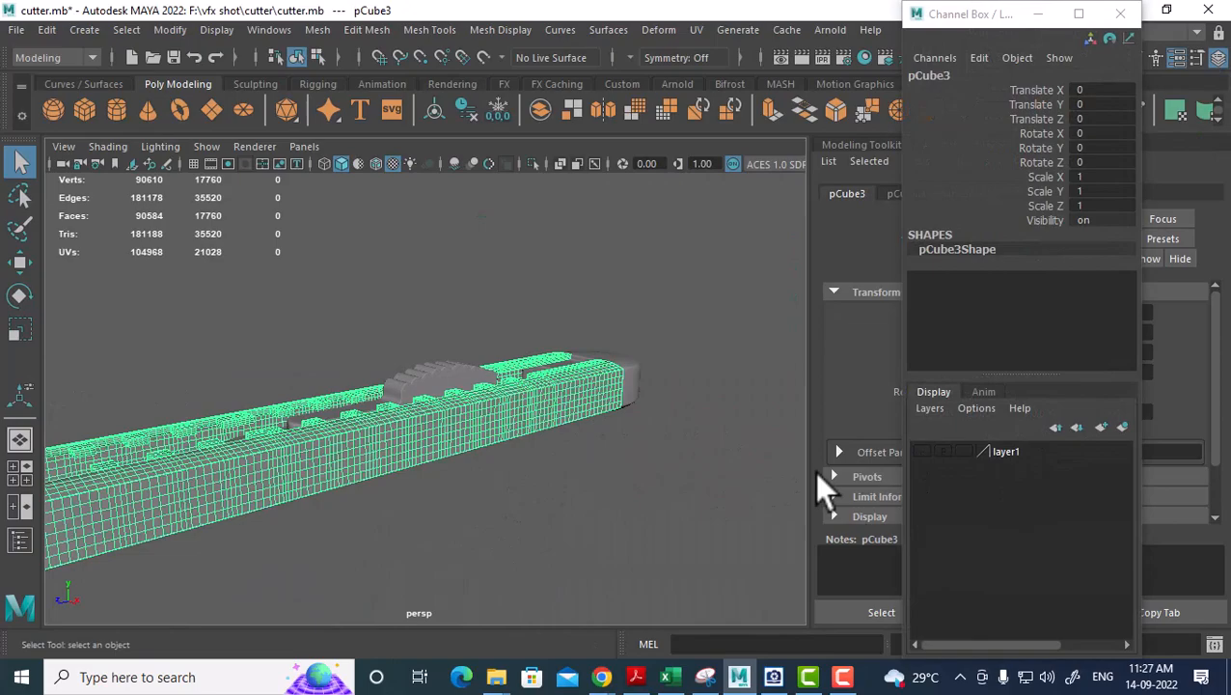
left_click(917, 450)
Compare the body's end cap area with the side reference photo in the left view with wireframe display.
left_click_drag(619, 472, 656, 490, "alt")
key("space")
left_click_drag(668, 434, 566, 402)
middle_click_drag(623, 386, 418, 369, "alt")
scroll(418, 369, "down", 10)
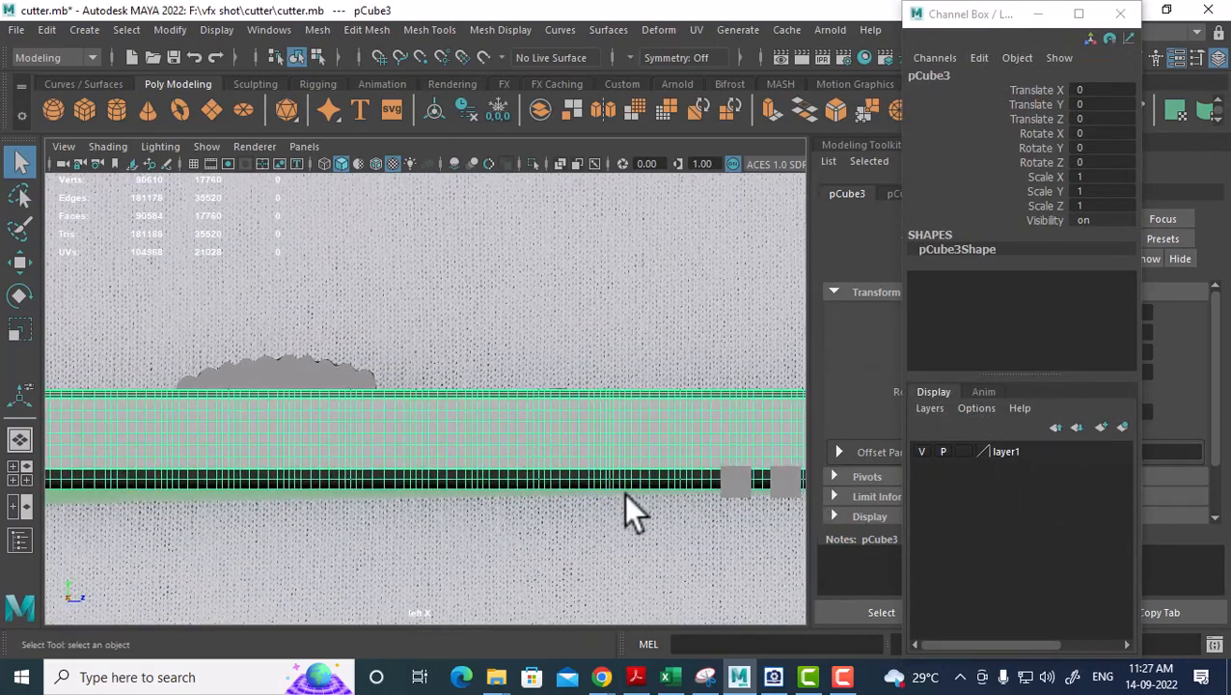
key("4")
right_click_drag(639, 521, 416, 384, "alt")
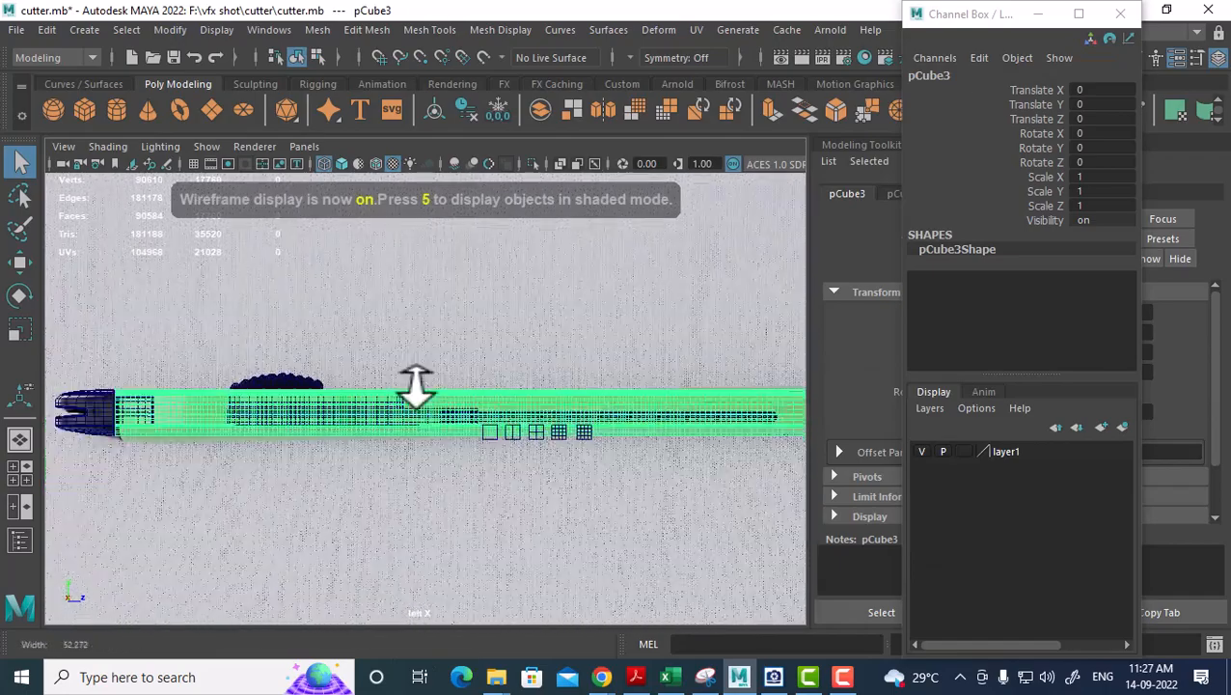
middle_click_drag(416, 384, 502, 434, "alt")
scroll(315, 434, "up", 5)
right_click_drag(315, 434, 390, 258, "alt")
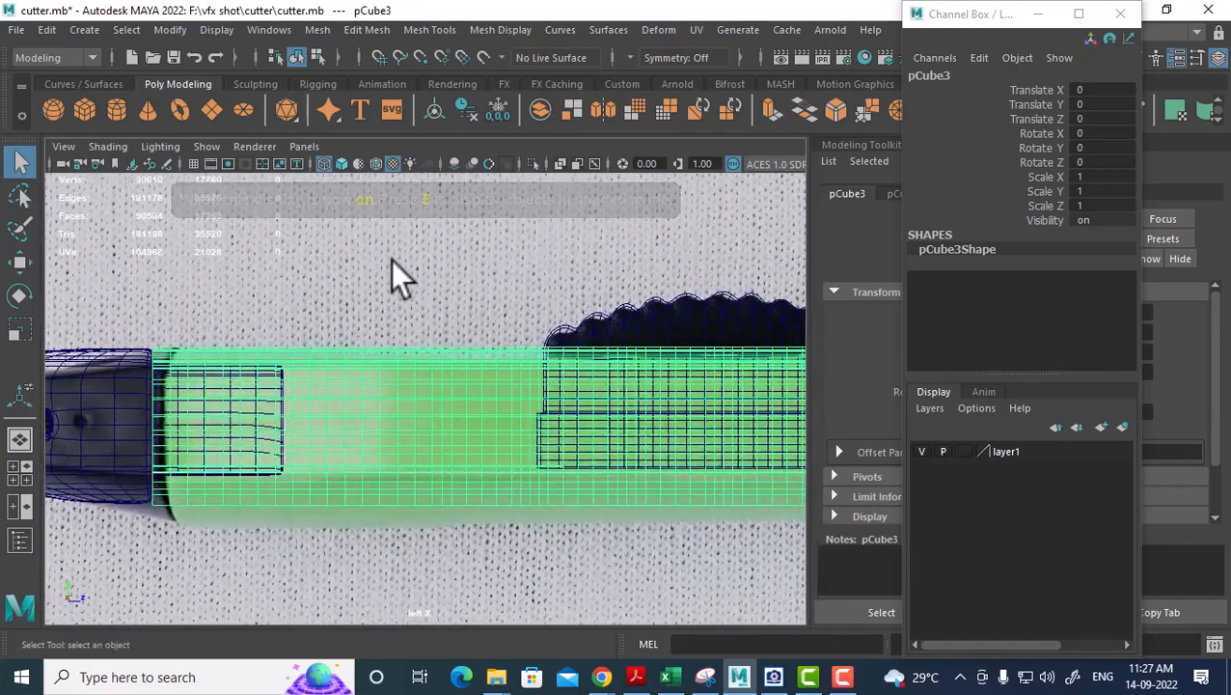
Try selecting the body's side-wall faces just beyond the end cap's insert, keeping only those on the clip side.
right_click(391, 259)
right_click_drag(384, 361, 375, 238)
left_click(291, 373)
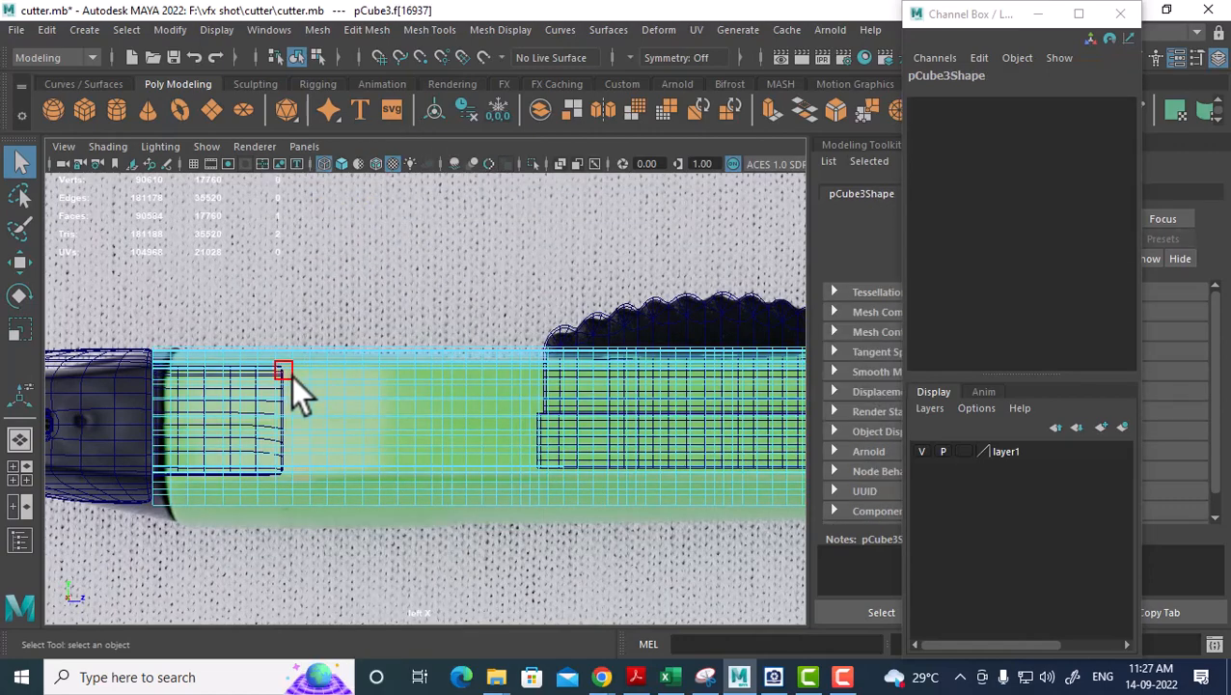
left_click_drag(292, 375, 478, 473)
key("space")
key("space")
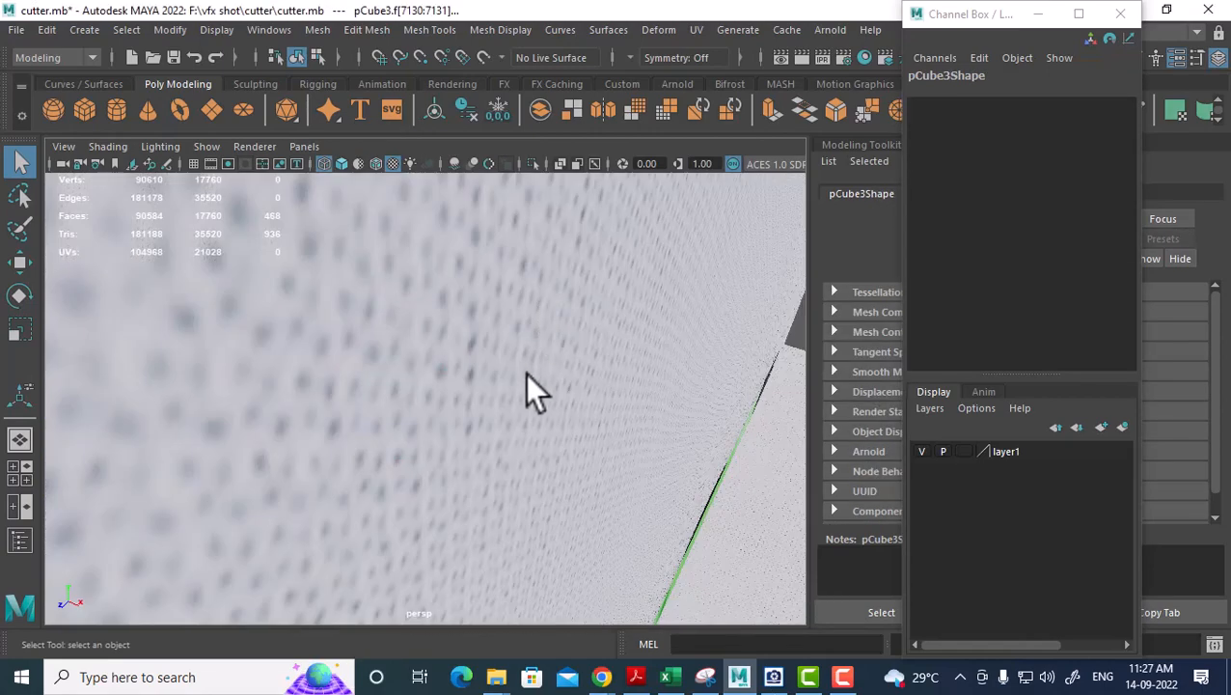
key("f")
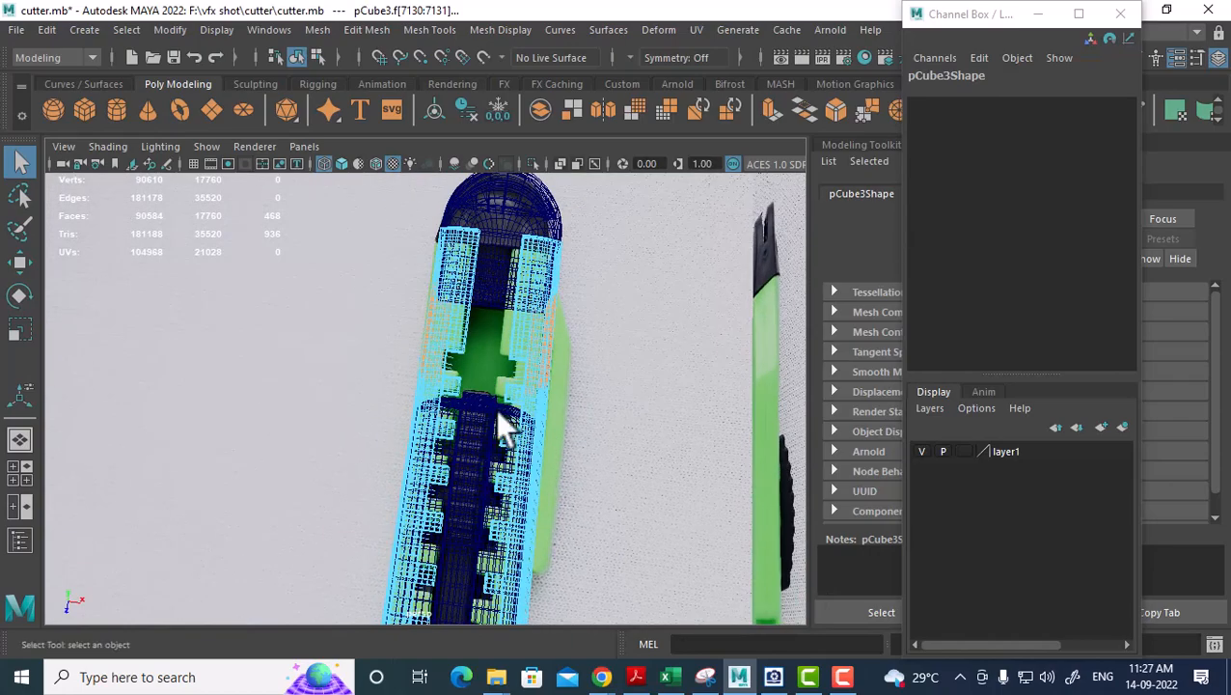
left_click_drag(578, 320, 462, 471, "alt")
key("space")
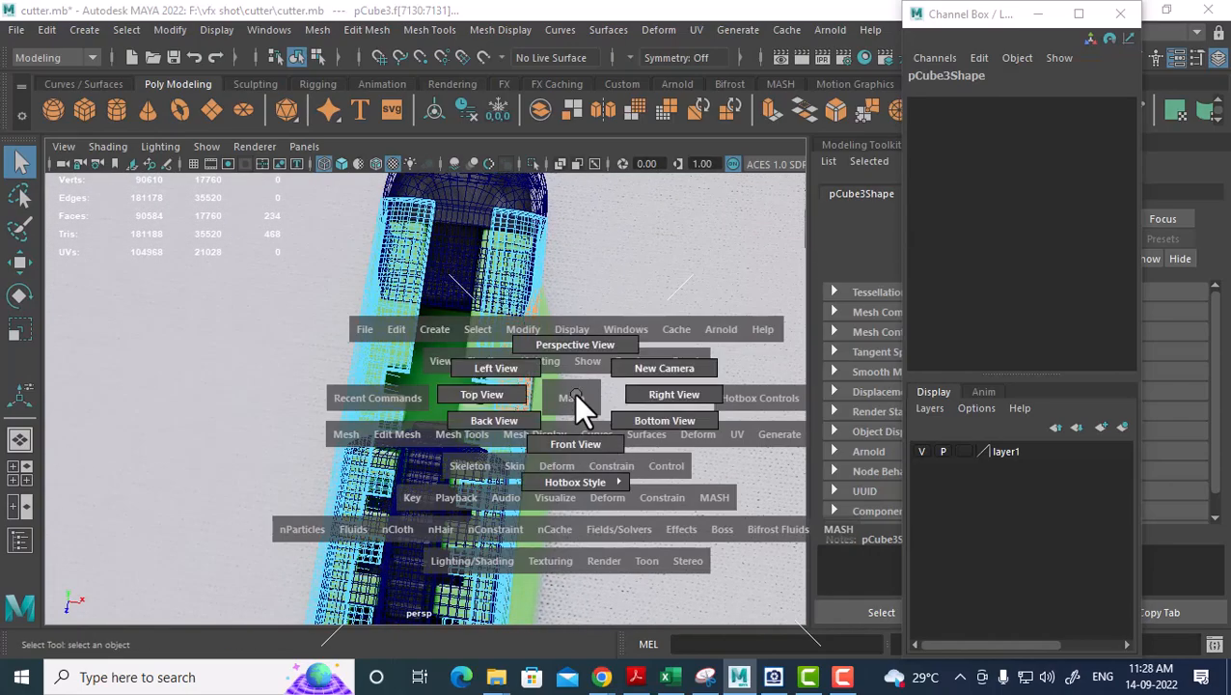
left_click_drag(573, 392, 490, 391)
scroll(495, 417, "up", 5)
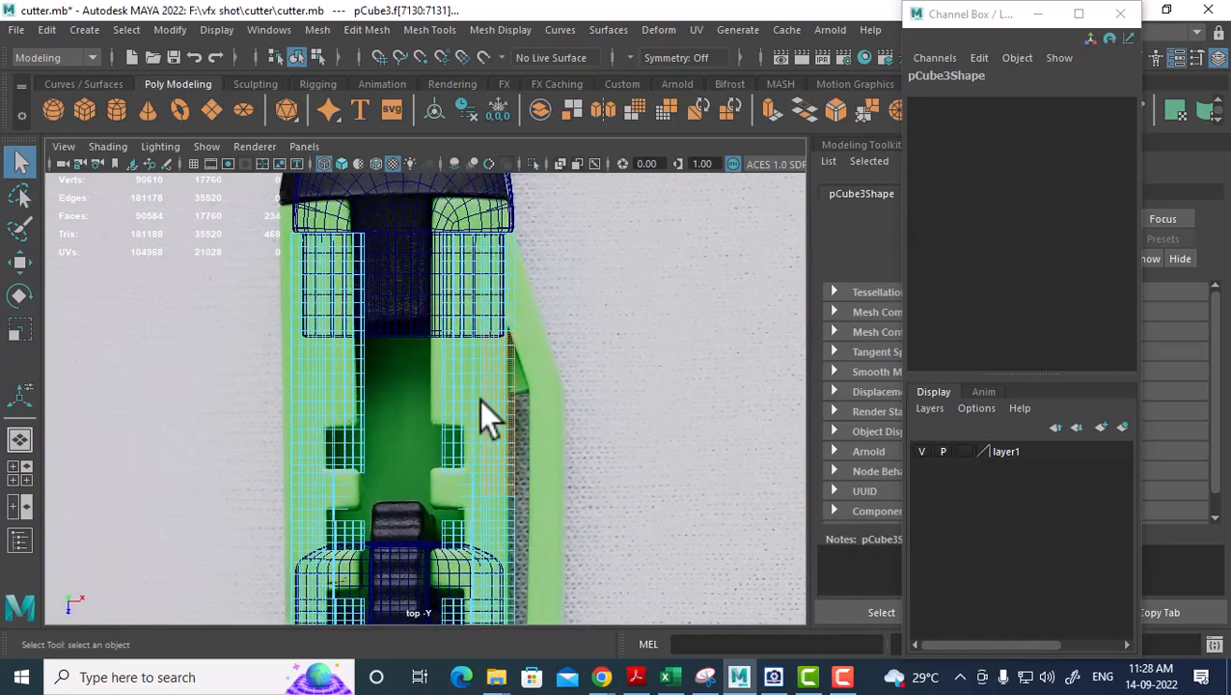
scroll(518, 319, "up", 2)
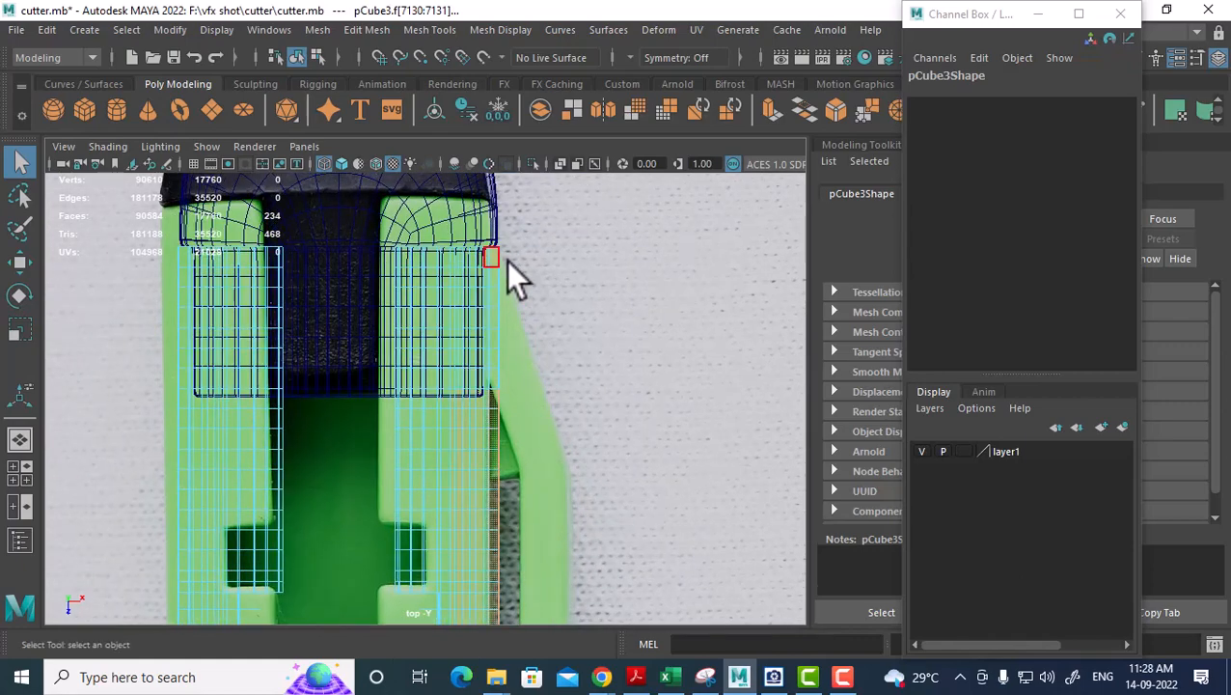
Try selecting the clip-side wall faces directly beside the end cap, removing the neighbouring inner faces from the selection.
left_click(492, 367)
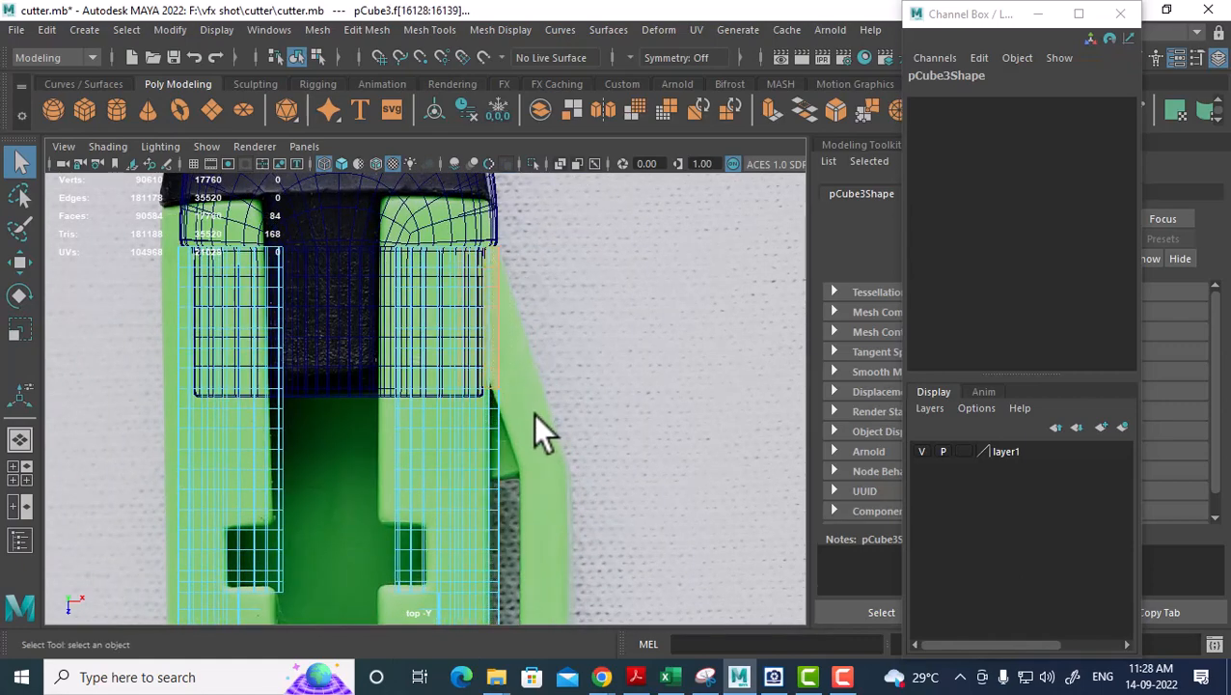
left_click_drag(418, 238, 497, 417, "ctrl")
key("space")
key("alt+h")
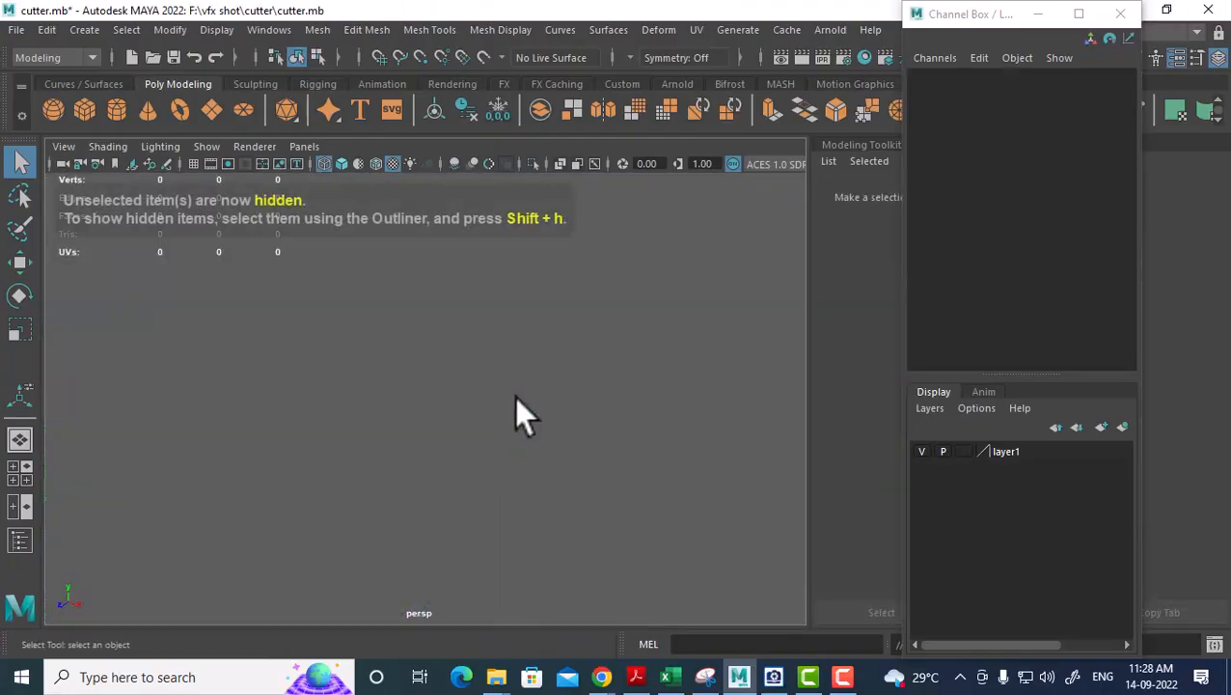
key("ctrl+z")
mouse_move(516, 400)
right_mouse_down("alt")
mouse_move(503, 367)
mouse_move(515, 405)
mouse_move(521, 376)
right_mouse_up("alt")
Return to textured shading and deselect the strip of top-surface faces beside the end cap, keeping the side-wall faces selected.
key("6")
middle_click_drag(521, 377, 442, 403, "alt")
left_click_drag(442, 403, 561, 434, "alt")
middle_click_drag(502, 396, 459, 371, "alt")
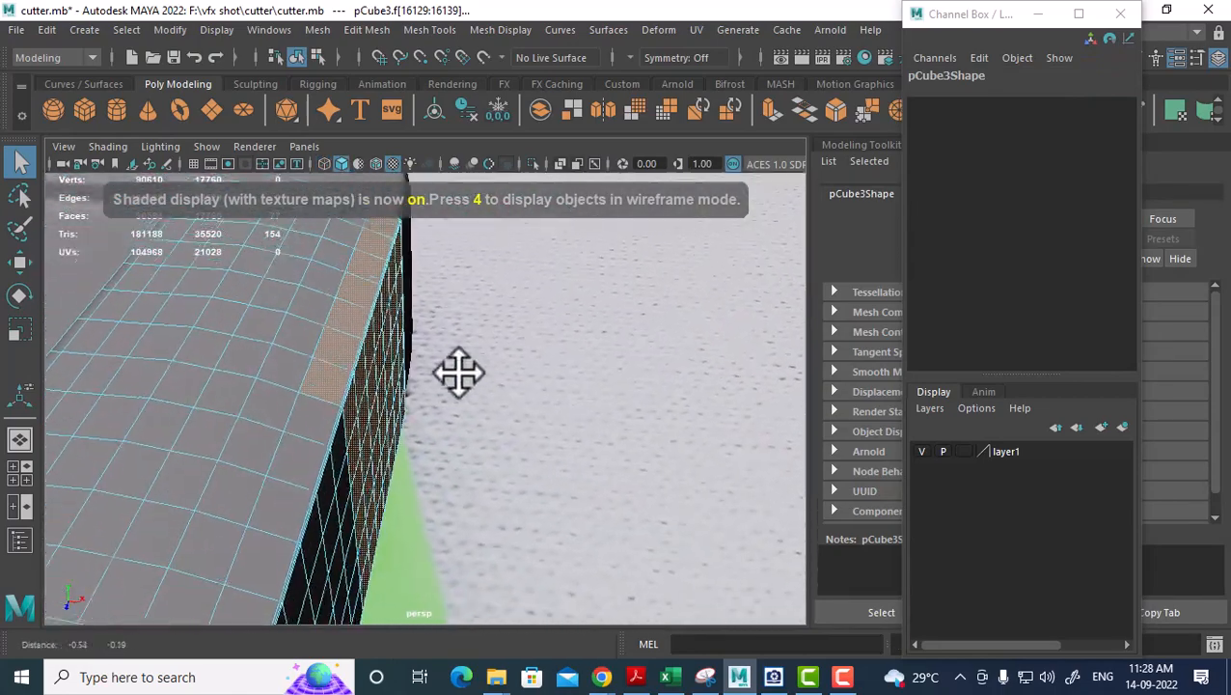
right_click_drag(459, 371, 380, 284, "alt")
middle_click_drag(380, 284, 425, 291, "alt")
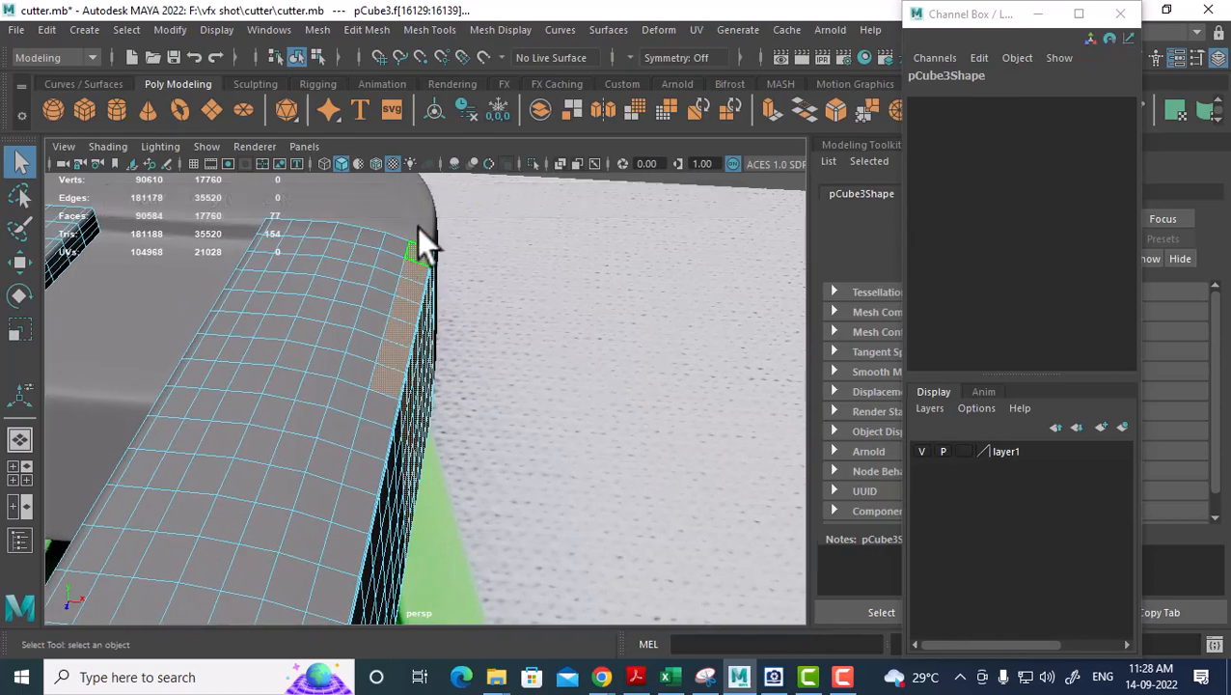
left_click_drag(362, 278, 320, 362, "ctrl")
right_click_drag(320, 363, 388, 370, "alt")
middle_click_drag(388, 371, 237, 319, "alt")
right_click_drag(238, 319, 365, 405, "alt")
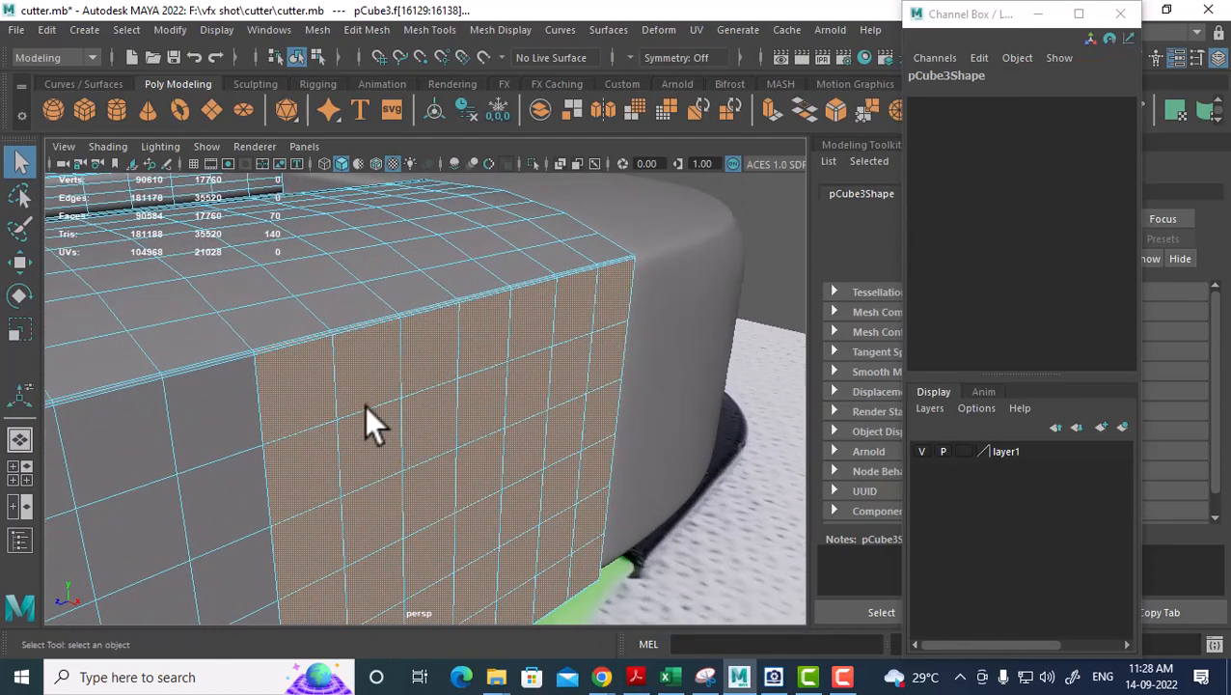
left_click_drag(278, 381, 269, 352, "alt")
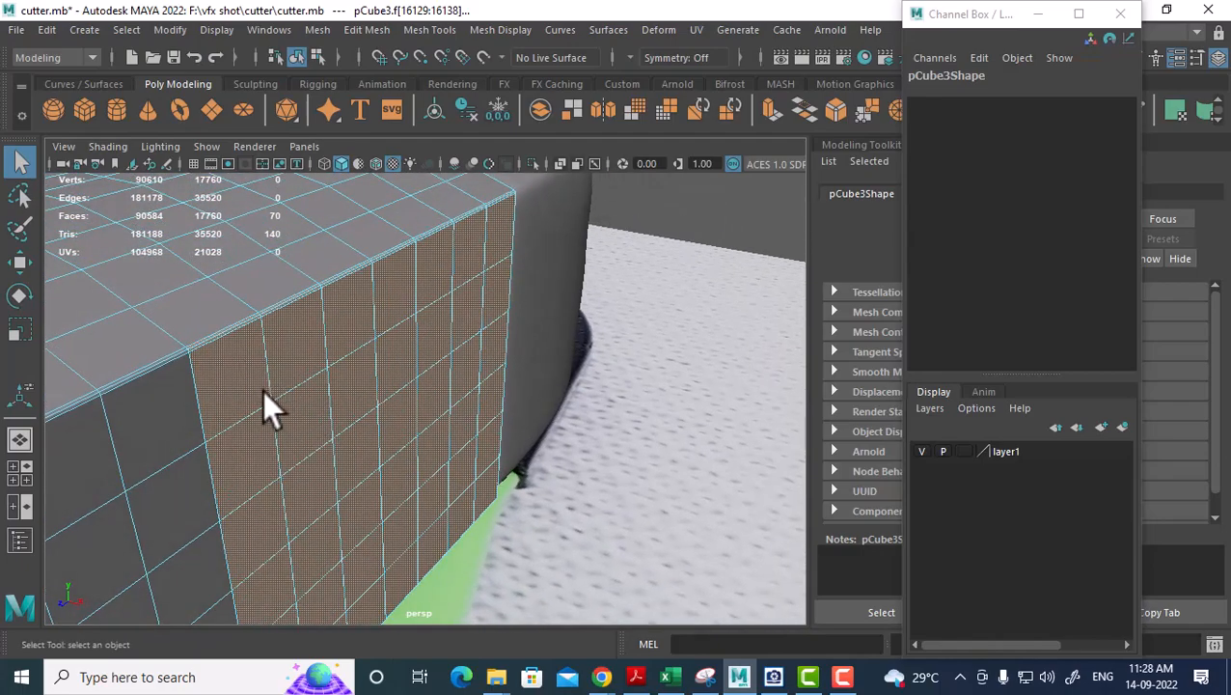
Hide the reference layer and select one full-height column of faces on the body's clip-side wall near the end cap.
left_click_drag(339, 442, 340, 359, "alt")
middle_click_drag(380, 421, 371, 333, "alt")
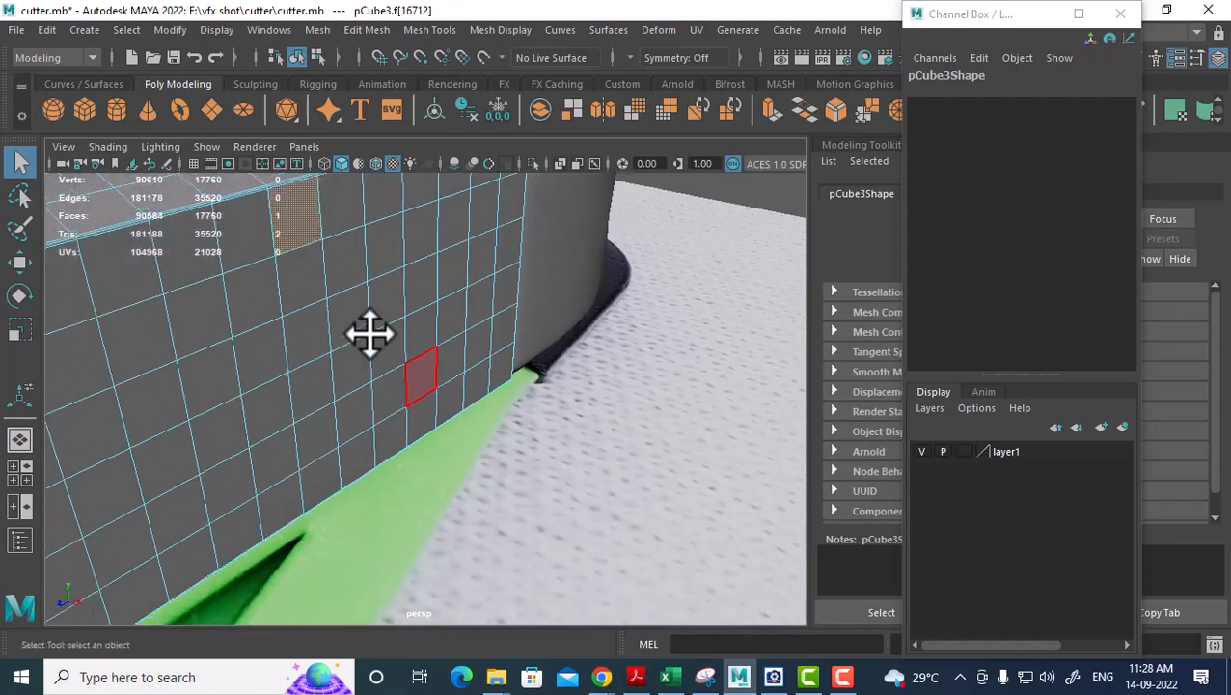
left_click_drag(317, 540, 333, 505, "alt")
middle_click_drag(350, 501, 405, 381, "alt")
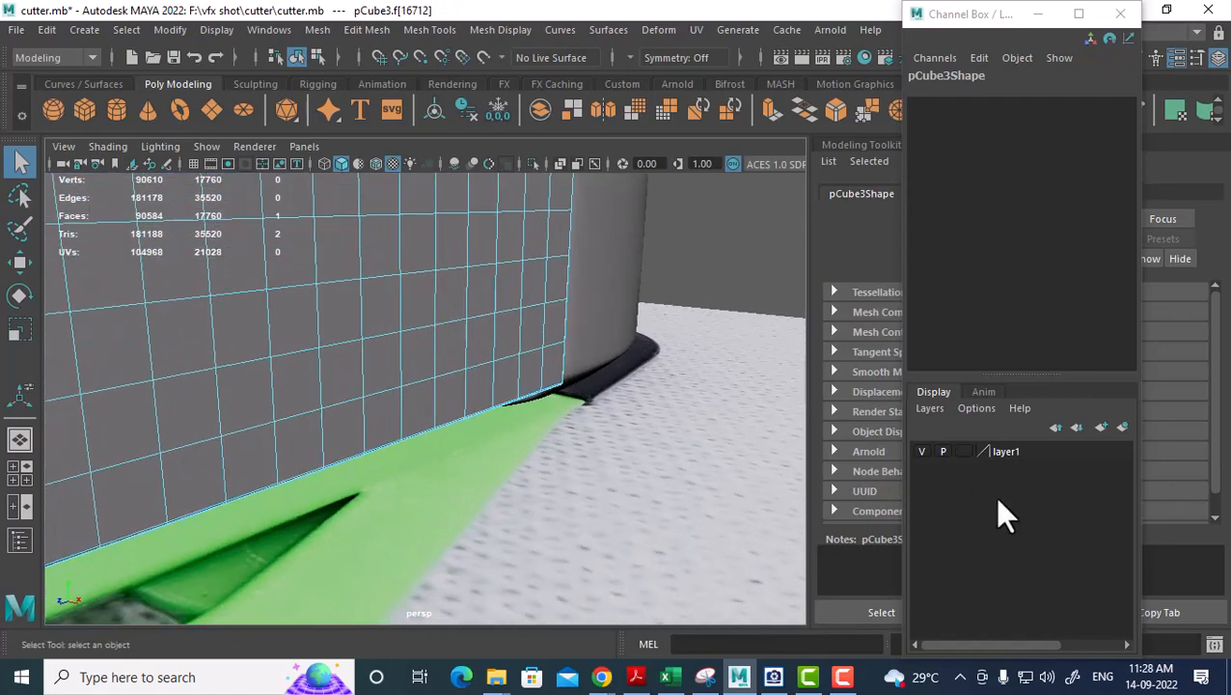
left_click(921, 450)
middle_click_drag(627, 506, 510, 487, "alt")
double_click(412, 478, "shift")
left_click_drag(412, 478, 486, 388, "alt")
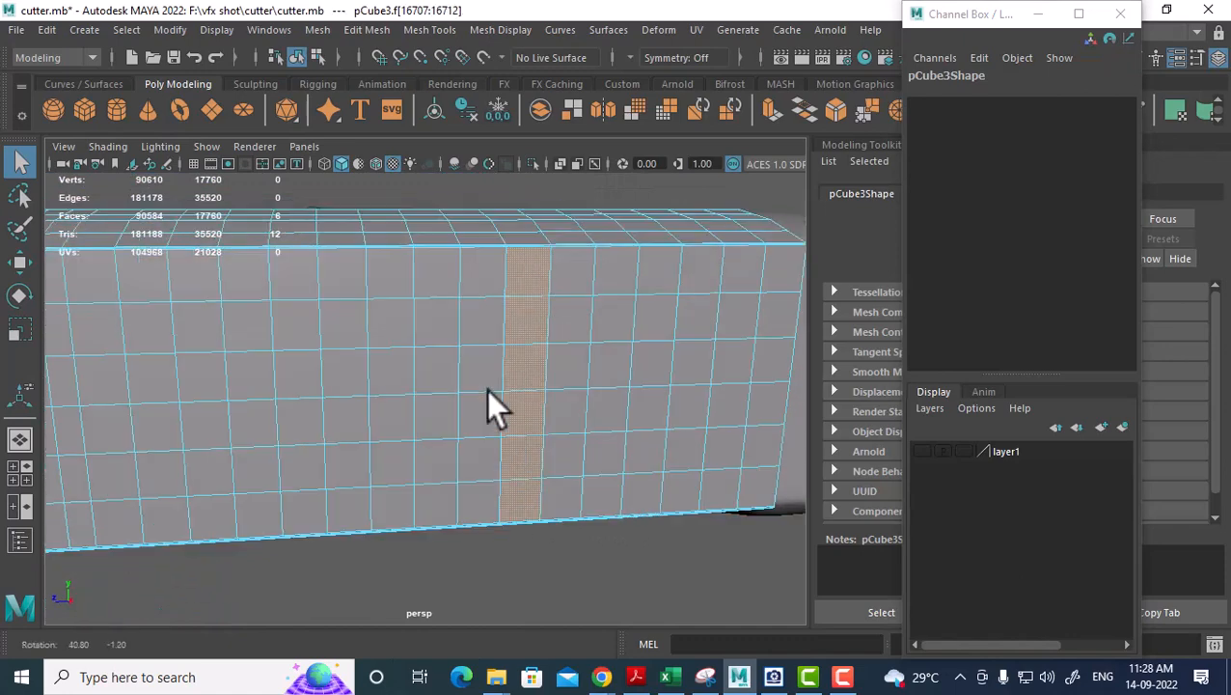
Add the two outer corner faces and the lower-edge row between the selected column and the wall's end to the selection.
left_click(769, 266, "shift")
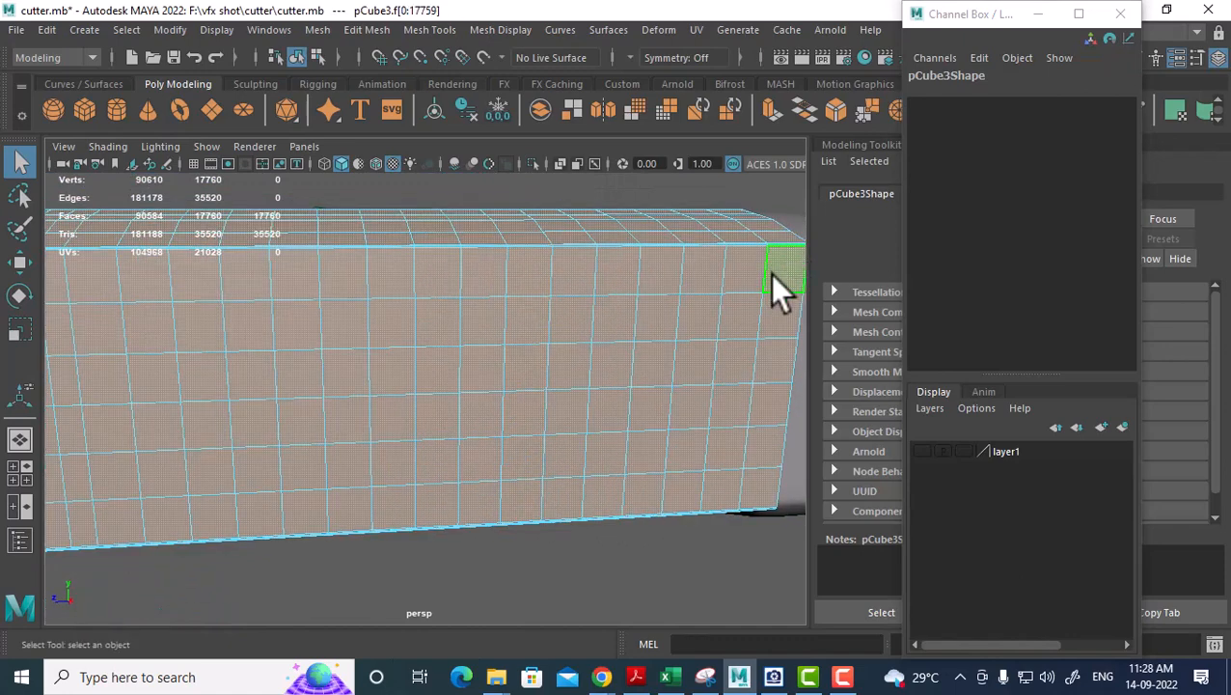
left_click(755, 487, "shift")
left_click_drag(736, 492, 569, 537, "alt")
left_click(434, 560, "shift")
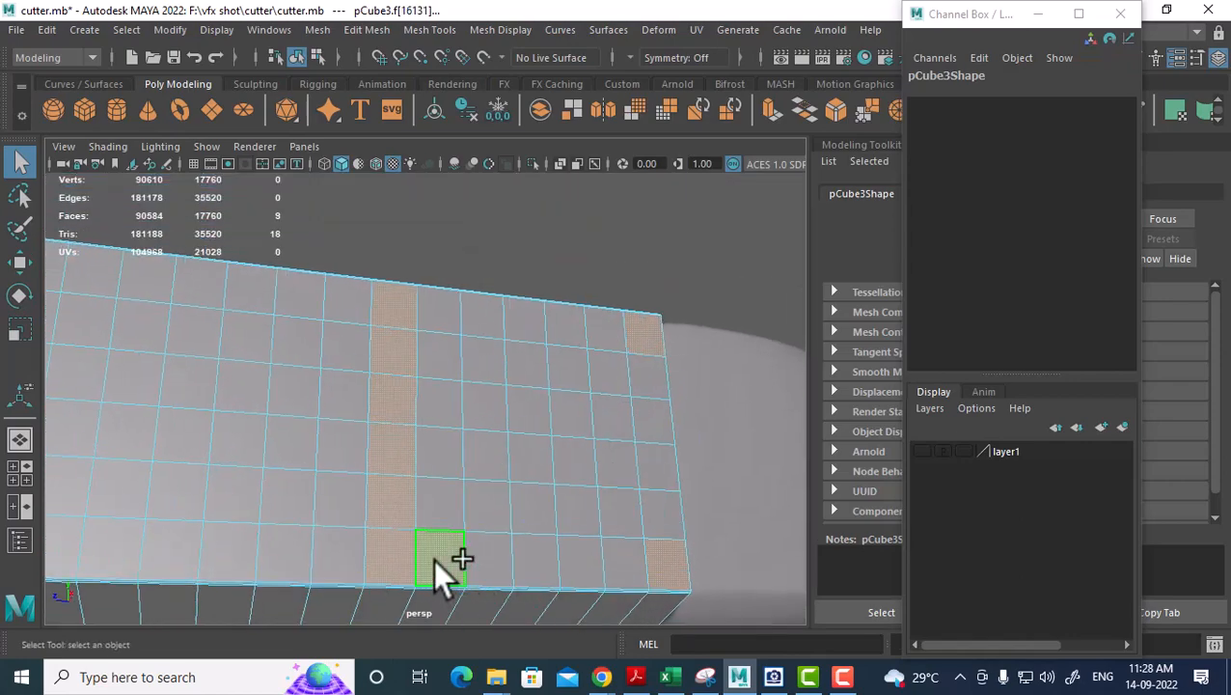
left_click(494, 556, "shift")
left_click(550, 549, "shift")
left_click(589, 549, "shift")
left_click(627, 563, "shift")
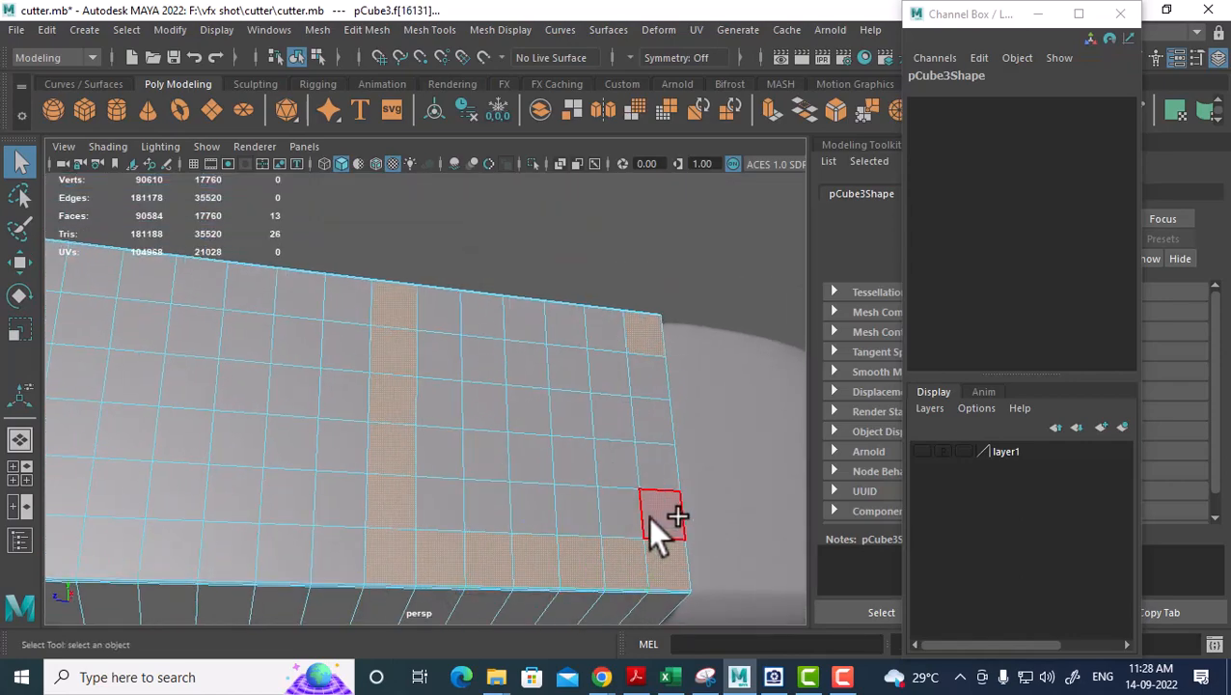
Add the end column and the upper-edge row of side-wall faces, framing the rectangular block beside the end cap.
left_click(666, 521, "shift")
left_click(646, 375, "shift")
left_click(602, 335, "shift")
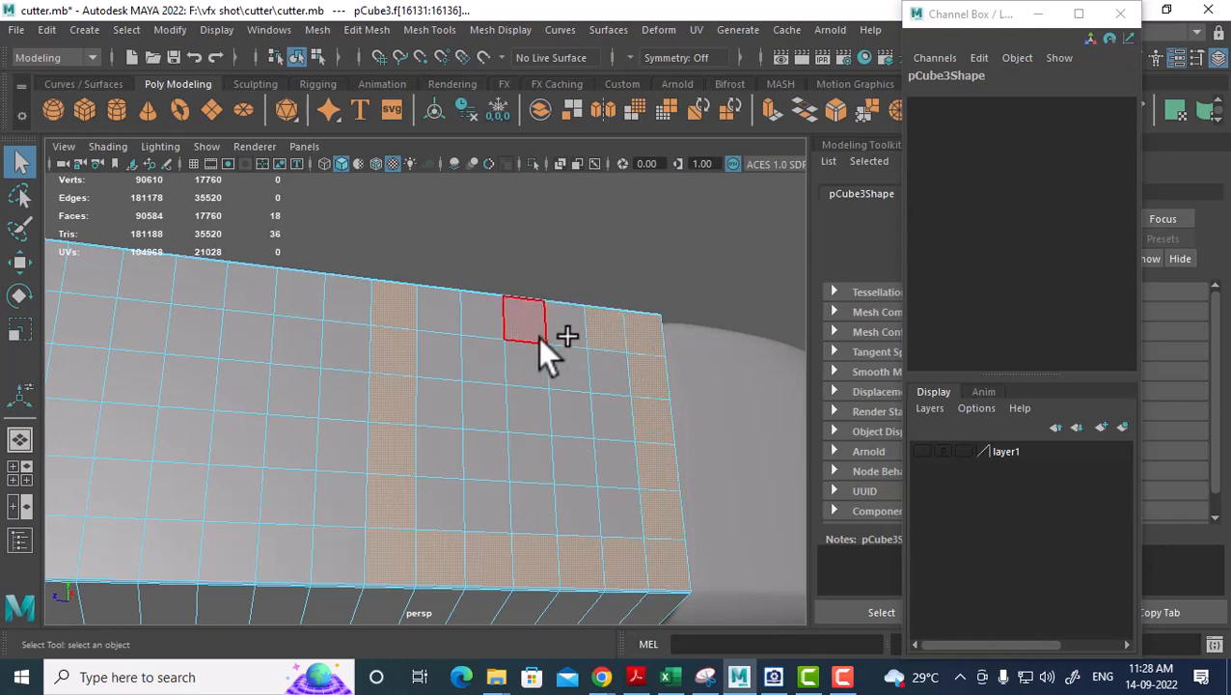
left_click(553, 327, "shift")
left_click(523, 322, "shift")
left_click(439, 313, "shift")
left_click(483, 316, "shift")
Add all remaining inner faces to complete a seven-column by six-row selected block on the side wall.
left_click(478, 355, "shift")
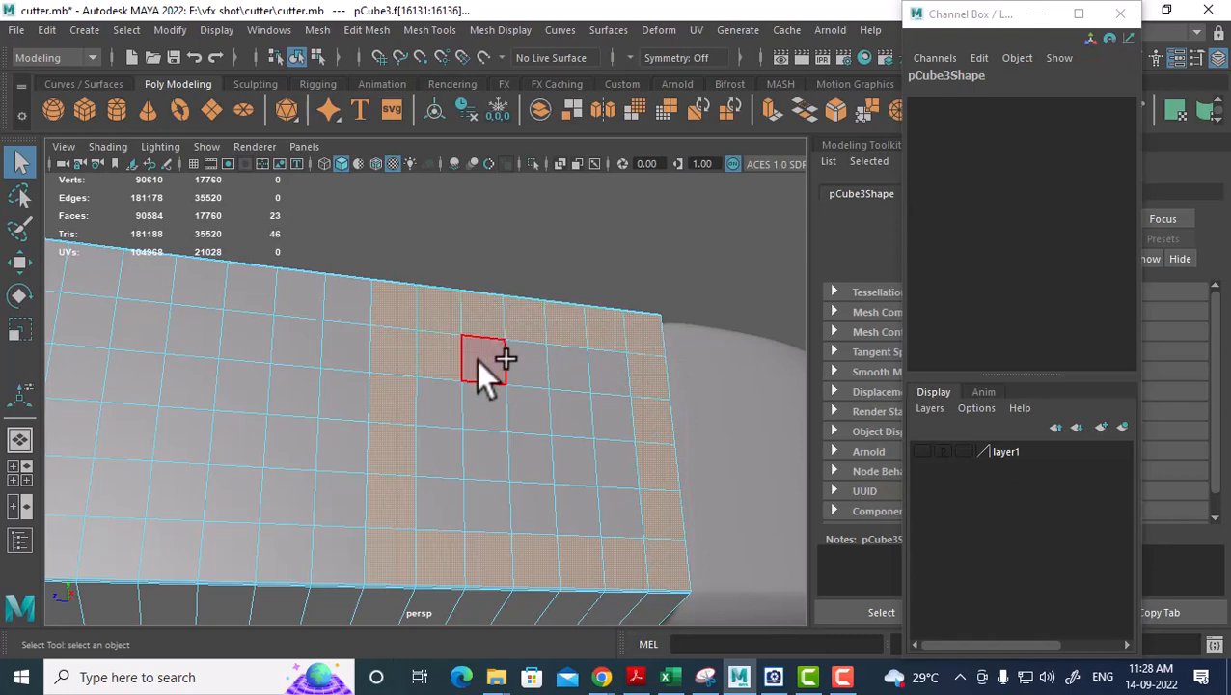
left_click(608, 372, "shift")
left_click(608, 418, "shift")
left_click(569, 415, "shift")
left_click(530, 409, "shift")
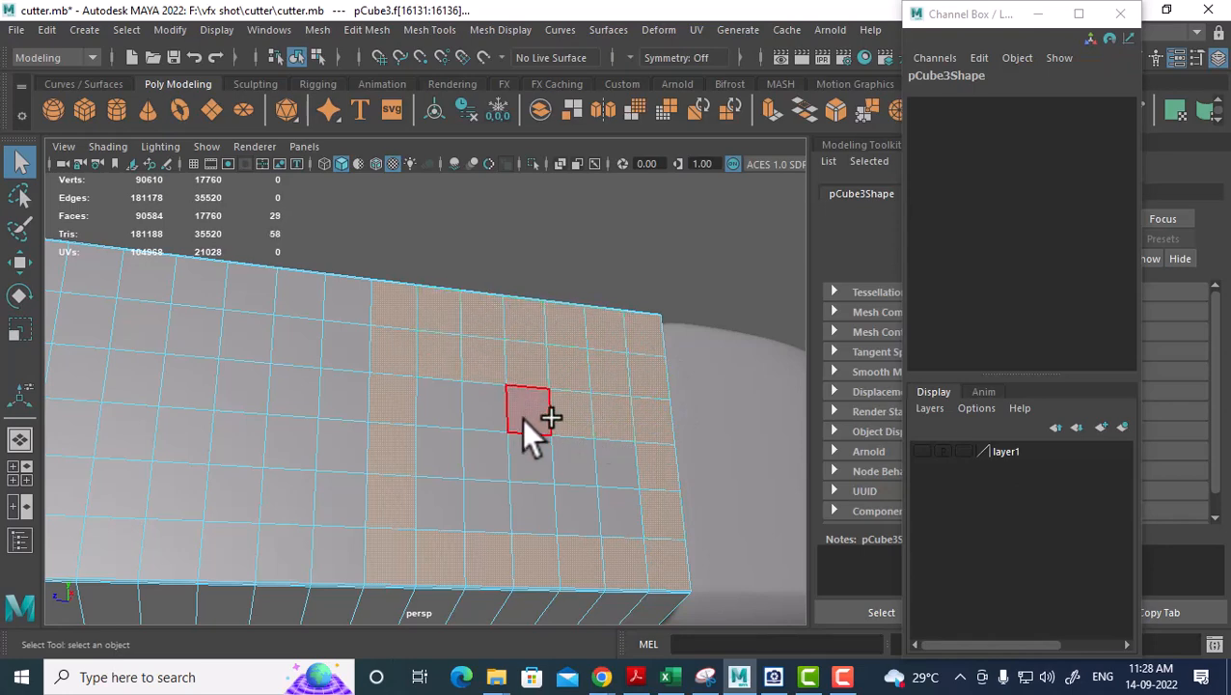
left_click(484, 405, "shift")
left_click(440, 401, "shift")
left_click(483, 453, "ctrl+shift")
left_click(529, 455, "ctrl+shift")
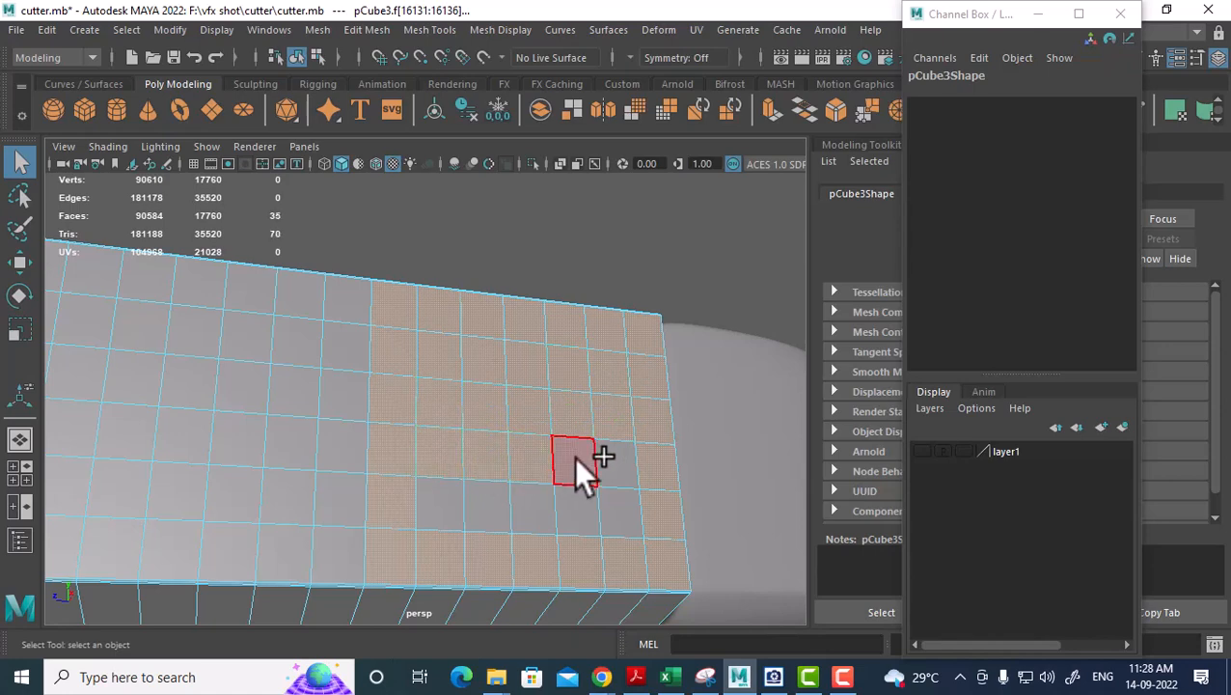
left_click(573, 457, "ctrl+shift")
left_click(619, 459, "ctrl+shift")
left_click(576, 509, "shift")
left_click(485, 506, "shift")
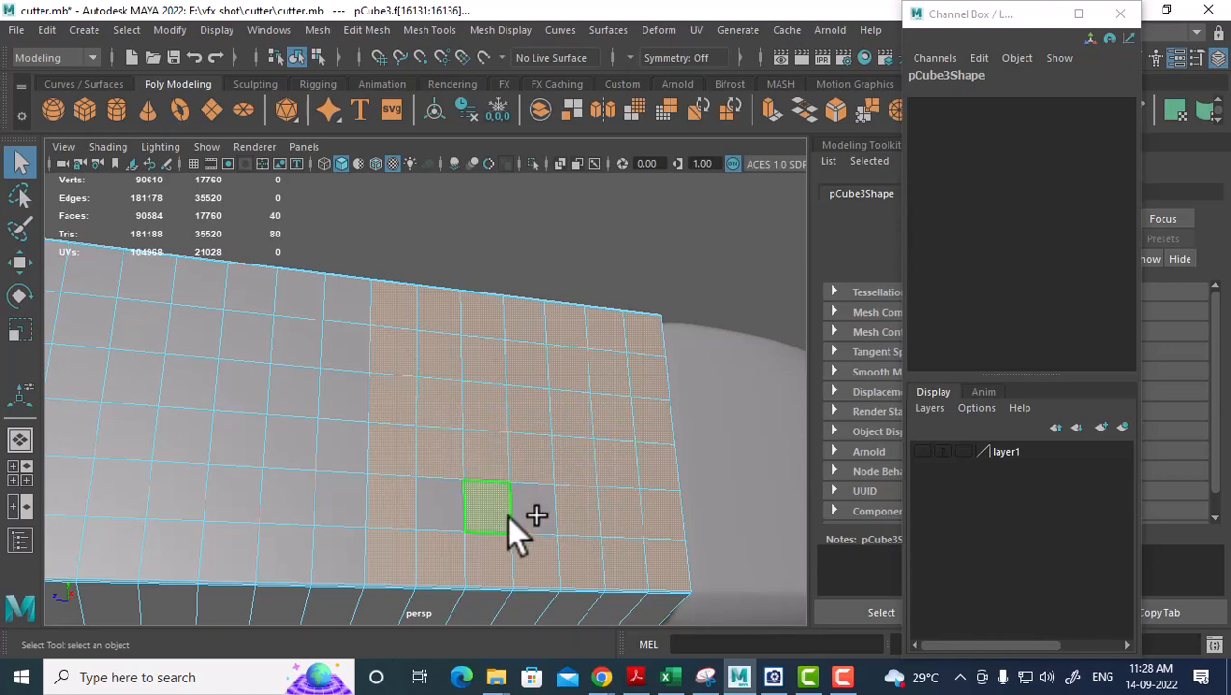
left_click(529, 507, "shift")
left_click(439, 505, "shift")
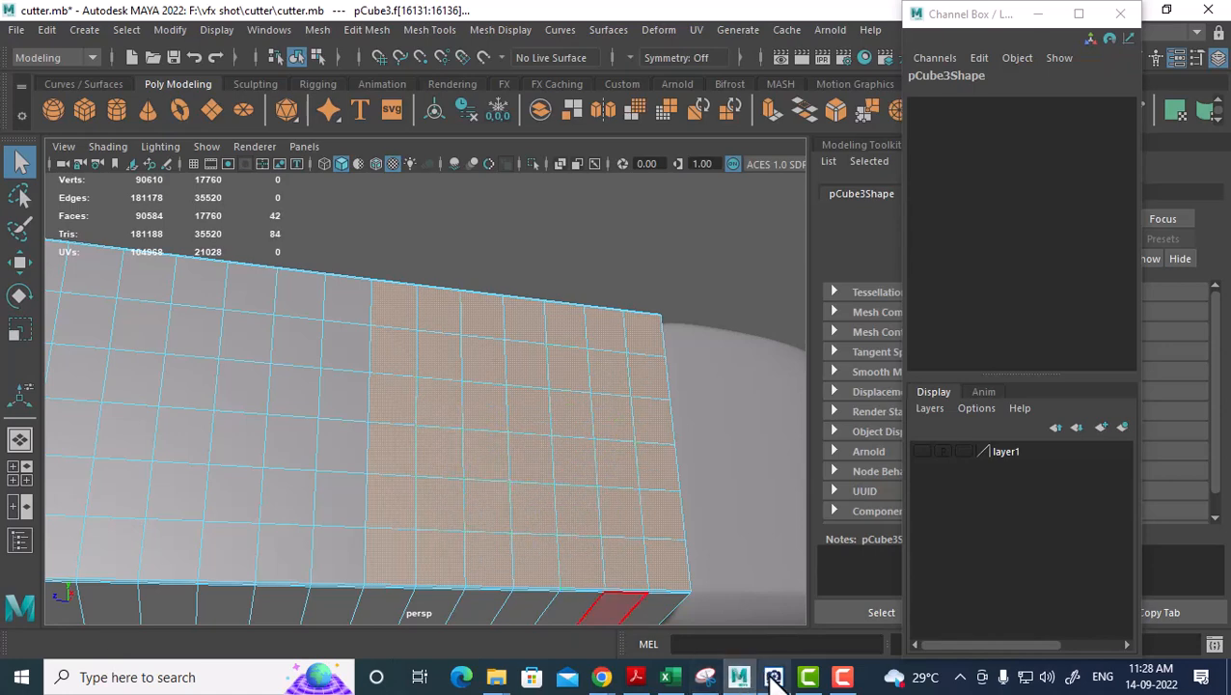
Bring up the cutter's side-view reference photo and compare its clip with the model near the end cap.
left_click(772, 676)
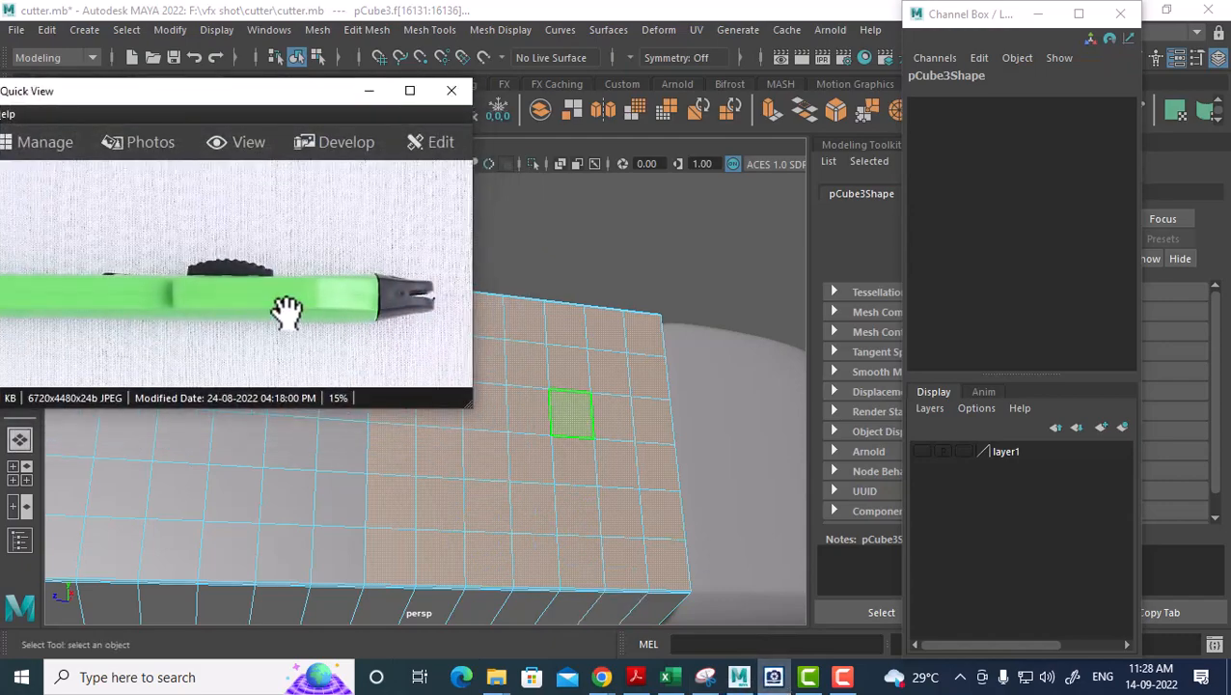
left_click_drag(615, 444, 589, 479, "alt")
middle_click_drag(589, 497, 635, 502, "alt")
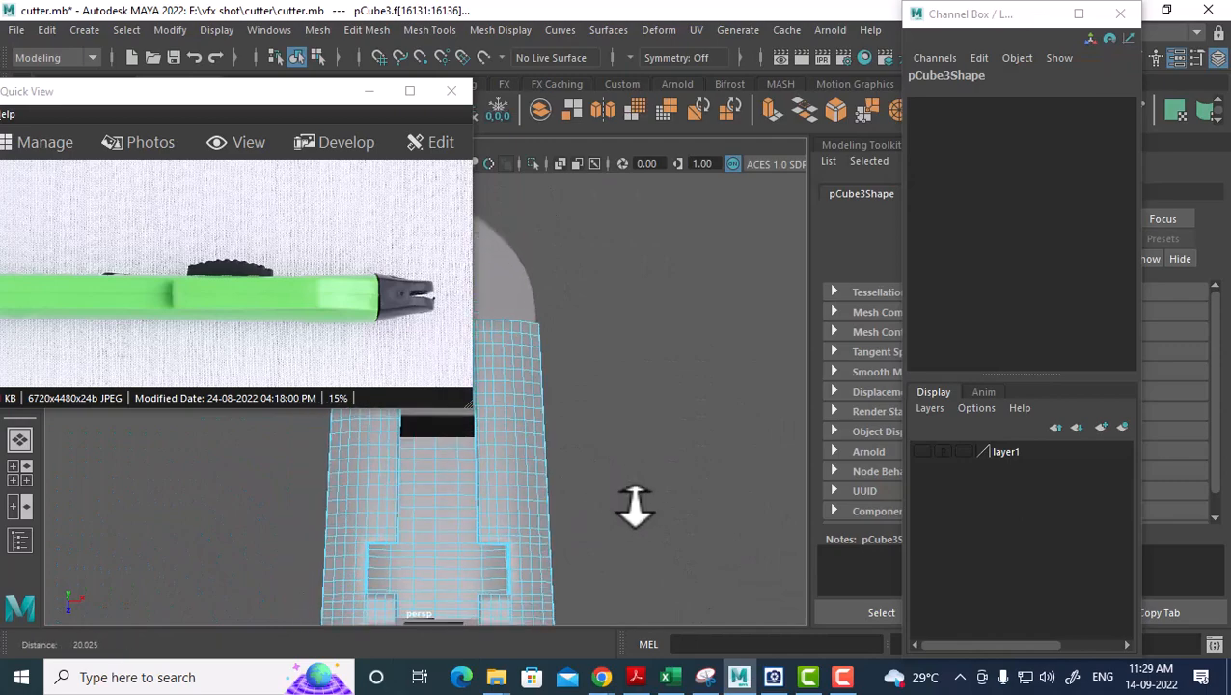
Show layer1 and switch to the top view with the move manipulator on the selected side-wall faces.
left_click(921, 450)
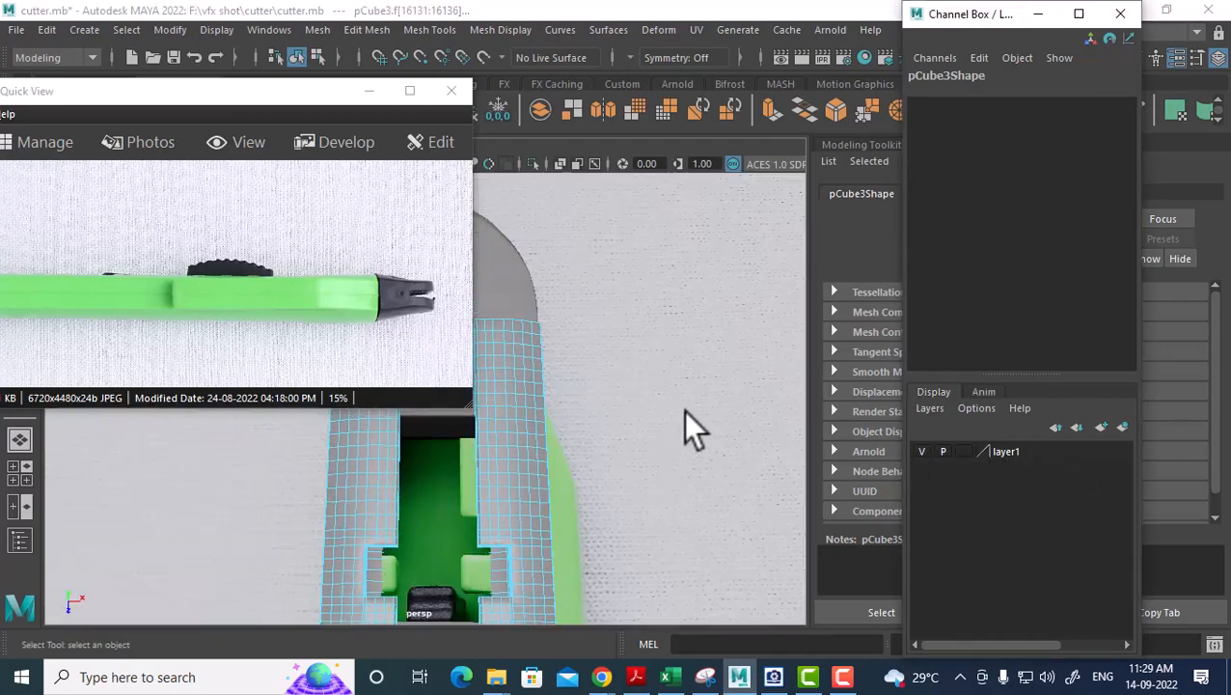
key("space")
left_click_drag(685, 410, 591, 406)
right_click_drag(581, 397, 573, 388, "alt")
middle_click_drag(573, 388, 624, 452, "alt")
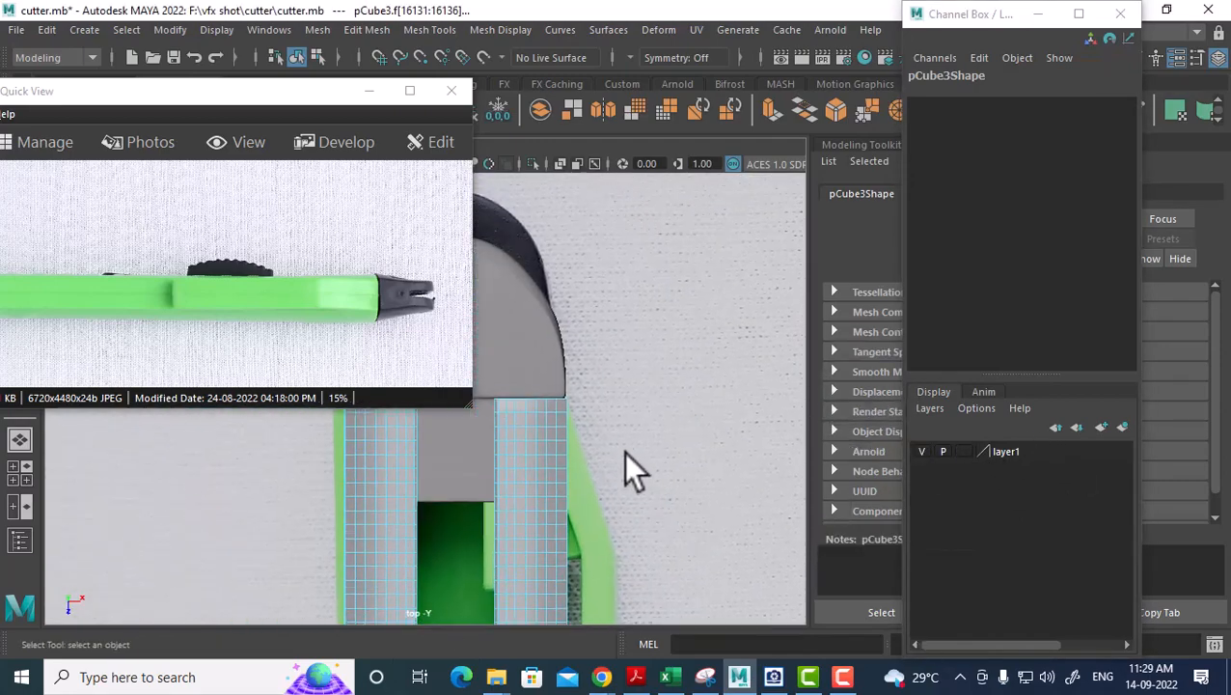
right_click_drag(624, 451, 706, 447, "alt")
key("w")
middle_click_drag(706, 447, 626, 384, "alt")
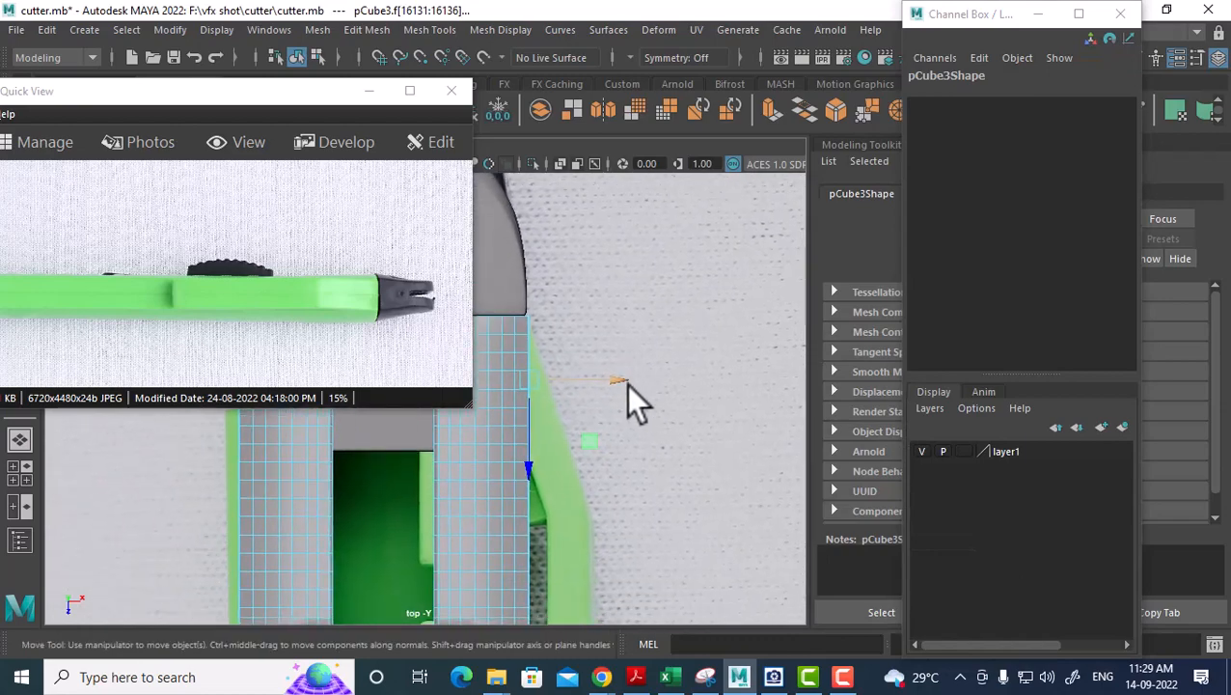
Extrude the selected side-wall faces outward over the base of the reference clip.
key("ctrl+e")
left_click_drag(615, 380, 655, 376)
scroll(570, 444, "up", 1)
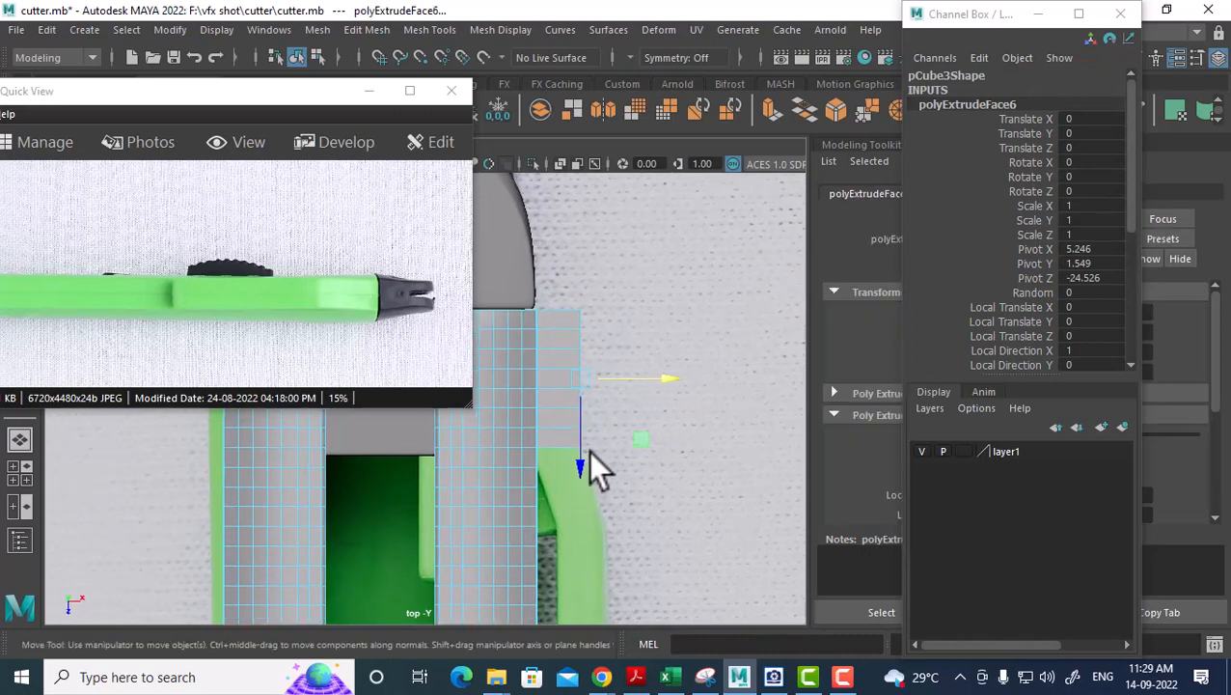
In wireframe, move the extruded faces and rotate them to follow the slanted outer edge of the reference clip.
key("4")
middle_click_drag(589, 438, 589, 407, "alt")
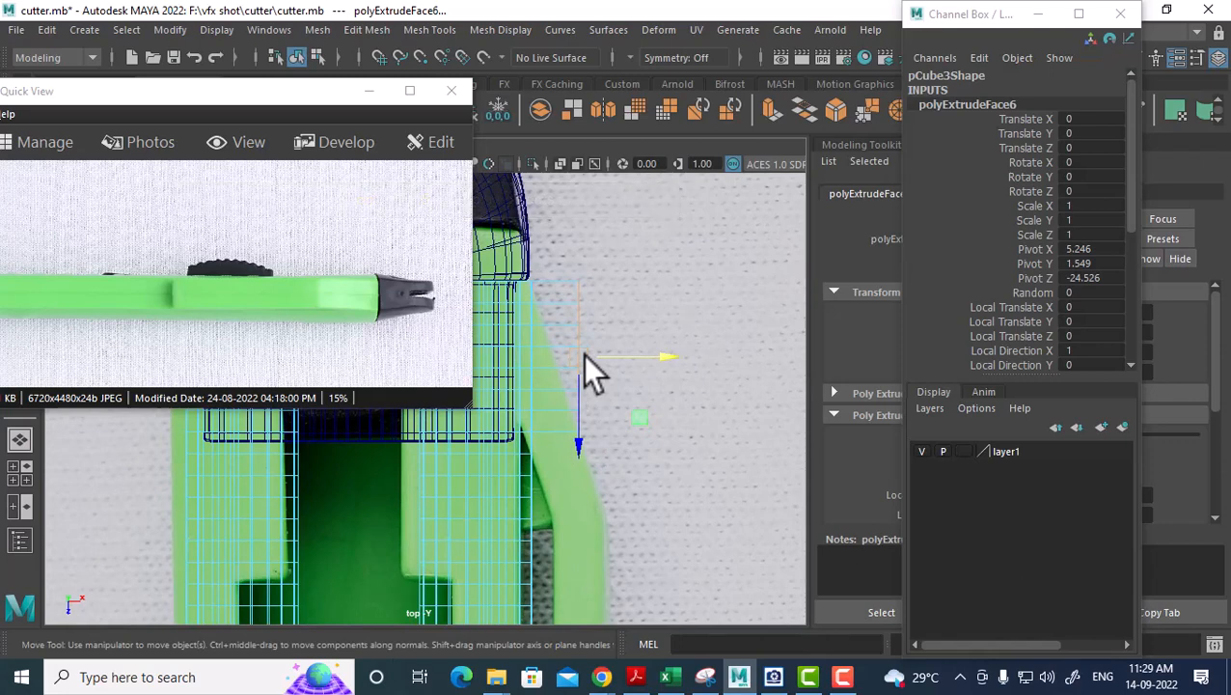
left_click_drag(583, 357, 578, 397)
key("e")
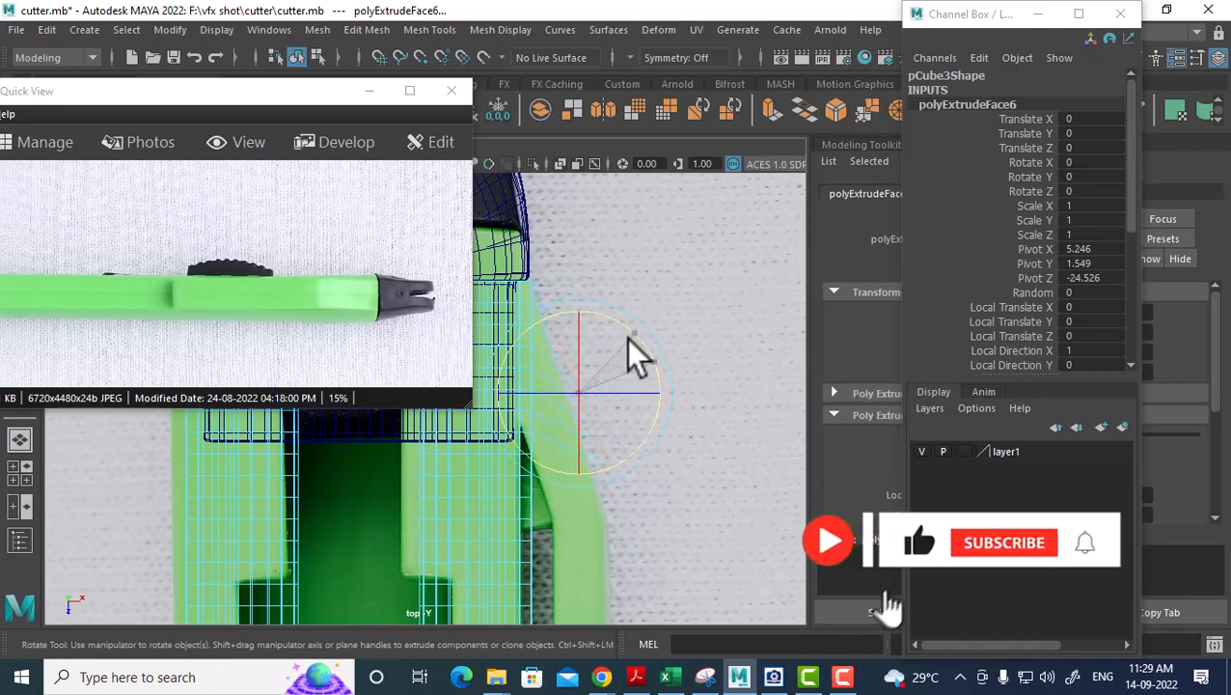
key("w")
scroll(618, 408, "up", 1)
left_click_drag(591, 392, 575, 372)
scroll(640, 411, "up", 1)
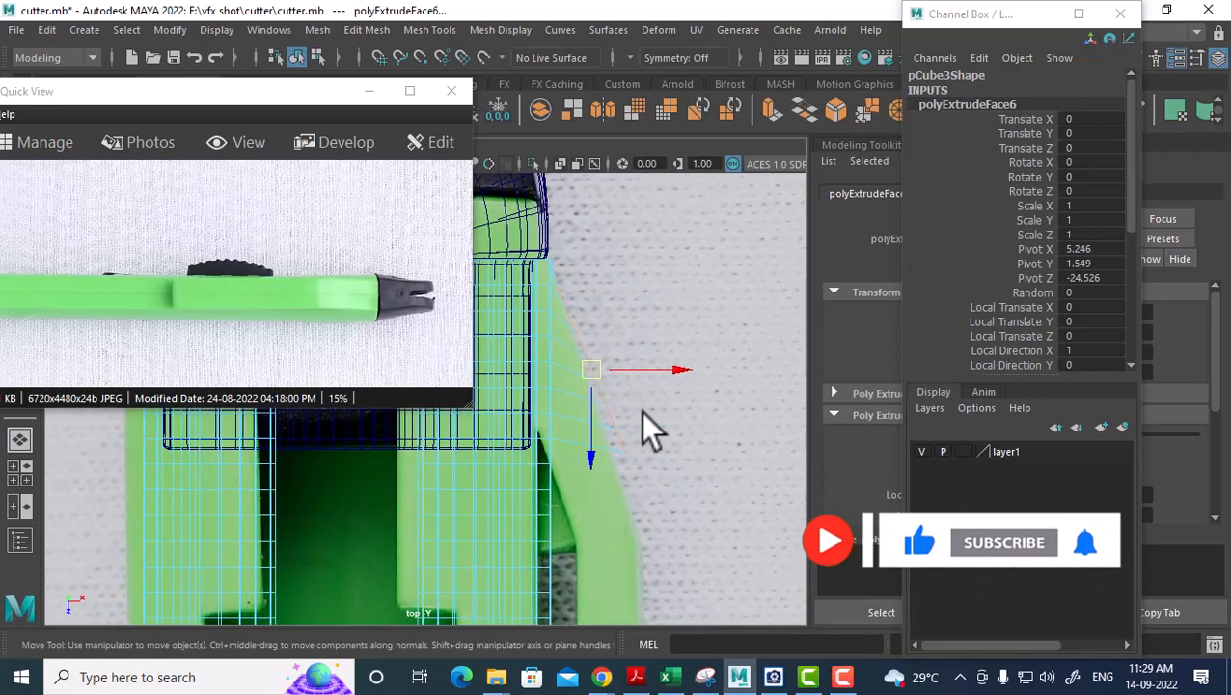
Fine-tune the rotation and sideways position of the slanted outer faces against the reference clip's edge.
key("e")
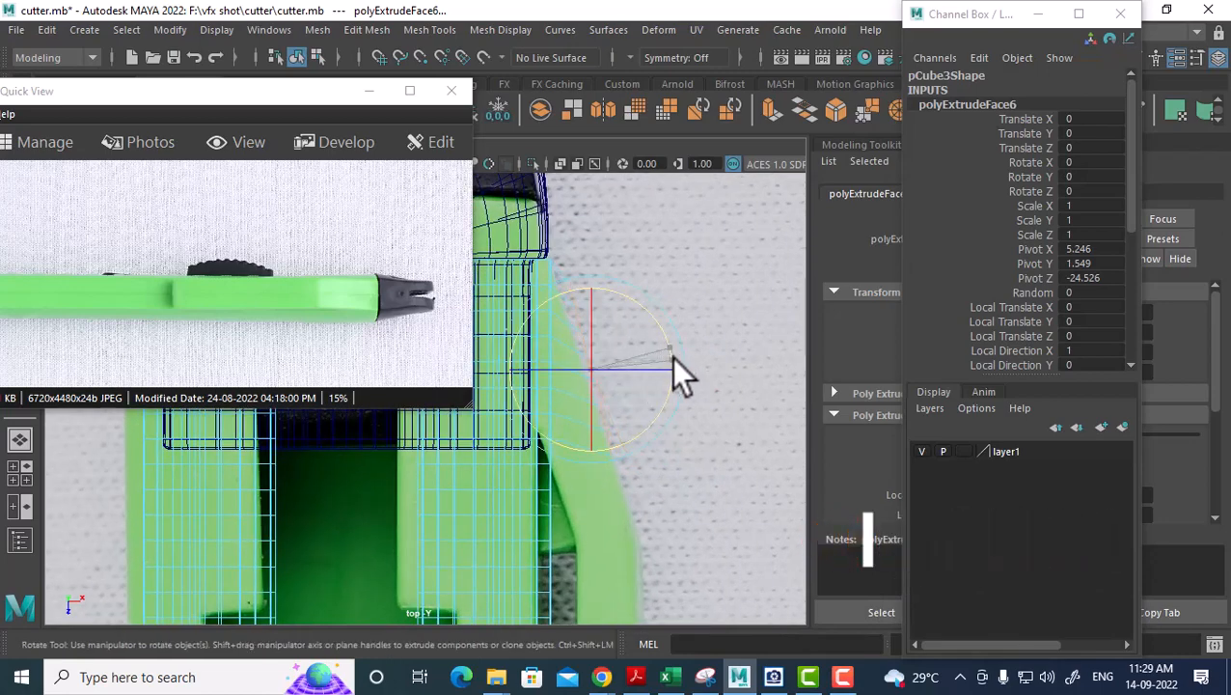
key("w")
left_click_drag(677, 372, 672, 371)
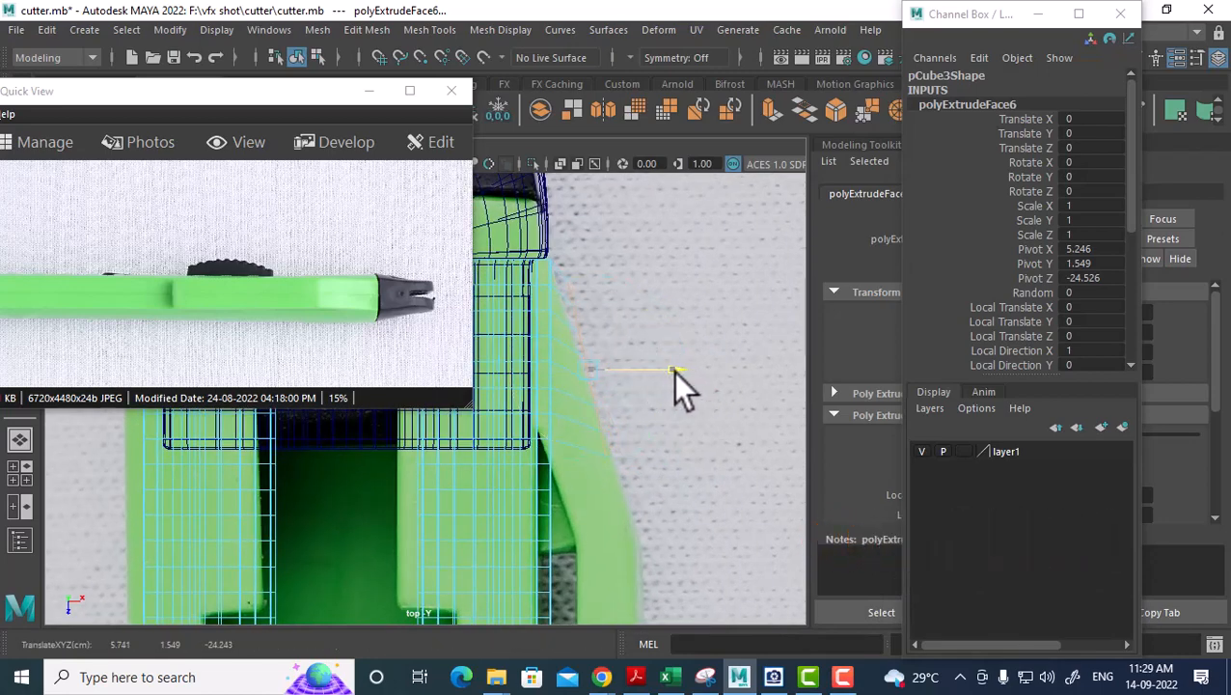
key("e")
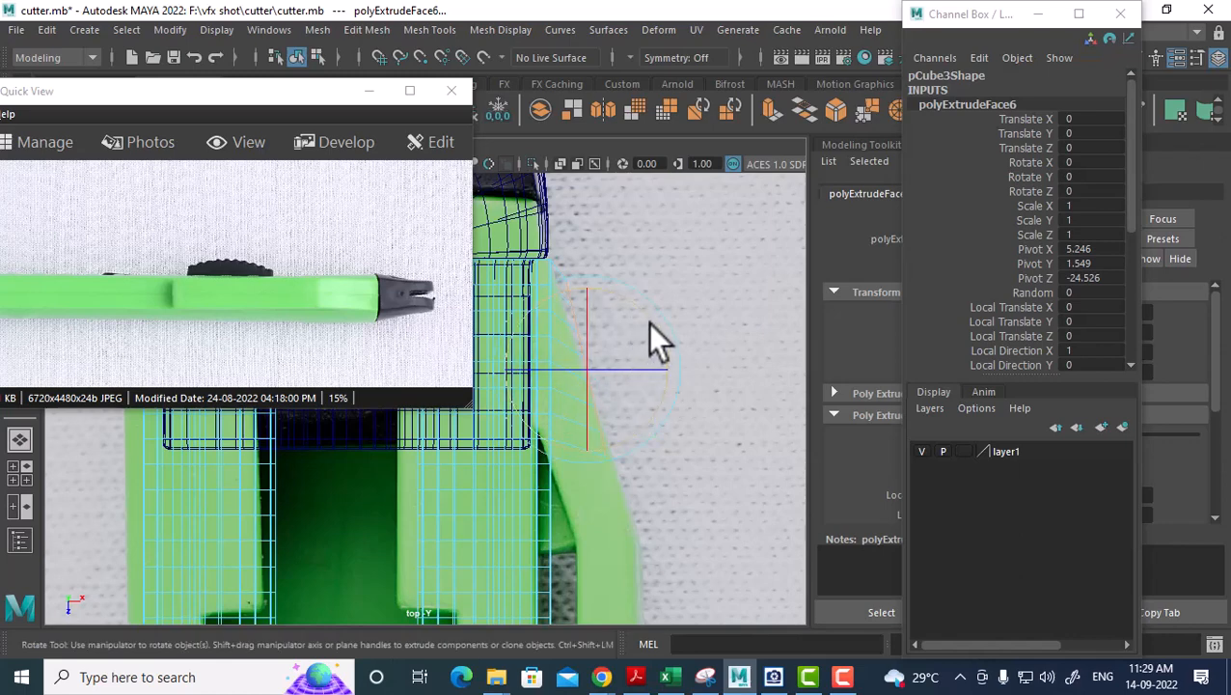
key("w")
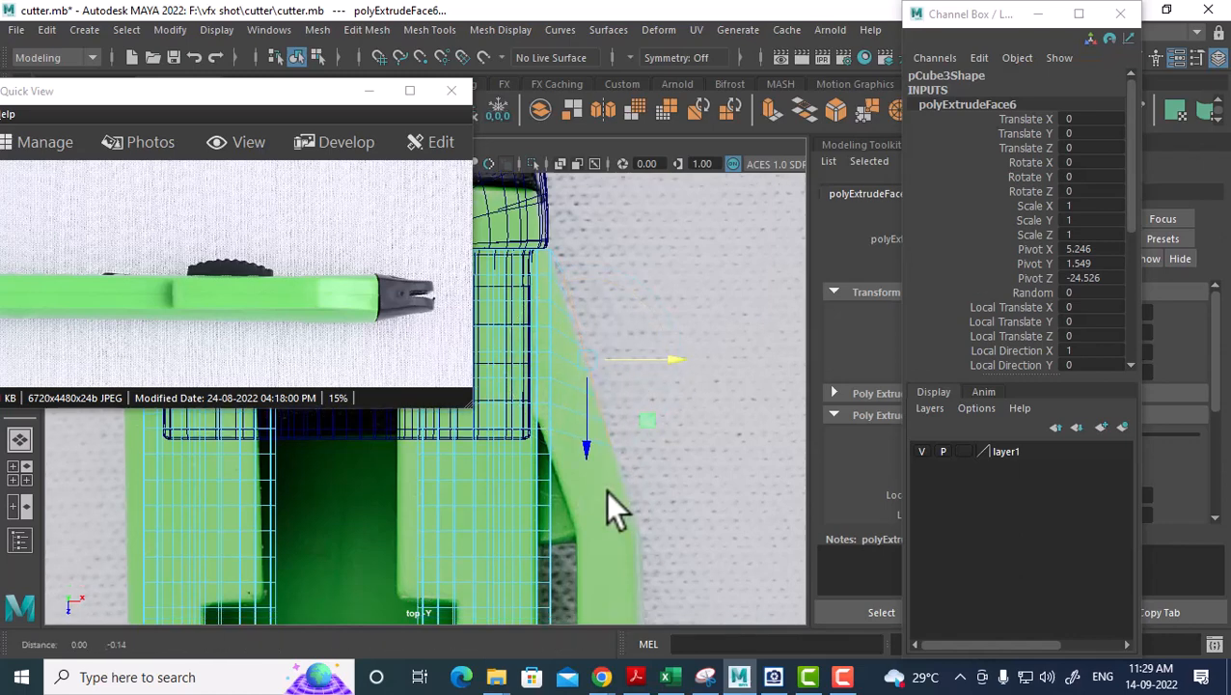
middle_click_drag(605, 489, 632, 444, "alt")
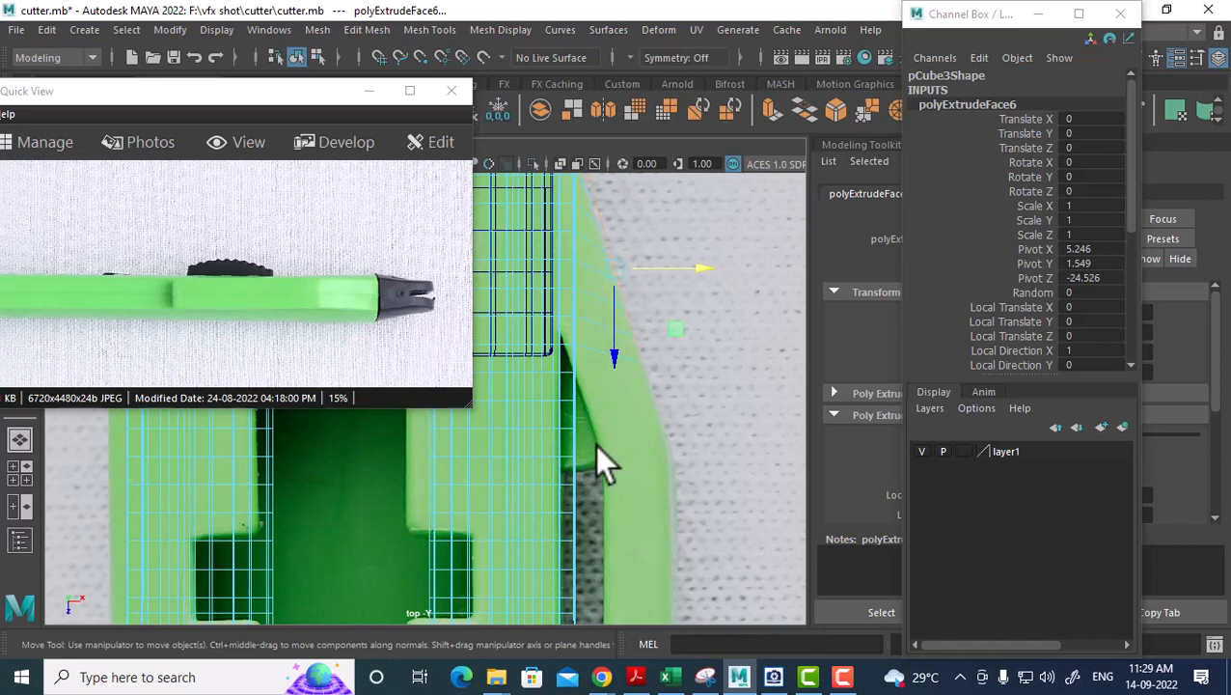
Return to the shaded perspective view and select the end faces of the extruded clip base that face along the body.
right_click(580, 252)
right_click(582, 221)
left_click(579, 216)
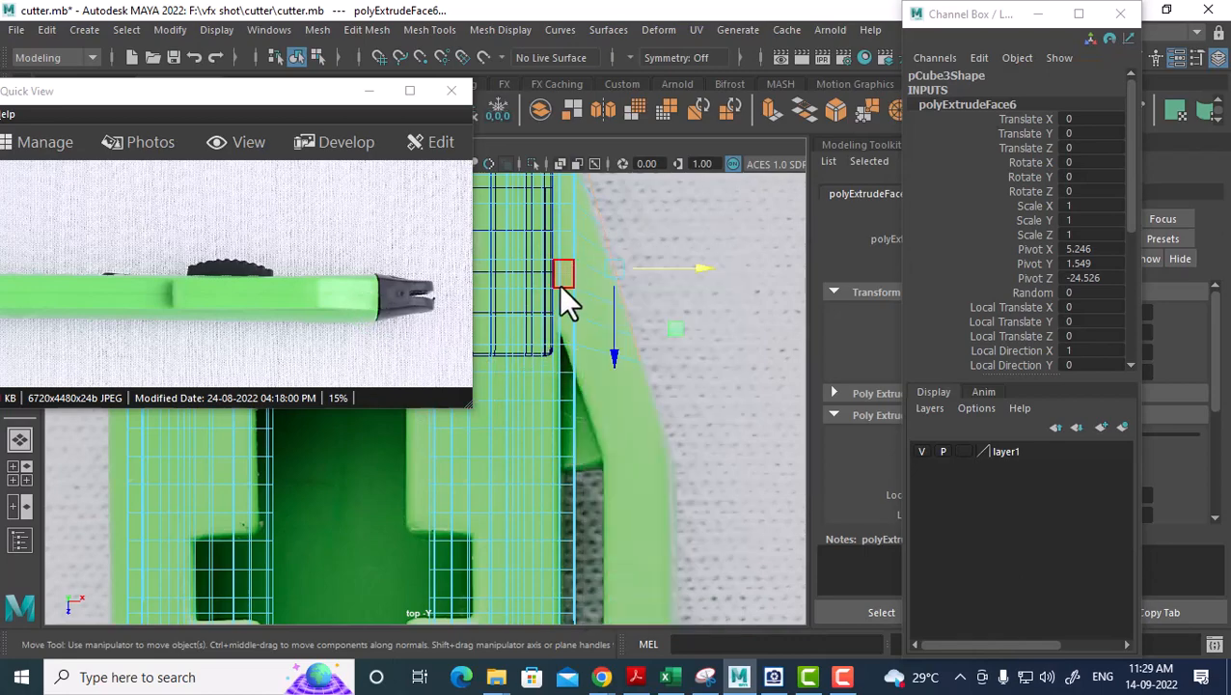
key("space")
left_click_drag(599, 366, 585, 232)
scroll(598, 338, "down", 1)
scroll(618, 367, "up", 1)
key("5")
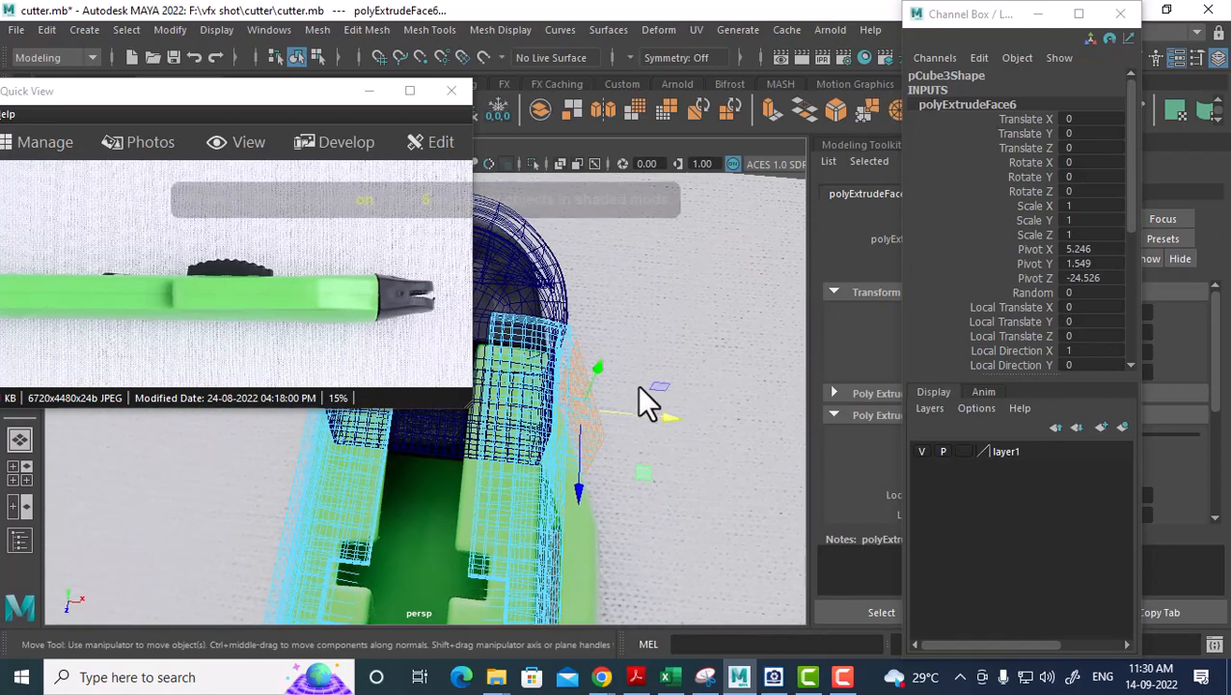
mouse_move(629, 439)
left_mouse_down("alt")
mouse_move(622, 492)
mouse_move(539, 389)
mouse_move(557, 406)
mouse_move(580, 309)
left_mouse_up("alt")
mouse_move(580, 242)
right_mouse_down()
mouse_move(593, 233)
mouse_move(595, 290)
right_mouse_up()
left_click_drag(599, 307, 596, 471, "alt")
left_click(596, 324)
In the top view, extrude the clip base's end faces along the slanted reference clip to the bend.
key("space")
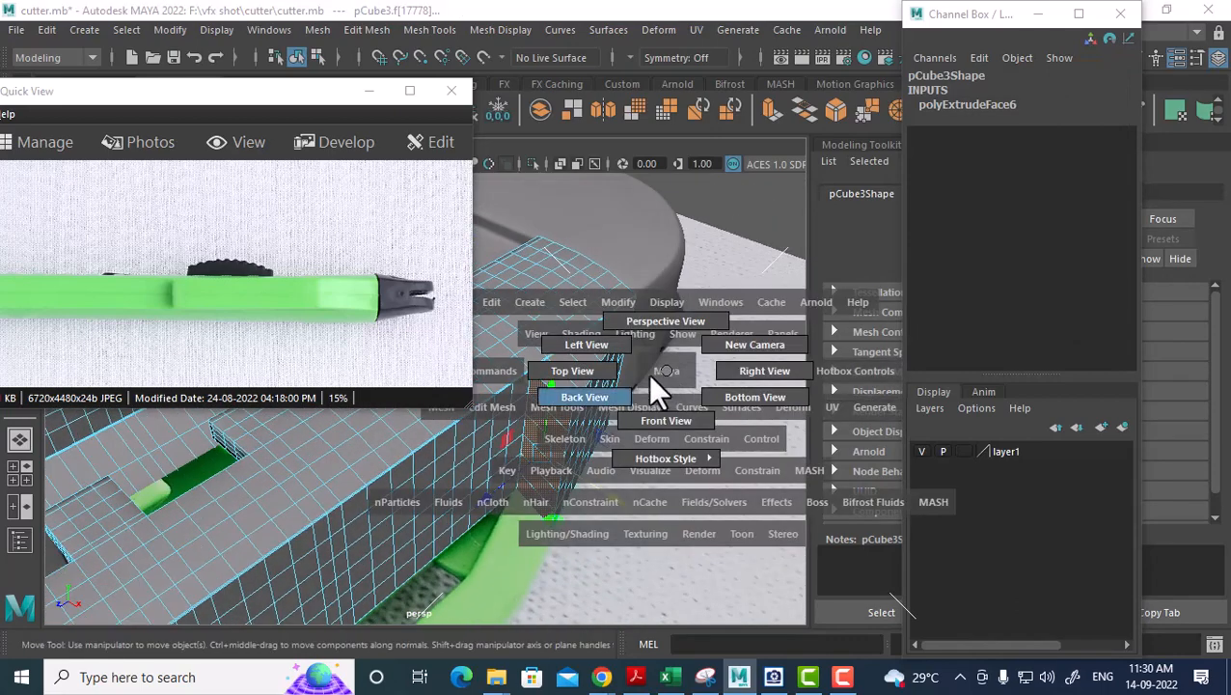
left_click(568, 373)
scroll(624, 415, "up", 2)
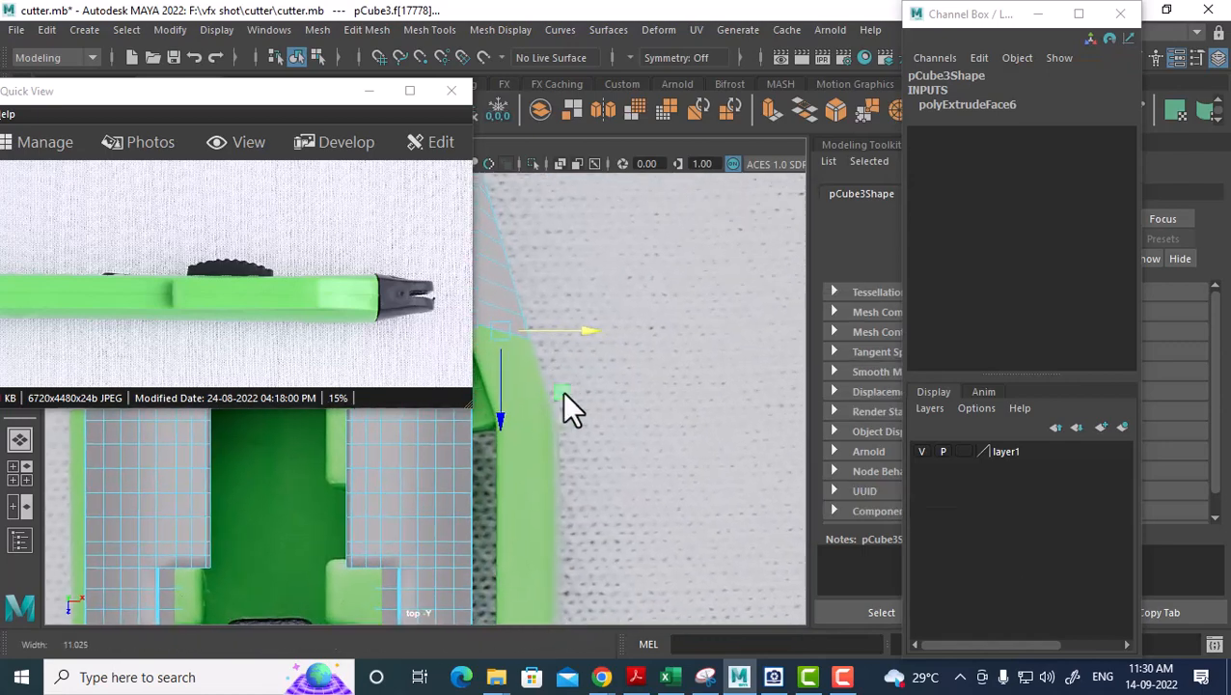
key("ctrl+e")
left_click_drag(550, 338, 575, 432)
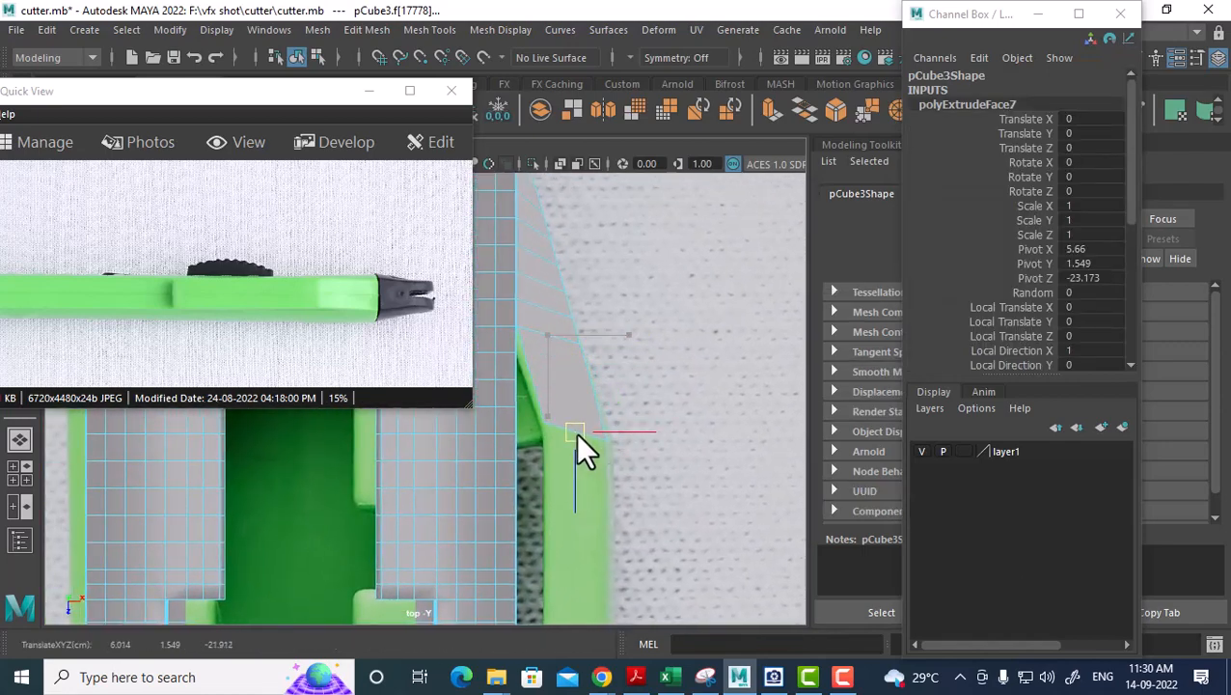
Rotate the extruded end faces square to the body and position them at the clip's bend, at about X 6.012, Z -21.953.
key("e")
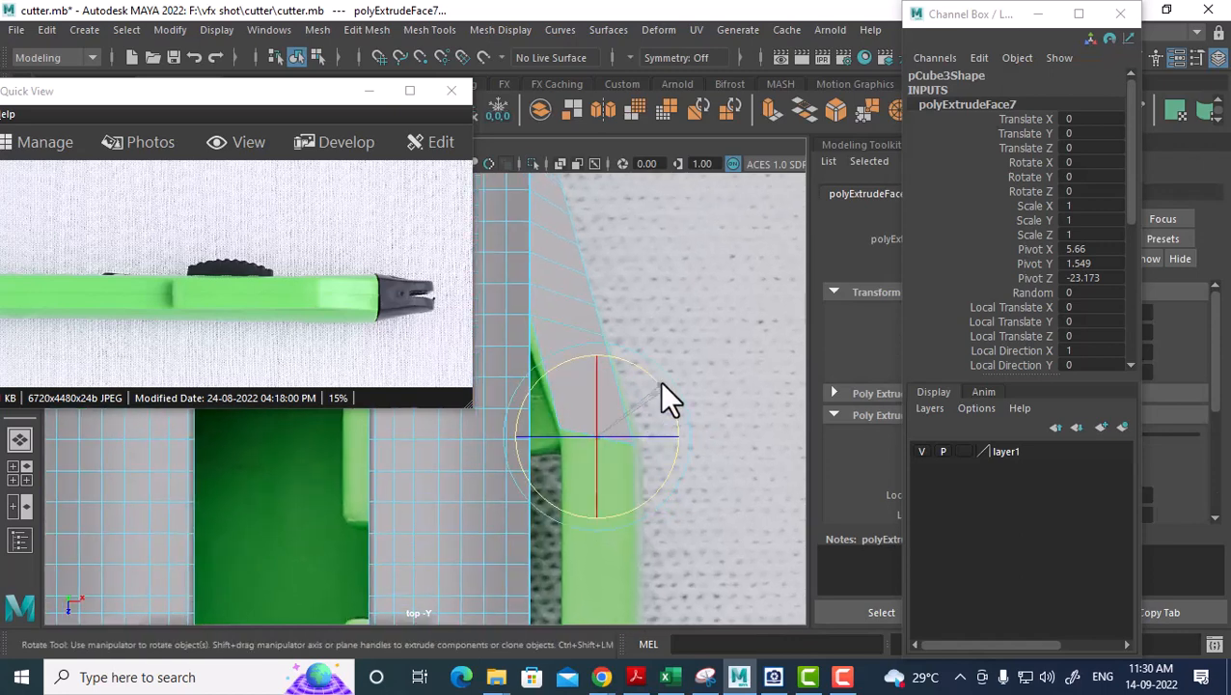
key("w")
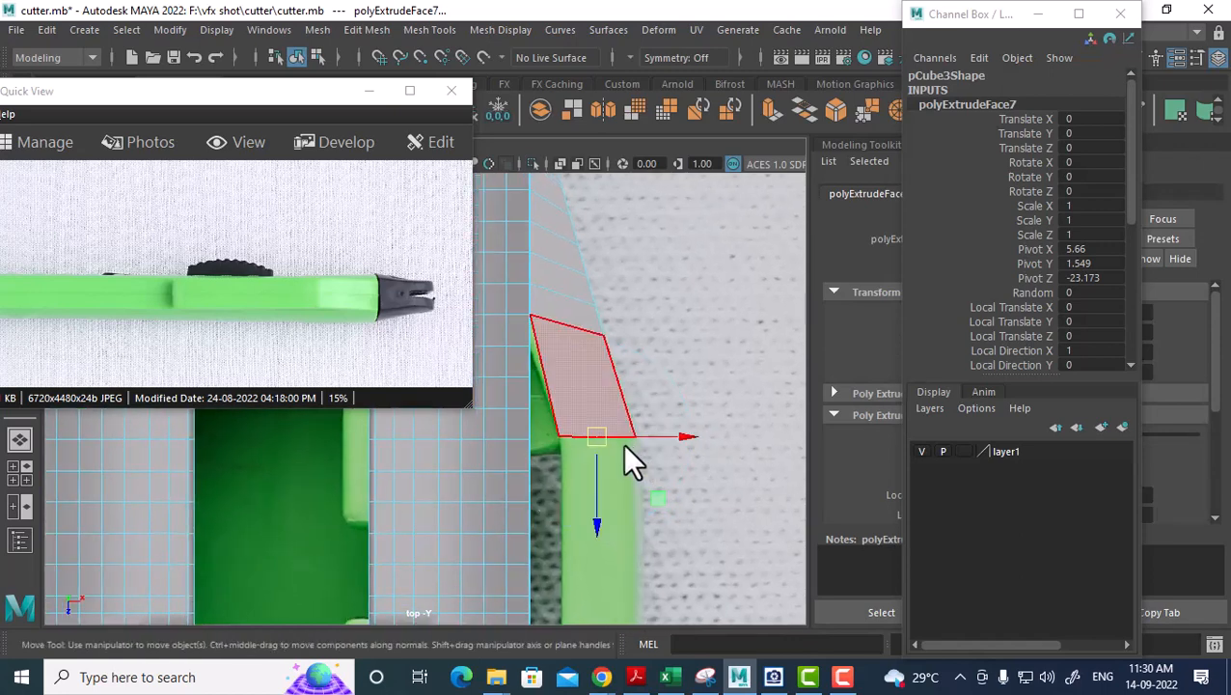
left_click(602, 440)
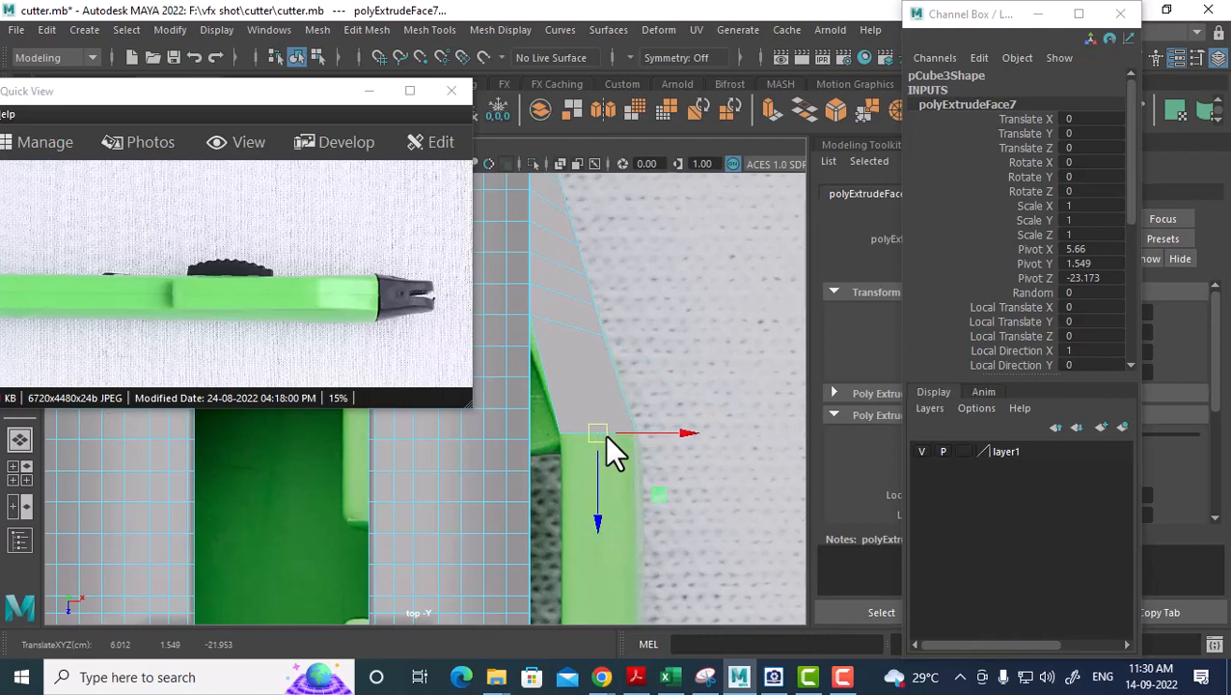
Extrude the end faces from the bend along the clip's straight arm to about Z -11.74, near its rounded tip.
middle_click_drag(604, 434, 692, 482, "alt")
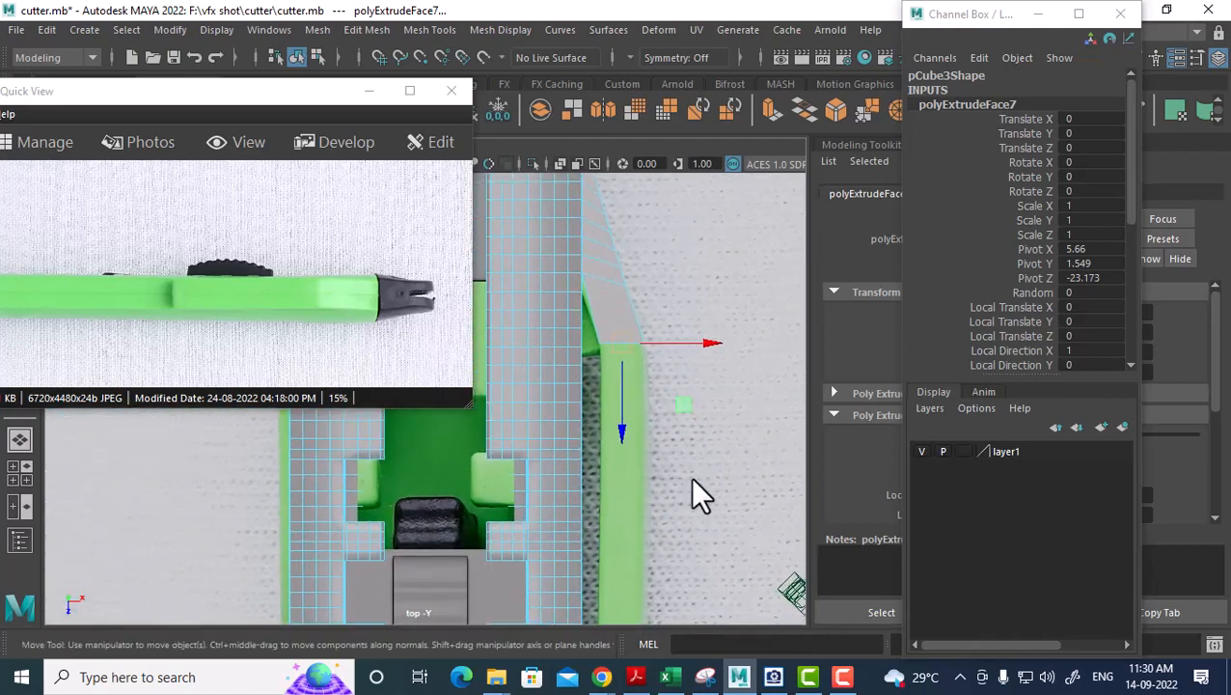
left_click_drag(692, 483, 628, 446, "alt")
middle_click_drag(628, 445, 604, 371, "alt")
left_click_drag(570, 286, 614, 666, "shift")
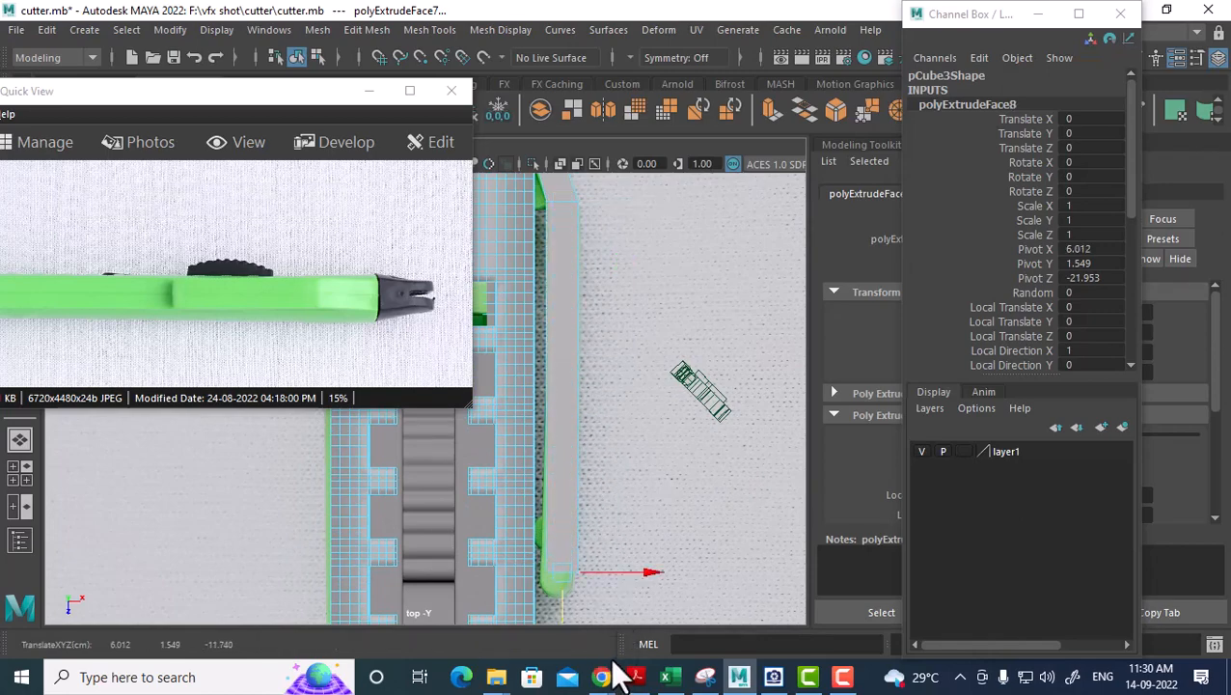
Adjust the arm's end faces to about Z -11.627, just before the reference clip's rounded tip.
middle_click_drag(610, 469, 595, 334, "alt")
scroll(596, 339, "up", 3)
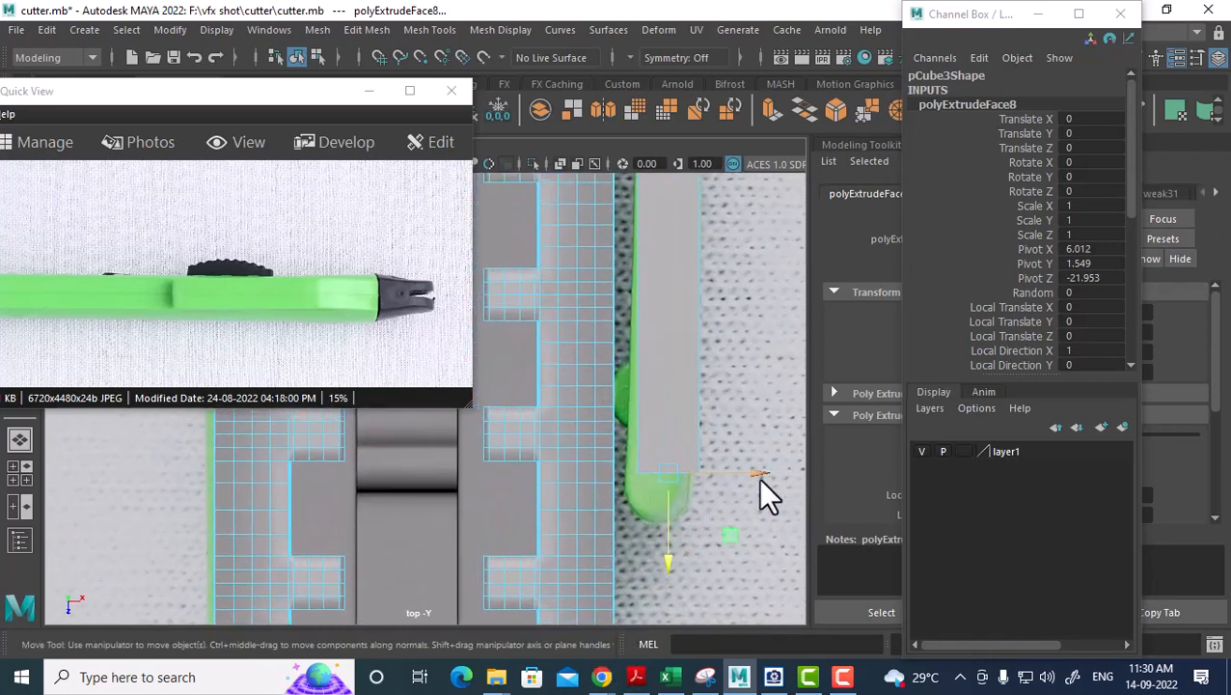
left_click_drag(759, 477, 758, 477)
middle_click_drag(695, 486, 631, 519, "alt")
left_click_drag(631, 521, 615, 550)
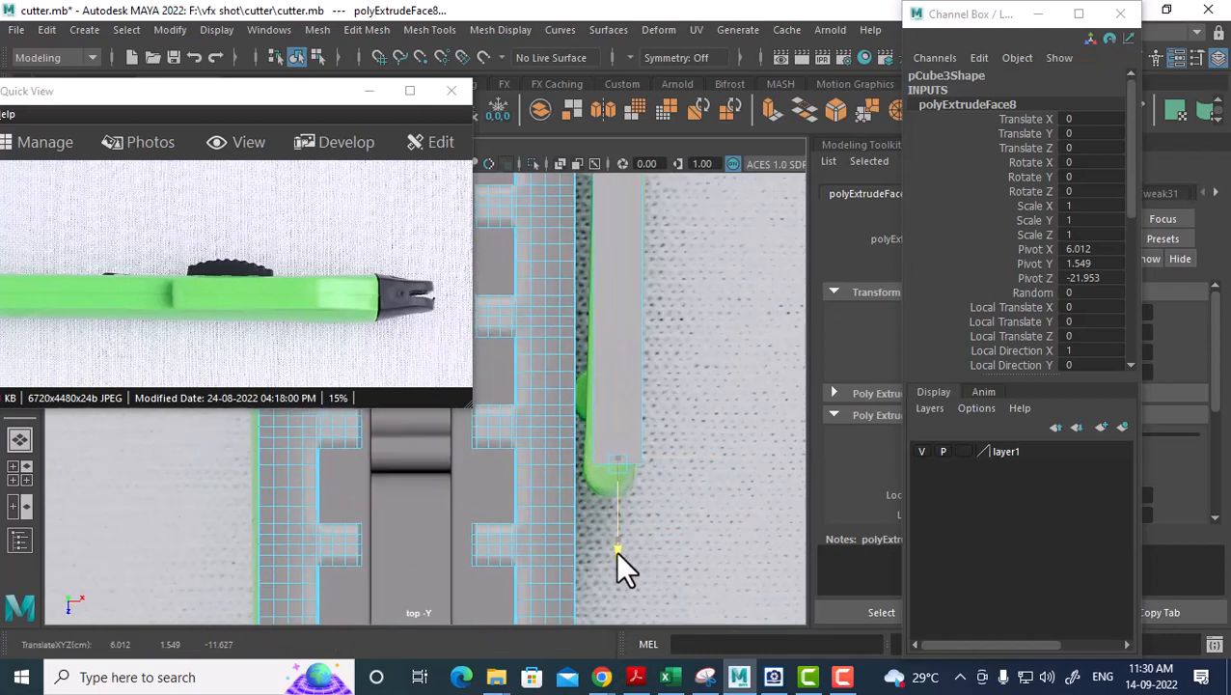
In the perspective view, return the cutter body with the clip to object mode and hide all unselected objects.
scroll(627, 472, "down", 5)
key("space")
left_click_drag(647, 328, 648, 333)
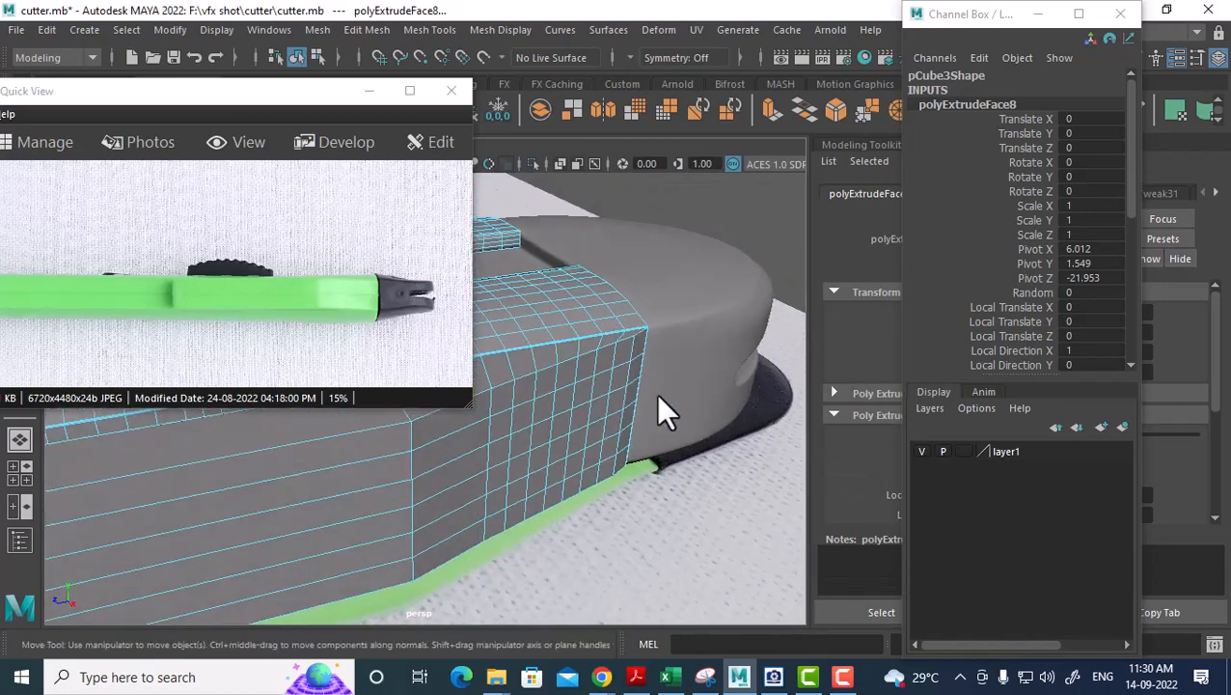
left_click_drag(659, 412, 637, 463, "alt")
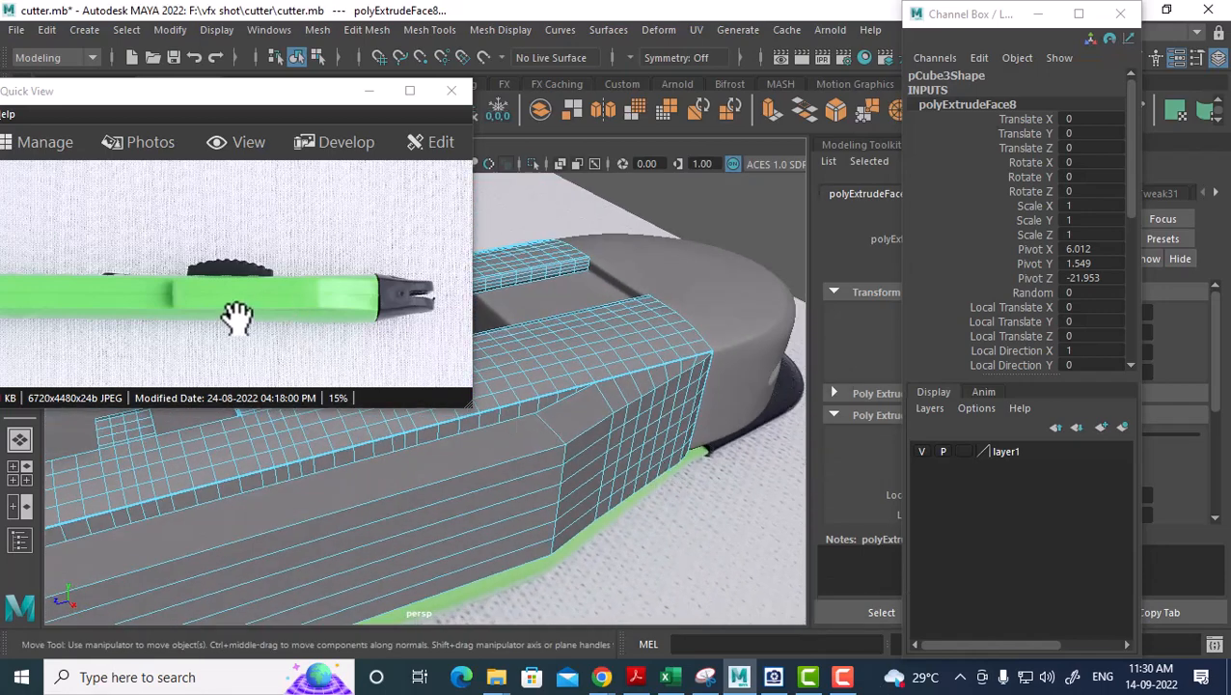
mouse_move(668, 388)
left_mouse_down("alt")
mouse_move(719, 382)
mouse_move(656, 398)
mouse_move(660, 379)
mouse_move(676, 387)
left_mouse_up("alt")
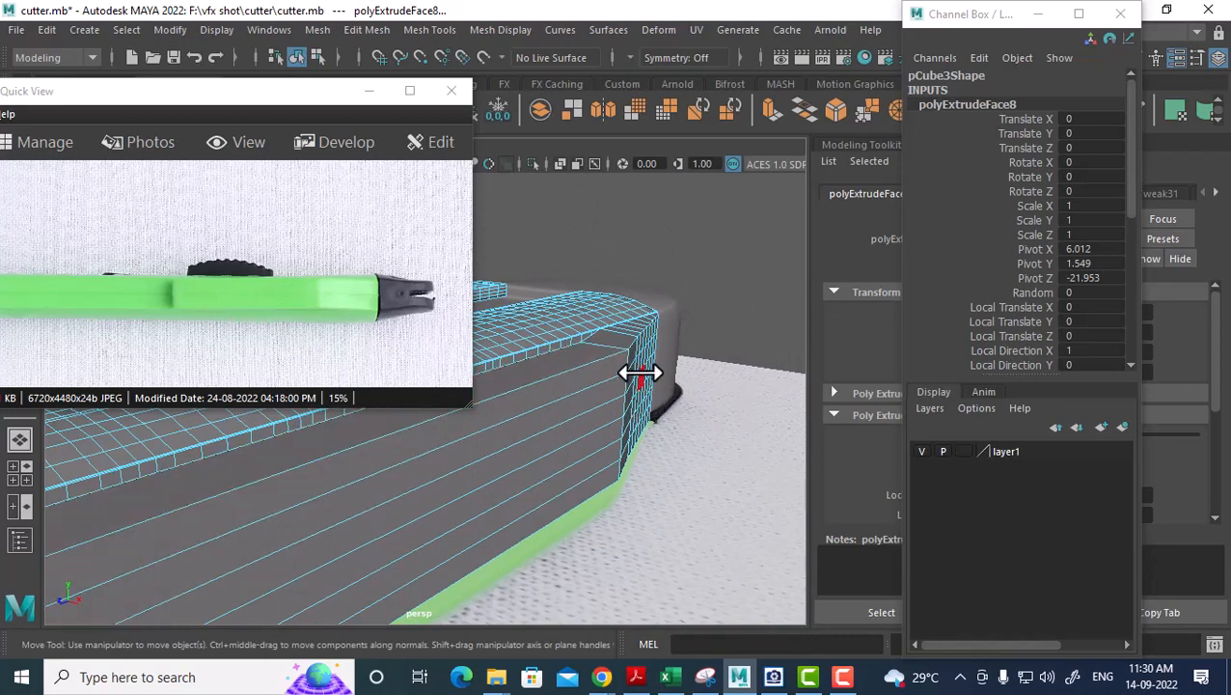
right_click_drag(637, 371, 720, 144)
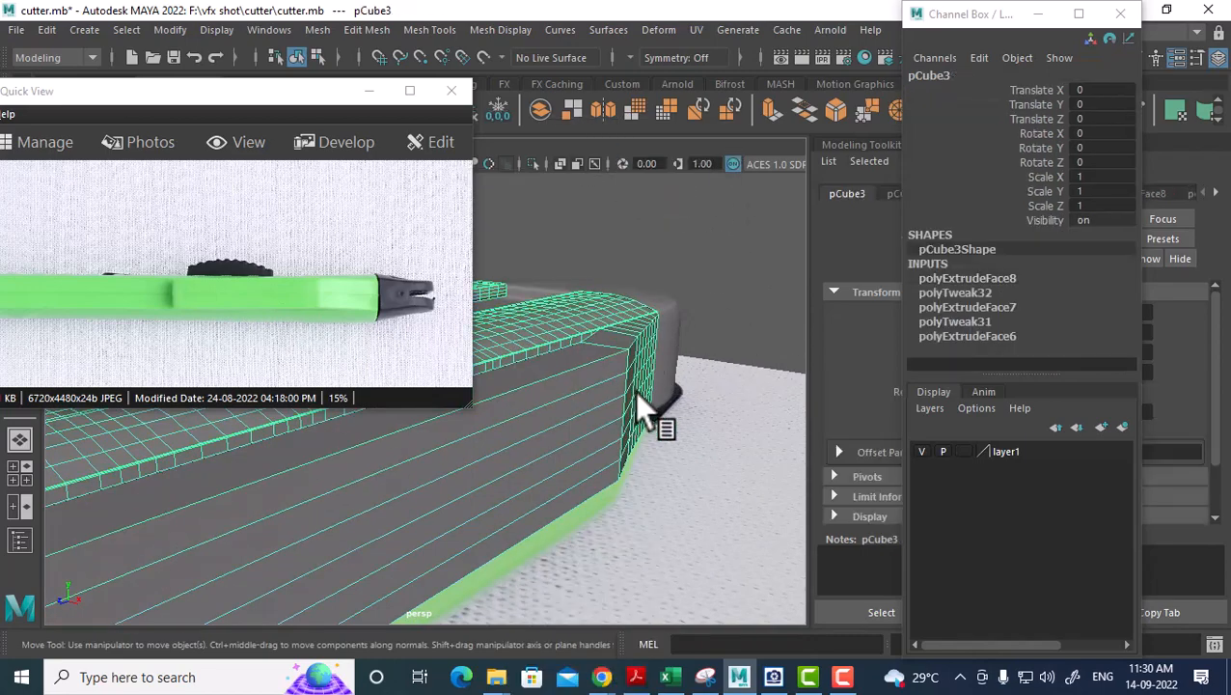
key("alt+h")
left_click_drag(641, 401, 700, 449, "alt")
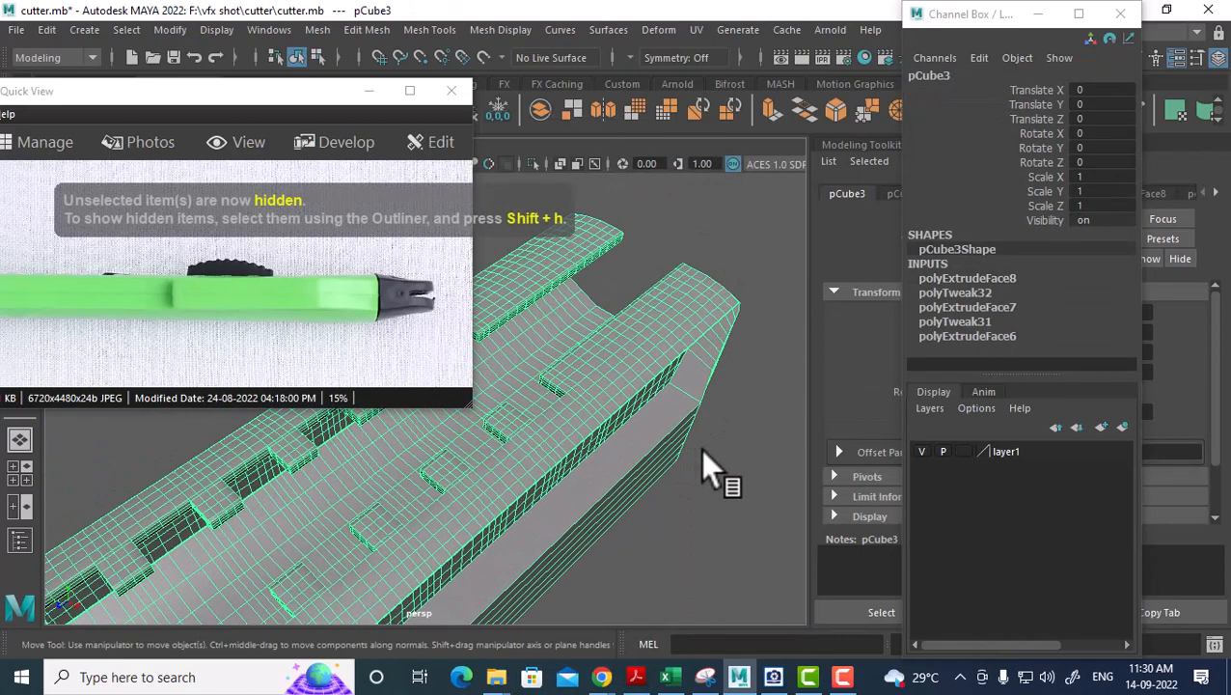
Preview the isolated body with smooth mesh display, inspect the clip's shape, and return to the unsmoothed display.
key("3")
left_click_drag(643, 270, 851, 191)
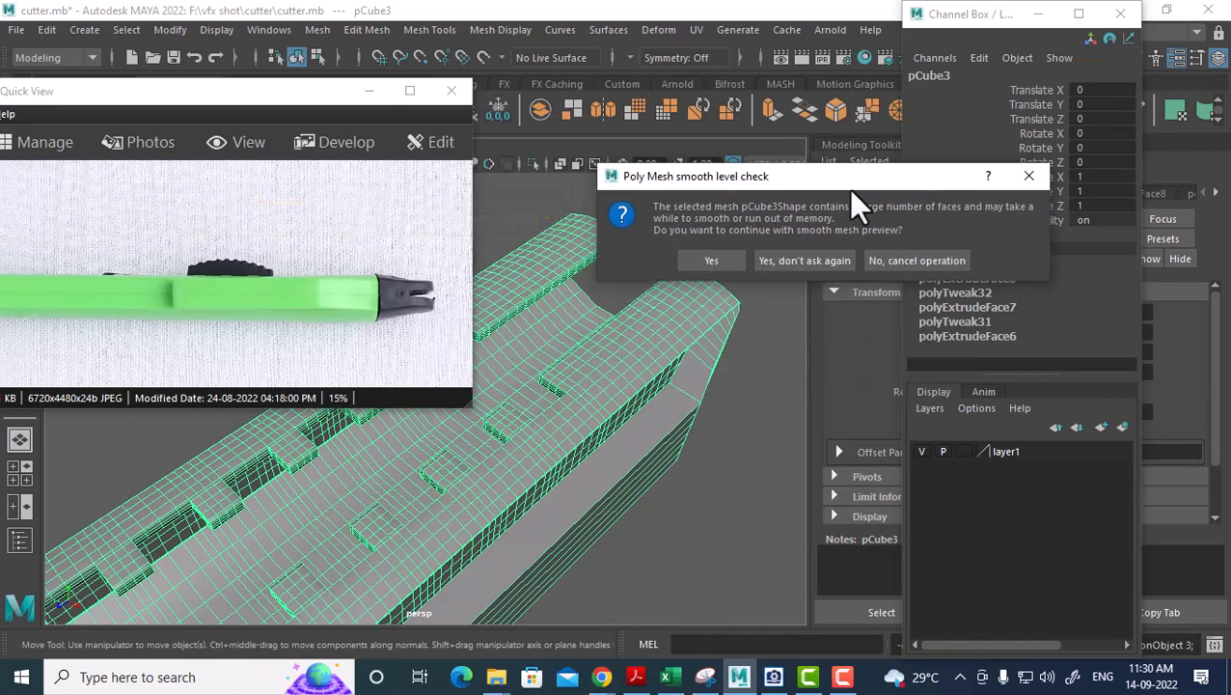
left_click(711, 261)
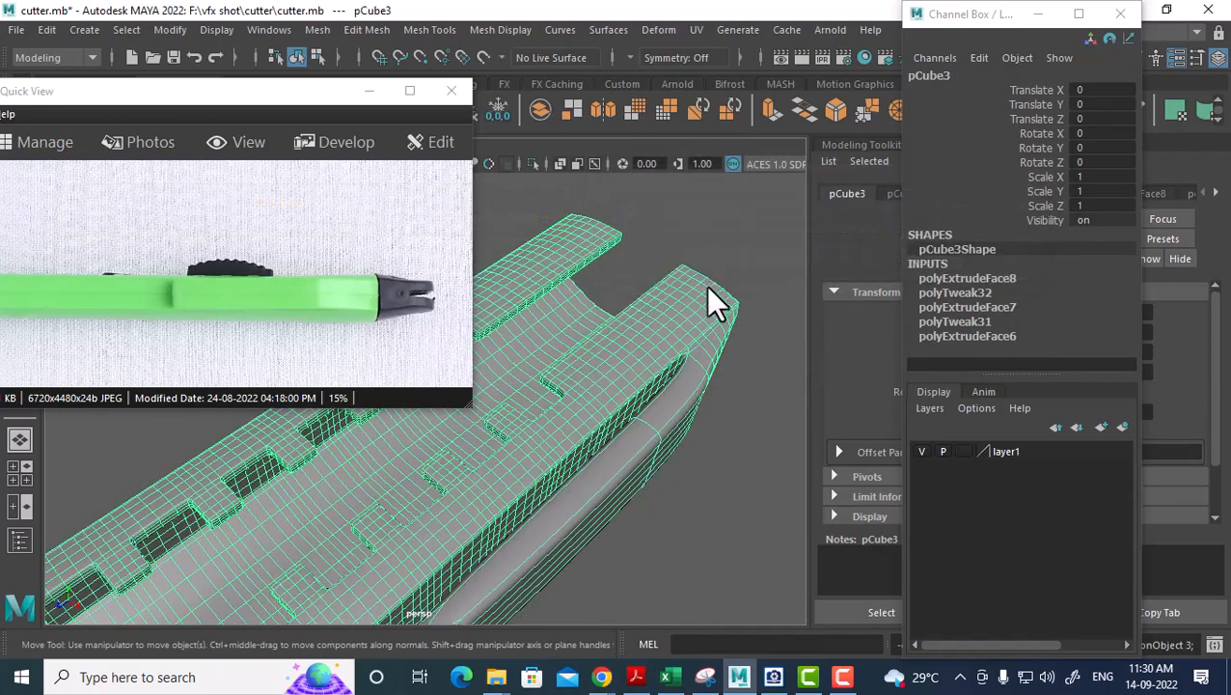
left_click_drag(707, 290, 769, 387, "alt")
key("1")
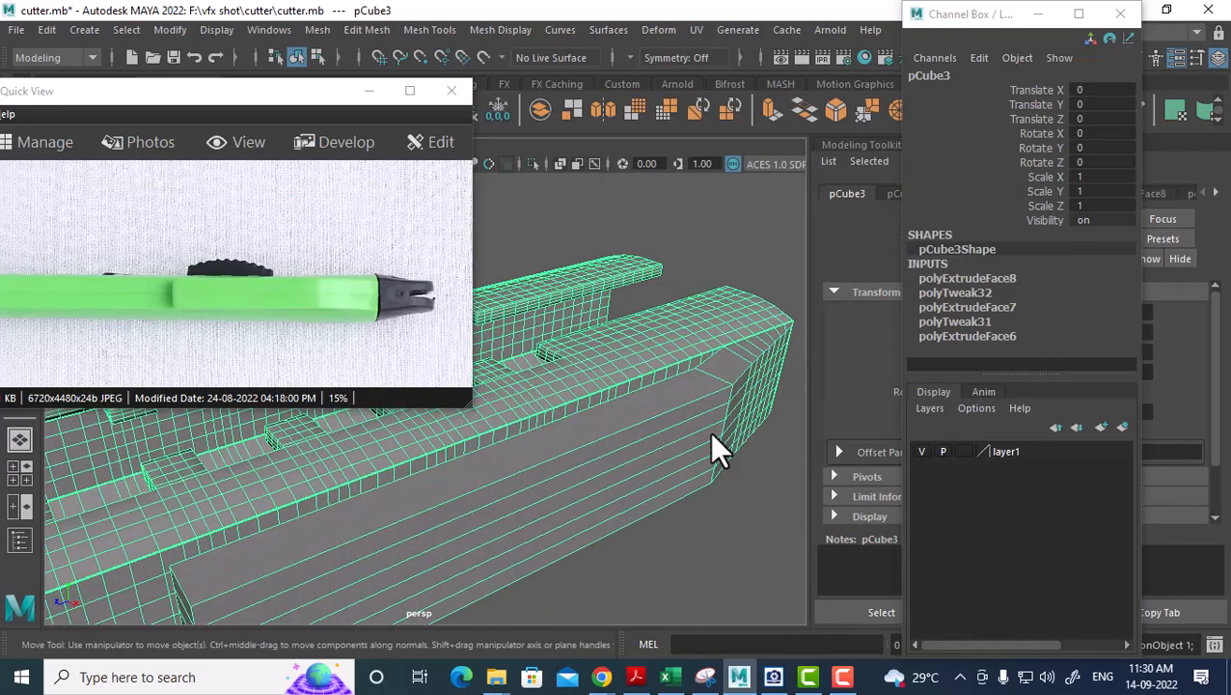
Insert six evenly spaced edge loops across the length of the clip's straight arm, undoing the extra loop insertion.
left_click_drag(714, 444, 596, 459, "alt")
middle_click_drag(596, 459, 702, 501, "alt")
left_click_drag(704, 502, 577, 487, "alt")
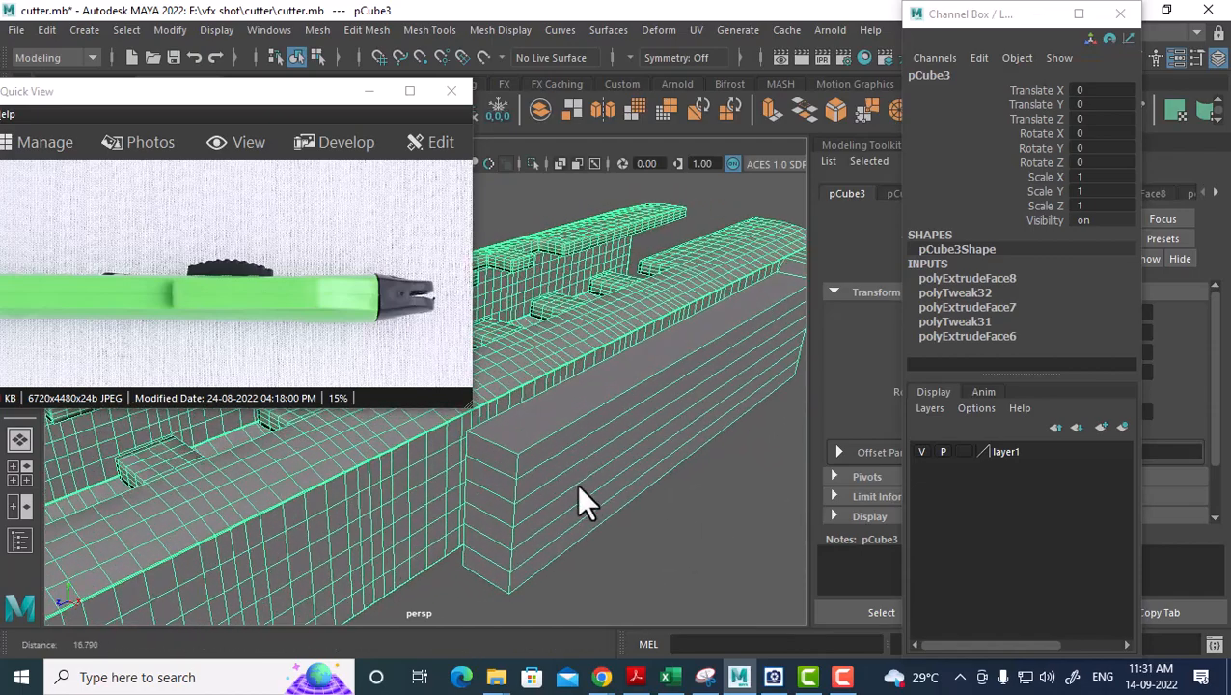
right_click_drag(661, 389, 556, 233, "shift")
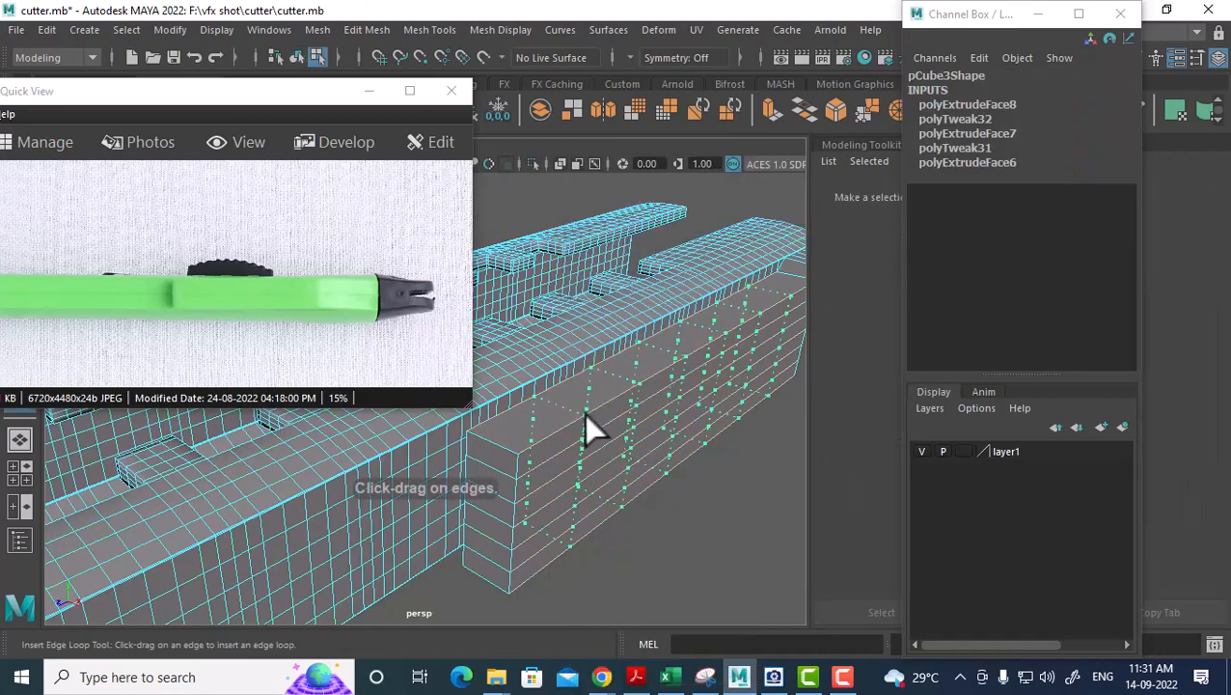
left_click(583, 412)
left_click_drag(653, 455, 662, 461, "alt")
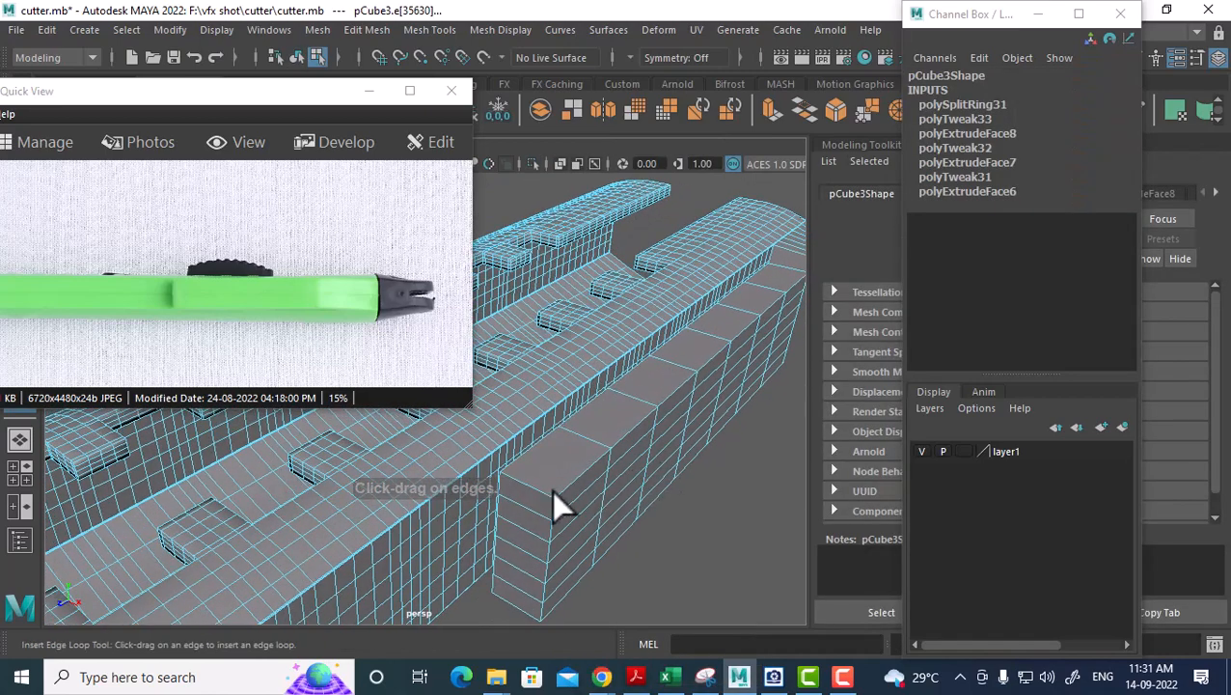
left_click_drag(534, 502, 577, 501)
key("ctrl+z")
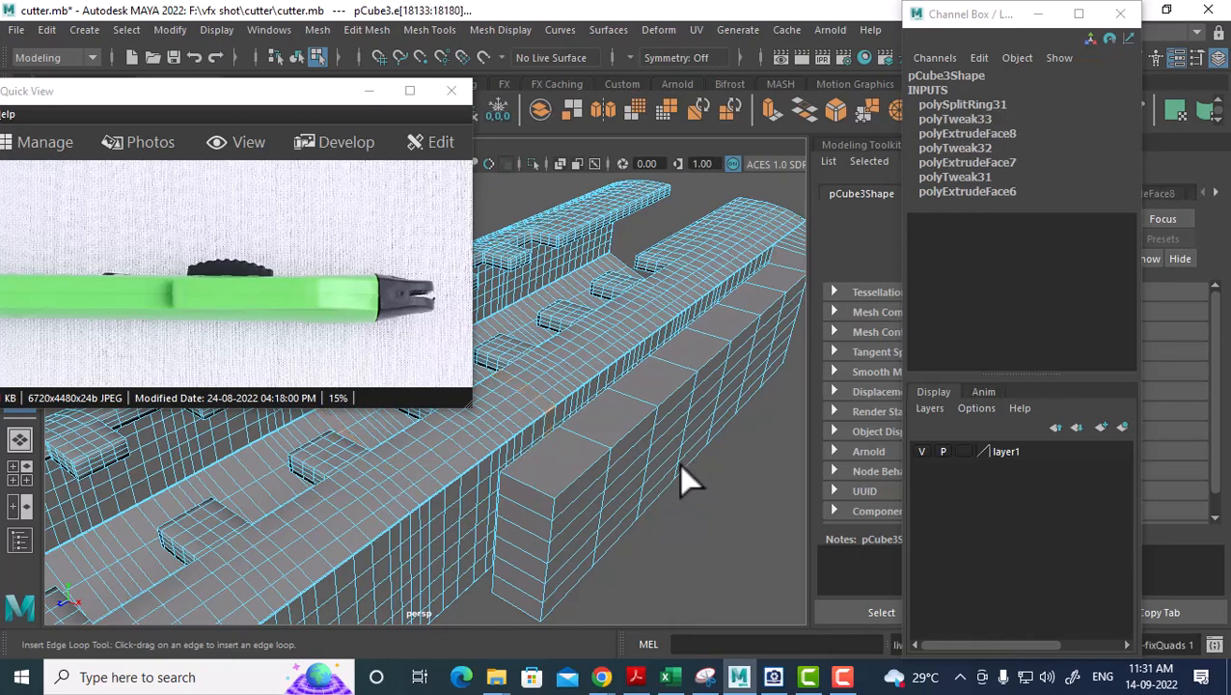
Show the hidden objects and reference image again in the top view, with the reference photo viewer minimized.
left_click_drag(678, 462, 616, 486, "alt")
key("space")
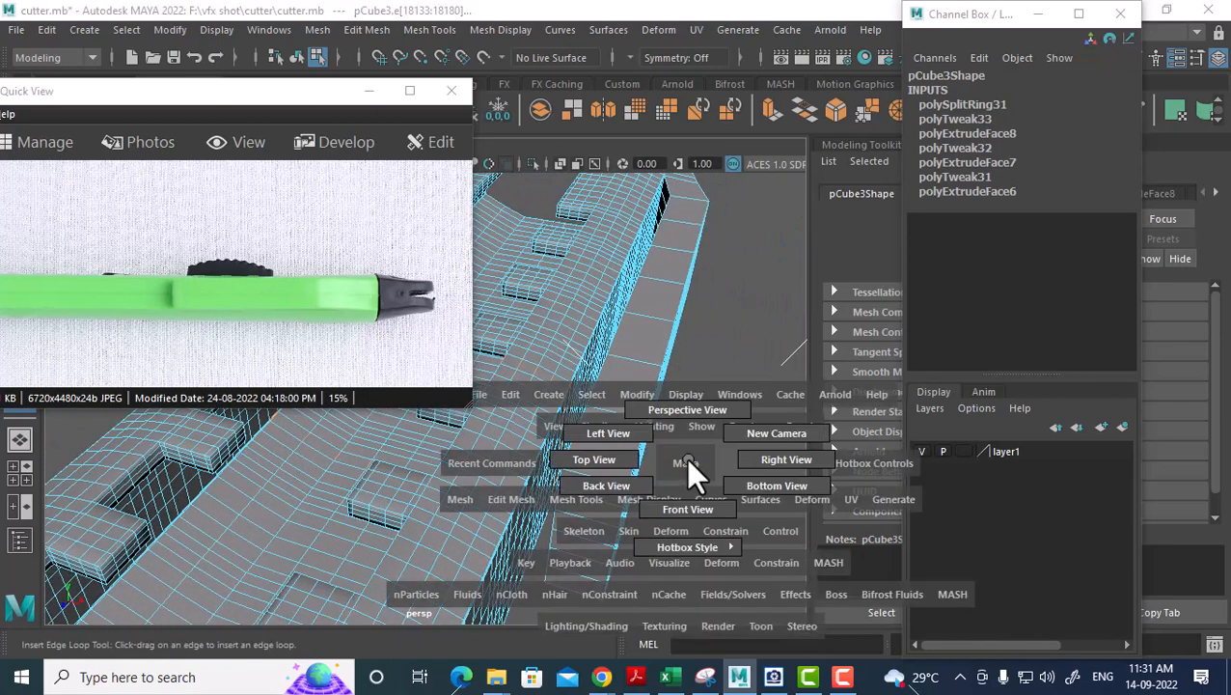
left_click(610, 458)
key("w")
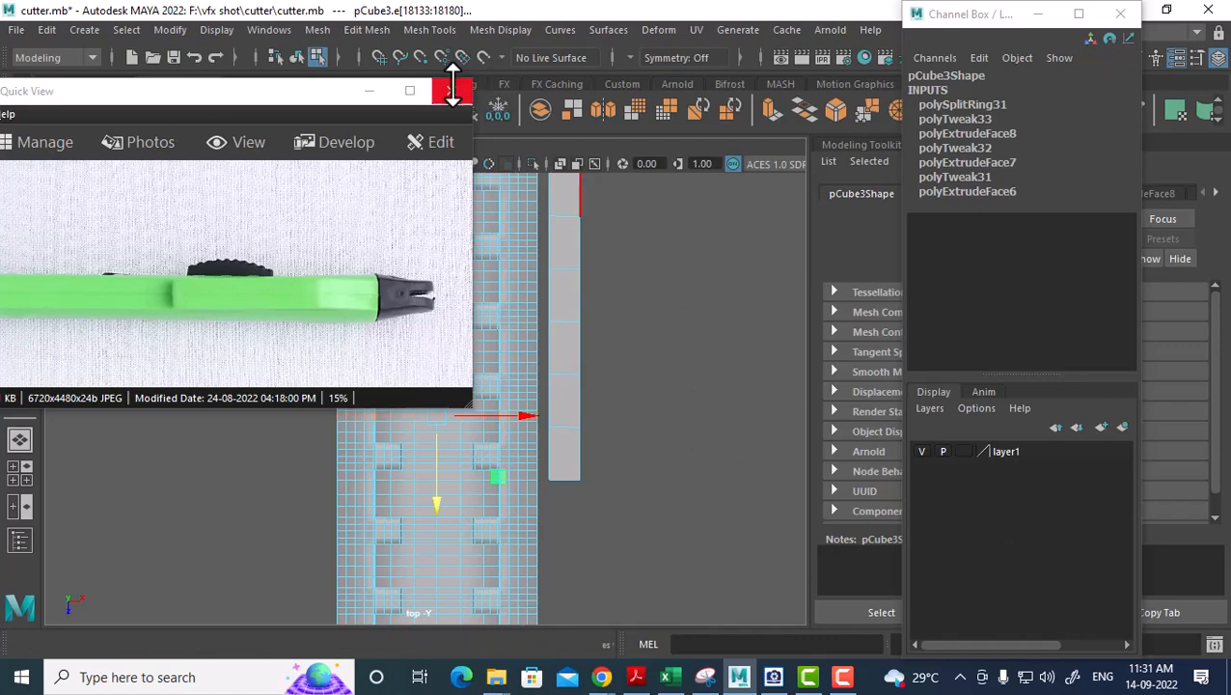
left_click(368, 91)
left_click(216, 30)
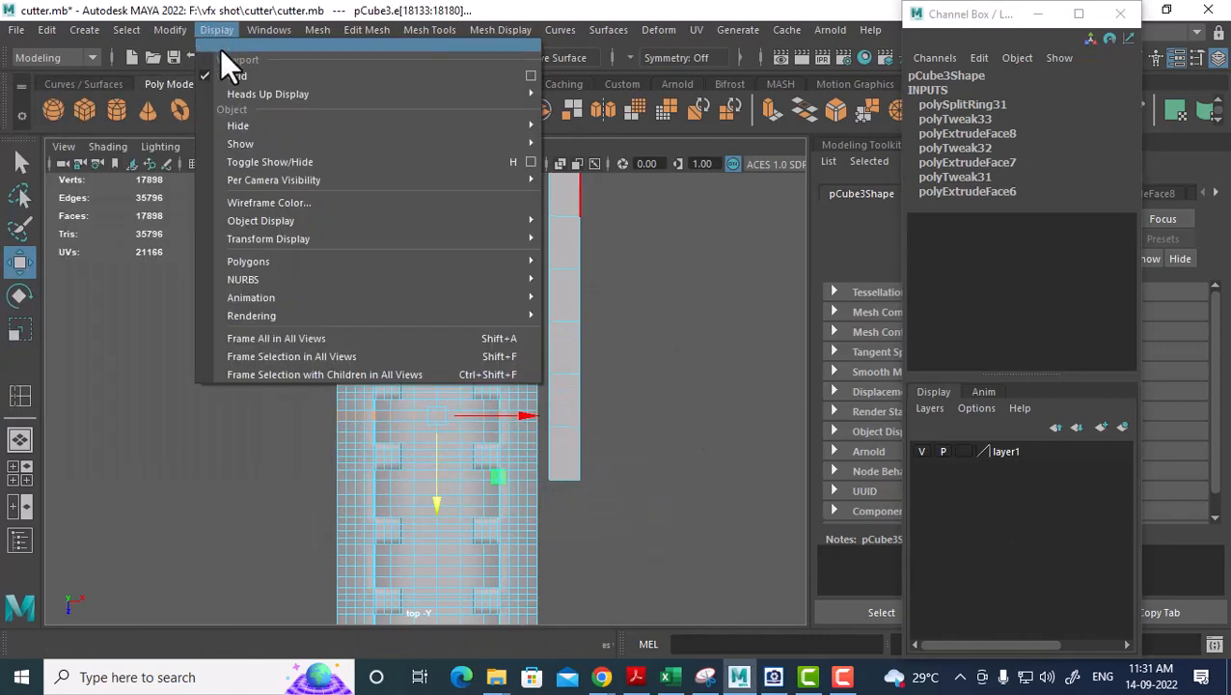
mouse_move(280, 143)
left_click(599, 220)
scroll(591, 441, "up", 8)
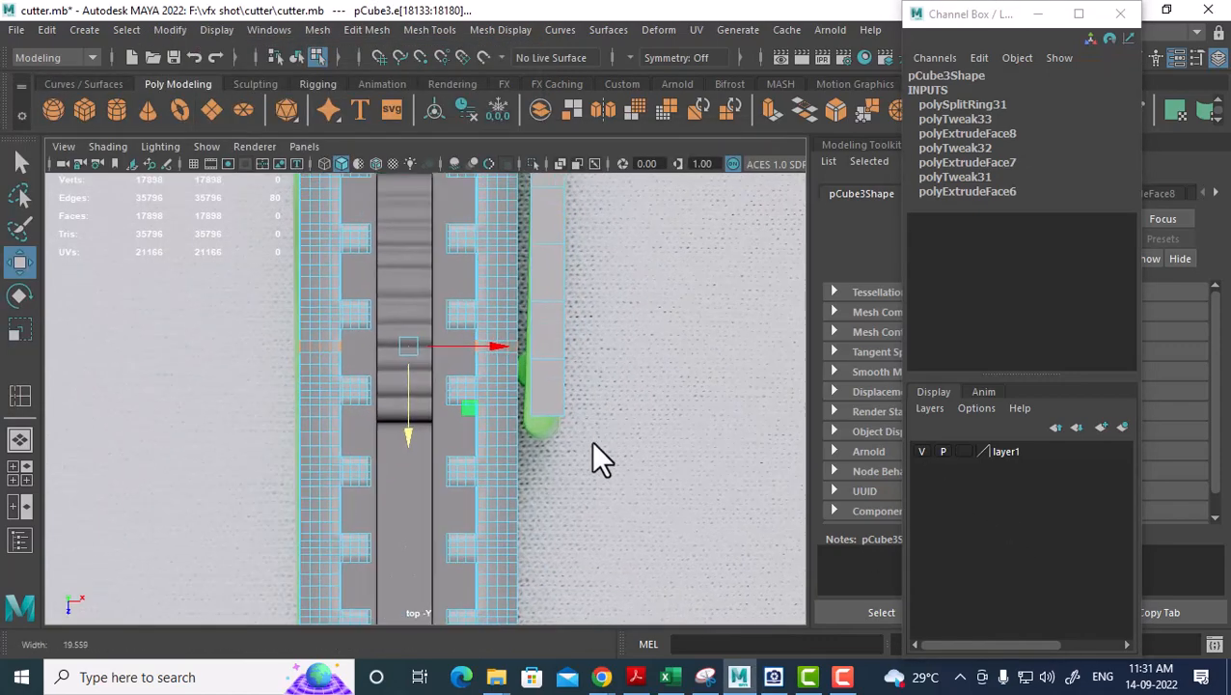
Split the clip arm lengthwise into four equal strips with a central edge loop and one halfway on each side.
right_click_drag(658, 176, 657, 144)
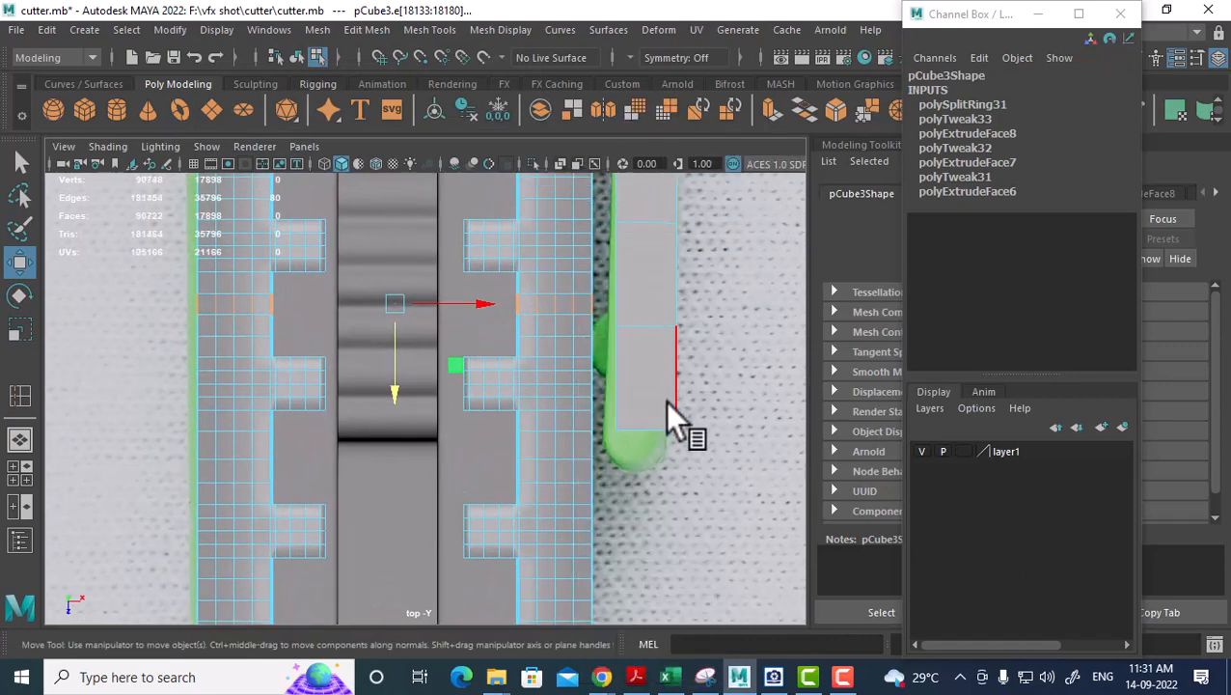
left_click(676, 374)
right_click_drag(700, 290, 748, 405, "shift")
scroll(664, 417, "up", 2)
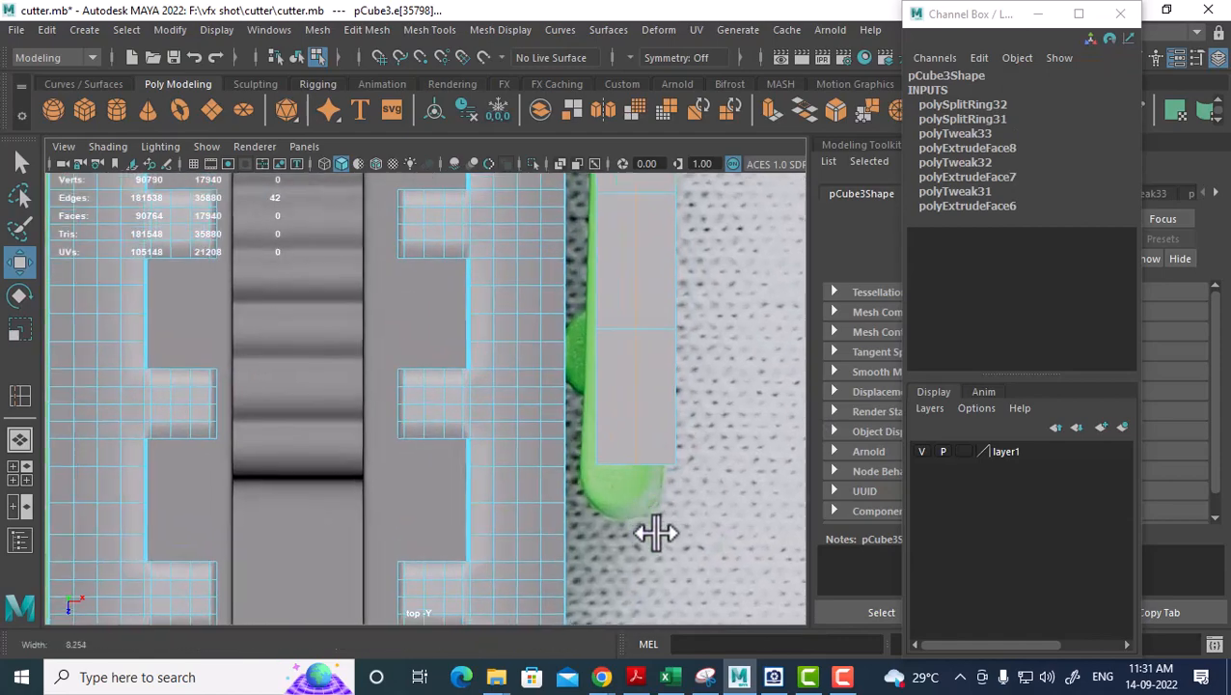
left_click(622, 464)
key("g")
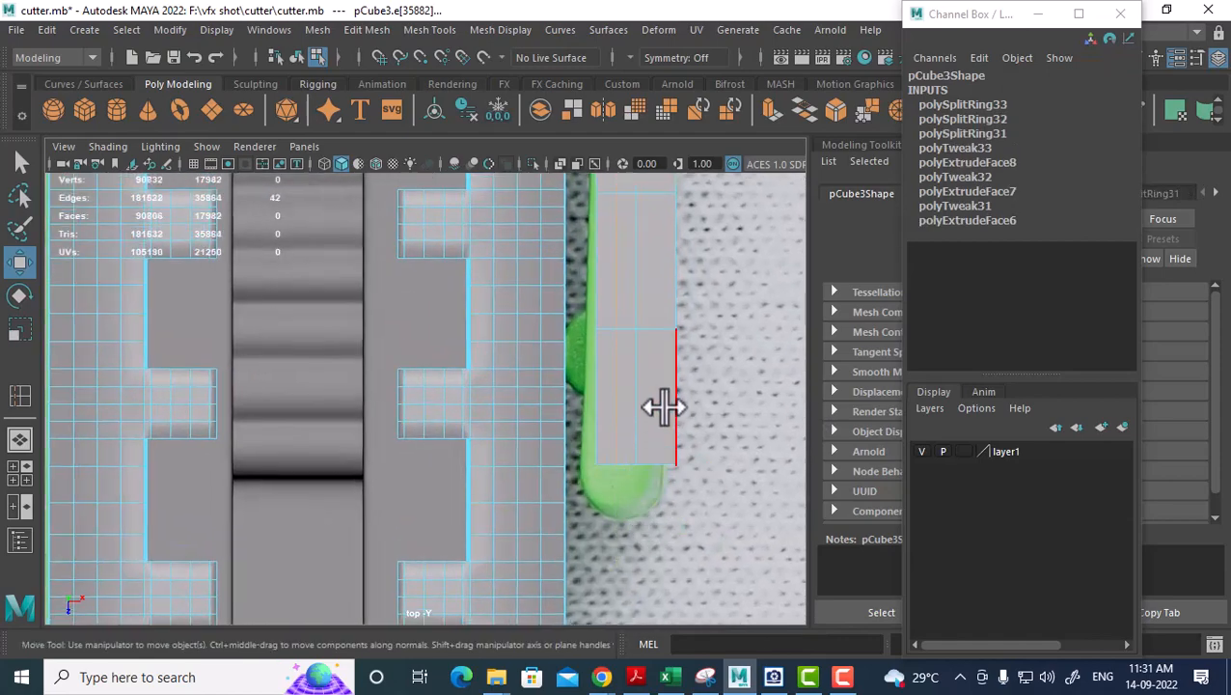
left_click(661, 328)
key("g")
Round the arm's tip by moving its inner end vertices to about Z -11.458 and the centre ones to about Z -11.412.
middle_click_drag(650, 451, 602, 385, "alt")
scroll(602, 385, "up", 3)
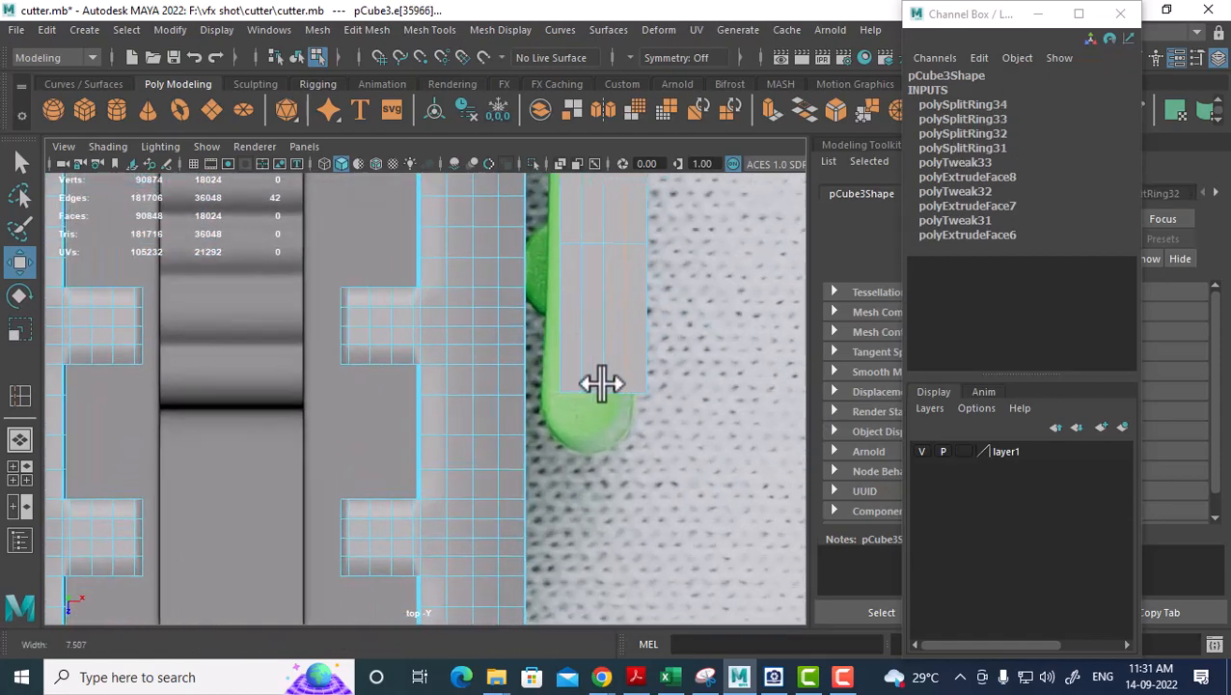
right_click_drag(648, 181, 537, 183)
scroll(700, 389, "up", 3)
middle_click_drag(698, 387, 586, 372, "alt")
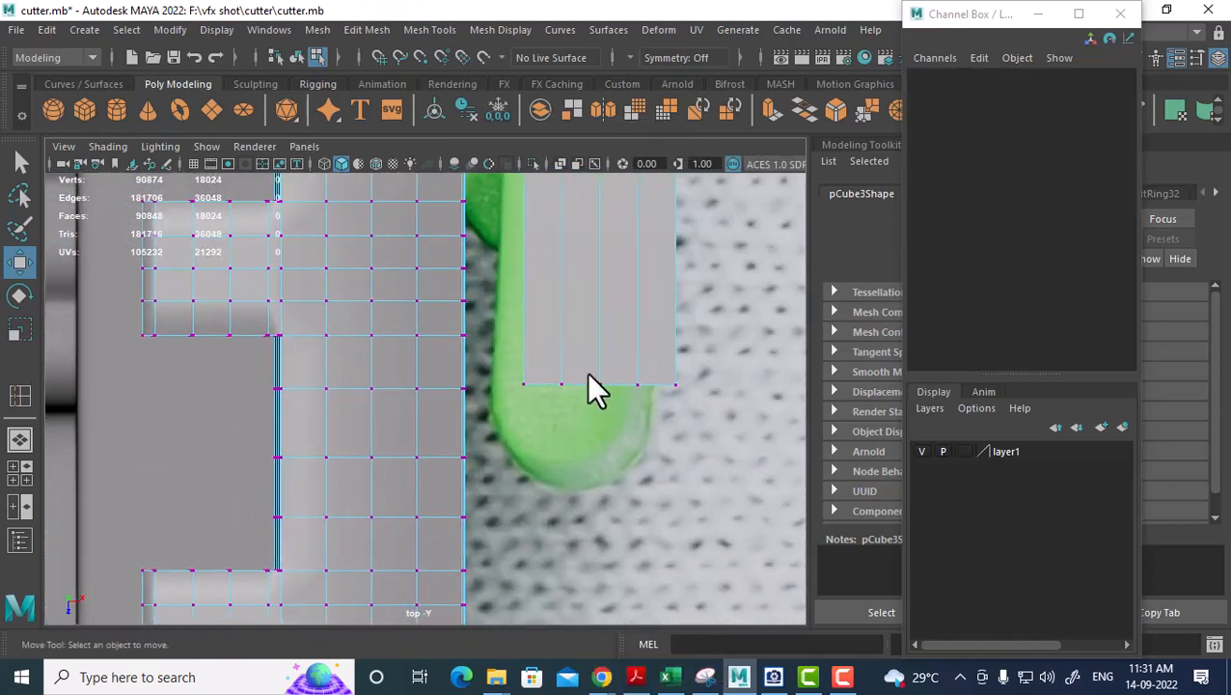
left_click_drag(645, 407, 637, 418)
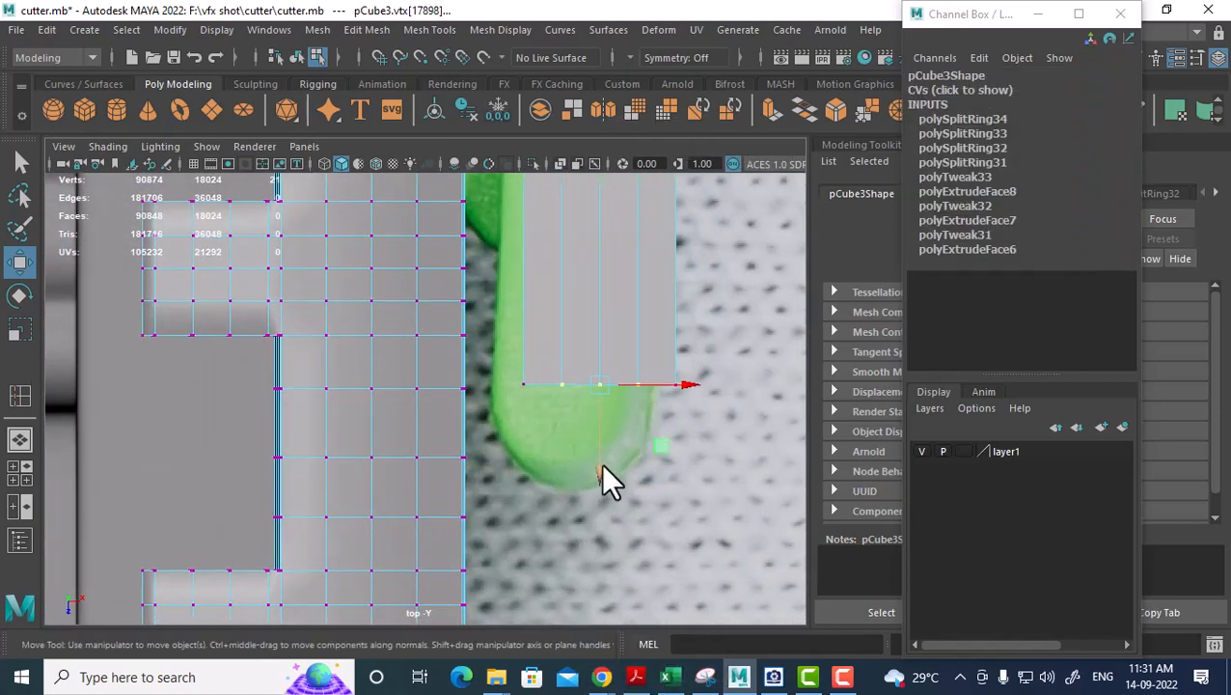
middle_click_drag(600, 462, 598, 492)
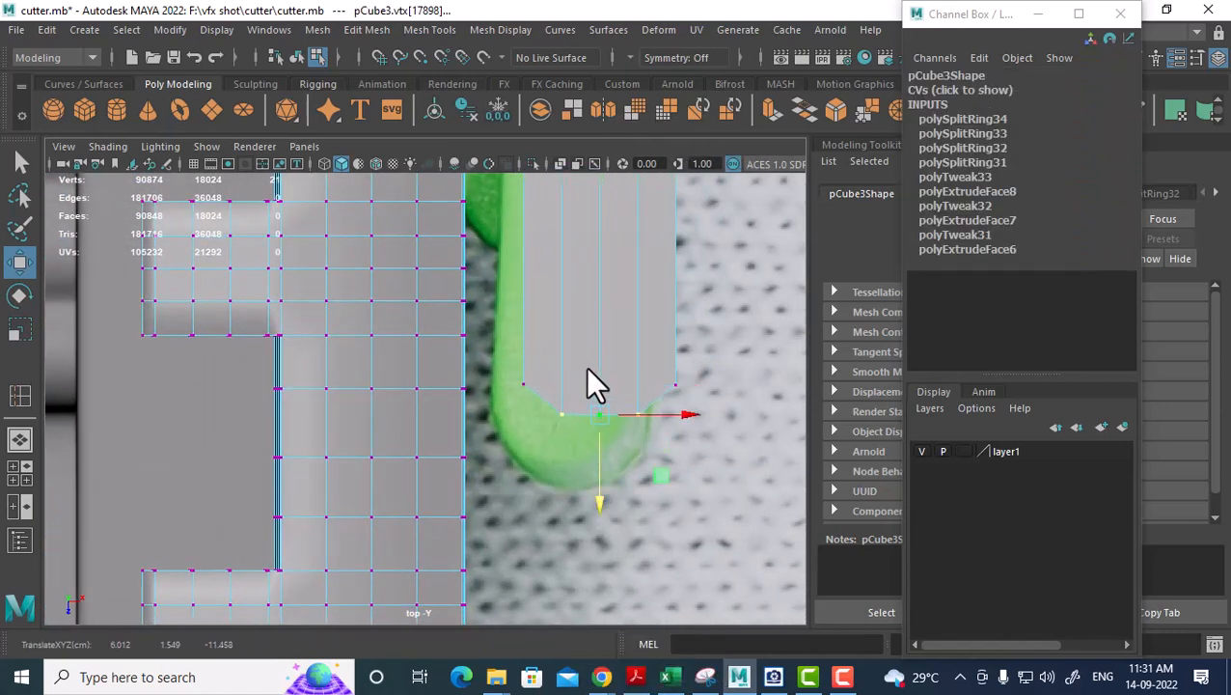
left_click_drag(587, 368, 617, 451)
left_click_drag(604, 494, 602, 503)
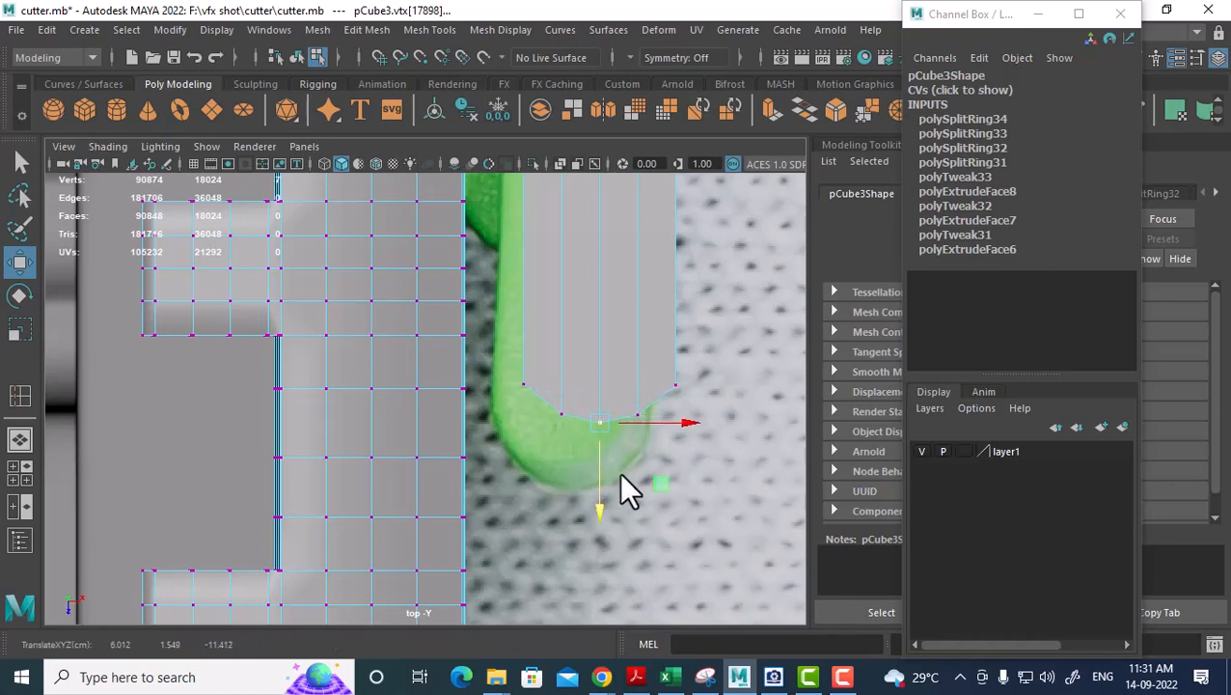
Move all of the rounded tip's vertices outward along Z to the end of the reference clip.
left_click_drag(701, 346, 508, 517)
left_click_drag(603, 489, 601, 544)
scroll(549, 434, "down", 8)
middle_click_drag(484, 323, 504, 436, "alt")
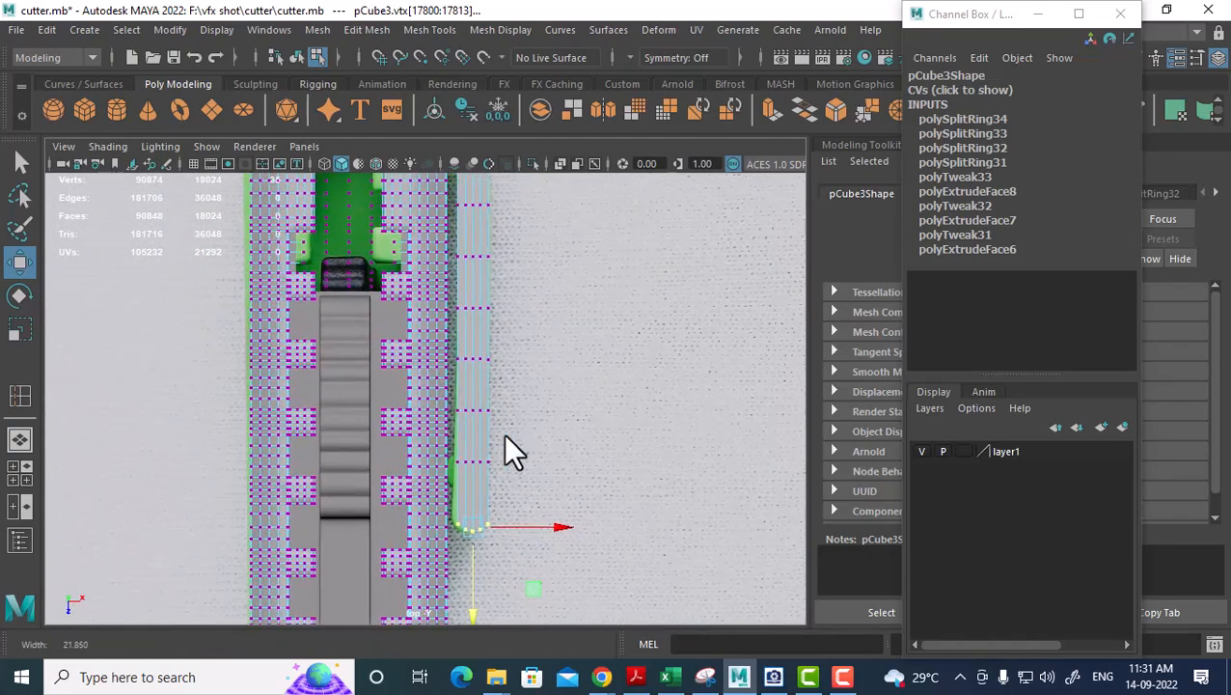
Return the body to object mode in the perspective view and hide the reference image layer layer1.
left_click_drag(522, 347, 544, 439, "alt")
middle_click_drag(545, 439, 580, 519, "alt")
scroll(593, 487, "up", 2)
key("space")
key("space")
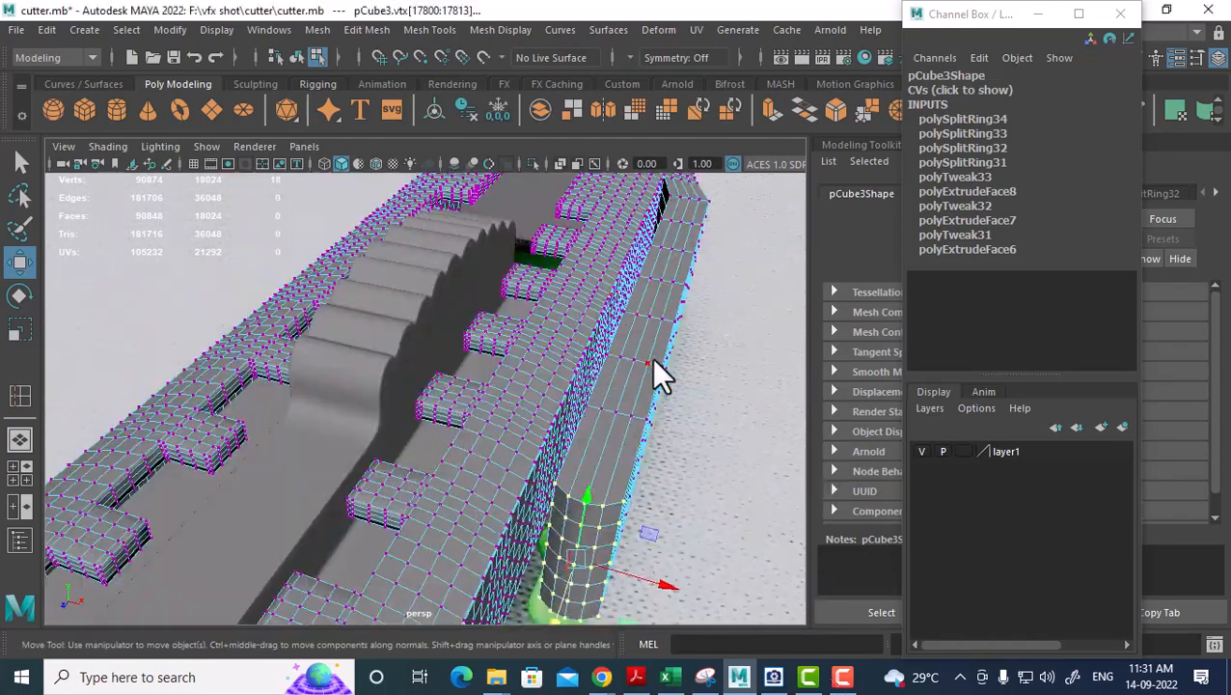
left_click_drag(651, 357, 503, 453, "alt")
right_click_drag(499, 177, 672, 106)
left_click_drag(543, 436, 428, 500, "alt")
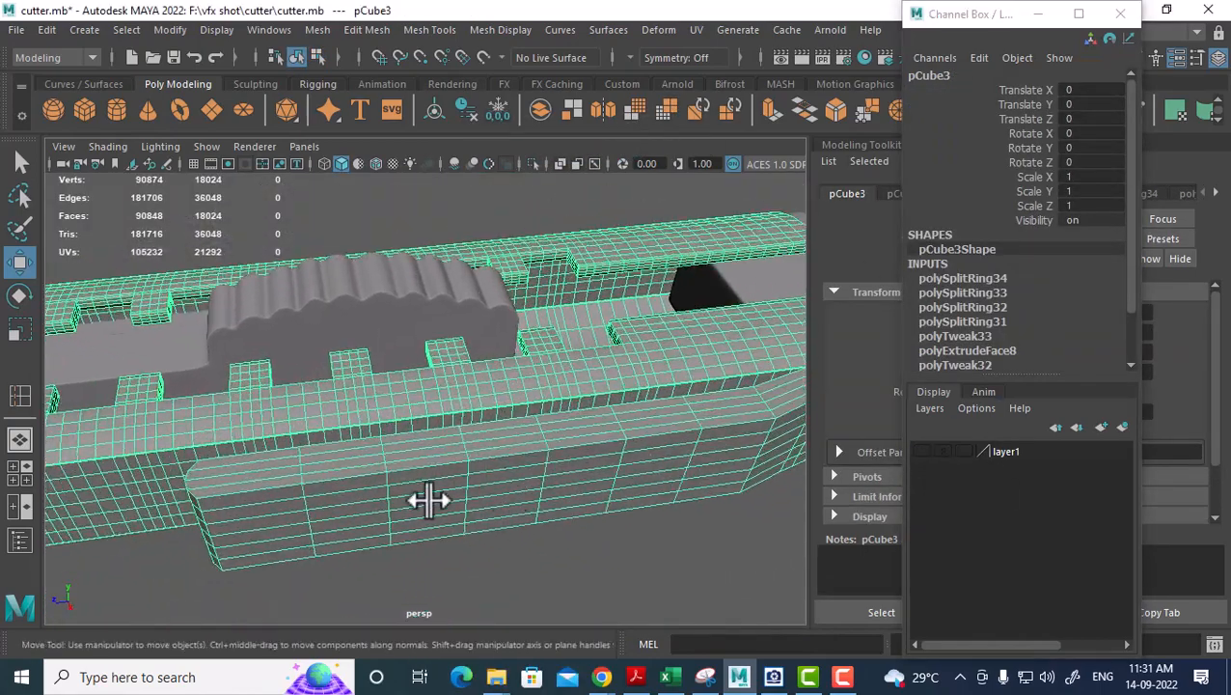
right_click_drag(428, 499, 539, 506, "alt")
middle_click_drag(538, 505, 393, 434, "alt")
left_click_drag(393, 435, 376, 382, "alt")
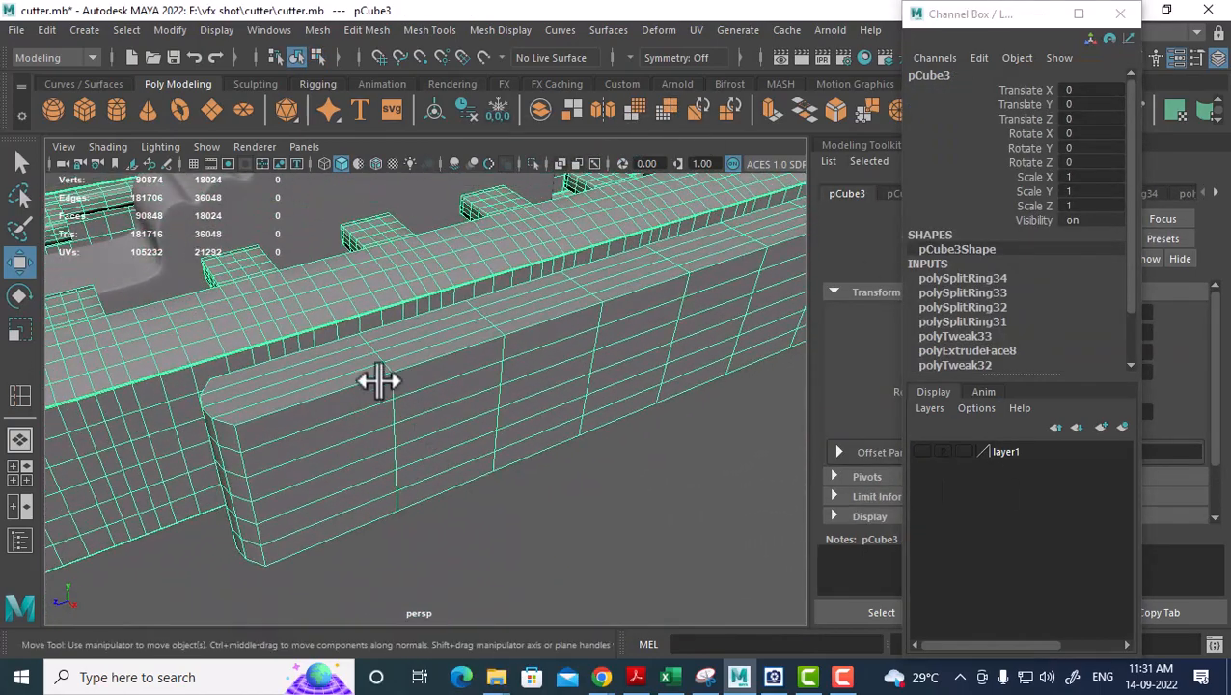
Preview the body with the rounded clip tip in smooth mesh display and return to the unsmoothed display.
right_click(510, 353)
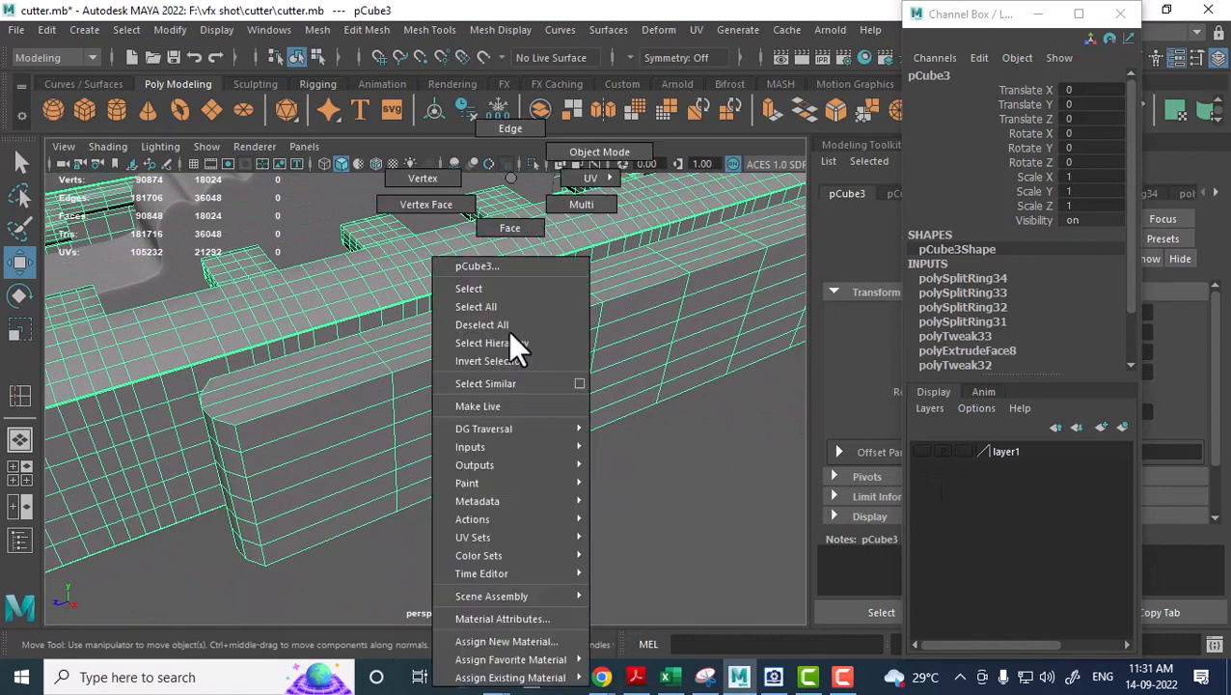
left_click(622, 152)
key("3")
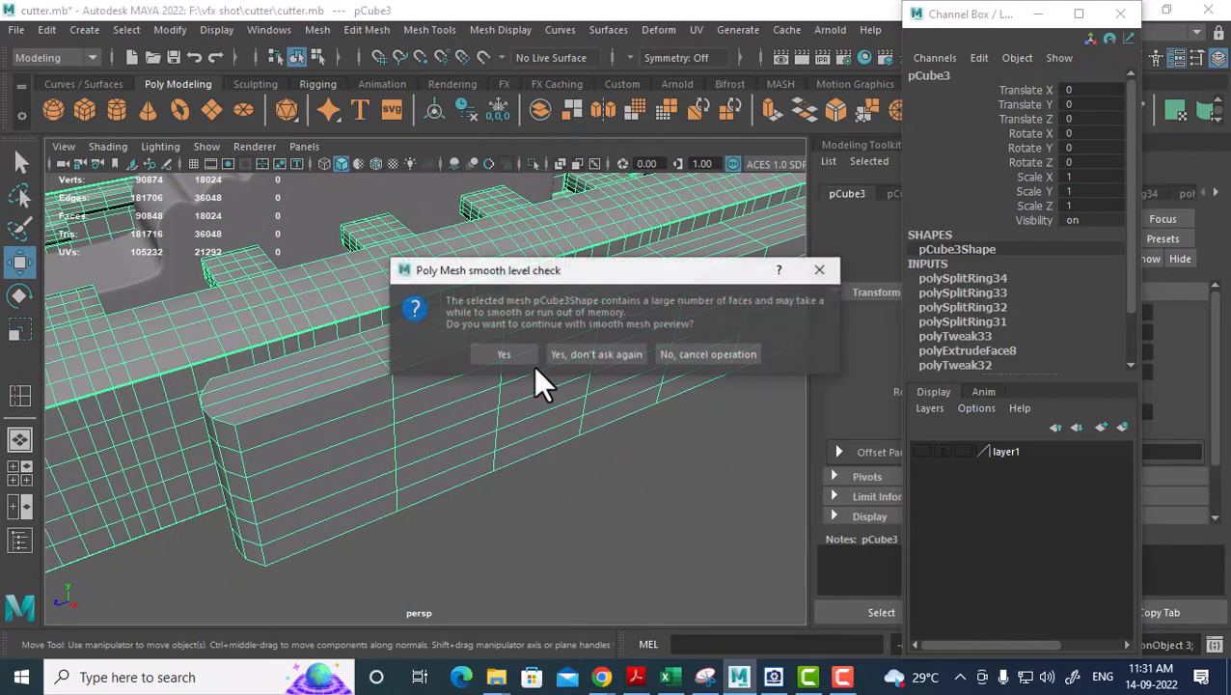
left_click(502, 354)
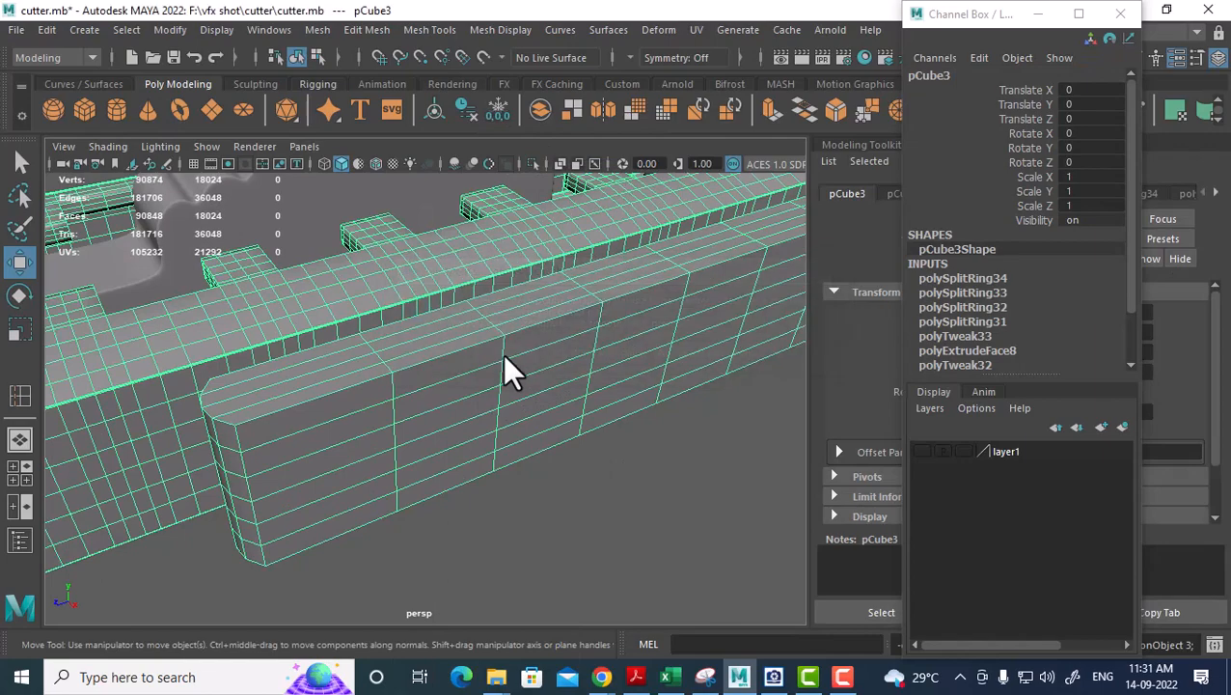
key("1")
Insert sets of six evenly spaced edge loops in the clip arm's sections, working from the tip toward the bend.
right_click_drag(461, 386, 414, 231, "shift")
left_click(272, 403)
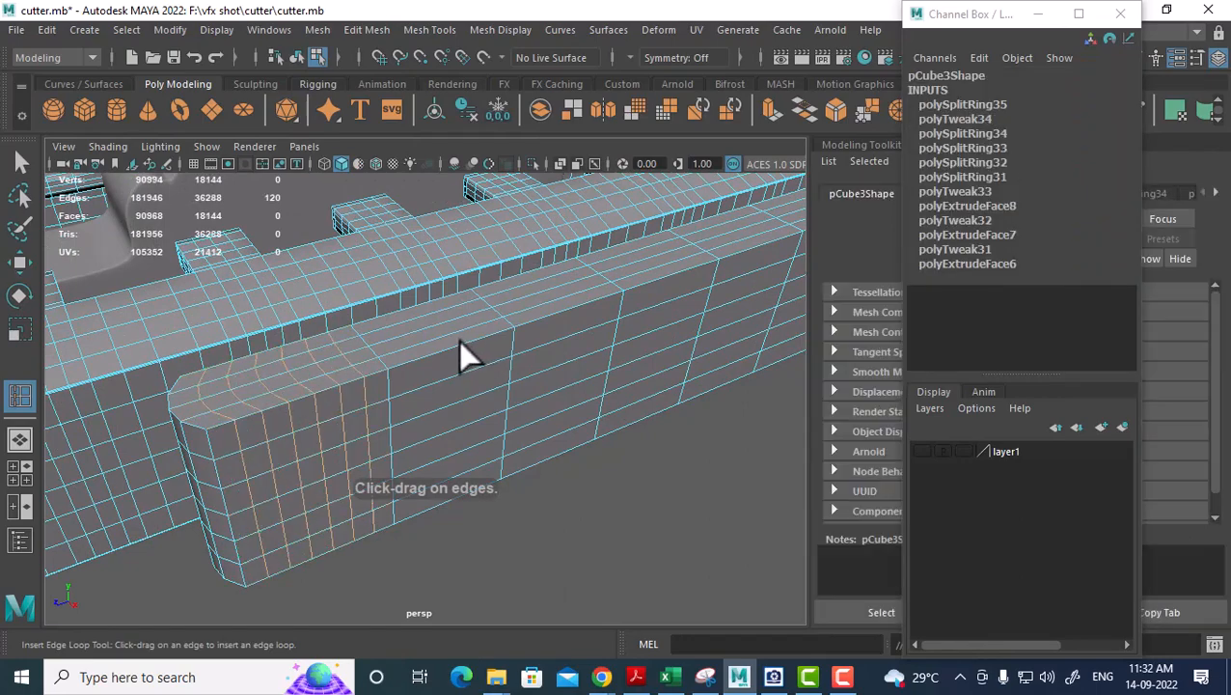
left_click_drag(458, 344, 652, 277)
left_click(652, 277)
mouse_move(458, 366)
left_mouse_down("alt")
mouse_move(640, 307)
mouse_move(472, 359)
left_mouse_up("alt")
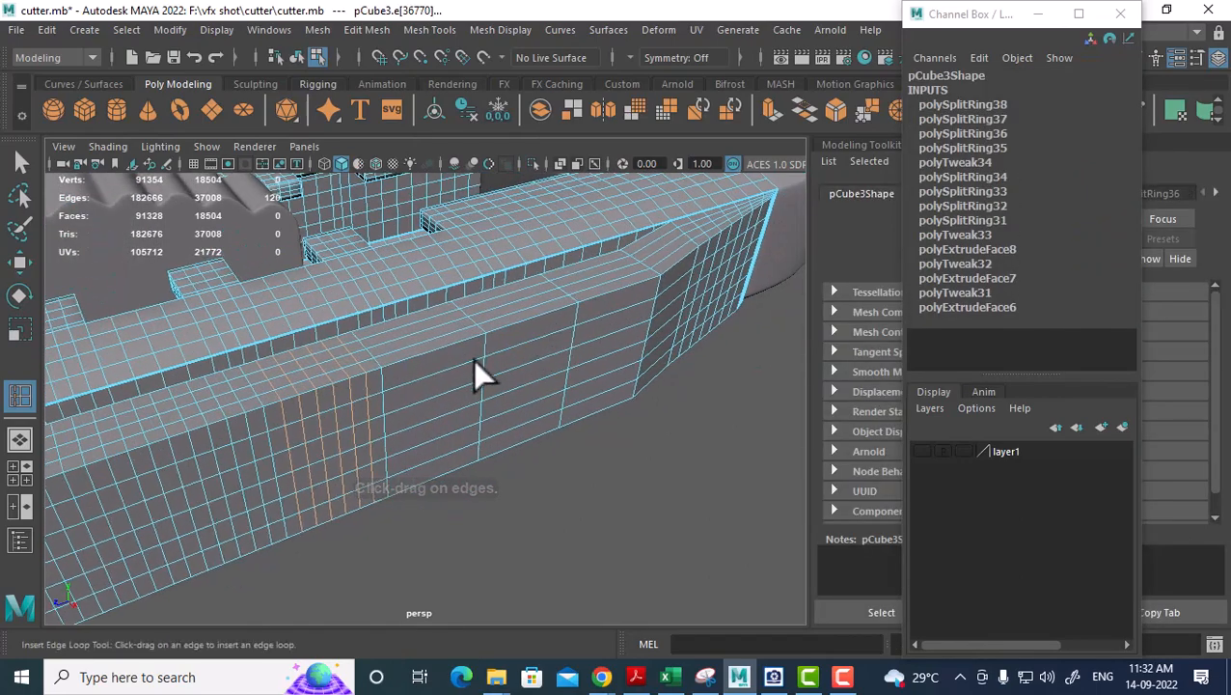
left_click(525, 325)
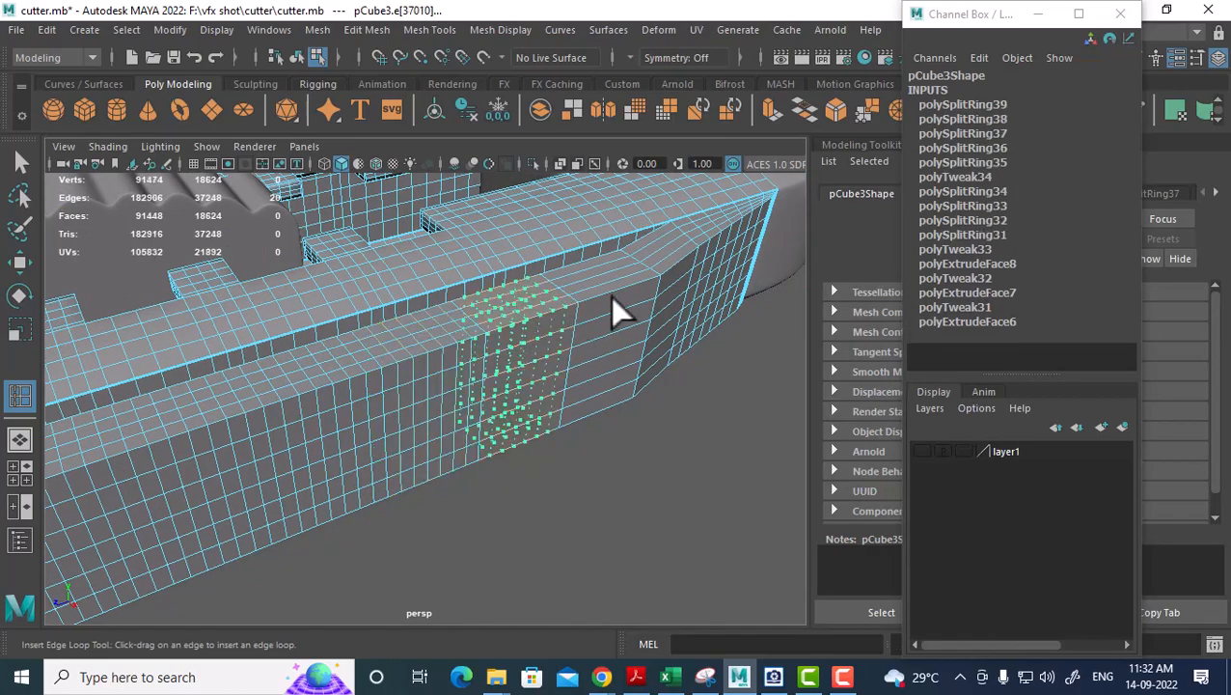
left_click(636, 351)
Insert further sets of edge loops near the clip's bend, including a set around the body beside the clip's base.
left_click(542, 342)
left_click_drag(542, 341, 541, 379, "alt")
right_click_drag(541, 379, 529, 434, "alt")
left_click(528, 407)
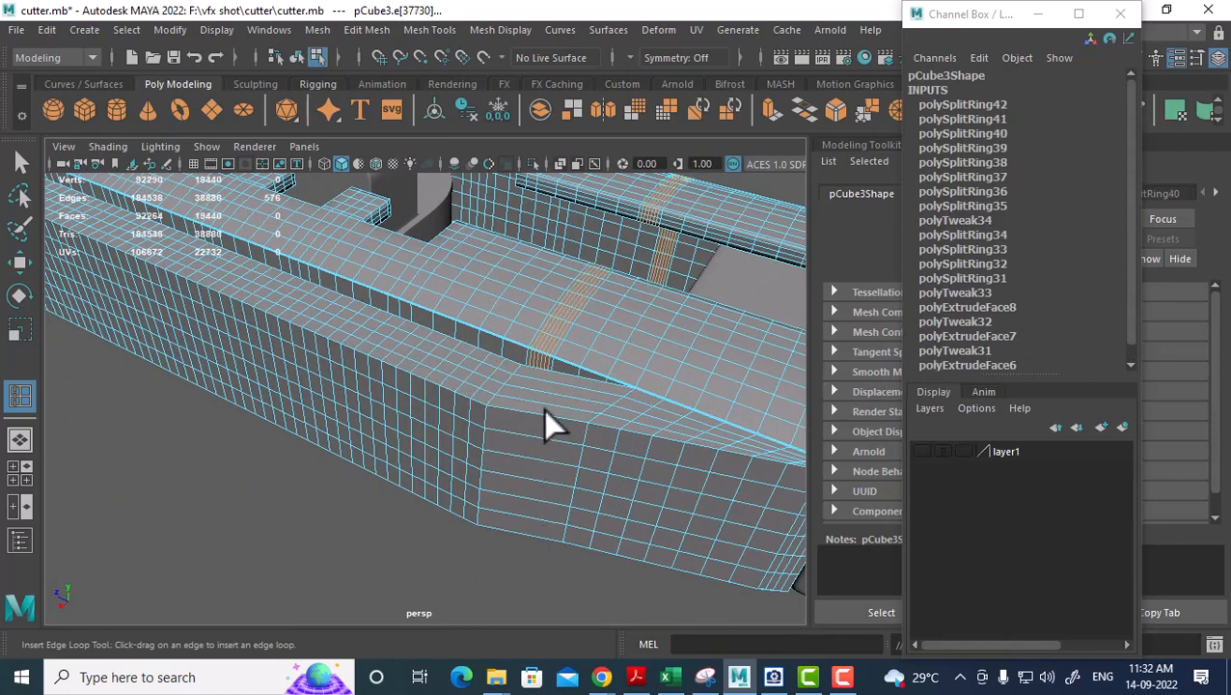
Undo the last edge loops running across the body and insert a set in the clip section just past its bend instead.
key("ctrl+z")
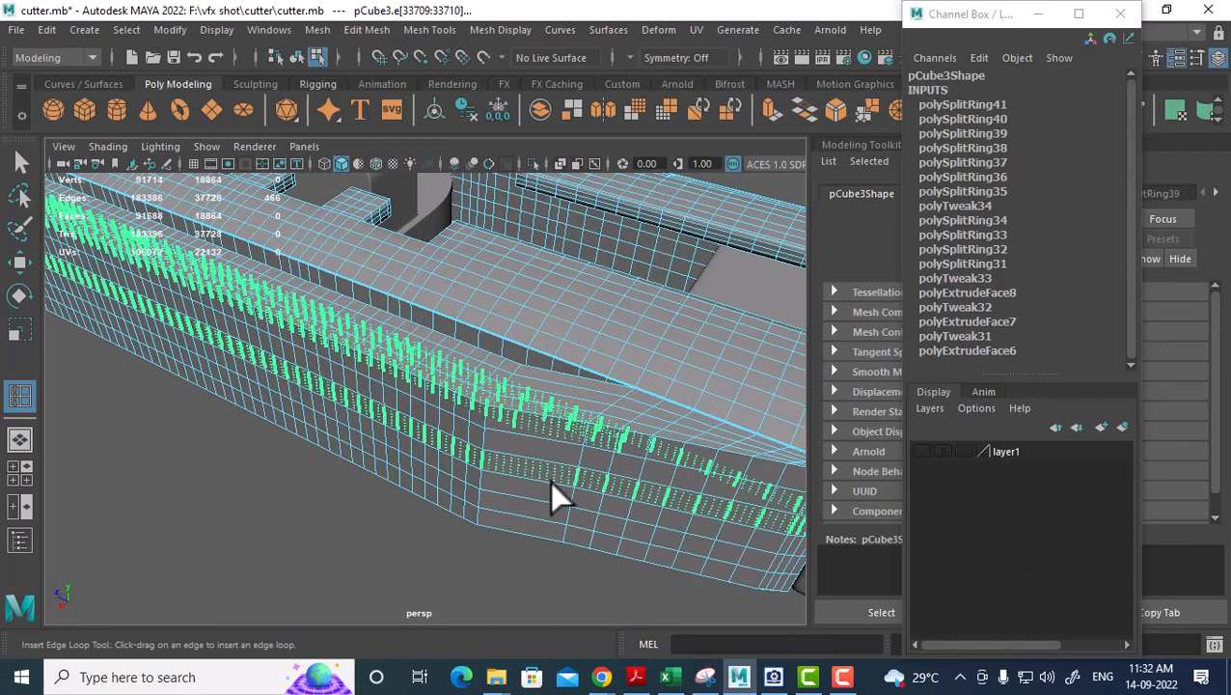
right_click_drag(547, 511, 459, 464, "alt")
left_click_drag(458, 462, 527, 511)
right_click_drag(506, 525, 426, 449, "alt")
key("w")
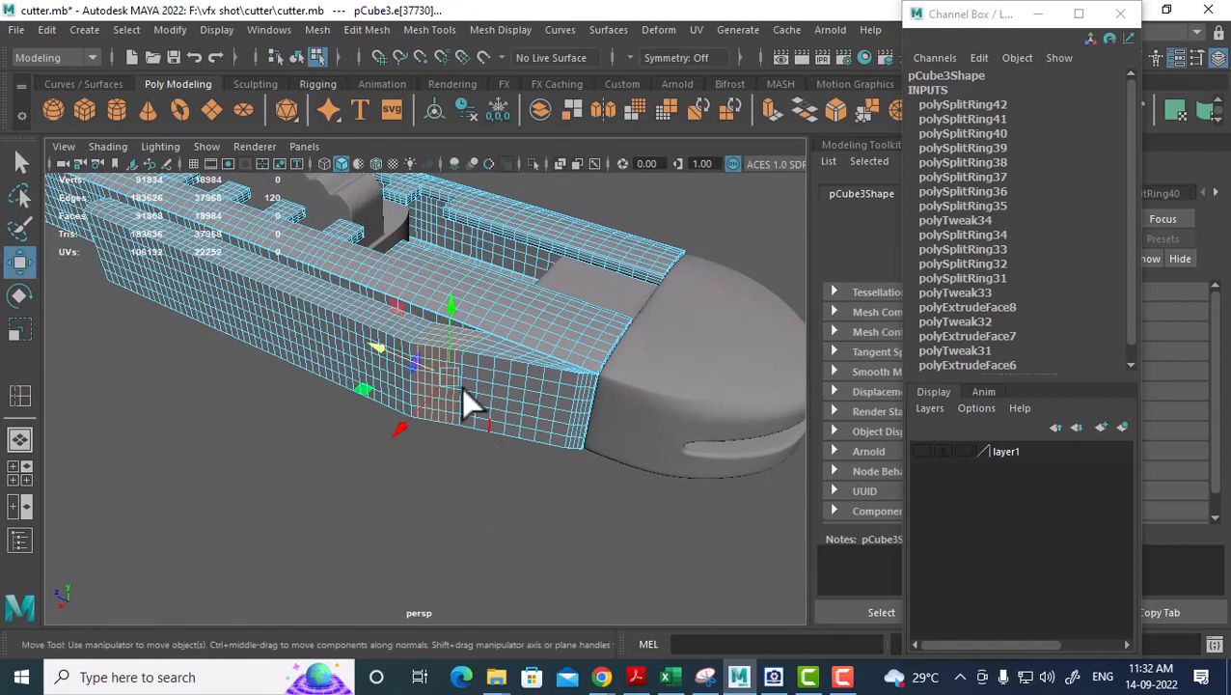
Leave edge mode to review the clip, and select the edge loop outlining its outer face at the rounded tip.
right_click_drag(461, 387, 575, 154)
left_click_drag(575, 154, 627, 409, "alt")
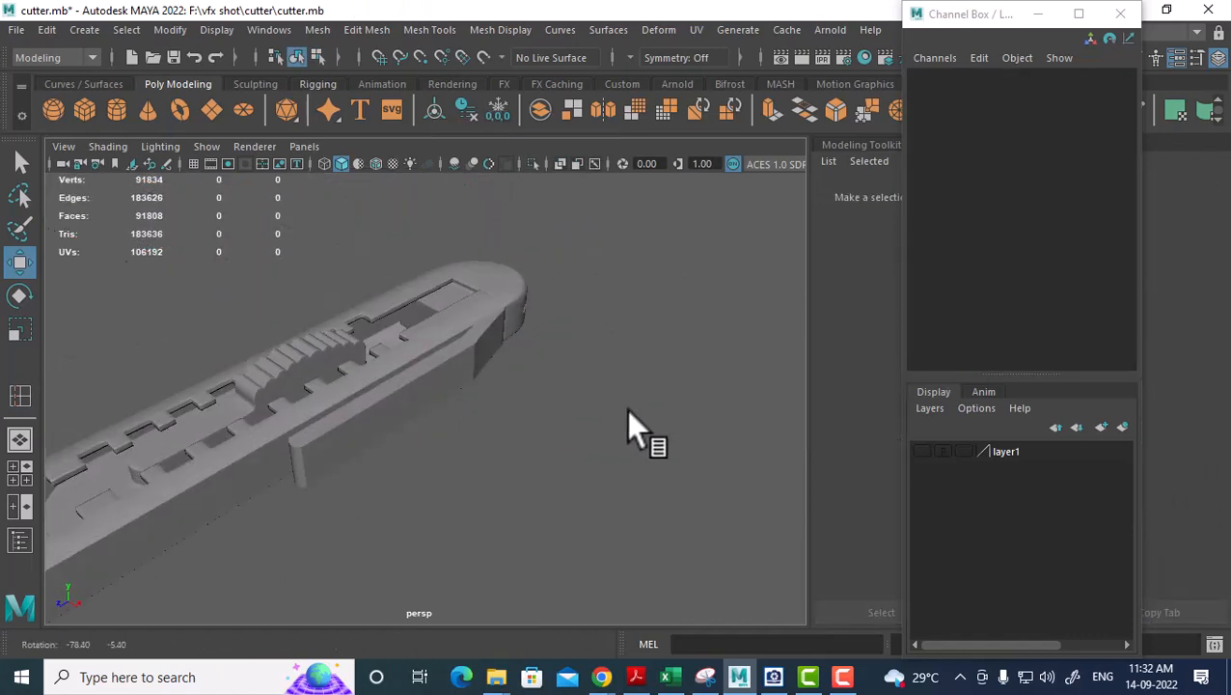
scroll(511, 419, "up", 3)
left_click_drag(494, 417, 666, 598, "alt")
scroll(557, 439, "up", 5)
left_click(454, 376)
left_click(840, 684)
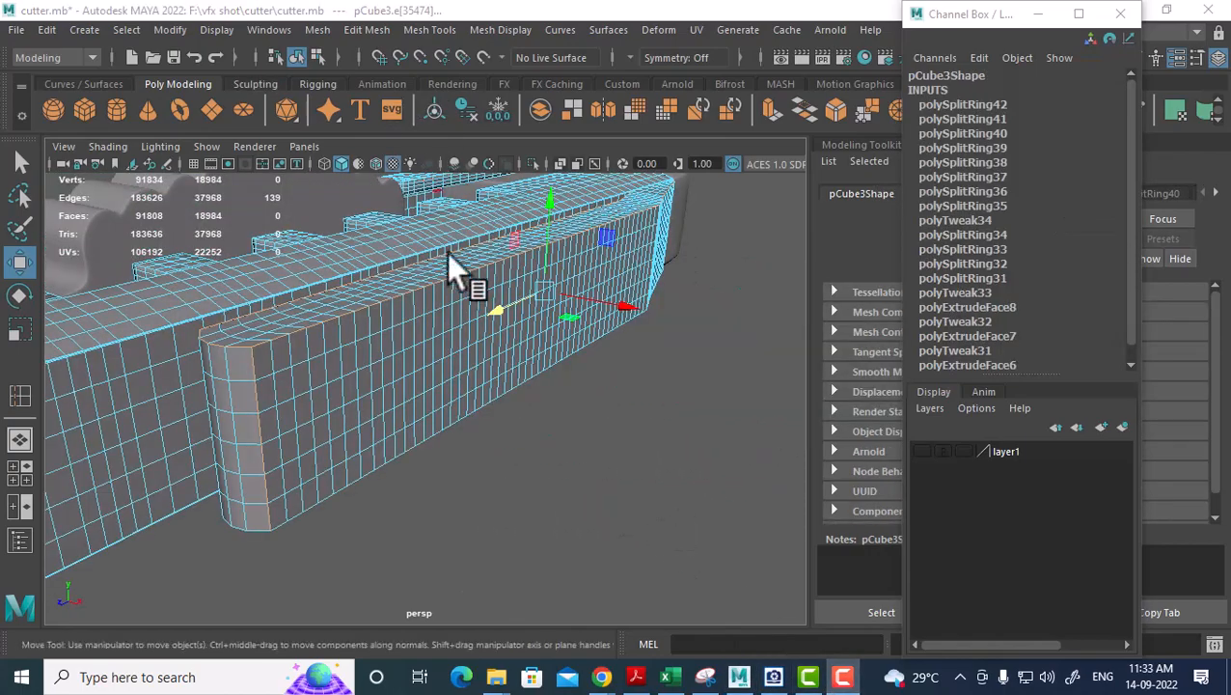
left_click_drag(448, 253, 430, 372, "alt")
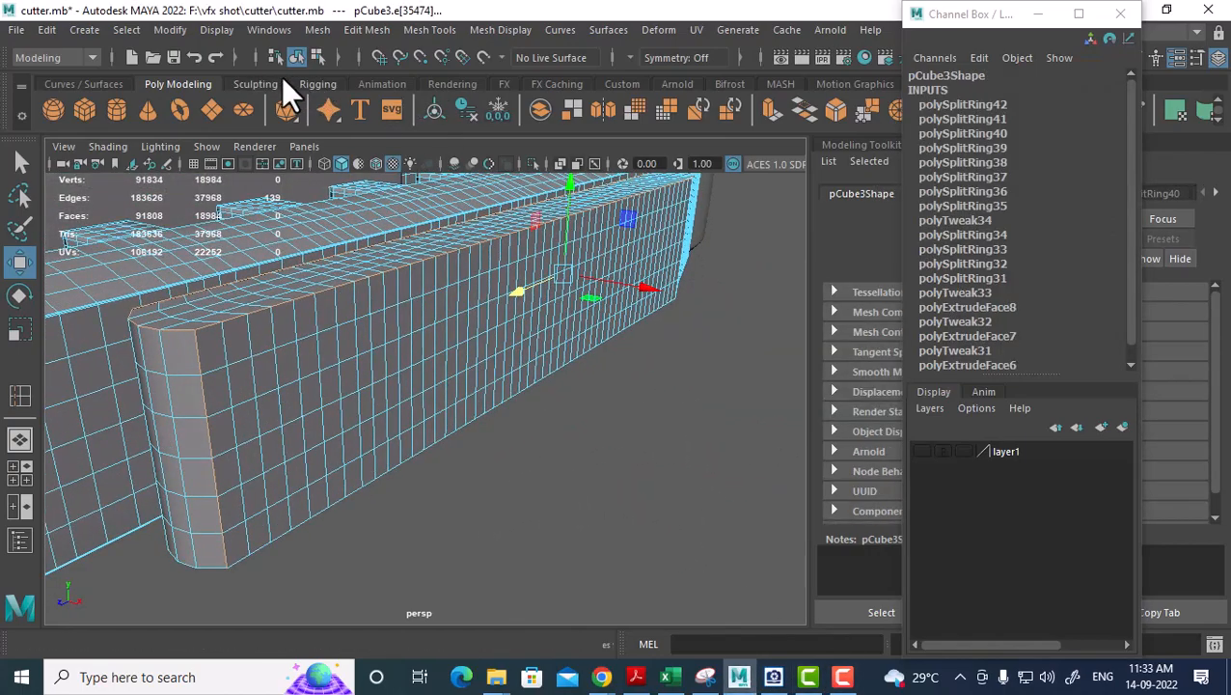
Add the edge loops along the clip's underside and around the inner rim of its tip to the edge selection.
left_click_drag(328, 183, 549, 383, "alt")
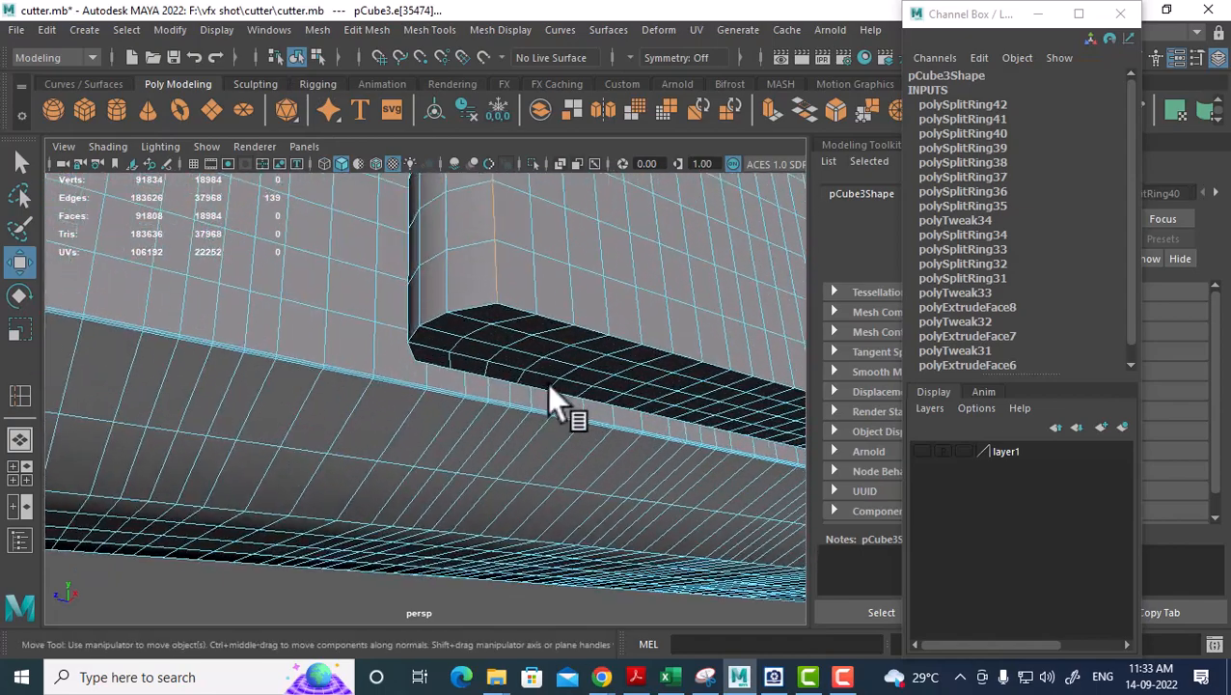
double_click(473, 308, "shift")
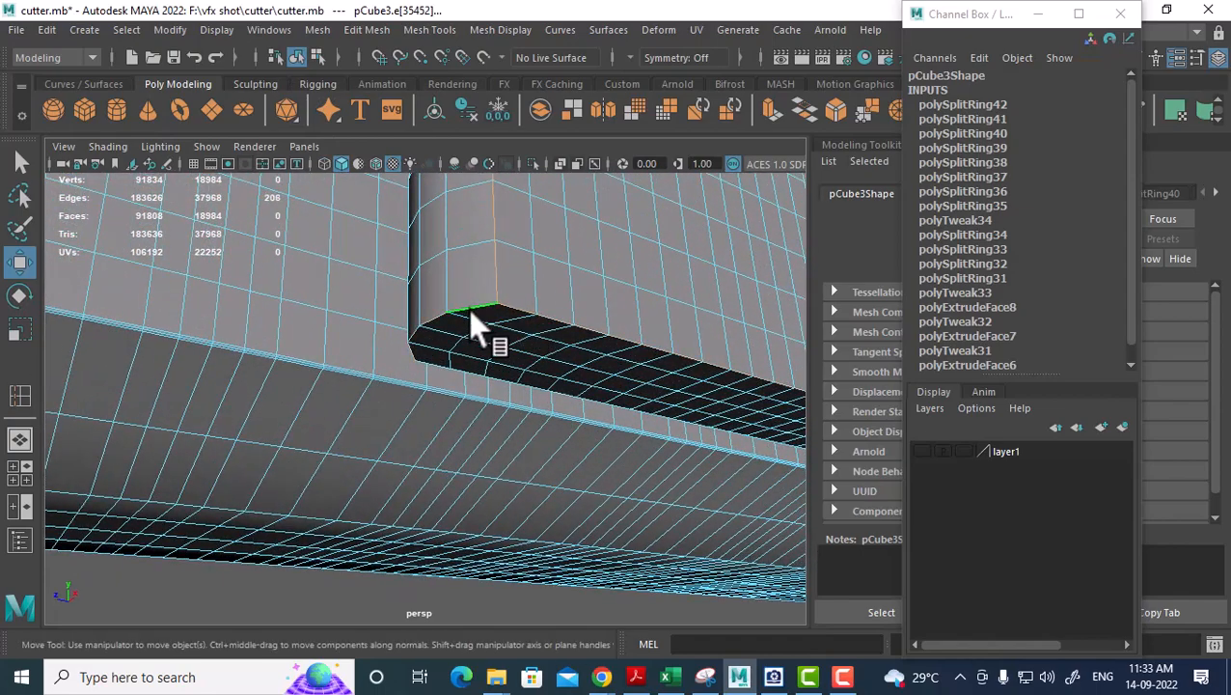
double_click(429, 358, "shift")
left_click_drag(431, 362, 545, 356, "alt")
right_click_drag(547, 360, 627, 384, "alt")
left_click_drag(627, 381, 552, 412, "alt")
left_click(594, 352, "shift")
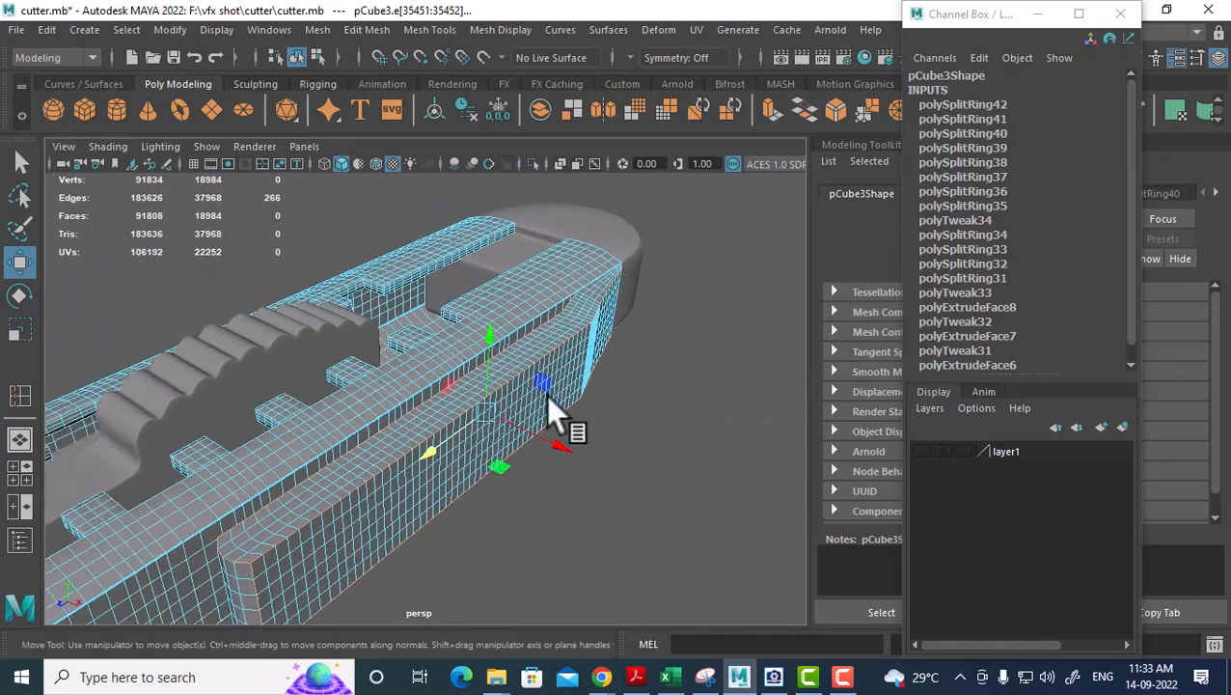
Bevel the selected clip edges with a fraction of 0.51 and 2 segments.
right_click_drag(551, 412, 434, 474, "alt")
middle_click_drag(269, 420, 349, 383, "alt")
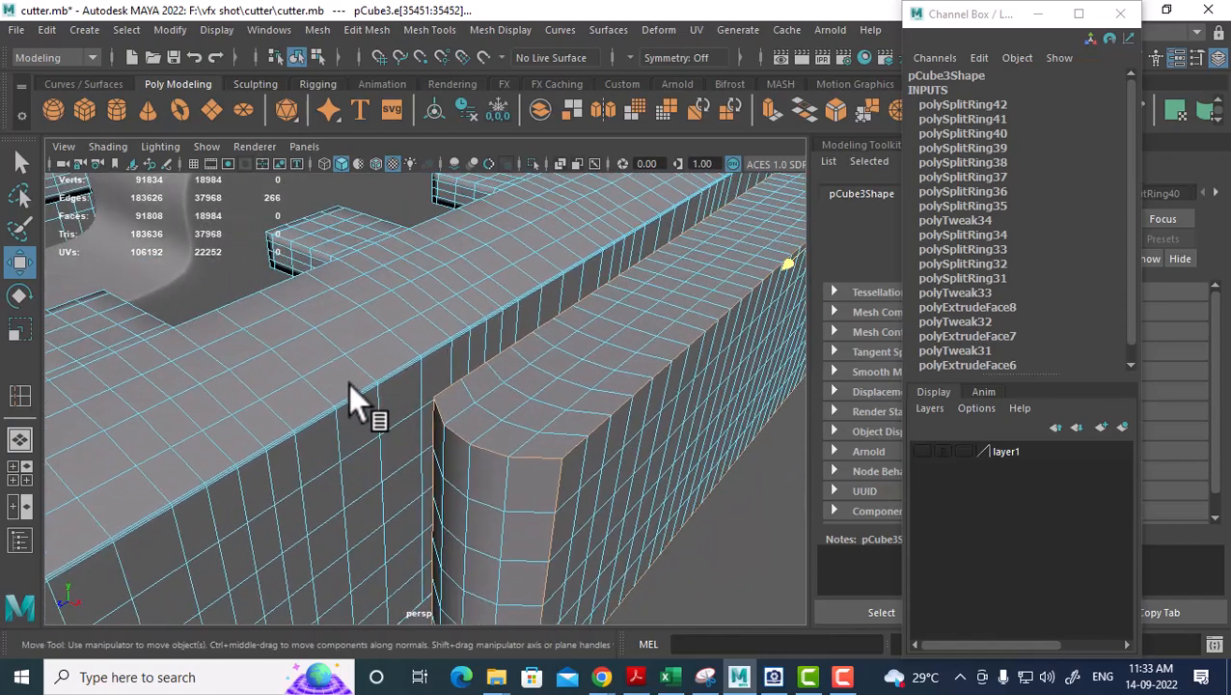
right_click_drag(348, 383, 454, 427, "alt")
left_click_drag(454, 427, 443, 346, "alt")
right_click_drag(443, 346, 539, 331, "shift")
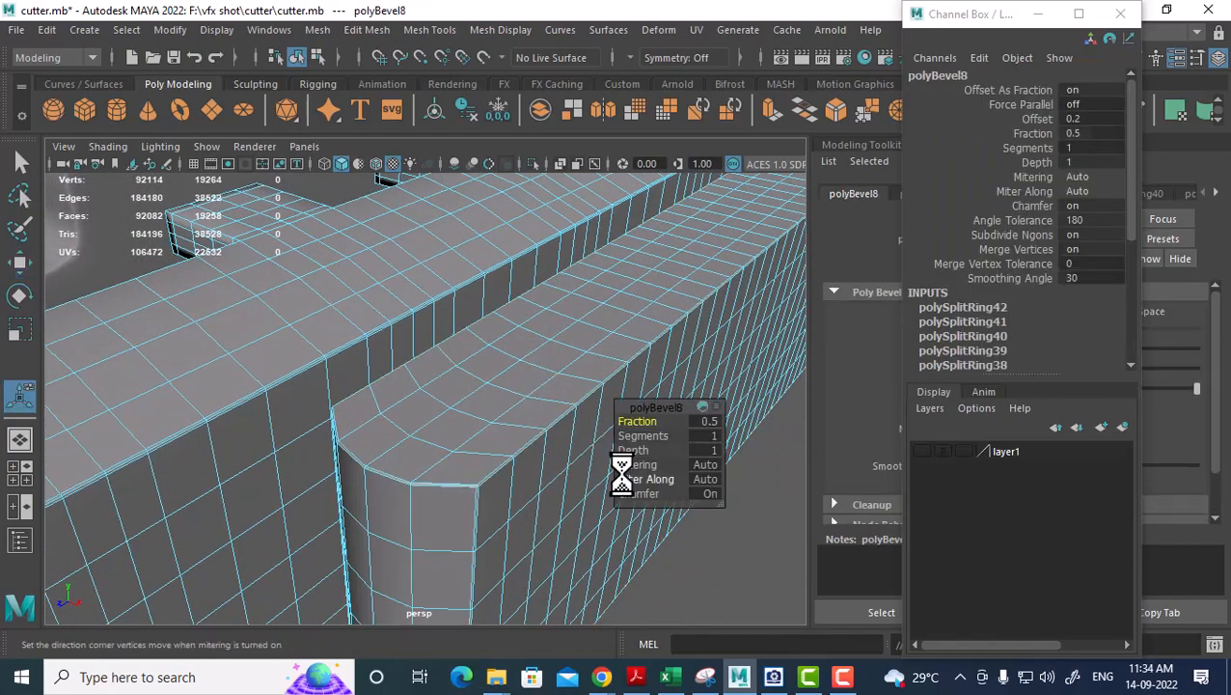
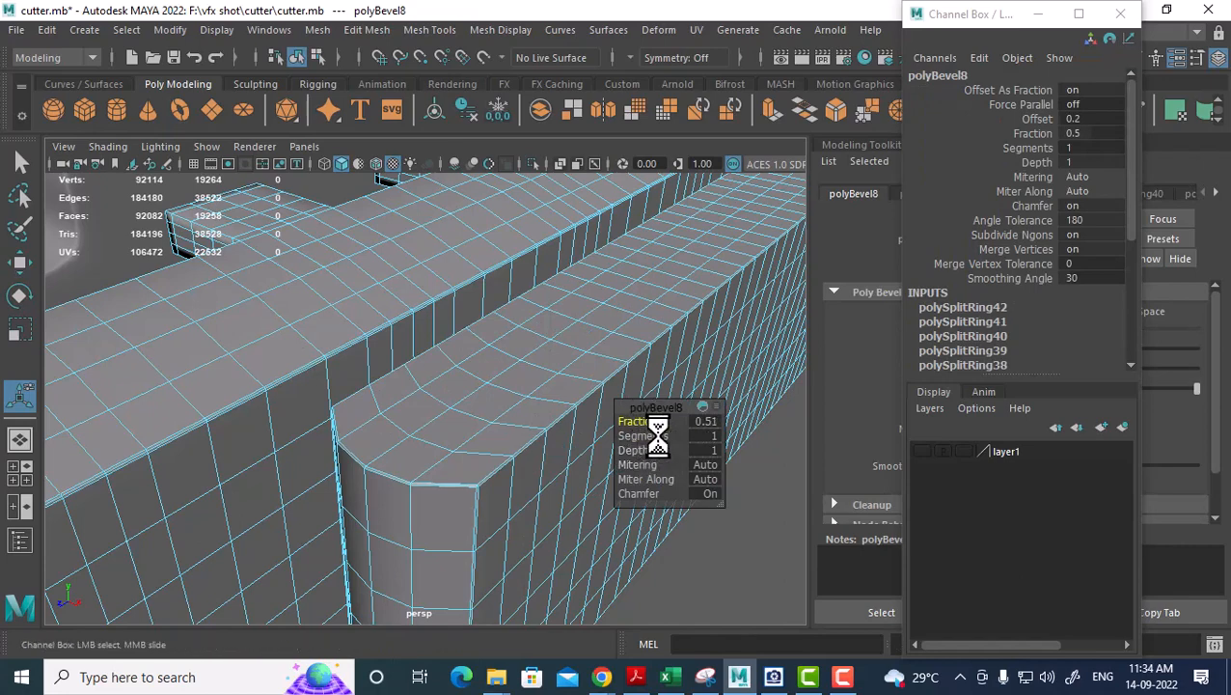
left_click_drag(662, 433, 661, 436)
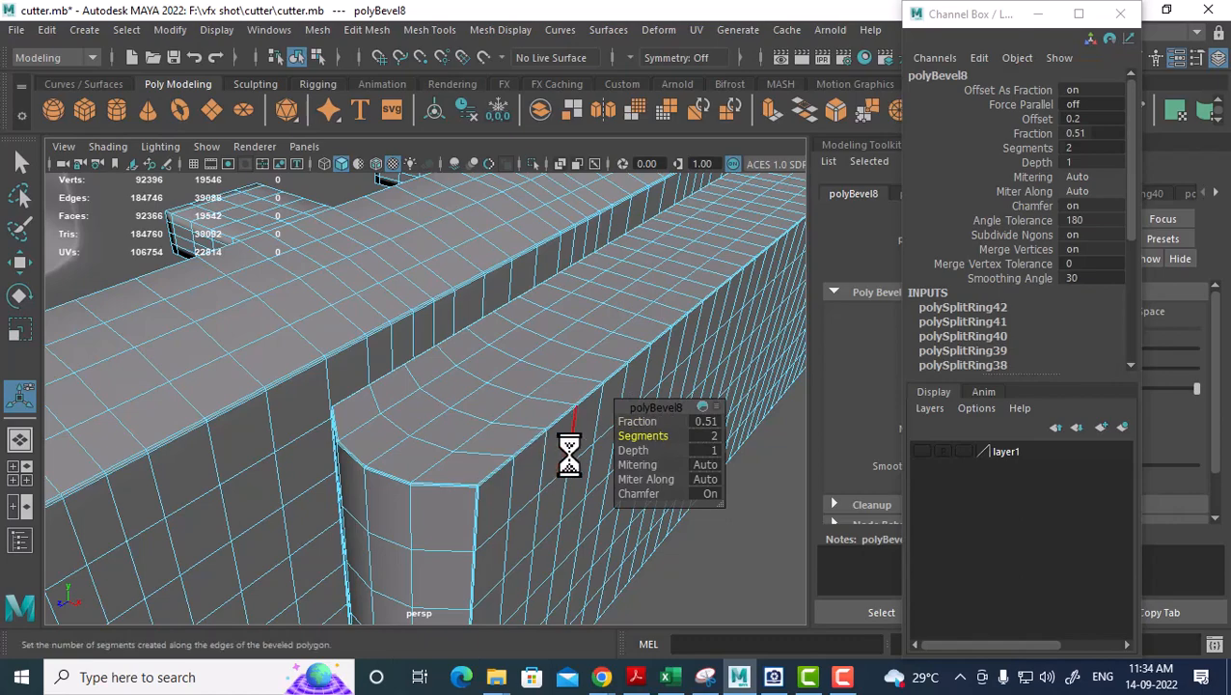
left_click_drag(497, 448, 469, 394, "alt")
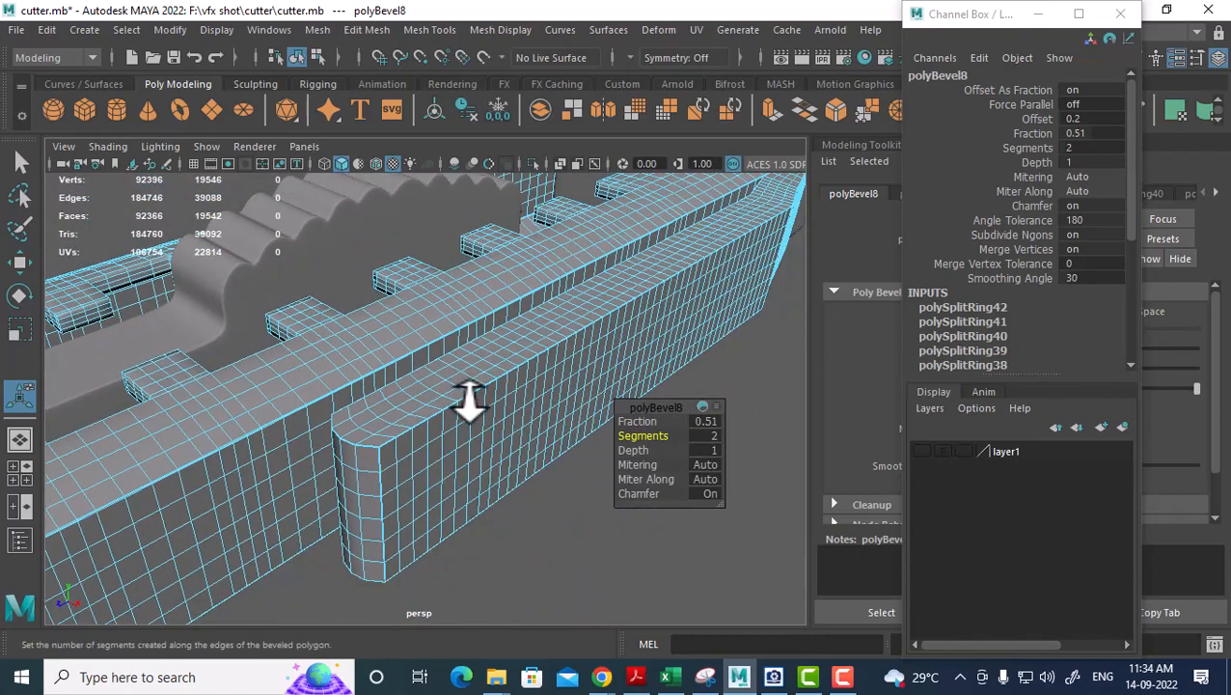
Return the beveled body to object mode and clear the selection with the whole cutter in view.
key("w")
right_click_drag(469, 391, 563, 130)
left_click(682, 401)
left_click_drag(682, 403, 654, 400, "alt")
left_click(535, 392)
right_click_drag(650, 382, 513, 340, "alt")
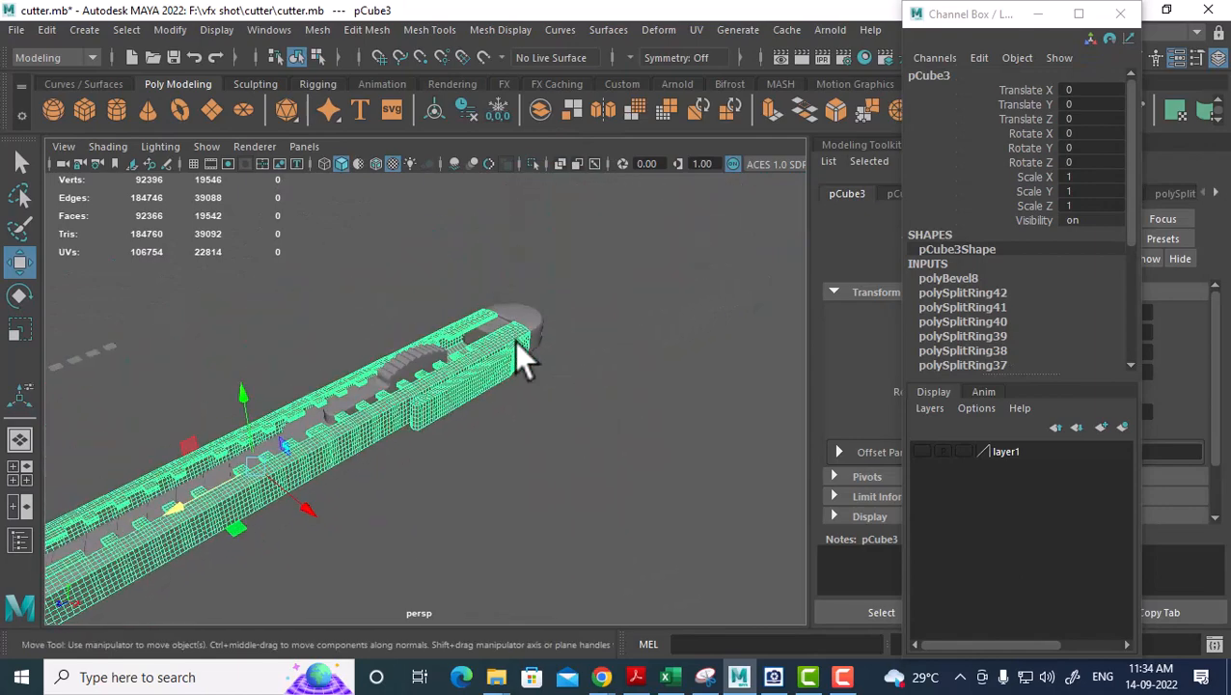
left_click_drag(605, 279, 85, 587)
middle_click_drag(360, 479, 560, 438, "alt")
right_click_drag(560, 438, 485, 384, "alt")
left_click(693, 276)
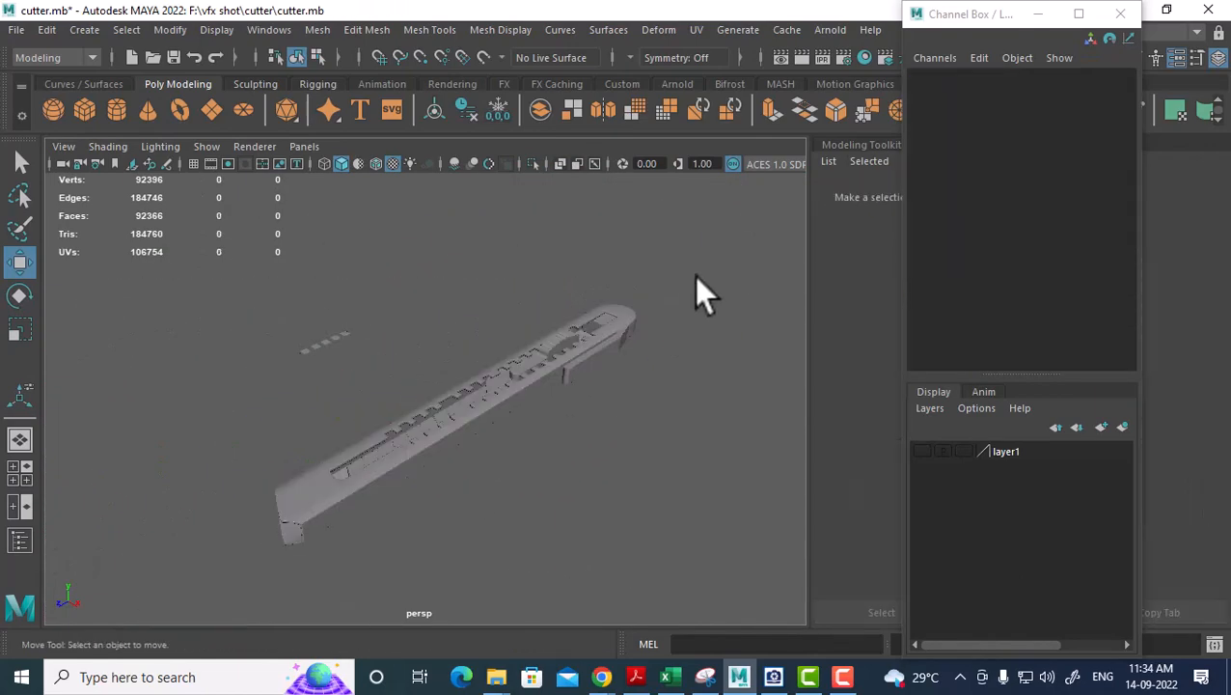
Select all the cutter's parts and delete their construction history.
left_click_drag(693, 286, 487, 481)
left_click(42, 30)
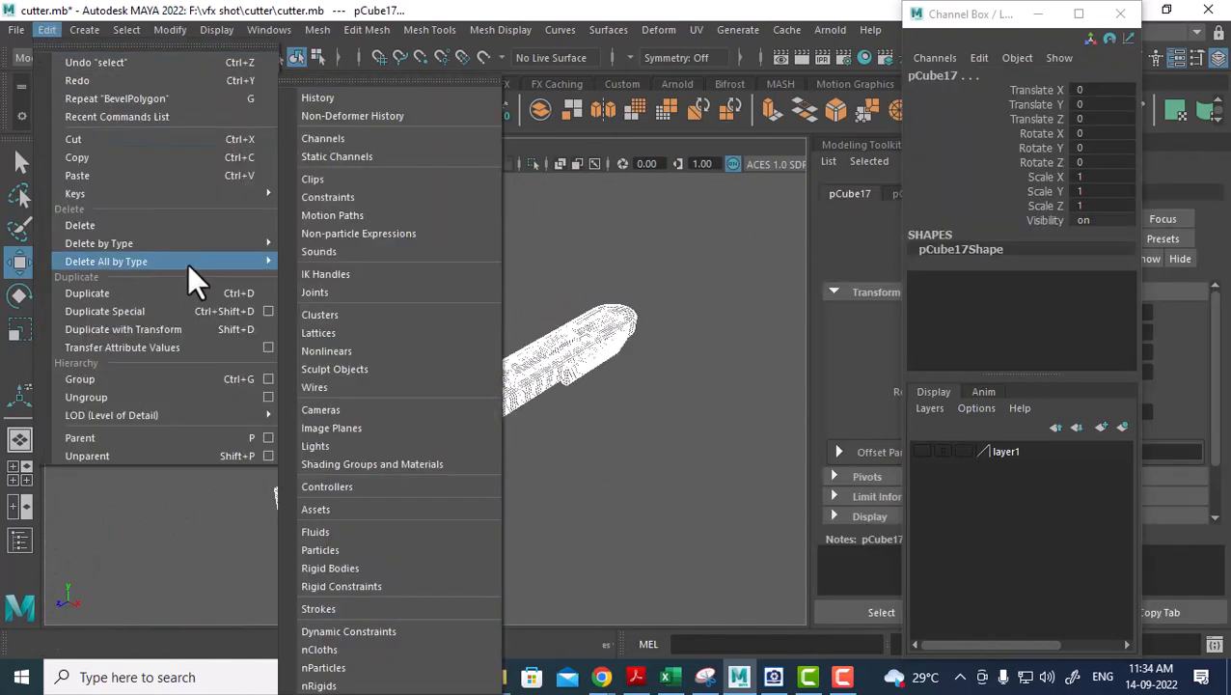
mouse_move(193, 243)
left_click(294, 244)
right_click_drag(368, 311, 645, 475, "alt")
left_click(720, 316)
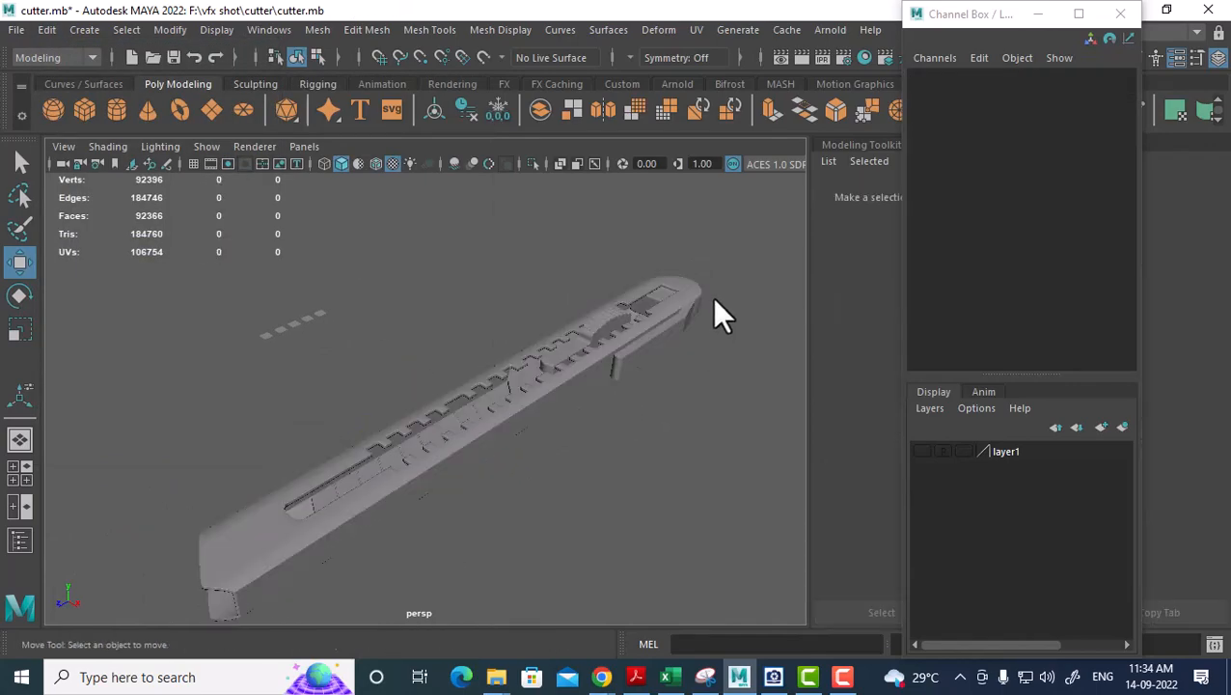
left_click_drag(720, 316, 489, 495)
right_click_drag(489, 495, 644, 449, "alt")
right_click_drag(623, 301, 620, 251, "shift")
right_click_drag(624, 183, 624, 183, "shift")
key("w")
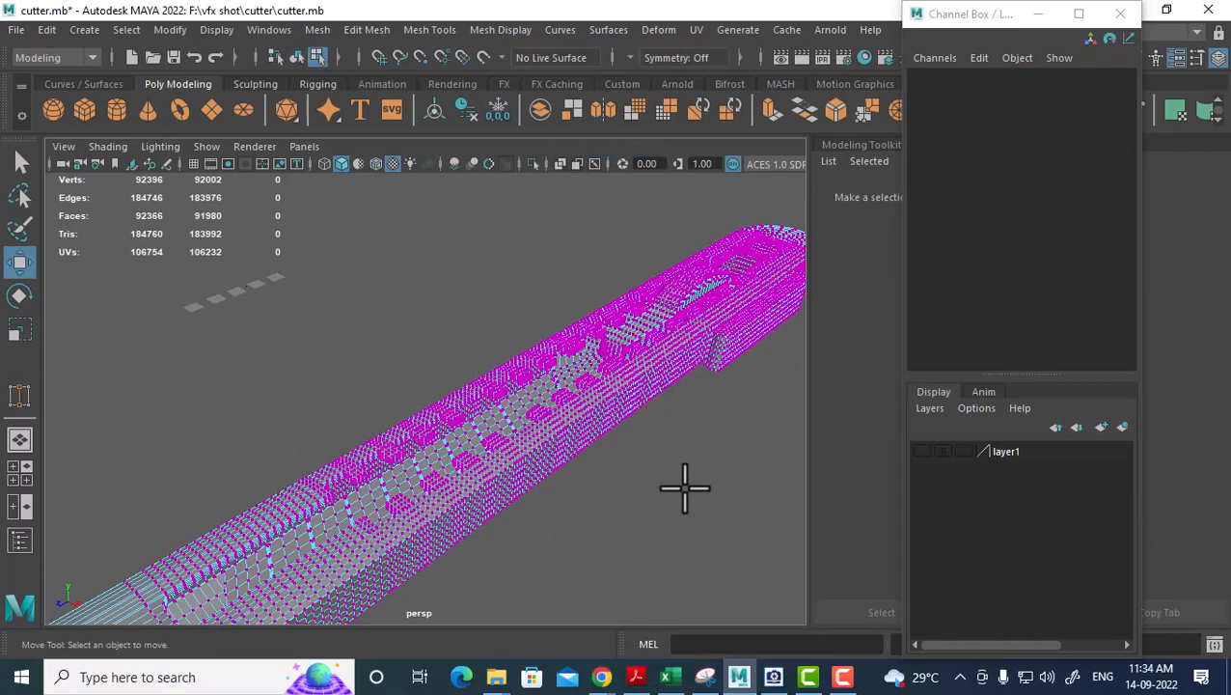
right_click_drag(675, 458, 728, 151)
Apply a Smooth with 1 division to the cutter body and inspect the clip's side and front.
left_click(619, 446)
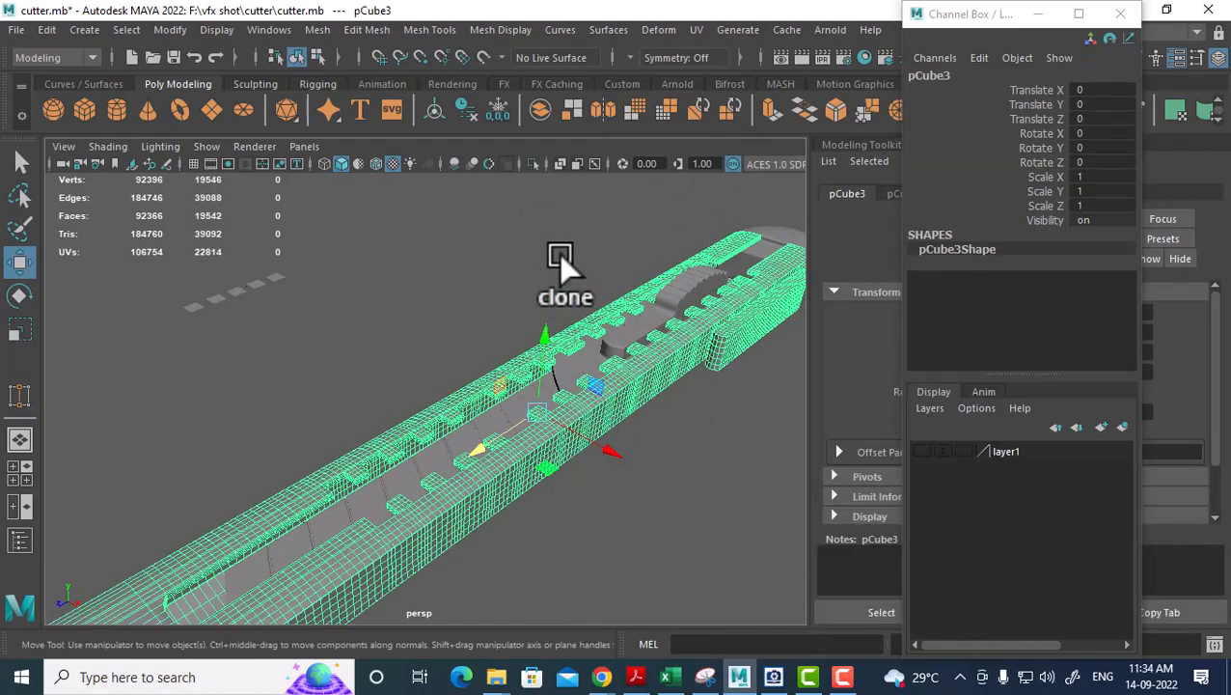
right_click_drag(603, 208, 512, 379, "shift")
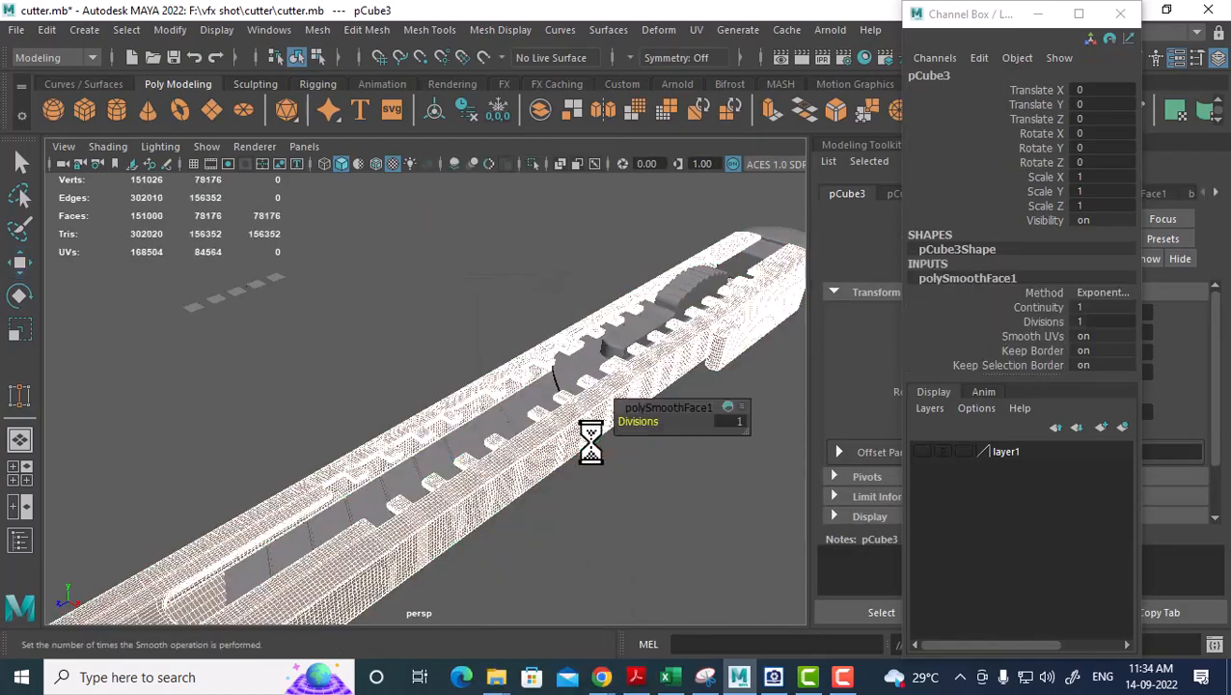
middle_click_drag(629, 503, 583, 516, "alt")
right_click_drag(583, 516, 500, 541, "alt")
left_click(455, 533)
middle_click_drag(500, 541, 472, 577, "alt")
right_click_drag(472, 577, 457, 519, "alt")
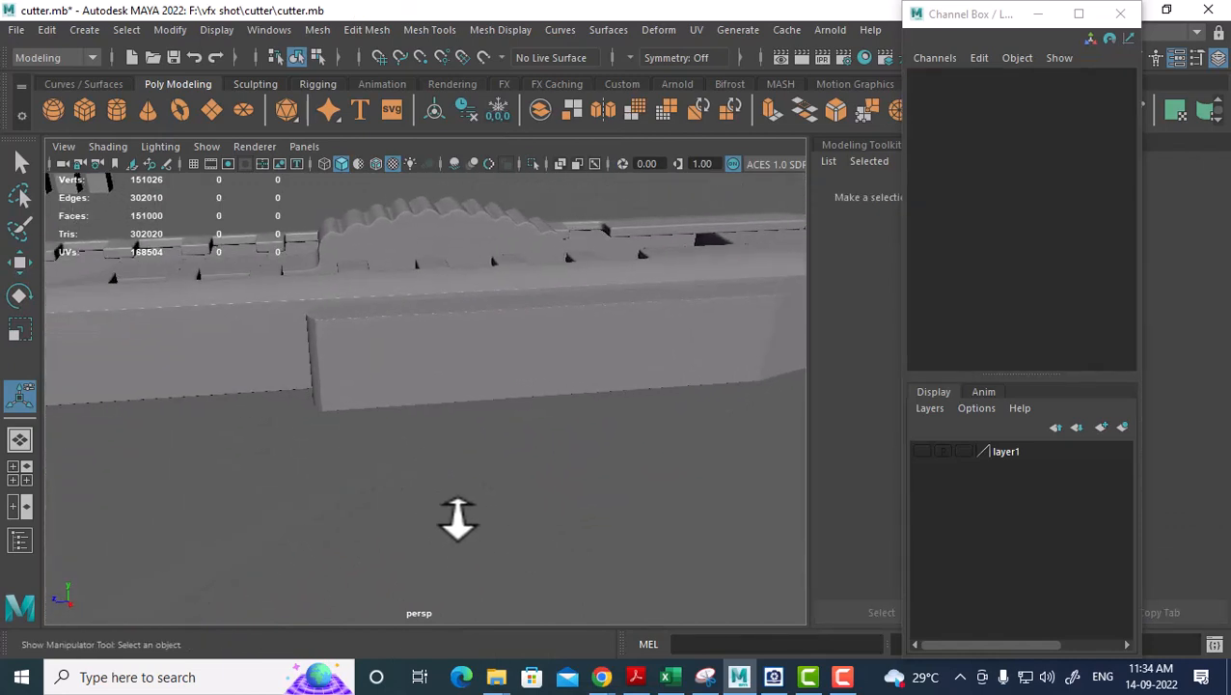
middle_click_drag(457, 519, 456, 527, "alt")
right_click_drag(456, 527, 635, 324, "alt")
Reselect the cutter body and set its Smooth divisions to 0.
left_click(612, 473)
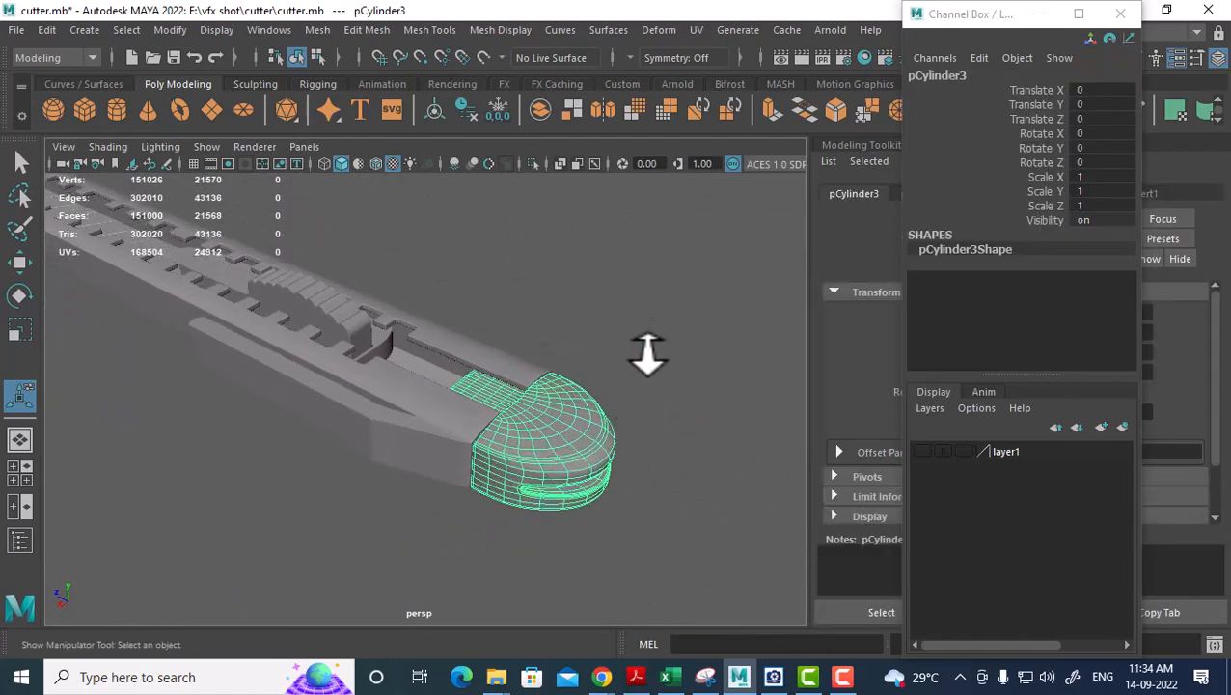
right_click_drag(506, 382, 541, 393, "alt")
left_click(554, 394)
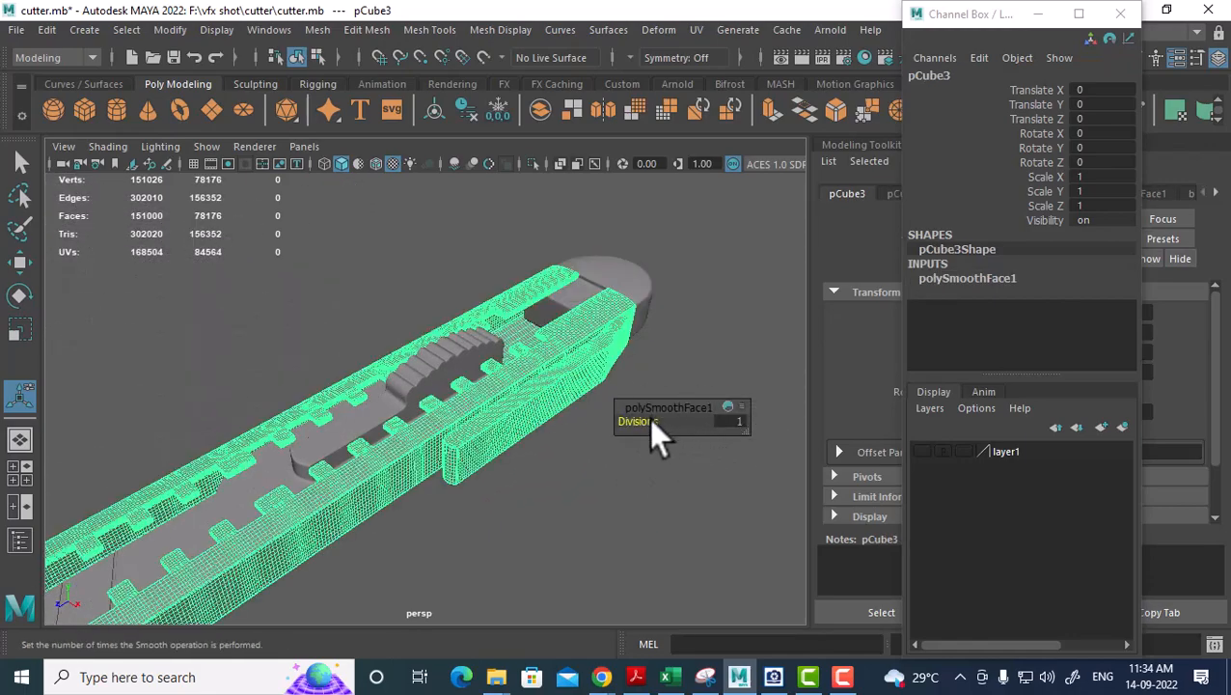
left_click_drag(651, 422, 613, 432)
right_click_drag(544, 531, 514, 461, "alt")
middle_click_drag(514, 461, 499, 477, "alt")
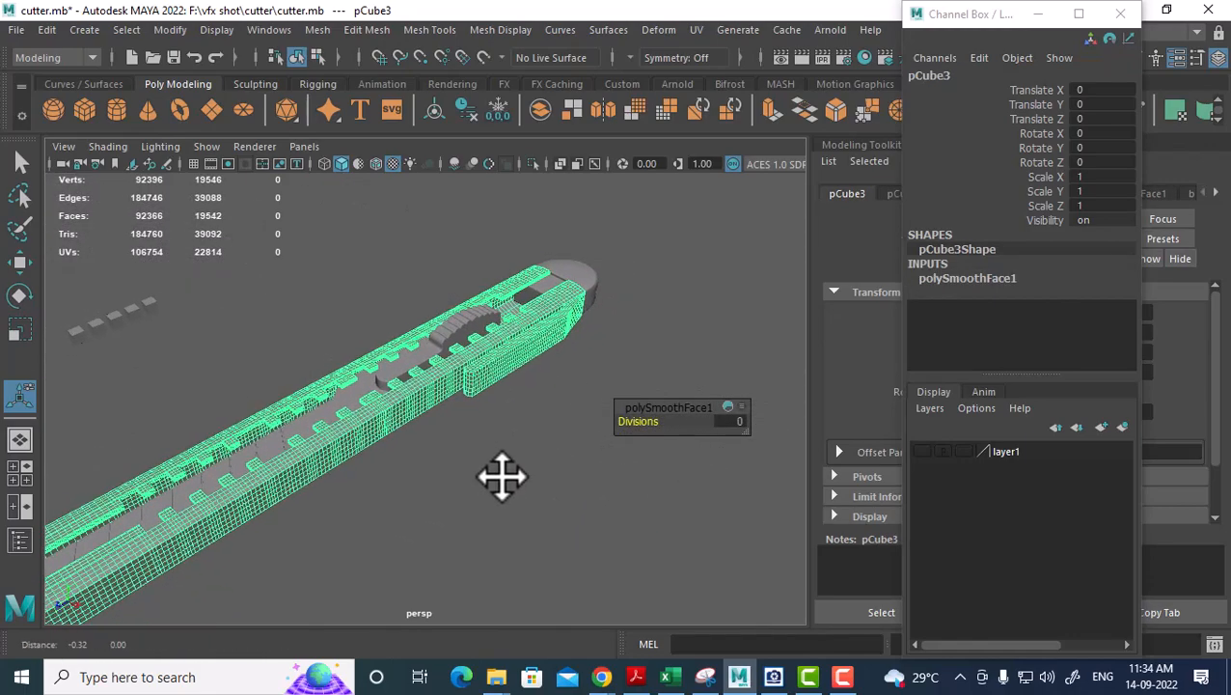
Select the row of loose cubes beside the cutter, put them in a new display layer and hide it.
right_click_drag(499, 477, 443, 429, "alt")
middle_click_drag(443, 428, 331, 292, "alt")
left_click(299, 321)
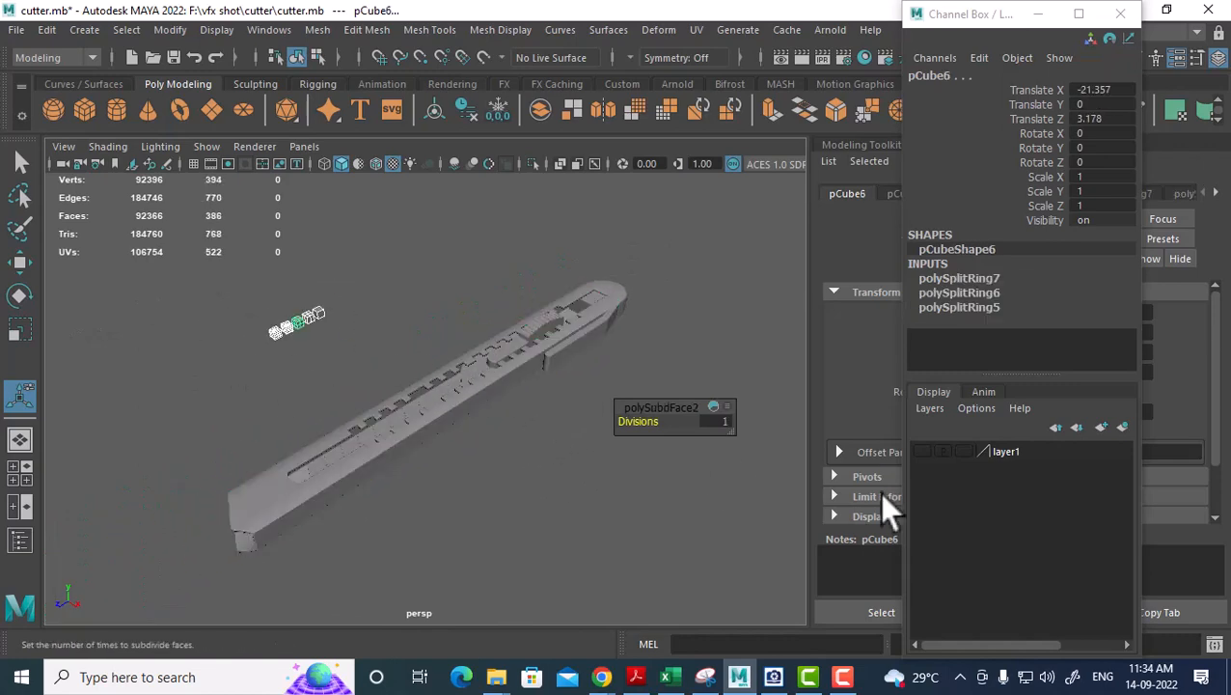
left_click(1122, 426)
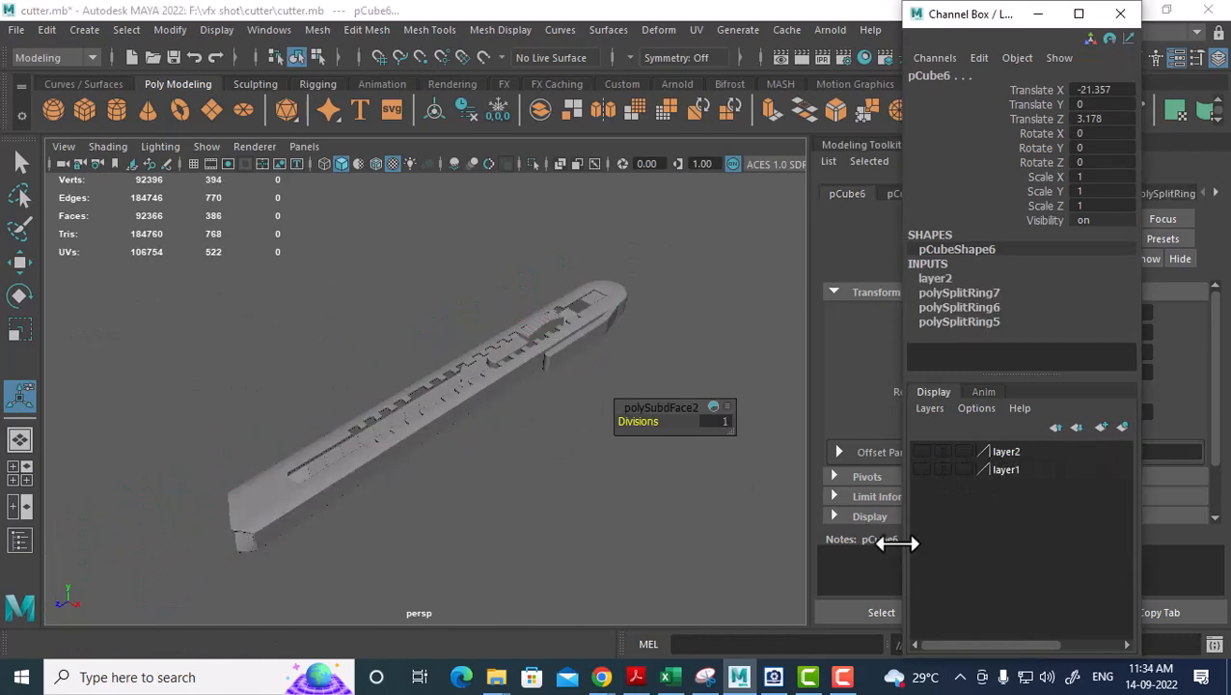
Bring up the reference photo of the cutter and assign a new Arnold aiStandardSurface material to the body.
left_click(772, 676)
middle_click_drag(528, 424, 552, 464, "alt")
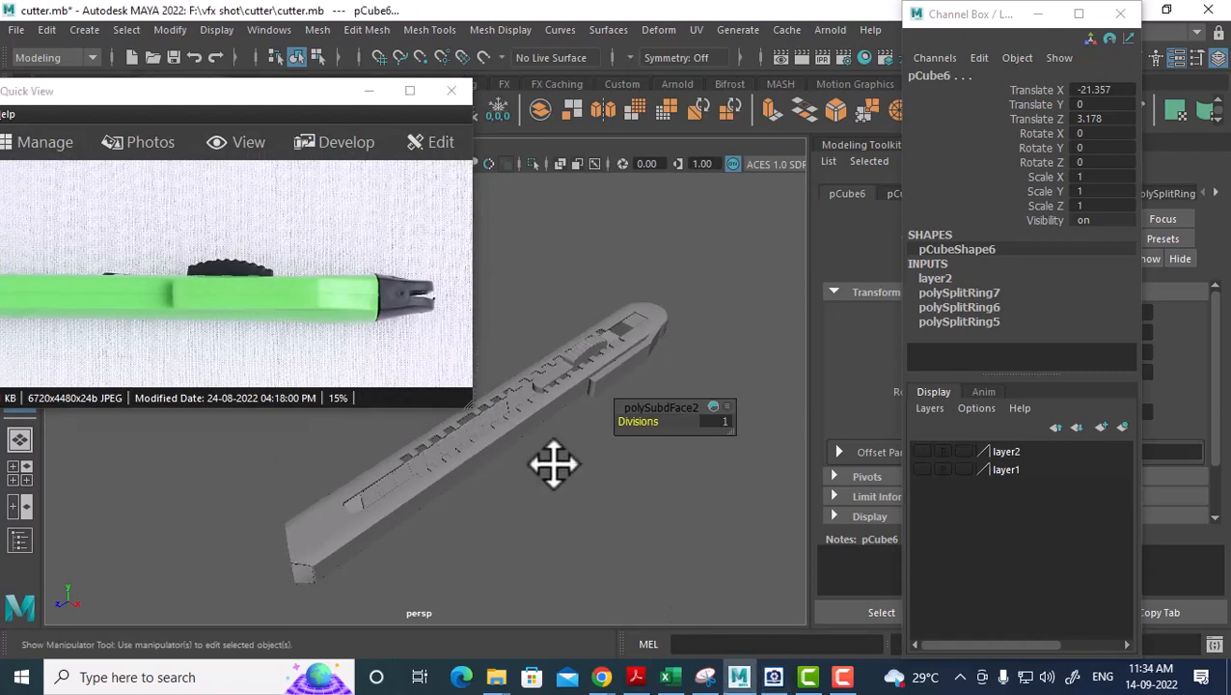
right_click_drag(552, 464, 449, 497, "alt")
left_click(448, 497)
right_click_drag(586, 273, 620, 637)
left_click_drag(575, 249, 770, 185)
left_click(678, 307)
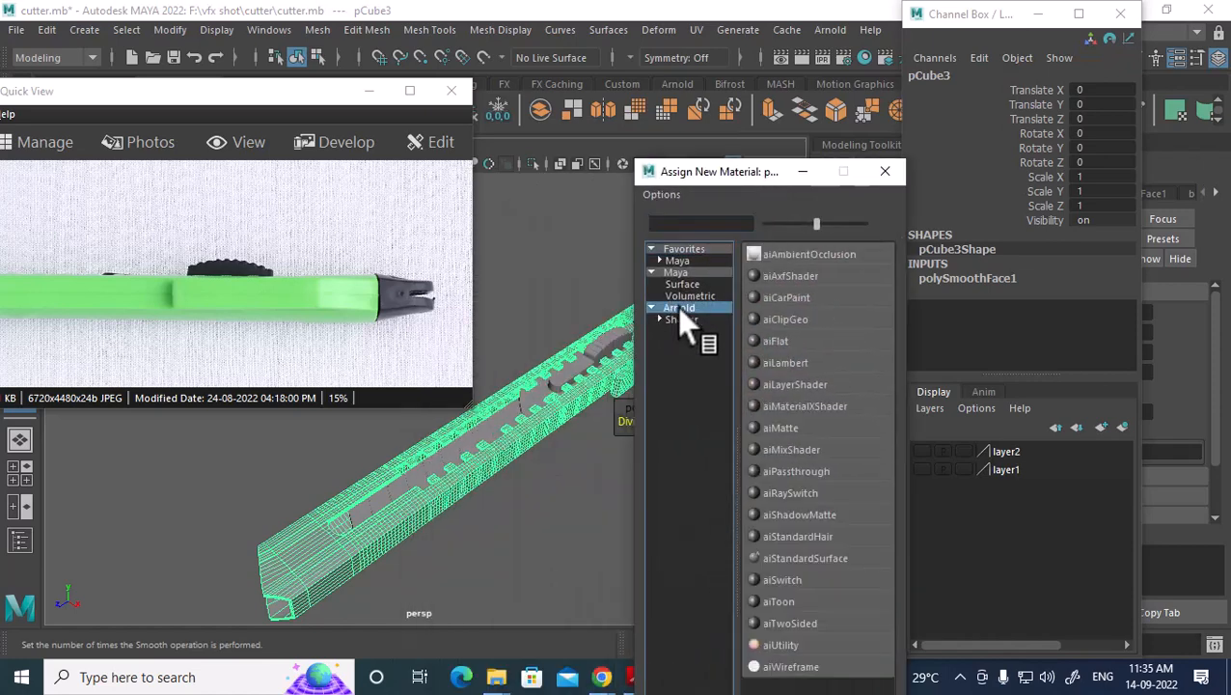
left_click(820, 557)
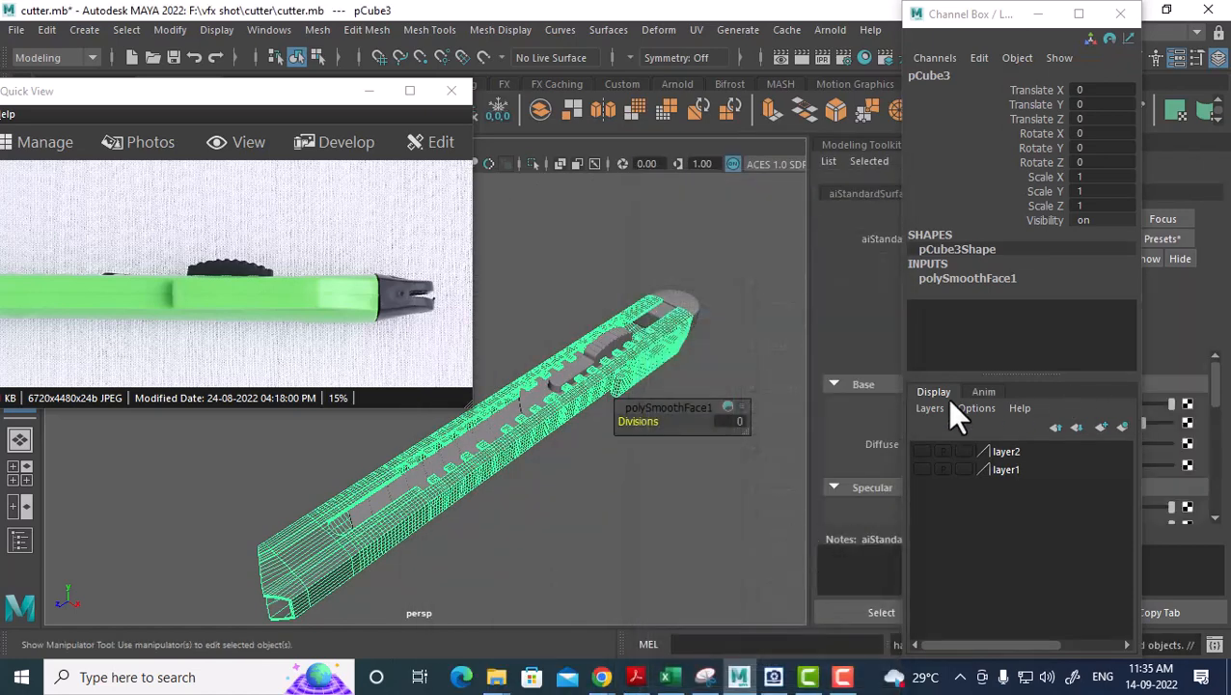
Minimize the reference photo and close the floating channel box so the body's material attributes are accessible.
right_click_drag(651, 354, 634, 616)
left_click(369, 91)
left_click_drag(483, 371, 576, 393, "alt")
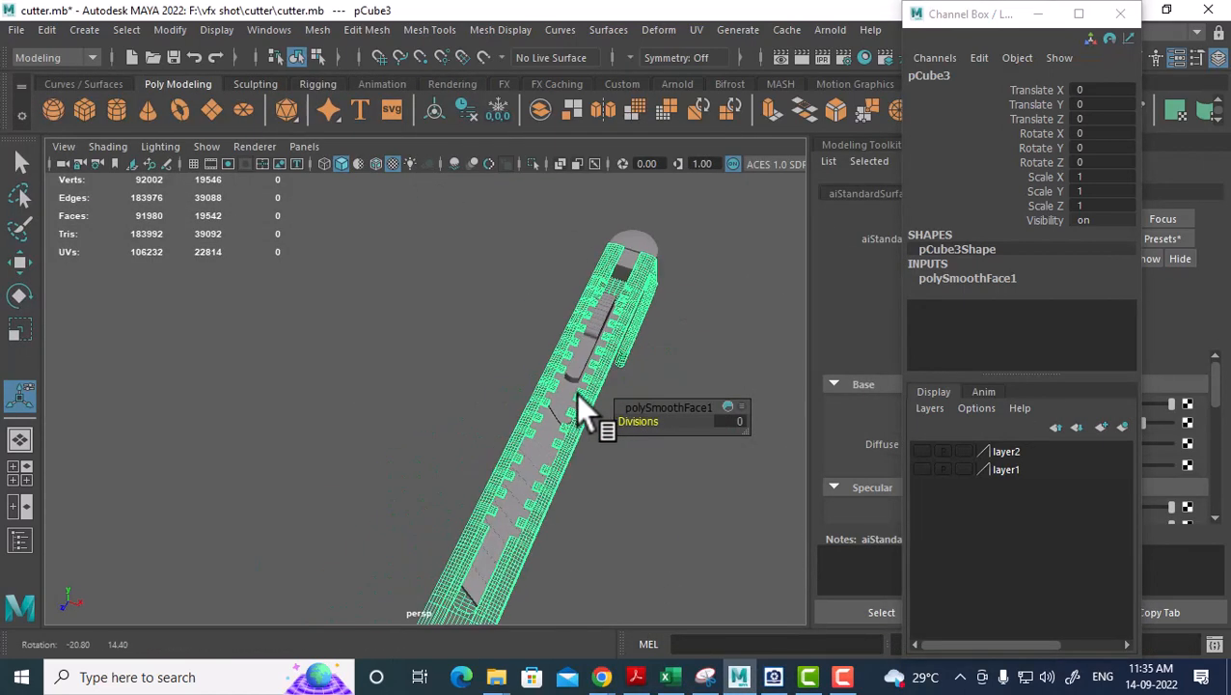
middle_click_drag(585, 482, 526, 421, "alt")
right_click_drag(526, 422, 483, 415, "alt")
left_click_drag(483, 415, 492, 376, "alt")
left_click(1120, 14)
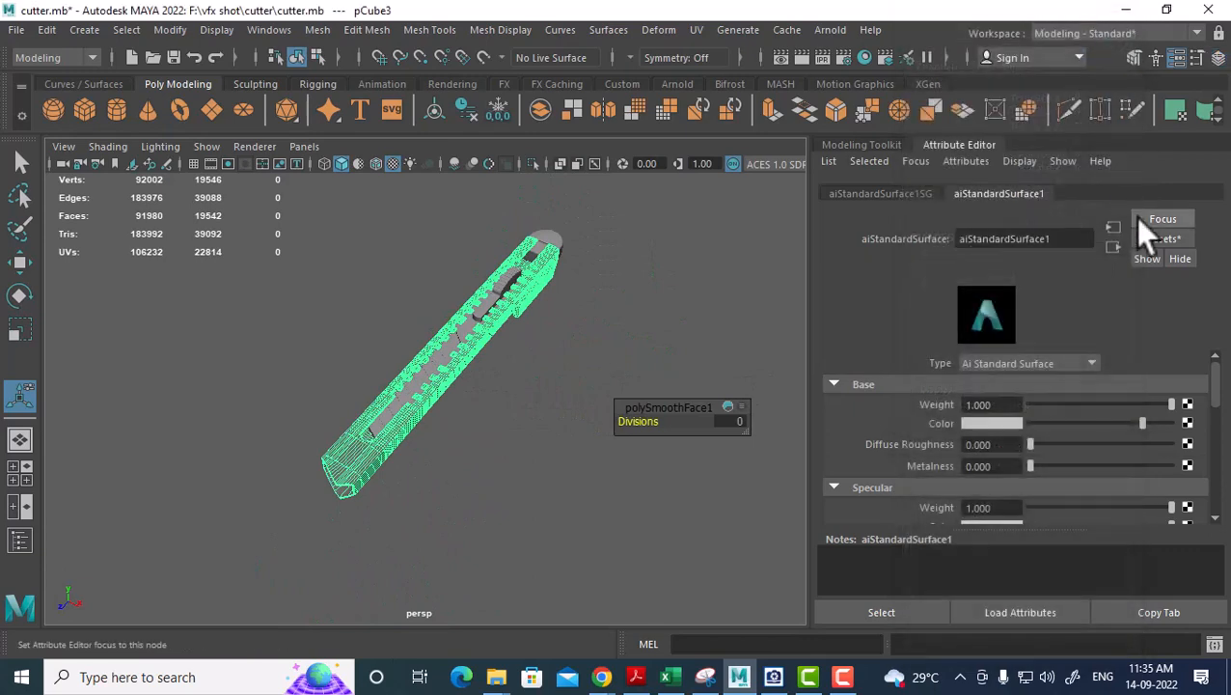
Rename the body's aiStandardSurface material to green.
double_click(1082, 239)
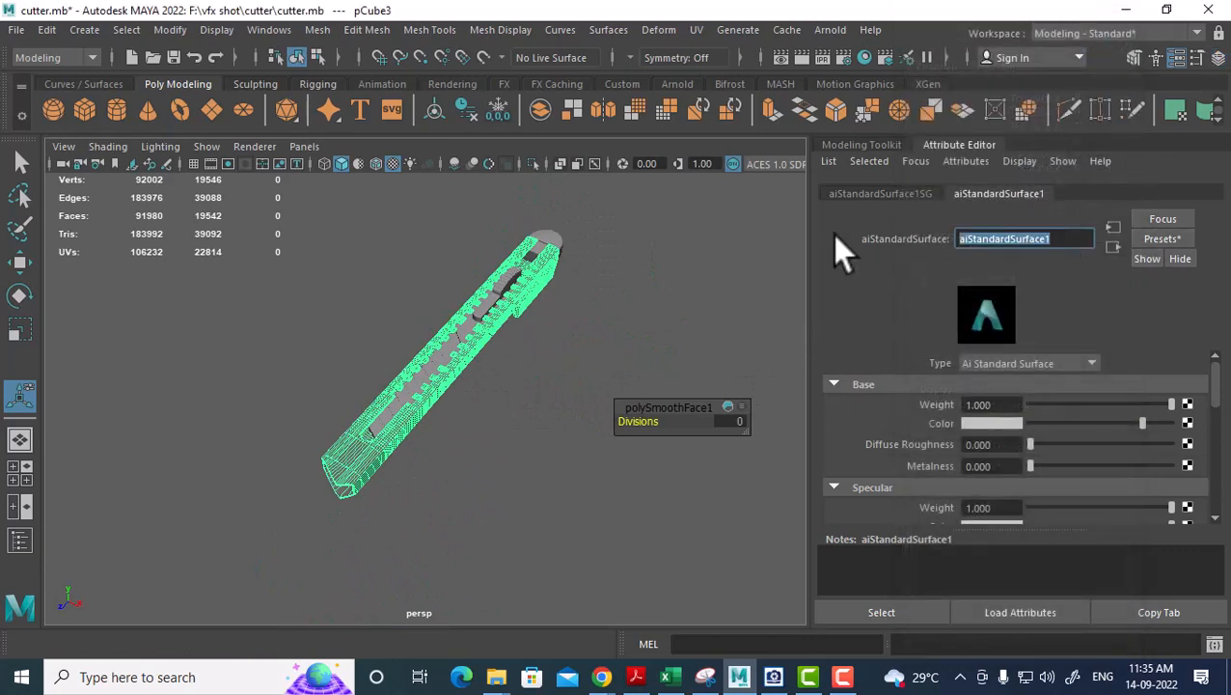
type("green")
key("Return")
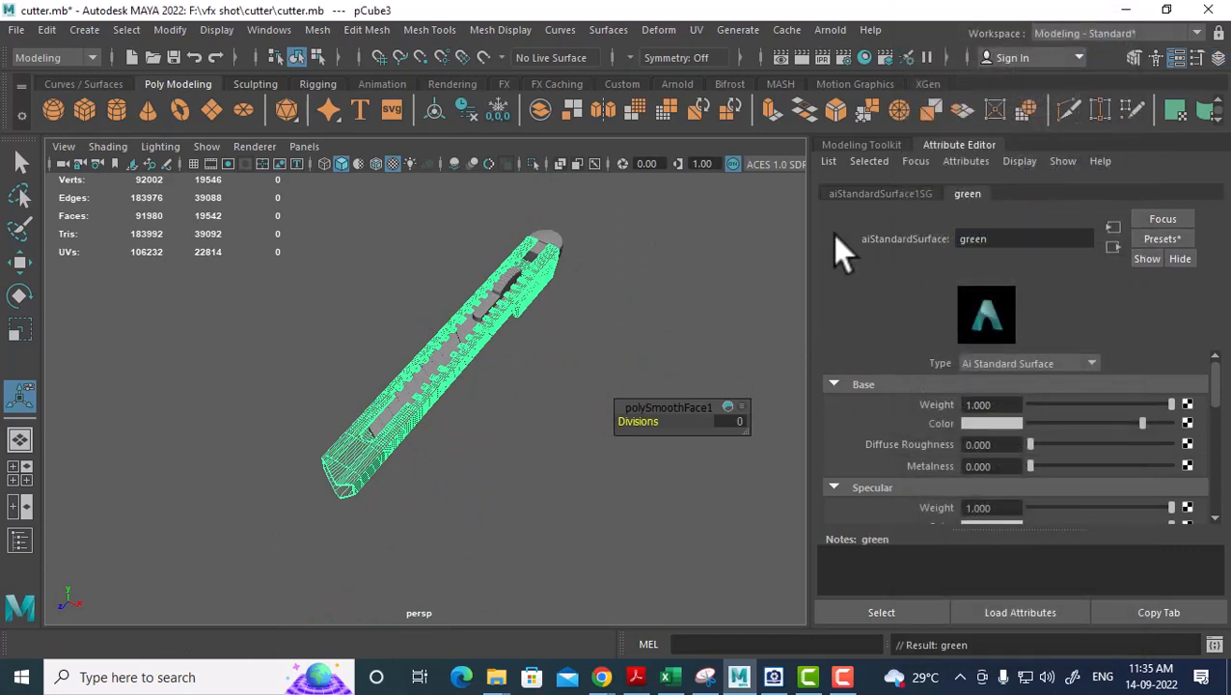
scroll(541, 376, "up", 2)
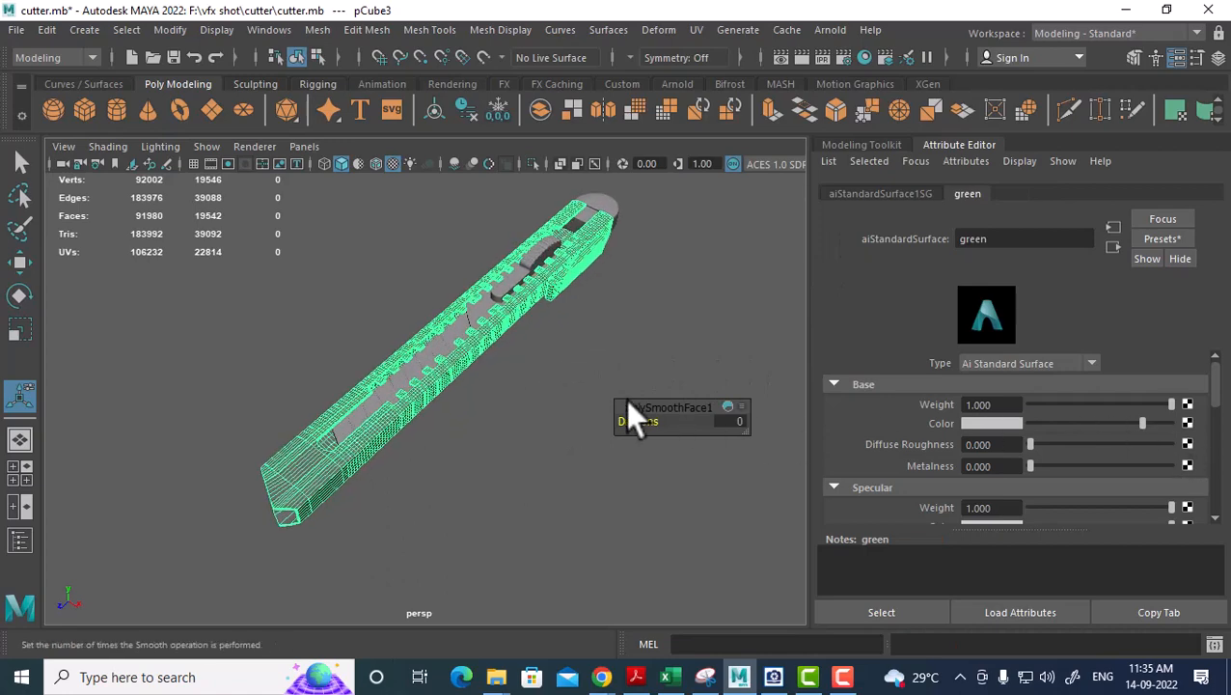
left_click_drag(526, 413, 404, 424, "alt")
middle_click_drag(404, 424, 367, 408, "alt")
scroll(436, 450, "up", 3)
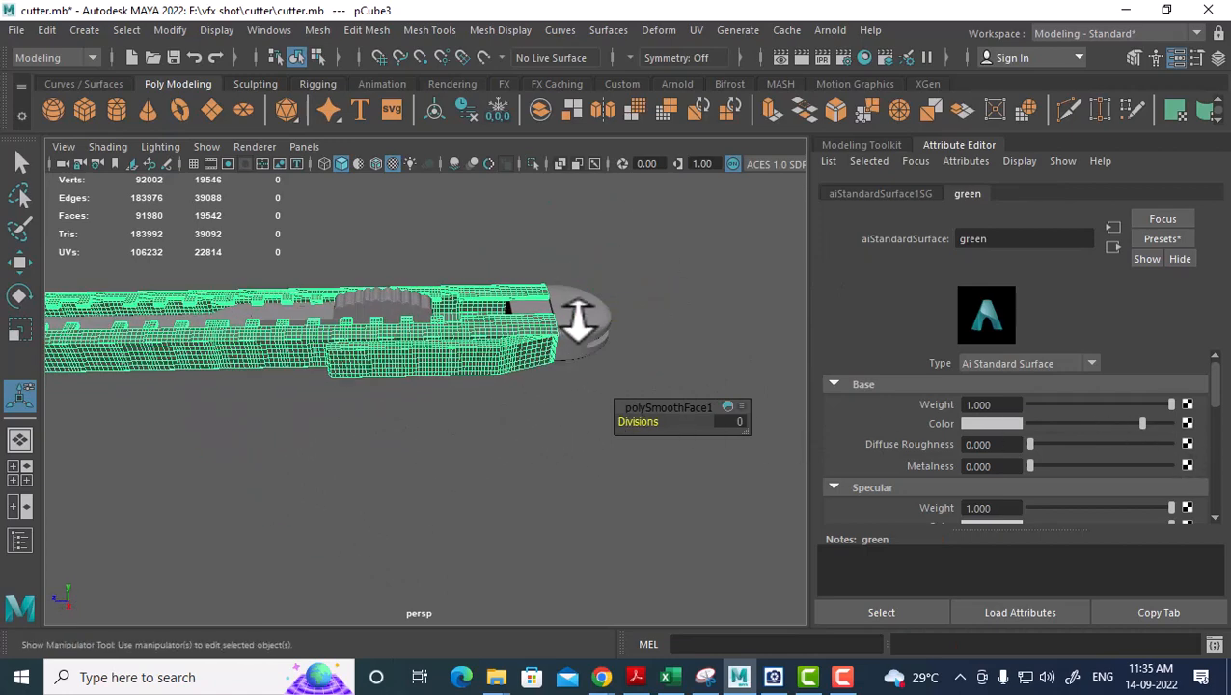
Assign a new Arnold aiStandardSurface material to the cutter's rounded end cap and rename it black.
left_click(577, 320)
right_click_drag(576, 320, 586, 639)
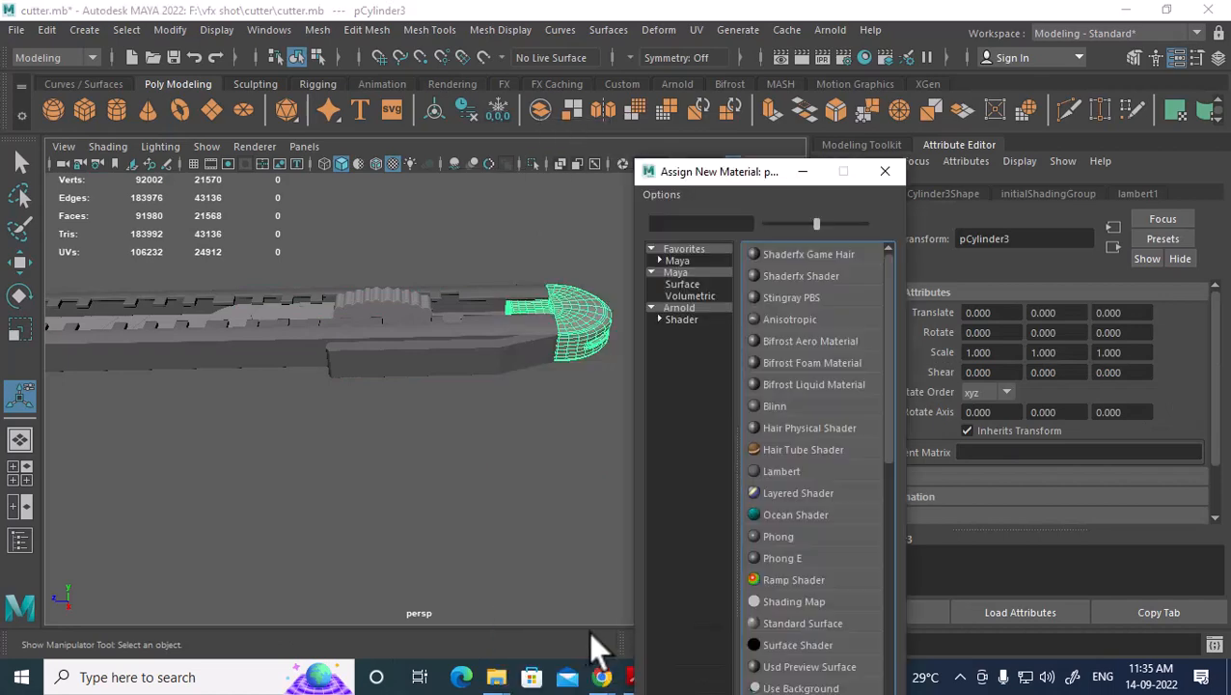
left_click(715, 308)
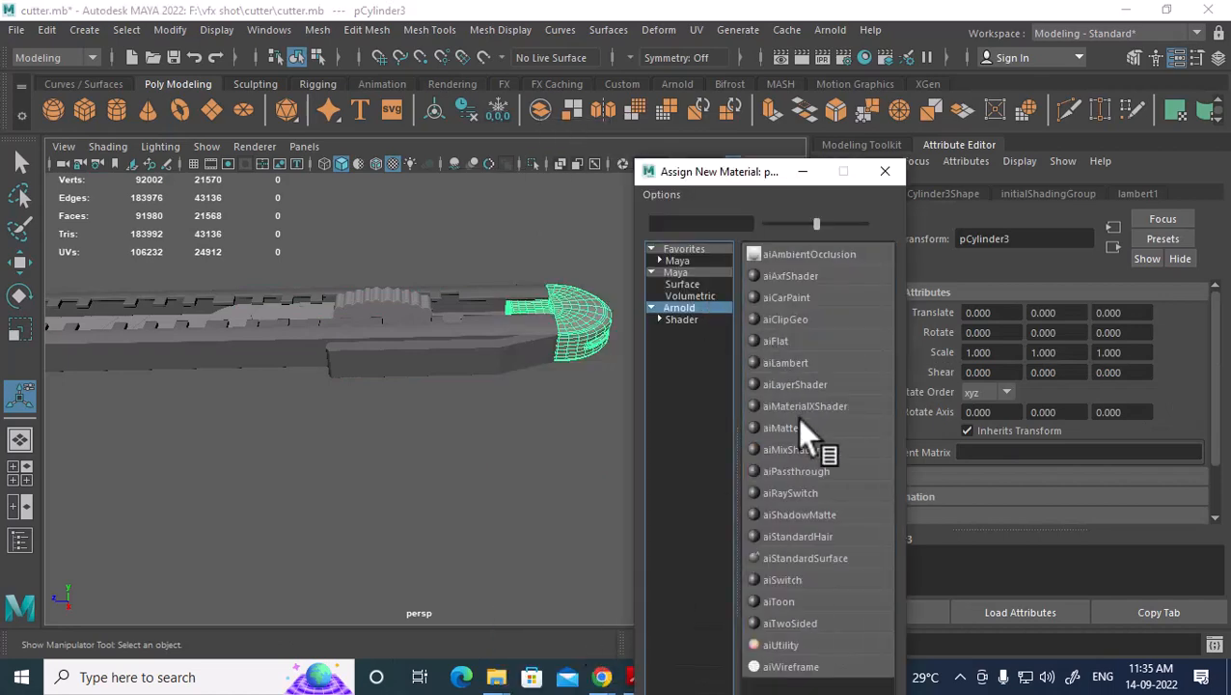
left_click(812, 558)
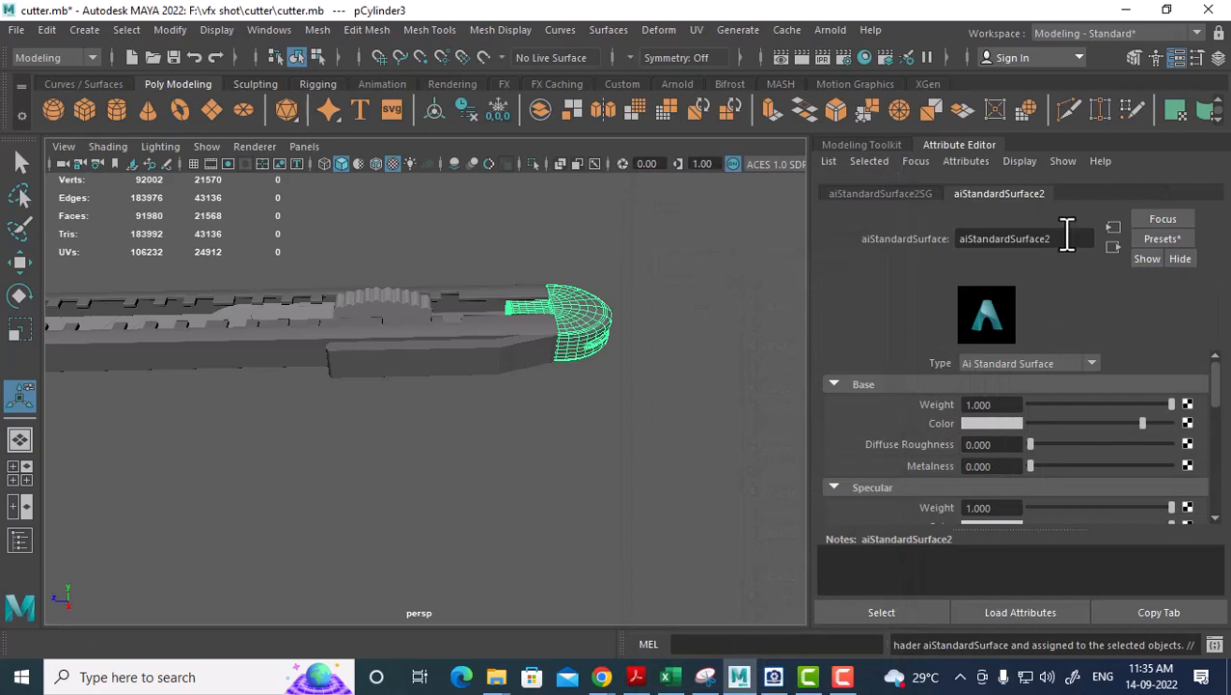
double_click(1065, 235)
type("blac")
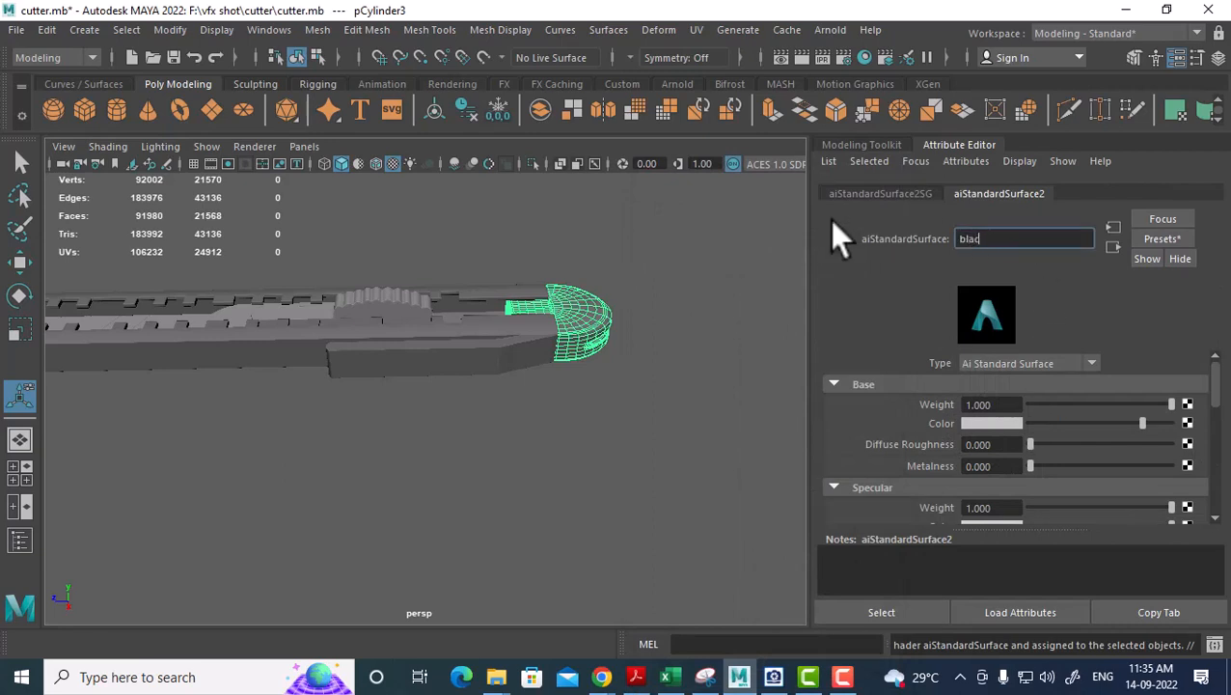
type("k")
key("Return")
Check the reference photo, then assign a new Arnold aiStandardSurface material to the flat blade strip inside the body's slot.
left_click_drag(389, 361, 422, 390, "alt")
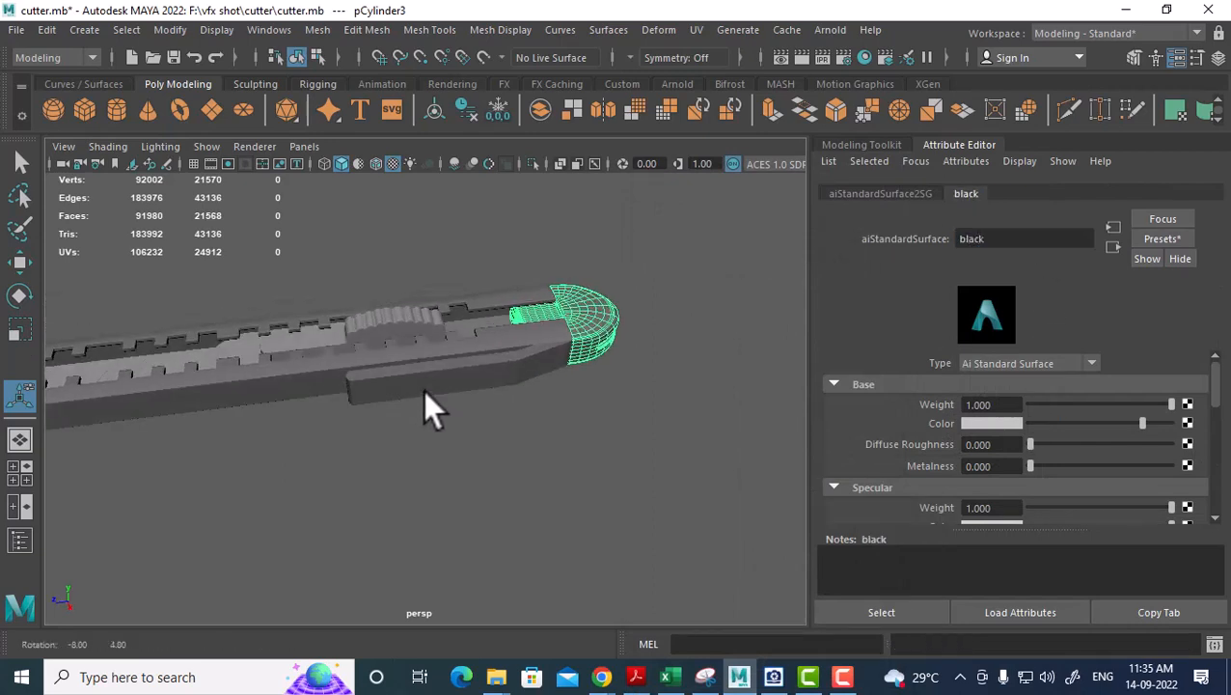
right_click_drag(425, 391, 527, 381, "alt")
left_click(779, 678)
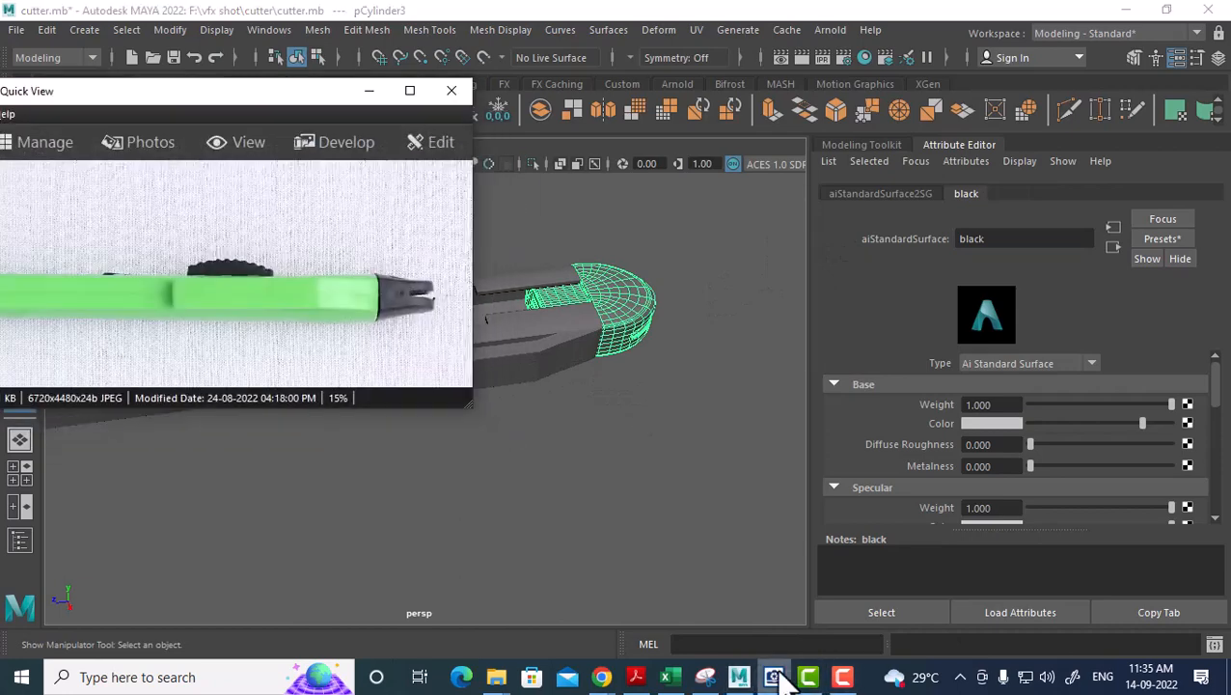
left_click(368, 91)
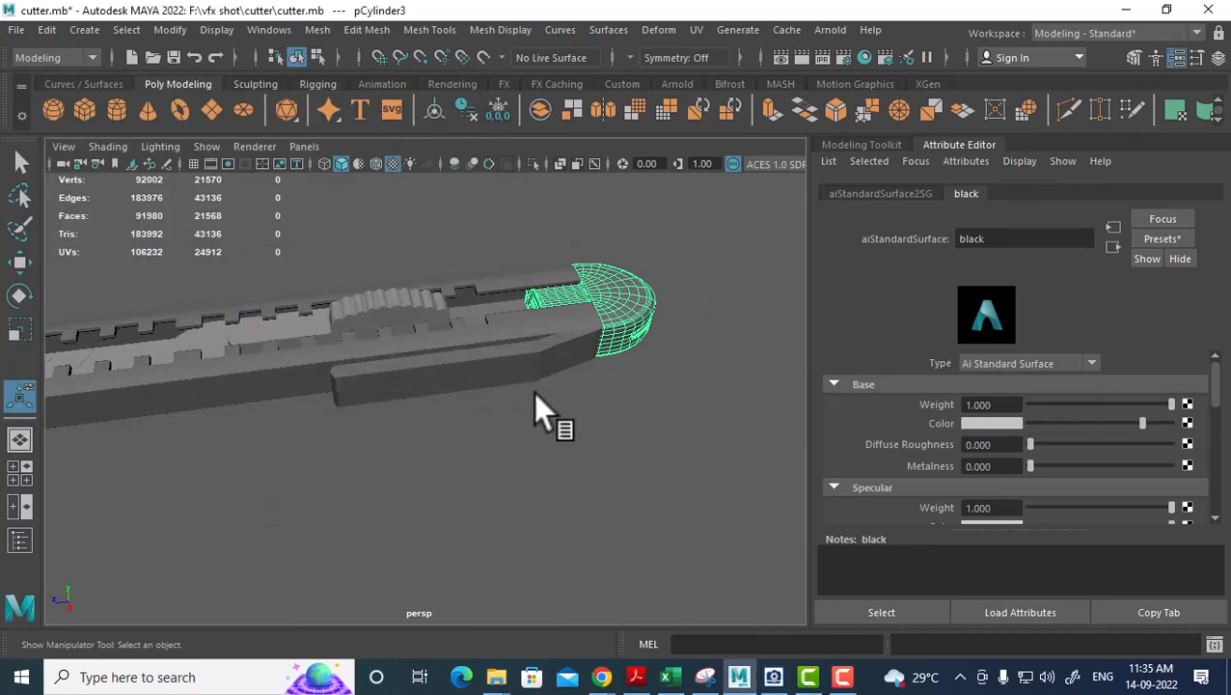
middle_click_drag(542, 406, 606, 393, "alt")
left_click(396, 347)
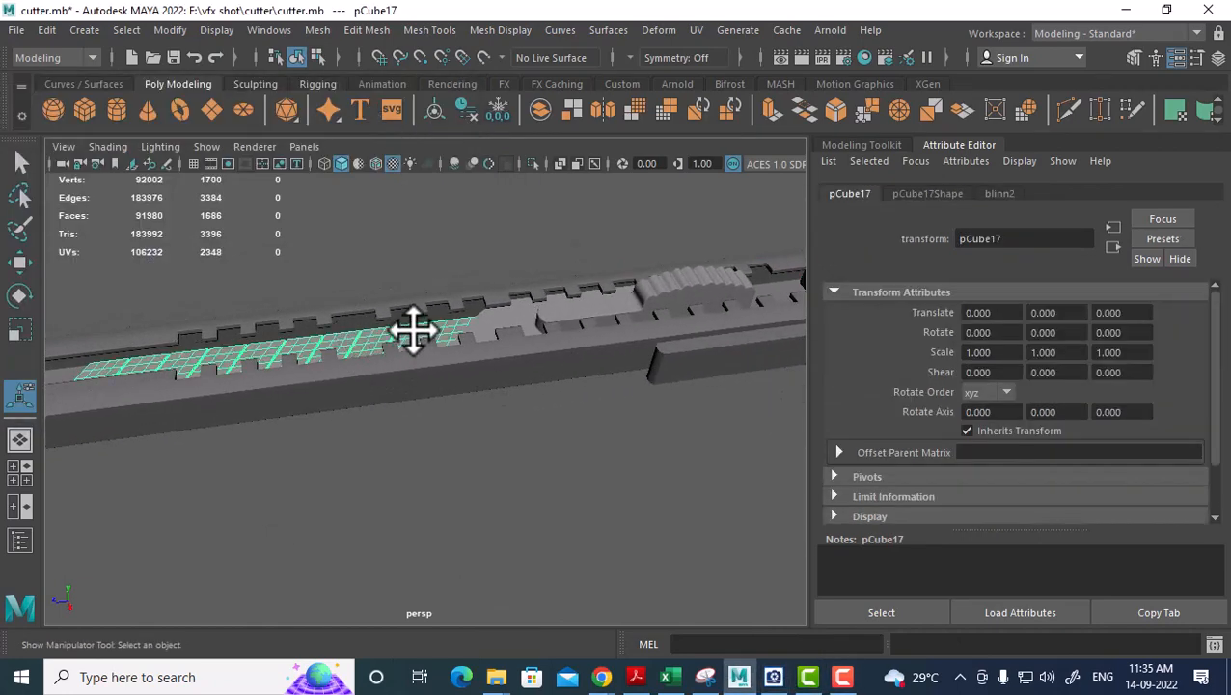
right_click(413, 328)
mouse_move(466, 666)
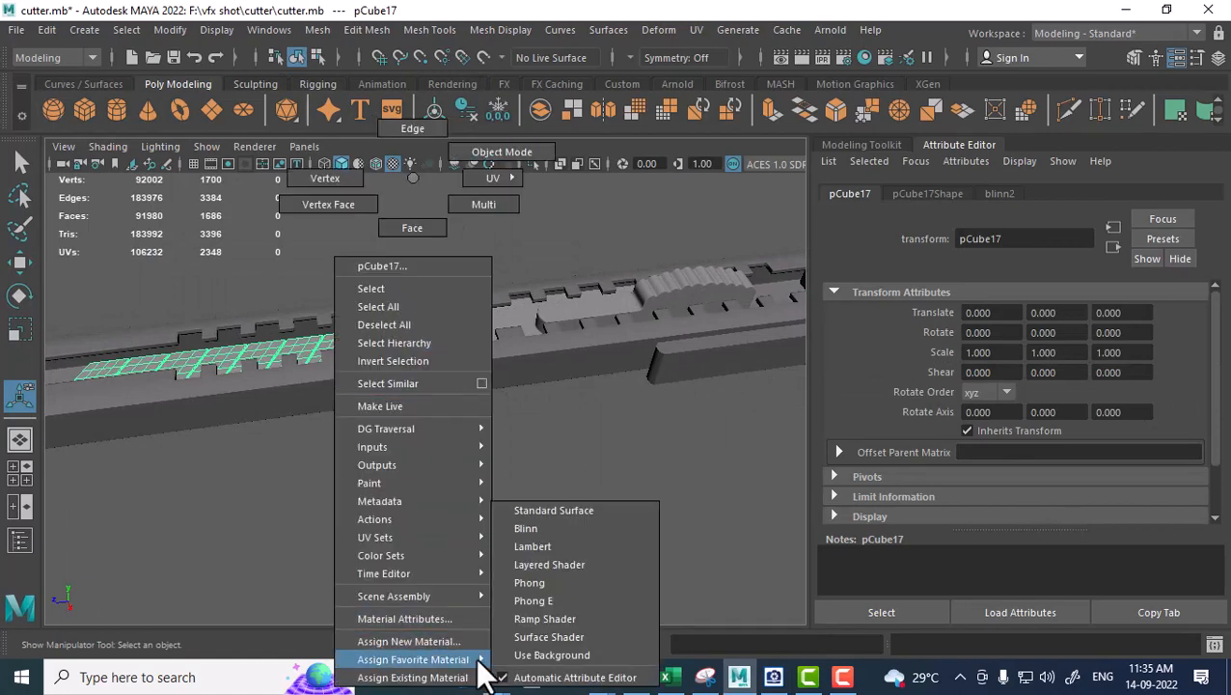
left_click(454, 641)
left_click(699, 307)
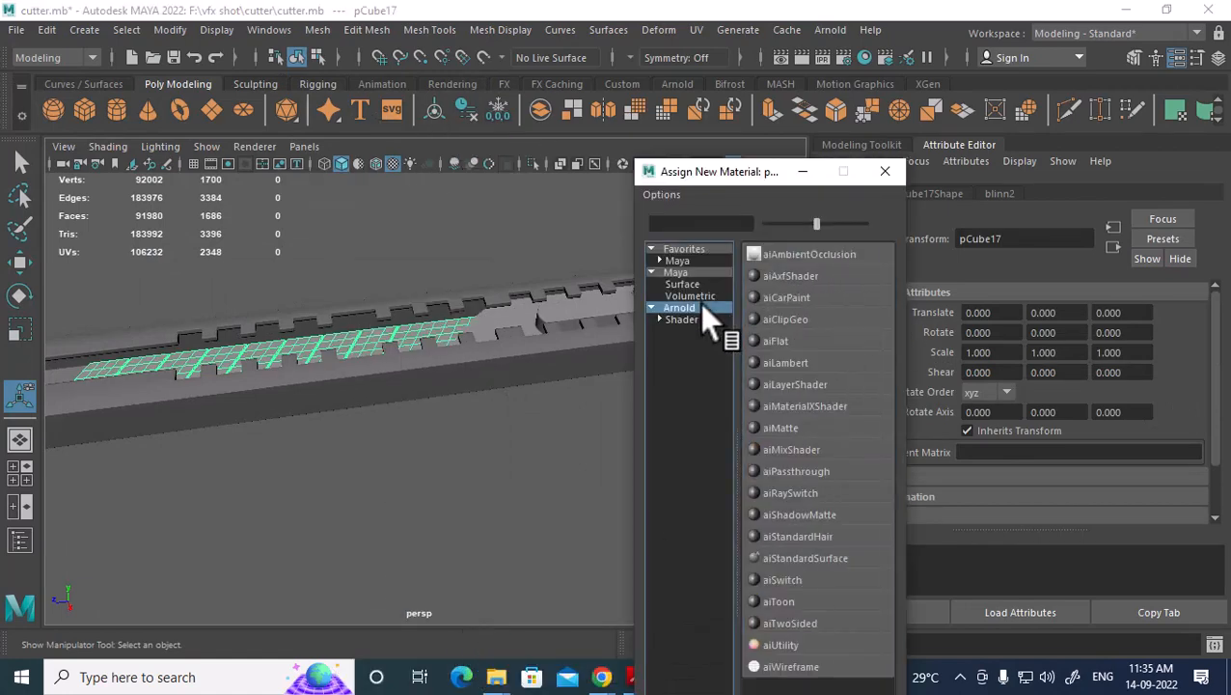
left_click(812, 556)
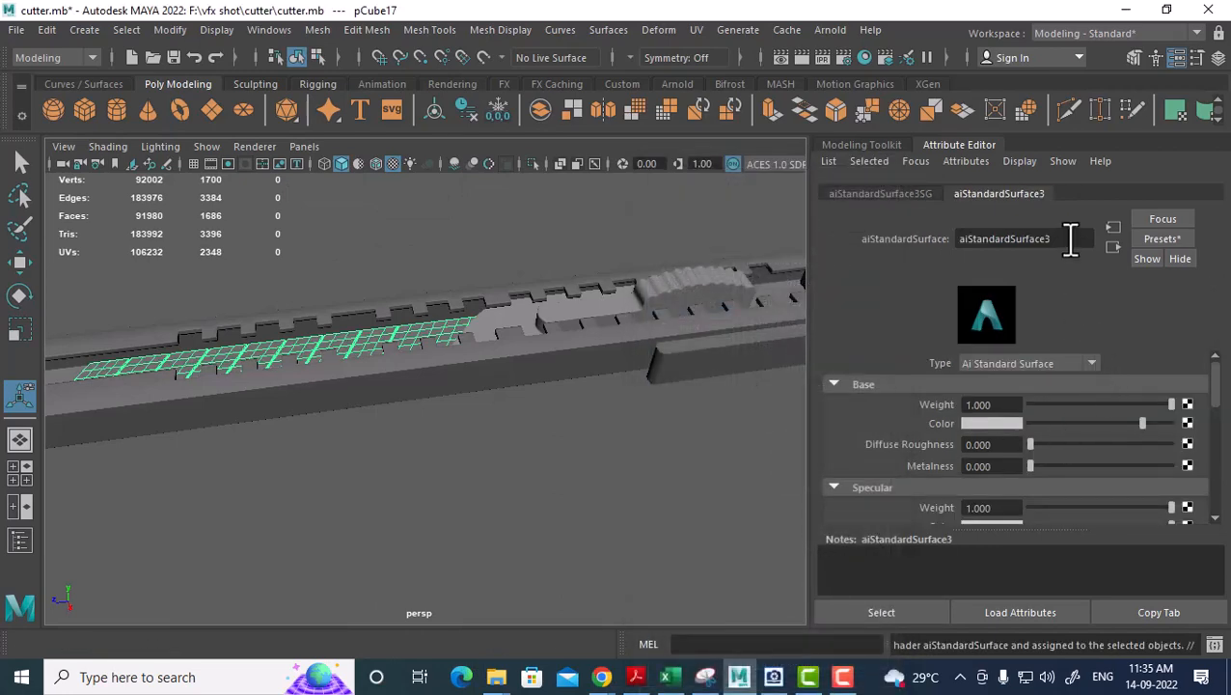
Rename the blade strip's material to metal and replace its settings with the Chrome preset.
left_click_drag(1070, 239, 994, 241)
type("metal")
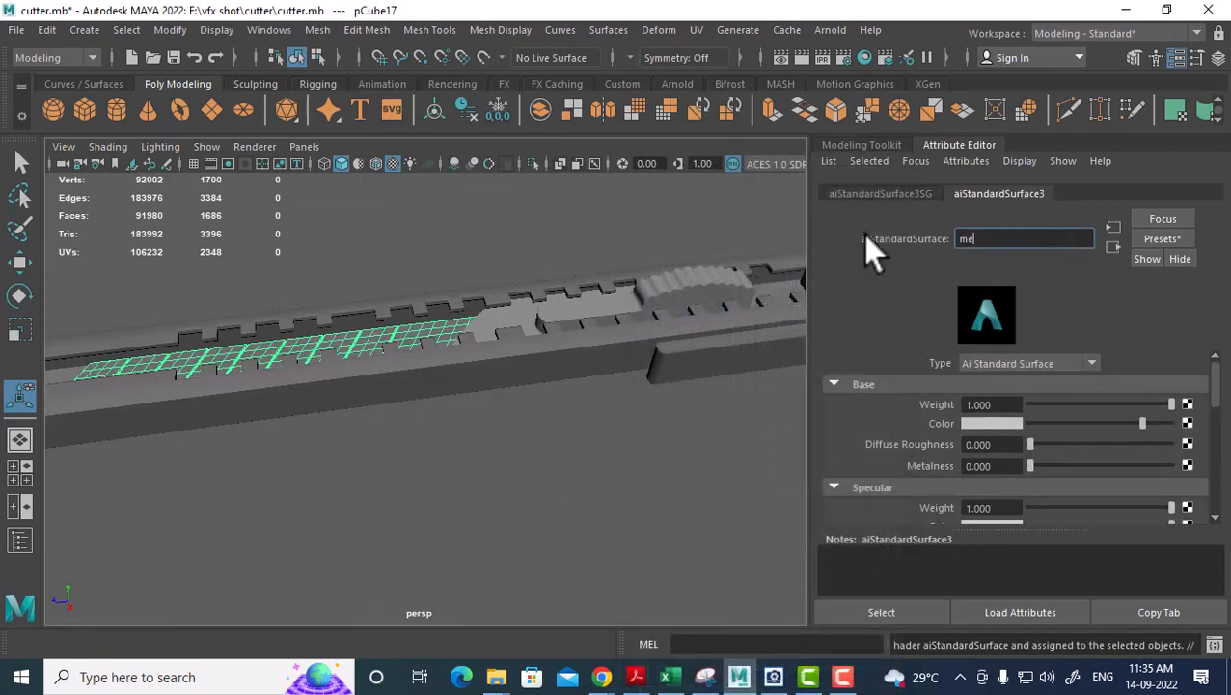
key("Return")
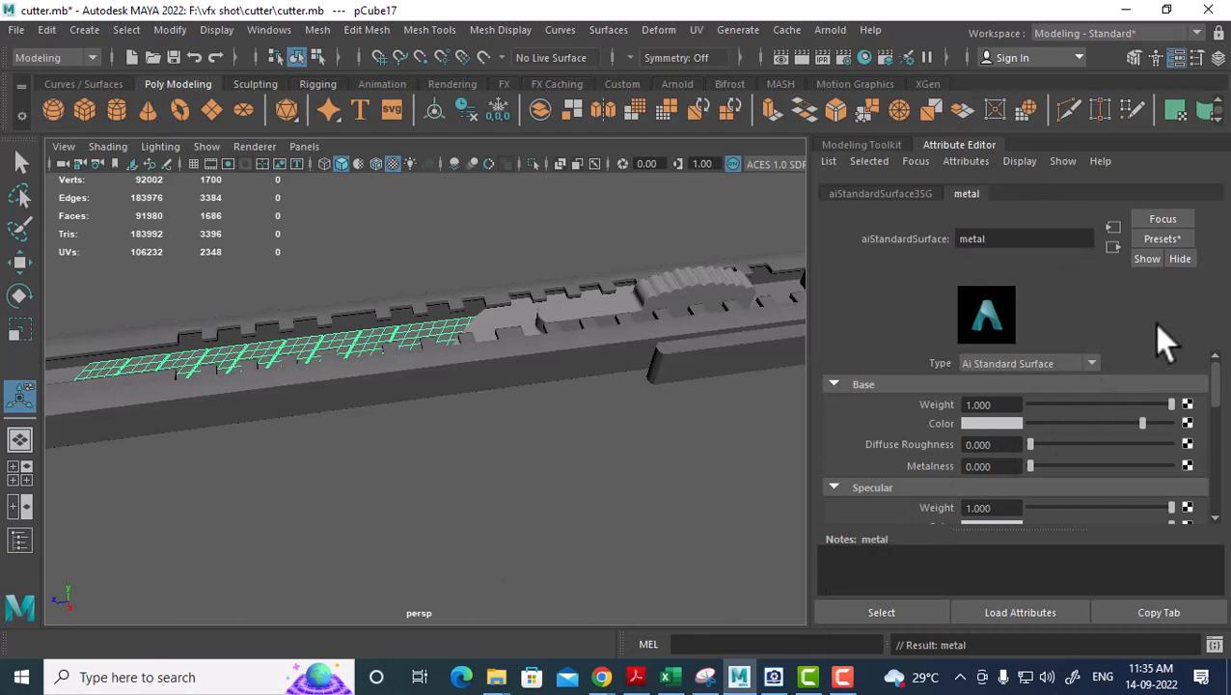
left_click(1168, 243)
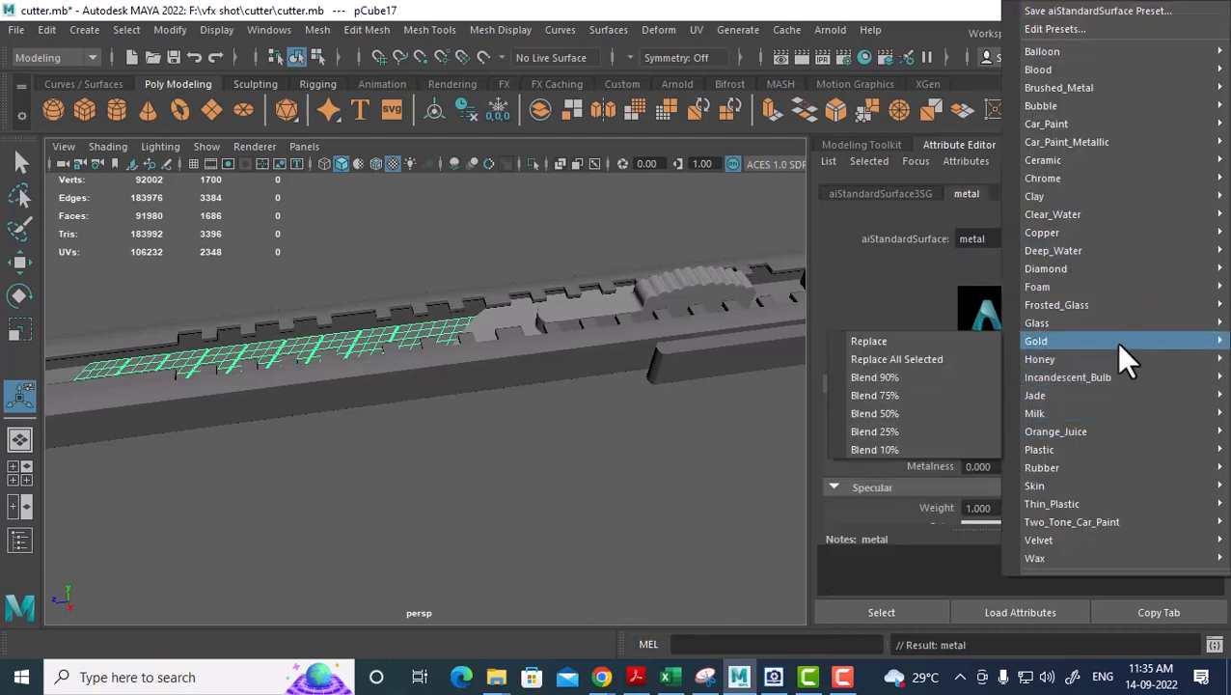
mouse_move(1108, 288)
mouse_move(1088, 451)
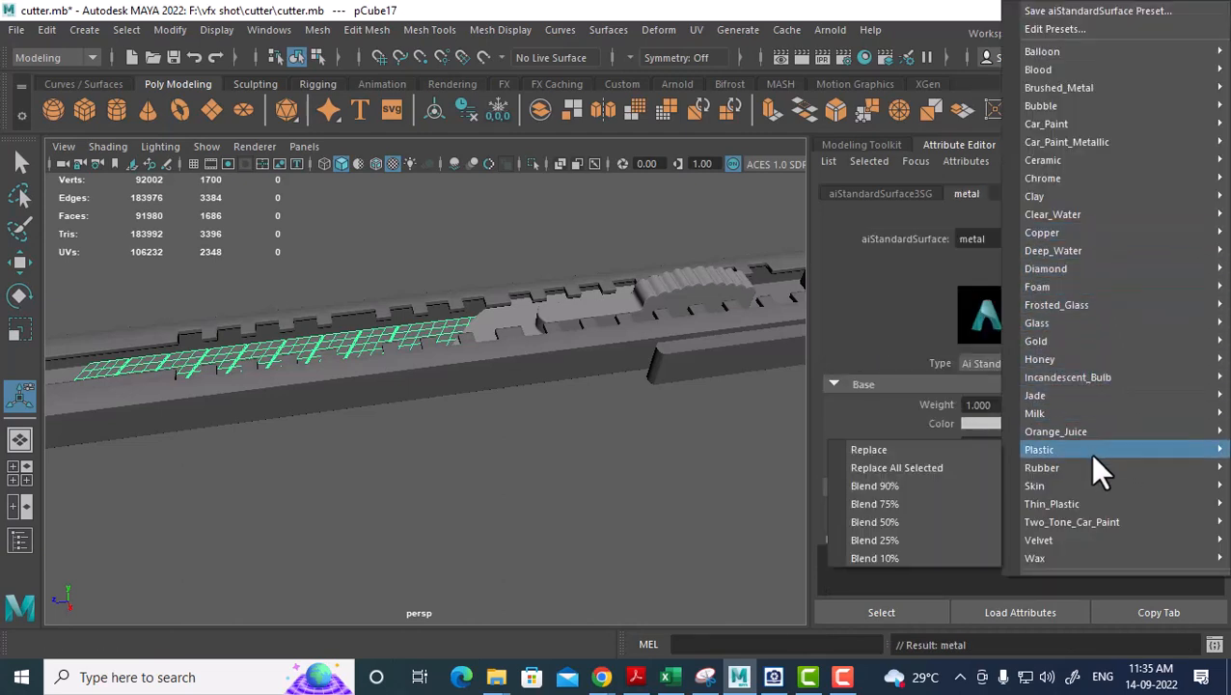
mouse_move(1053, 215)
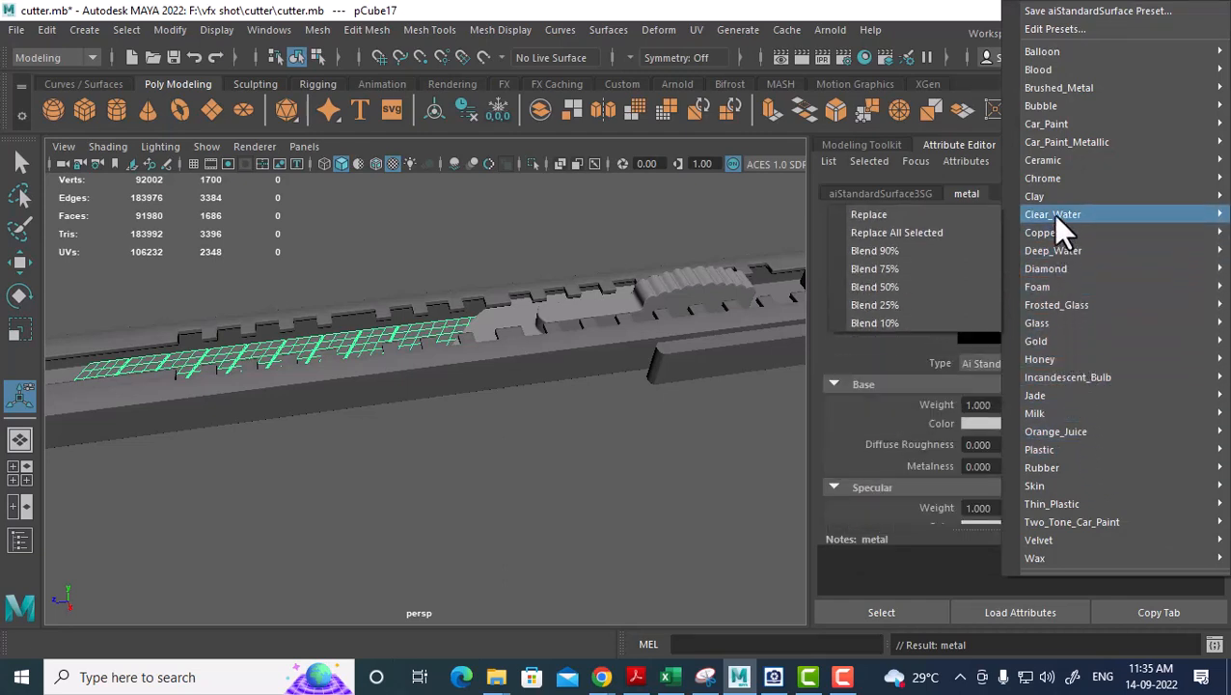
mouse_move(1042, 179)
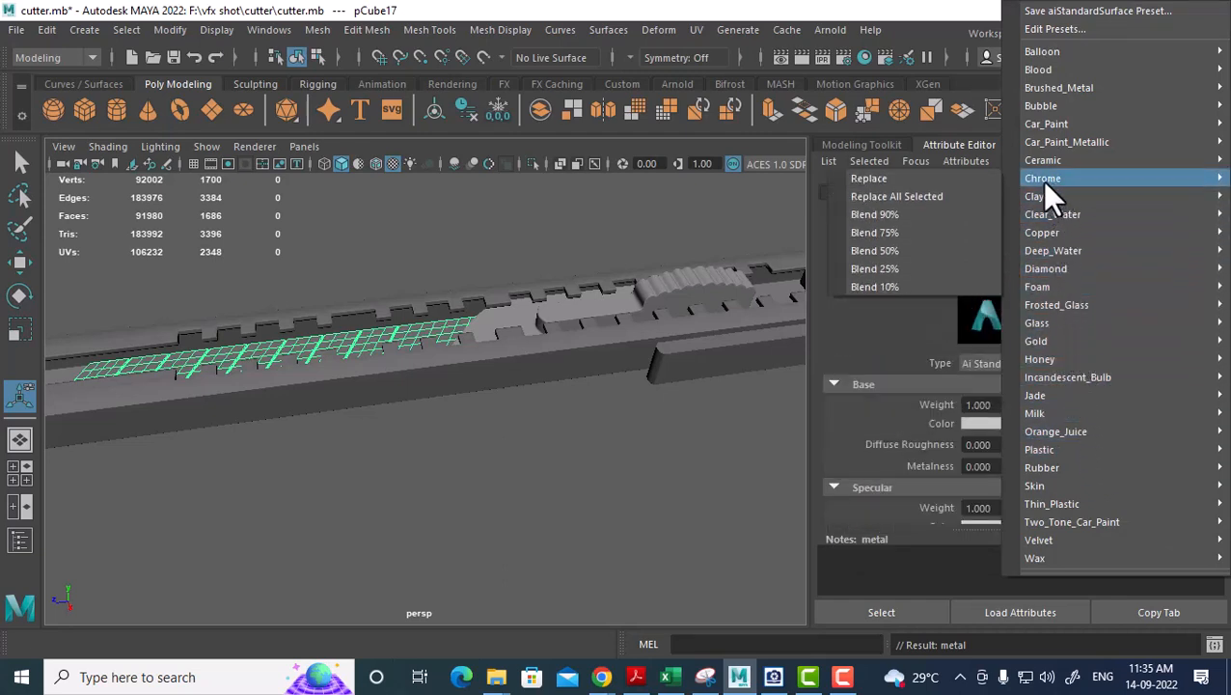
left_click(938, 179)
Show the reference image planes by turning on the visibility of layer1.
left_click_drag(613, 450, 690, 465, "alt")
right_click_drag(689, 465, 656, 444, "alt")
left_click(1218, 57)
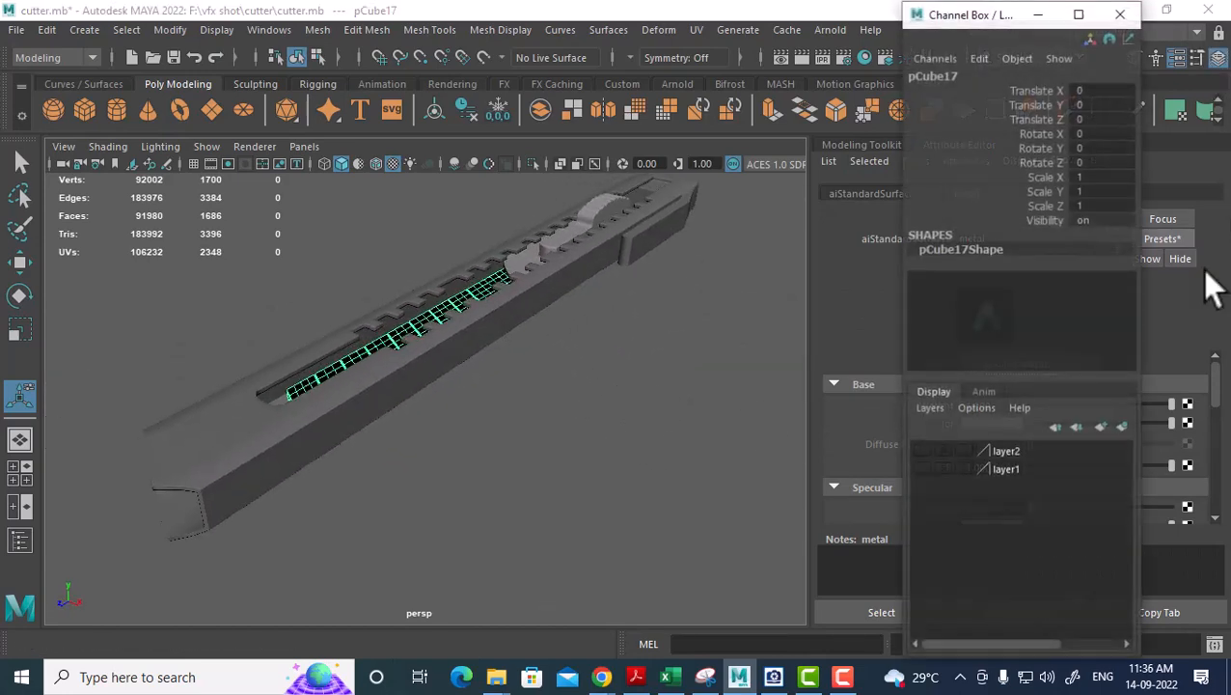
left_click(922, 469)
Sample the green of the cutter in the reference image as the base color of the body's green material.
left_click_drag(337, 492, 585, 451, "alt")
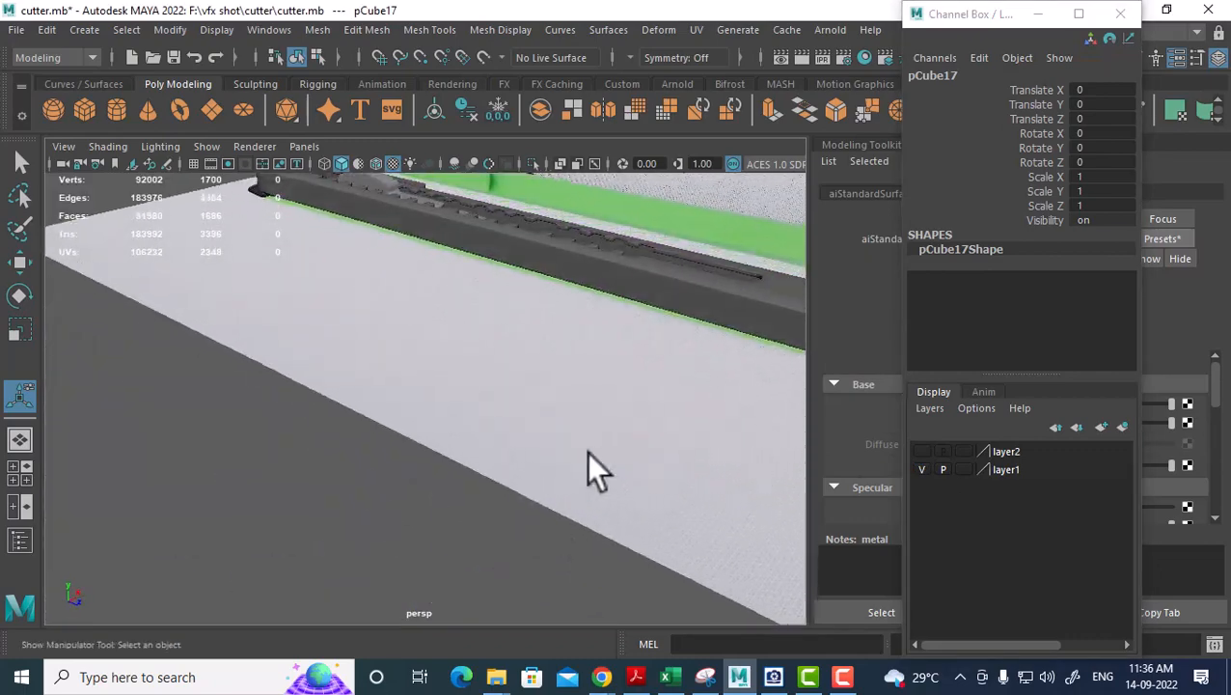
right_click_drag(585, 452, 459, 483, "alt")
middle_click_drag(459, 484, 636, 366, "alt")
left_click(637, 367)
right_click_drag(659, 340, 642, 618)
left_click_drag(992, 15, 353, 214)
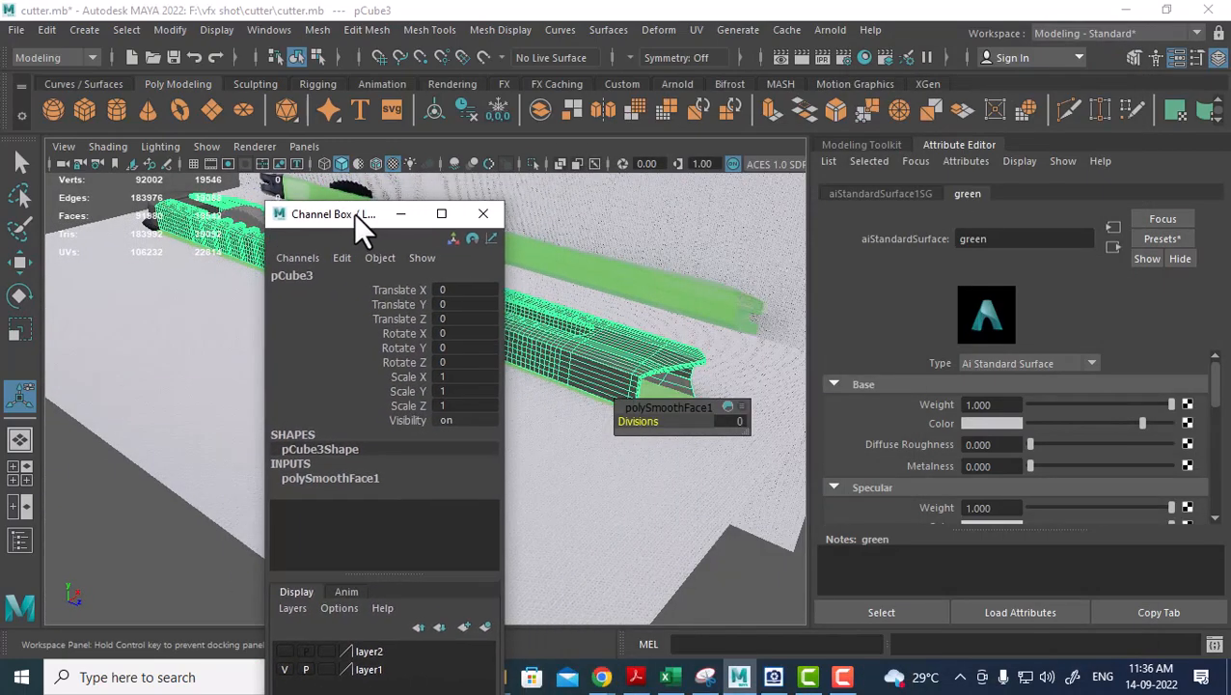
left_click(990, 421)
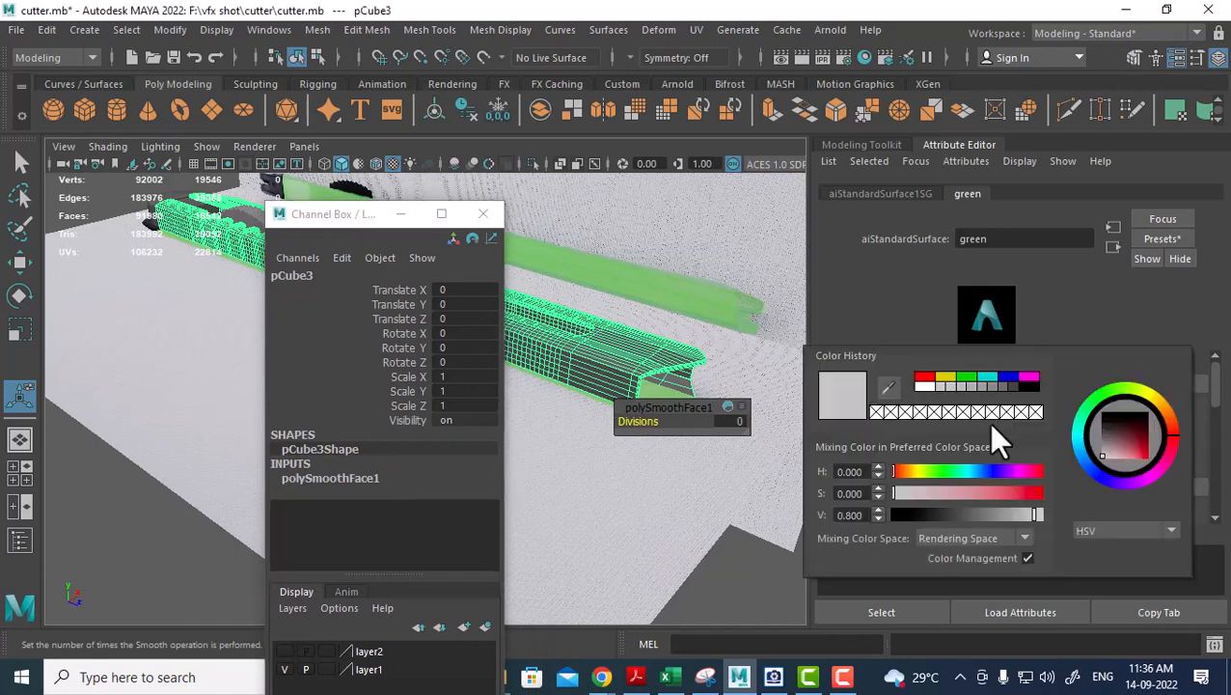
left_click(921, 413)
left_click(716, 308)
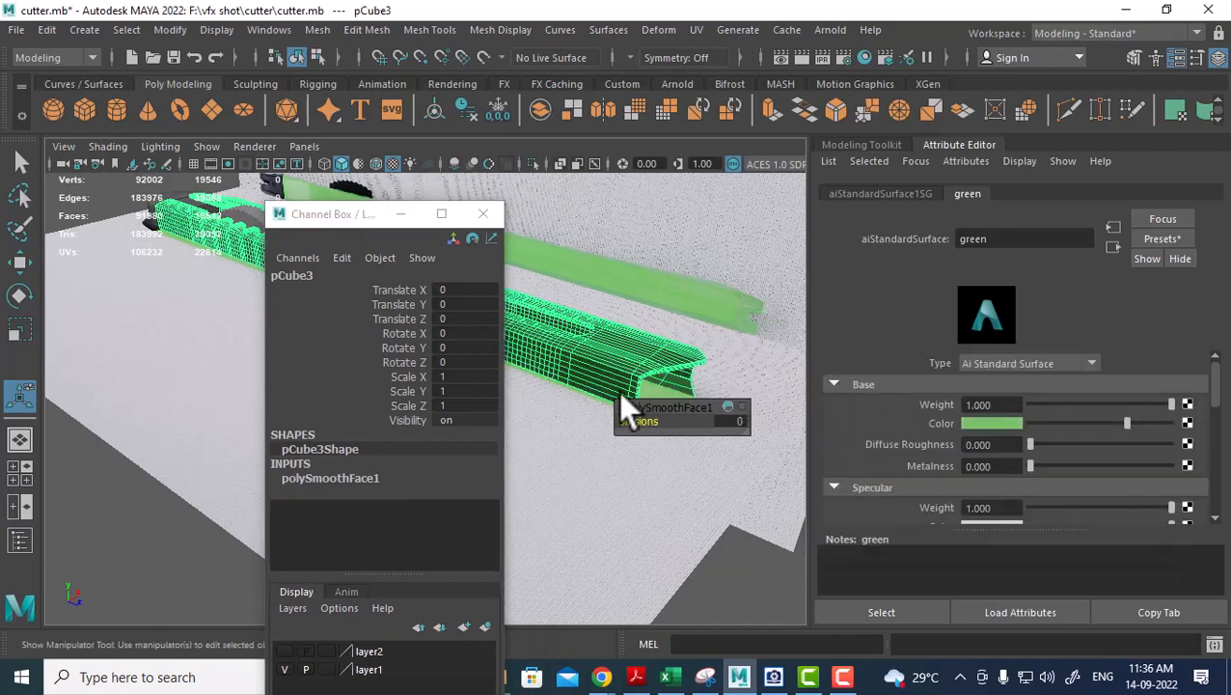
Close the floating channel box and sample the reference slider's black as the base color of the end cap's black material.
left_click_drag(588, 436, 568, 349, "alt")
right_click_drag(533, 333, 478, 322, "alt")
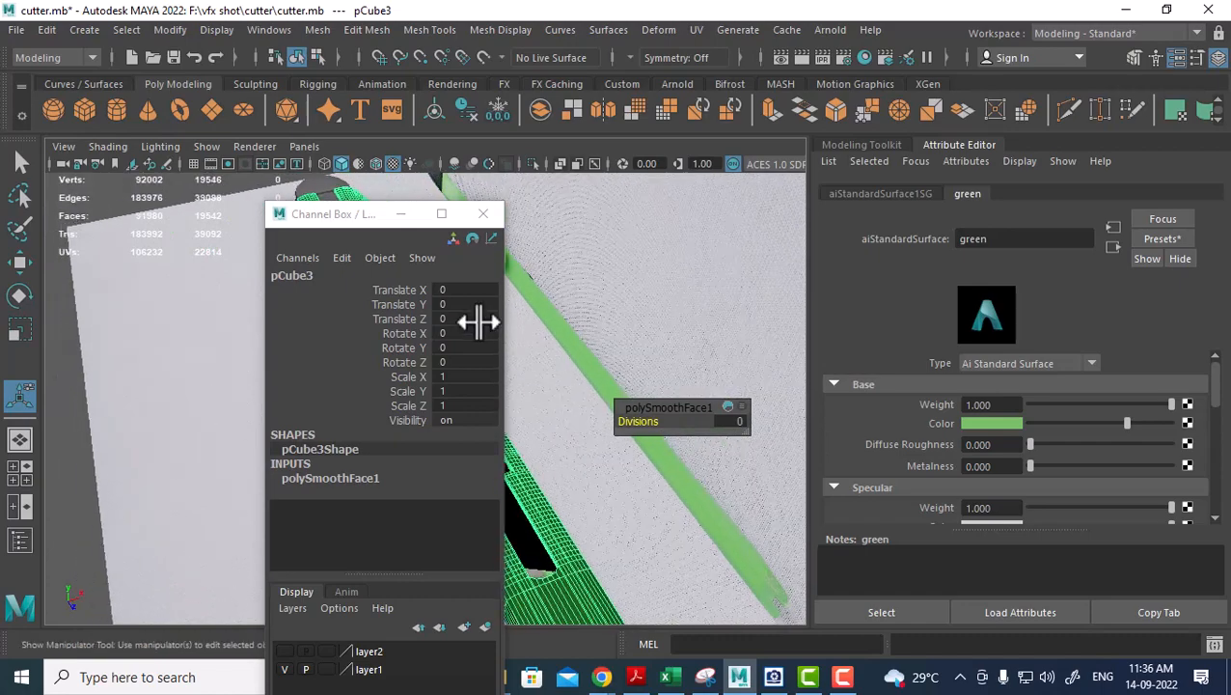
left_click(483, 210)
middle_click_drag(359, 381, 340, 434, "alt")
right_click_drag(355, 439, 461, 409, "alt")
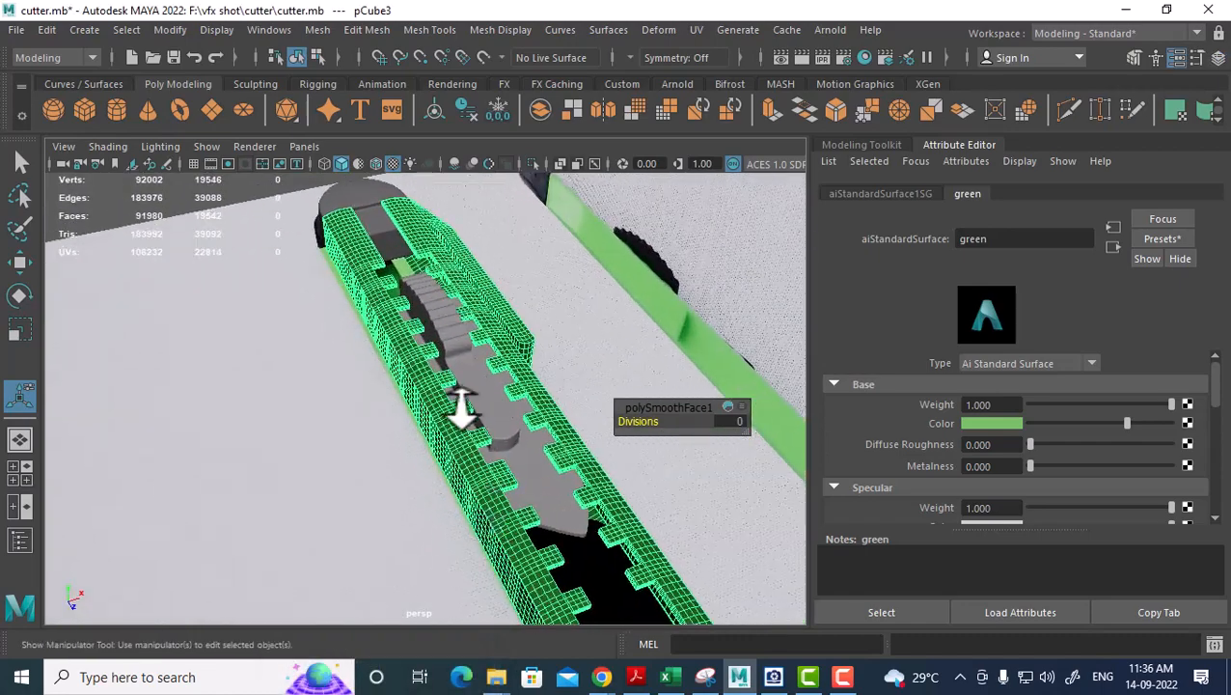
left_click(366, 205)
right_click_drag(366, 184, 392, 616)
left_click(998, 419)
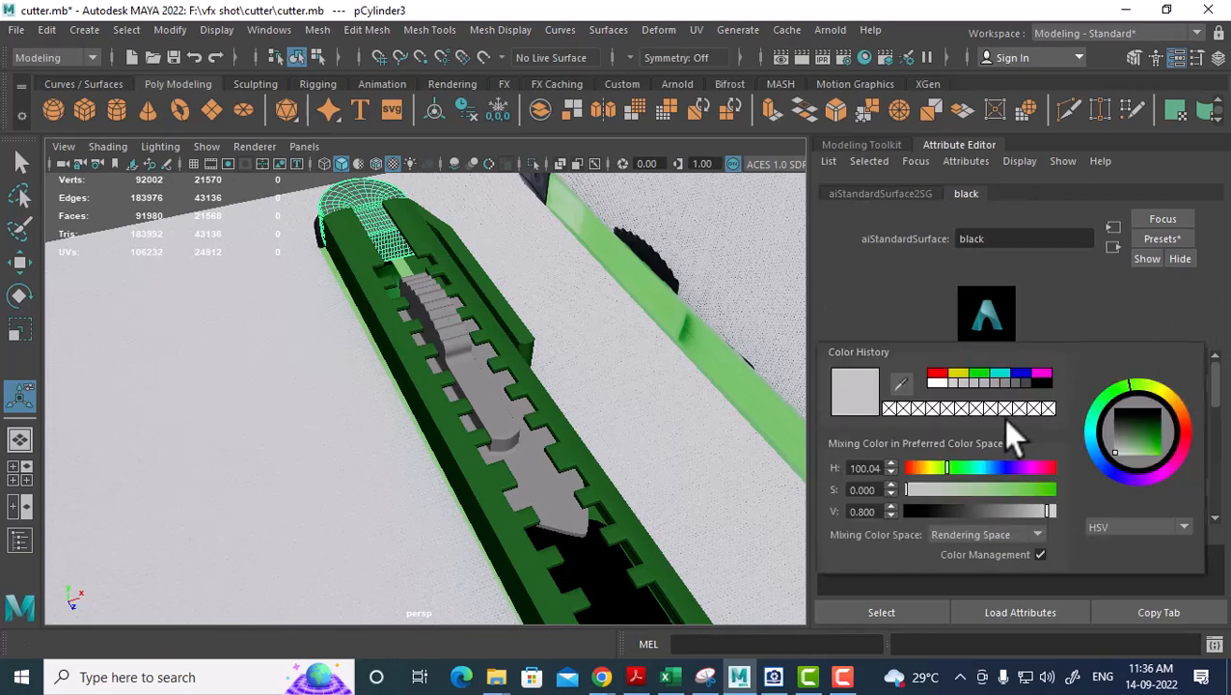
left_click(897, 379)
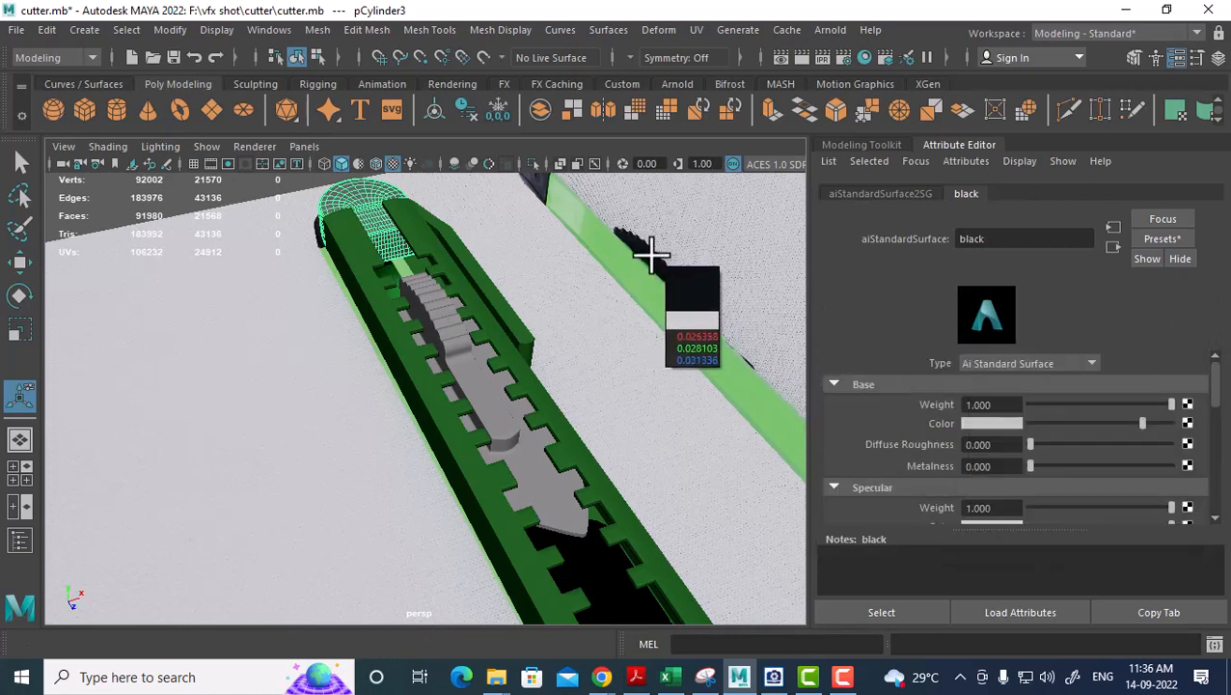
left_click(656, 264)
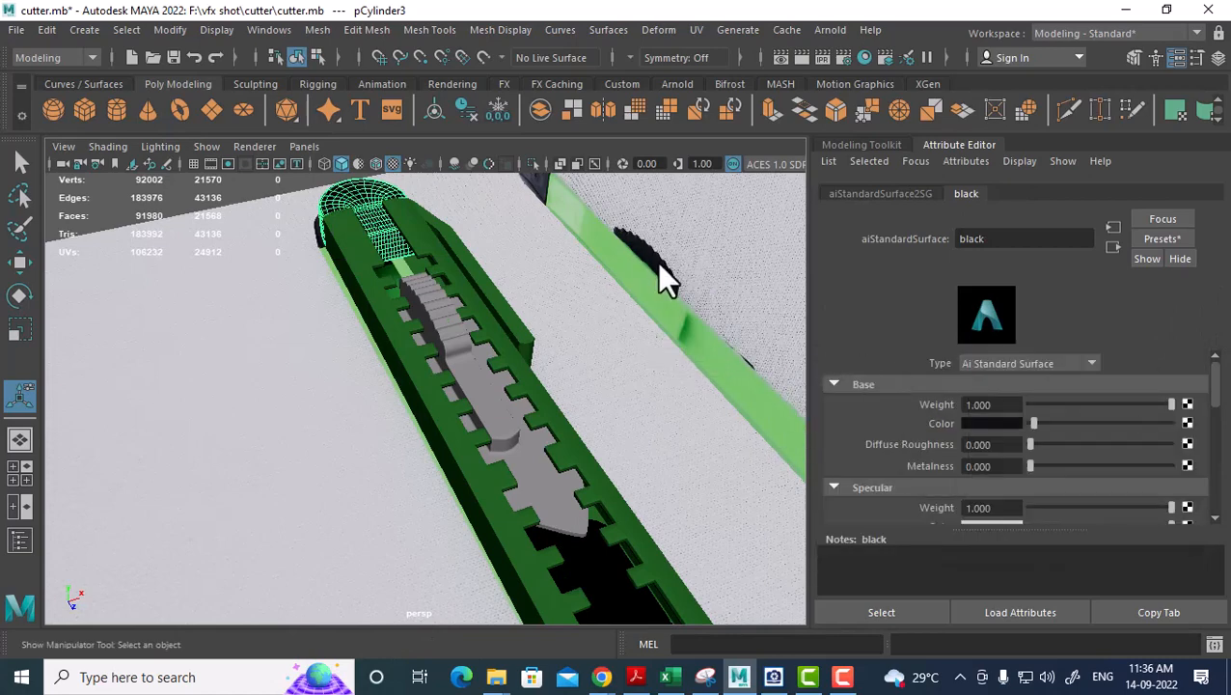
Assign the existing black material to the ridged slider in the body's slot.
left_click(464, 346)
right_click_drag(450, 177, 577, 543)
left_click_drag(580, 537, 666, 485, "alt")
right_click_drag(666, 484, 615, 470, "alt")
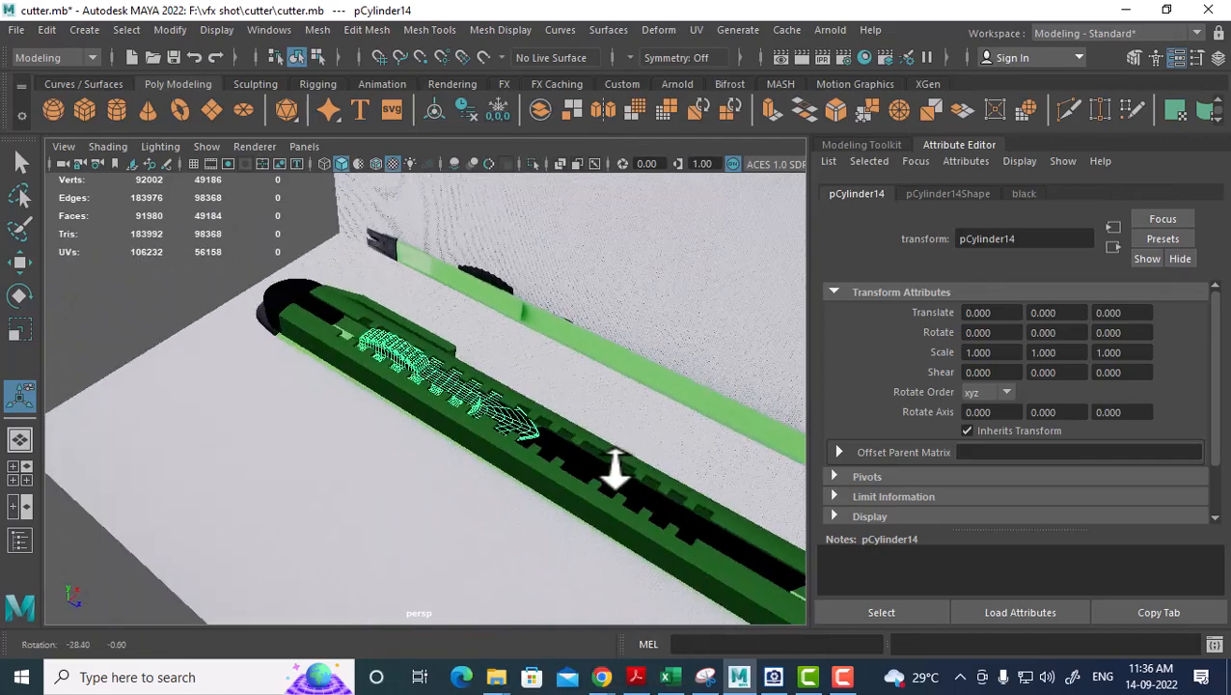
Frame the blade strip, hide the reference image planes on layer1 and close the floating channel box.
left_click_drag(616, 470, 641, 461, "alt")
middle_click_drag(641, 461, 503, 428, "alt")
right_click_drag(503, 429, 589, 408, "alt")
left_click(589, 406)
key("f")
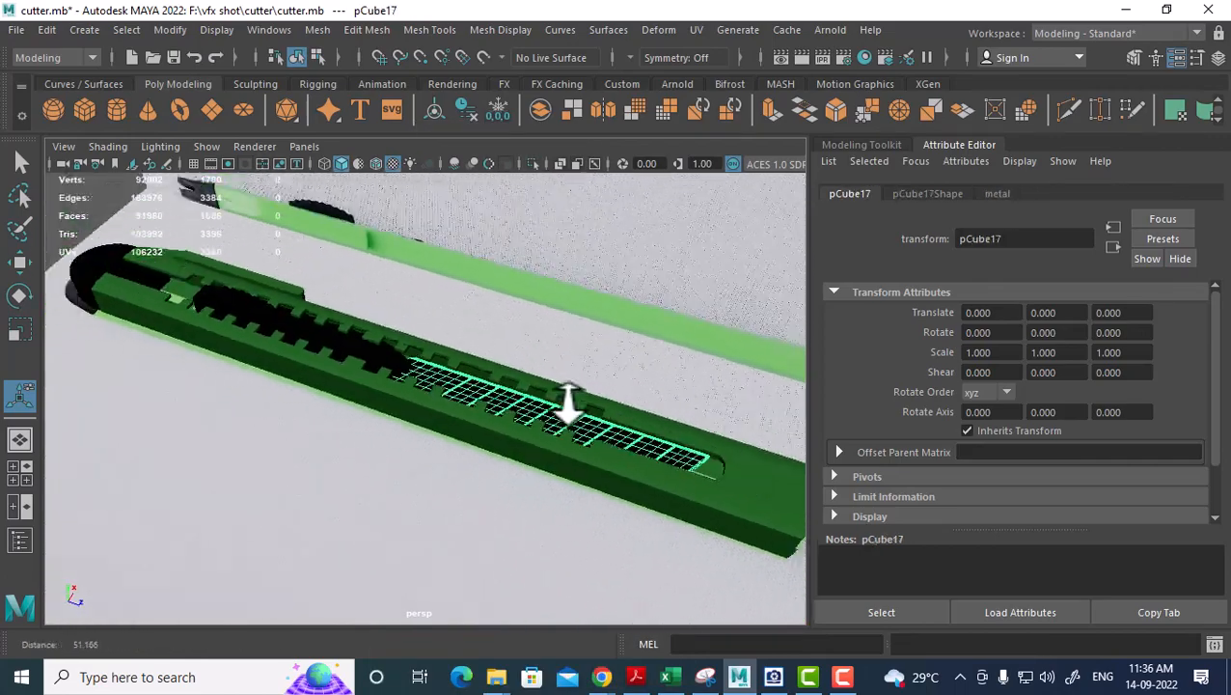
left_click(1217, 58)
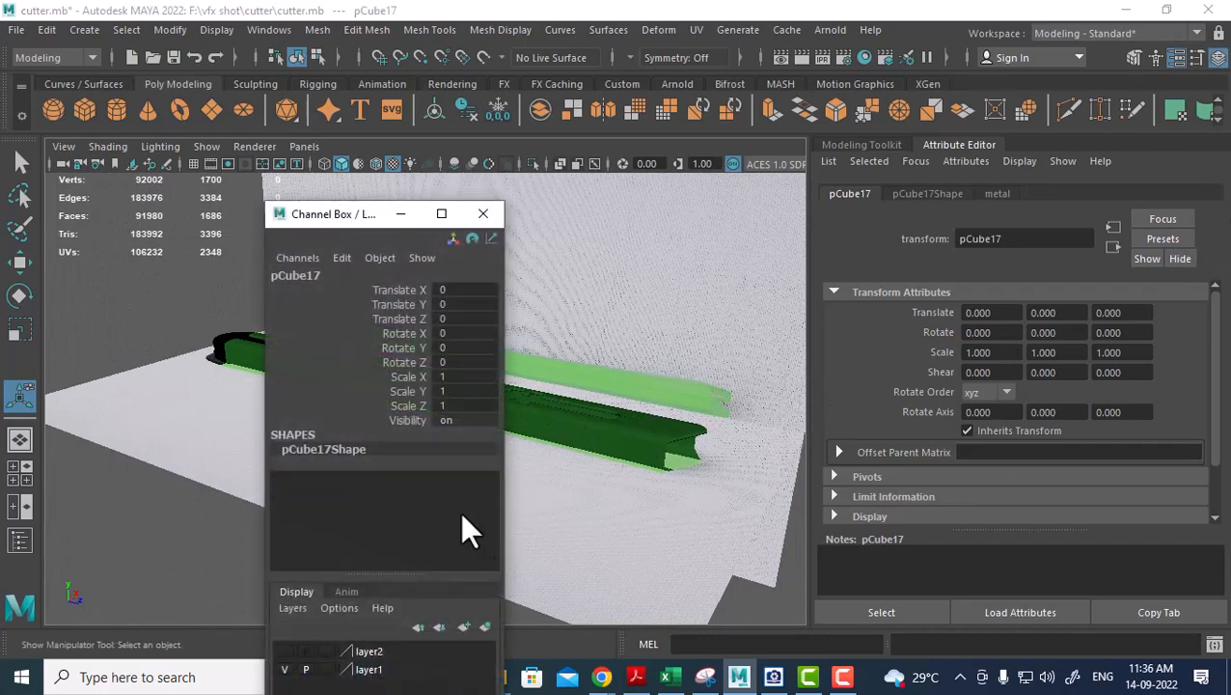
left_click(286, 669)
left_click_drag(769, 316, 603, 376, "alt")
left_click(482, 214)
Insert six edge loops around the green body near its open end, then return to object mode with the body selected.
left_click(656, 516)
right_click_drag(651, 530, 618, 536, "alt")
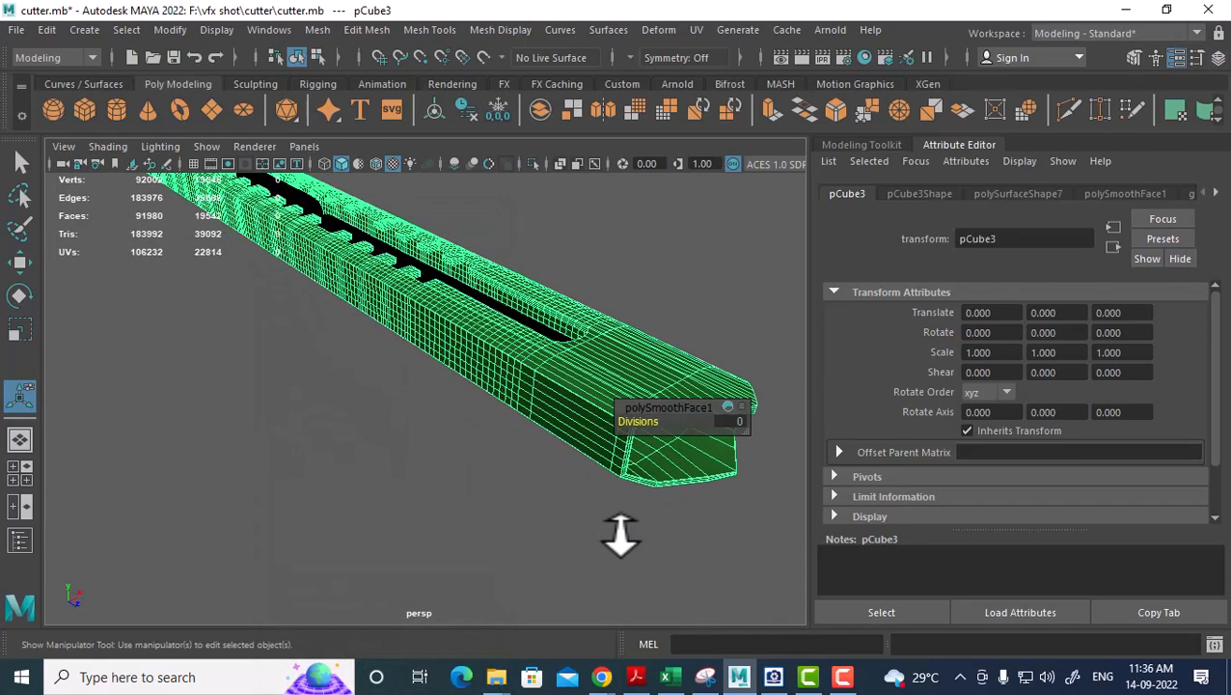
middle_click_drag(618, 535, 563, 472, "alt")
right_click_drag(563, 473, 505, 445, "alt")
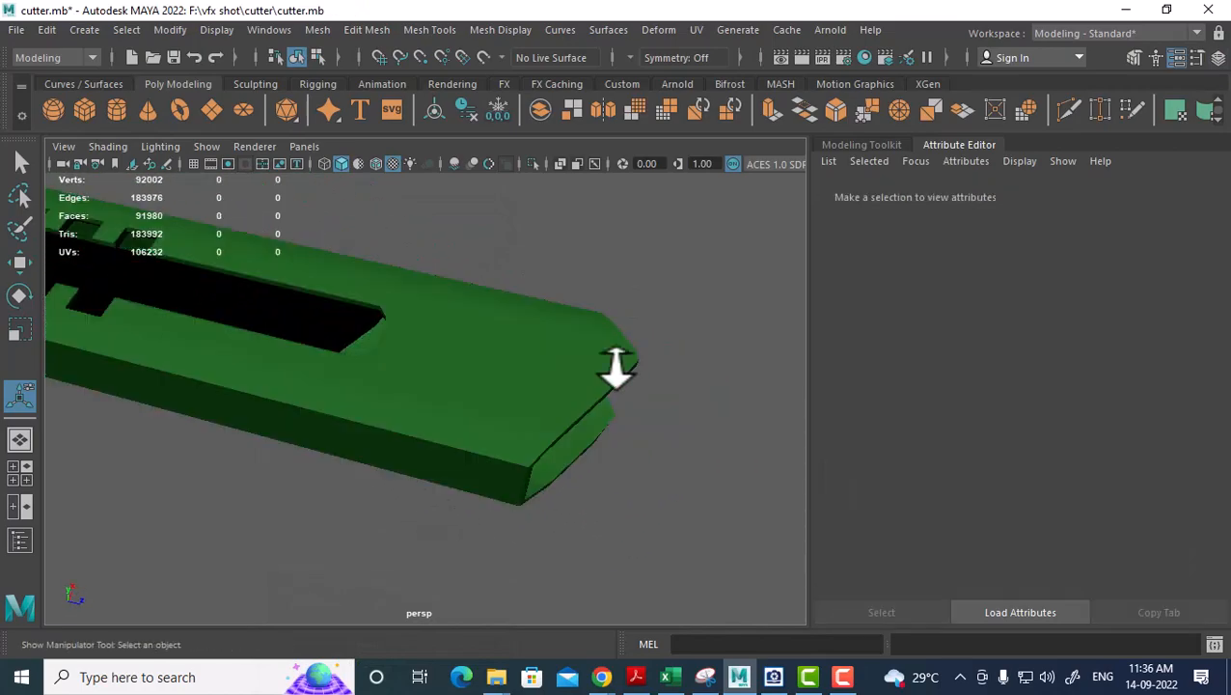
right_click_drag(661, 196, 615, 222, "shift")
left_click(447, 458)
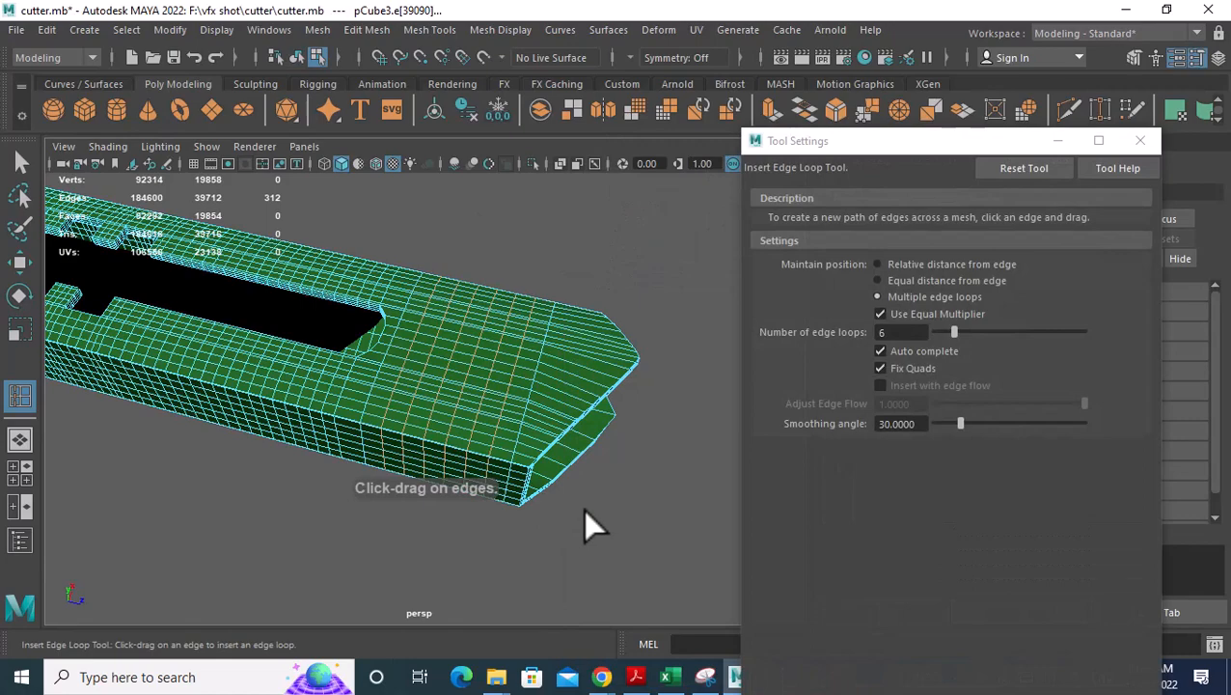
key("w")
right_click_drag(449, 193, 536, 156)
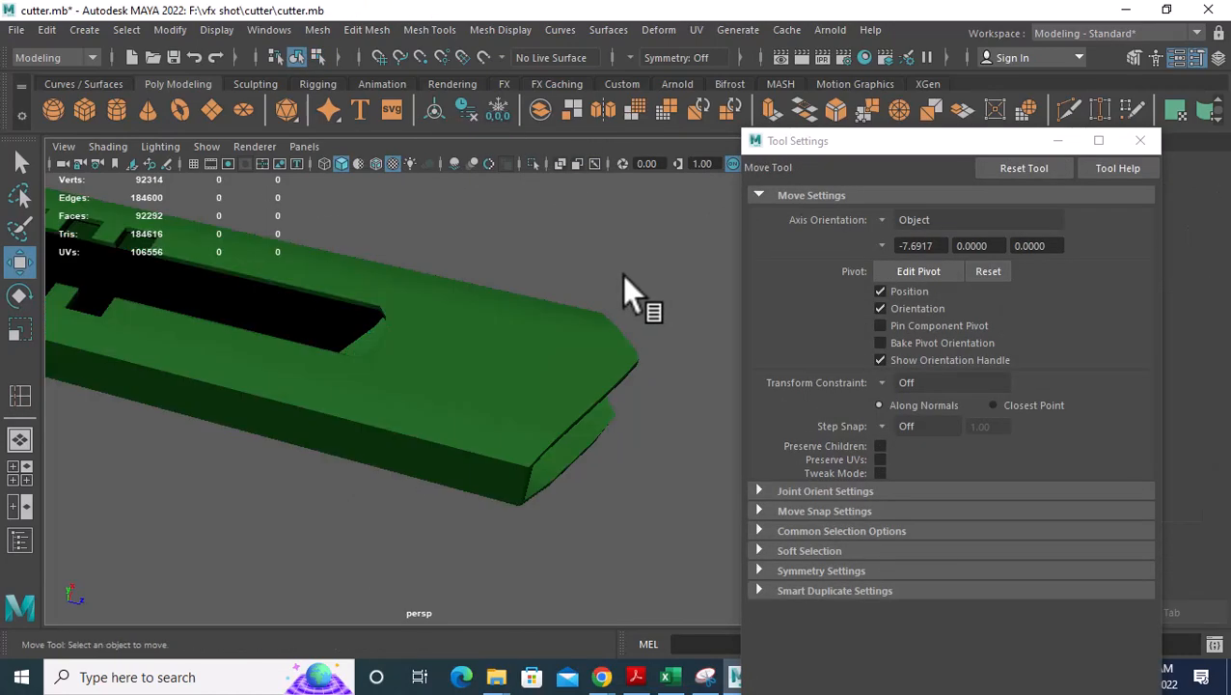
left_click(558, 486)
key("f")
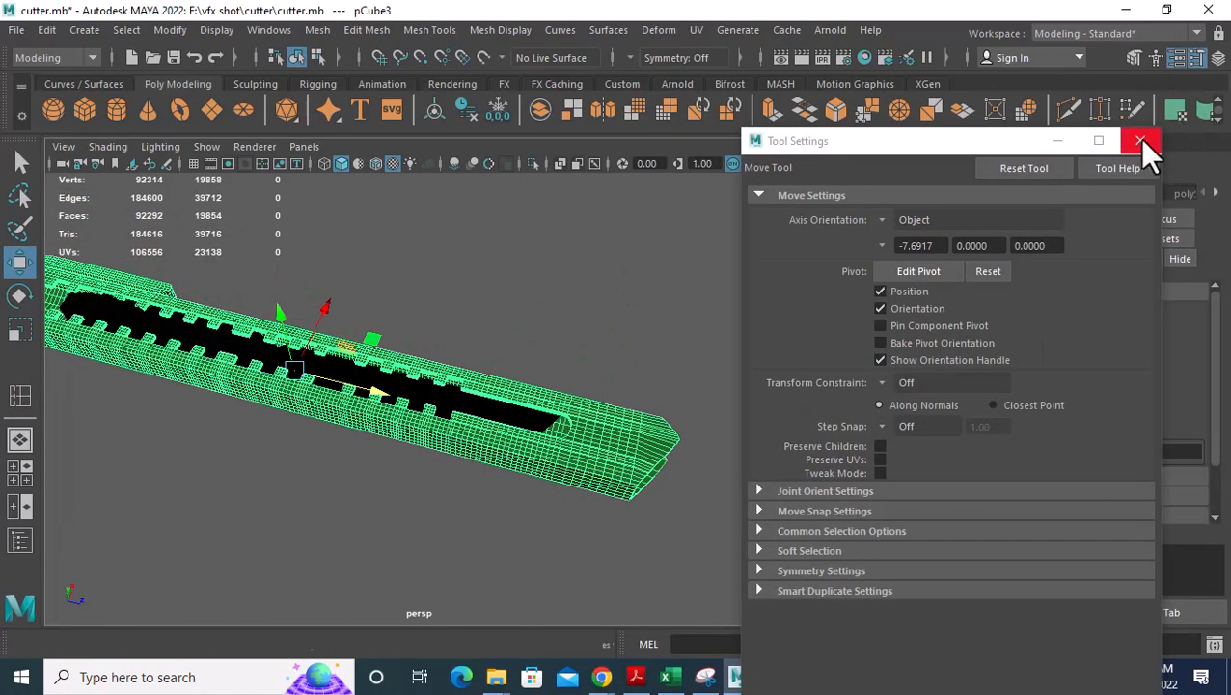
Close the Move Tool settings and delete the construction history of all cutter parts together.
left_click(1140, 142)
left_click_drag(318, 405, 256, 439, "alt")
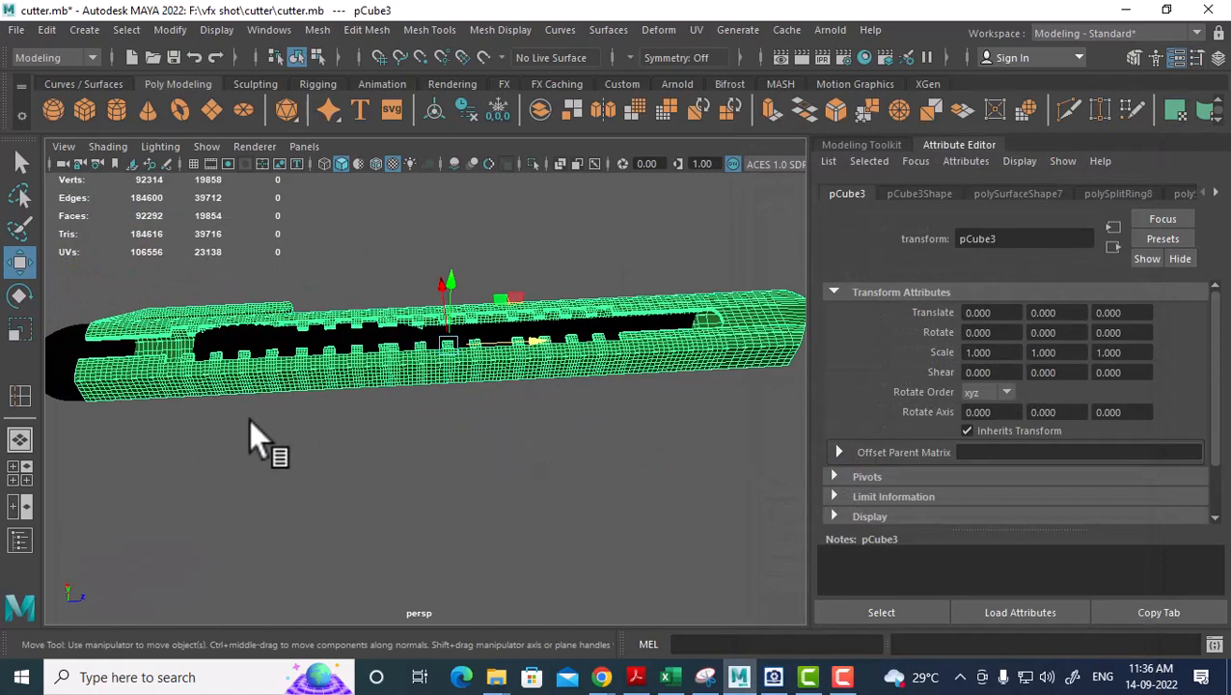
left_click_drag(242, 315, 395, 379, "alt")
left_click_drag(640, 243, 90, 529)
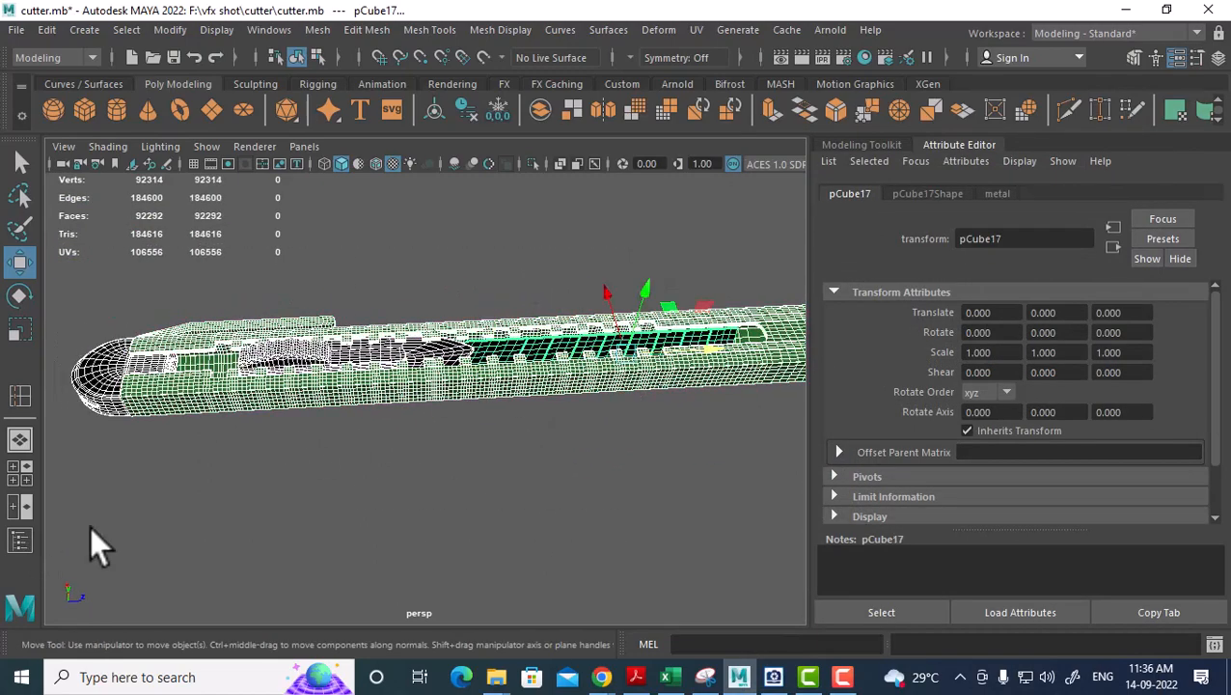
left_click(46, 29)
mouse_move(164, 244)
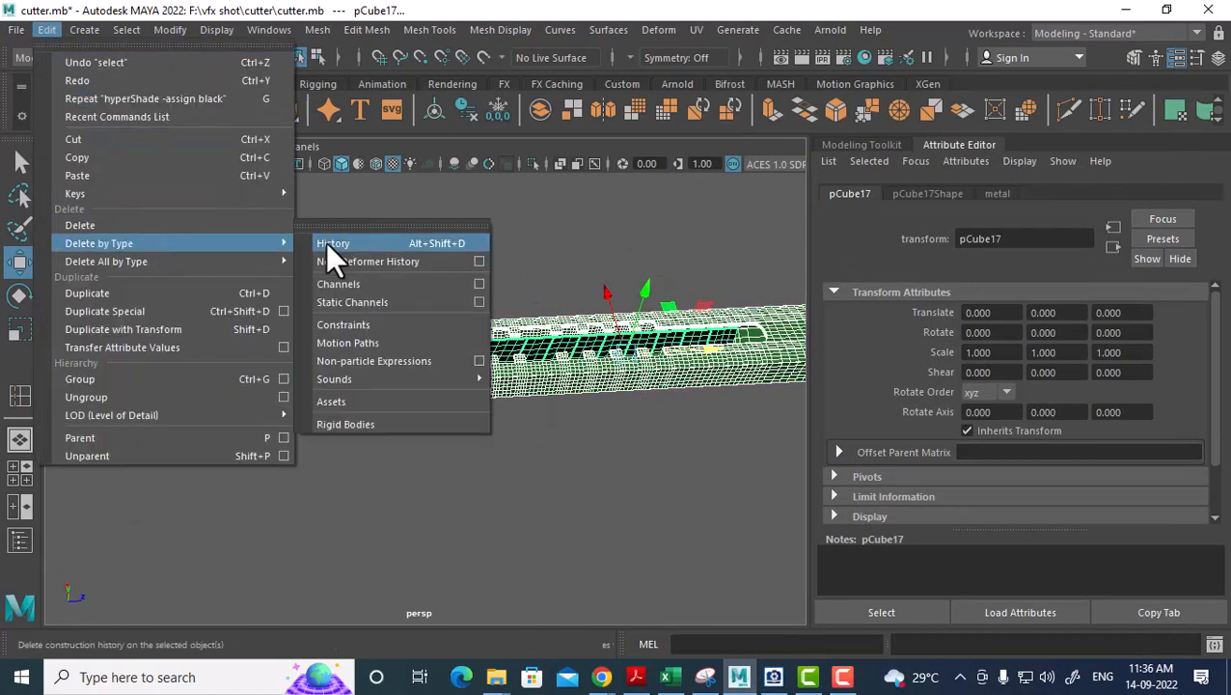
left_click(332, 243)
Smooth the green body mesh with one division level.
left_click(285, 391)
left_click(297, 402)
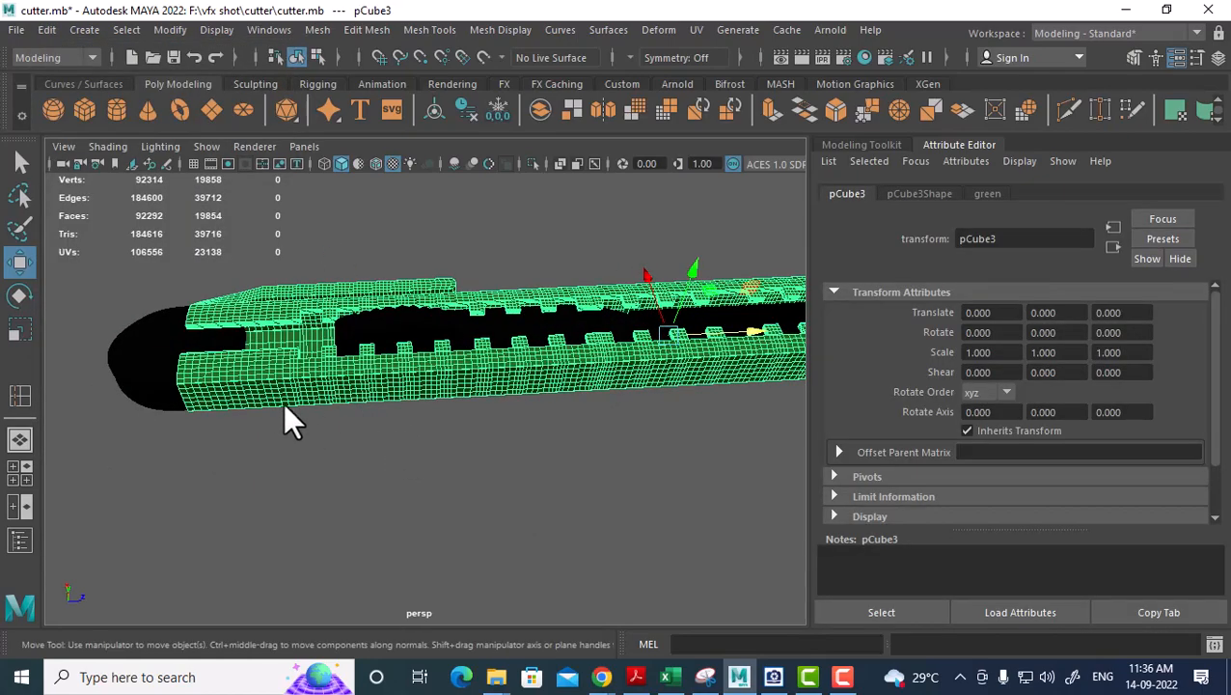
left_click_drag(283, 402, 374, 445, "alt")
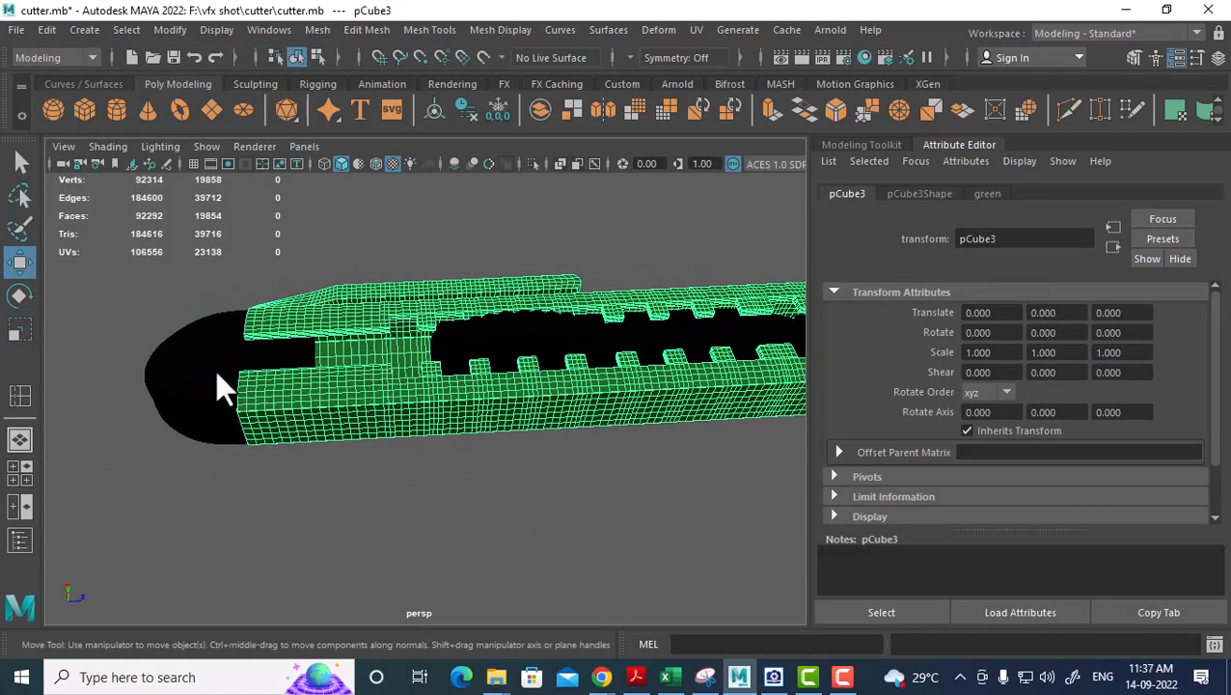
left_click(502, 352)
left_click(309, 328, "shift")
left_click(294, 415, "shift")
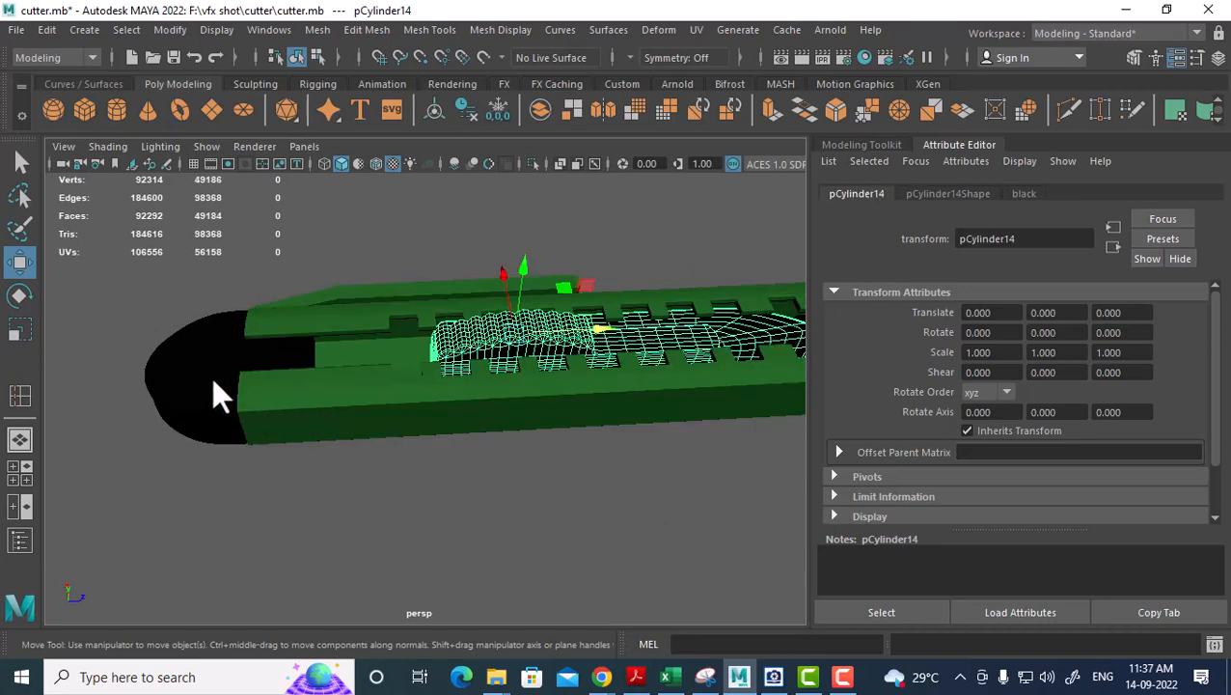
left_click(389, 327)
right_click_drag(383, 199, 382, 307, "shift")
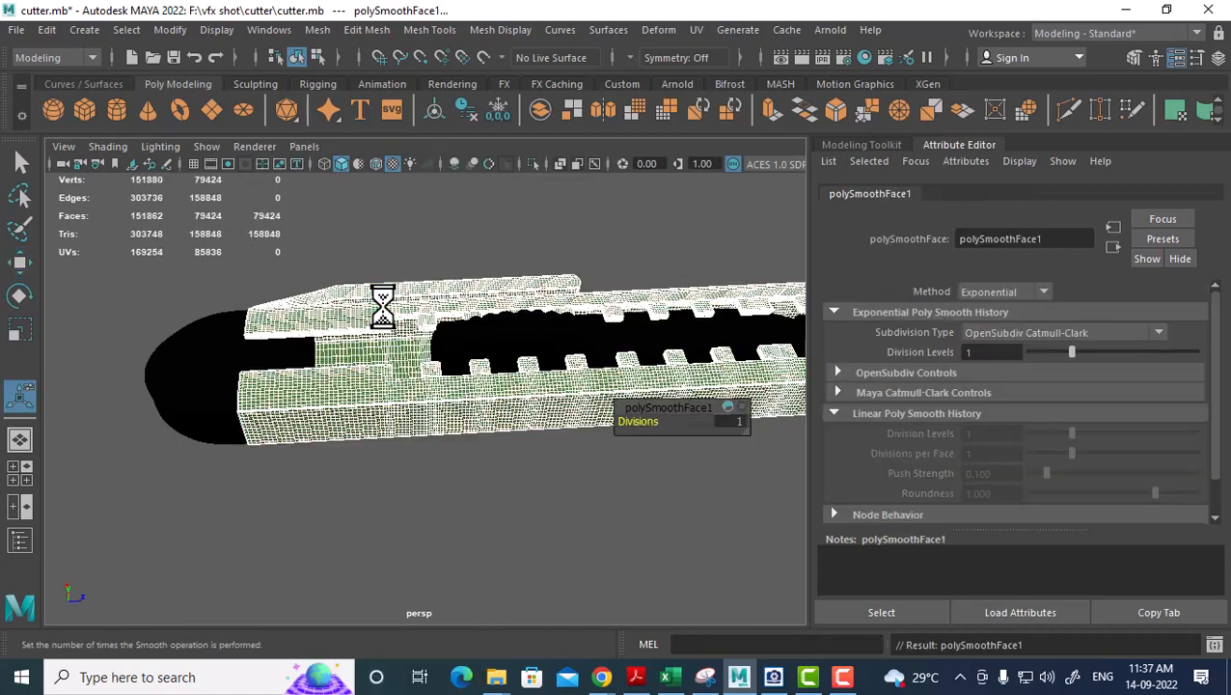
Combine the black end cap and ridged slider into one mesh and smooth it with one division level.
left_click(453, 457)
key("t")
left_click(222, 386)
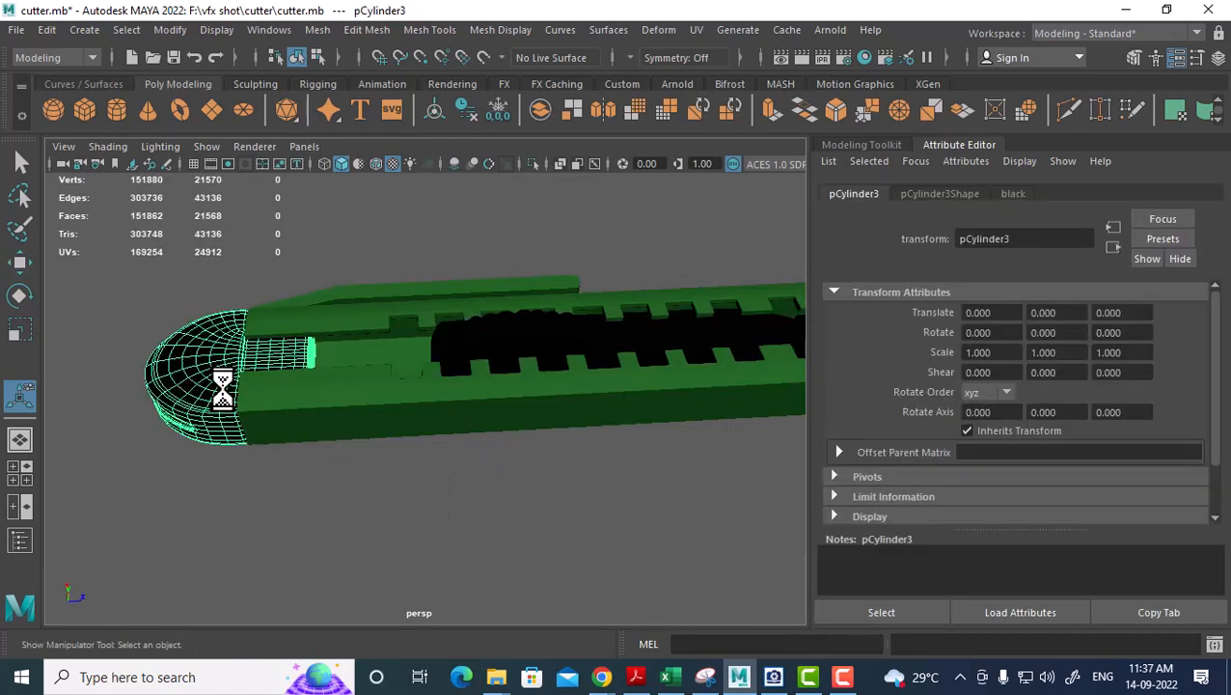
left_click(486, 344)
right_click_drag(505, 333, 461, 577, "shift")
right_click_drag(510, 198, 478, 302, "shift")
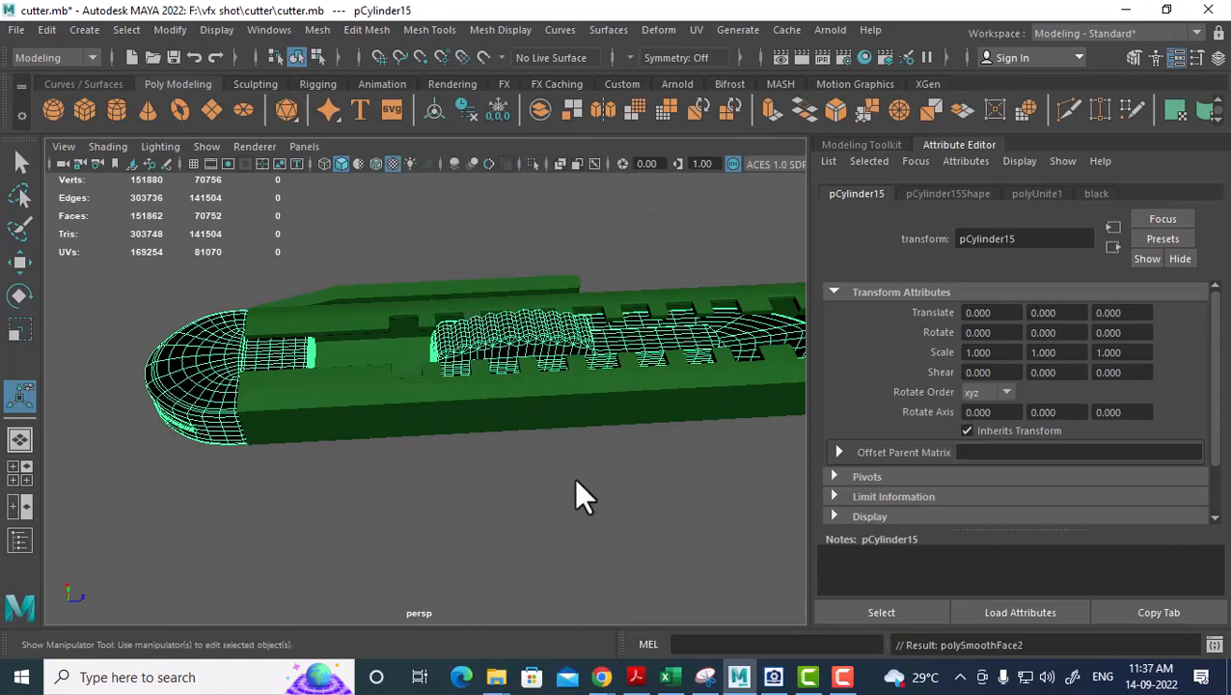
Smooth the blade strip inside the body's slot with one division level.
middle_click_drag(567, 487, 137, 546, "alt")
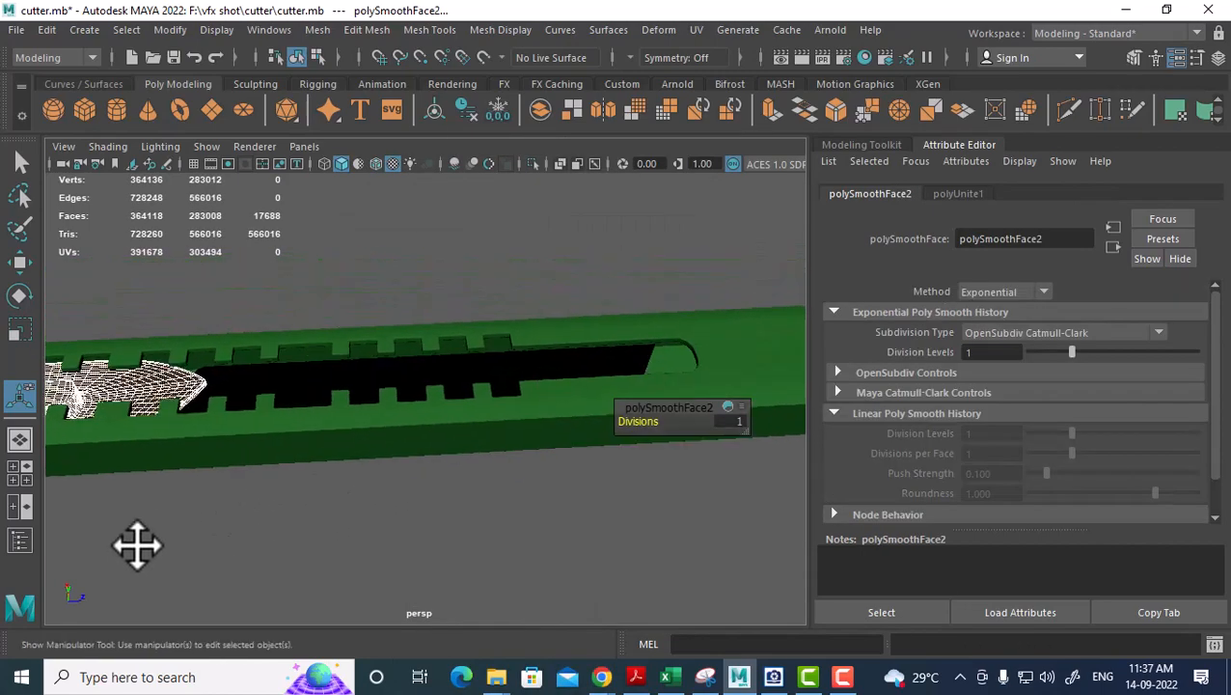
left_click(406, 392)
right_click_drag(464, 195, 455, 304, "shift")
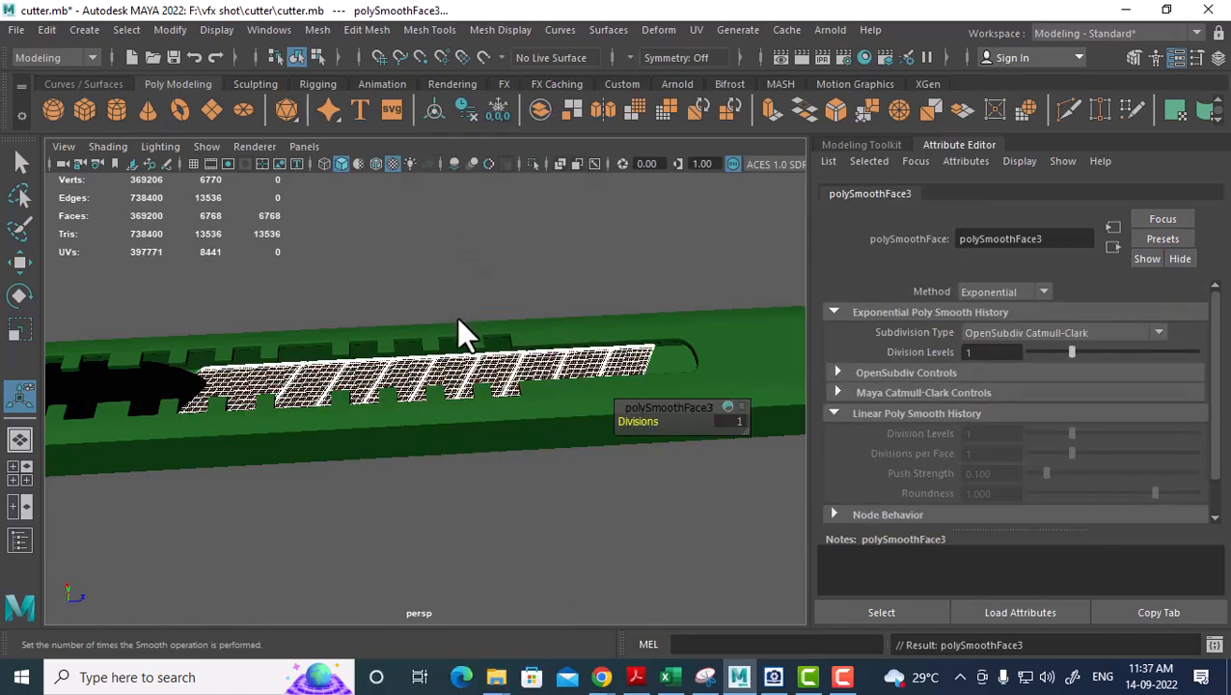
Add an Arnold skydome light to the scene and turn on the resolution gate around the whole cutter.
left_click_drag(483, 406, 617, 386, "alt")
left_click(829, 30)
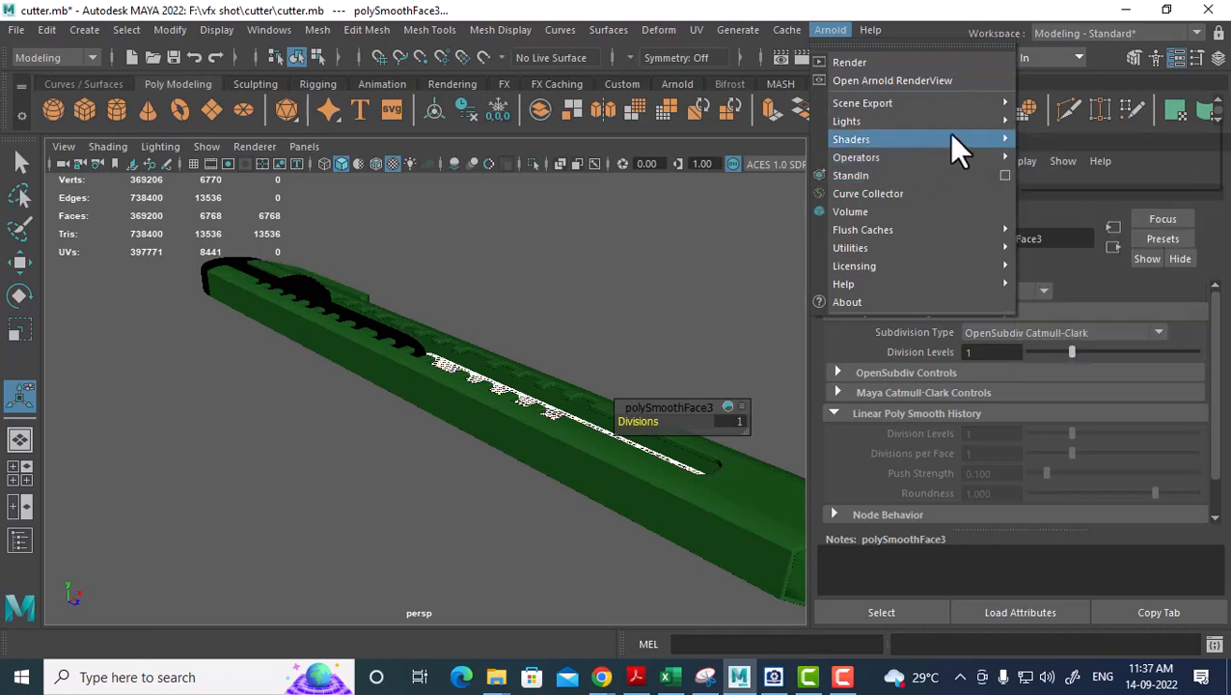
mouse_move(949, 129)
left_click(1104, 140)
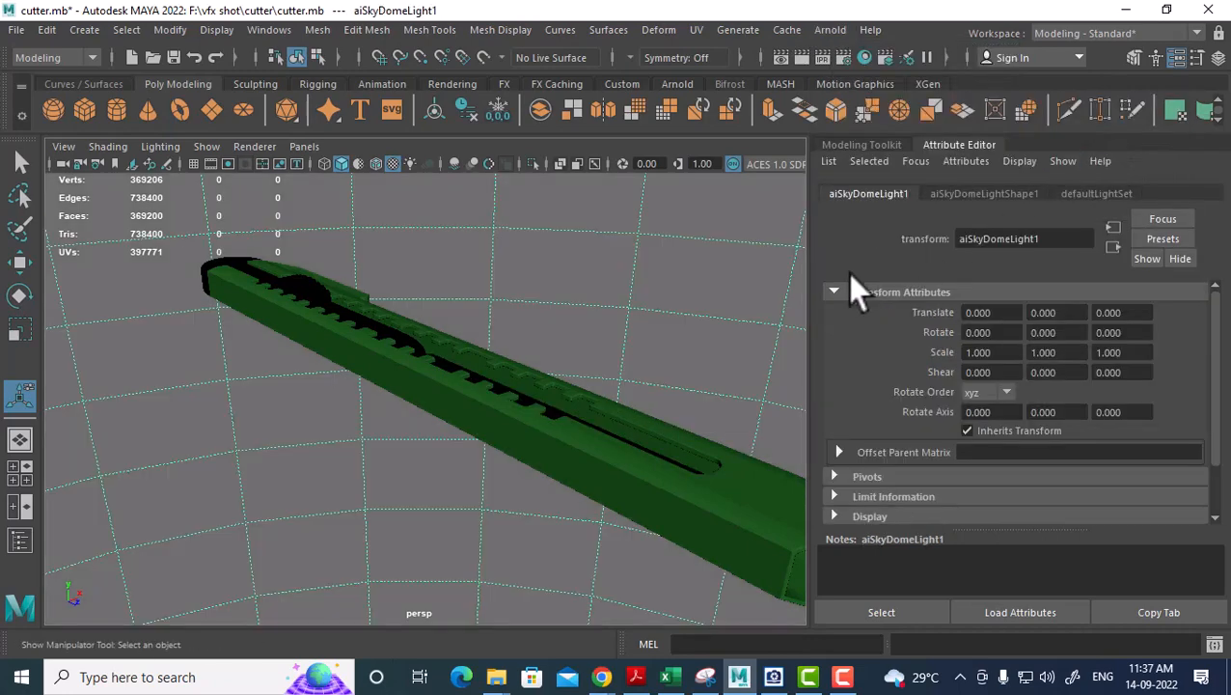
left_click_drag(579, 391, 556, 405, "alt")
right_click_drag(626, 440, 531, 406, "alt")
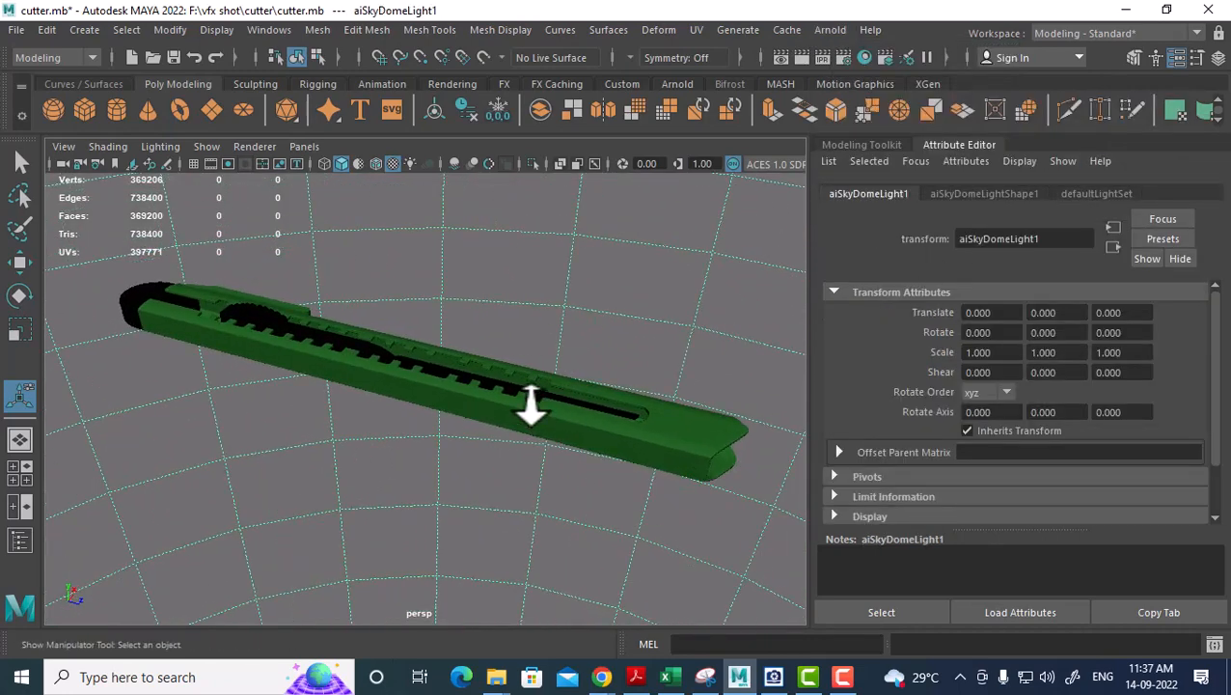
left_click(227, 163)
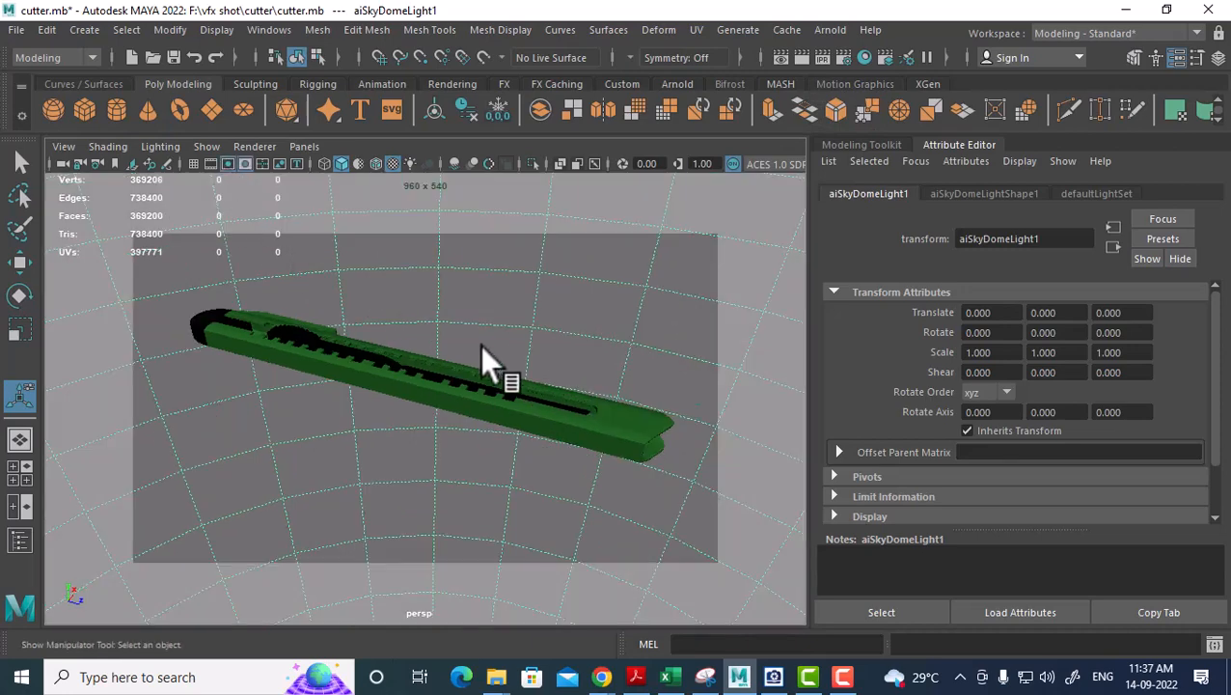
Render the lit cutter with Arnold to inspect it, then minimize the Render View.
left_click(800, 58)
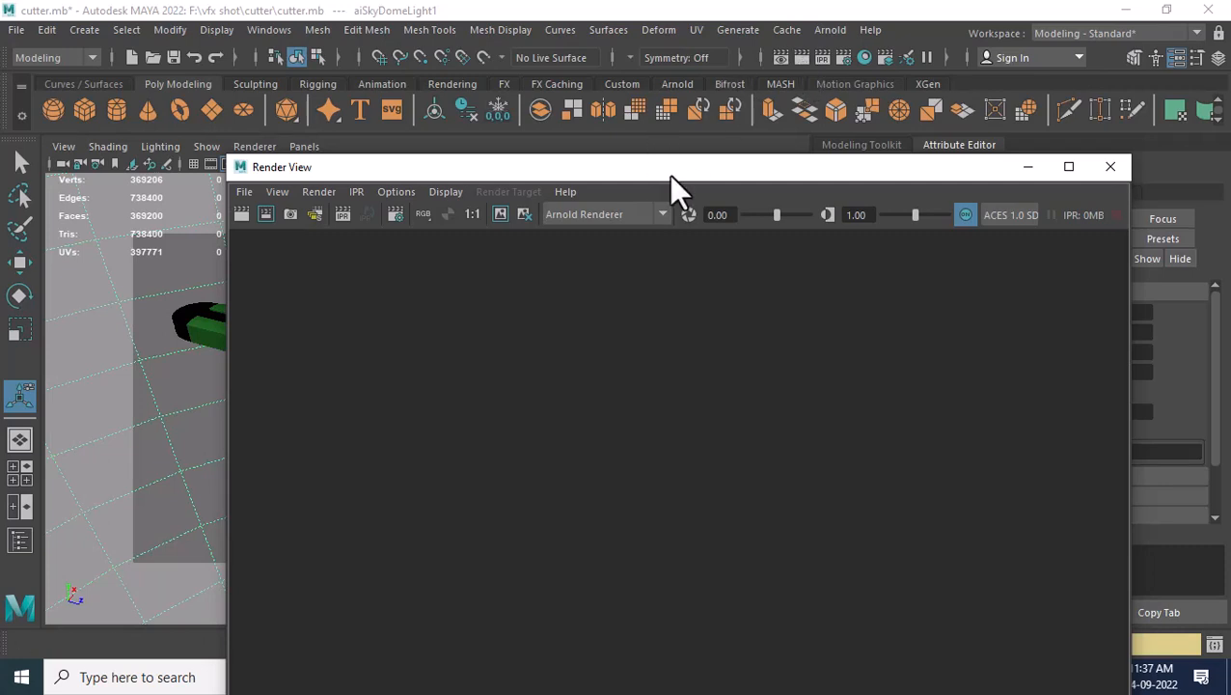
left_click_drag(669, 169, 651, 33)
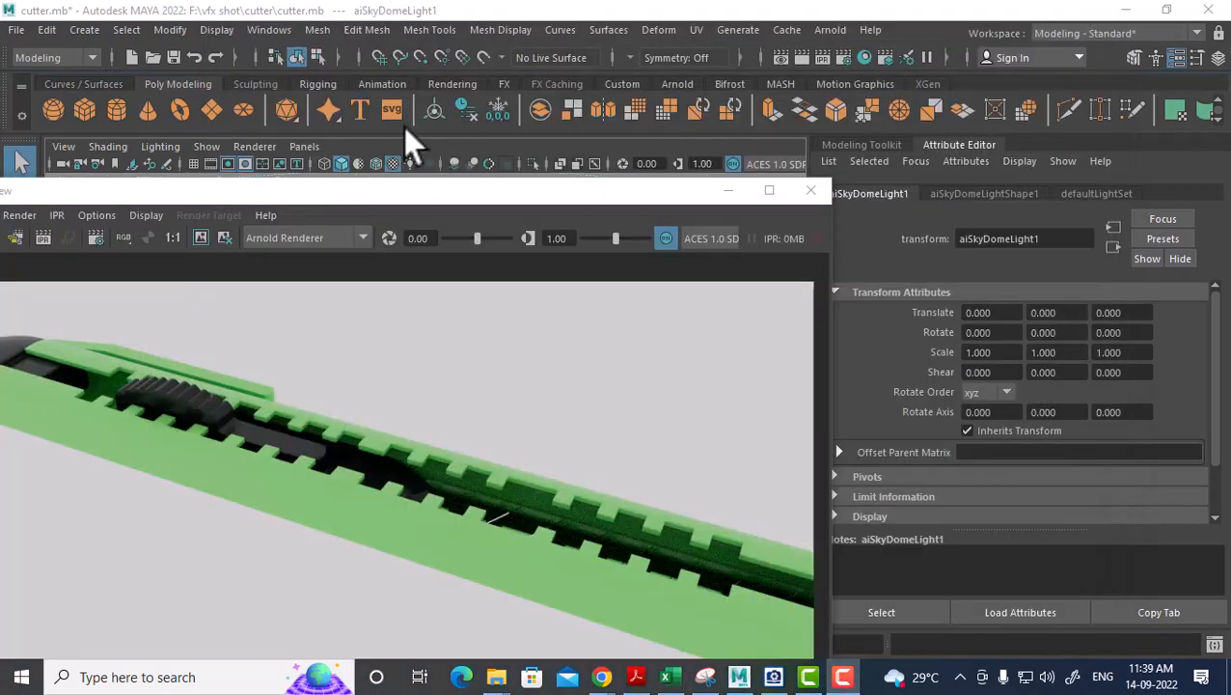
left_click(729, 190)
Check the green body's inputs in the channel box, then smooth the body again with one division level.
left_click(645, 461)
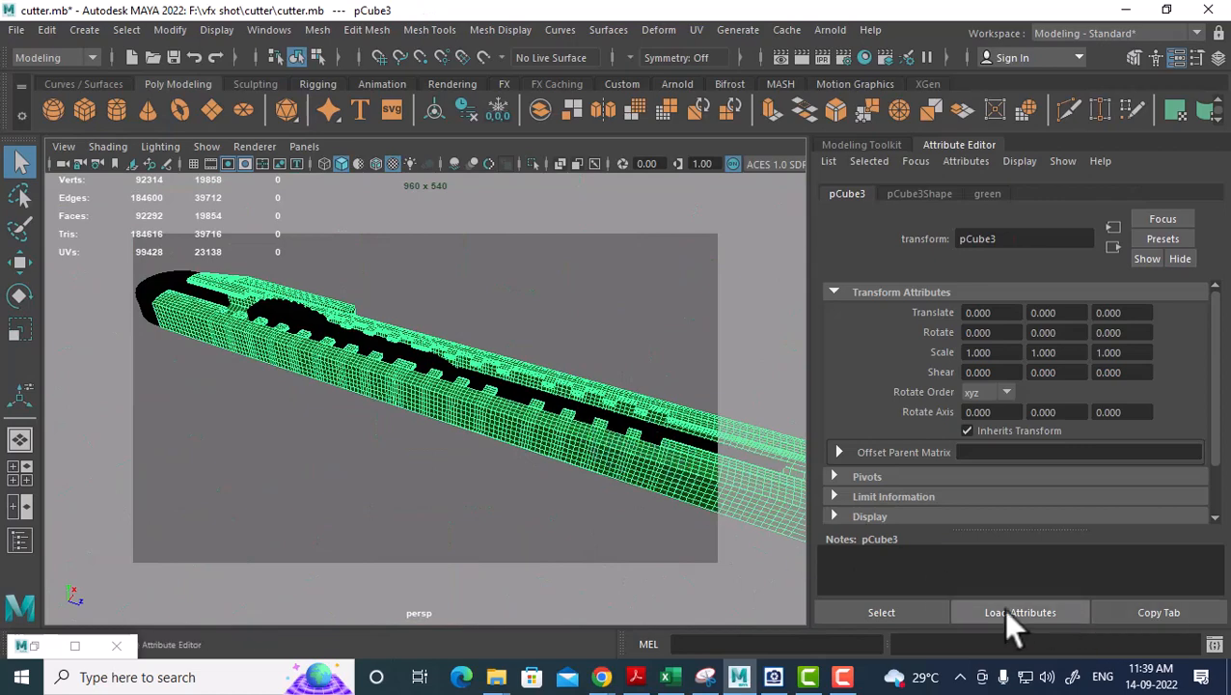
left_click(615, 430)
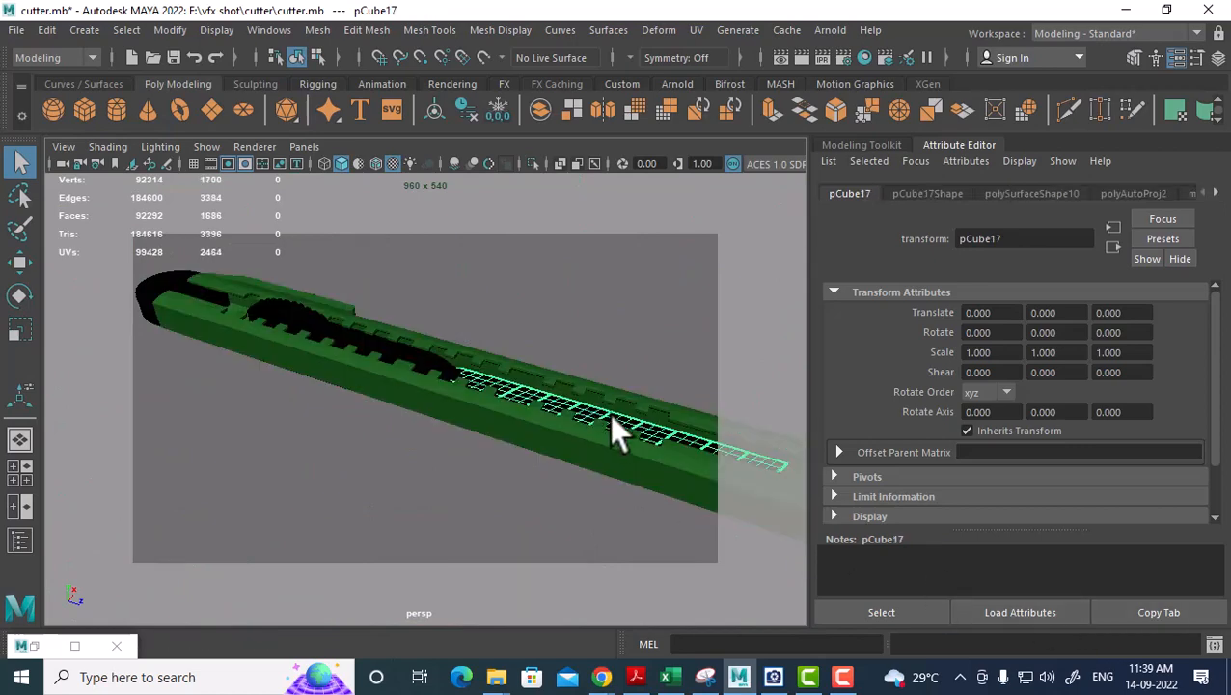
left_click(409, 359)
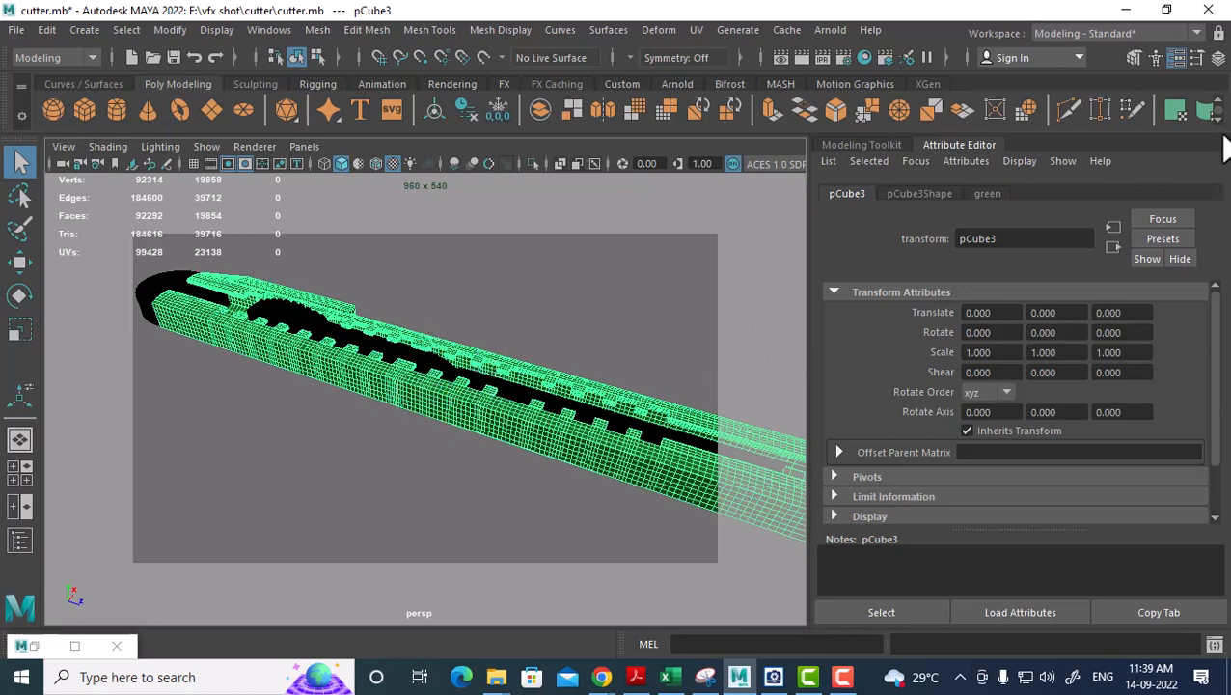
left_click(1217, 57)
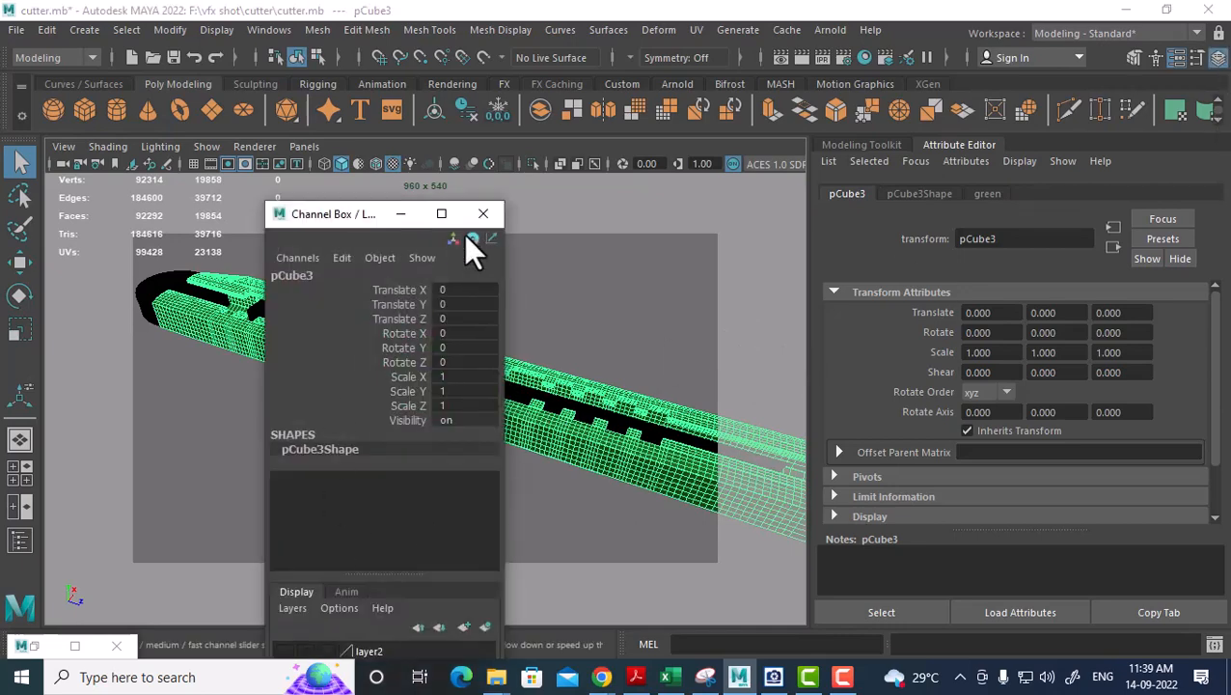
left_click(483, 214)
right_click_drag(354, 282, 343, 307, "shift")
left_click(493, 279)
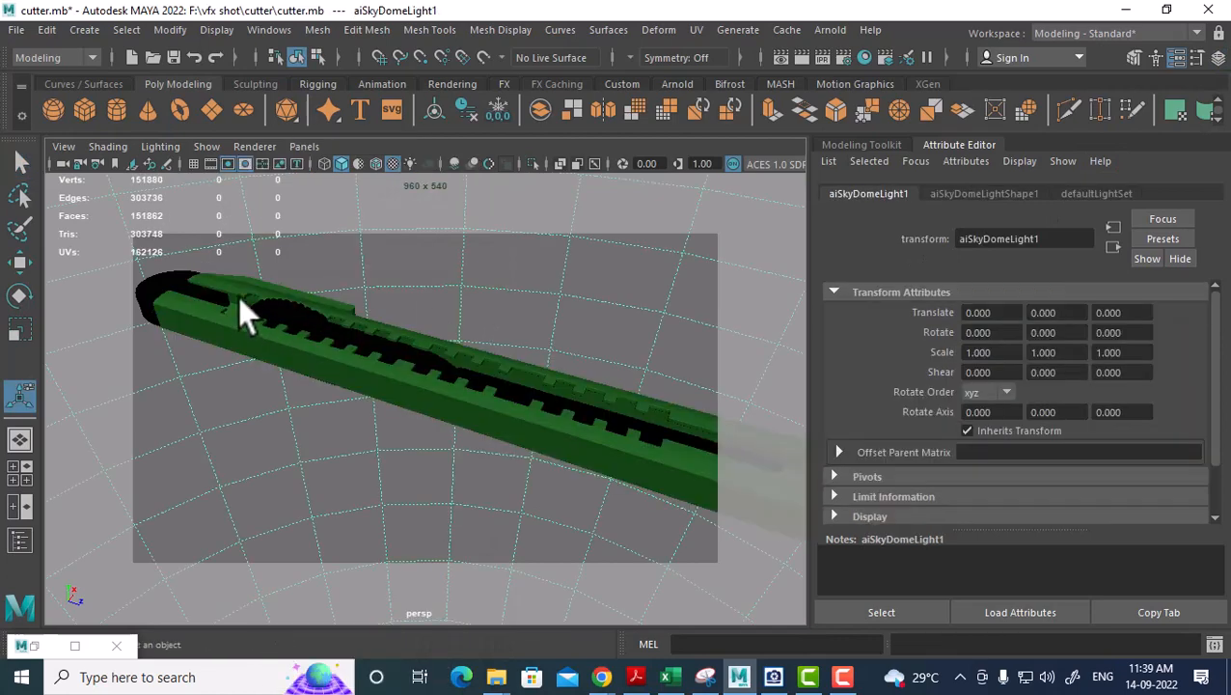
Check the combined end cap and slider in the channel box, then smooth that mesh with one division level.
left_click(162, 280)
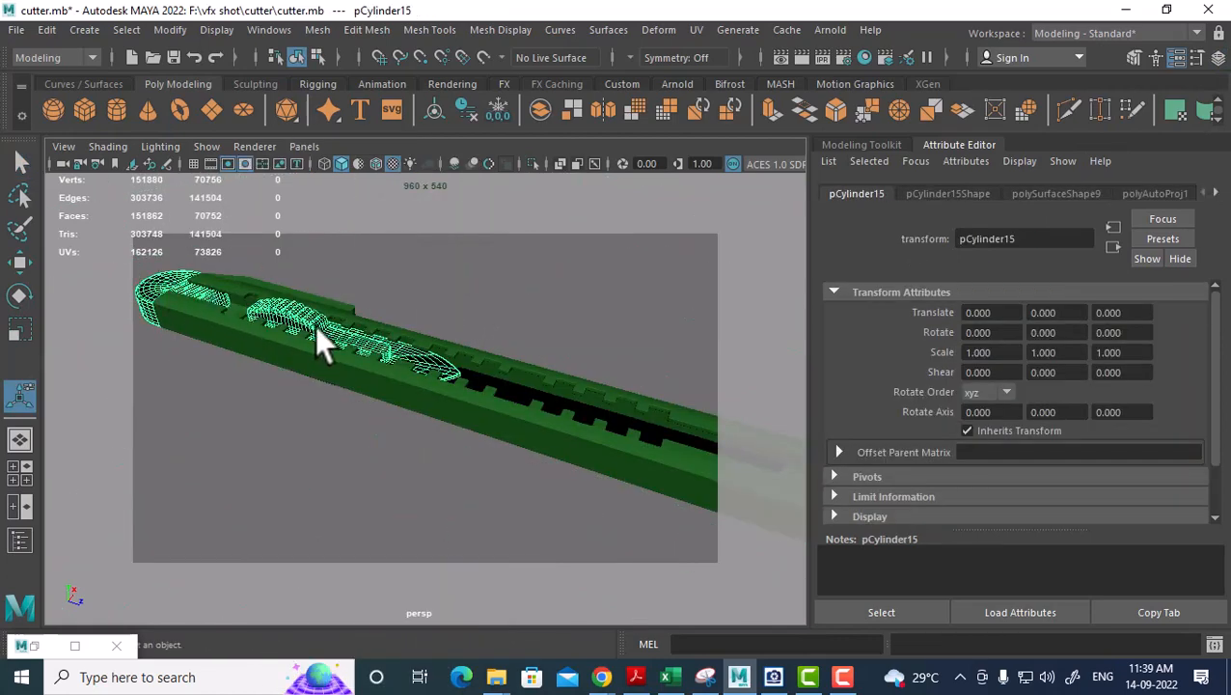
left_click(1217, 57)
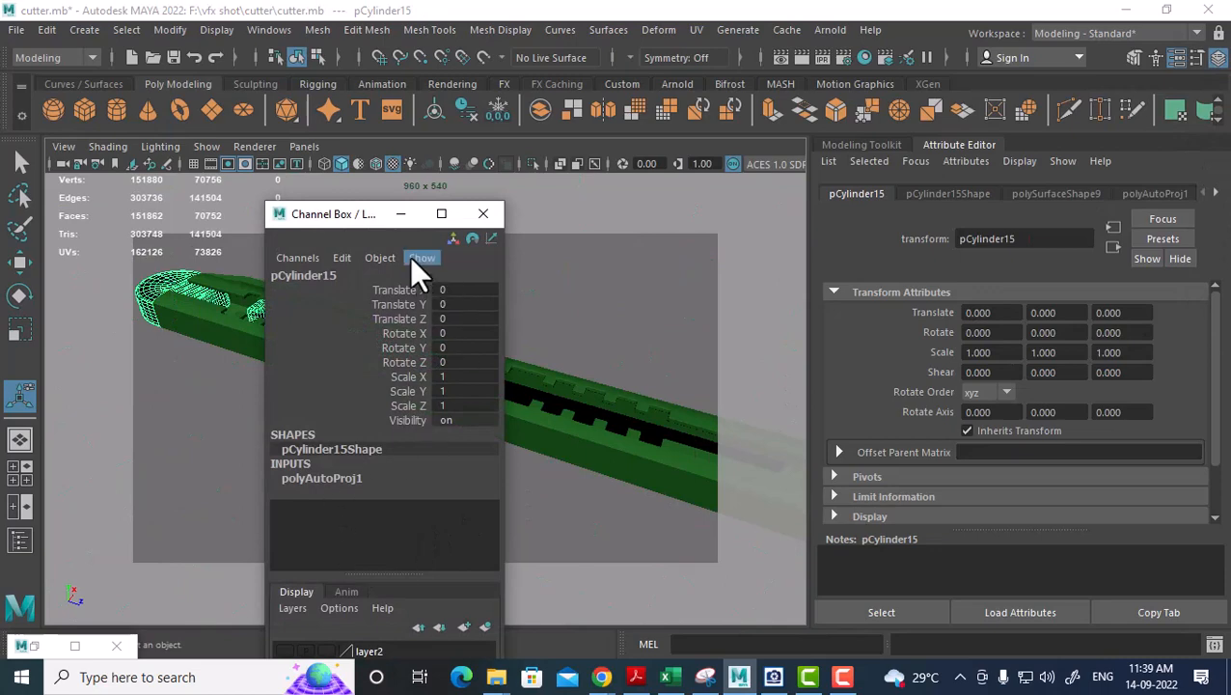
left_click(484, 212)
right_click(408, 196, "shift")
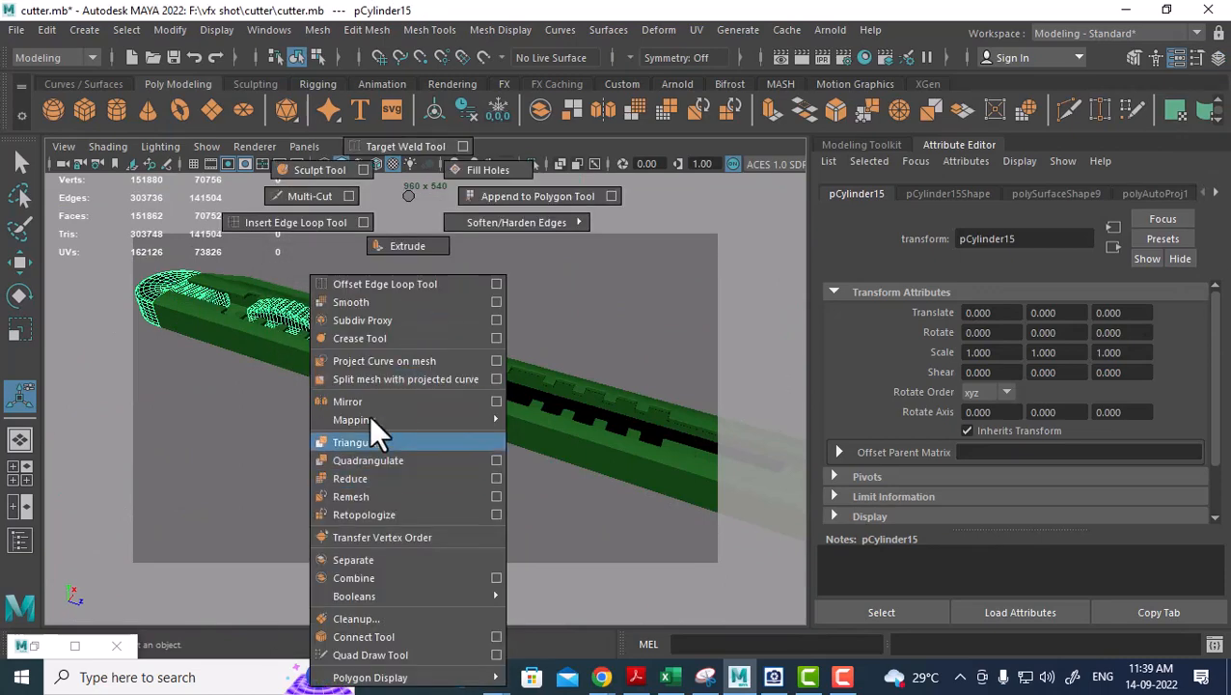
left_click(371, 318)
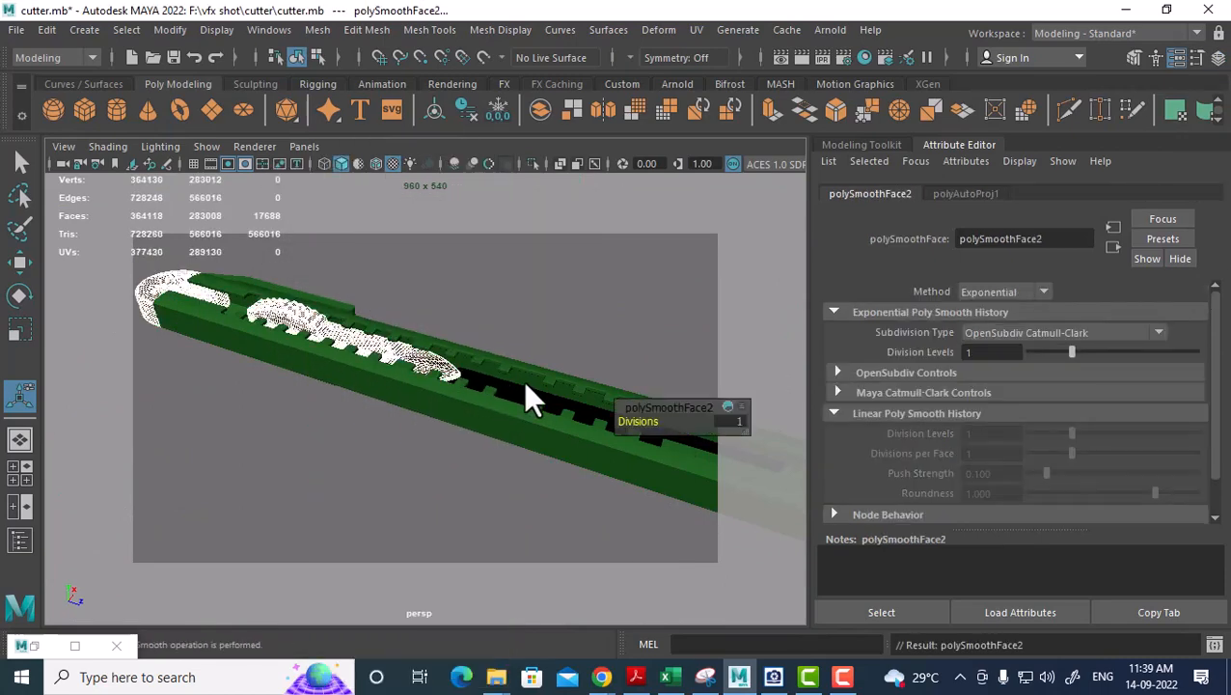
Check the blade strip in the channel box, then smooth it with one division level.
left_click(526, 398)
left_click(1218, 56)
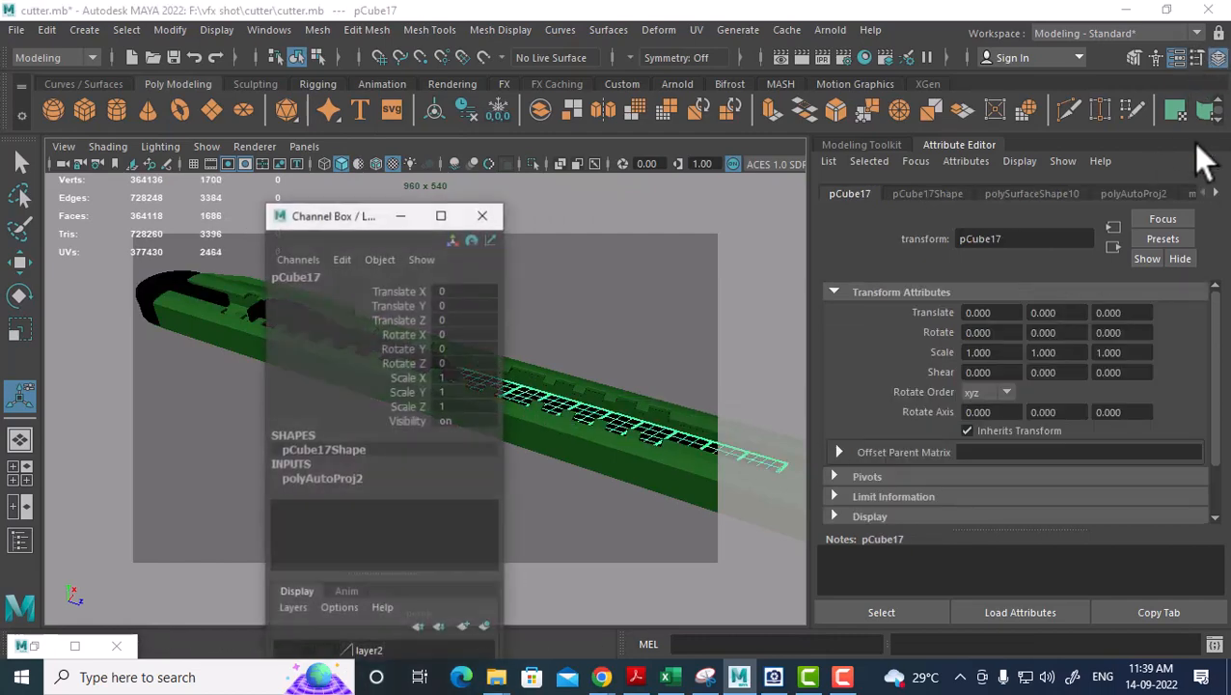
left_click(482, 213)
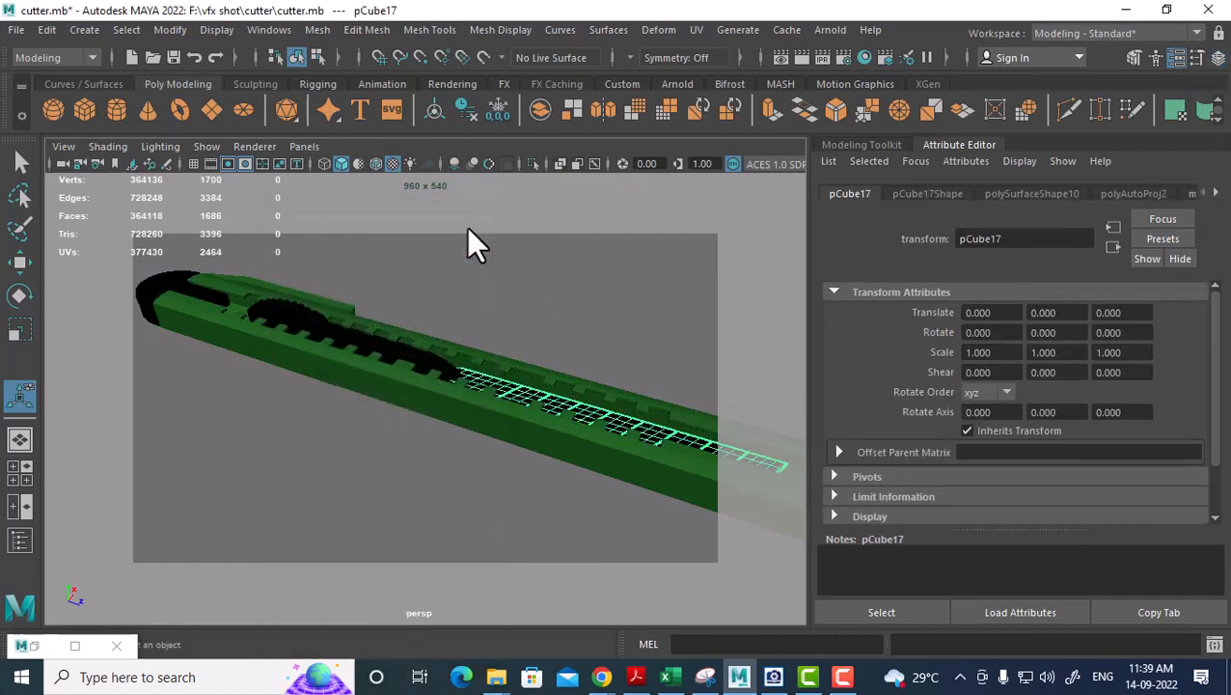
right_click_drag(478, 196, 470, 307, "shift")
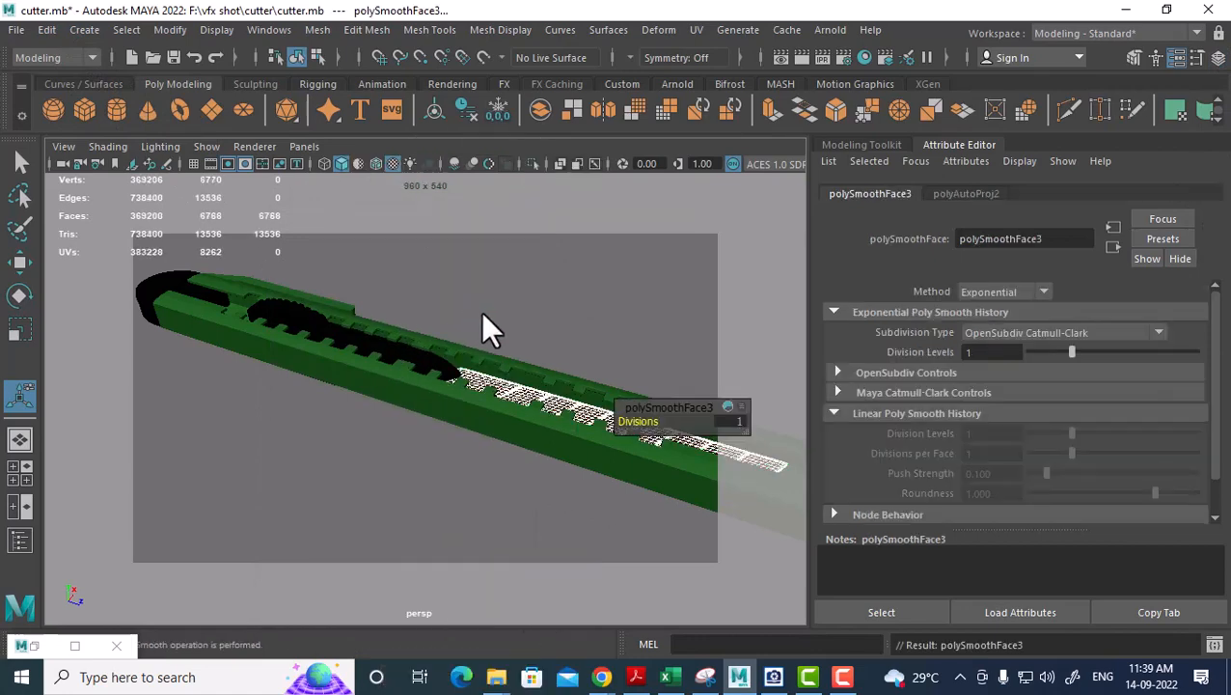
Fit the whole cutter inside the resolution gate and render it with Arnold.
left_click(438, 496)
right_click_drag(486, 490, 454, 463, "alt")
mouse_move(454, 463)
middle_mouse_down("alt")
mouse_move(437, 444)
mouse_move(469, 472)
middle_mouse_up("alt")
right_click_drag(469, 473, 483, 497, "alt")
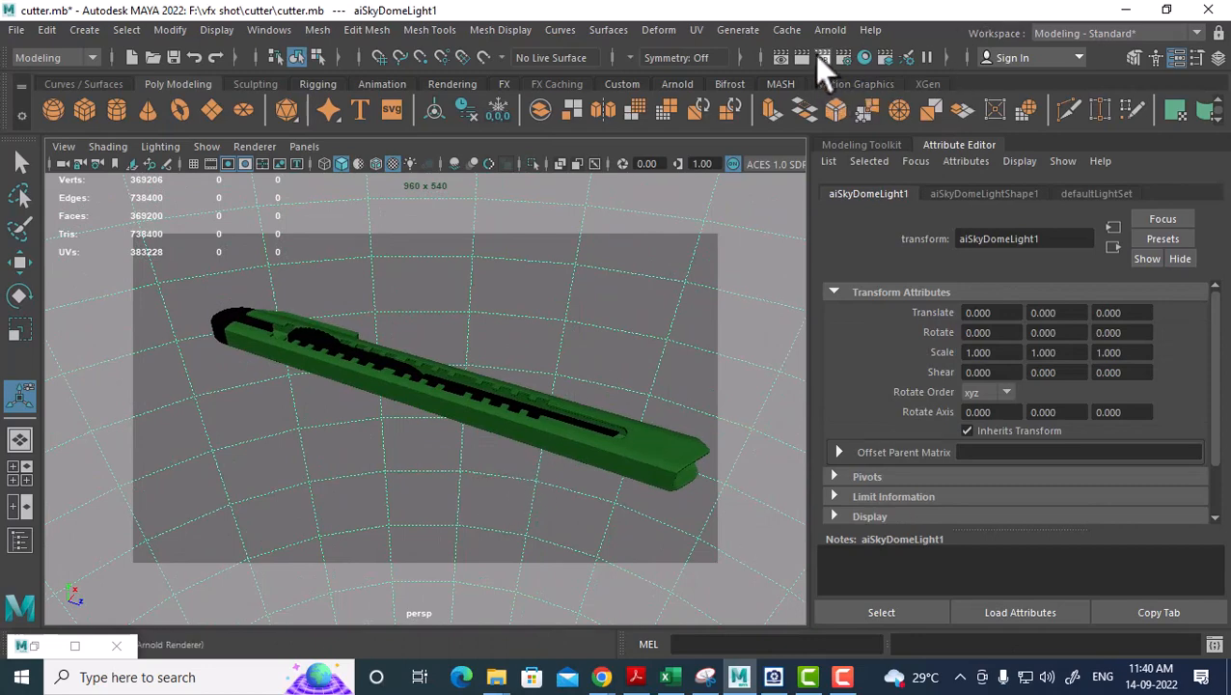
left_click(802, 57)
left_click(824, 62)
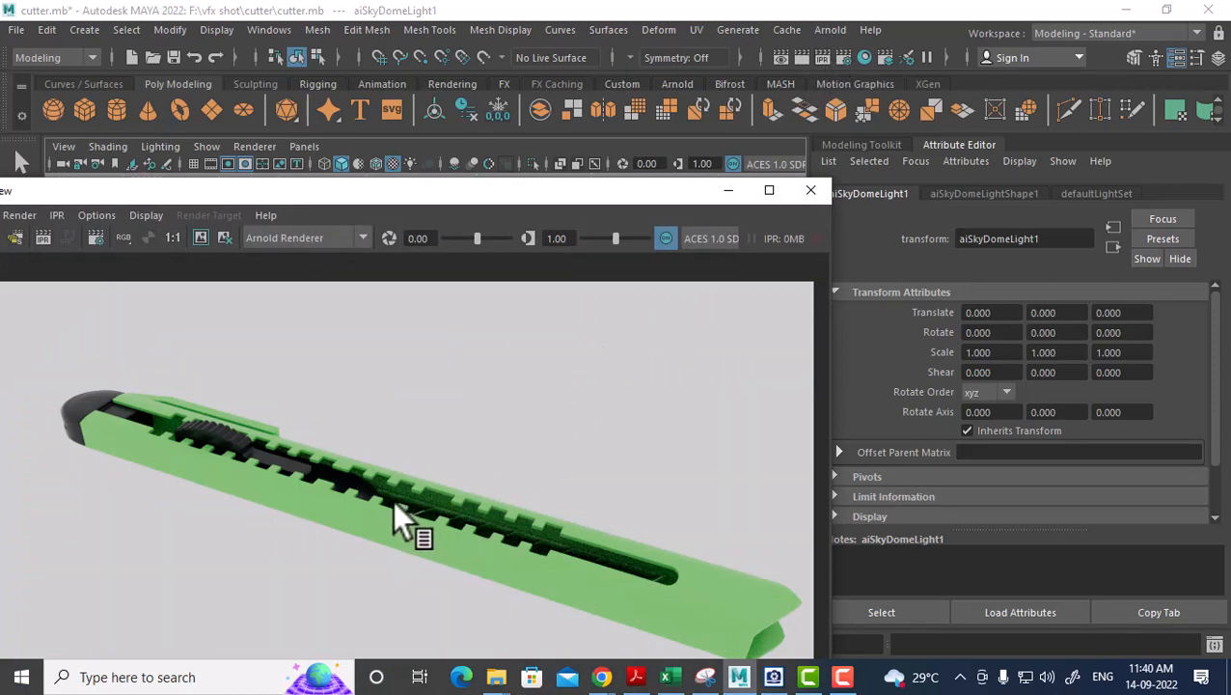
Close the finished render and render the cutter again from its opposite side.
left_click(808, 190)
left_click_drag(660, 480, 698, 348, "alt")
left_click(799, 57)
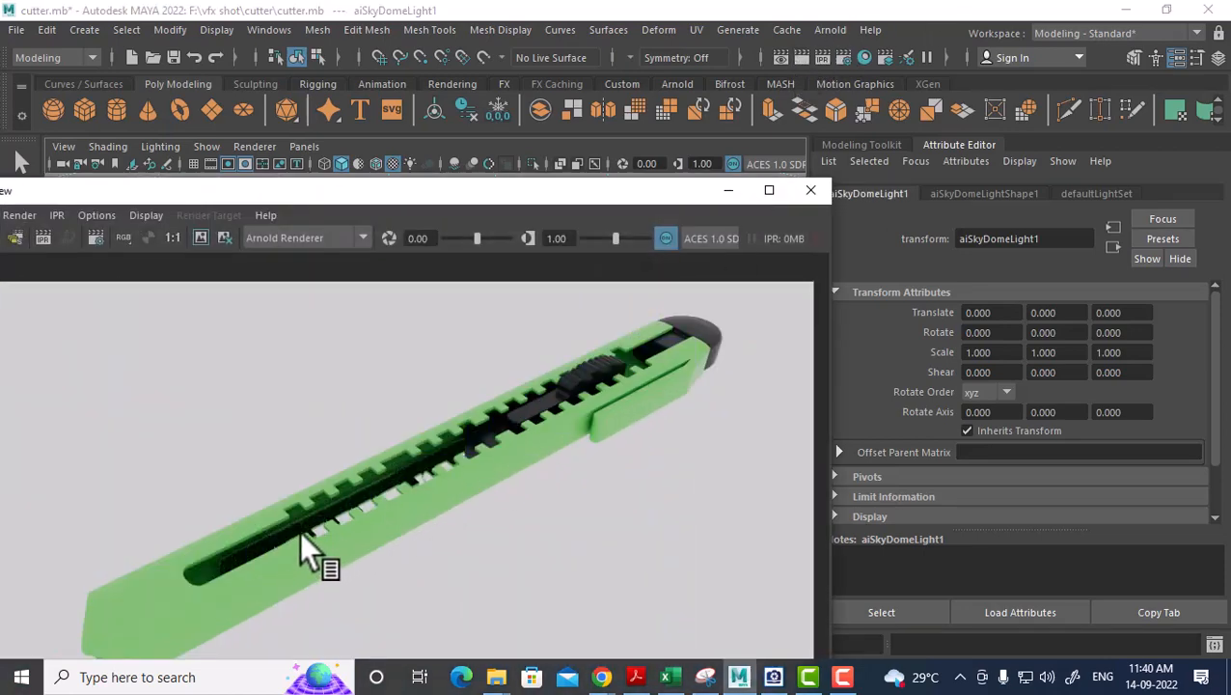
Close the Render View and switch to Chrome with the Poly Haven HDRIs page.
left_click(816, 188)
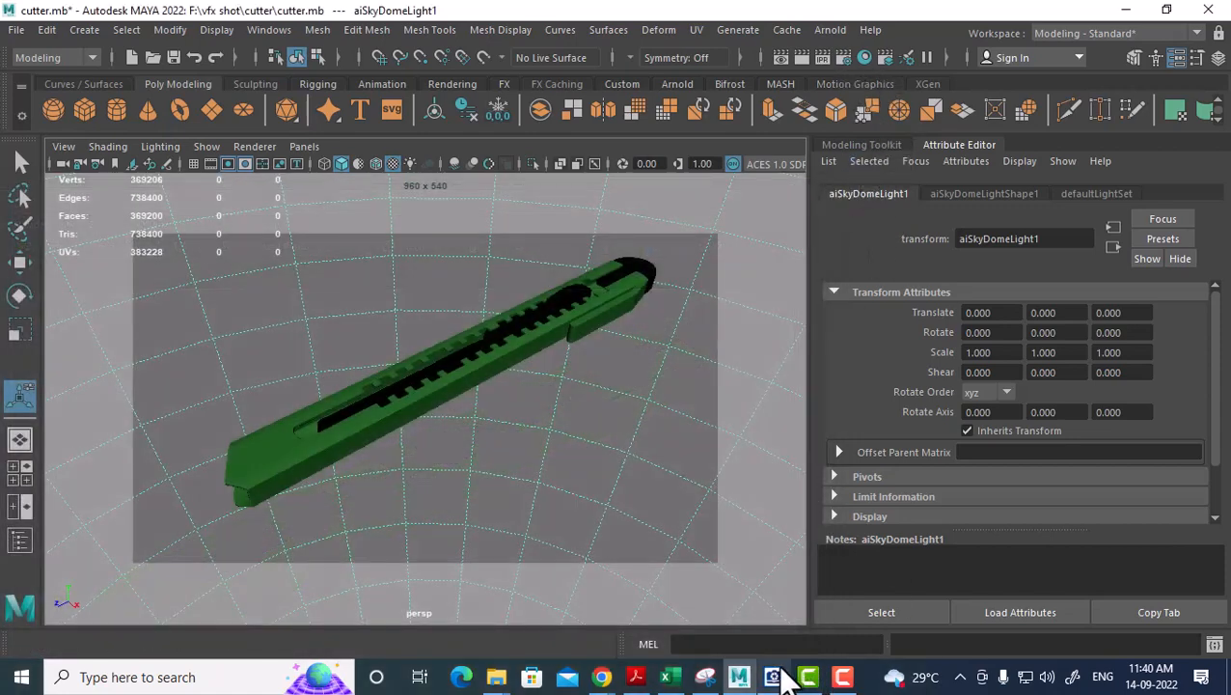
mouse_move(604, 674)
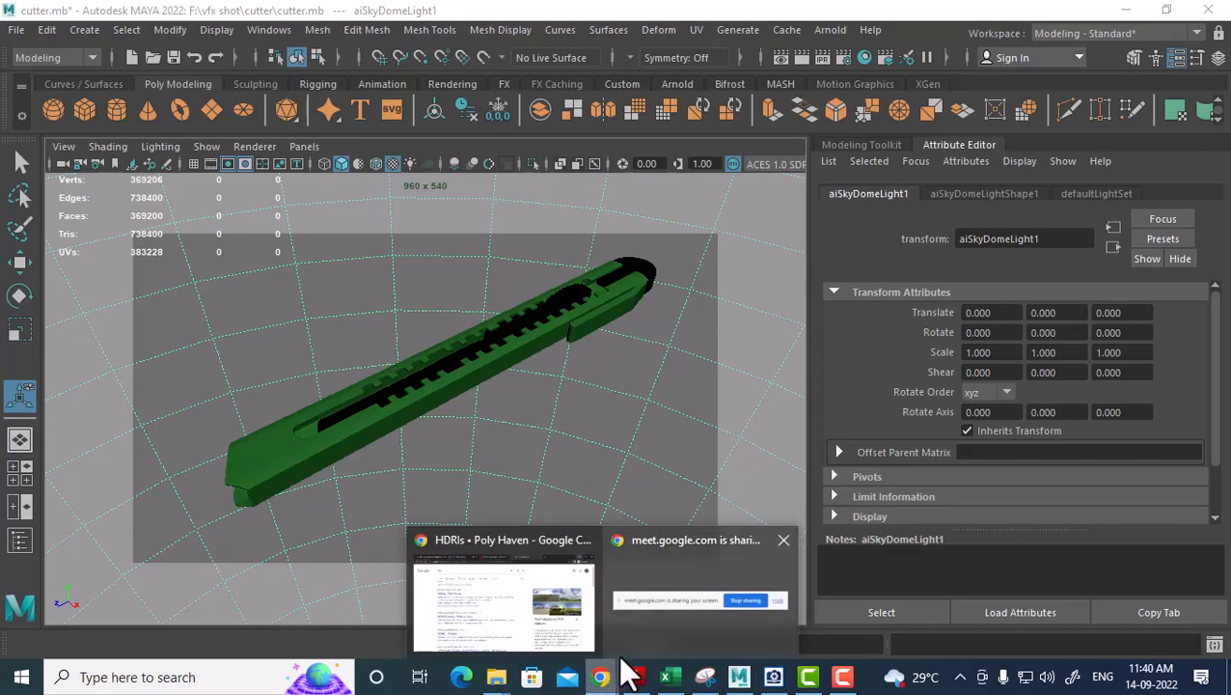
left_click(555, 622)
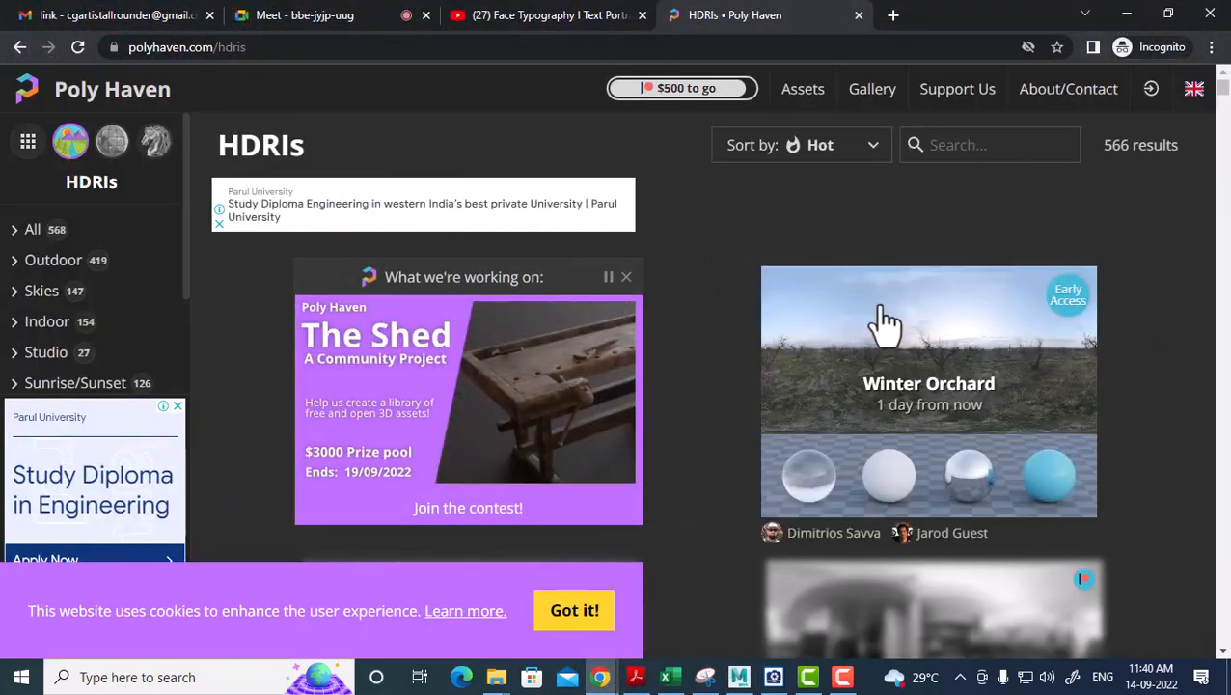
Open the Garden Nook HDRI on Poly Haven and download it as a 1K EXR.
scroll(860, 350, "down", 3)
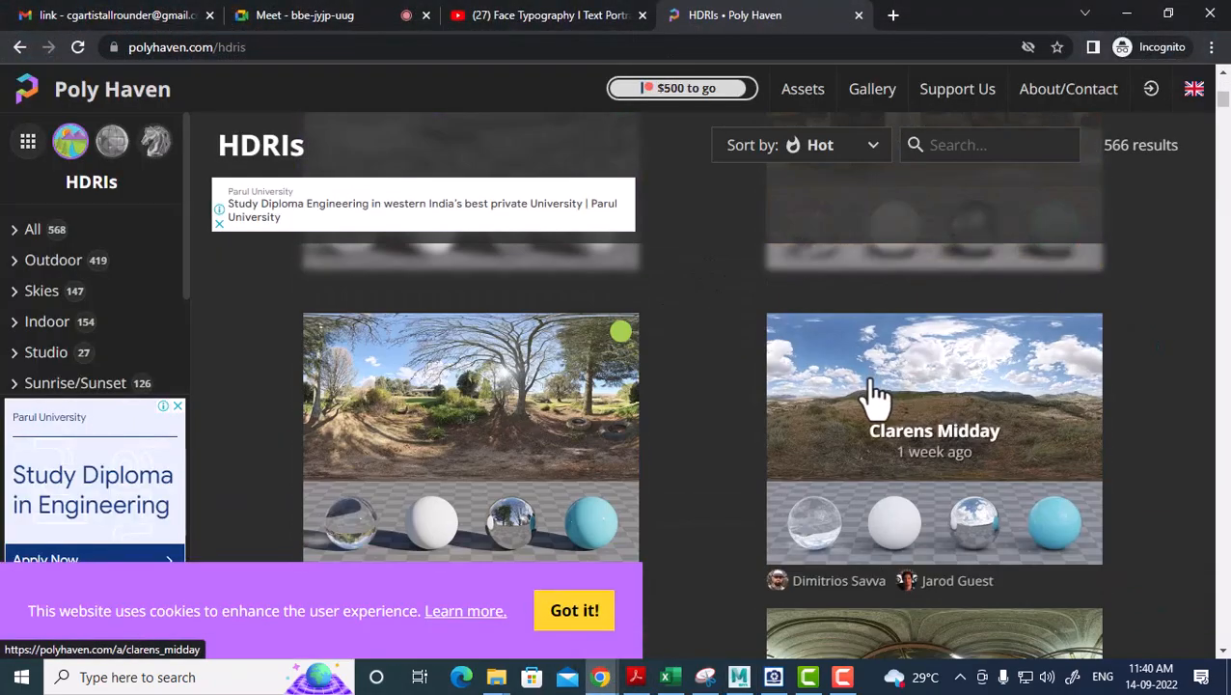
left_click(572, 409)
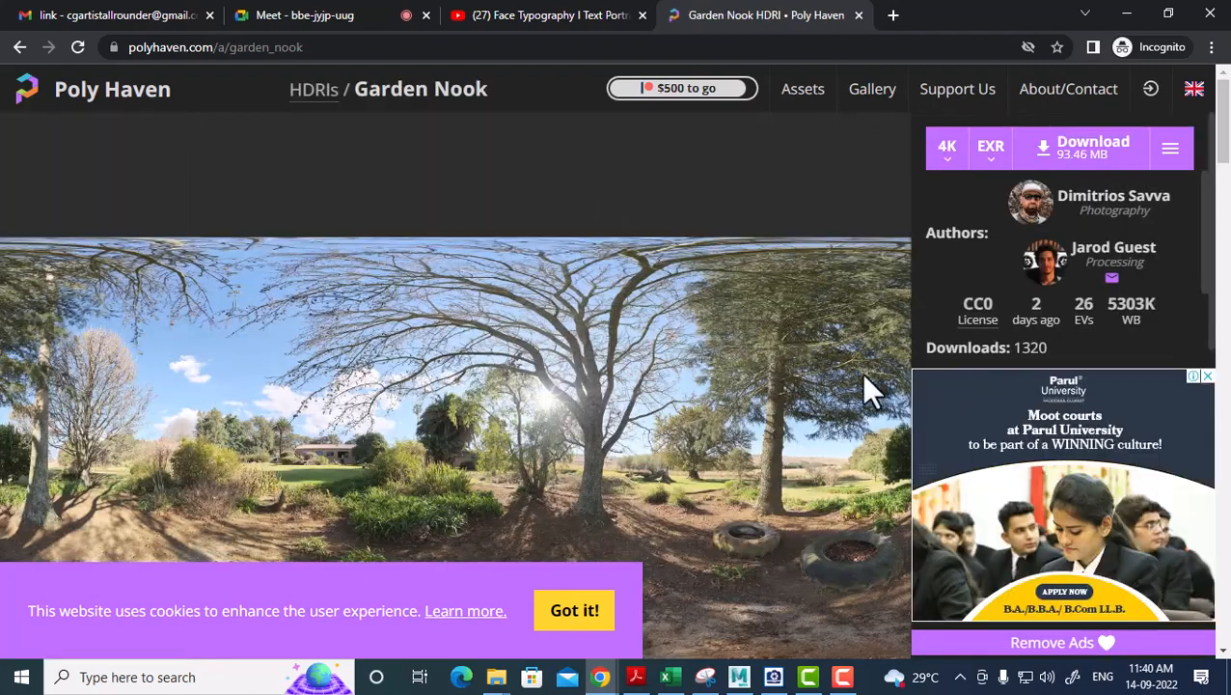
left_click(945, 159)
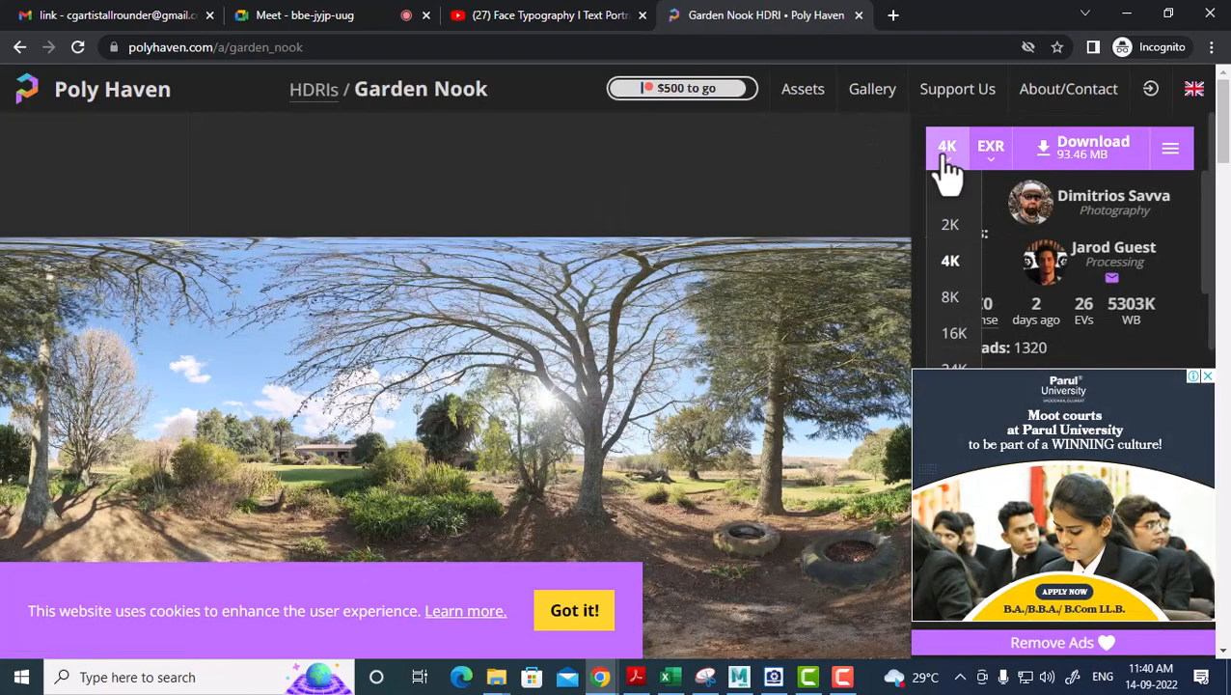
left_click(955, 192)
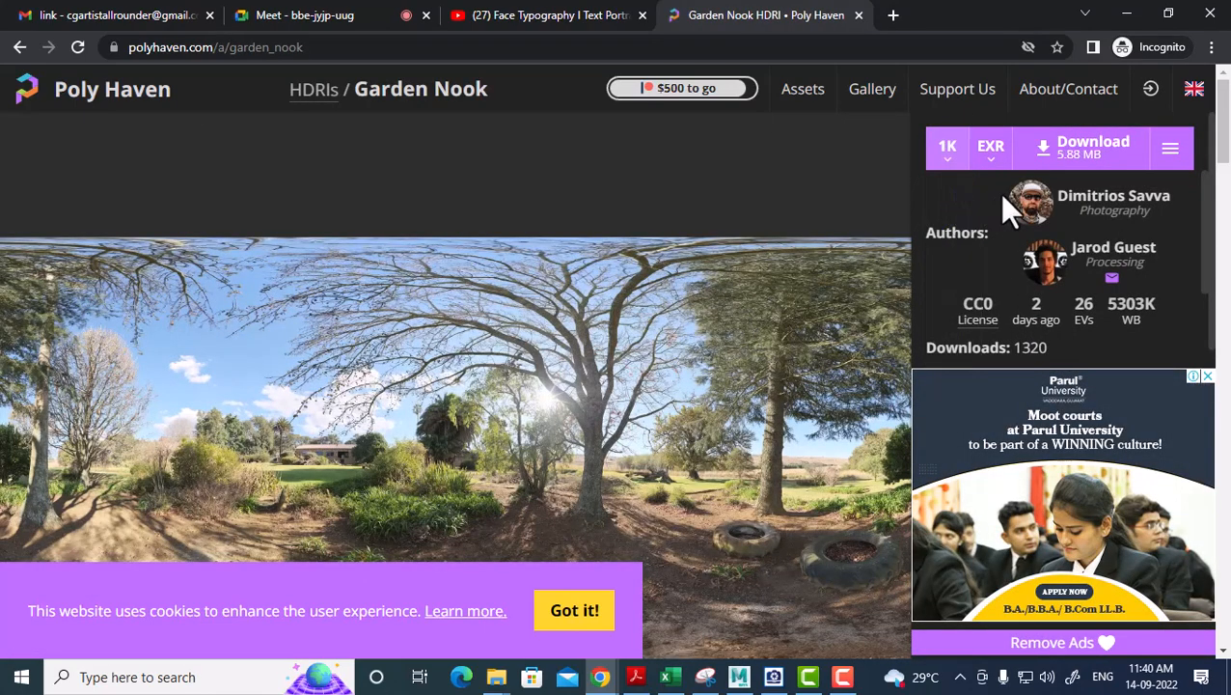
left_click(1053, 163)
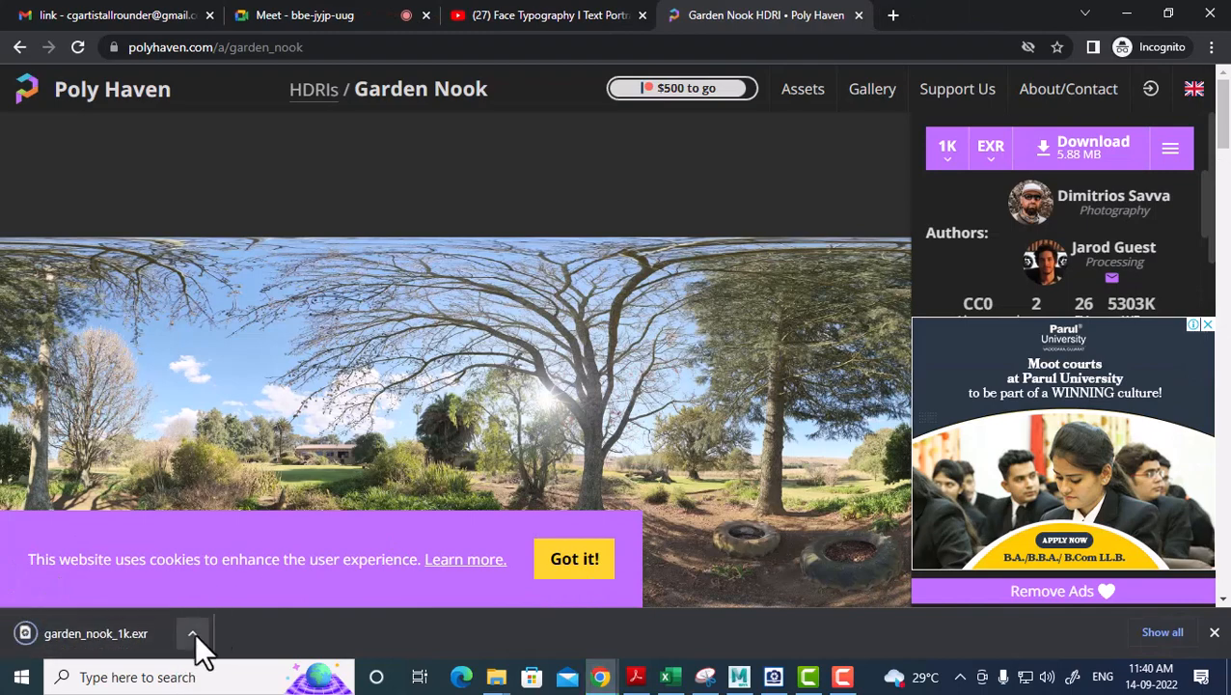
Move the downloaded garden_nook_1k file from the Downloads folder into the cutter project folder.
left_click(194, 630)
left_click(250, 570)
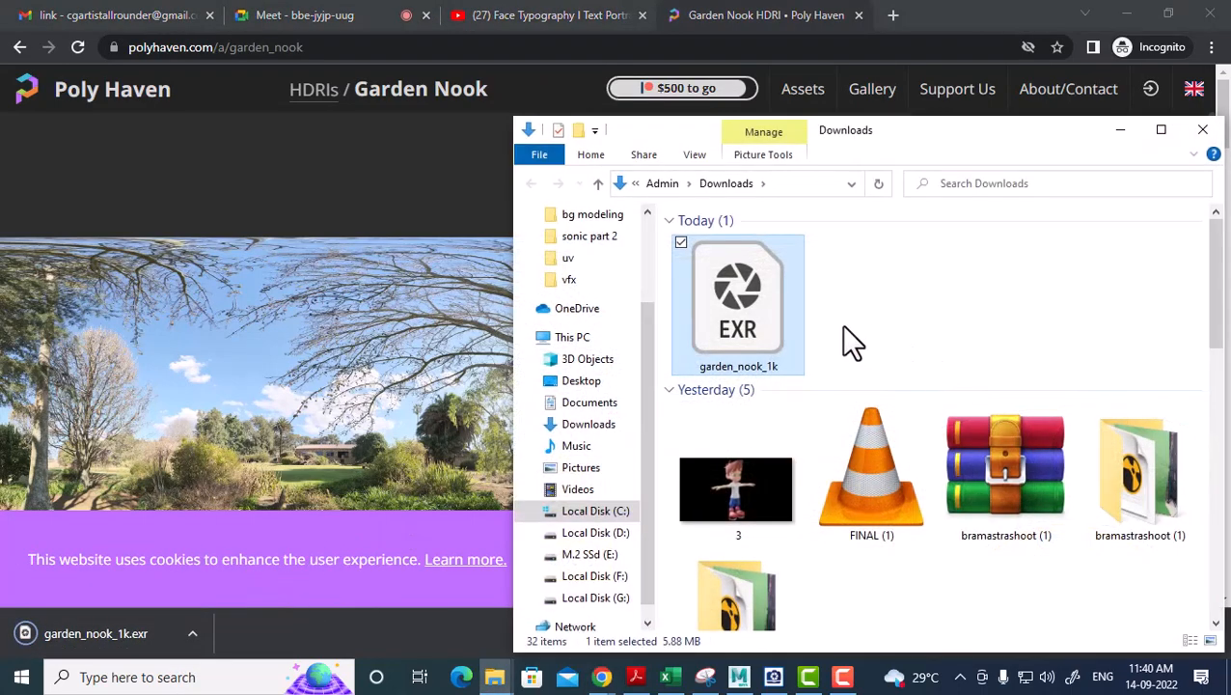
right_click(756, 314)
left_click(577, 529)
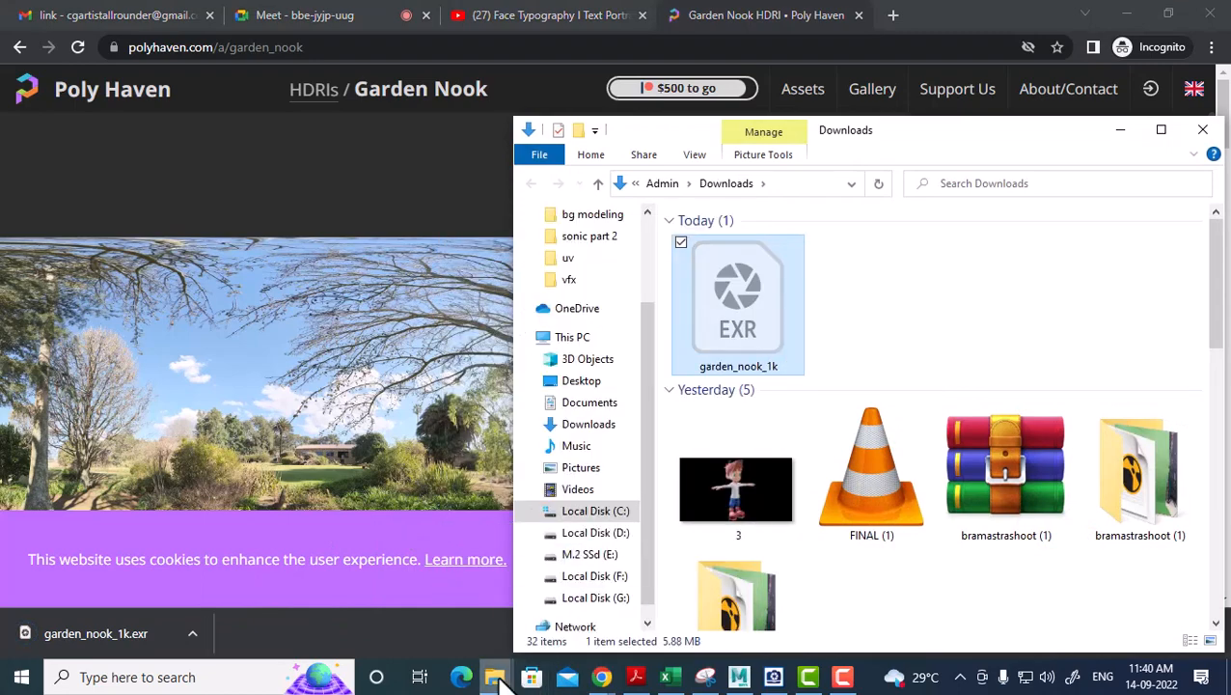
left_click(497, 681)
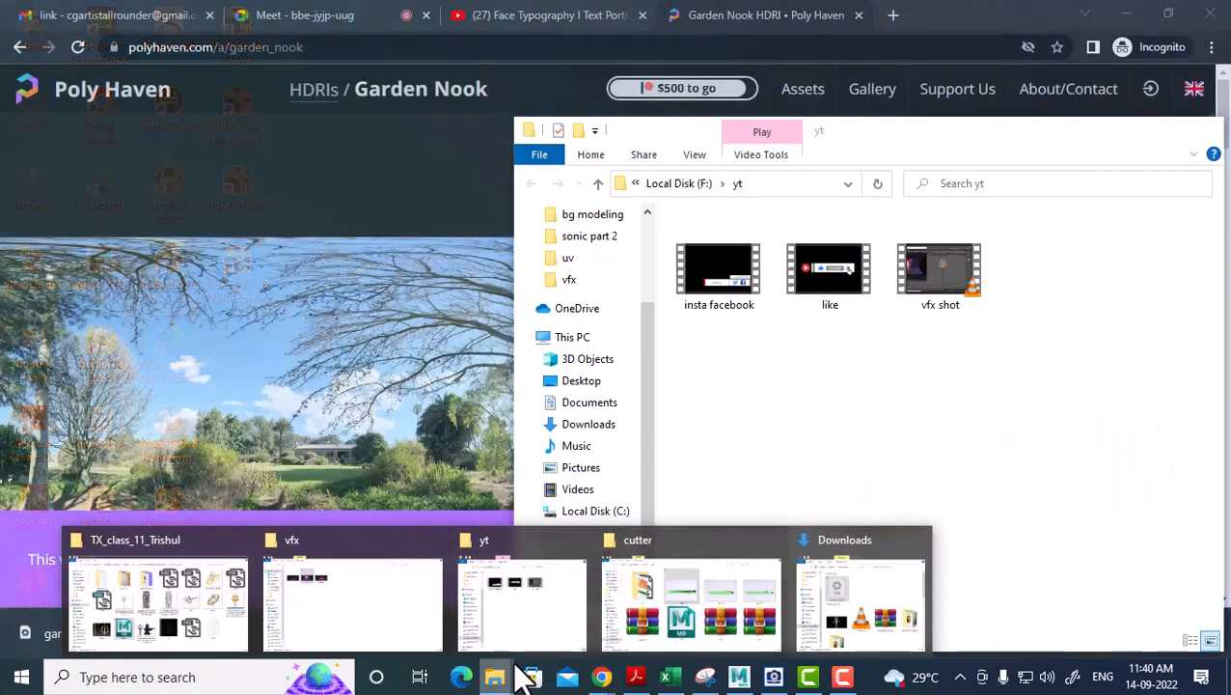
left_click(682, 606)
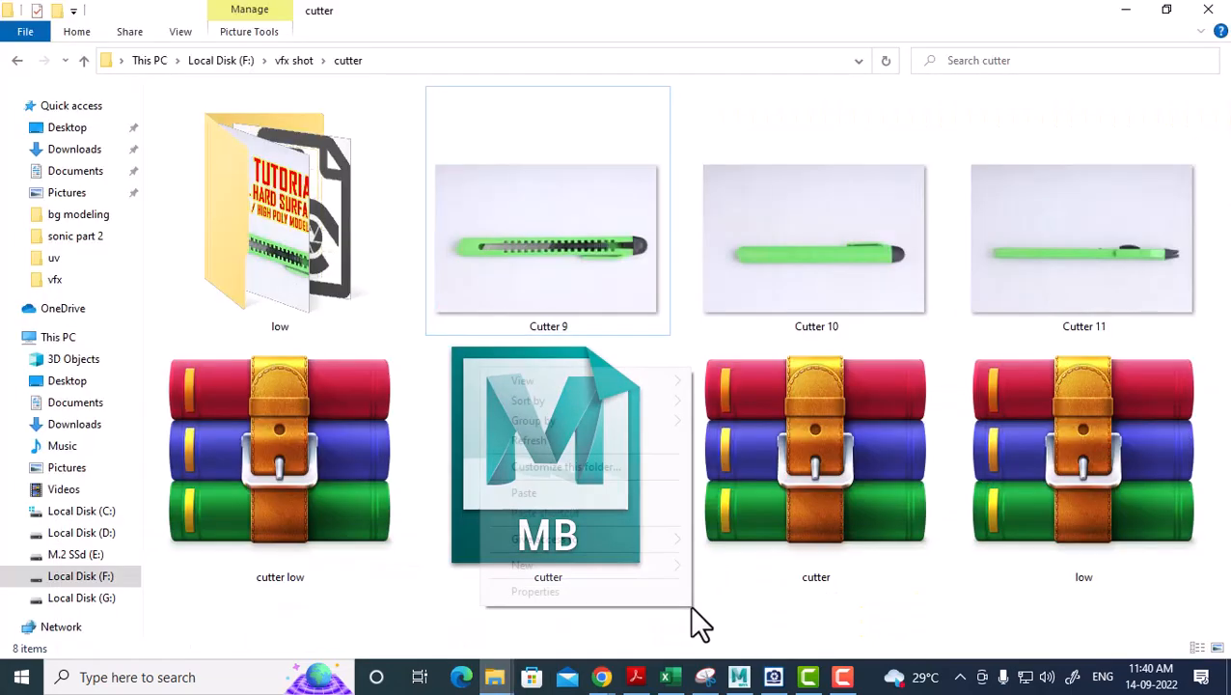
right_click(687, 602)
left_click(628, 488)
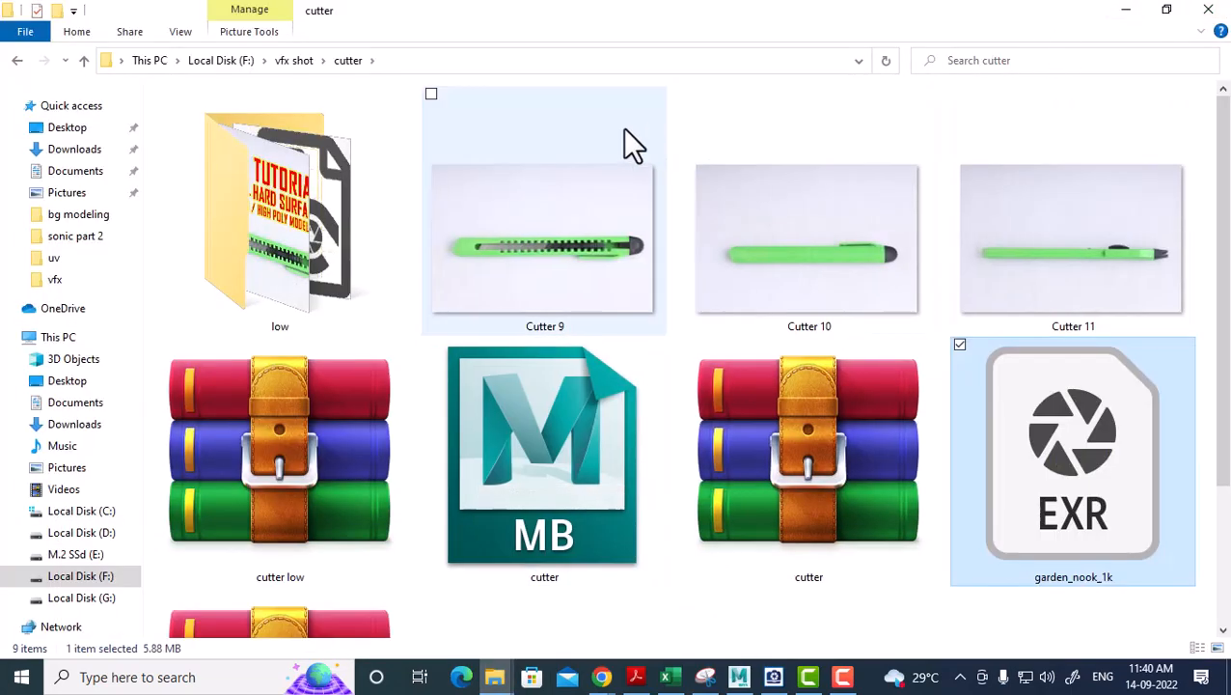
Copy the cutter folder's path, switch to Maya and map garden_nook_1k.exr from F:\vfx shot\cutter as a file texture onto the skydome light's Color.
left_click(595, 64)
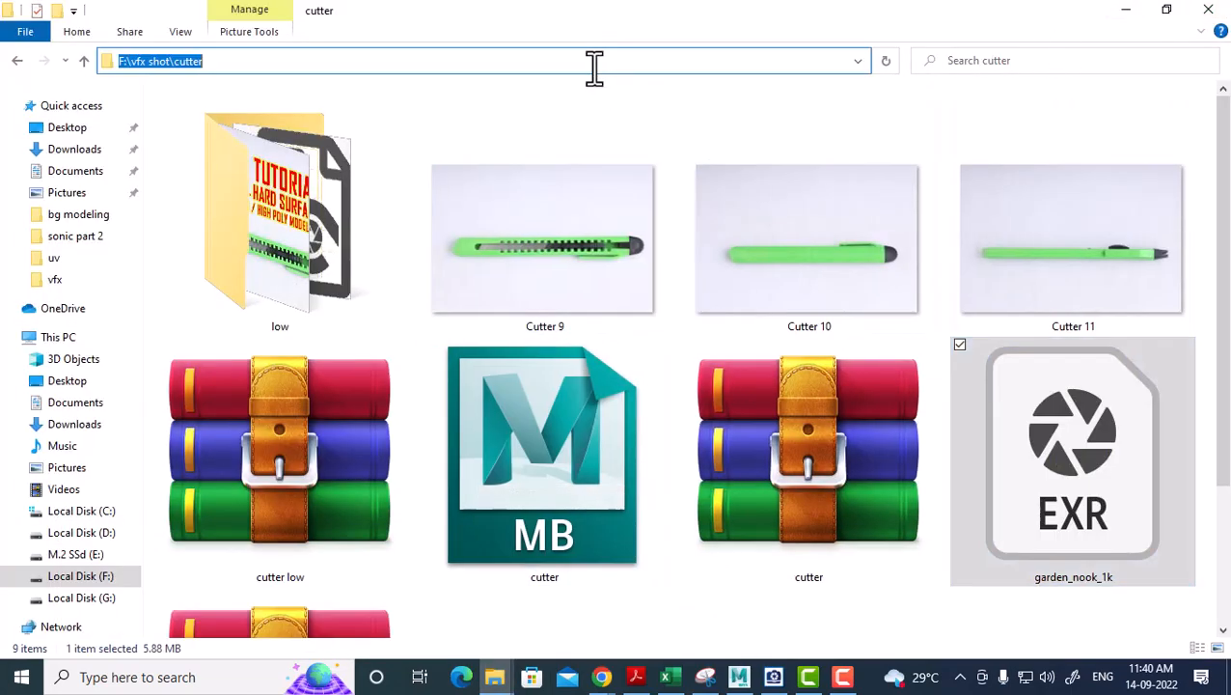
left_click(739, 676)
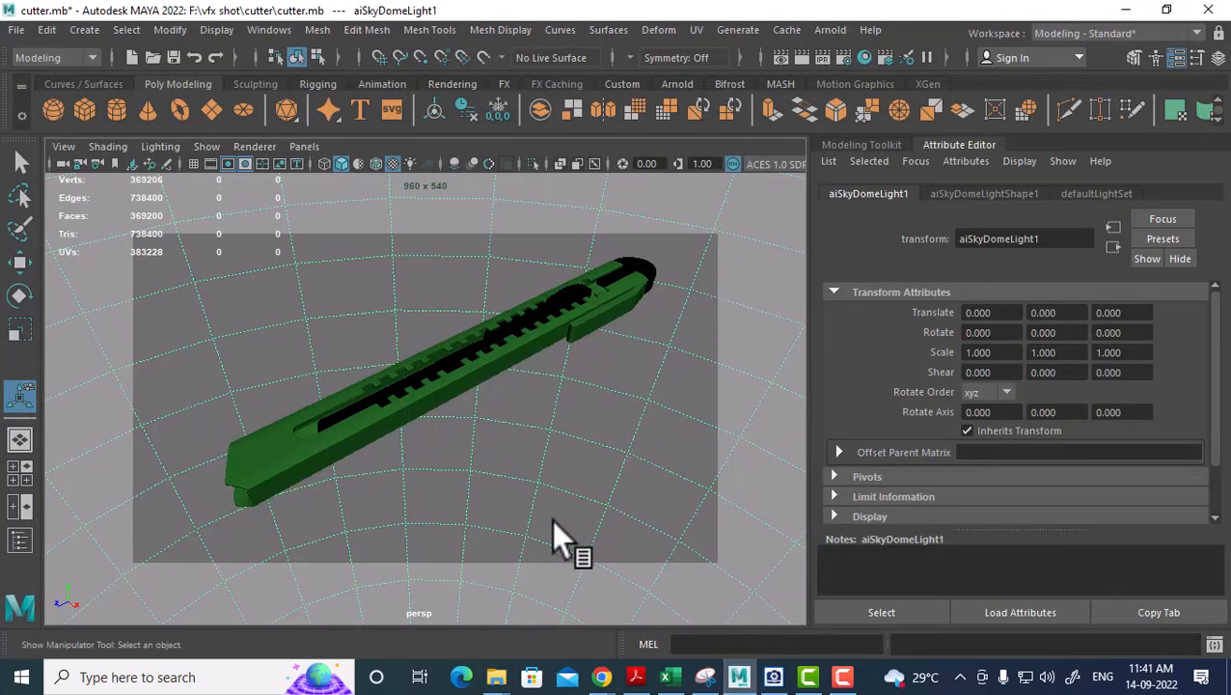
left_click(984, 193)
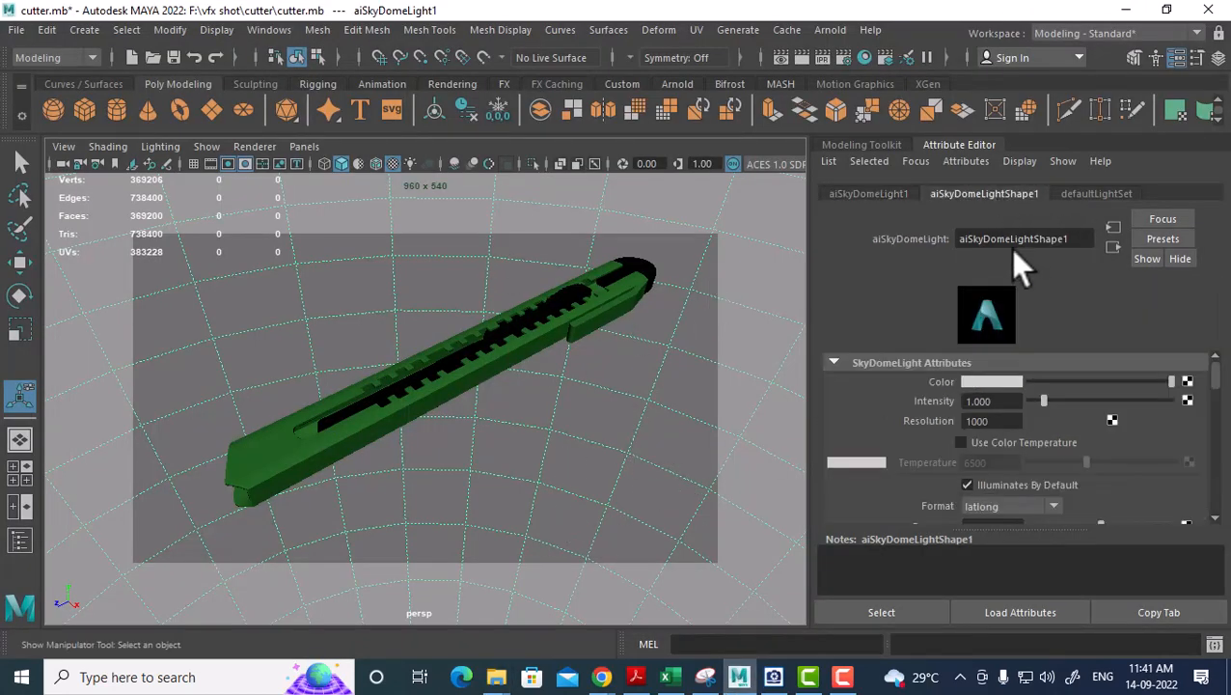
left_click(1187, 381)
left_click(567, 382)
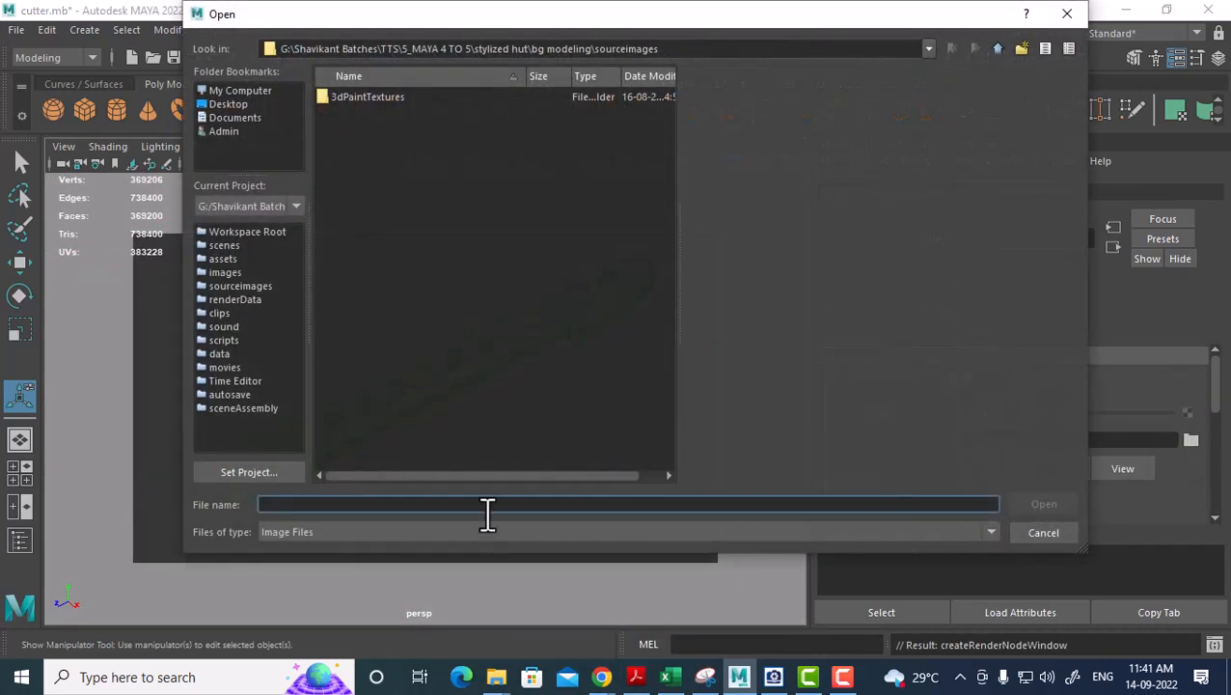
key("ctrl+v")
key("Return")
left_click(371, 162)
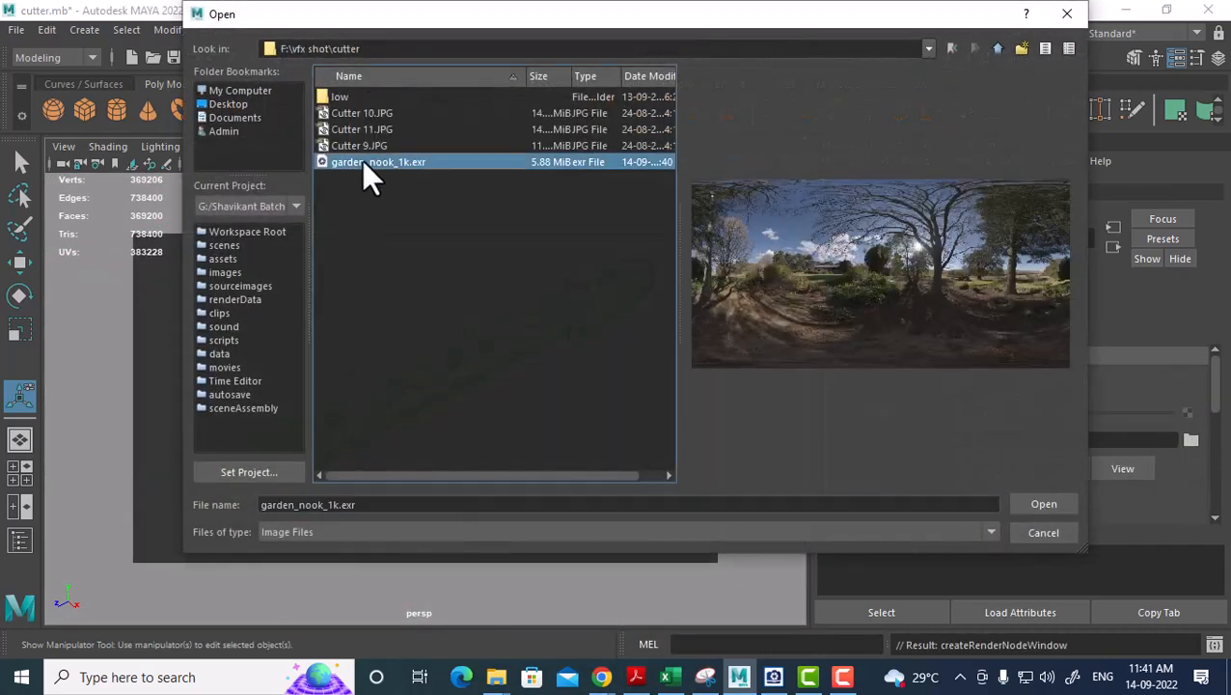
double_click(365, 162)
Render the HDRI-lit cutter from the current view and from its opposite side, closing each finished render.
left_click(799, 56)
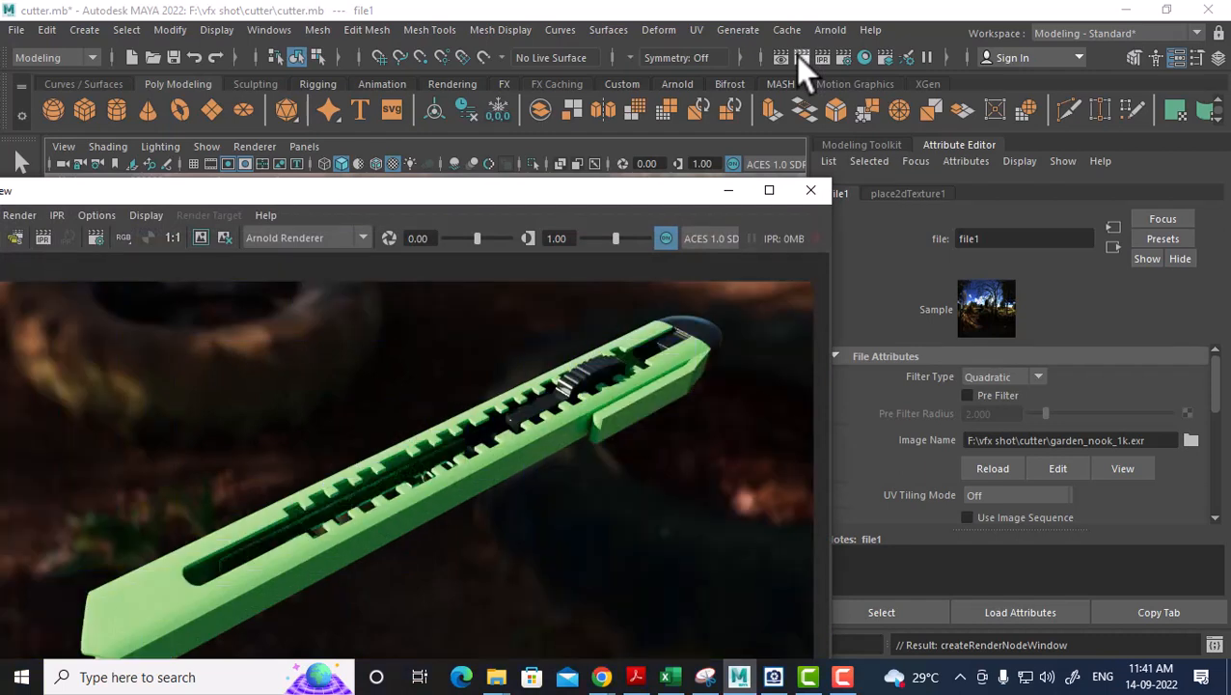
left_click(810, 192)
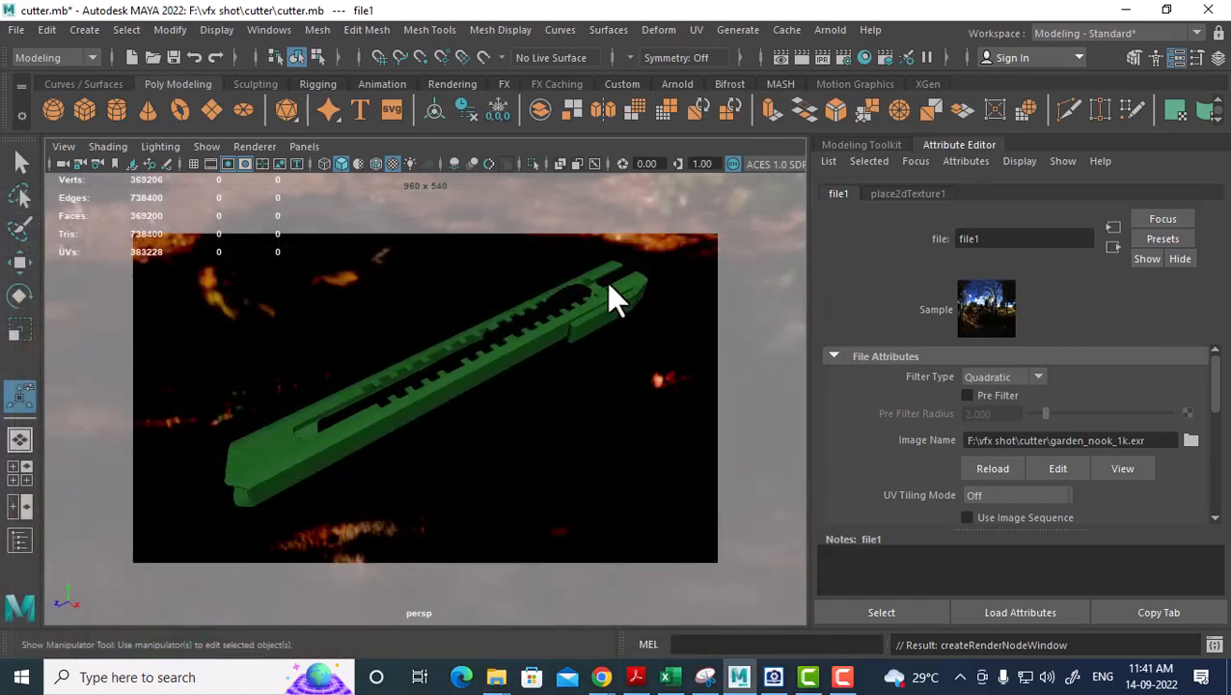
left_click(564, 299)
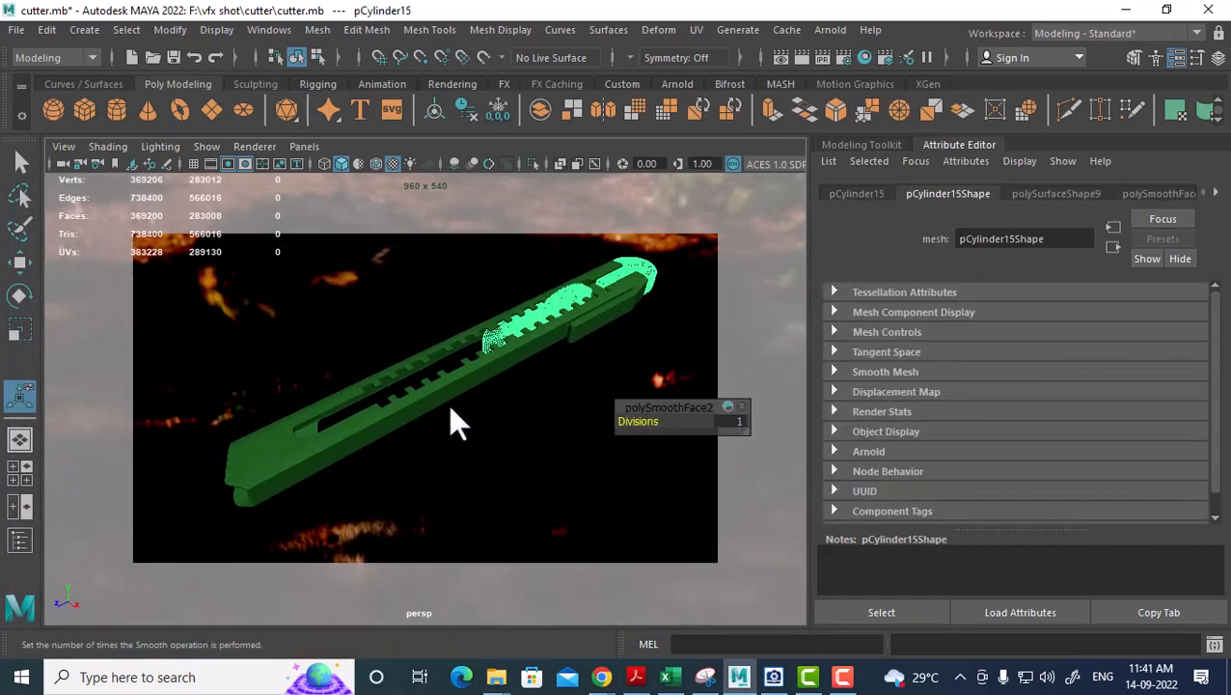
left_click_drag(445, 405, 723, 410, "alt")
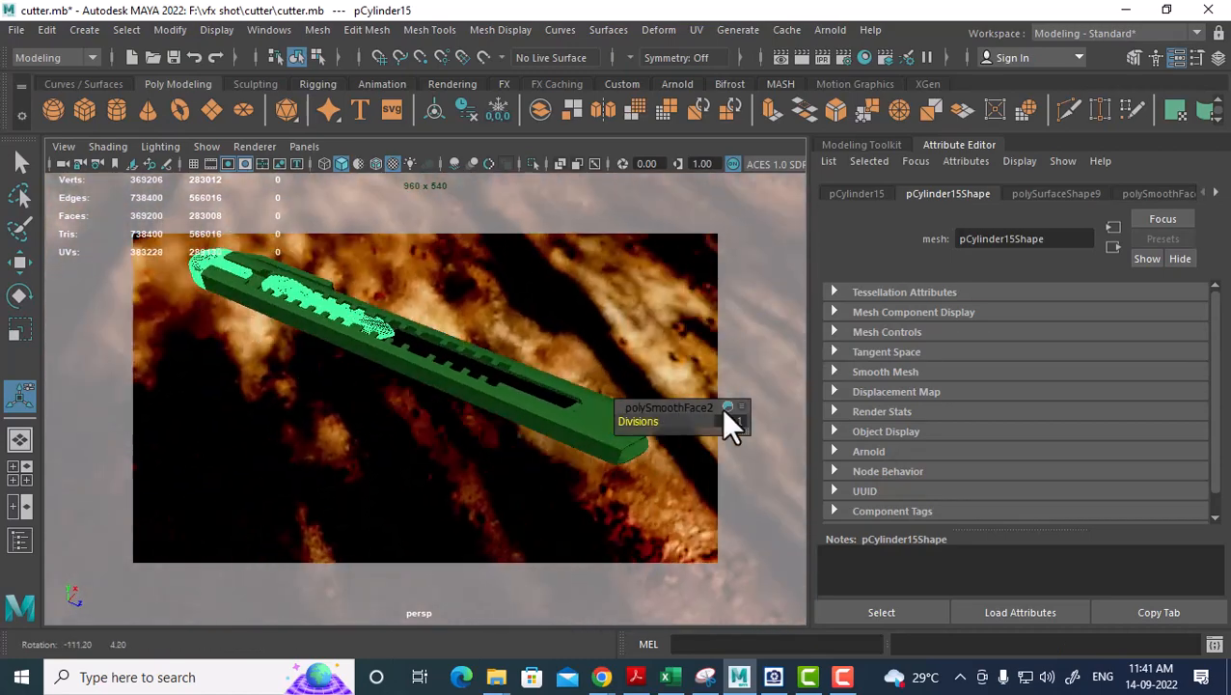
middle_click_drag(530, 362, 542, 390, "alt")
right_click_drag(502, 340, 513, 364, "alt")
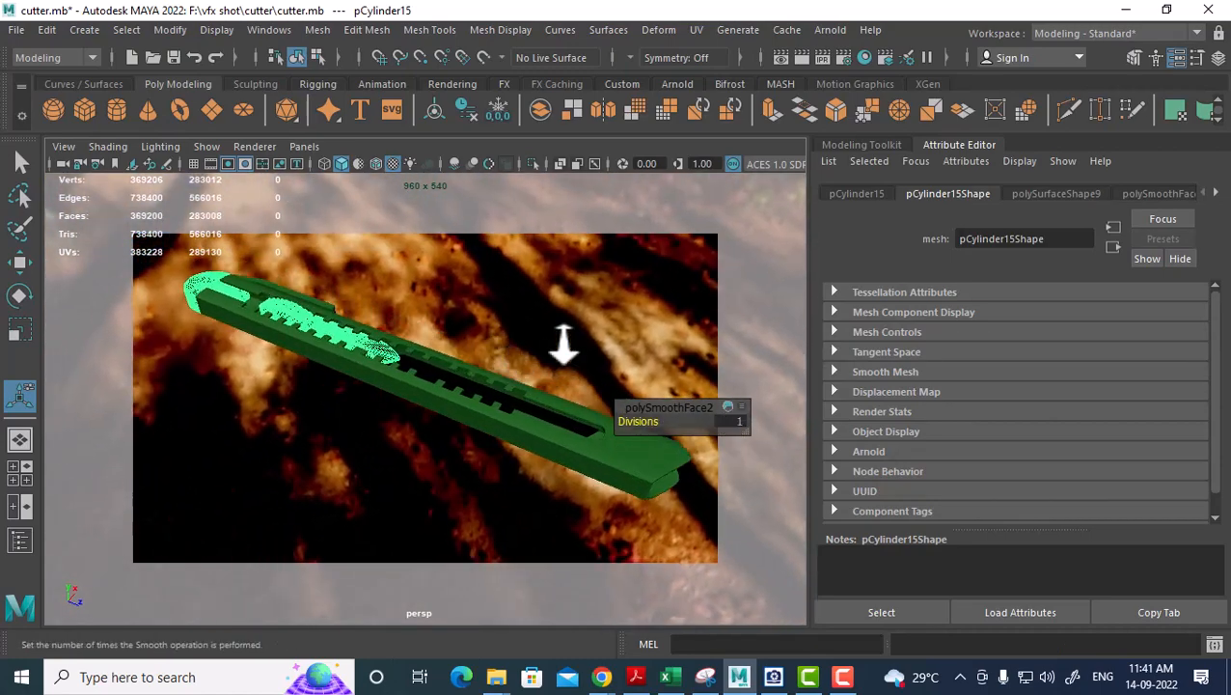
left_click(801, 58)
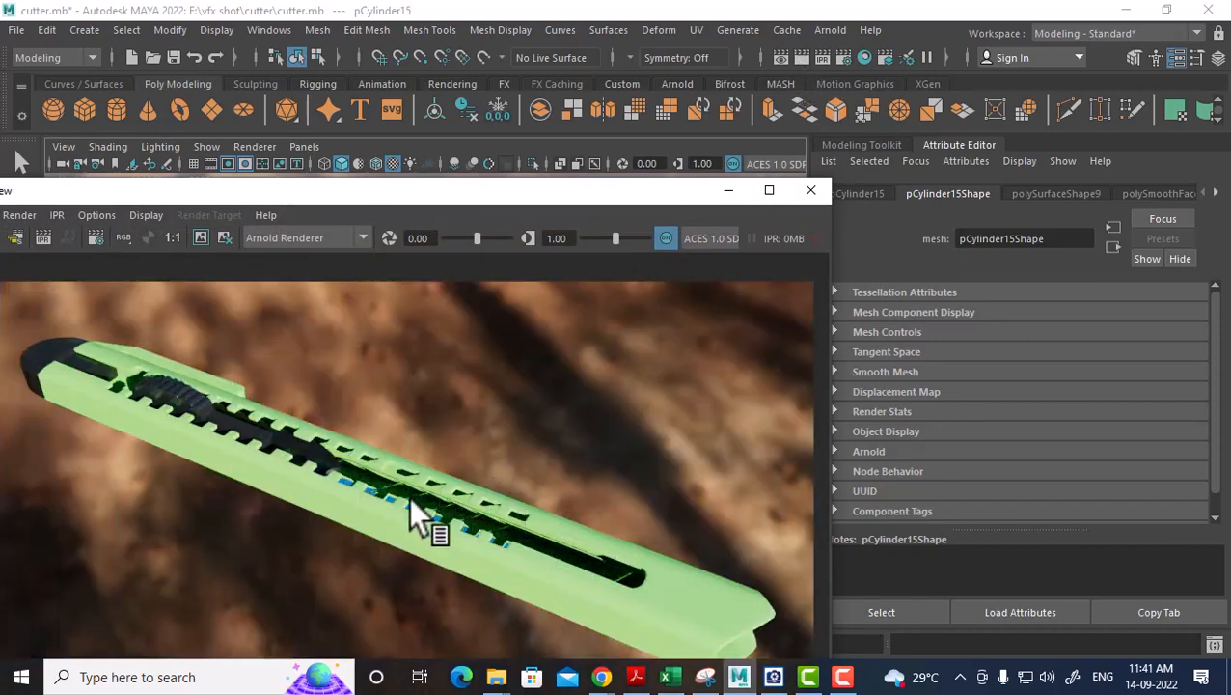
left_click(810, 189)
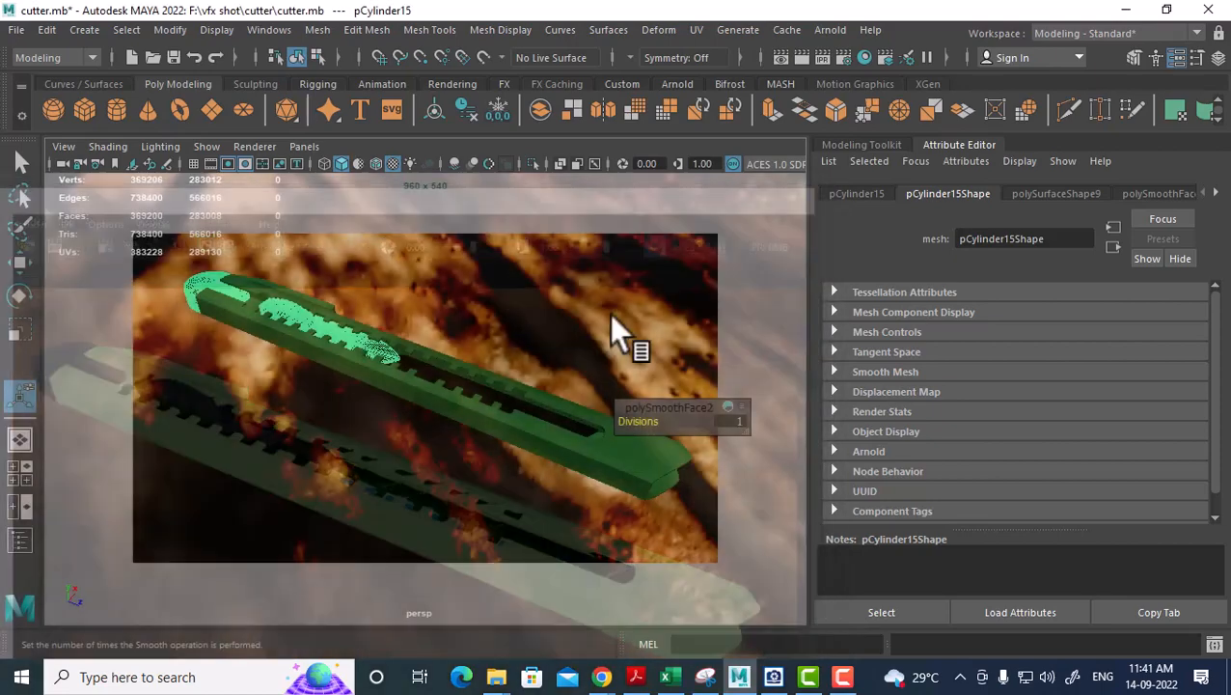
Set the skydome light's Camera visibility to 0 and render the cutter without the HDRI background.
left_click(502, 320)
scroll(1044, 440, "down", 10)
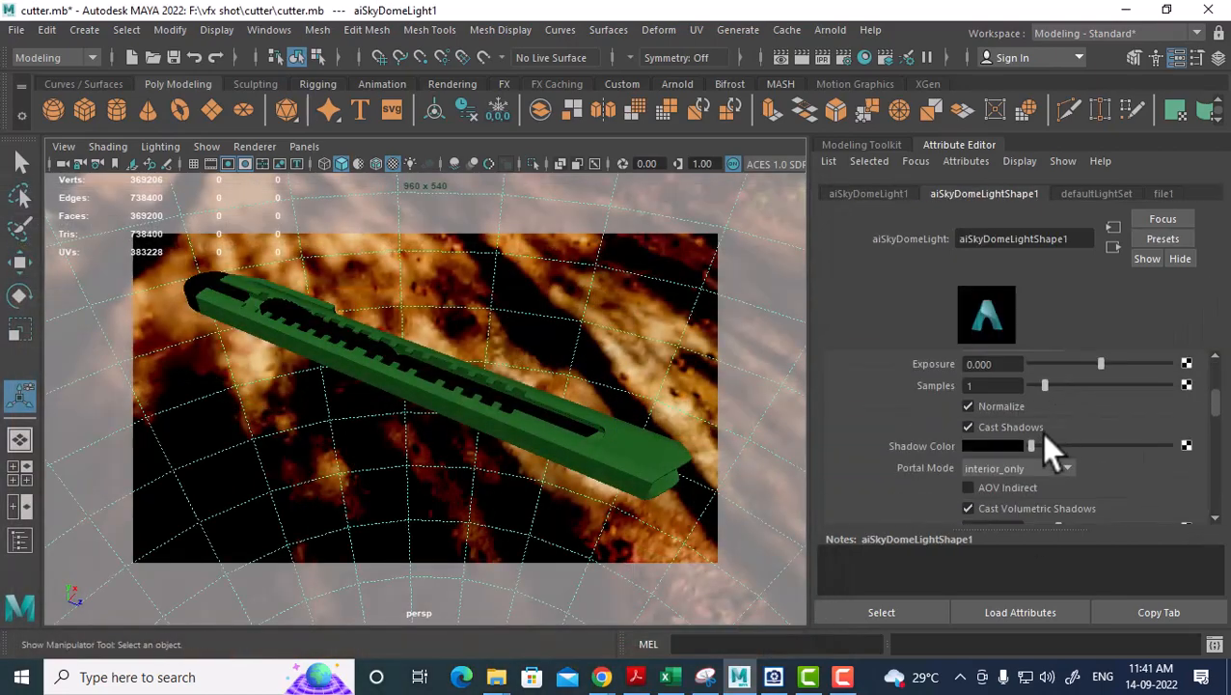
scroll(1028, 445, "up", 2)
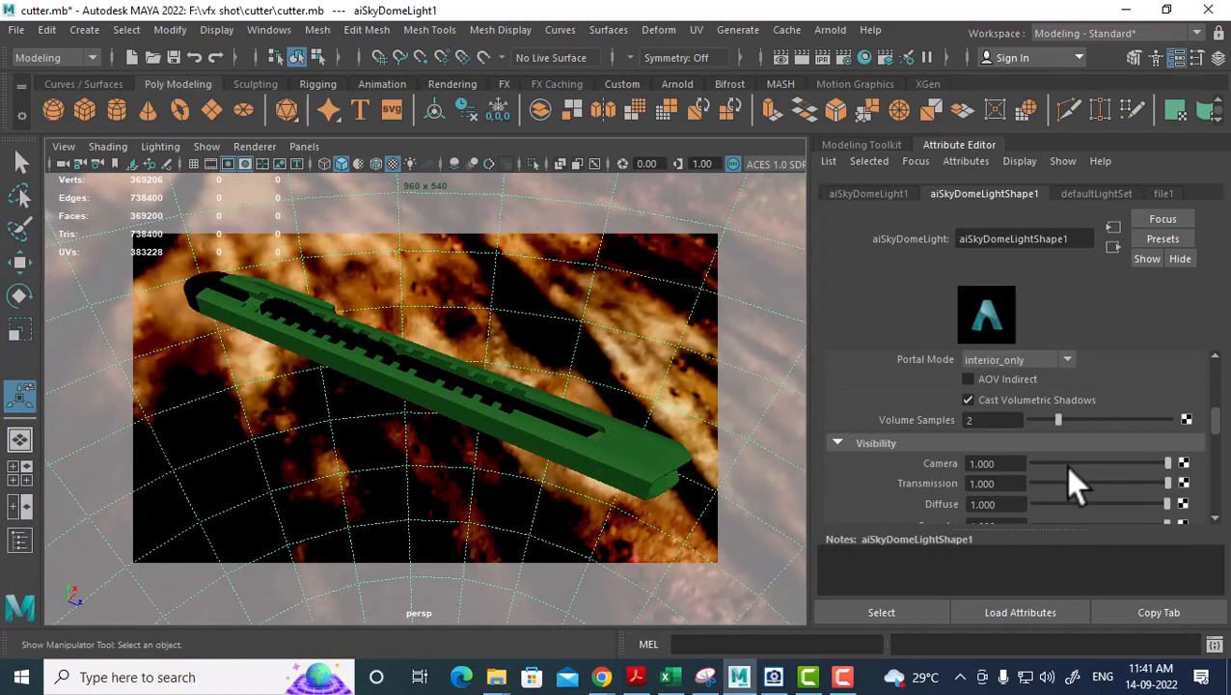
left_click_drag(1085, 464, 1068, 461)
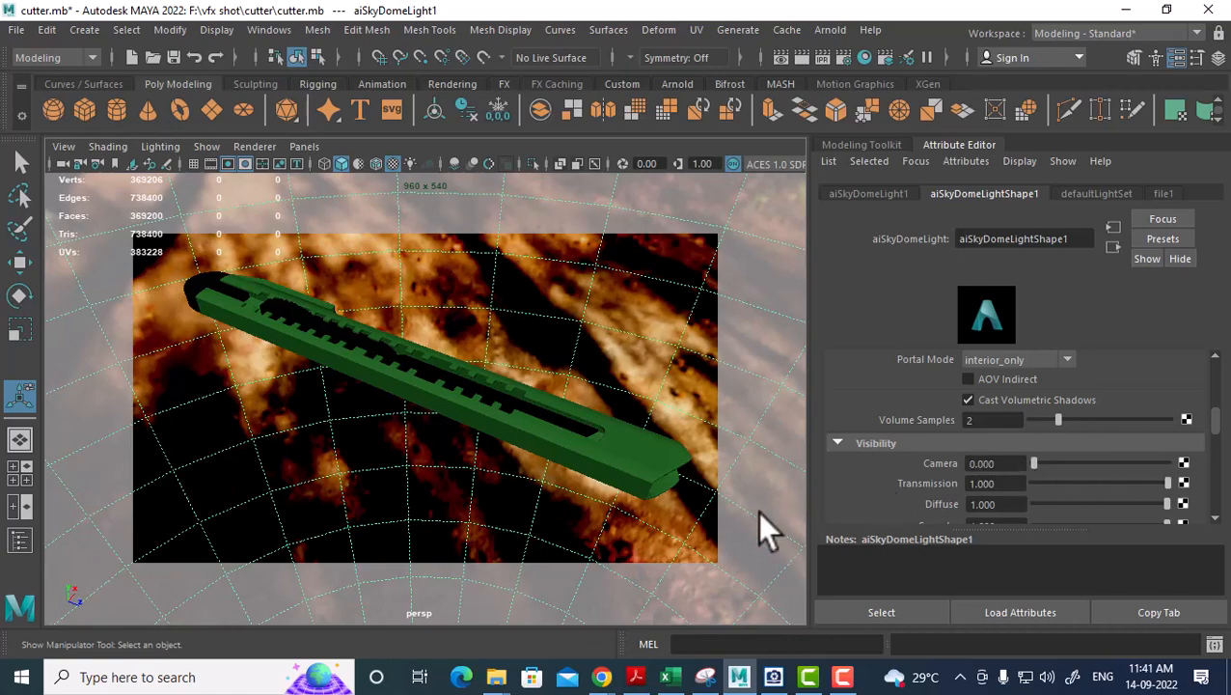
left_click(798, 57)
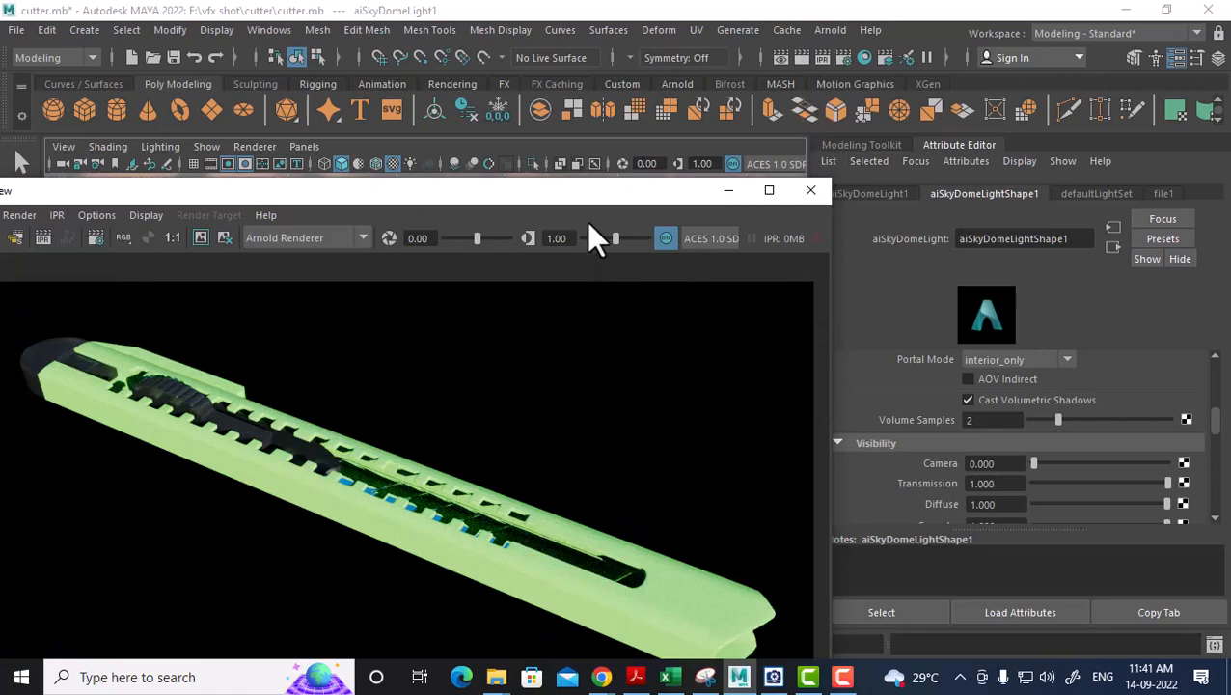
left_click_drag(590, 190, 656, 169)
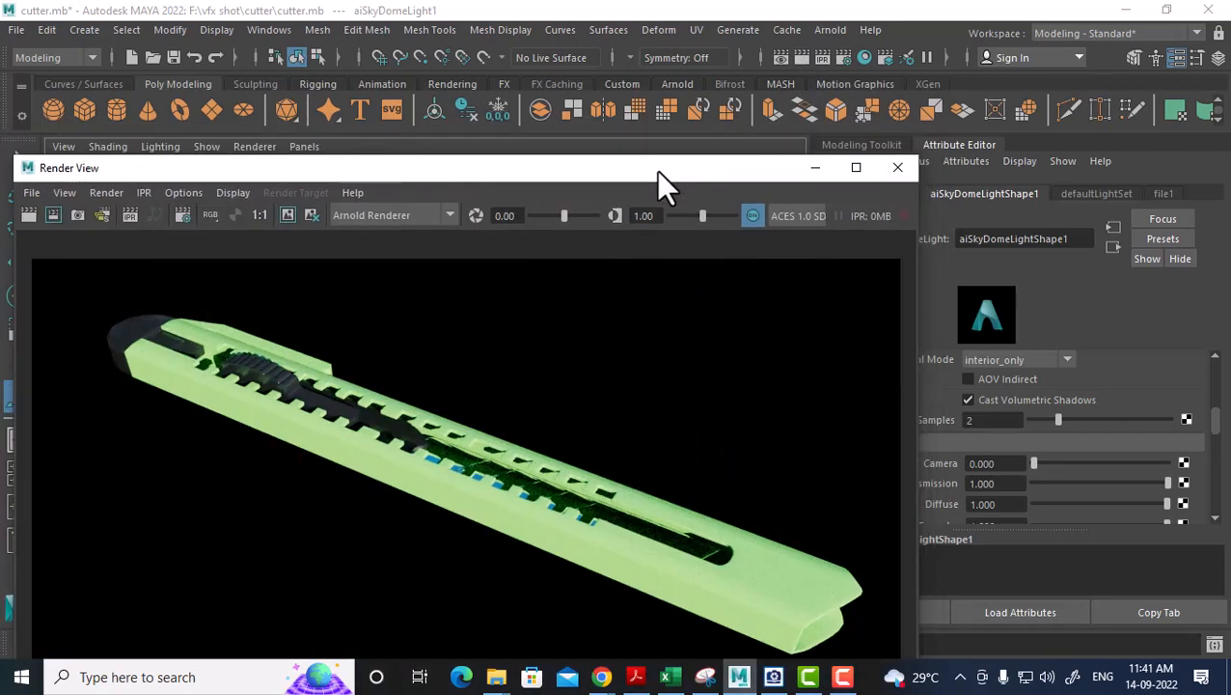
Set the Arnold Camera (AA), Diffuse, Specular and Transmission samples to 5 in the render settings.
left_click(842, 56)
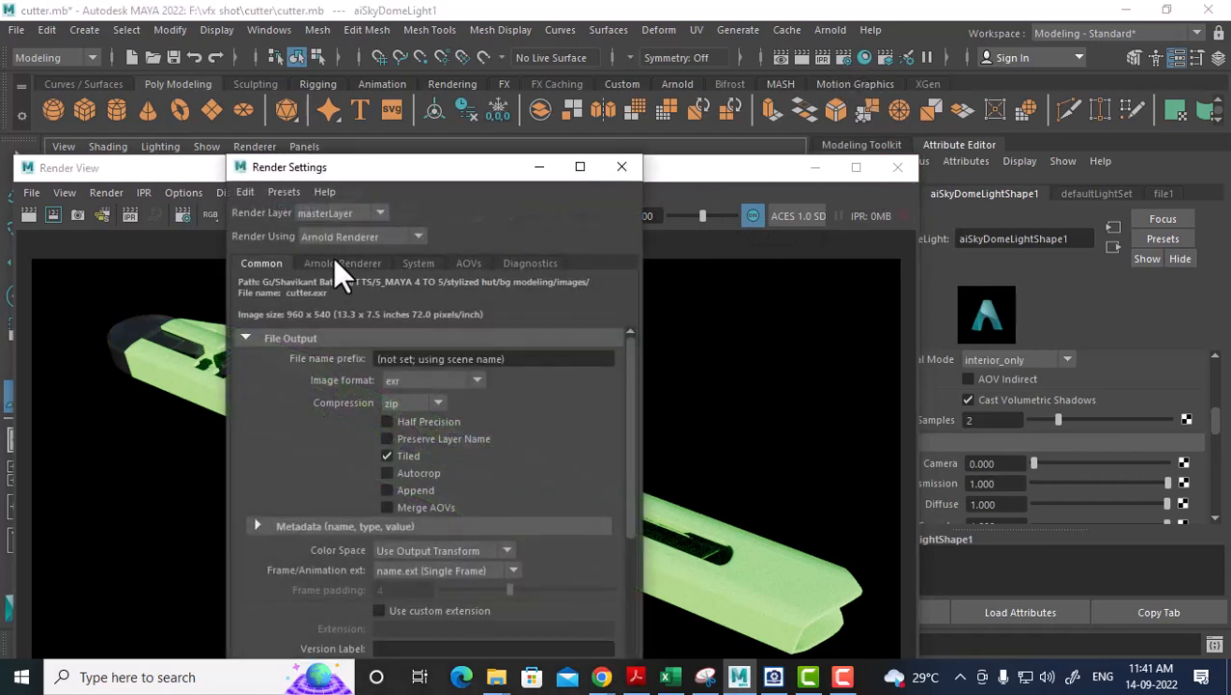
left_click(337, 262)
left_click(406, 360)
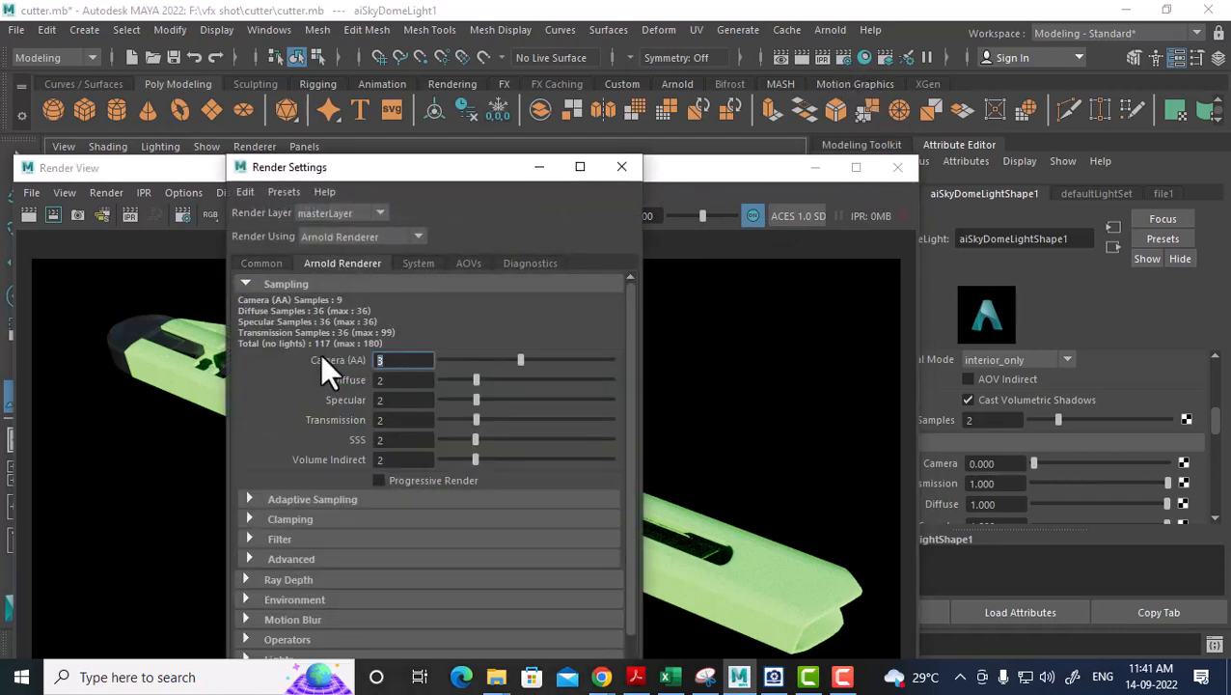
type("5")
key("Tab")
type("5")
key("Tab")
type("5")
key("Tab")
type("5")
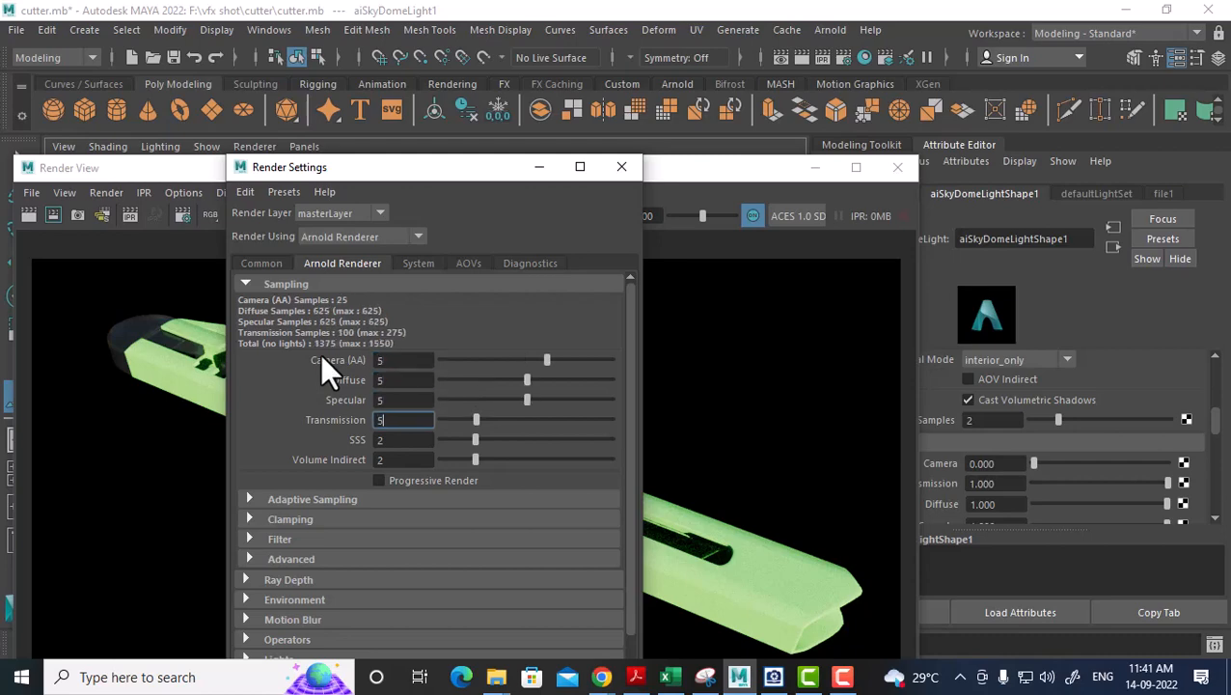
left_click(619, 171)
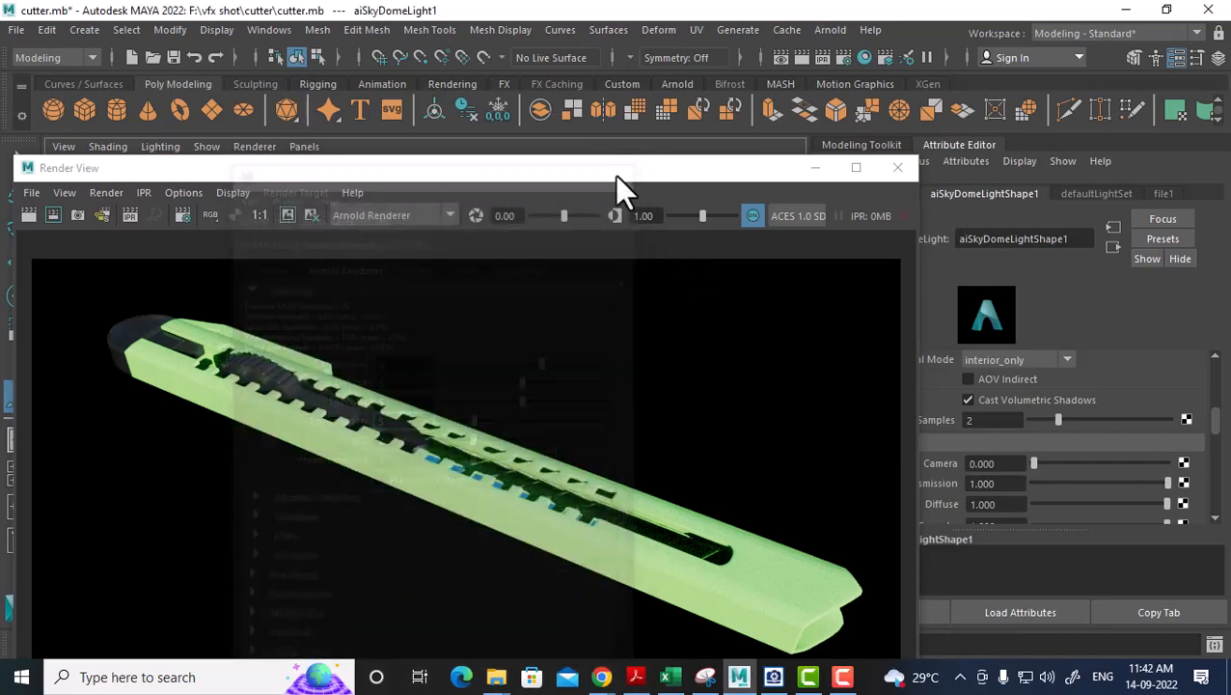
Reposition the Render View and render the cutter again with the new sampling values.
left_click_drag(183, 164, 217, 122)
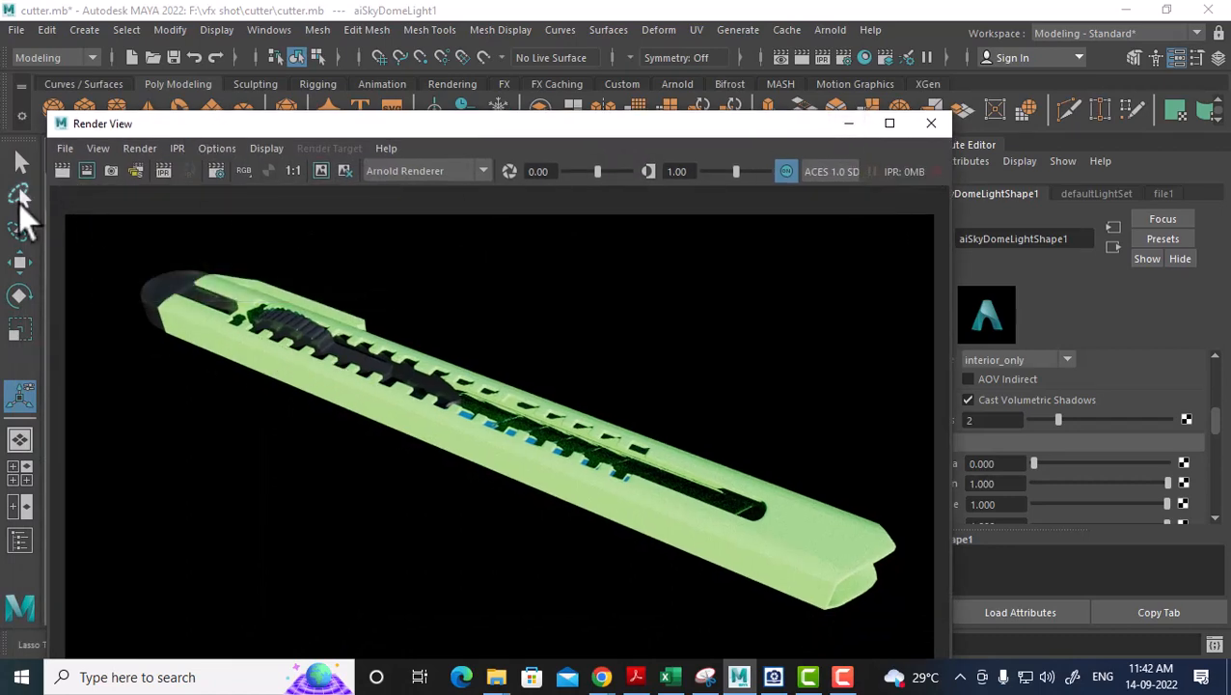
left_click(59, 168)
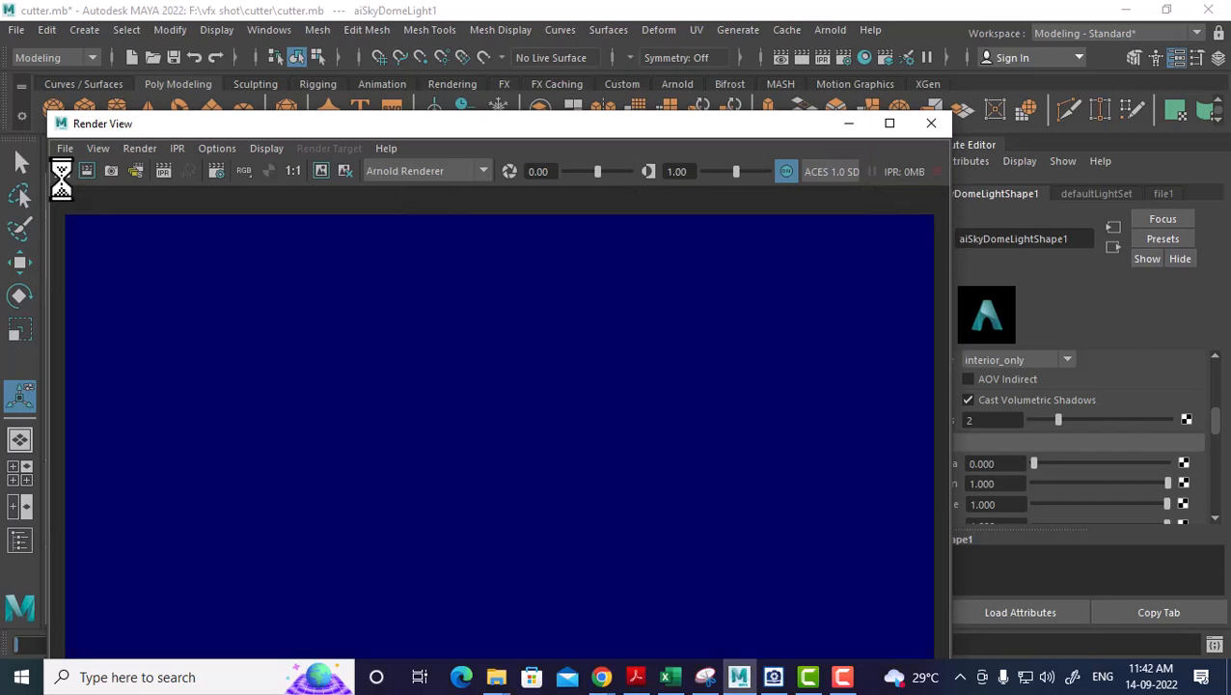
left_click(845, 677)
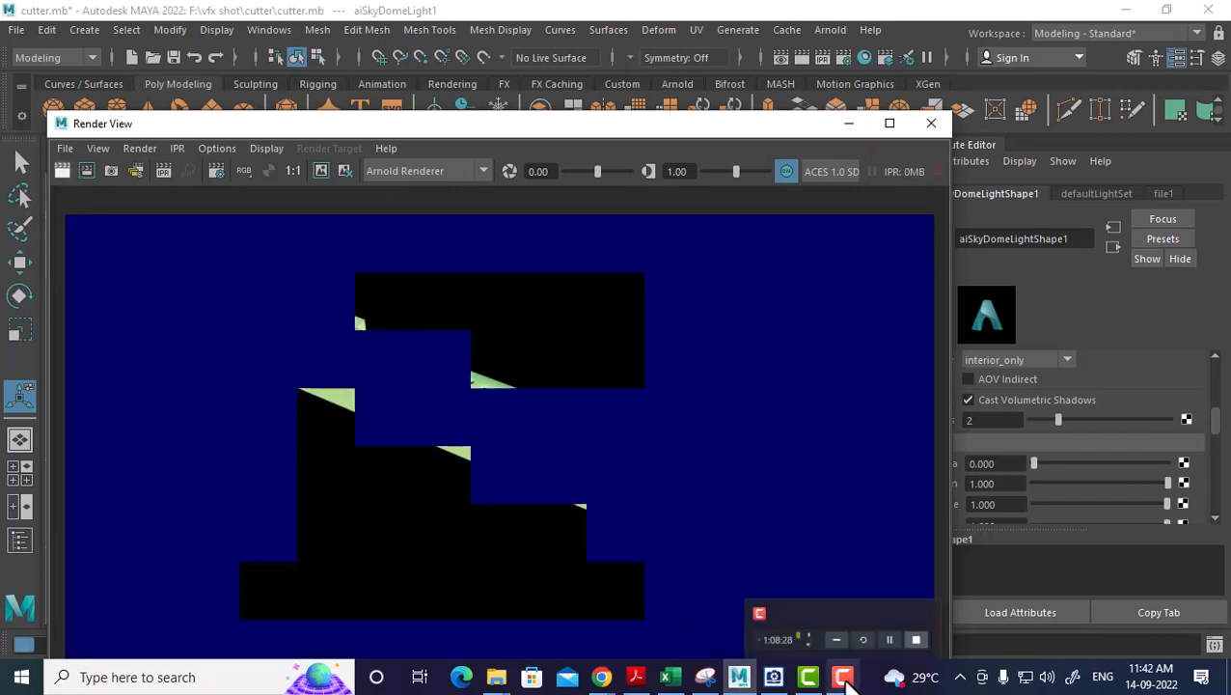
left_click(845, 681)
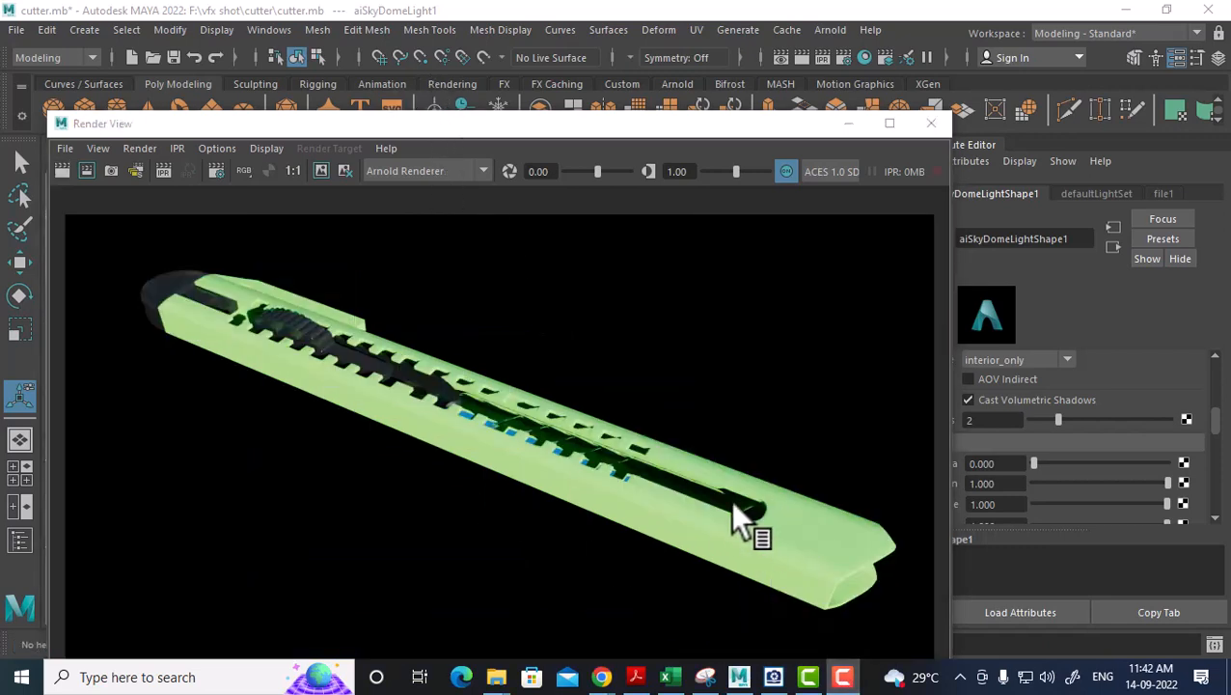
Confirm the save options for the rendered image with Color Managed Image - View Transform embedded as the save mode.
left_click(68, 147)
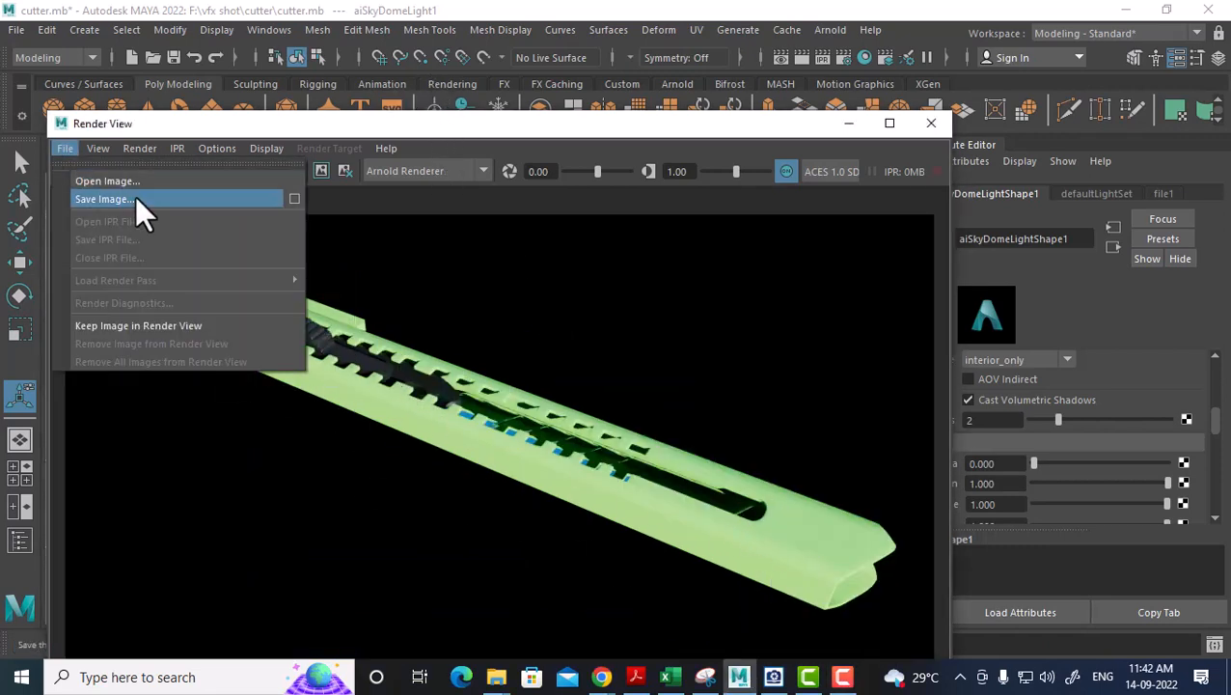
left_click(294, 198)
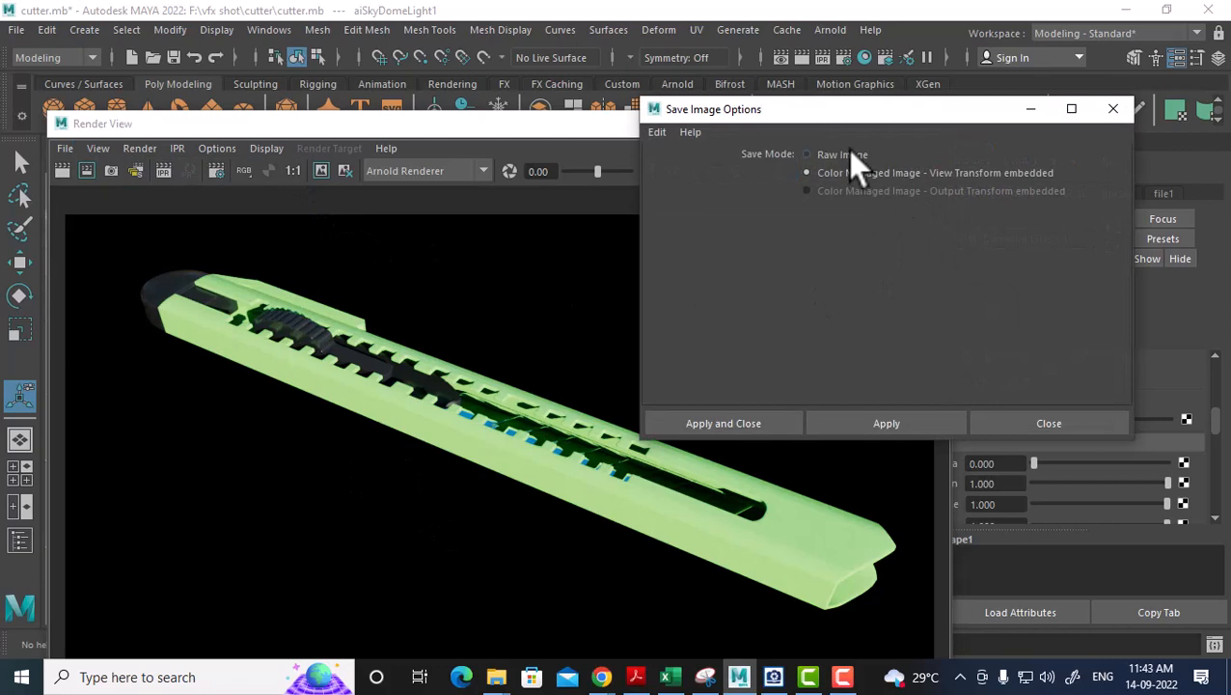
left_click(741, 424)
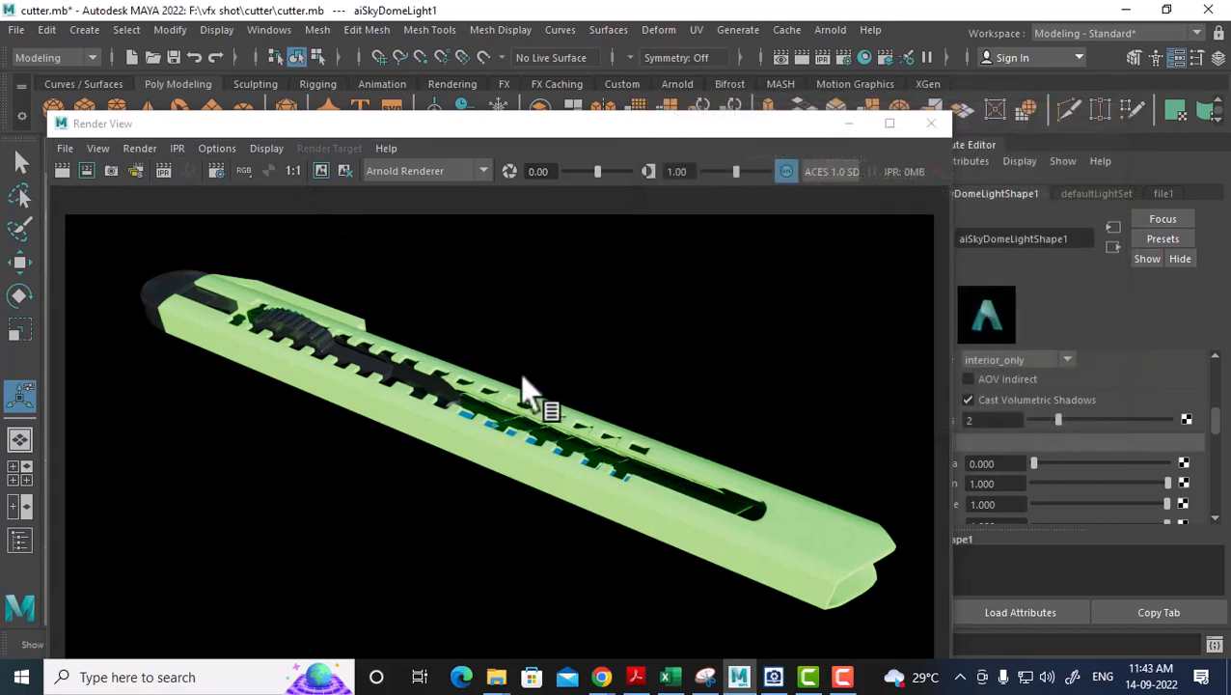
Save the rendered image as a JPEG named render in F:\vfx shot\cutter and minimize the Render View.
left_click(66, 148)
left_click(128, 200)
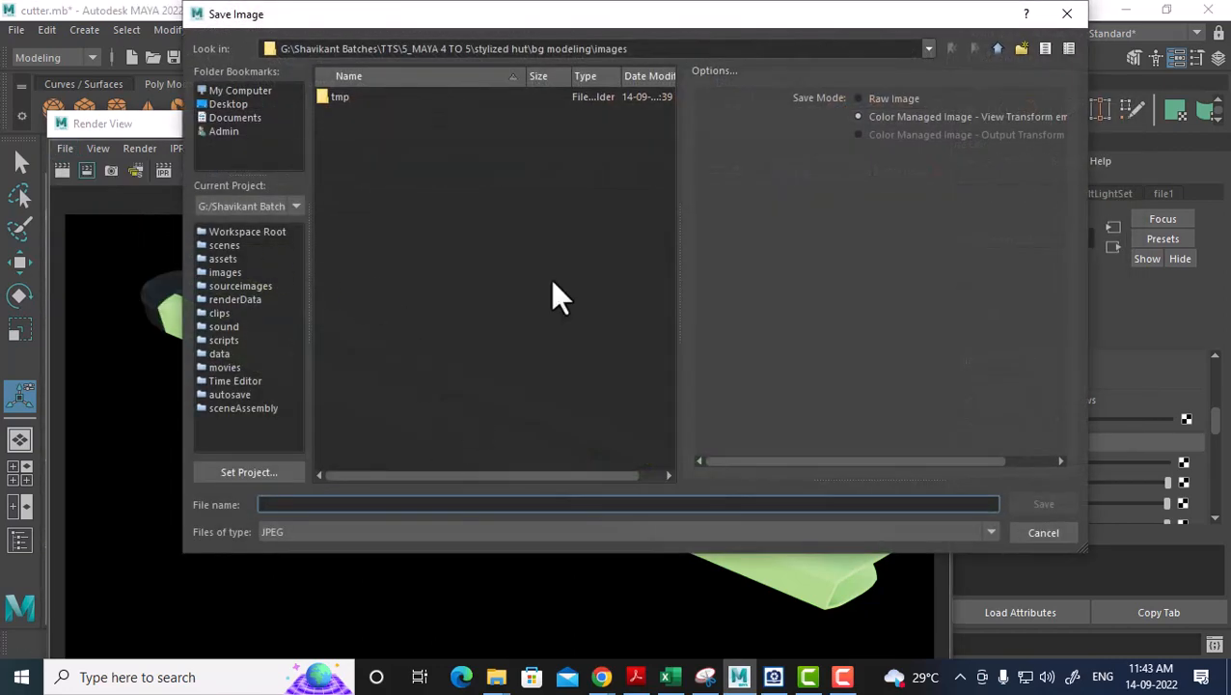
left_click_drag(669, 22, 734, 65)
type("F:\\vfx shot\\cutter")
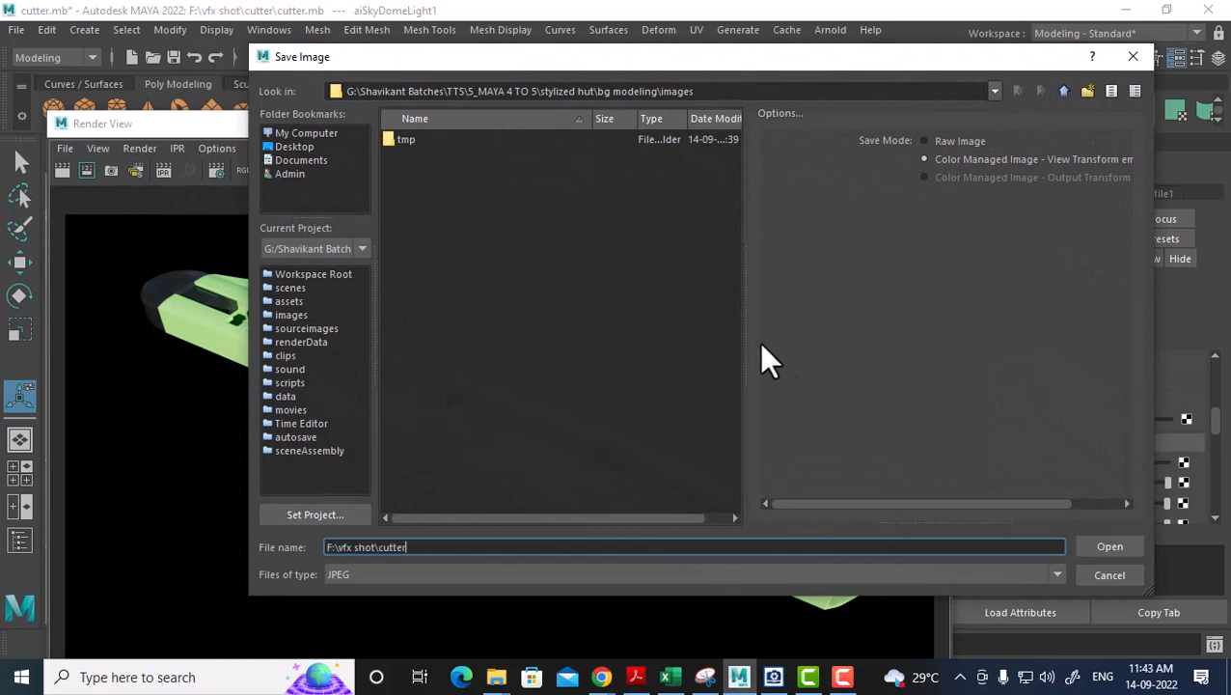
key("Return")
left_click_drag(495, 541, 215, 539)
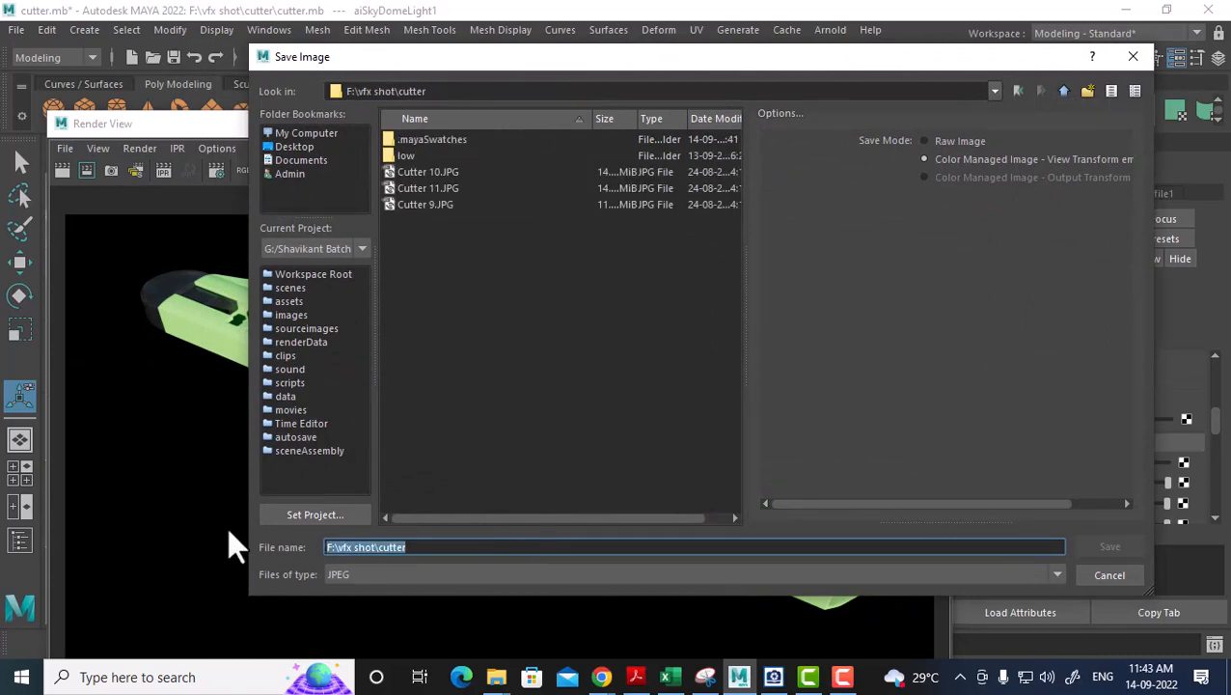
type("render")
key("Return")
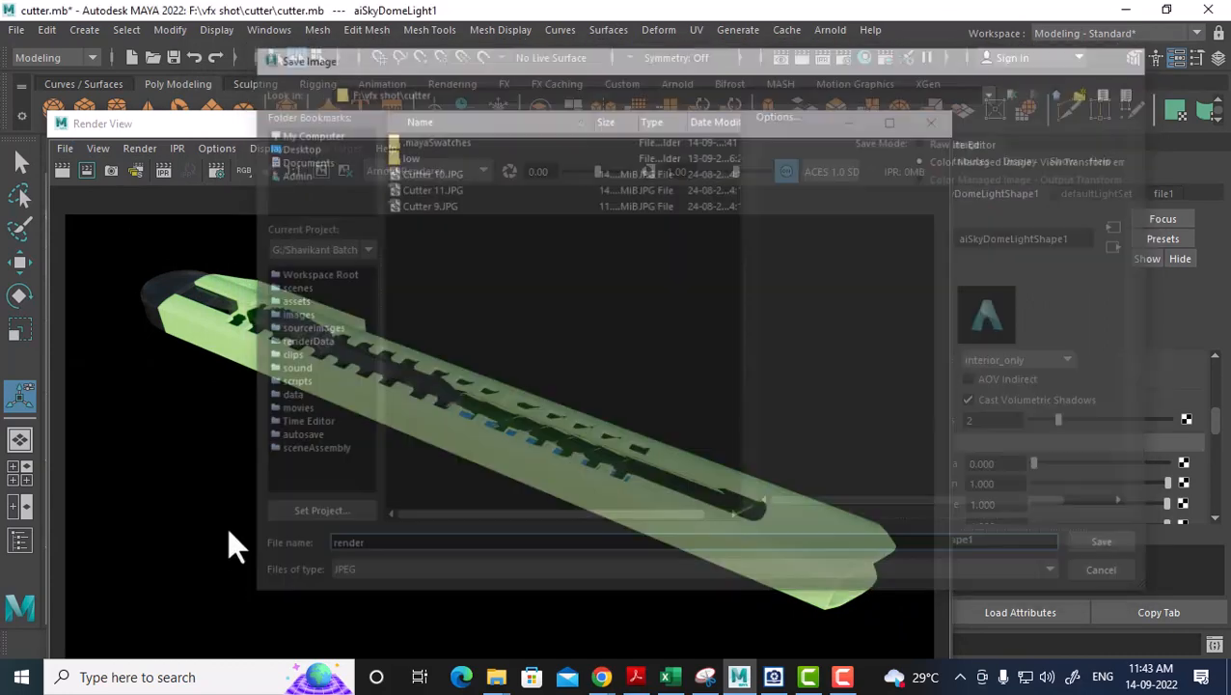
left_click(849, 123)
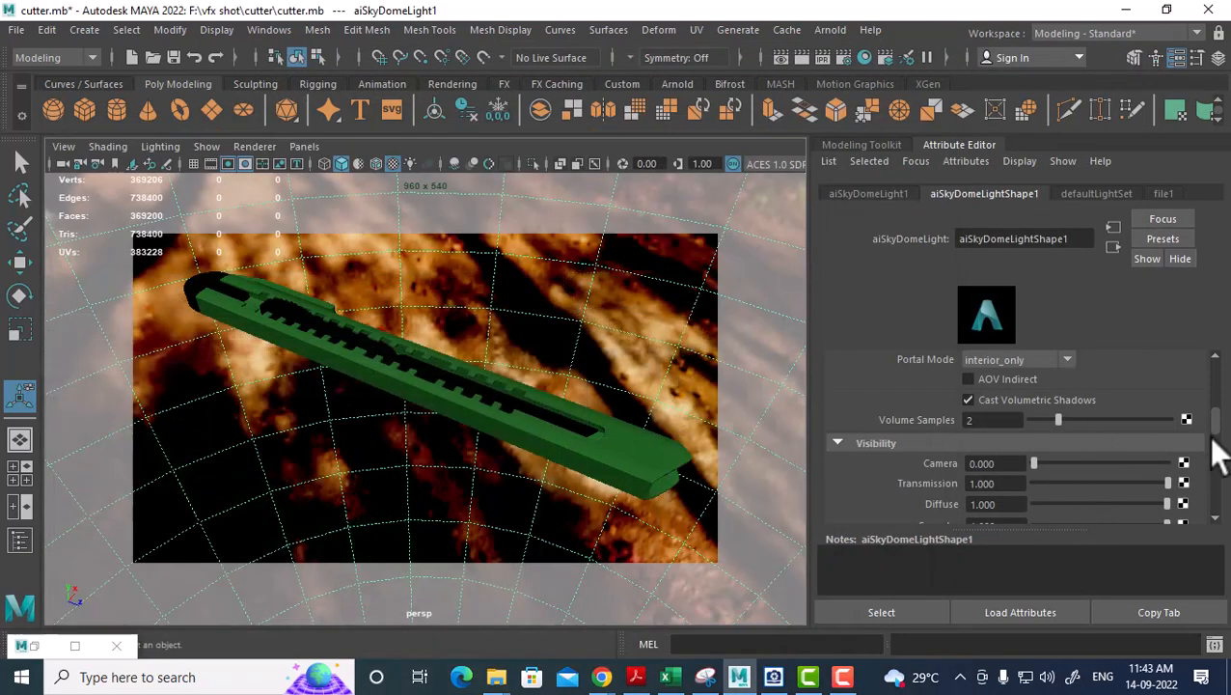
Break the HDRI file connection on the skydome light's Color, raise the color to white and test-render the cutter.
left_click(876, 190)
left_click(1092, 192)
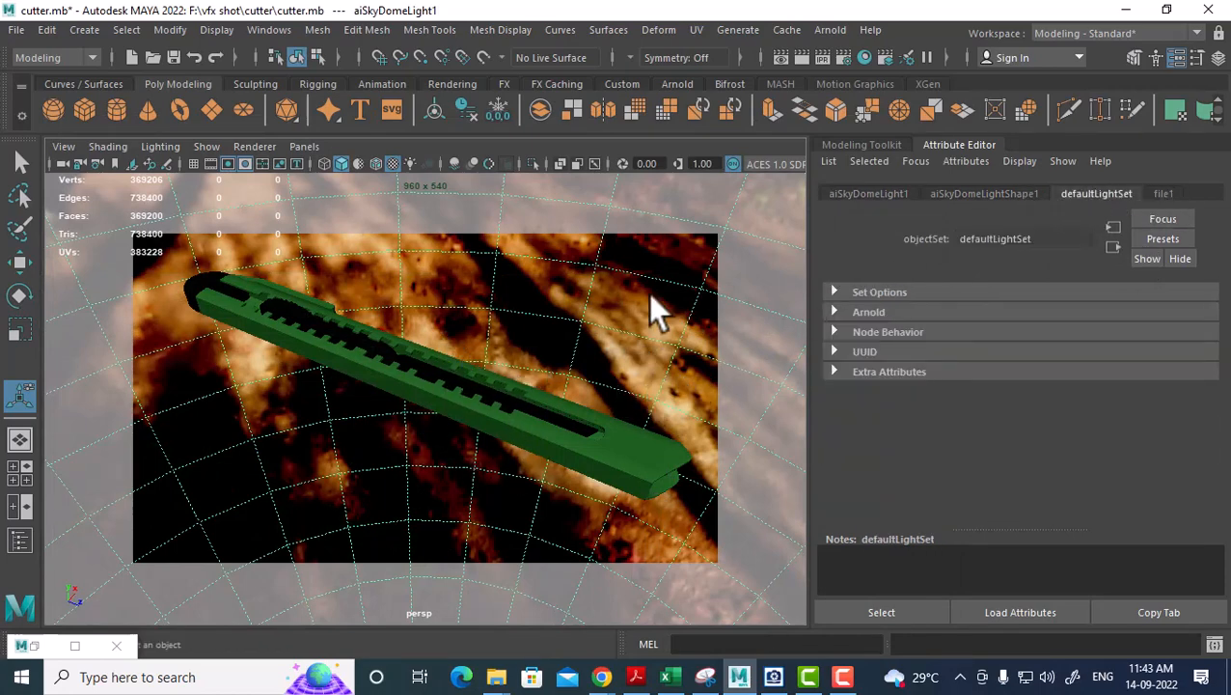
left_click(975, 194)
scroll(1011, 446, "up", 5)
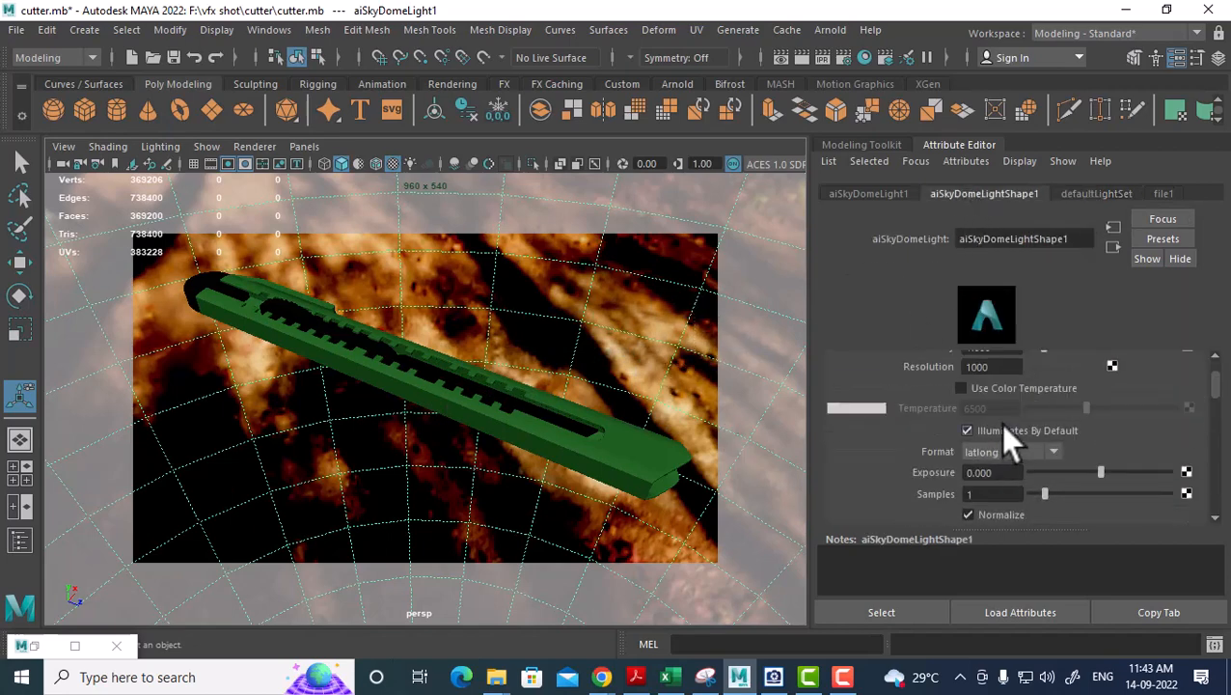
scroll(1008, 439, "up", 2)
right_click(938, 381)
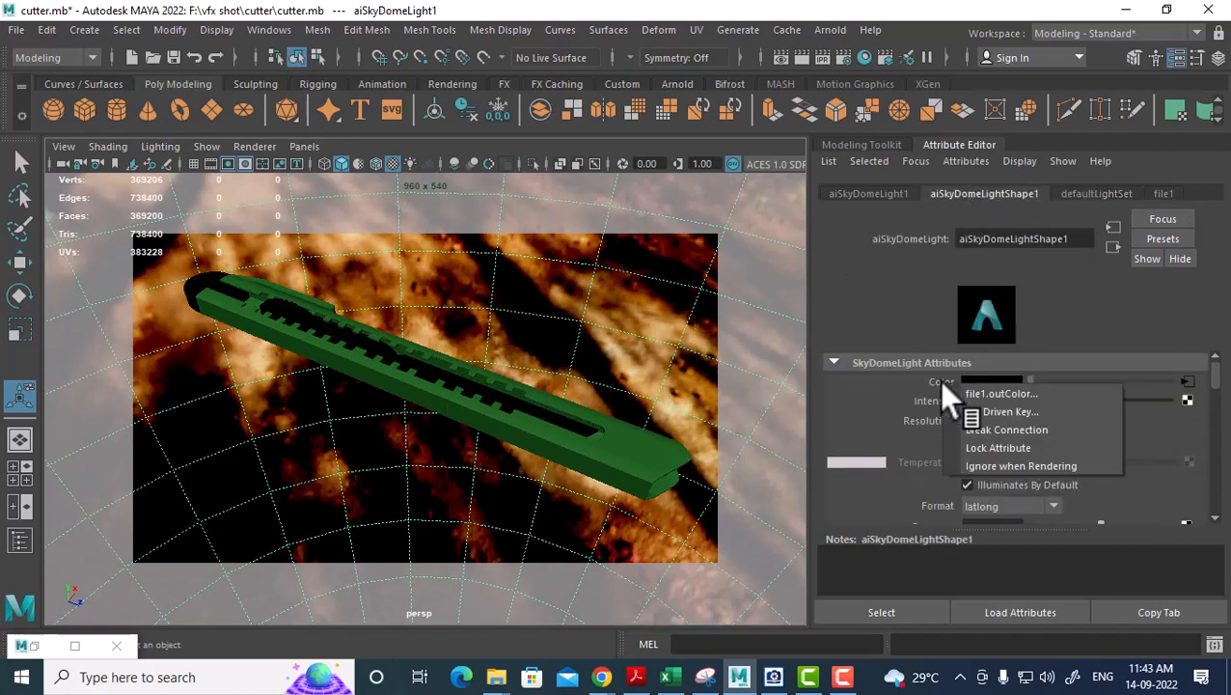
left_click(997, 430)
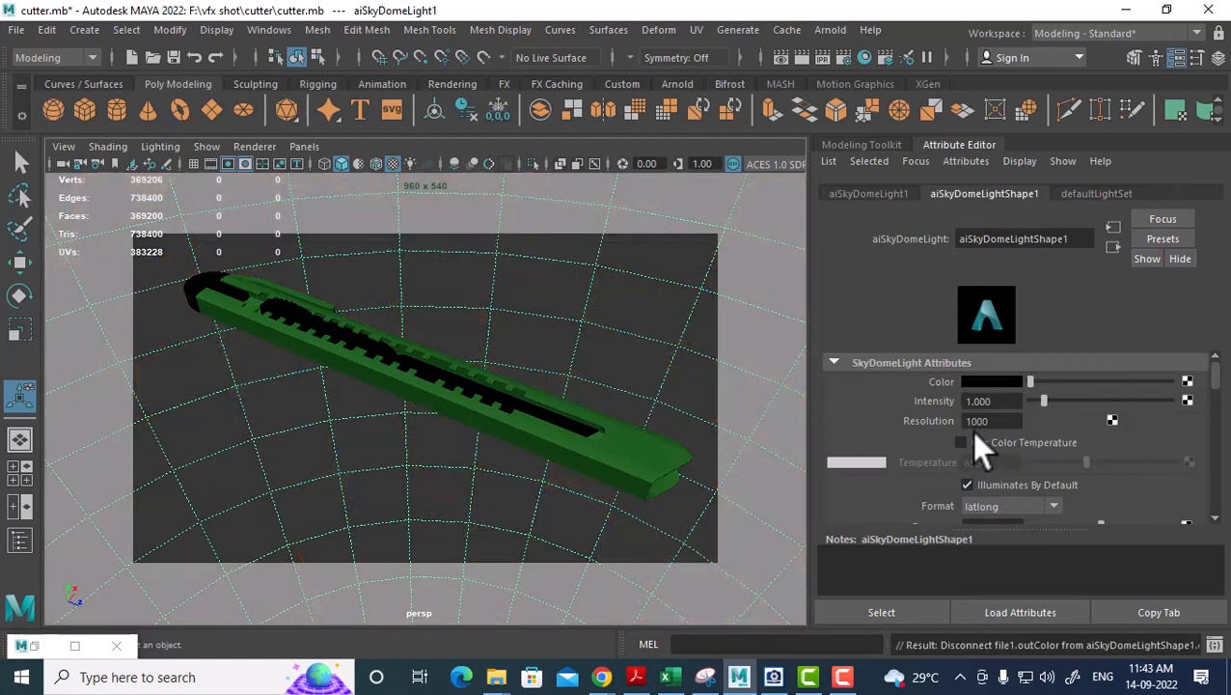
left_click_drag(1031, 382, 1151, 386)
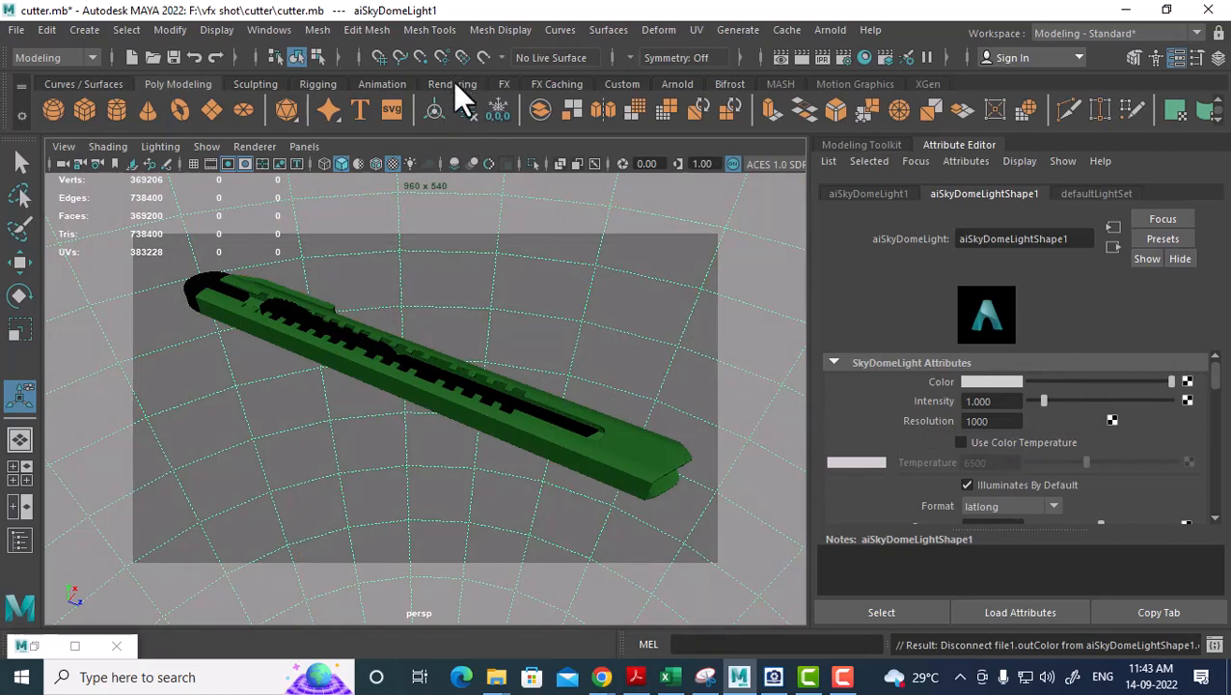
left_click(802, 57)
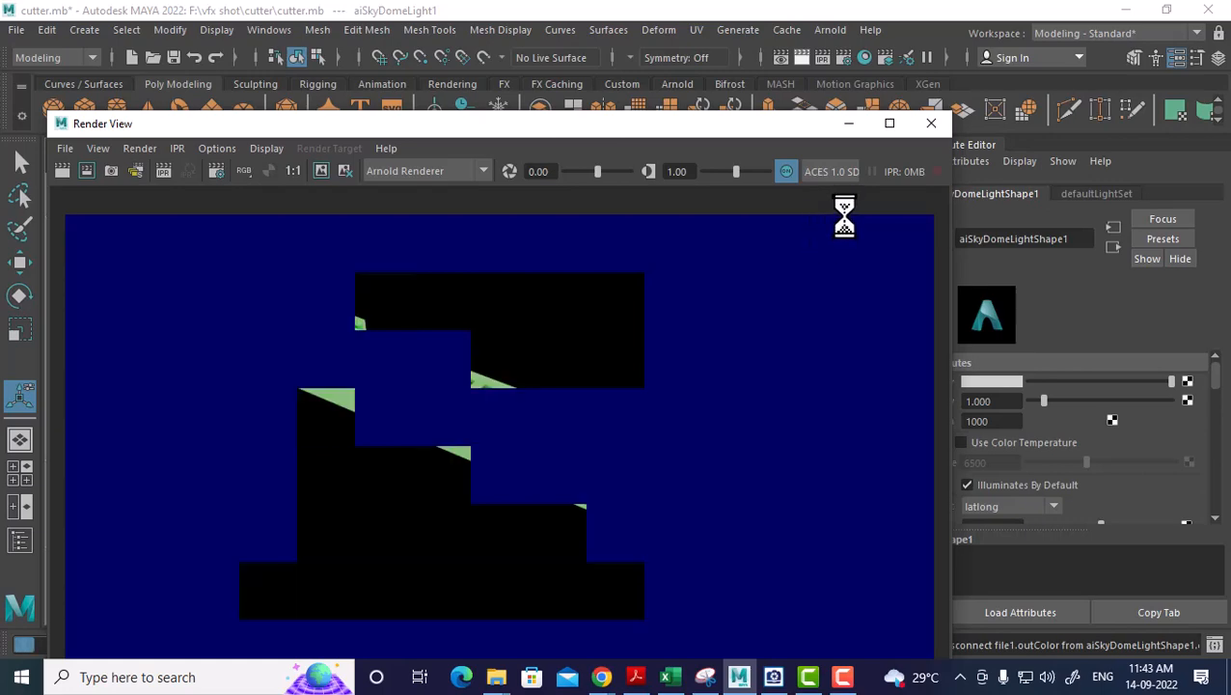
left_click(929, 124)
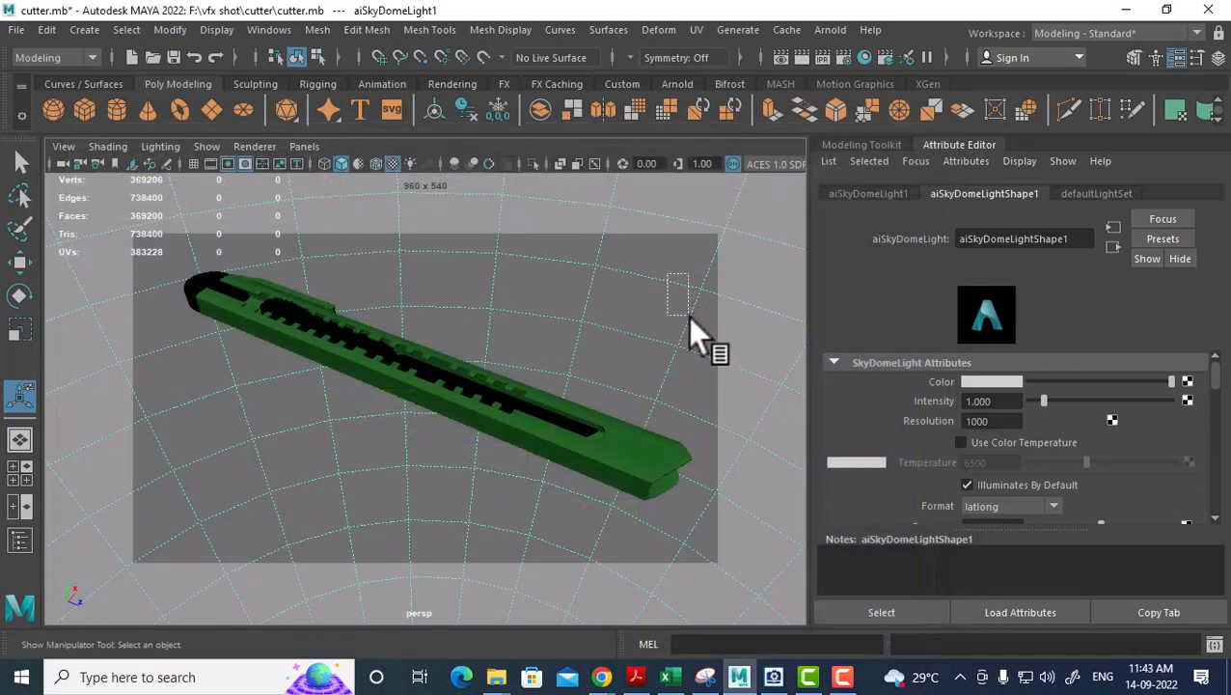
Replace the existing skydome light with a new Arnold Skydome Light and render the cutter.
left_click(715, 302)
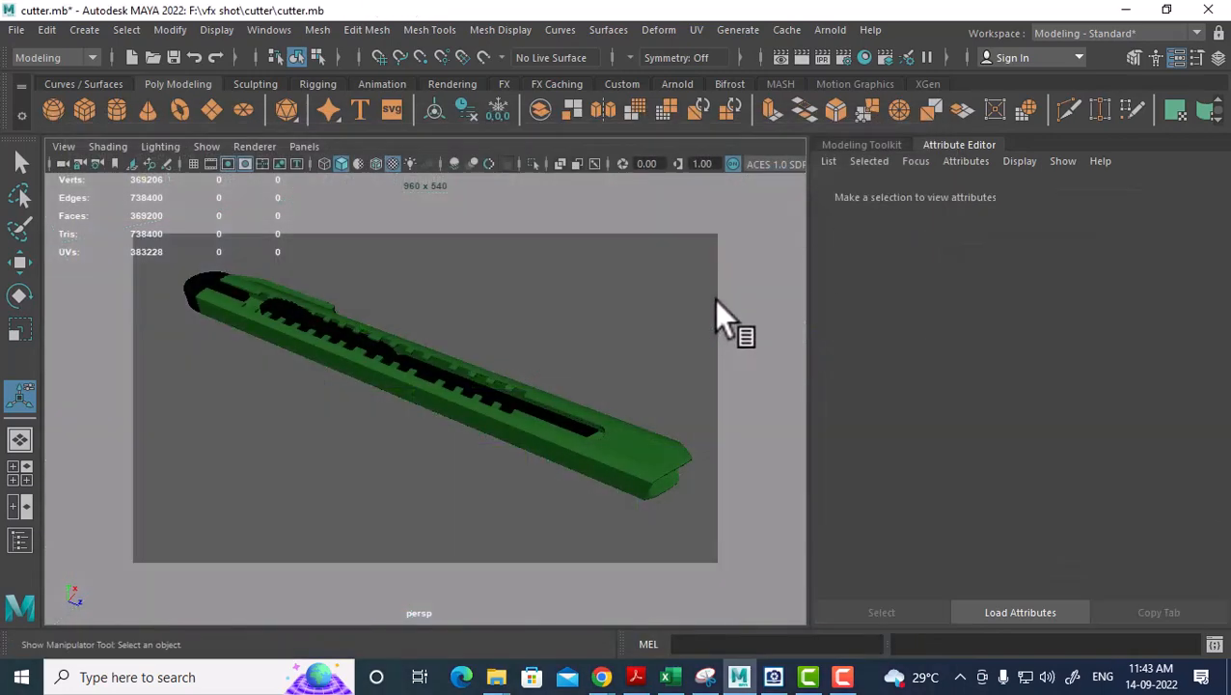
left_click(827, 30)
mouse_move(900, 124)
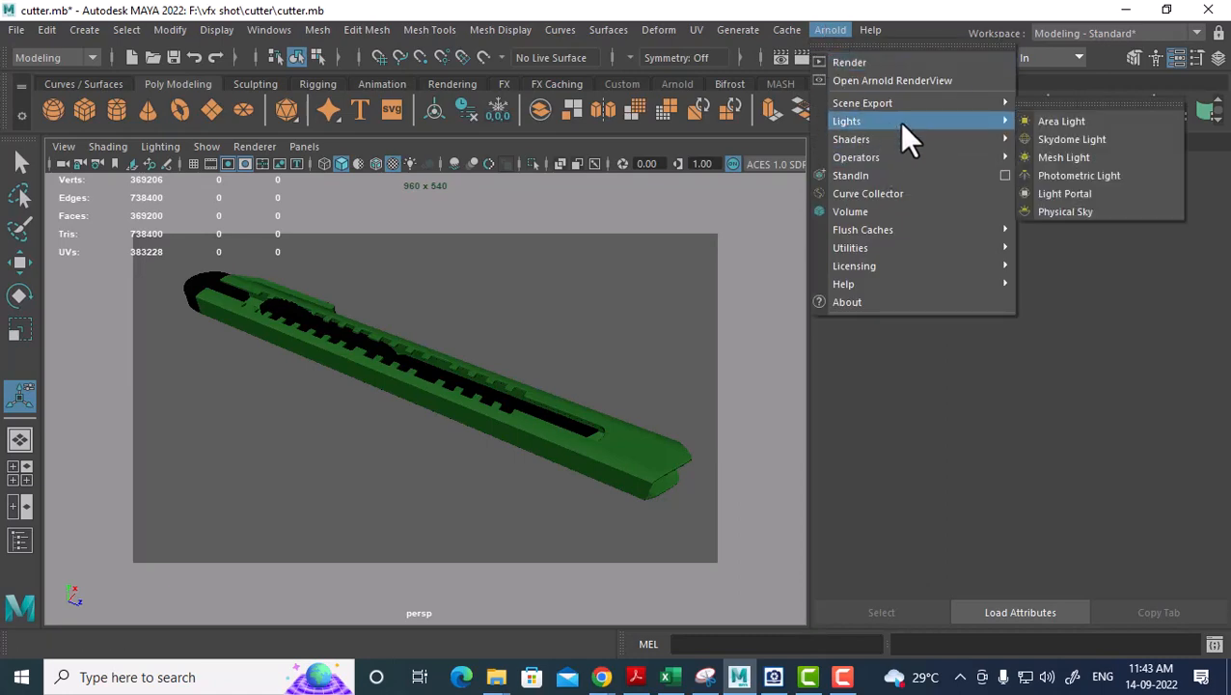
left_click(1088, 142)
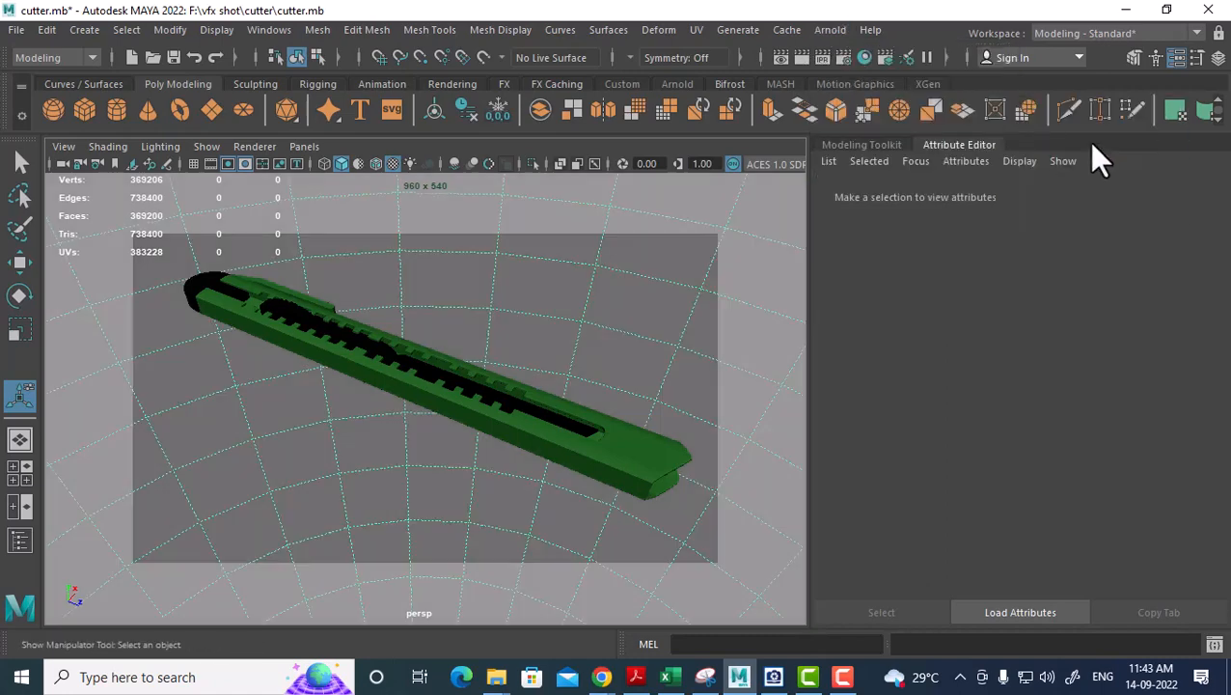
left_click(801, 60)
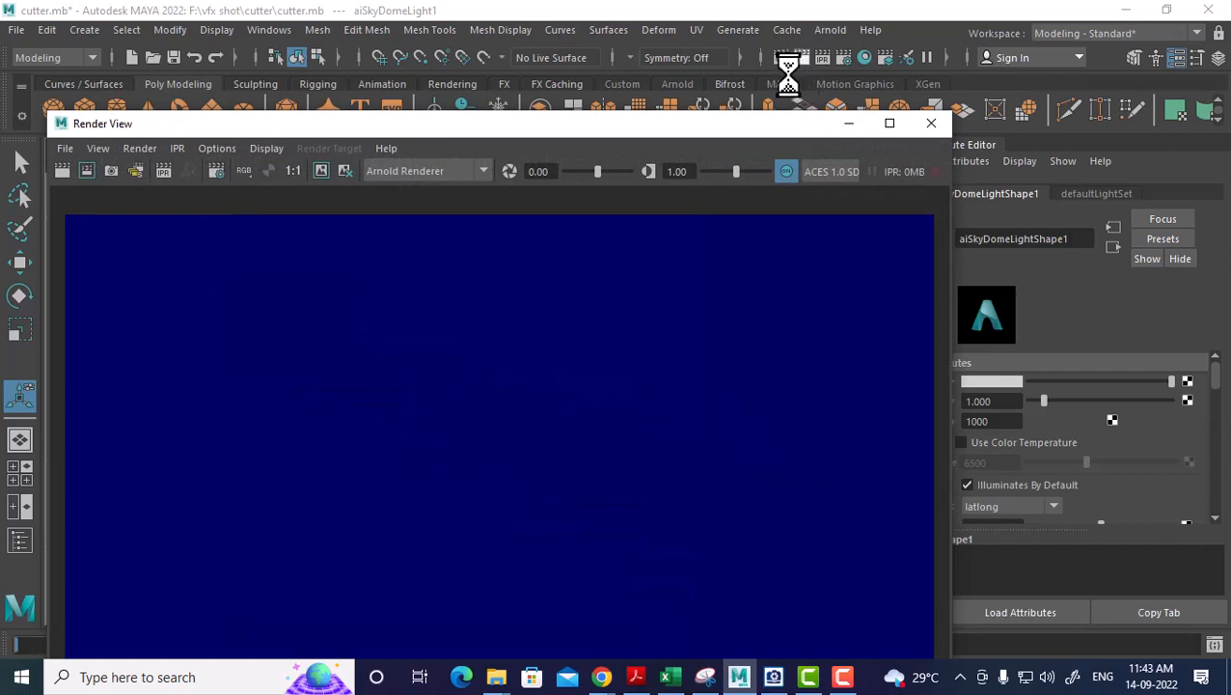